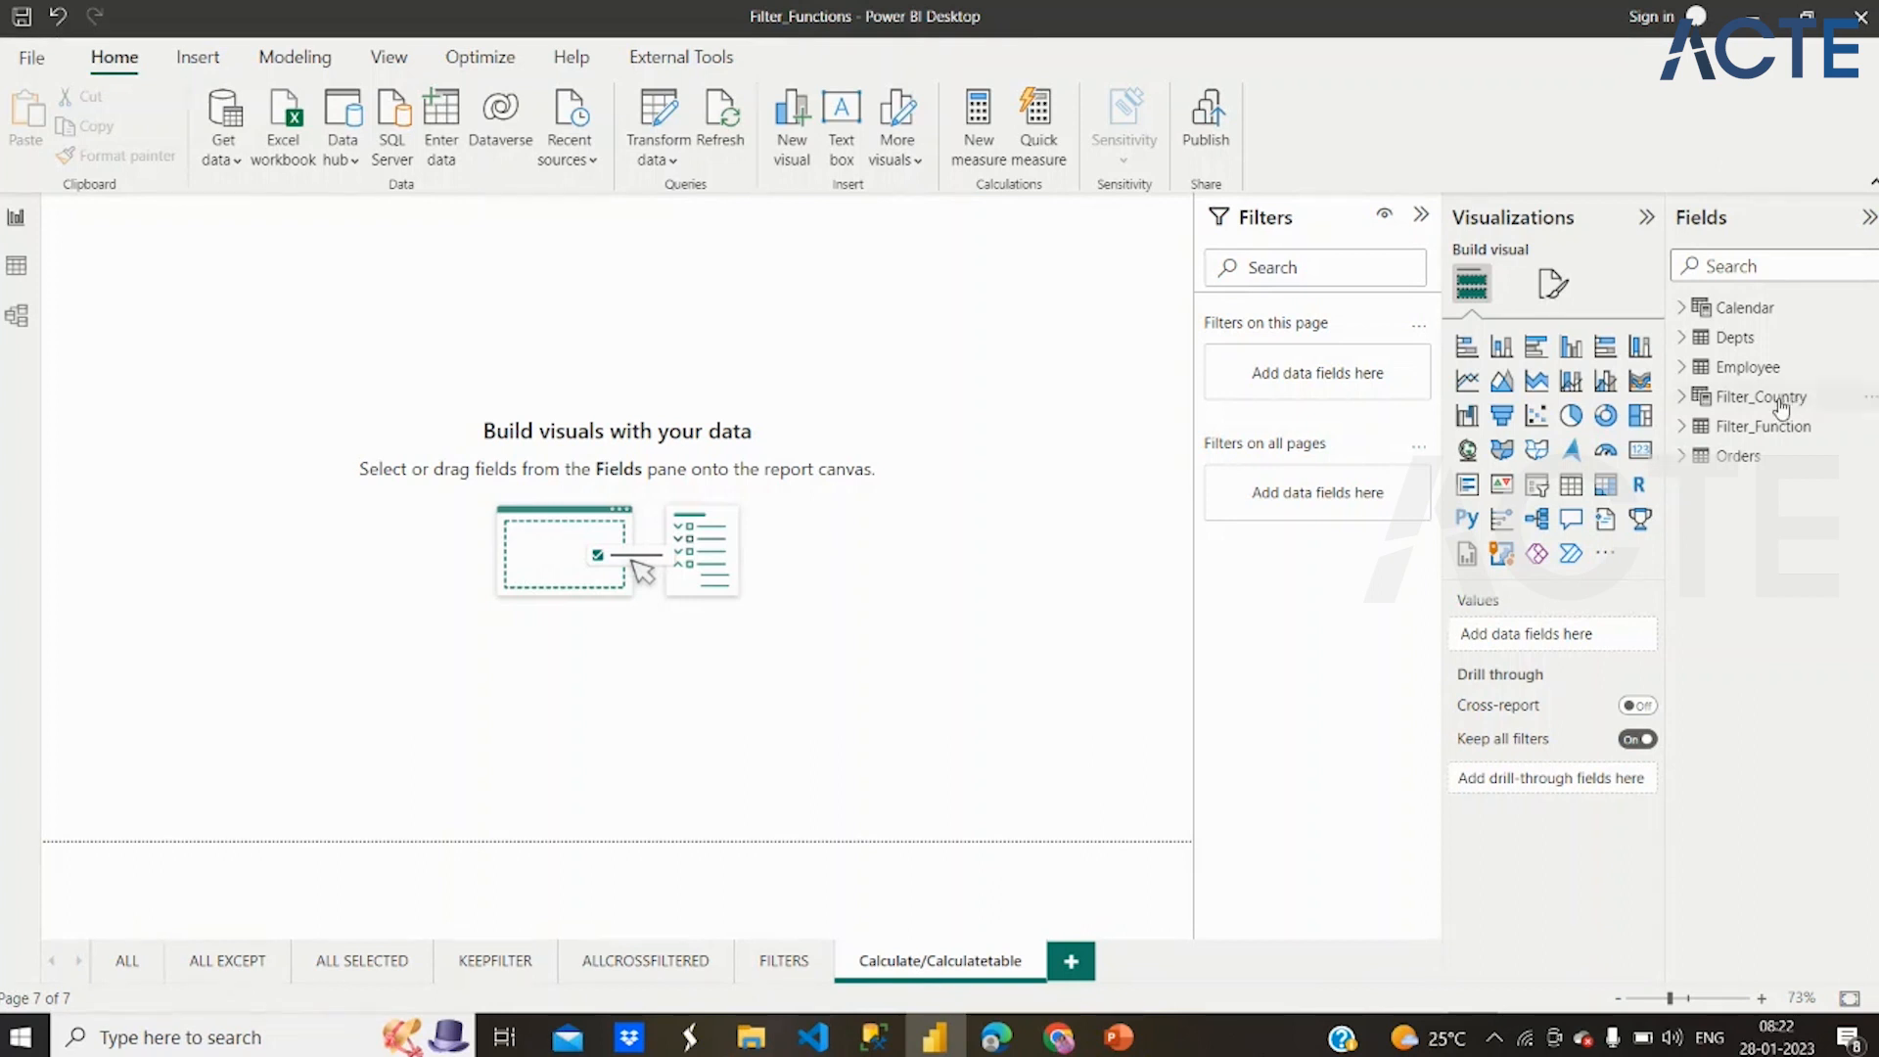
Create a new measure in the Filter_Function table named Calculate and start its formula with the CALCULATE function
right_click(1732, 437)
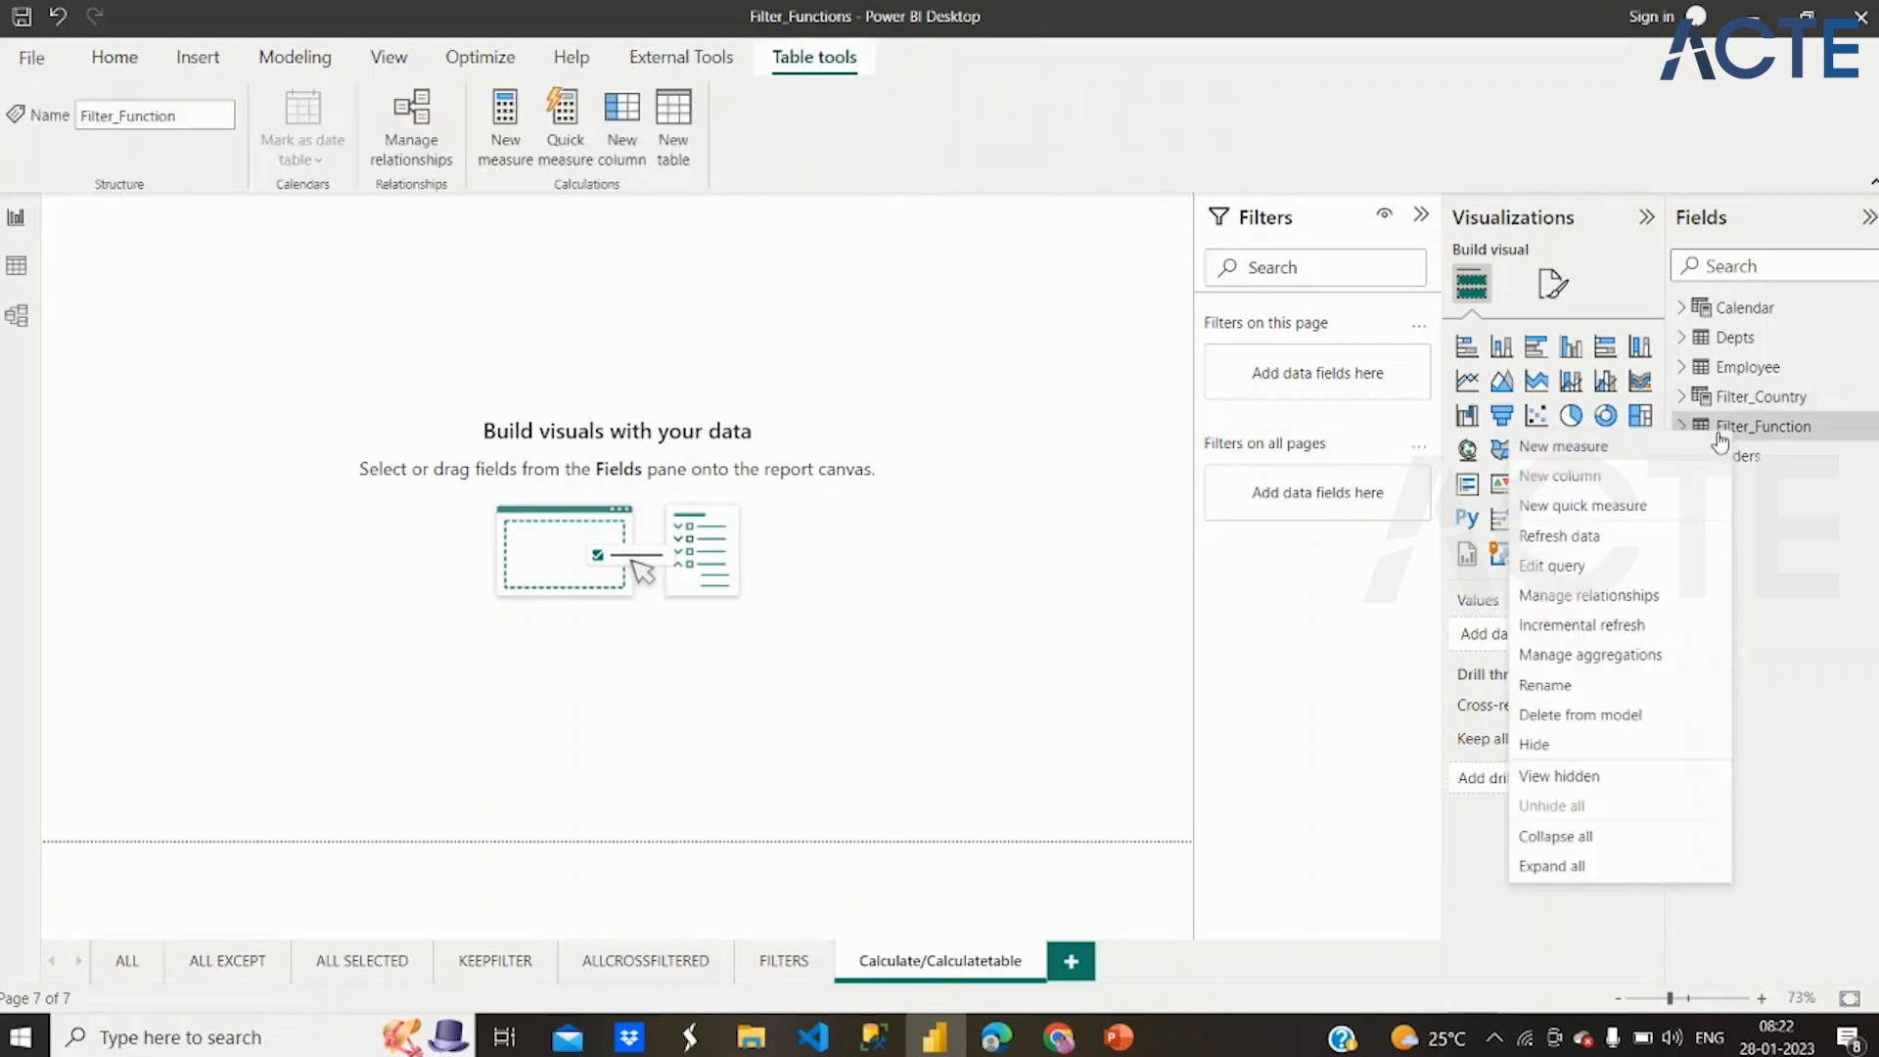
left_click(1620, 455)
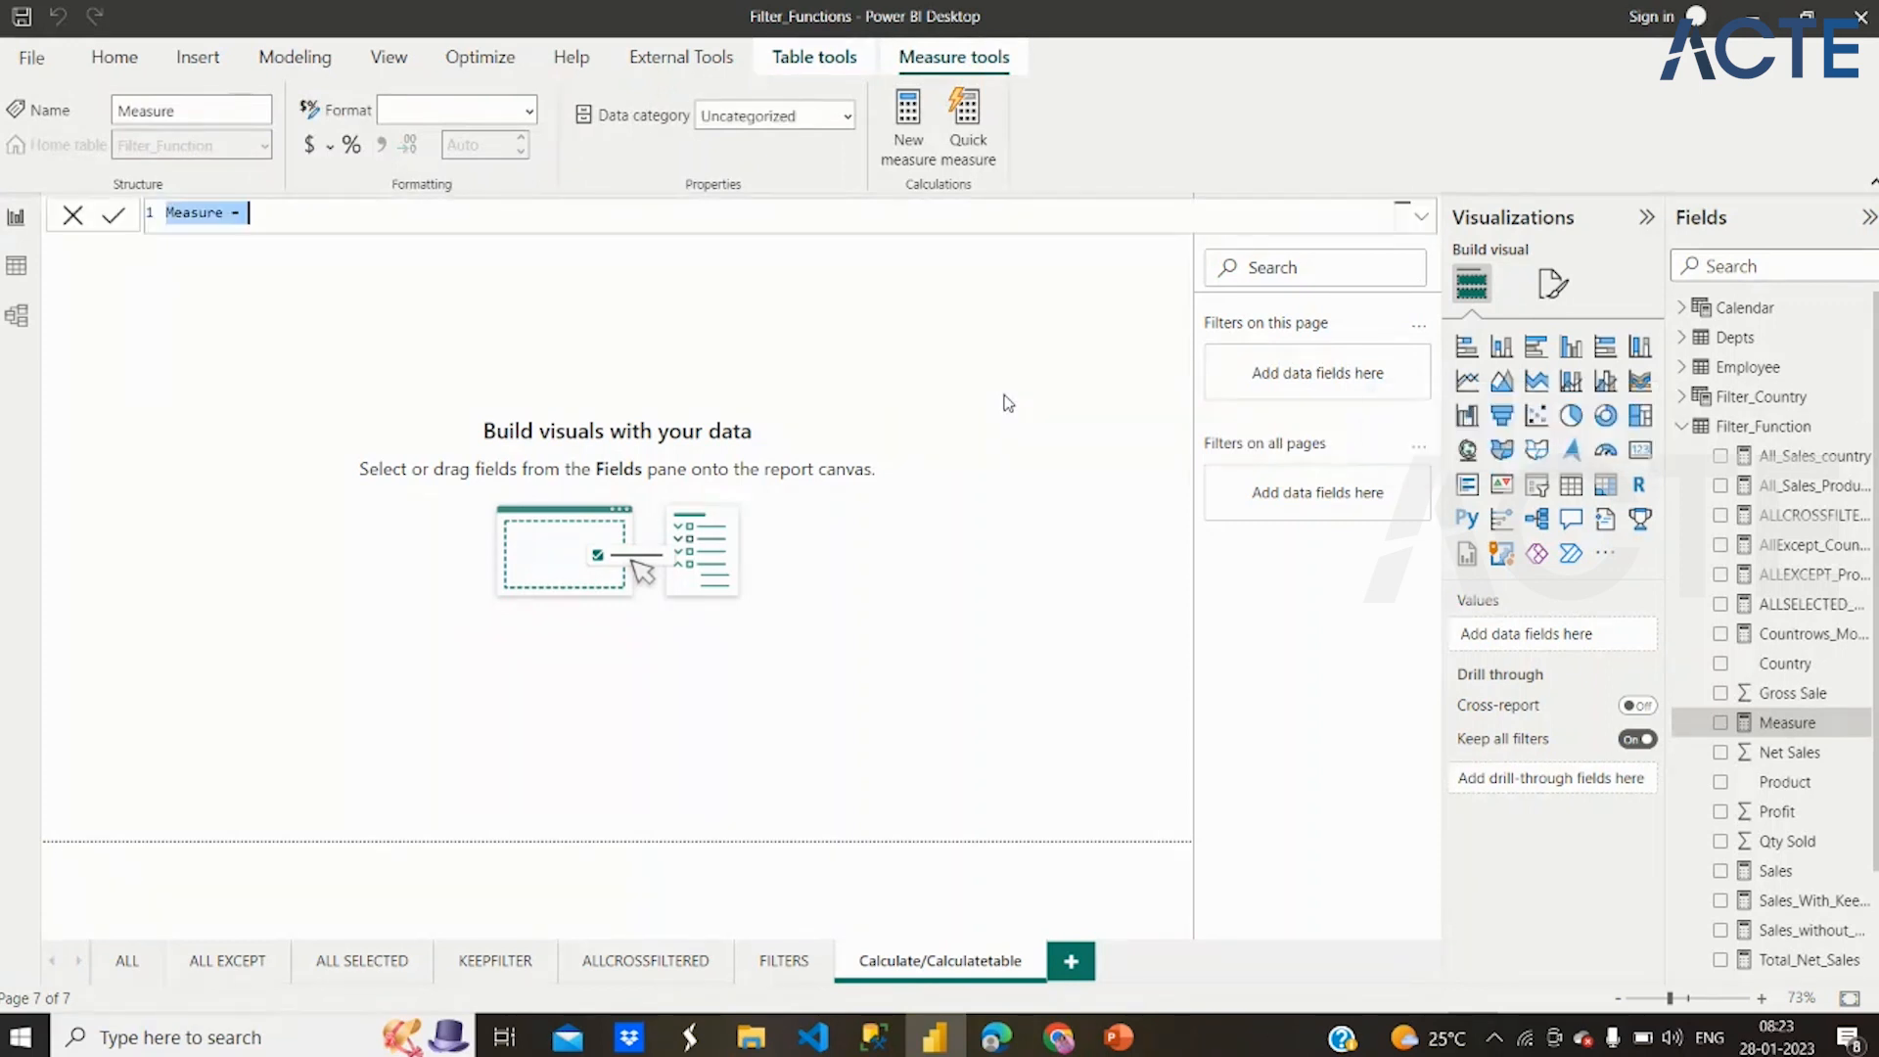
type("Calc")
key("BackSpace")
key("BackSpace")
key("BackSpace")
type("alcul")
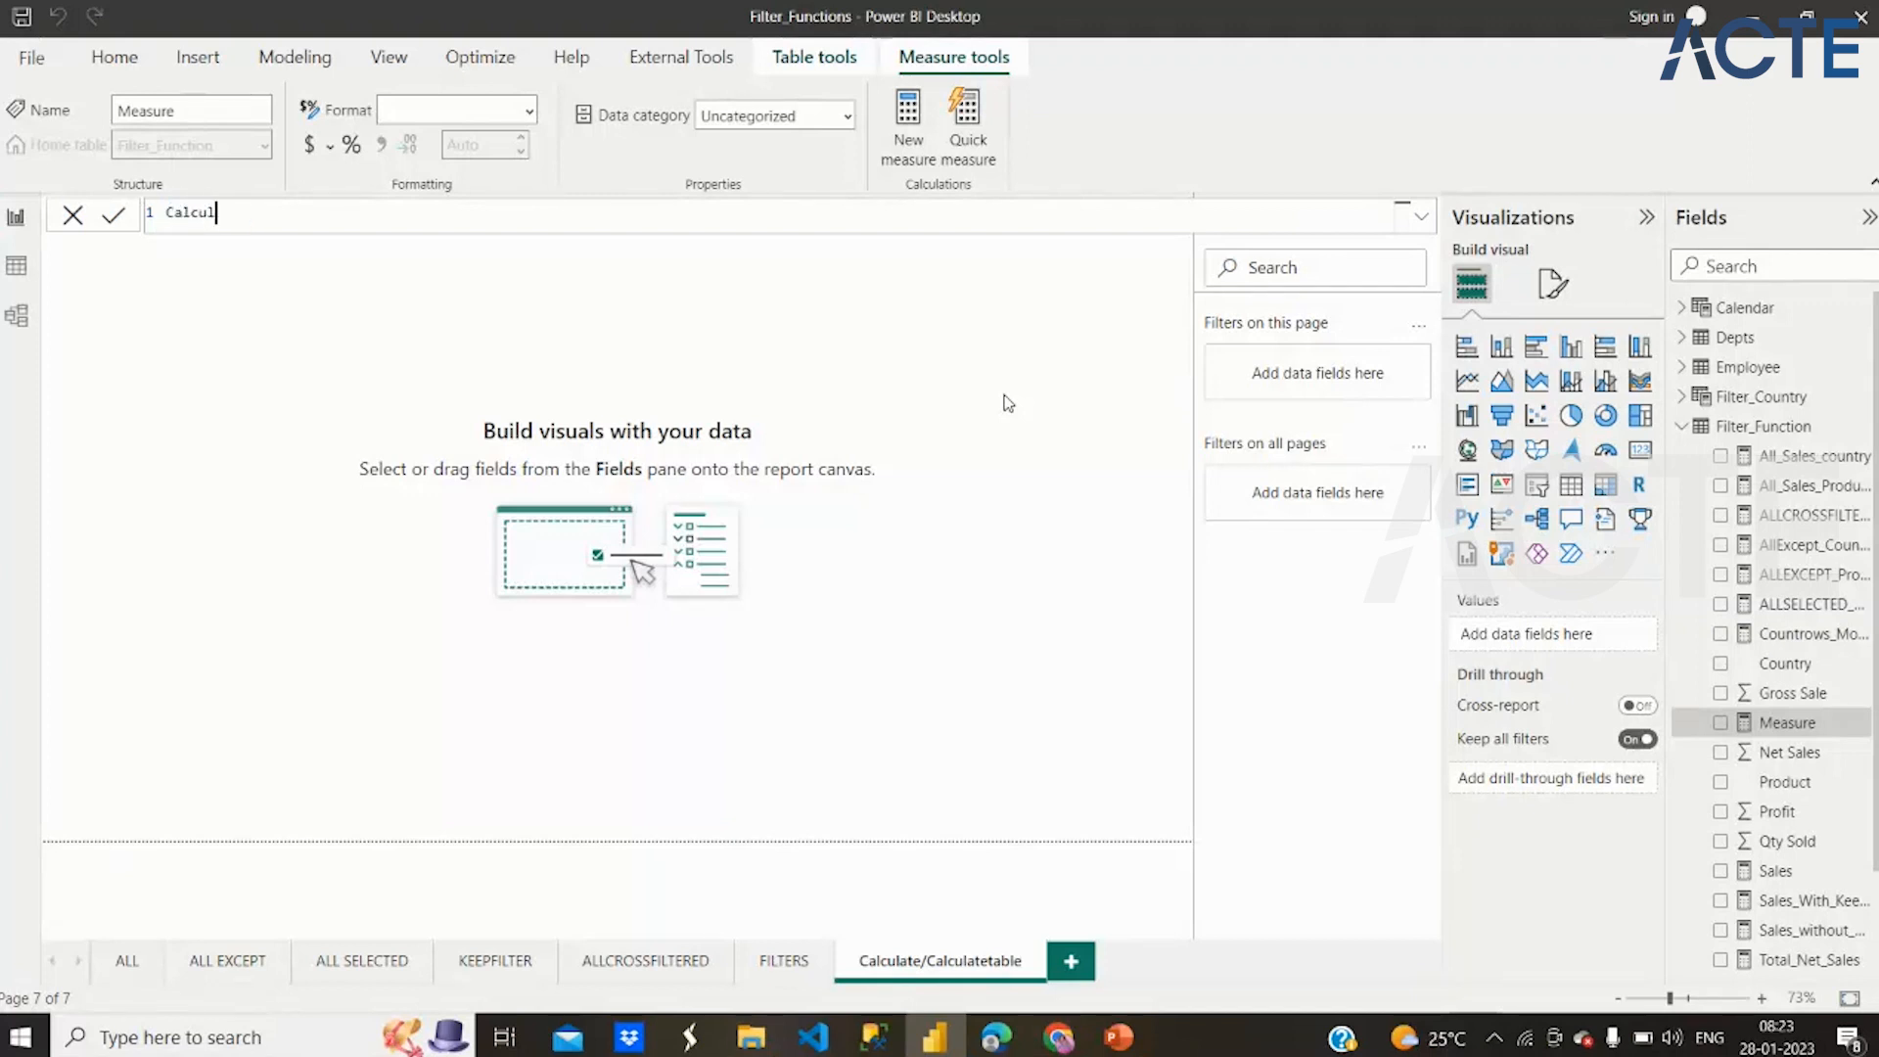
type("ate= cal")
key("Tab")
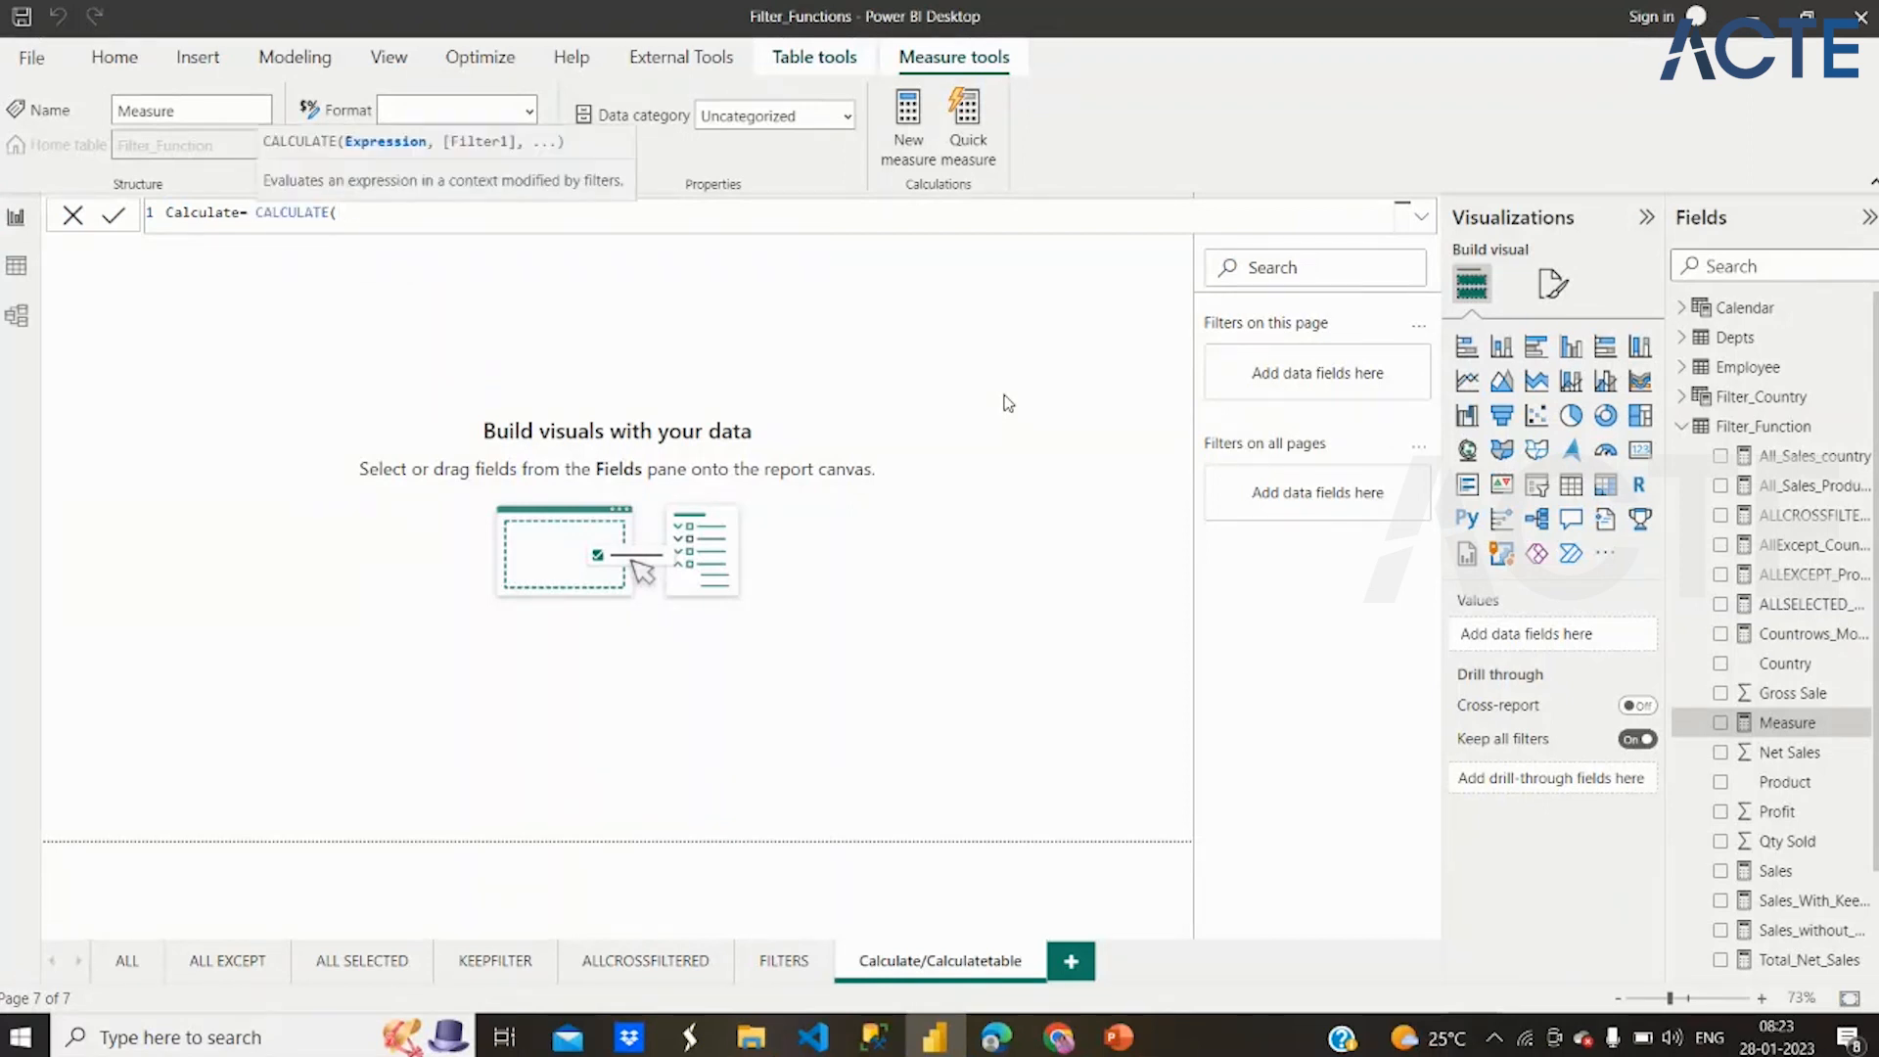
type("sum(")
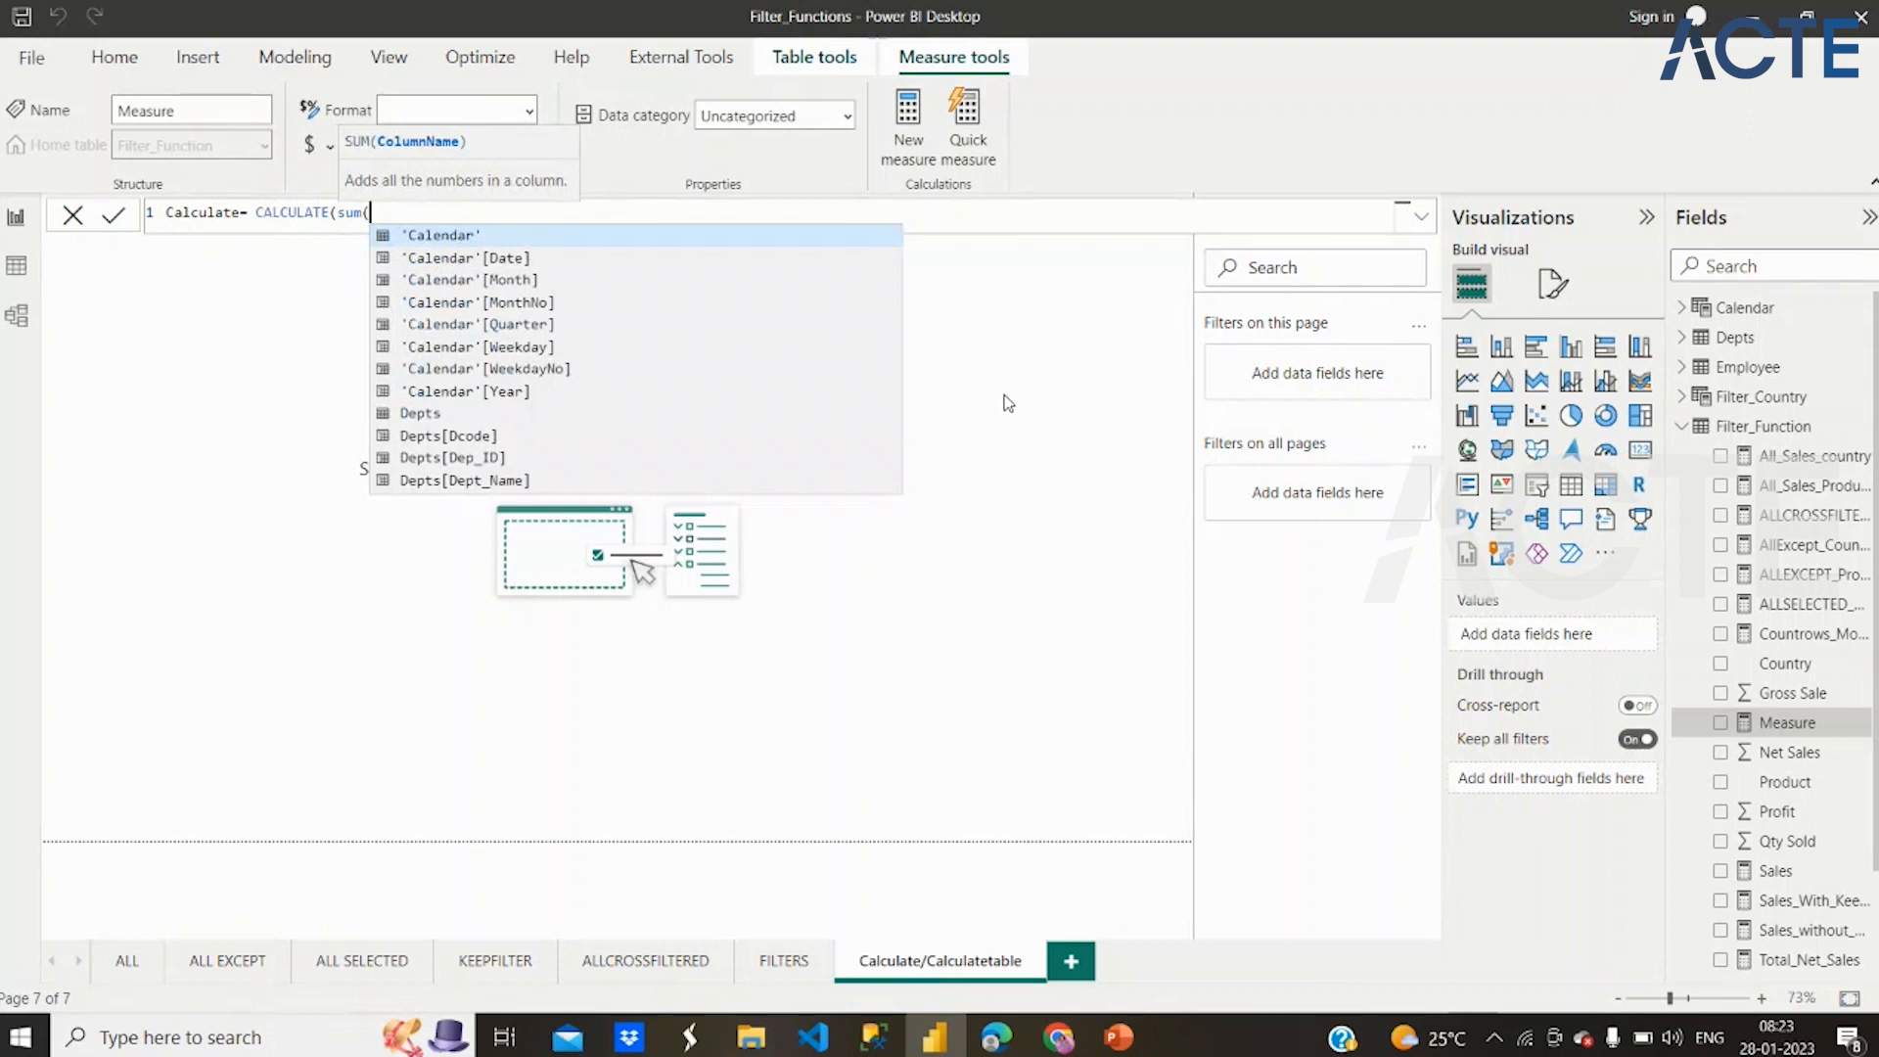
type("[")
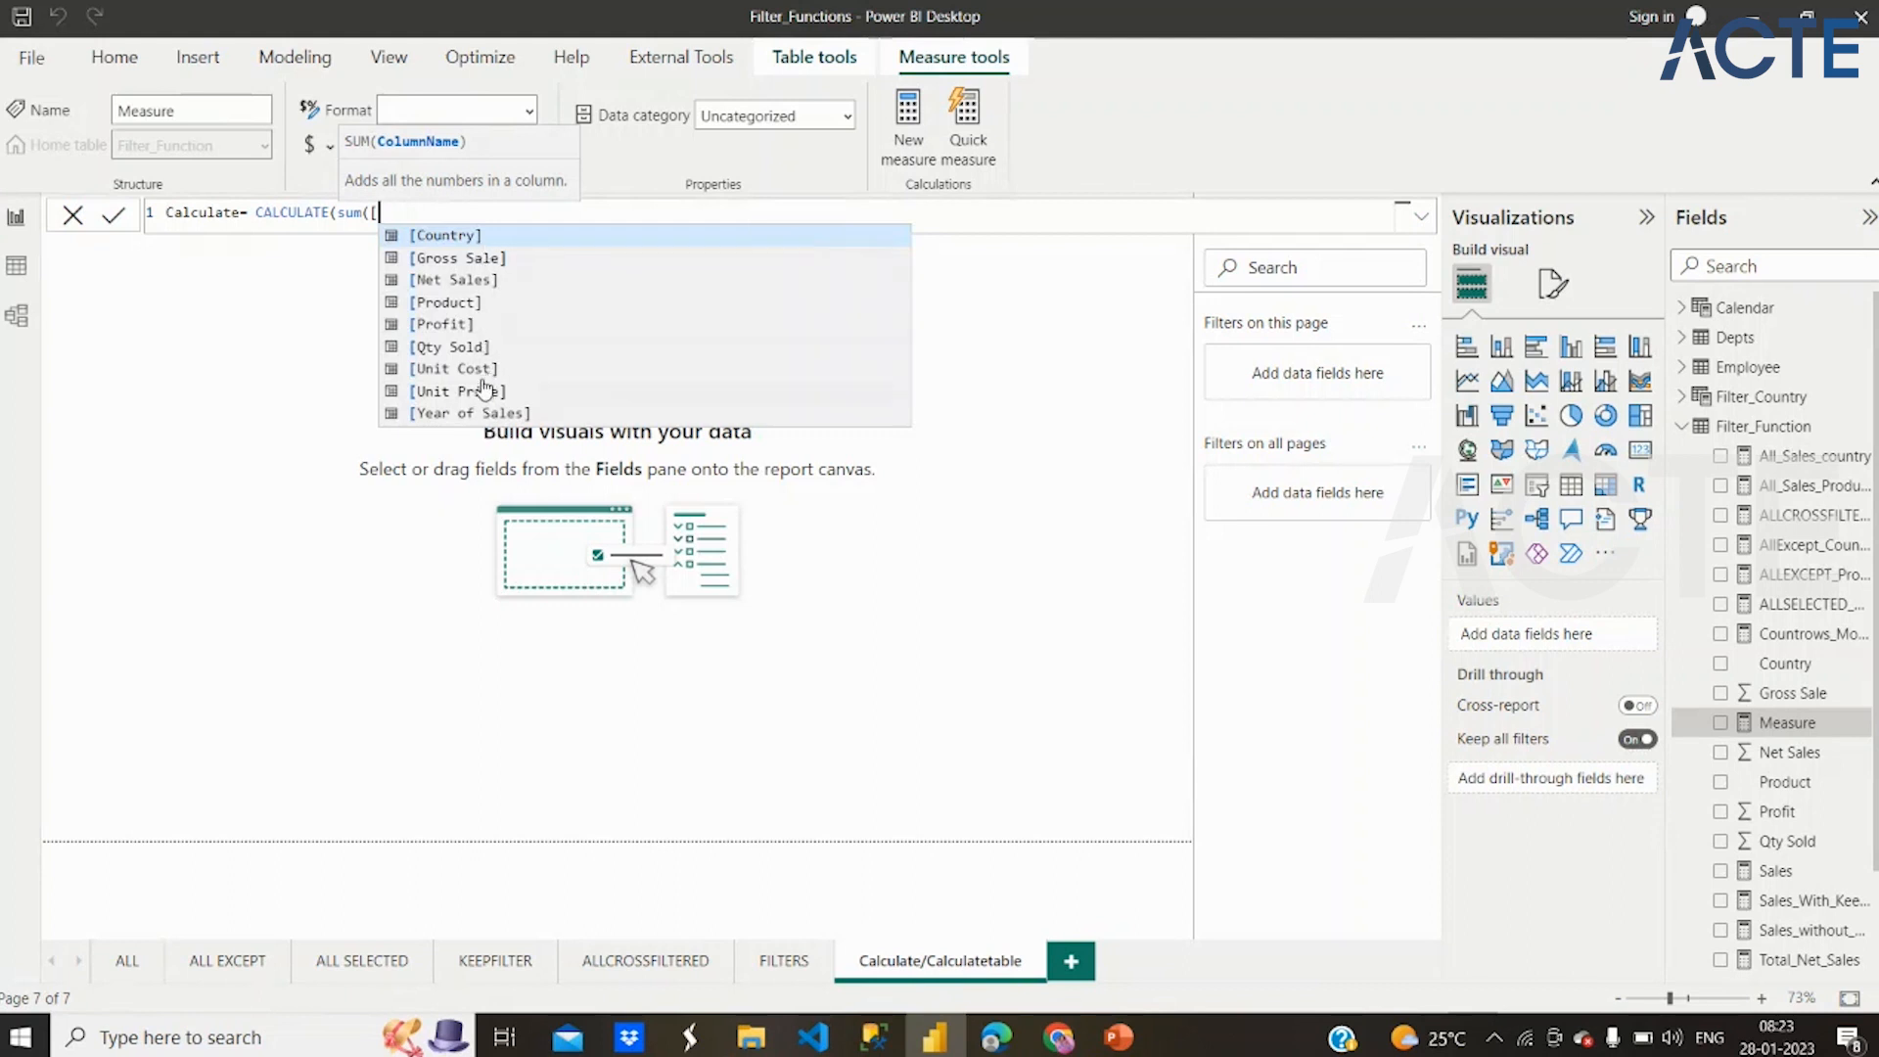
left_click(467, 281)
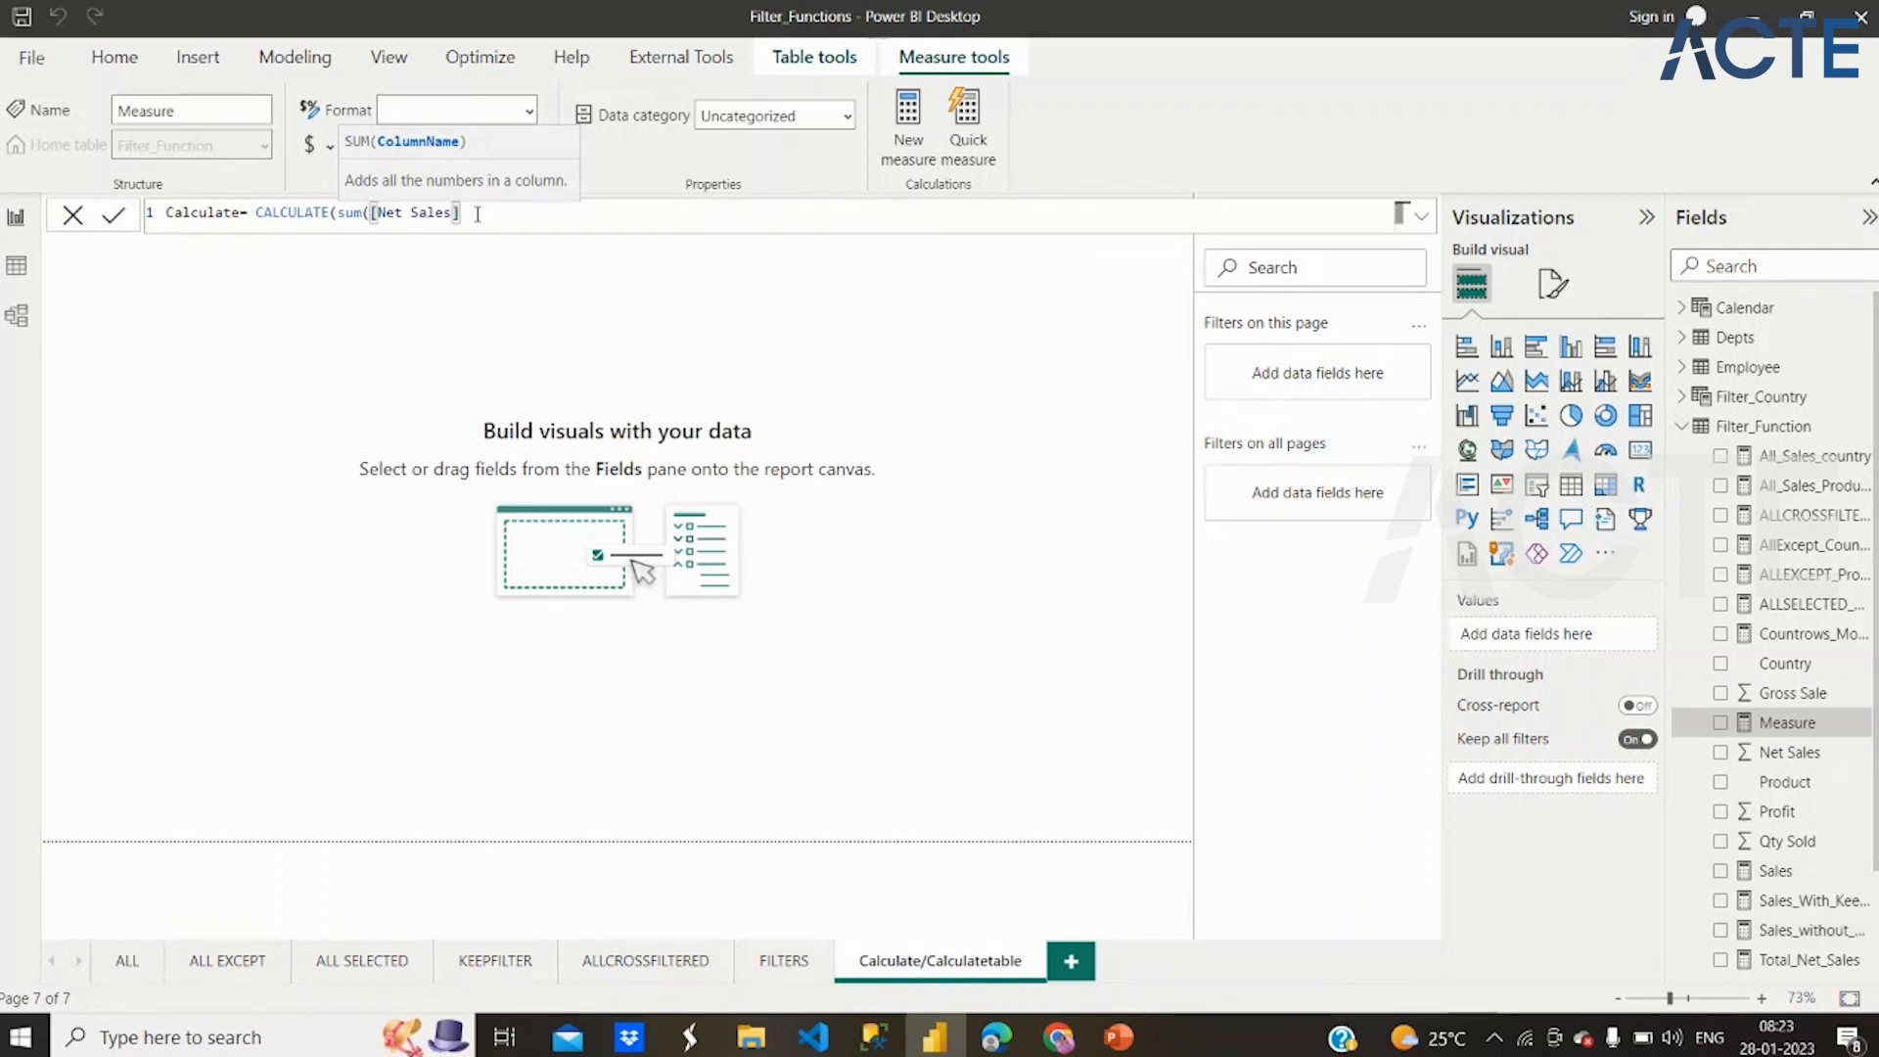
left_click_drag(460, 213, 334, 213)
key("BackSpace")
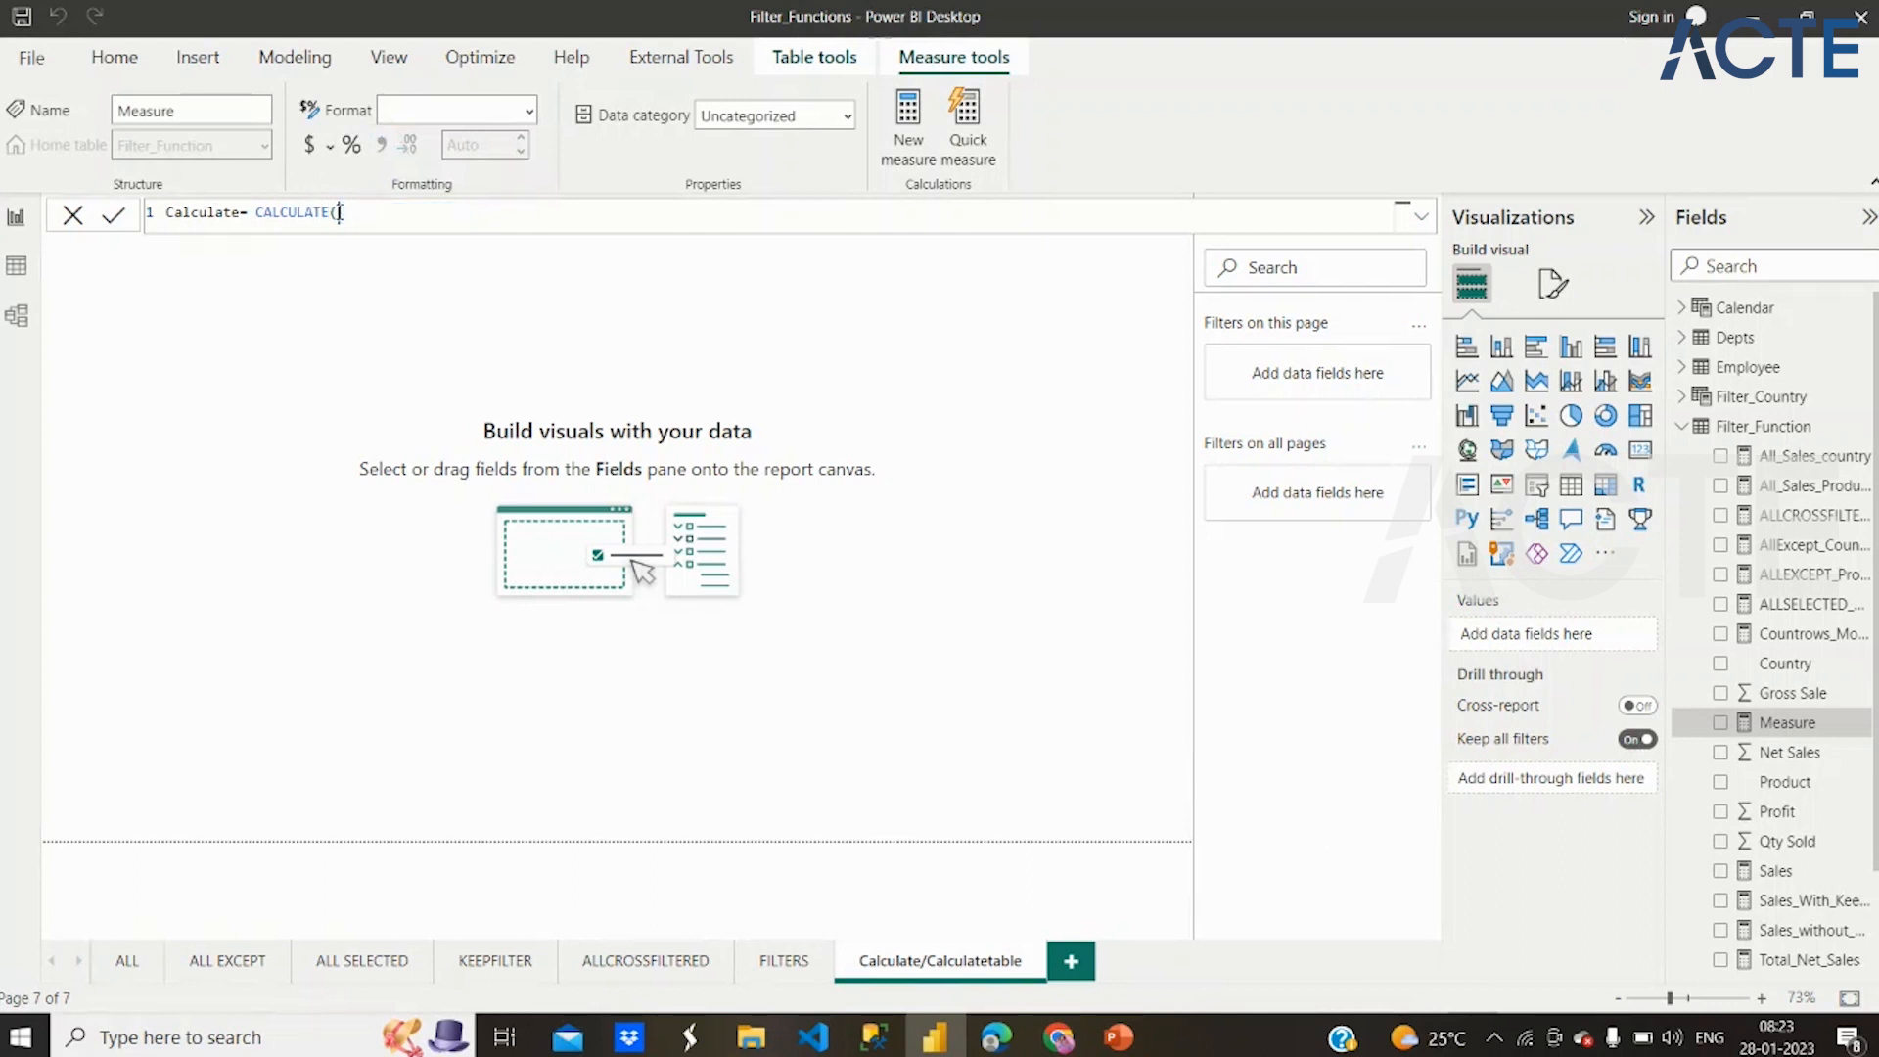
Use the [Total_Net_Sales] measure as the CALCULATE expression and add a FILTER over the Filter_Function table
type("[")
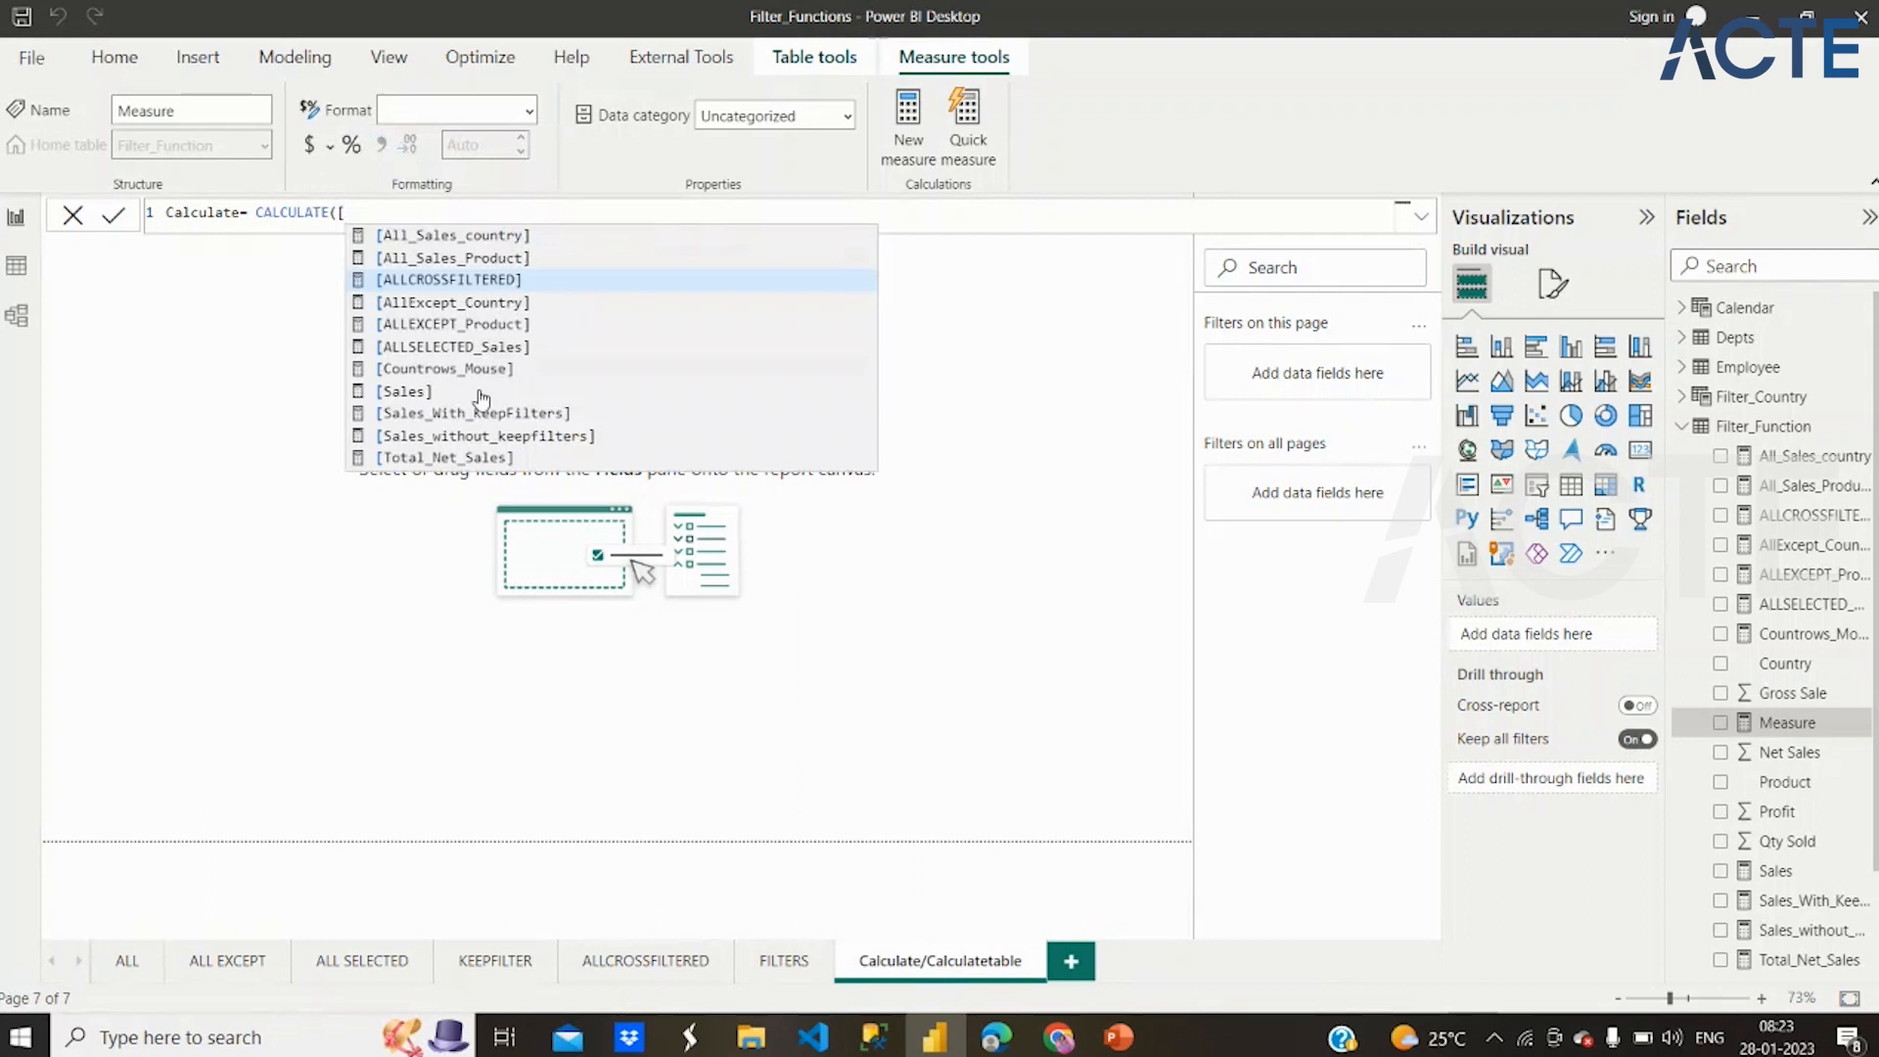
double_click(461, 459)
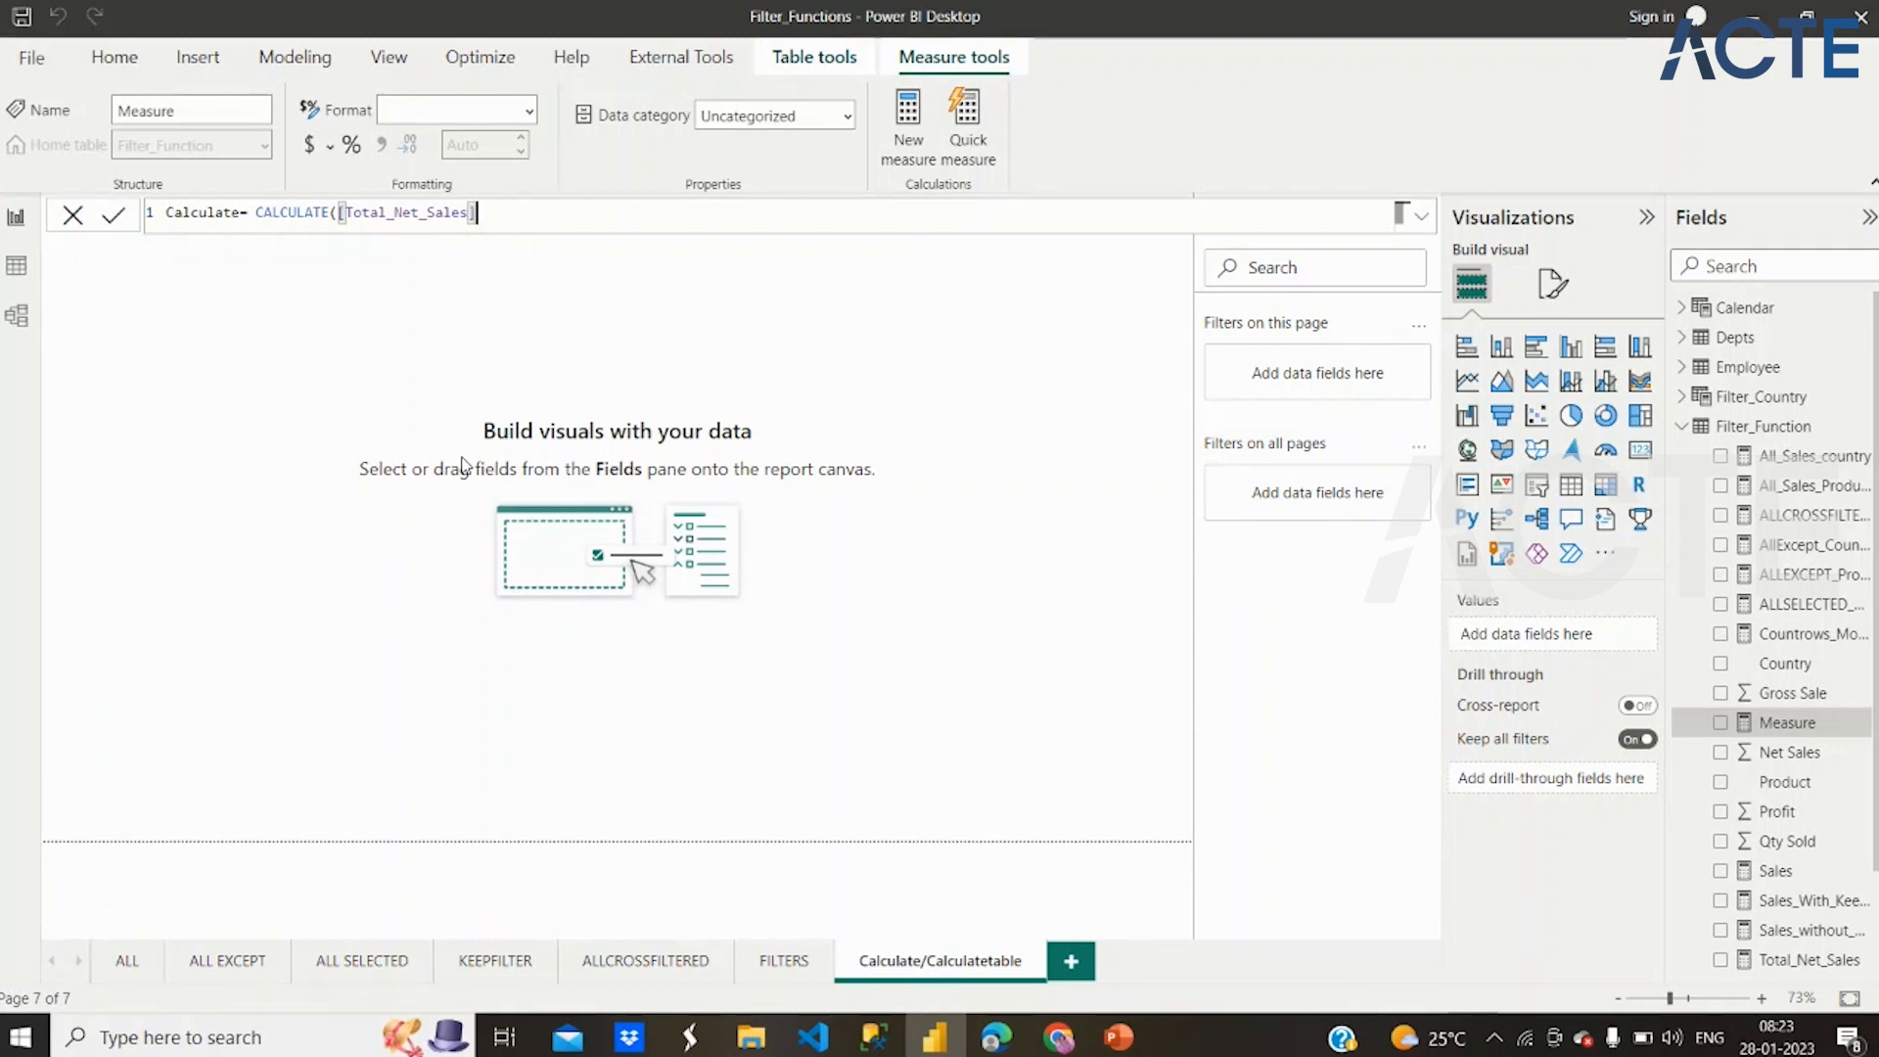
type(",filter")
key("Tab")
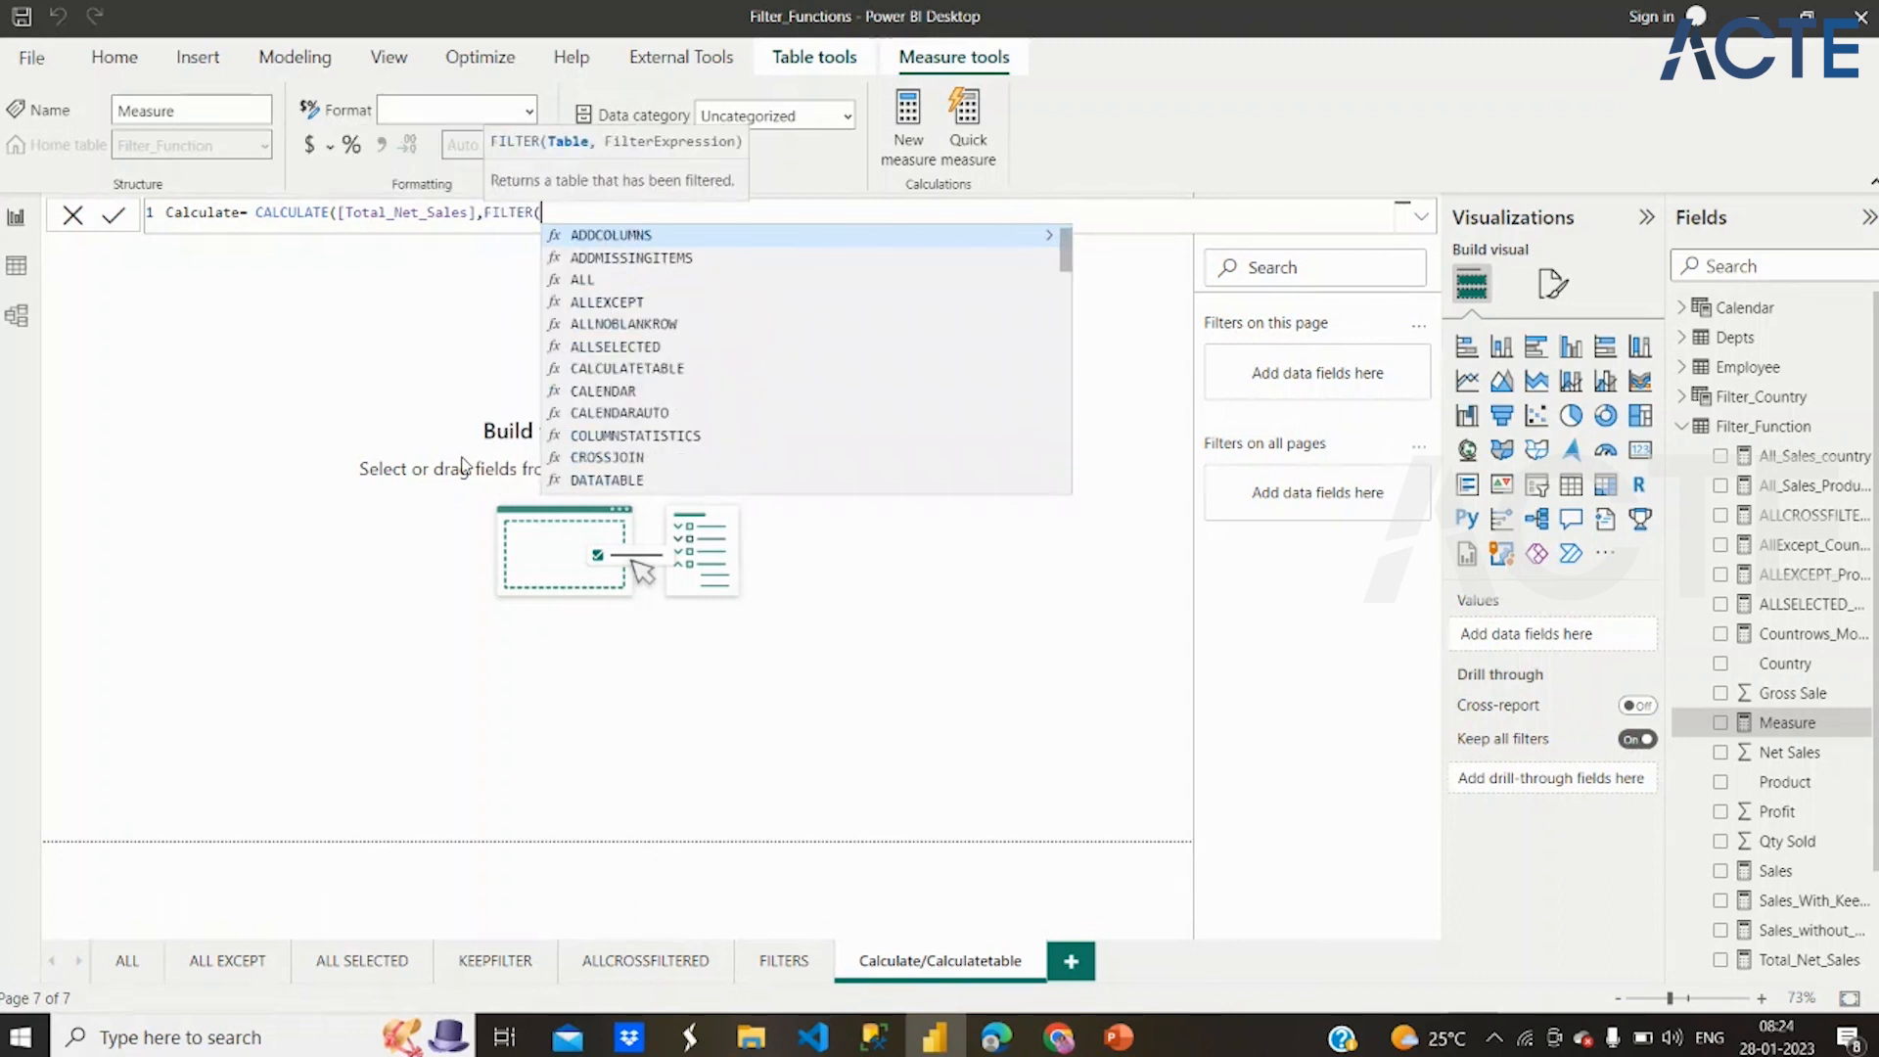
type("Filt")
key("Down")
key("Down")
key("Tab")
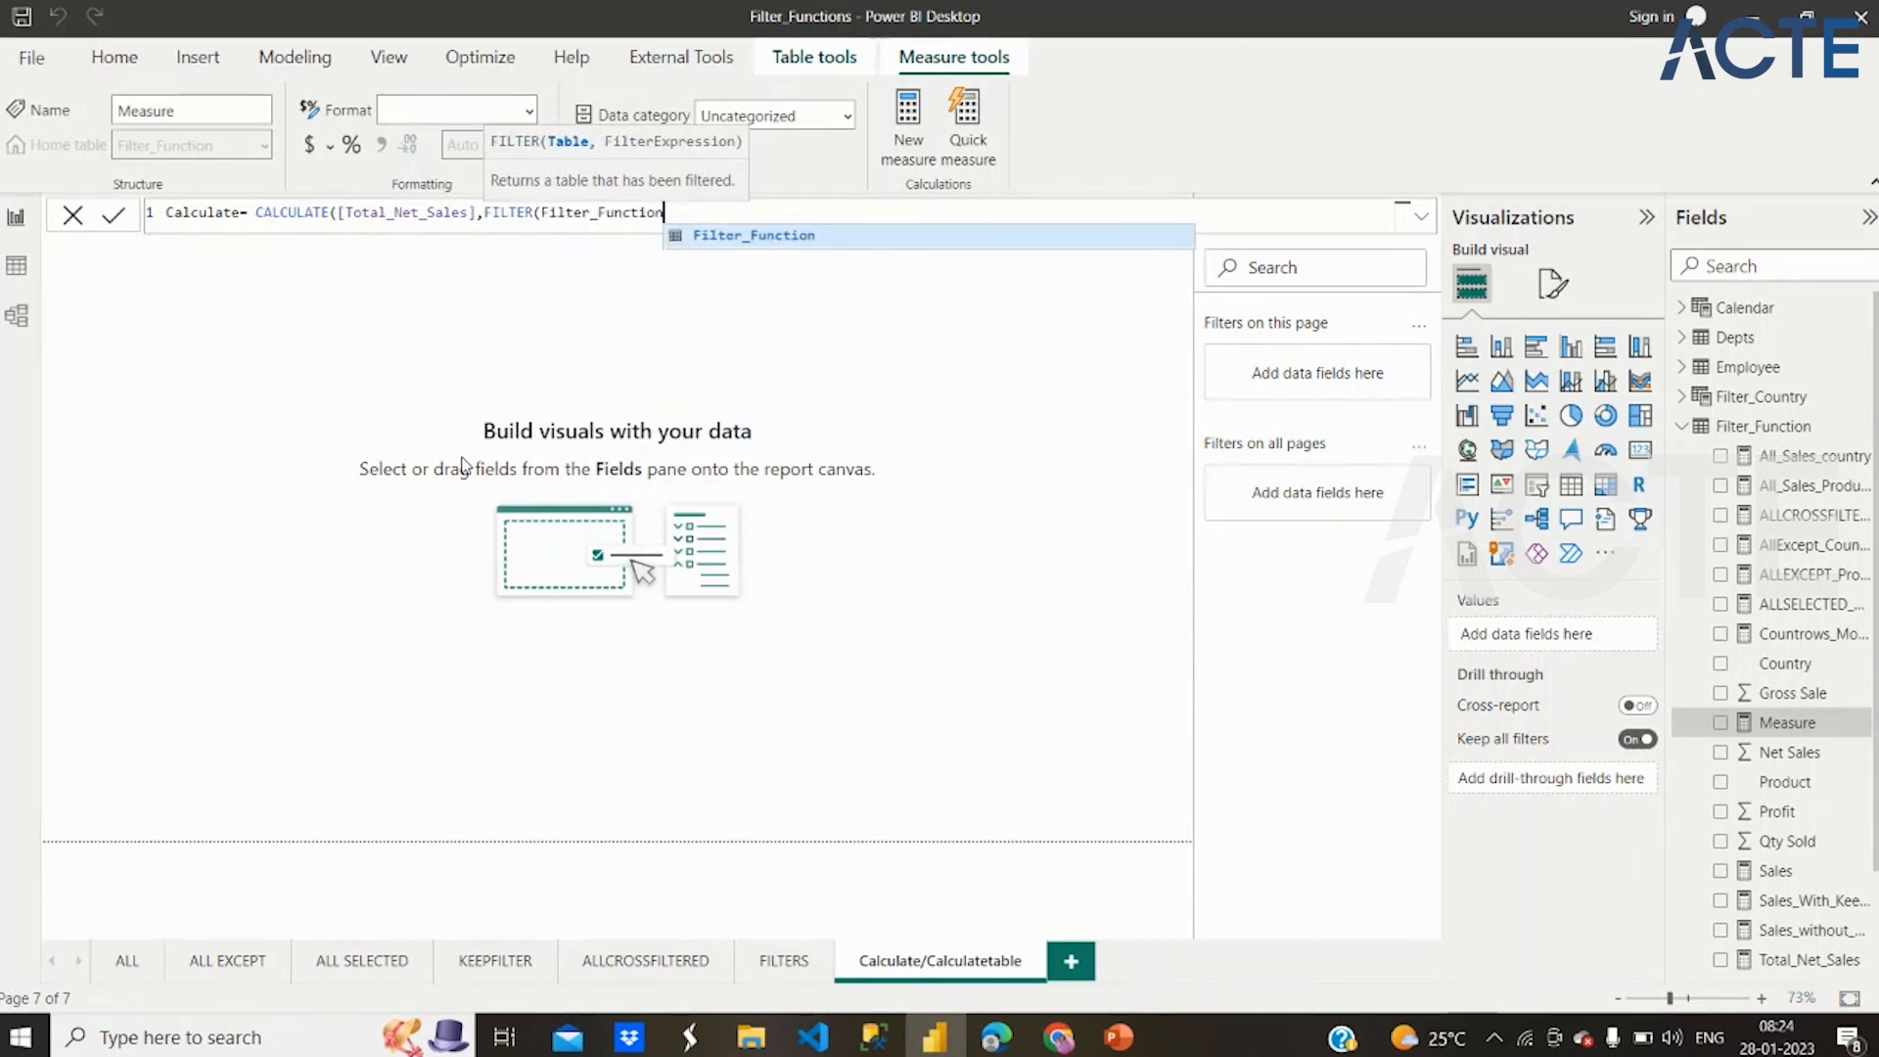
type(",")
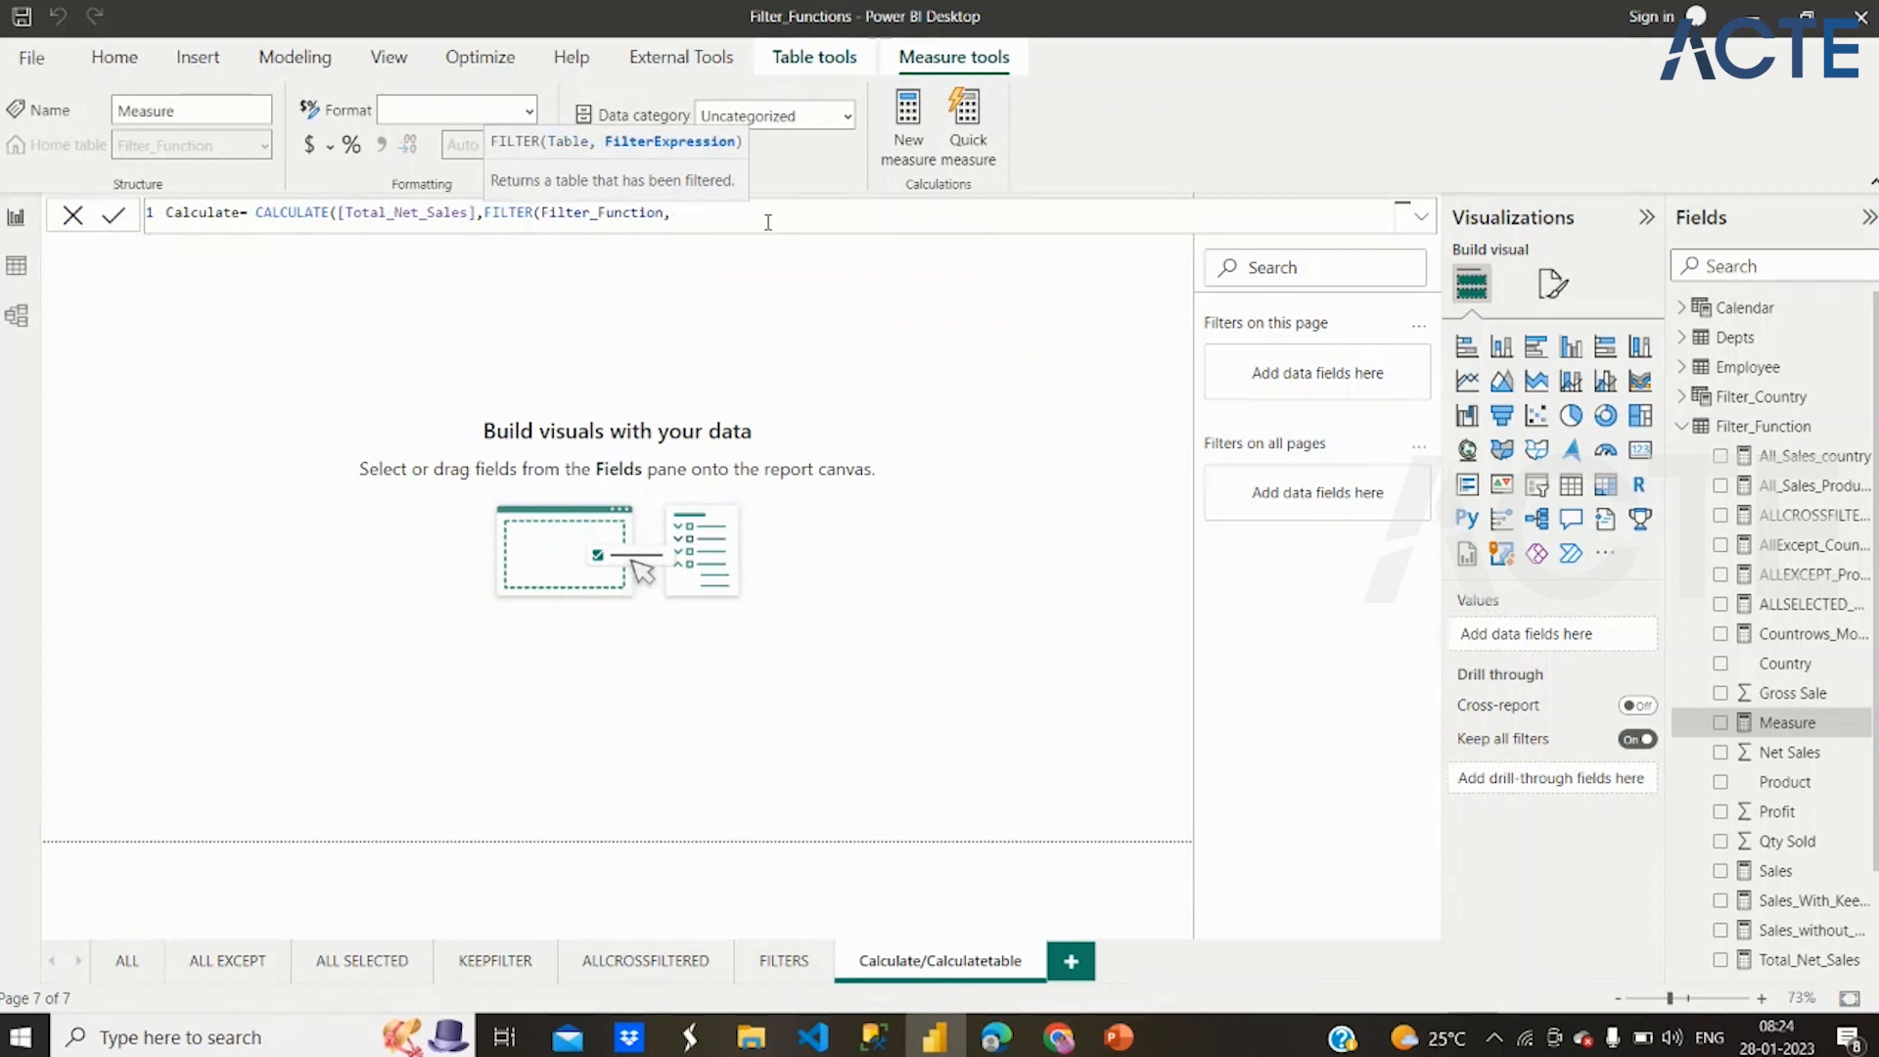
Complete the FILTER condition with Filter_Function[Country]="Germany", close both functions and commit the measure
scroll(769, 222, "up", 2)
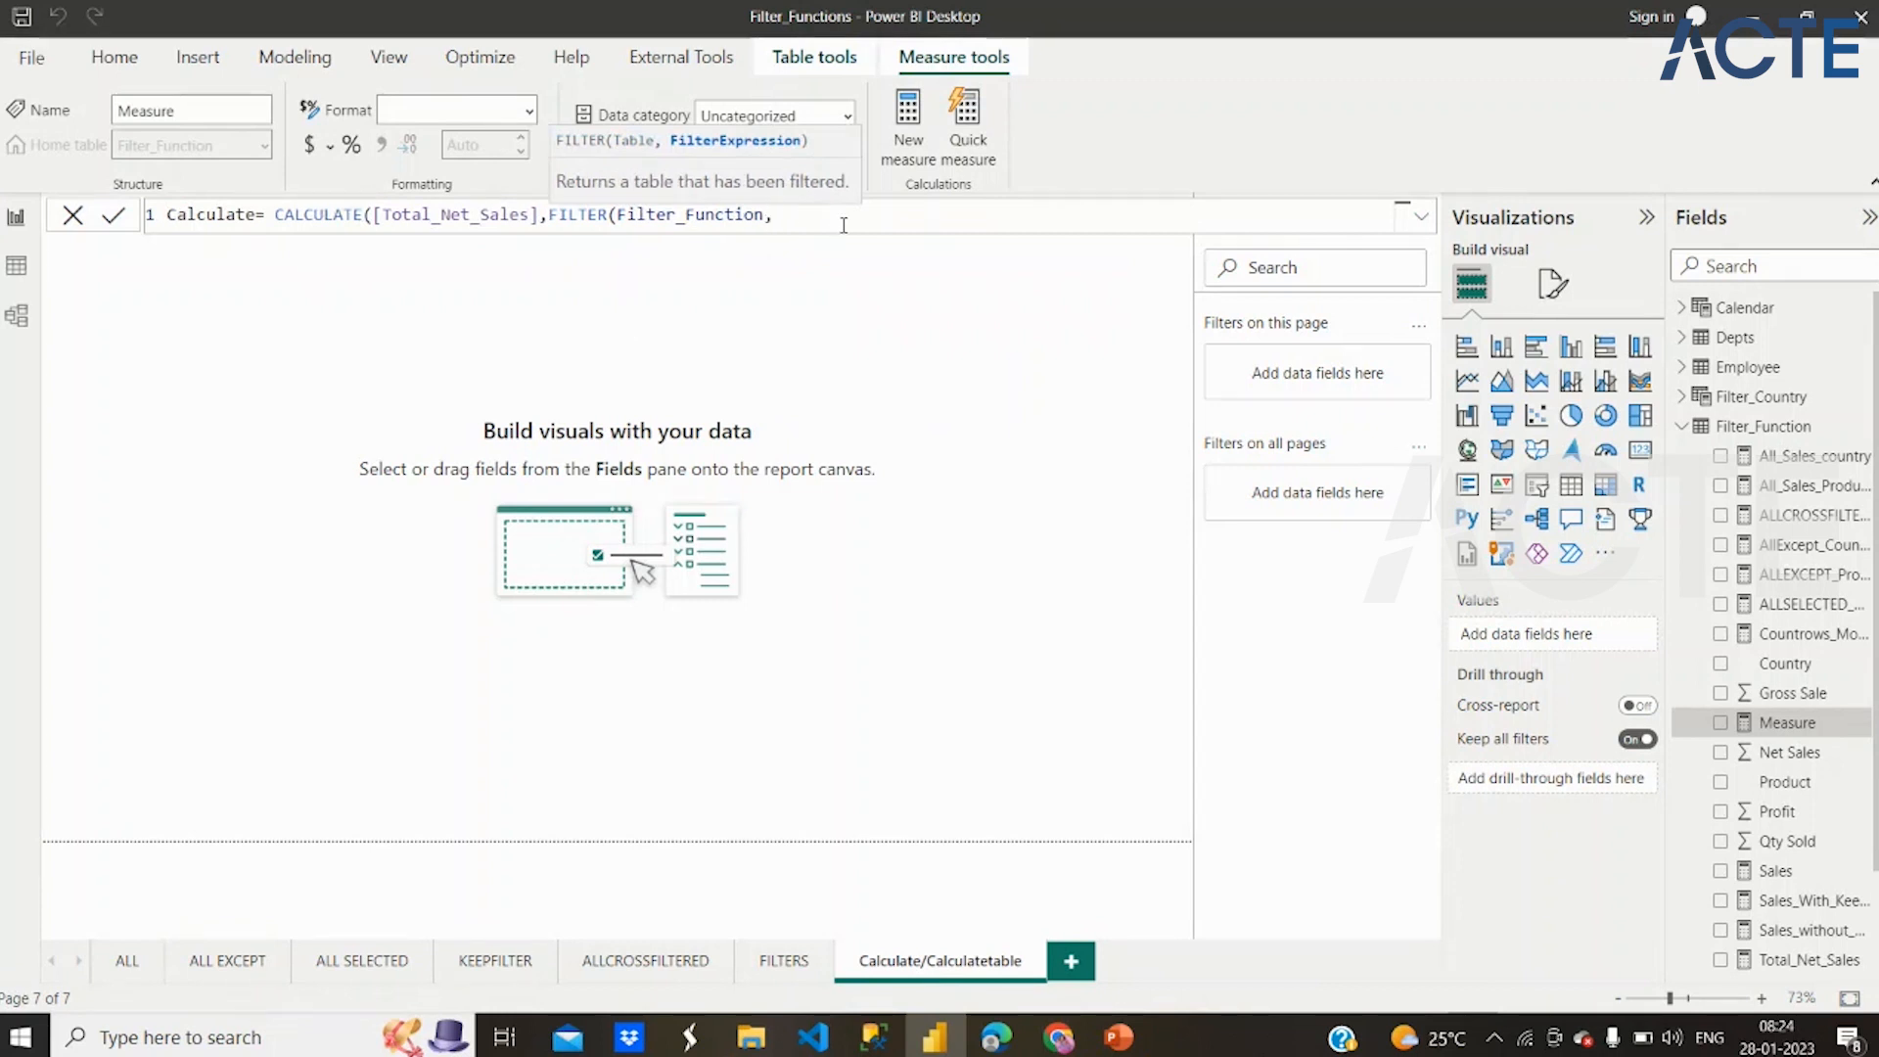
type("filt")
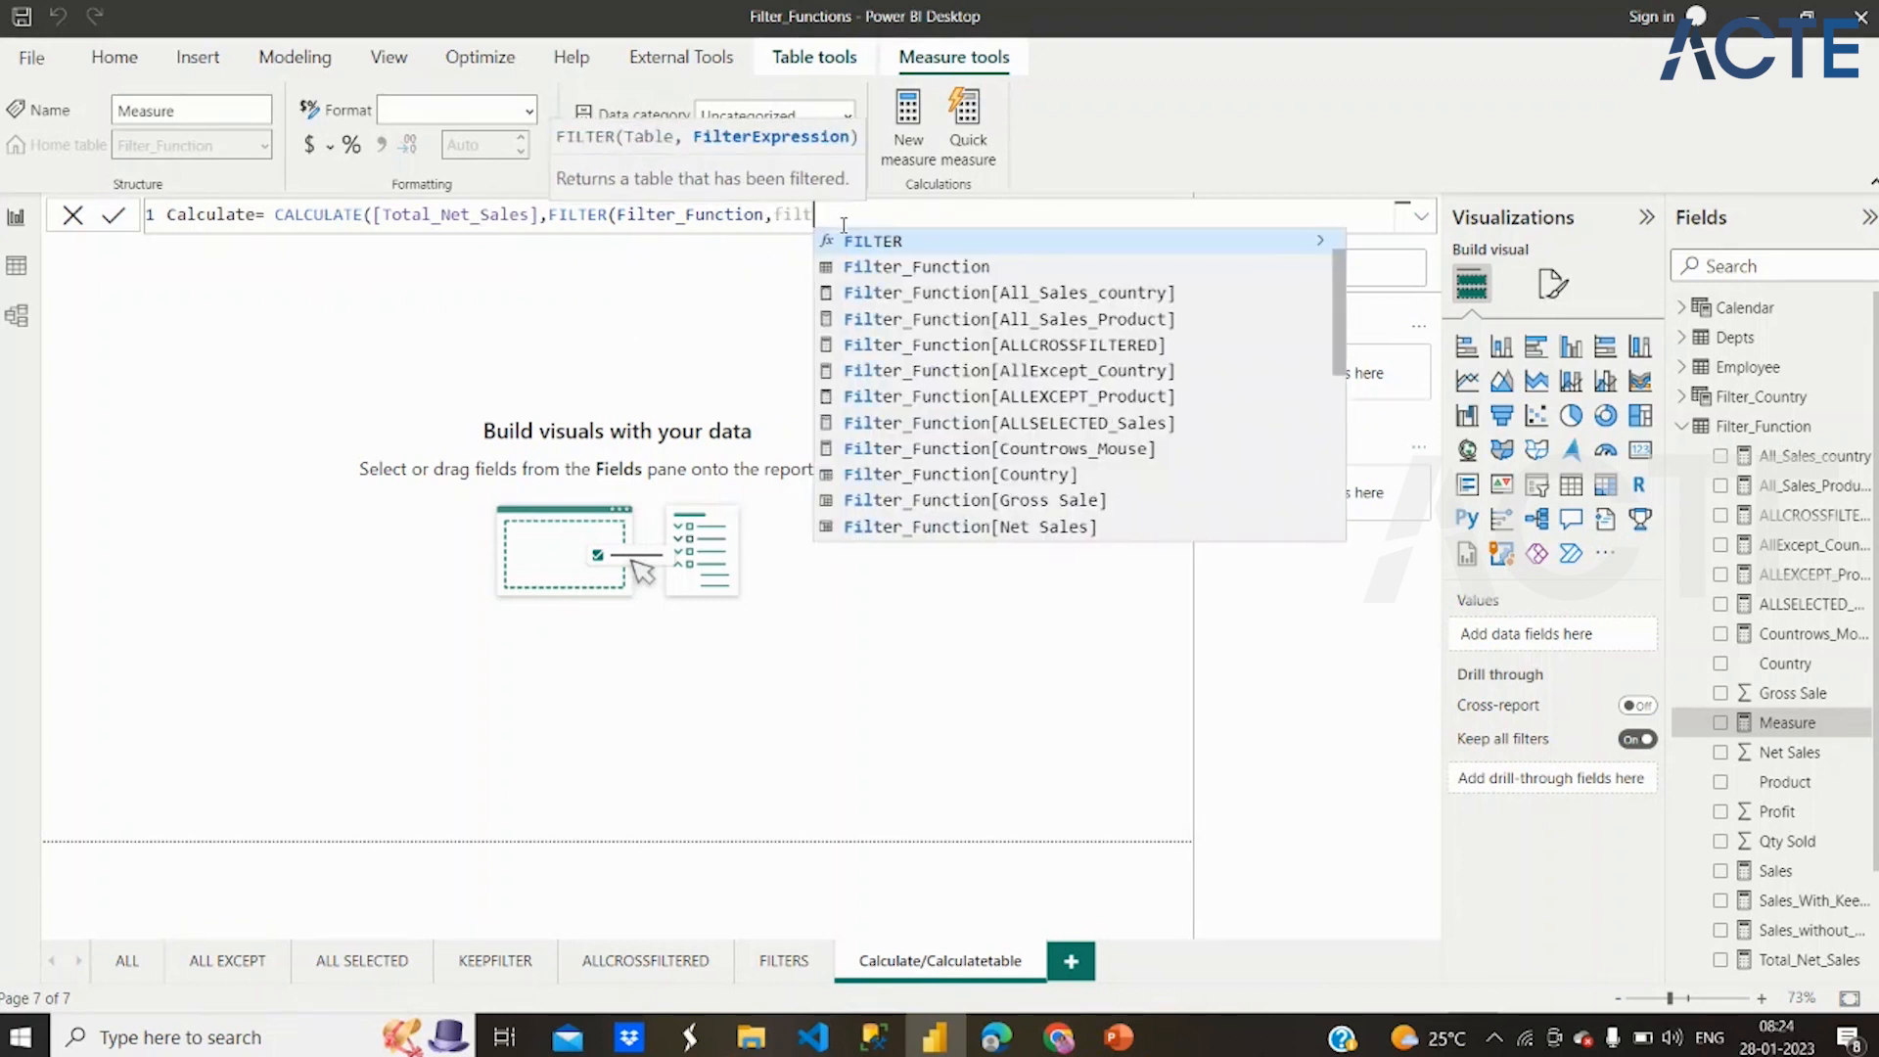
left_click(1040, 476)
type("=\"Ger")
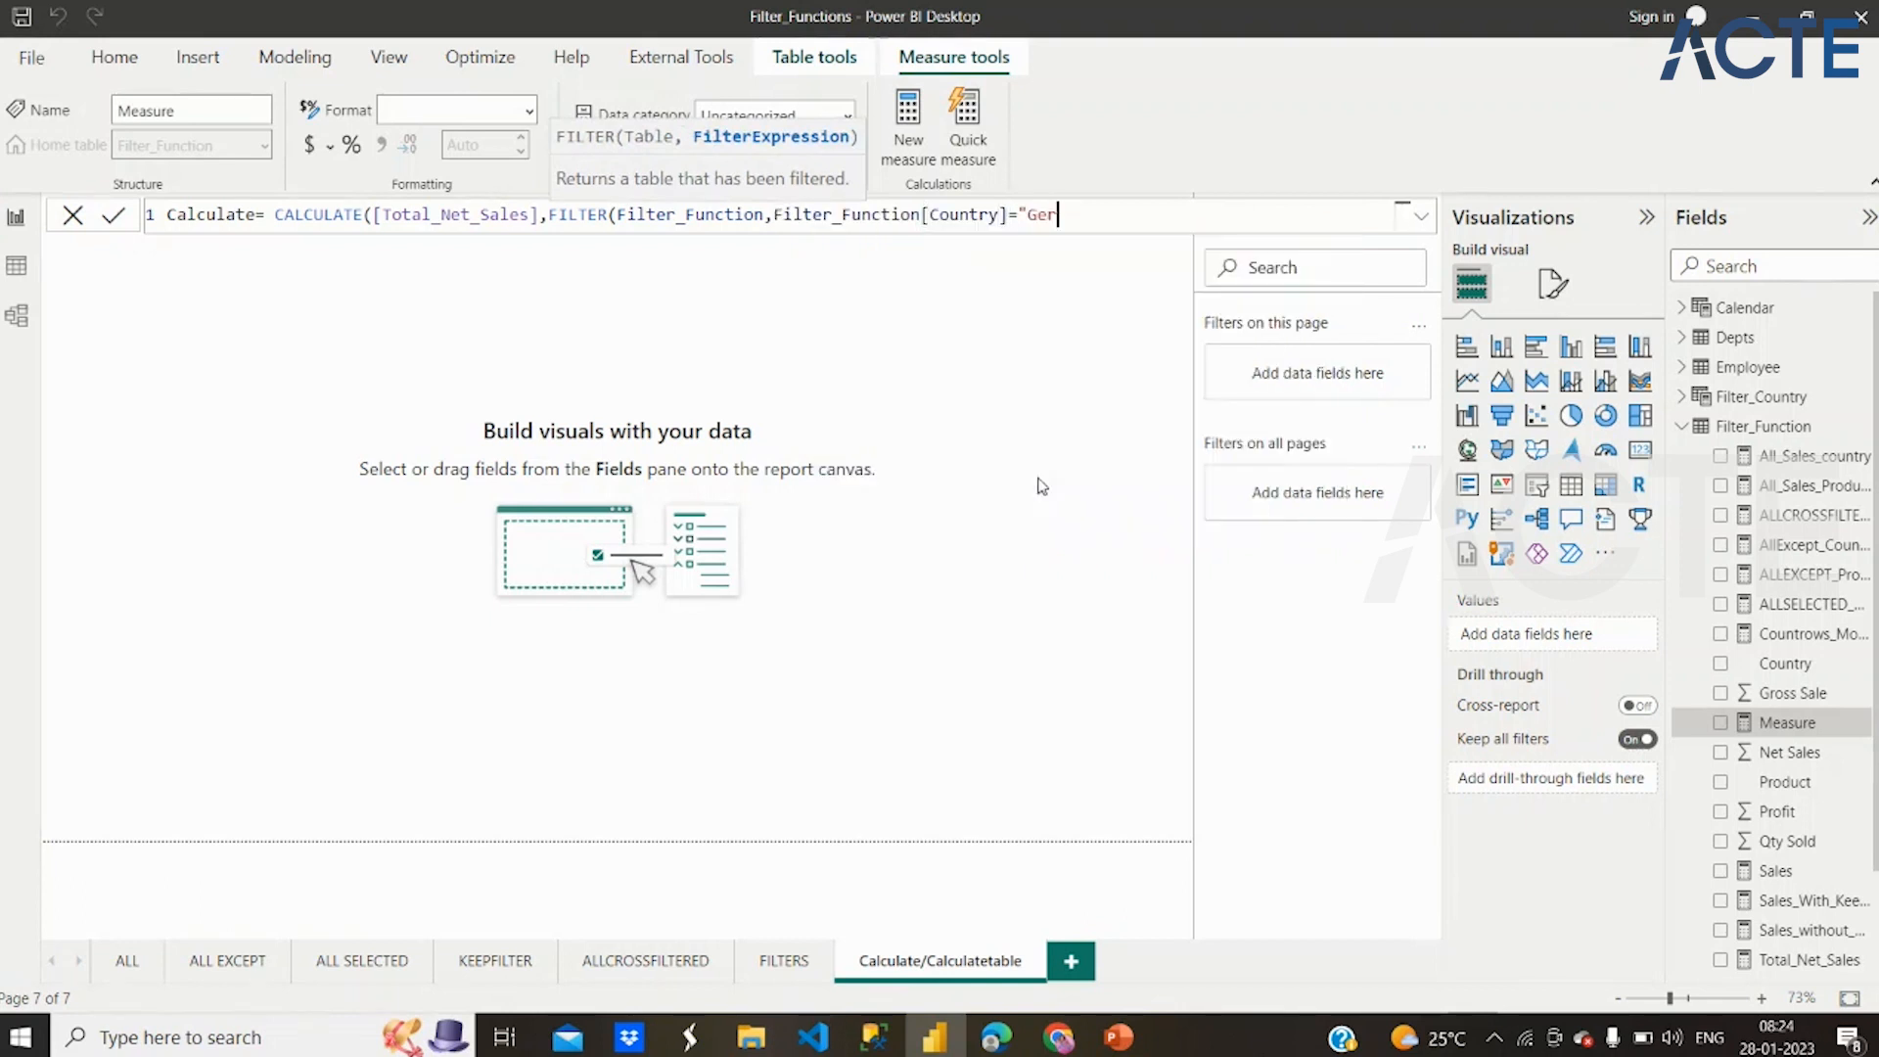
type("many\"))")
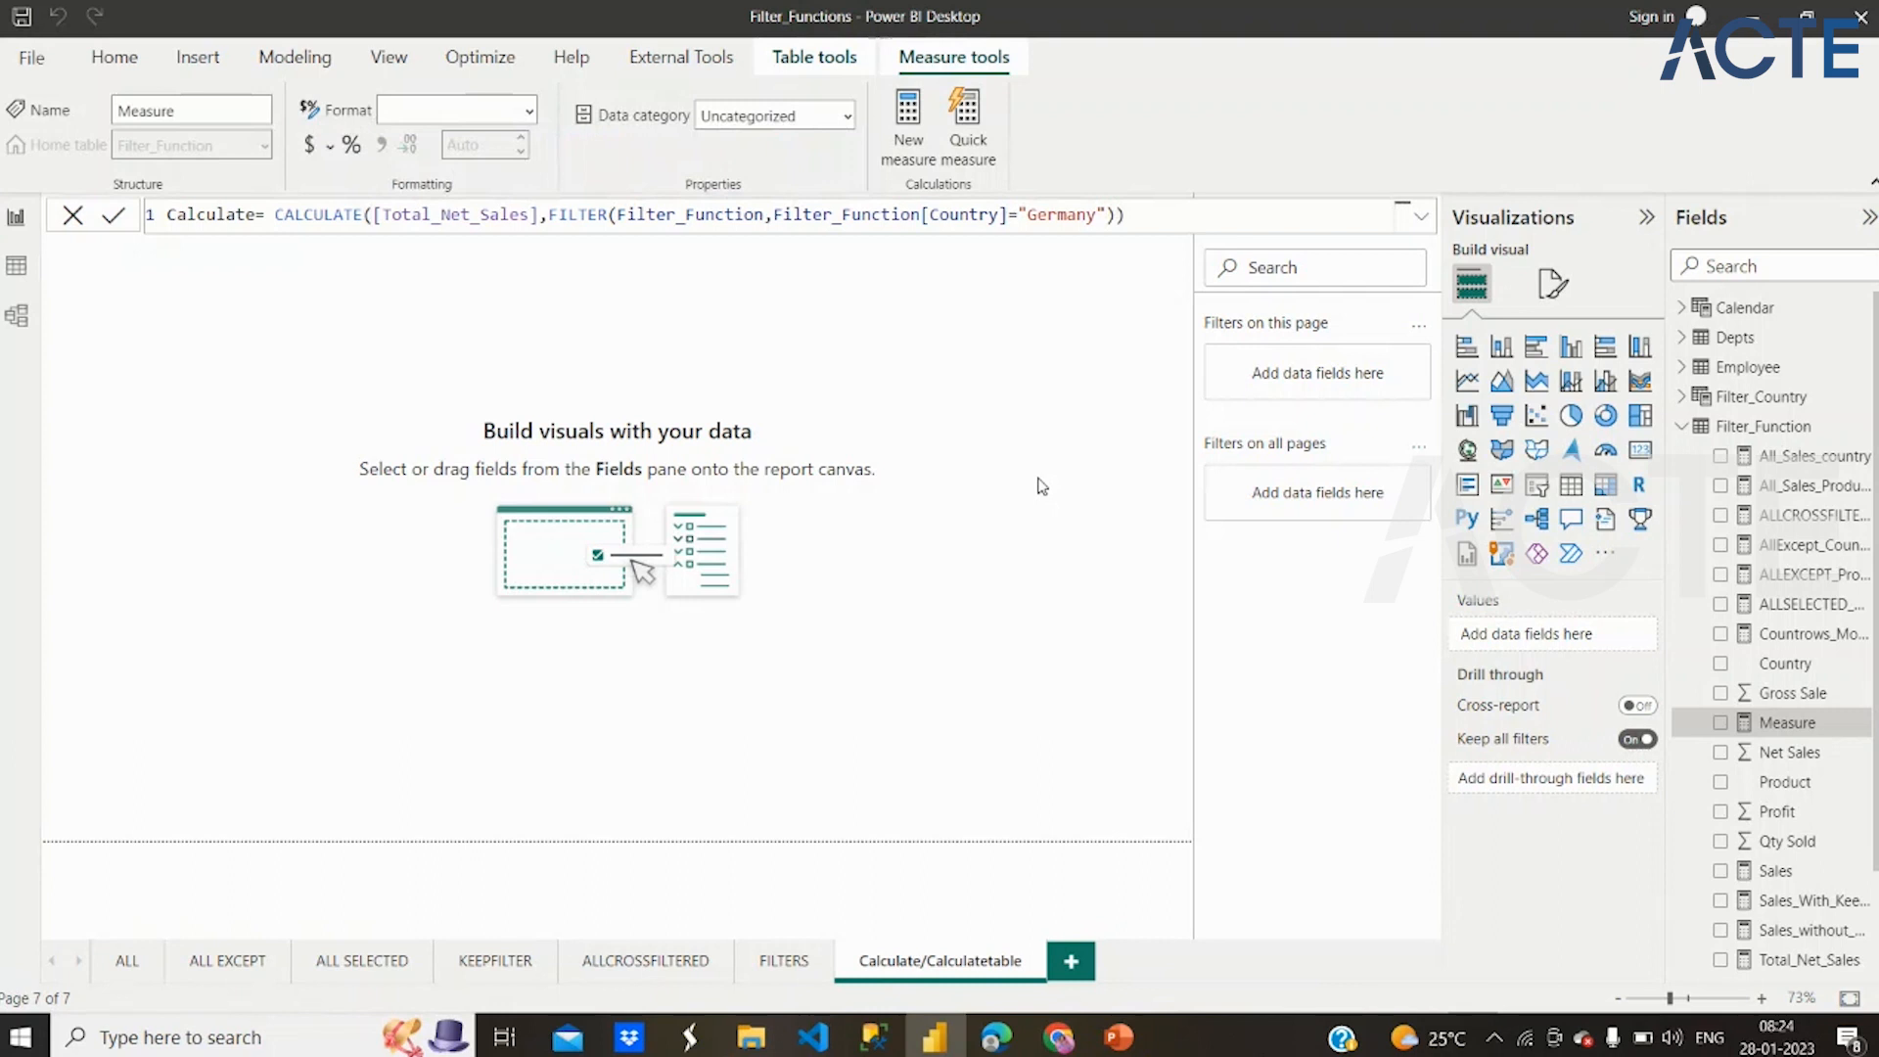
key("Return")
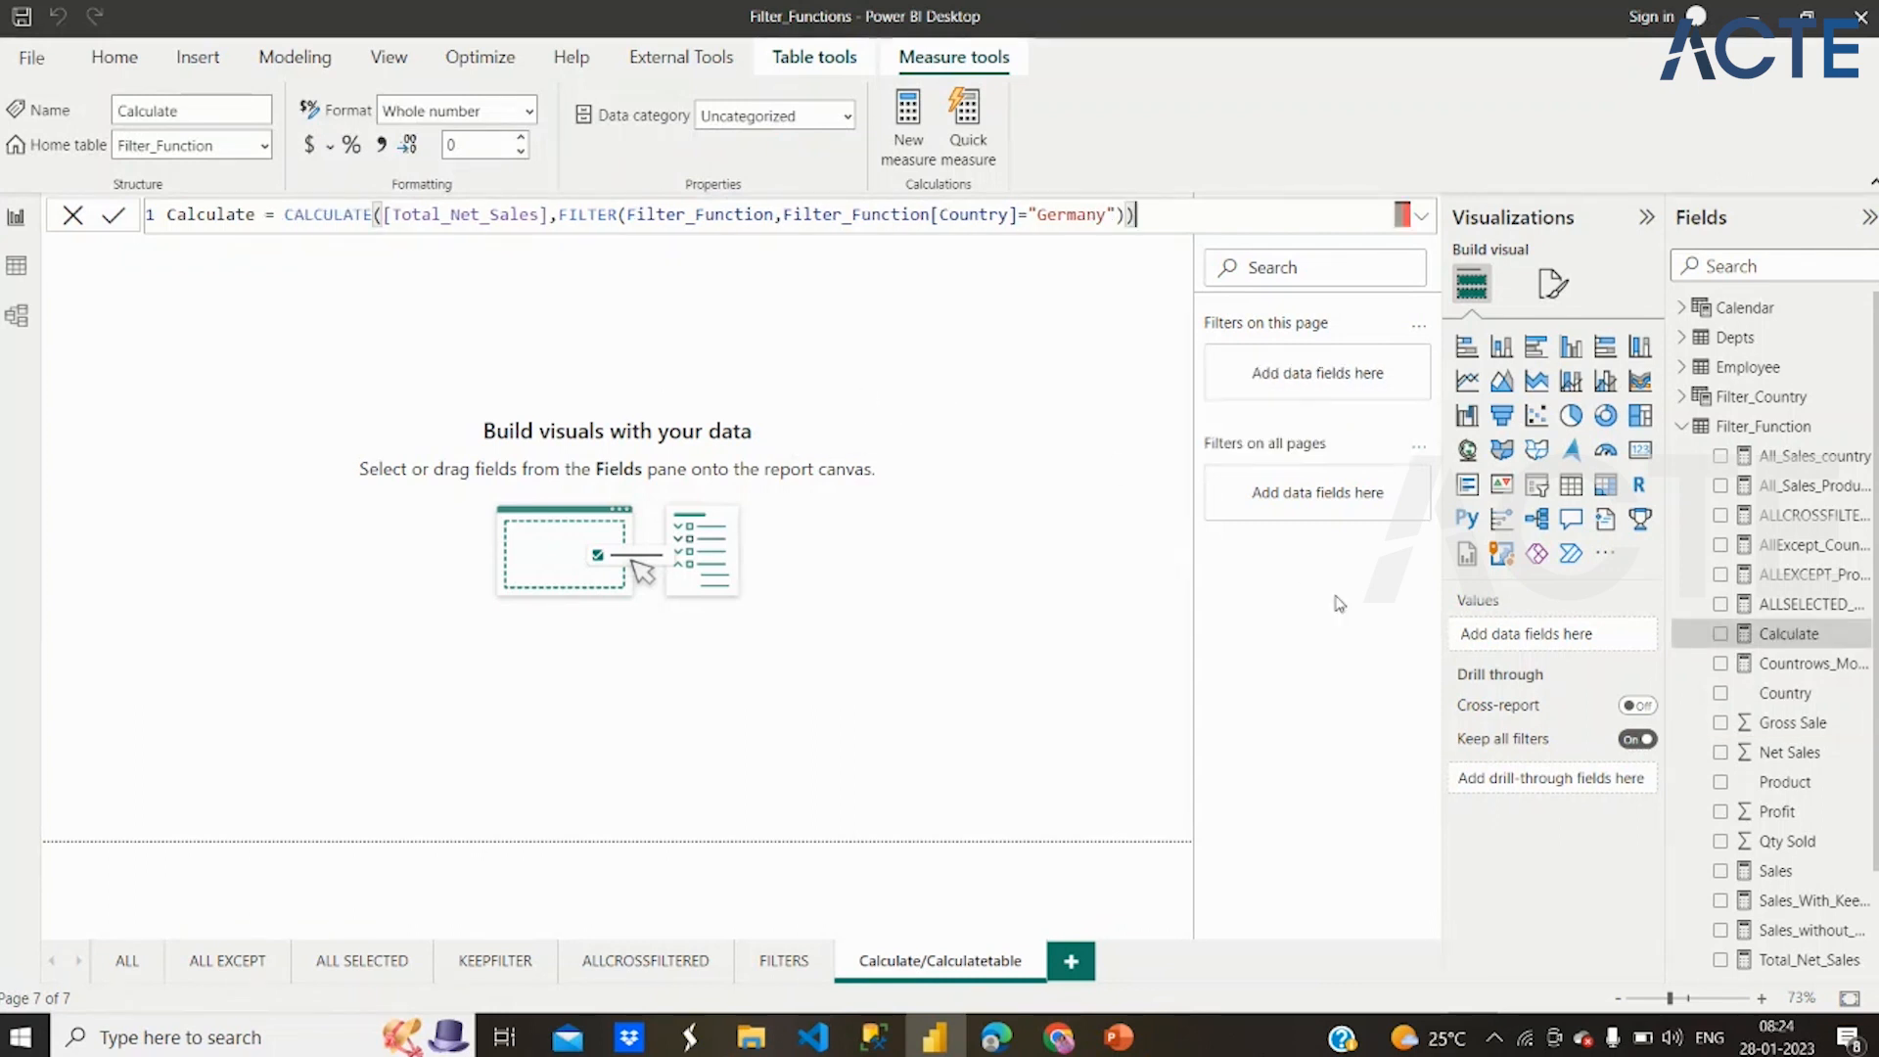
Add a card visual to the report page, move it clear of the canvas corner, and show the Calculate measure in it
left_click(1640, 453)
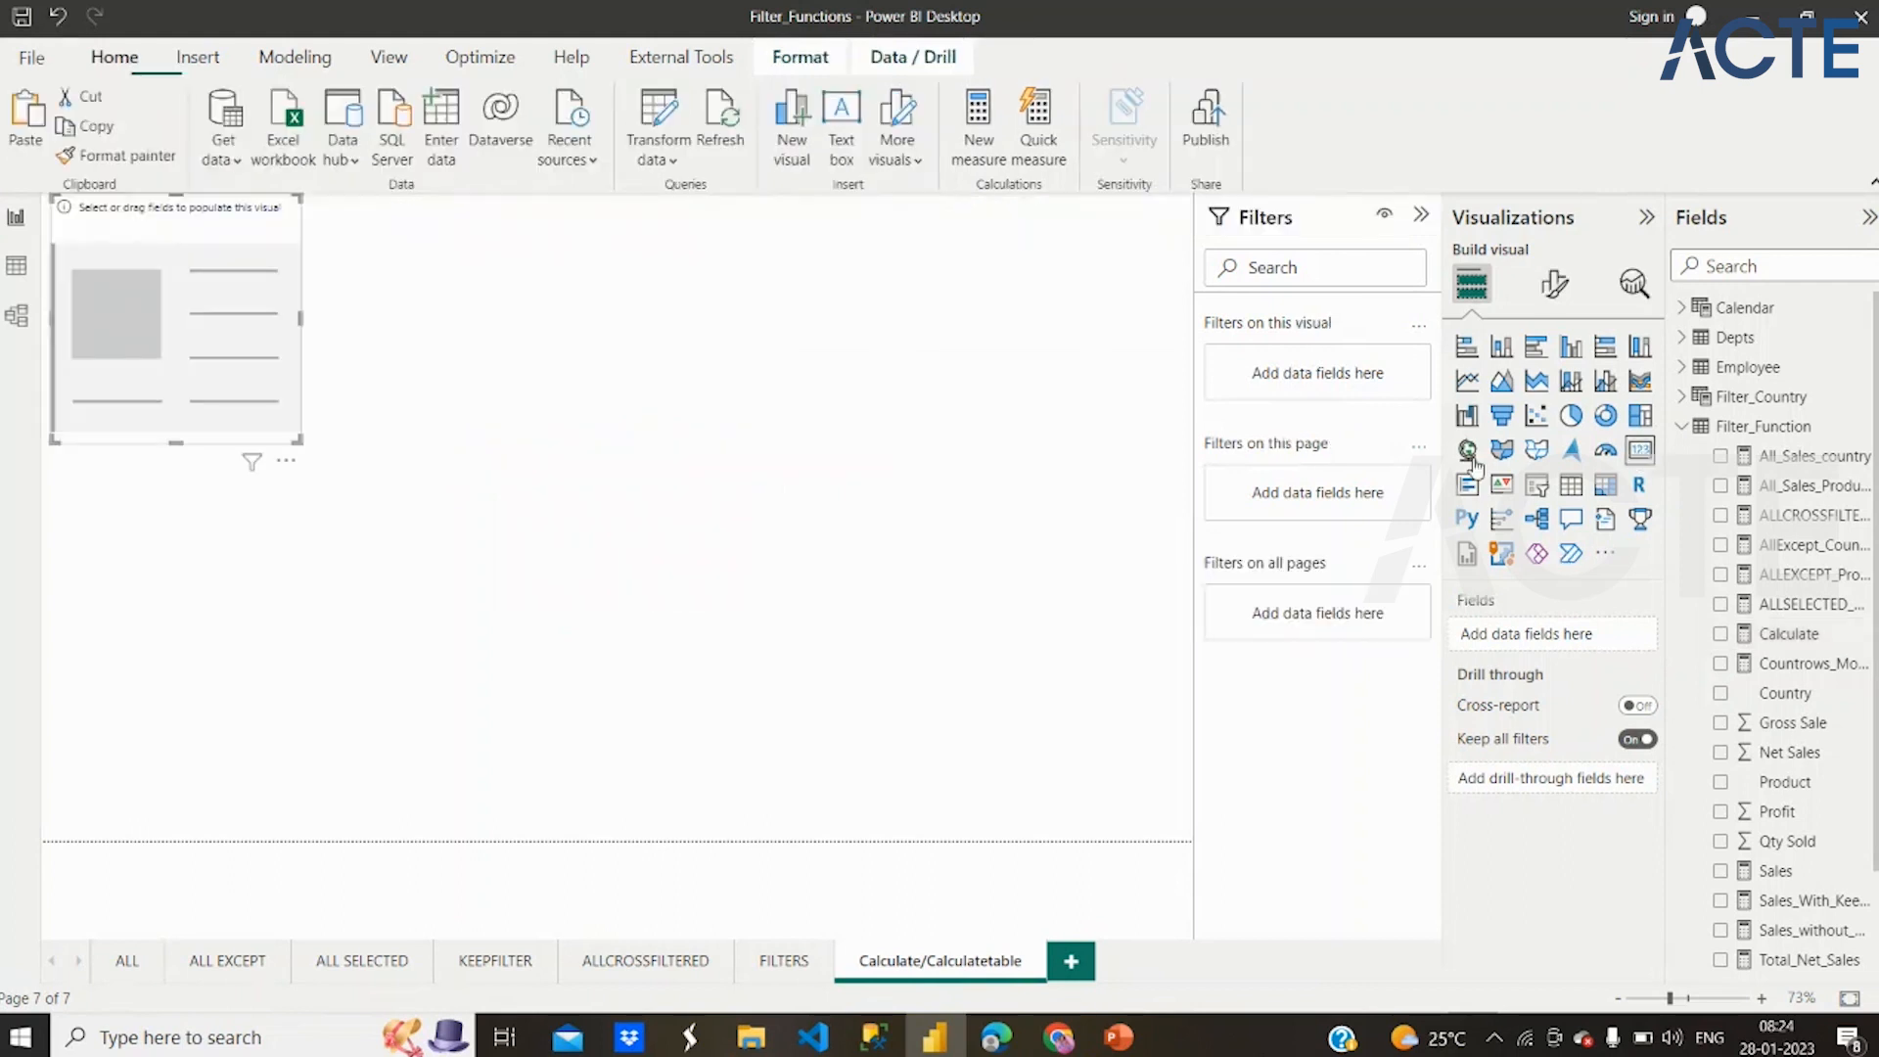
left_click_drag(291, 439, 349, 479)
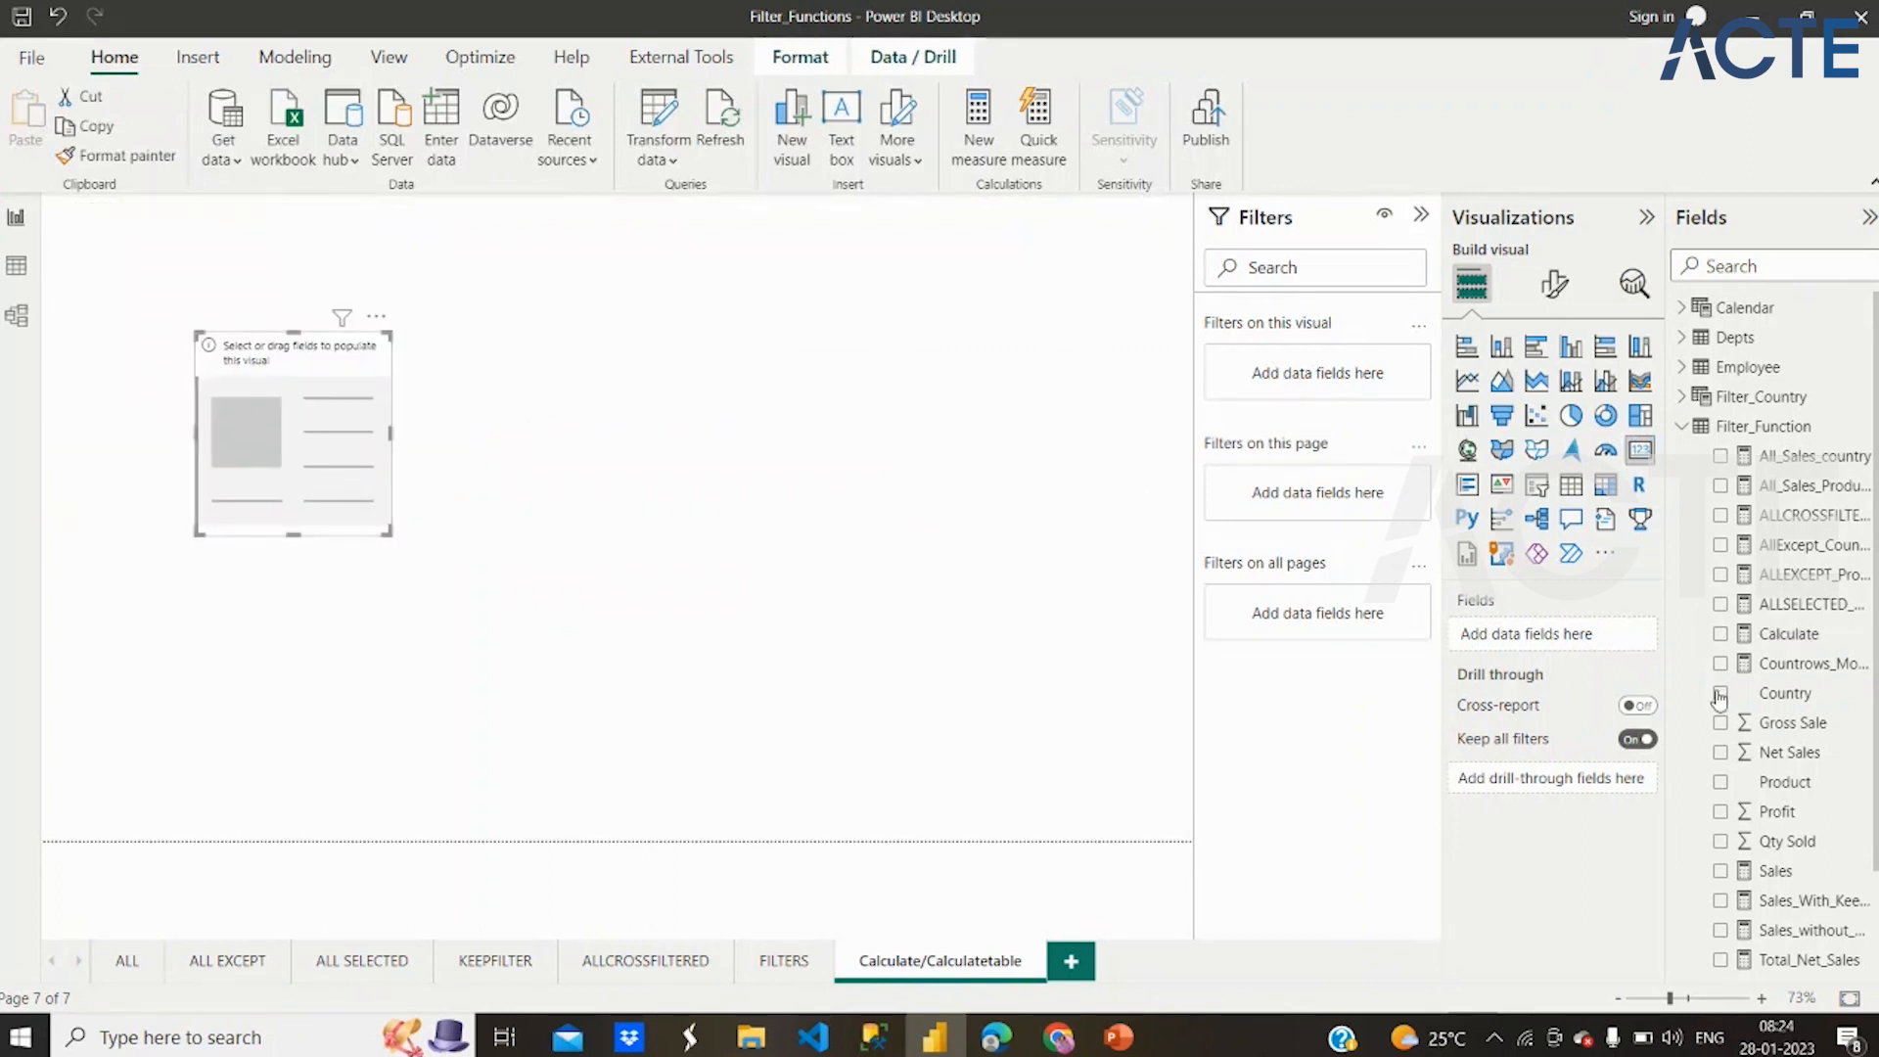
left_click(1721, 635)
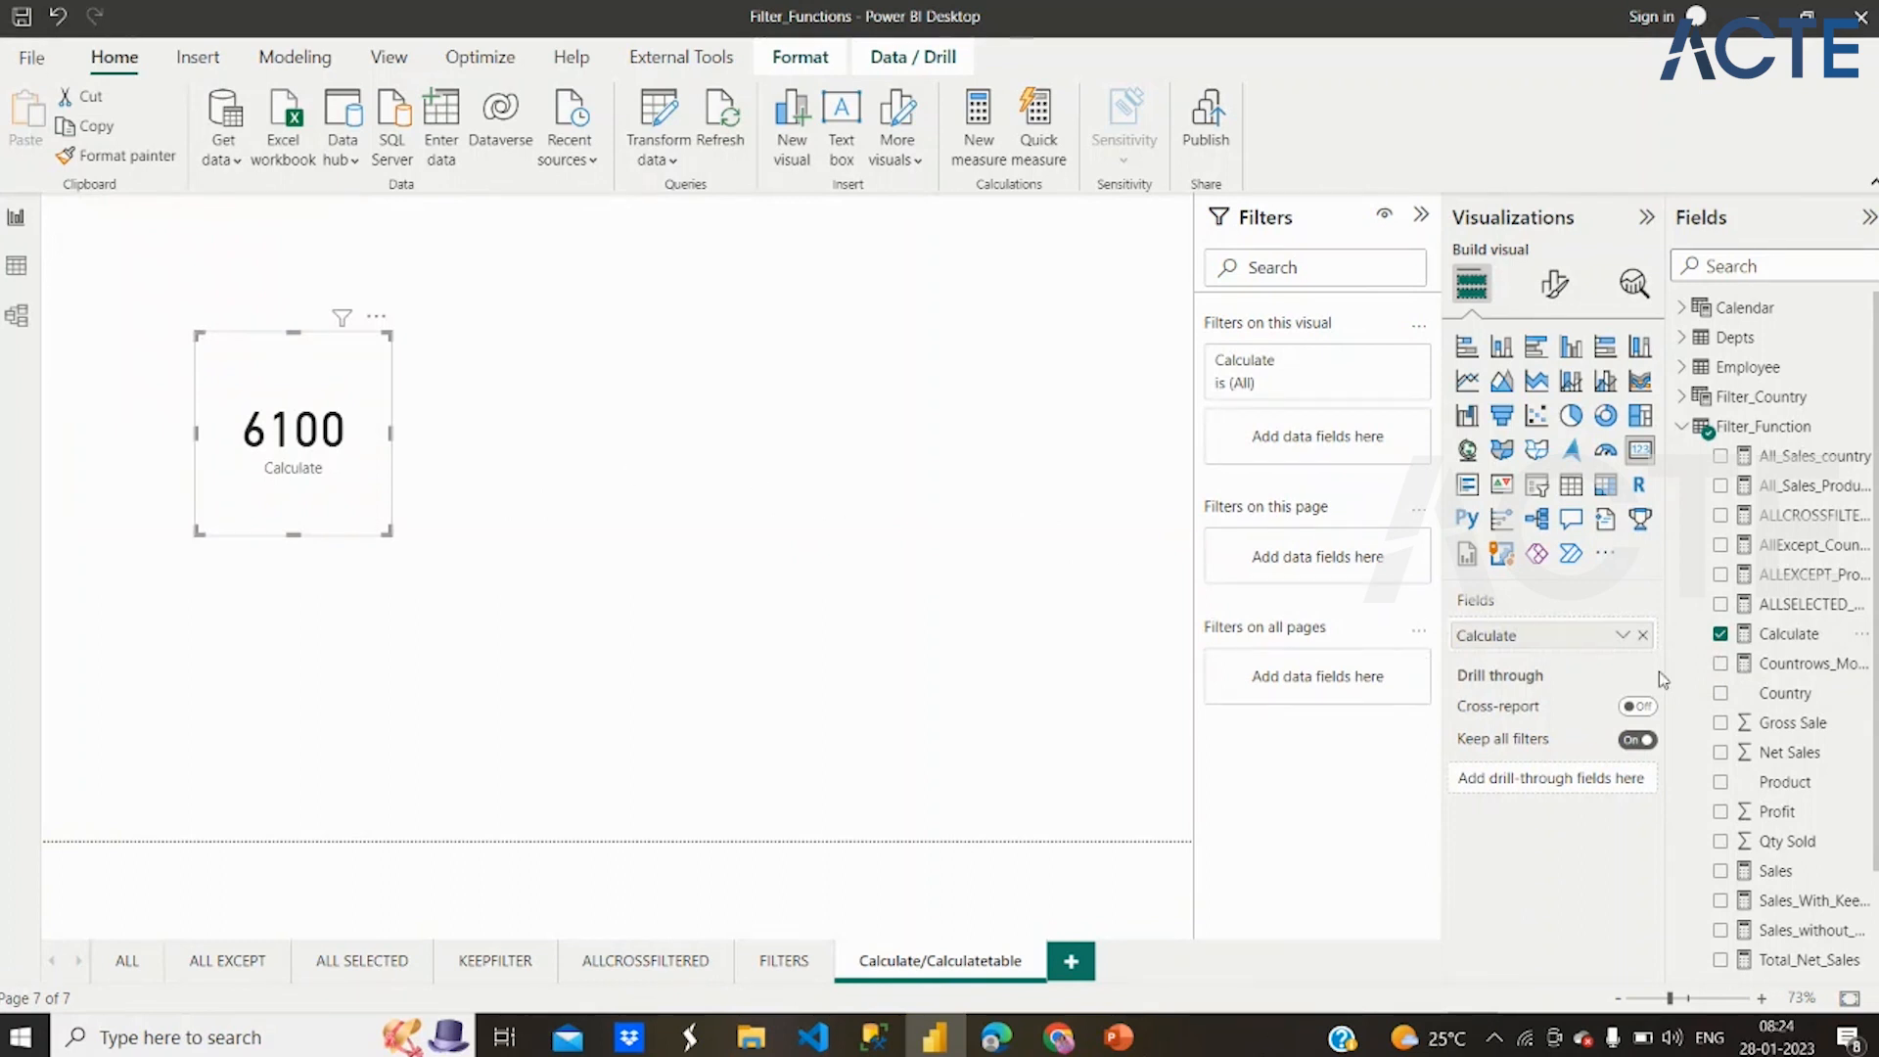
Copy the whole Calculate measure formula and paste it into another new measure in the Filter_Function table
left_click(1803, 643)
left_click(1152, 213)
left_click_drag(1153, 214, 643, 204)
key("ctrl+c")
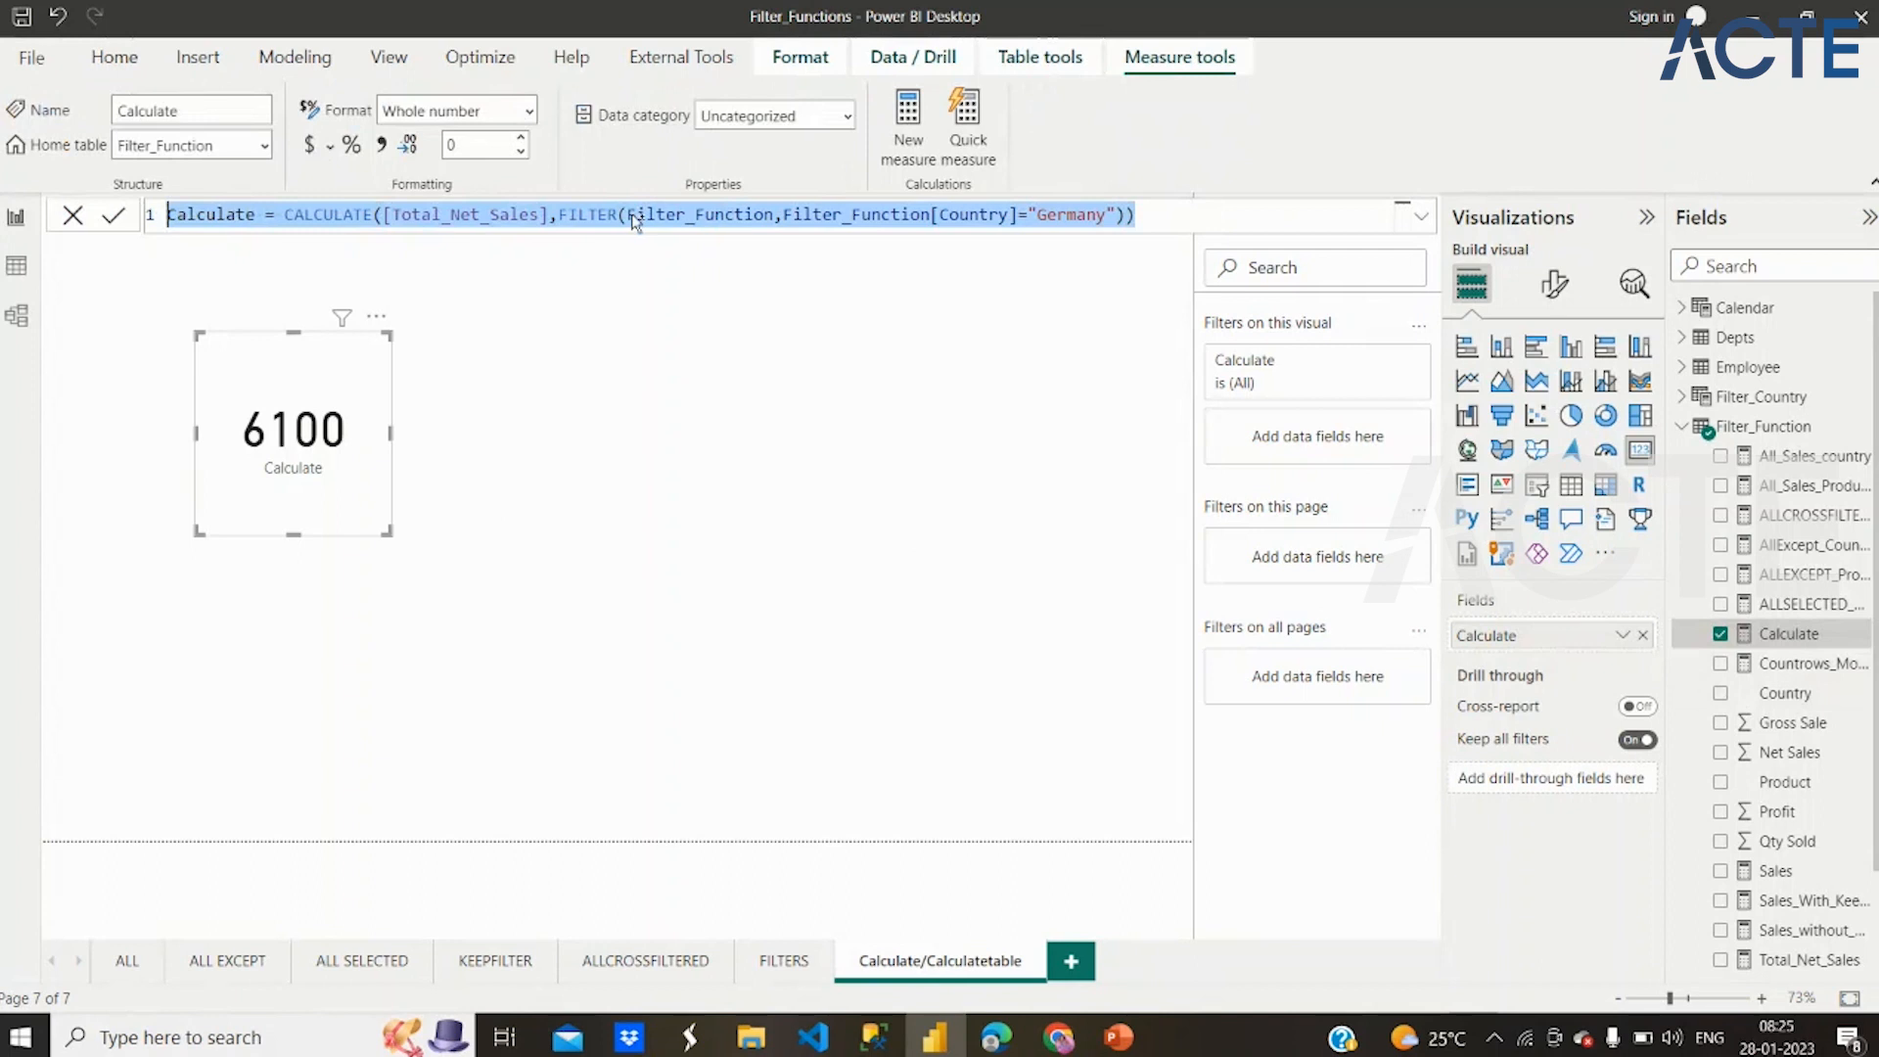
left_click(632, 217)
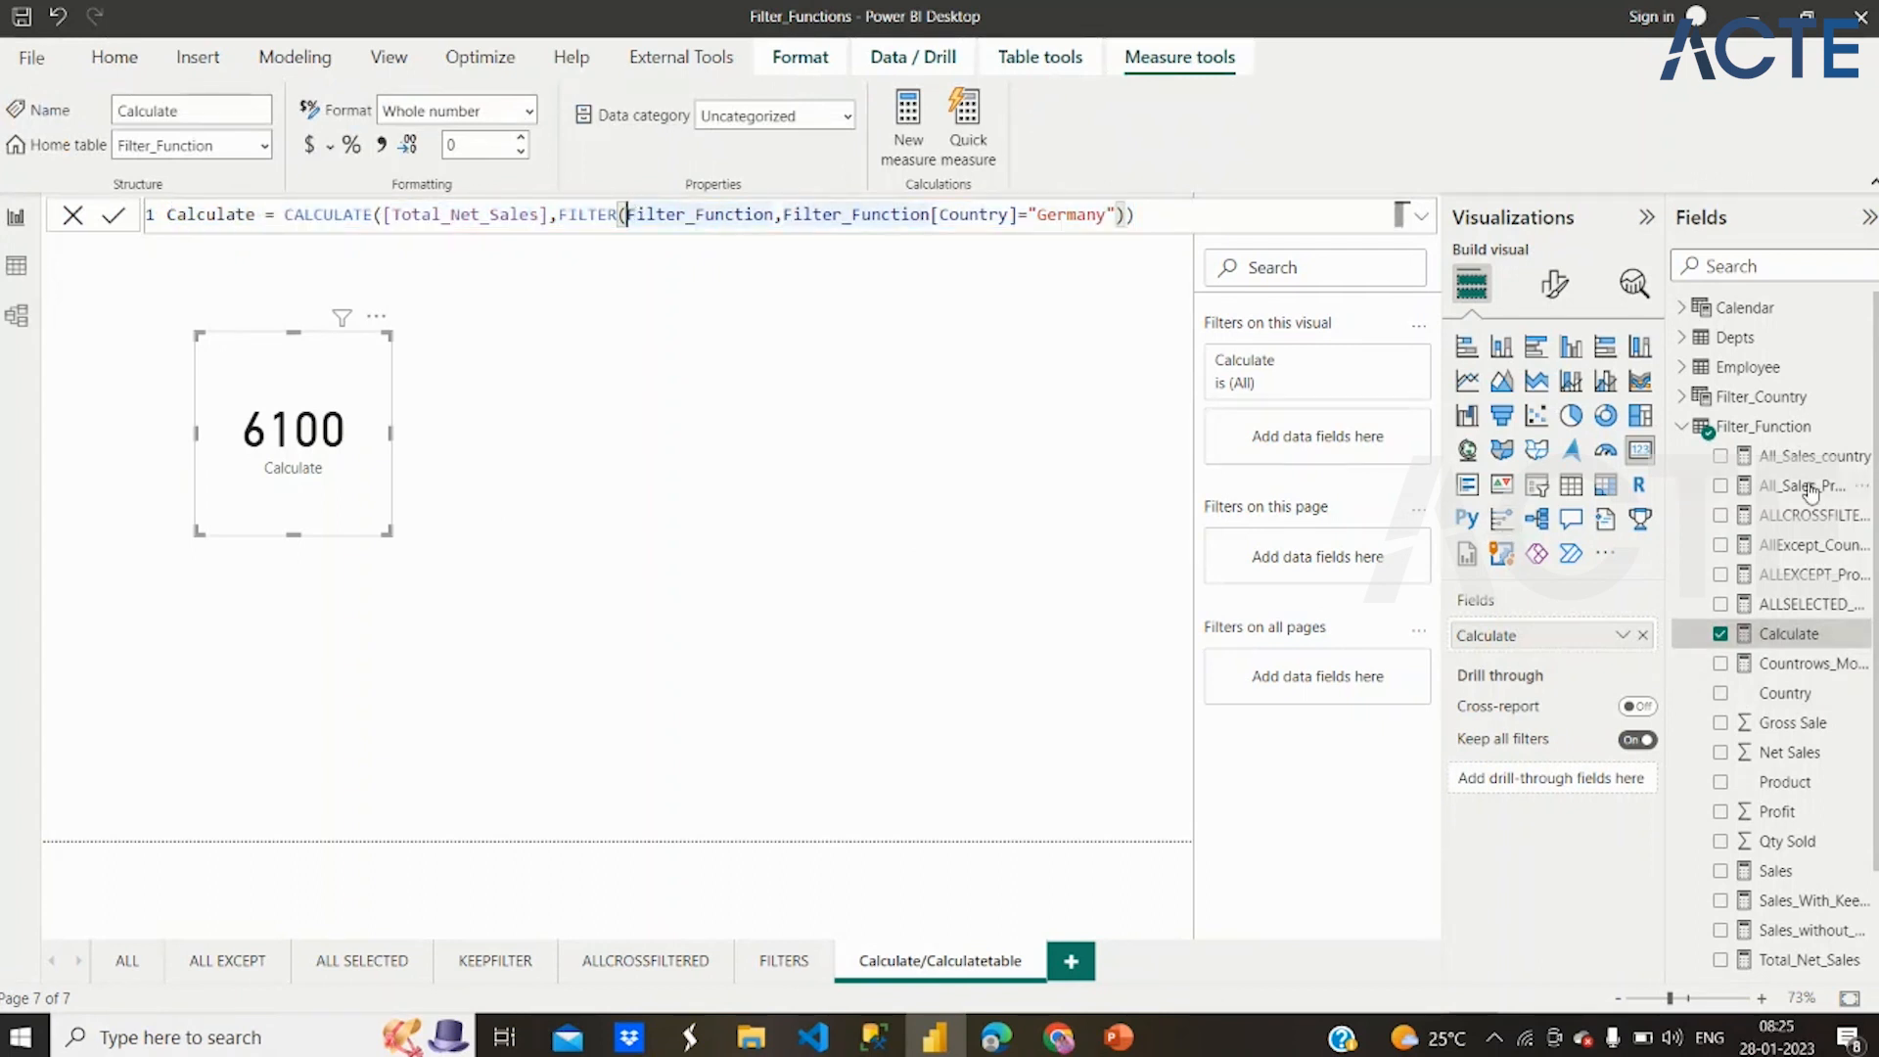
left_click(1757, 430)
right_click(1757, 430)
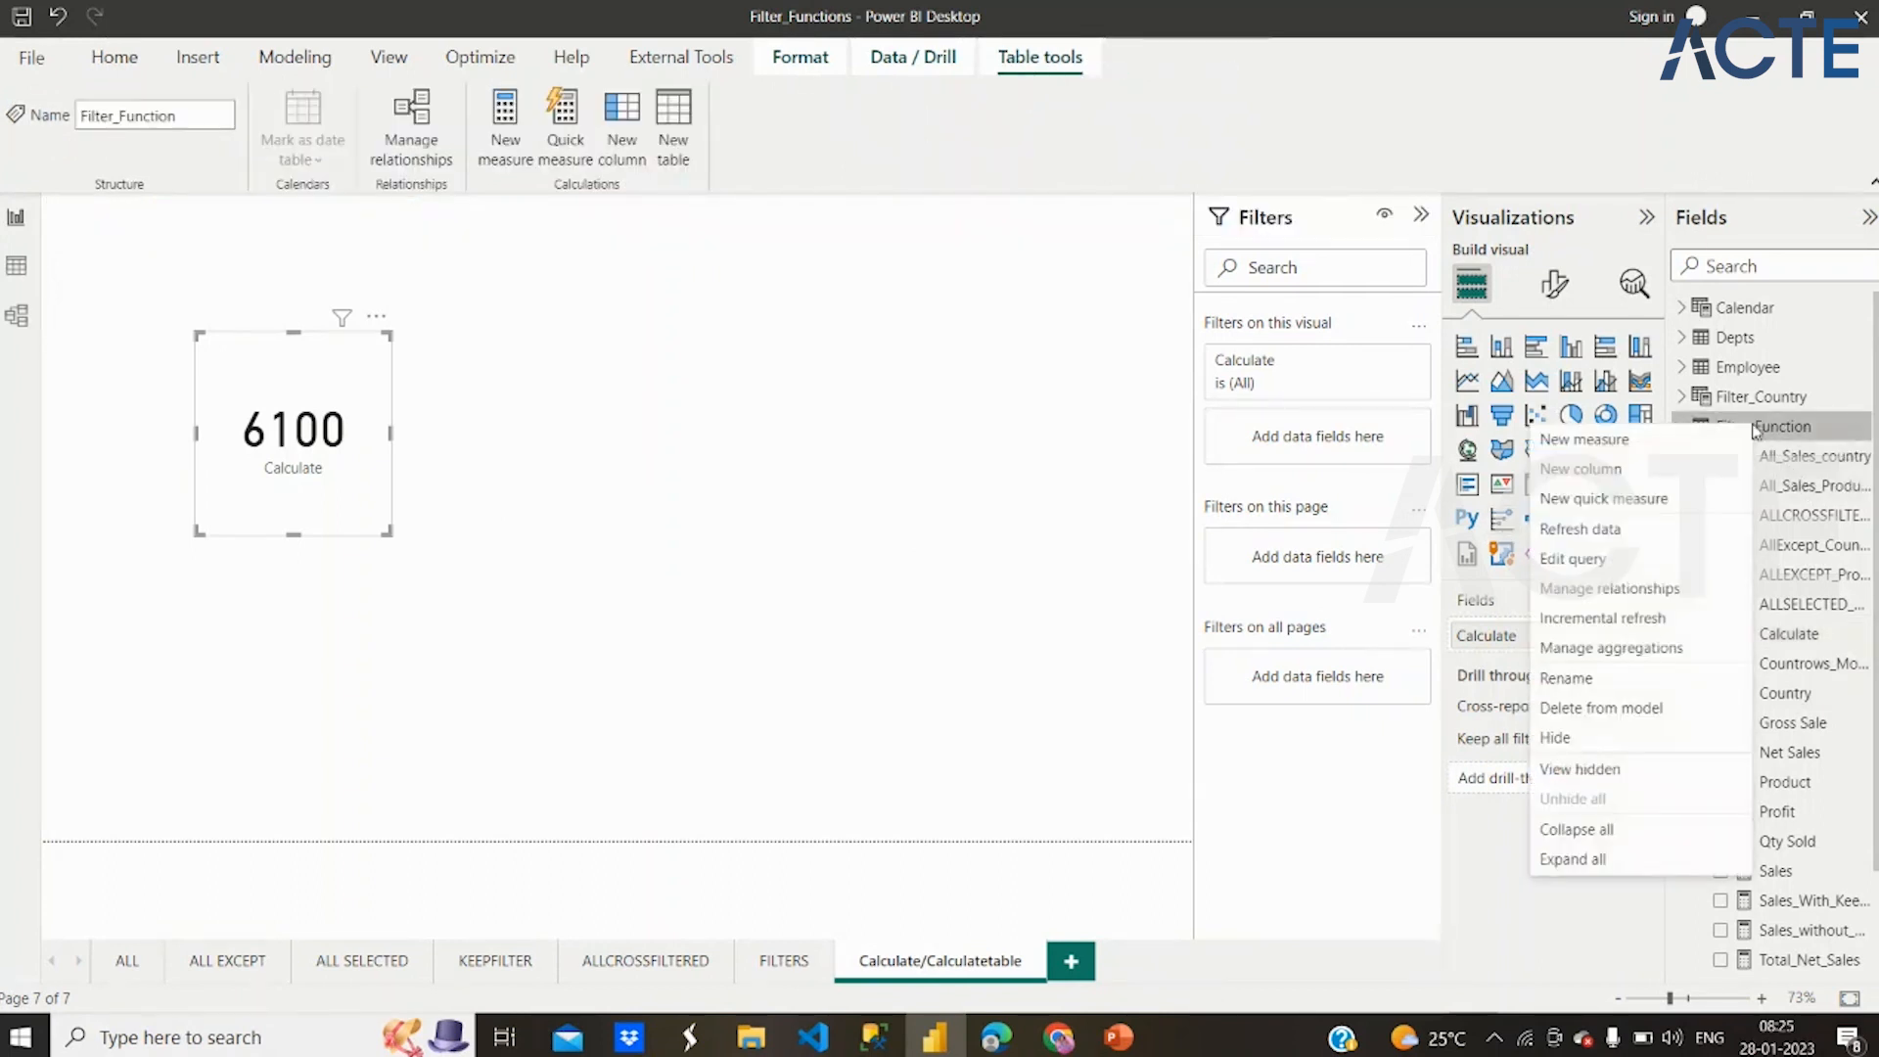
key("Escape")
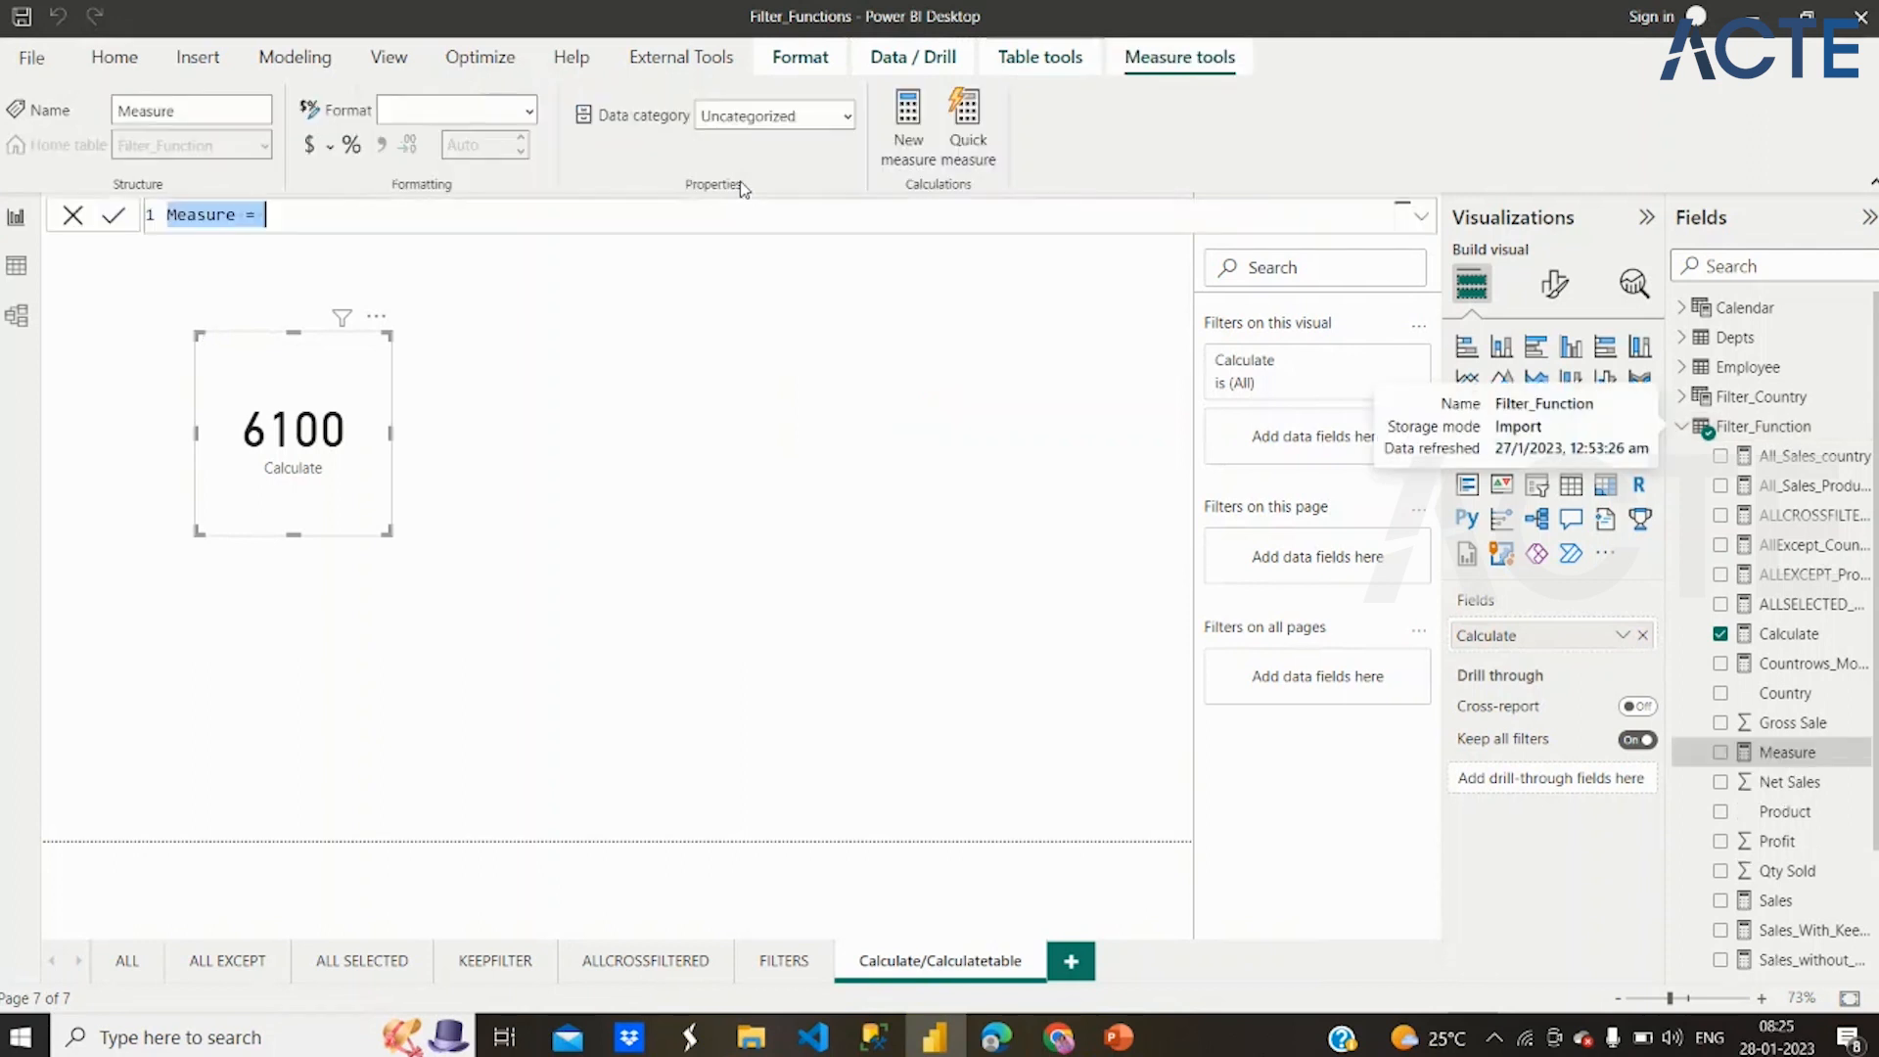
key("ctrl+v")
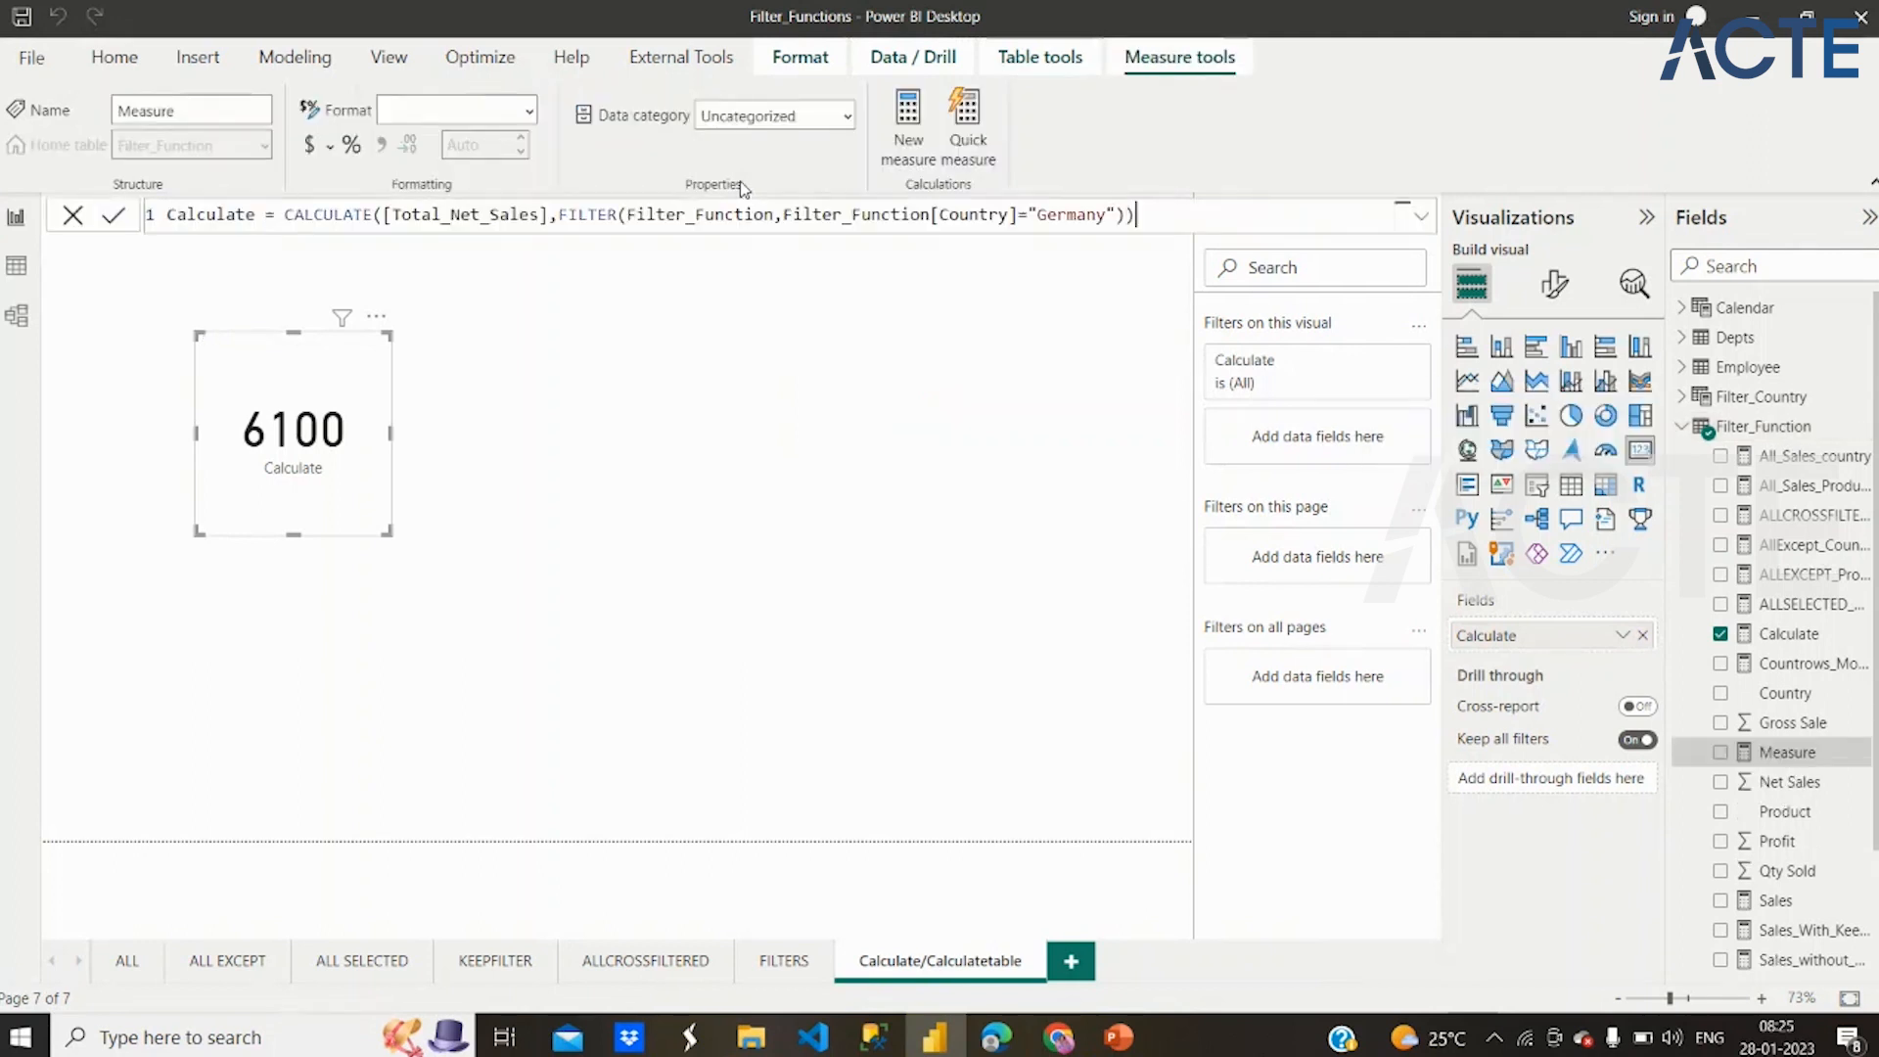
Replace the CALCULATE function with CALCULATETABLE in the new measure's formula
left_click(373, 214)
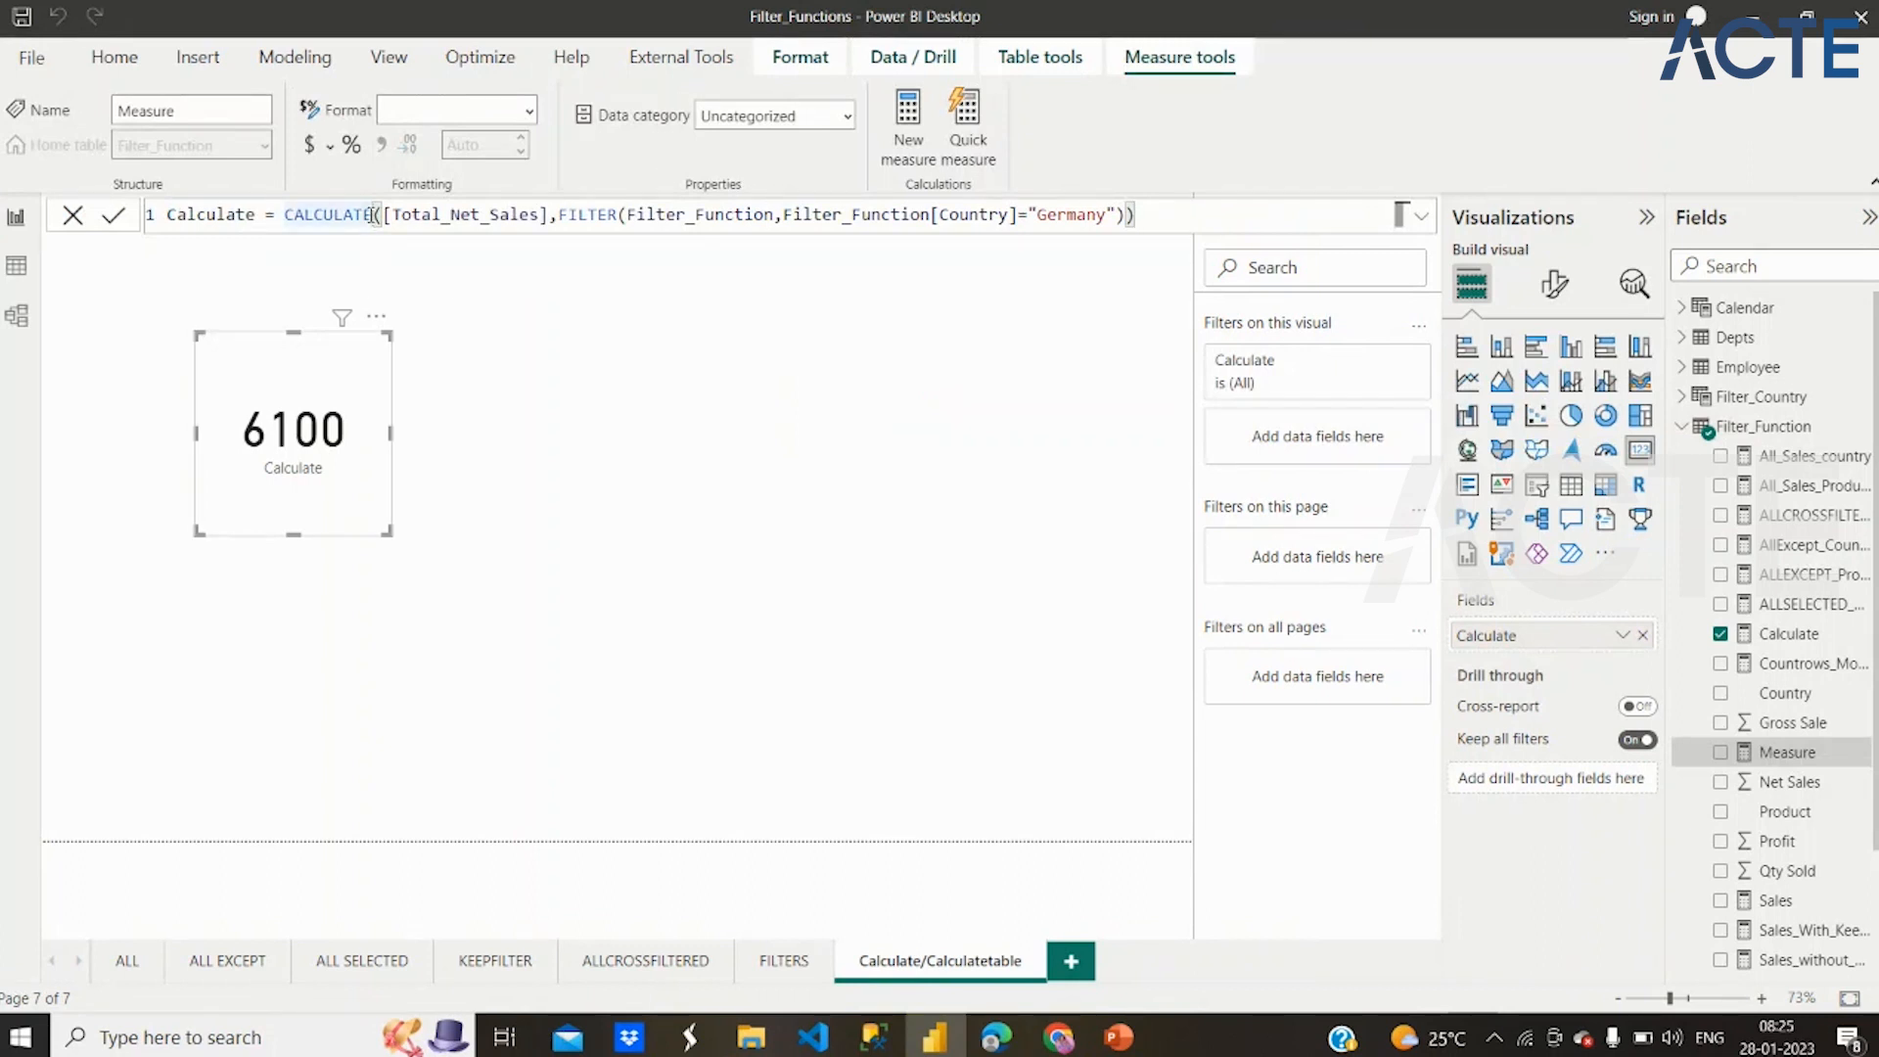
type("T")
key("Tab")
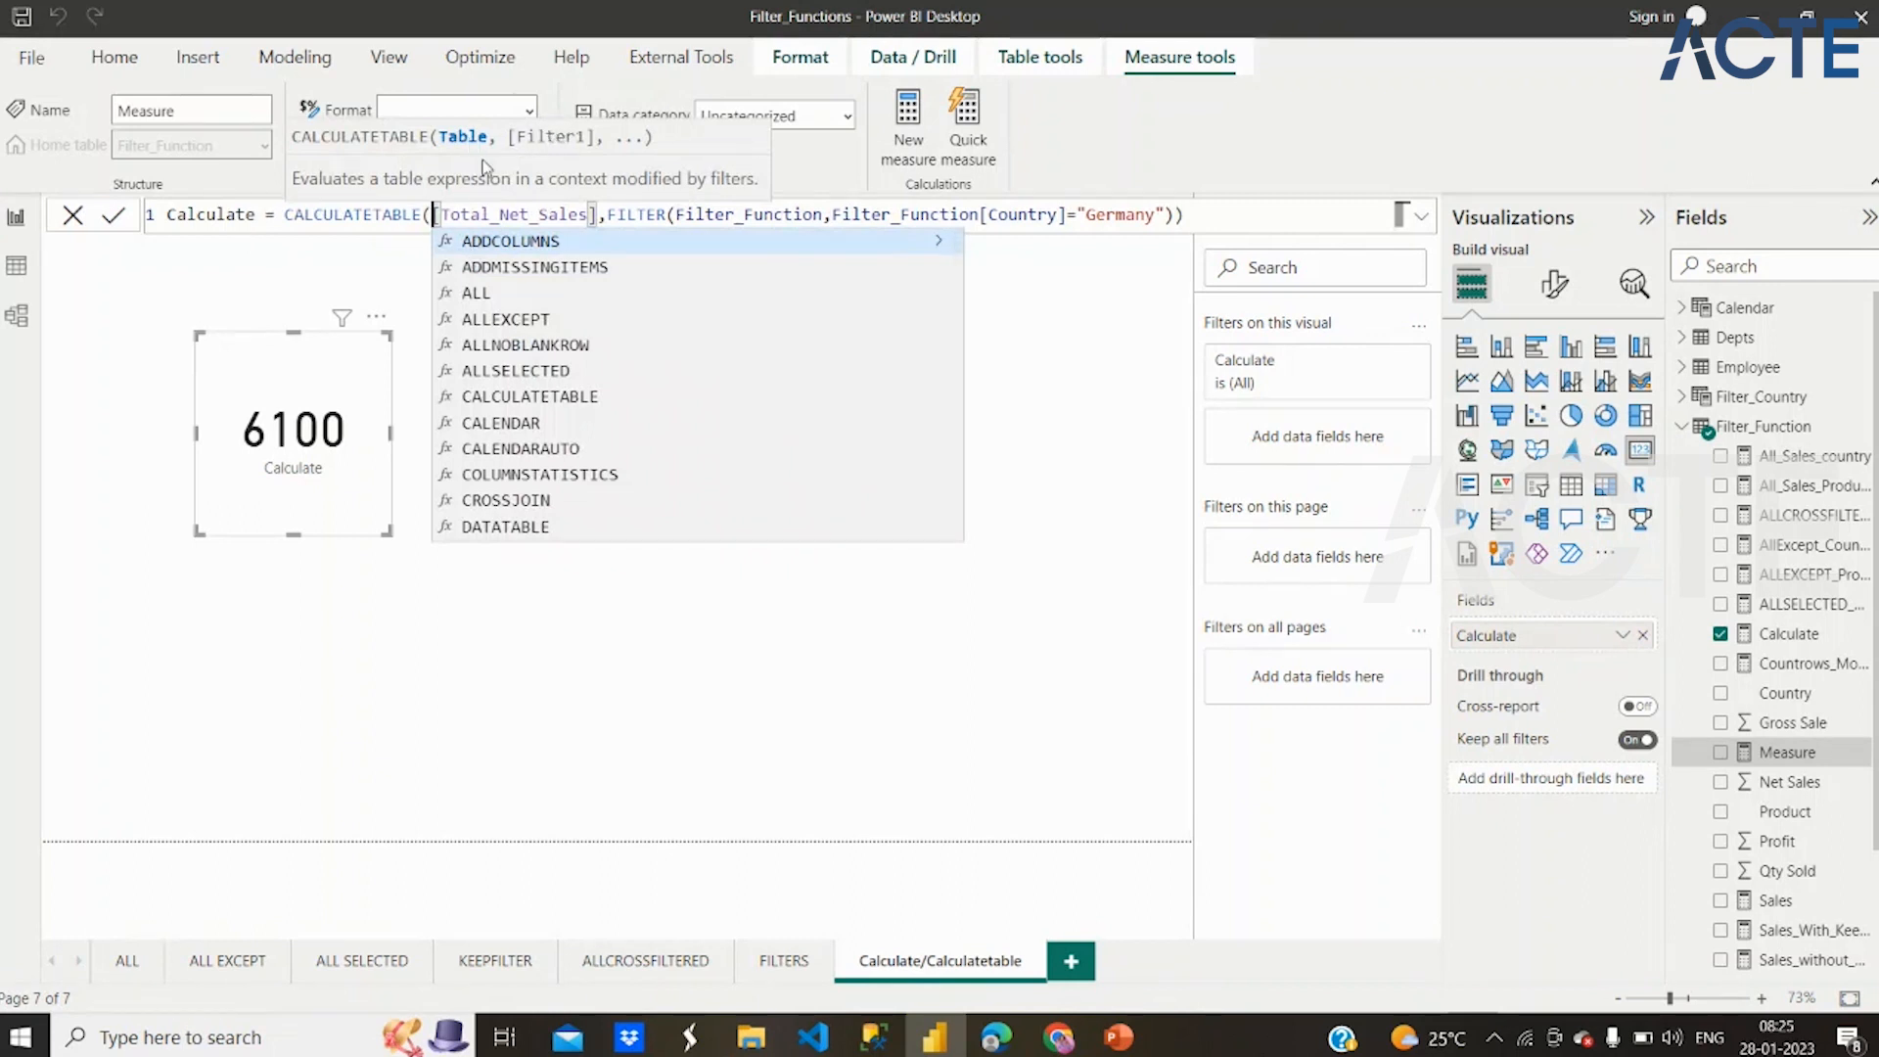
left_click(1192, 218)
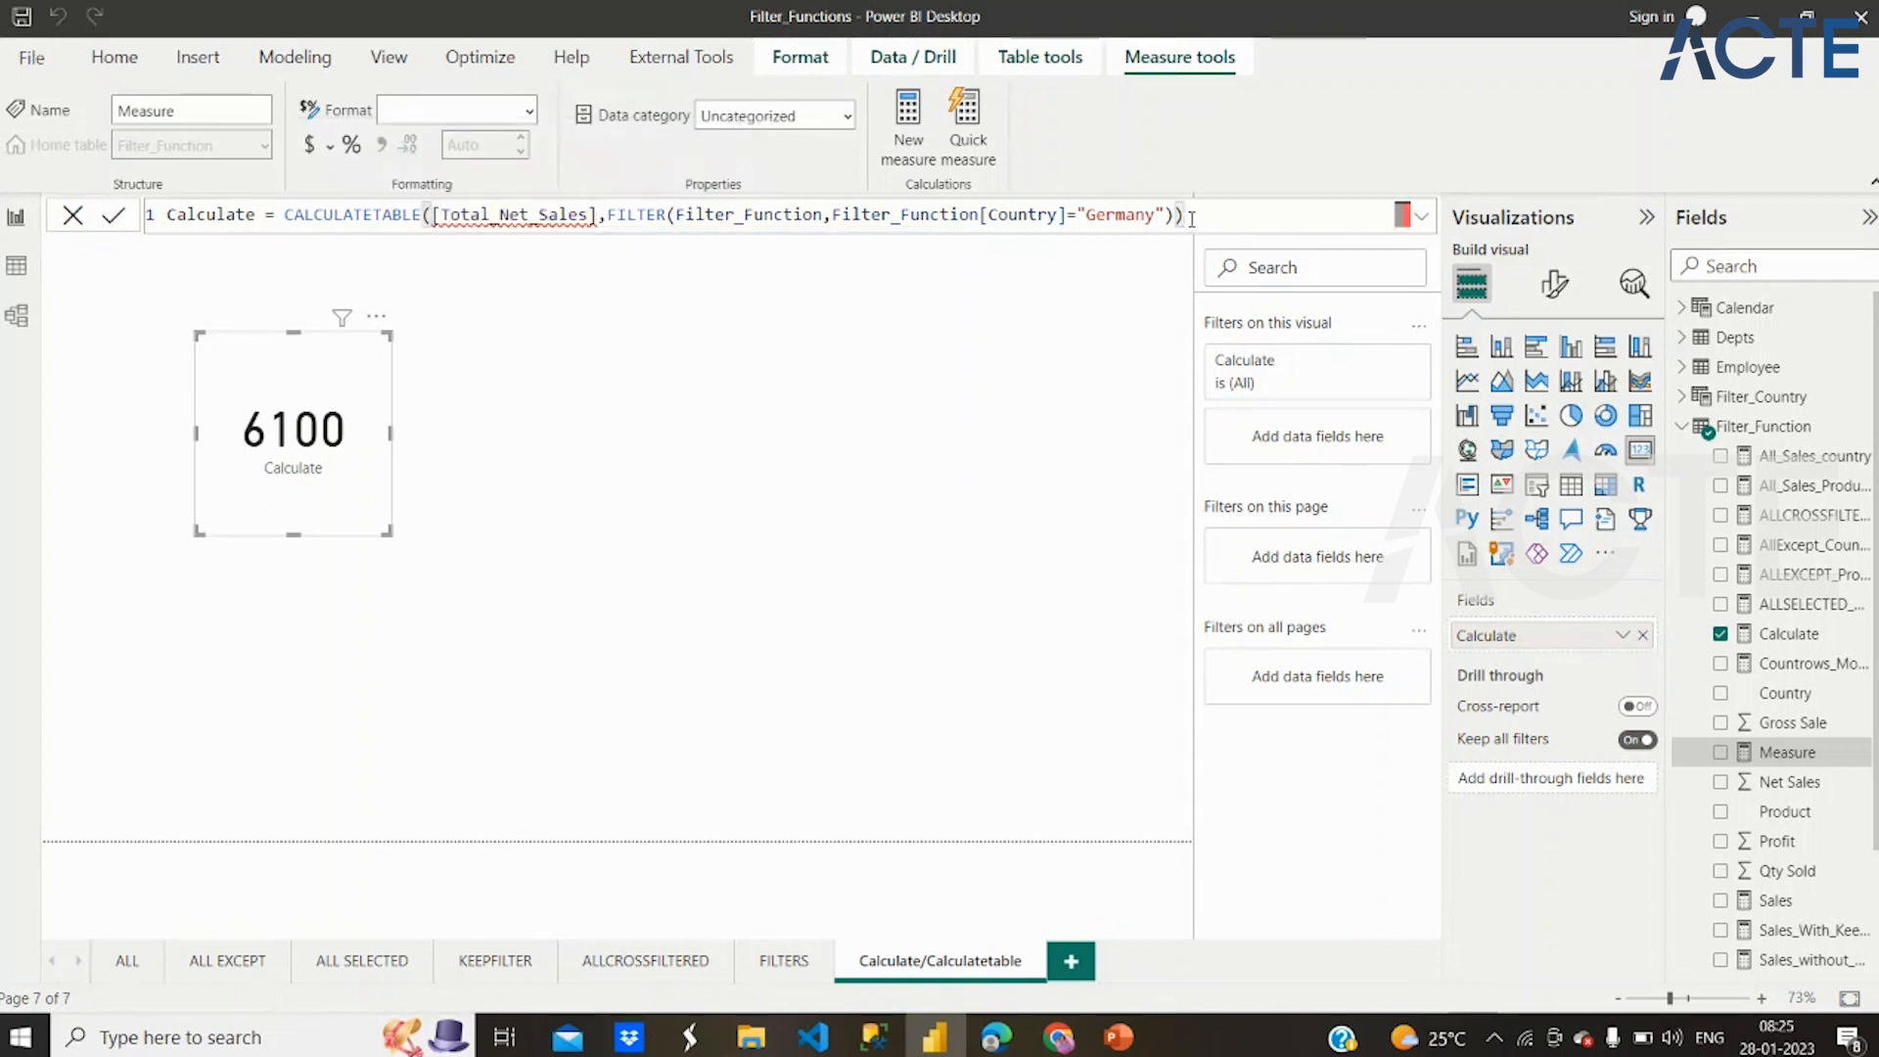
Remove the [Total_Net_Sales] argument and the opening FILTER( so that CALCULATETABLE takes the Filter_Function table directly
left_click(605, 216)
left_click_drag(605, 215, 432, 215)
key("BackSpace")
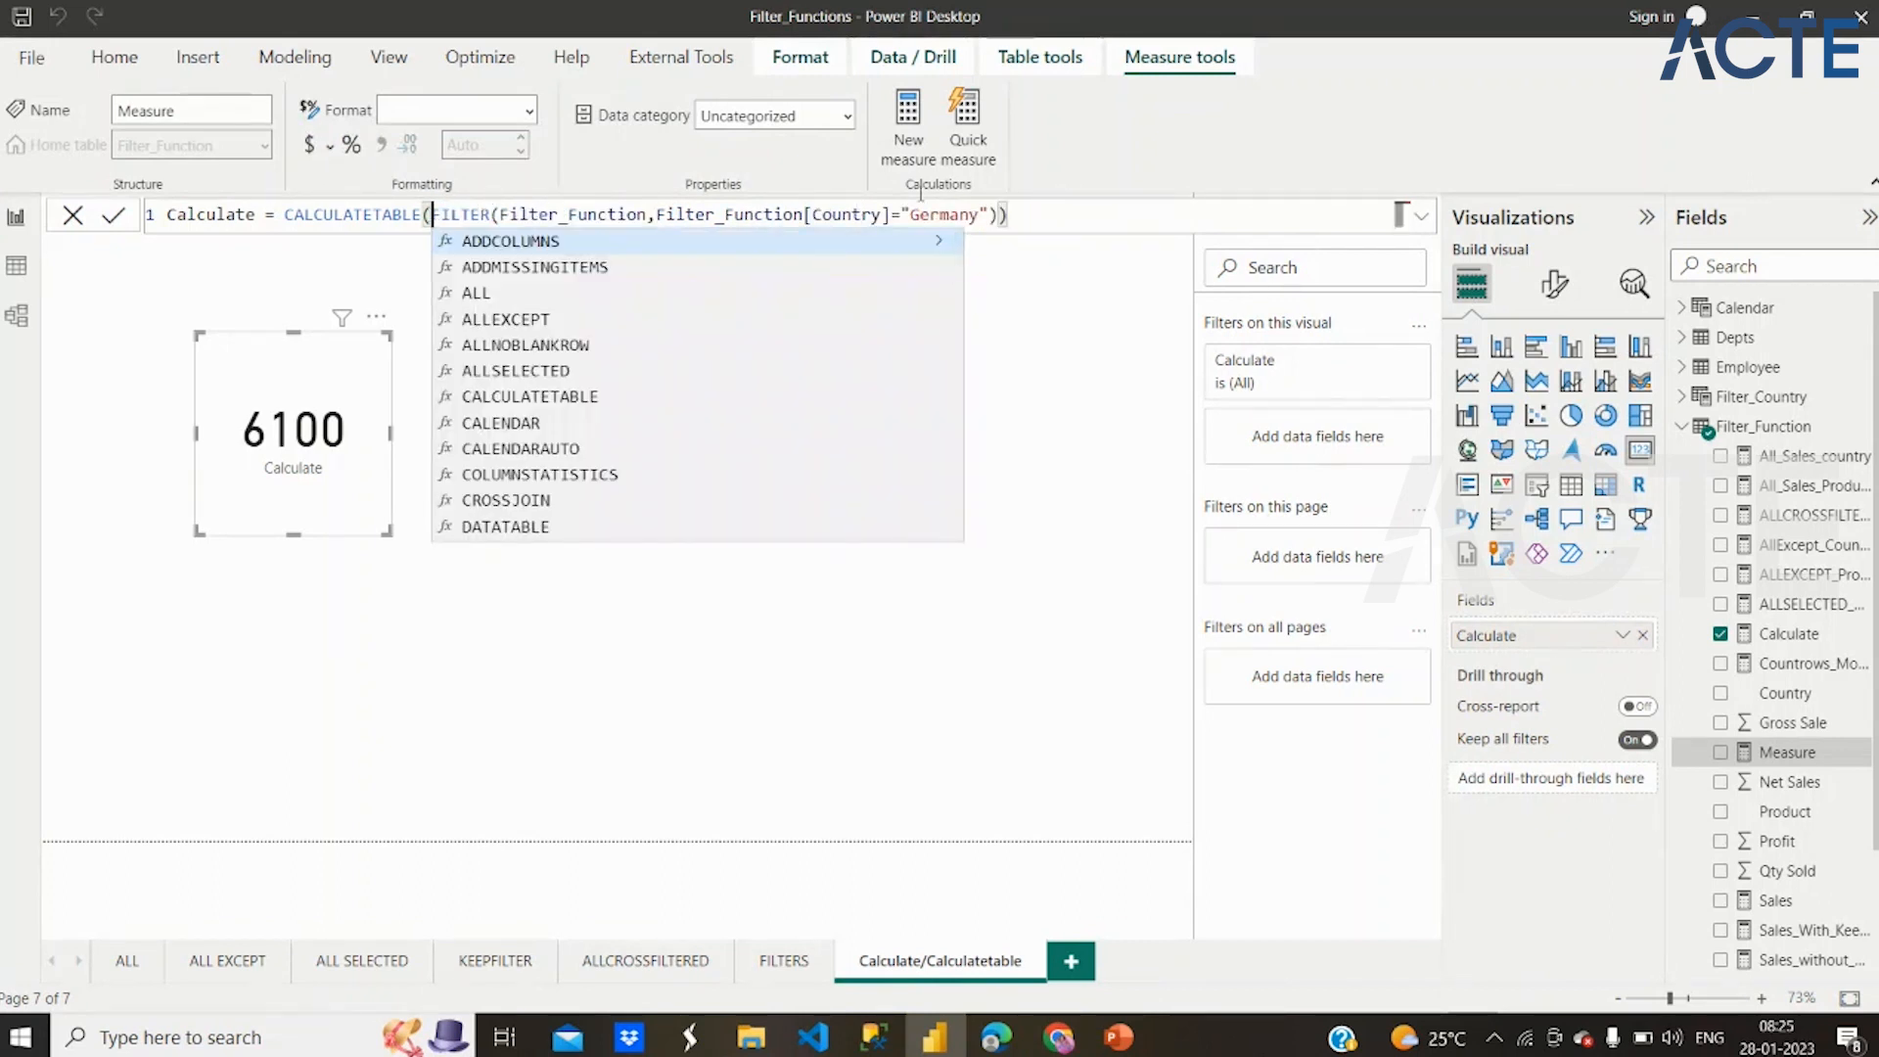
left_click(1036, 216)
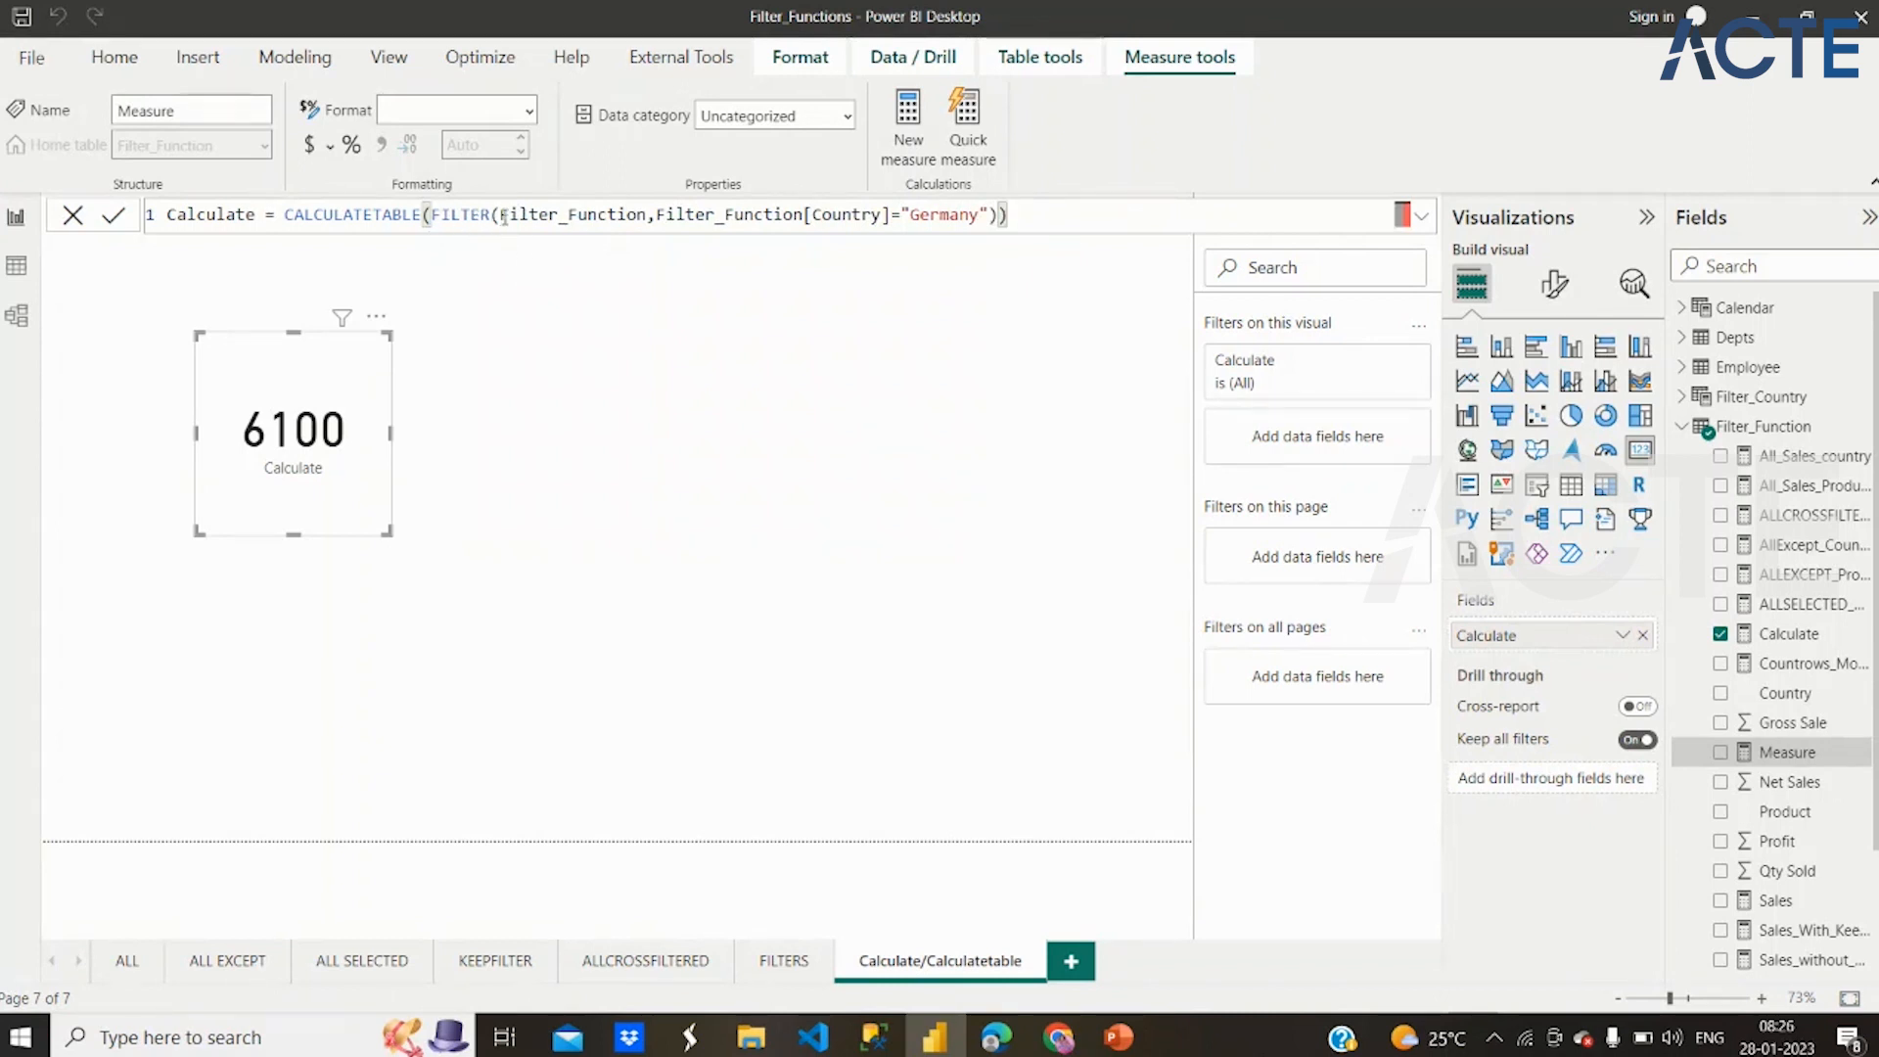
left_click_drag(503, 214, 432, 214)
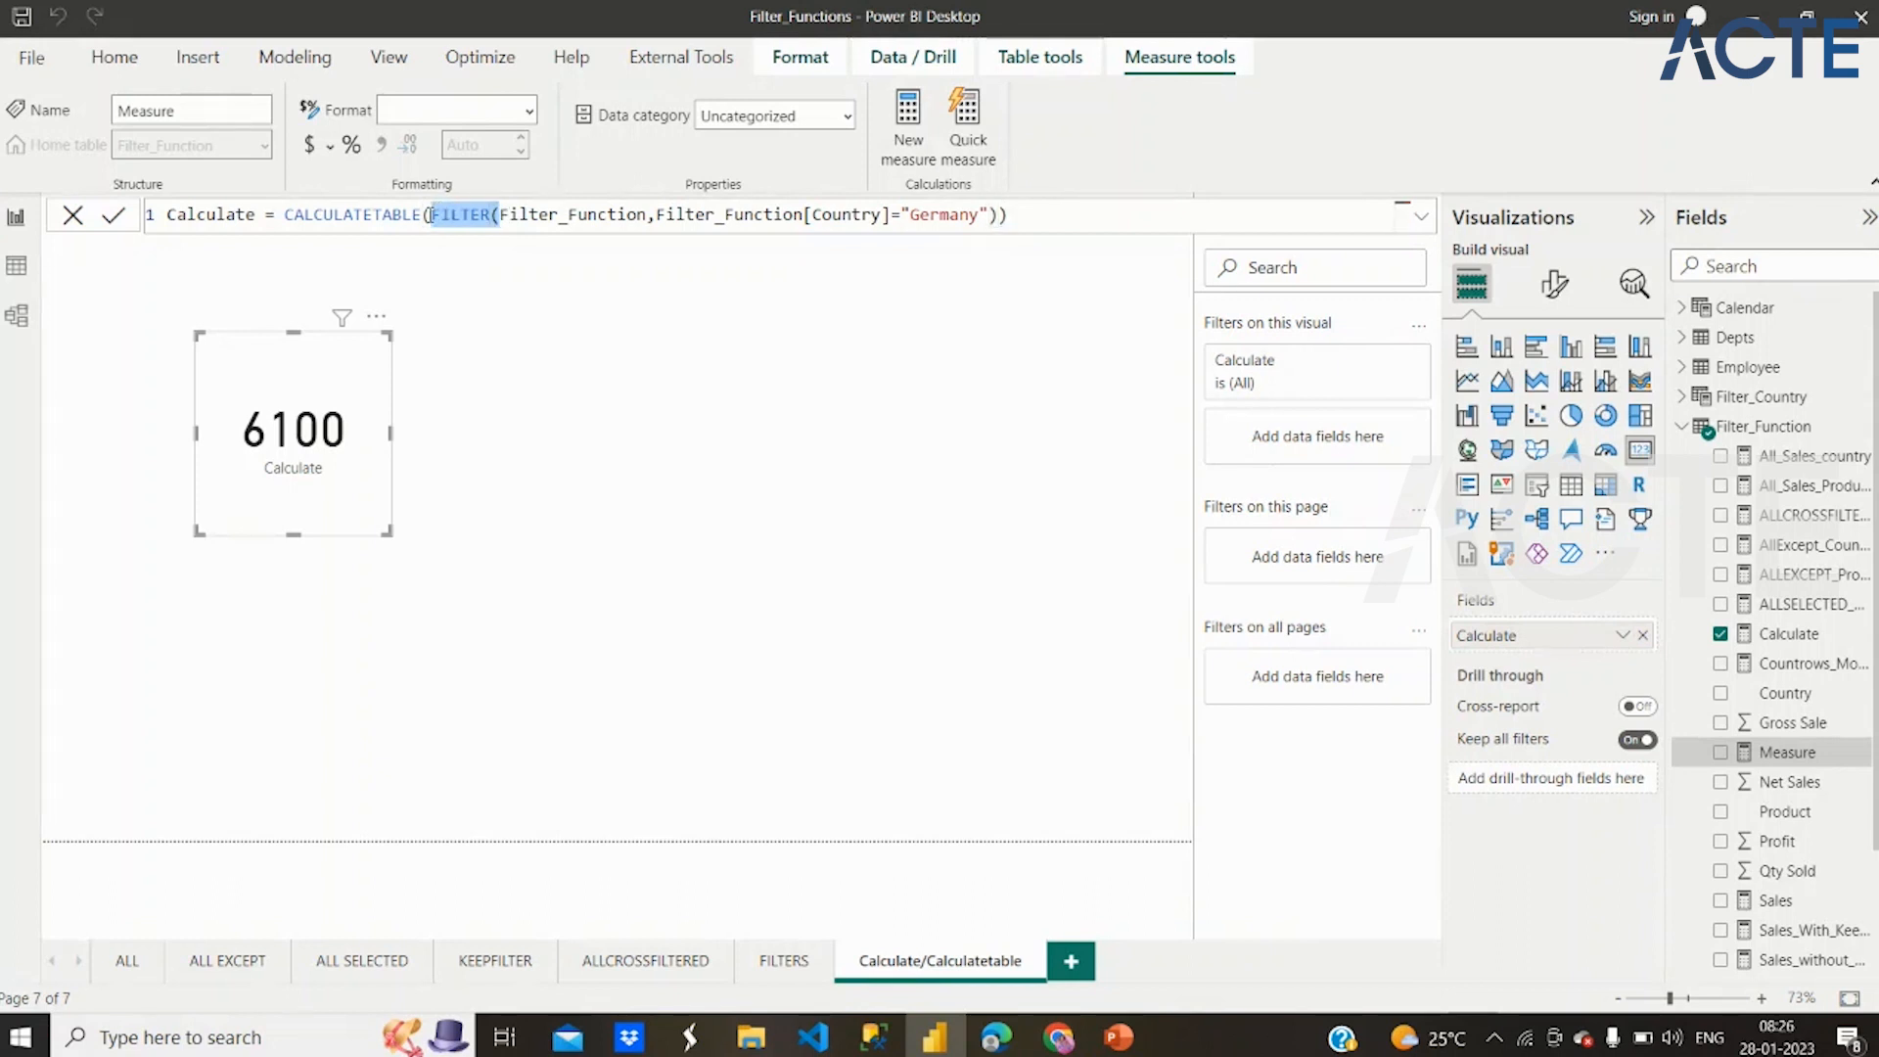
key("BackSpace")
Wrap the CALCULATETABLE expression in a SUMX function by inserting SUMX( directly before it in the measure formula
left_click(289, 214)
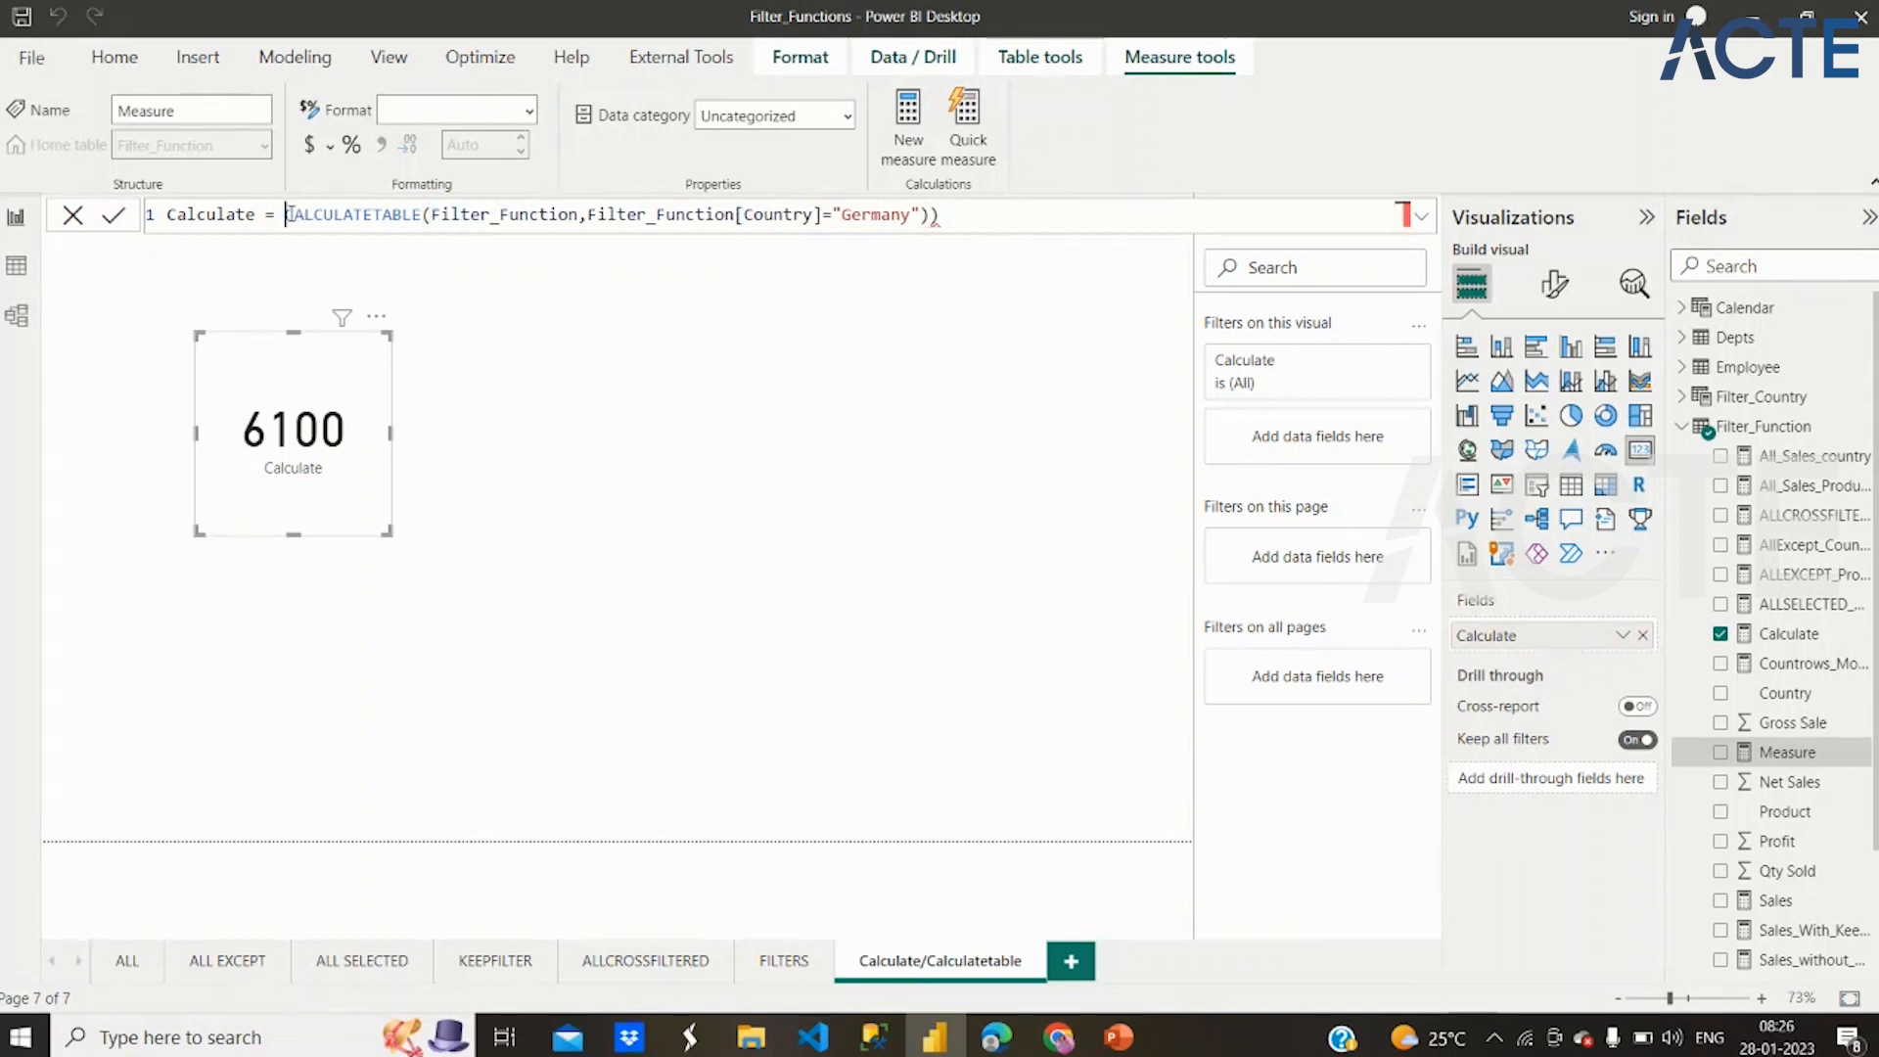
type("Sumx")
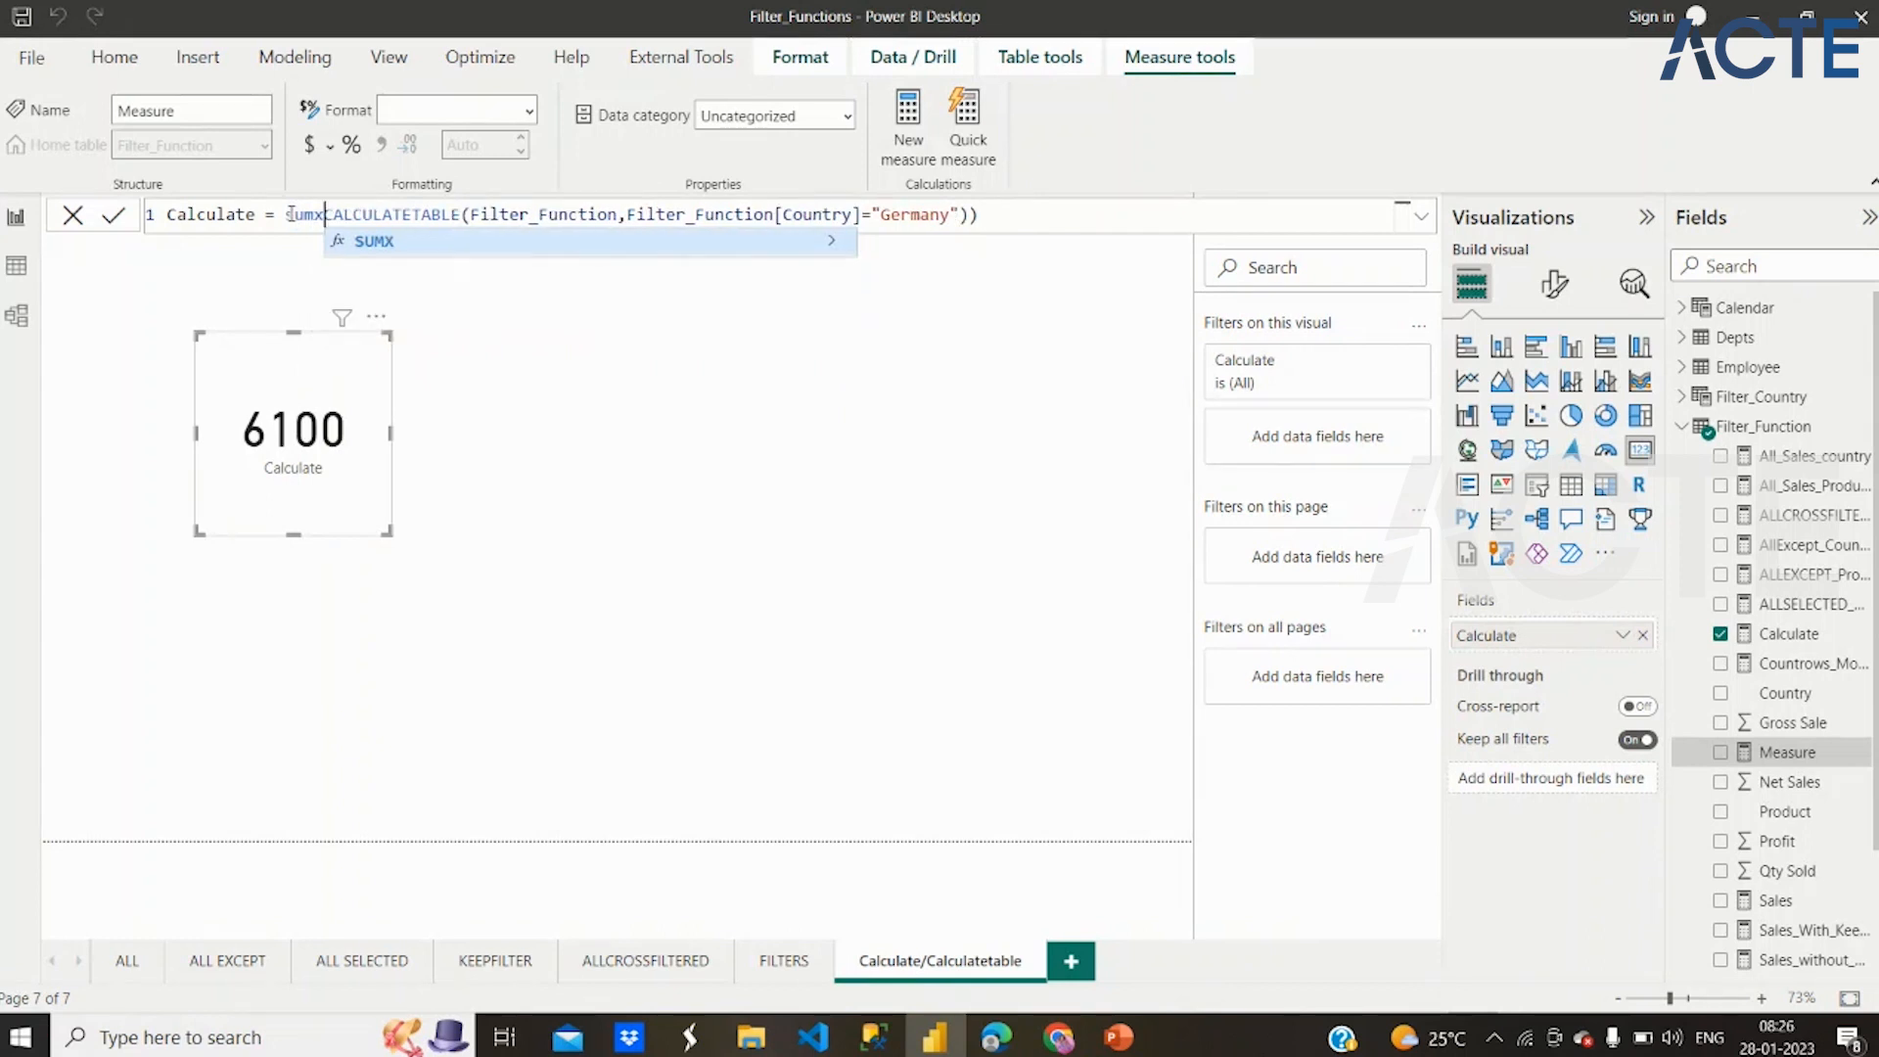
left_click(358, 241)
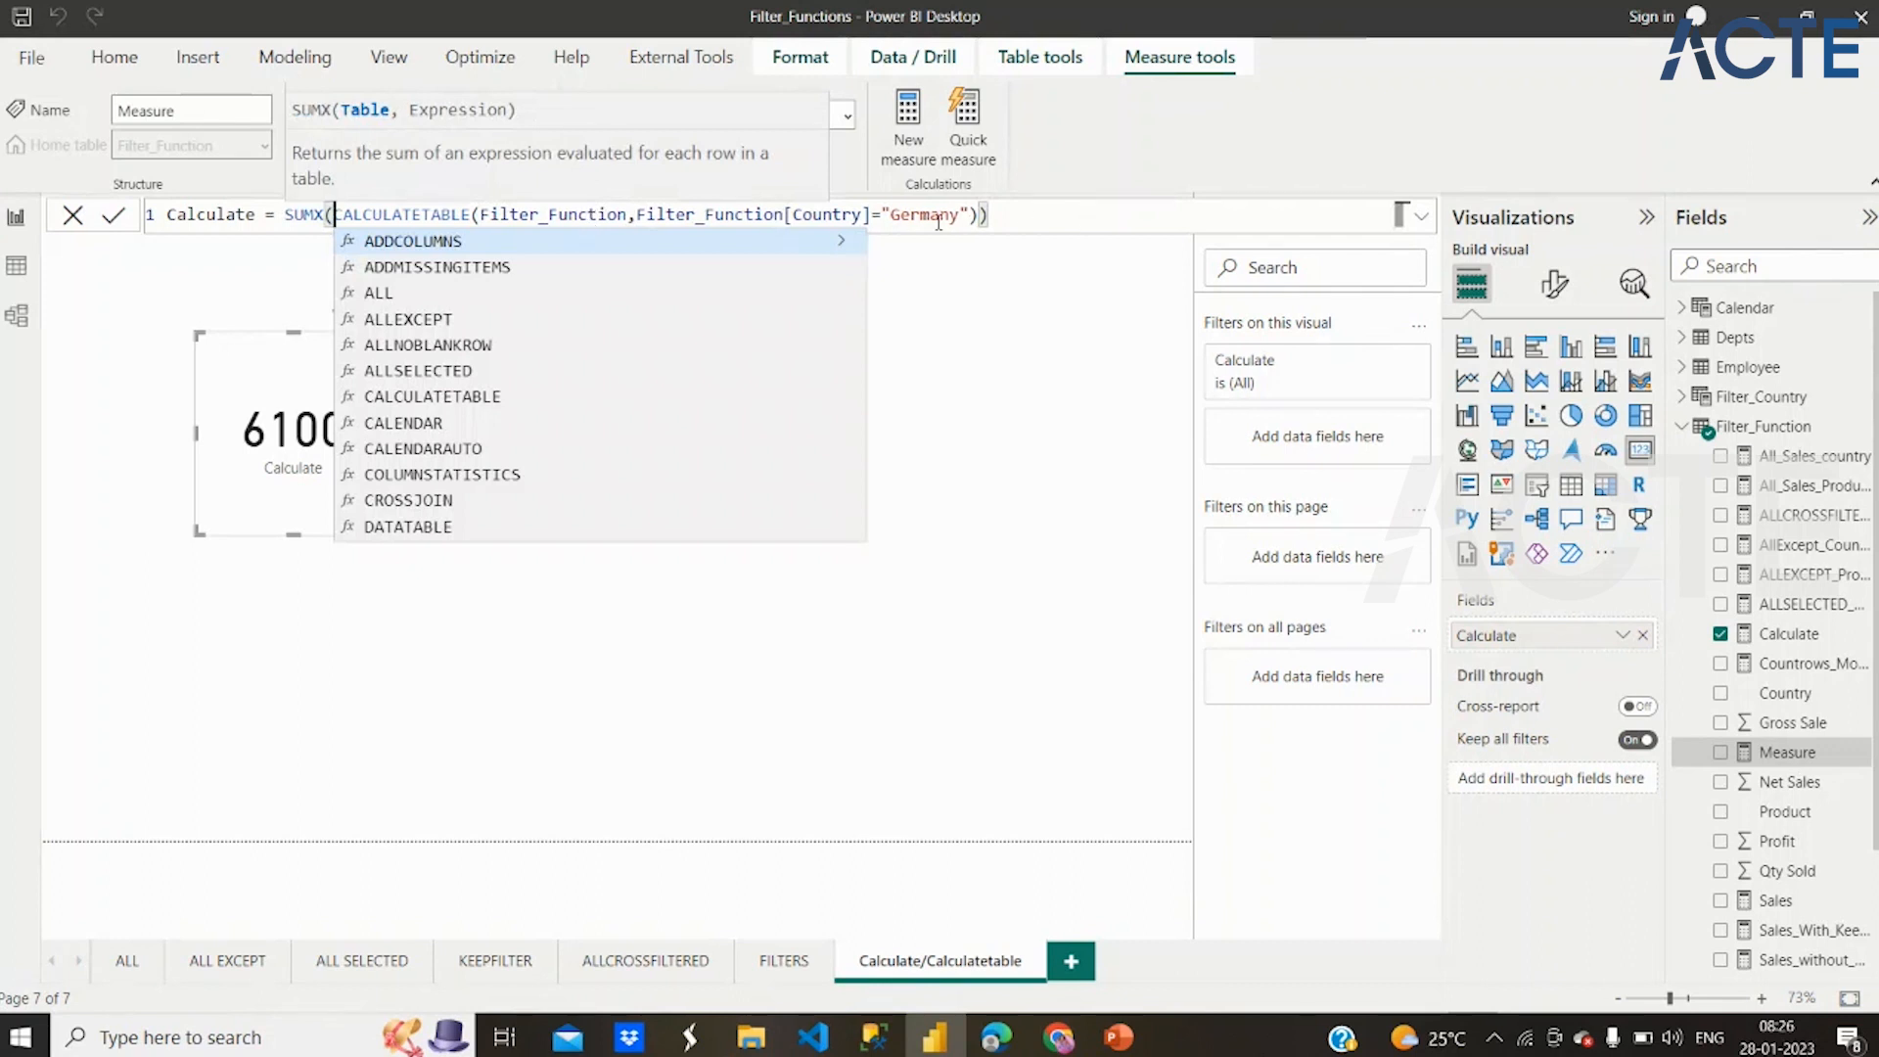
Delete the Filter_Function[Country]="Germany" condition and closing parentheses, leaving the formula ending with a comma after CALCULATETABLE's Filter_Function argument
left_click(637, 214)
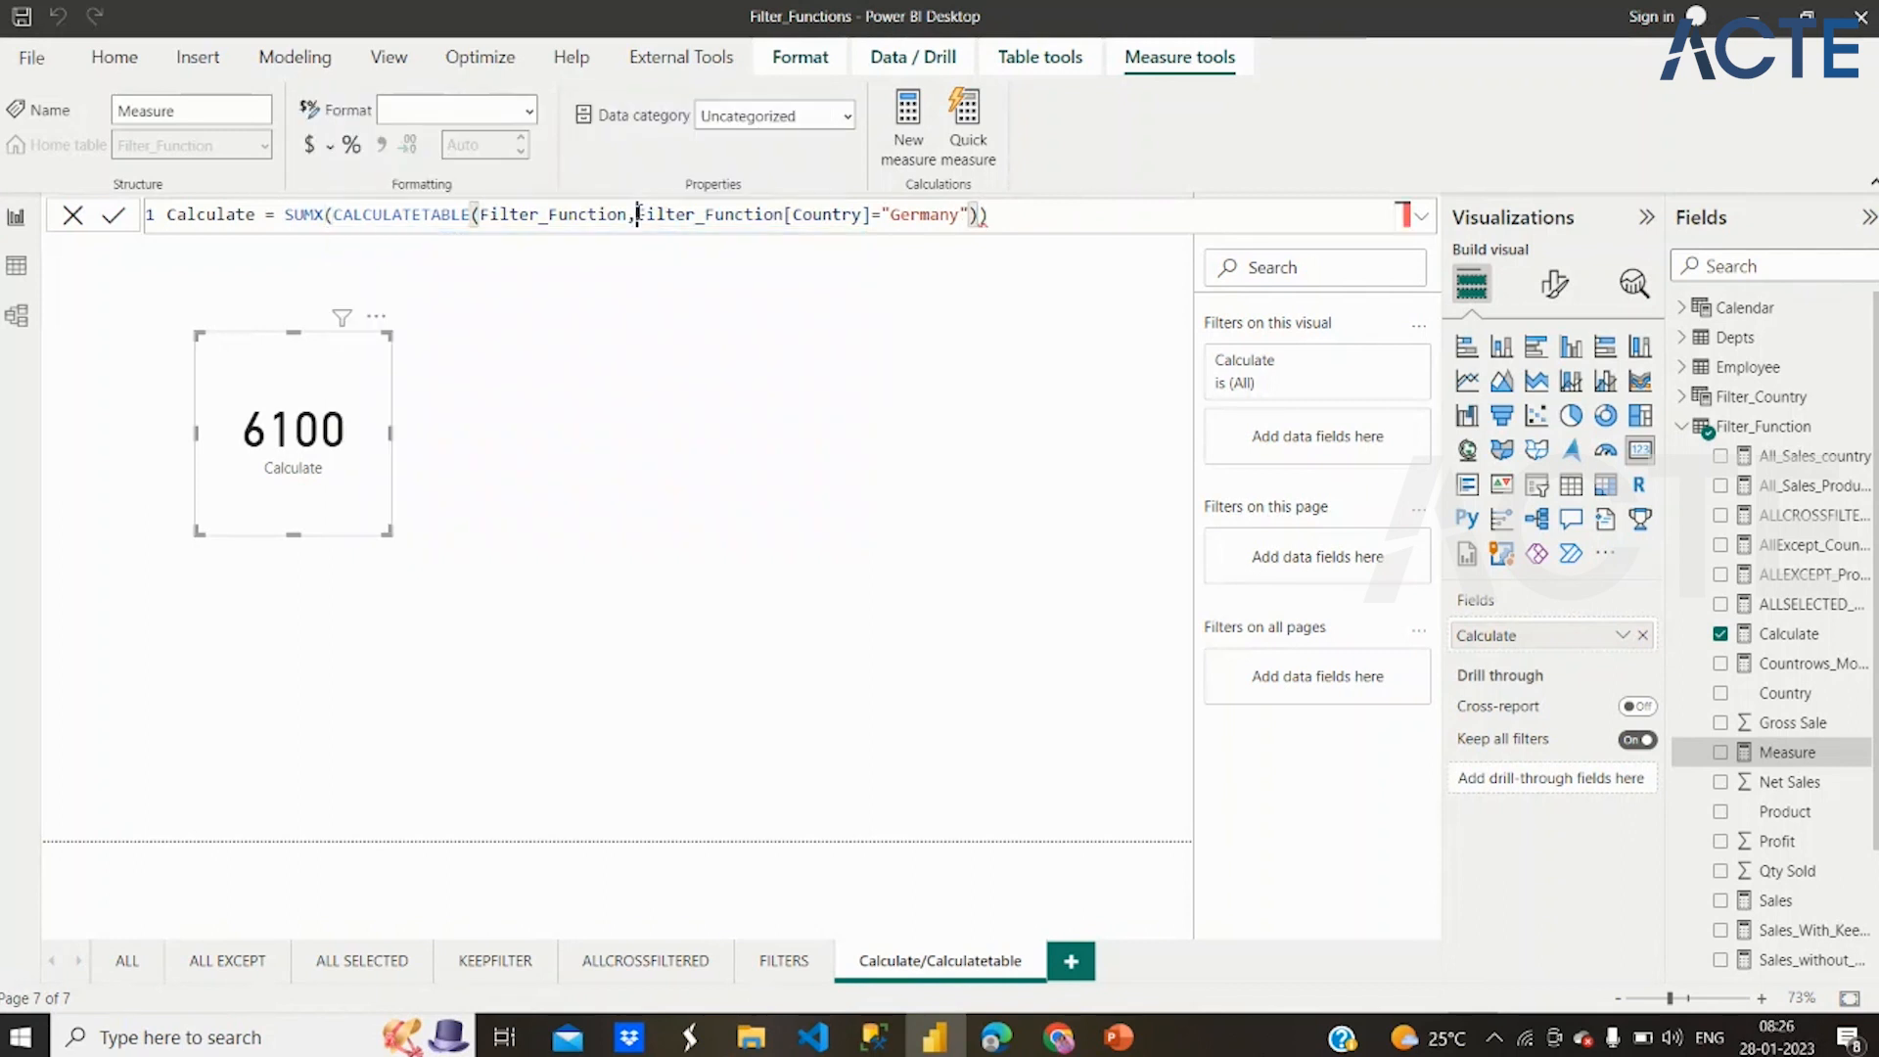
key("shift+Home")
left_click(1048, 214, "shift")
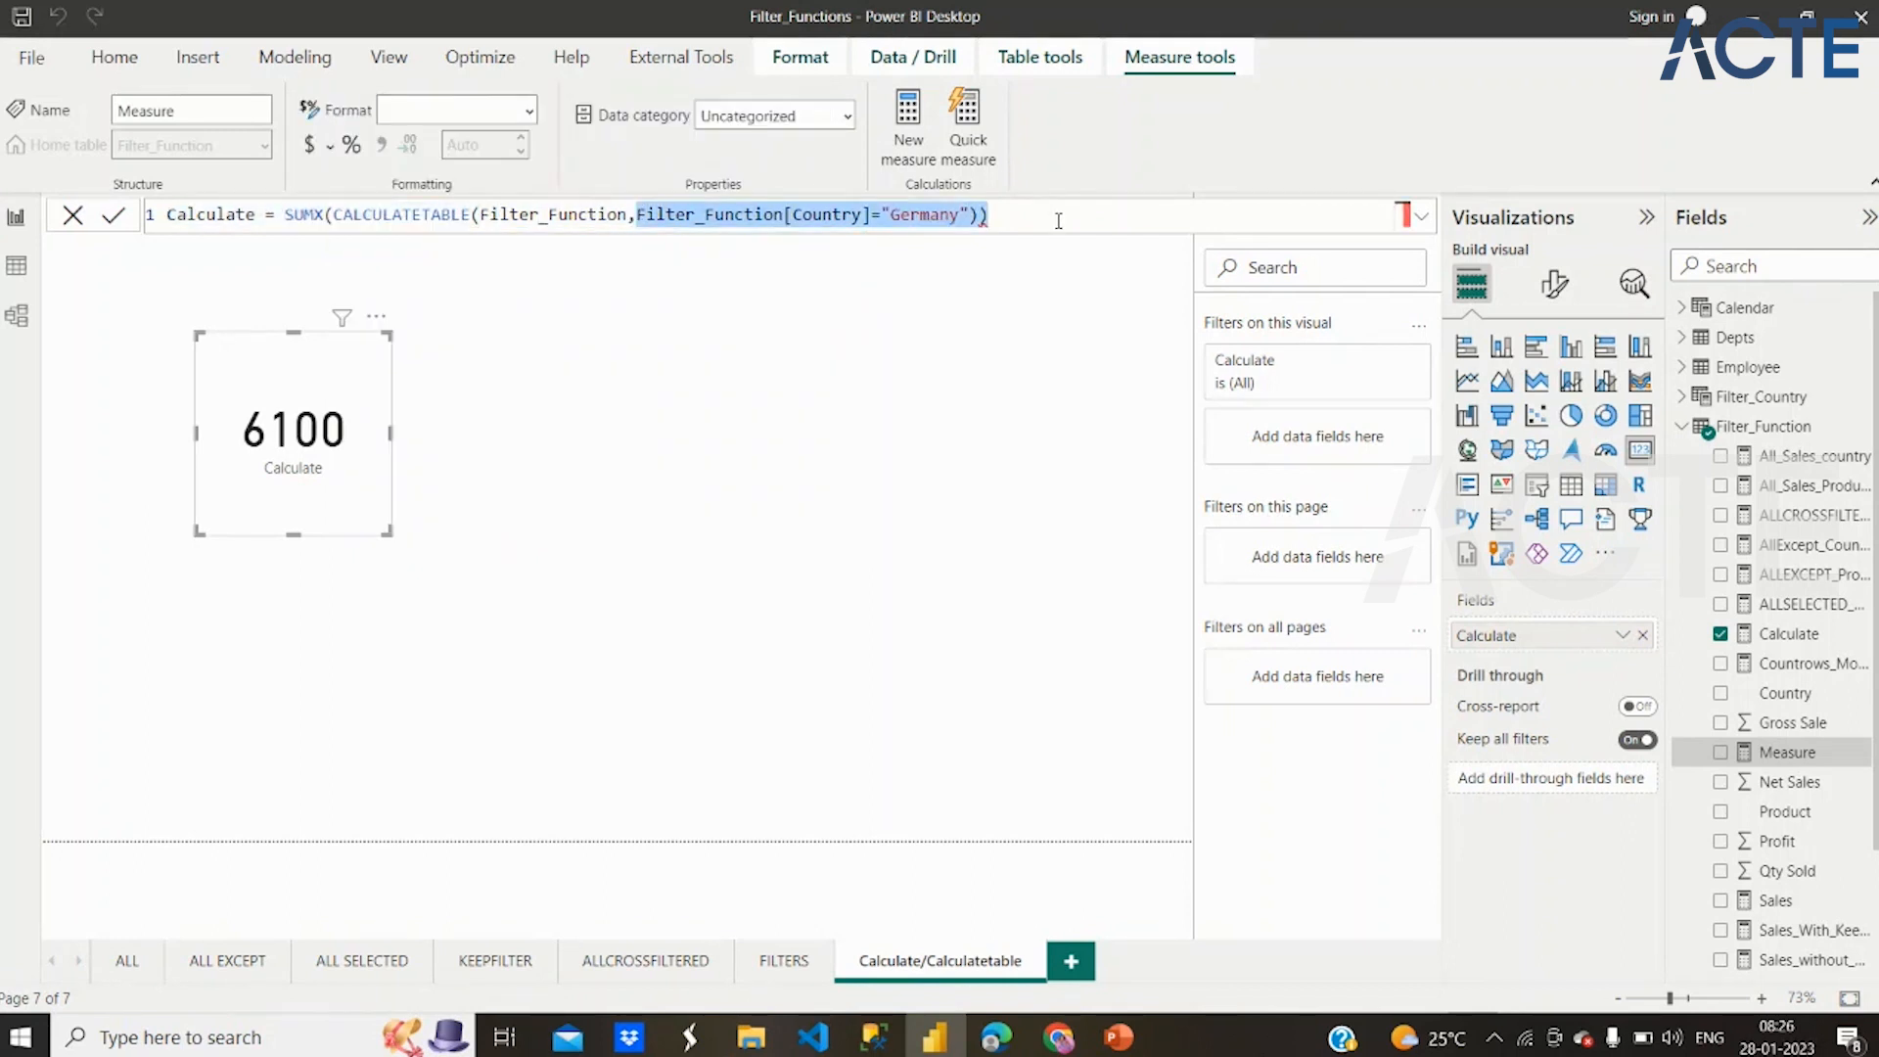
key("BackSpace")
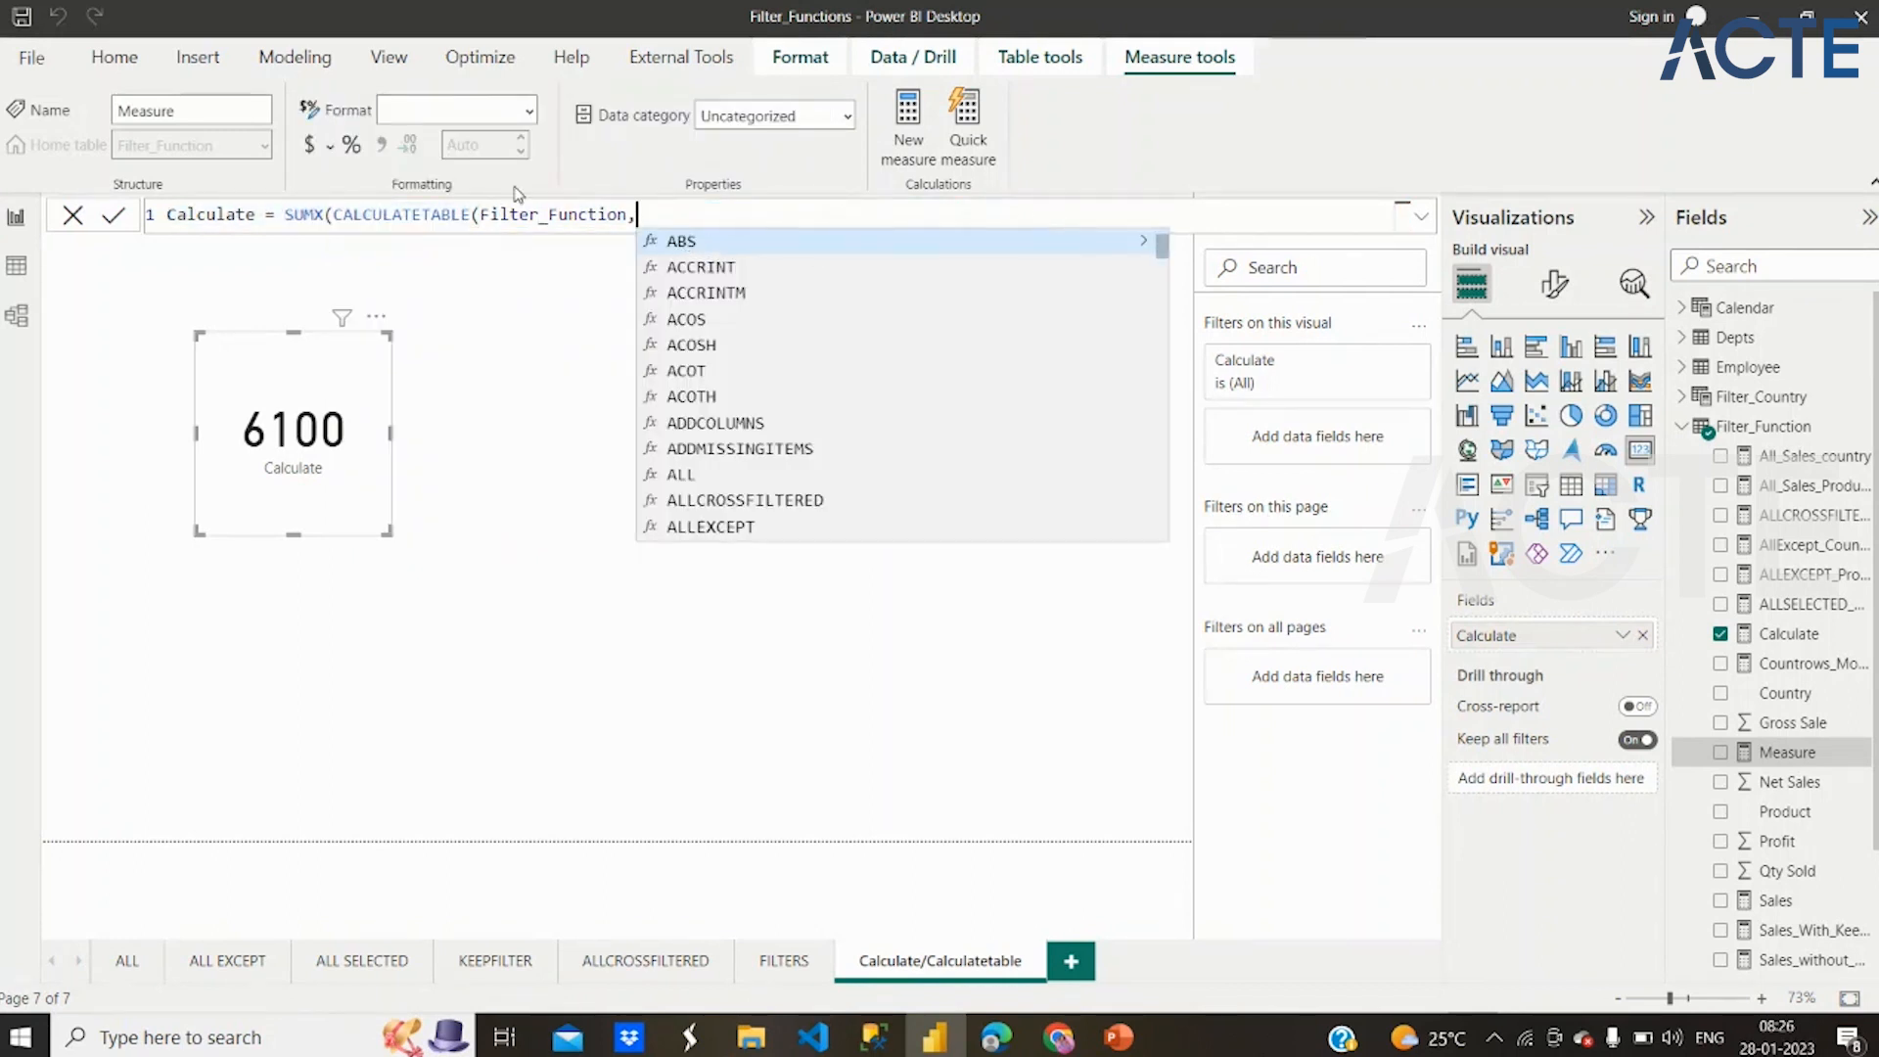
key("BackSpace")
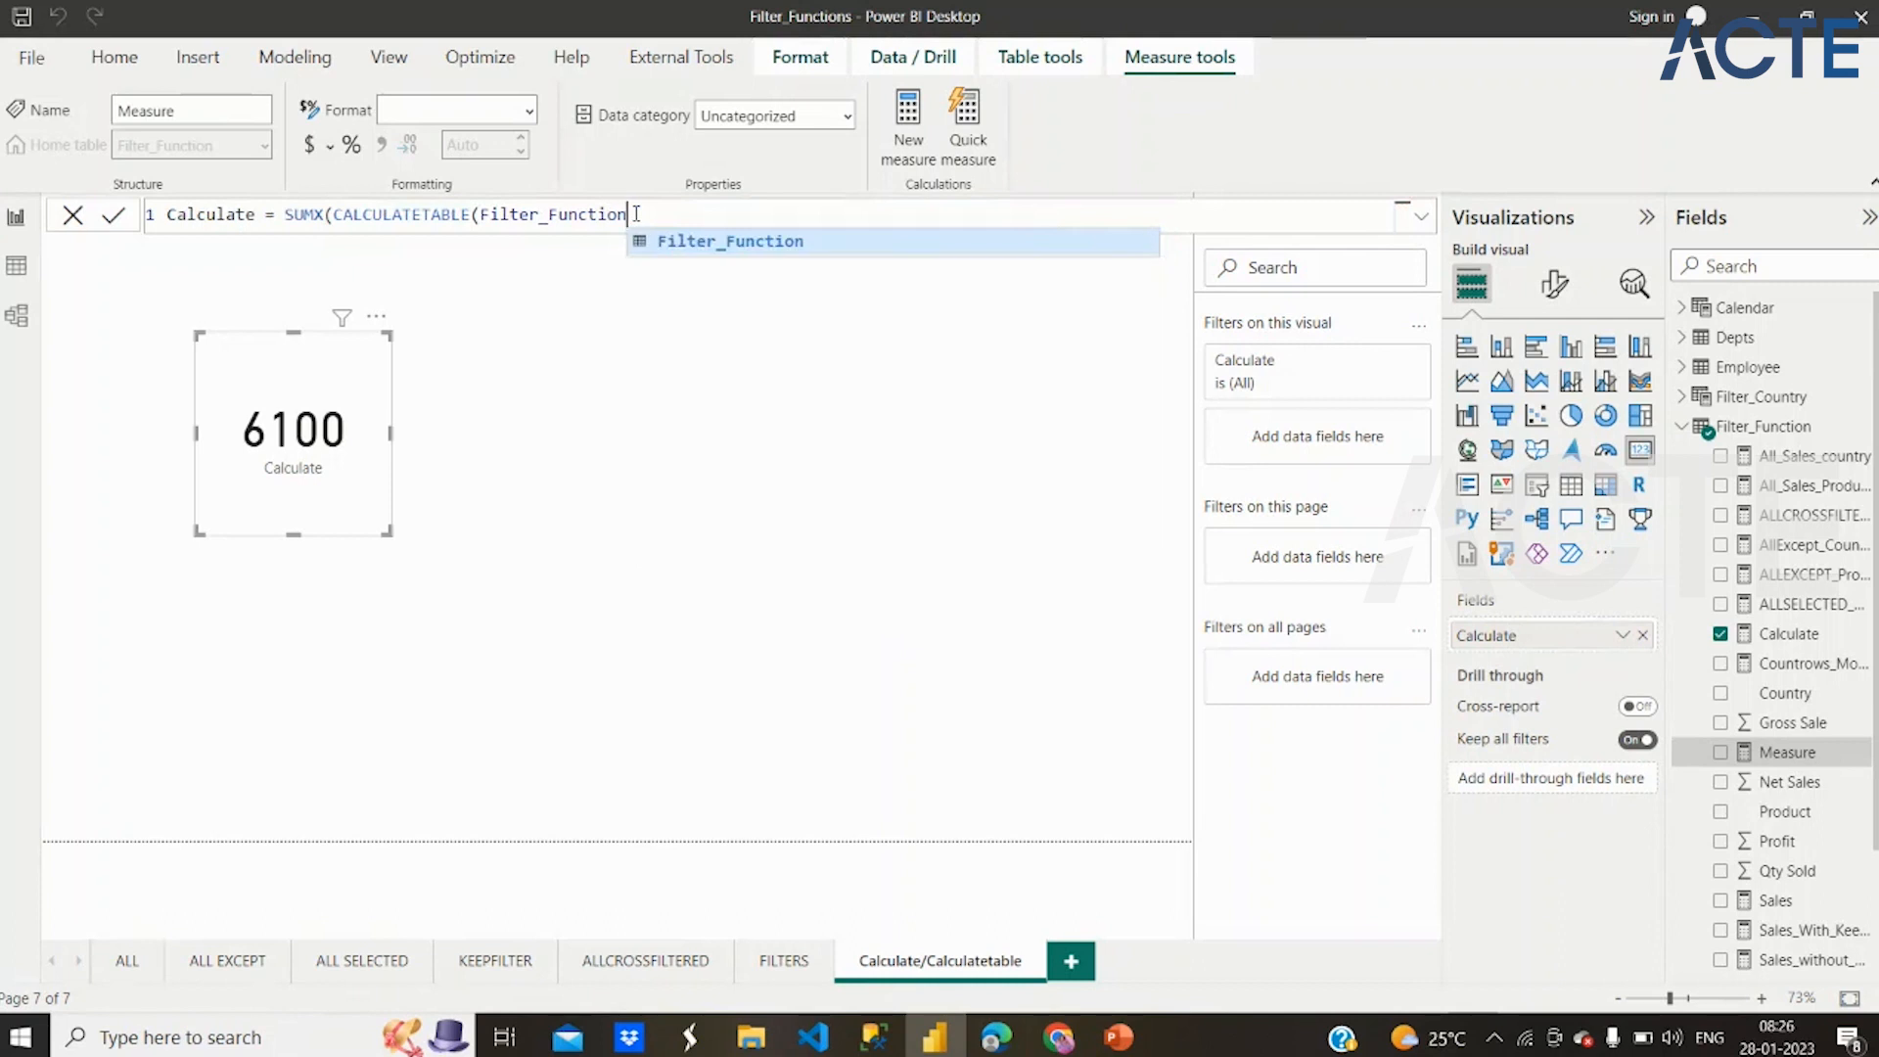
type(",")
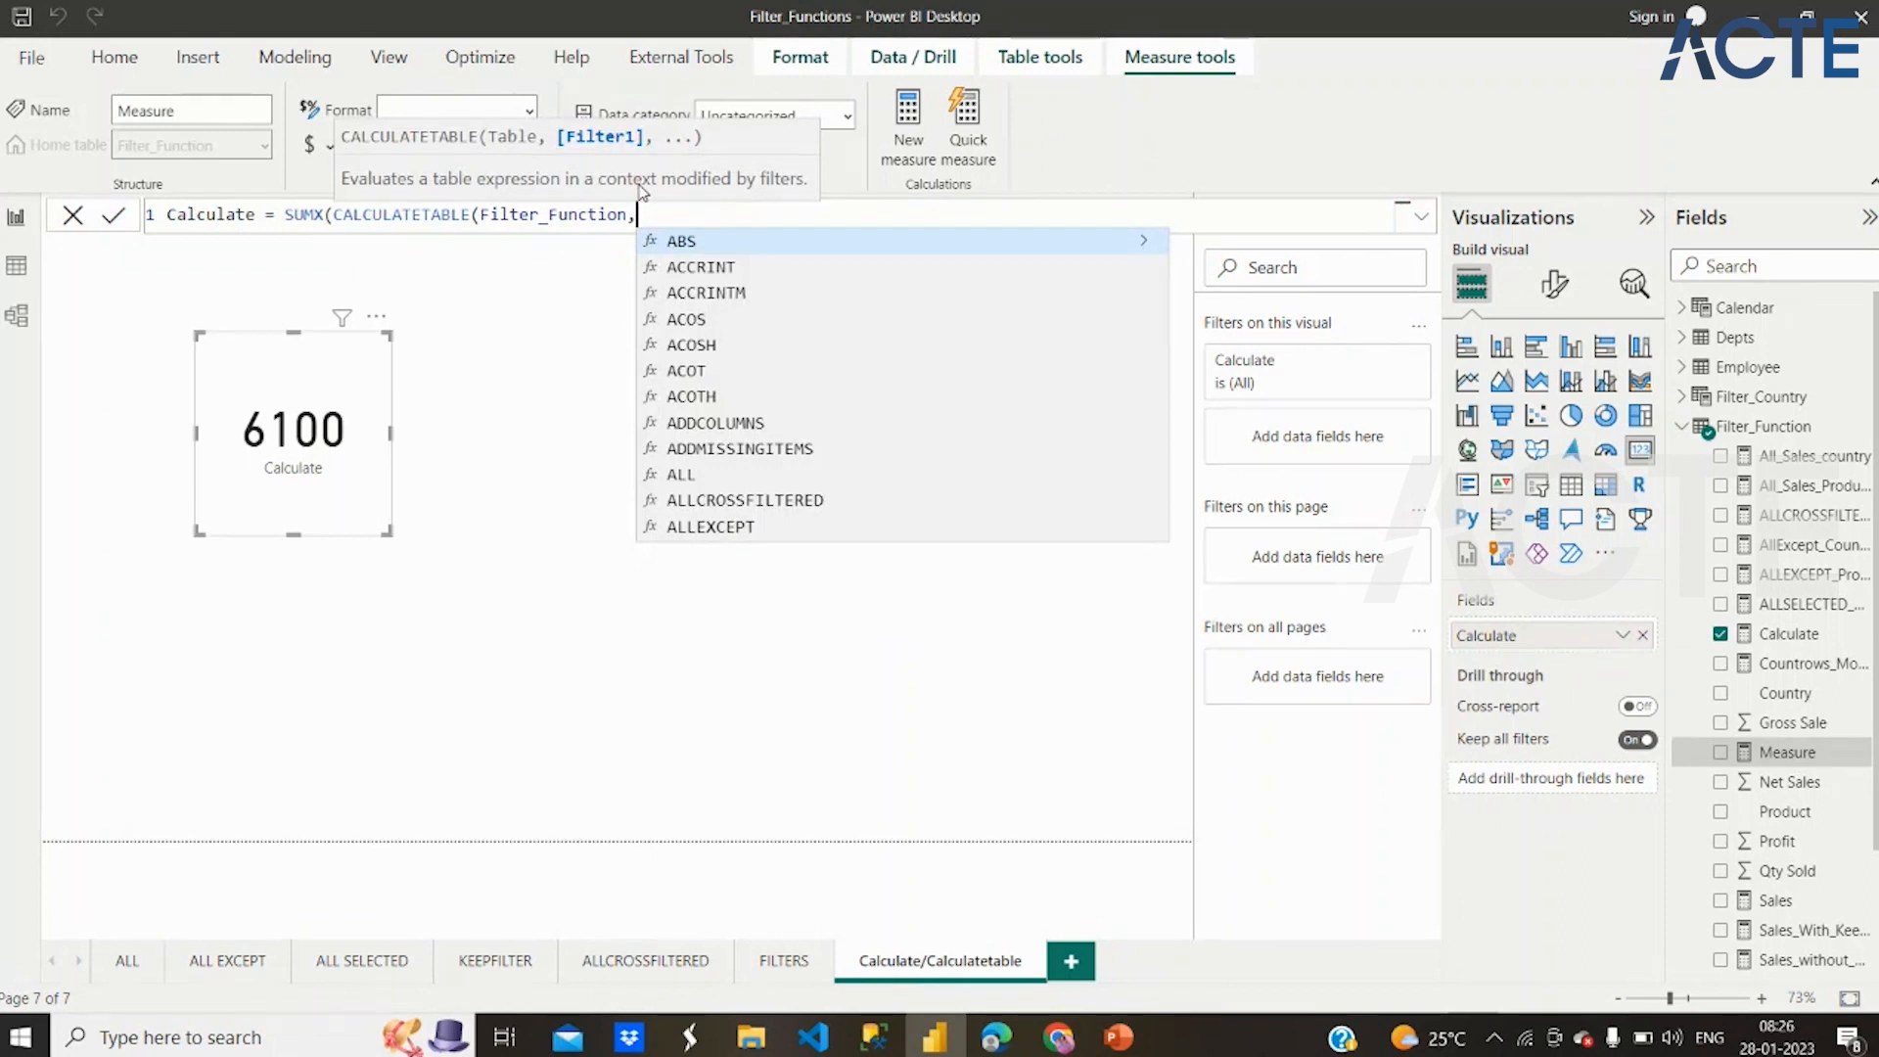
Add a nested FILTER function as CALCULATETABLE's filter argument, with the Filter_Function table as its first argument
type("Filter(")
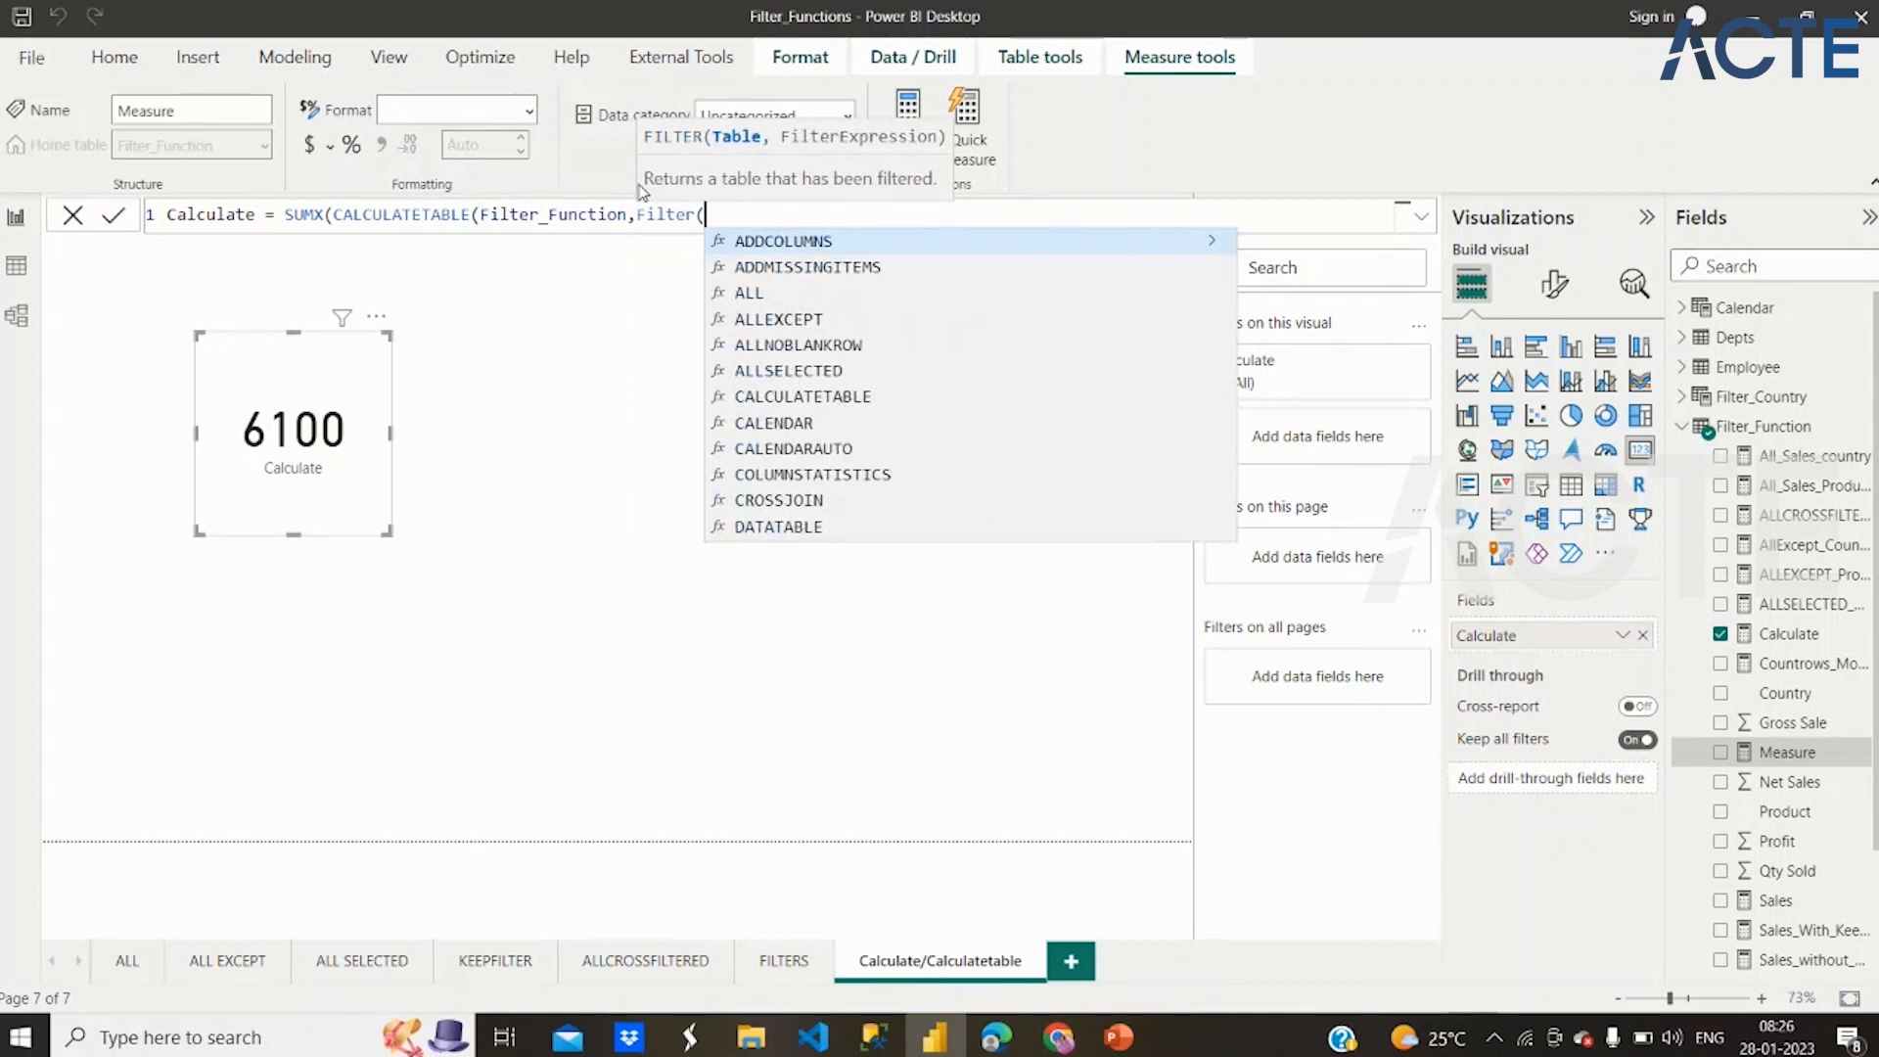
type("Fil")
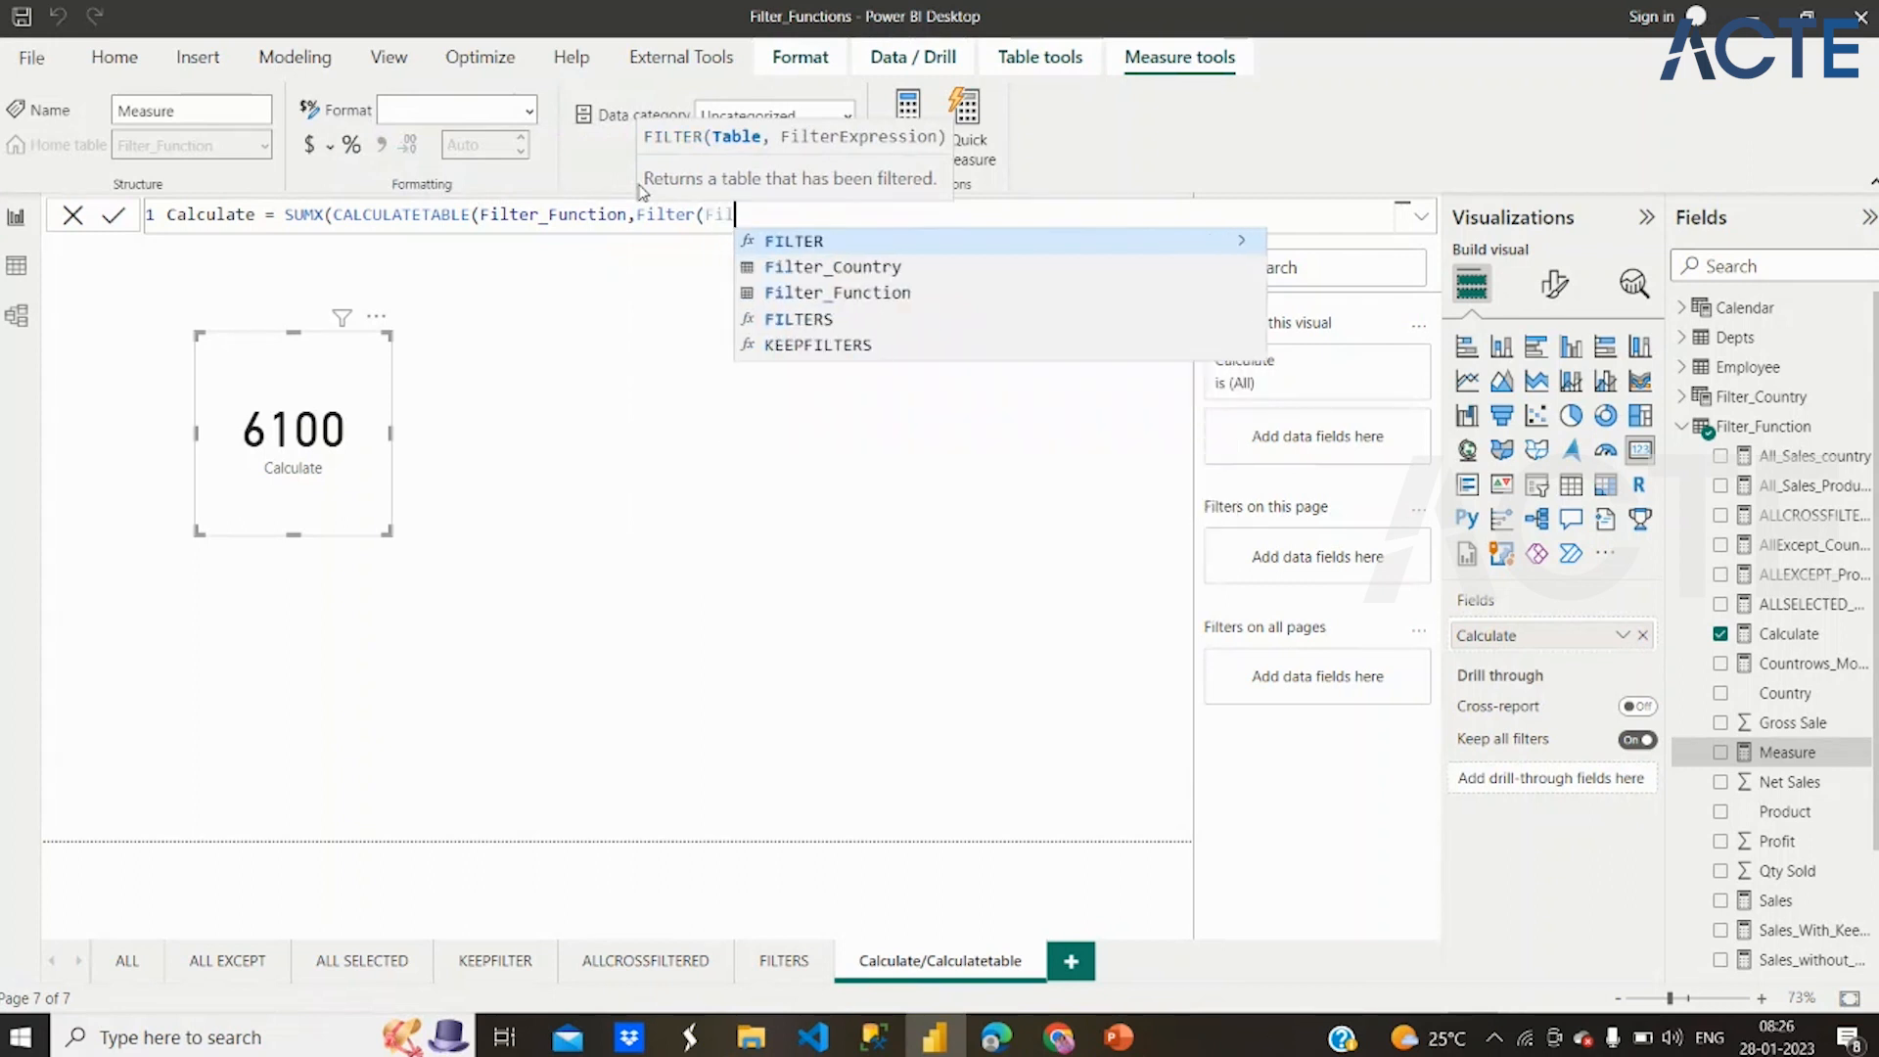
key("Down")
key("Down")
key("Down")
key("Up")
key("Tab")
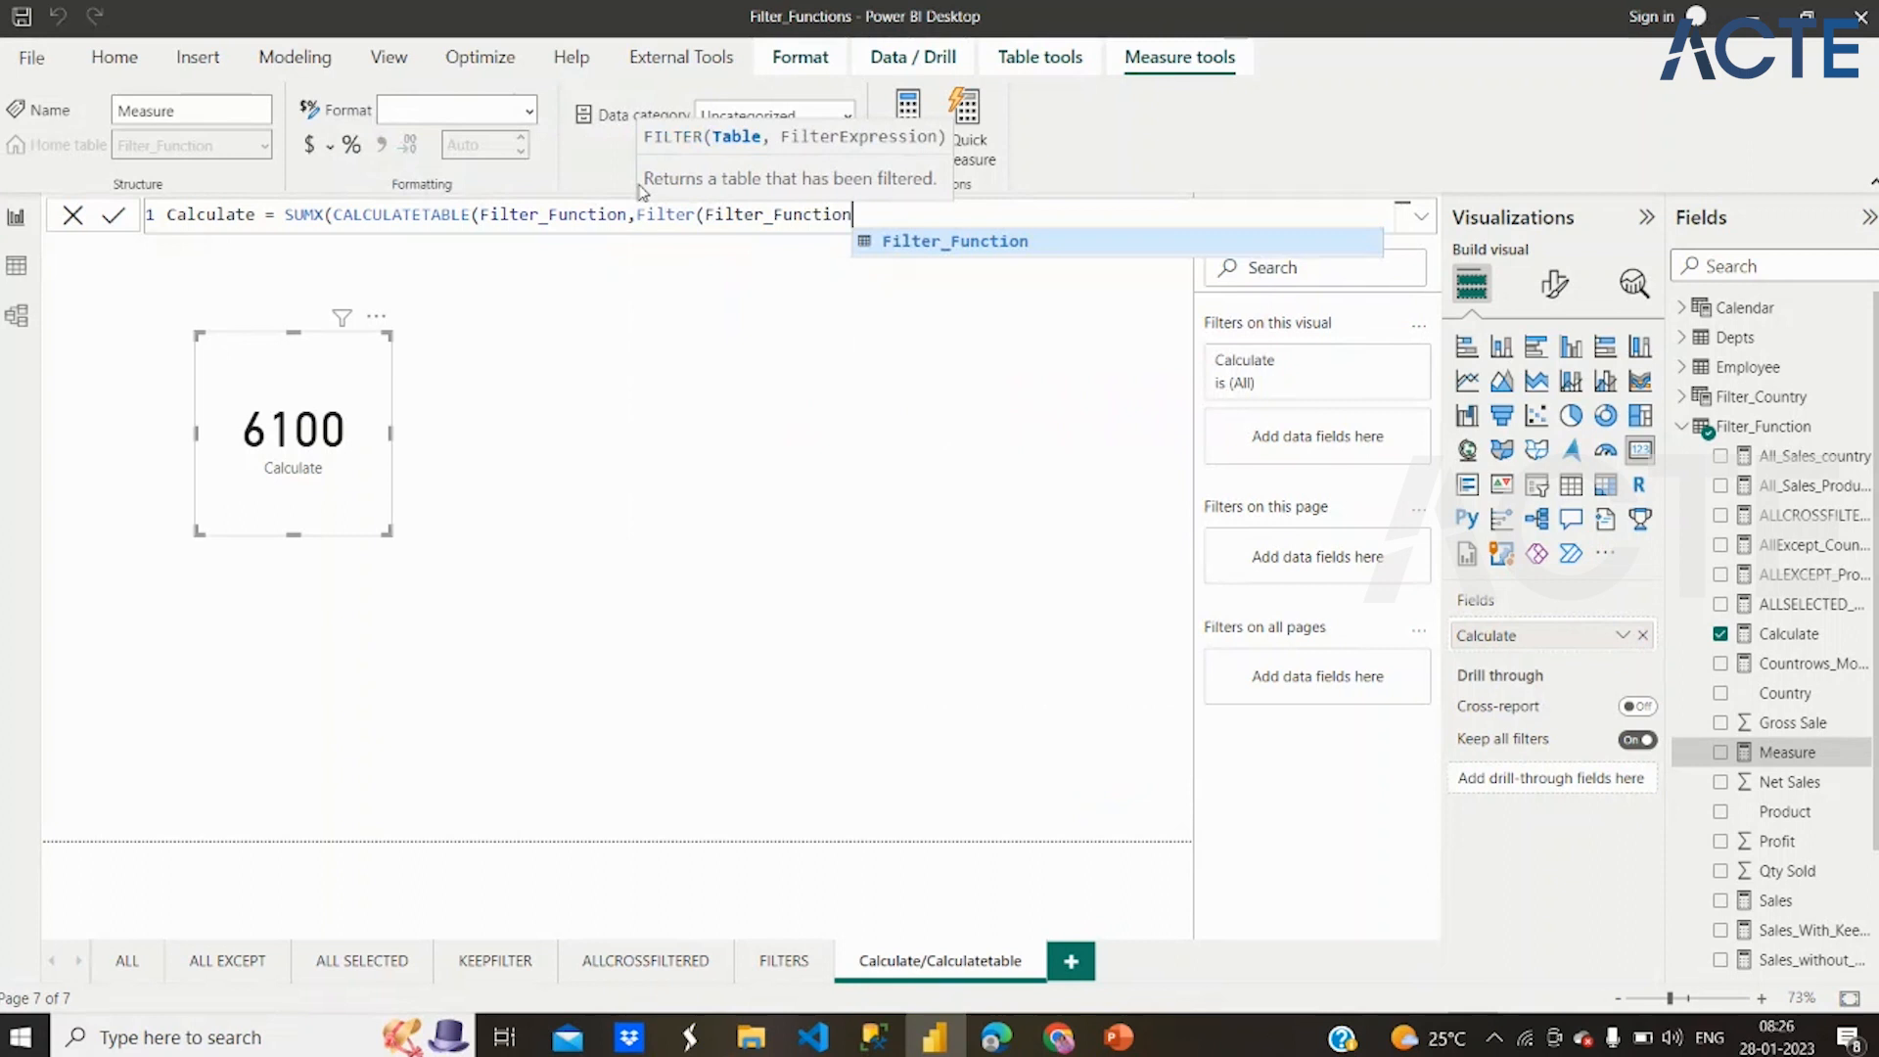
type(",")
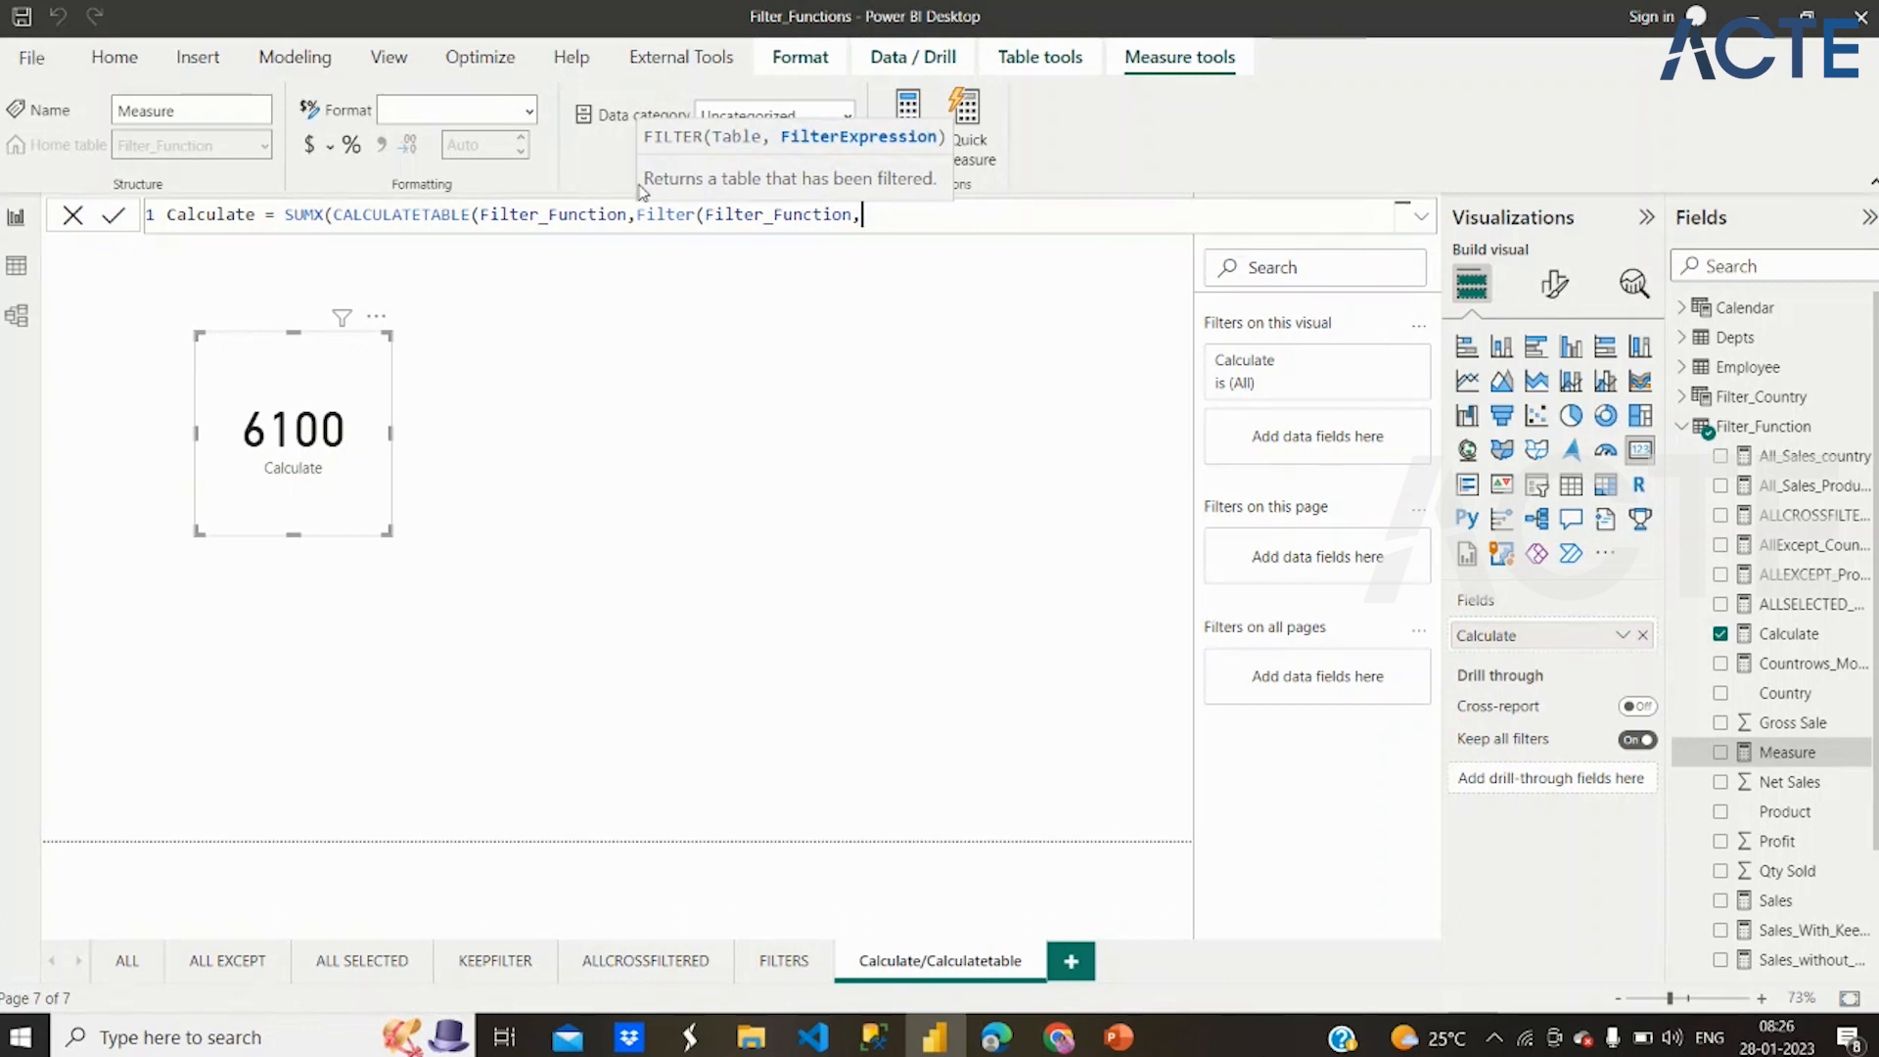
Enter Filter_Function[Country]="Germany" as the FILTER condition, close FILTER and CALCULATETABLE, and add a comma for SUMX's expression
type("Coun")
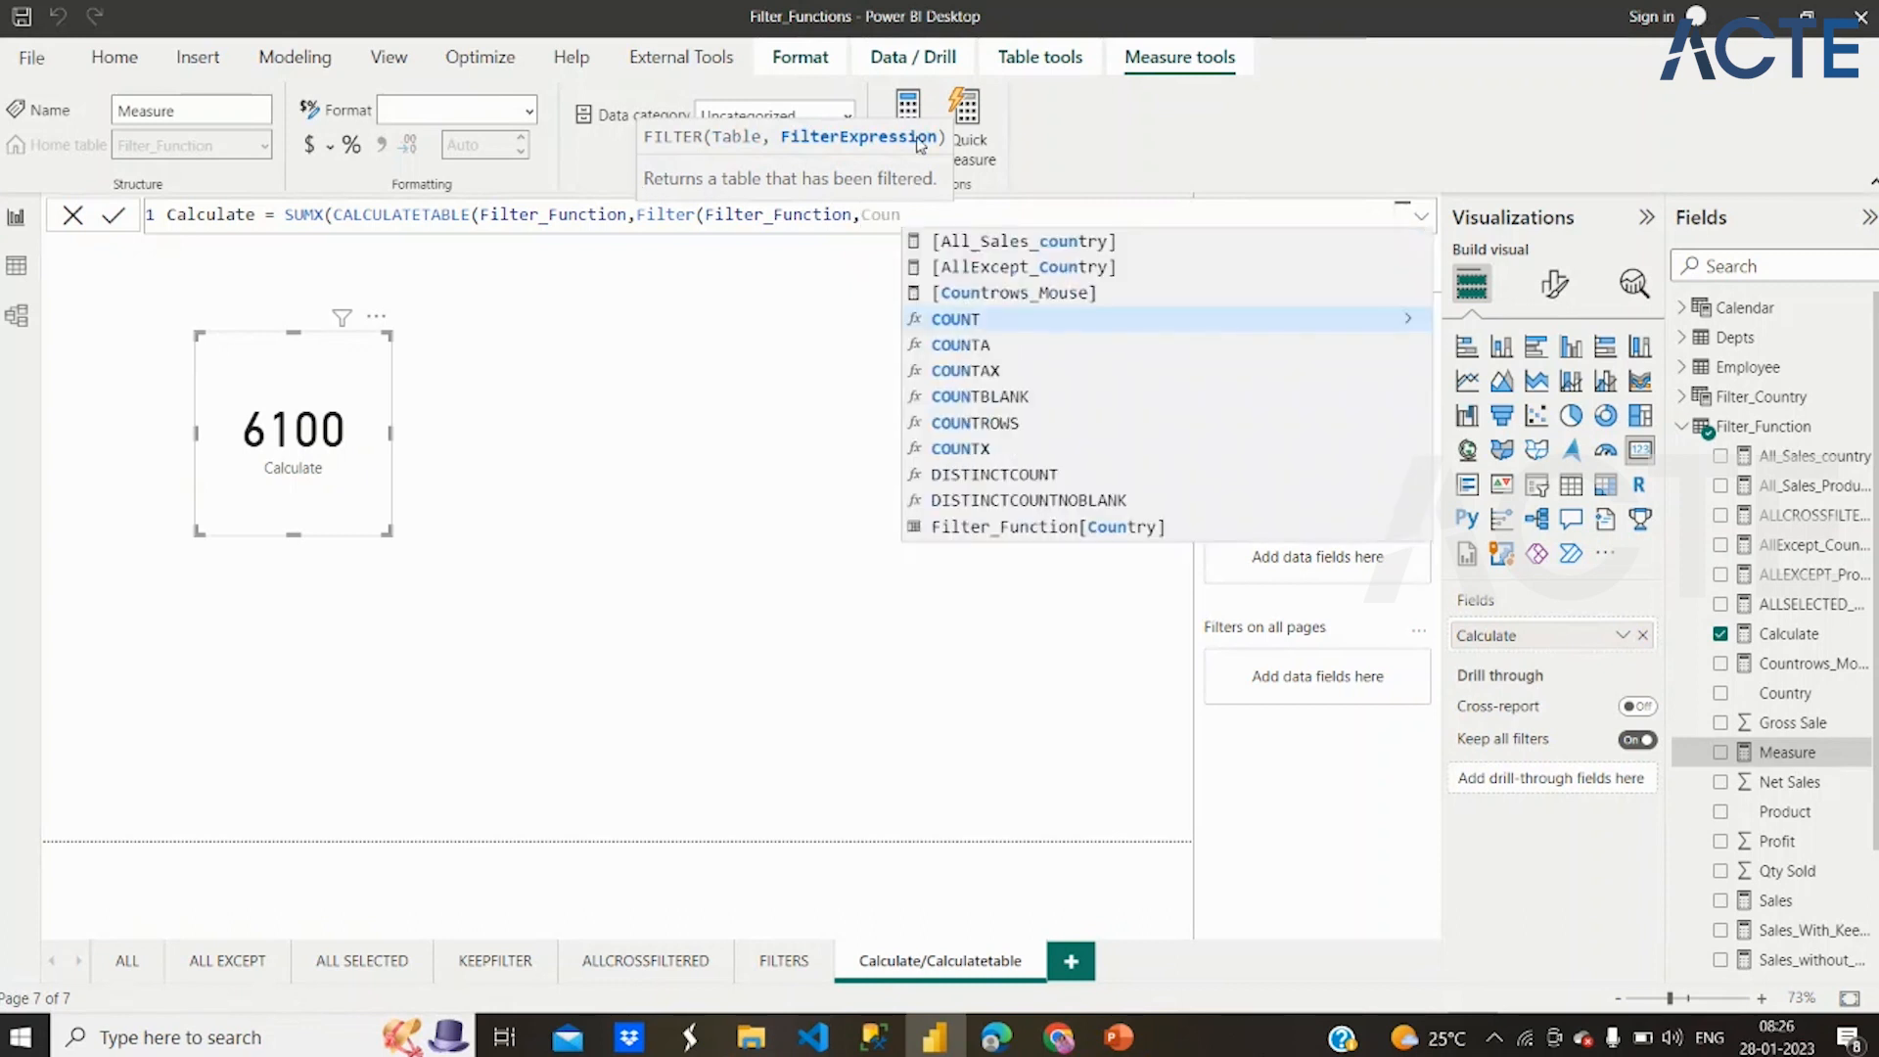
left_click(1035, 528)
type("=")
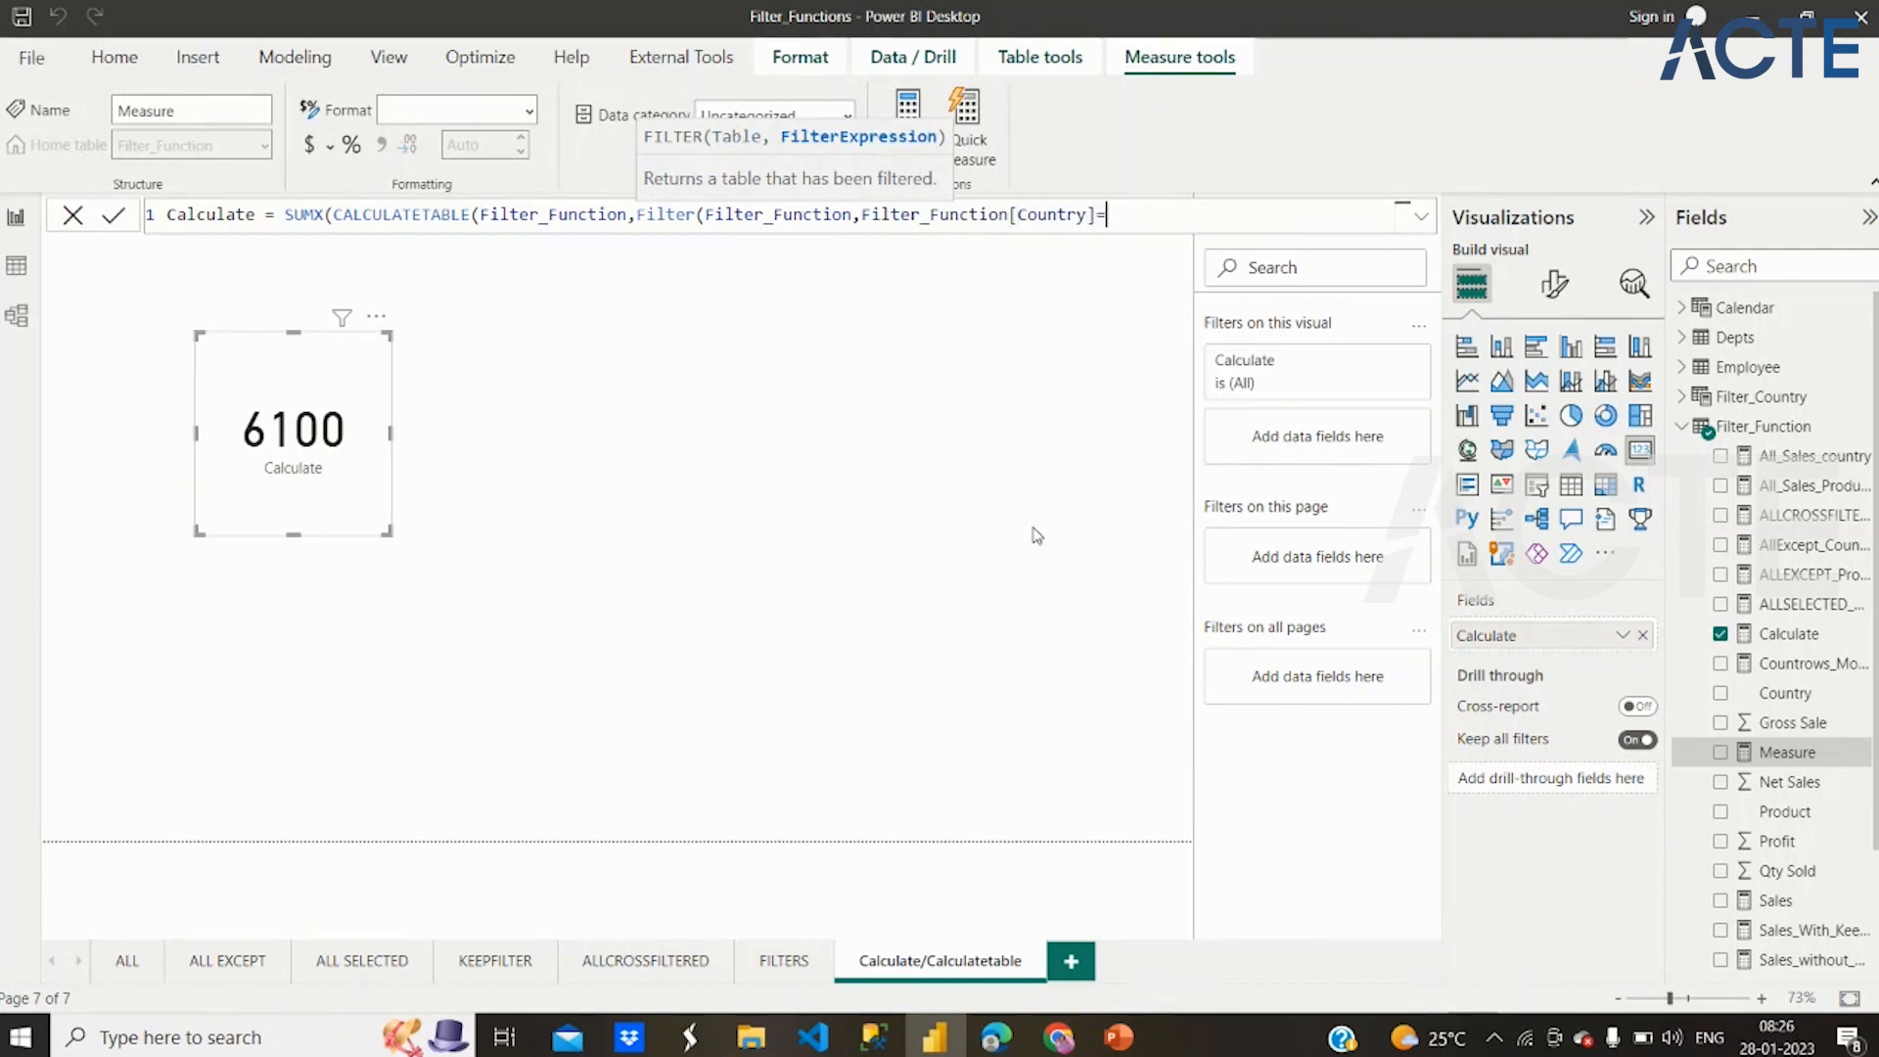
type("\"Germany\")),")
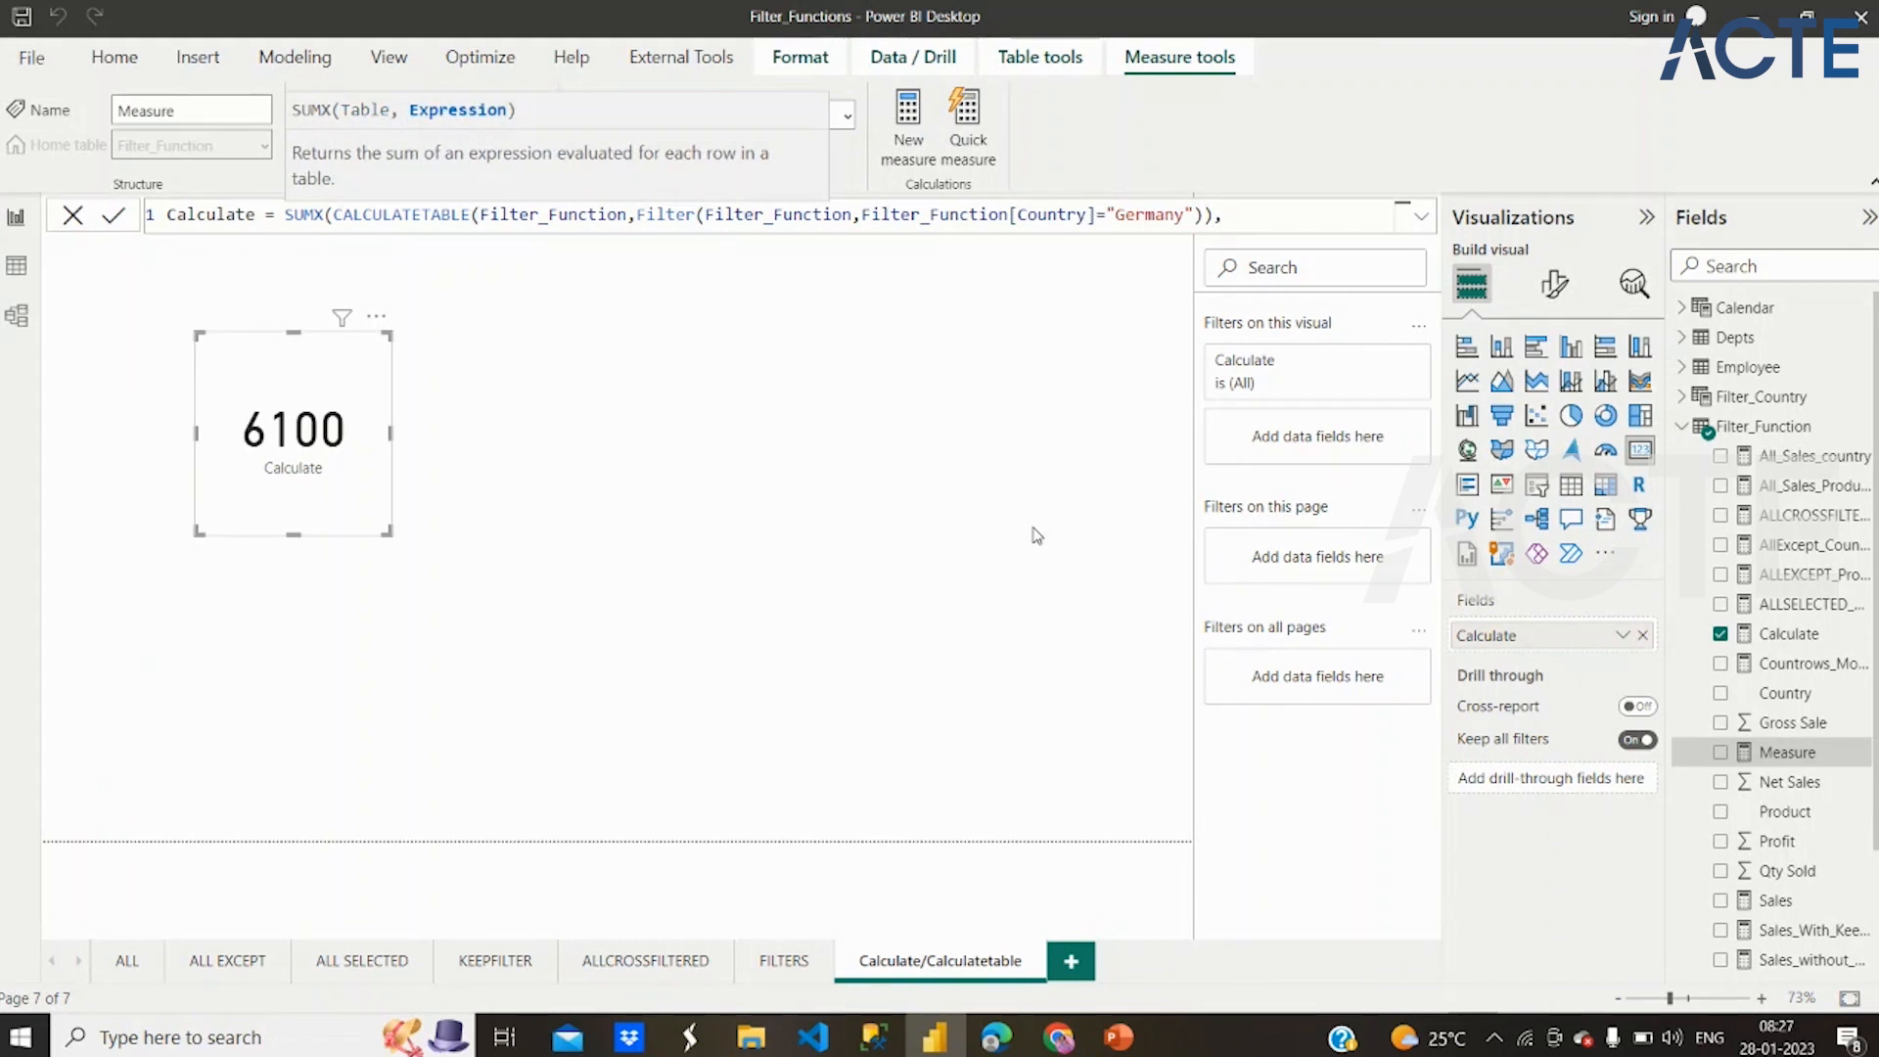
Add Filter_Function[Net Sales] on a new line as the SUMX expression and close the function
key("shift+Return")
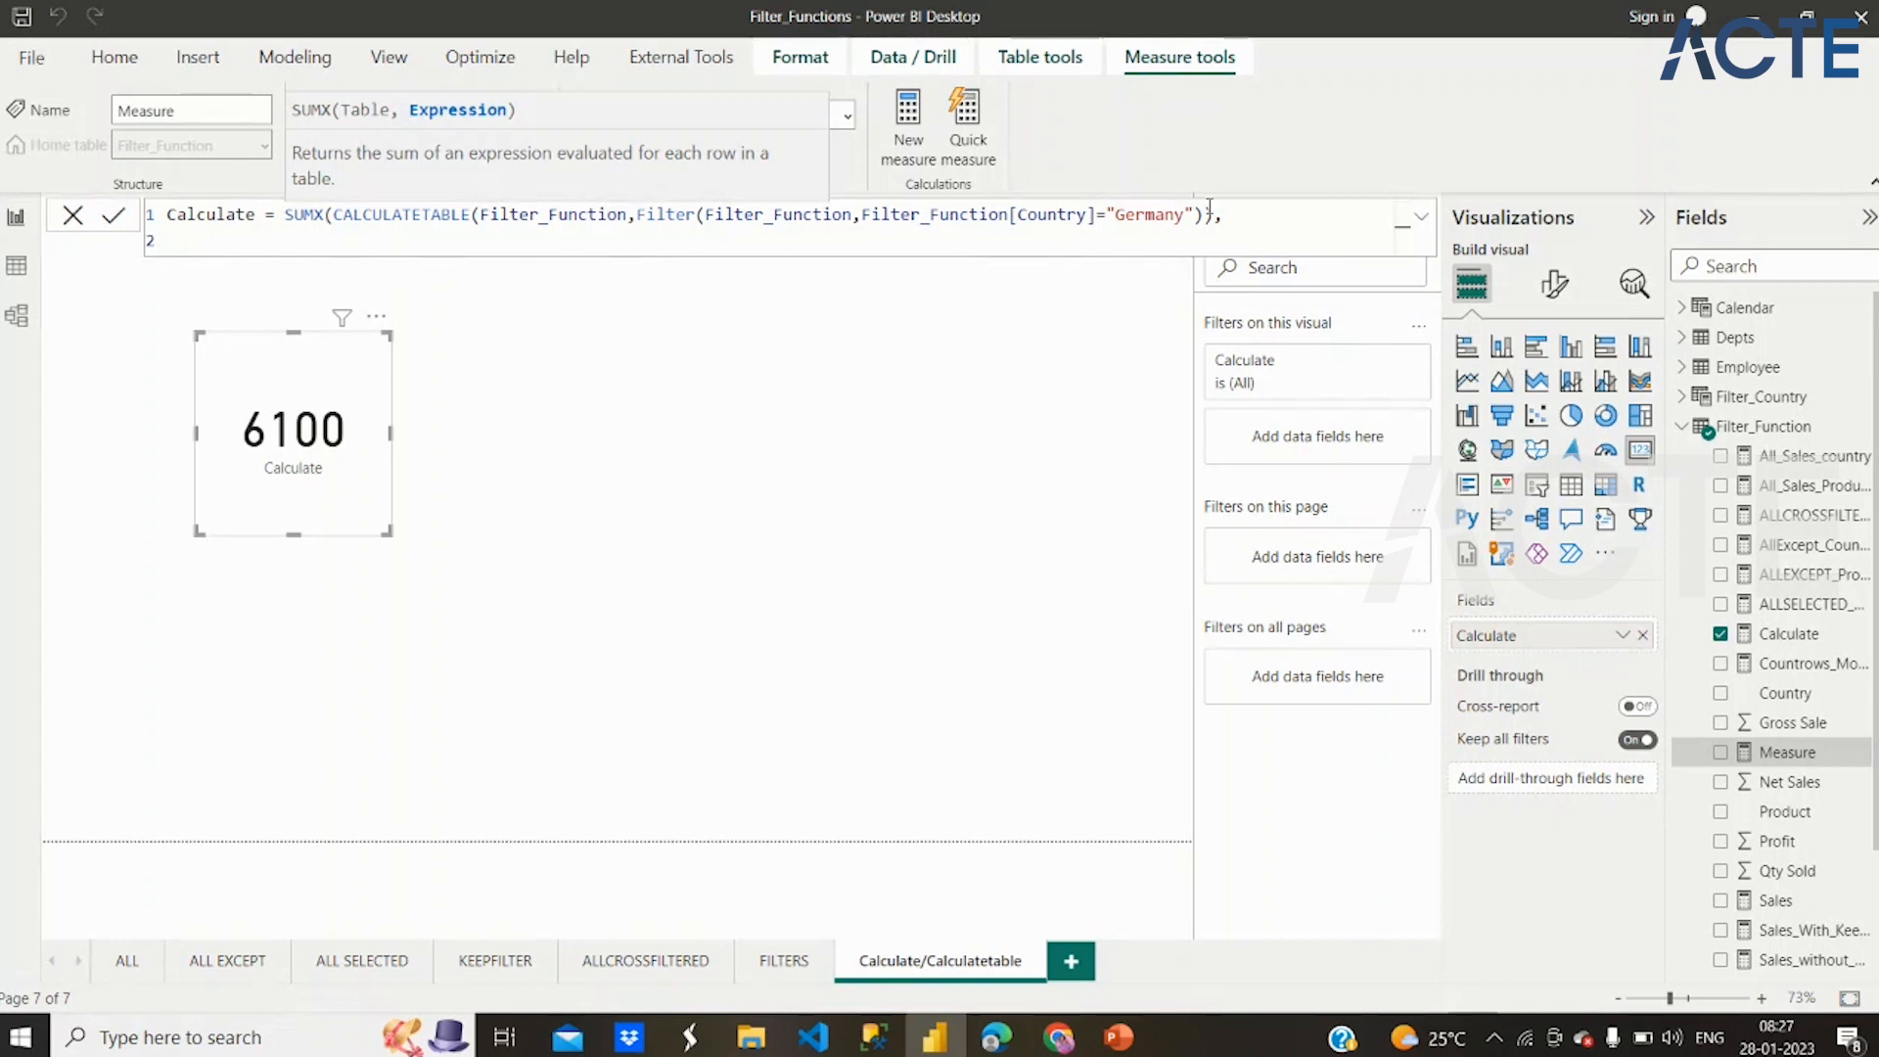
left_click_drag(1212, 215, 799, 223)
double_click(303, 215)
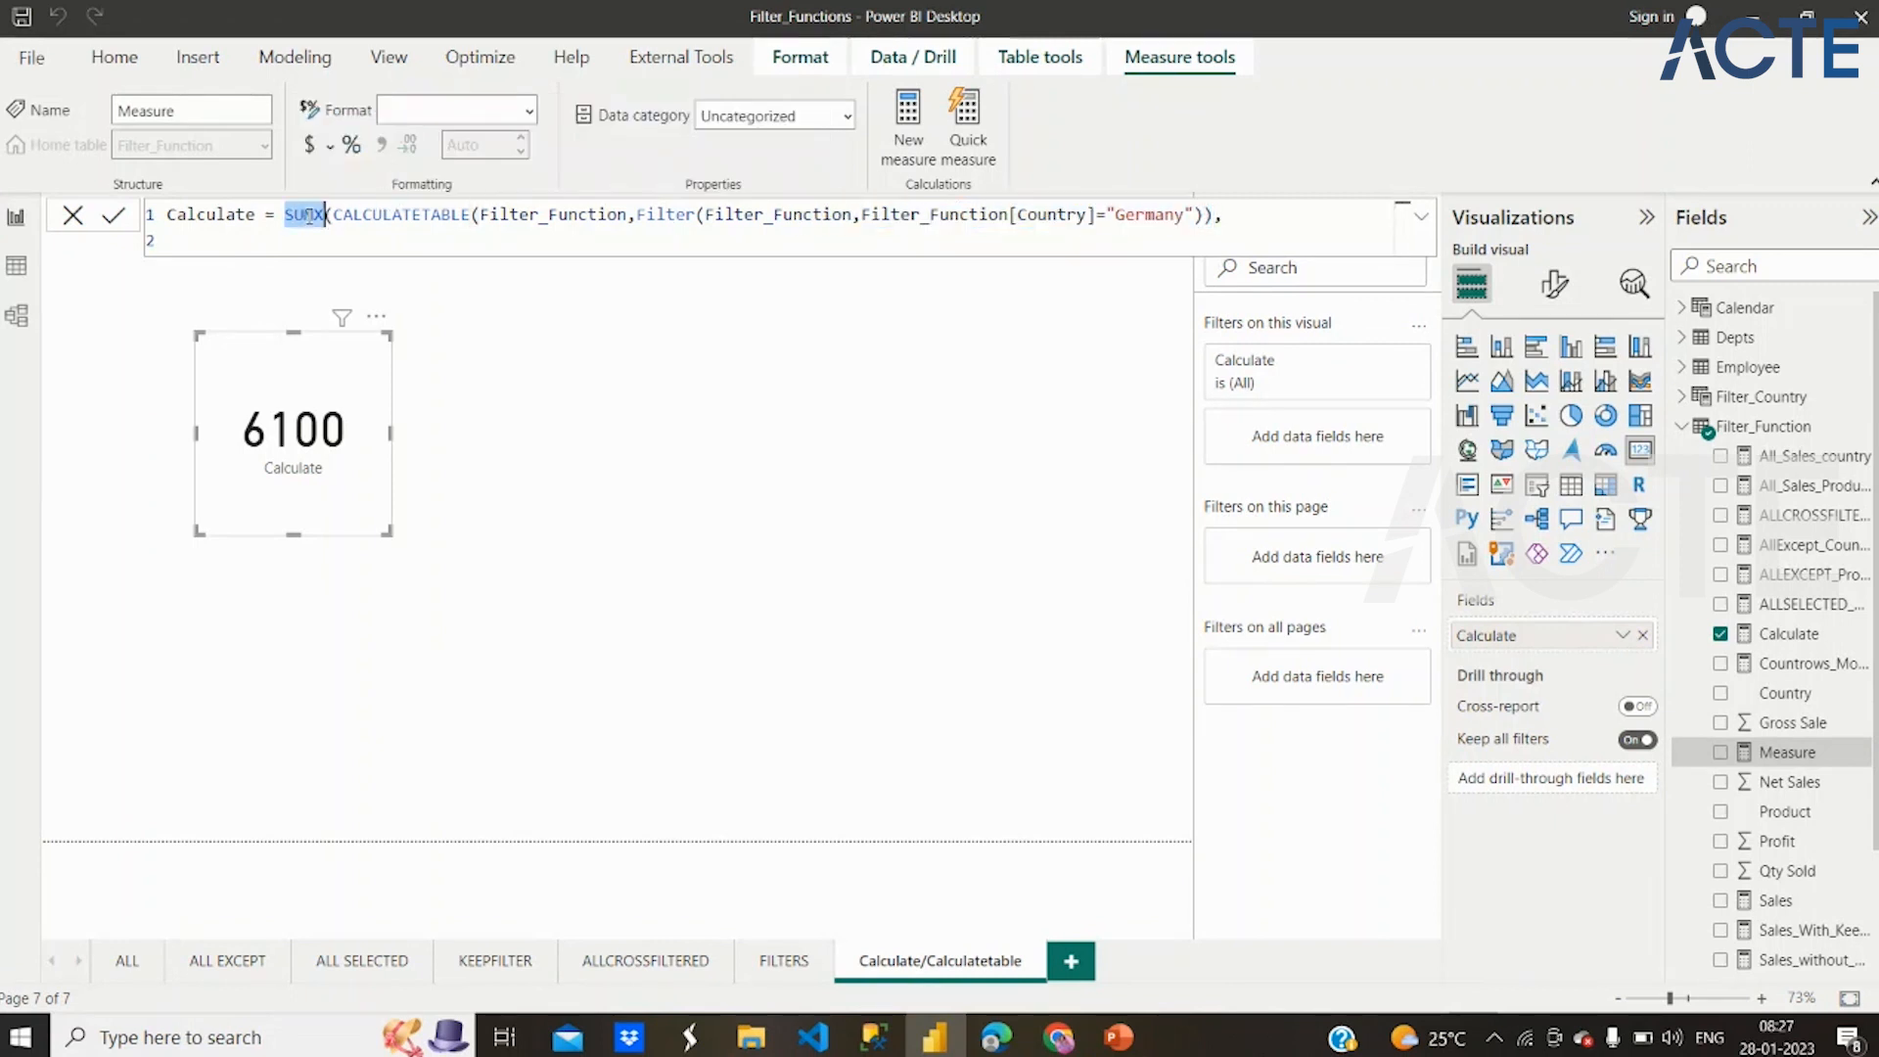
left_click(1245, 225)
key("BackSpace")
type(",")
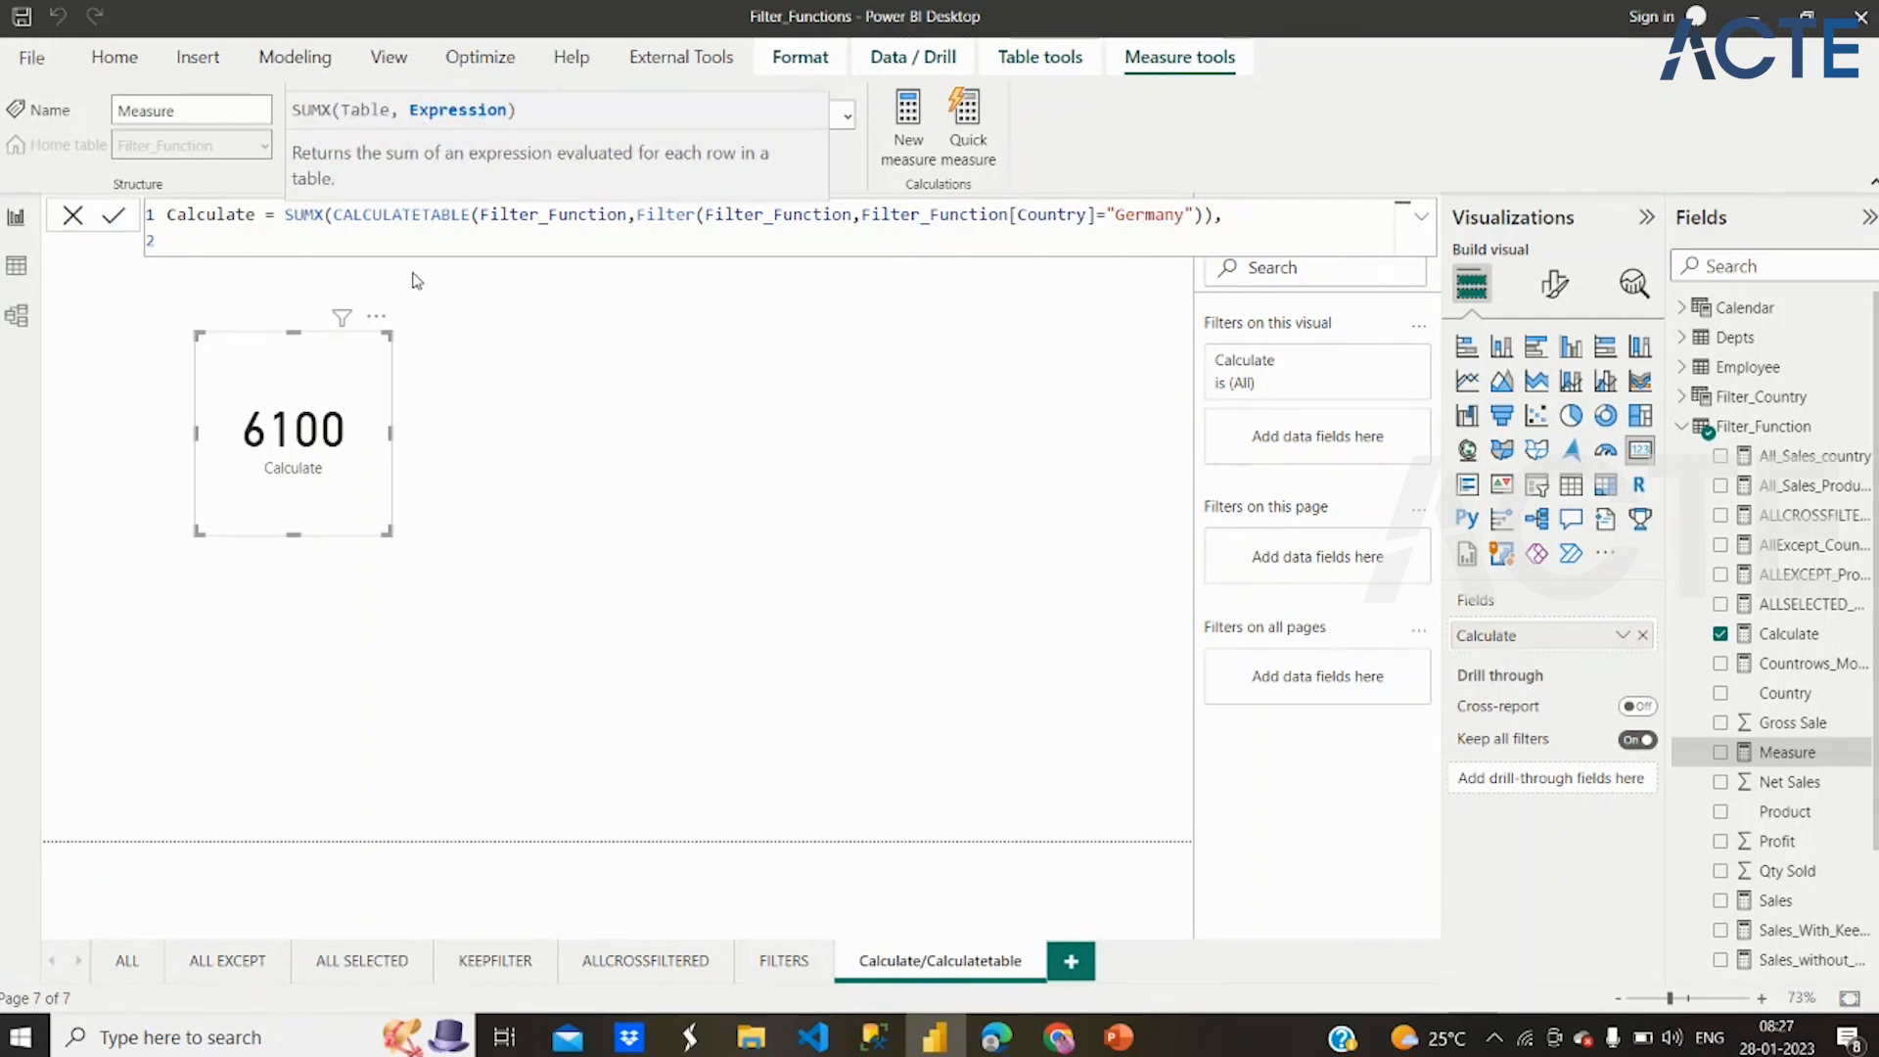
key("shift+Return")
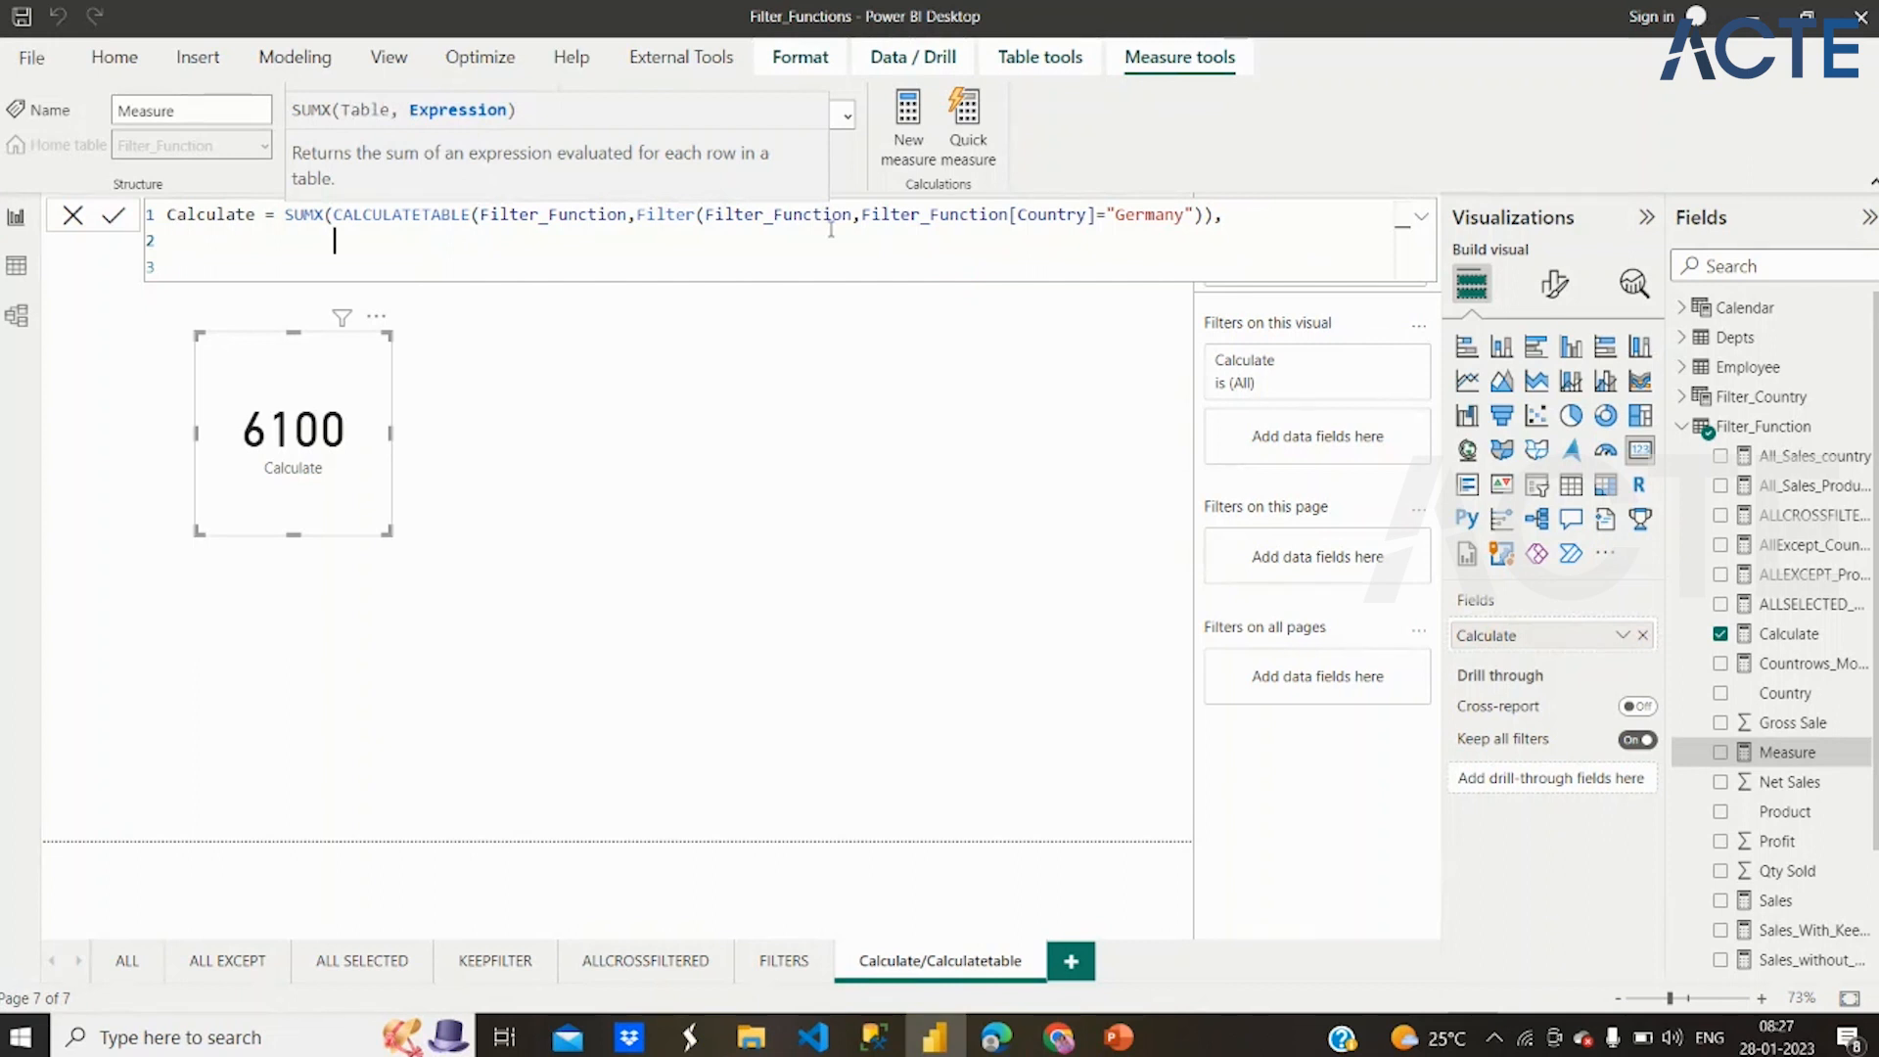
type("filter")
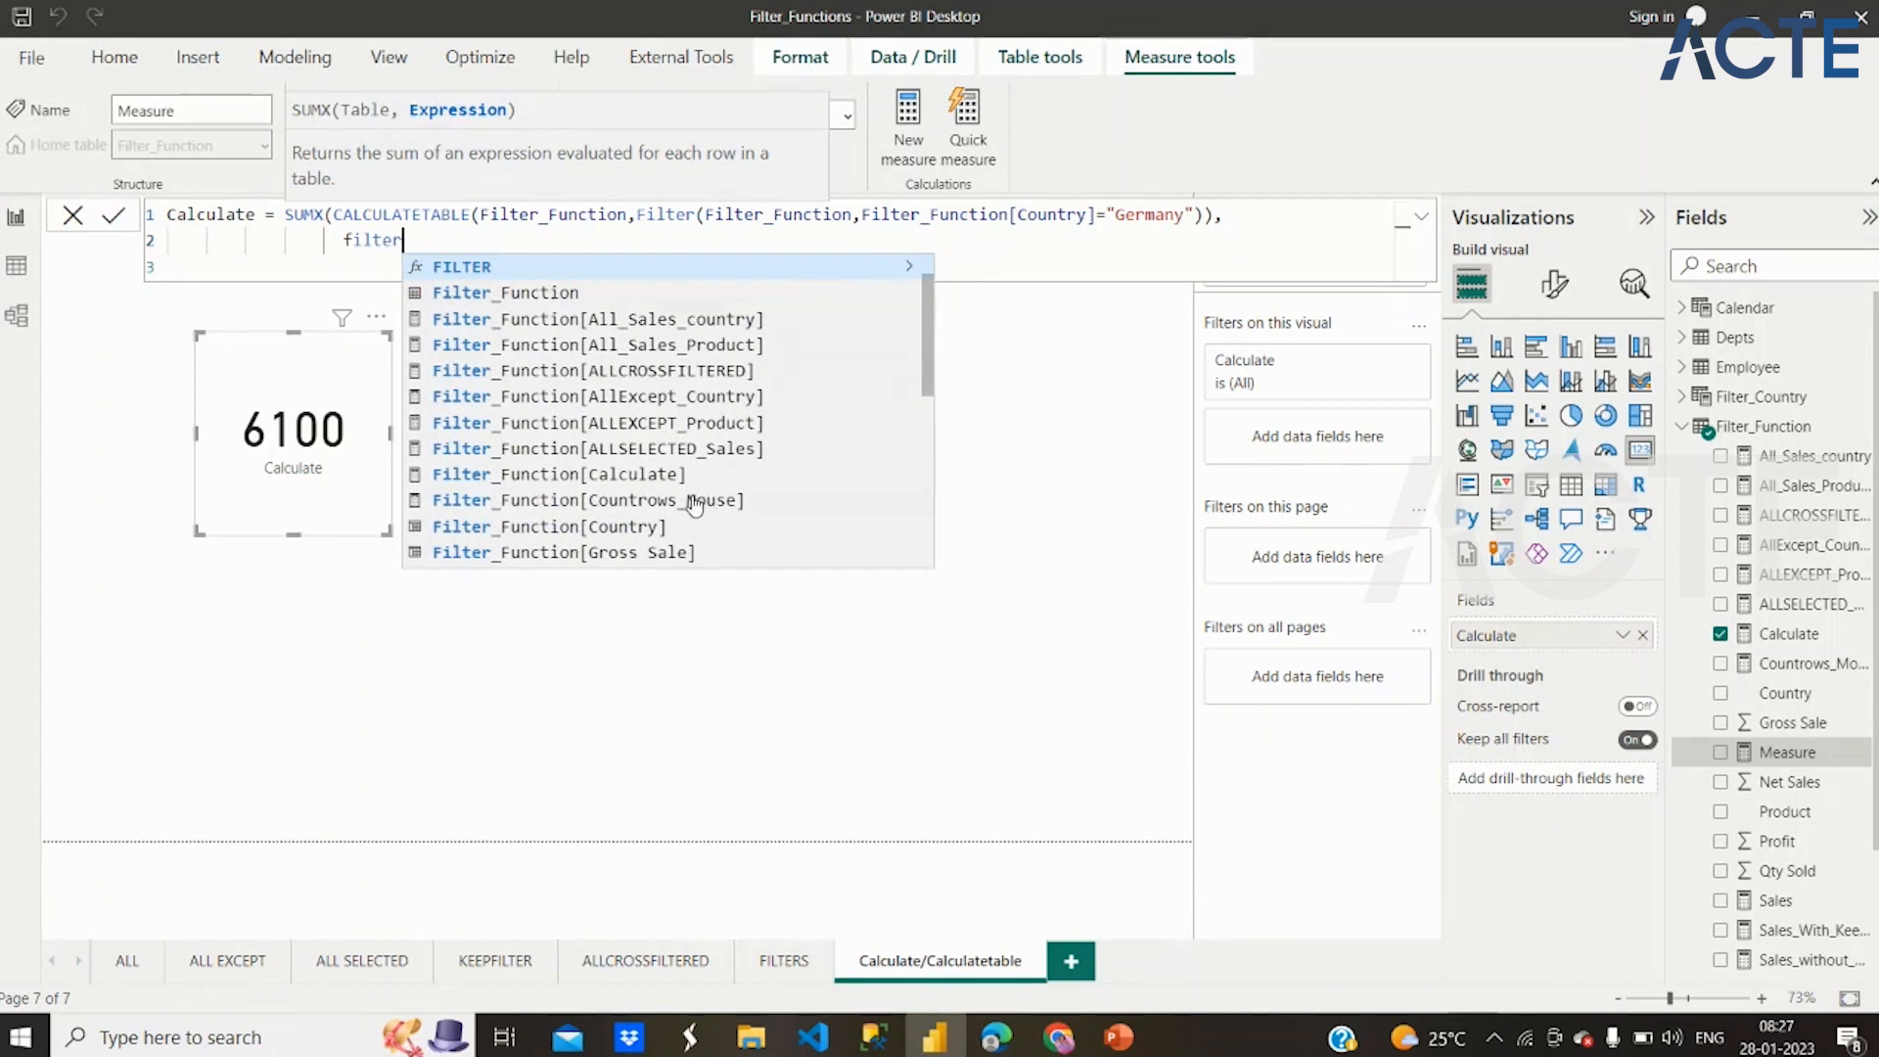
scroll(701, 464, "down", 1)
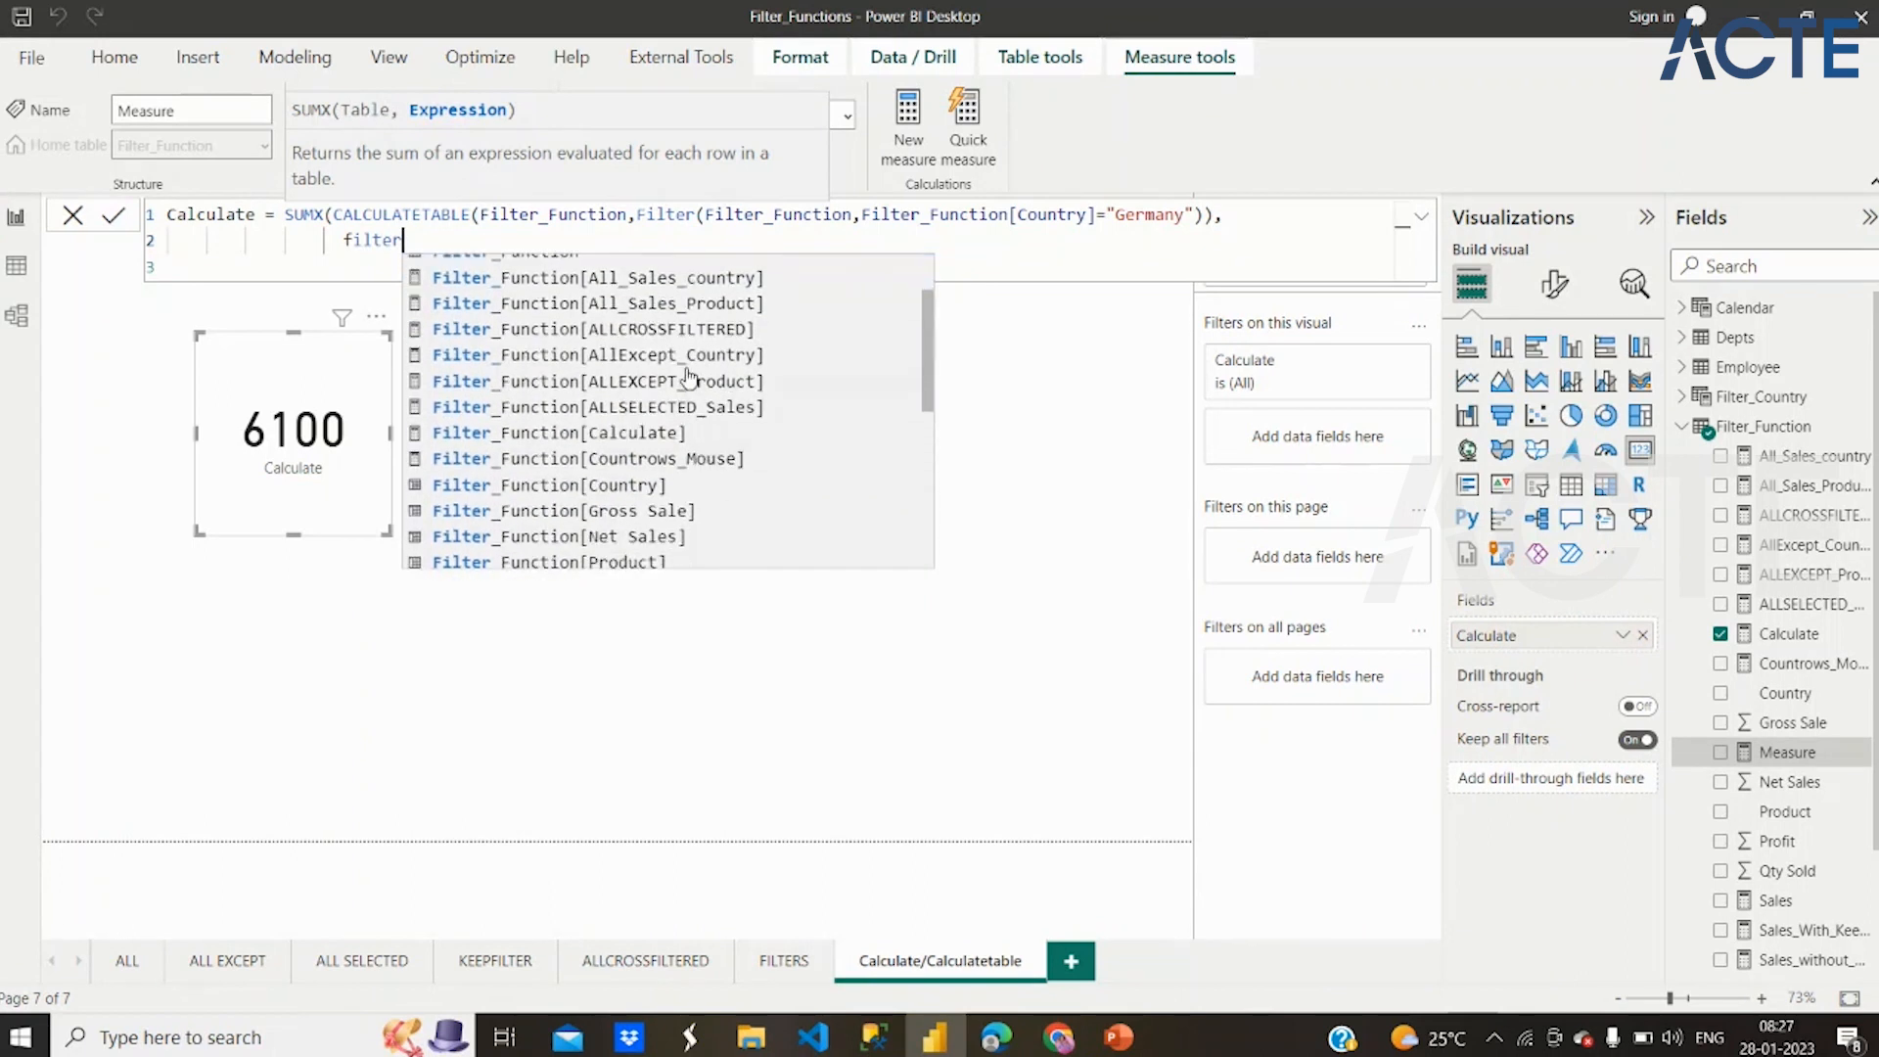
left_click(658, 538)
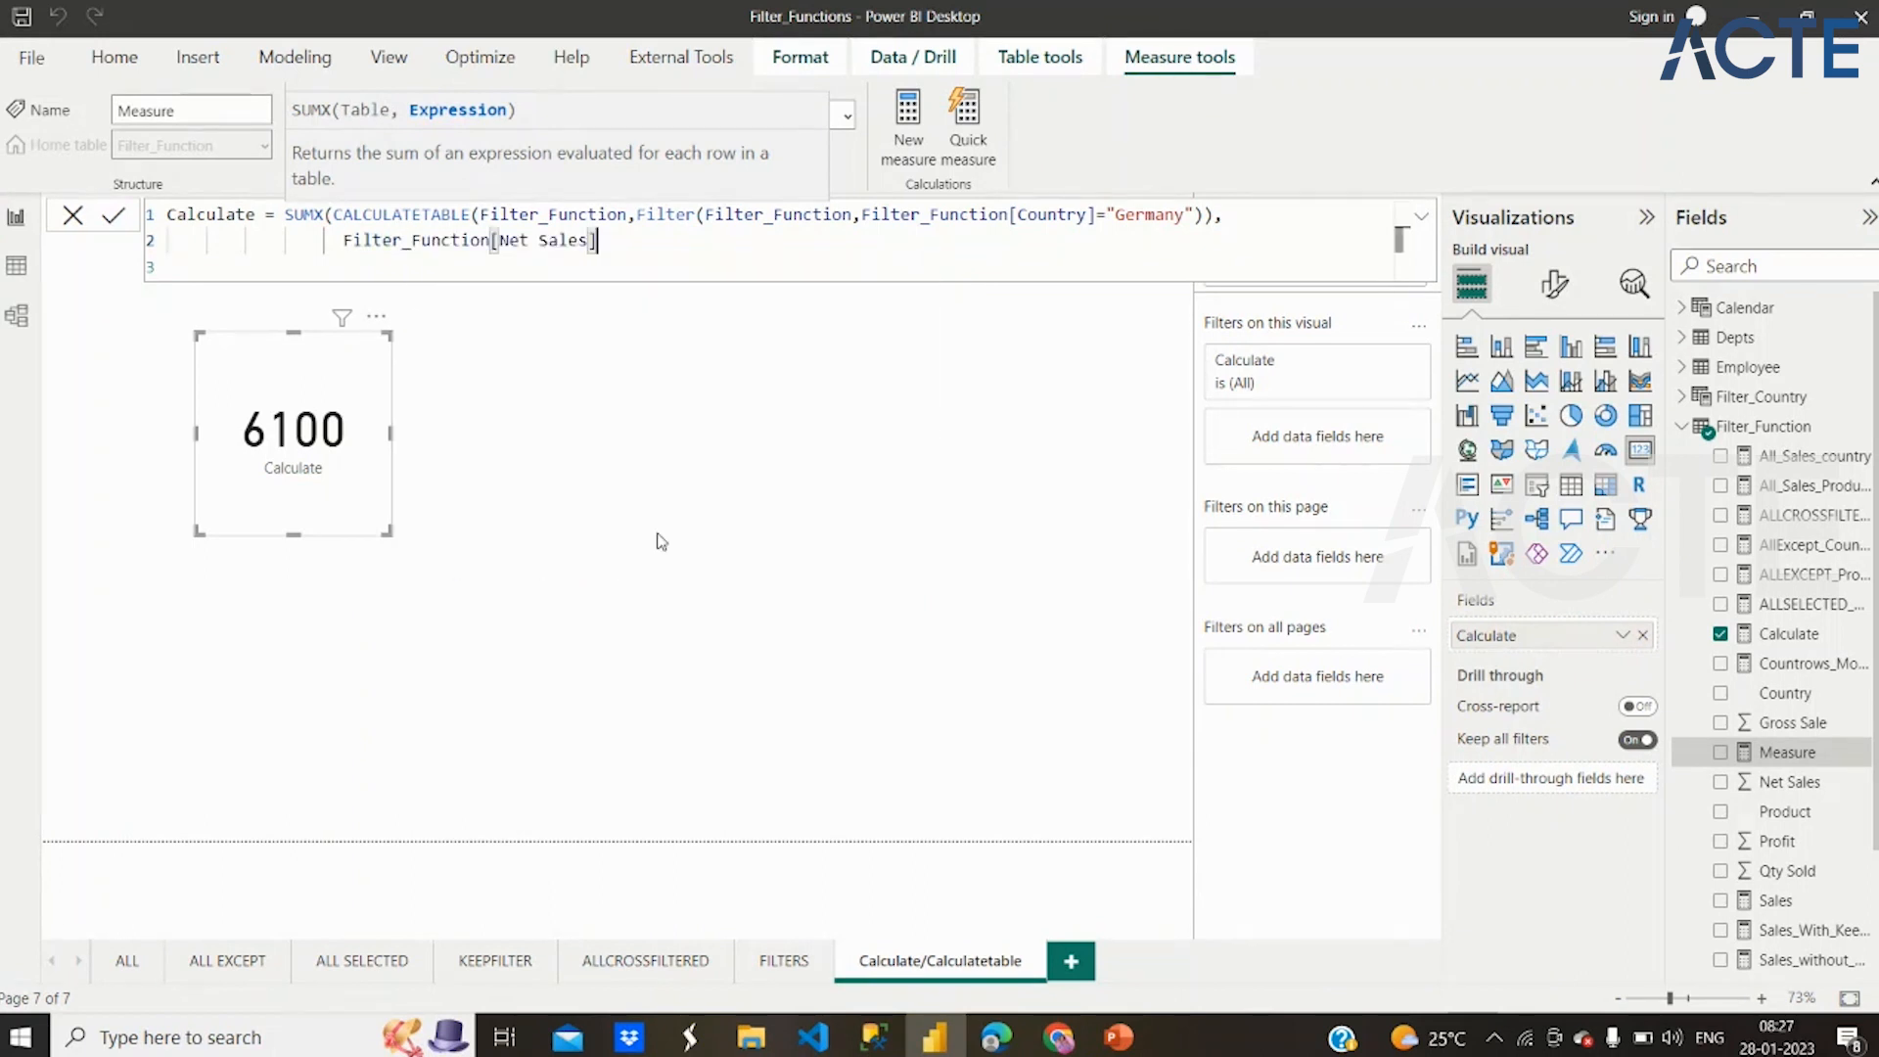
type(")")
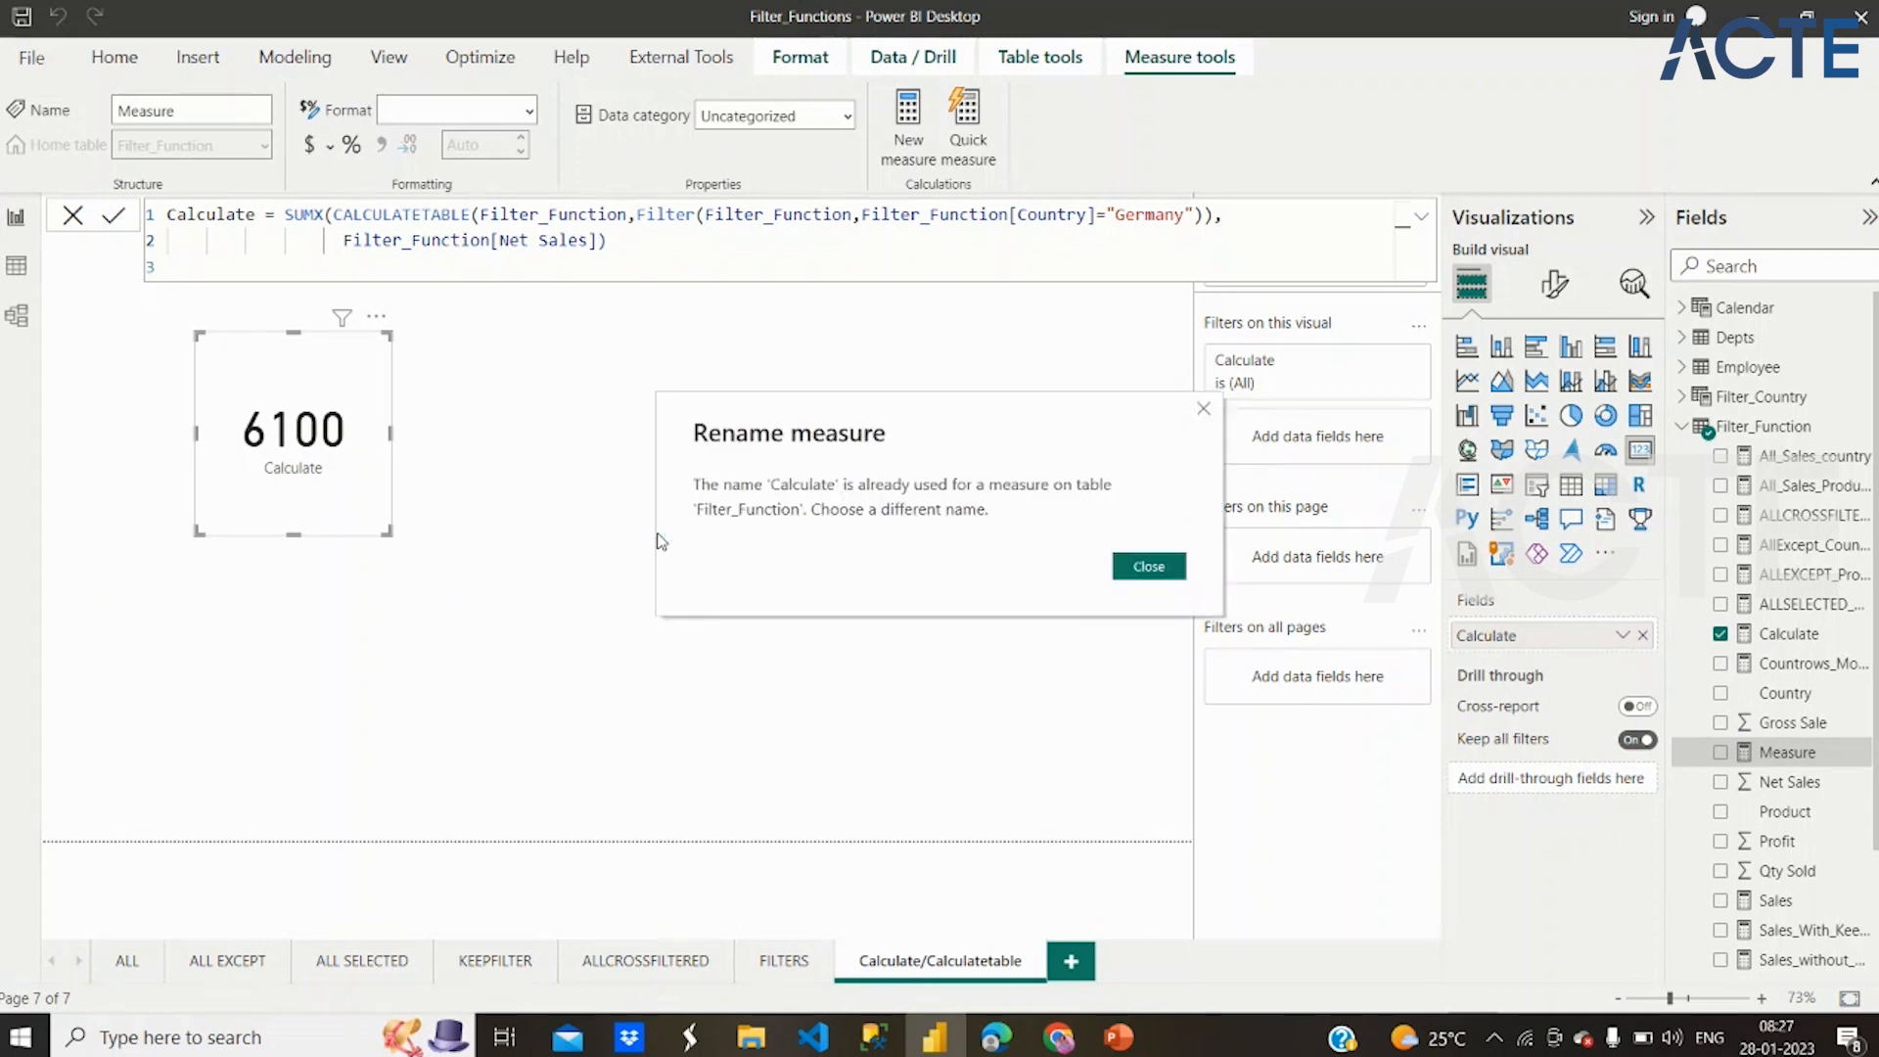
Dismiss the duplicate-name dialog, rename the measure CalculateTable in its formula, and commit it
left_click(1146, 572)
double_click(257, 213)
key("Right")
type("table")
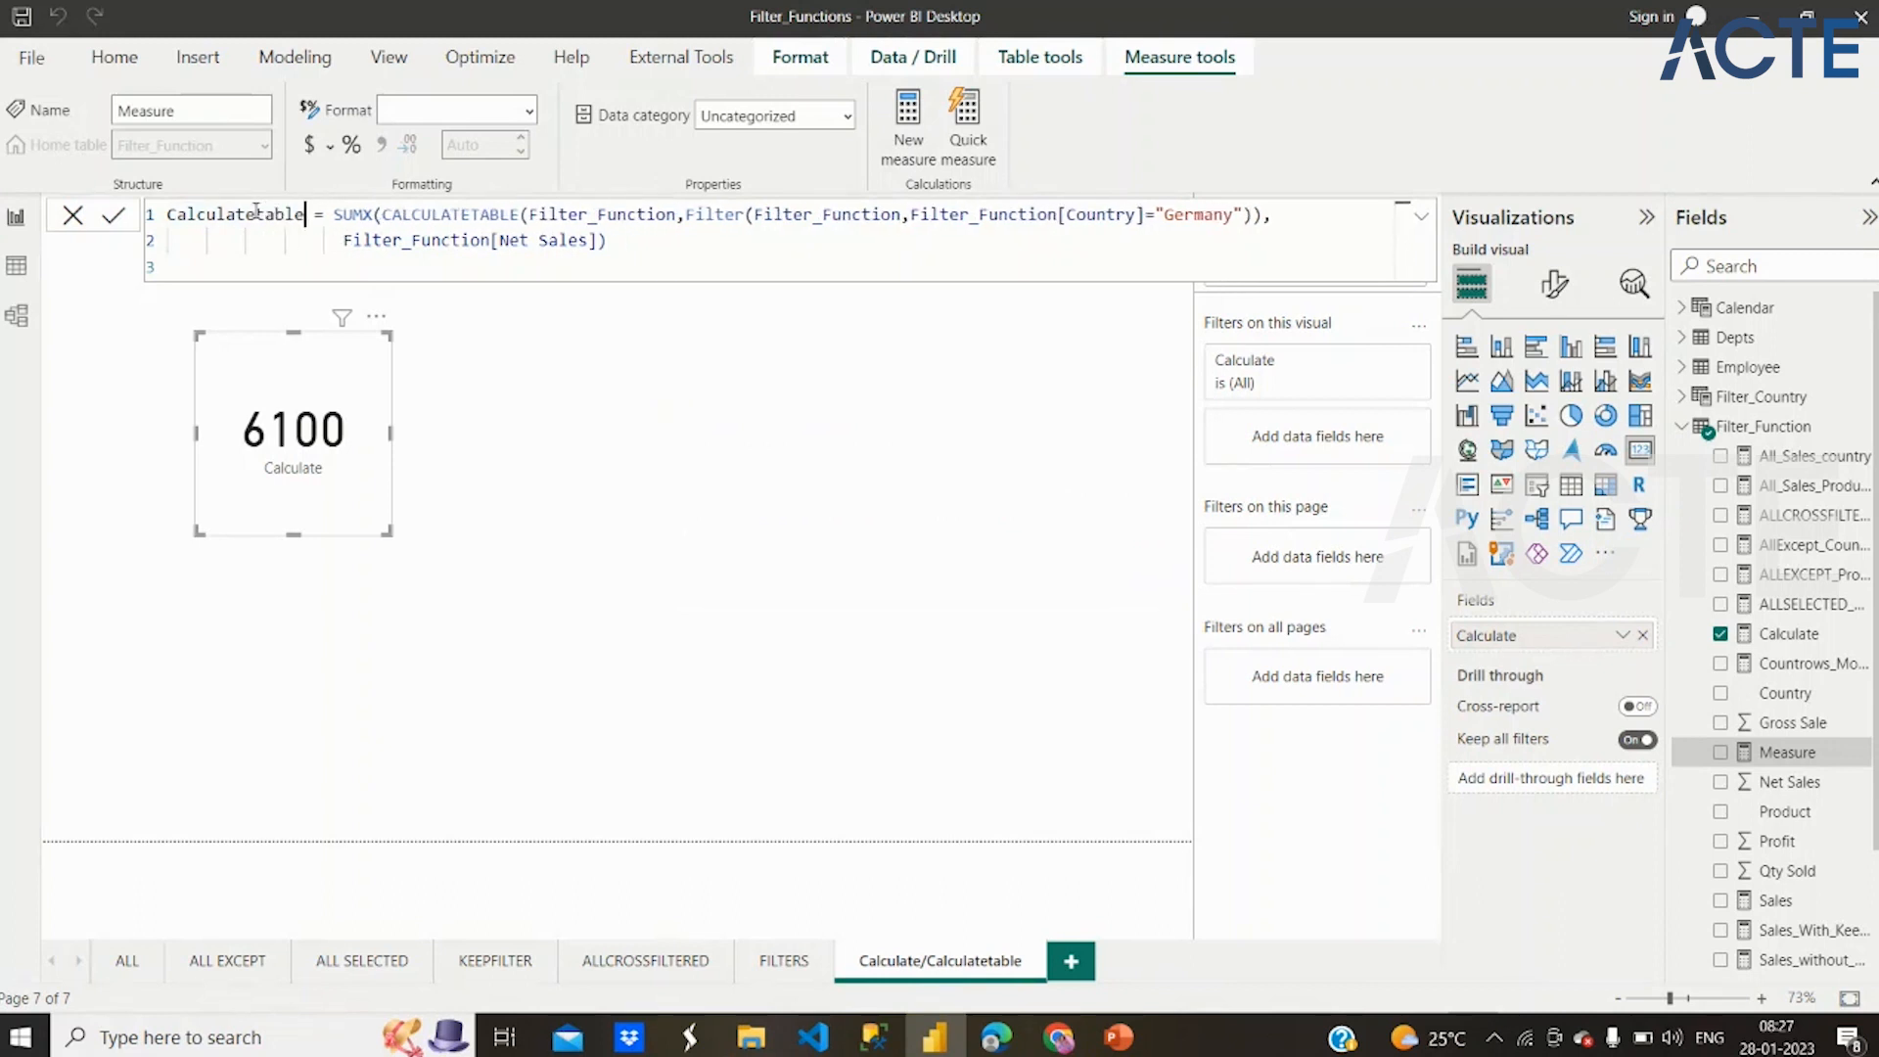
left_click(266, 213)
key("BackSpace")
type("T")
key("Return")
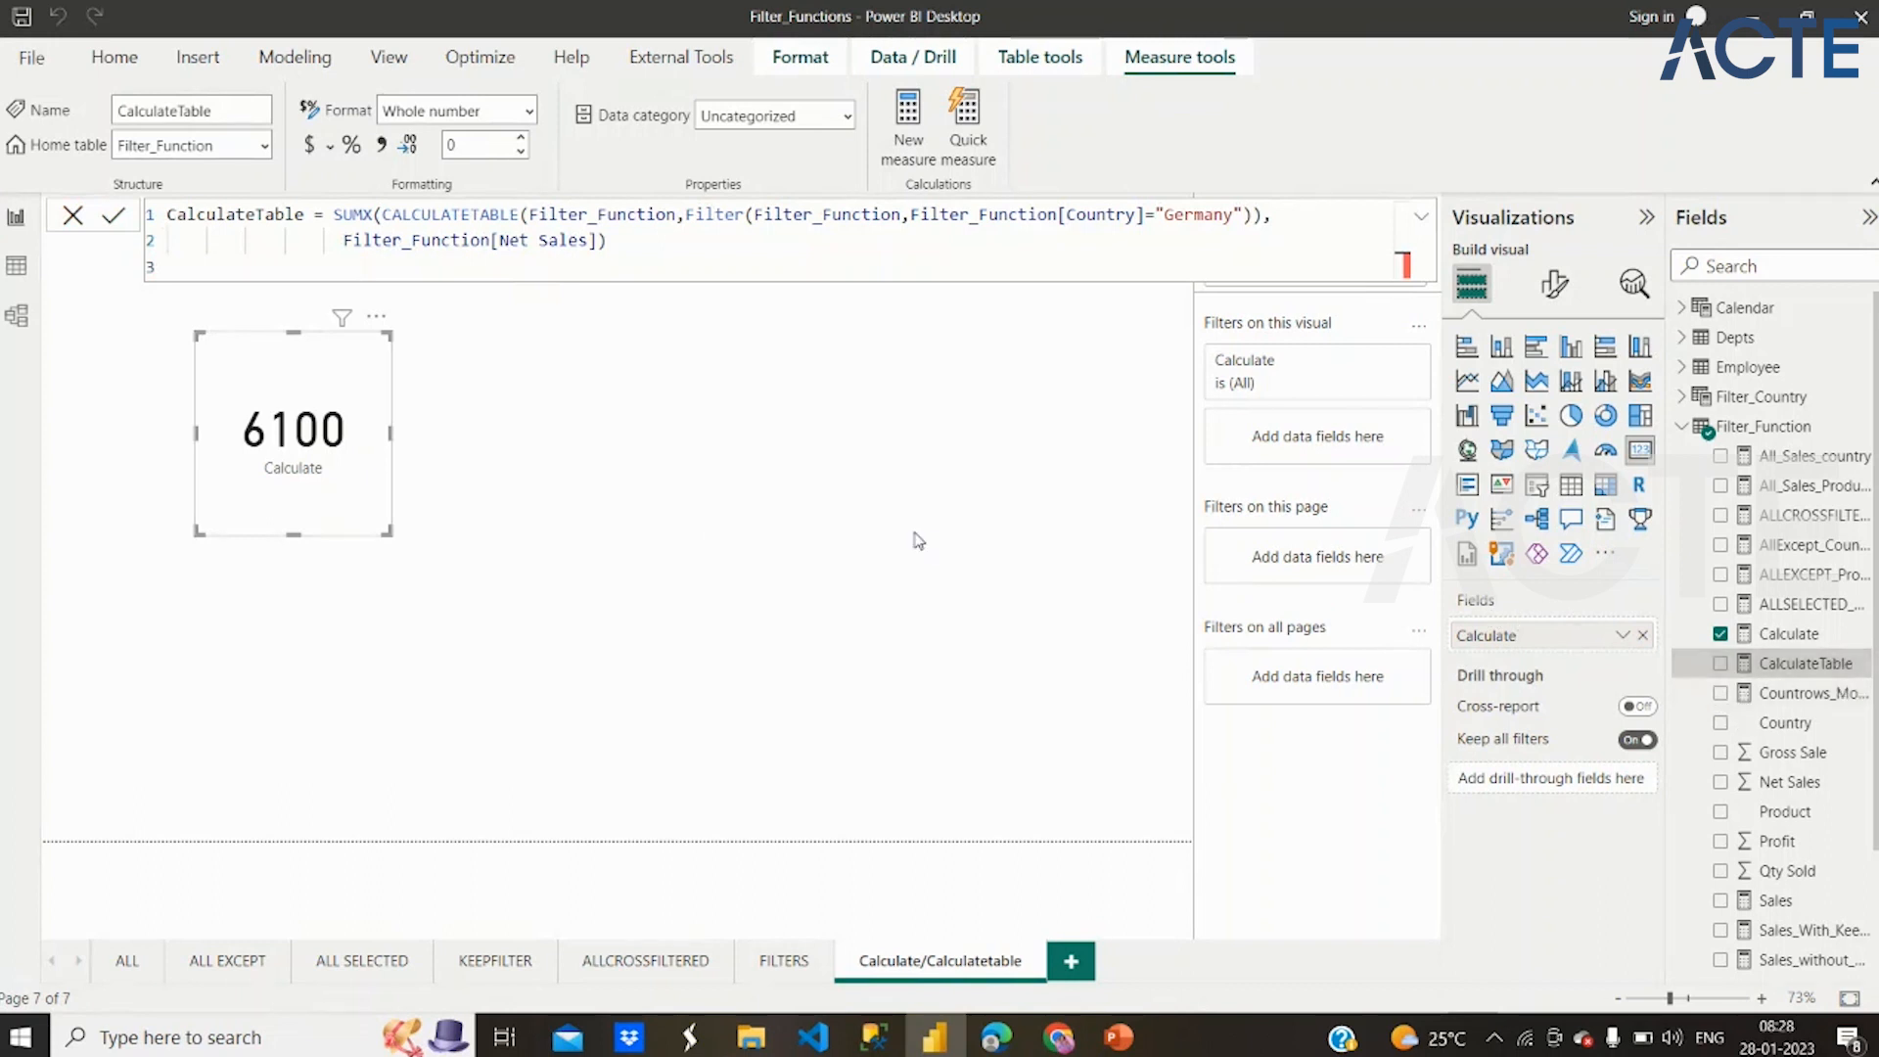
Show the CalculateTable measure in a new card placed beside the Calculate card, and make the card narrower and taller
left_click(537, 432)
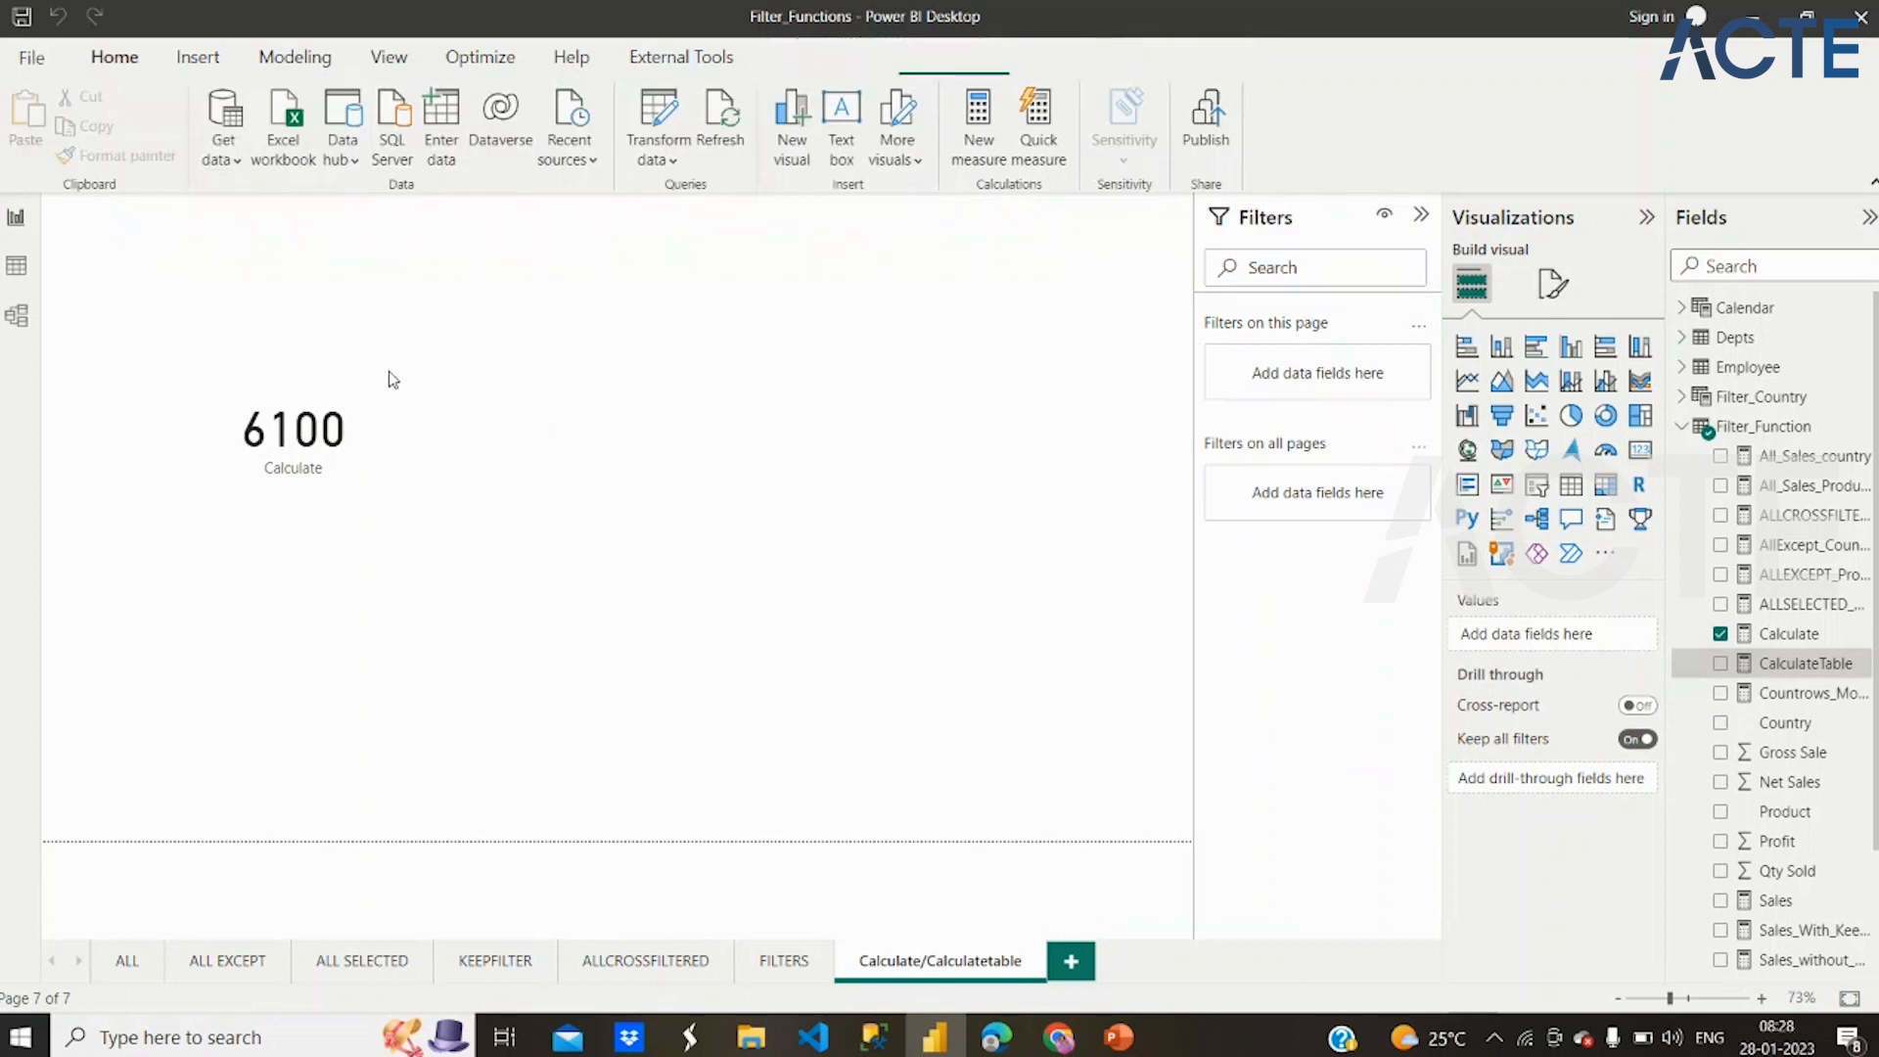
left_click(1722, 666)
left_click_drag(363, 274, 837, 416)
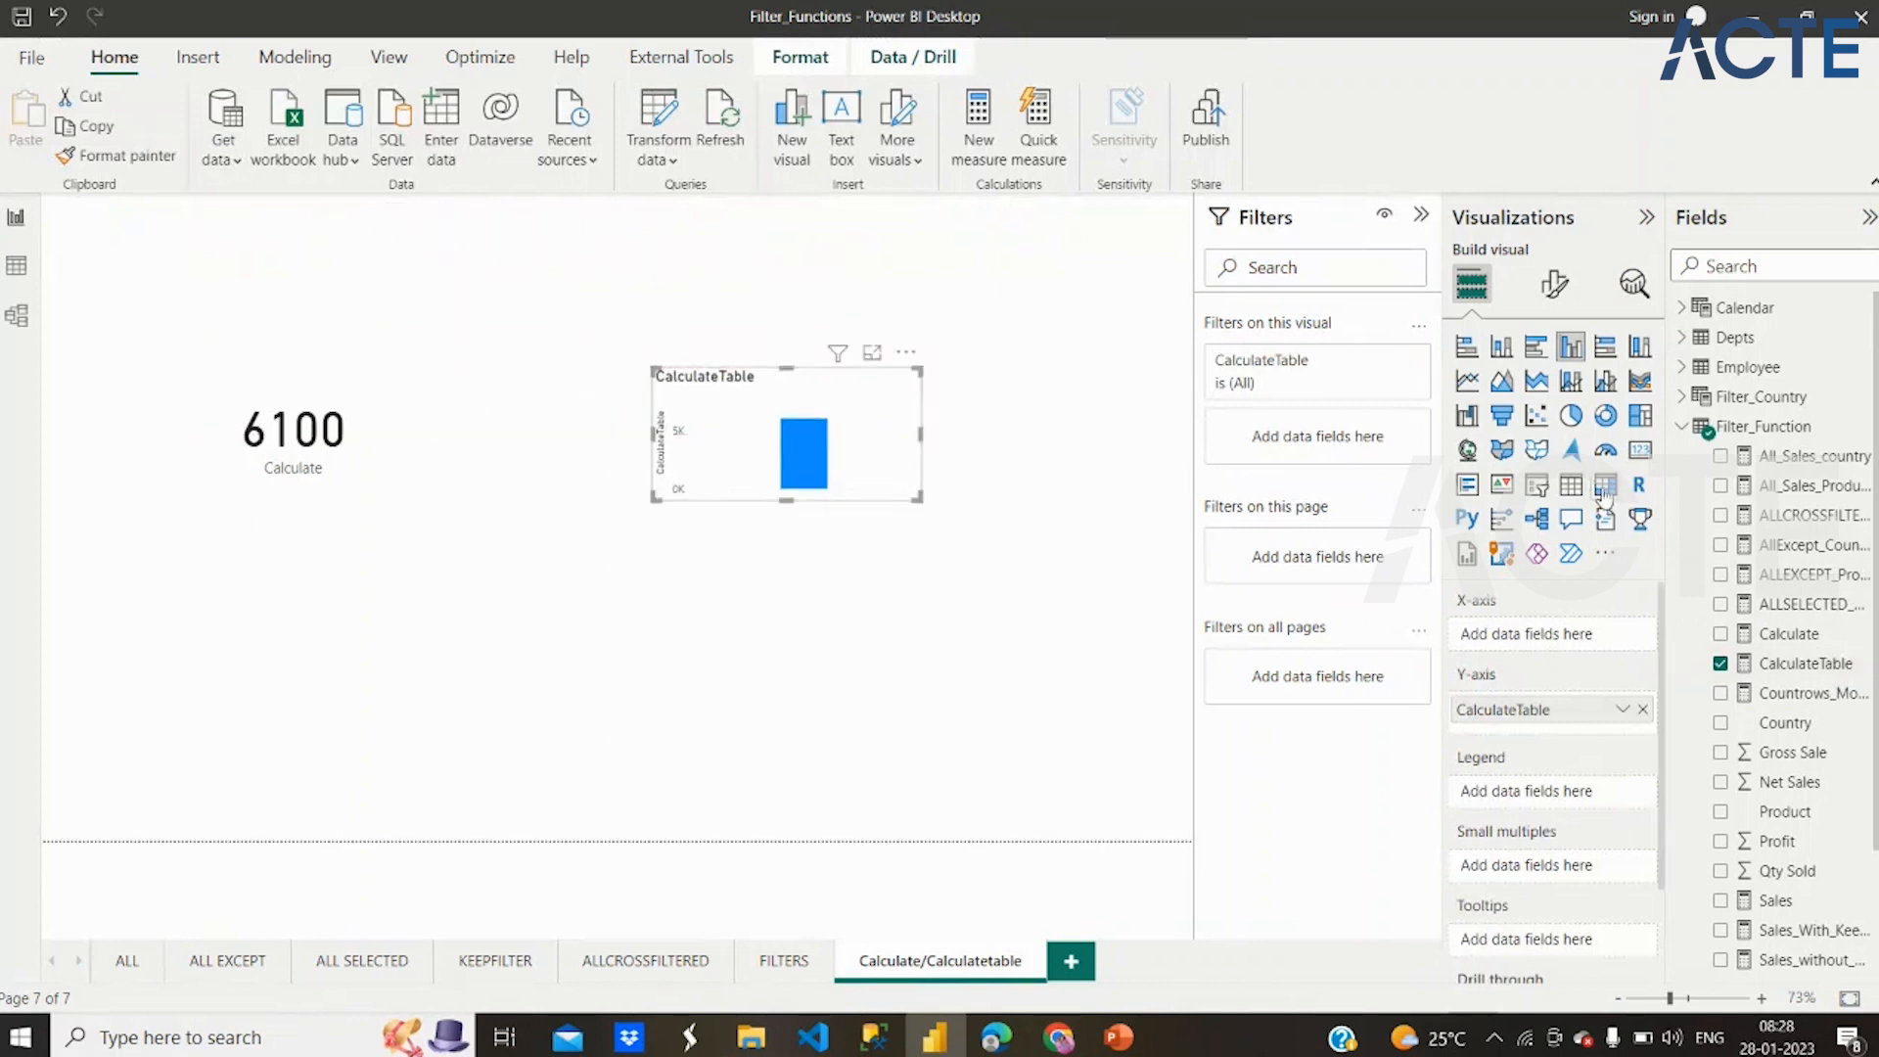
left_click(1641, 452)
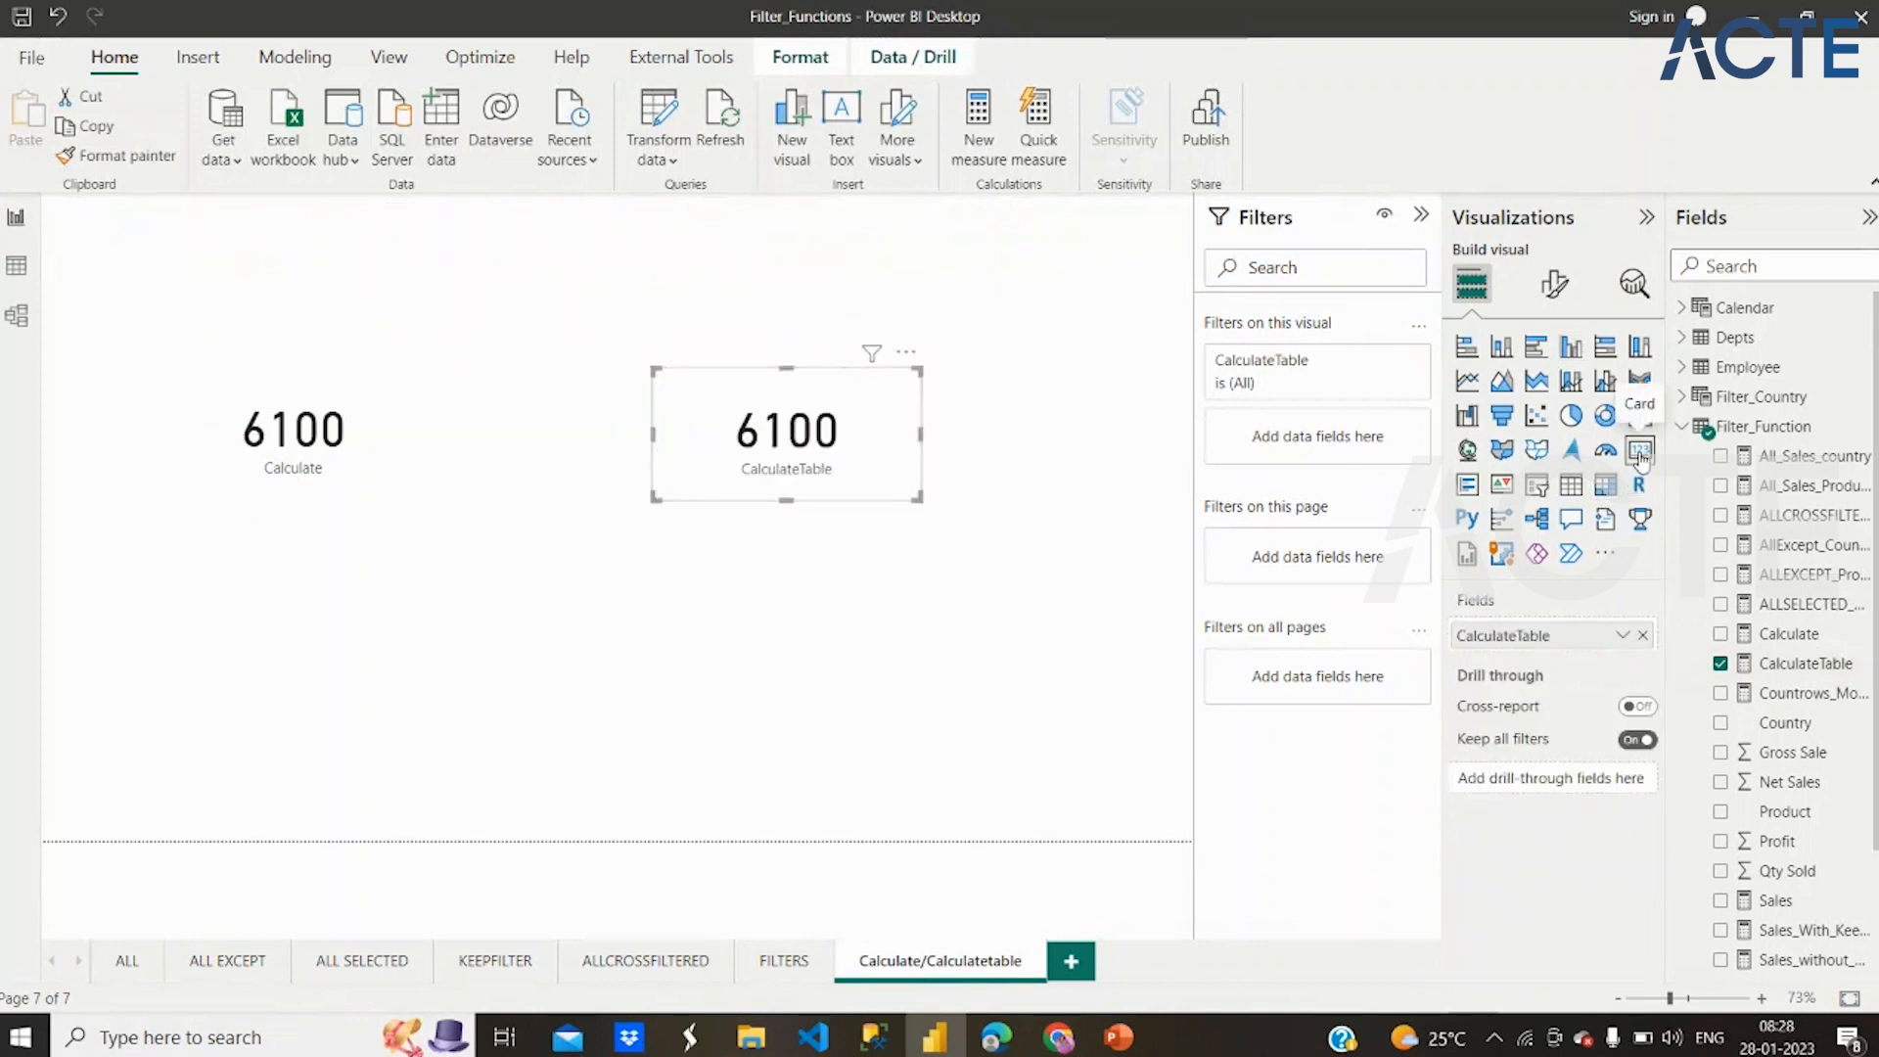
left_click_drag(914, 500, 867, 534)
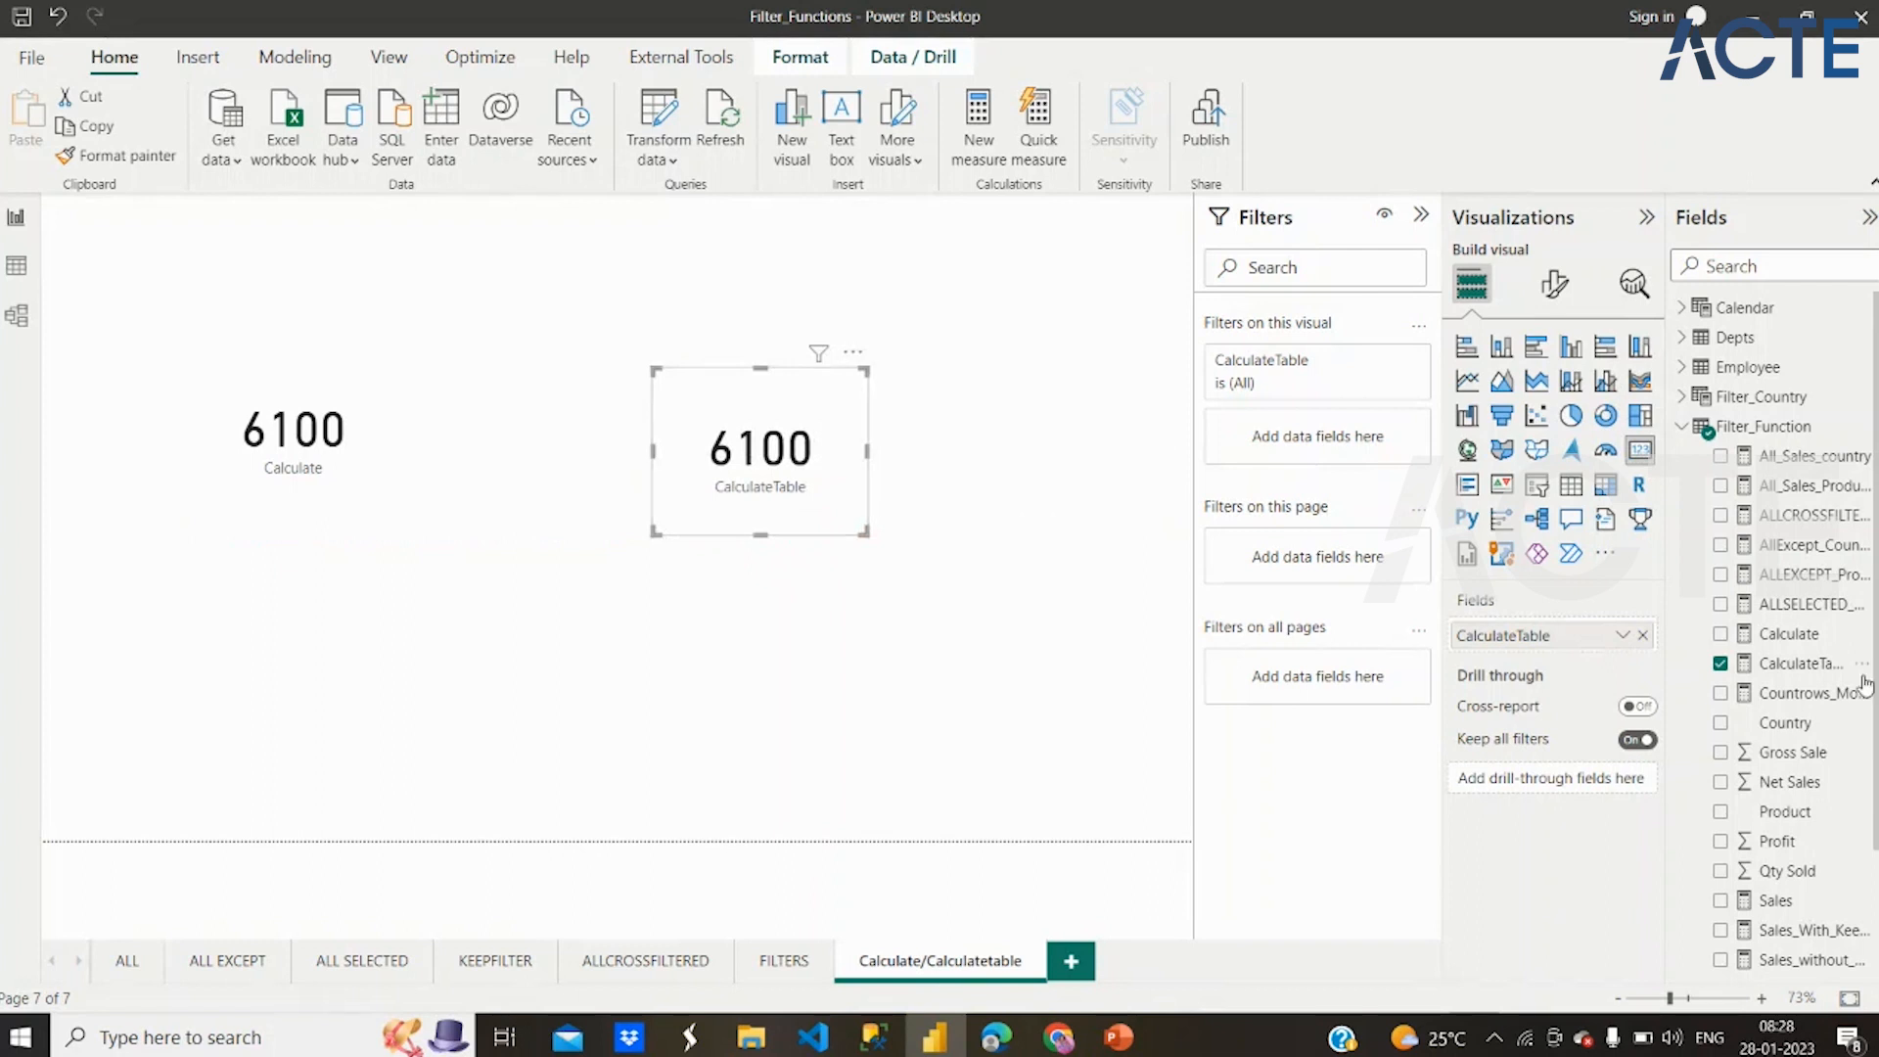
Review the CALCULATETABLE part of the CalculateTable measure's formula and view the Filter_Function table's data
left_click(1818, 663)
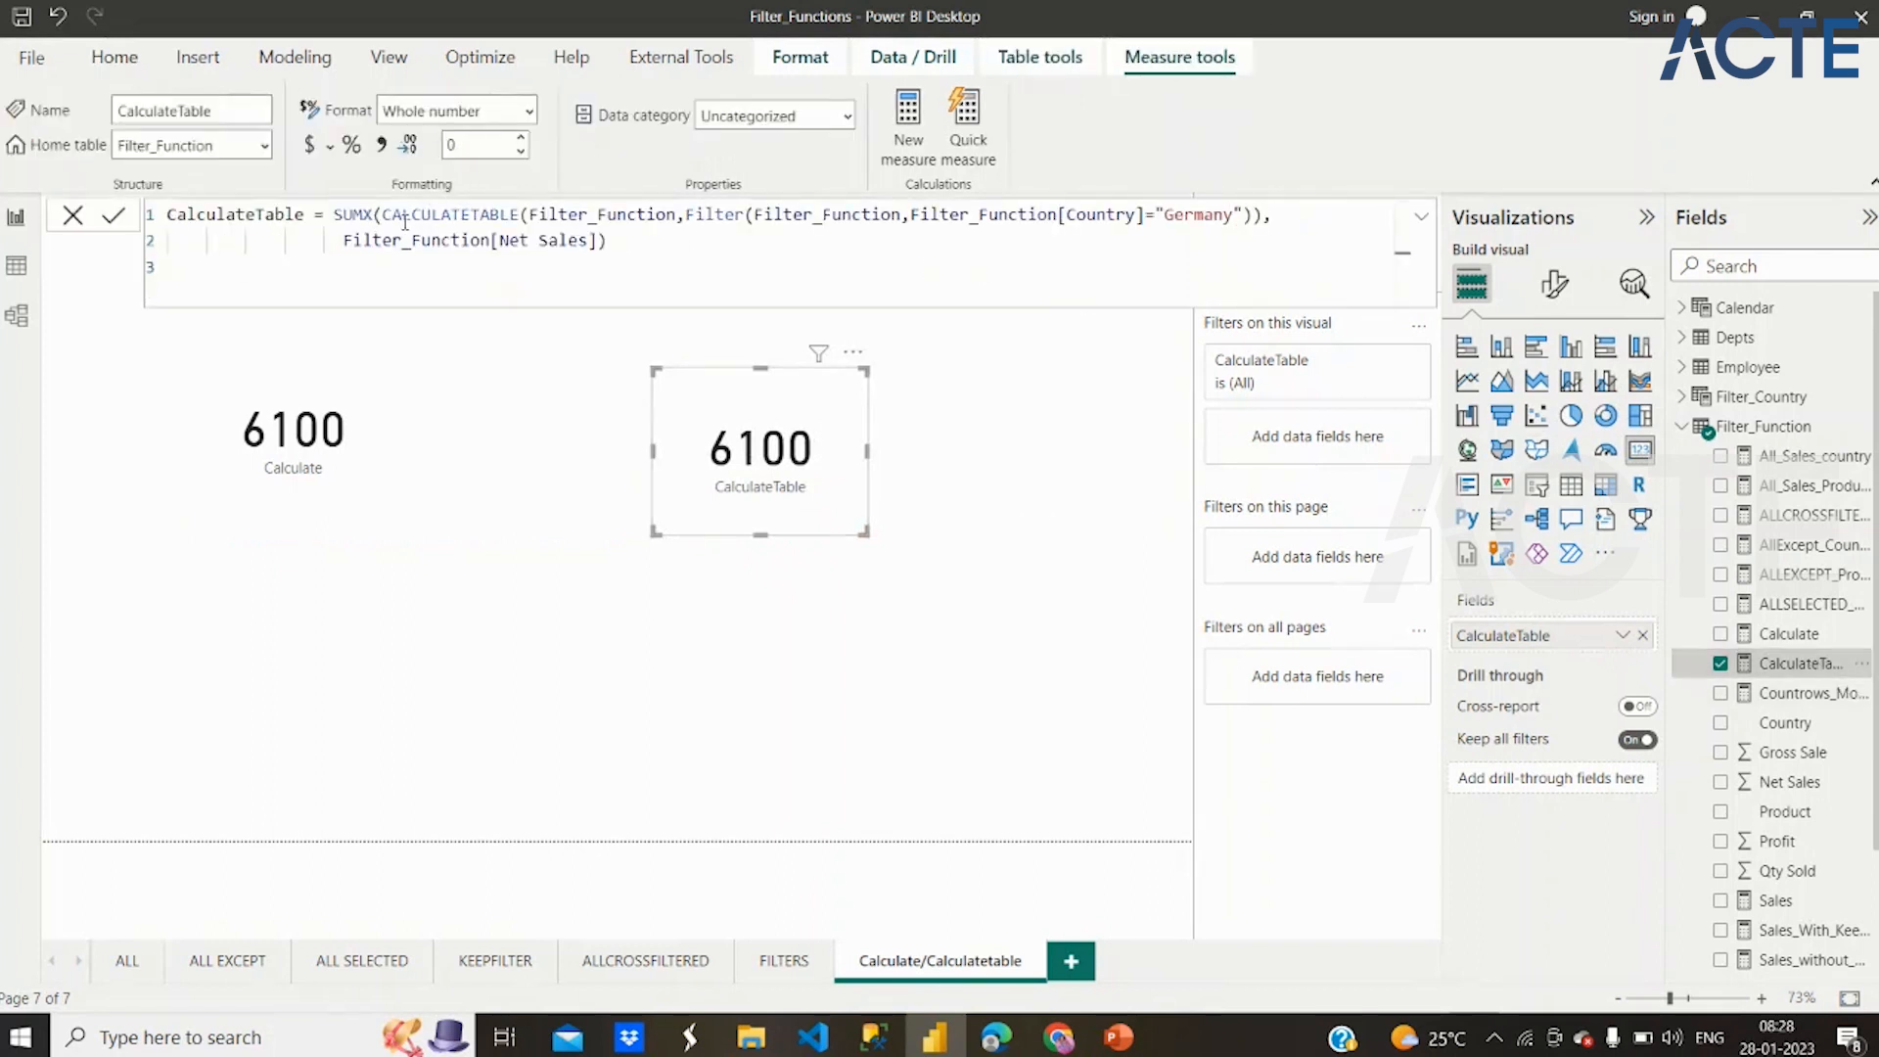
left_click_drag(385, 217, 529, 214)
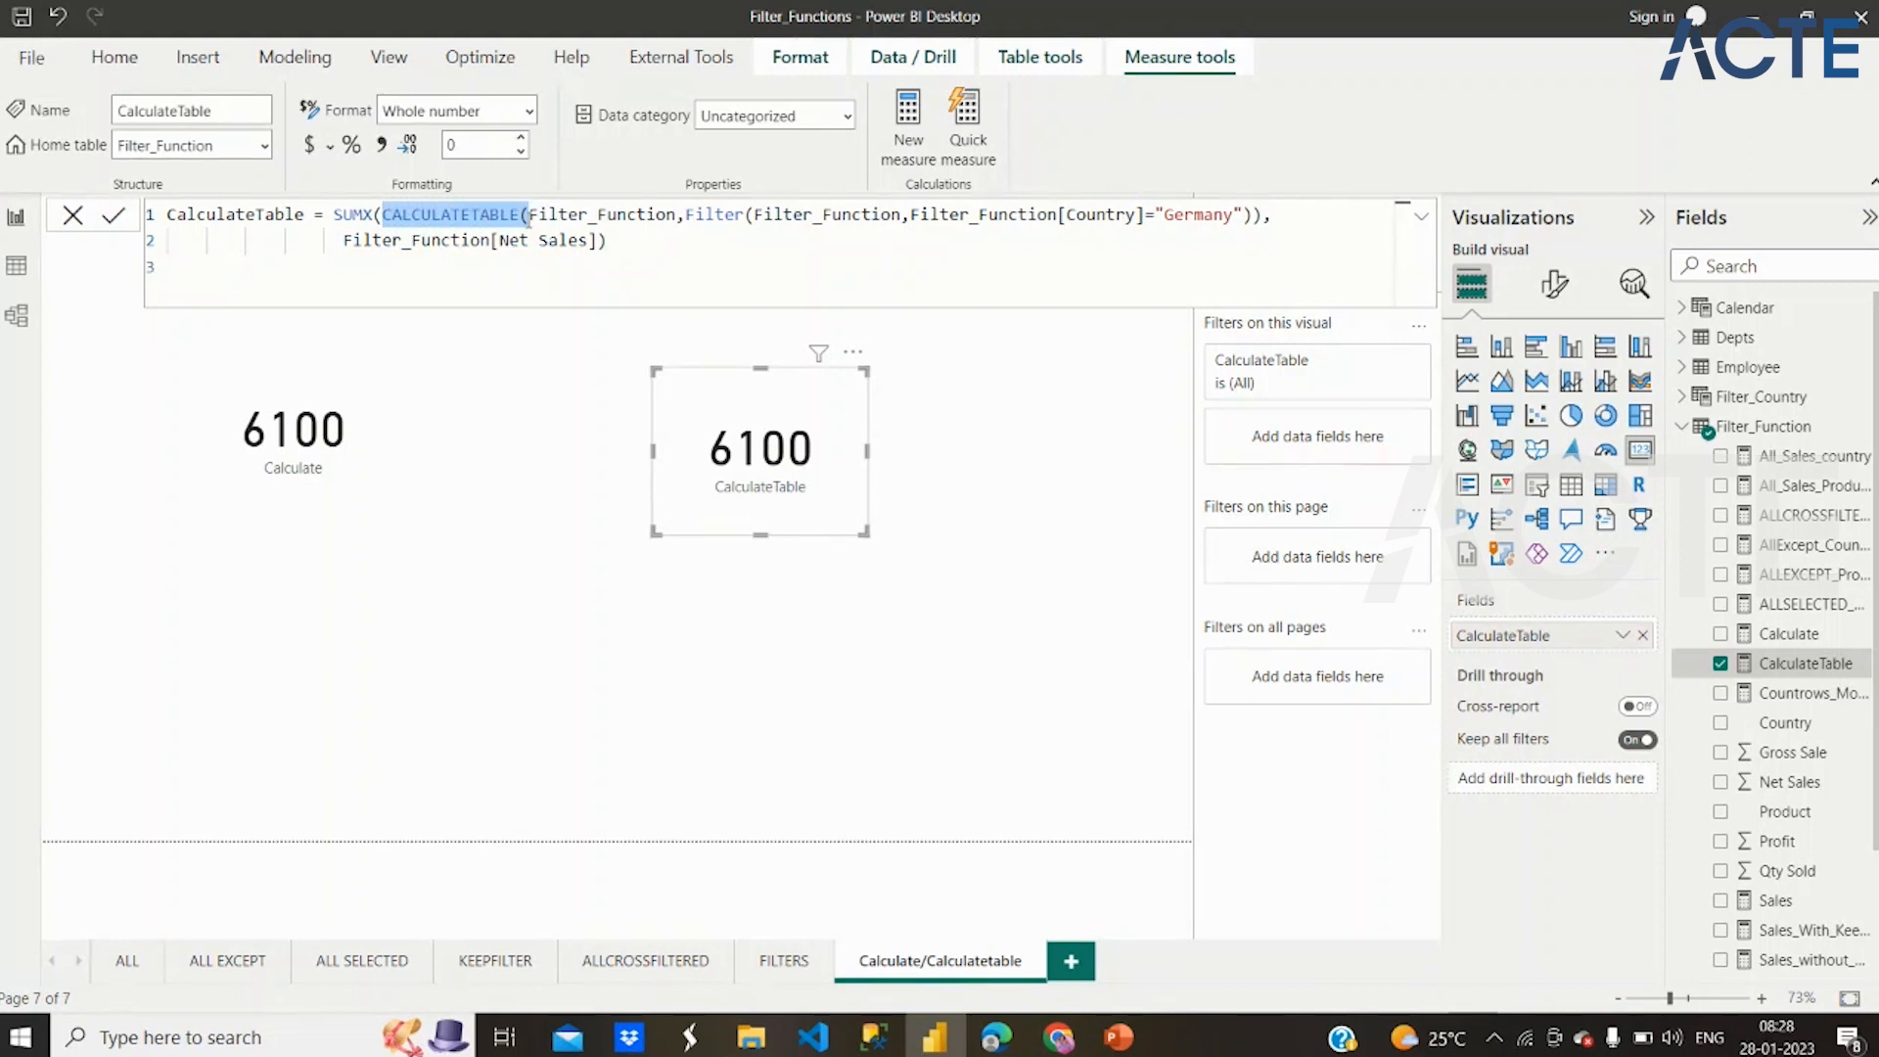
left_click(4, 329)
left_click(26, 263)
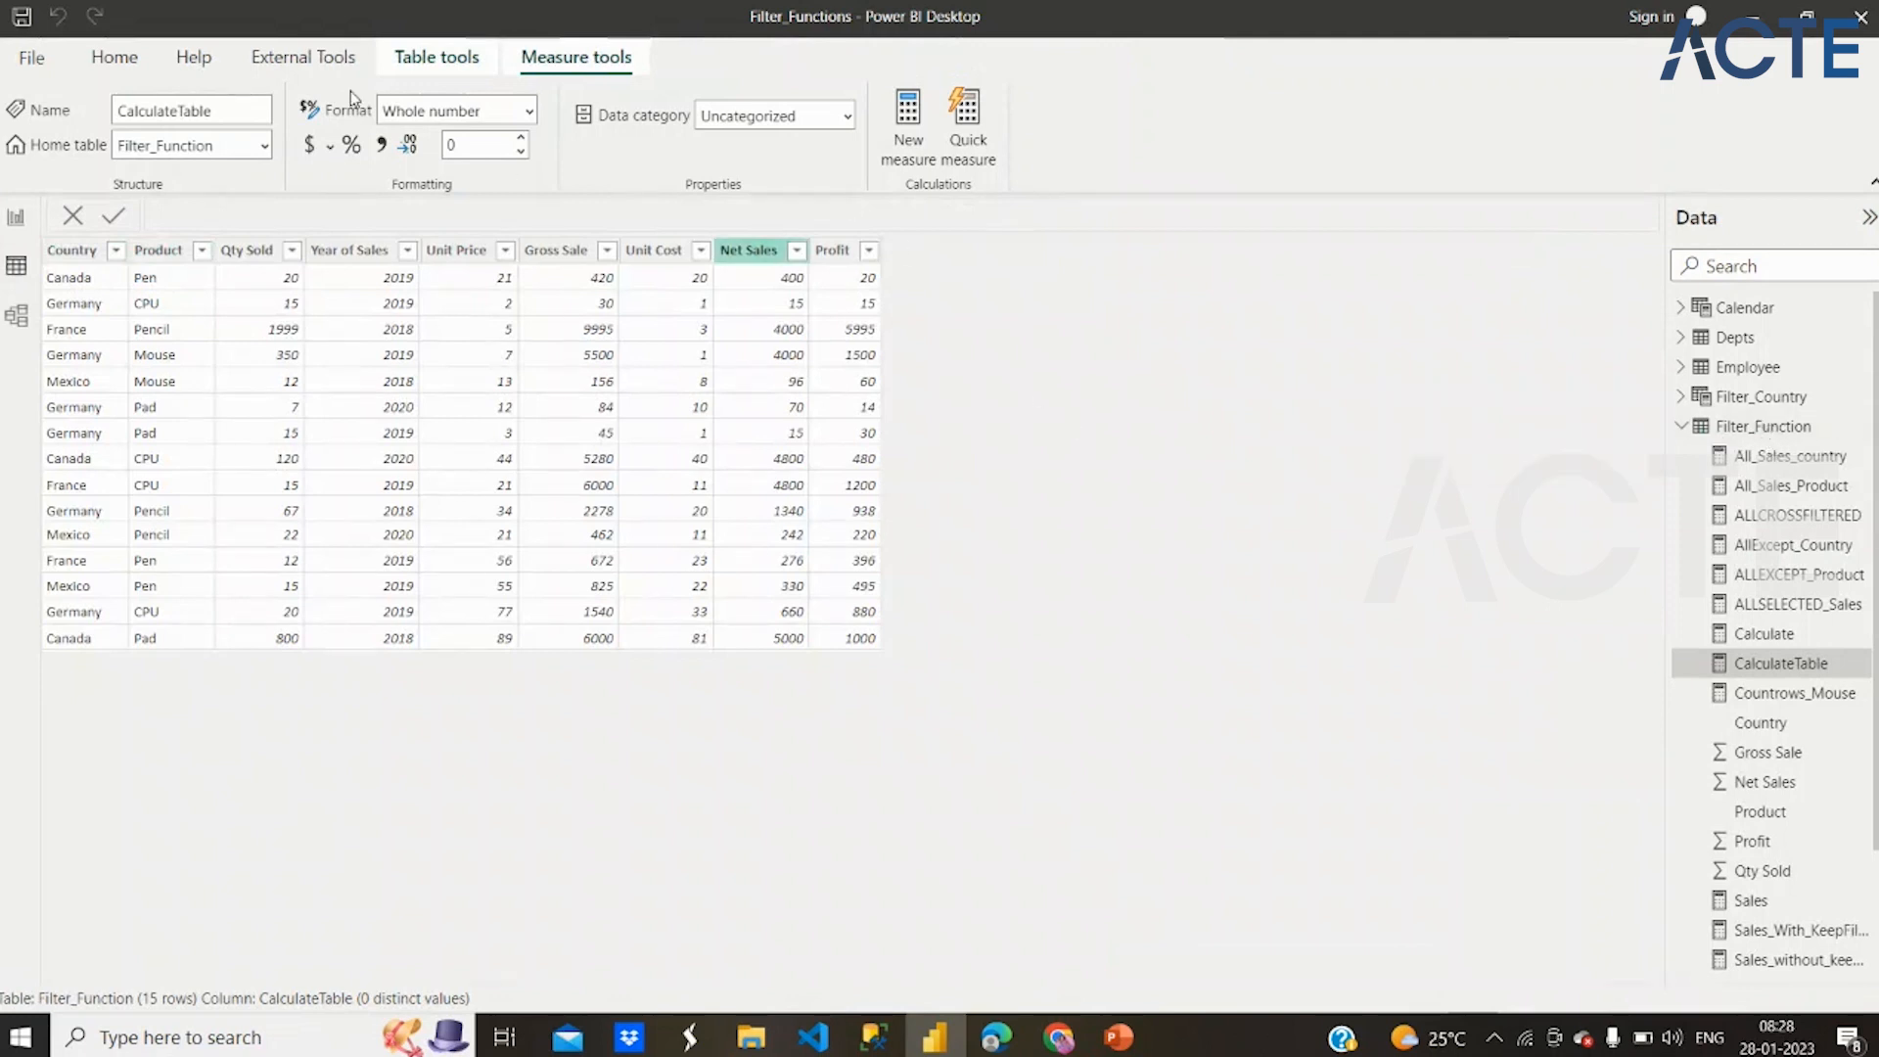
Create a new calculated table named calculatetable and begin its formula with CALCULATETABLE on the Filter_Function table
left_click(429, 58)
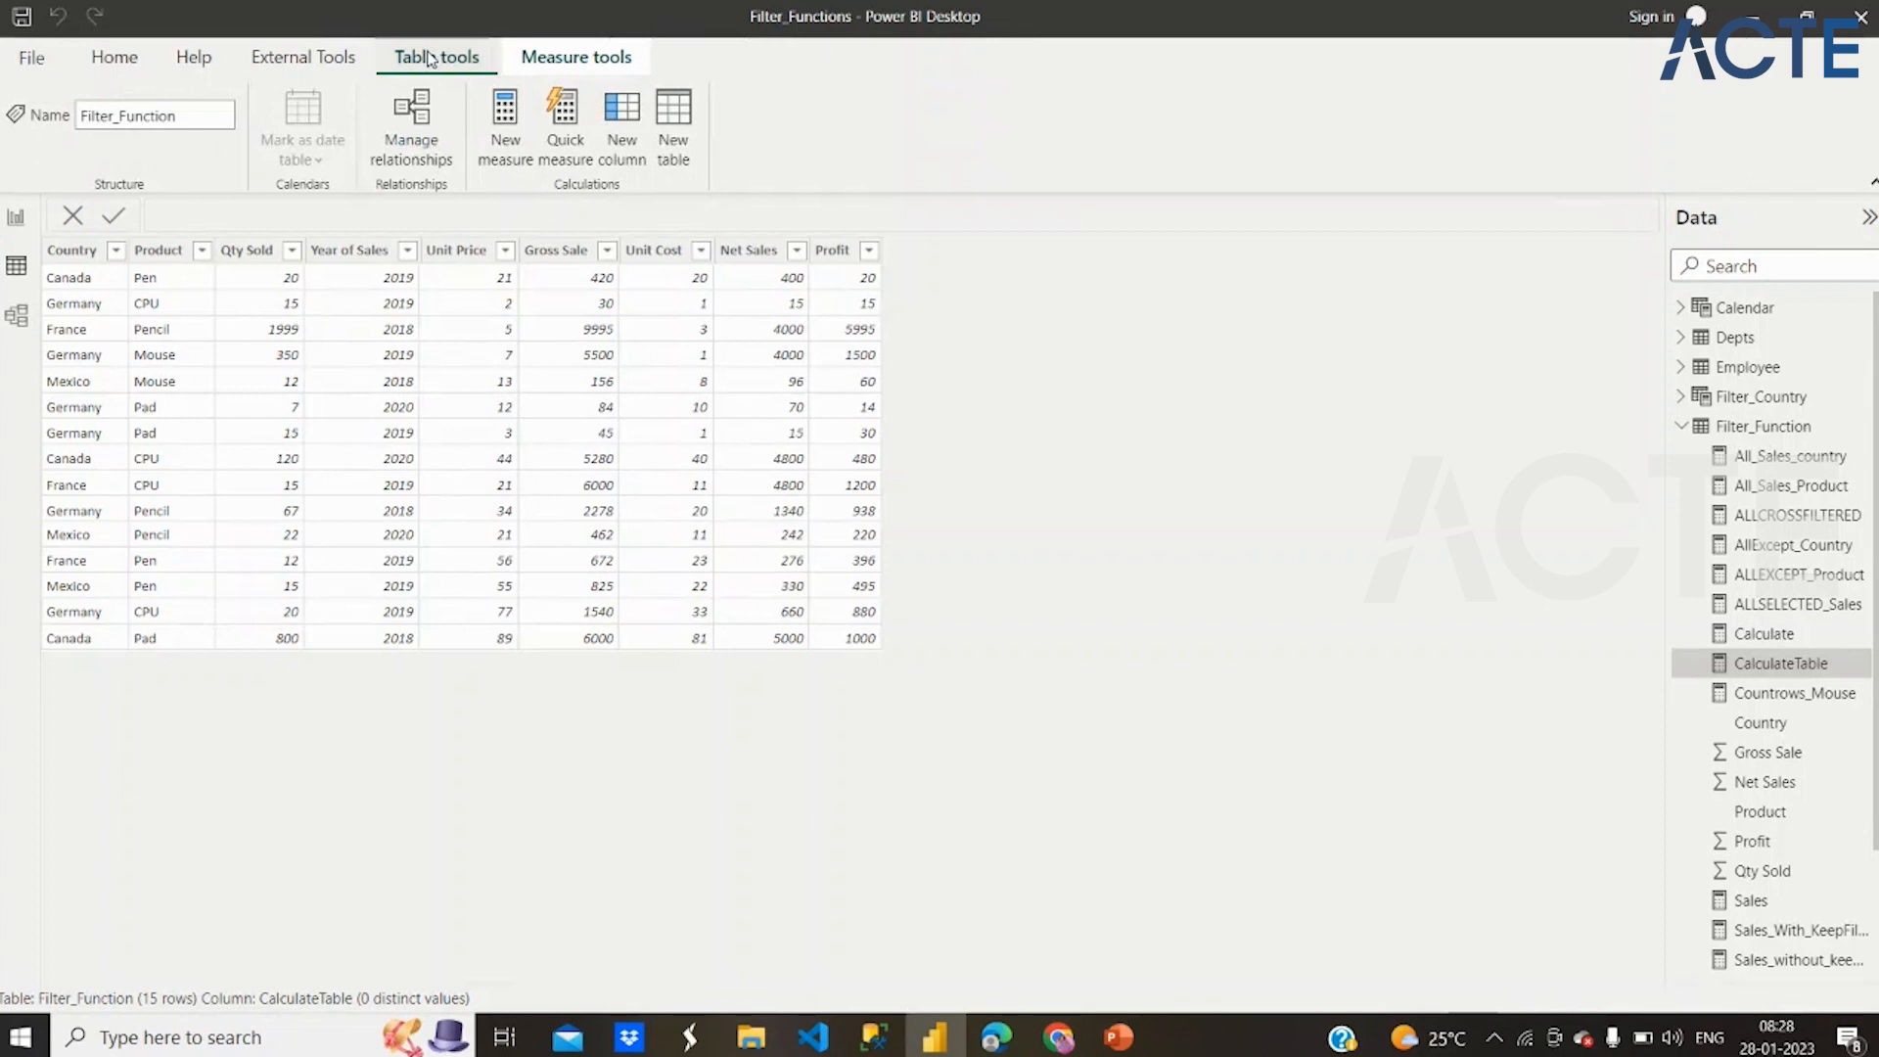
left_click(665, 108)
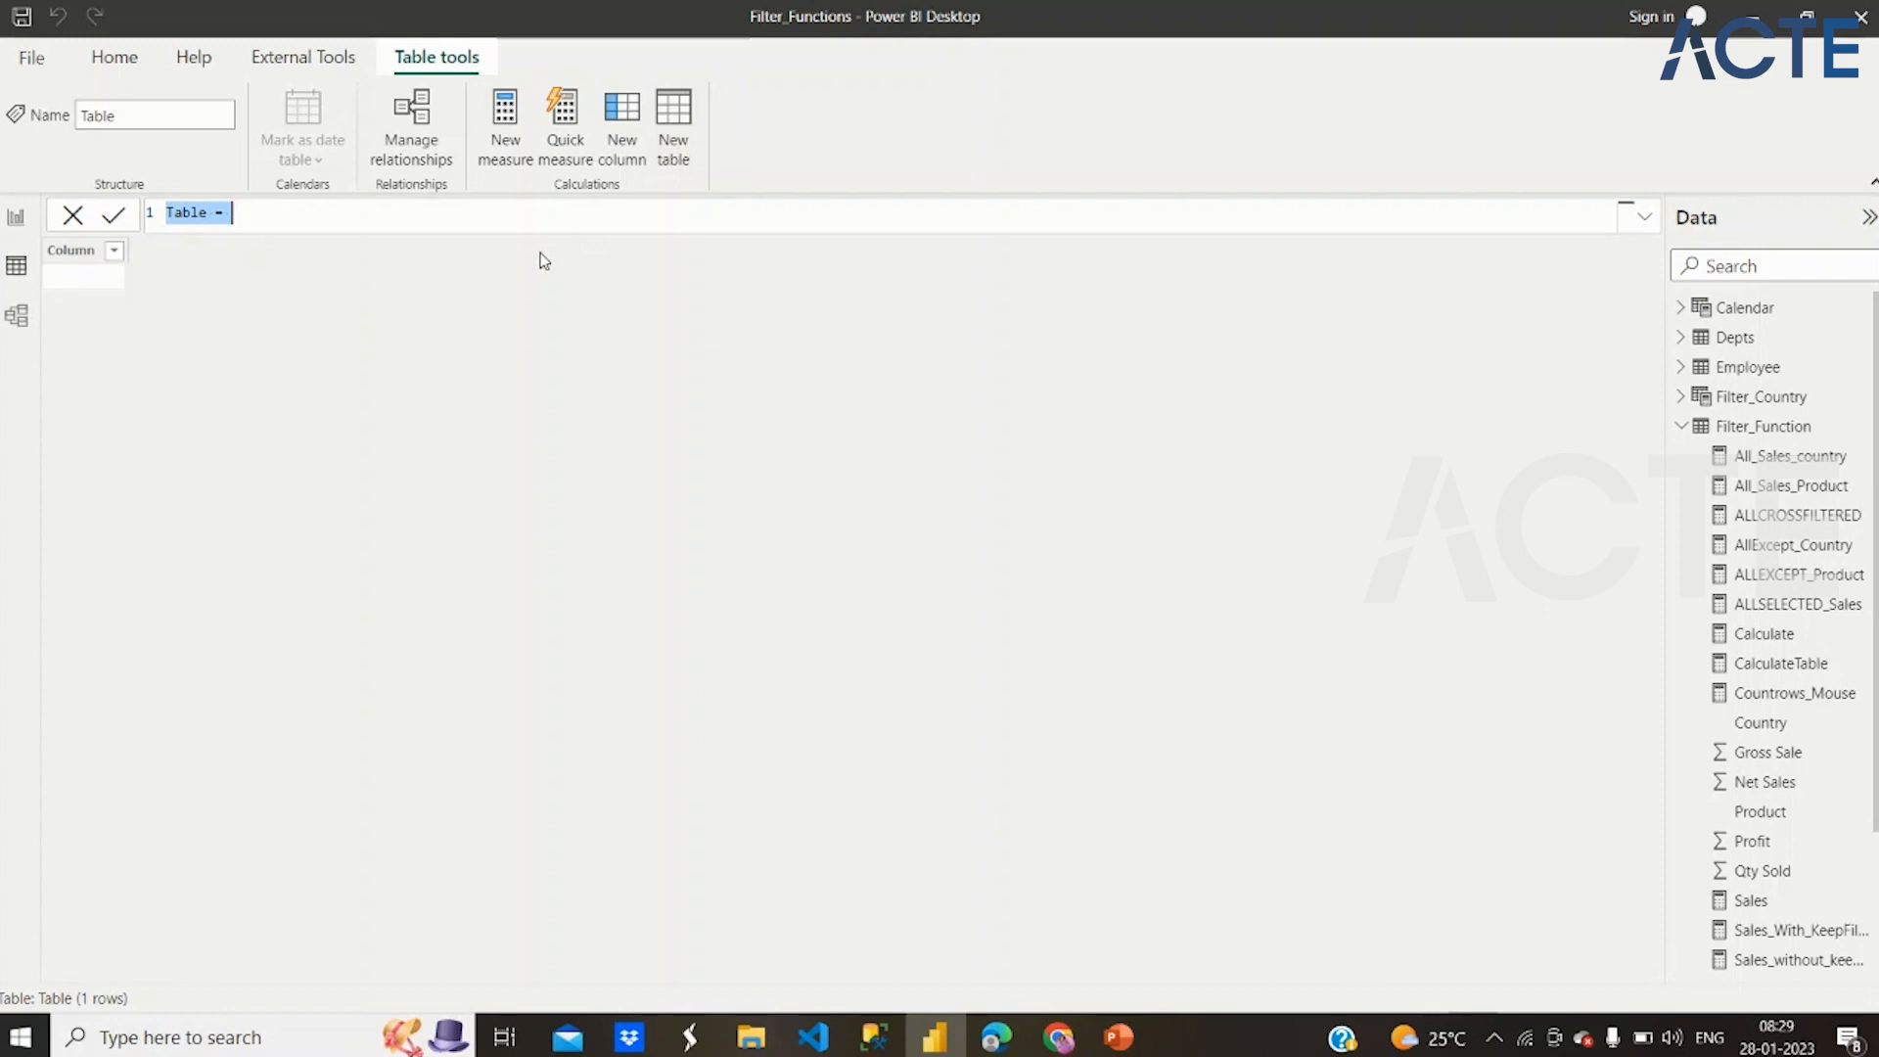
type("calcula")
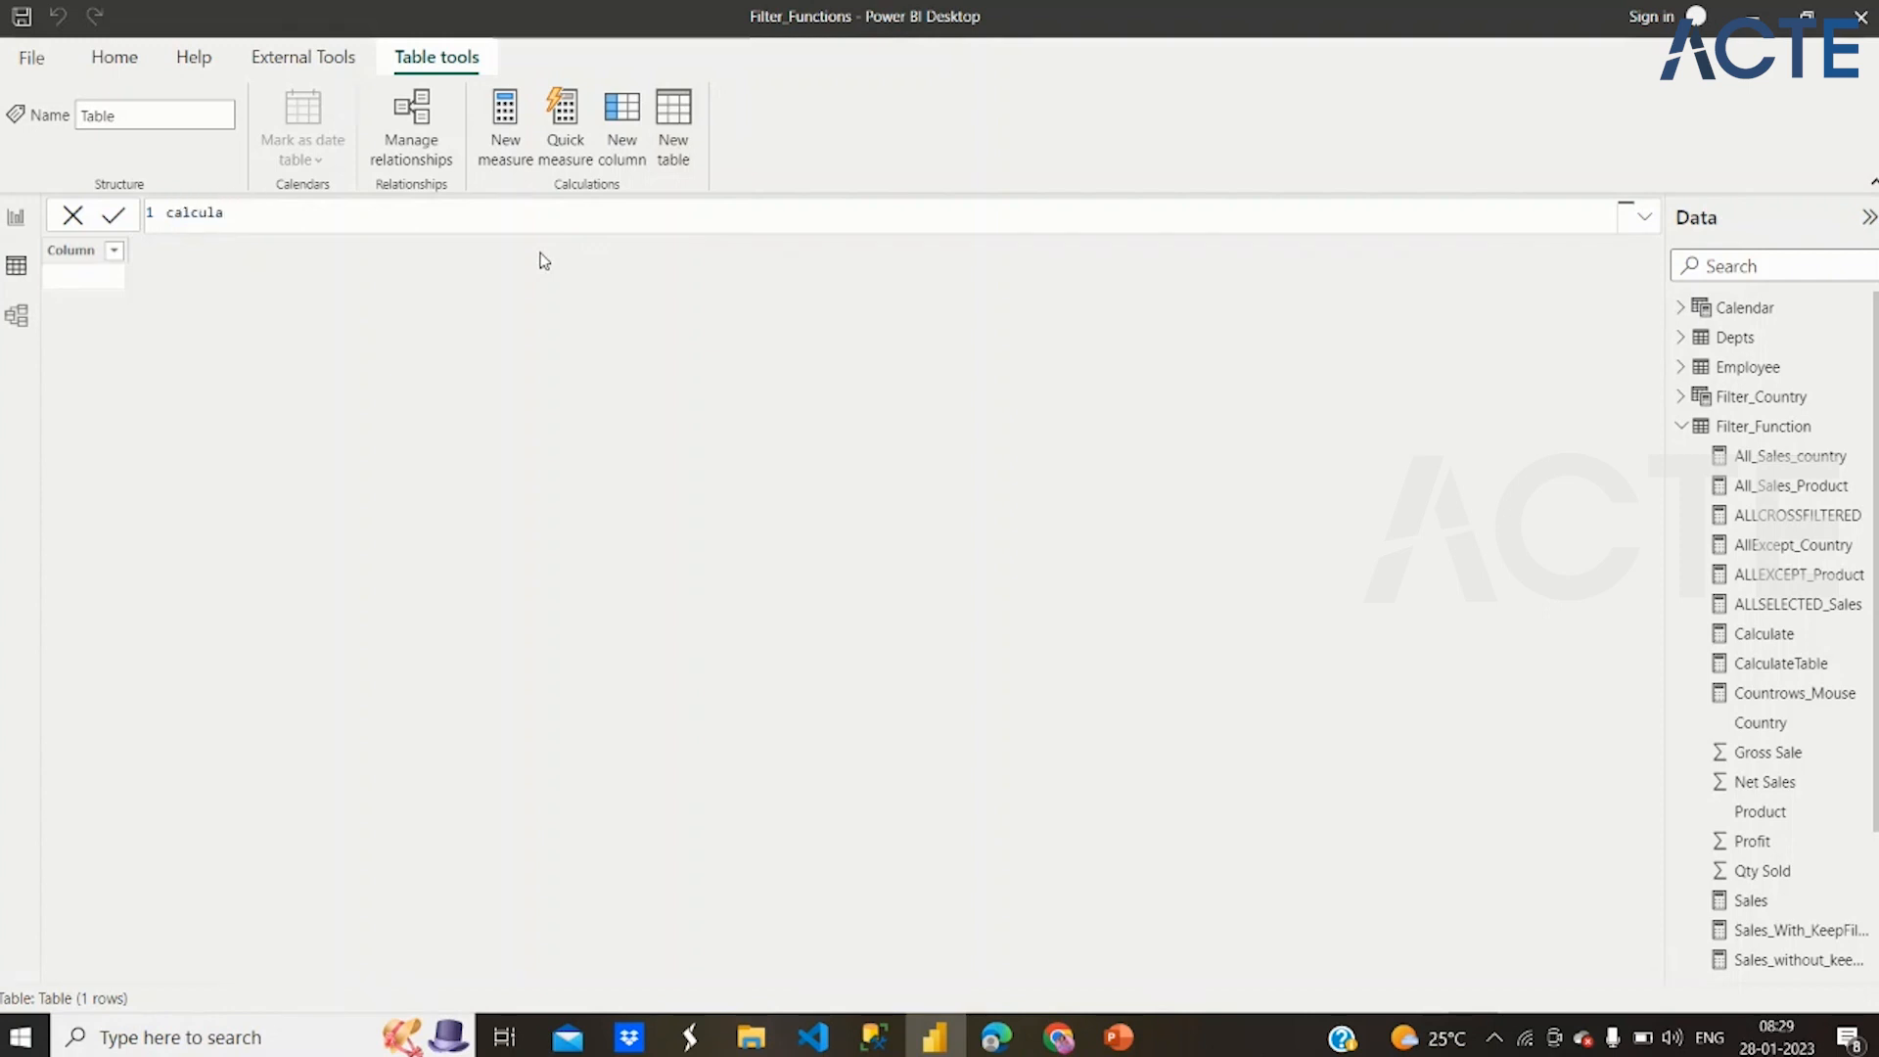
type("tetable=C")
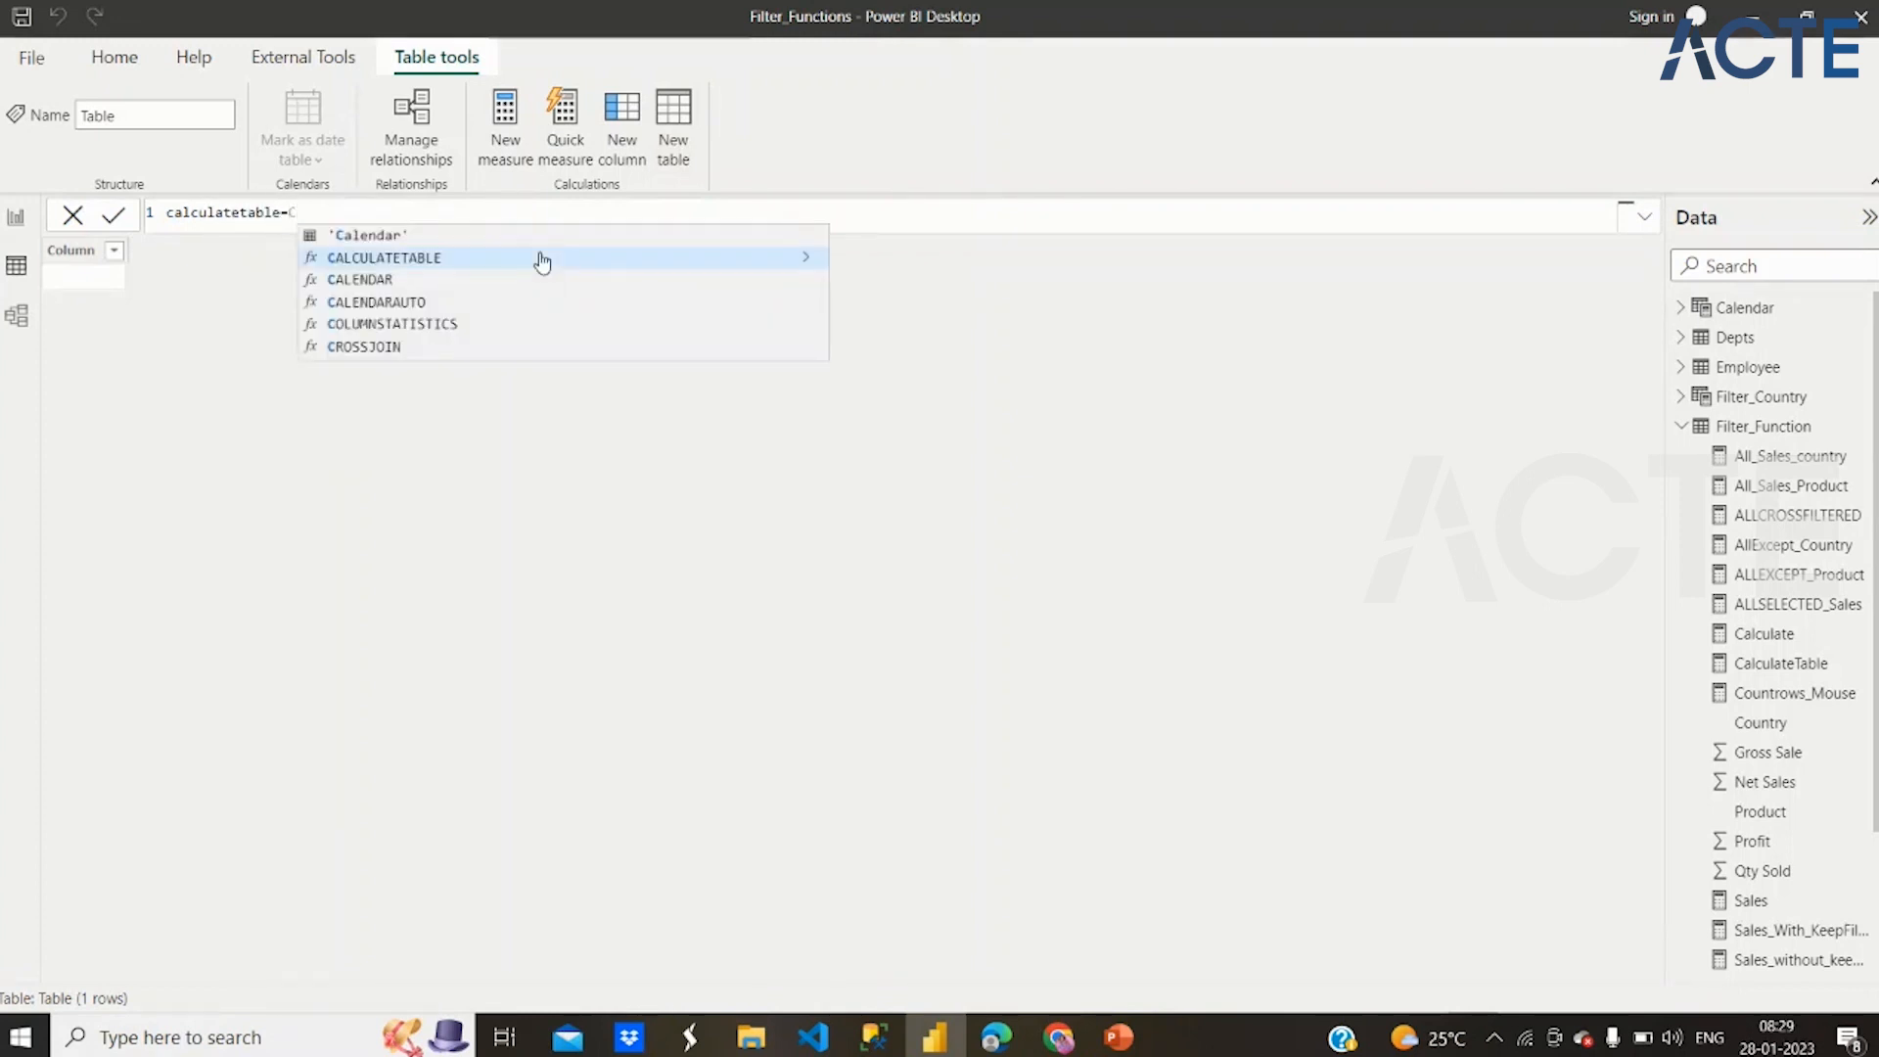
left_click(541, 259)
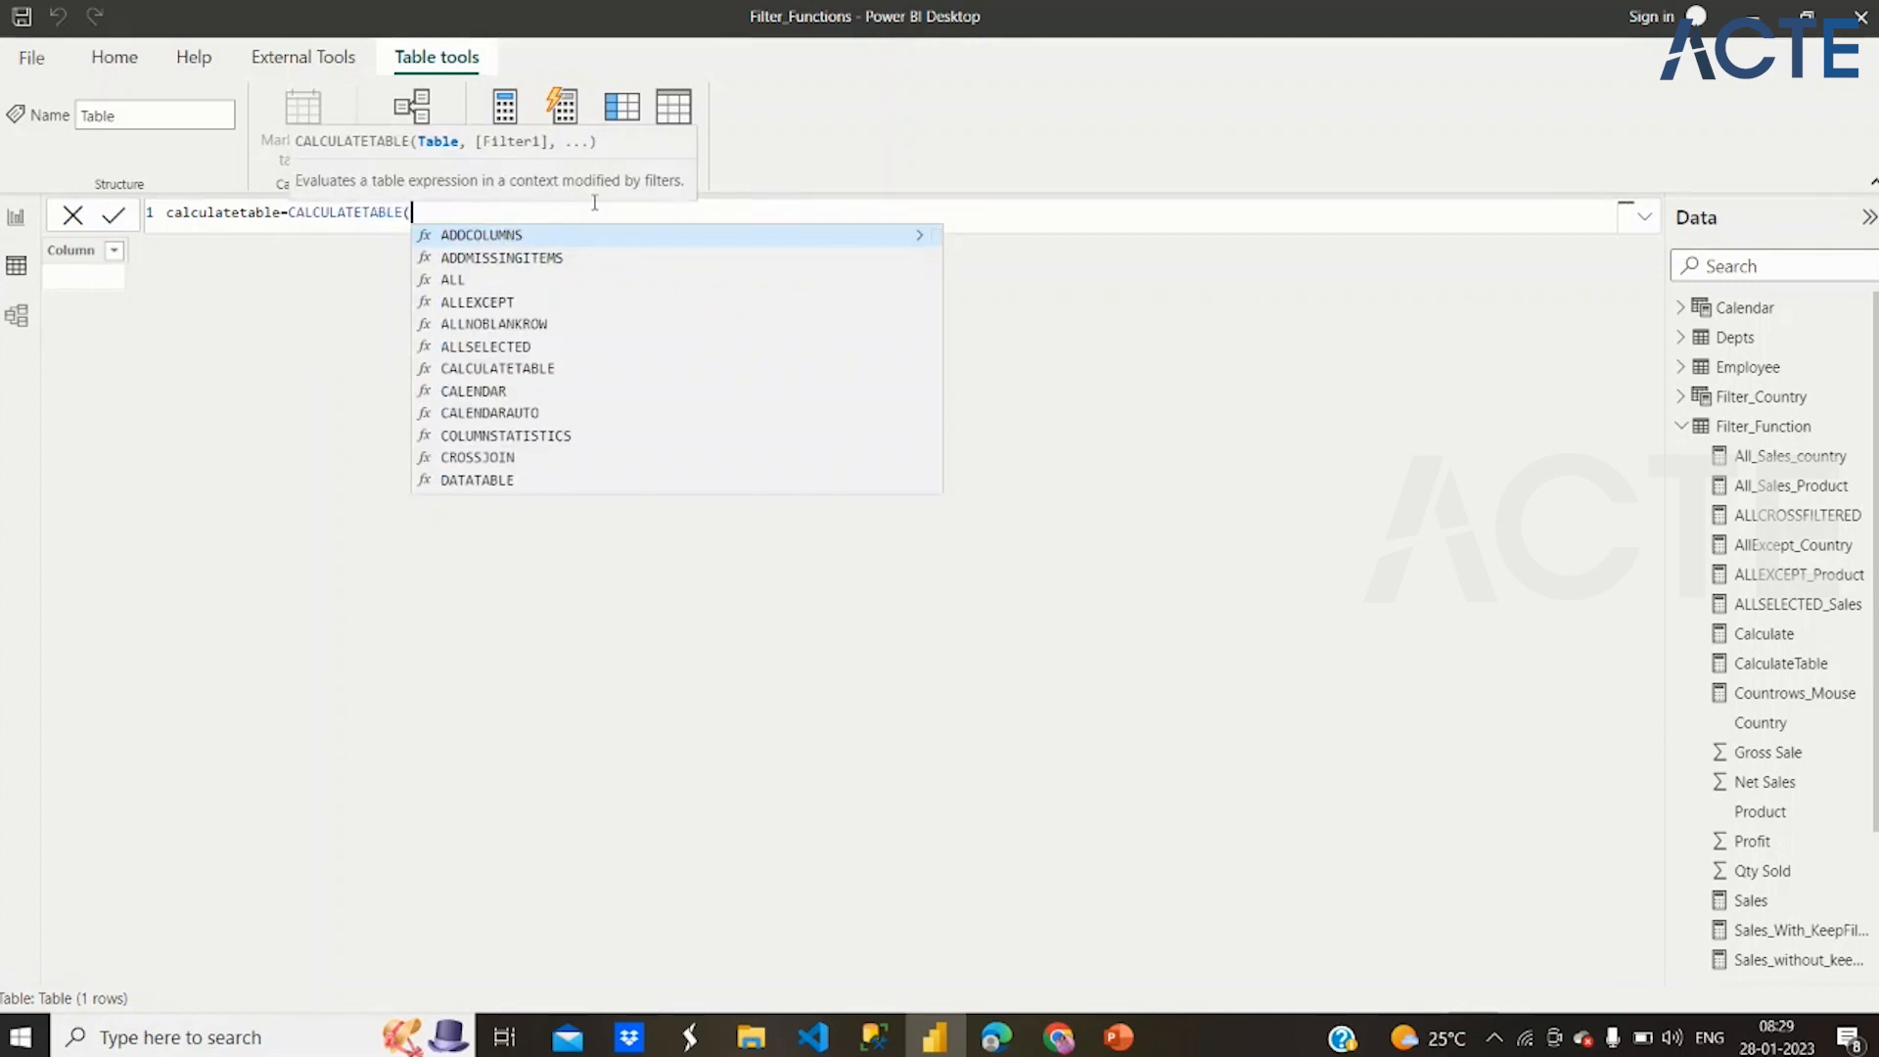
type("fil")
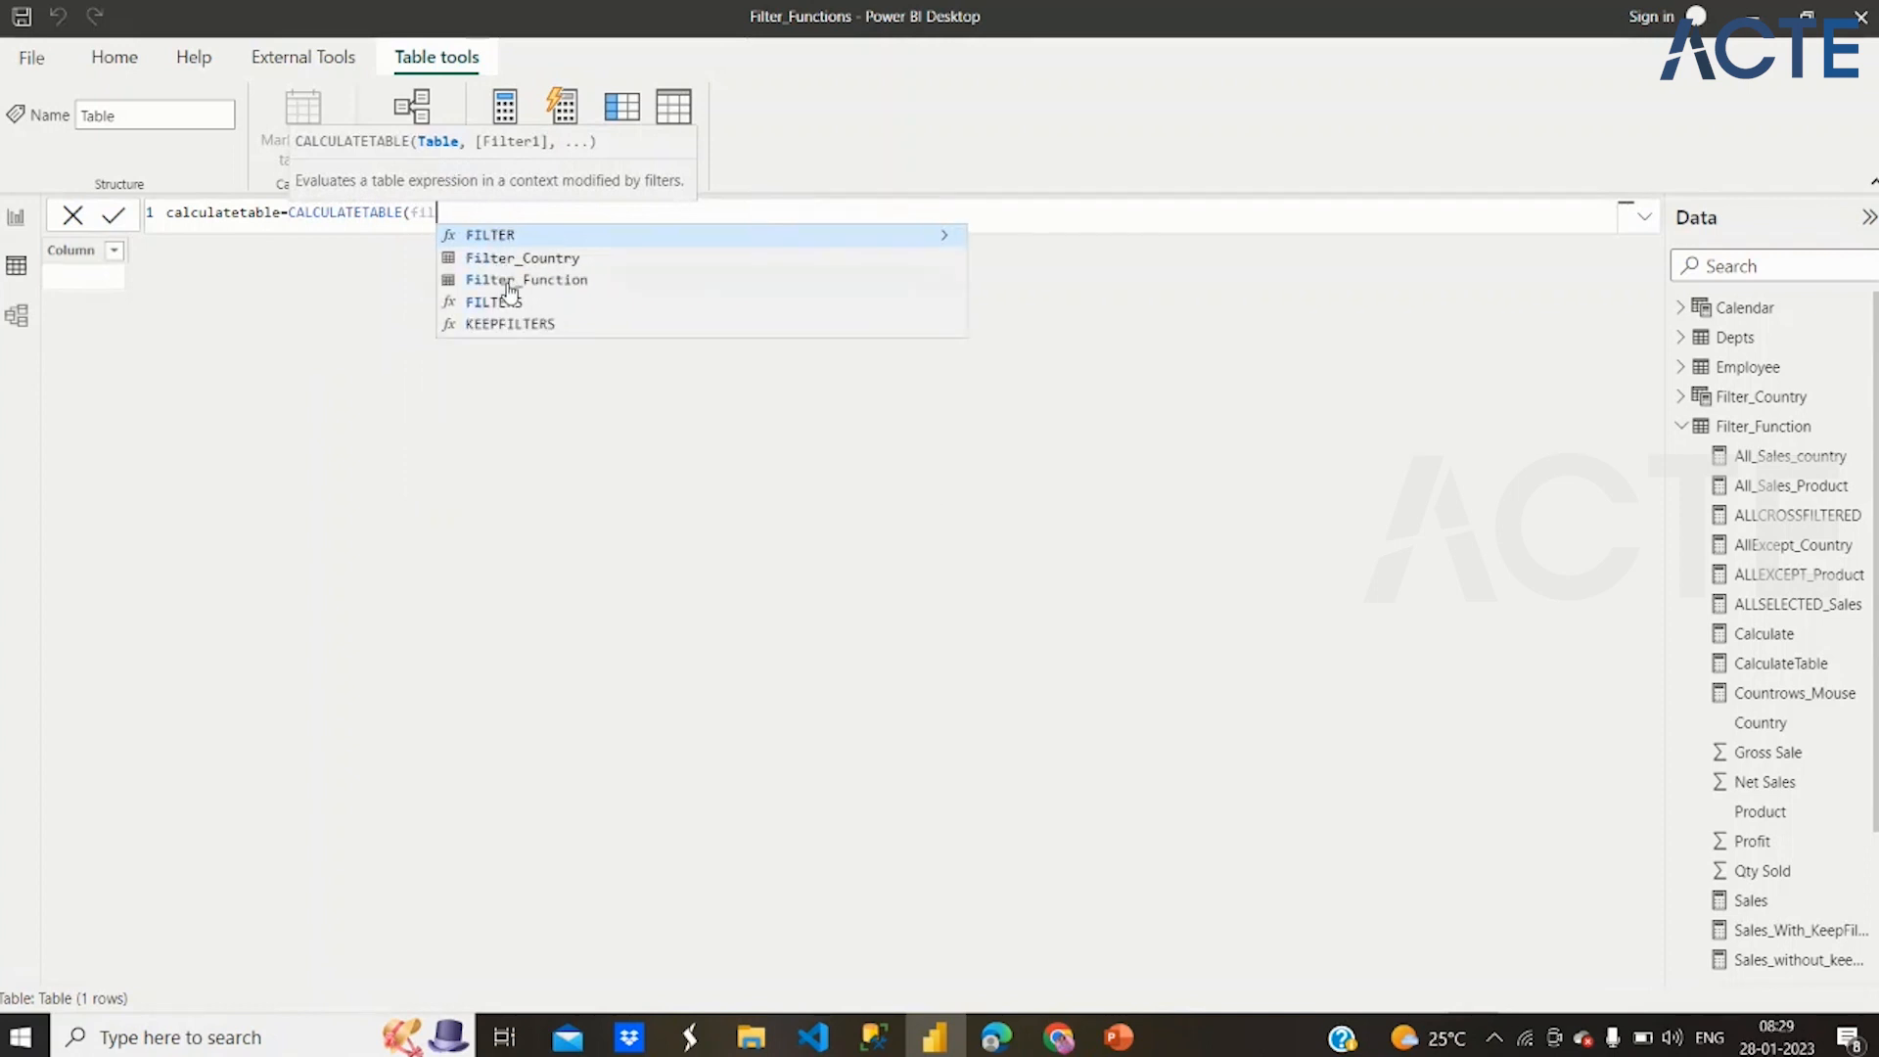
left_click(510, 284)
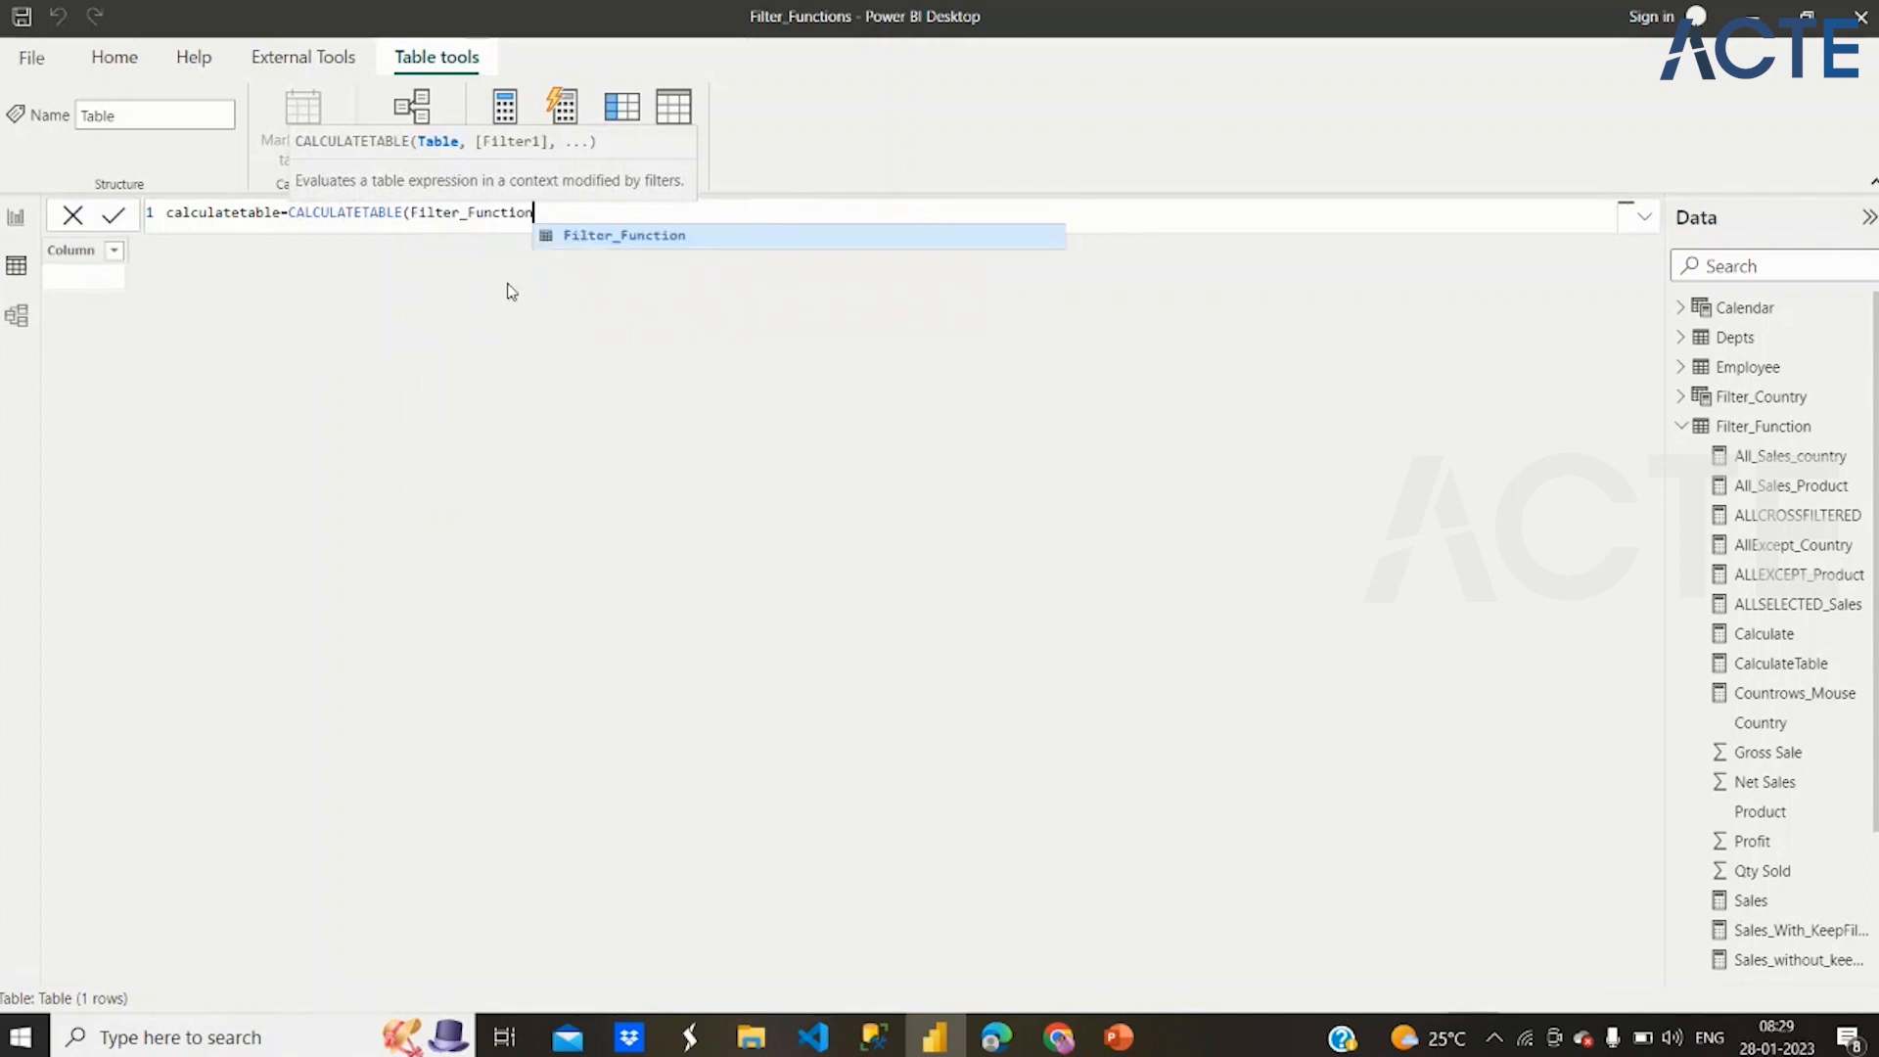
type(",")
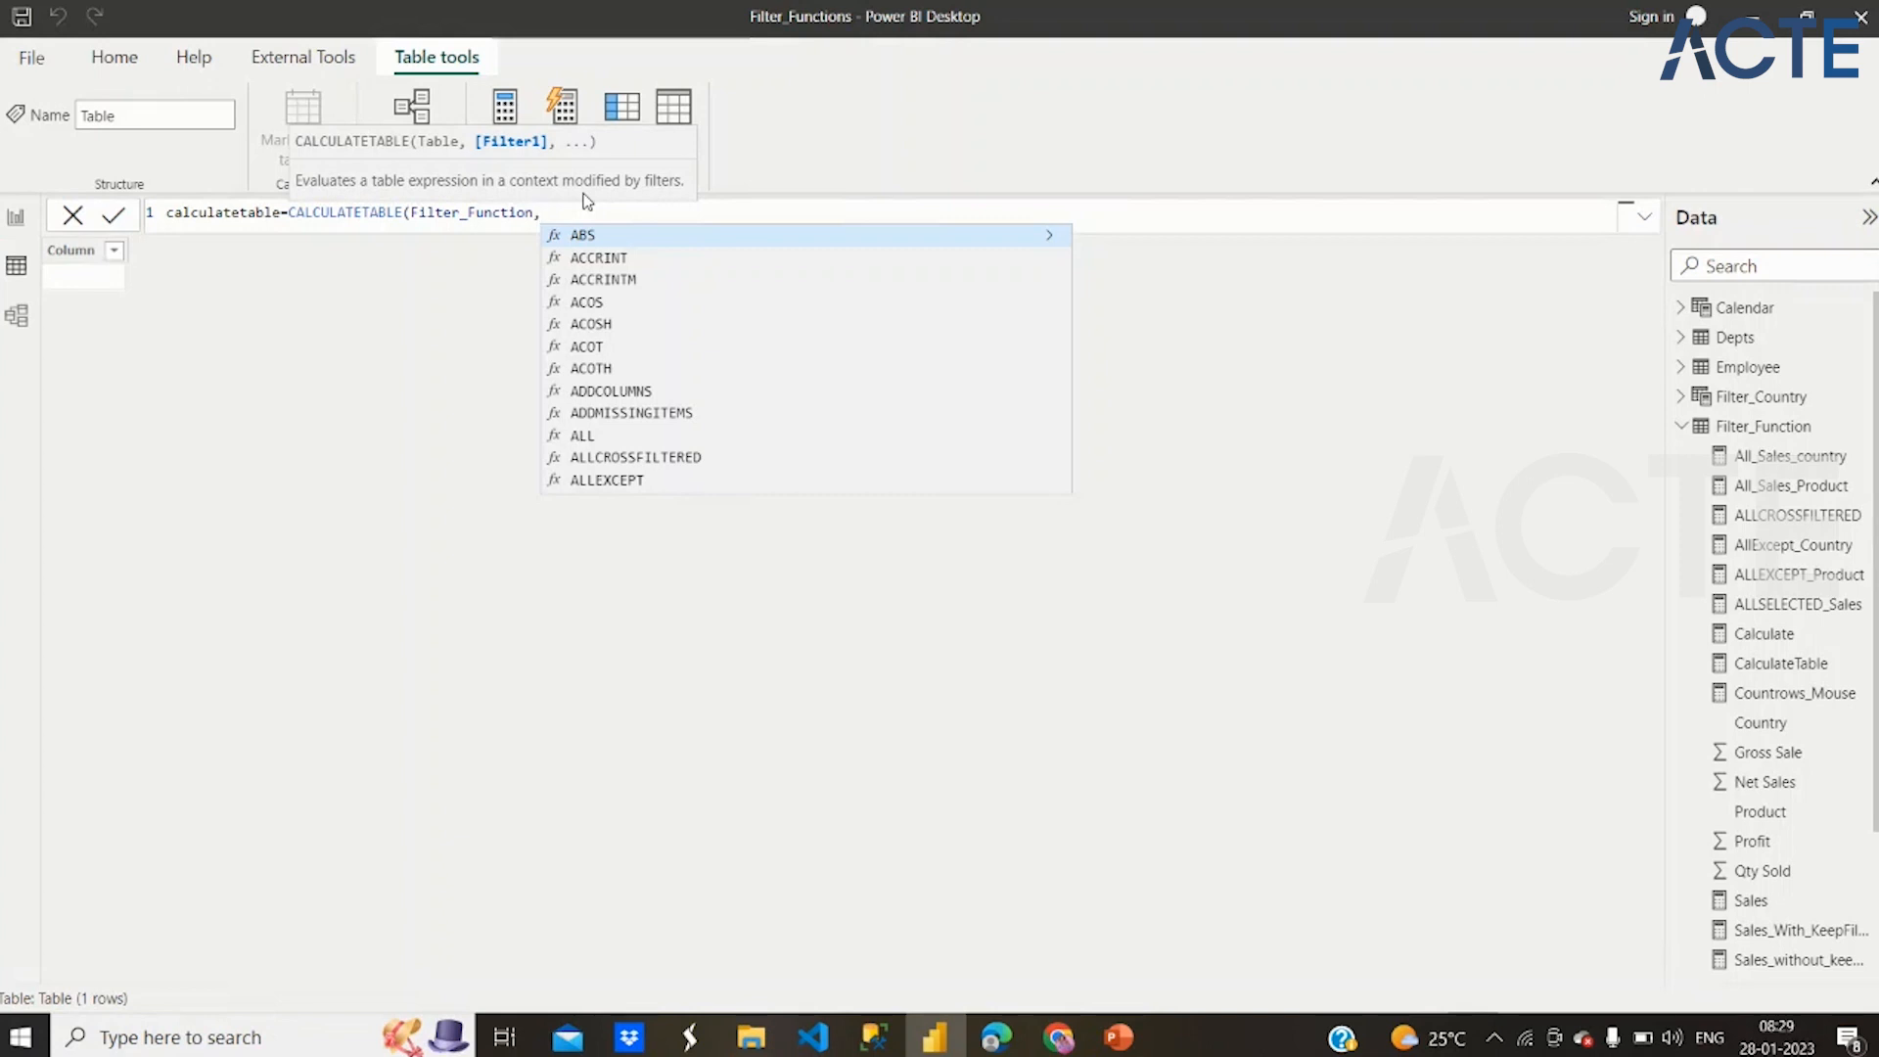
key("BackSpace")
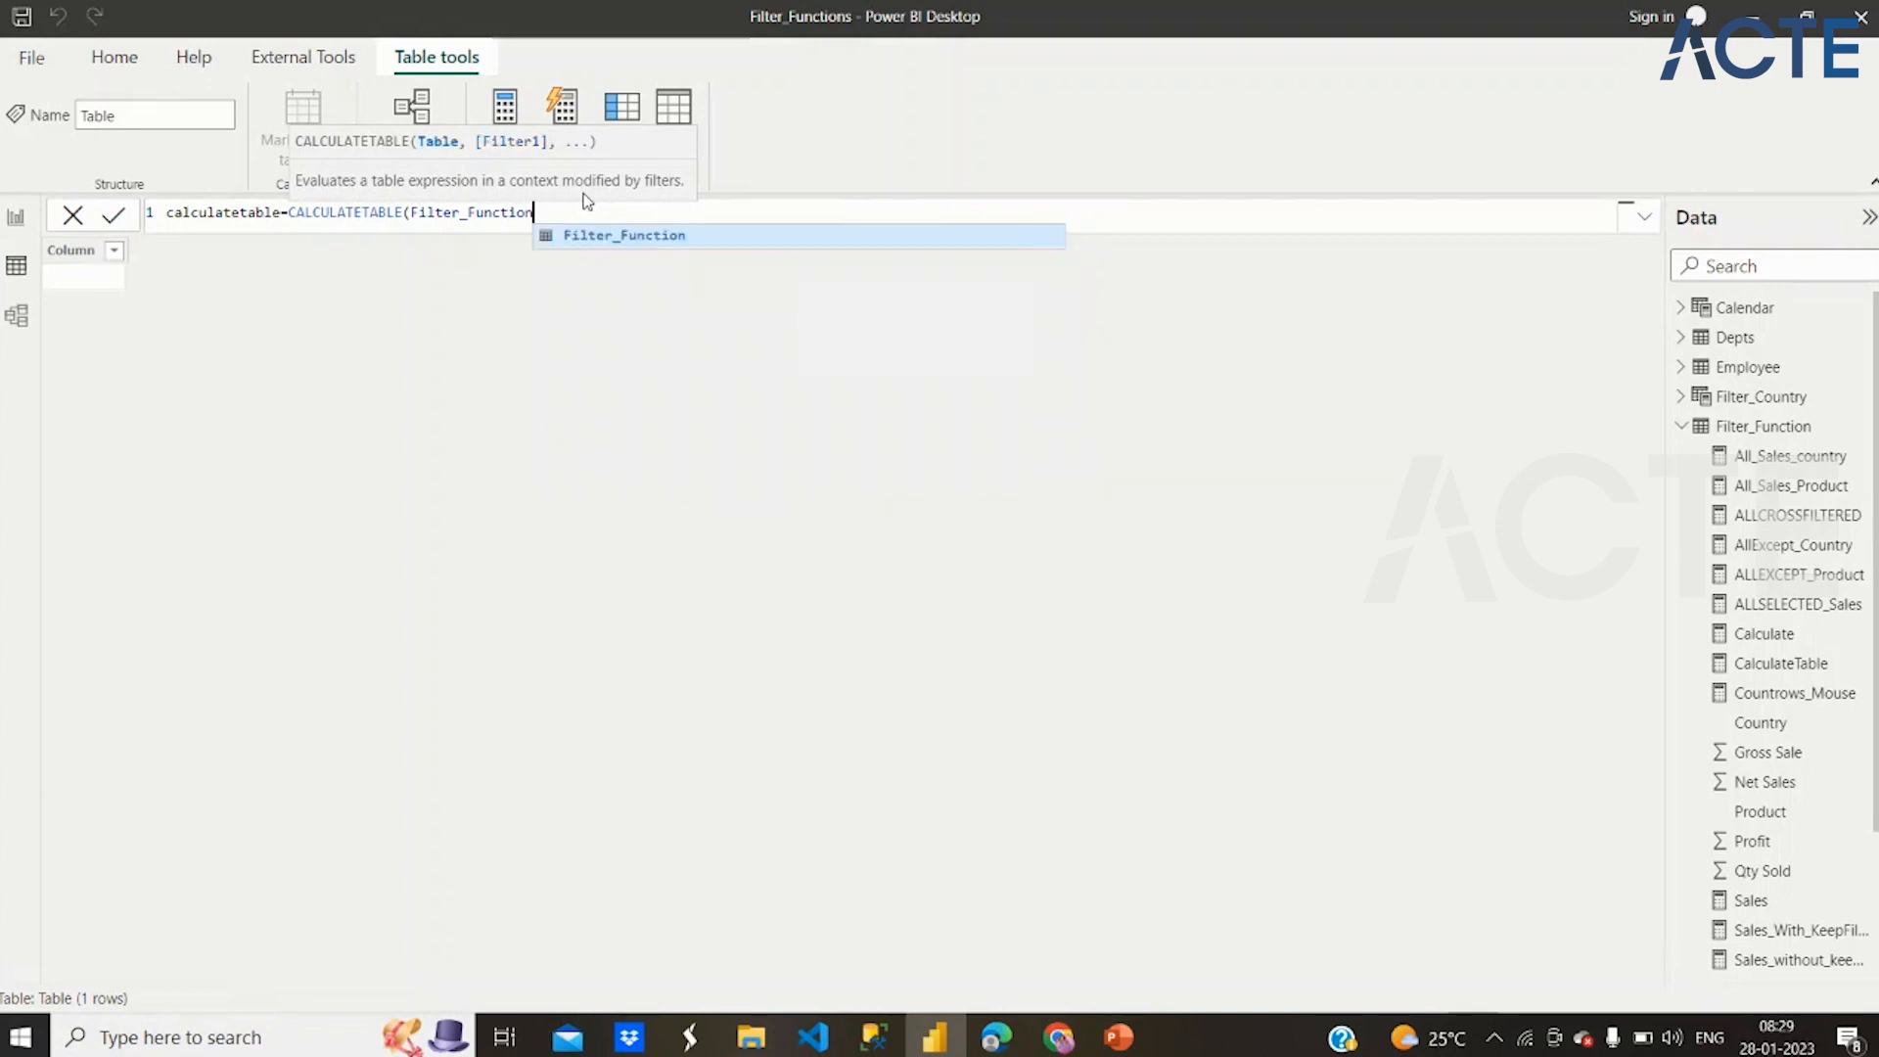
Add the filter Filter_Country[Country]="Germany" to the CALCULATETABLE formula, close the function and commit the table
type(",coun")
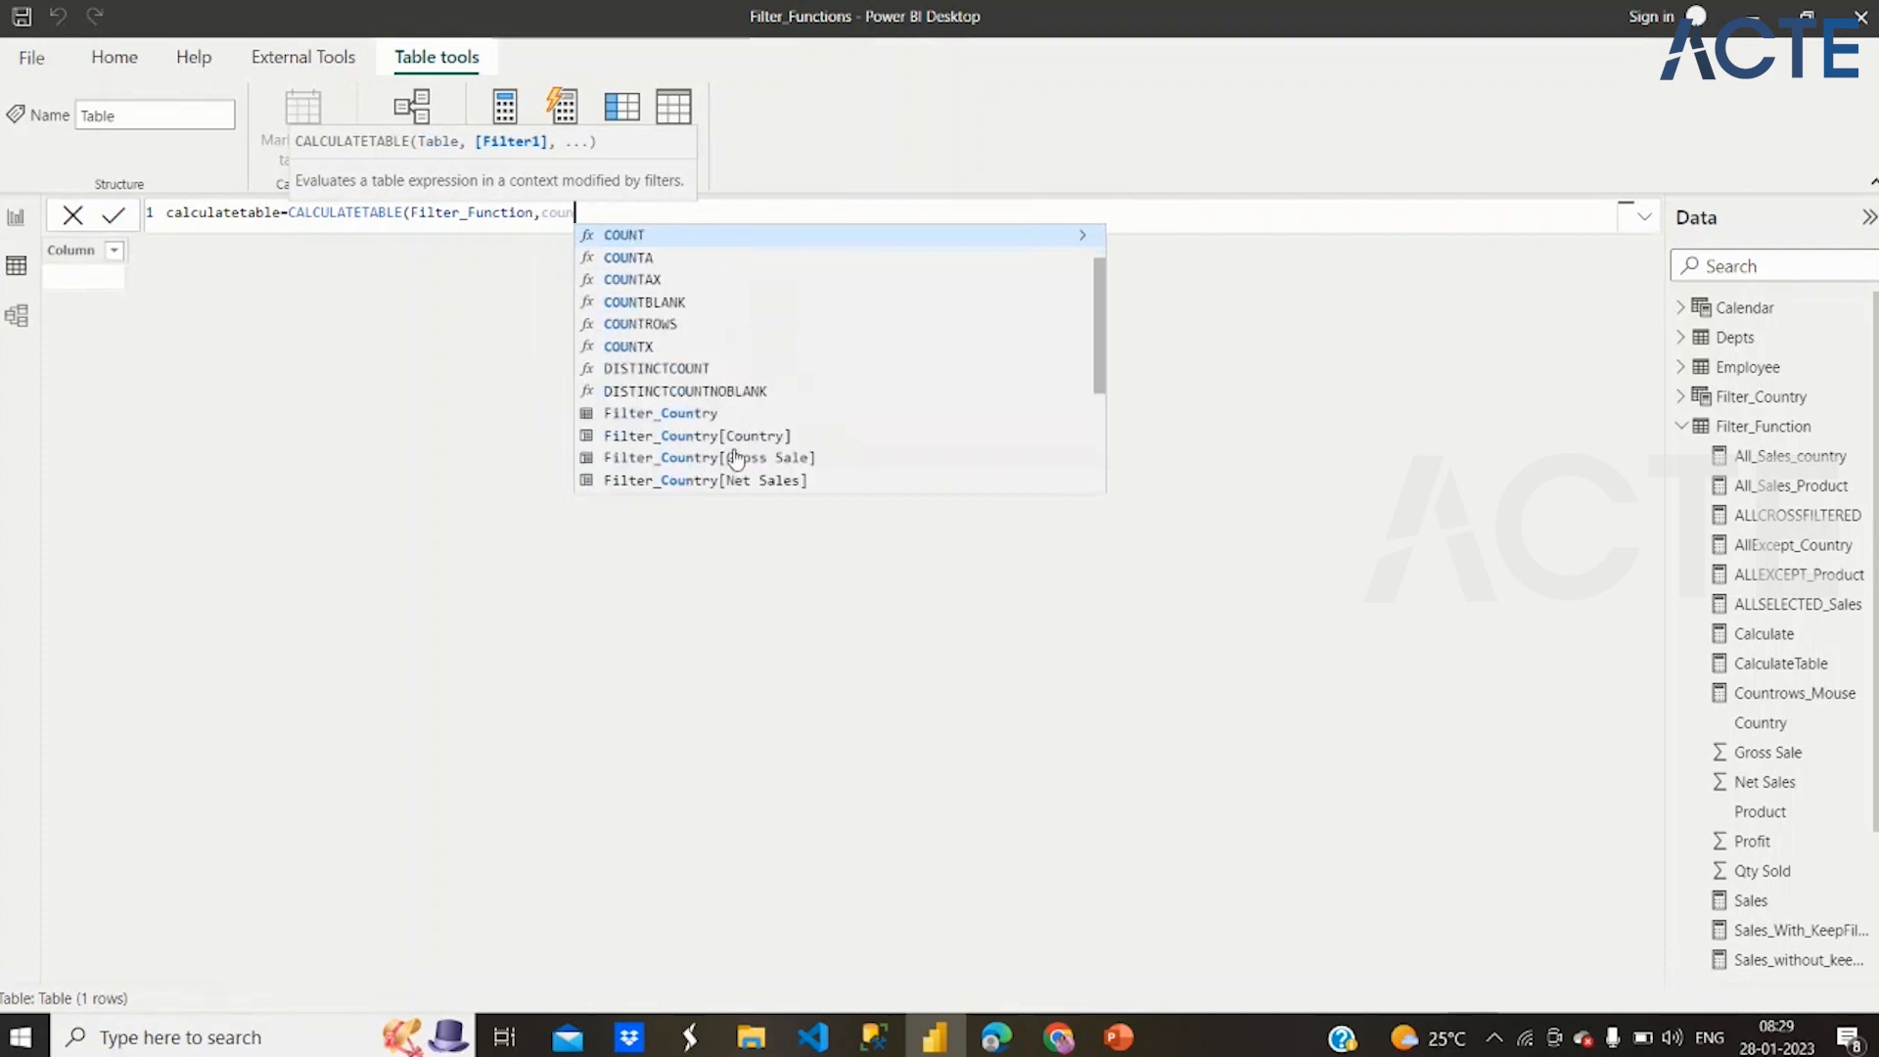
scroll(724, 440, "down", 3)
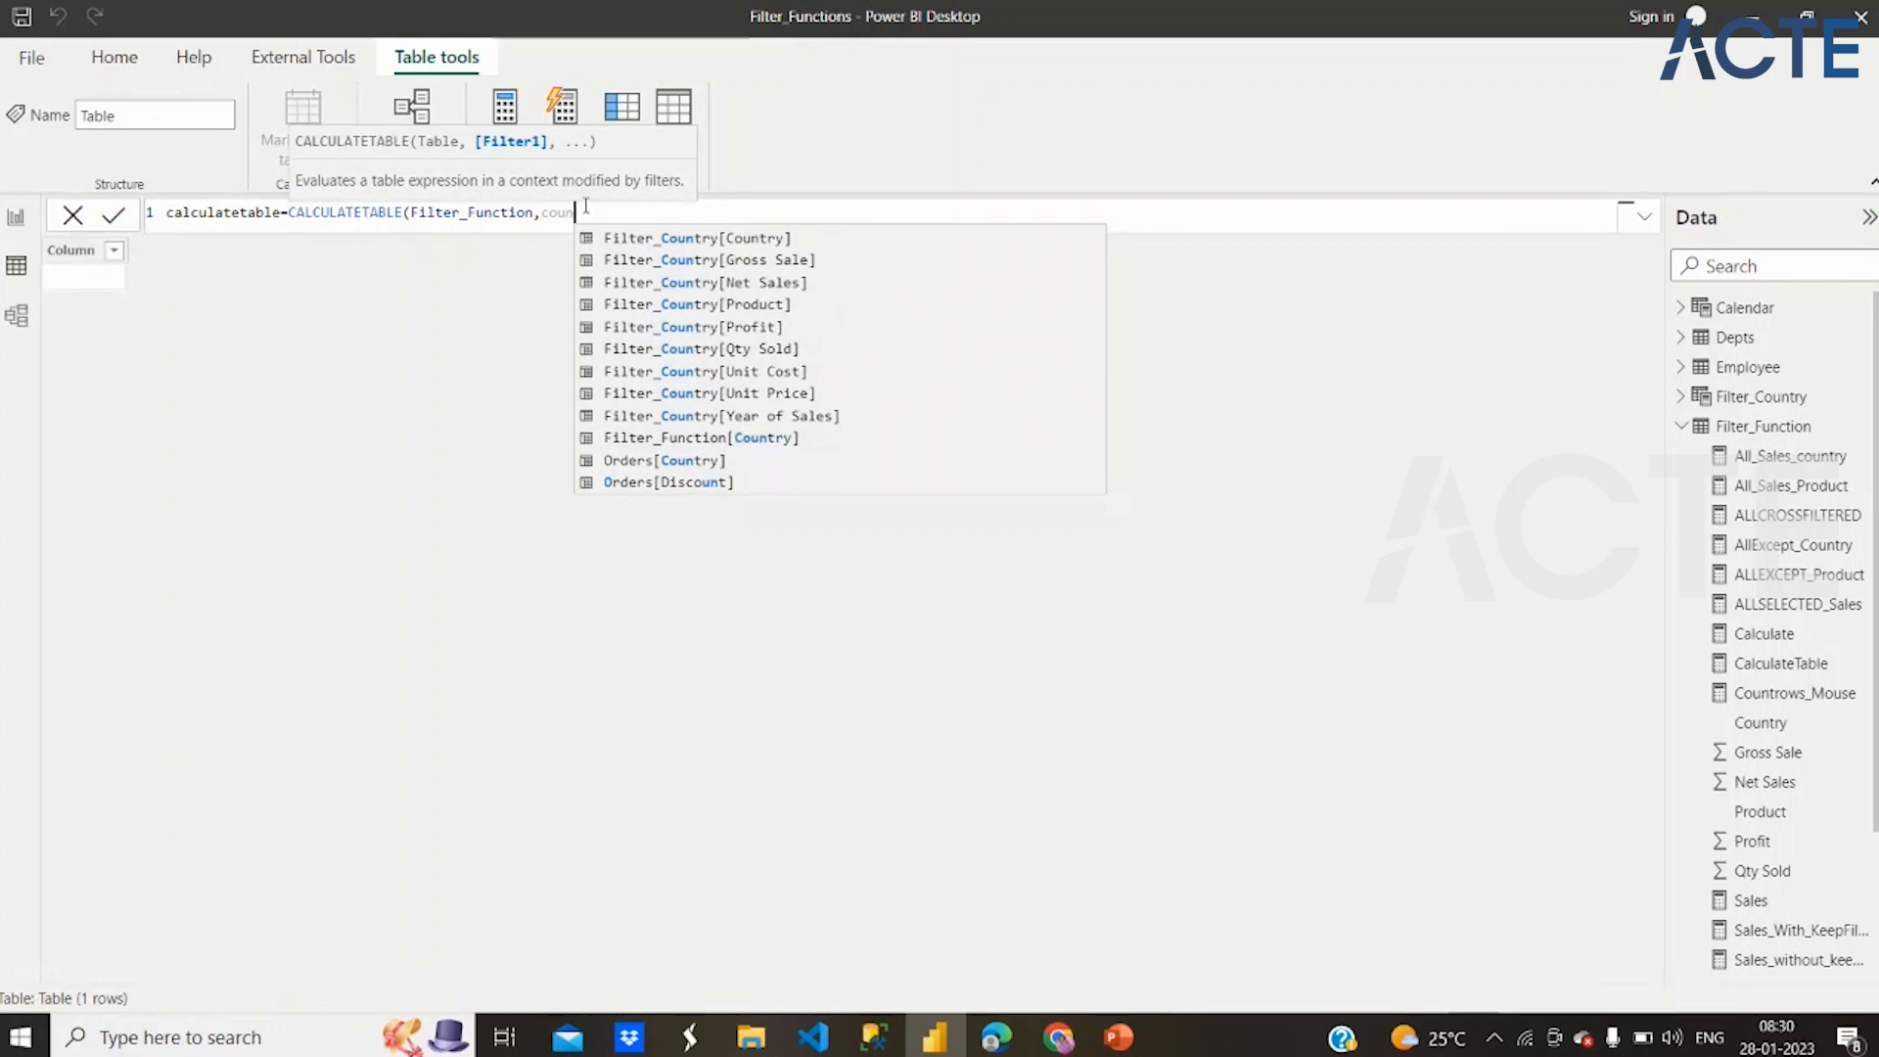
scroll(672, 327, "up", 1)
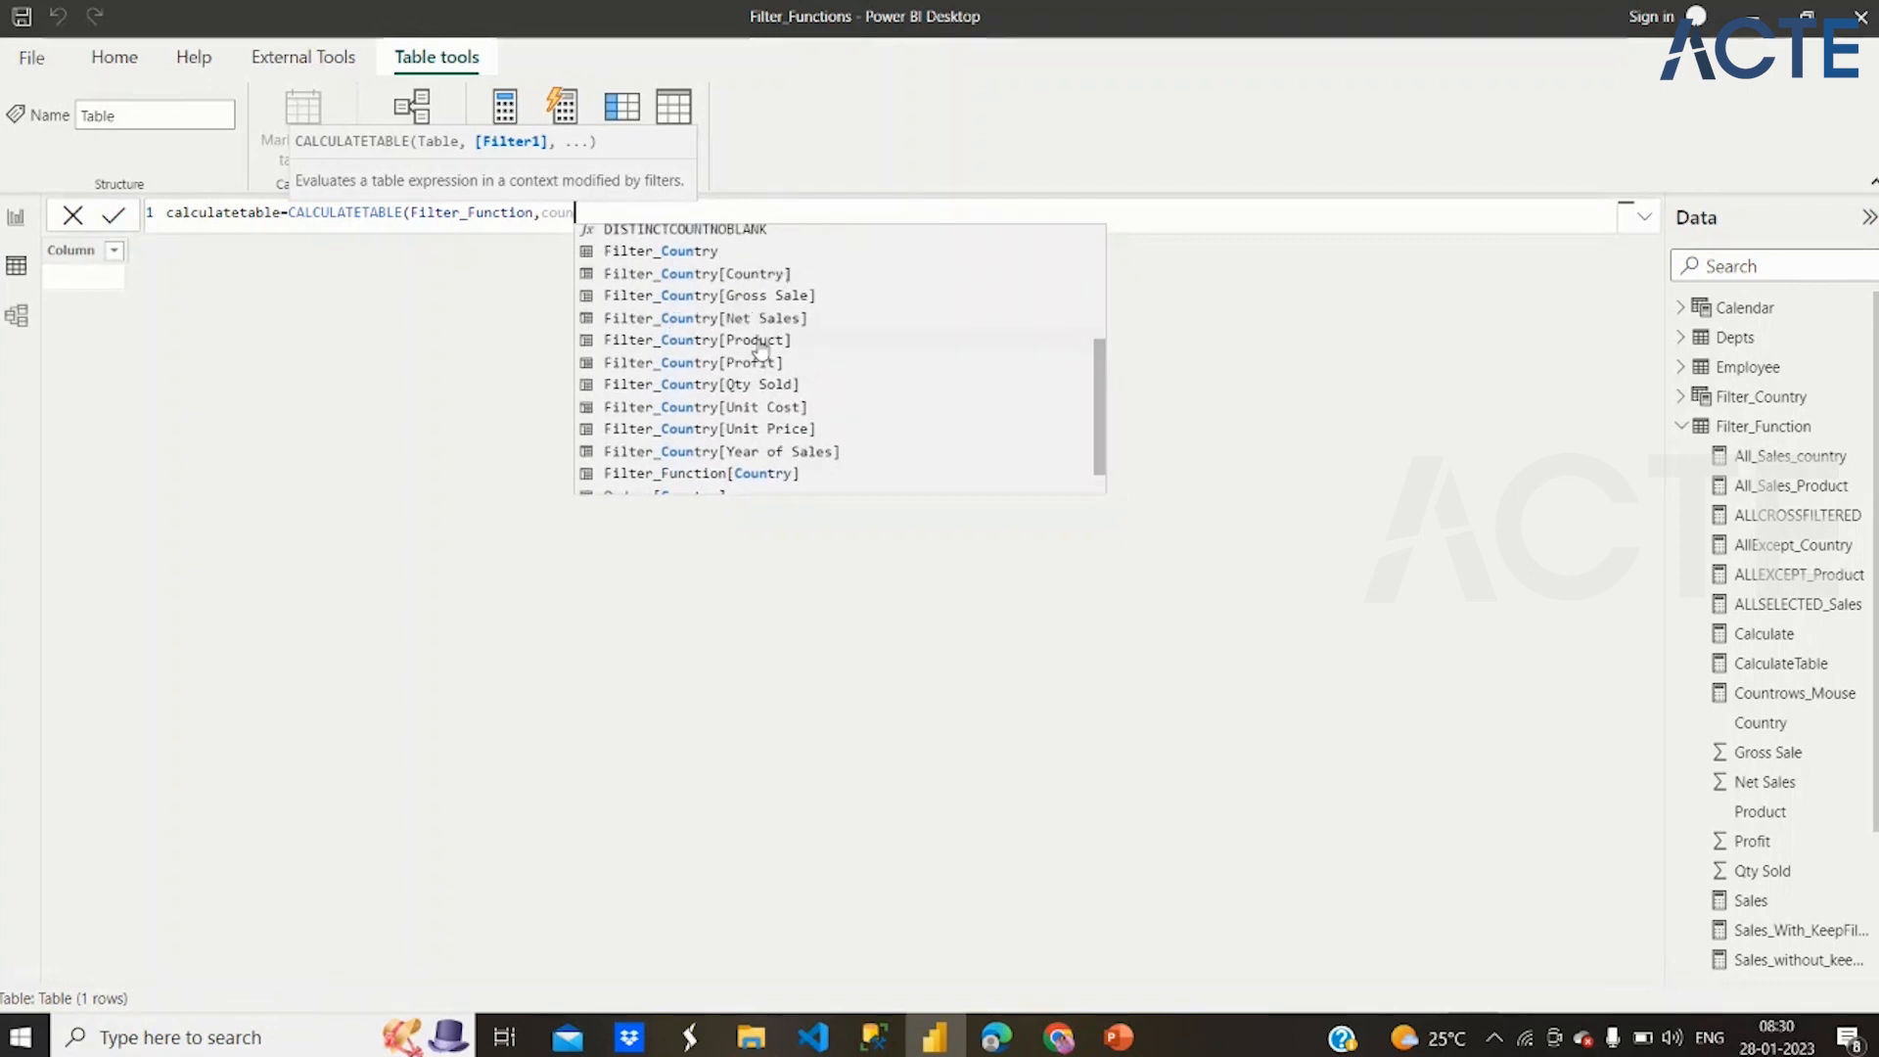
left_click(749, 273)
type("=\"")
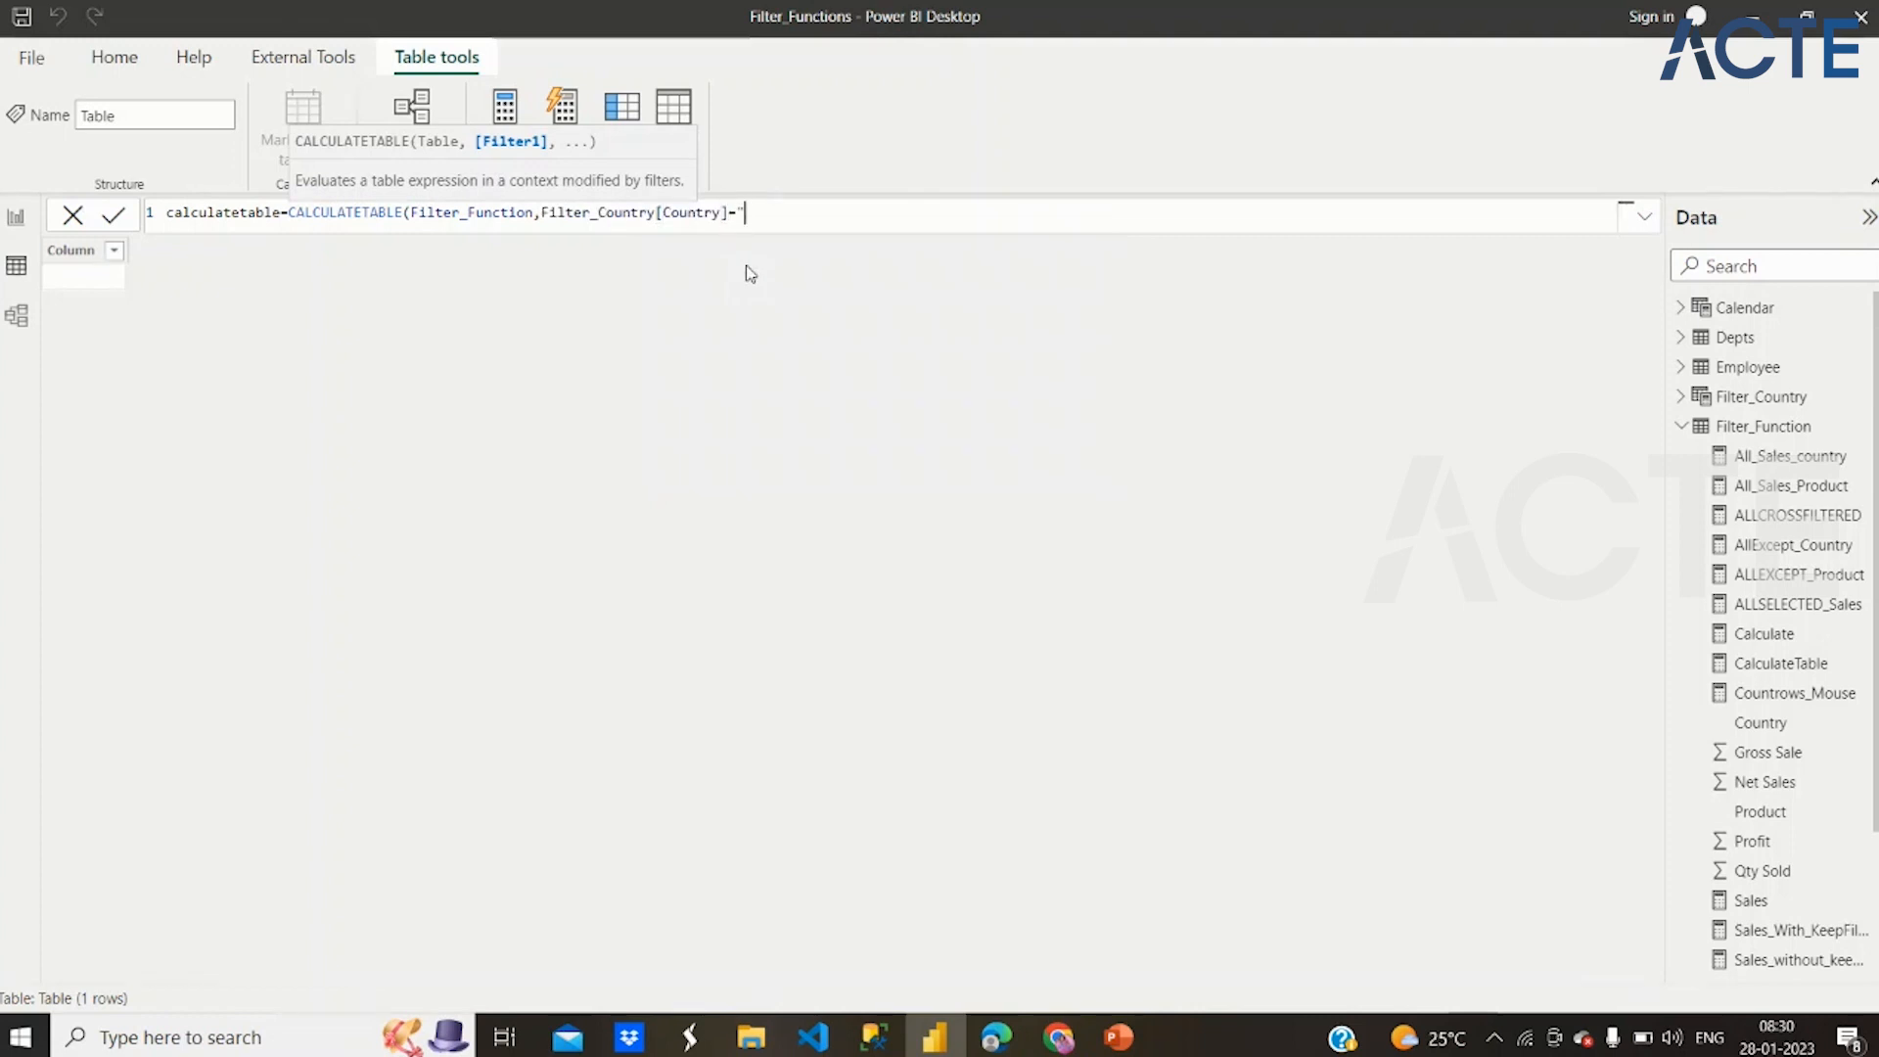
type("Germany\")")
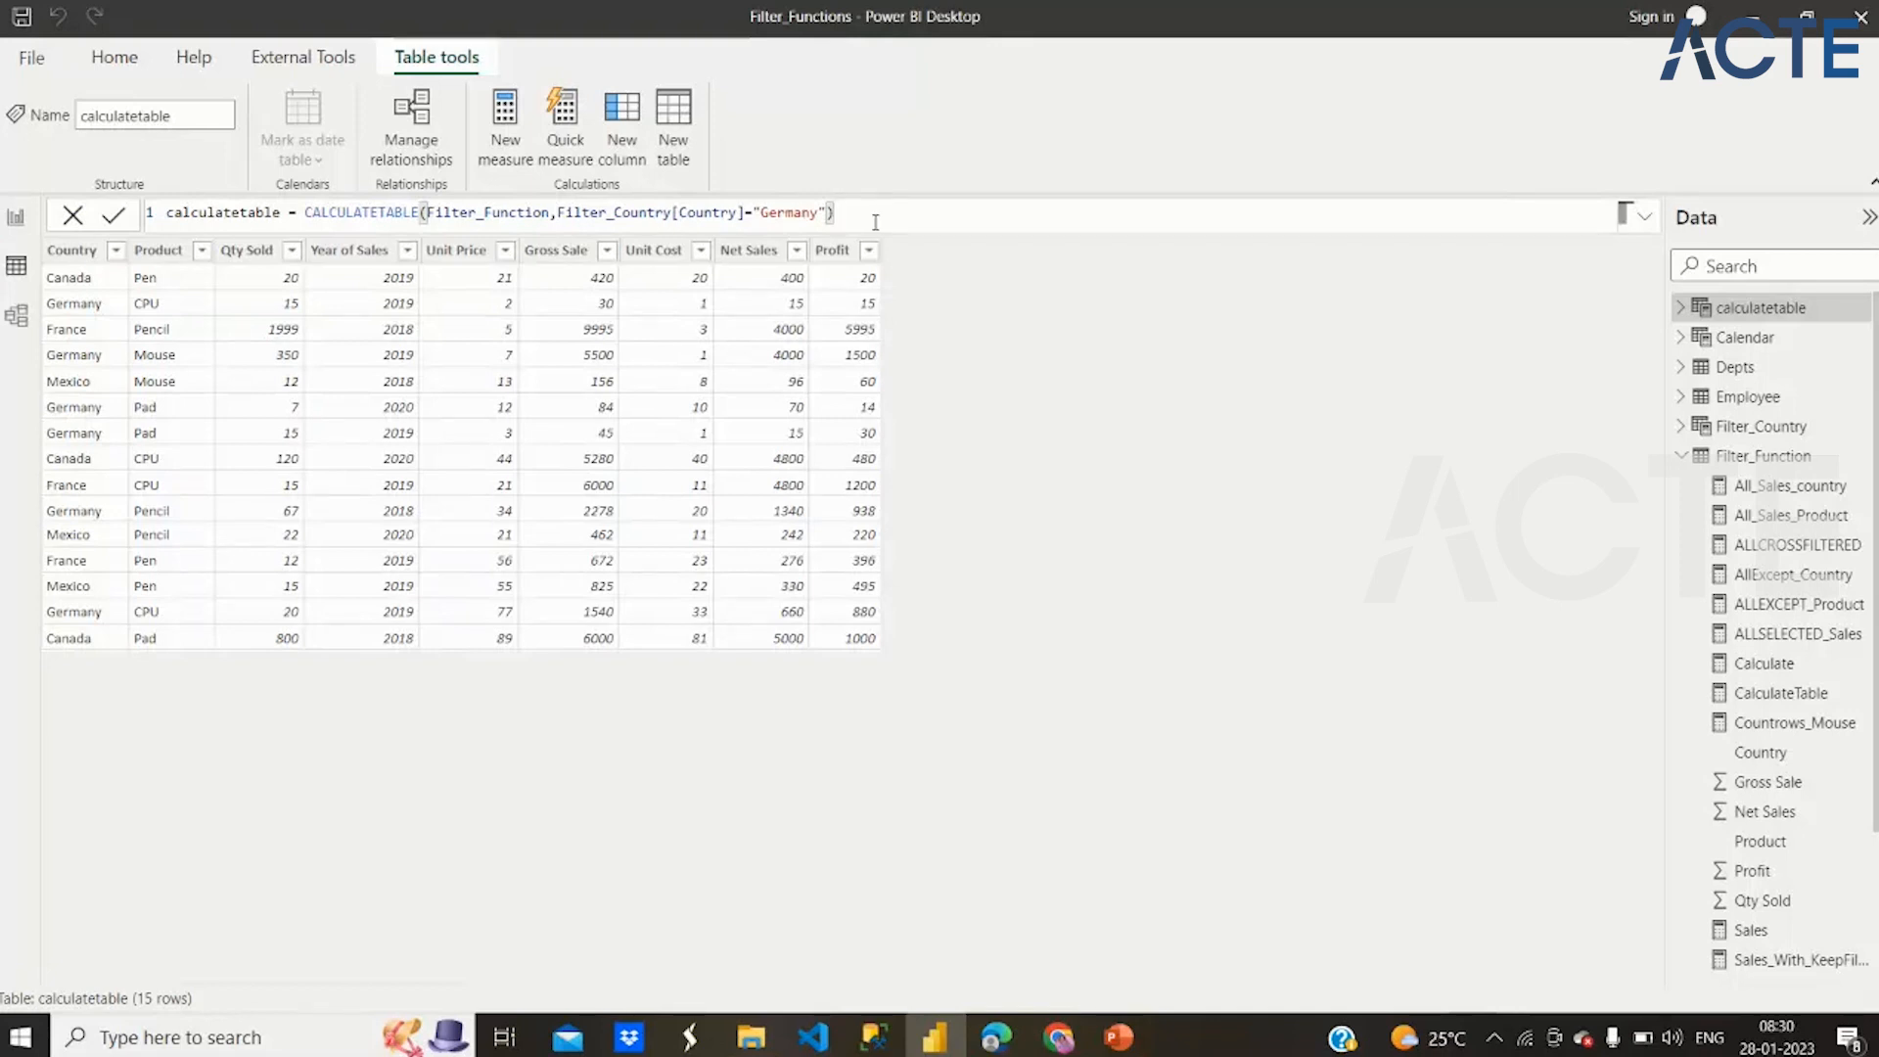
Change the country in the calculatetable formula's filter to Canada and commit it
double_click(790, 214)
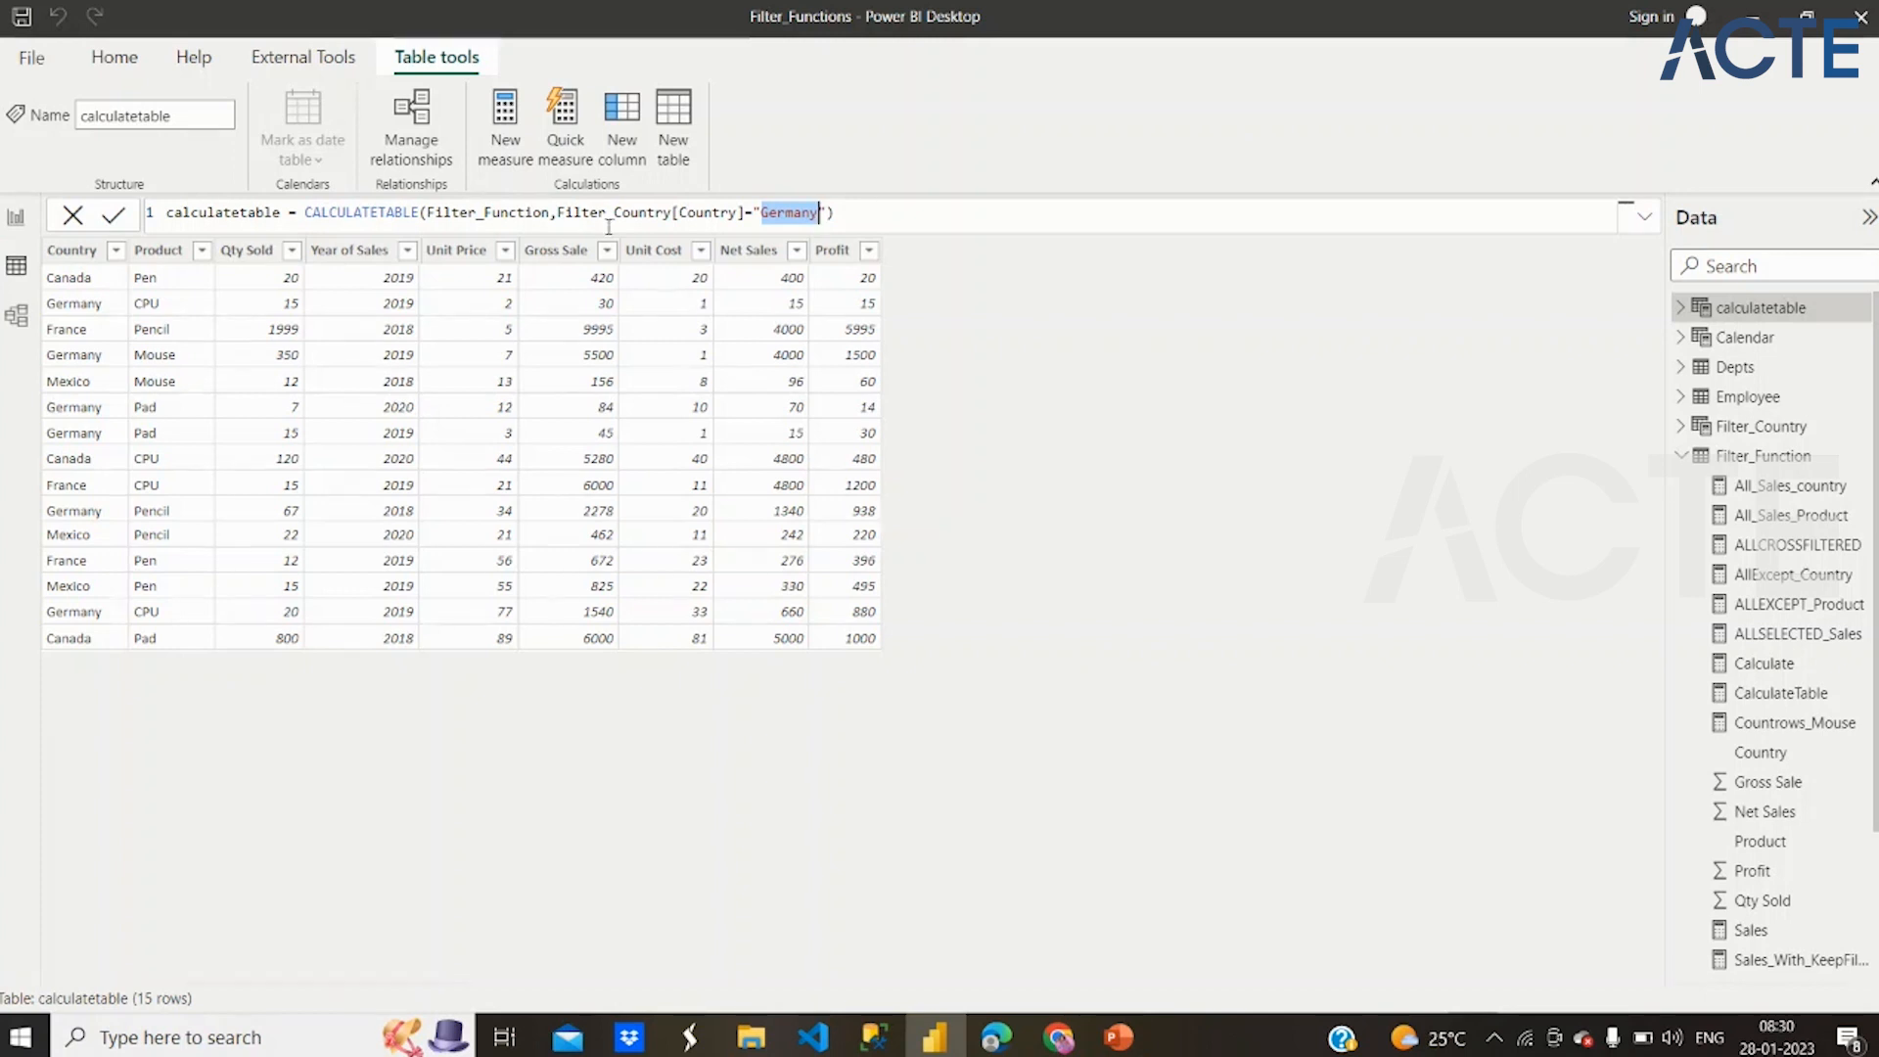
type("Canada")
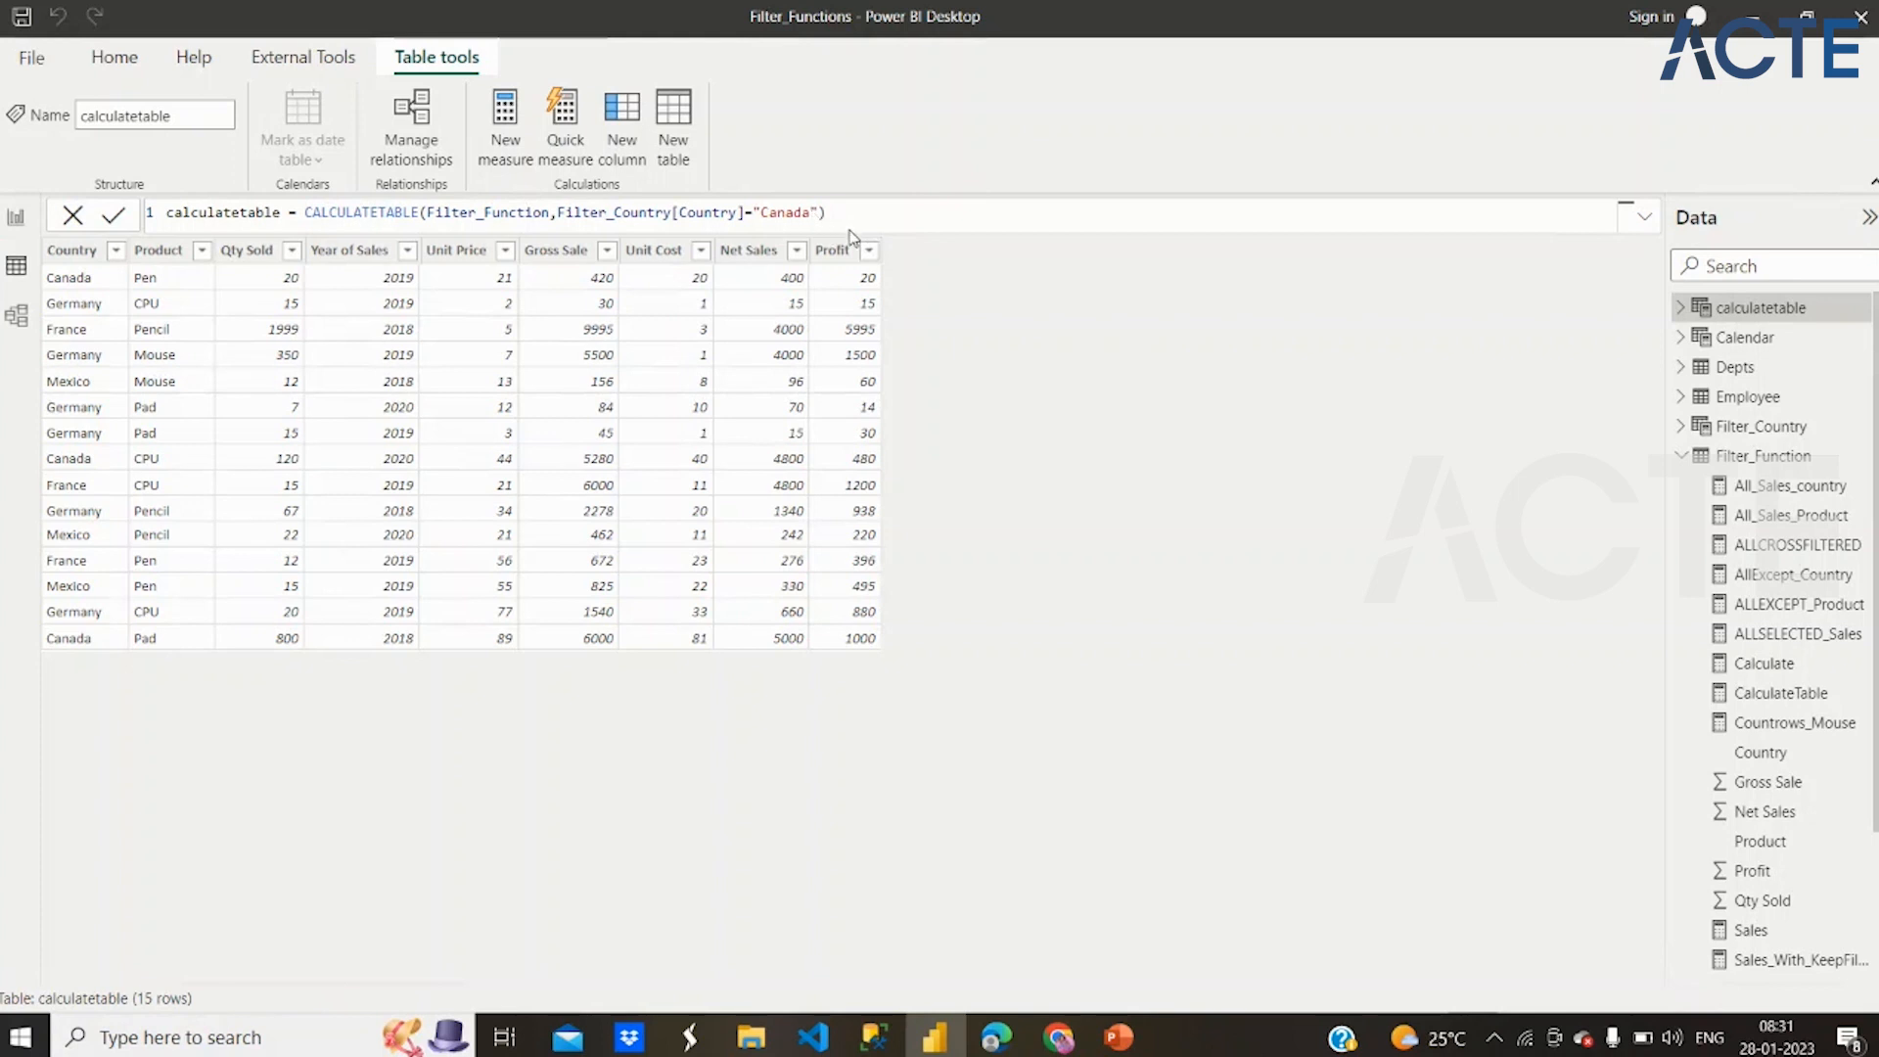
key("Return")
Wrap the country condition in a FILTER function over the Filter_Function table and close the added parenthesis
left_click(557, 214)
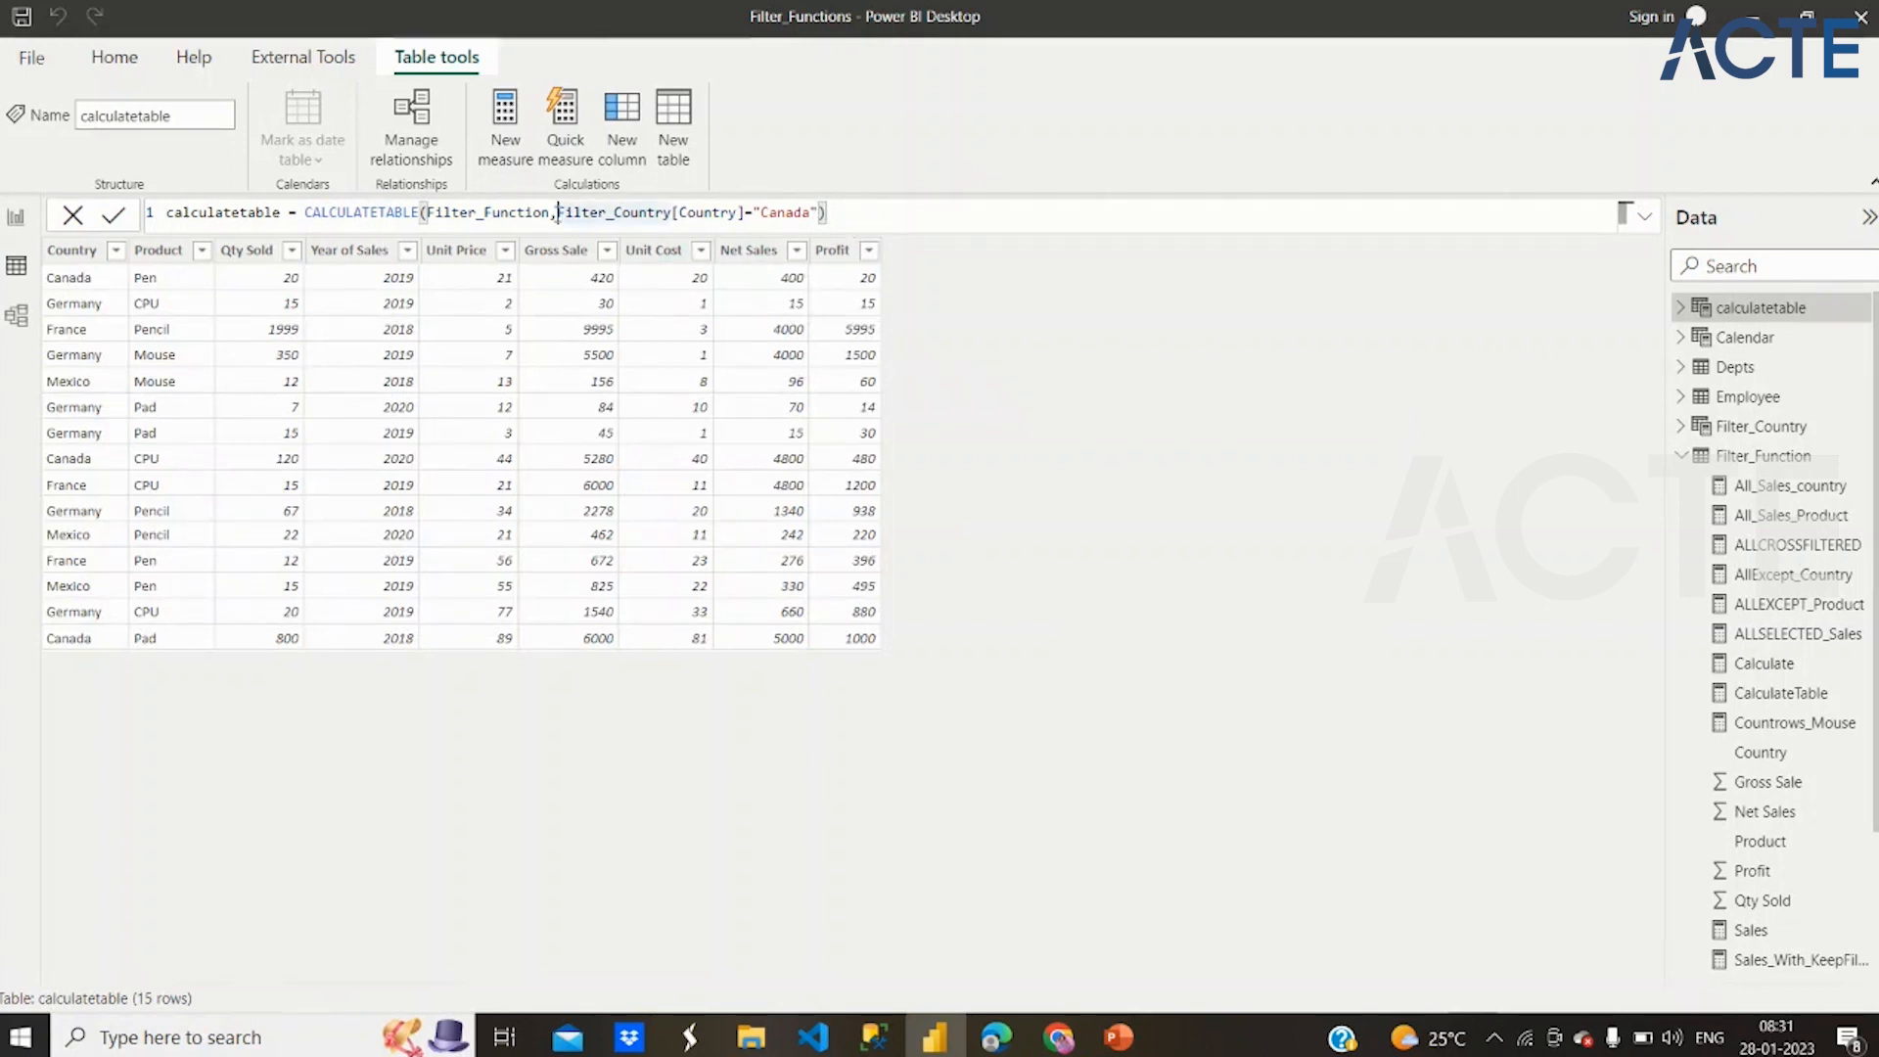
type("Function,filter")
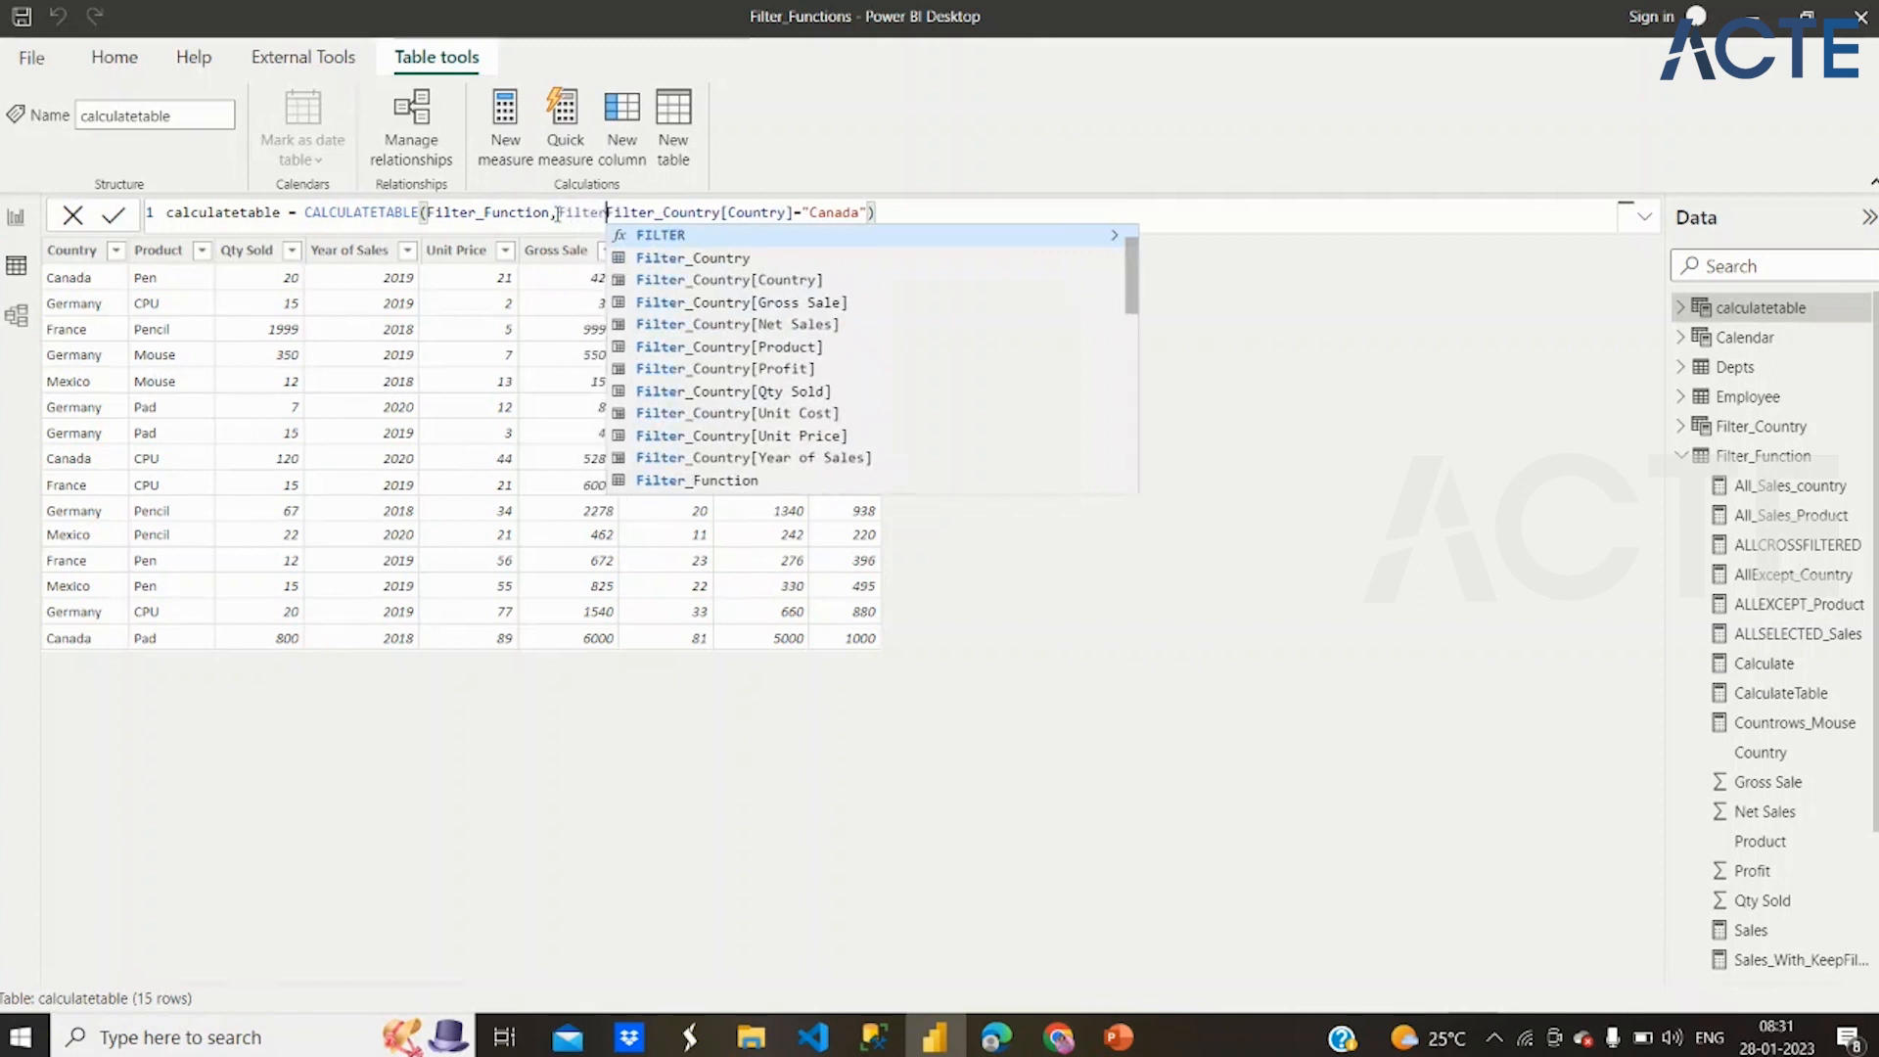
type("(")
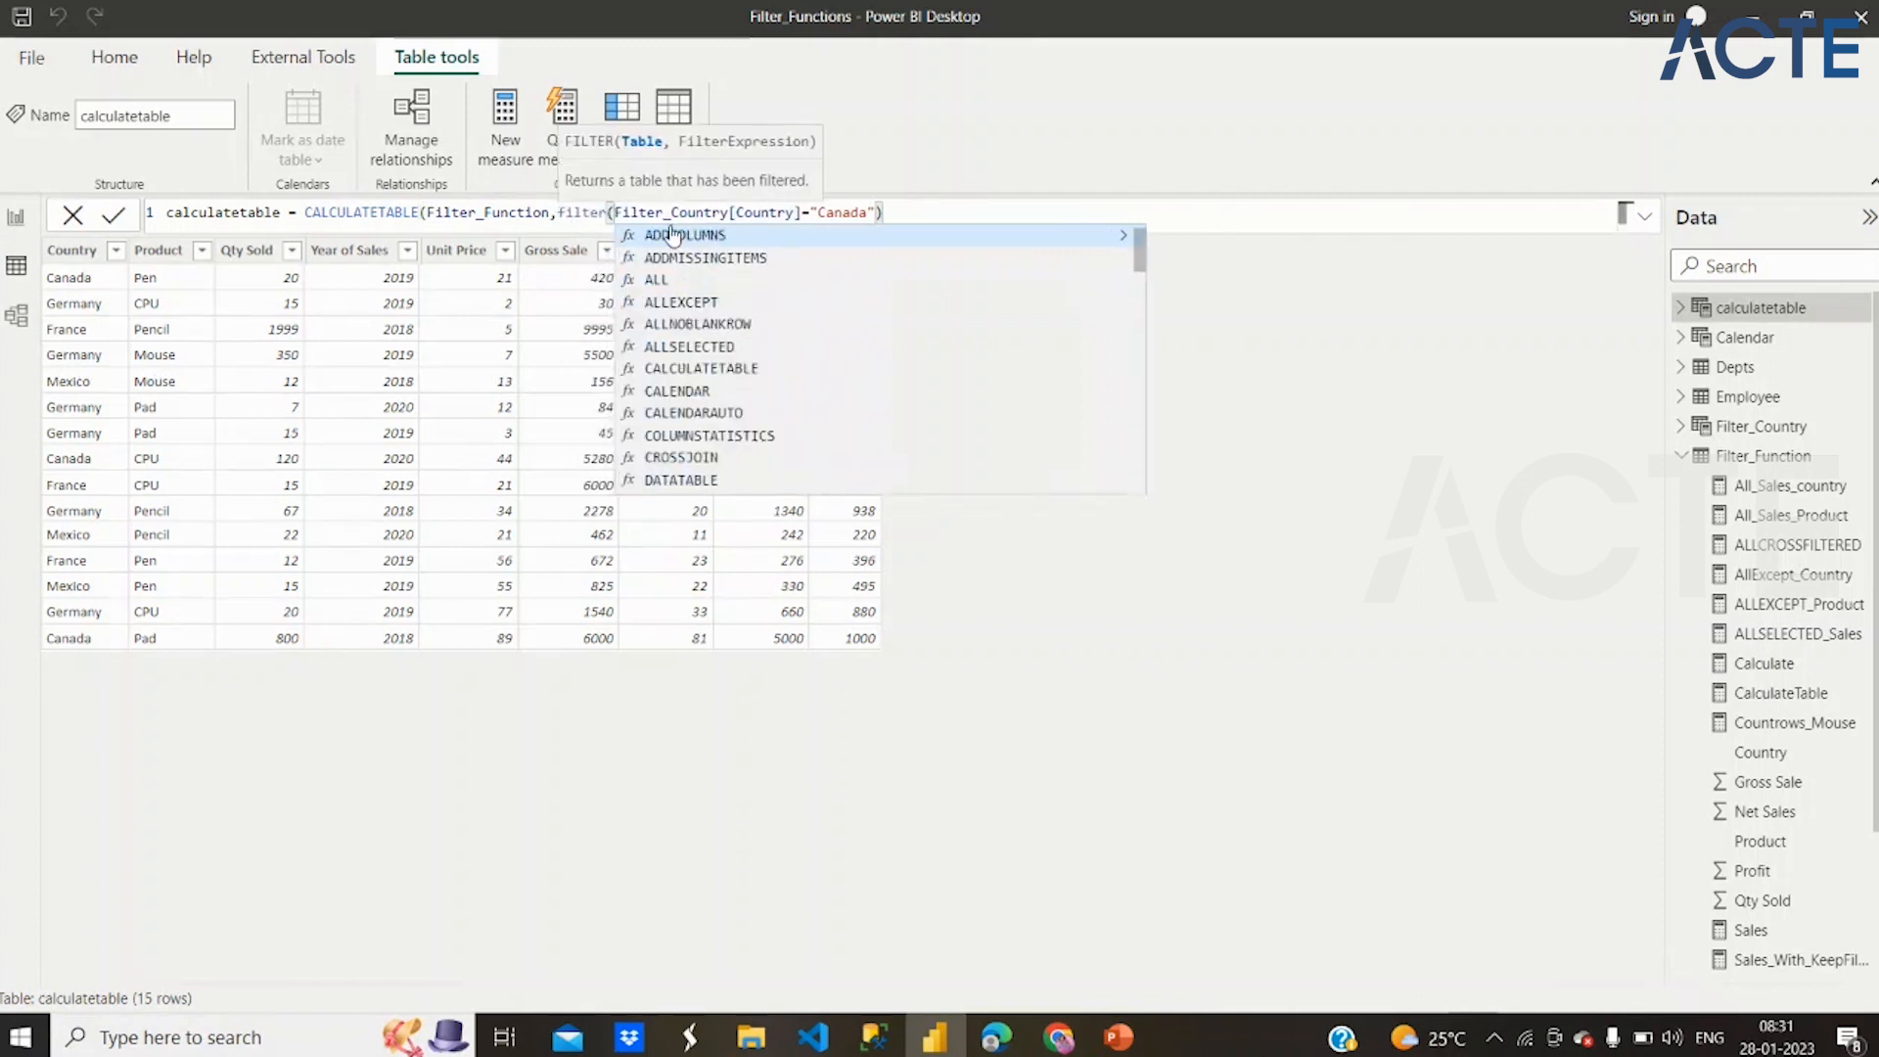
type("Filter_Function")
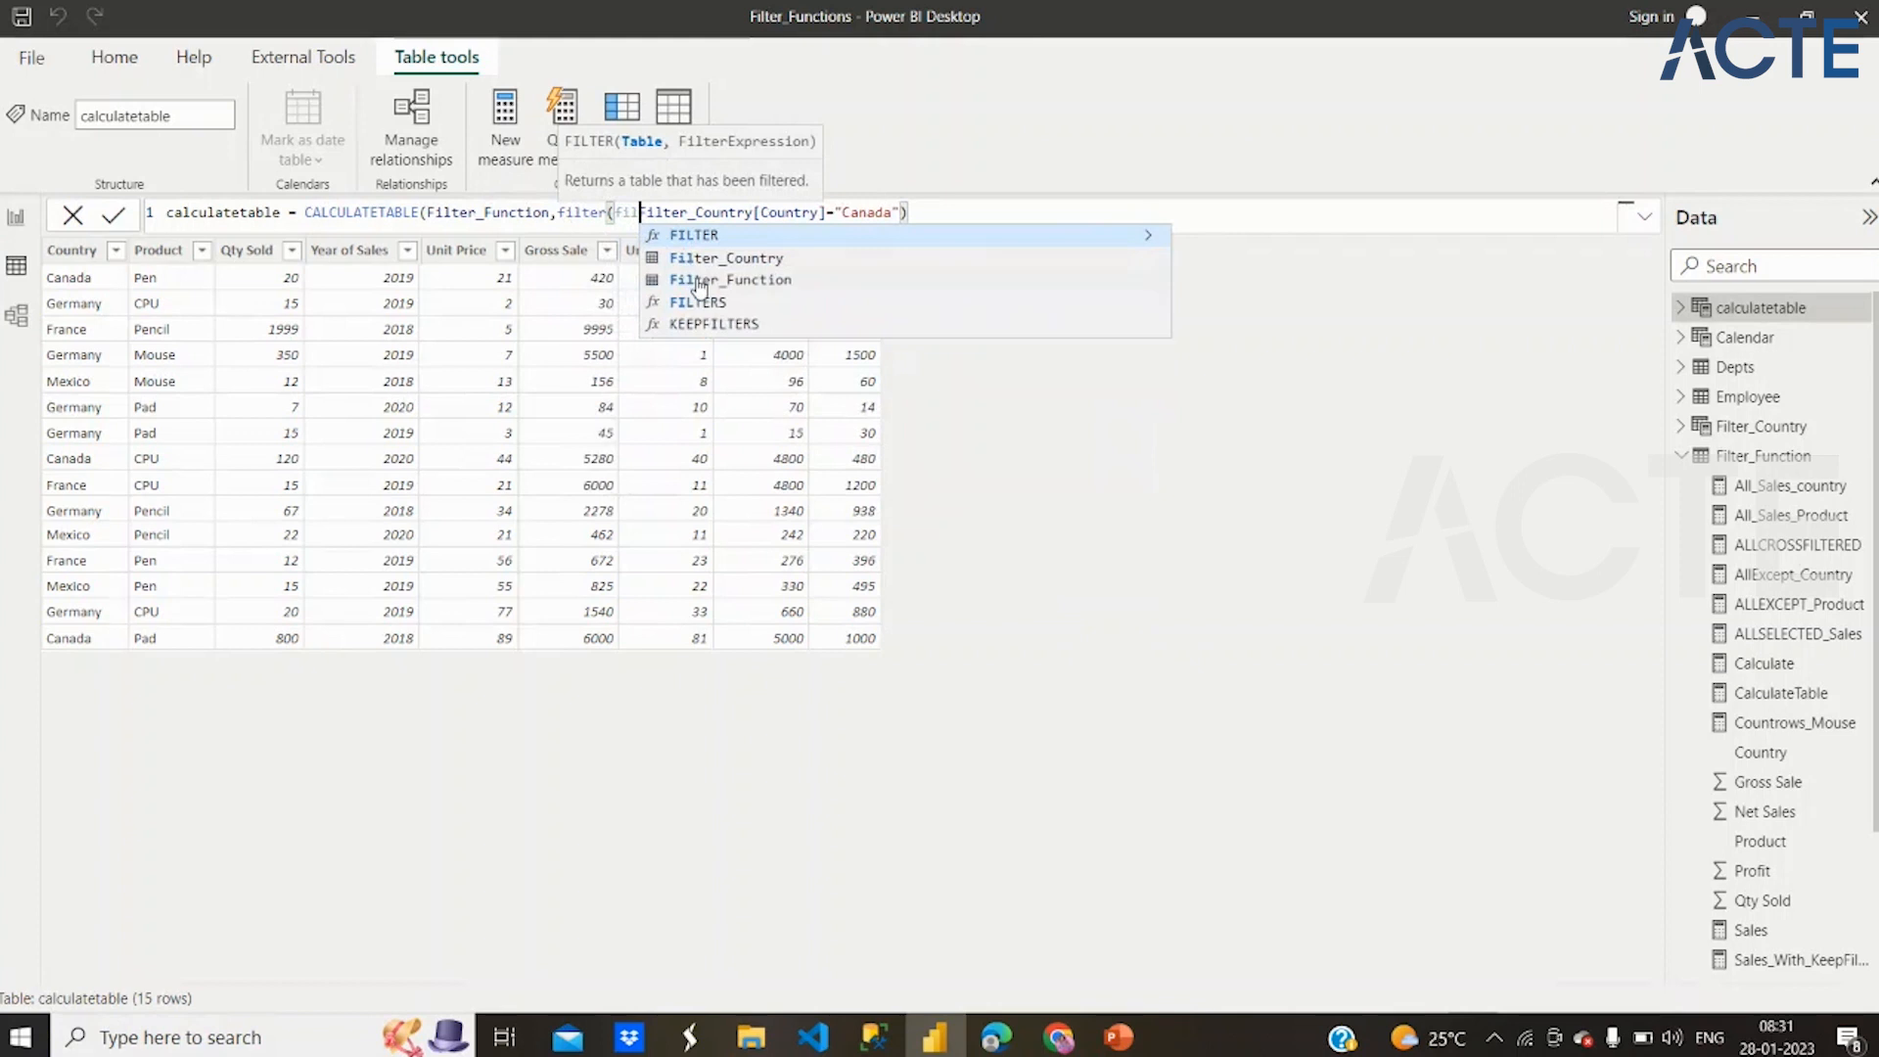
type(",")
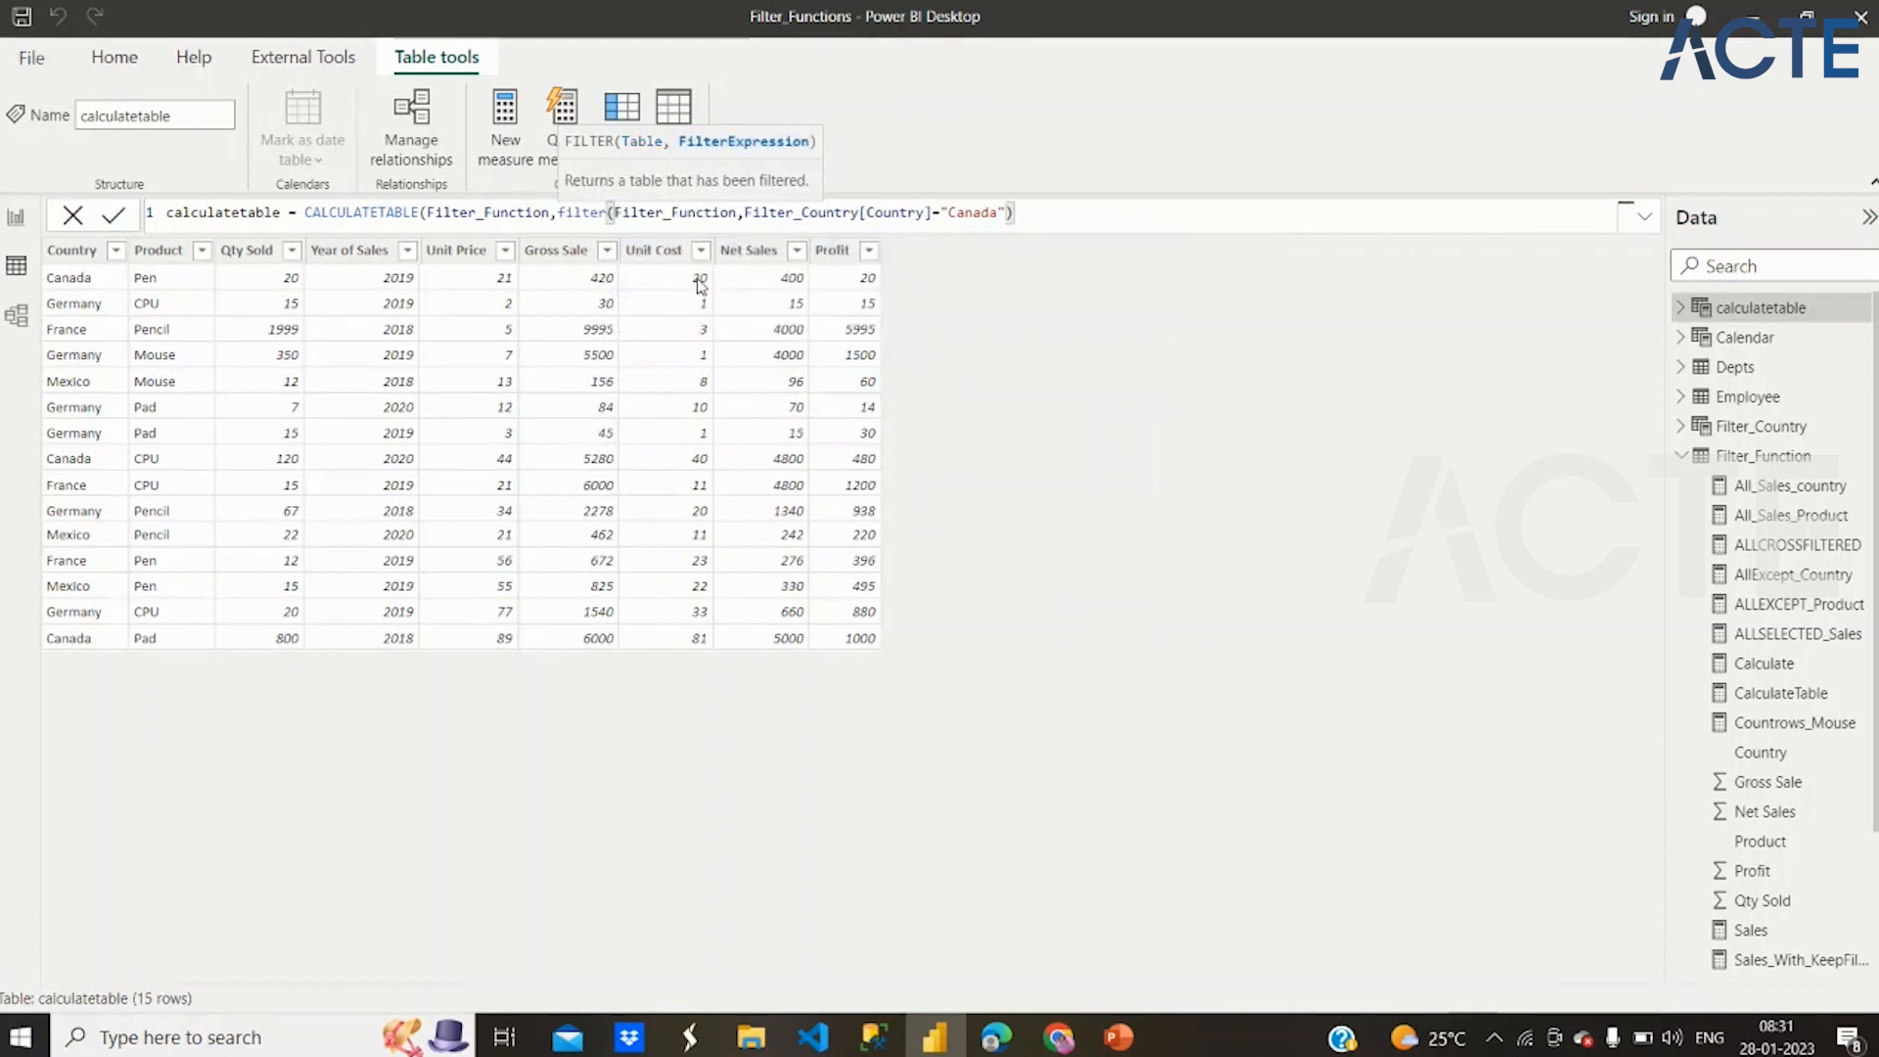
left_click(1039, 220)
type(")")
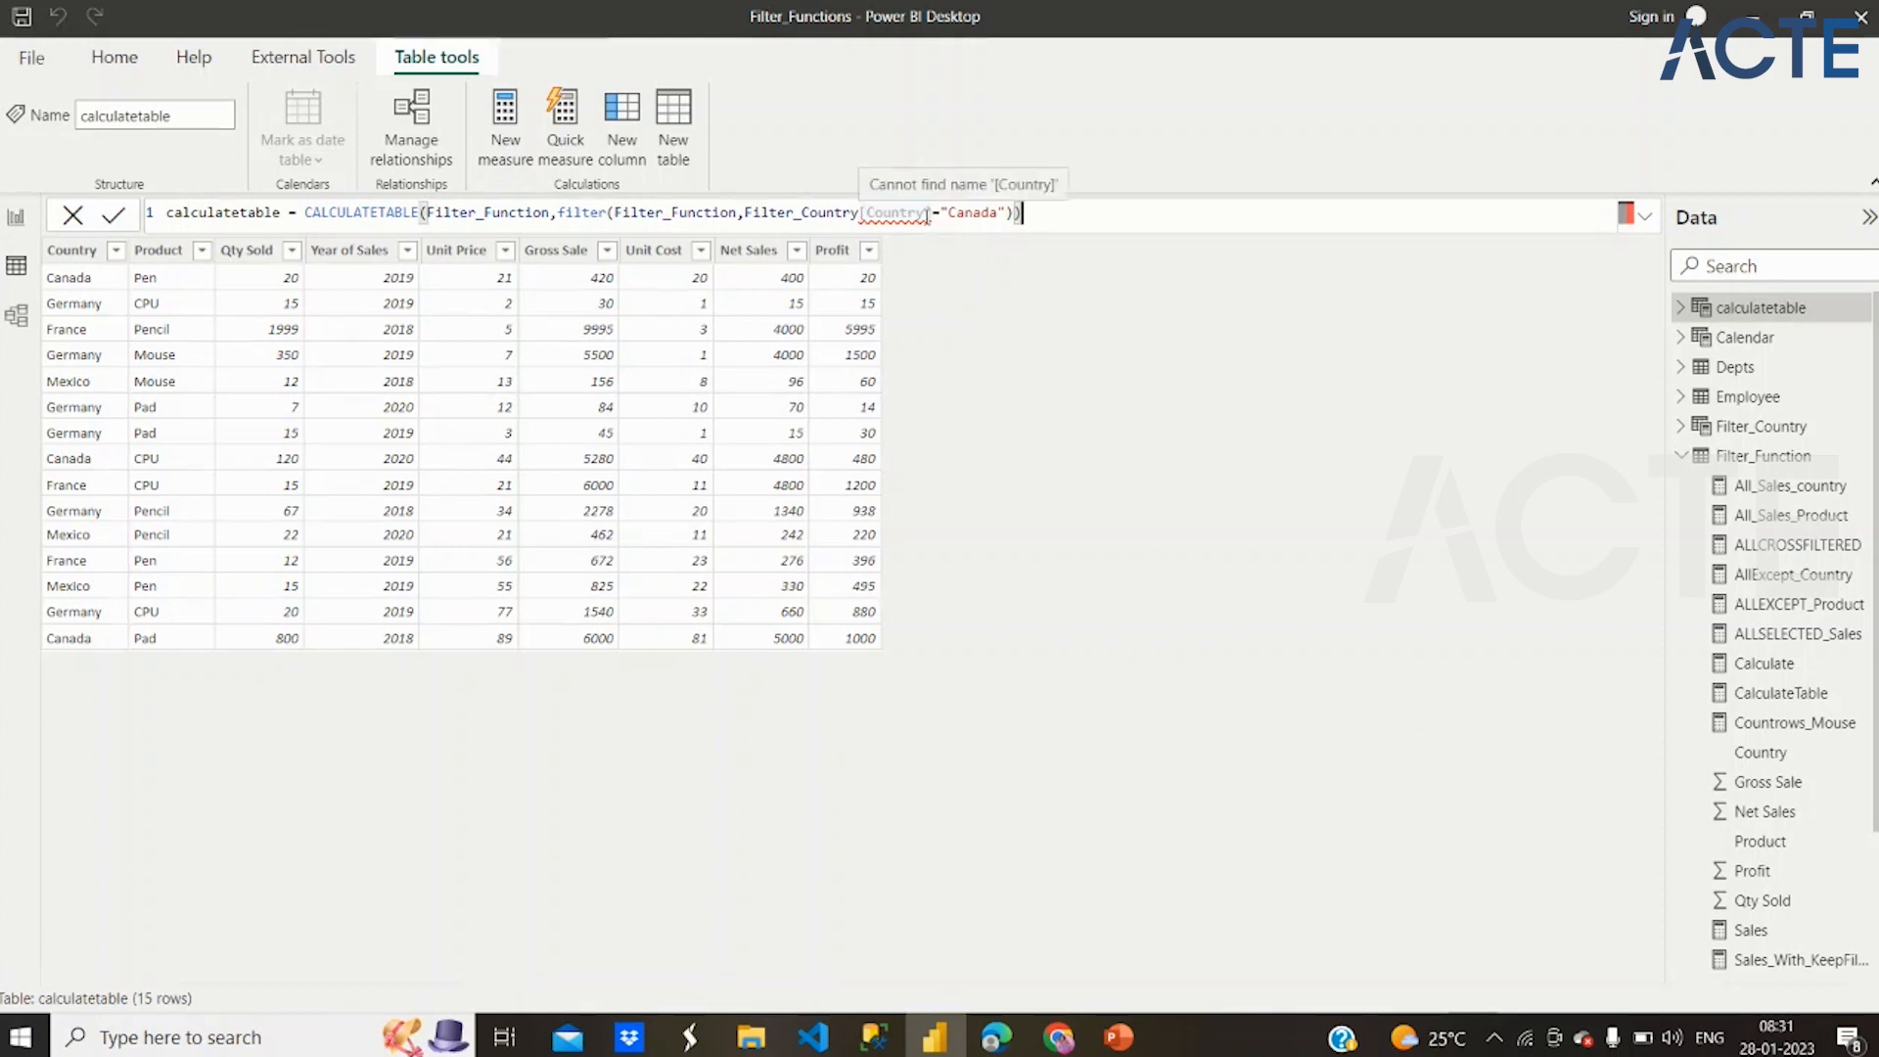
Delete the Filter_Country[Country] condition from the FILTER function and insert the Filter_Function[Country] column in its place
left_click(902, 213)
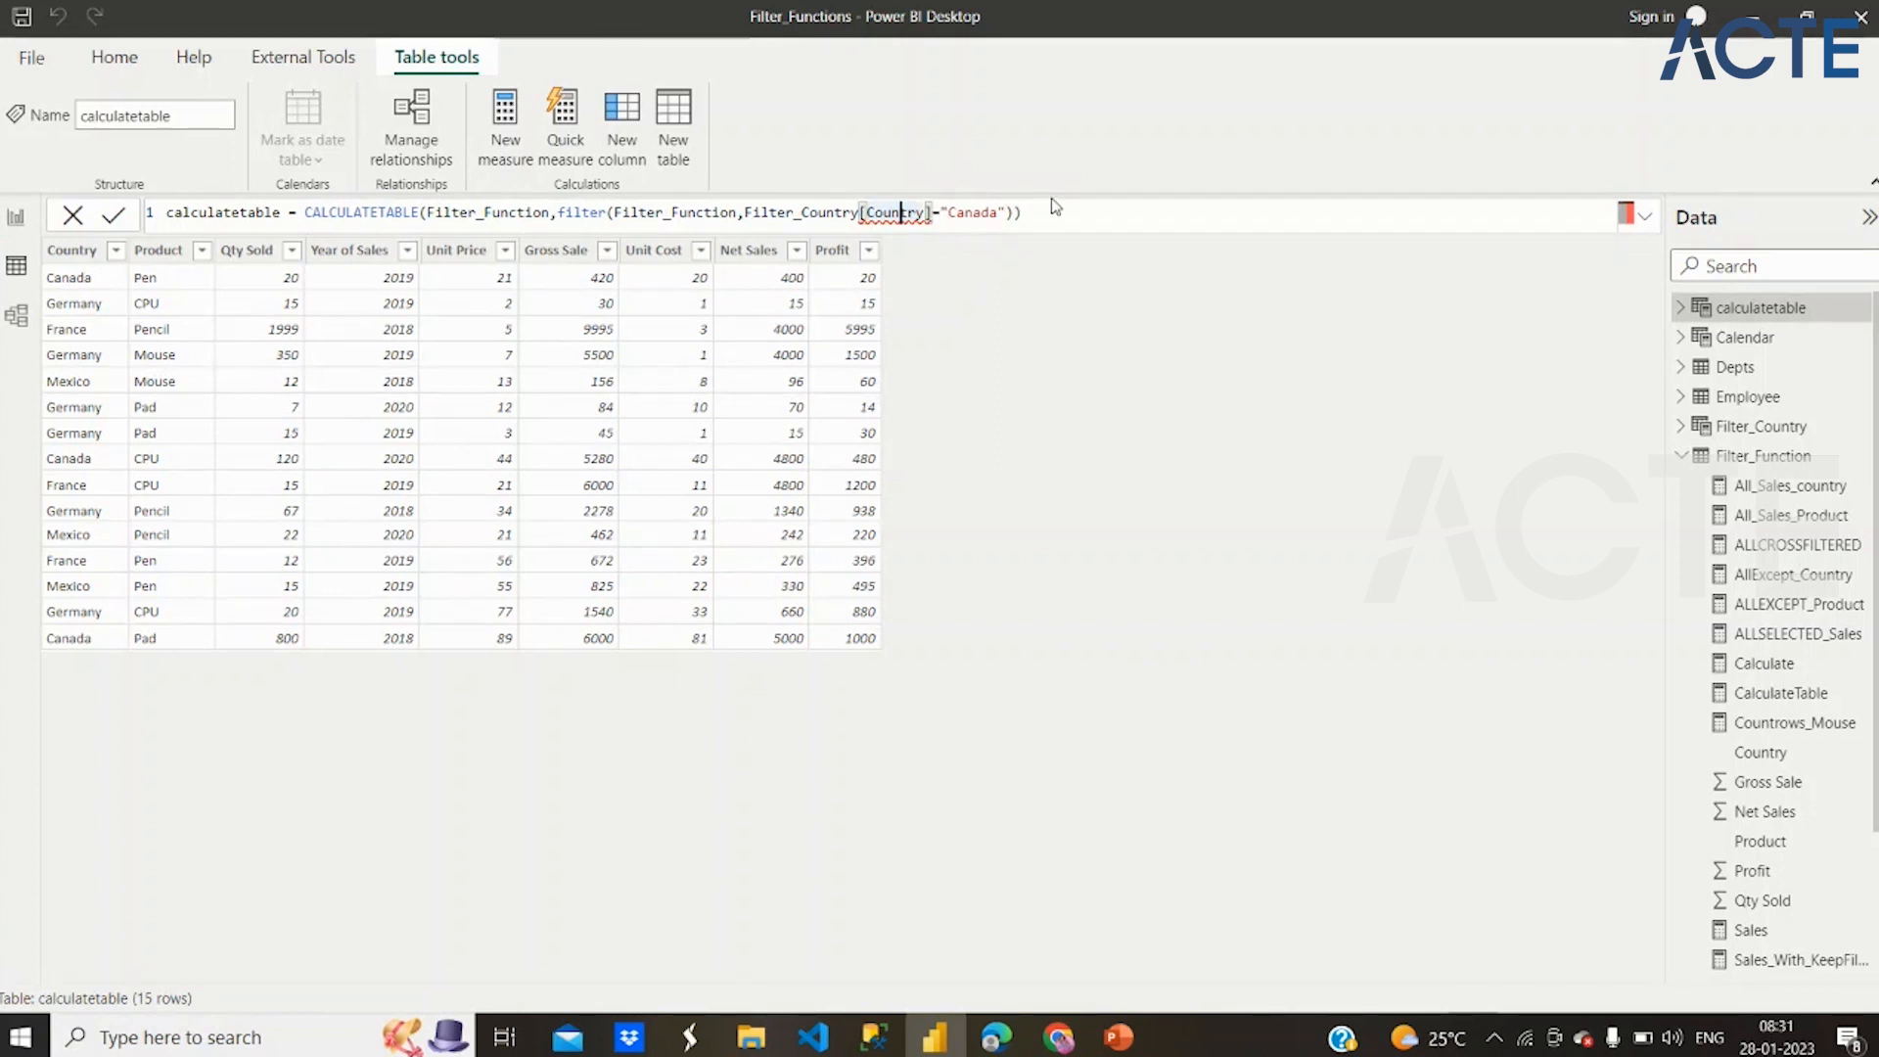
left_click(1034, 219)
key("BackSpace")
key("BackSpace")
key("BackSpace")
key("BackSpace")
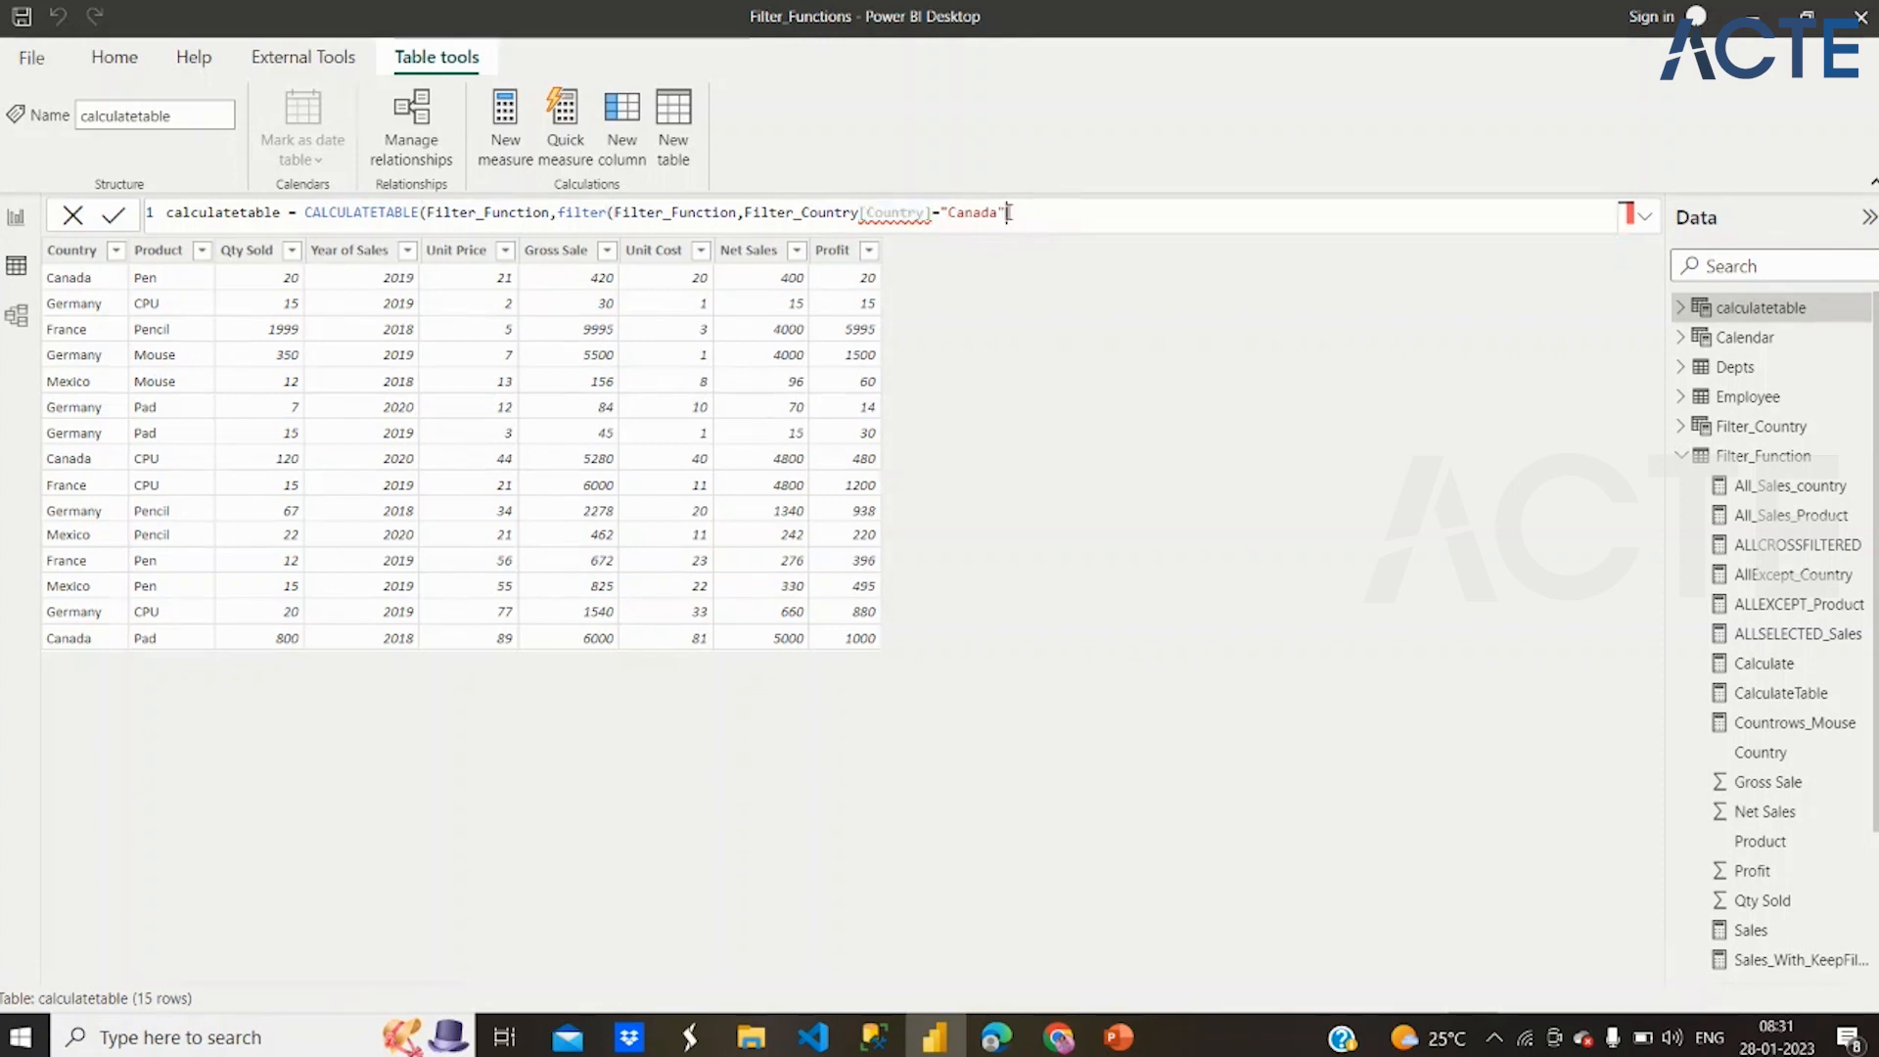
key("BackSpace")
key("BackSpace")
key("BackSpace")
key("BackSpace")
key("BackSpace")
key("BackSpace")
key("BackSpace")
key("BackSpace")
key("BackSpace")
key("BackSpace")
key("BackSpace")
key("BackSpace")
key("BackSpace")
key("BackSpace")
key("BackSpace")
key("BackSpace")
key("BackSpace")
key("BackSpace")
key("BackSpace")
key("BackSpace")
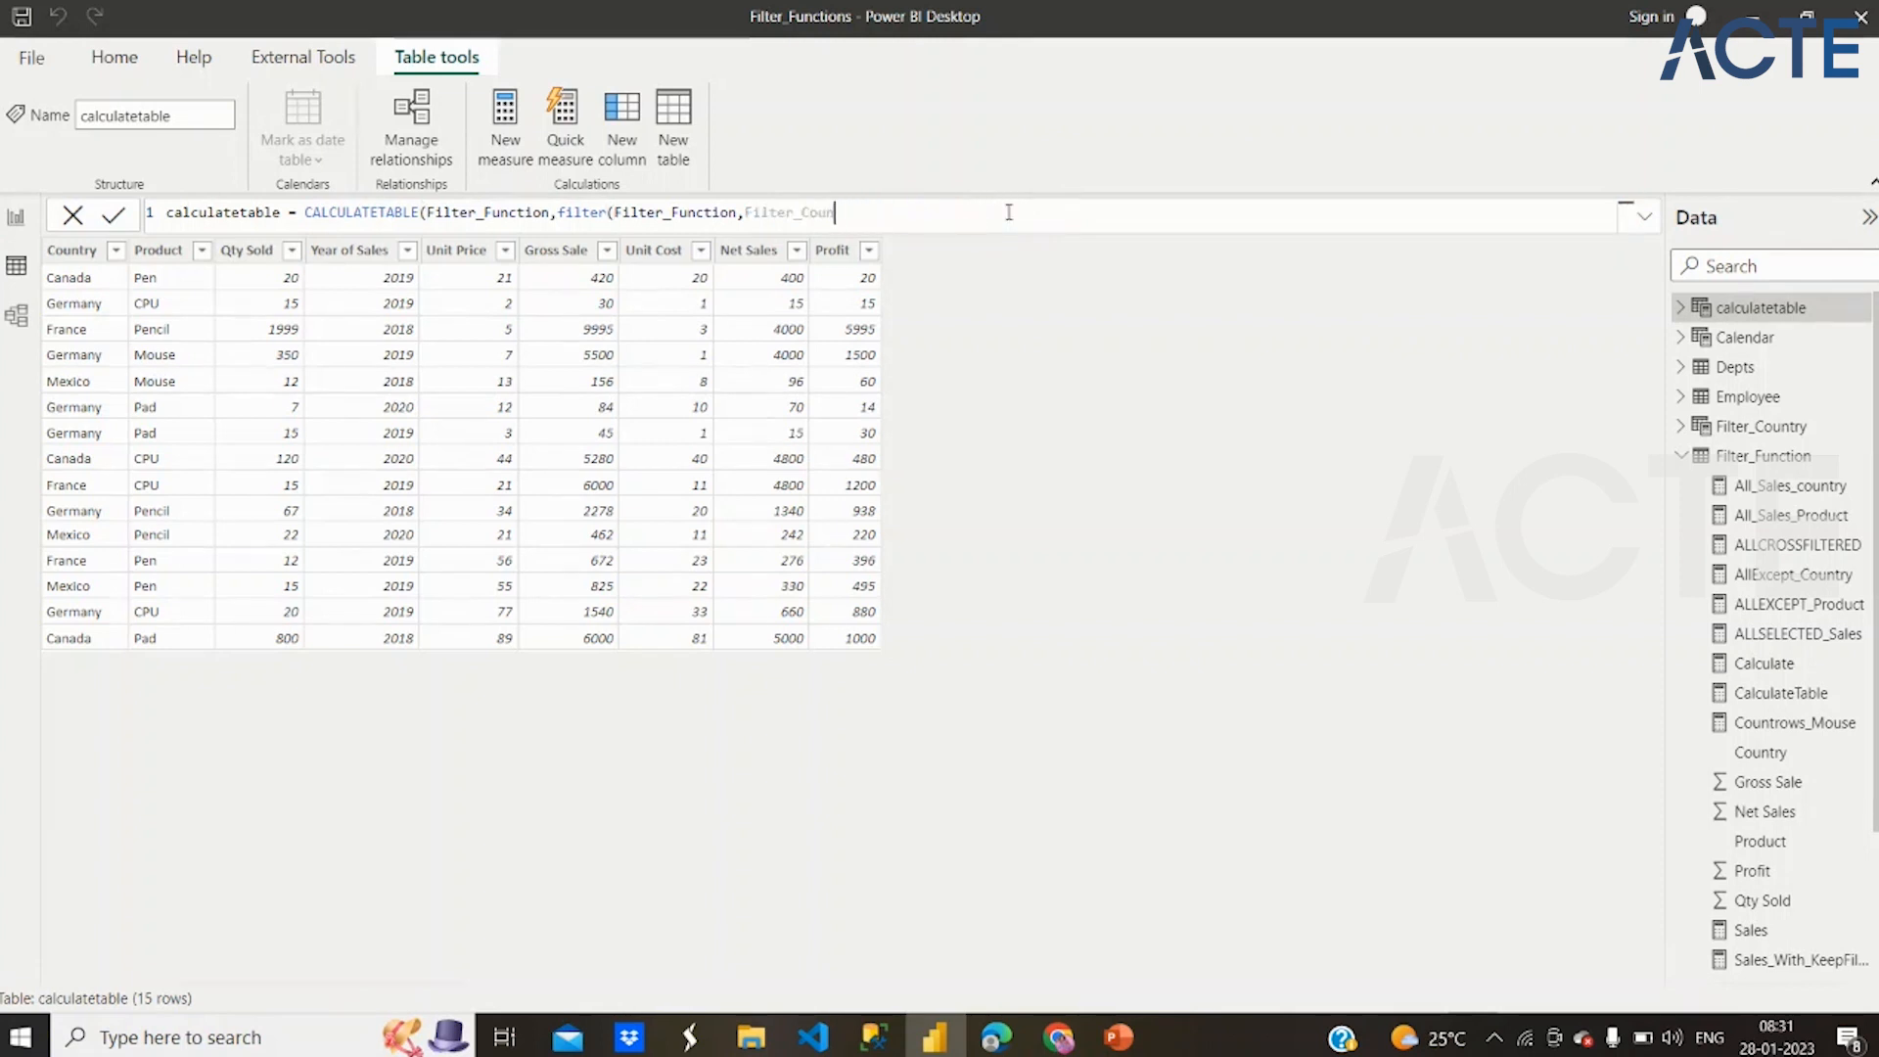
key("BackSpace")
key("BackSpace")
key("BackSpace")
key("BackSpace")
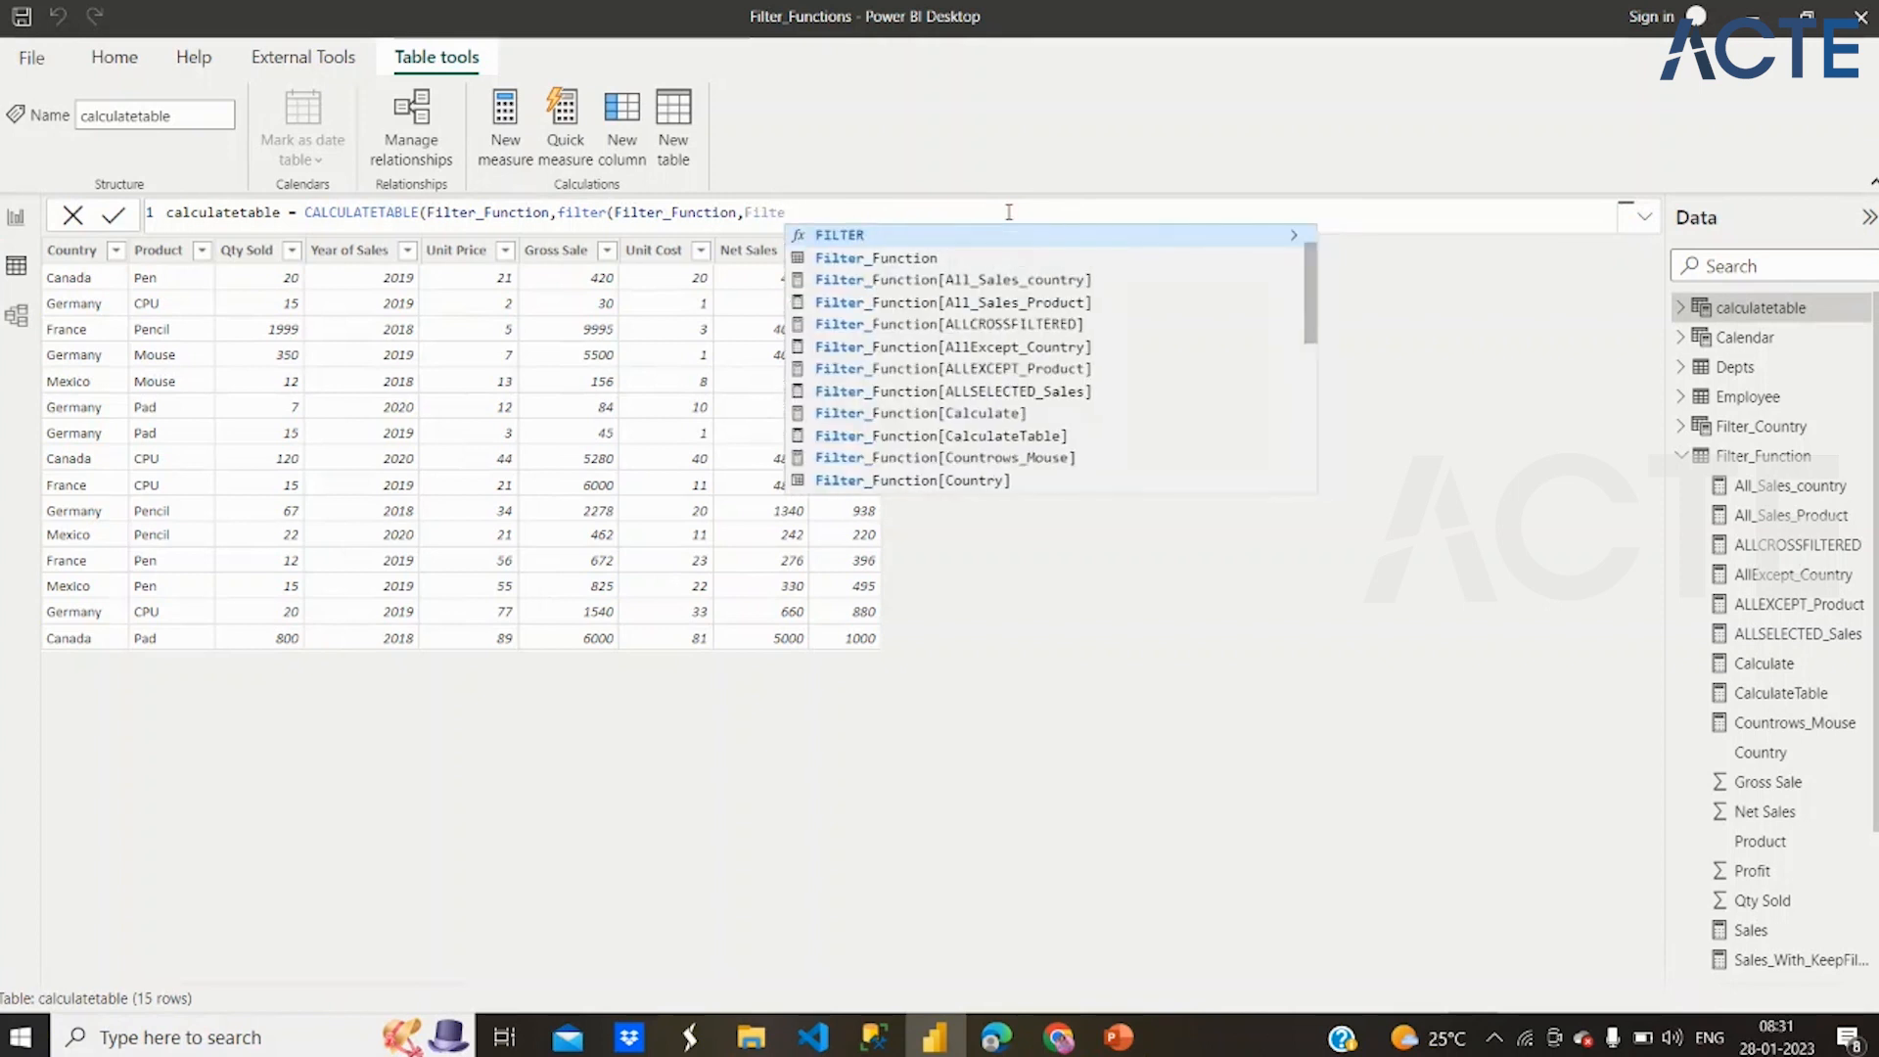
left_click(982, 483)
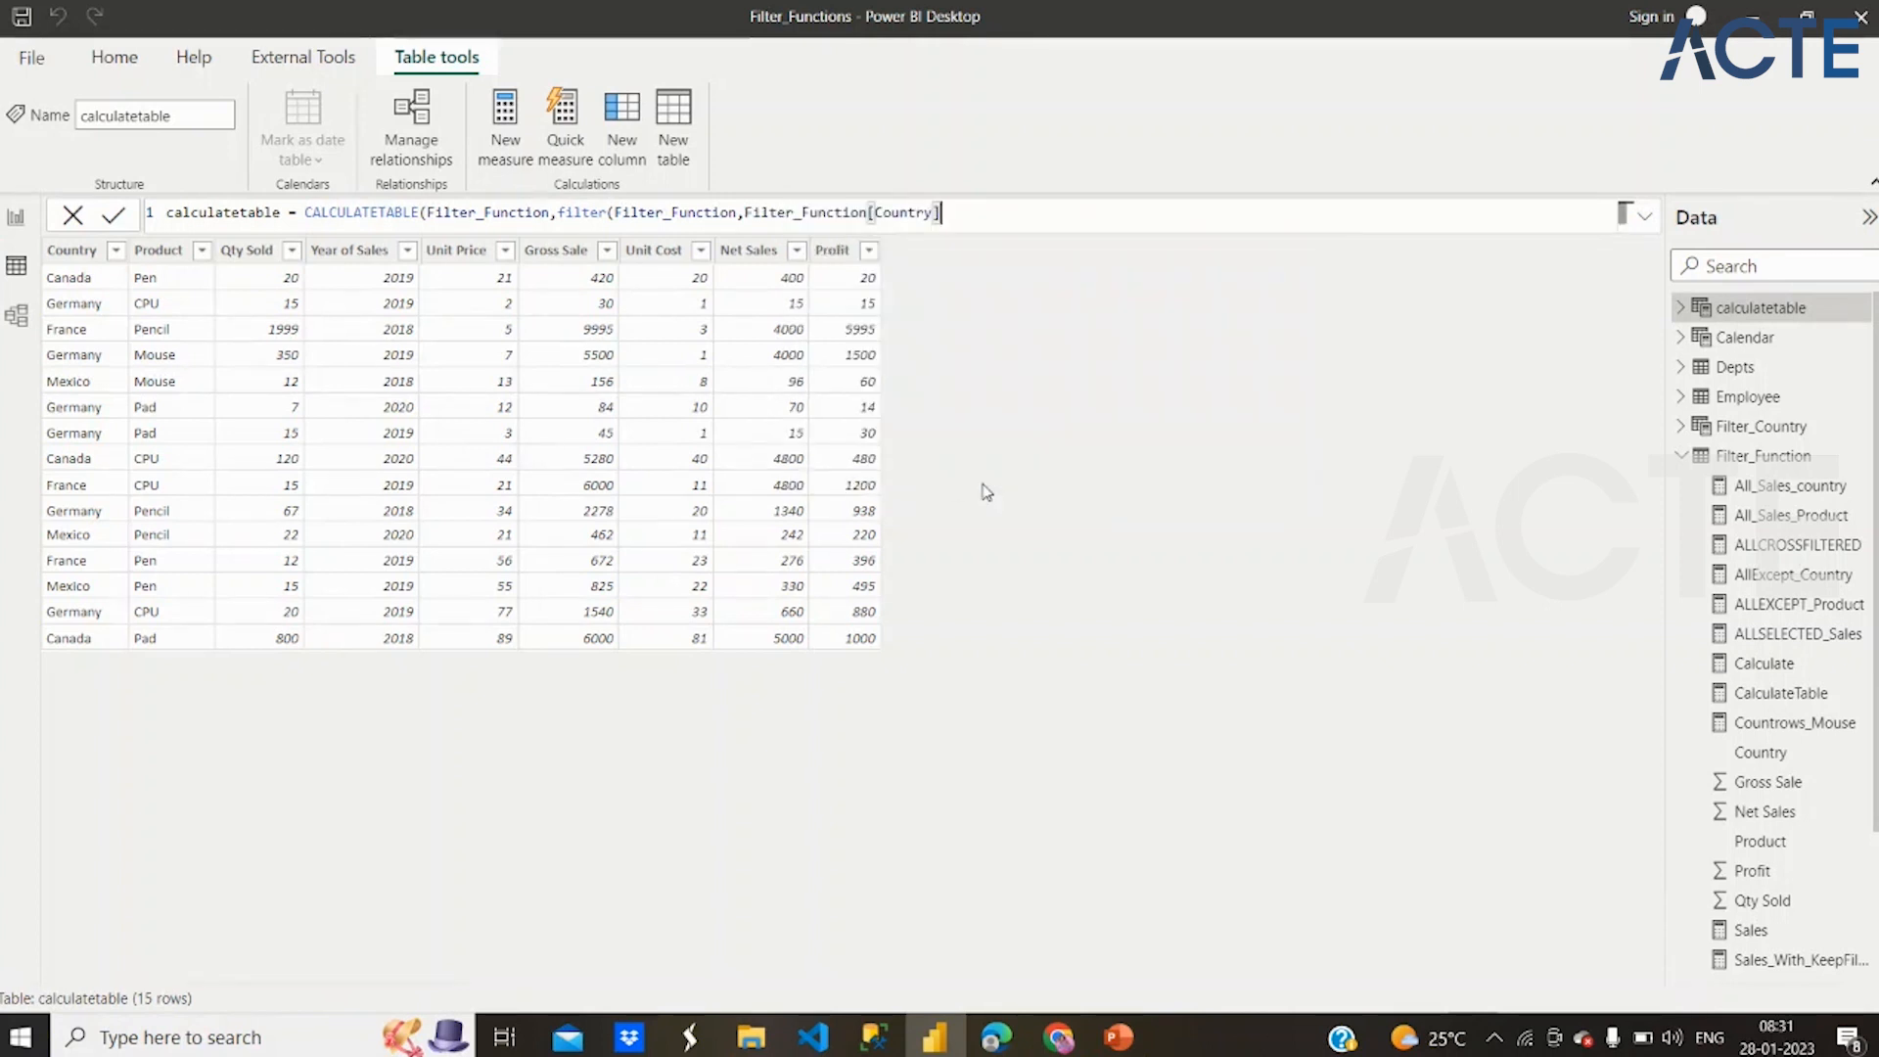
Complete the FILTER condition with ="Canada", close both functions and commit the calculatetable formula
type("=\"Canada\"))")
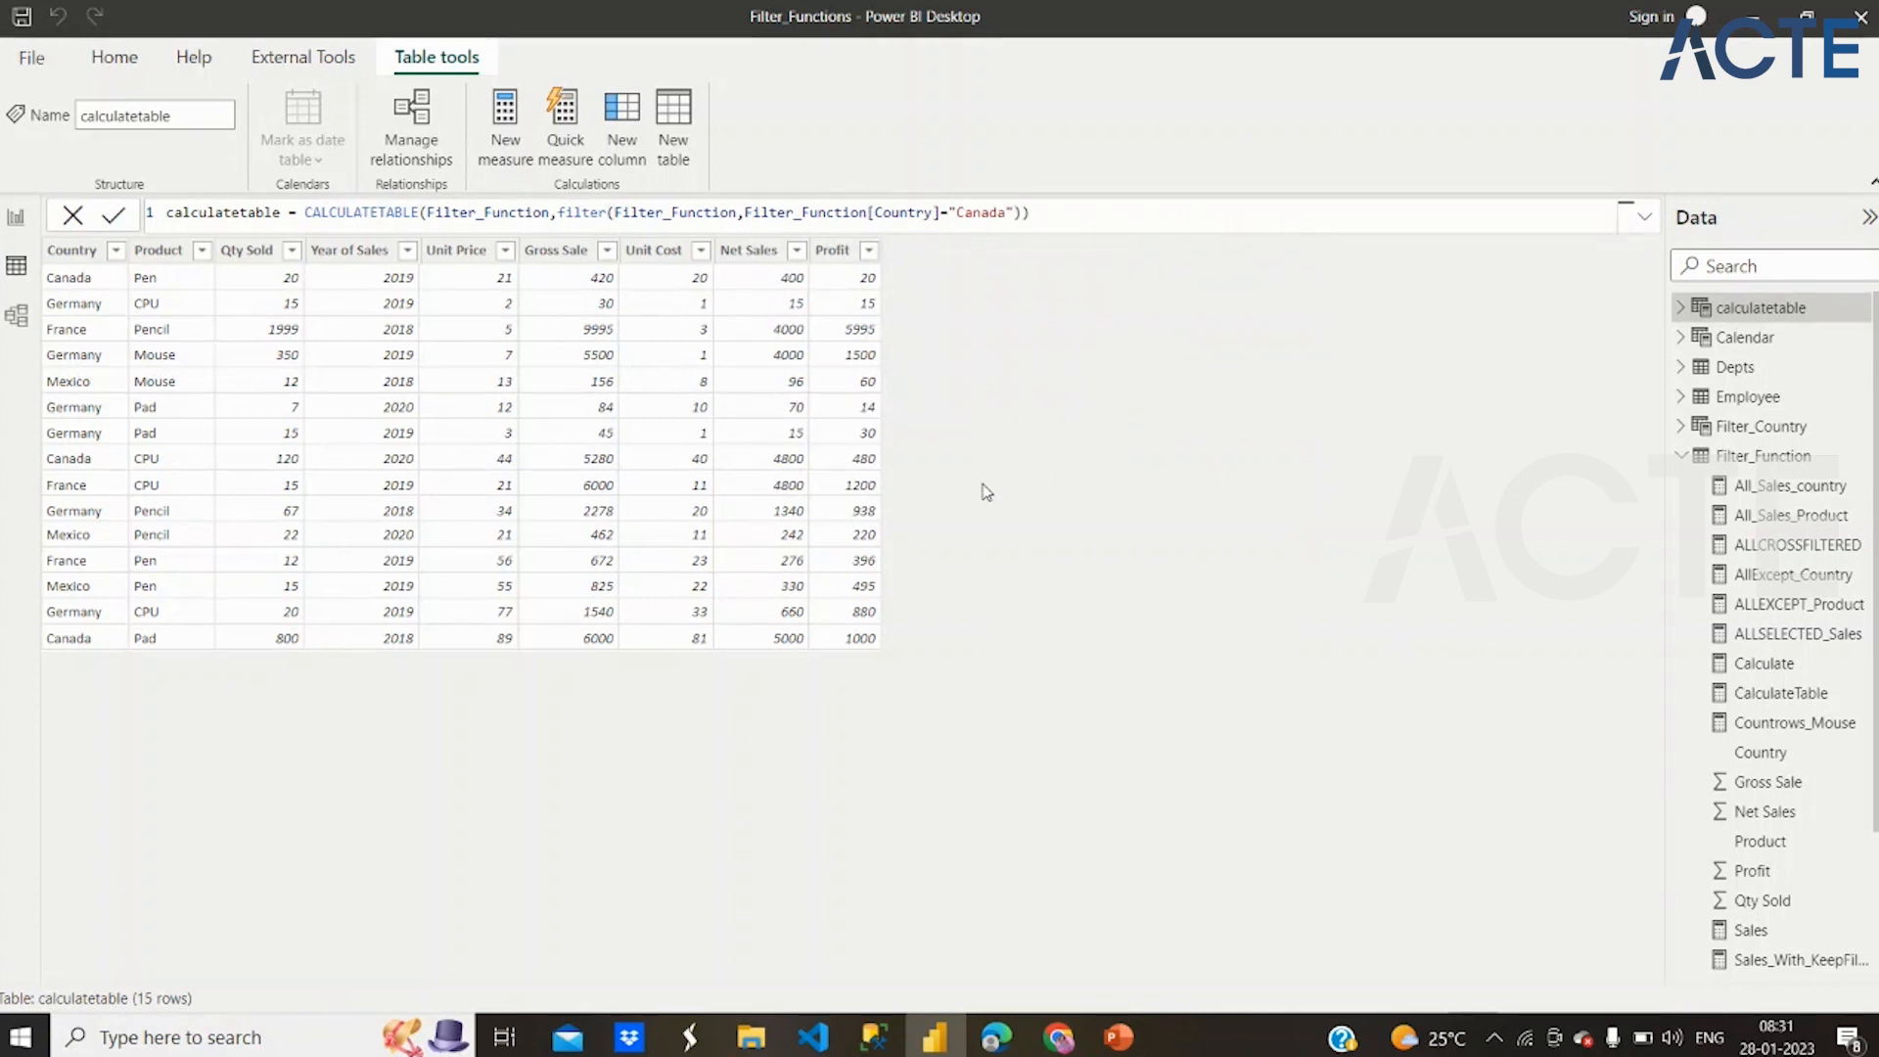
key("Return")
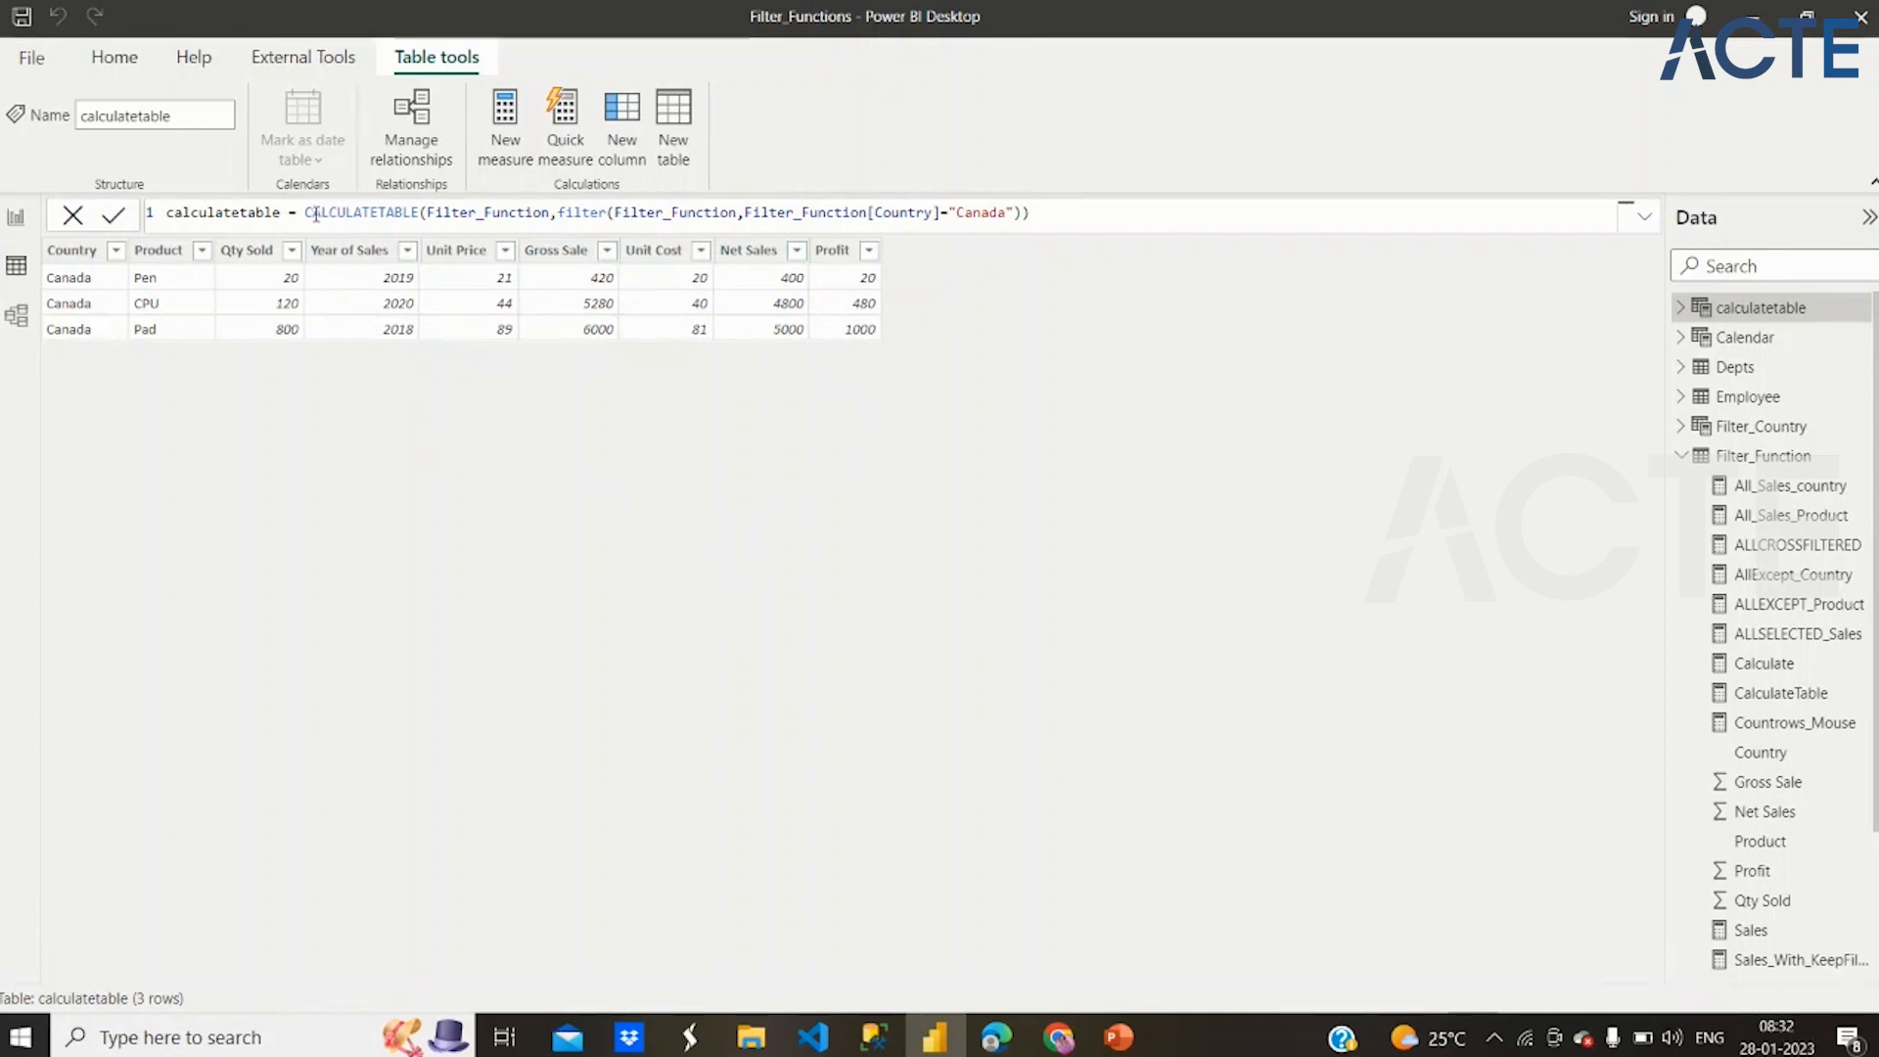
Remove the FILTER wrapper so the formula reads CALCULATETABLE(Filter_Function,Filter_Function[Country]="Canada"), and commit it
left_click_drag(315, 215, 403, 215)
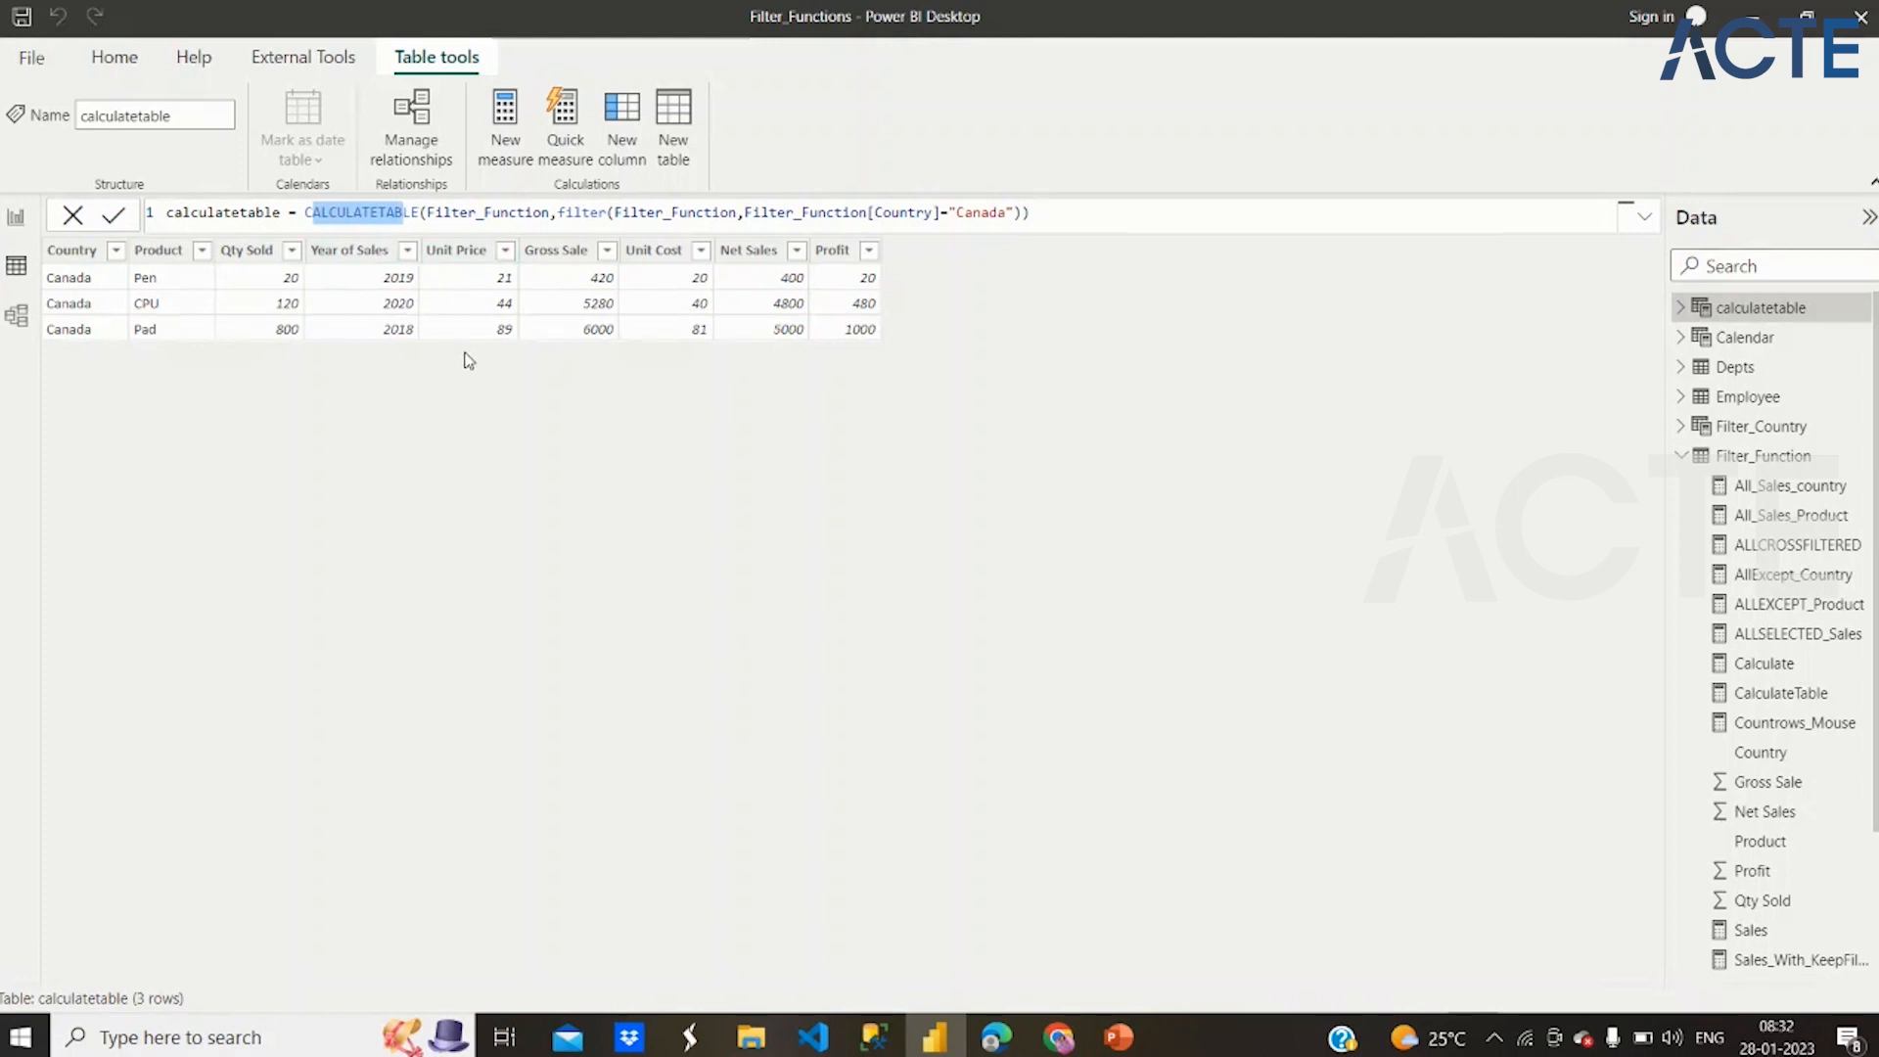
double_click(589, 213)
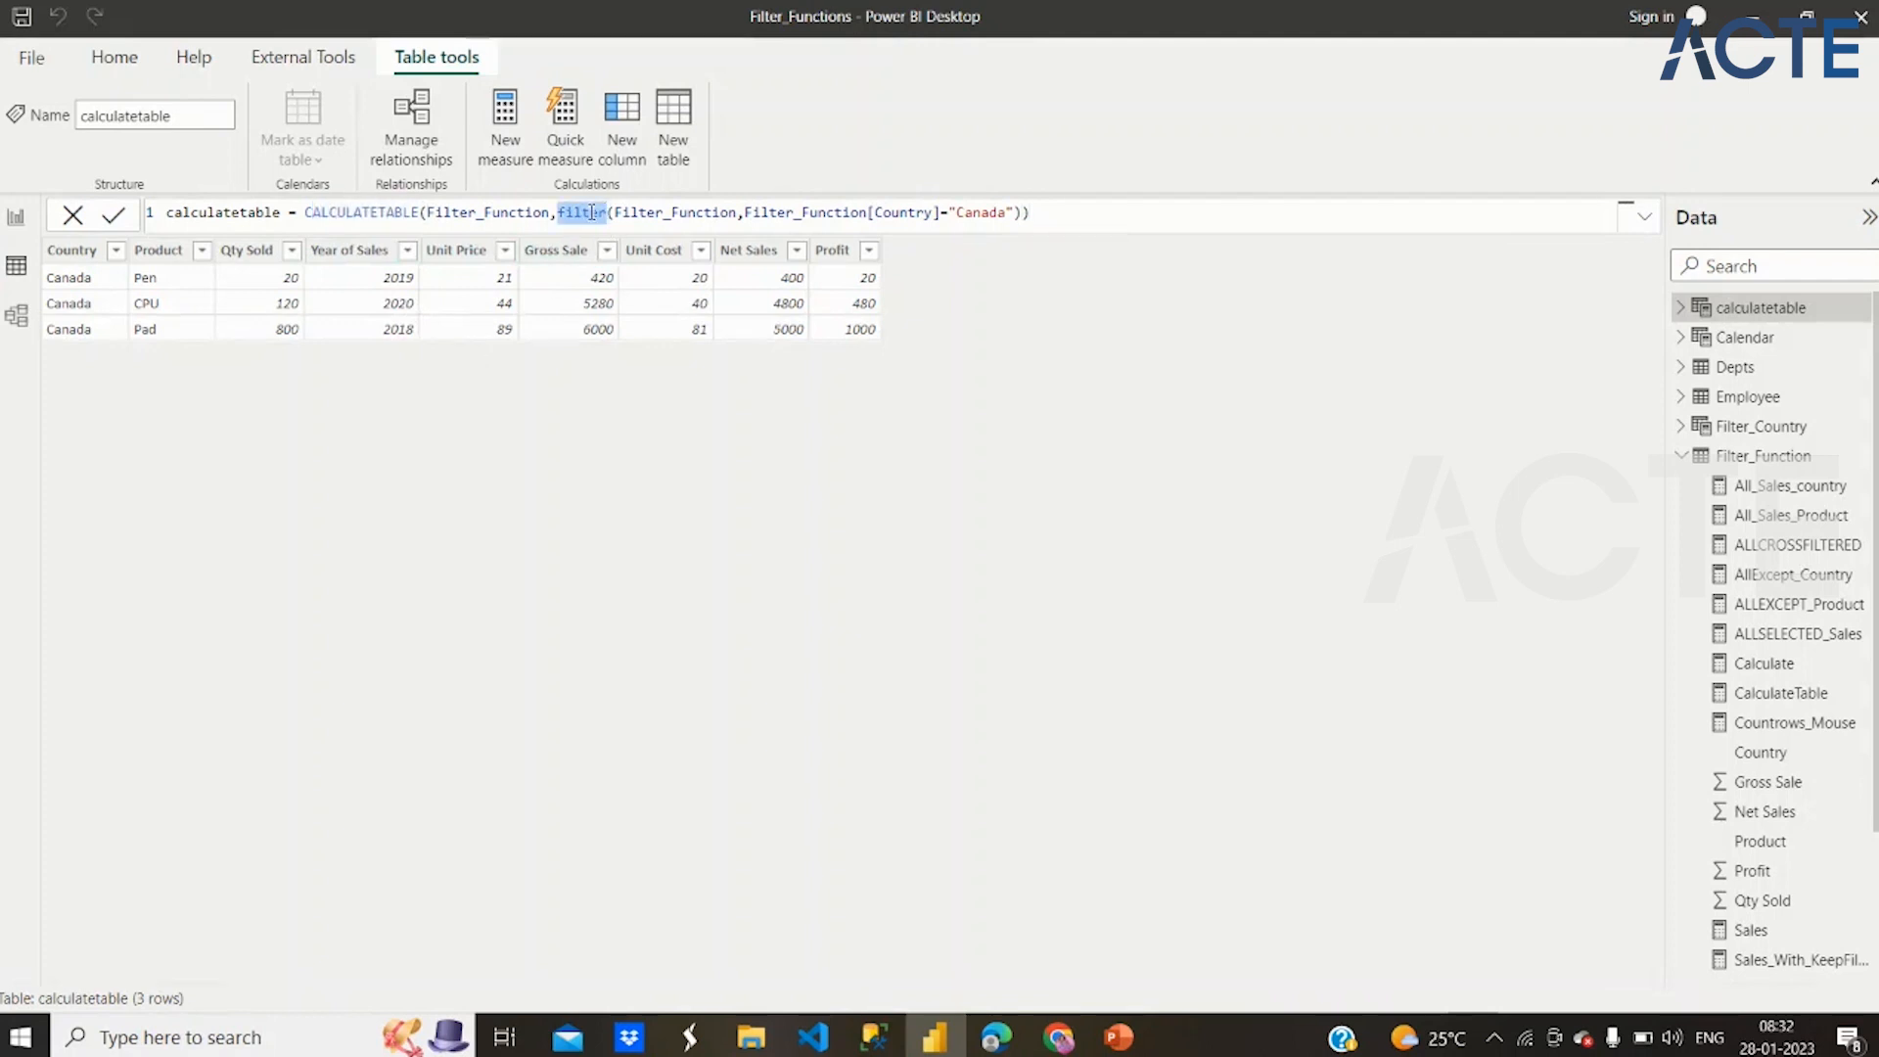
left_click(739, 213)
left_click_drag(739, 213, 558, 212)
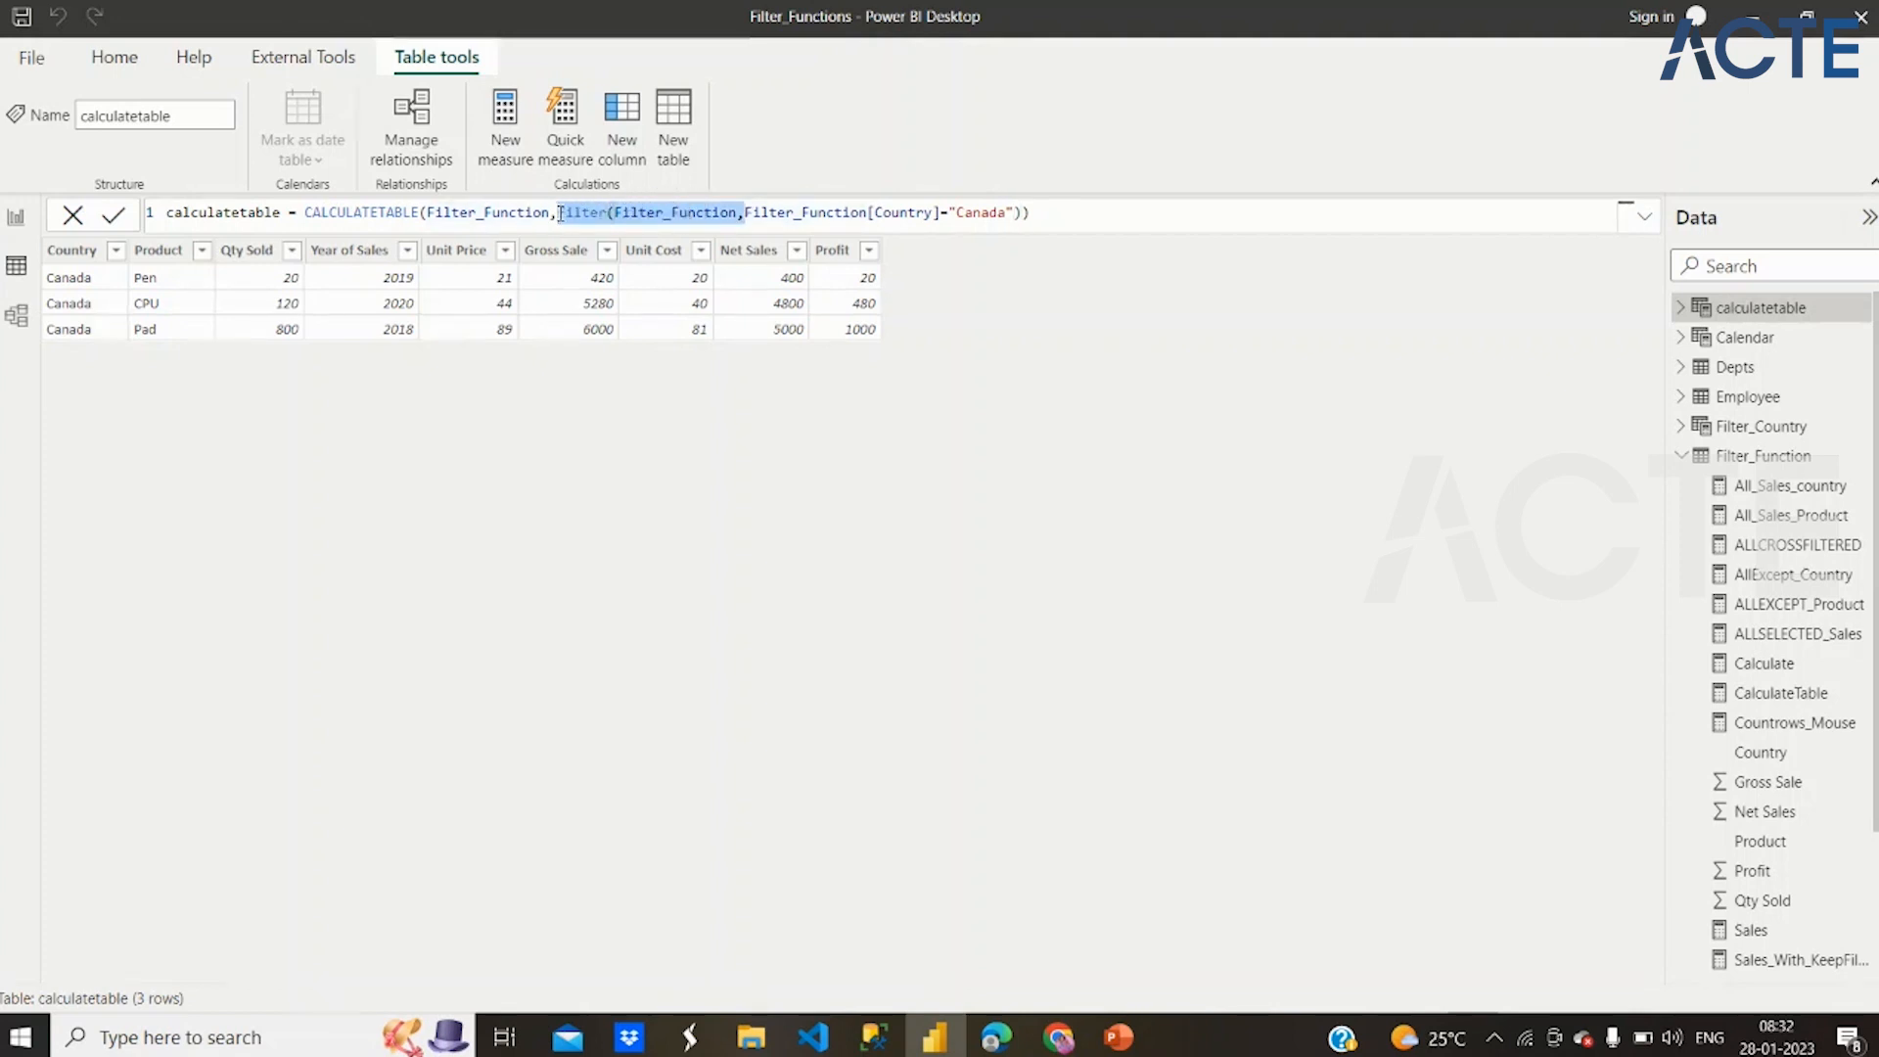
key("BackSpace")
left_click(886, 213)
key("BackSpace")
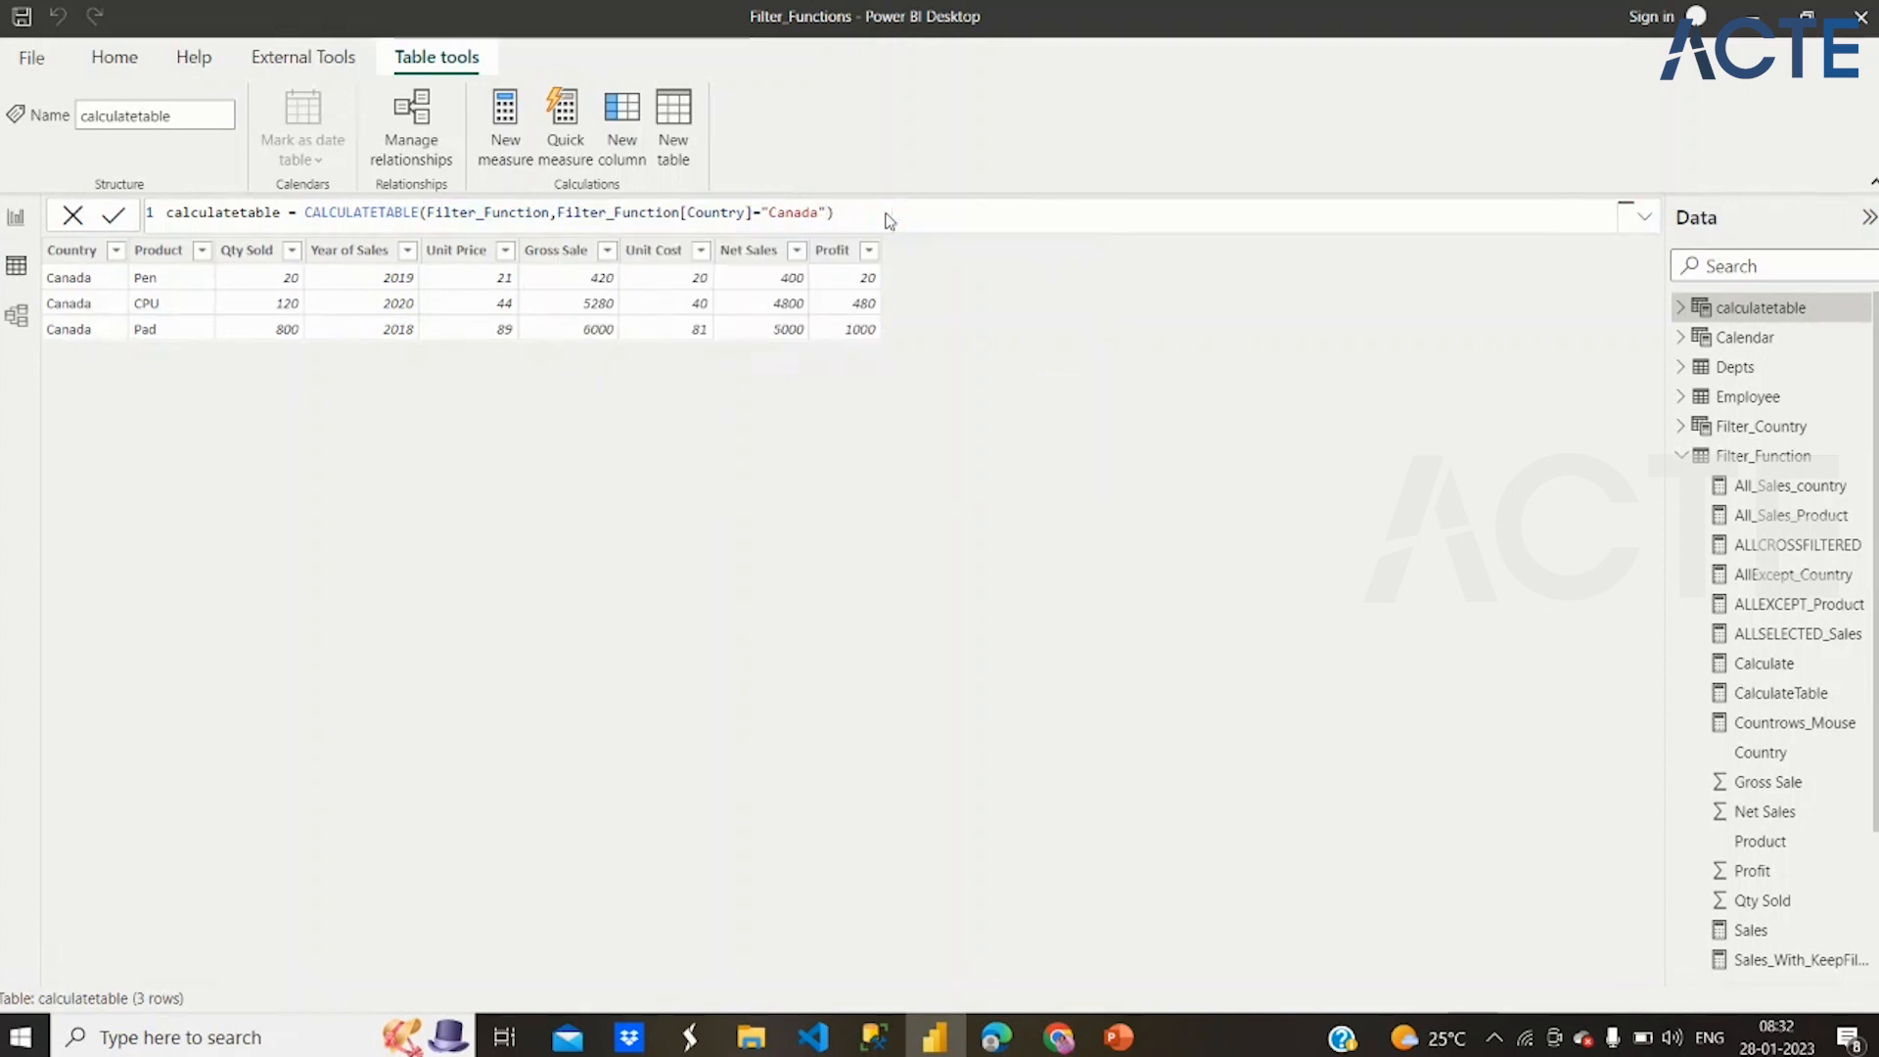
key("Return")
Open the CalculateTable measure's formula and review its Filter_Function[Net Sales] expression
left_click(1780, 695)
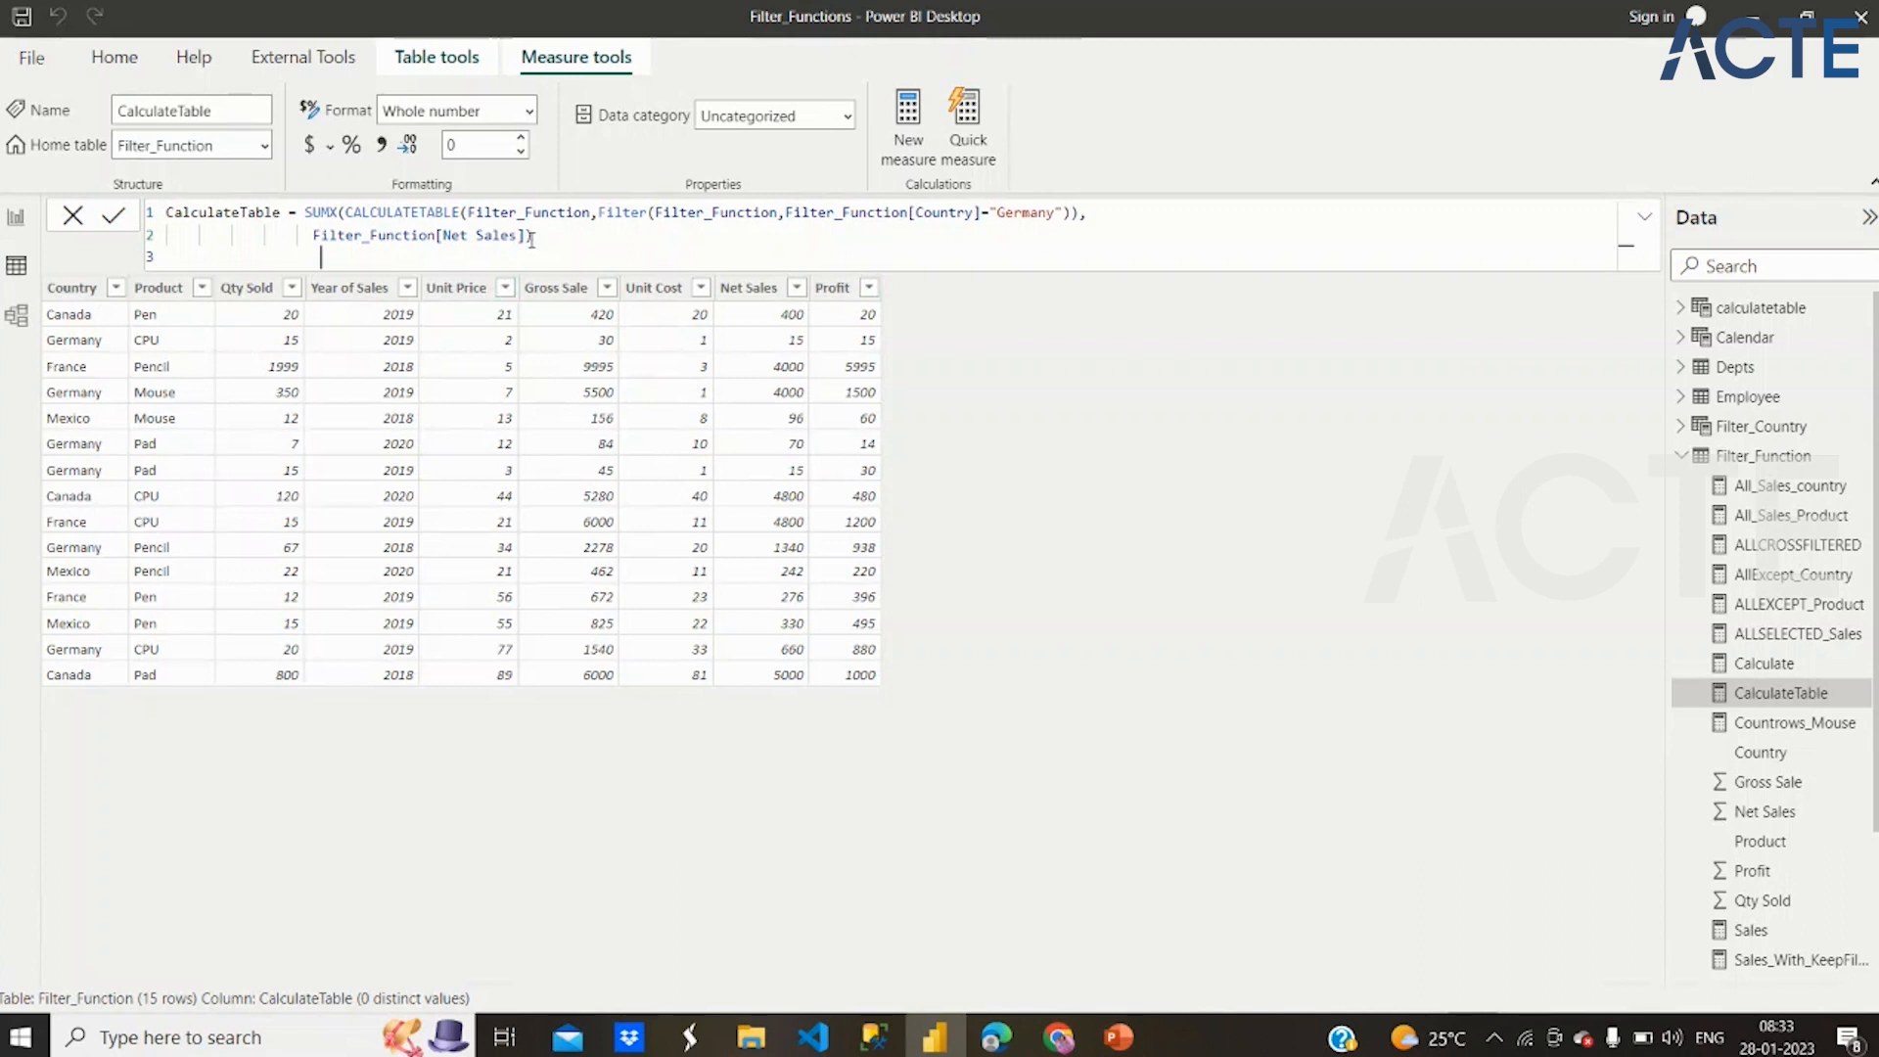
left_click_drag(532, 236, 428, 236)
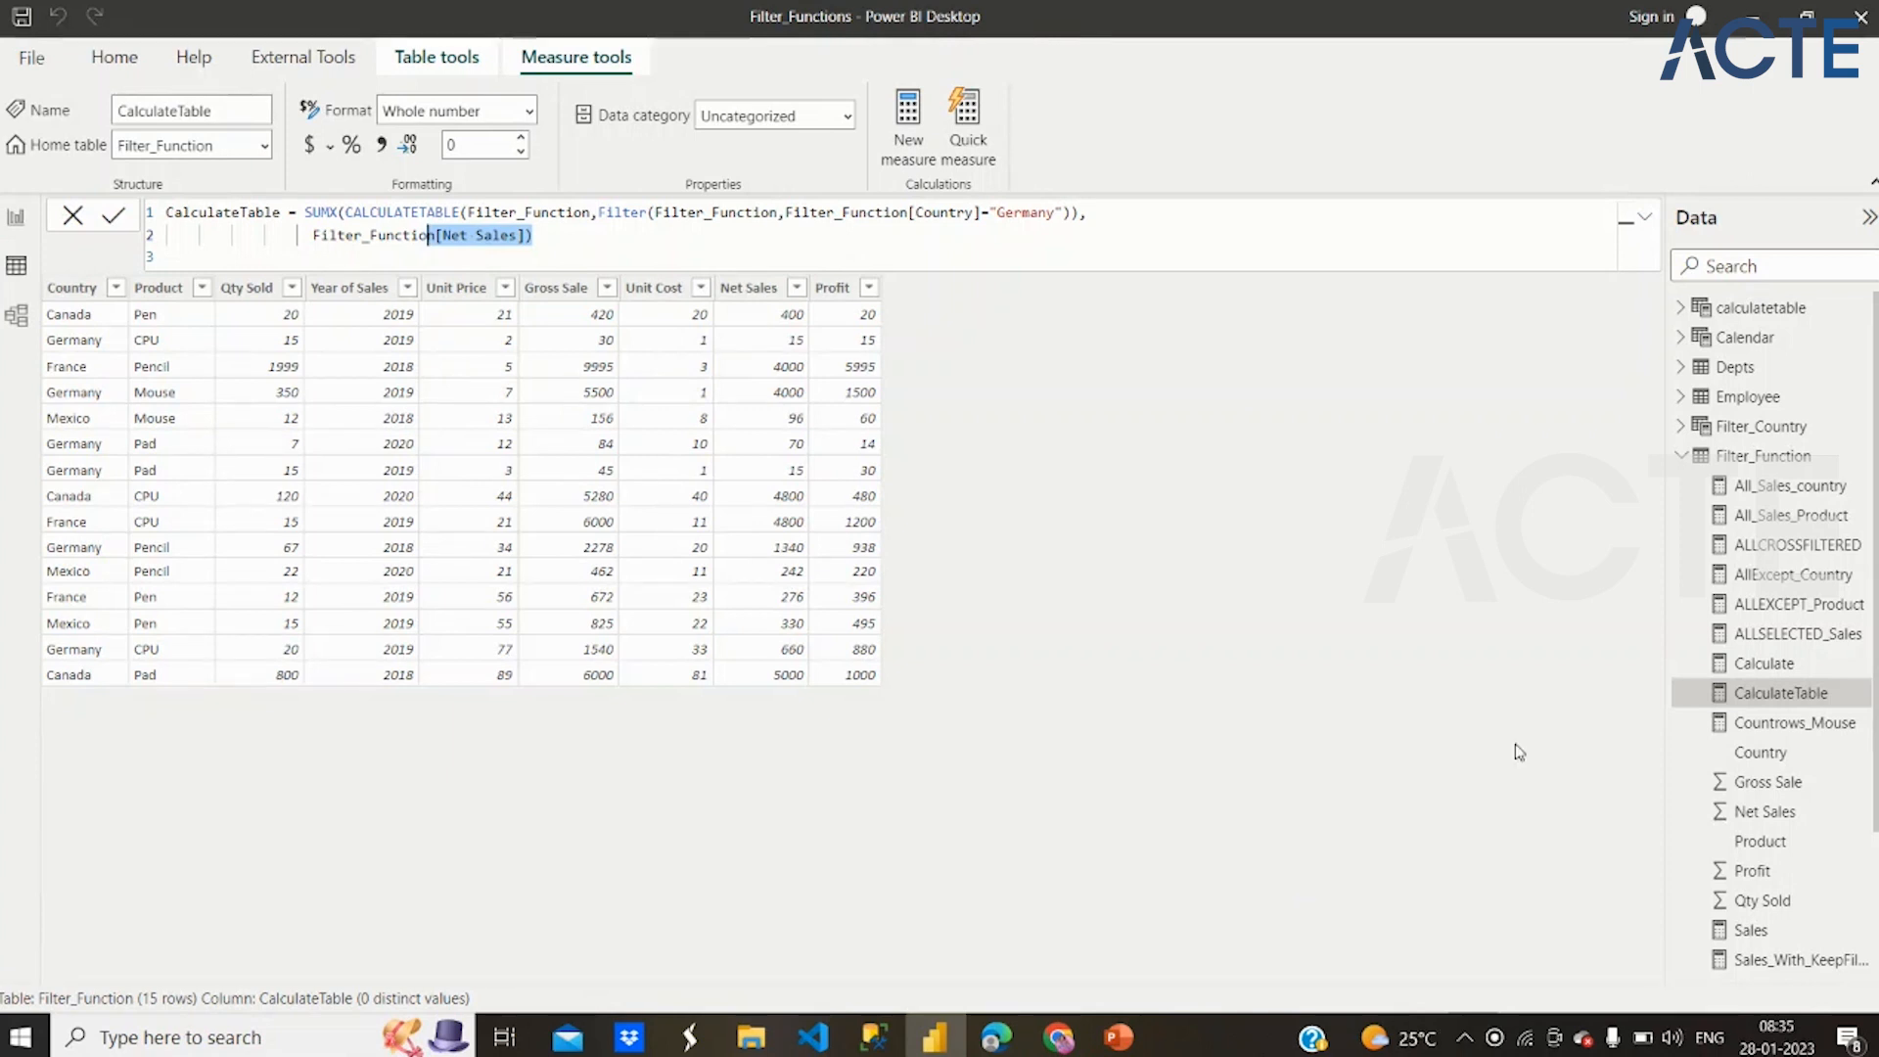
Add a new calculated column to the Depts table and name it AllnoBlankRow in its formula
left_click(1723, 370)
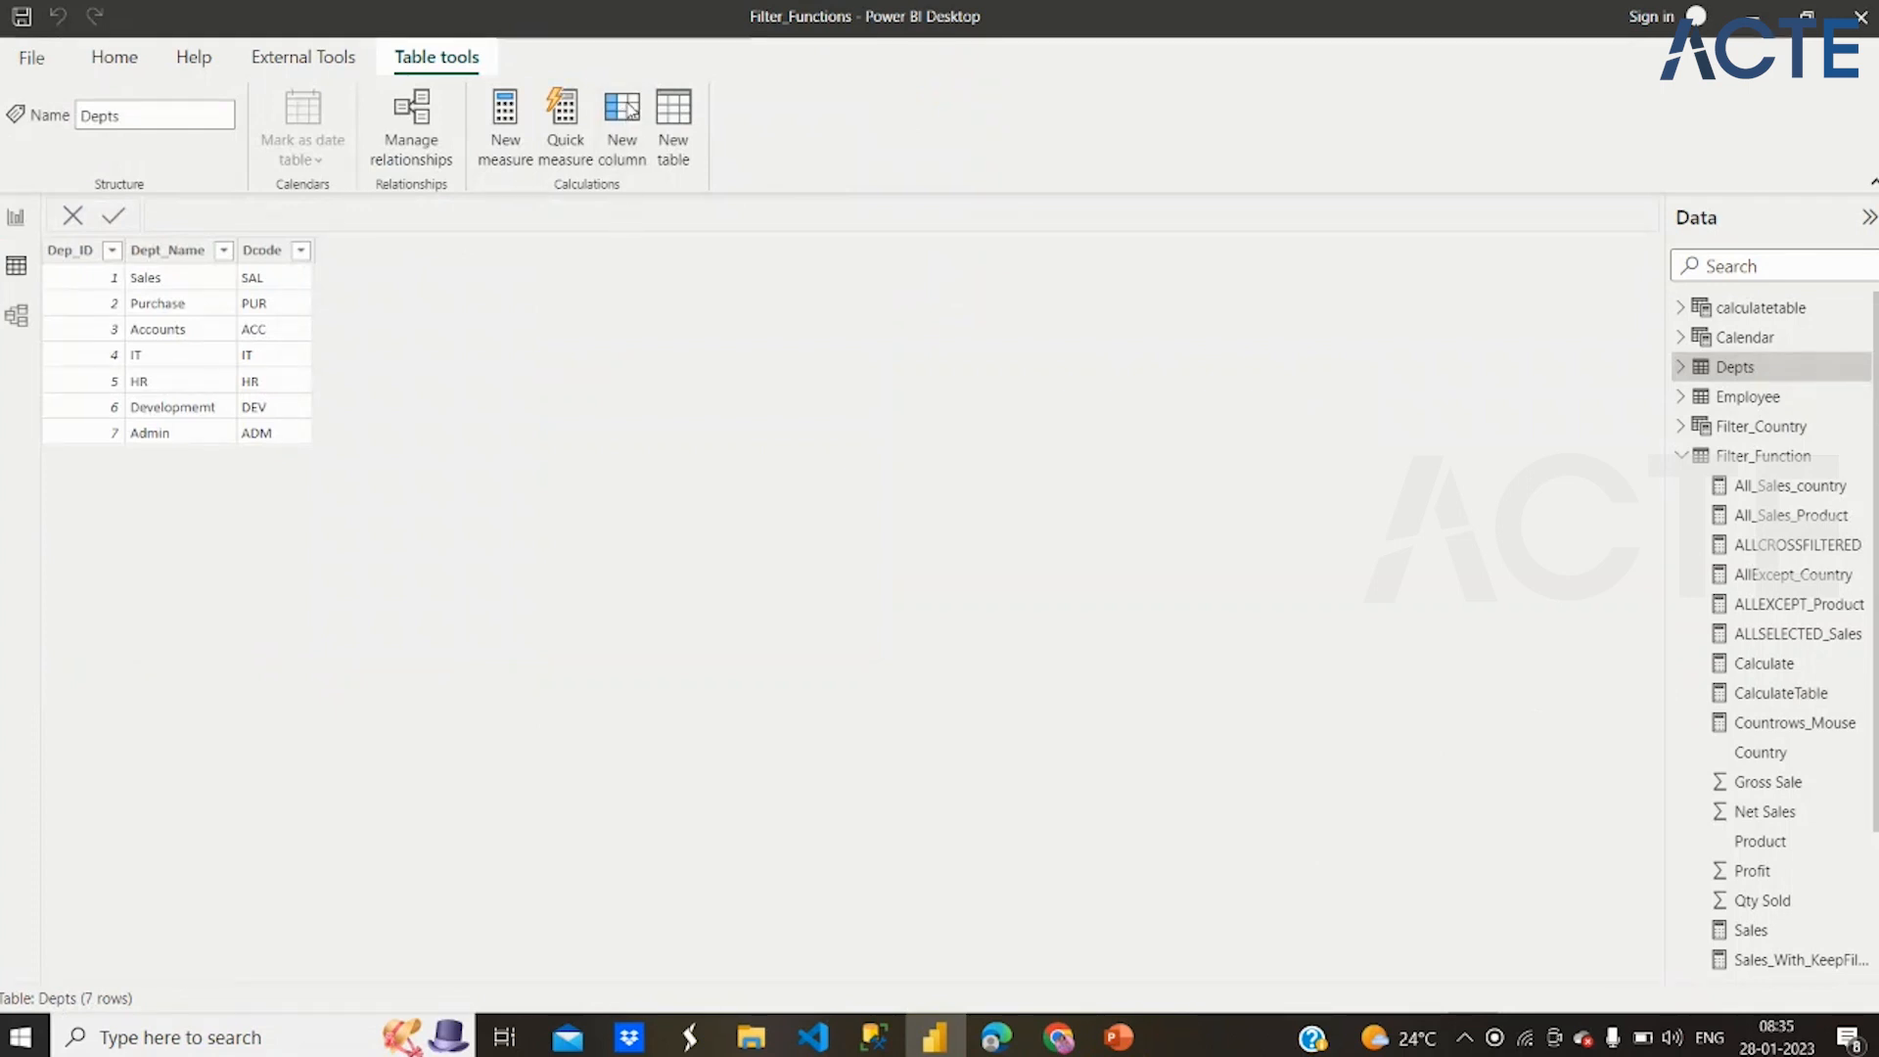
left_click(623, 114)
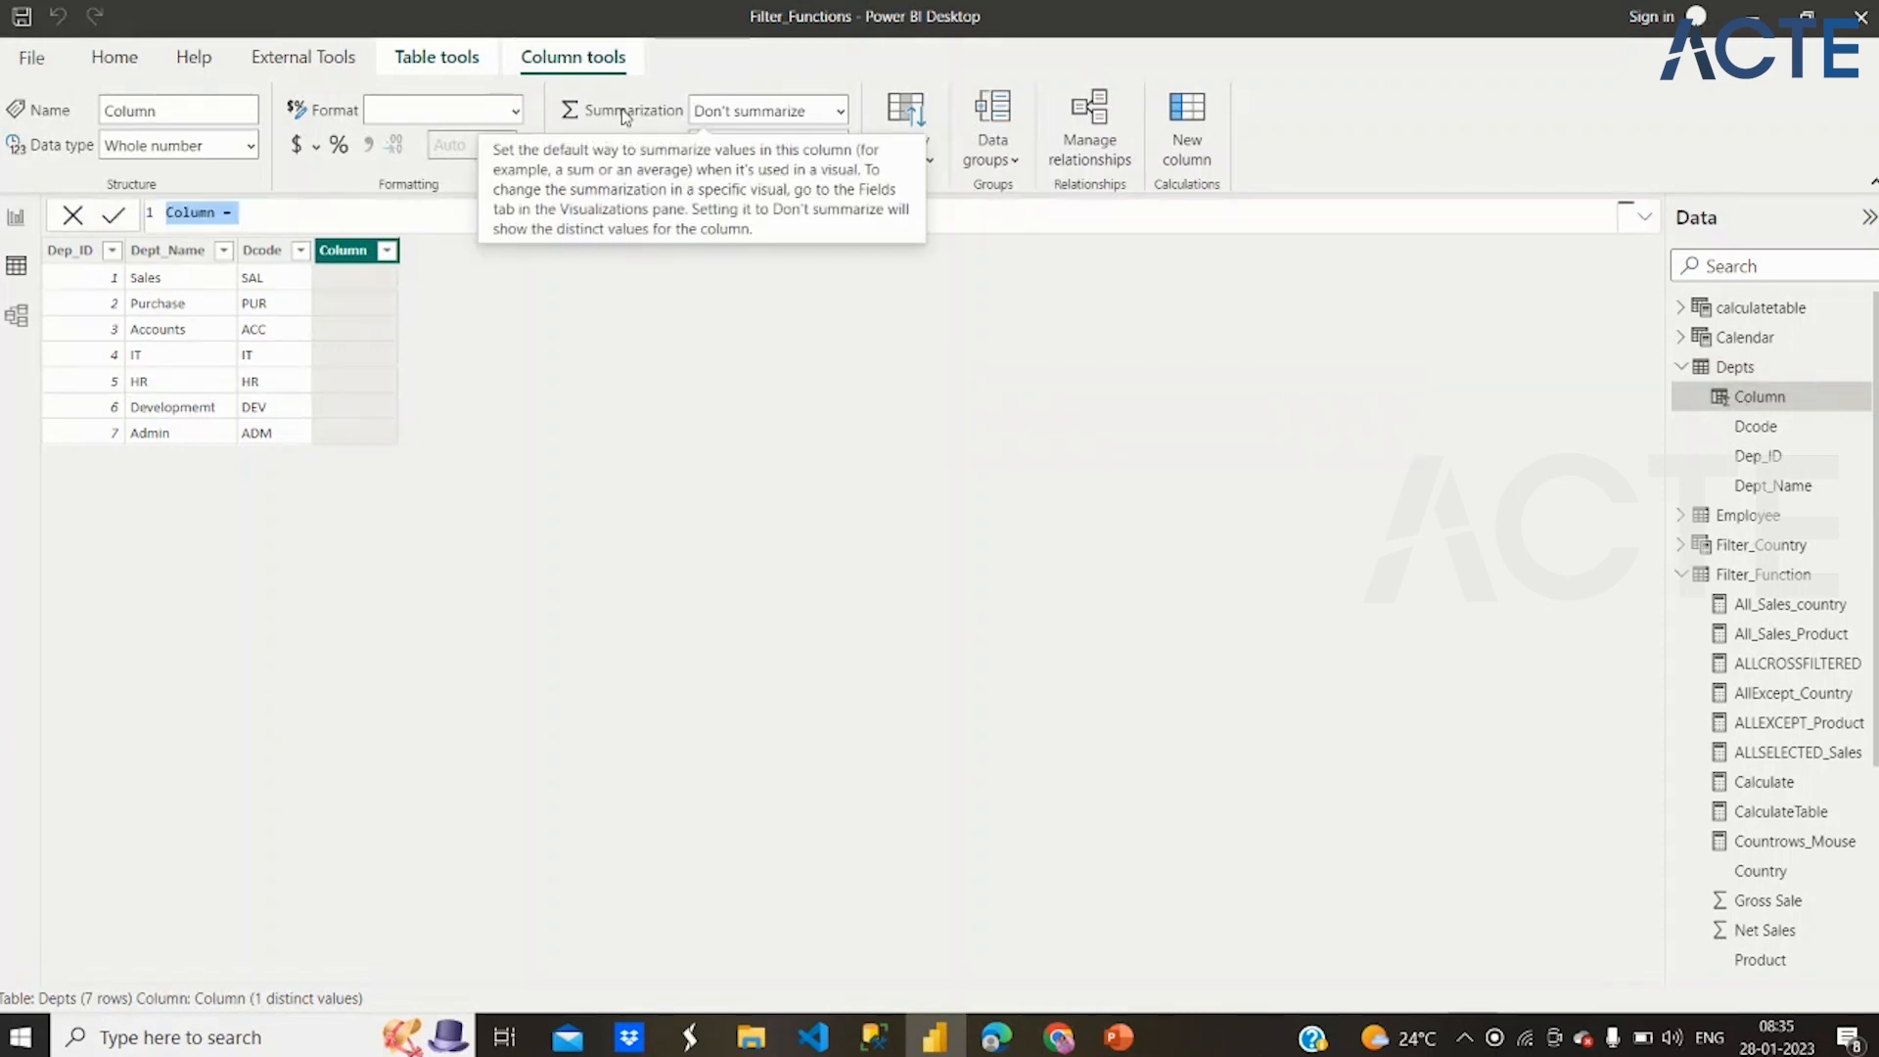
type("Allno")
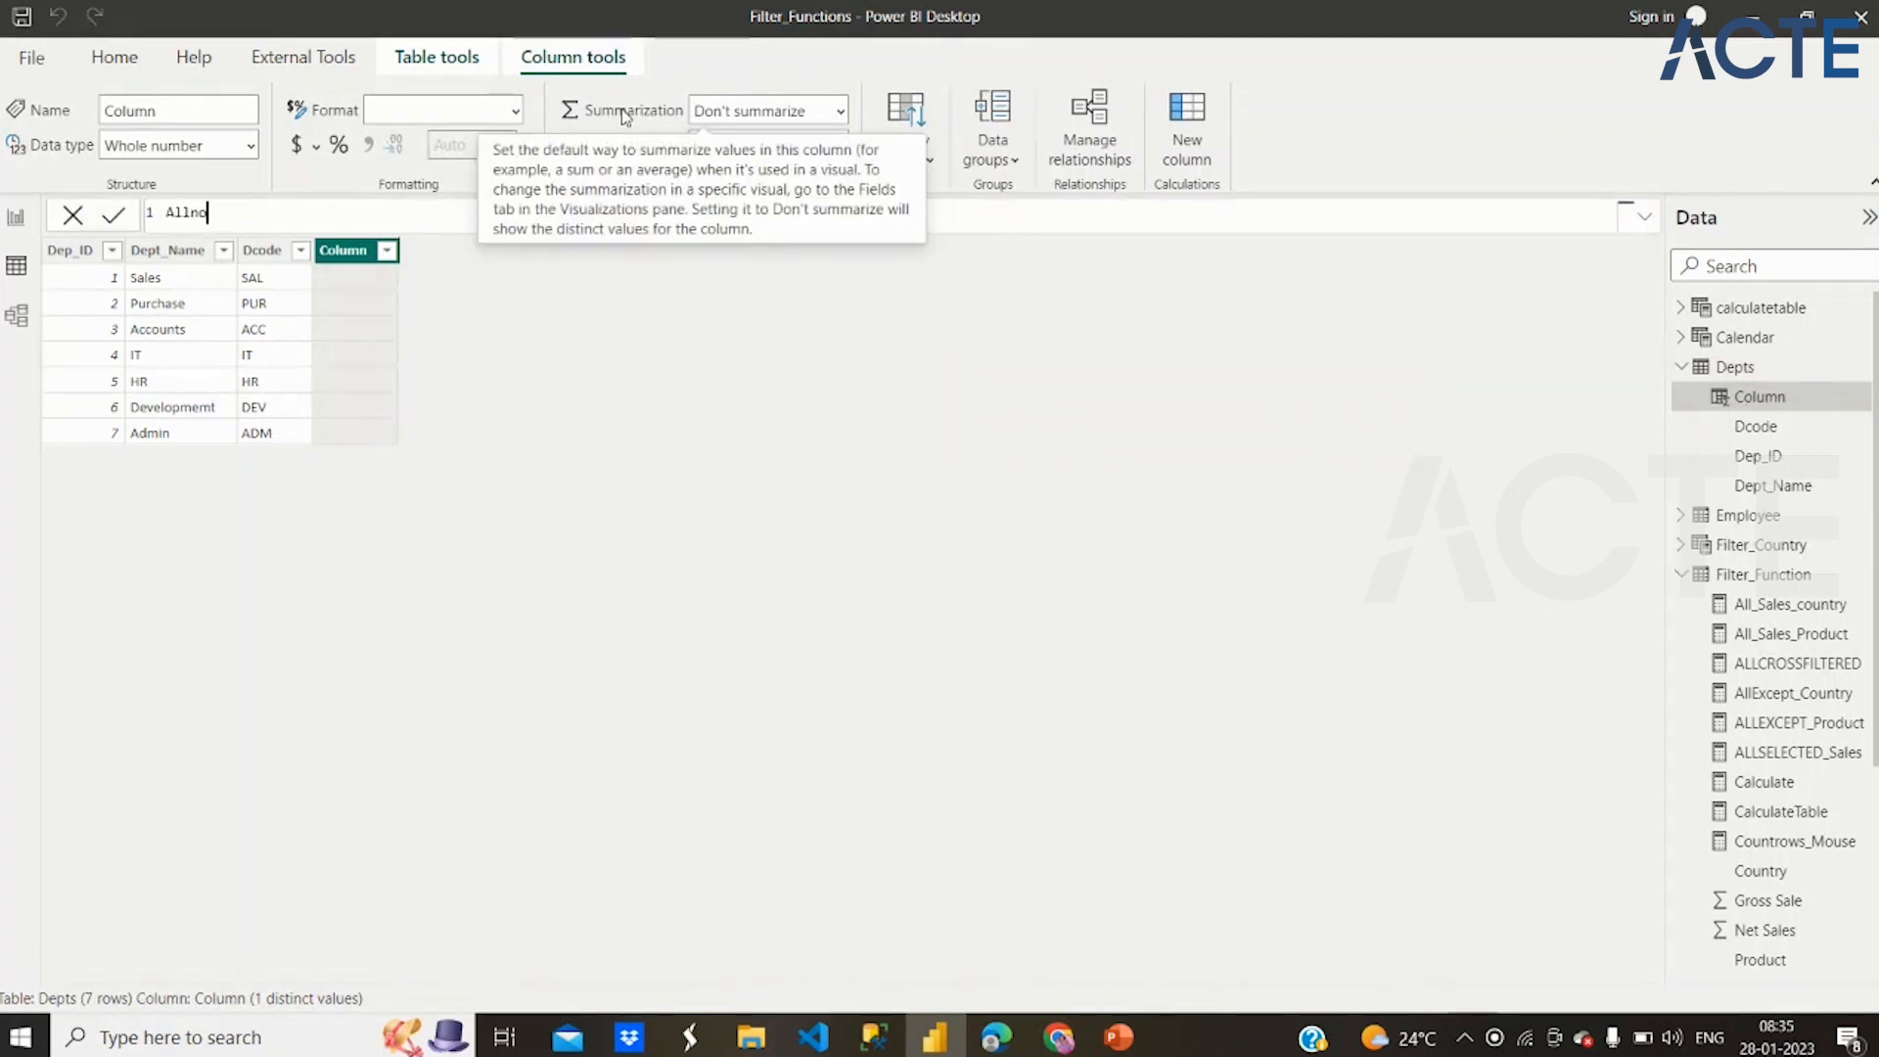
type("BlankRow=")
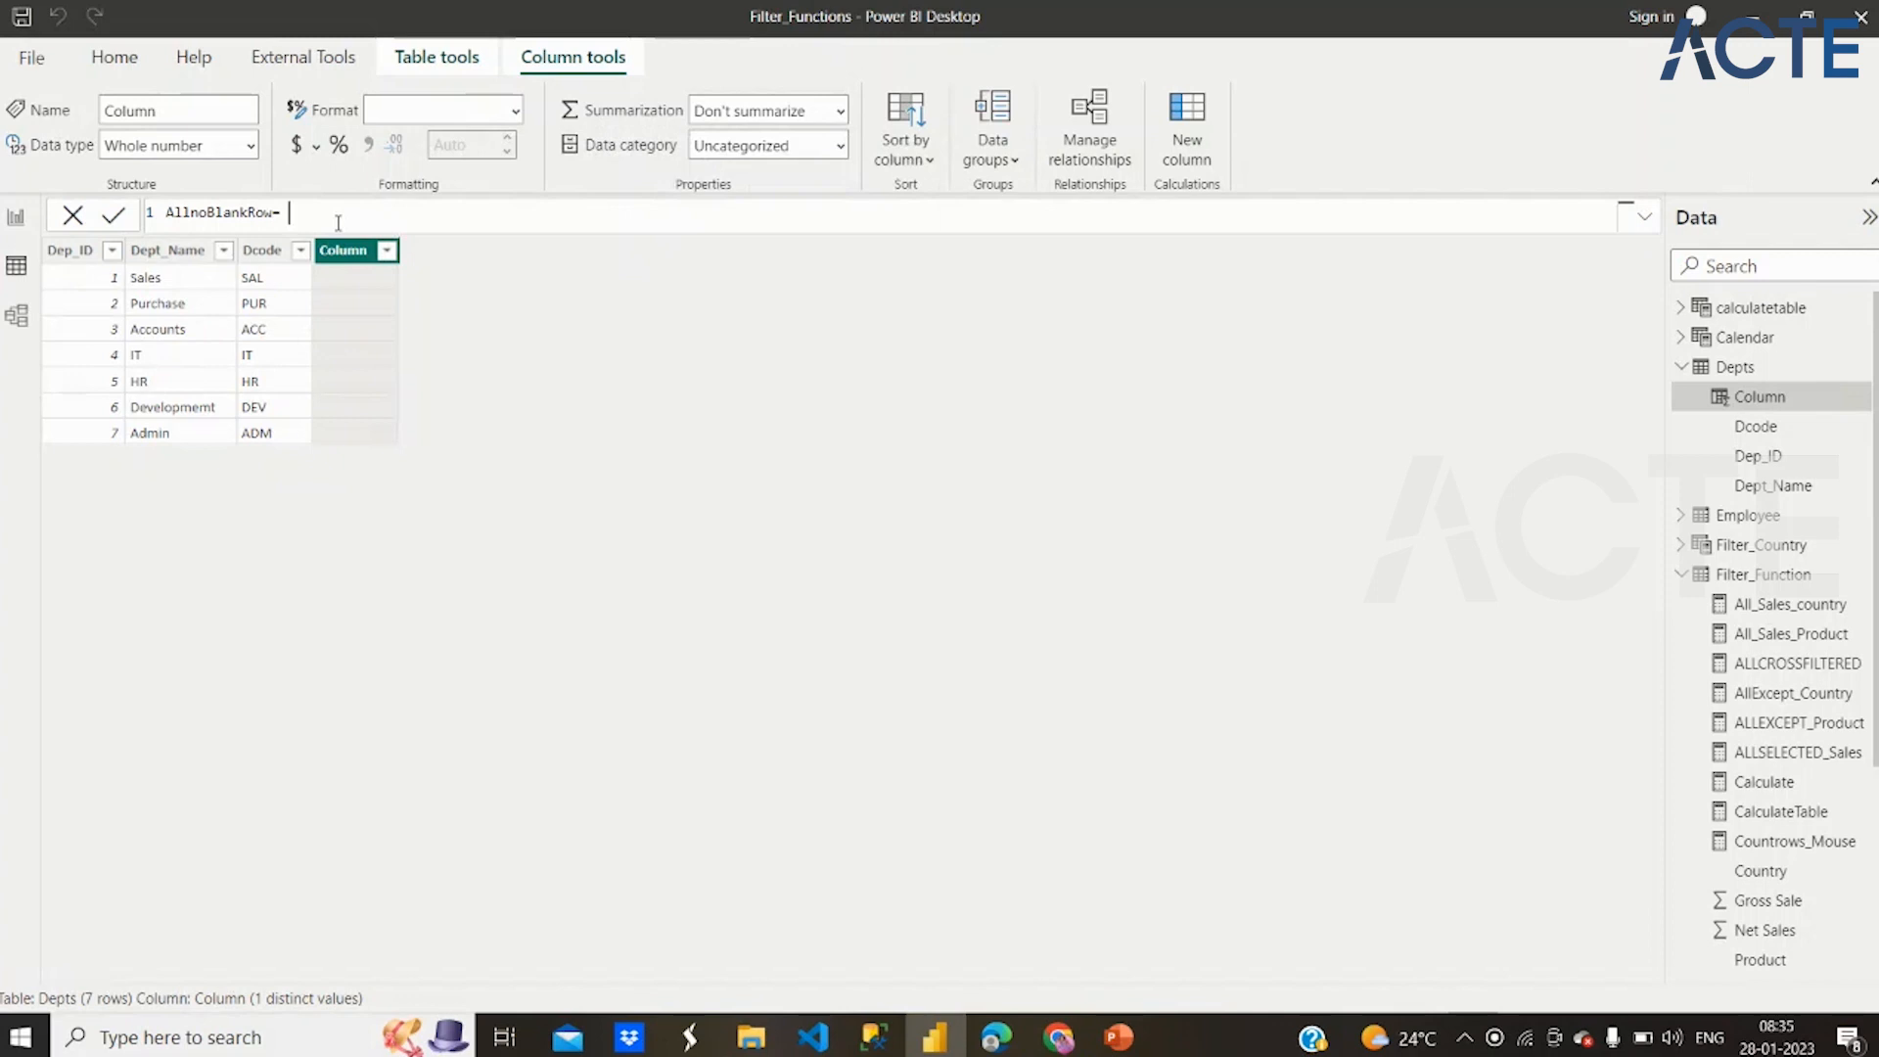
Complete the AllnoBlankRow formula as COUNTROWS(ALLNOBLANKROW(Employee[DeptCode])) and commit it
type("countrows")
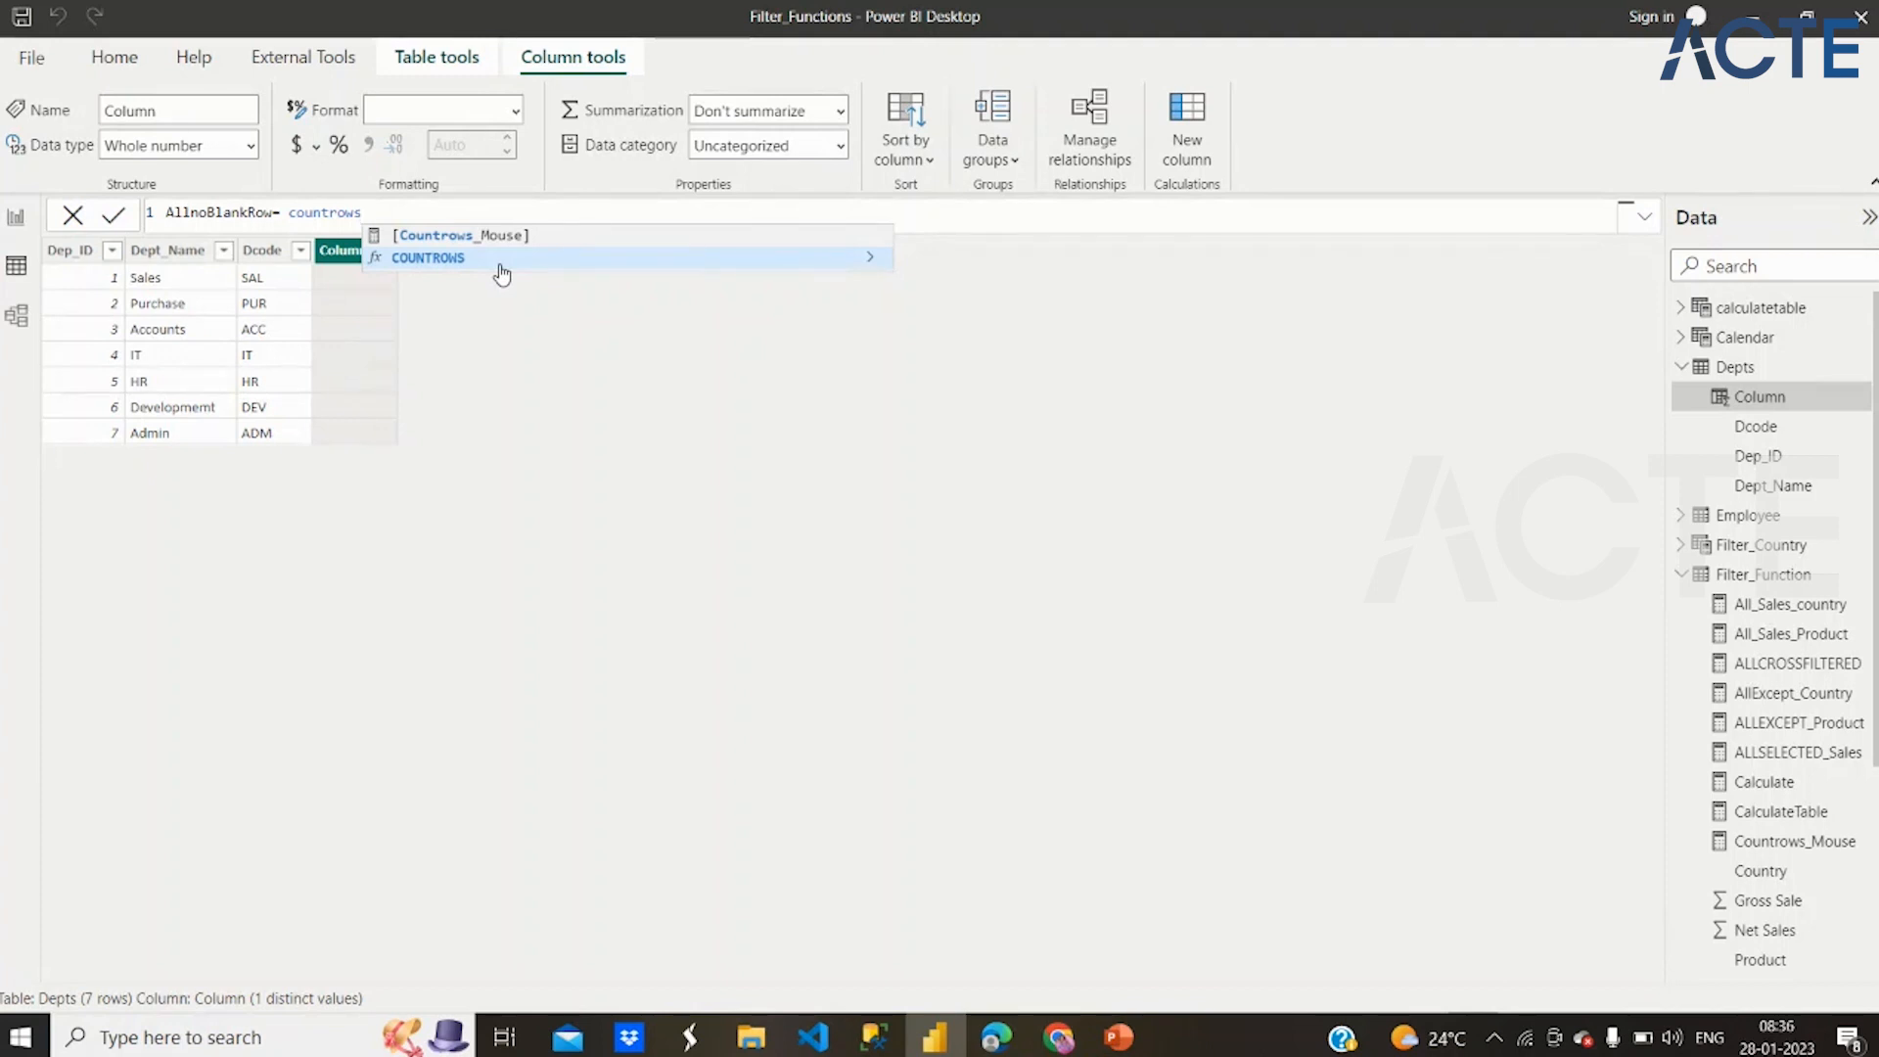
left_click(500, 262)
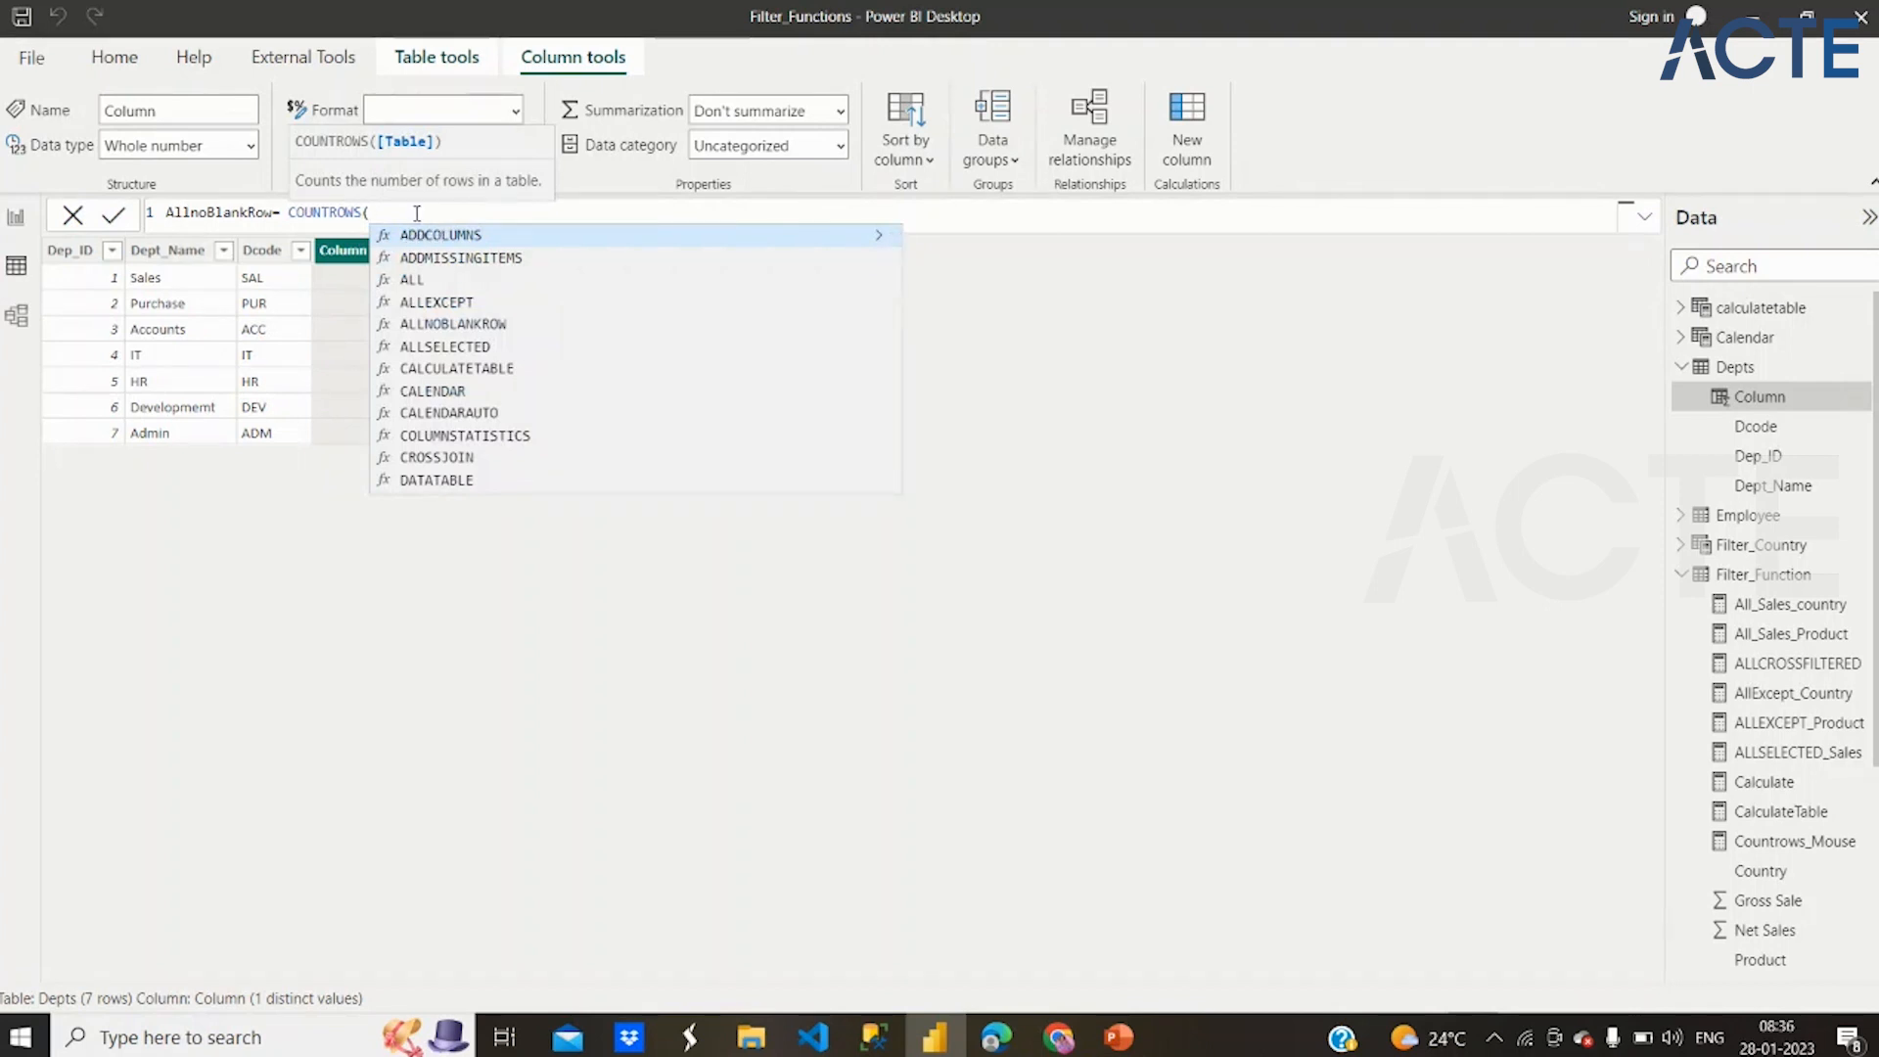
type("all")
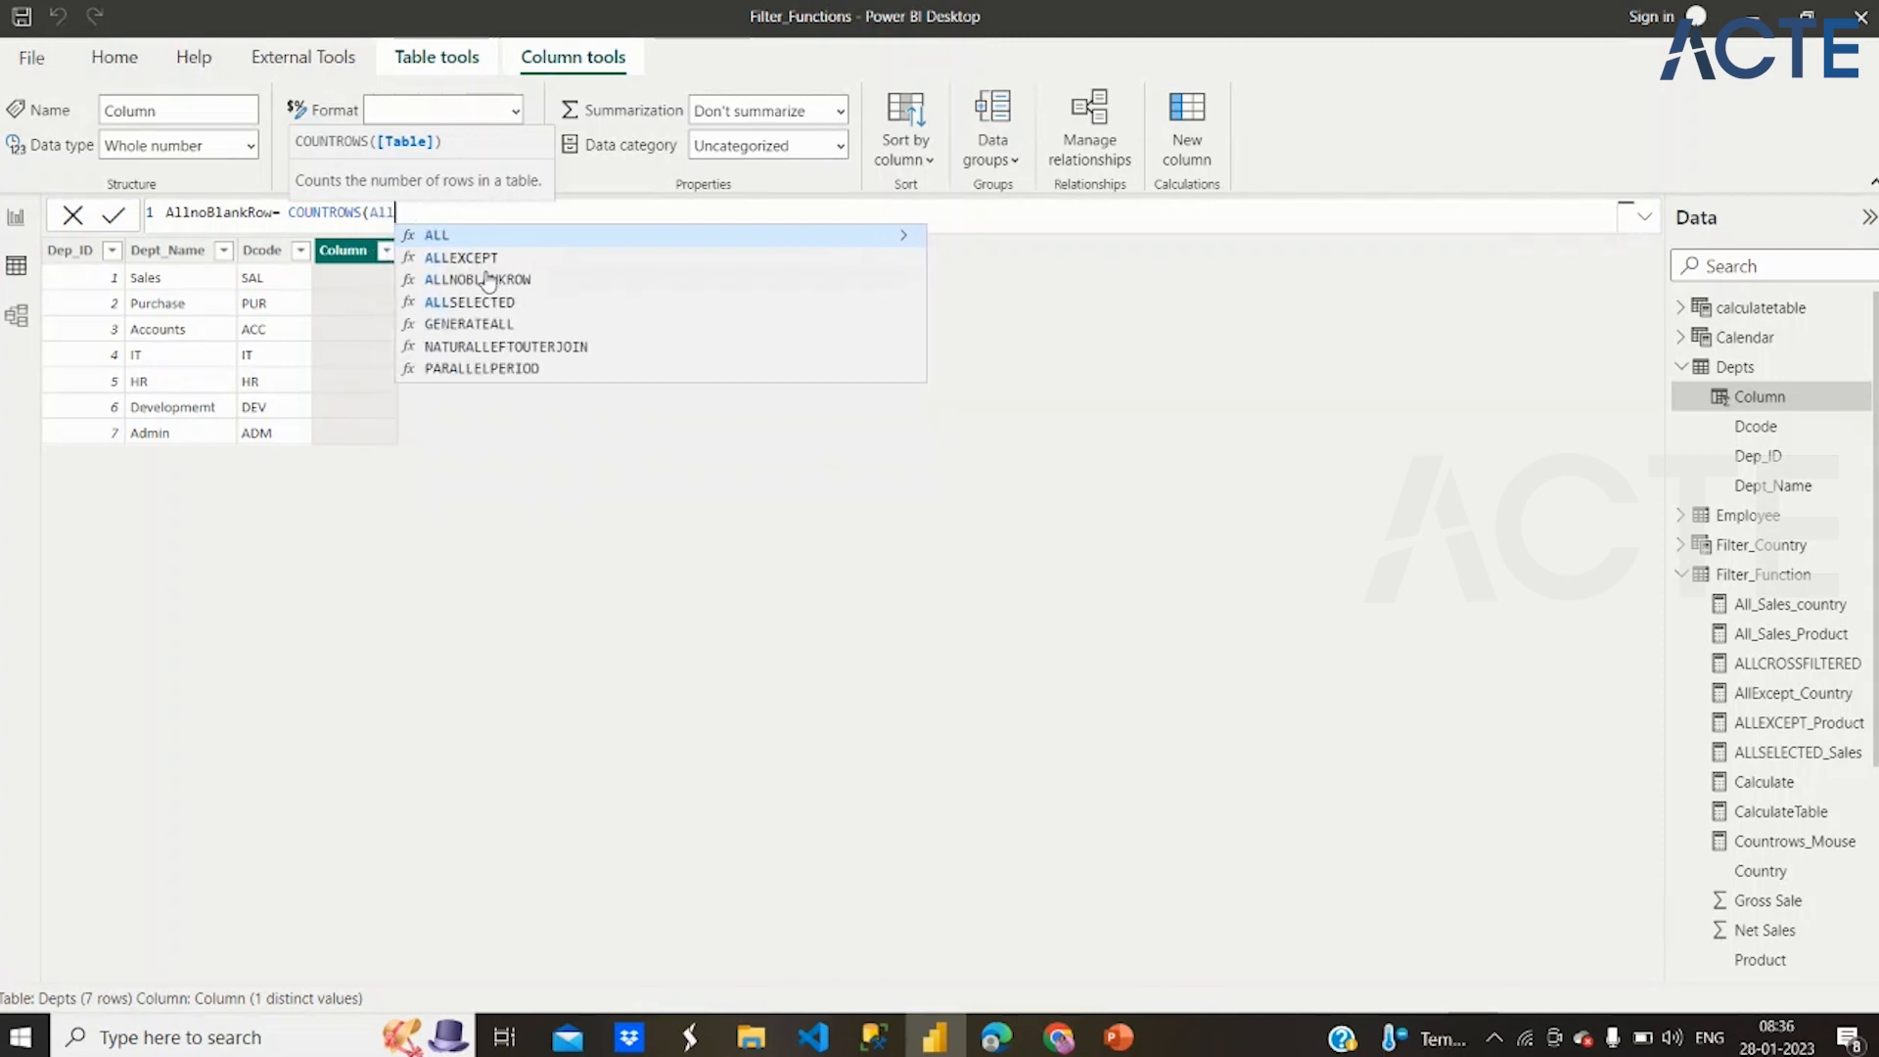
left_click(487, 282)
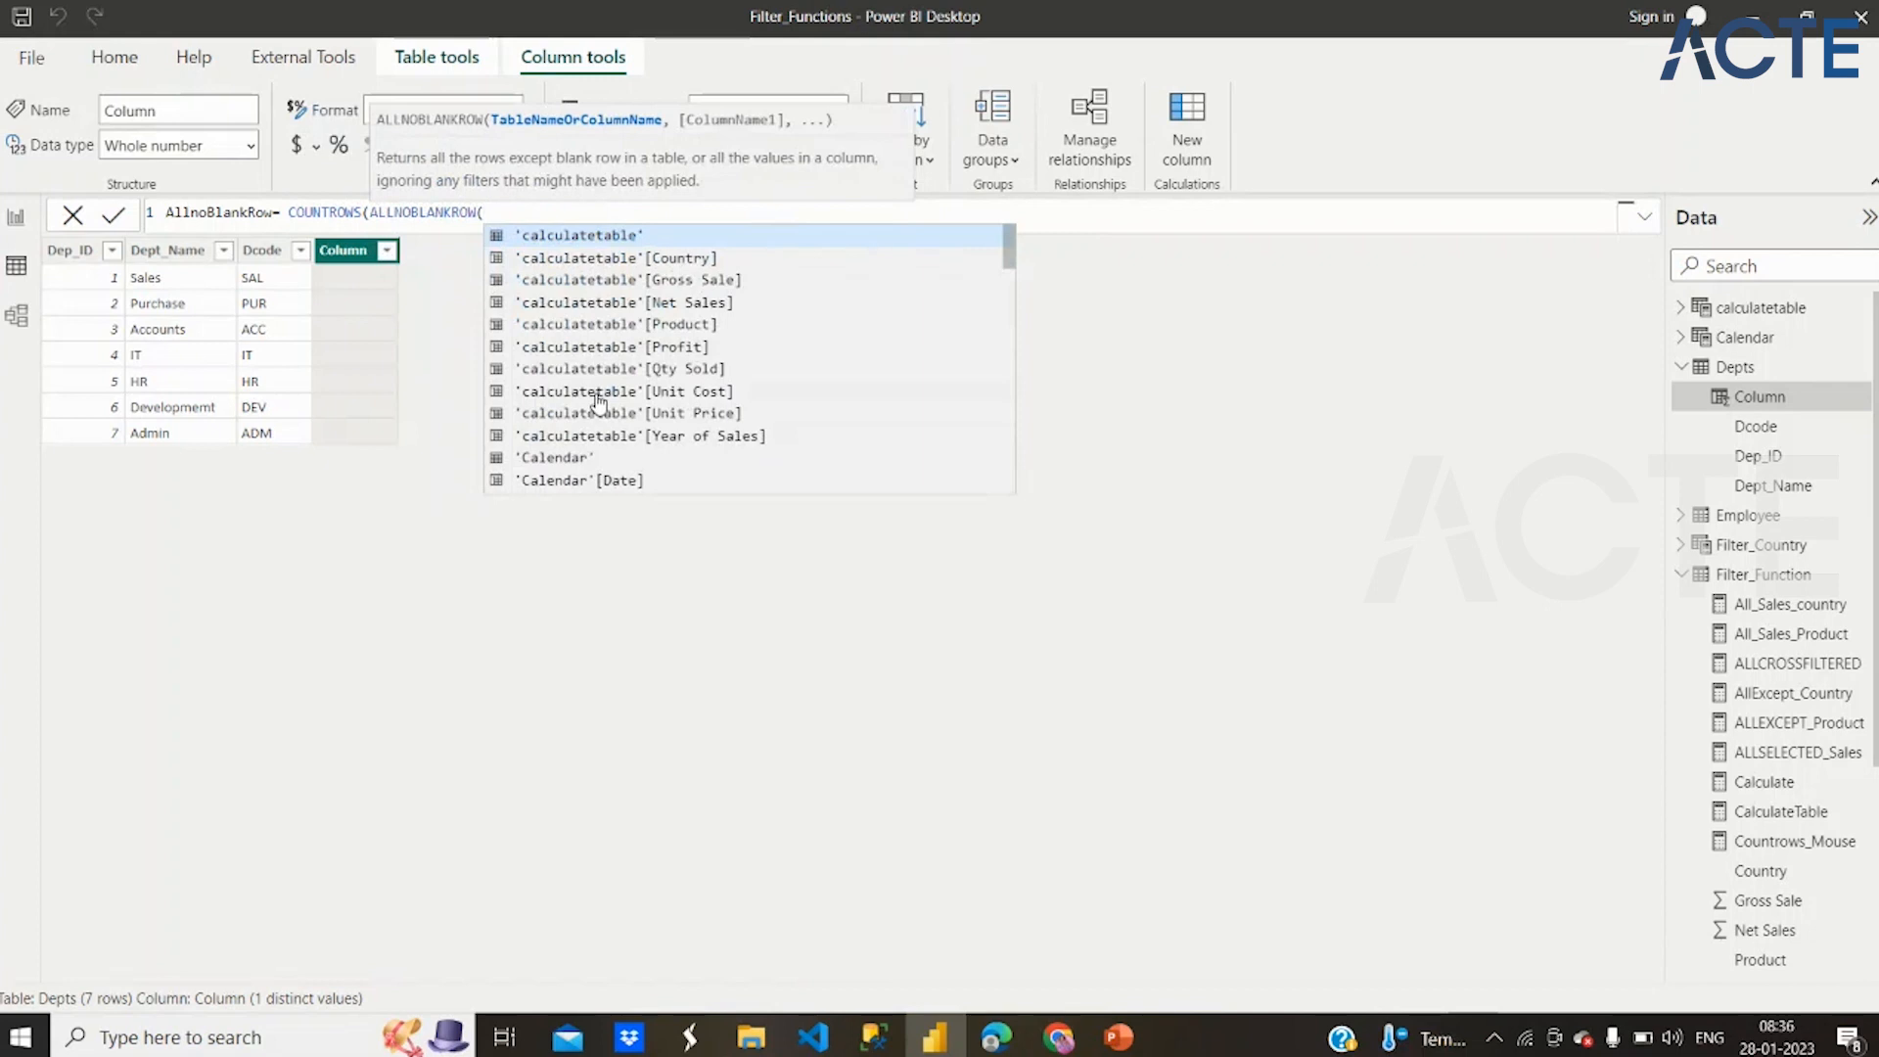
type("dep")
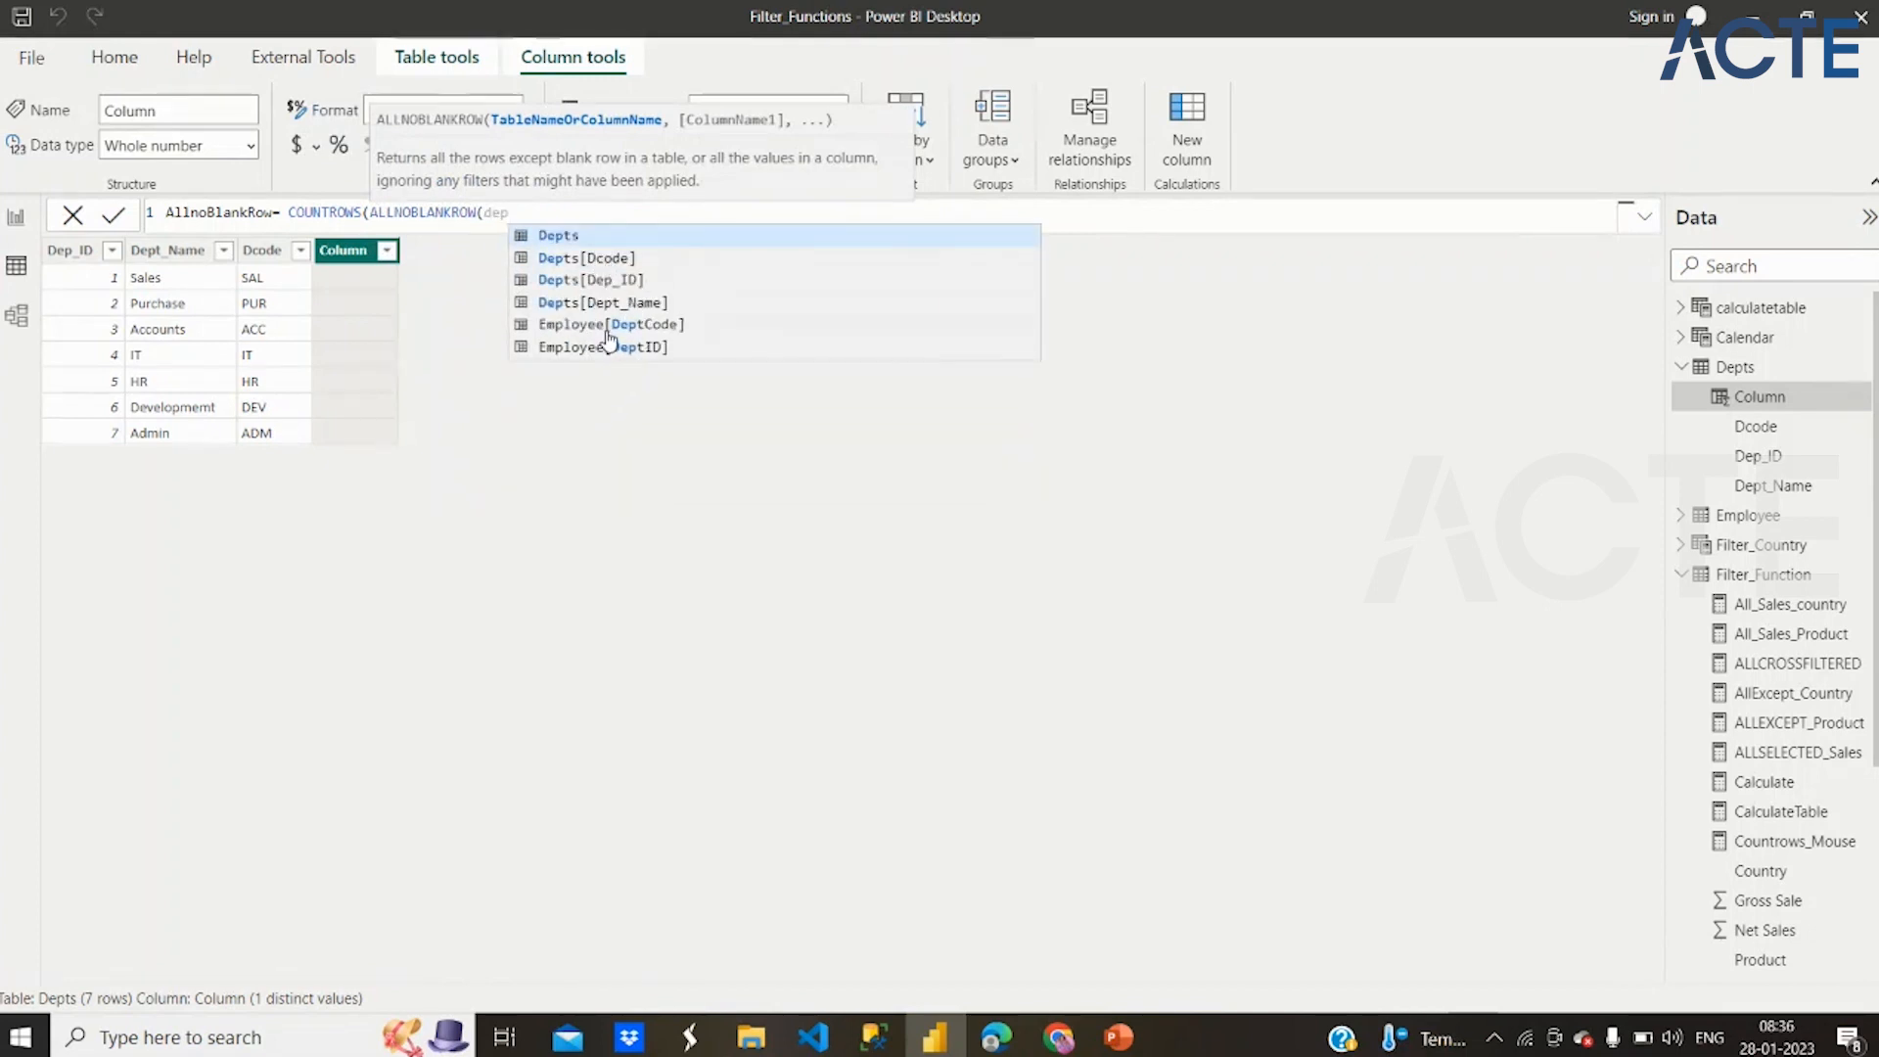
left_click(616, 328)
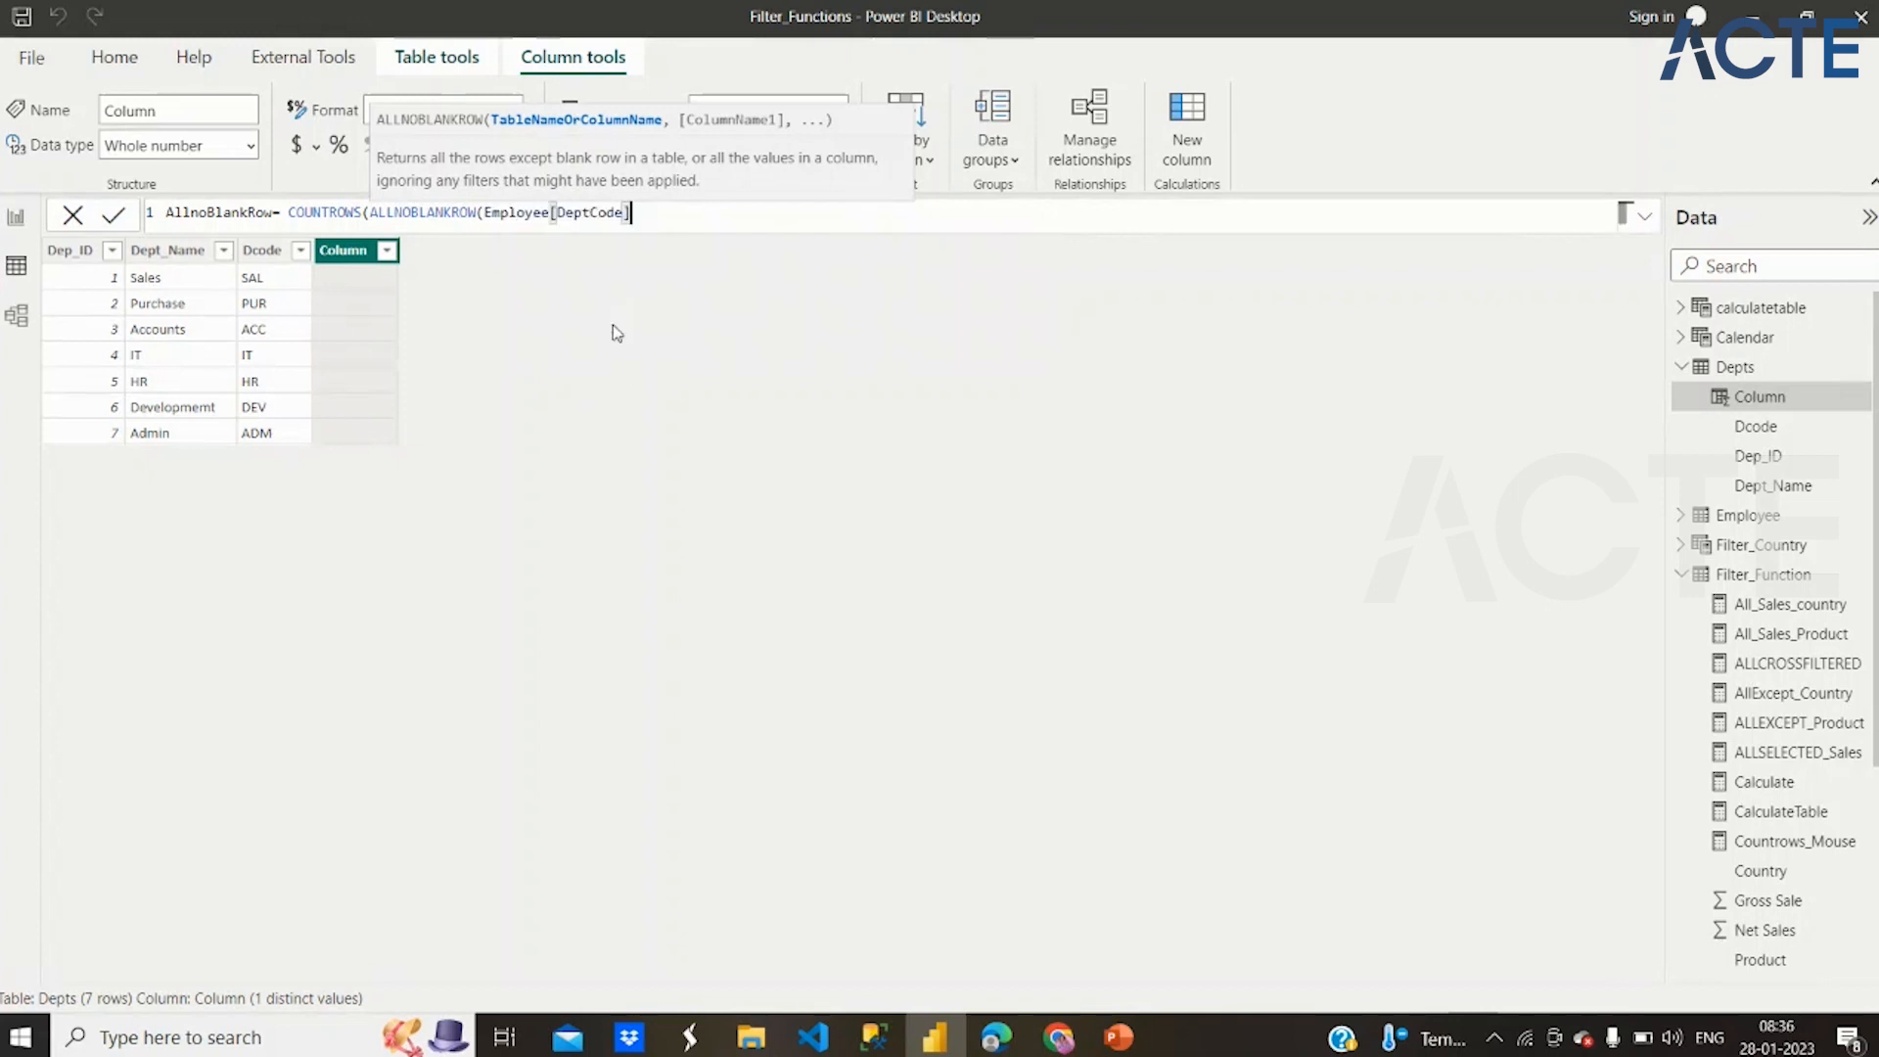
type("))")
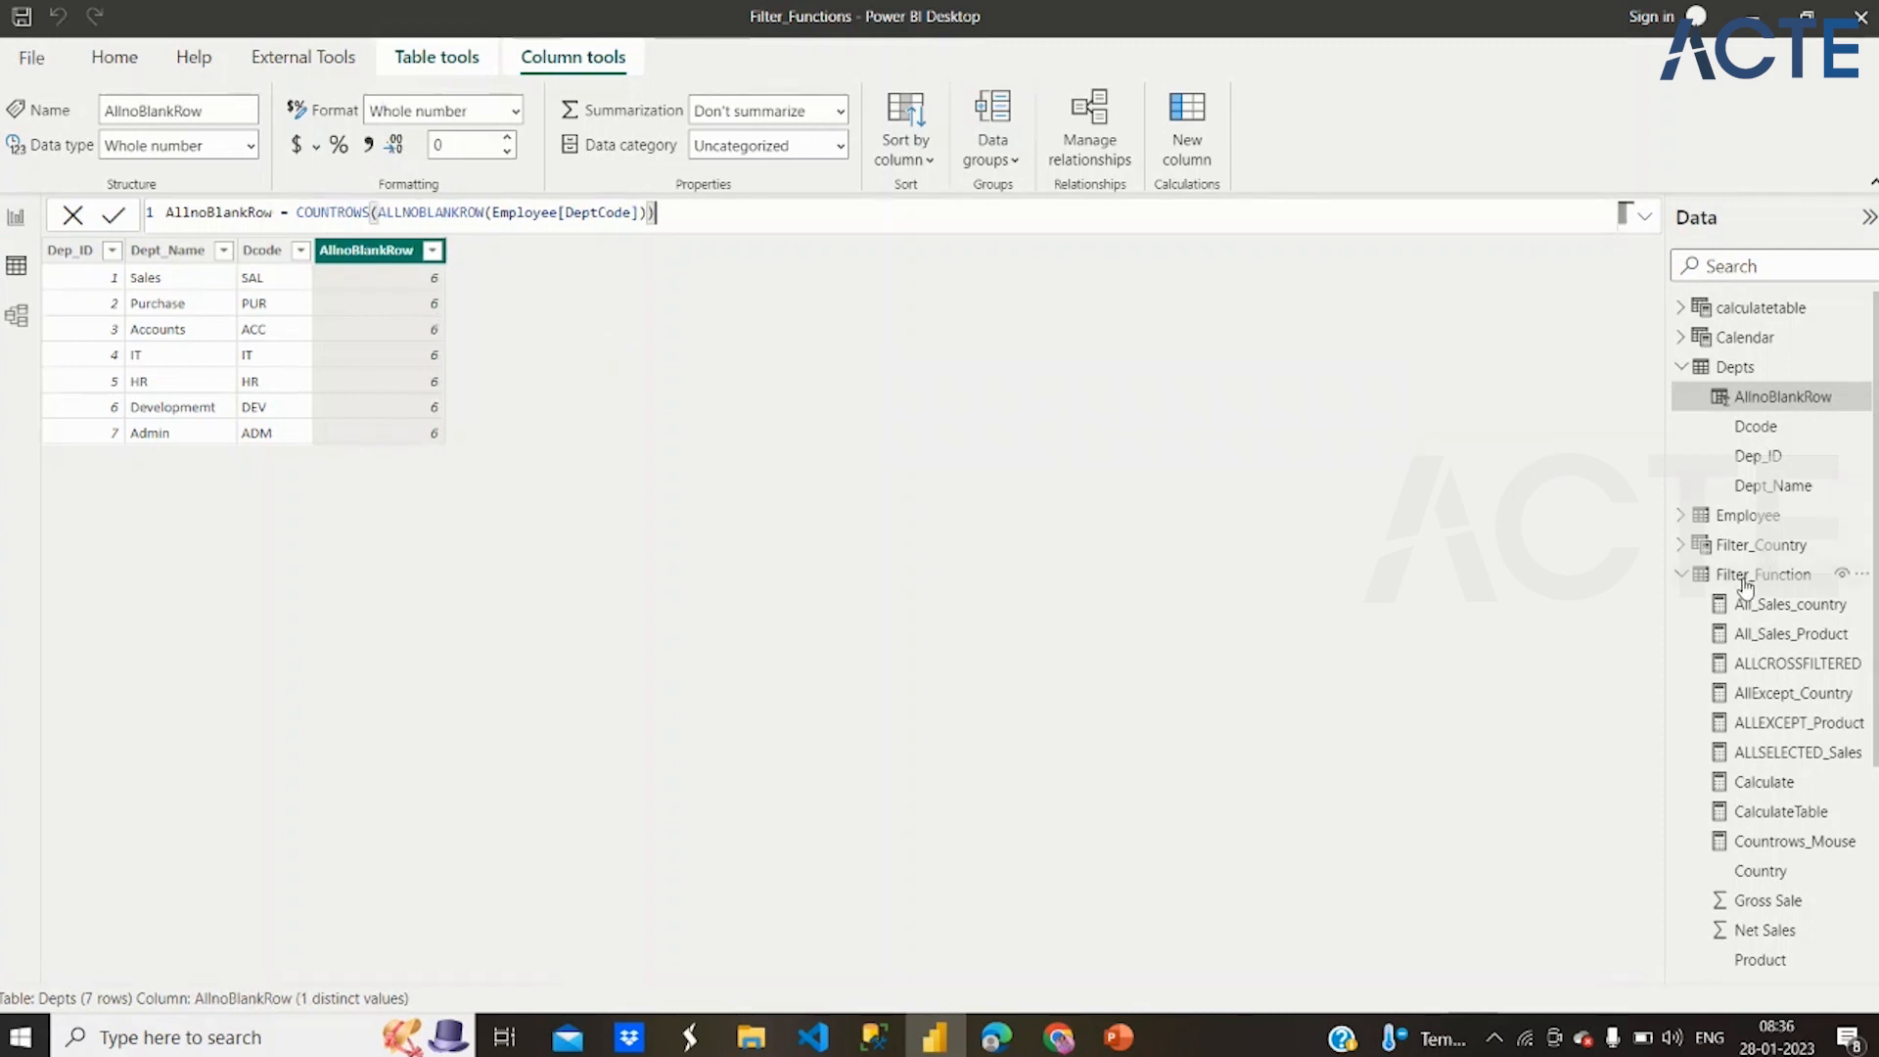
Compare the DeptCode values in the Employee table with the AllnoBlankRow column in Depts
left_click(1748, 519)
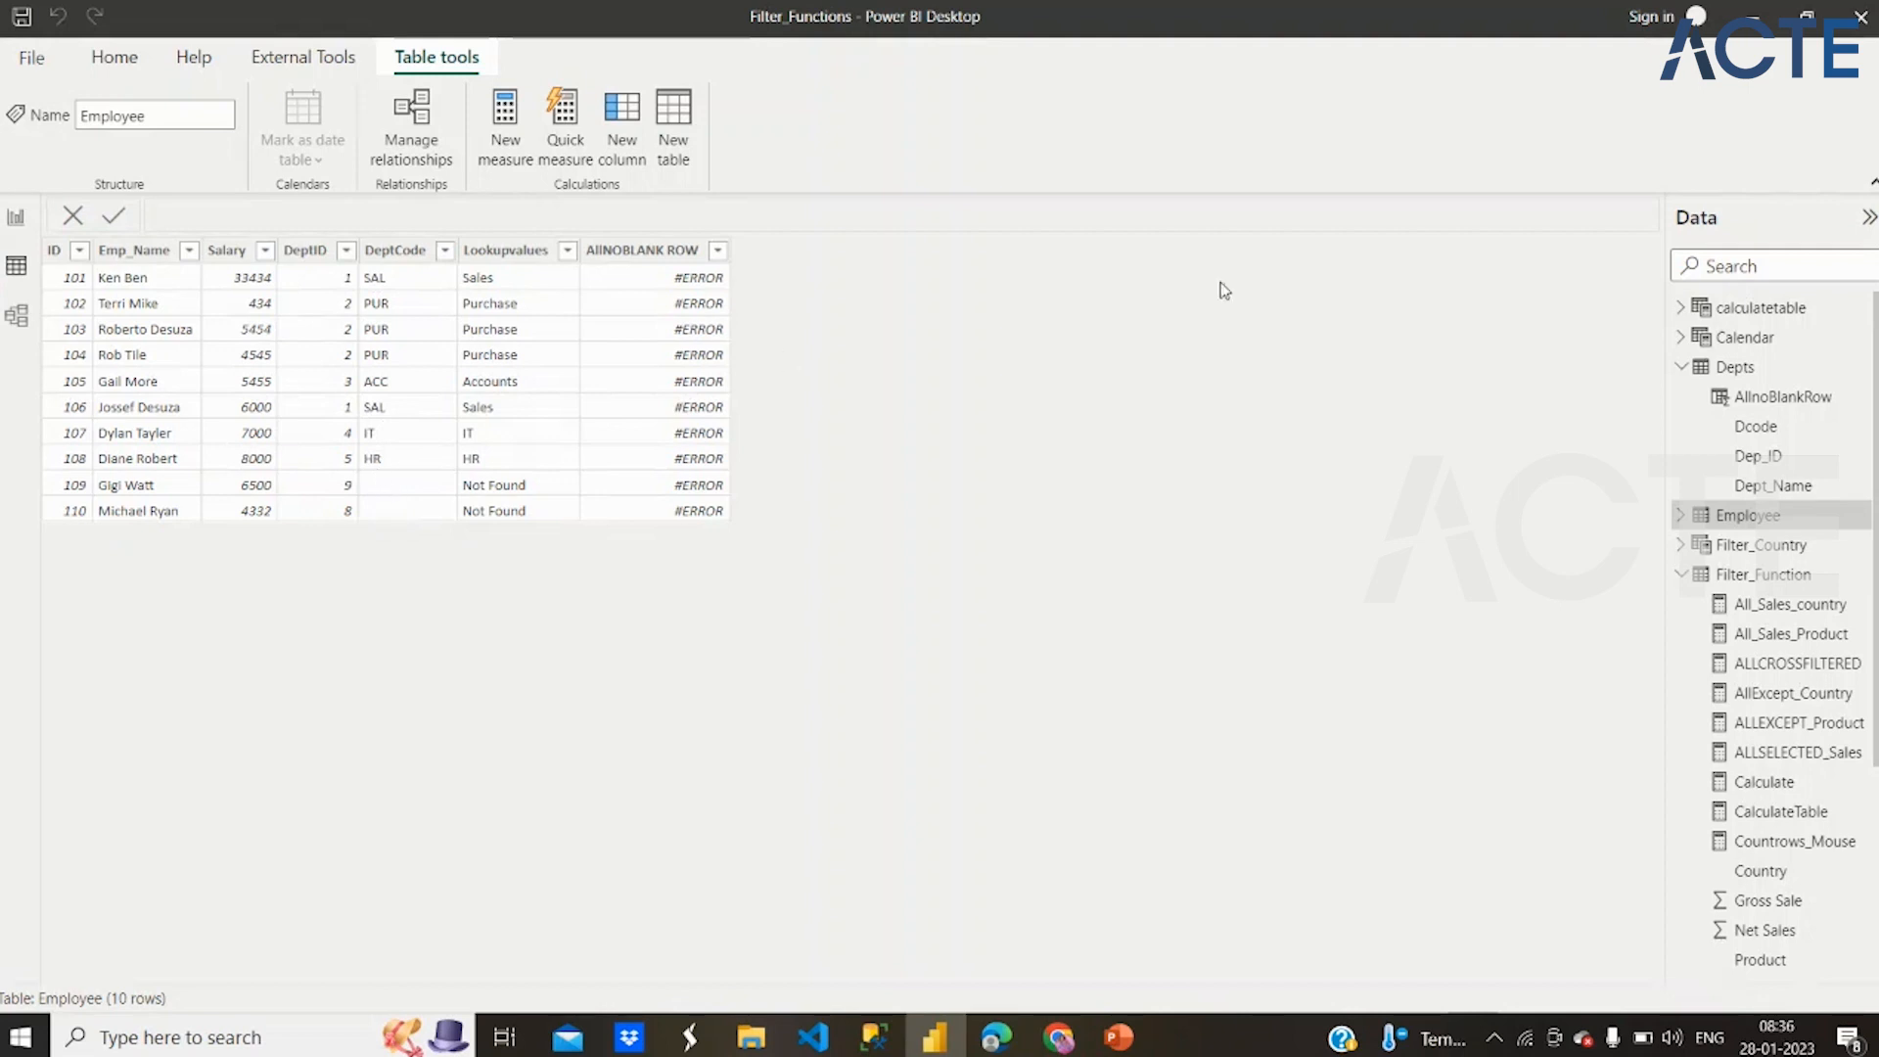
left_click(1748, 399)
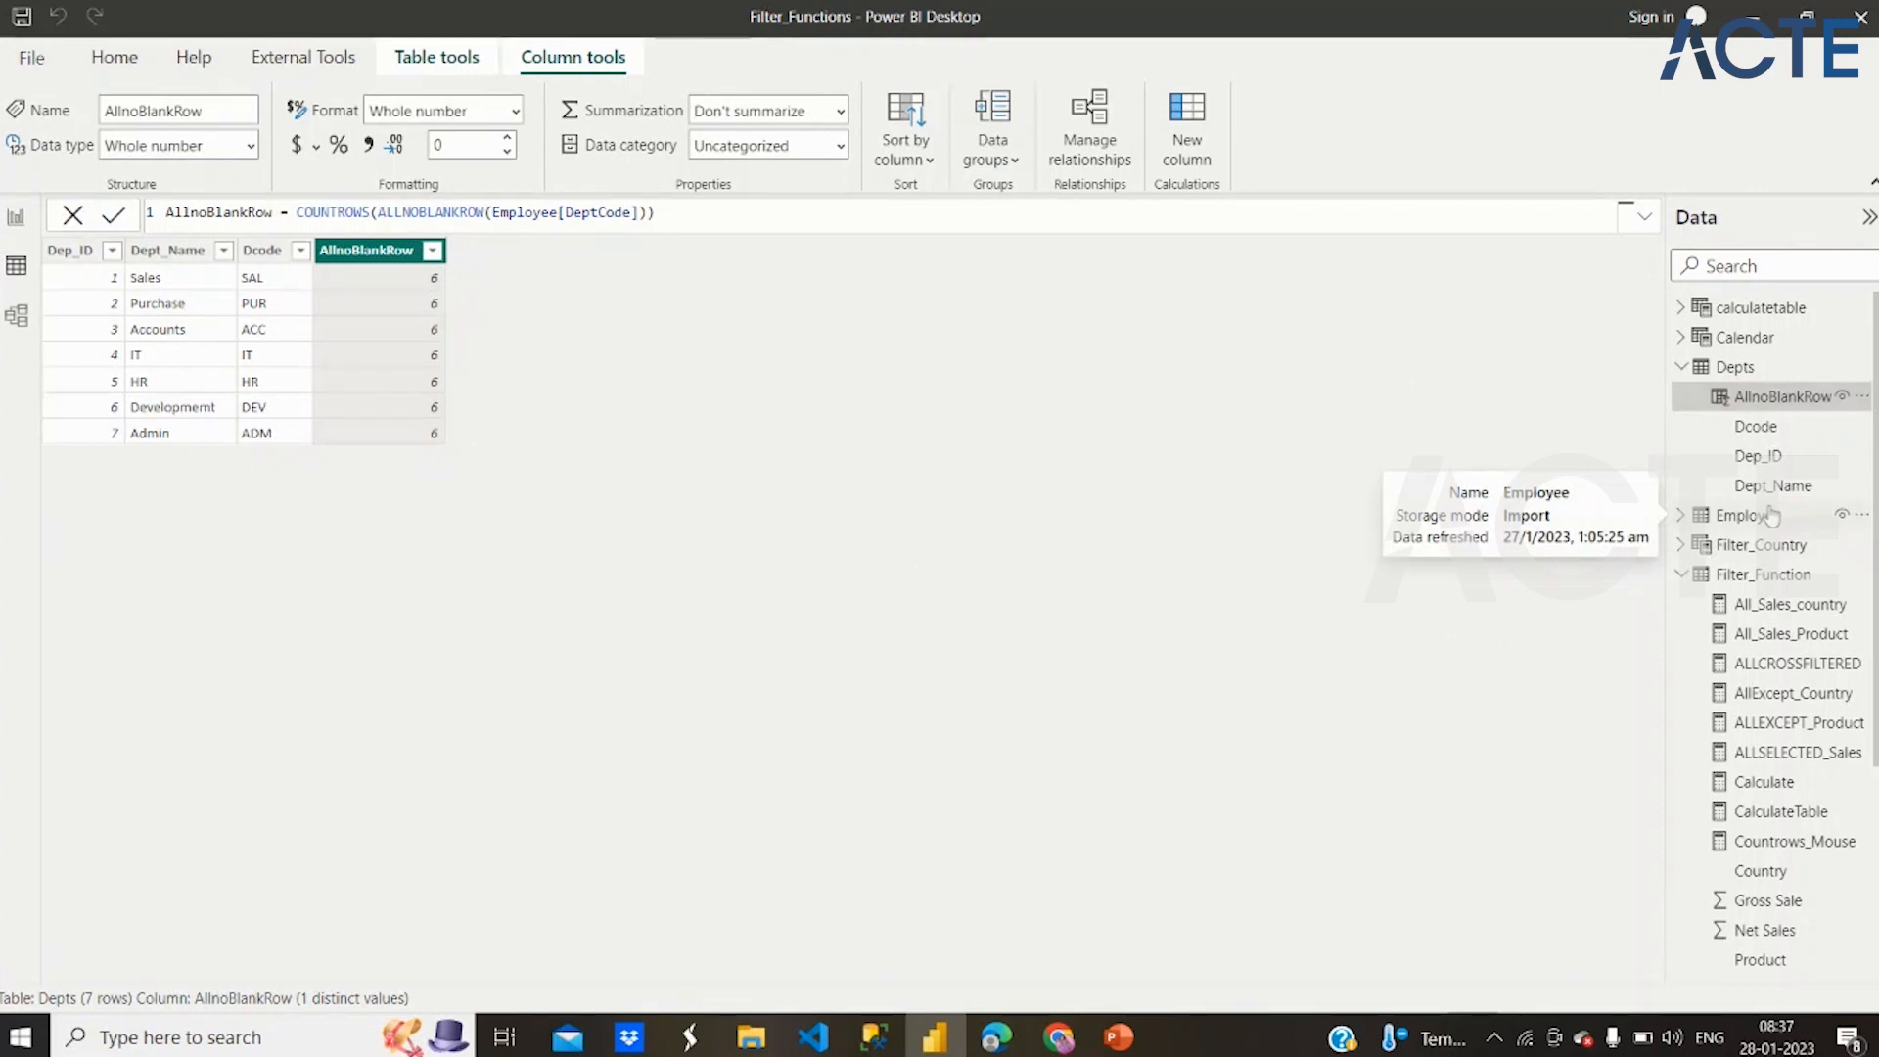
left_click(1728, 522)
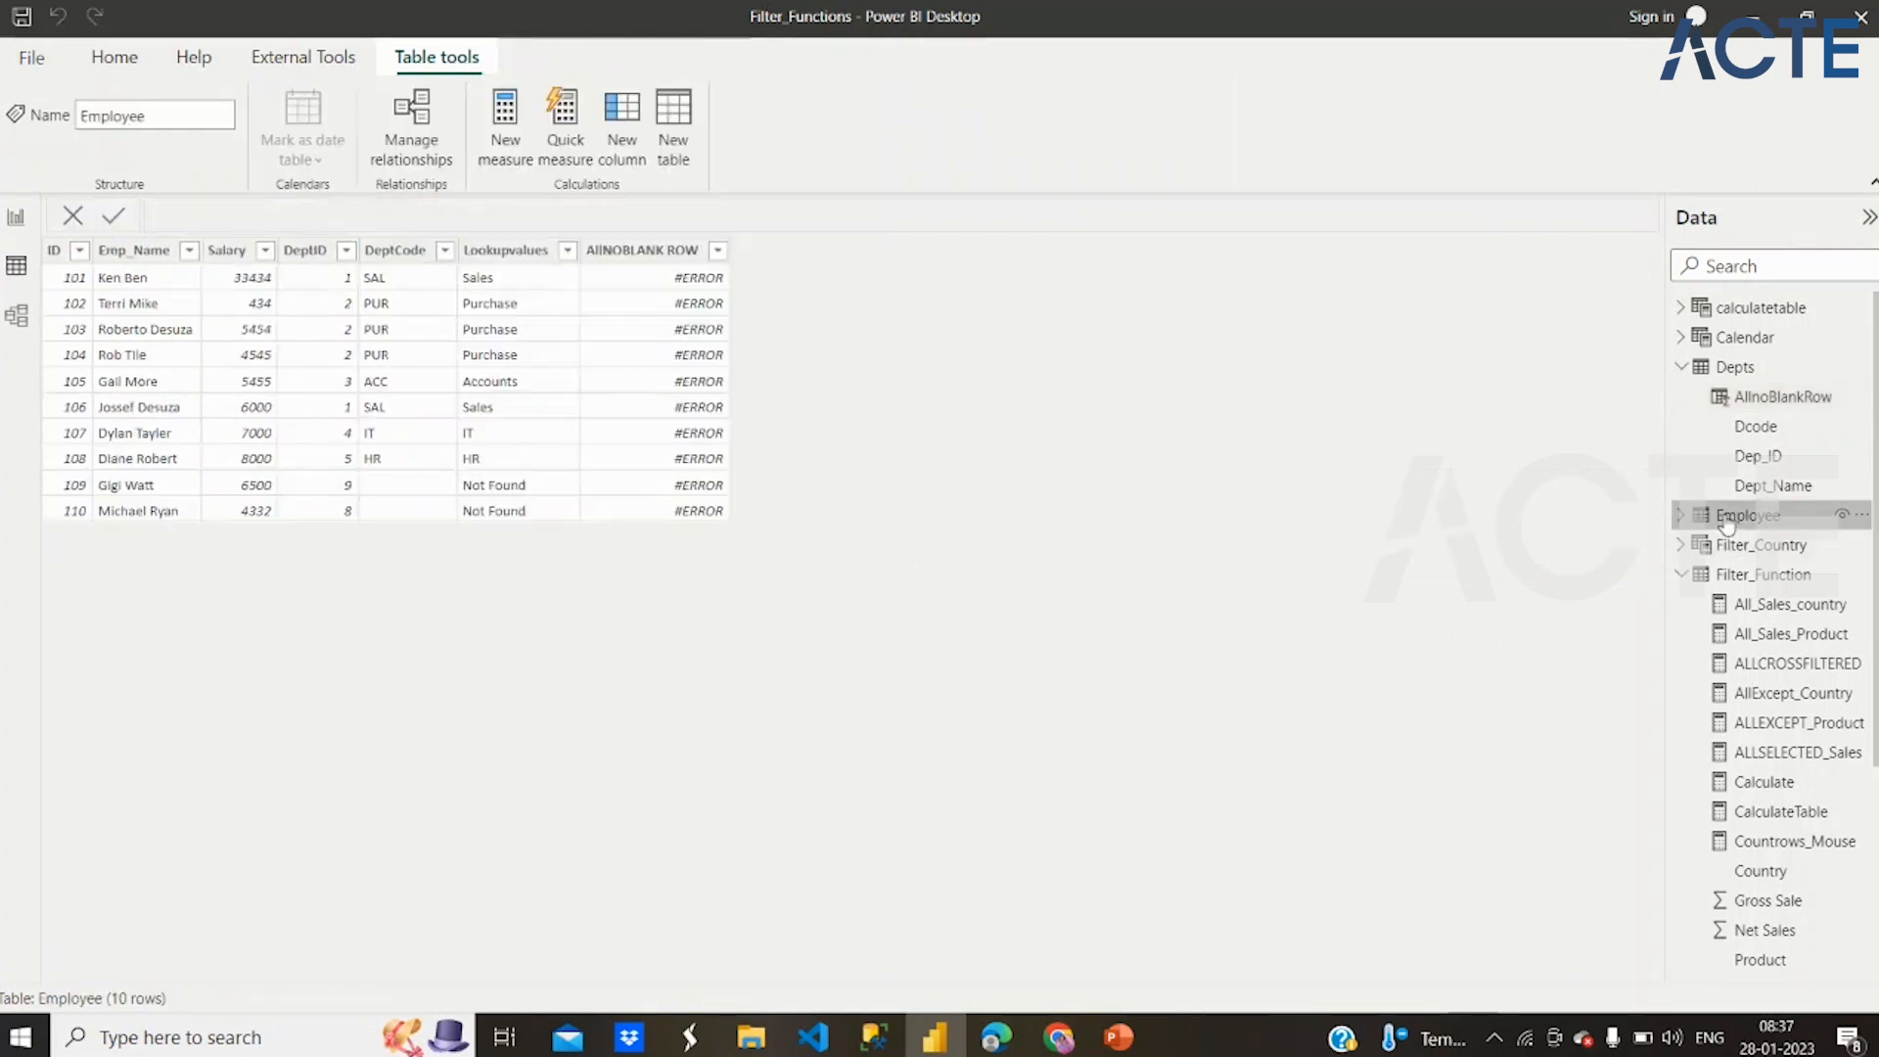
Wrap the Employee table's AllNOBLANK ROW formula in a row count, countrows(ALLNOBLANKROW(Depts)), and commit it
left_click(621, 256)
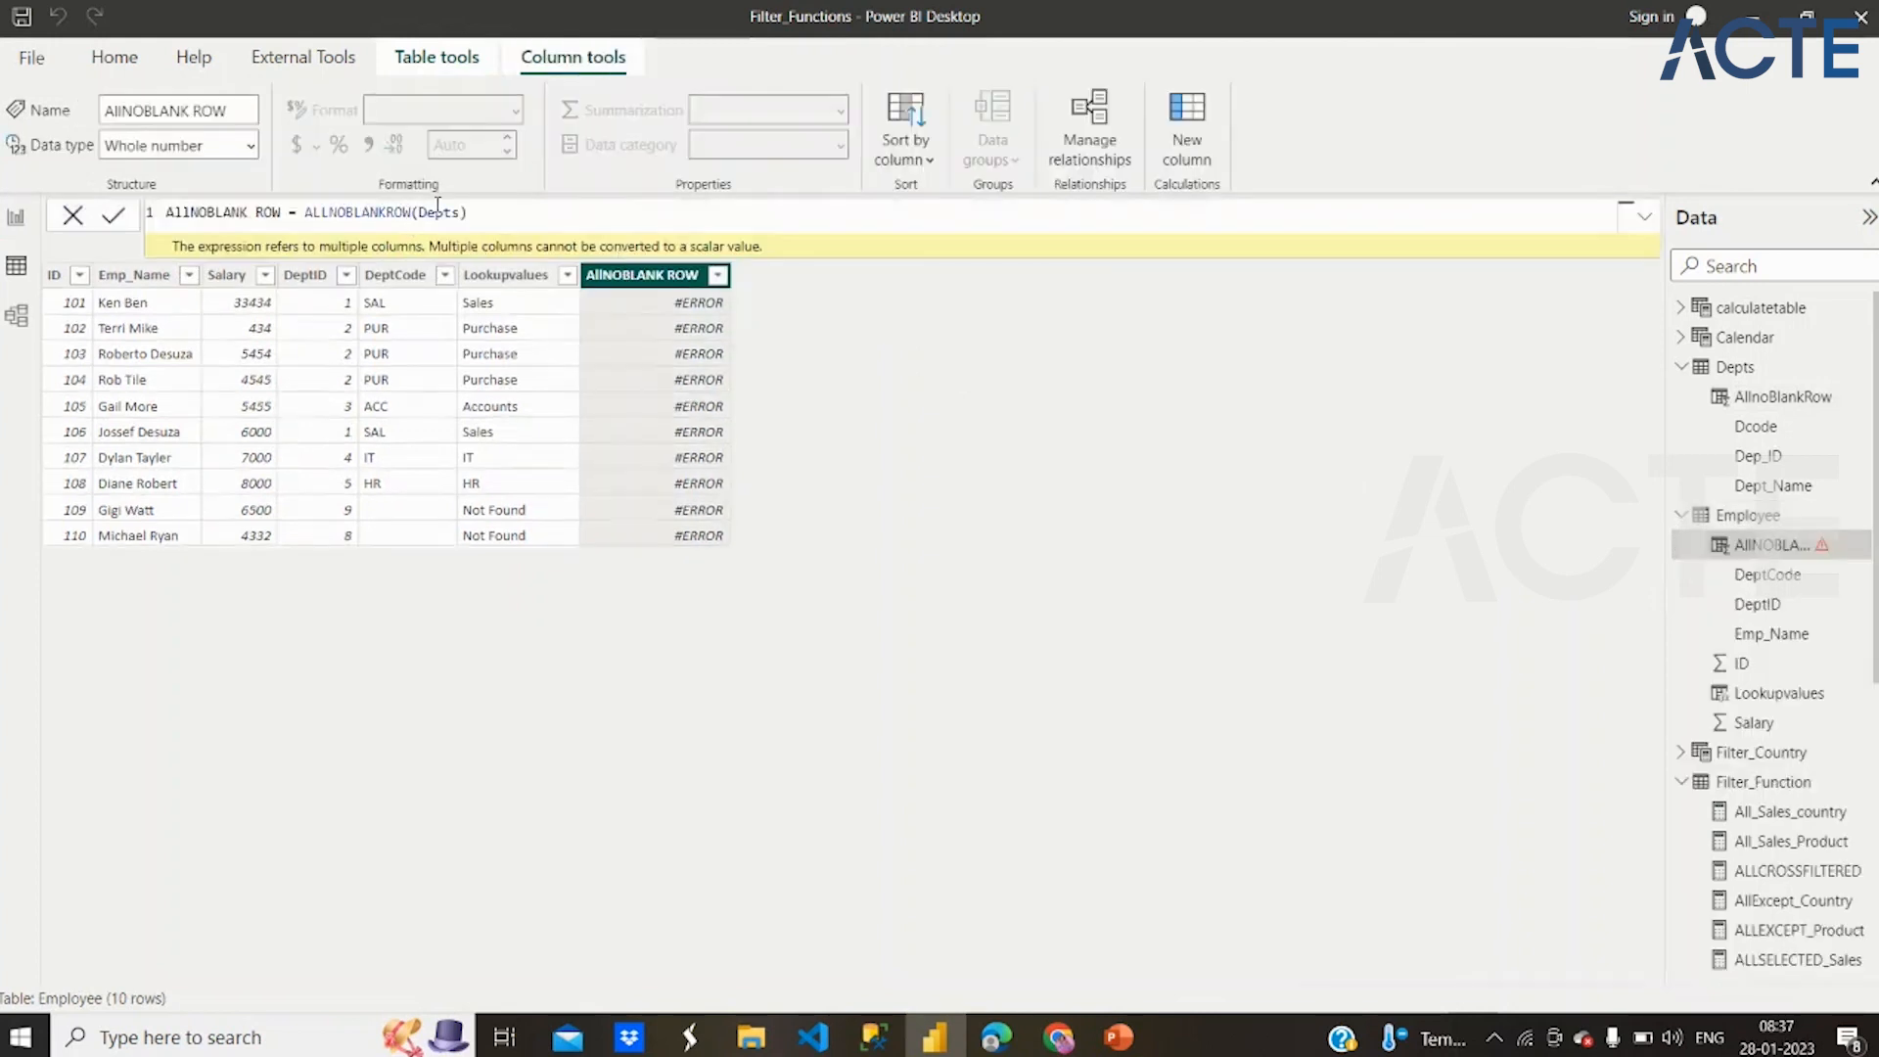
left_click(308, 217)
type("cpu")
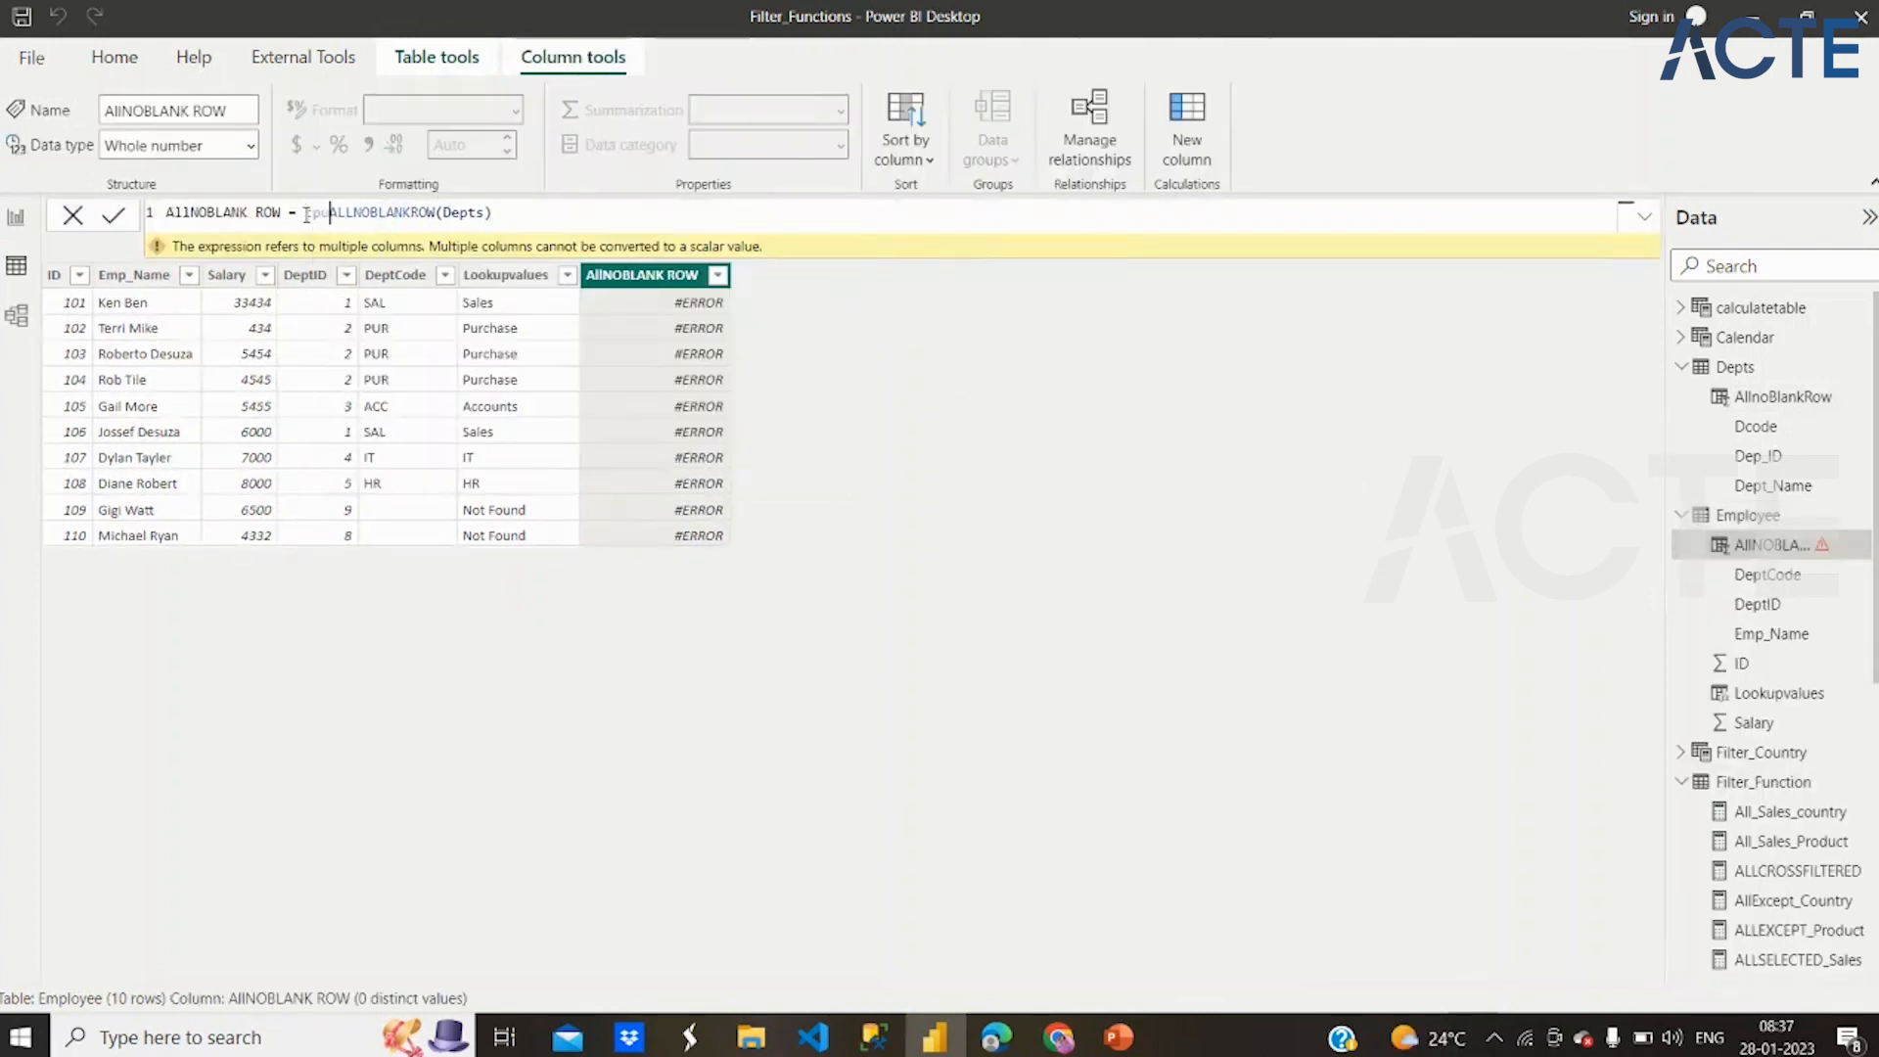
type("ntr")
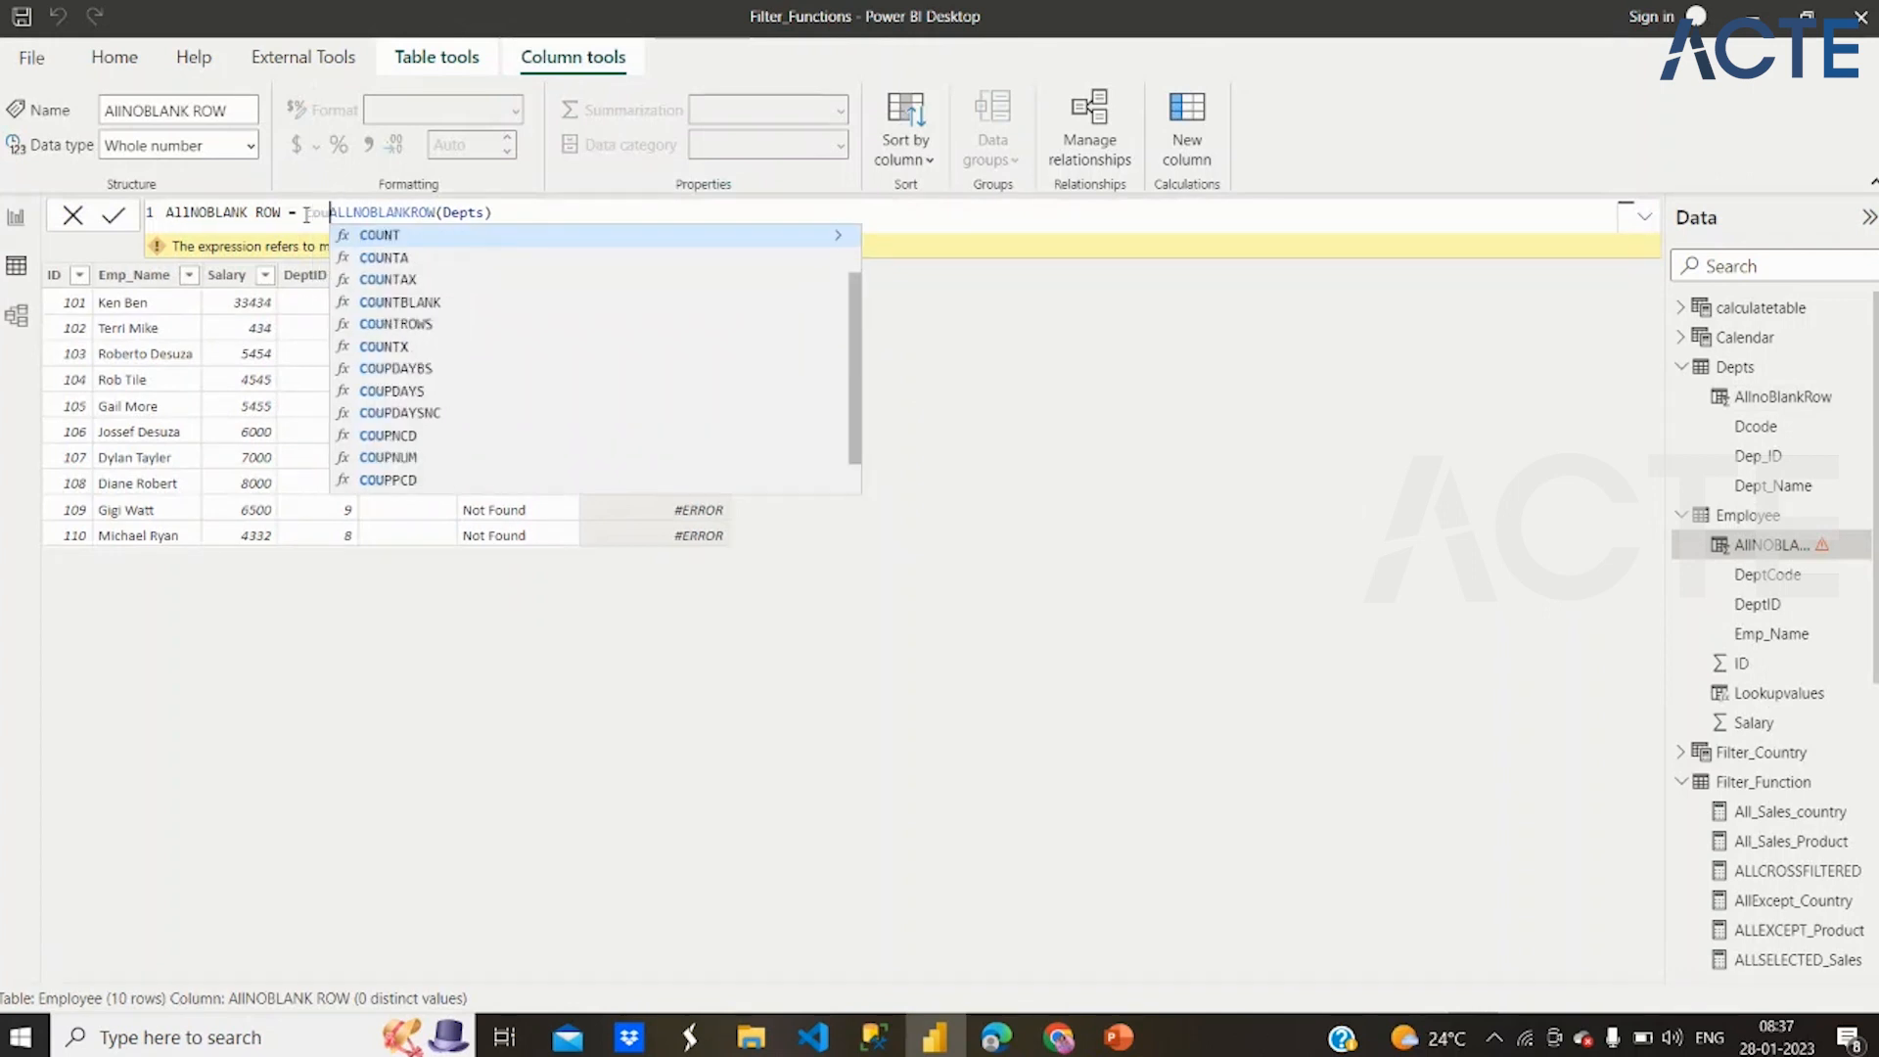
type("ows")
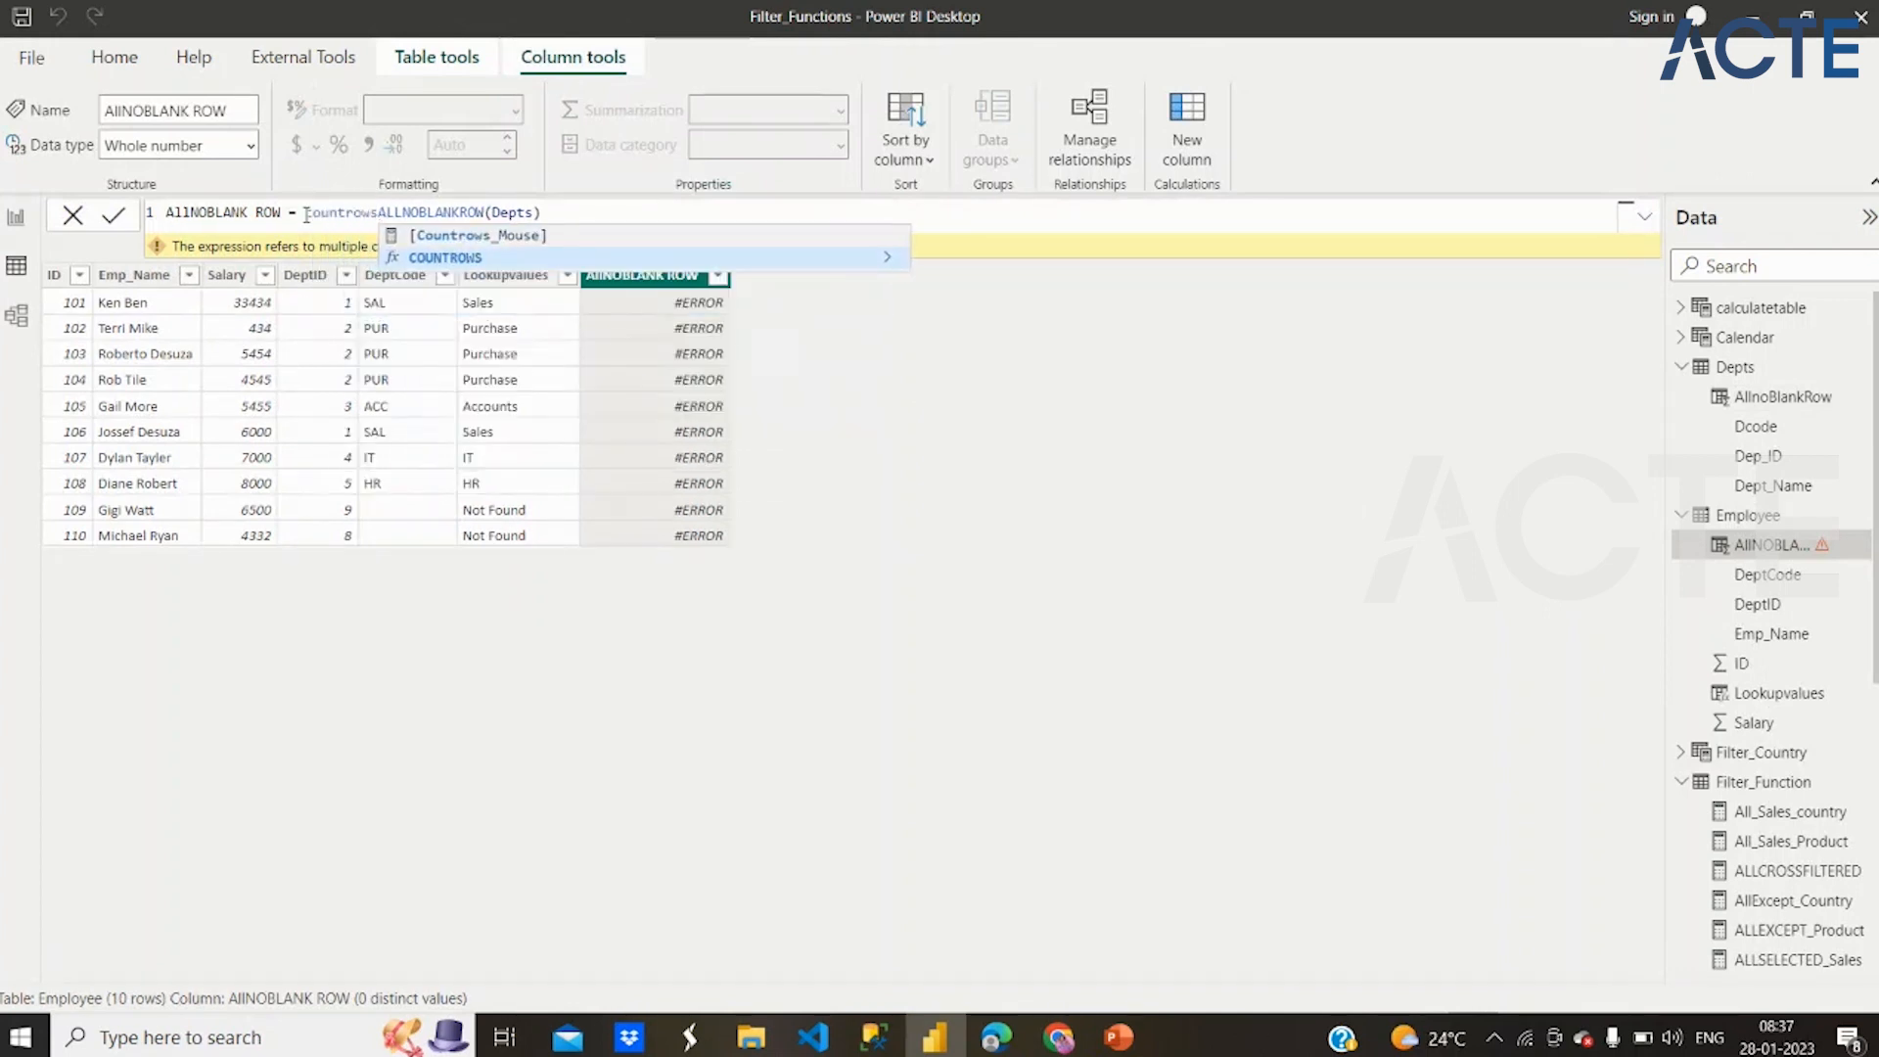
type("(")
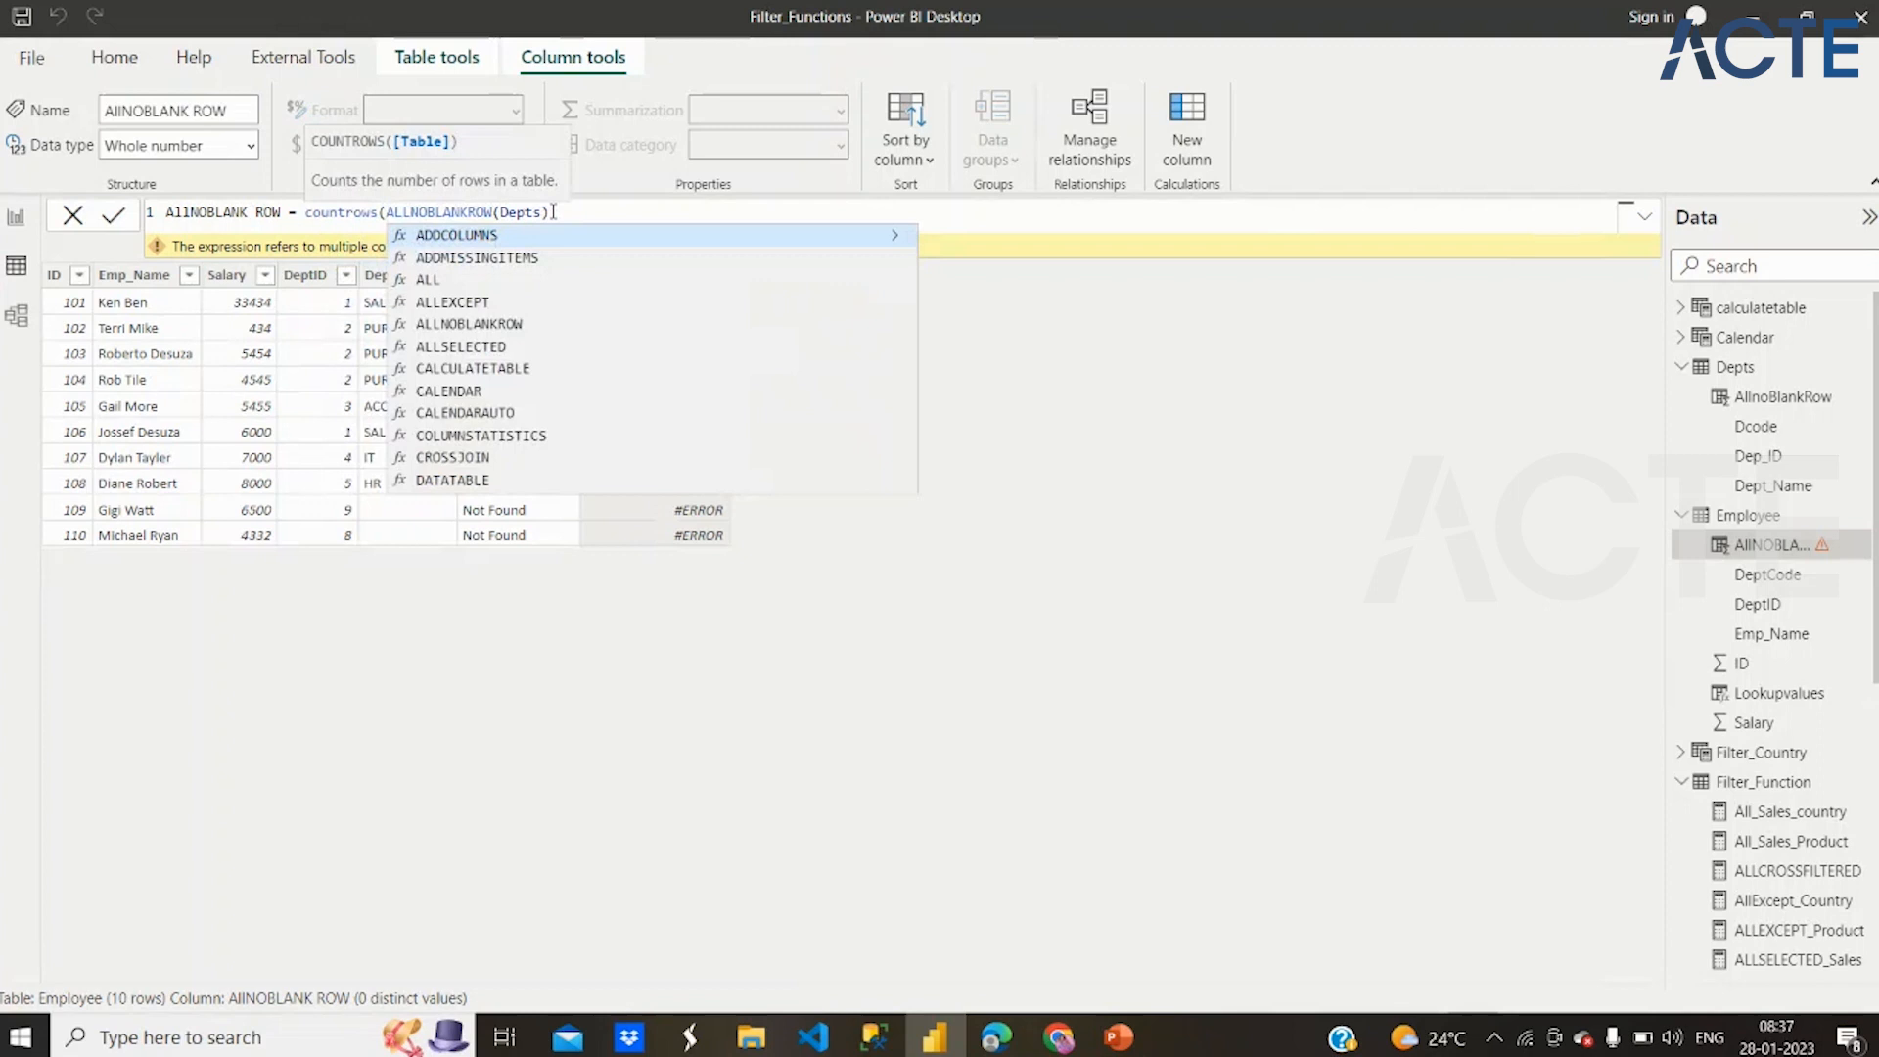
left_click(542, 211)
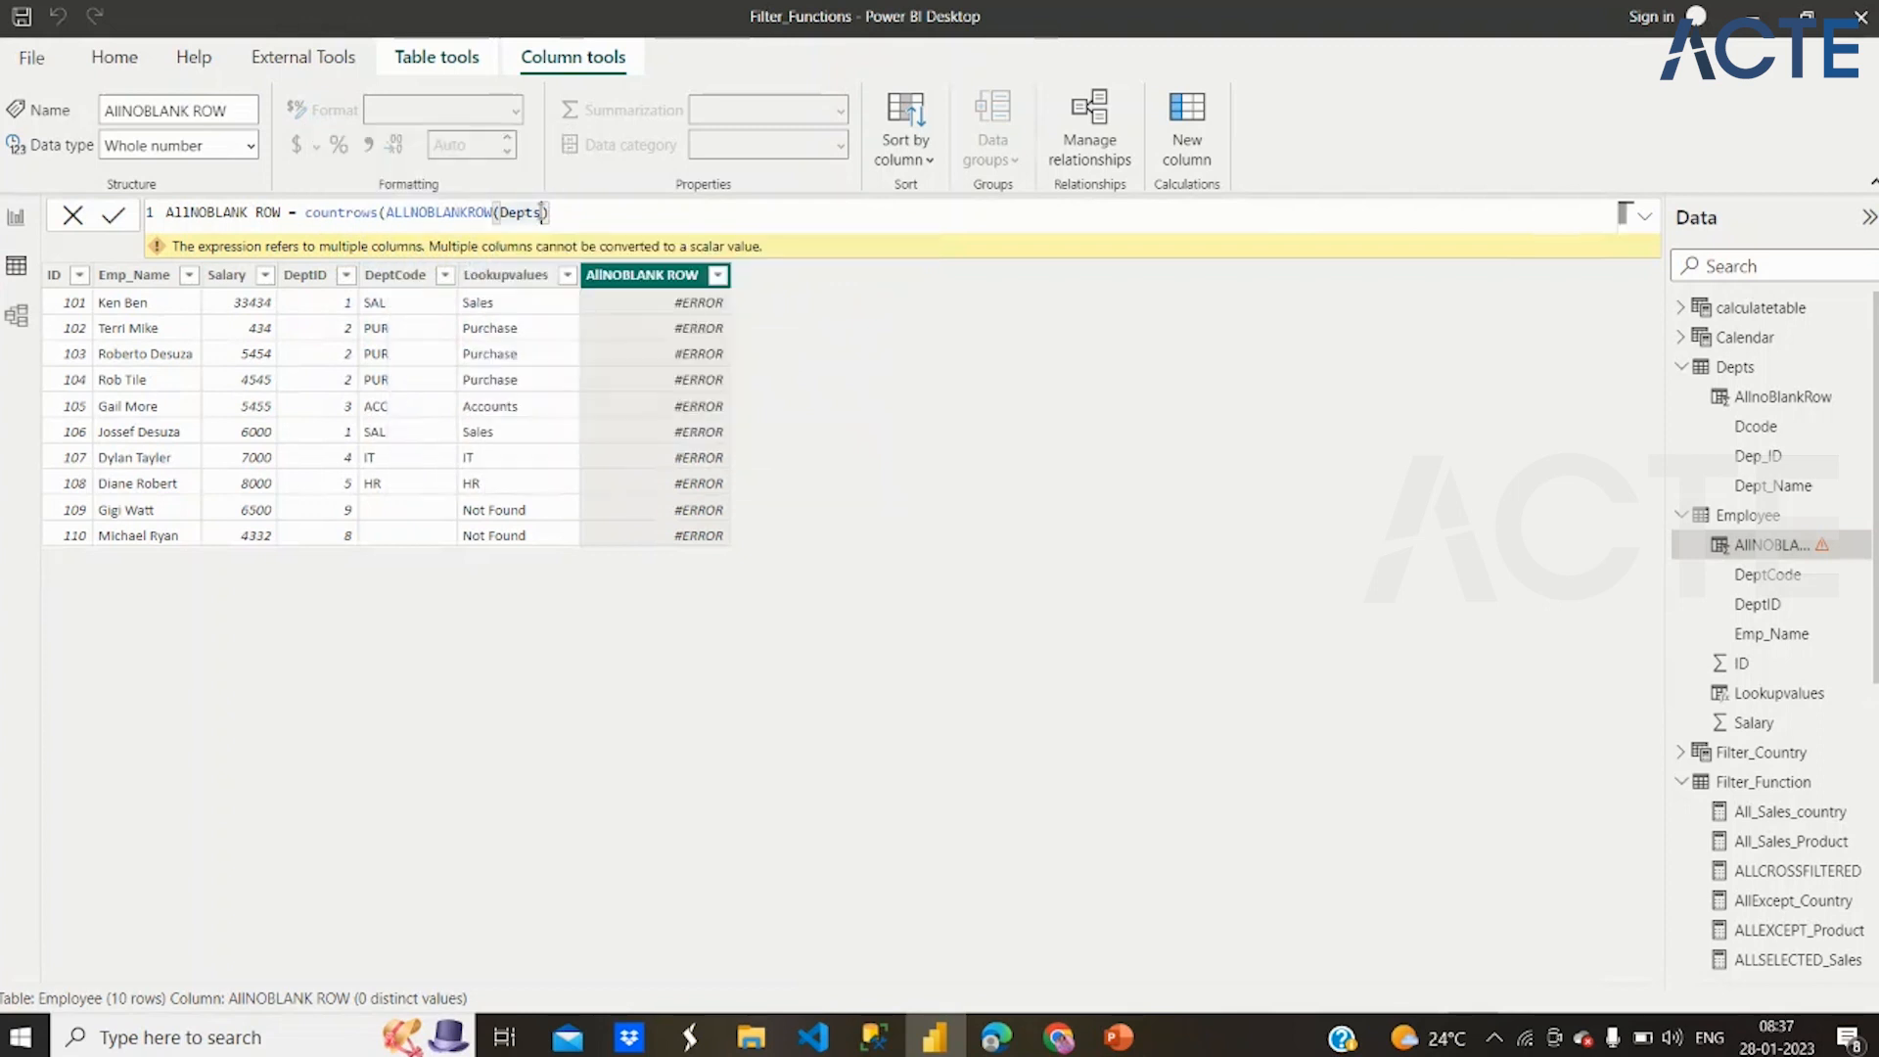
left_click(620, 219)
type(")")
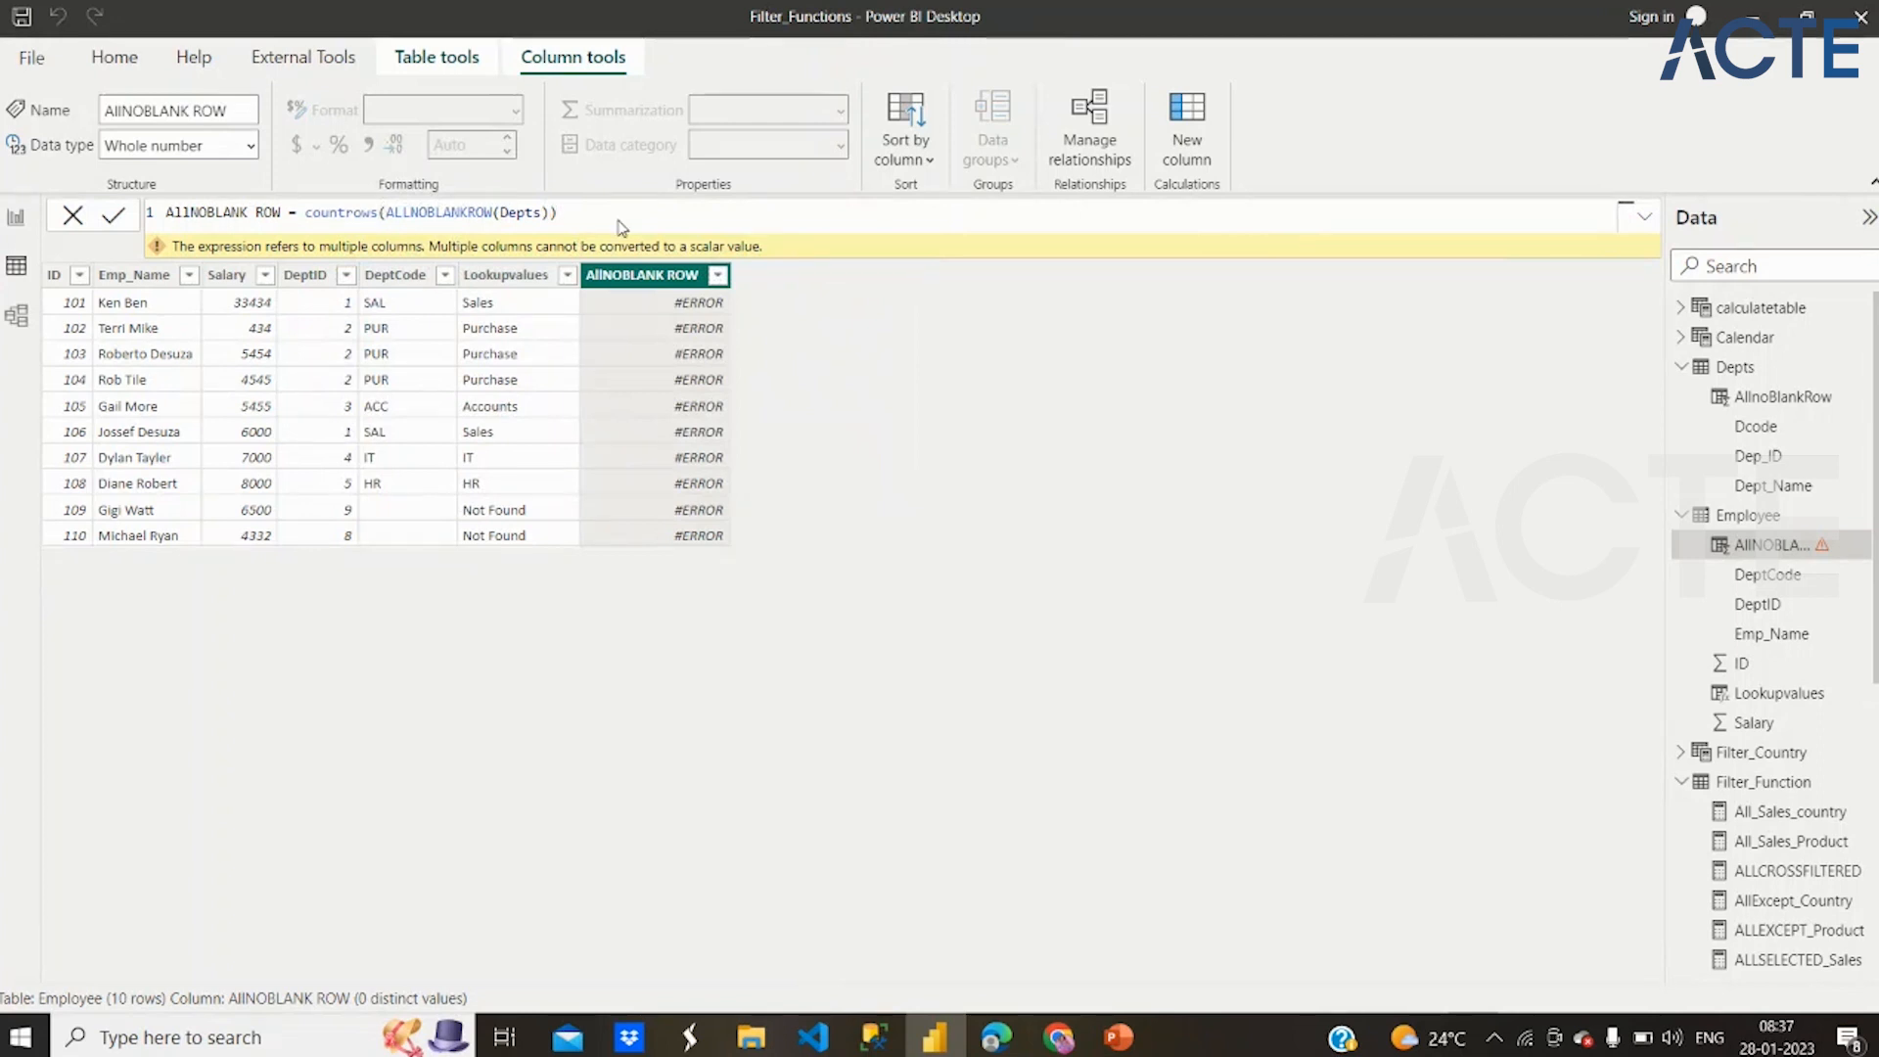
key("Return")
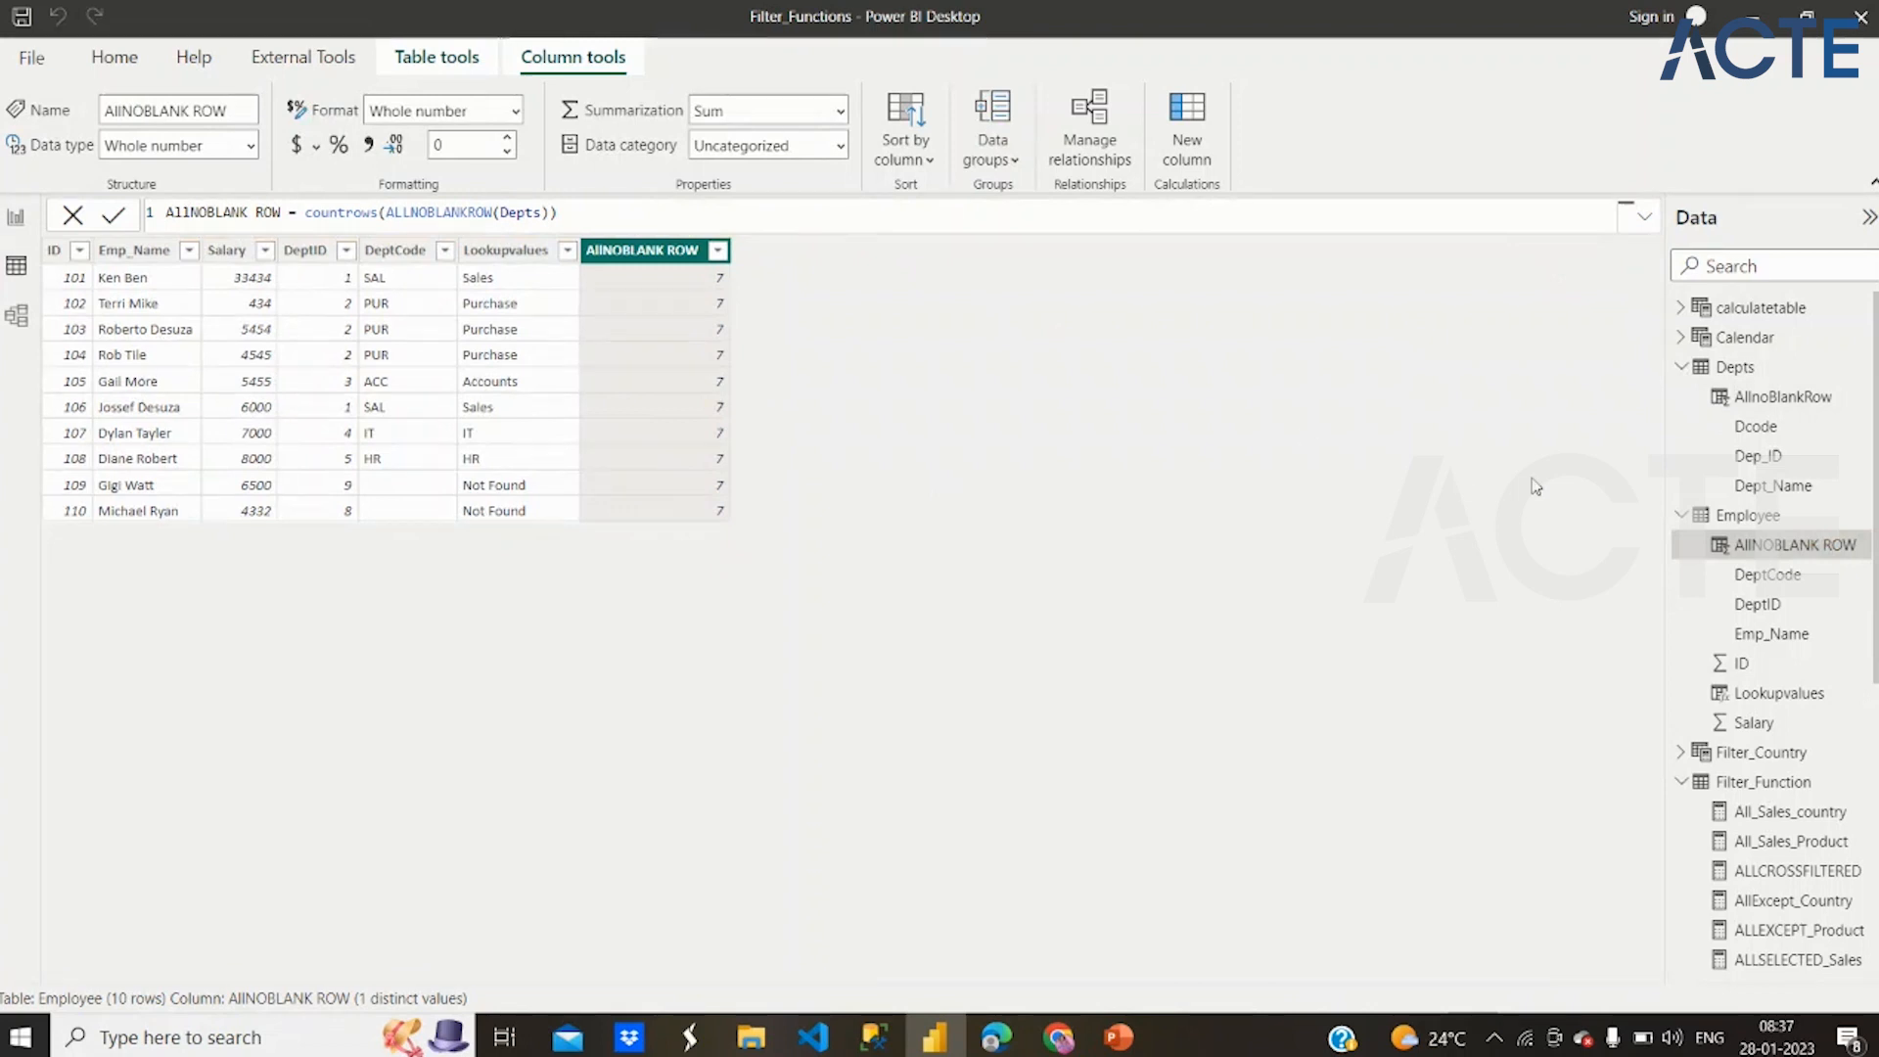
Remove [DeptCode] from the Depts AllnoBlankRow formula so it reads COUNTROWS(ALLNOBLANKROW(Employee)), and commit it
left_click(1733, 368)
left_click(364, 251)
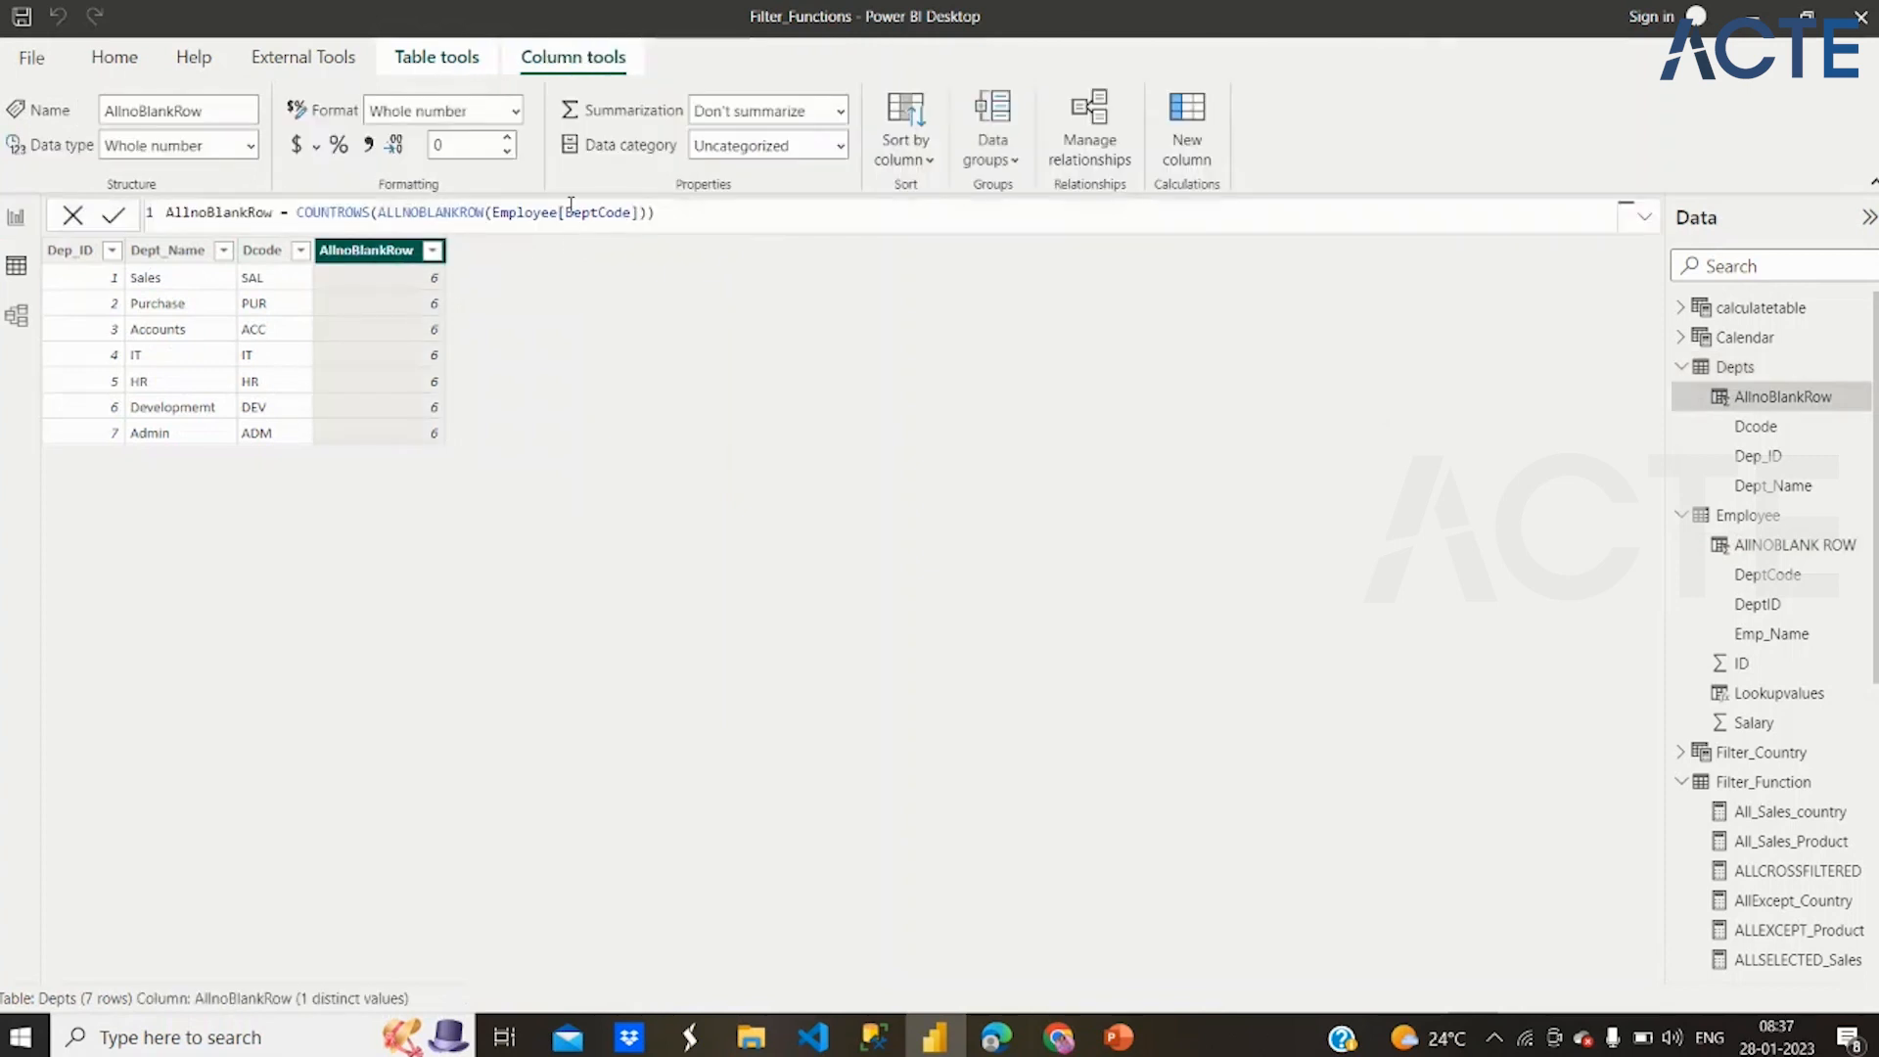
left_click_drag(560, 211, 645, 214)
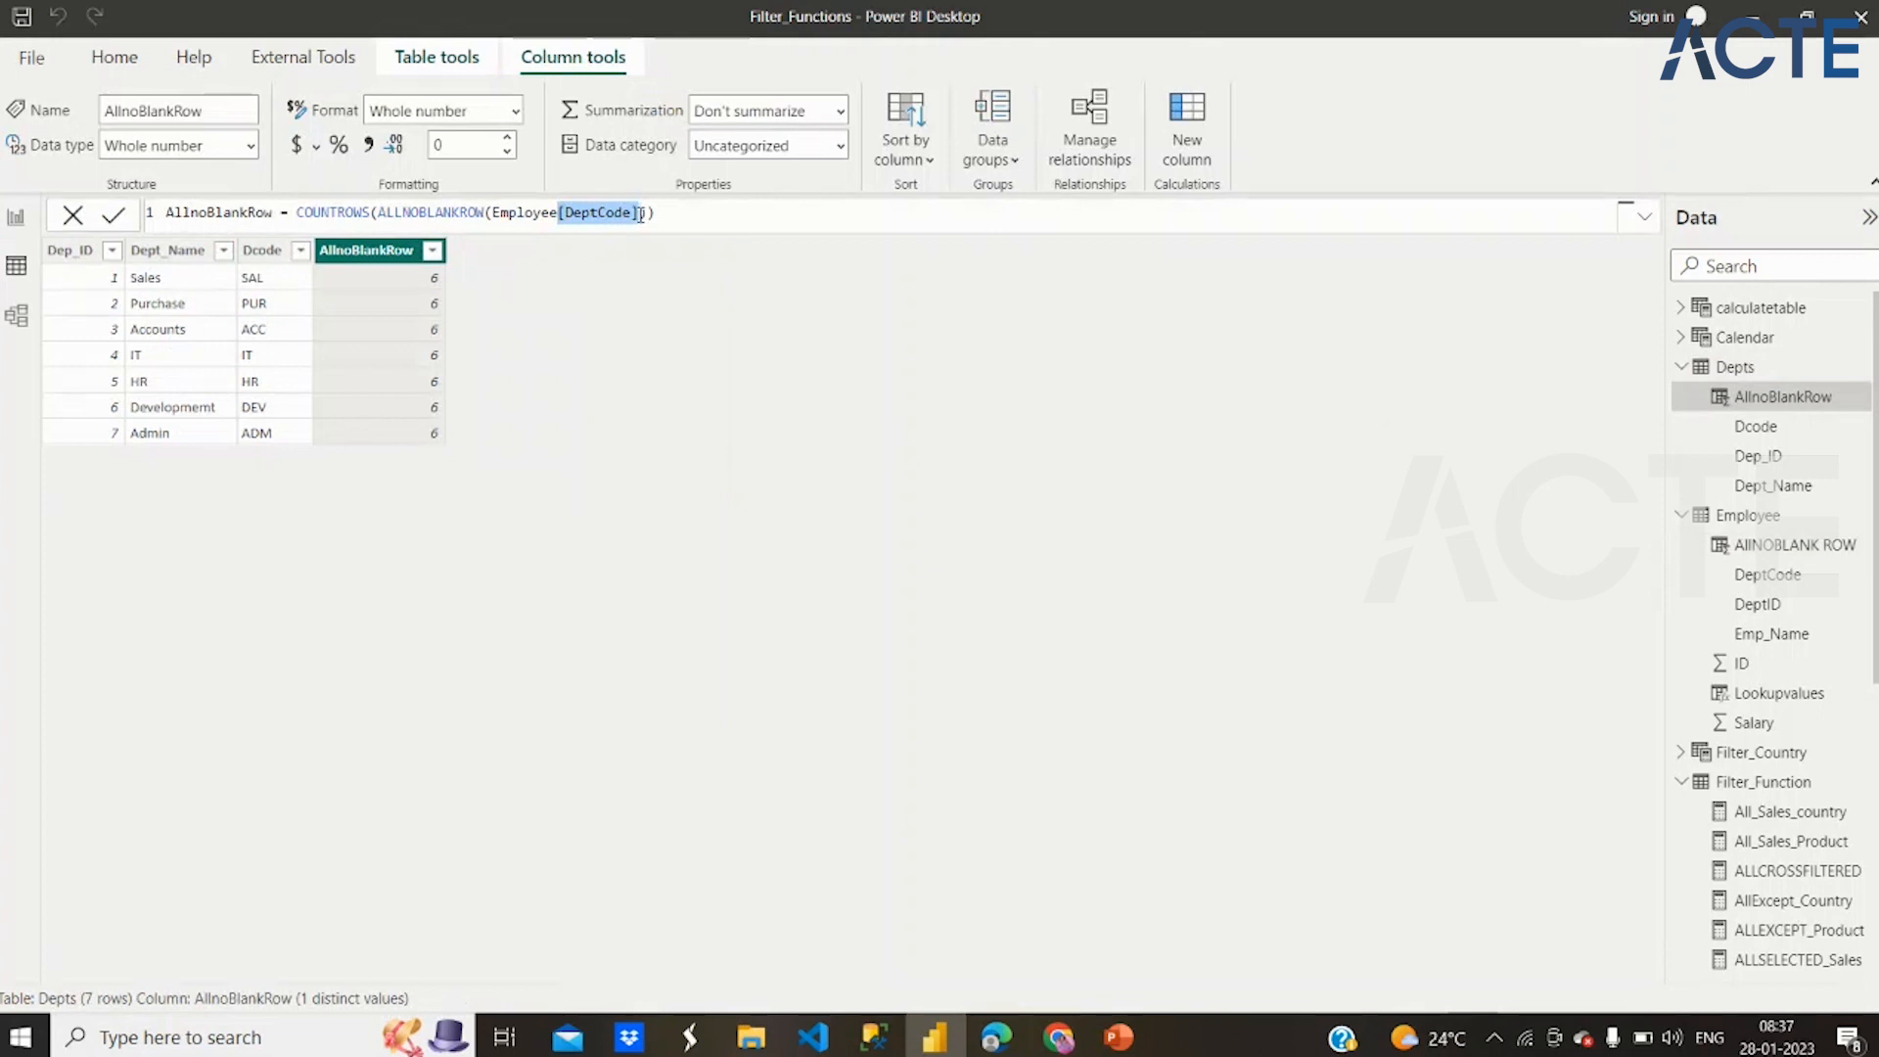
key("BackSpace")
left_click(641, 214)
key("Return")
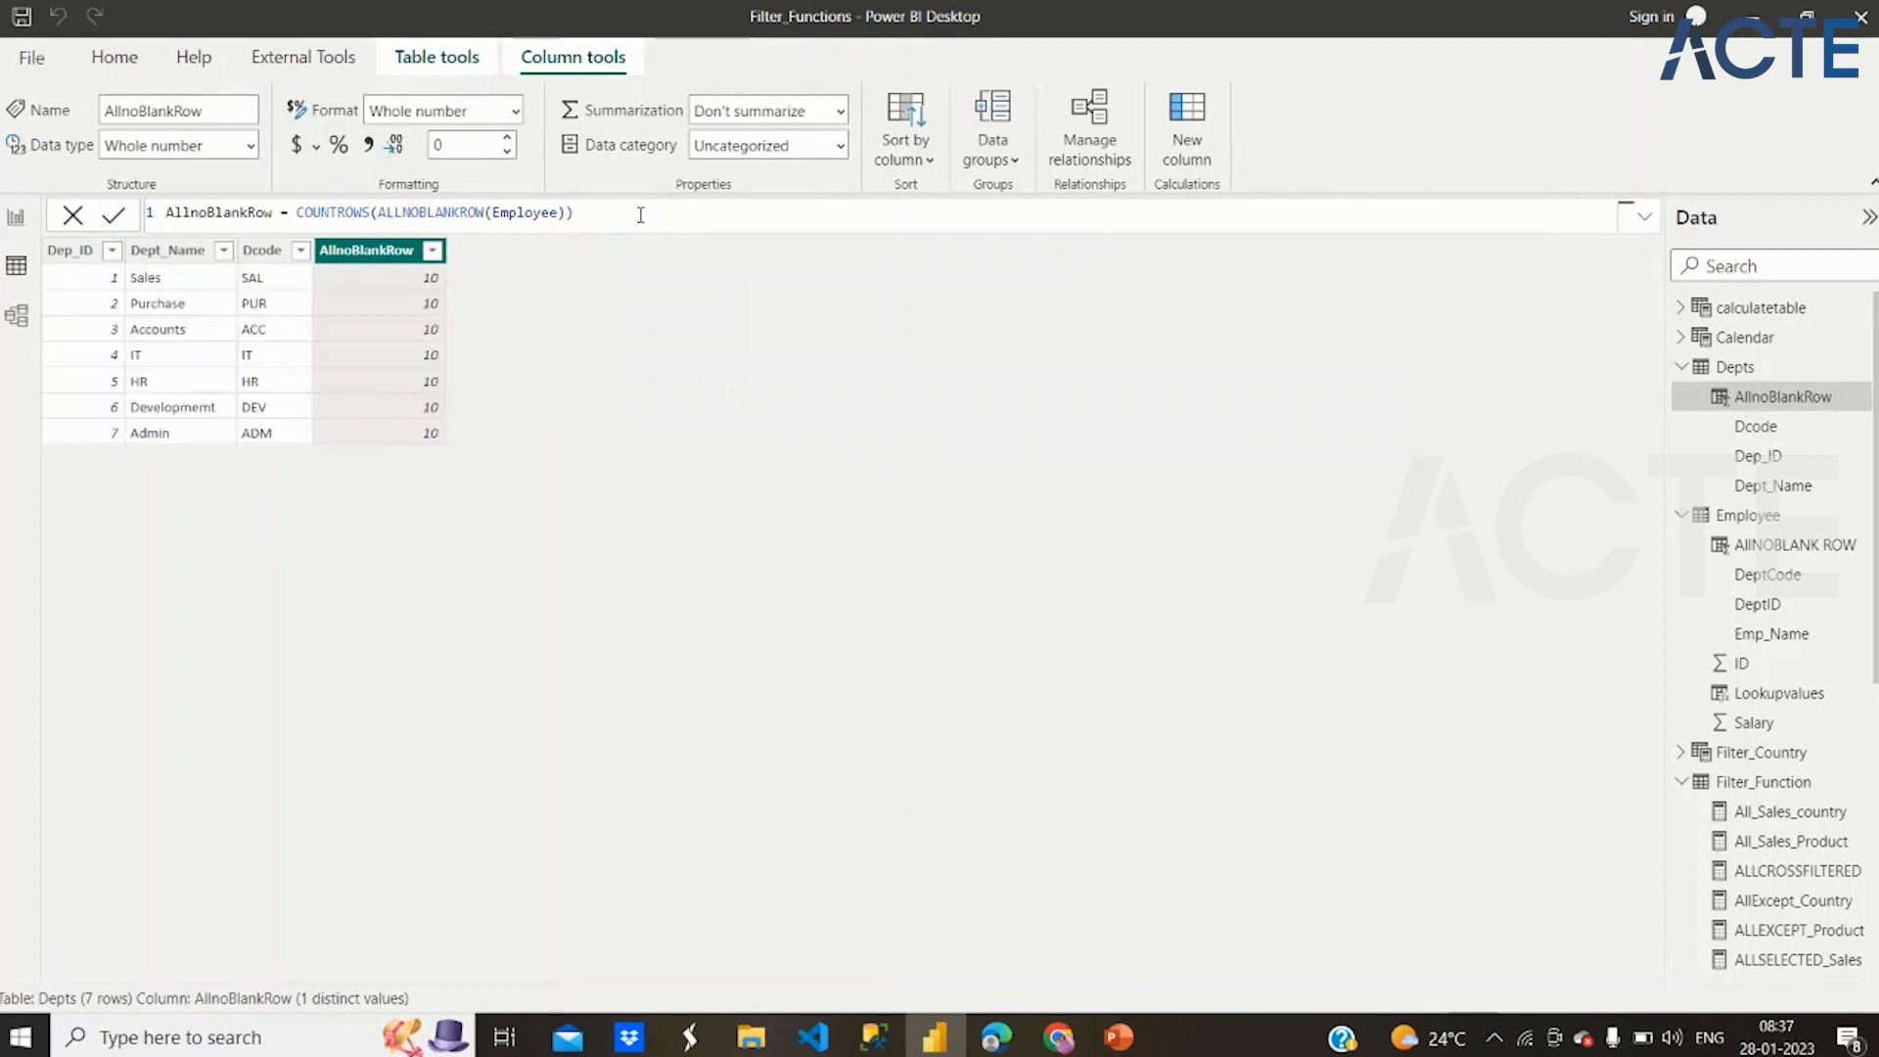
Check the Employee table's rows, then restore Employee[DeptCode] as the ALLNOBLANKROW argument in the Depts AllnoBlankRow formula and commit it
left_click(1733, 517)
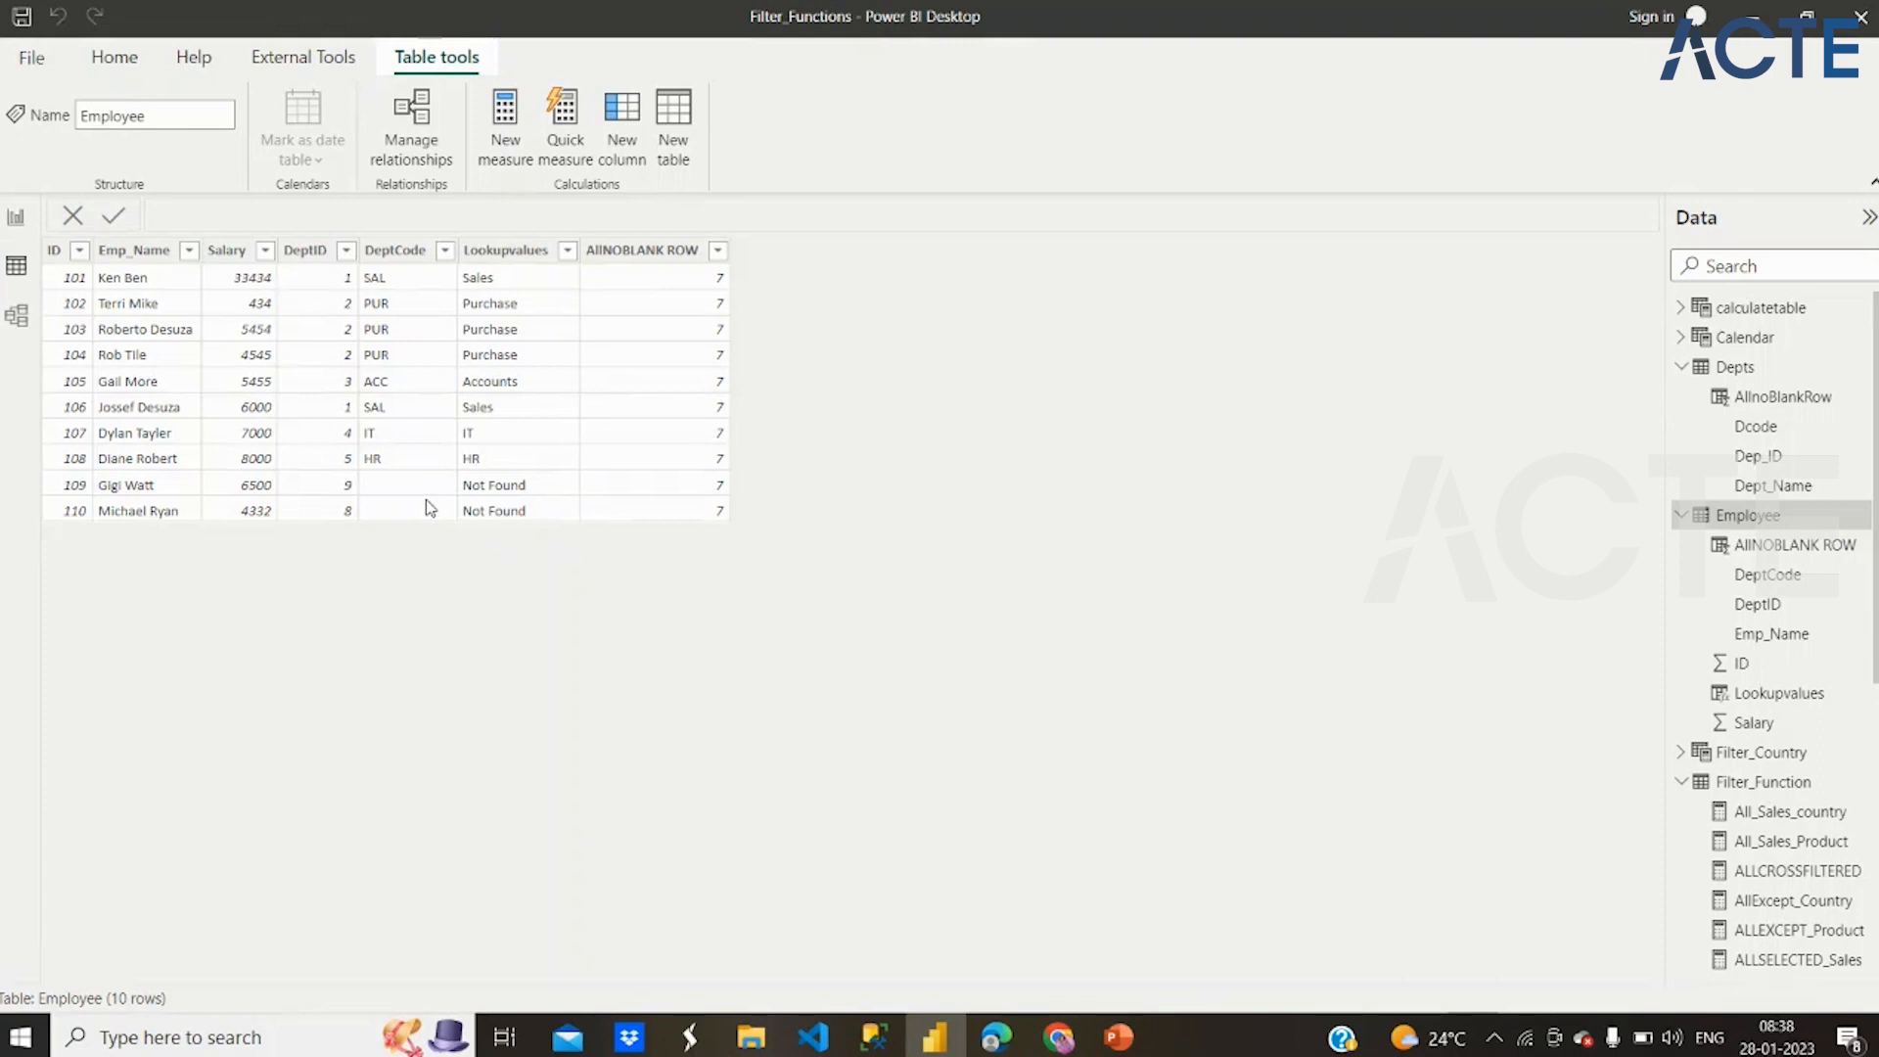
left_click(1751, 411)
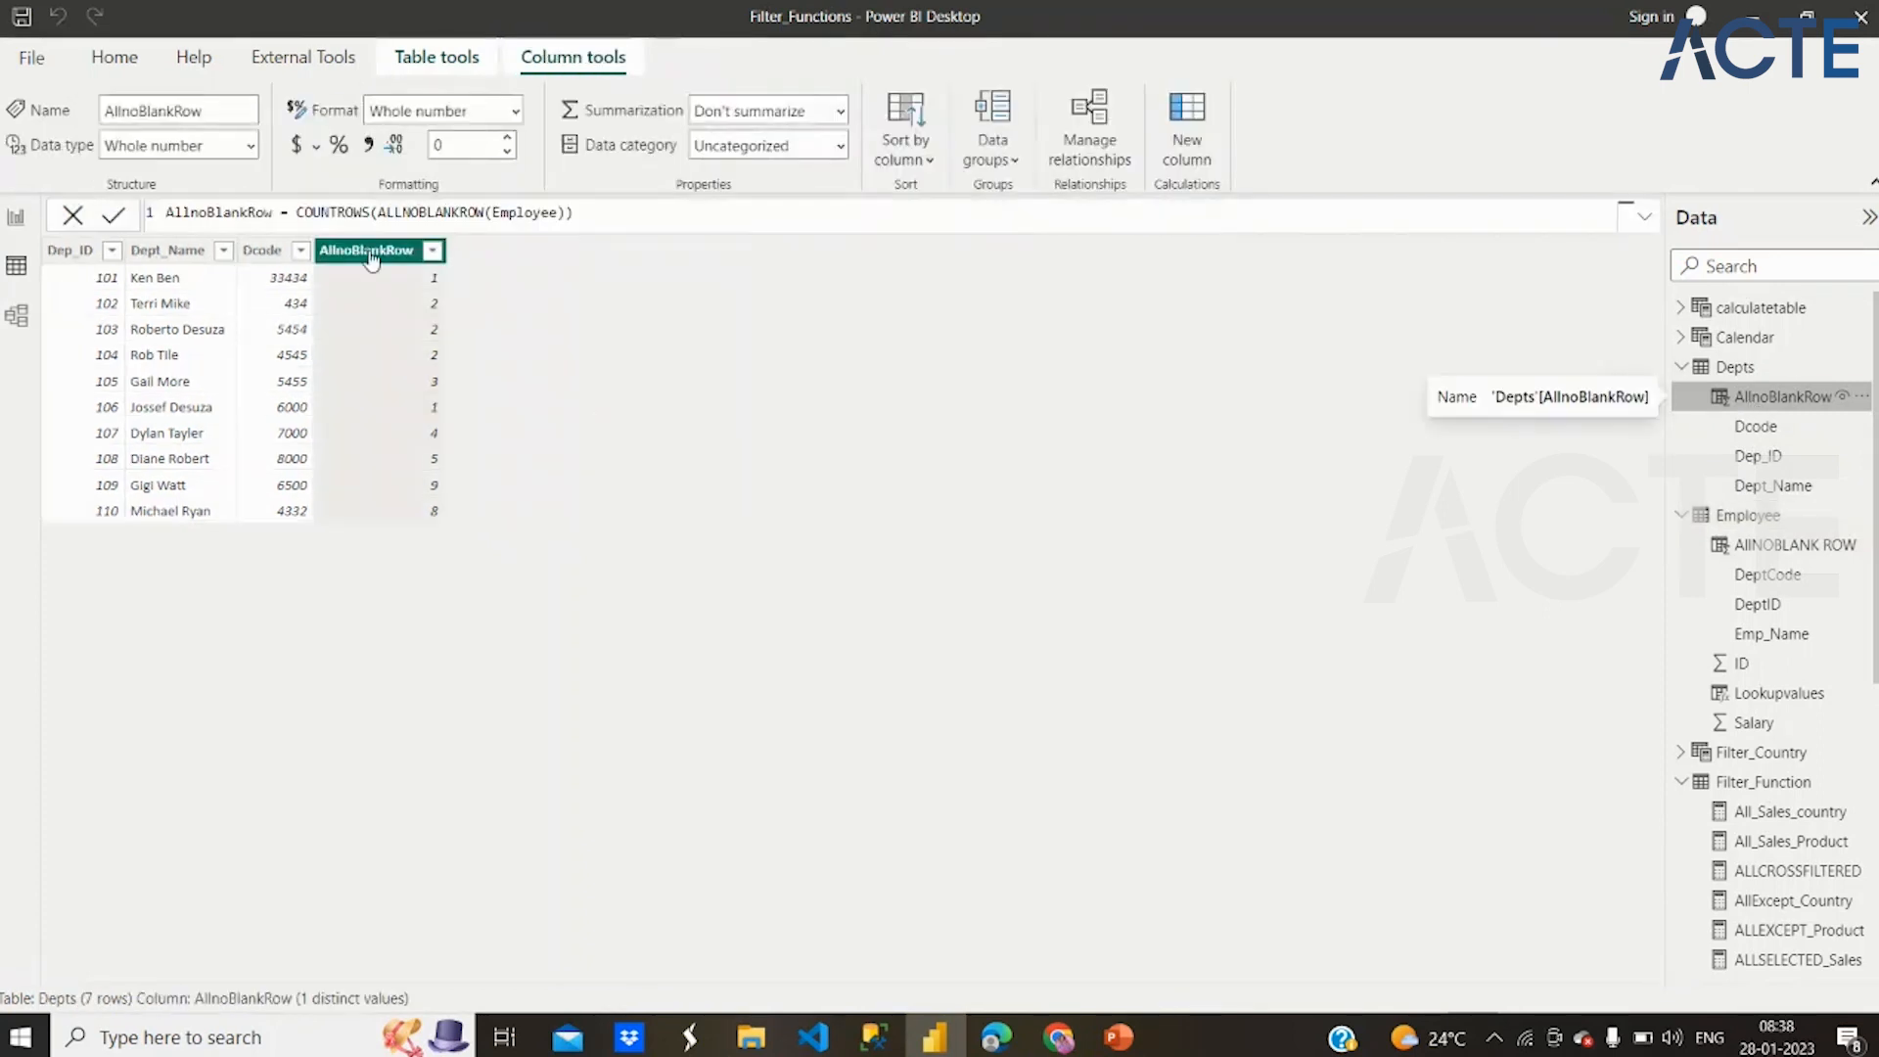
left_click(561, 212)
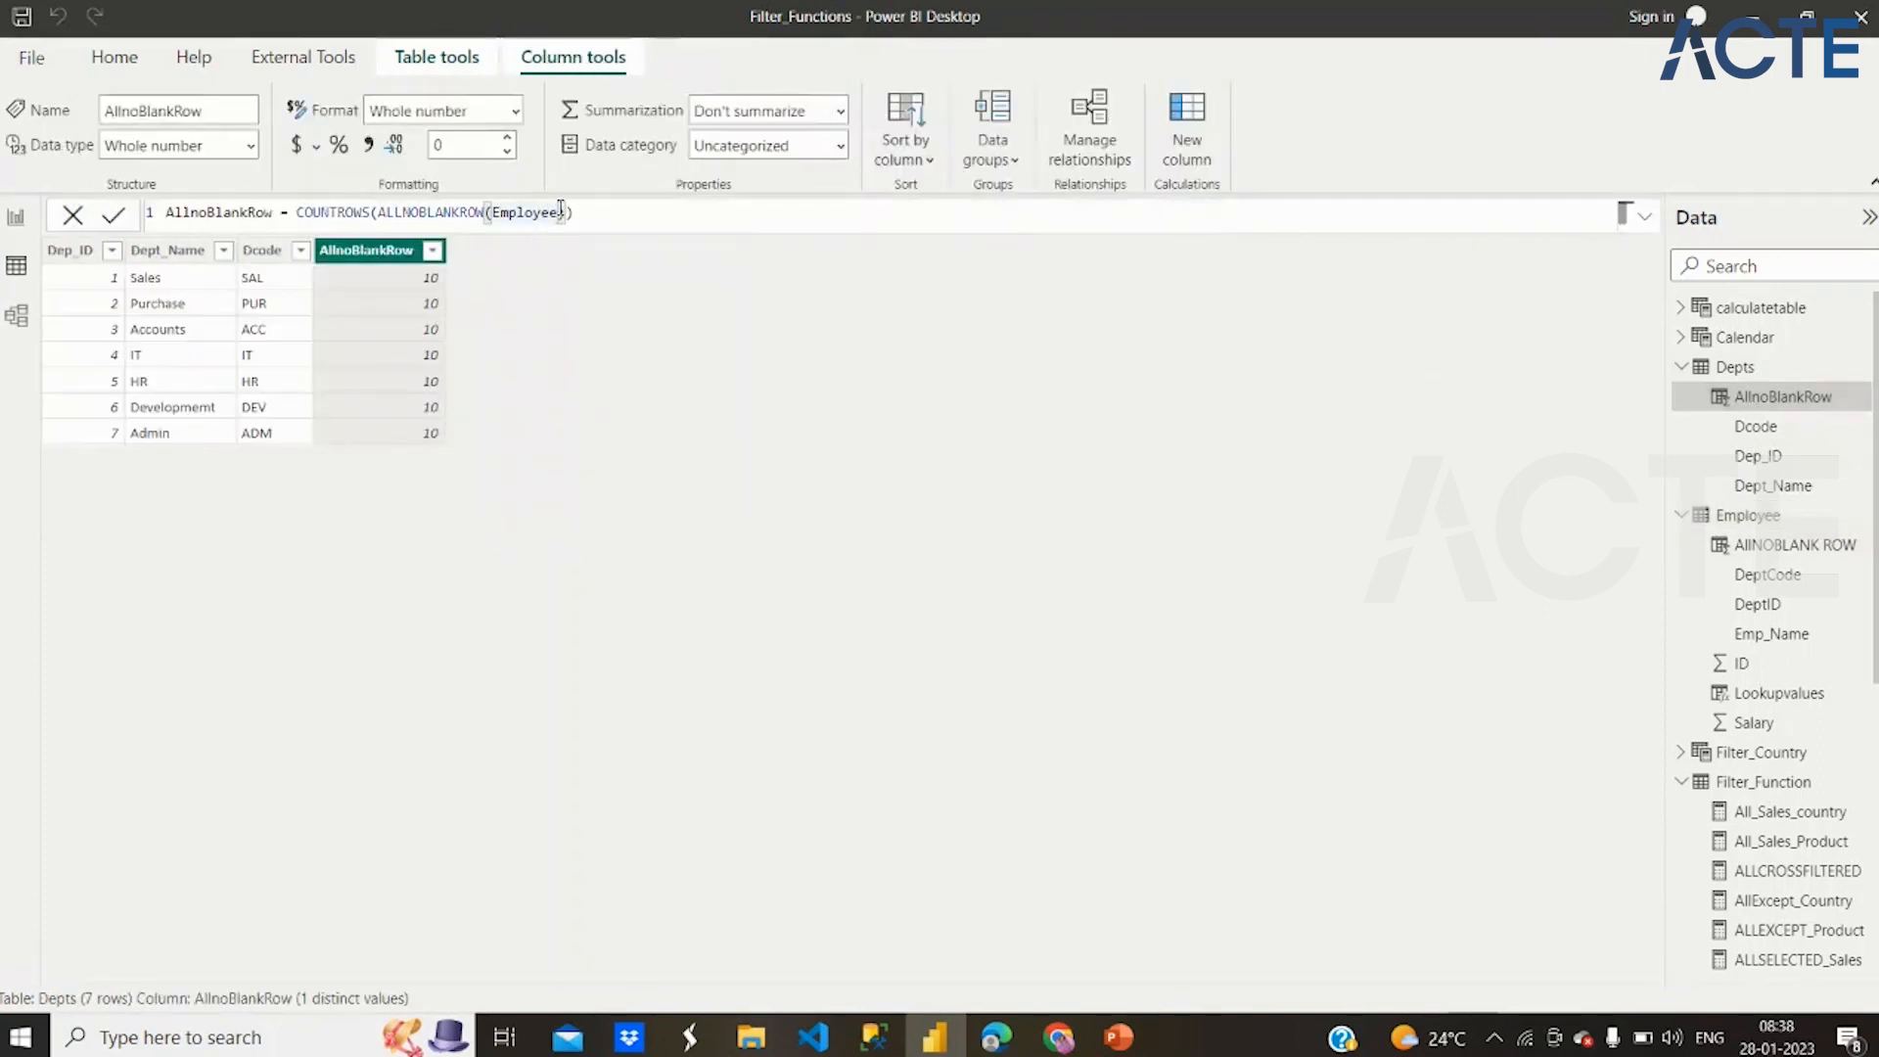
type("[dept")
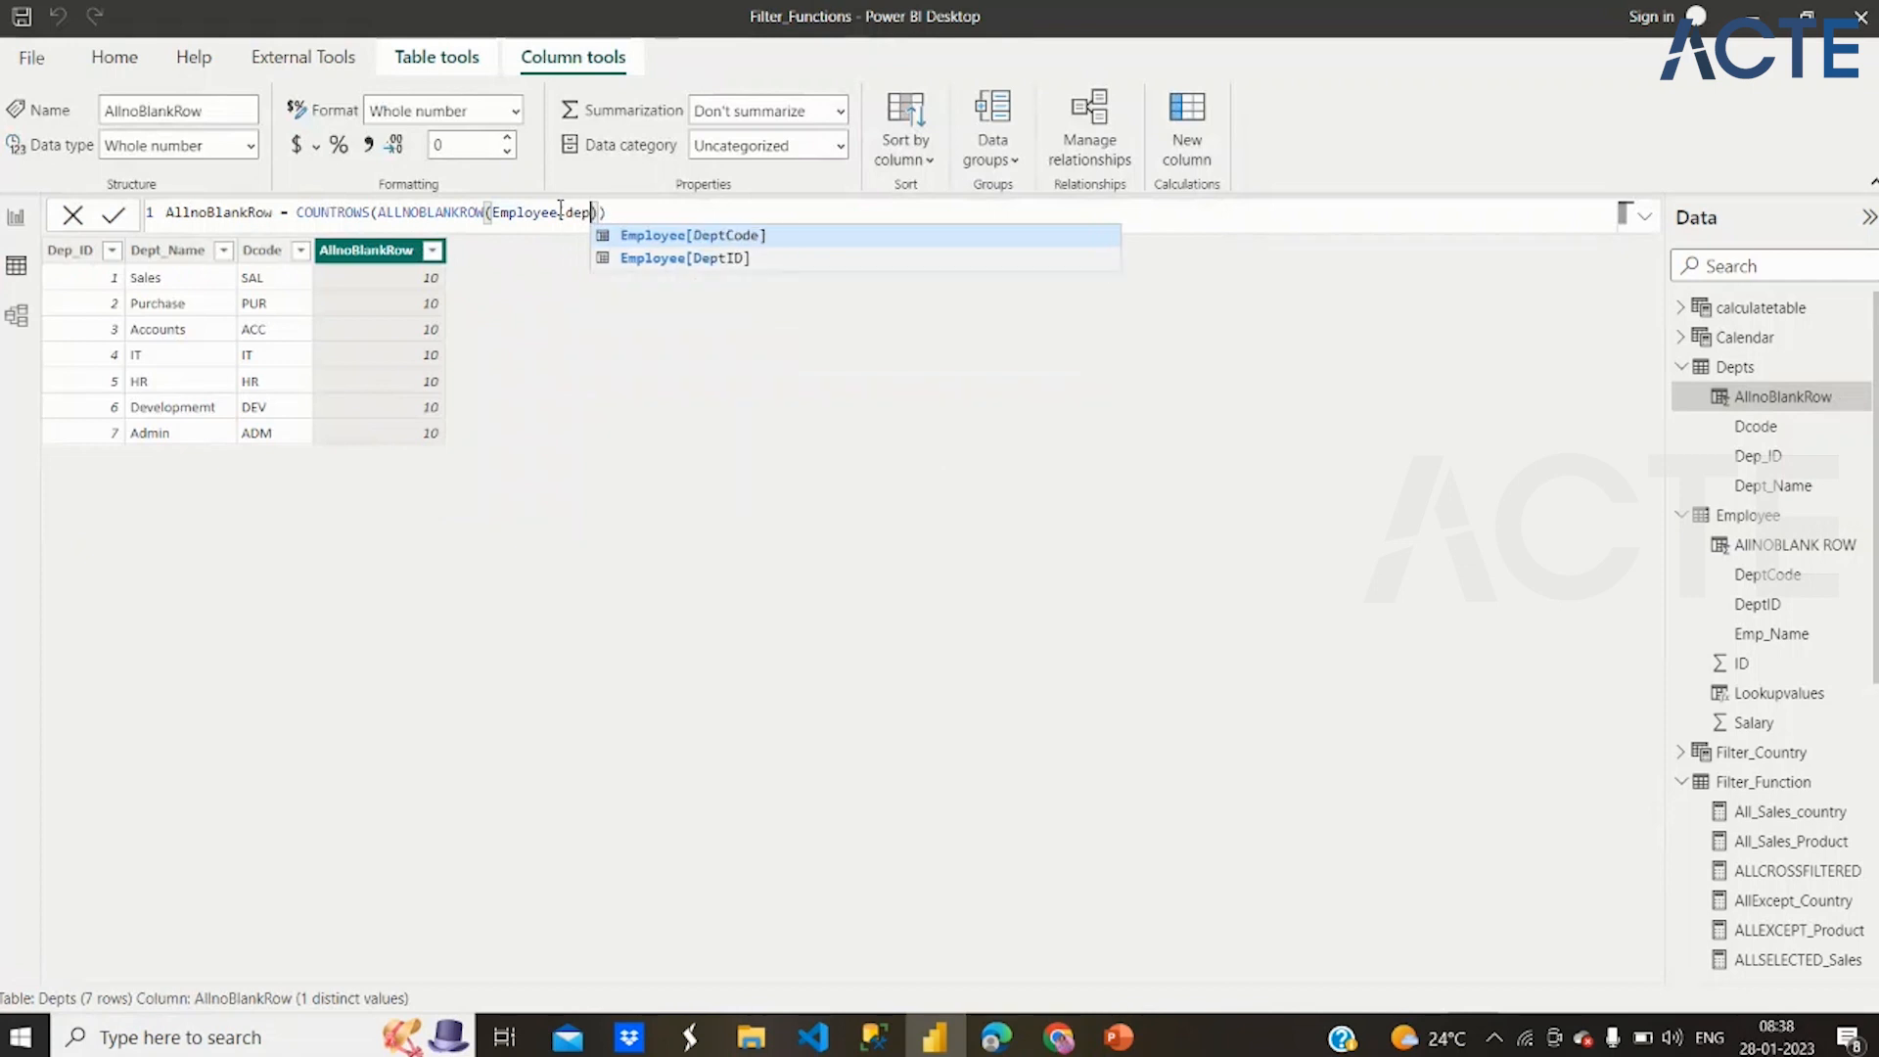
left_click(646, 242)
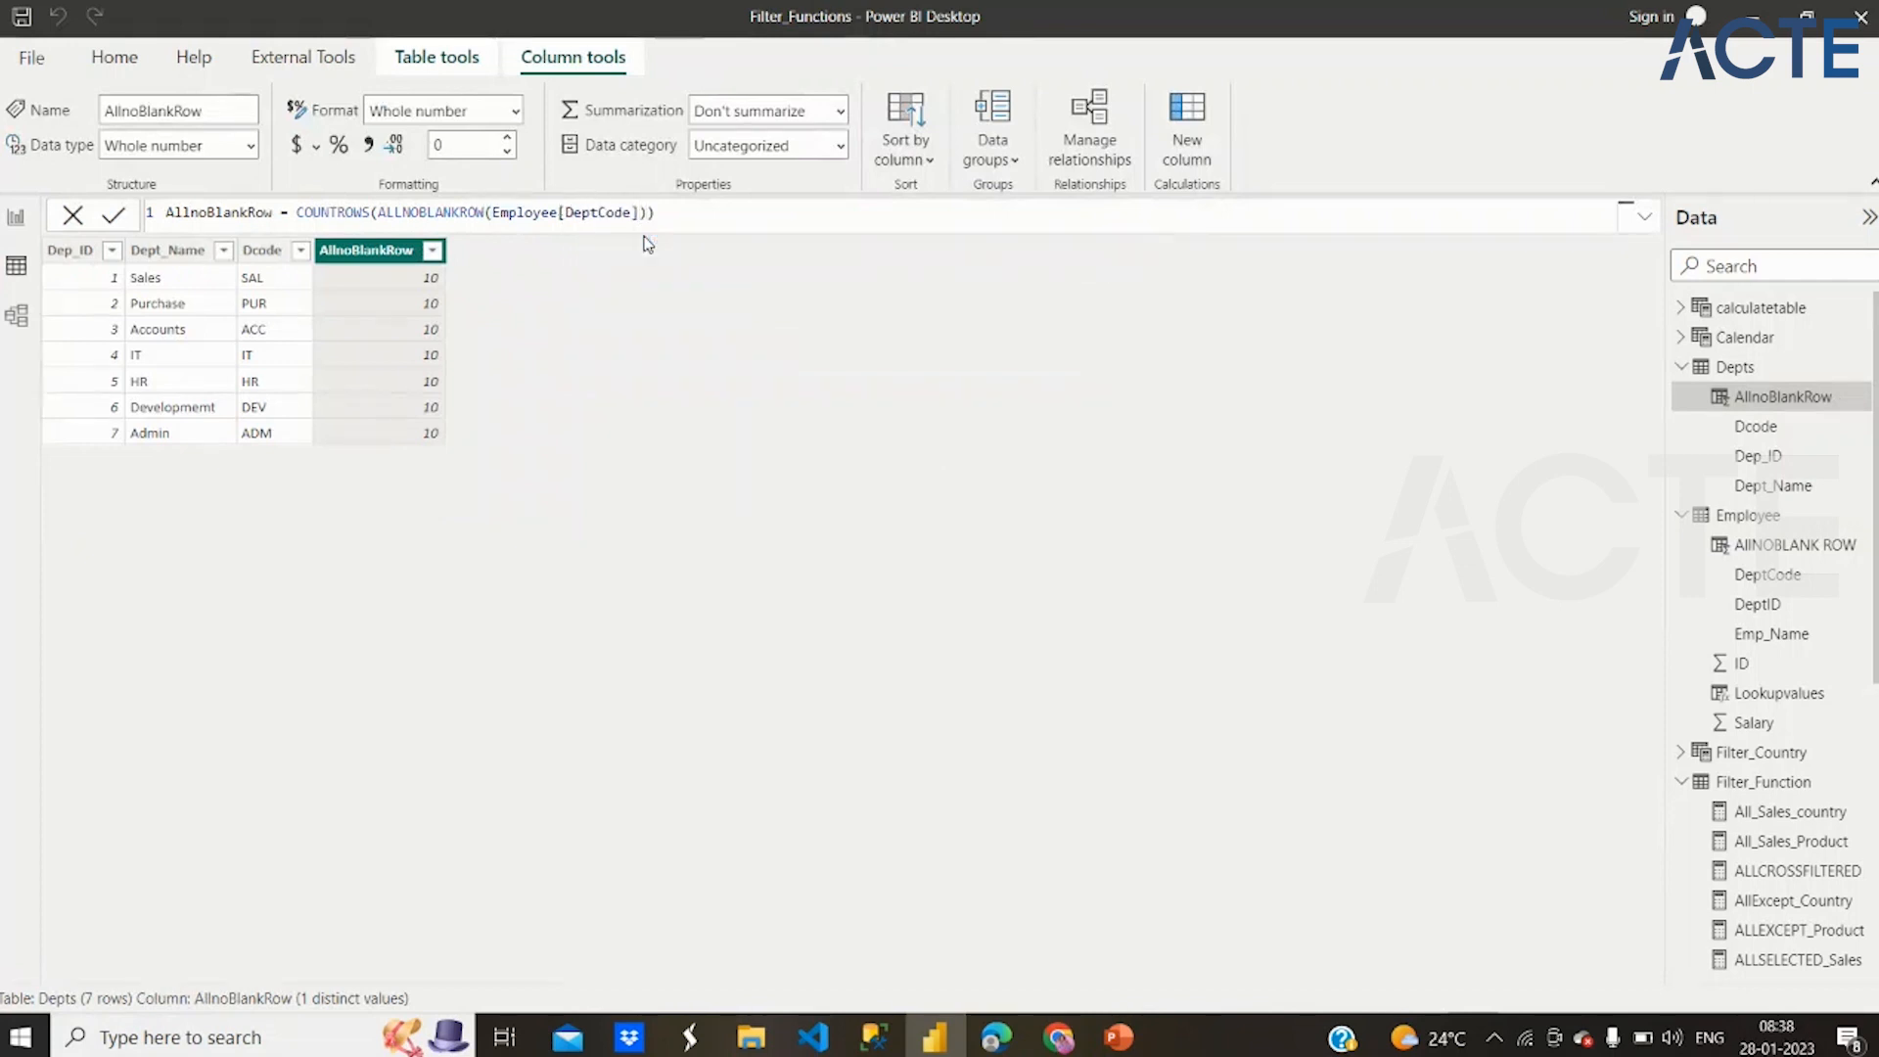
key("Return")
Review the formula and values of the AllNOBLANK ROW column in the Employee table
left_click(1739, 524)
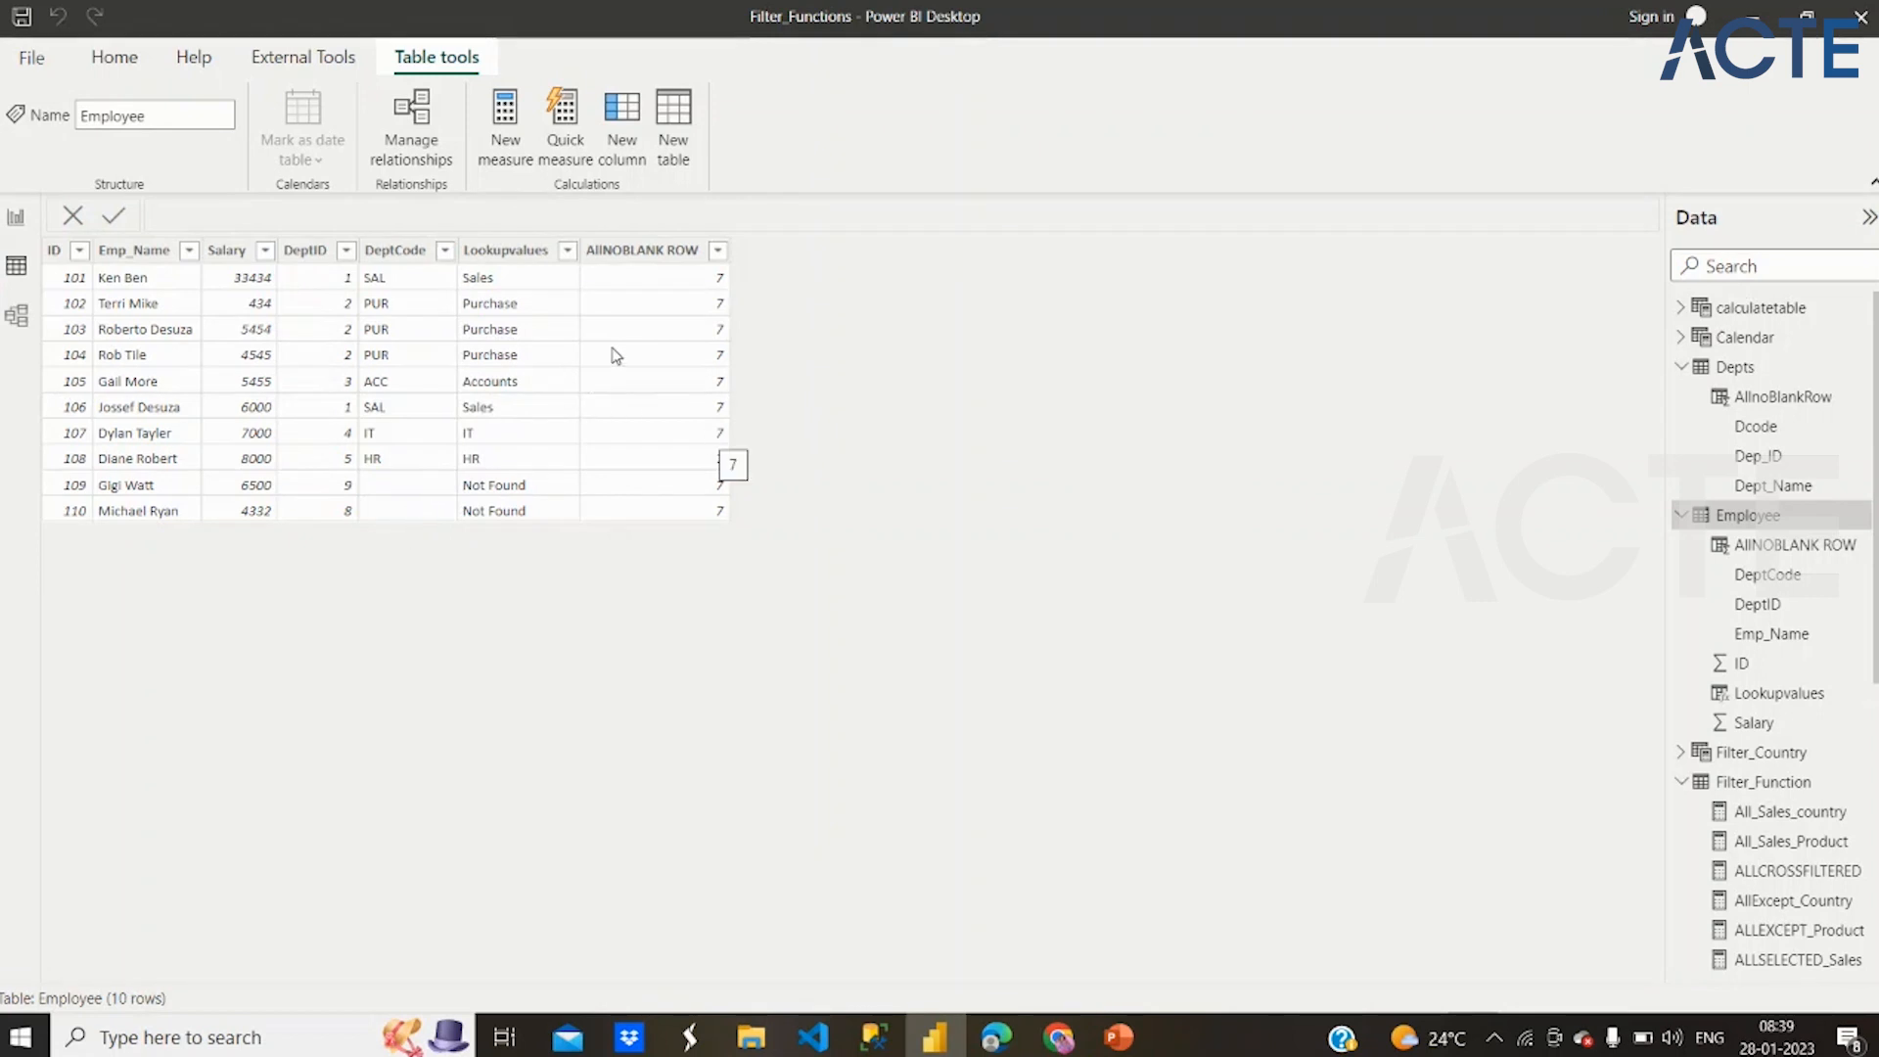
left_click(649, 253)
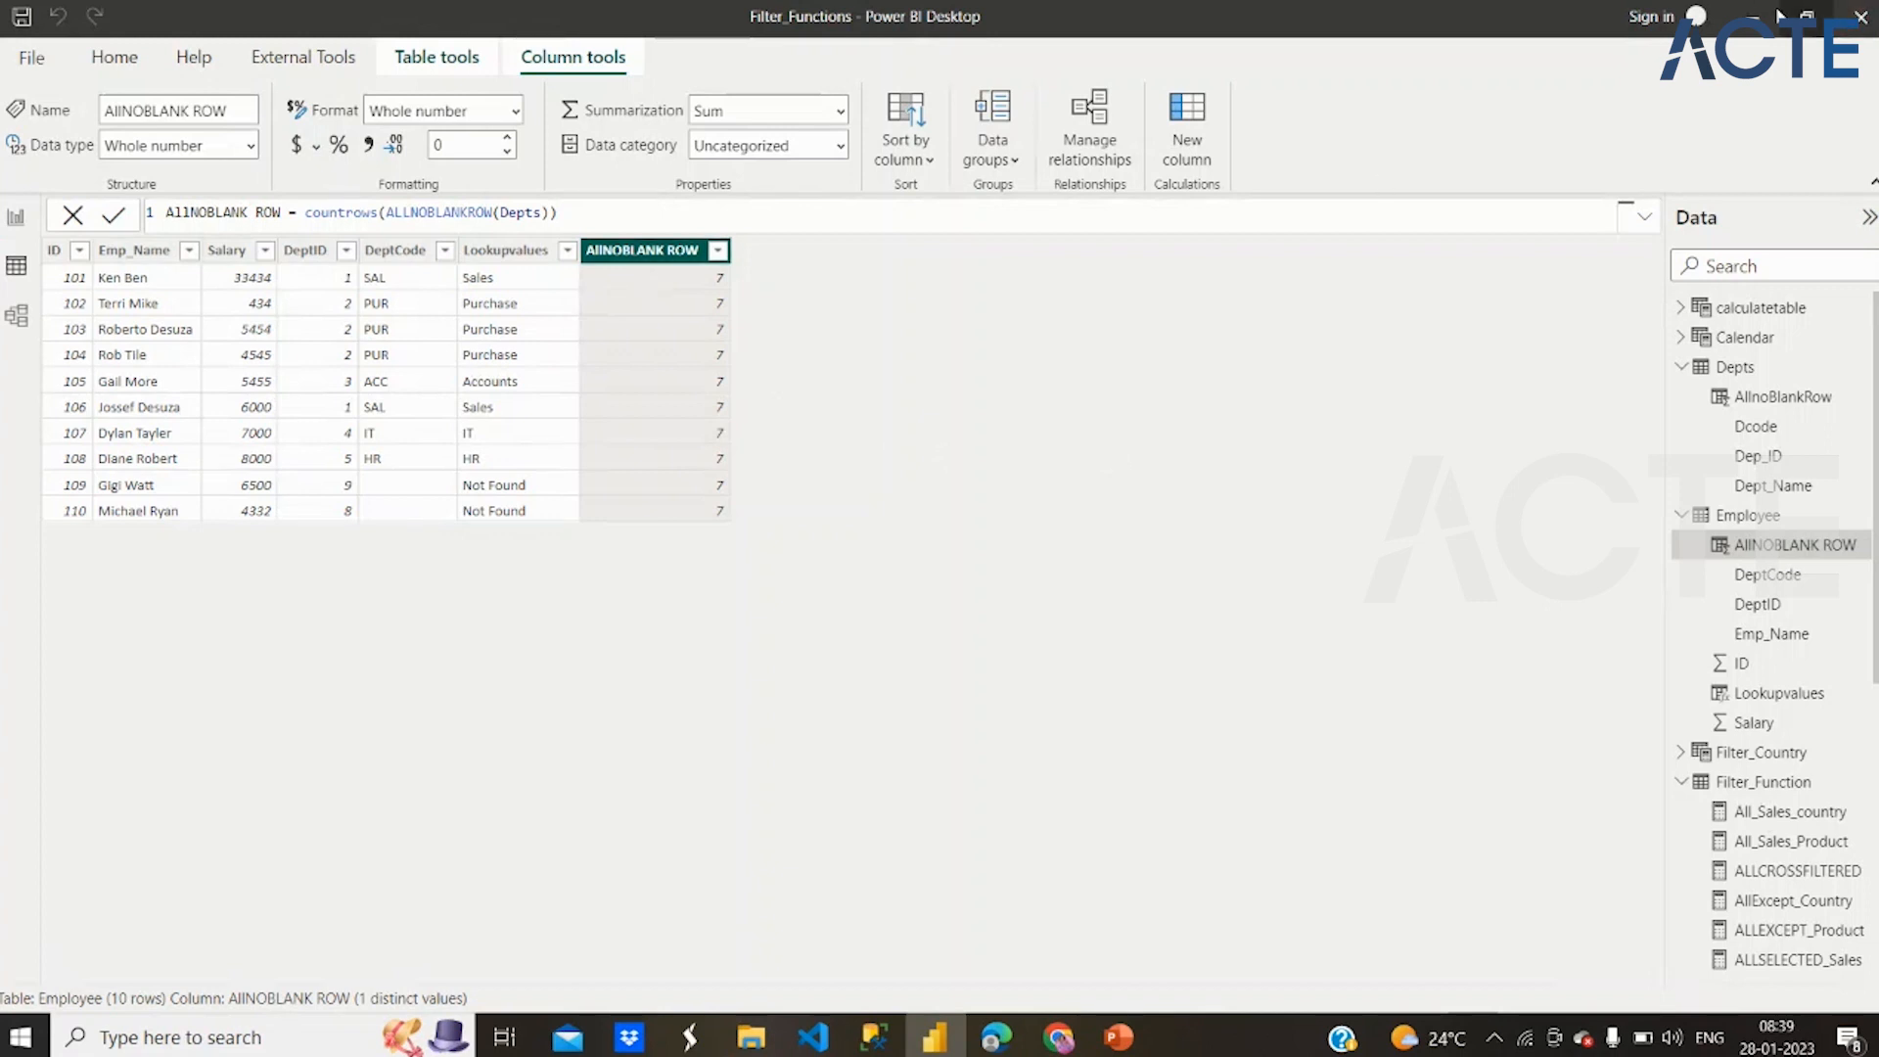
Switch to the Weekends_POWER BI presentation in PowerPoint and read slide 92 on ALLNOBLANKROW, REMOVEFILTERS and SELECTEDVALUE
left_click(1126, 1036)
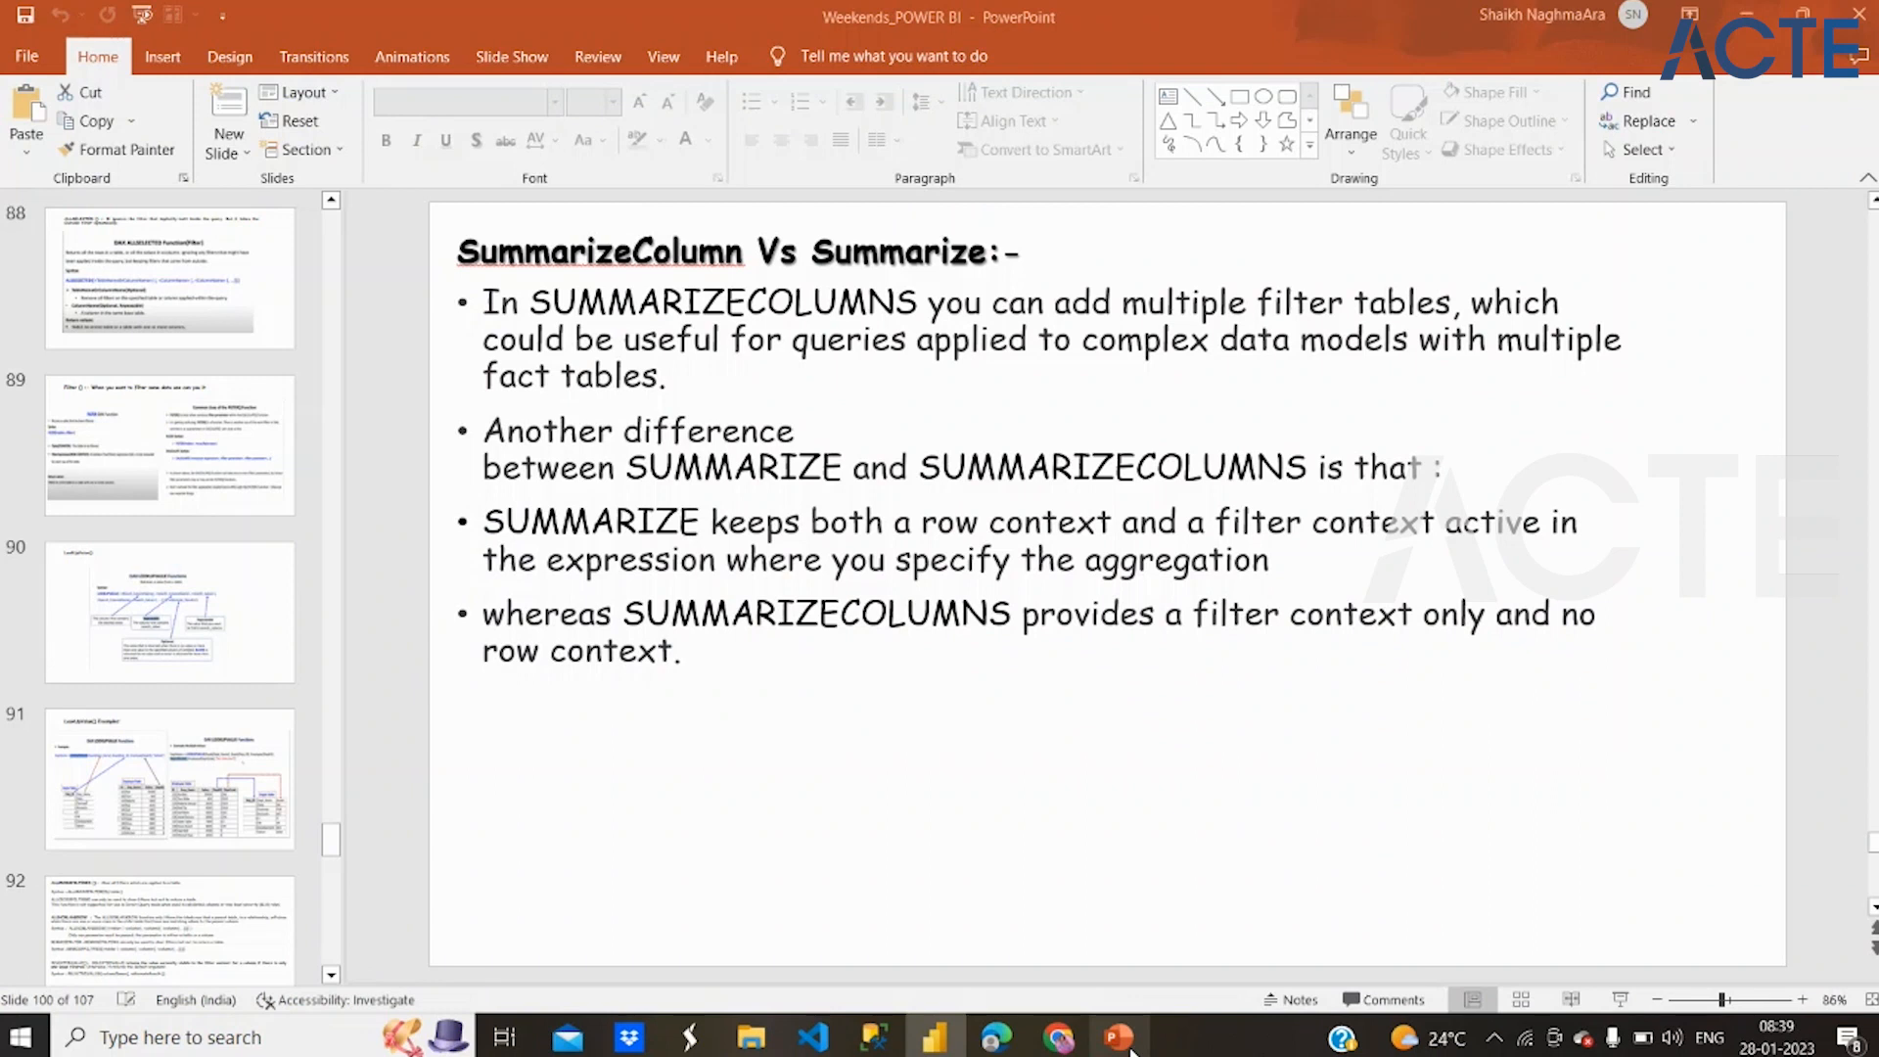
left_click(208, 951)
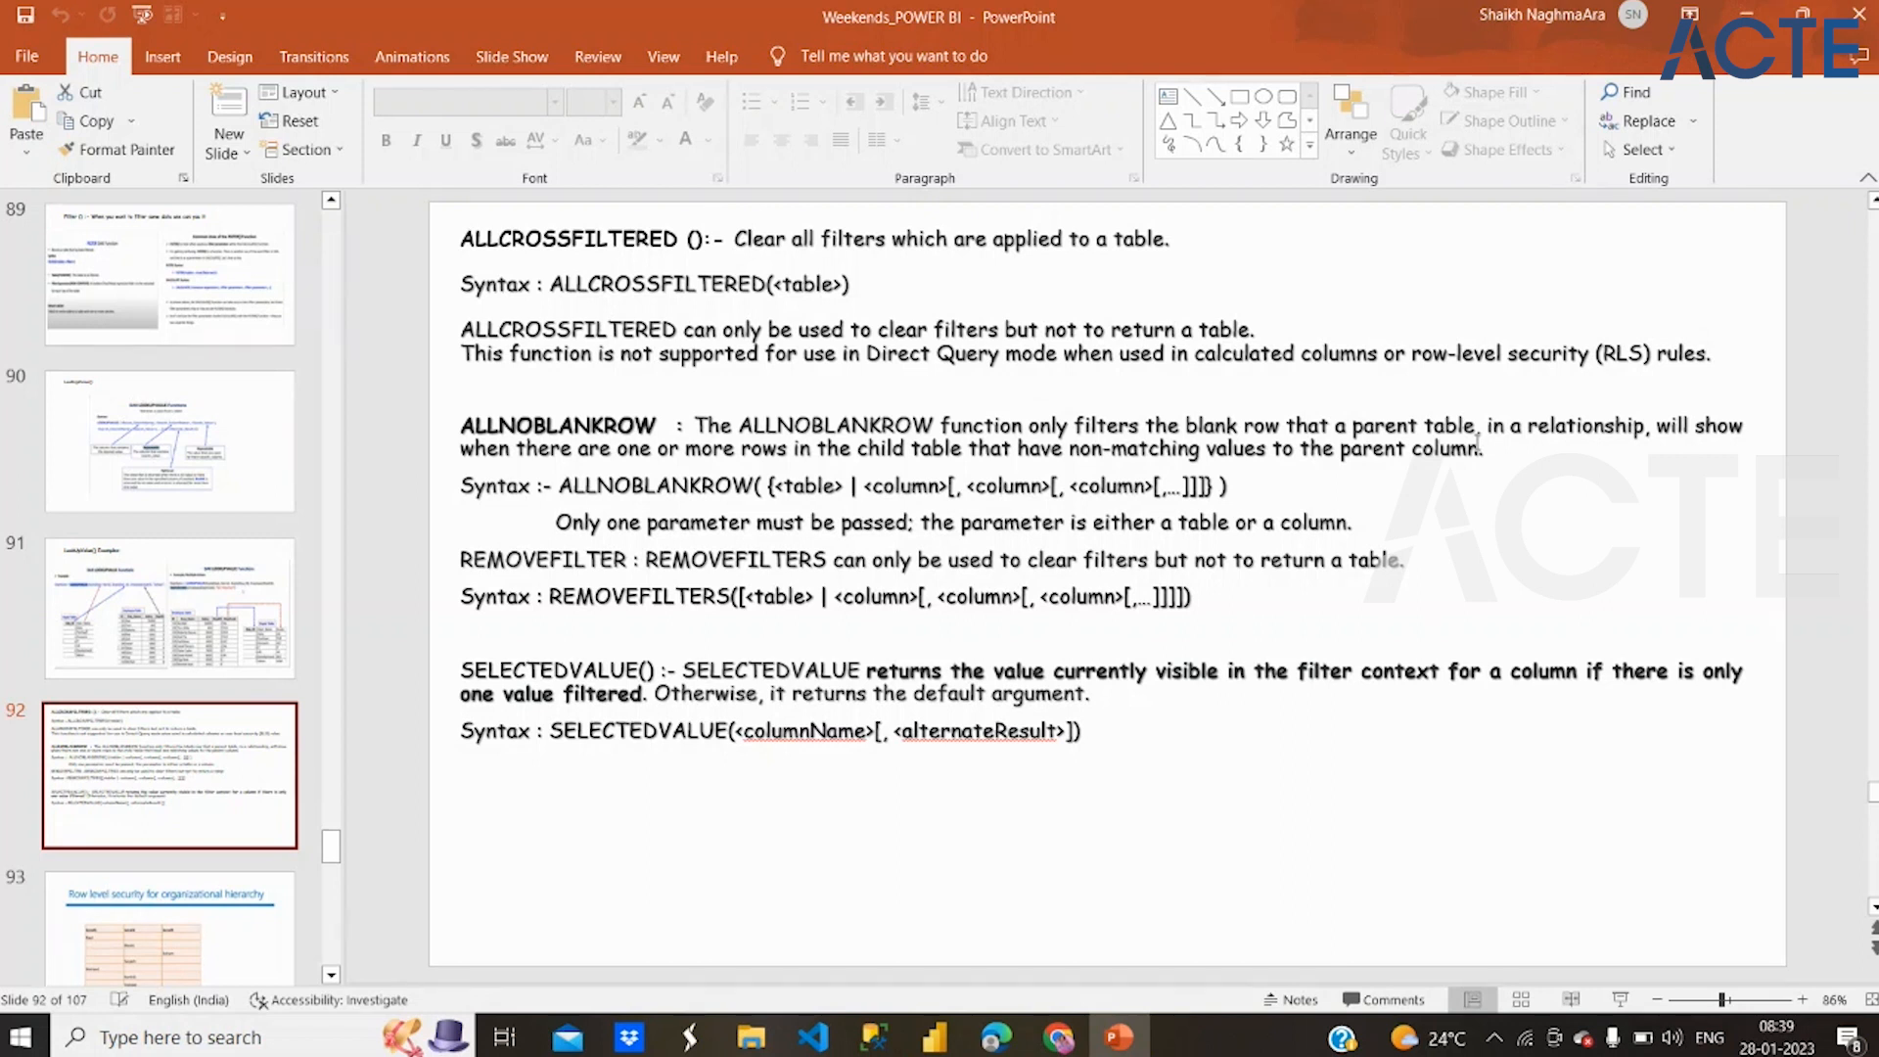
mouse_move(1070, 1038)
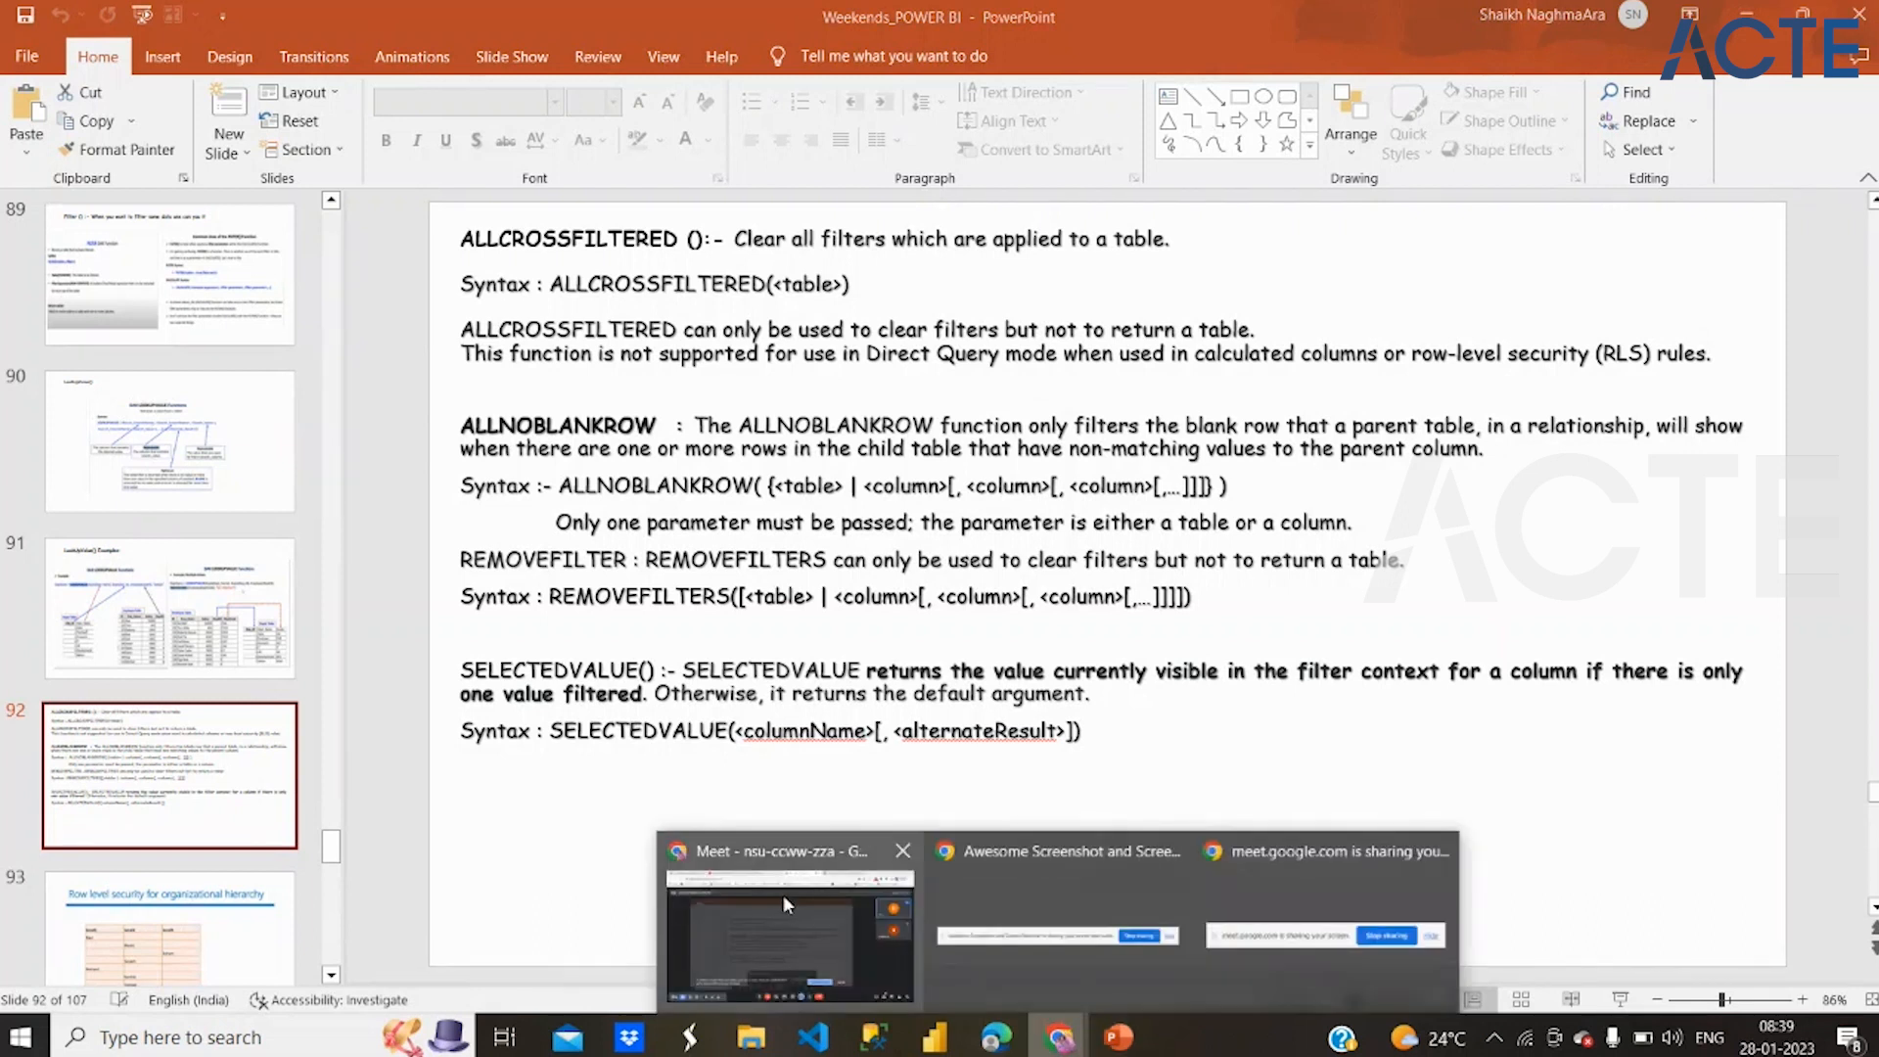
Switch to Power BI Desktop and compare the Depts AllnoBlankRow formula, including its Employee[DeptCode] argument, with the Employee table's rows
mouse_move(783, 894)
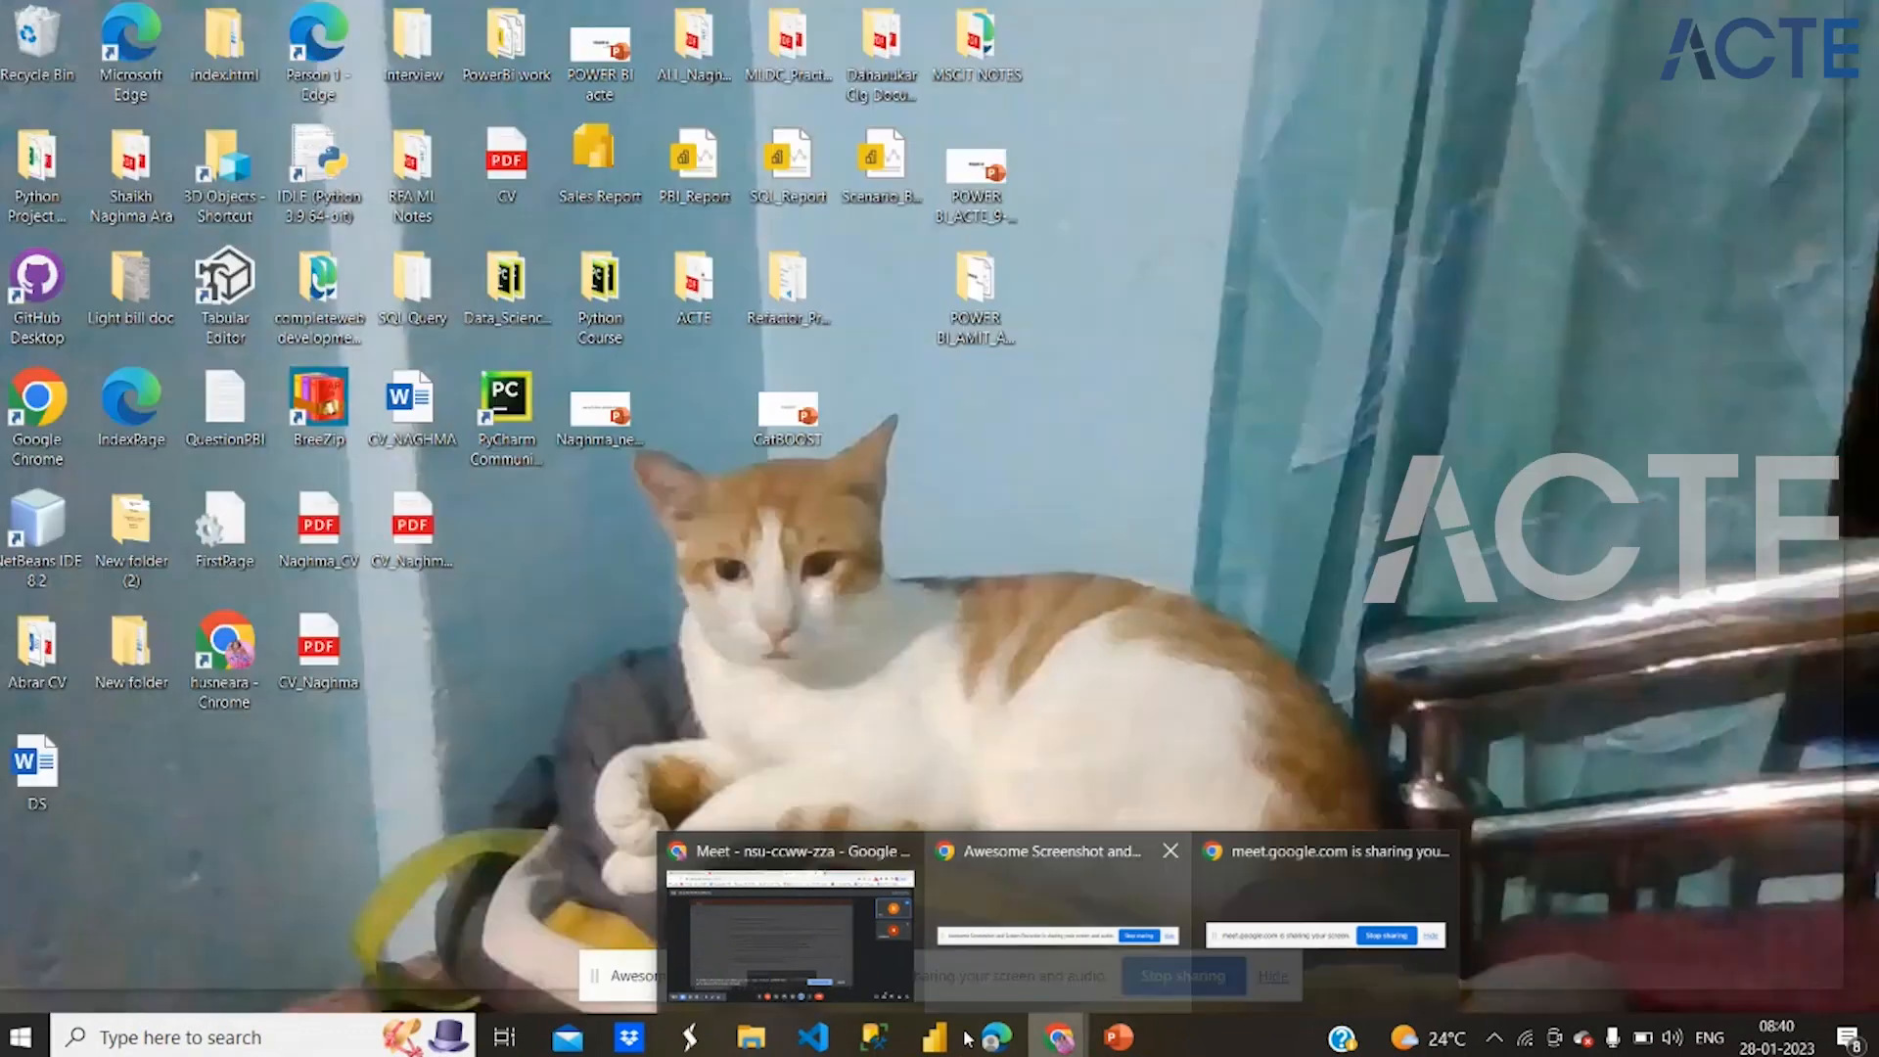
left_click(938, 1038)
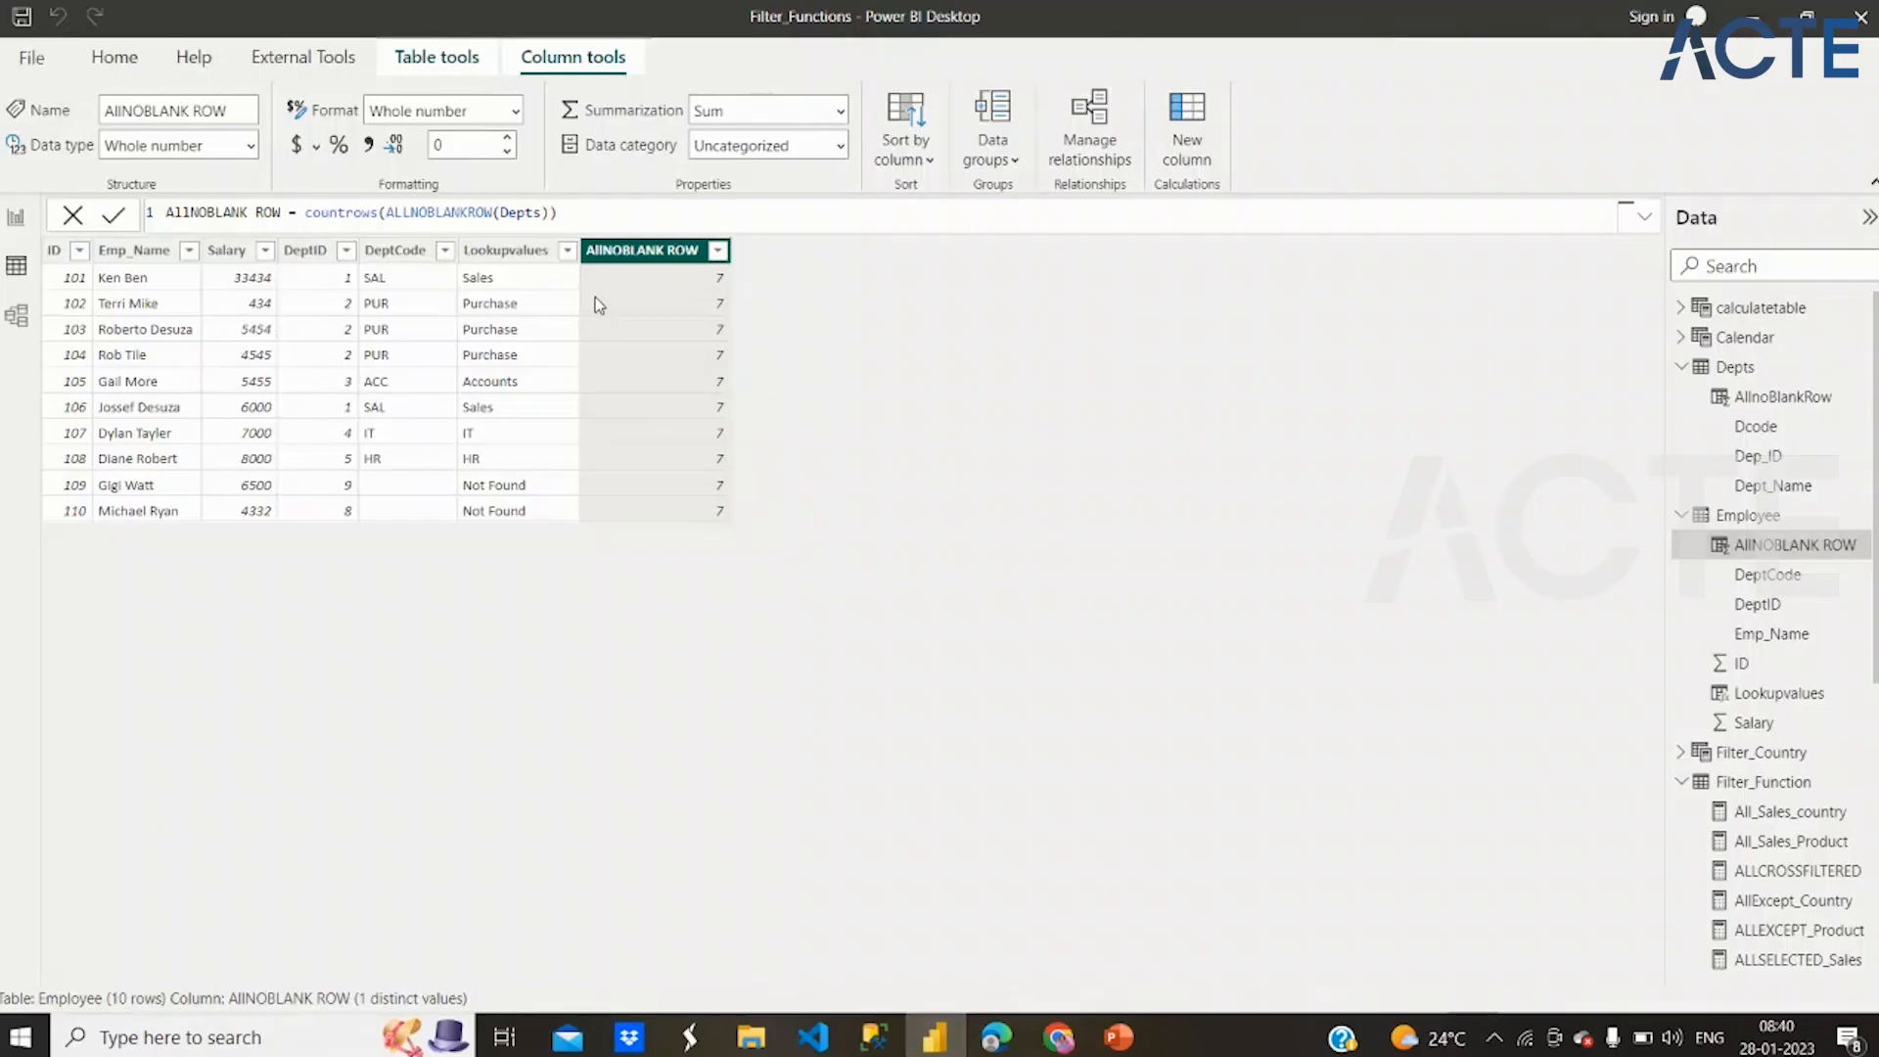
left_click(1794, 396)
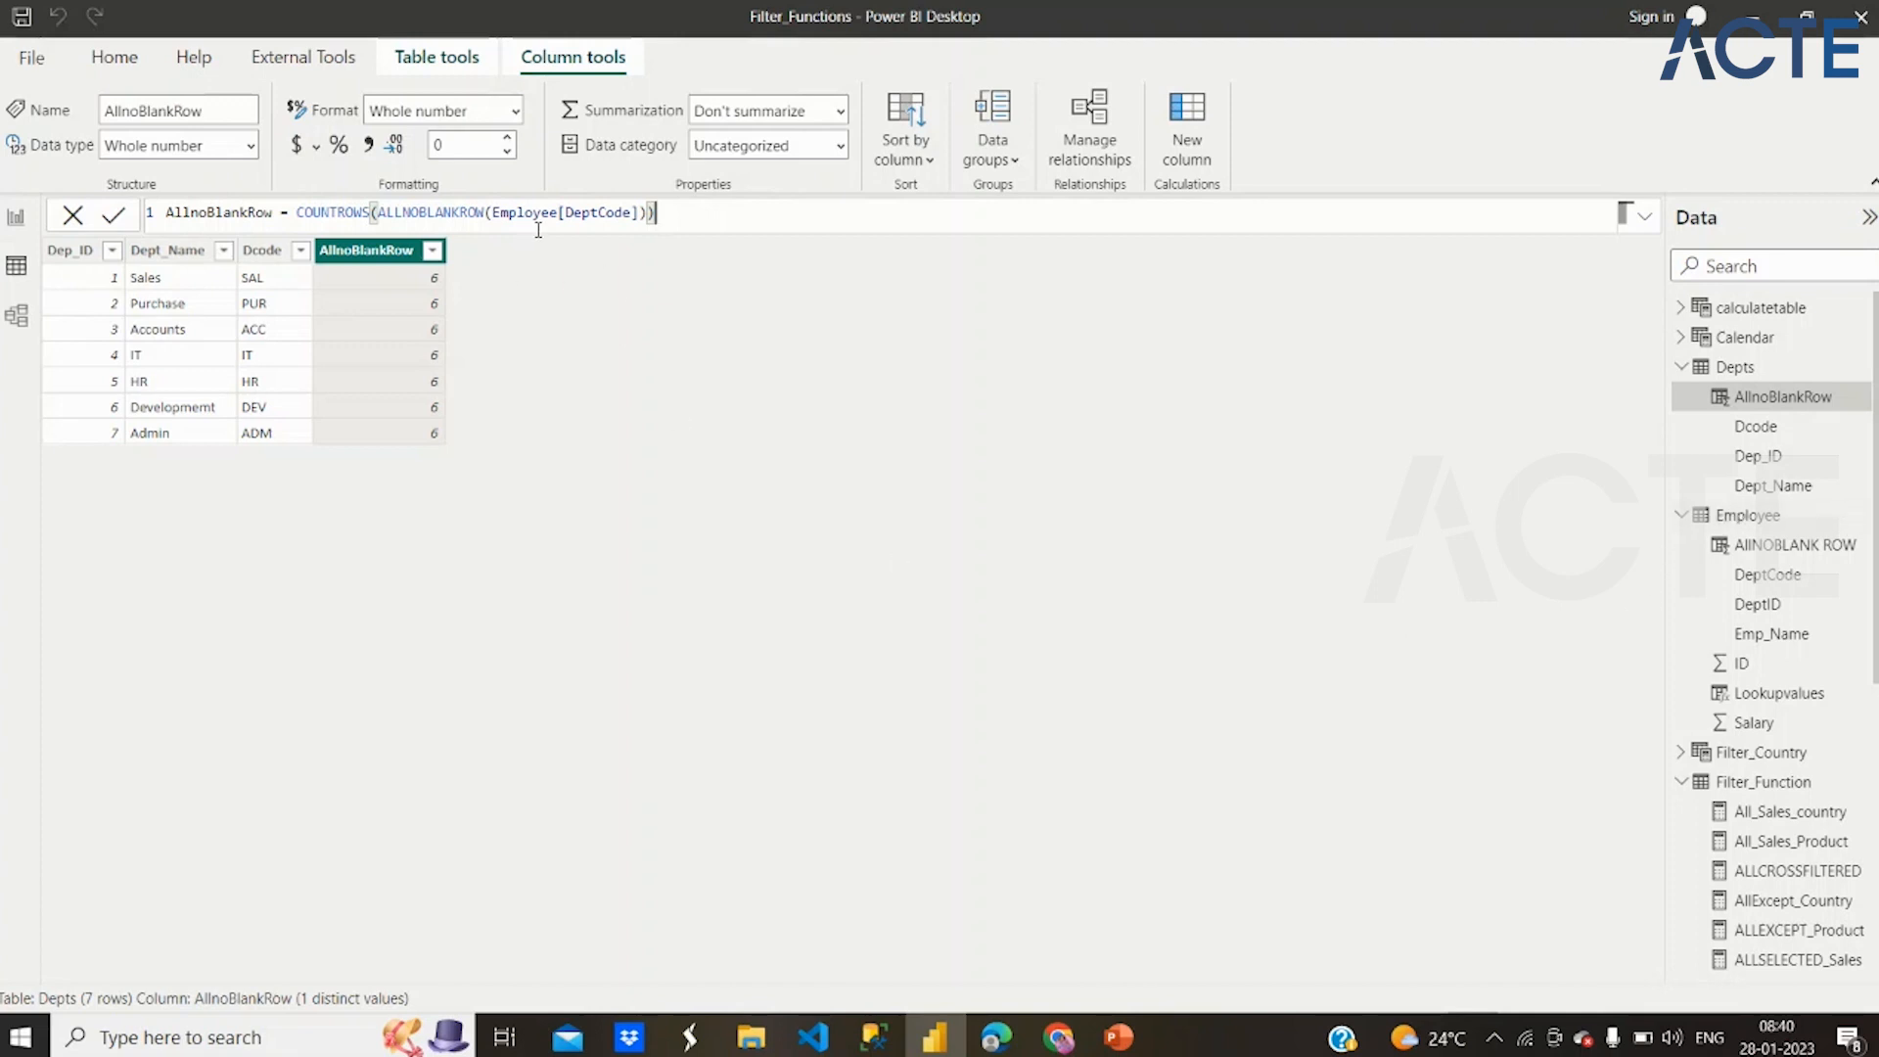
left_click(599, 211)
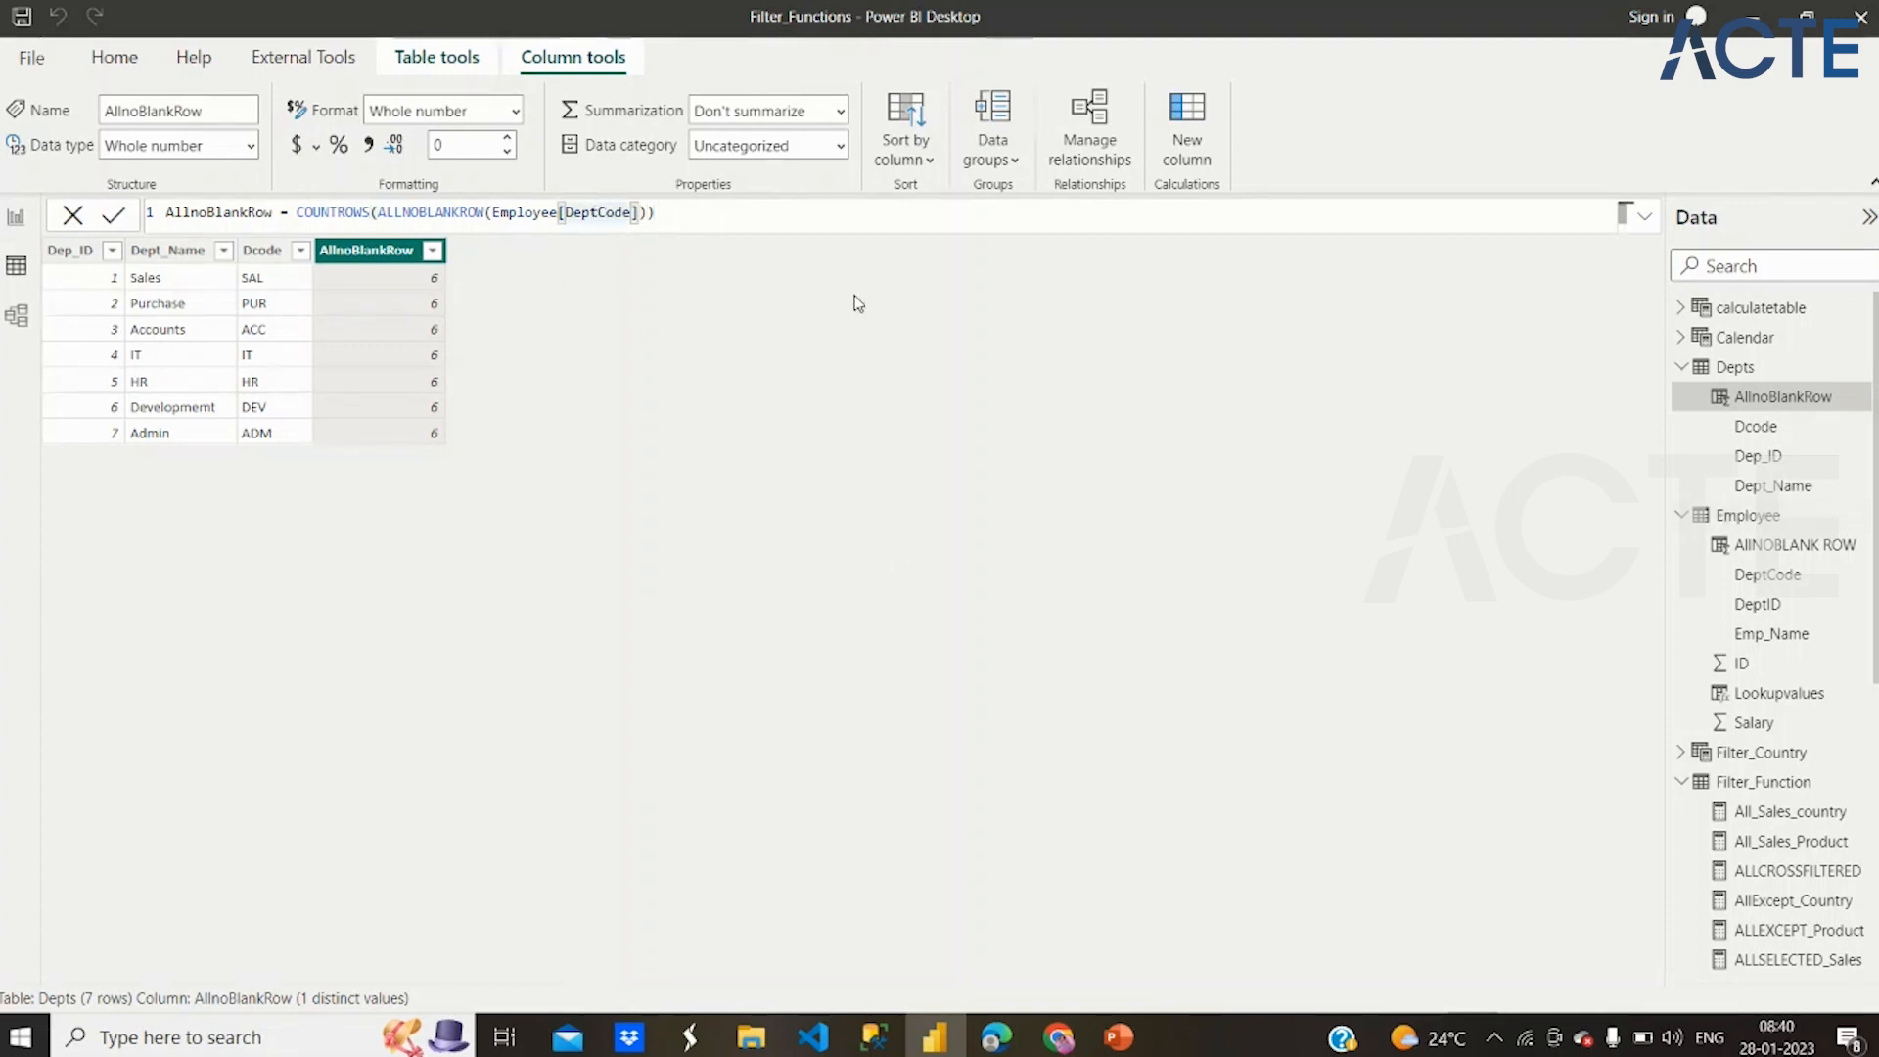
left_click(1731, 525)
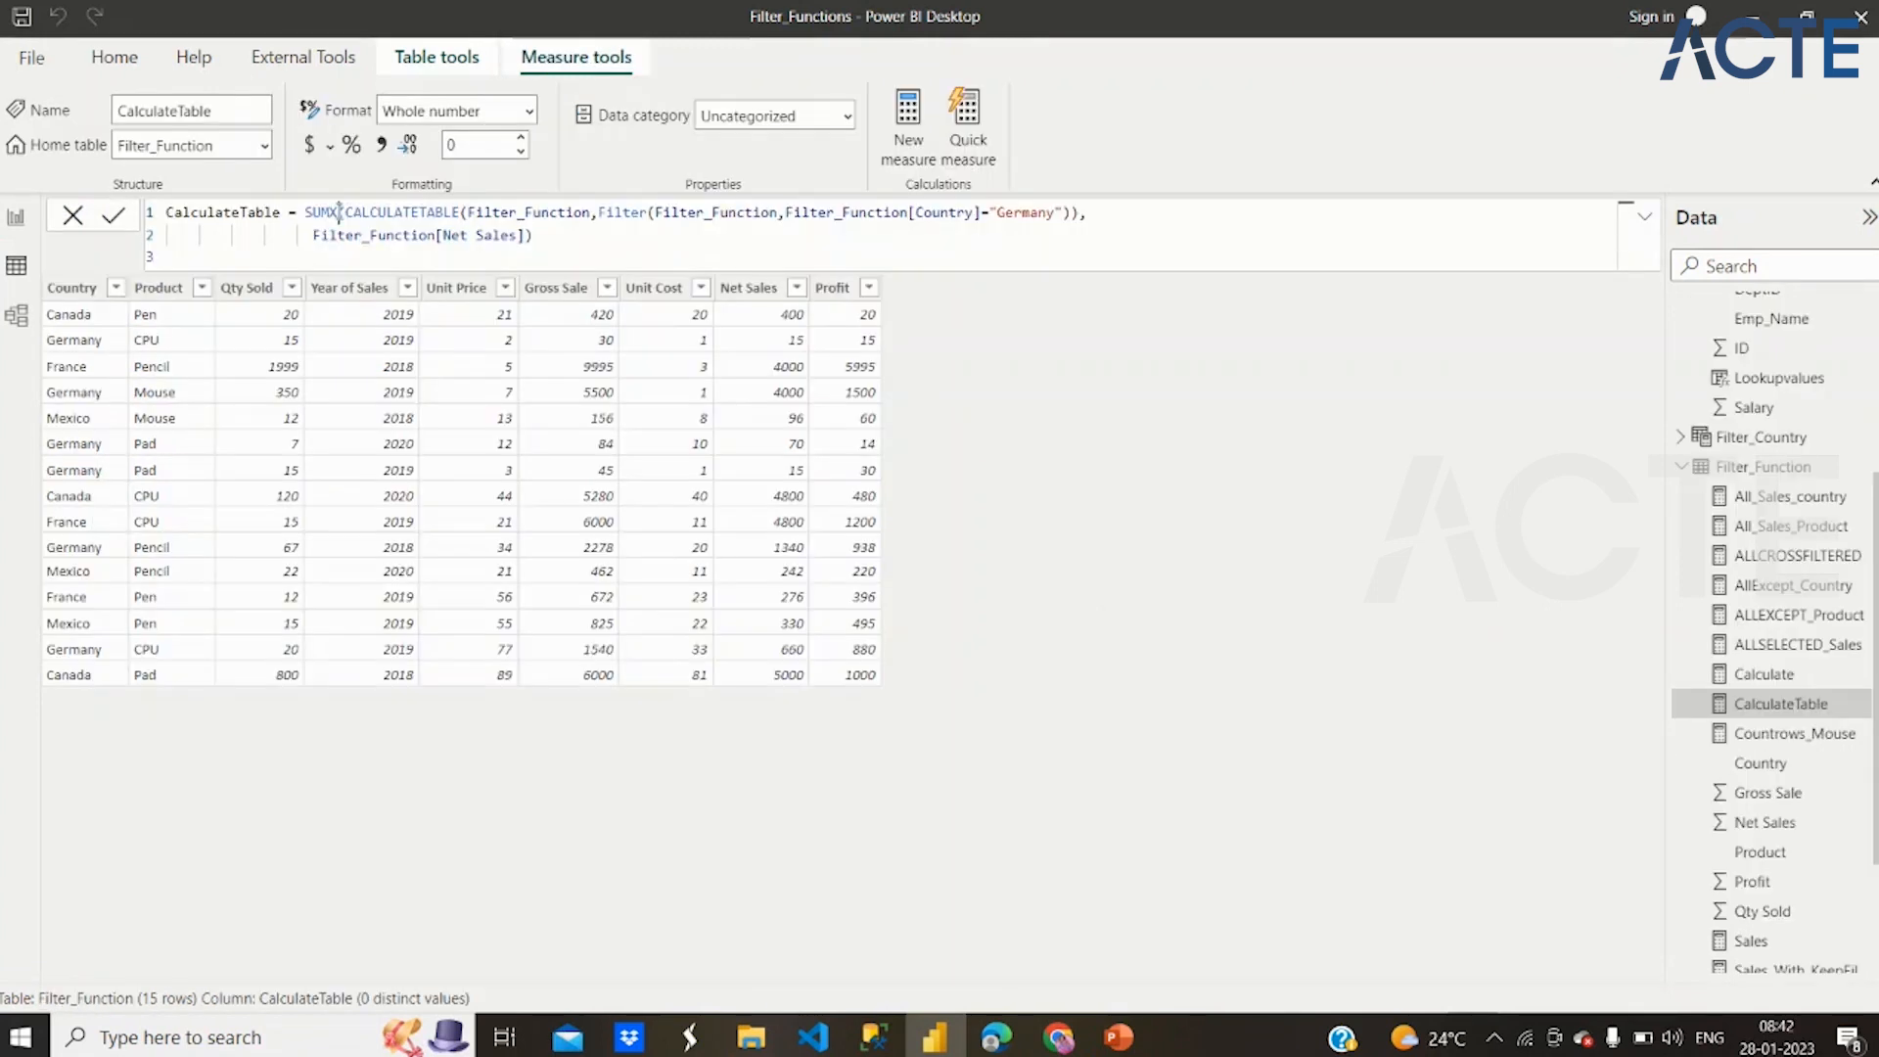
Examine the SUMX, CALCULATETABLE and Net Sales parts of the CalculateTable measure's formula in the Filter_Function table
left_click_drag(338, 211, 304, 212)
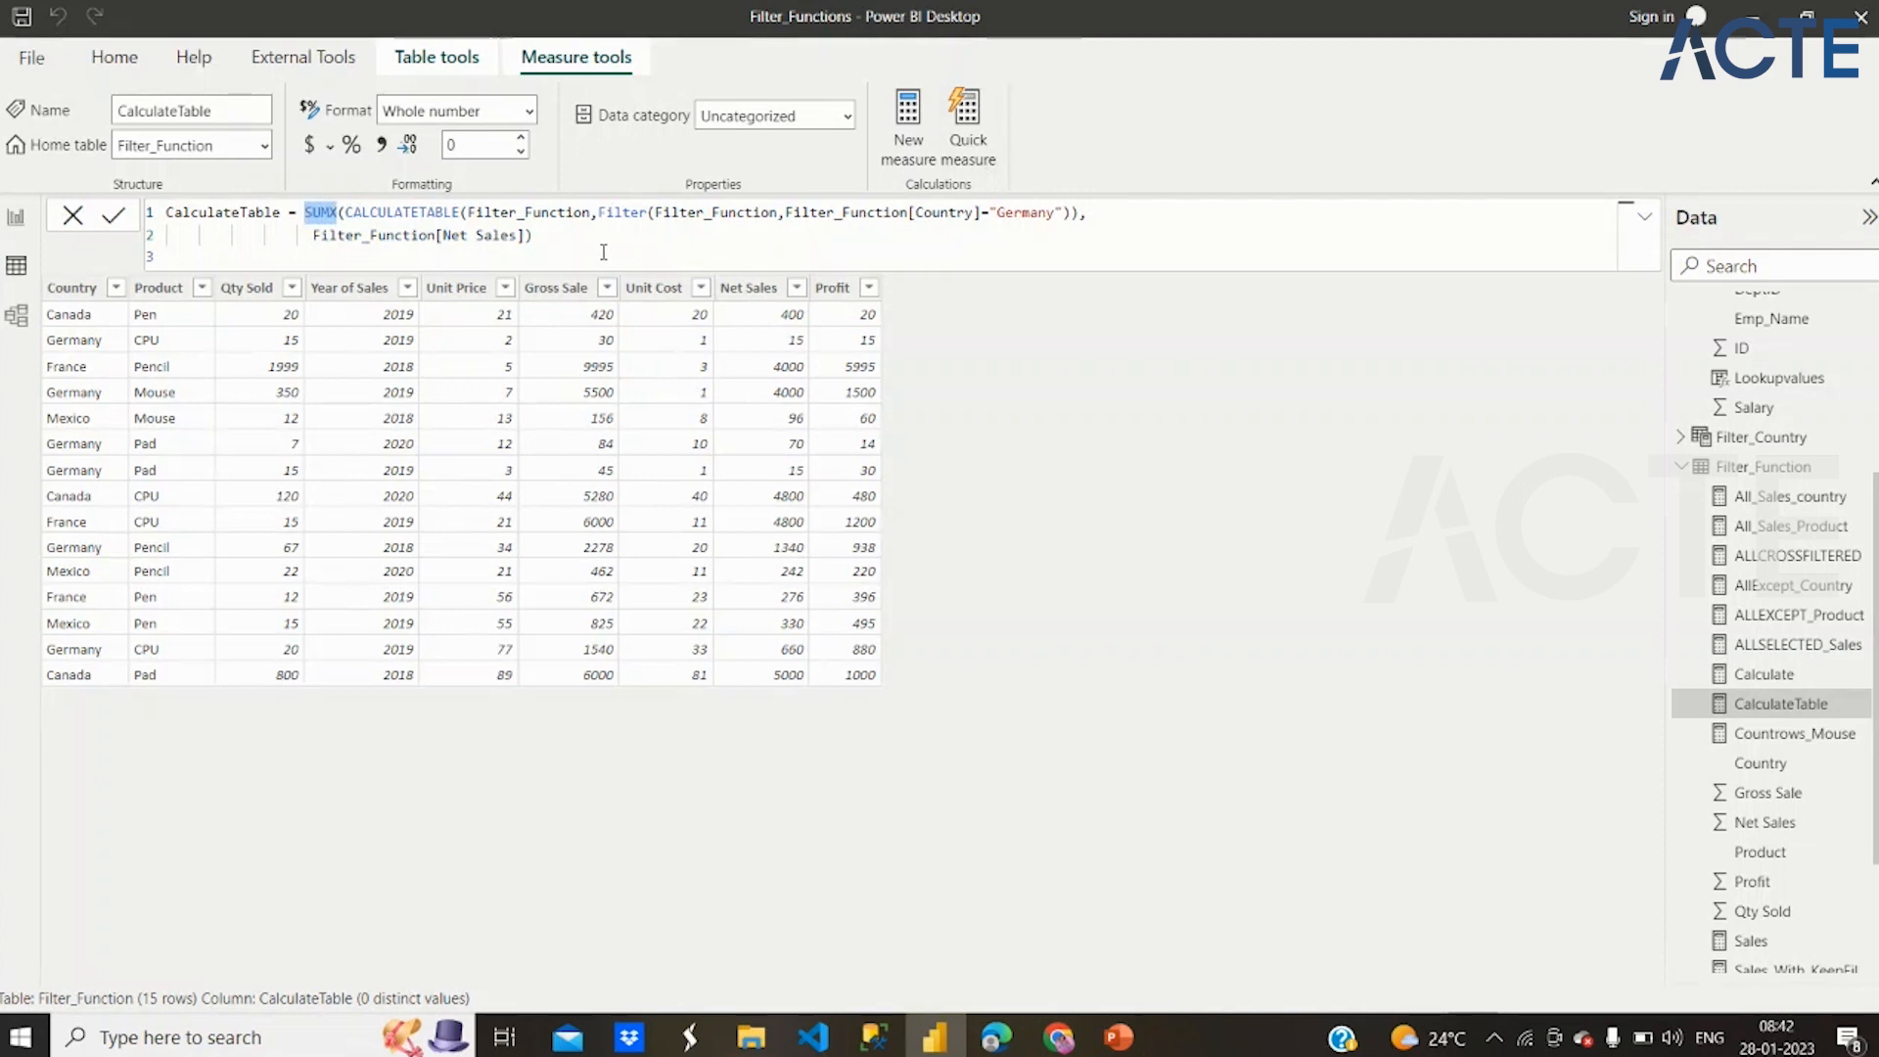
left_click(505, 235)
left_click_drag(511, 235, 370, 235)
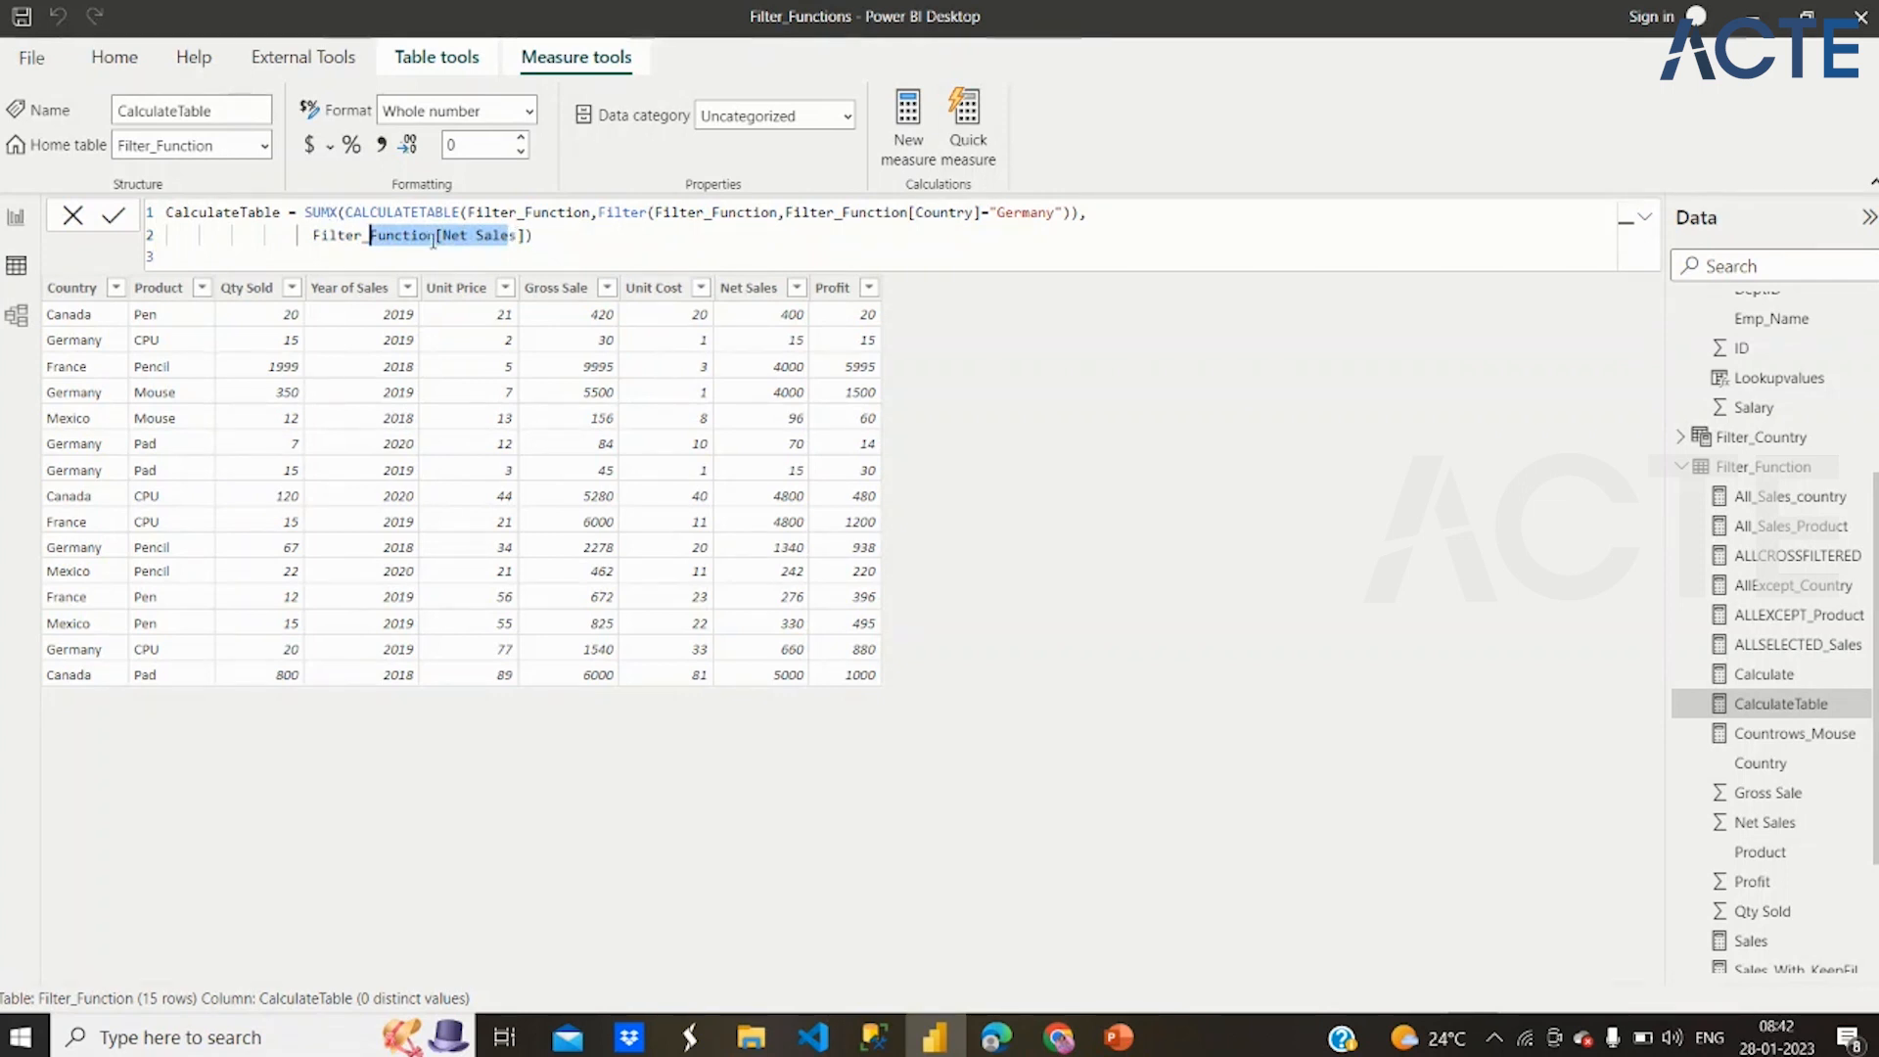
left_click_drag(345, 213, 461, 209)
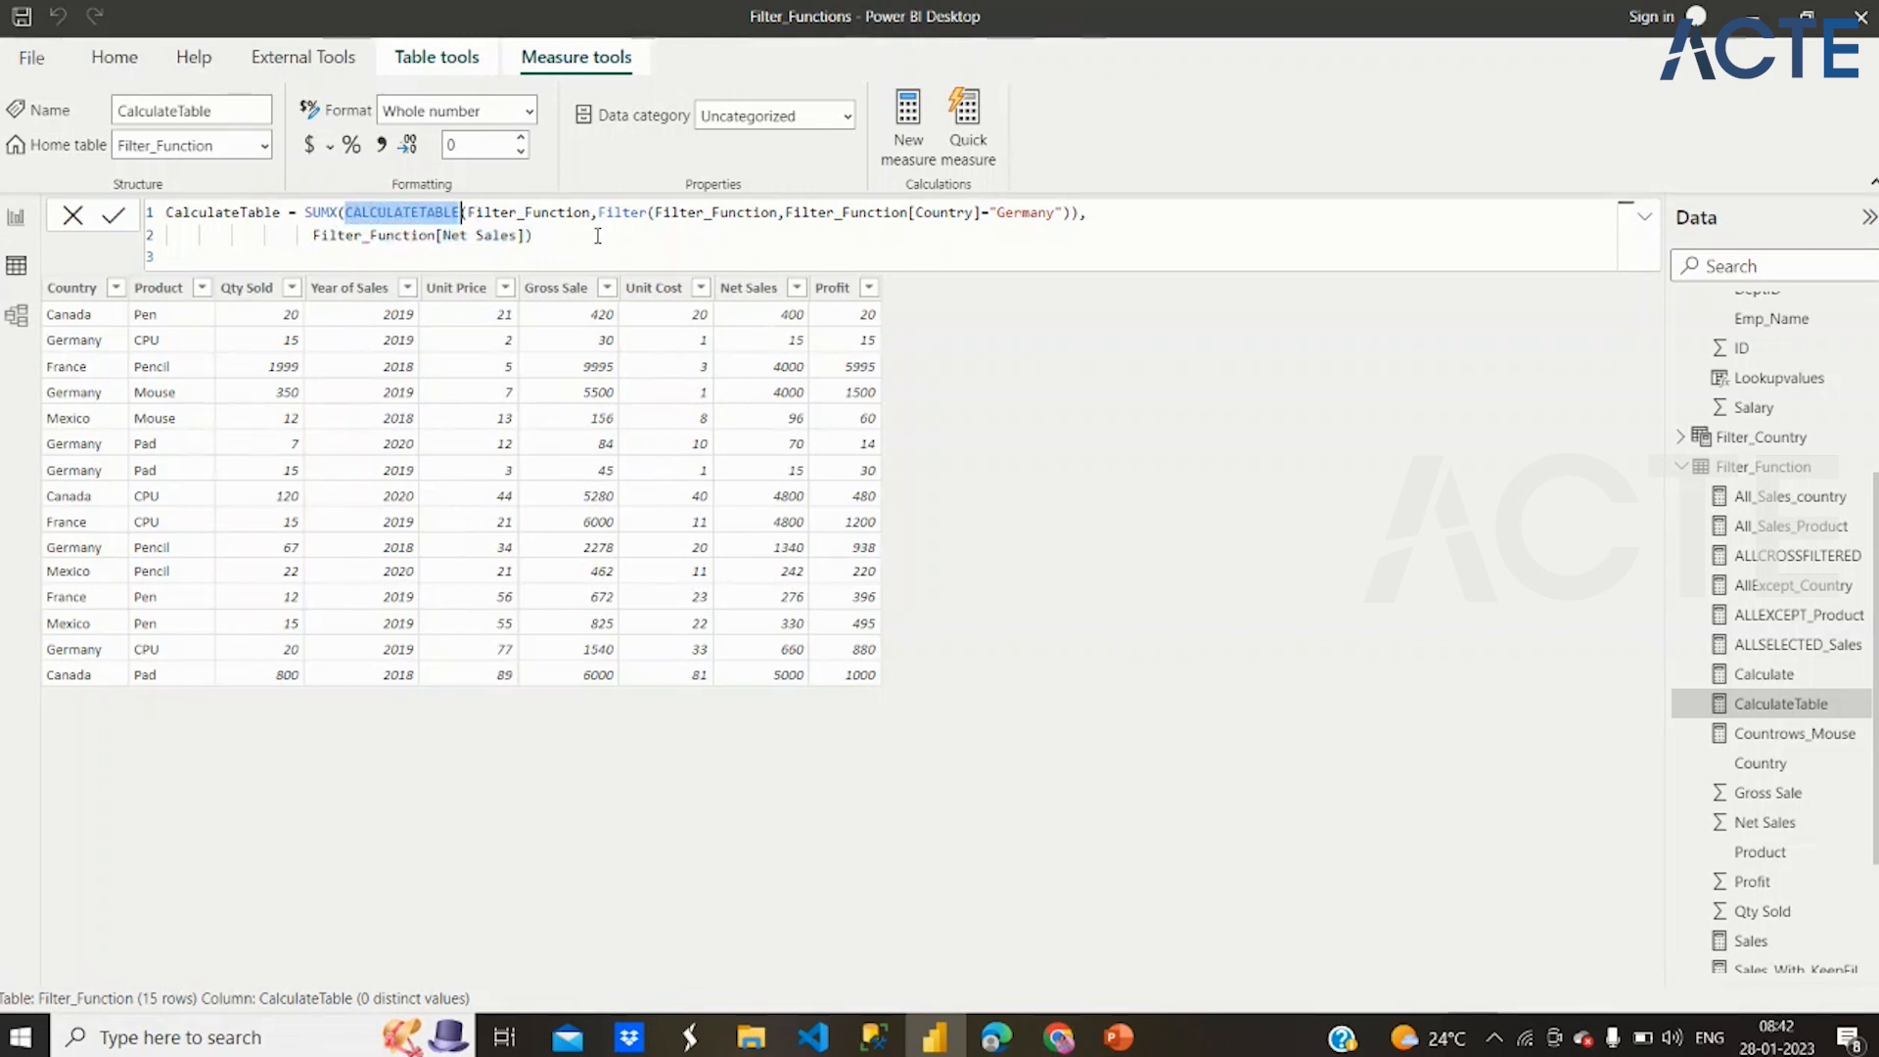
Clear the CalculateTable measure's expression and restart it as sumx(CALCULATETABLE(Filter_Function, with the filter argument still open
left_click_drag(532, 236, 346, 215)
key("BackSpace")
key("BackSpace")
key("BackSpace")
key("BackSpace")
key("BackSpace")
key("BackSpace")
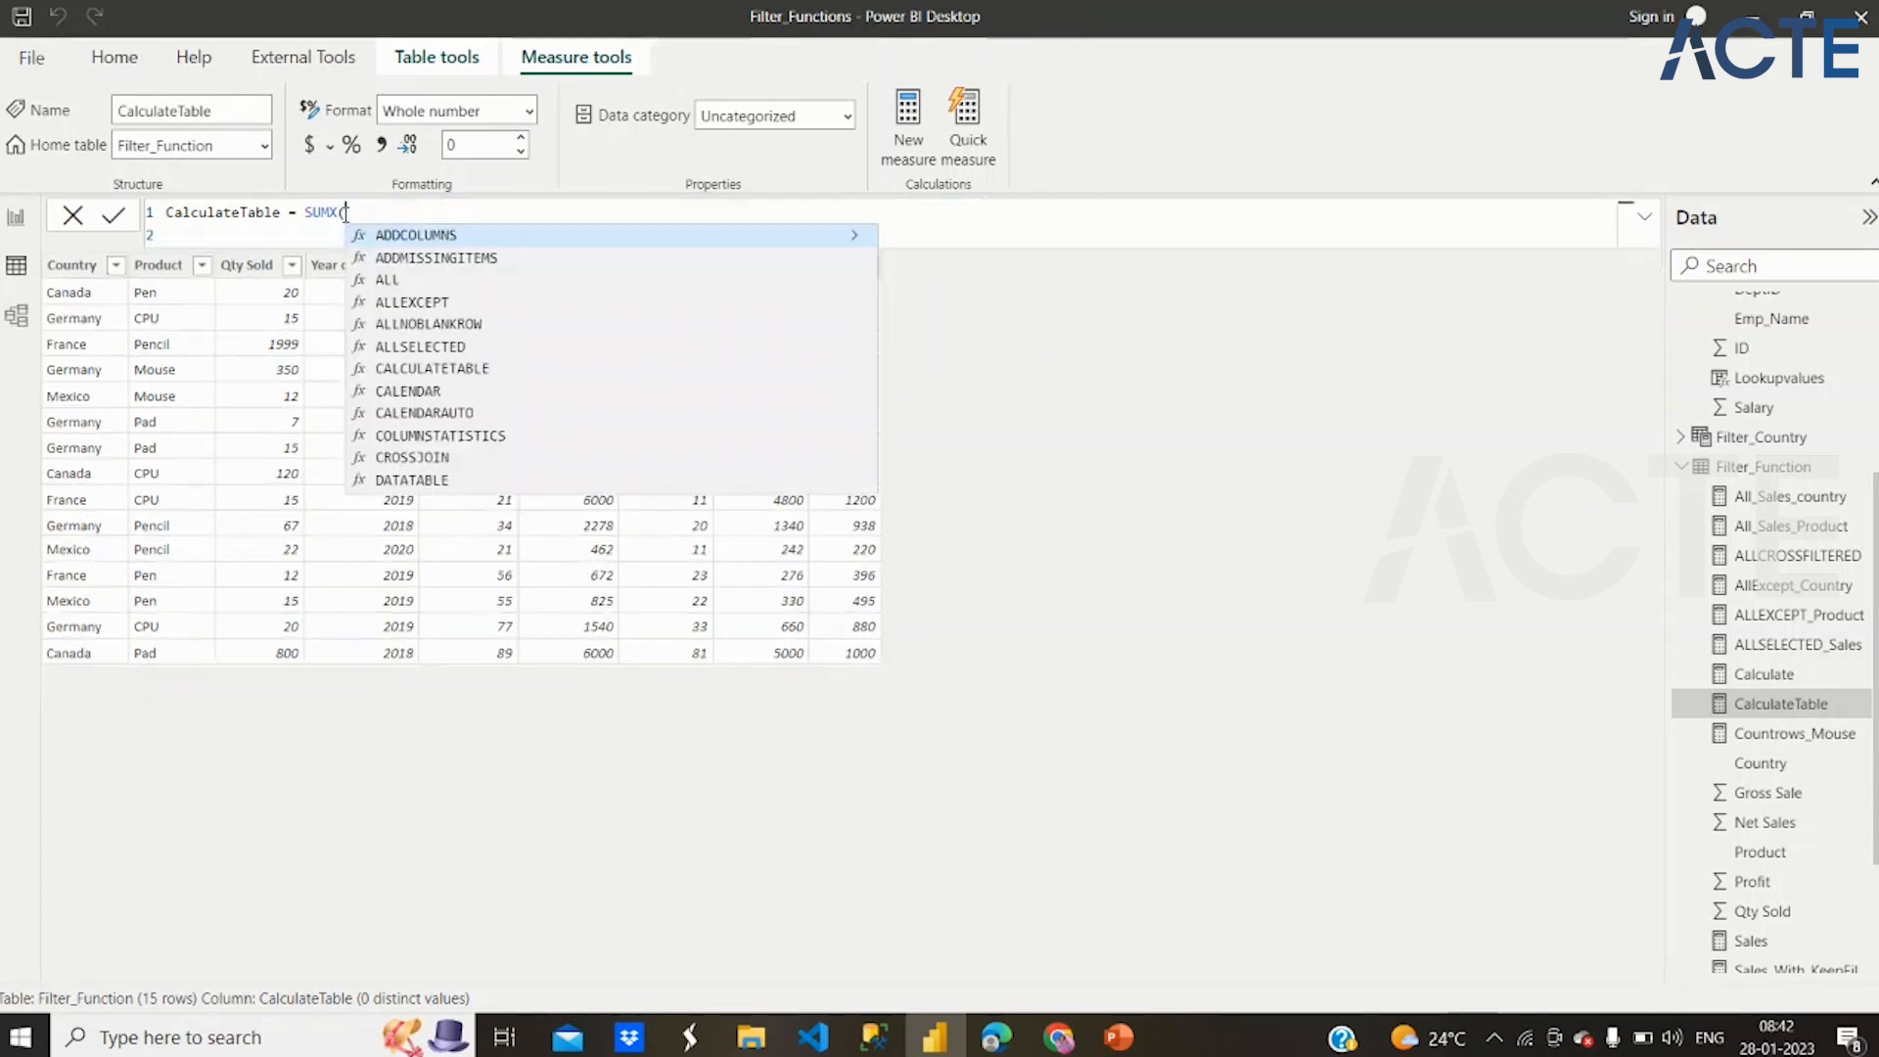
type("su")
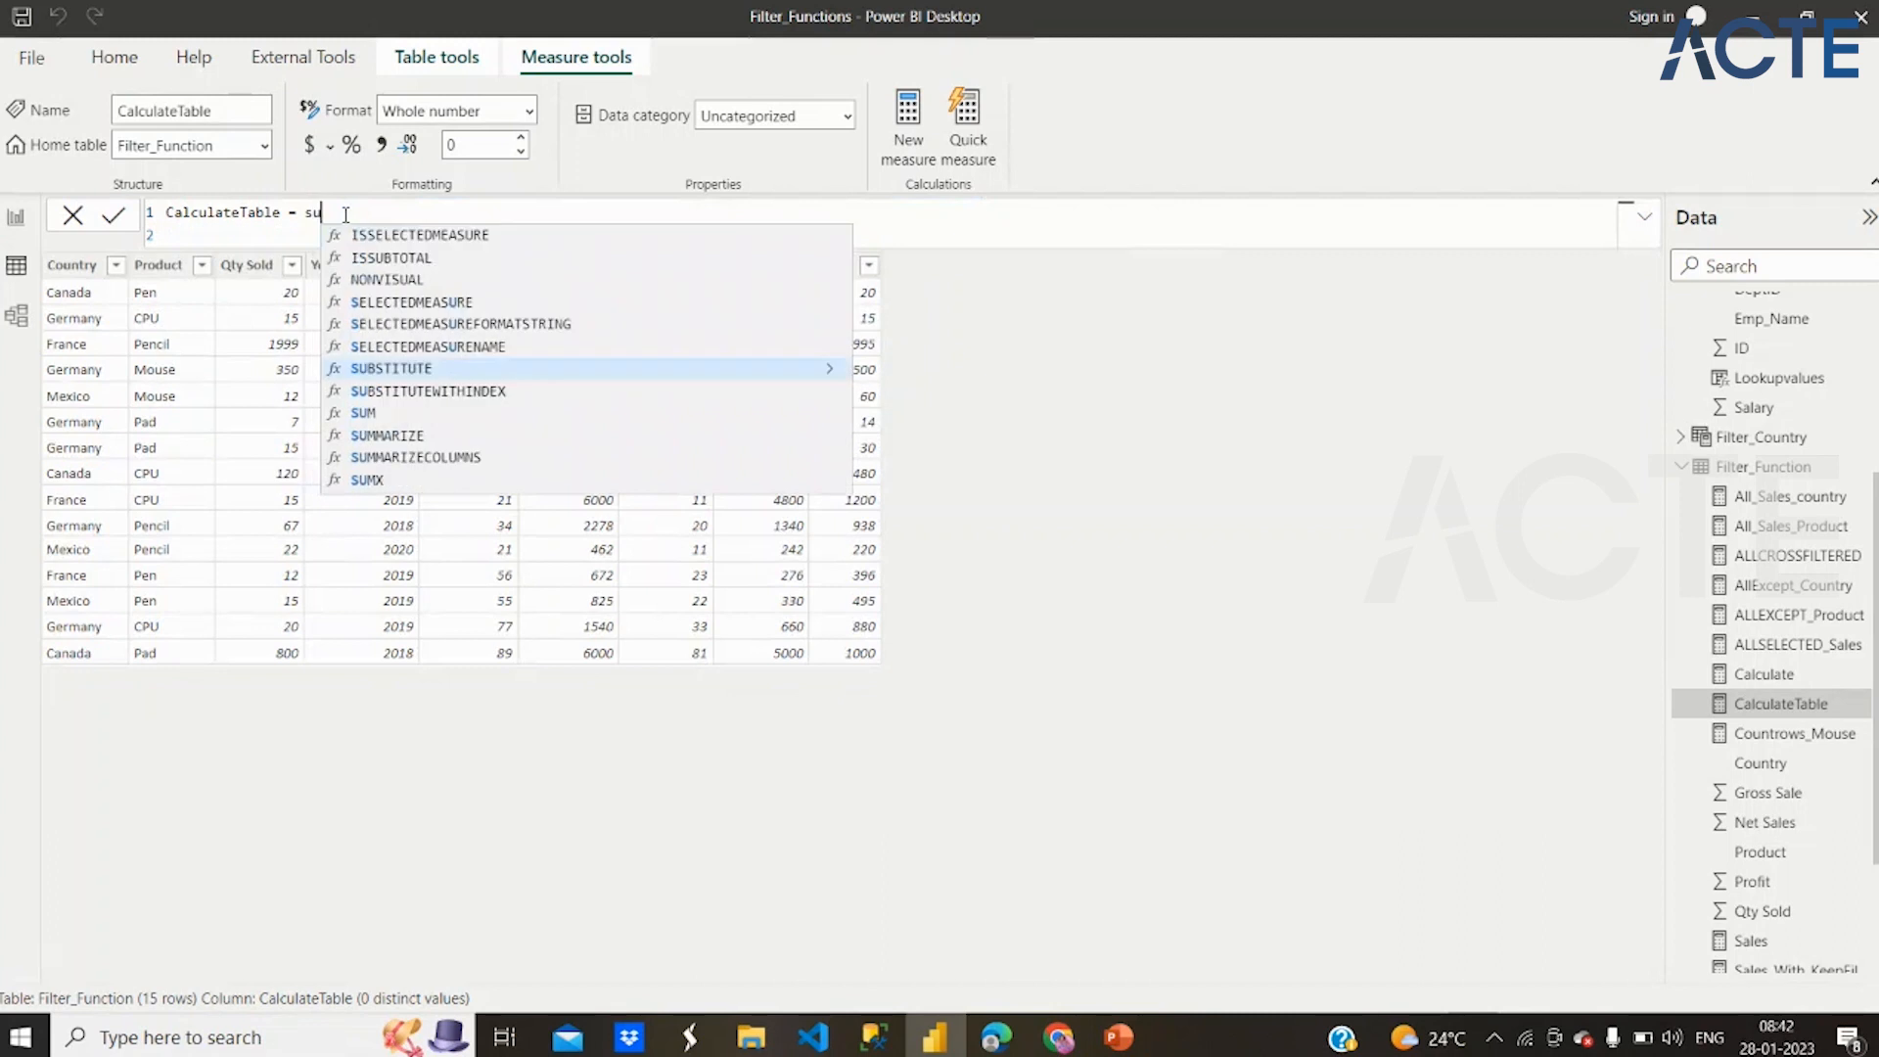
type("mx(")
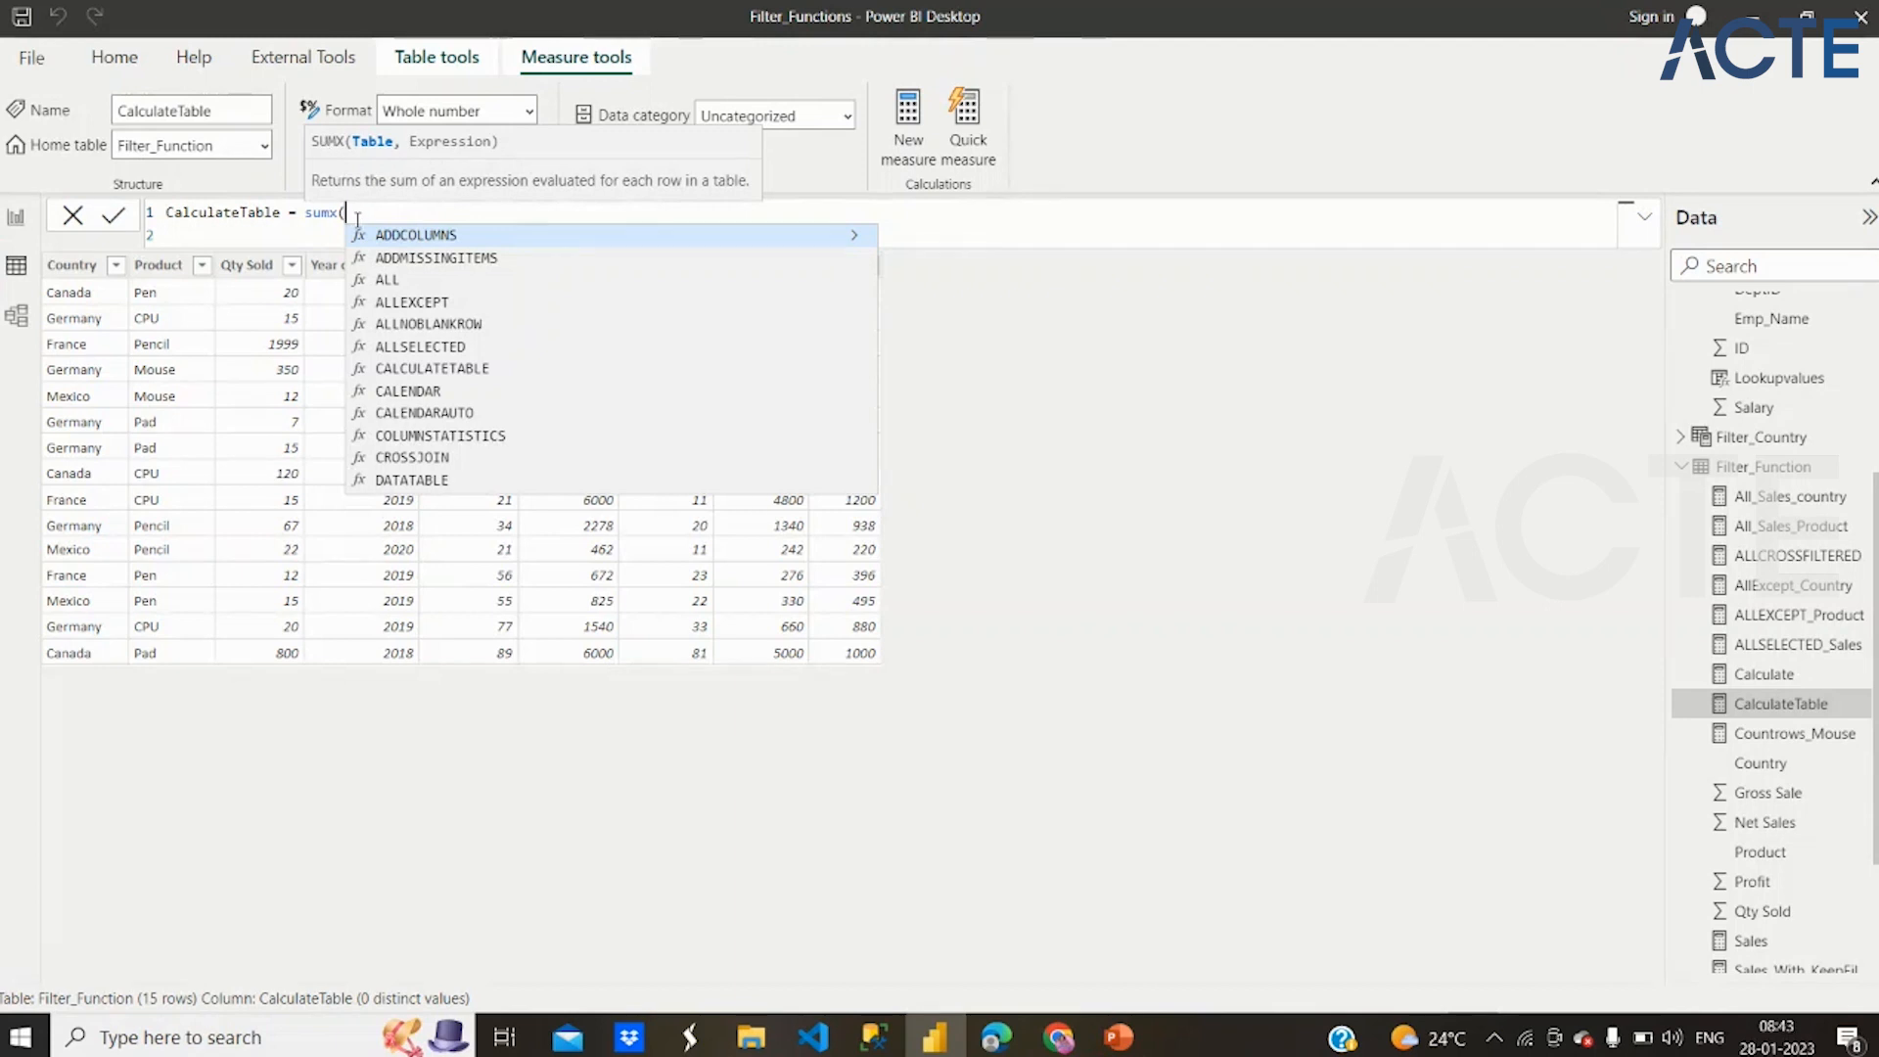
type("calculate")
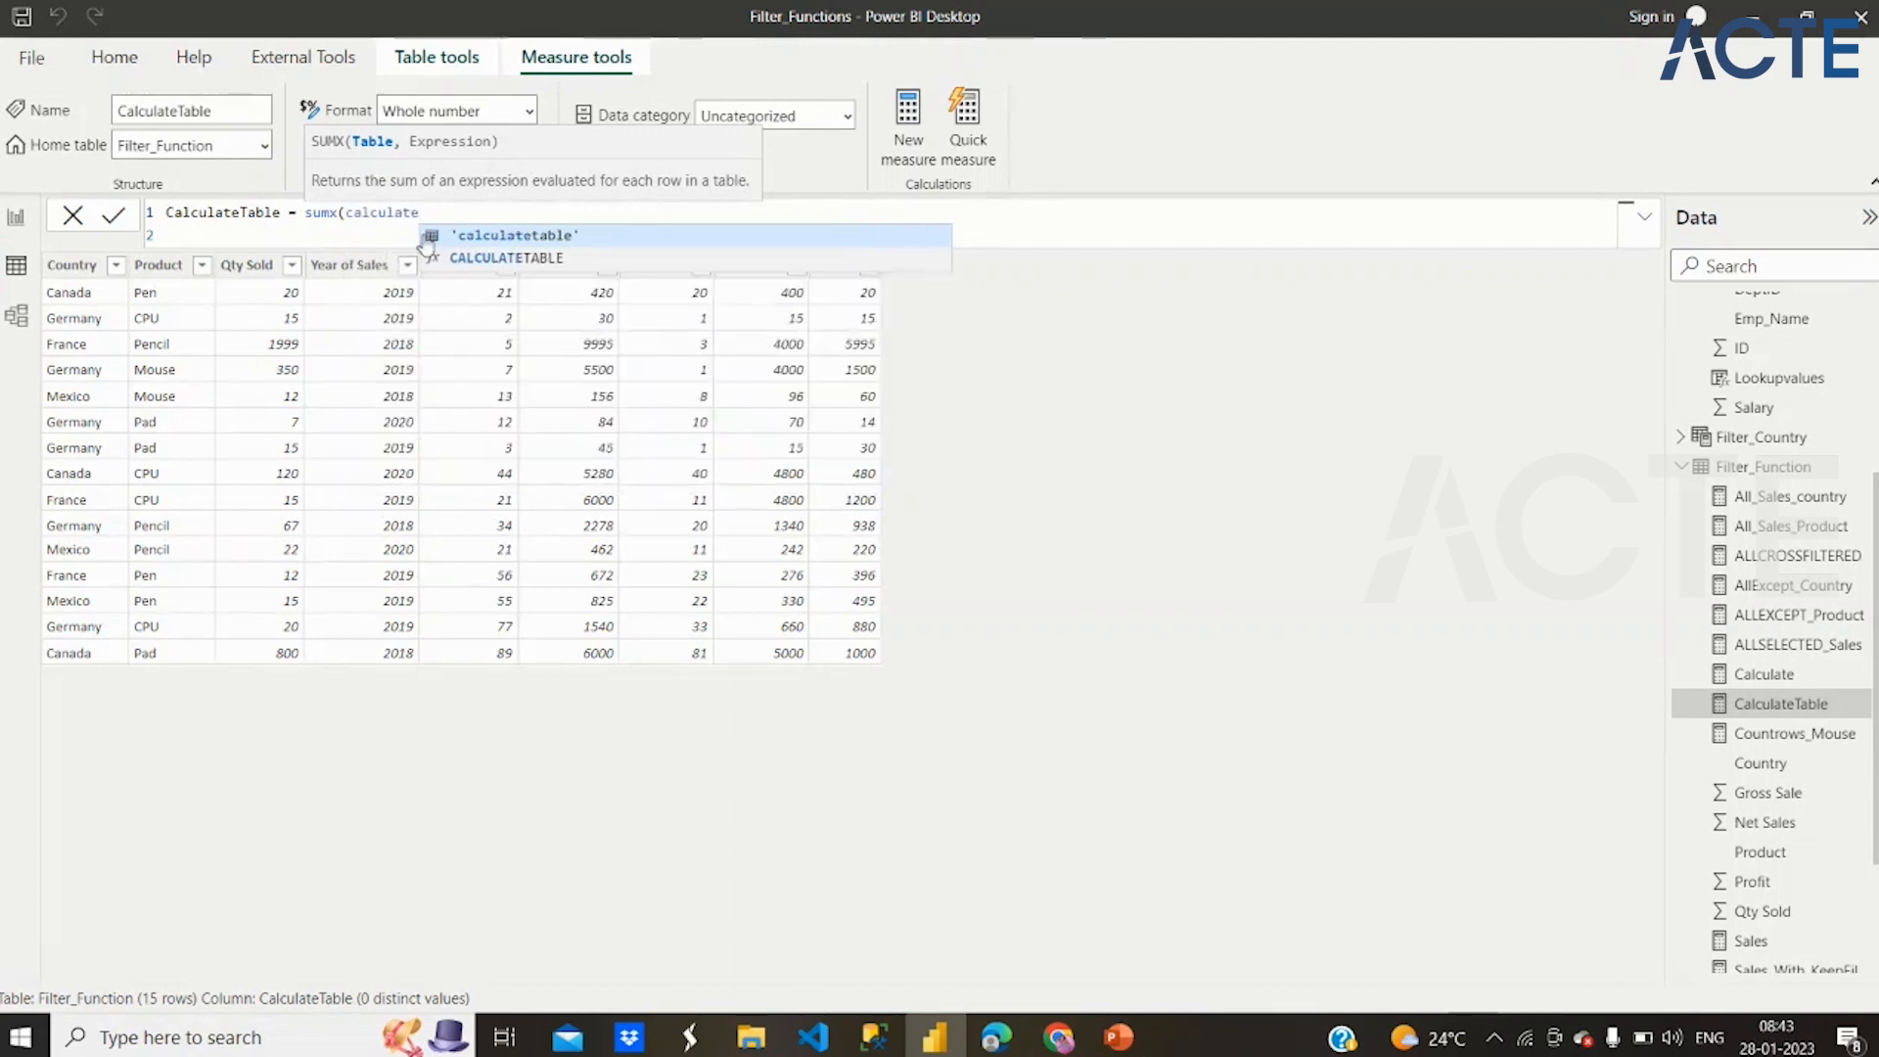
left_click(438, 258)
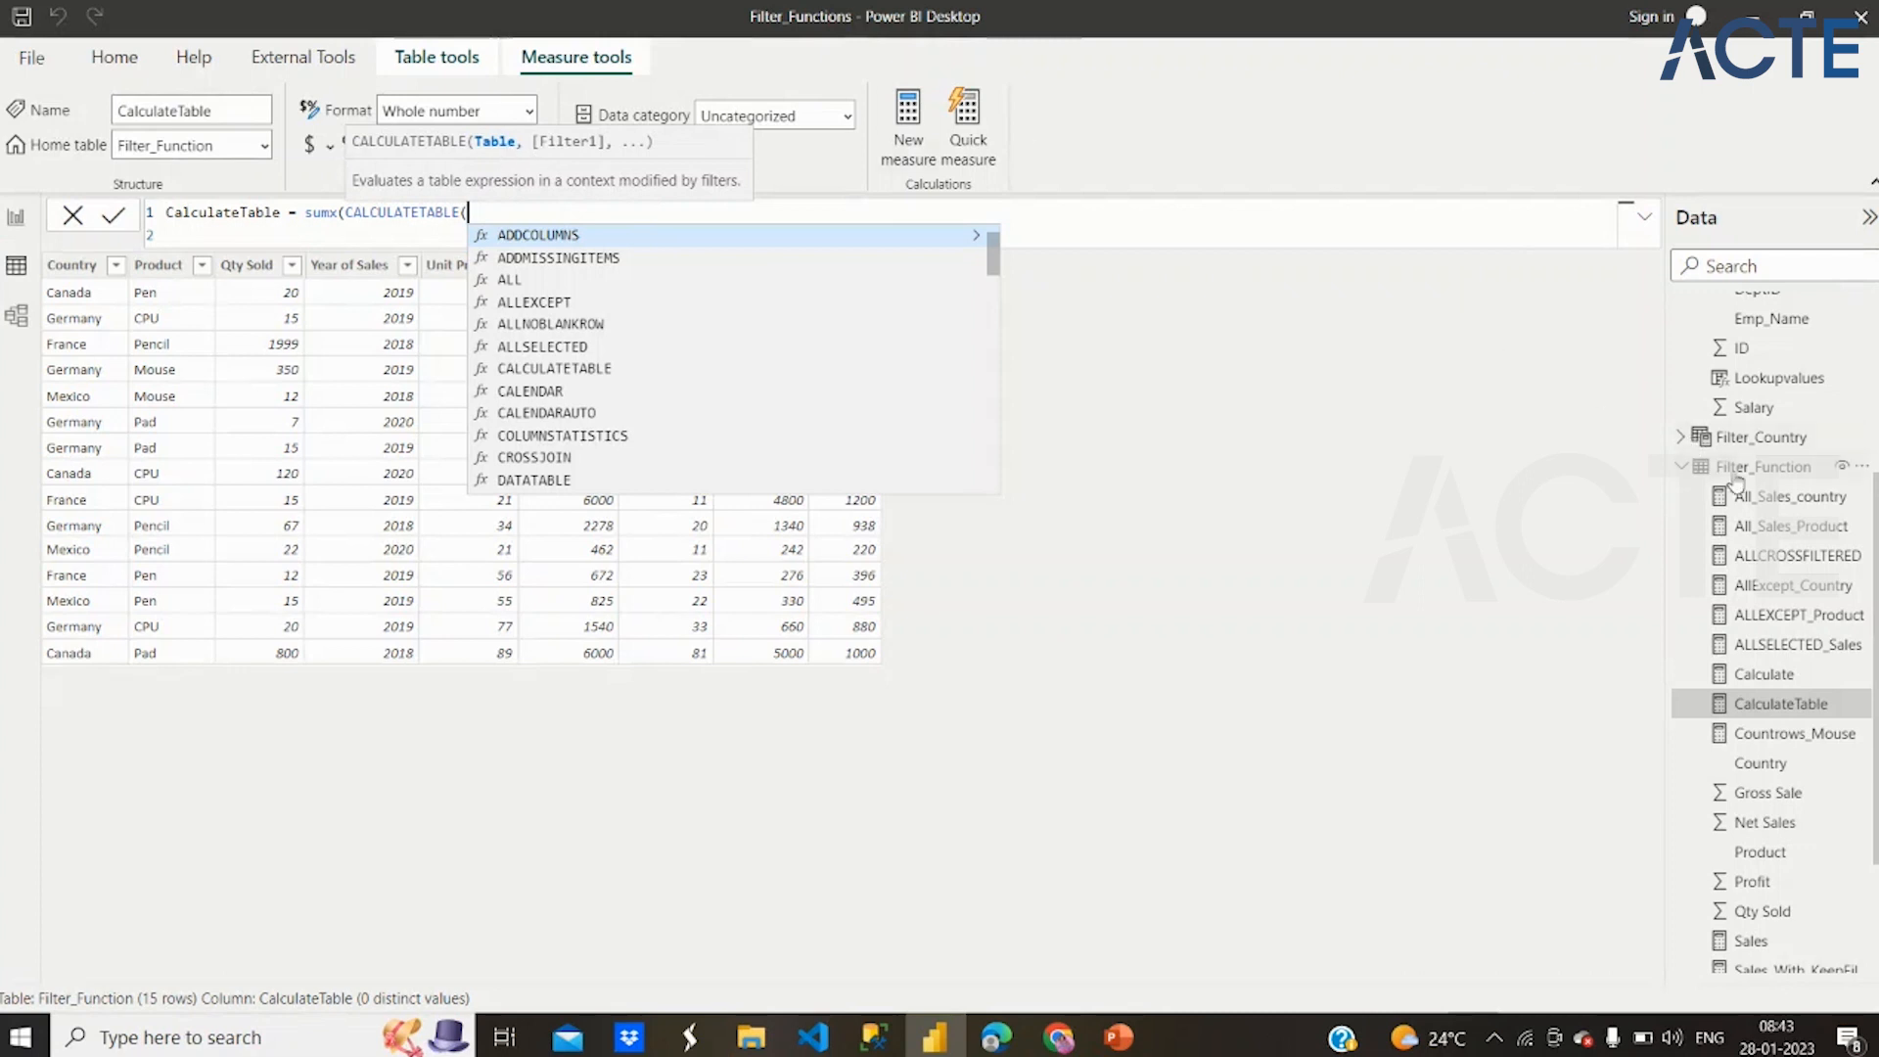
type("filter")
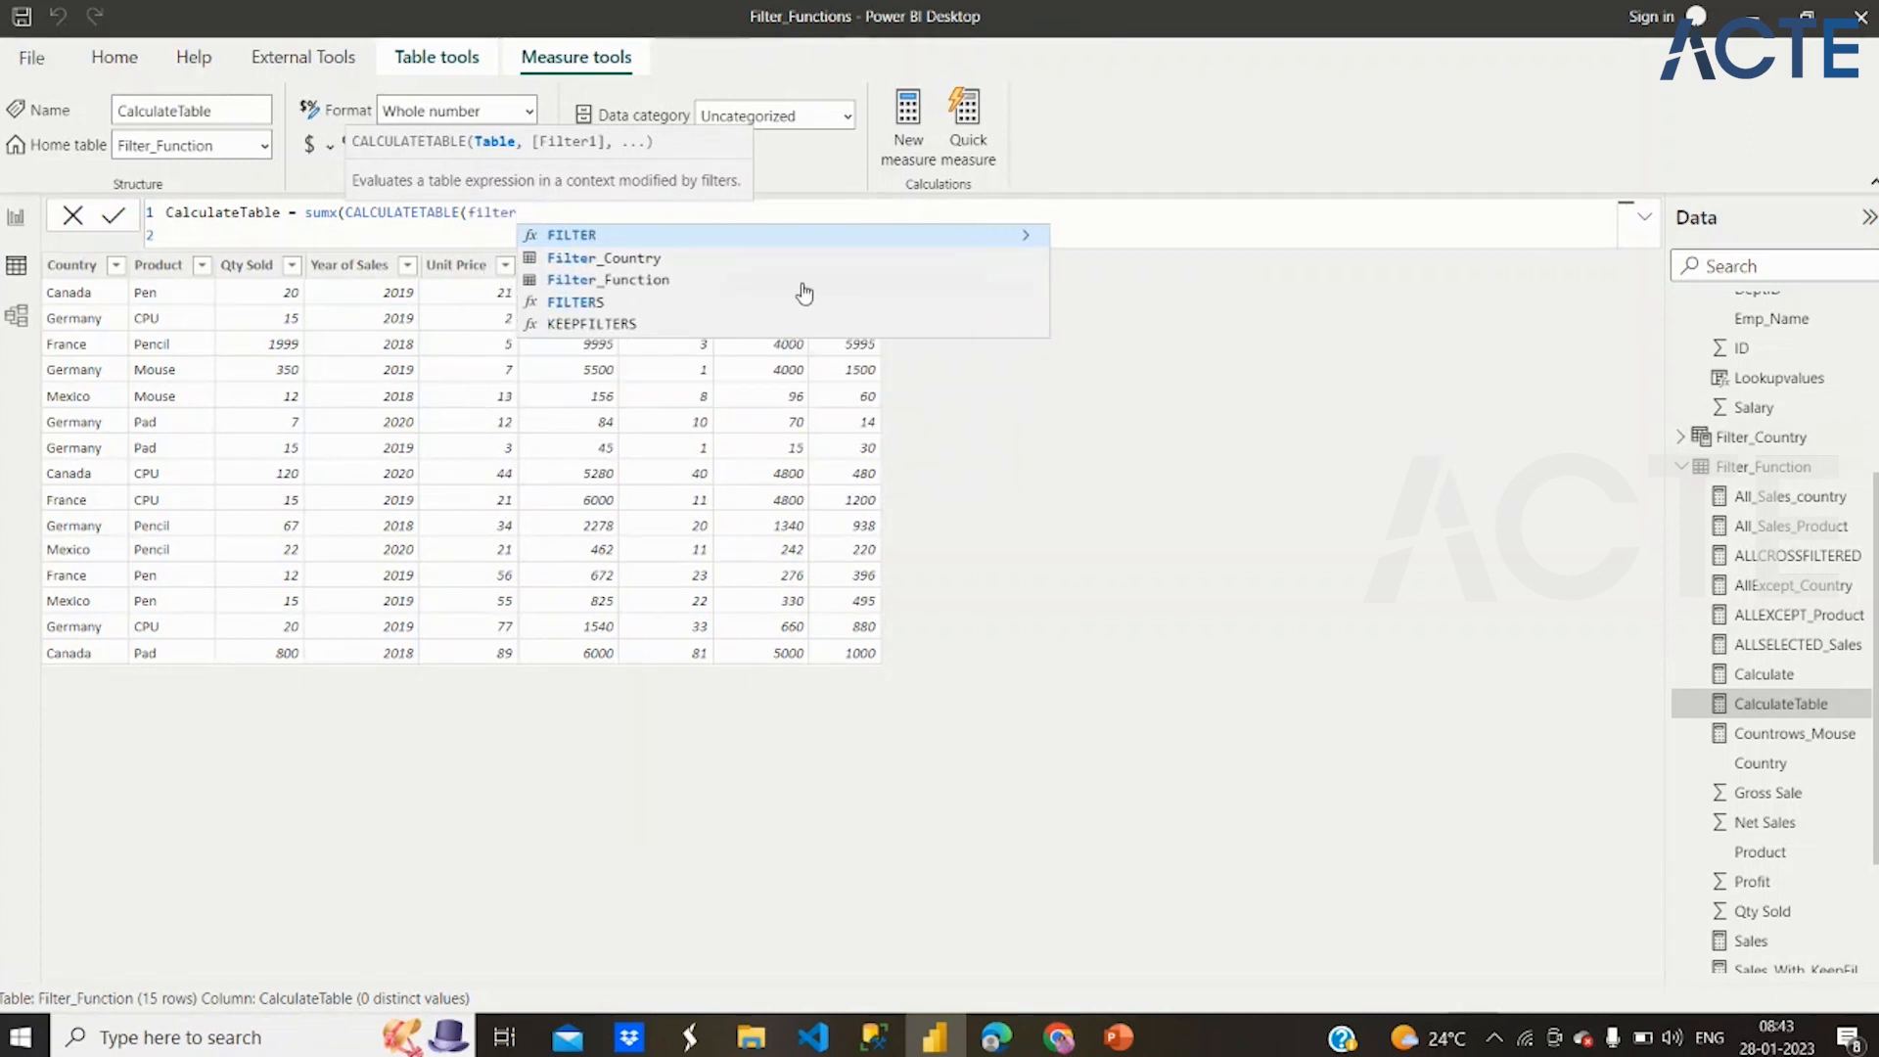
left_click(755, 283)
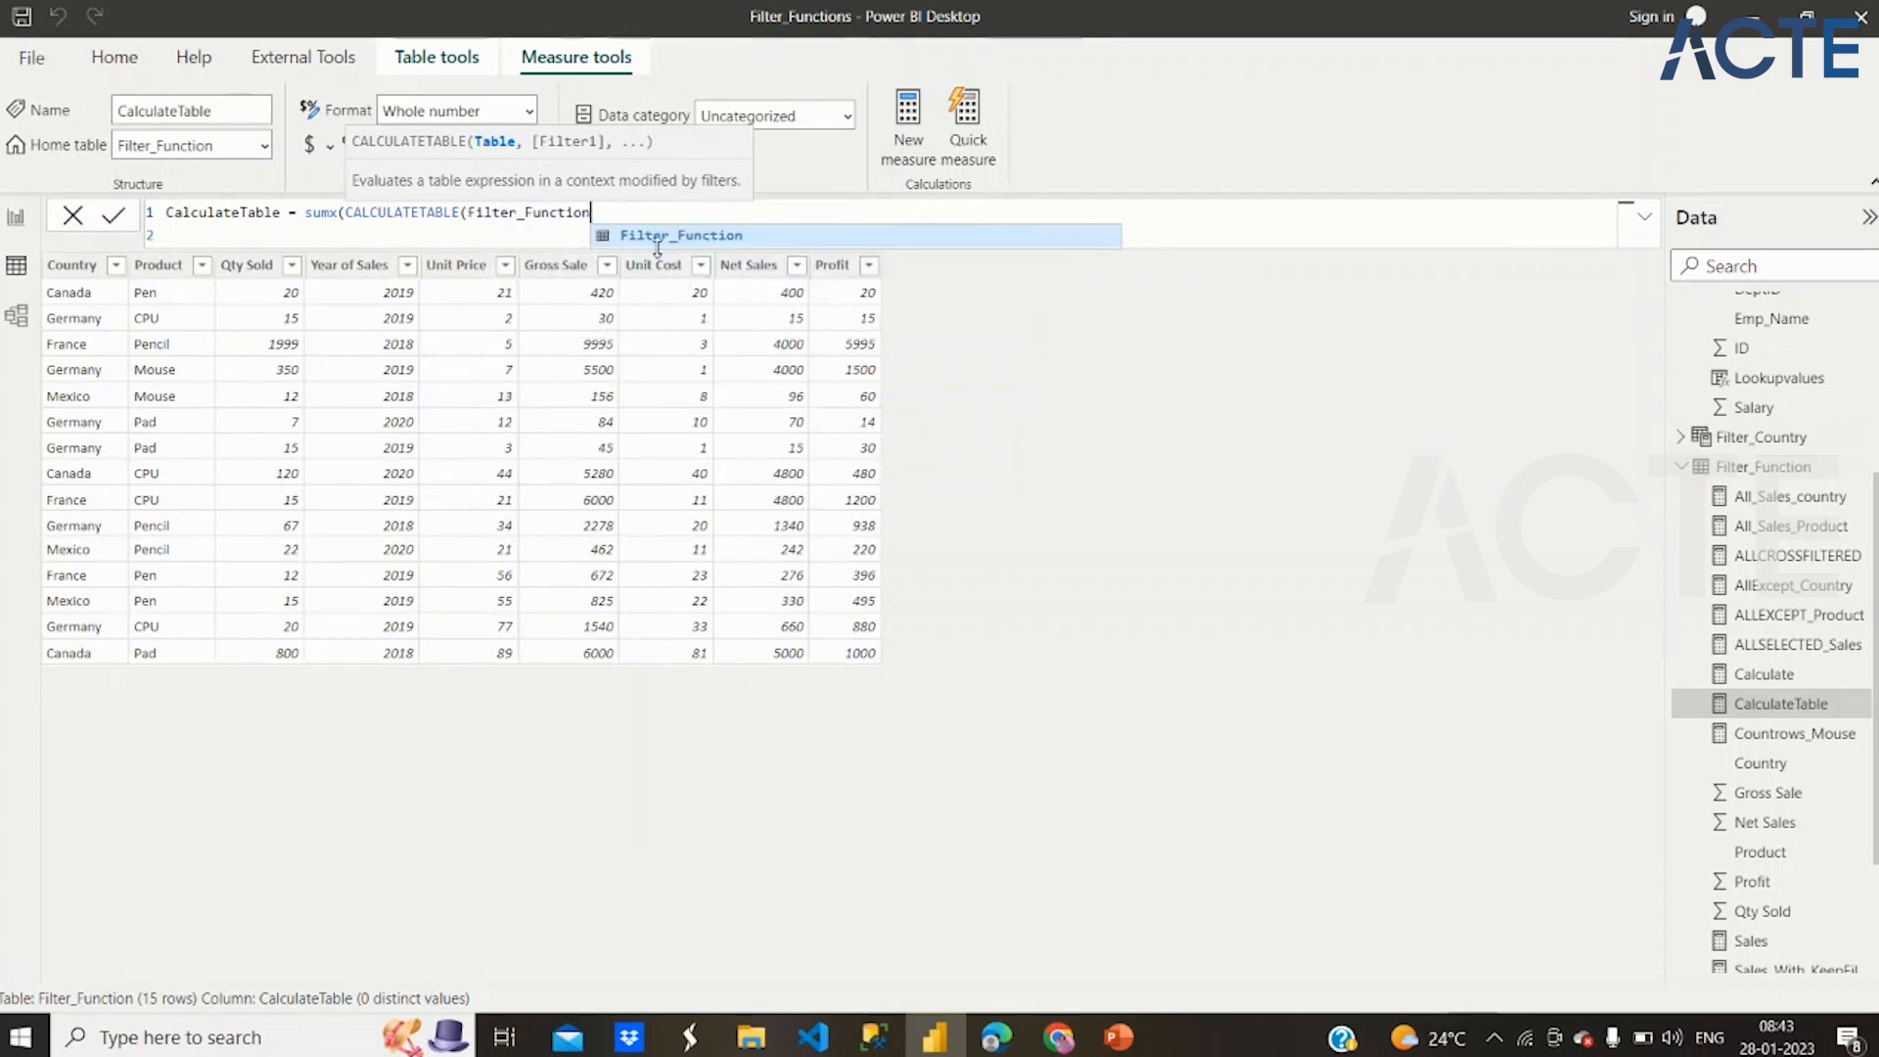
type(",")
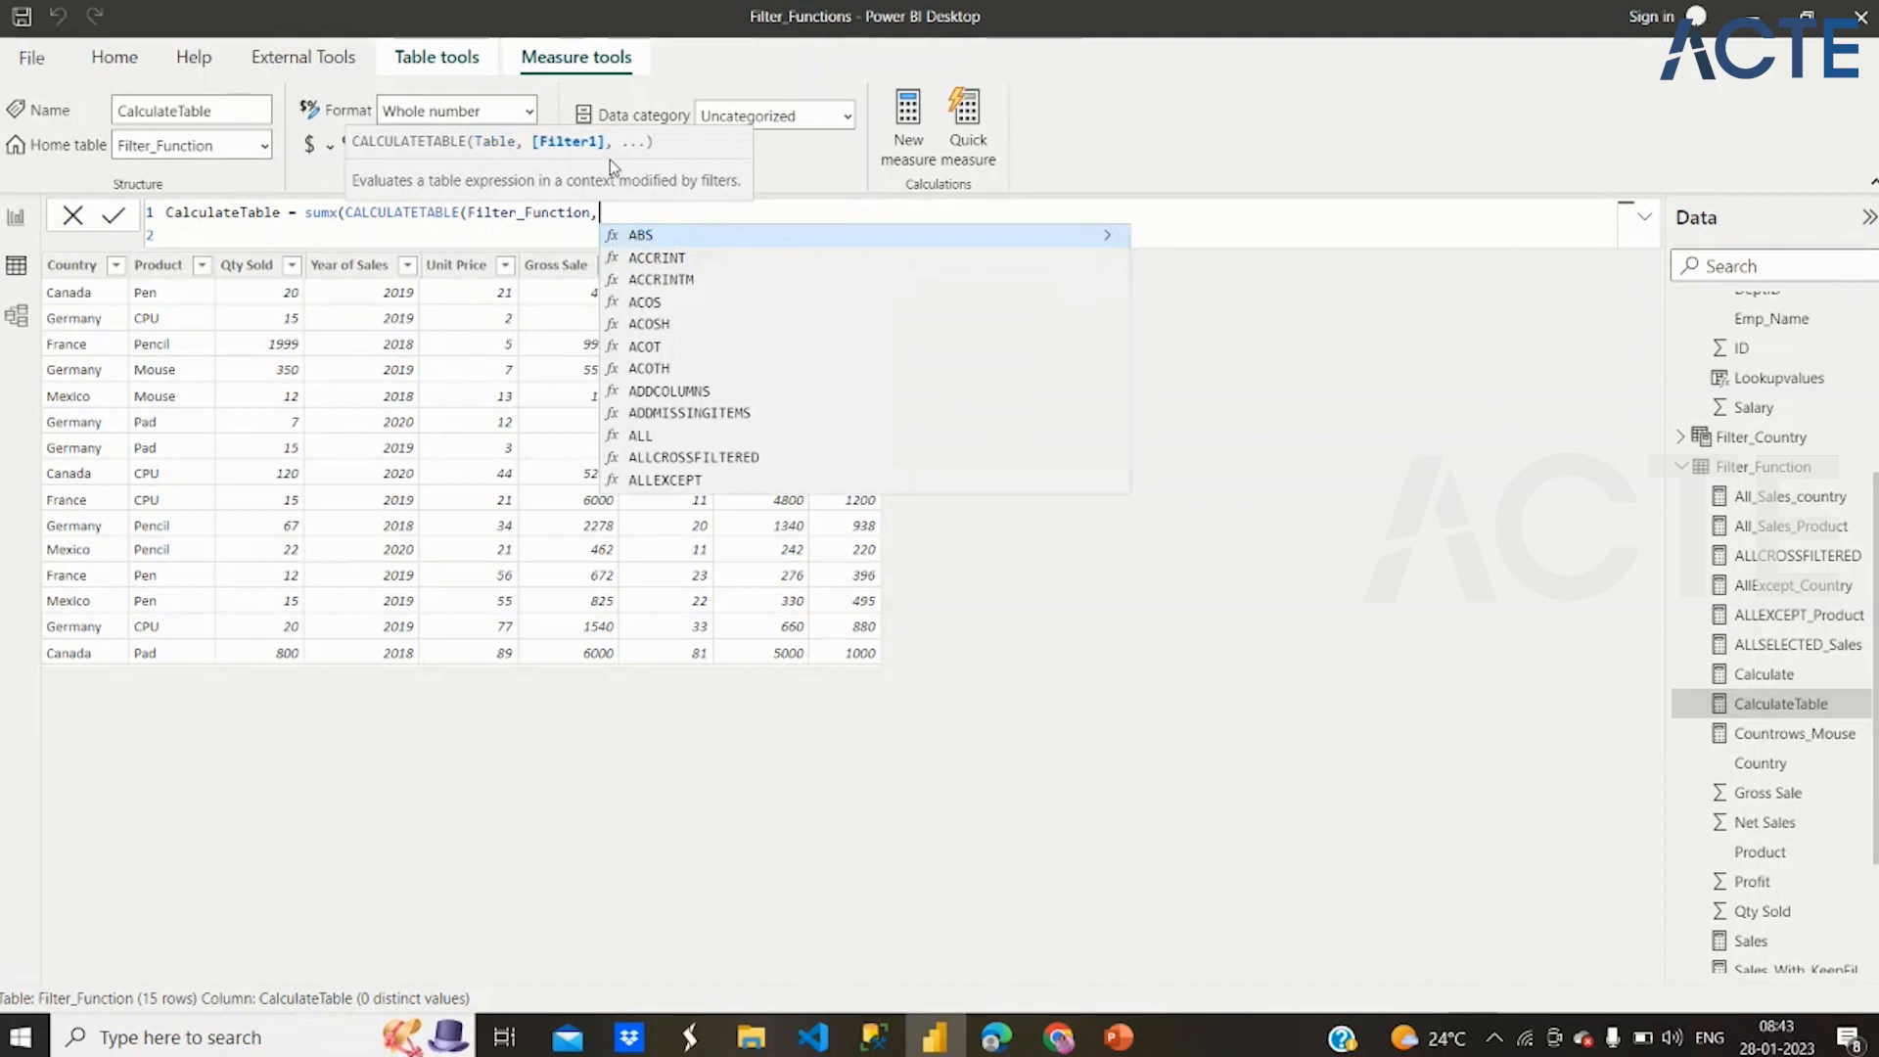
type("filter")
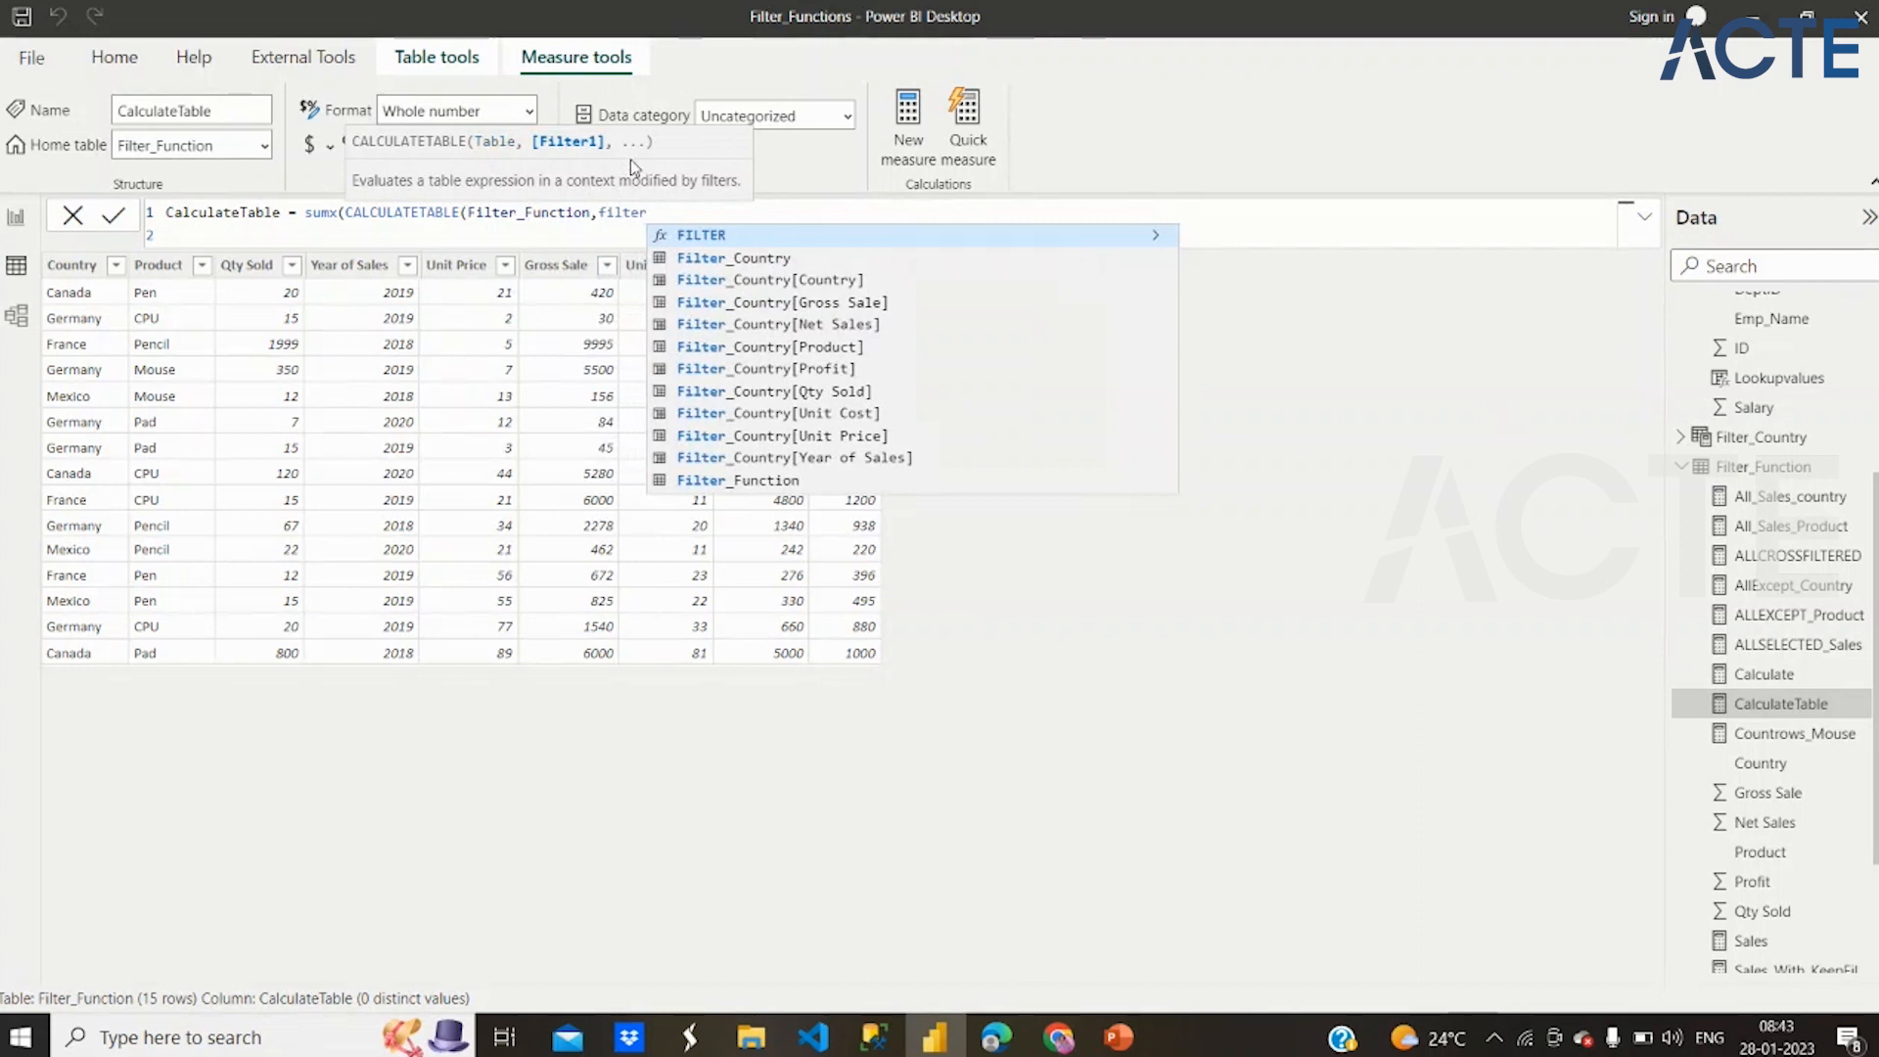
type("(")
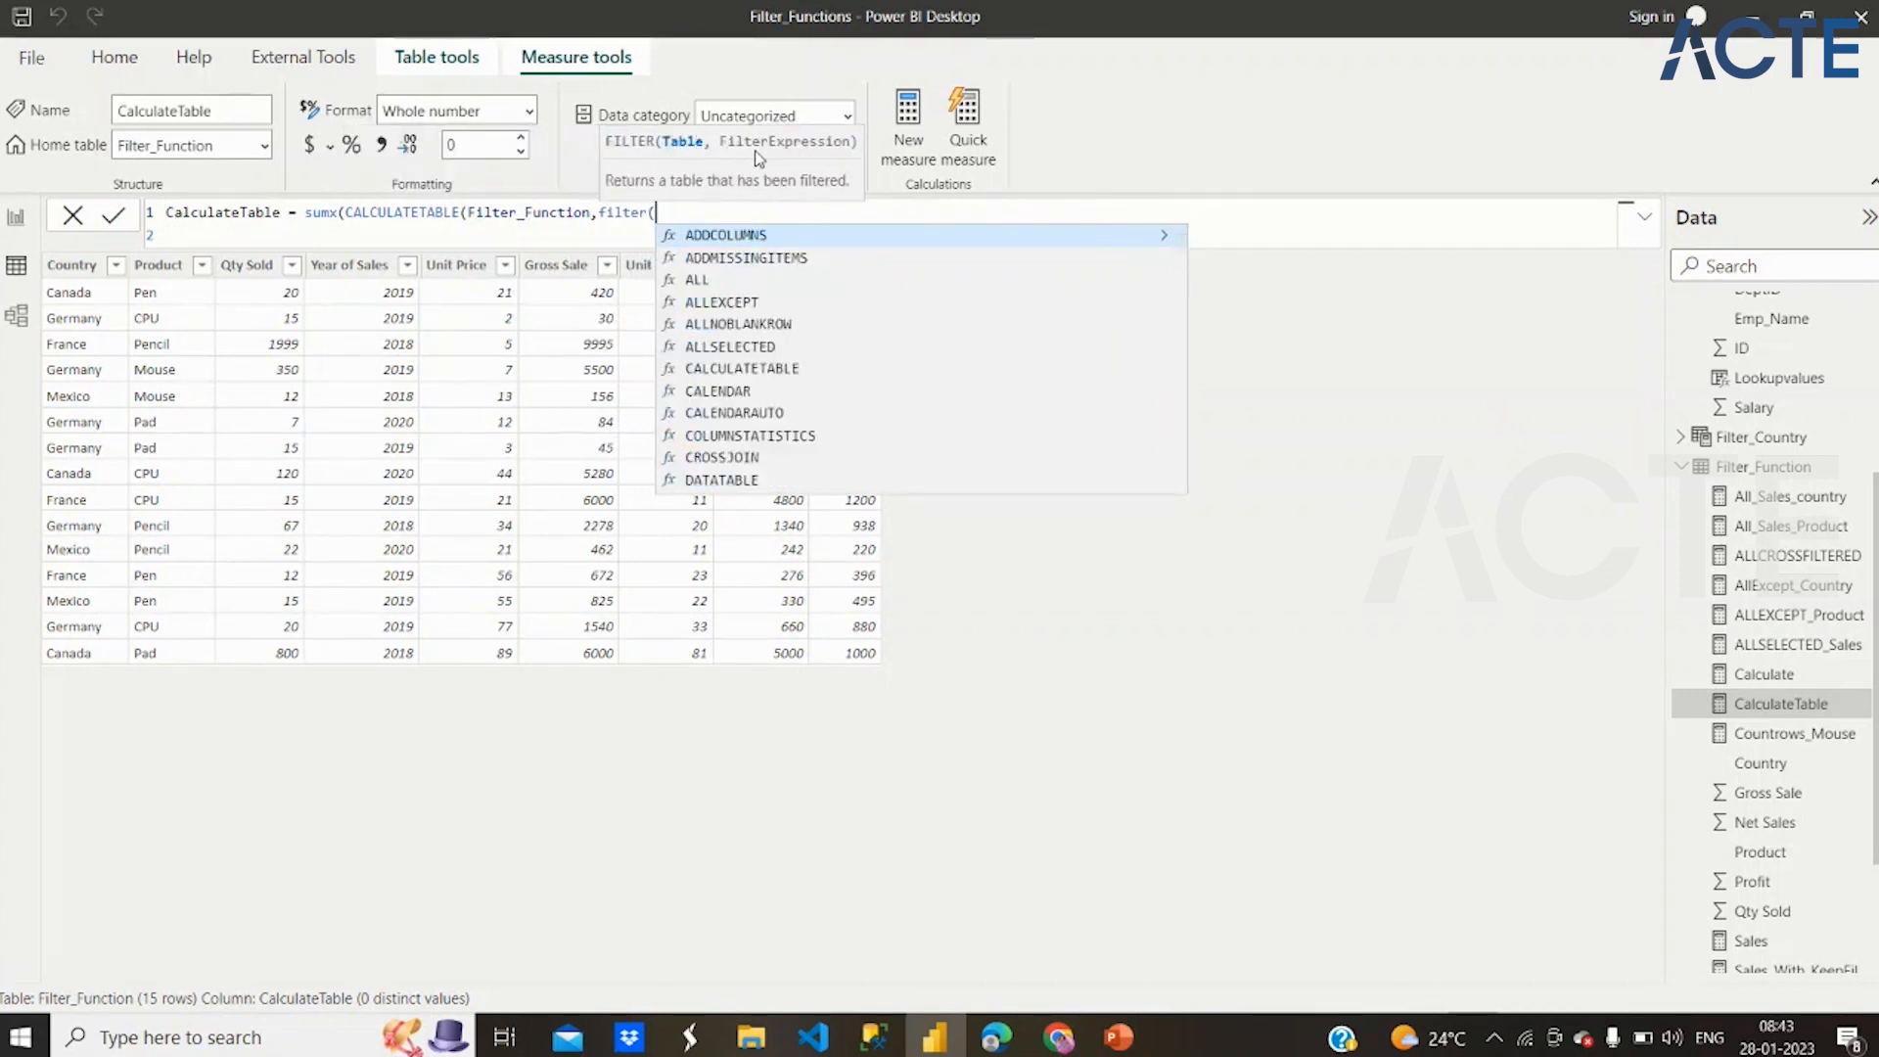
type("fil")
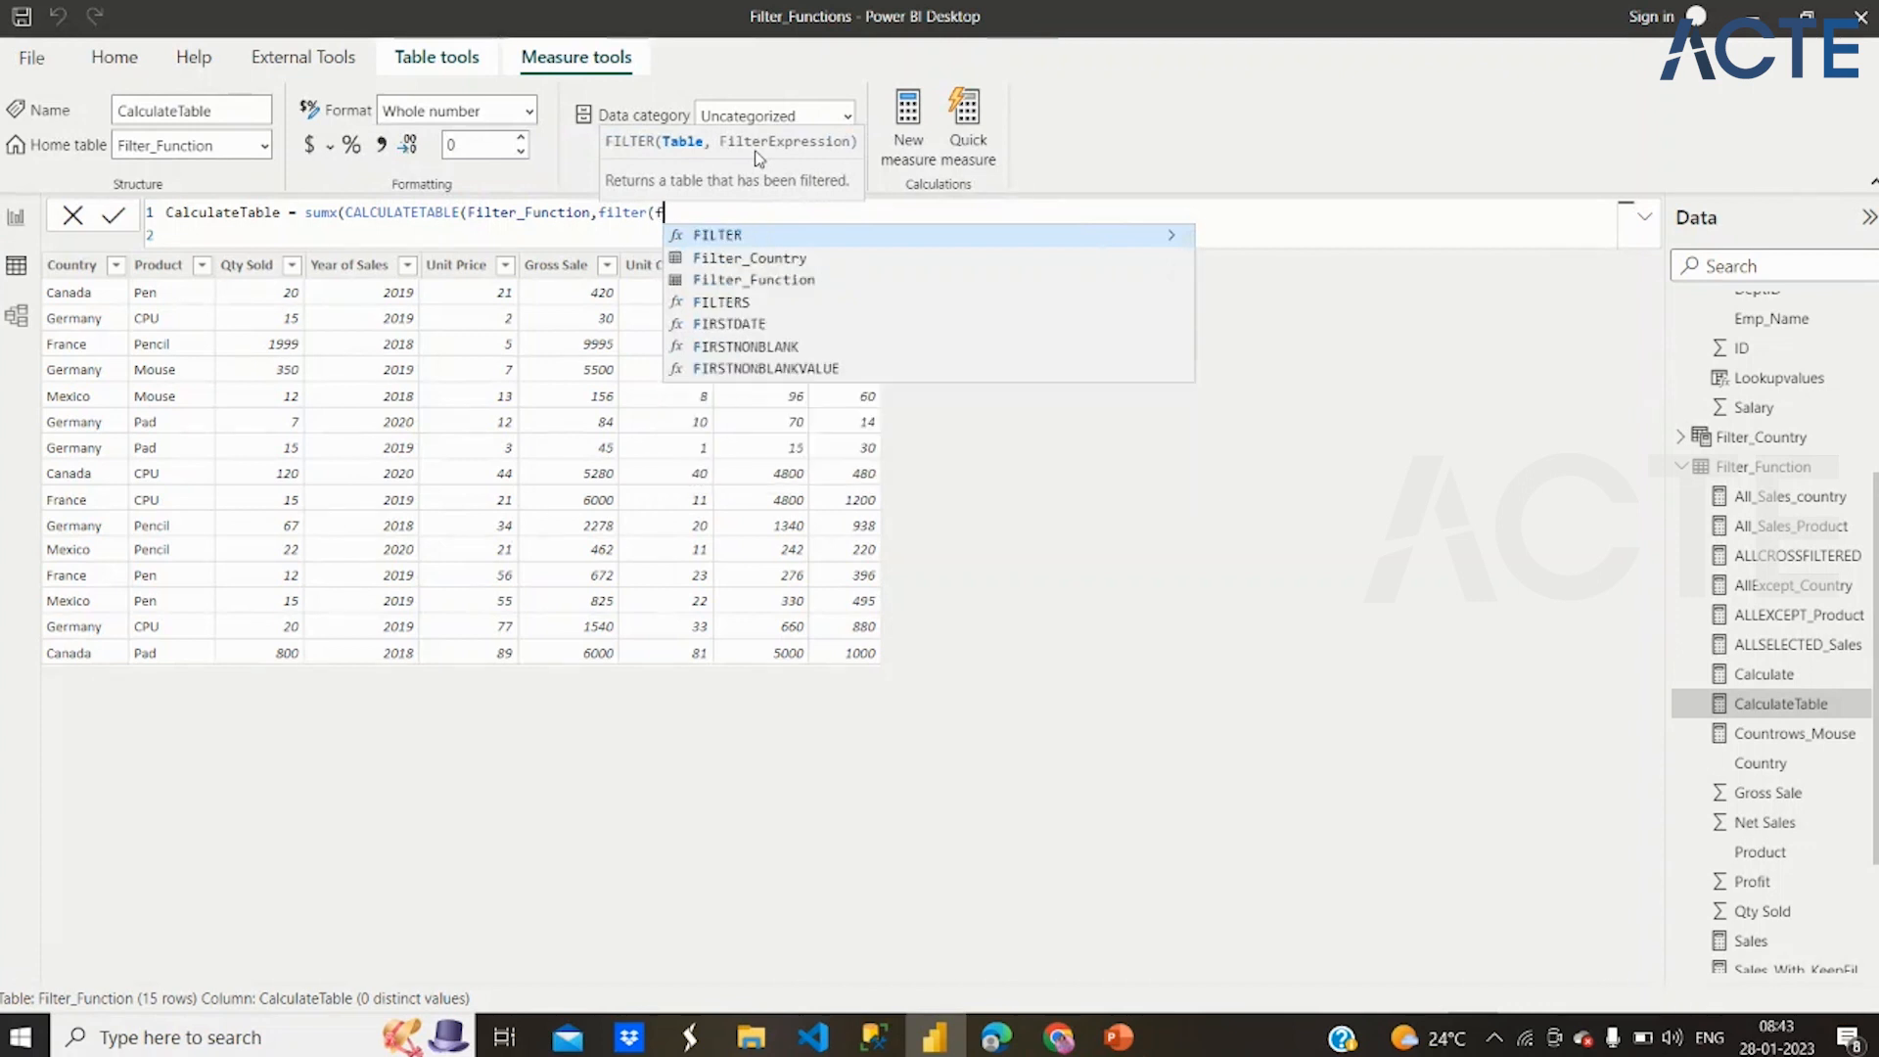
Add filter(Filter_Function,Filter_Function[Country]="Canada") as the CALCULATETABLE filter argument and close the CALCULATETABLE call
left_click(789, 281)
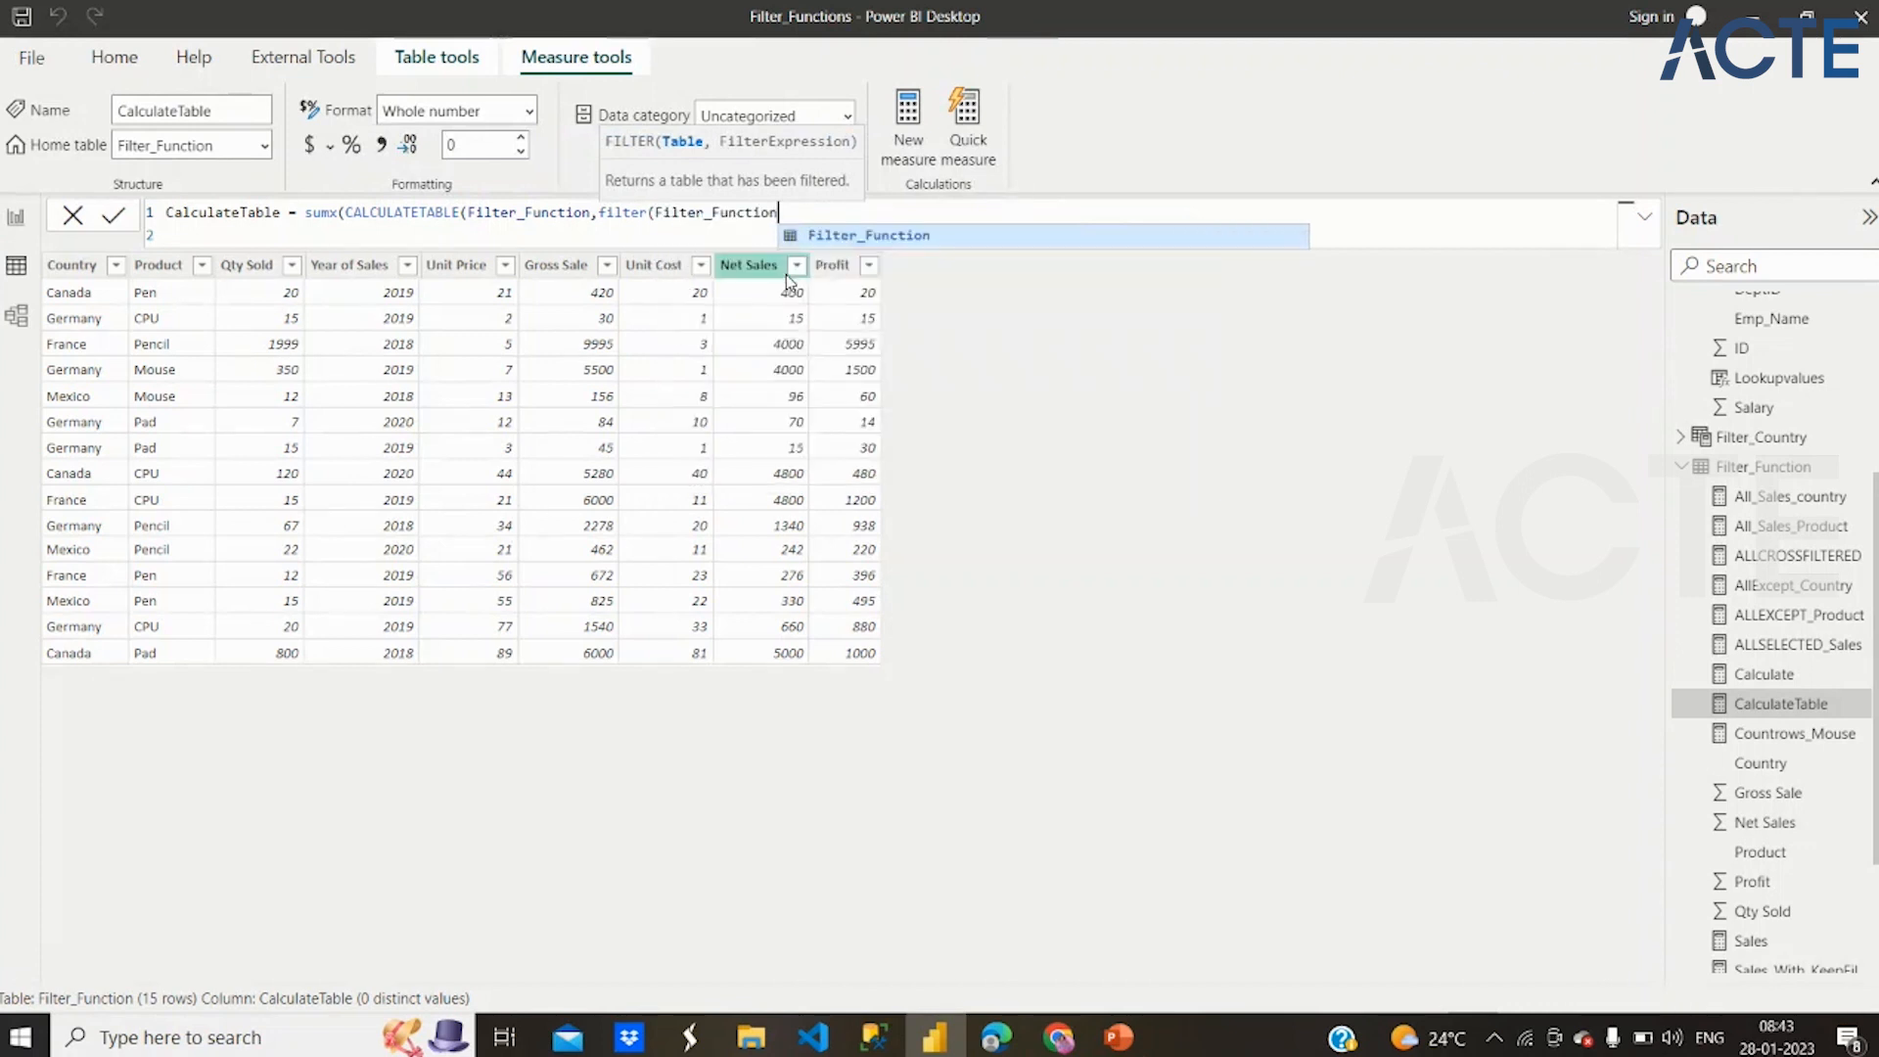
type(",")
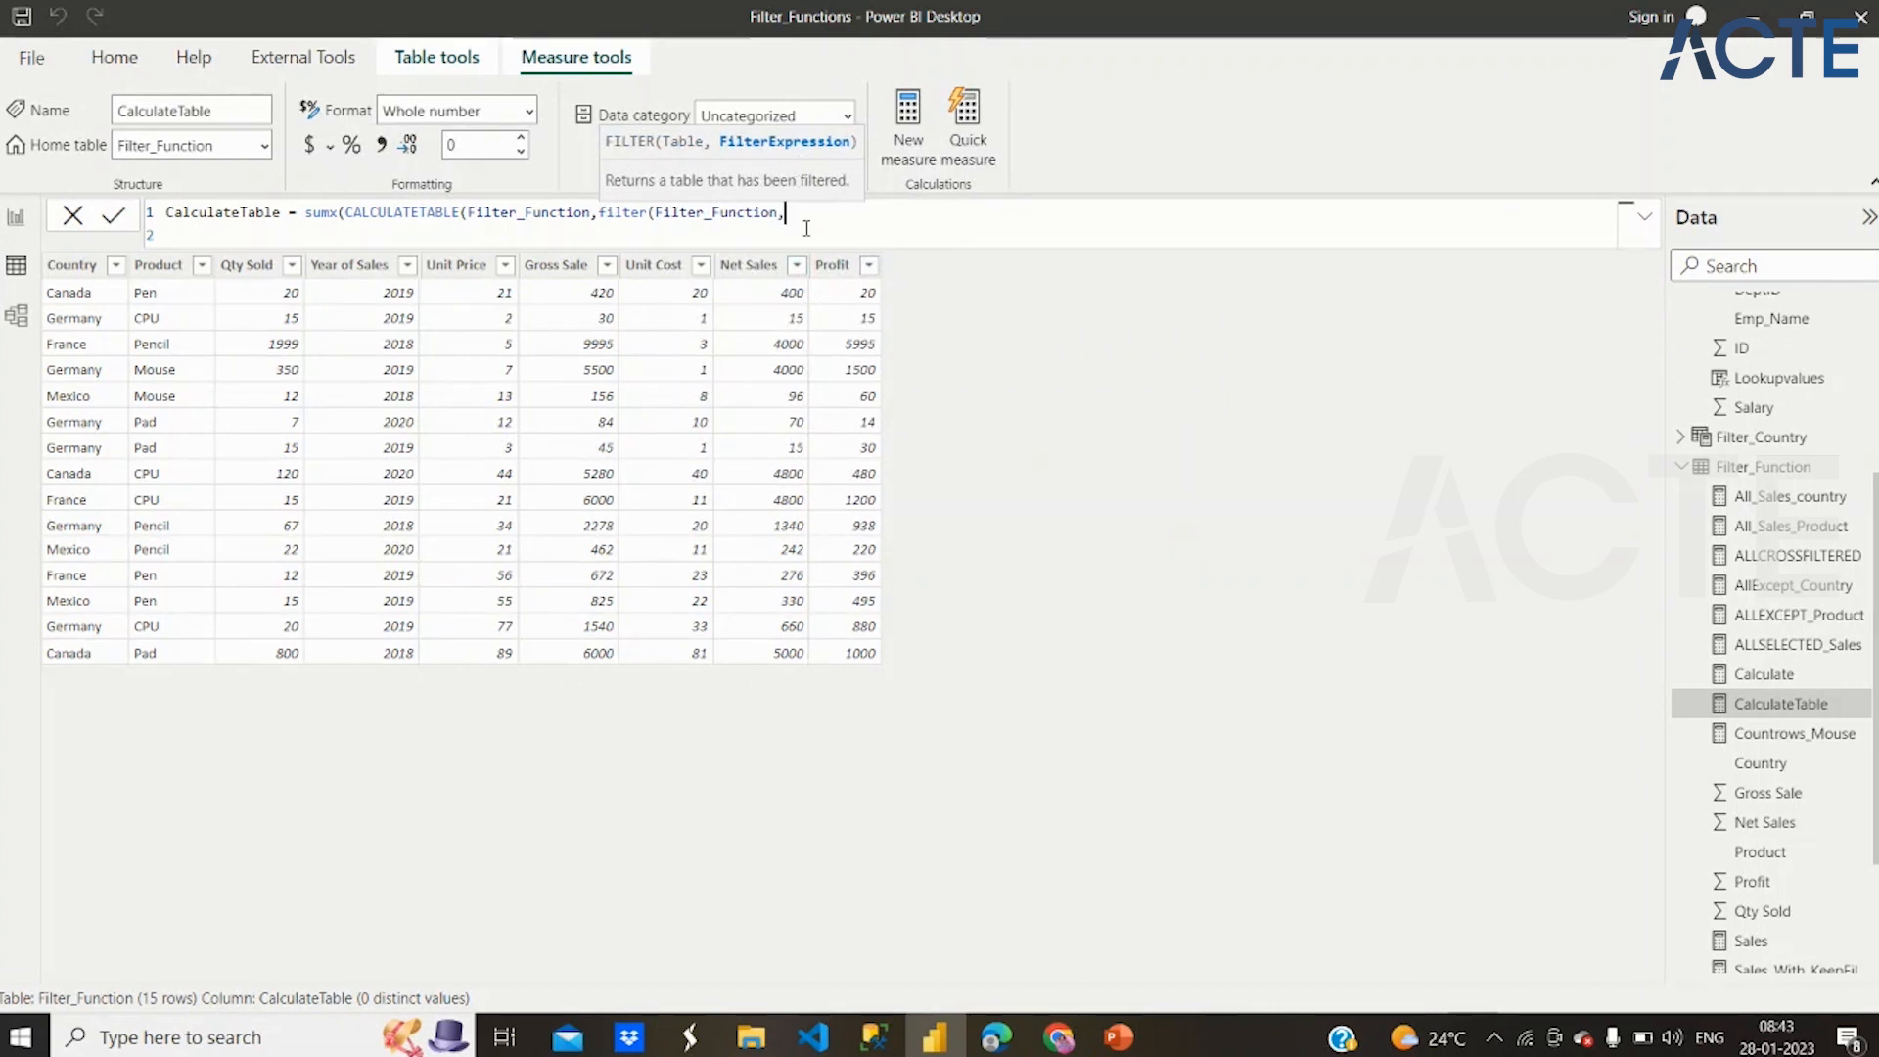
type("country")
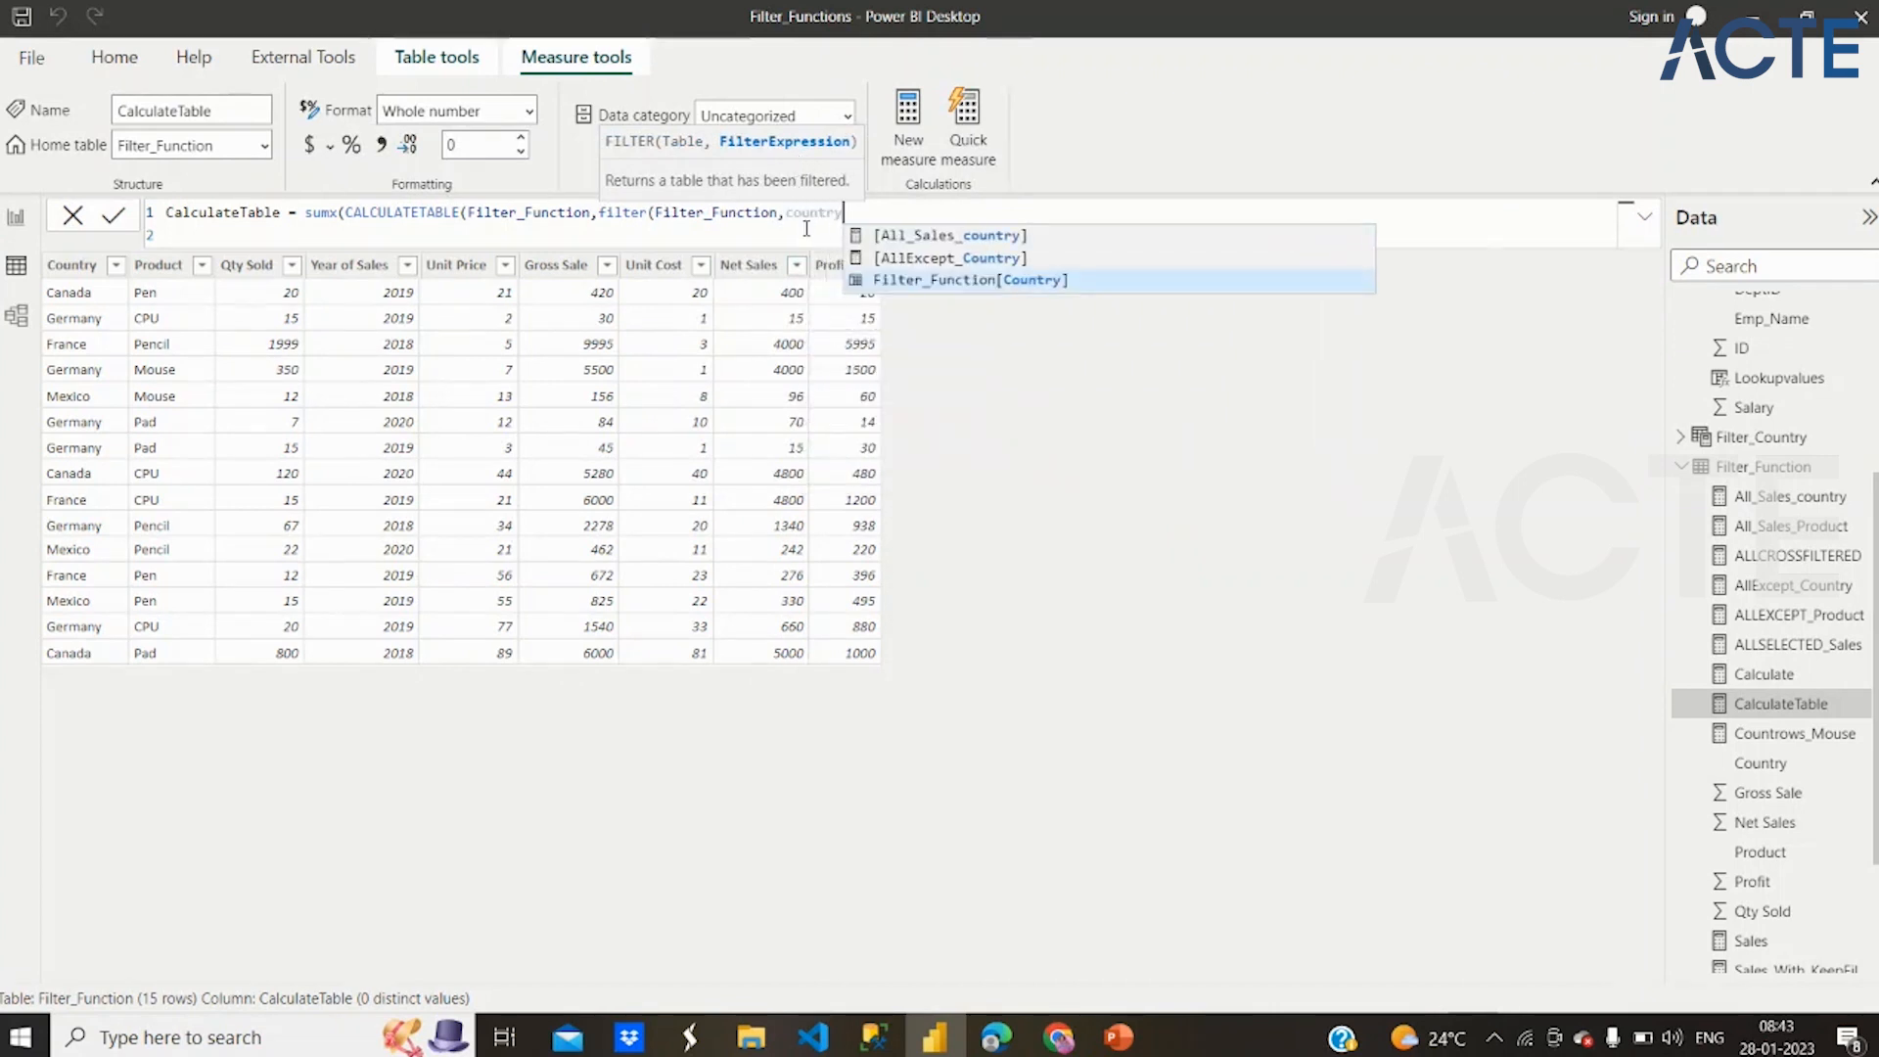
left_click(986, 283)
type("=\"Germany")
key("BackSpace")
key("BackSpace")
key("BackSpace")
key("BackSpace")
key("BackSpace")
key("BackSpace")
key("BackSpace")
key("BackSpace")
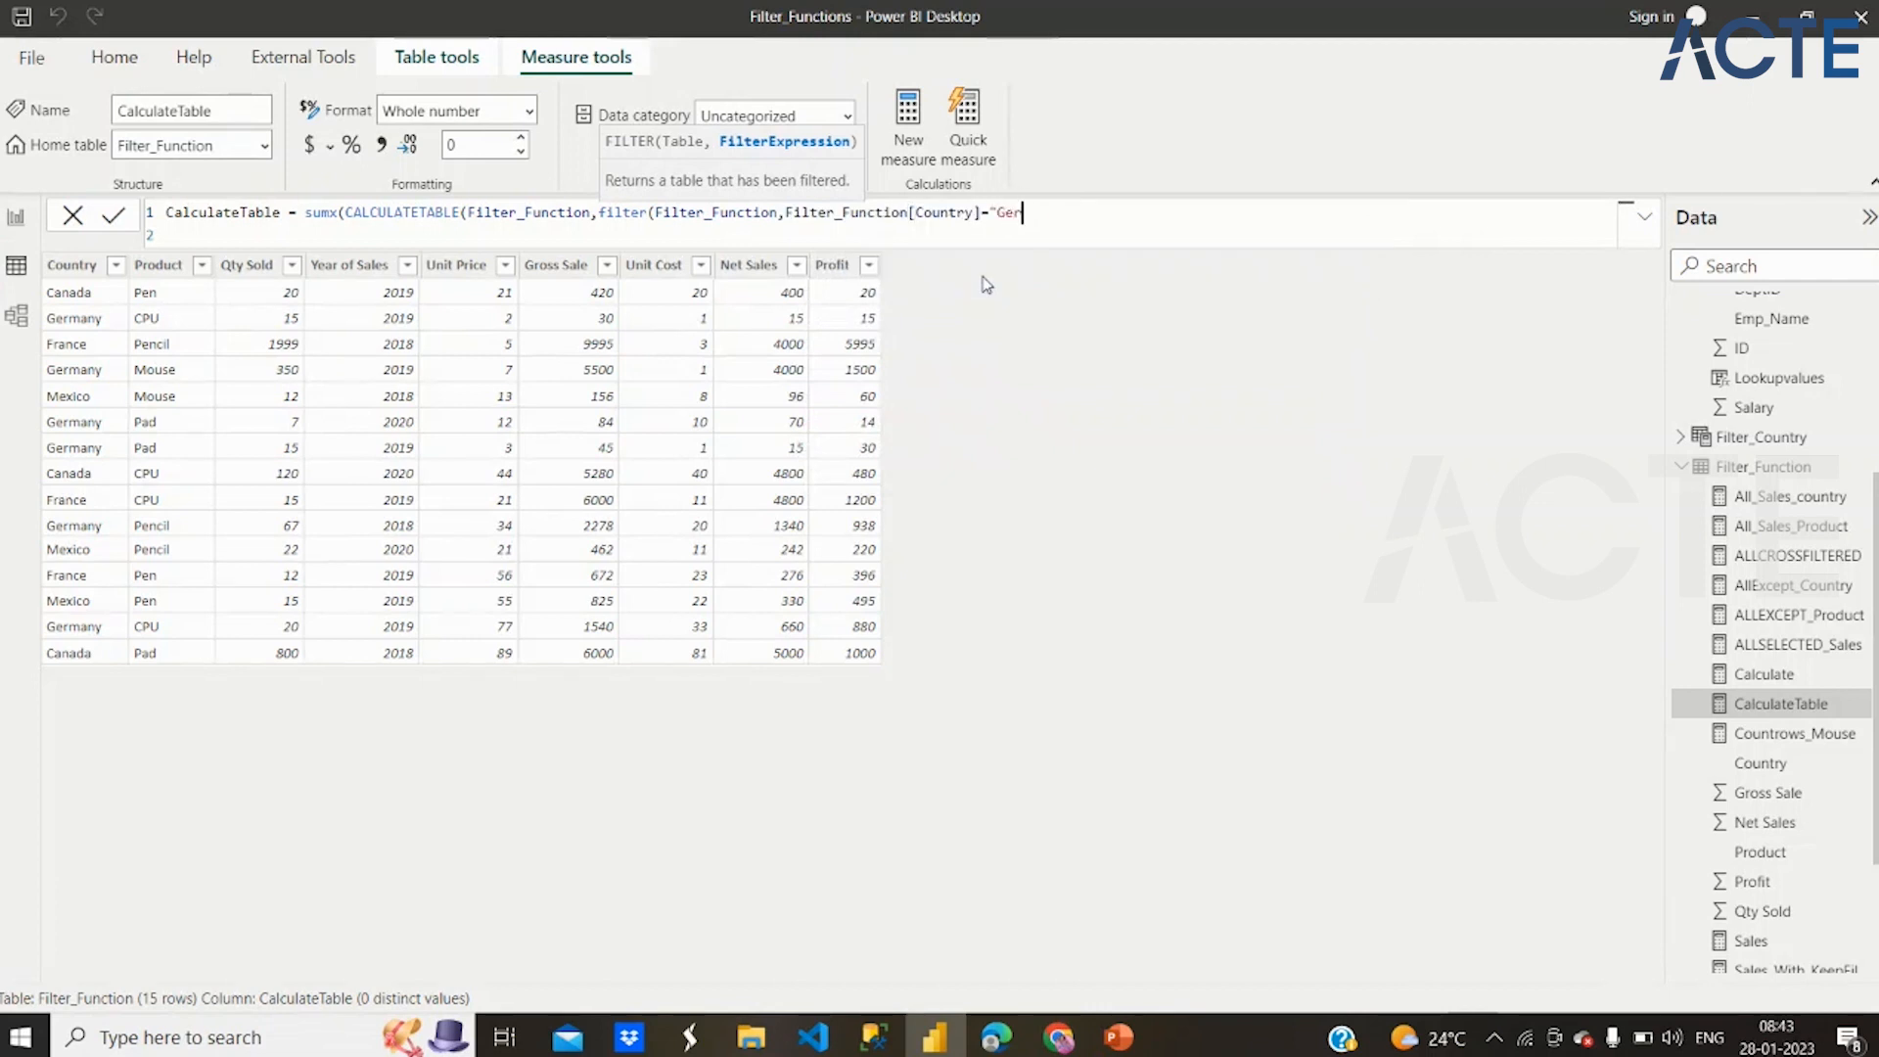
type("\"Canada\")")
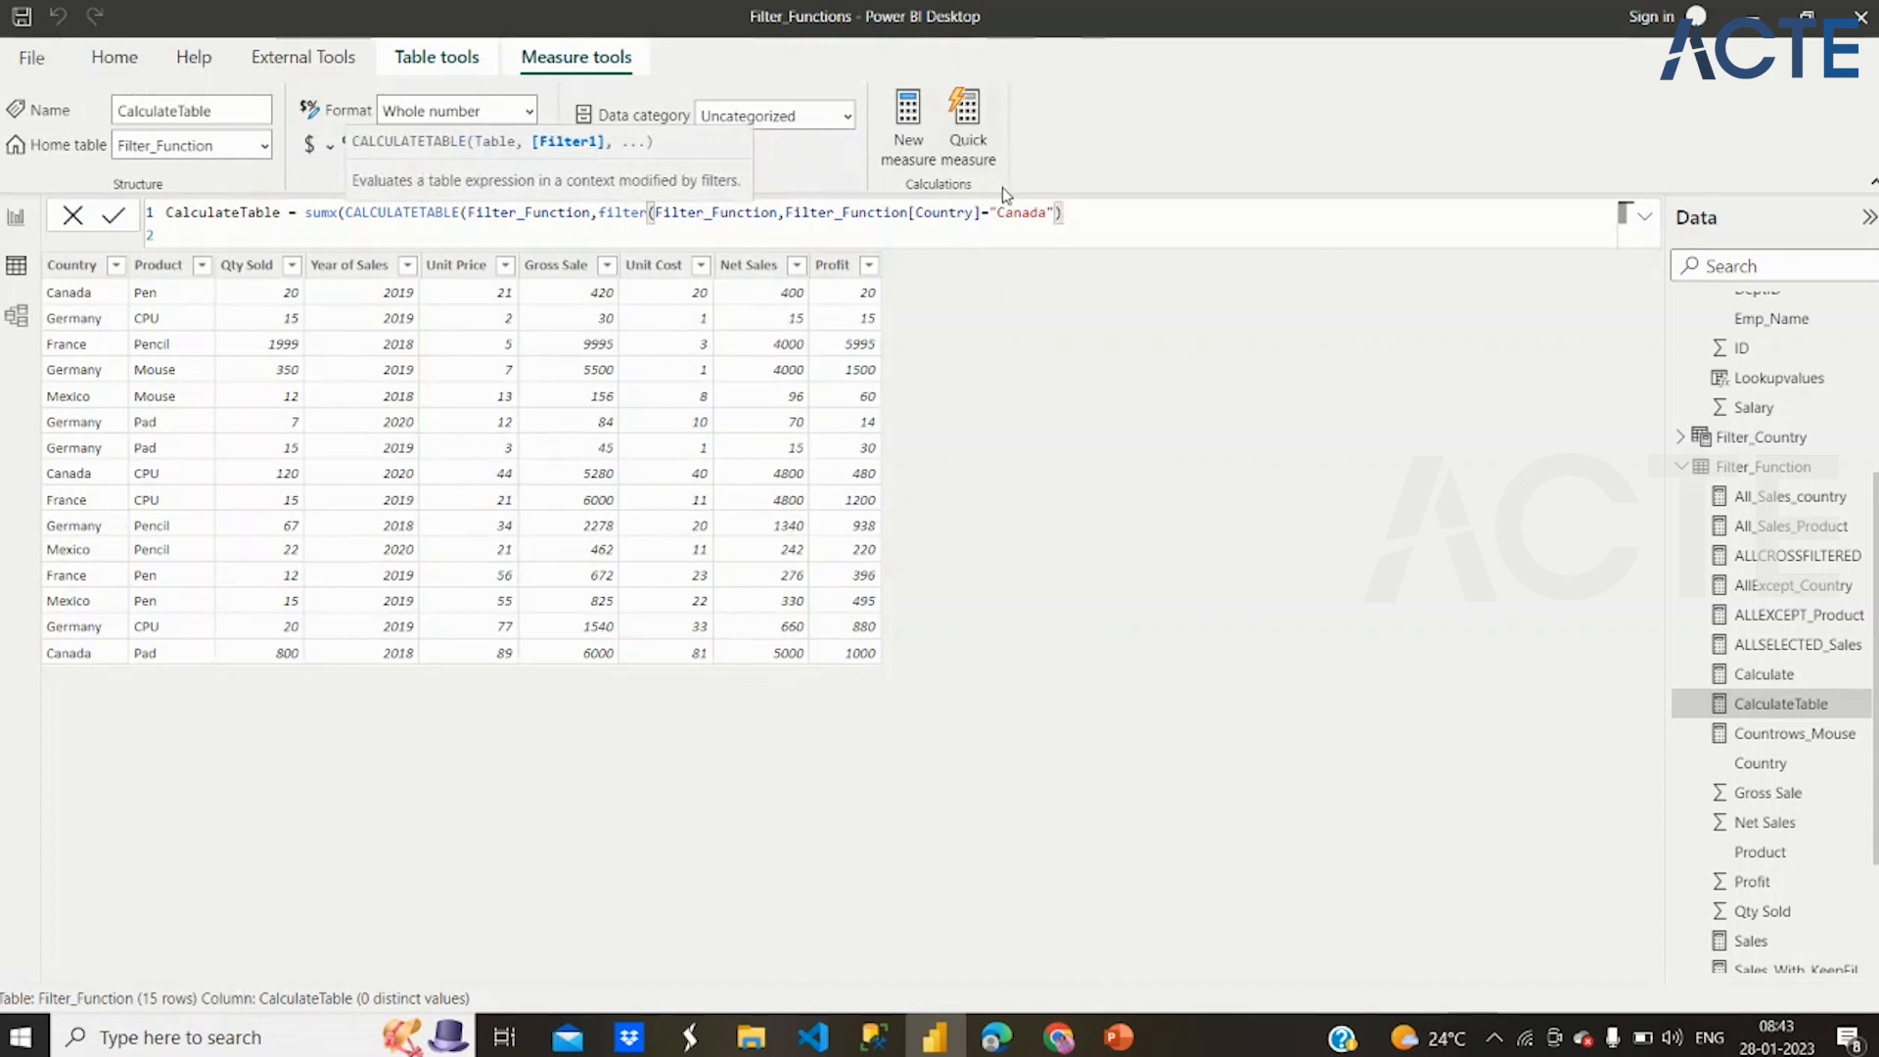
type(")")
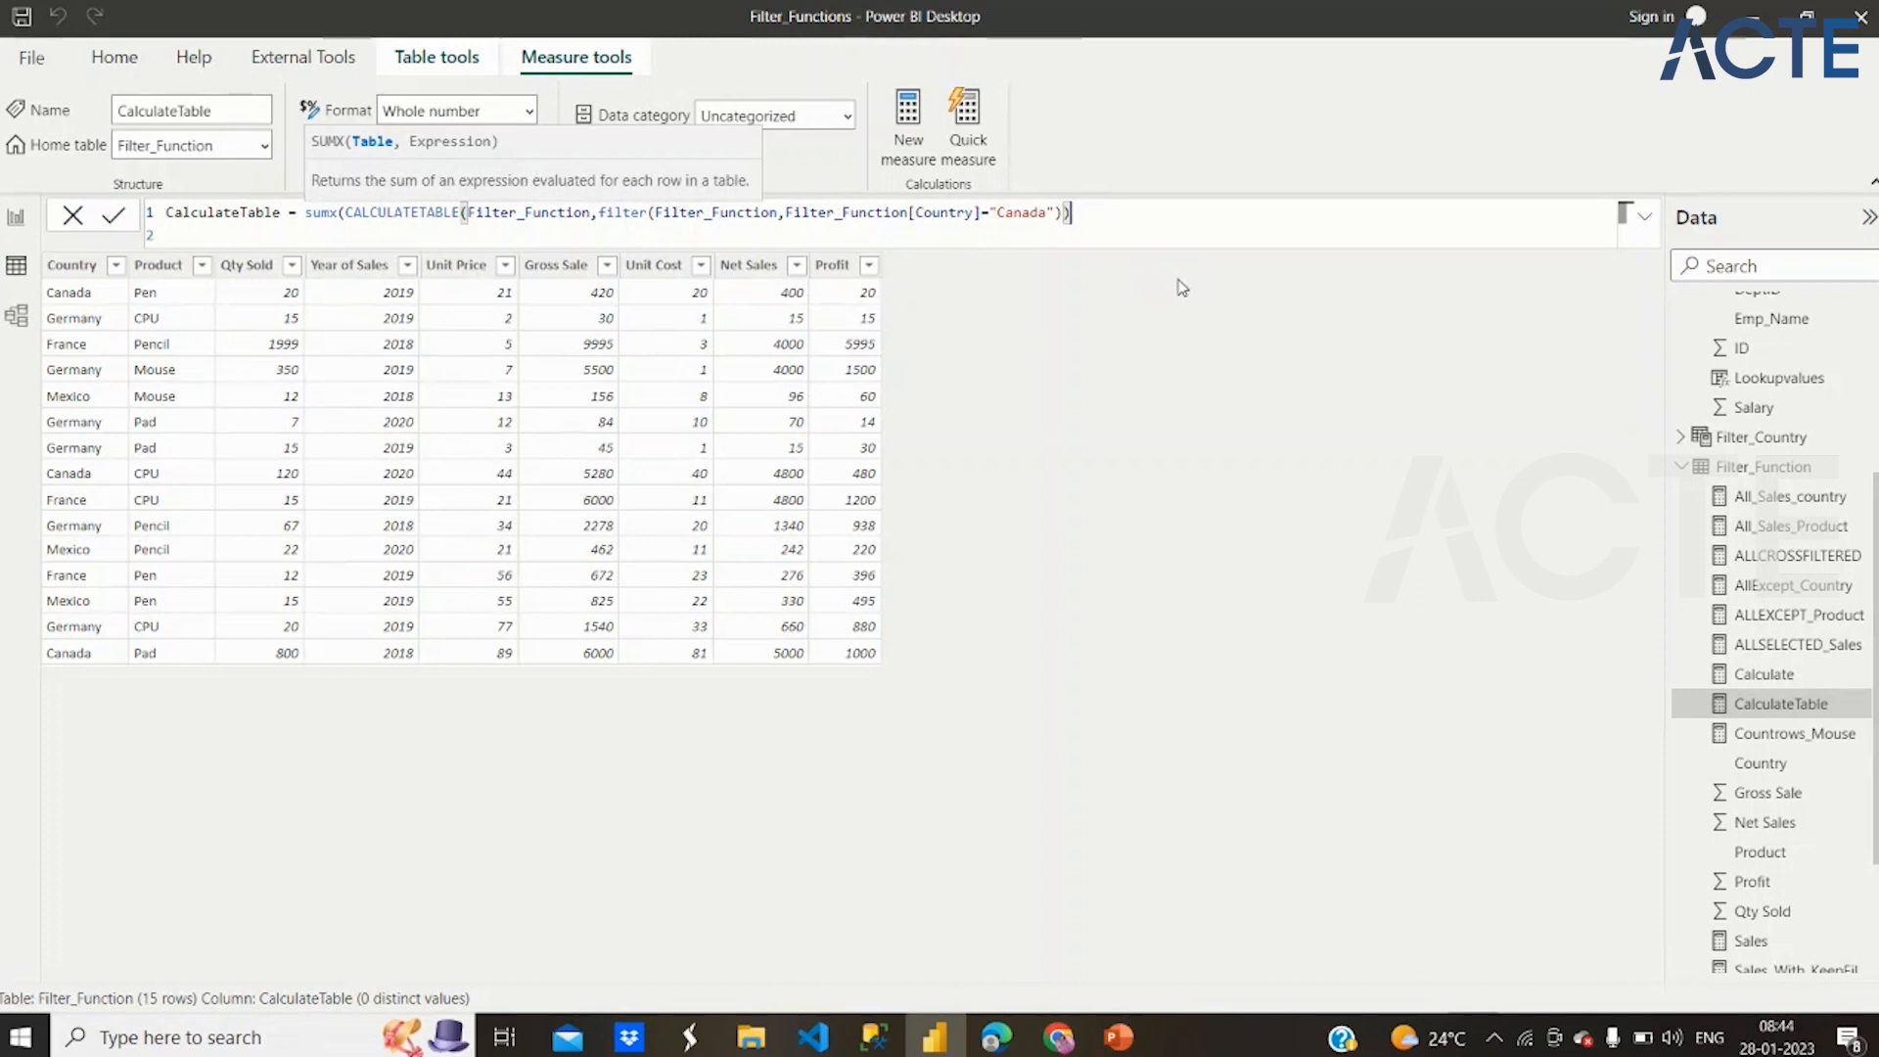
Add Filter_Function[Net Sales] as the SUMX expression, close the formula, check its two arguments and commit the measure
type(",")
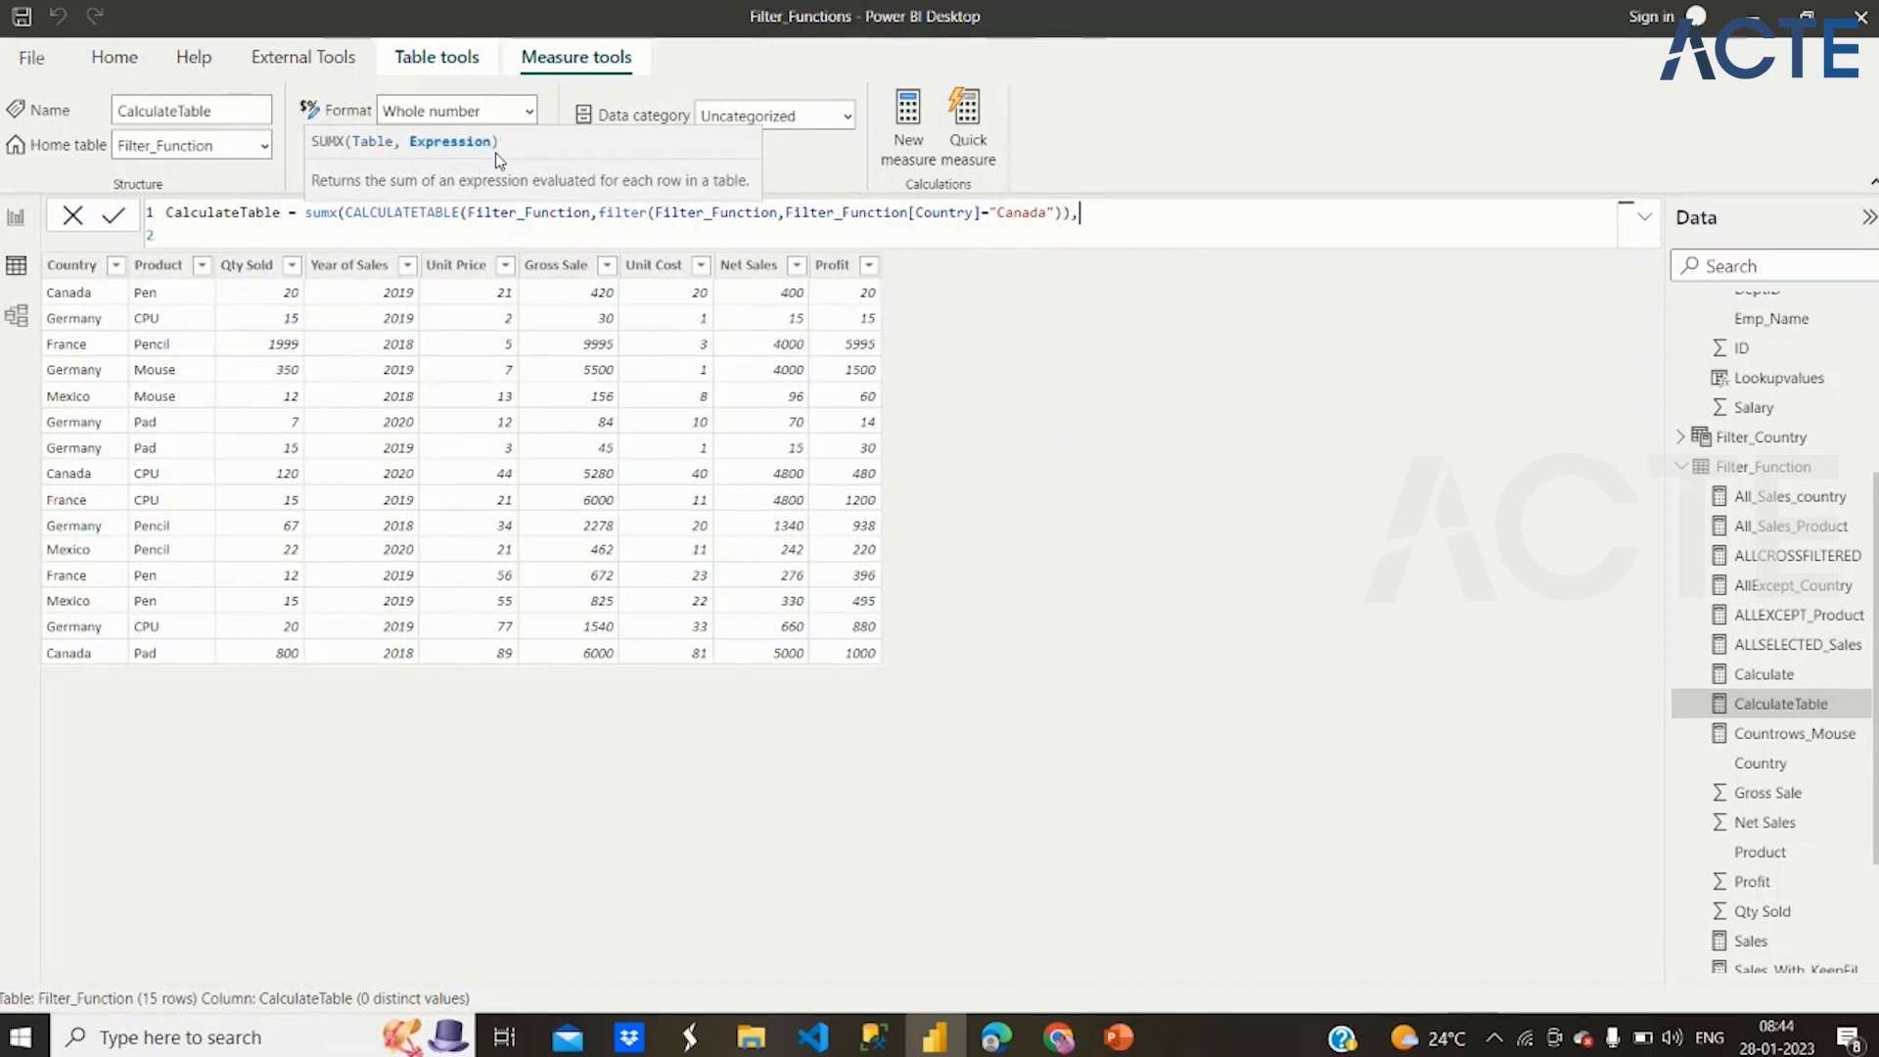
type("net")
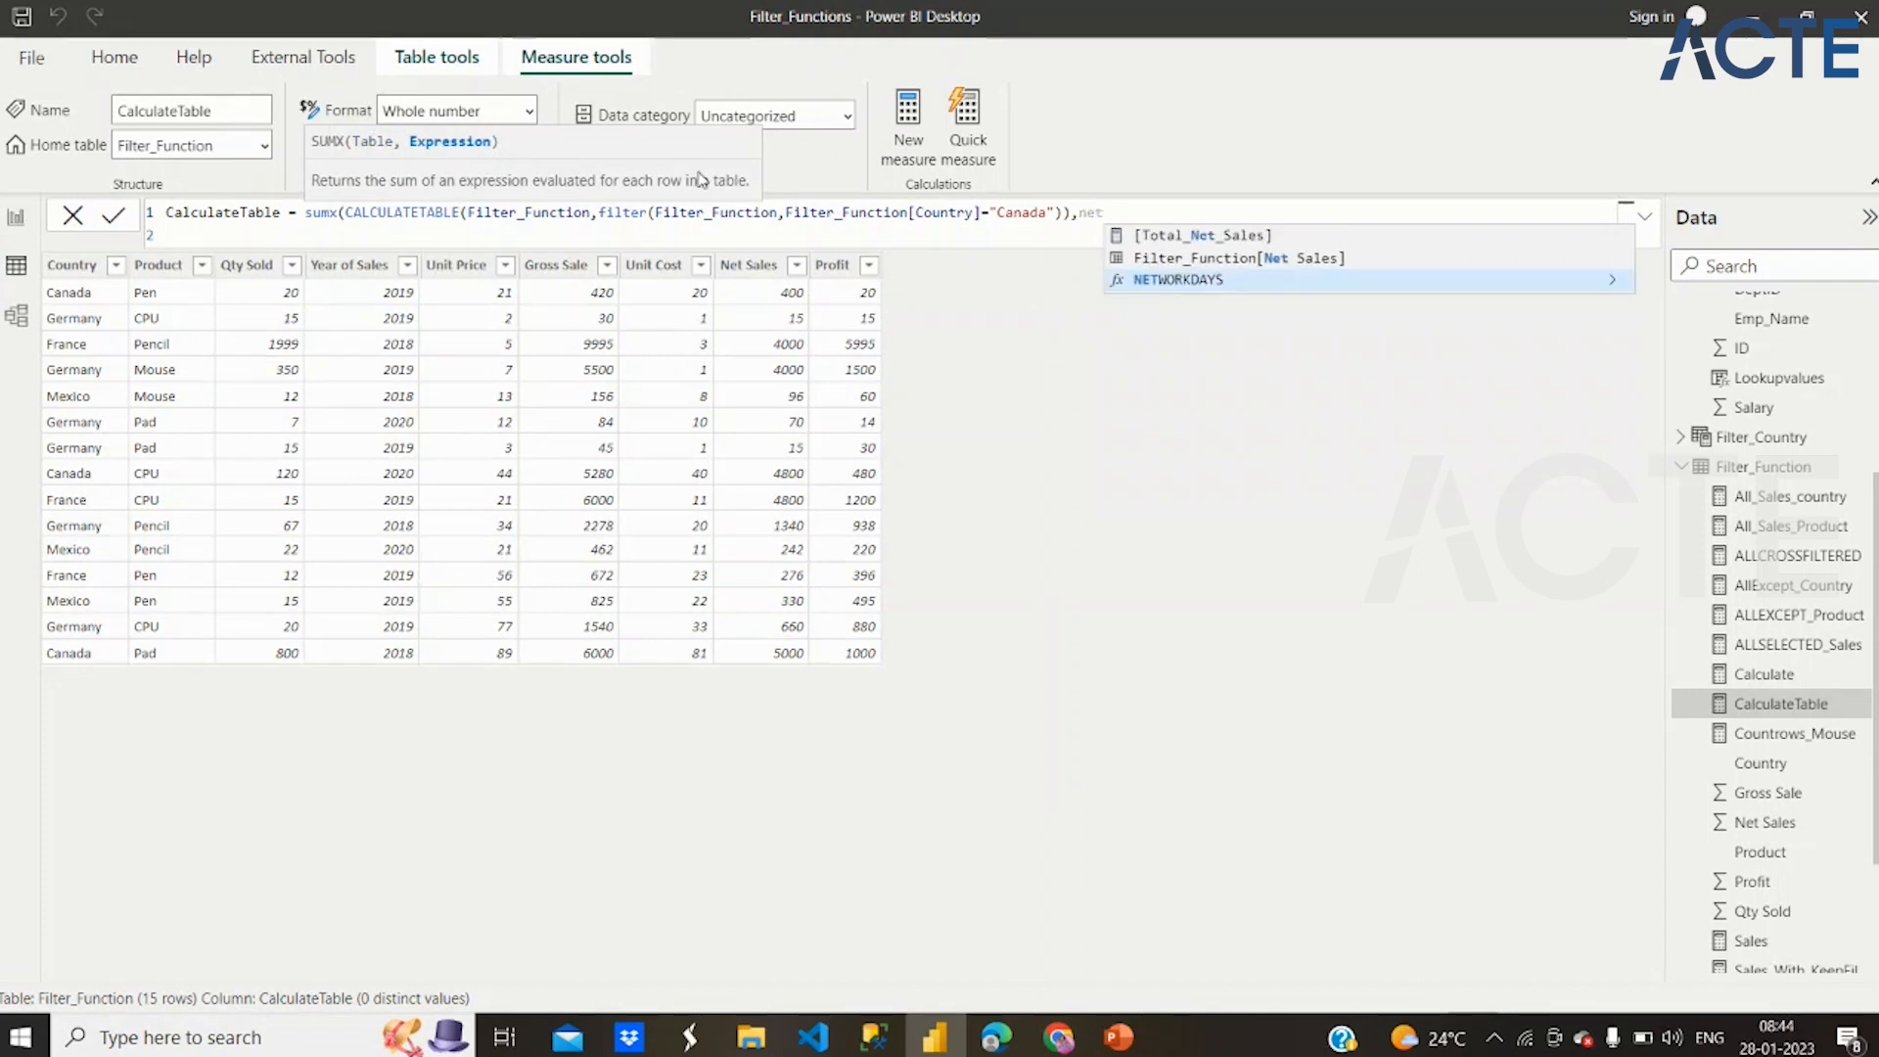
left_click(1162, 260)
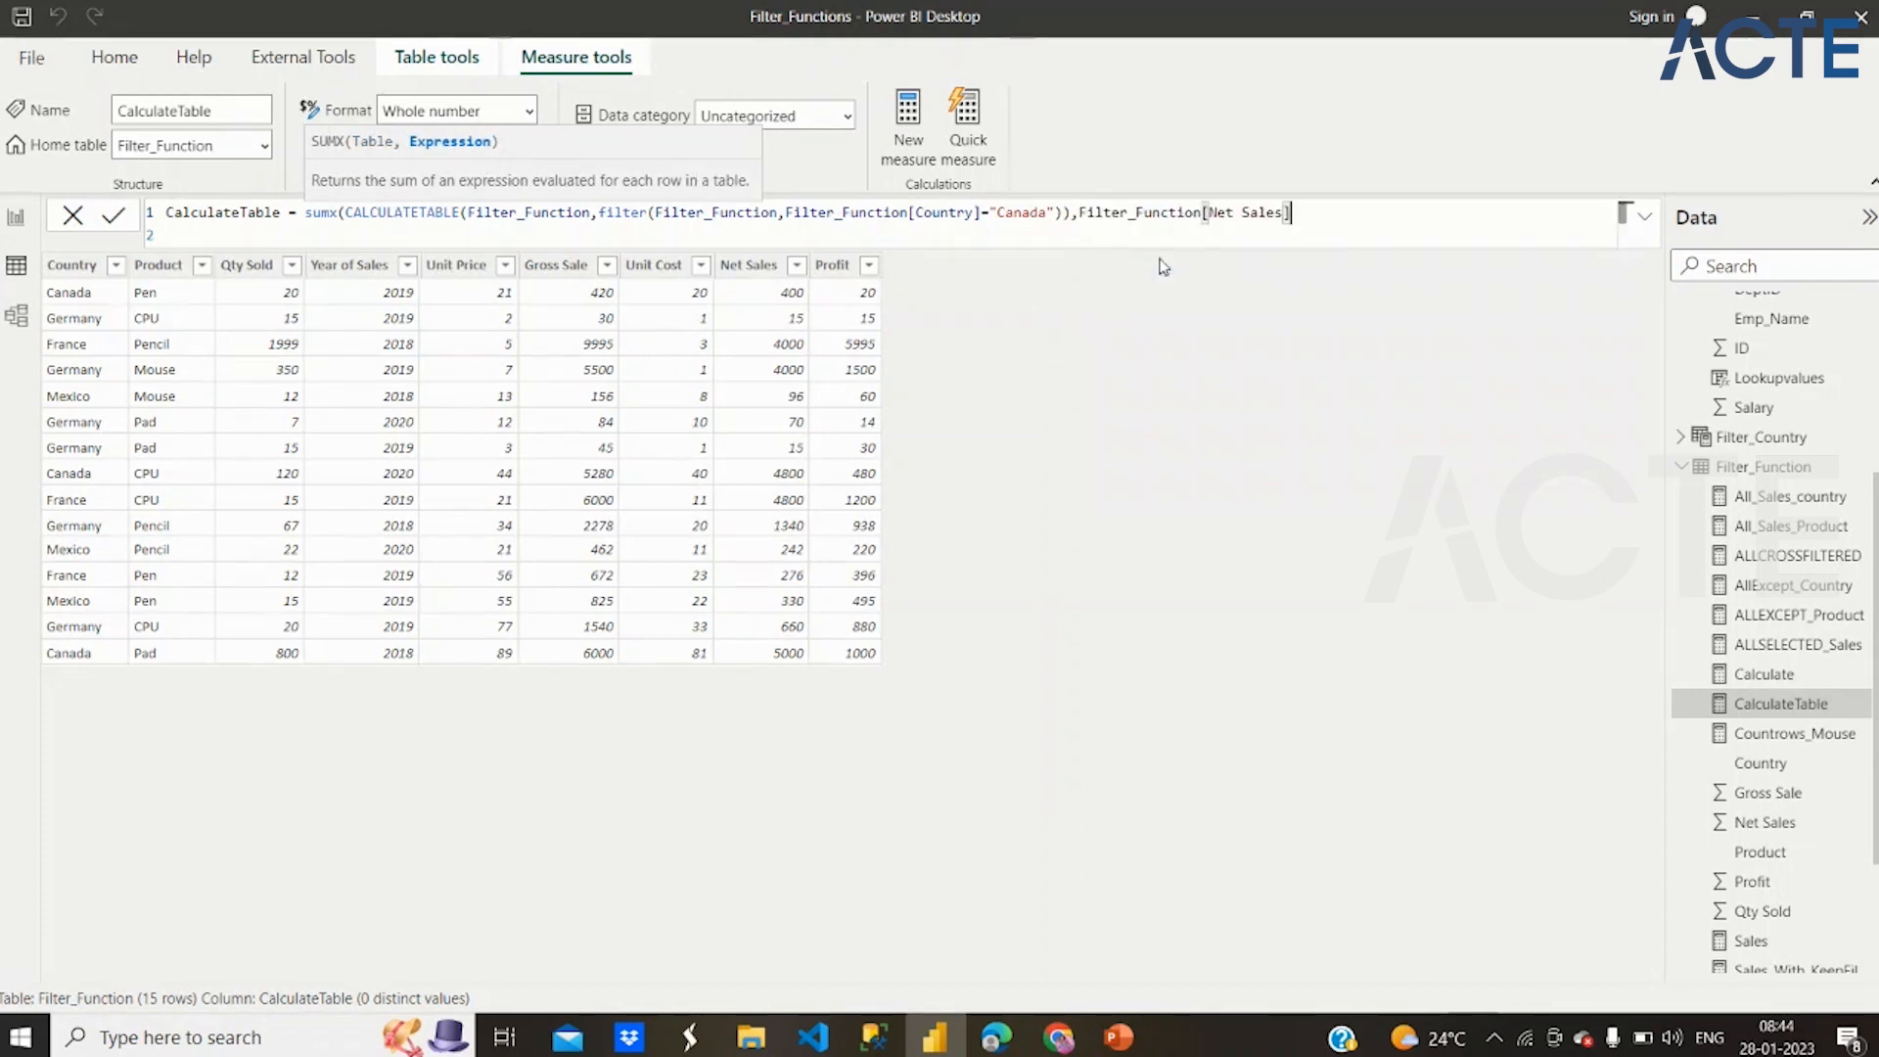
type(")")
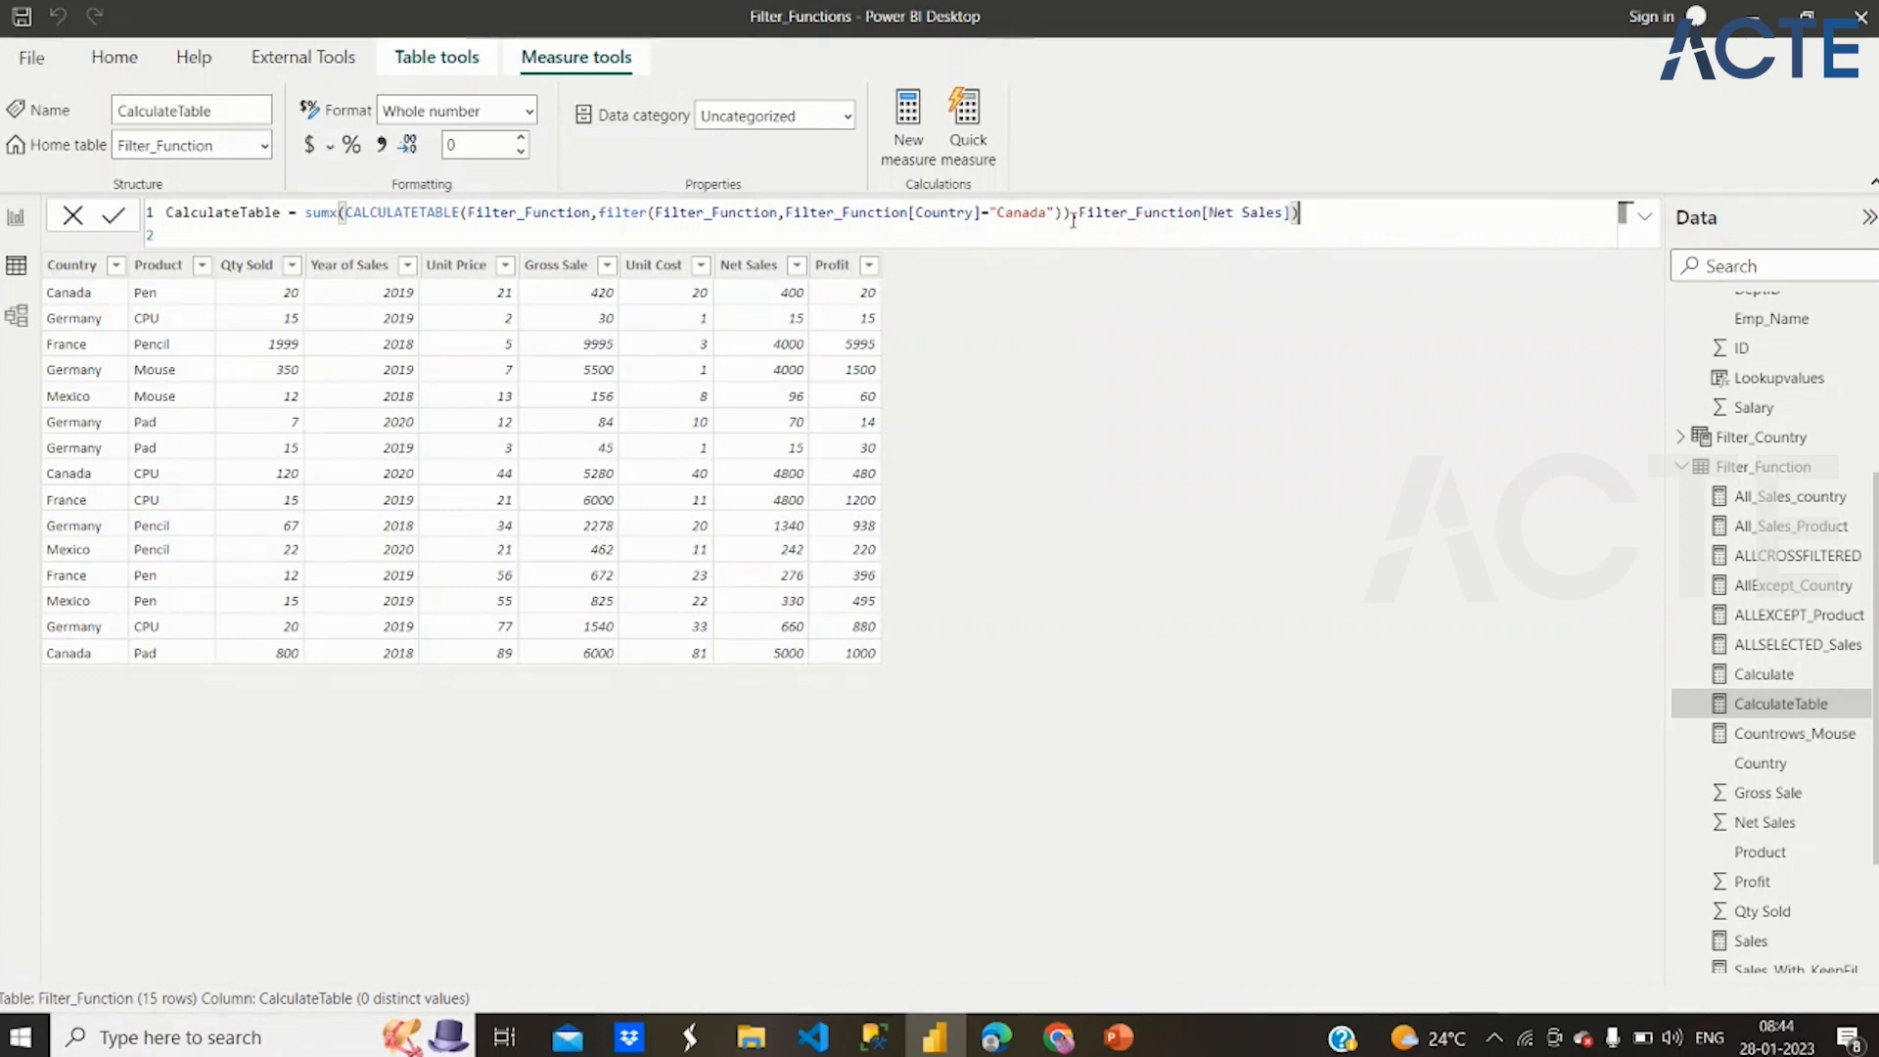
left_click_drag(1071, 212, 348, 215)
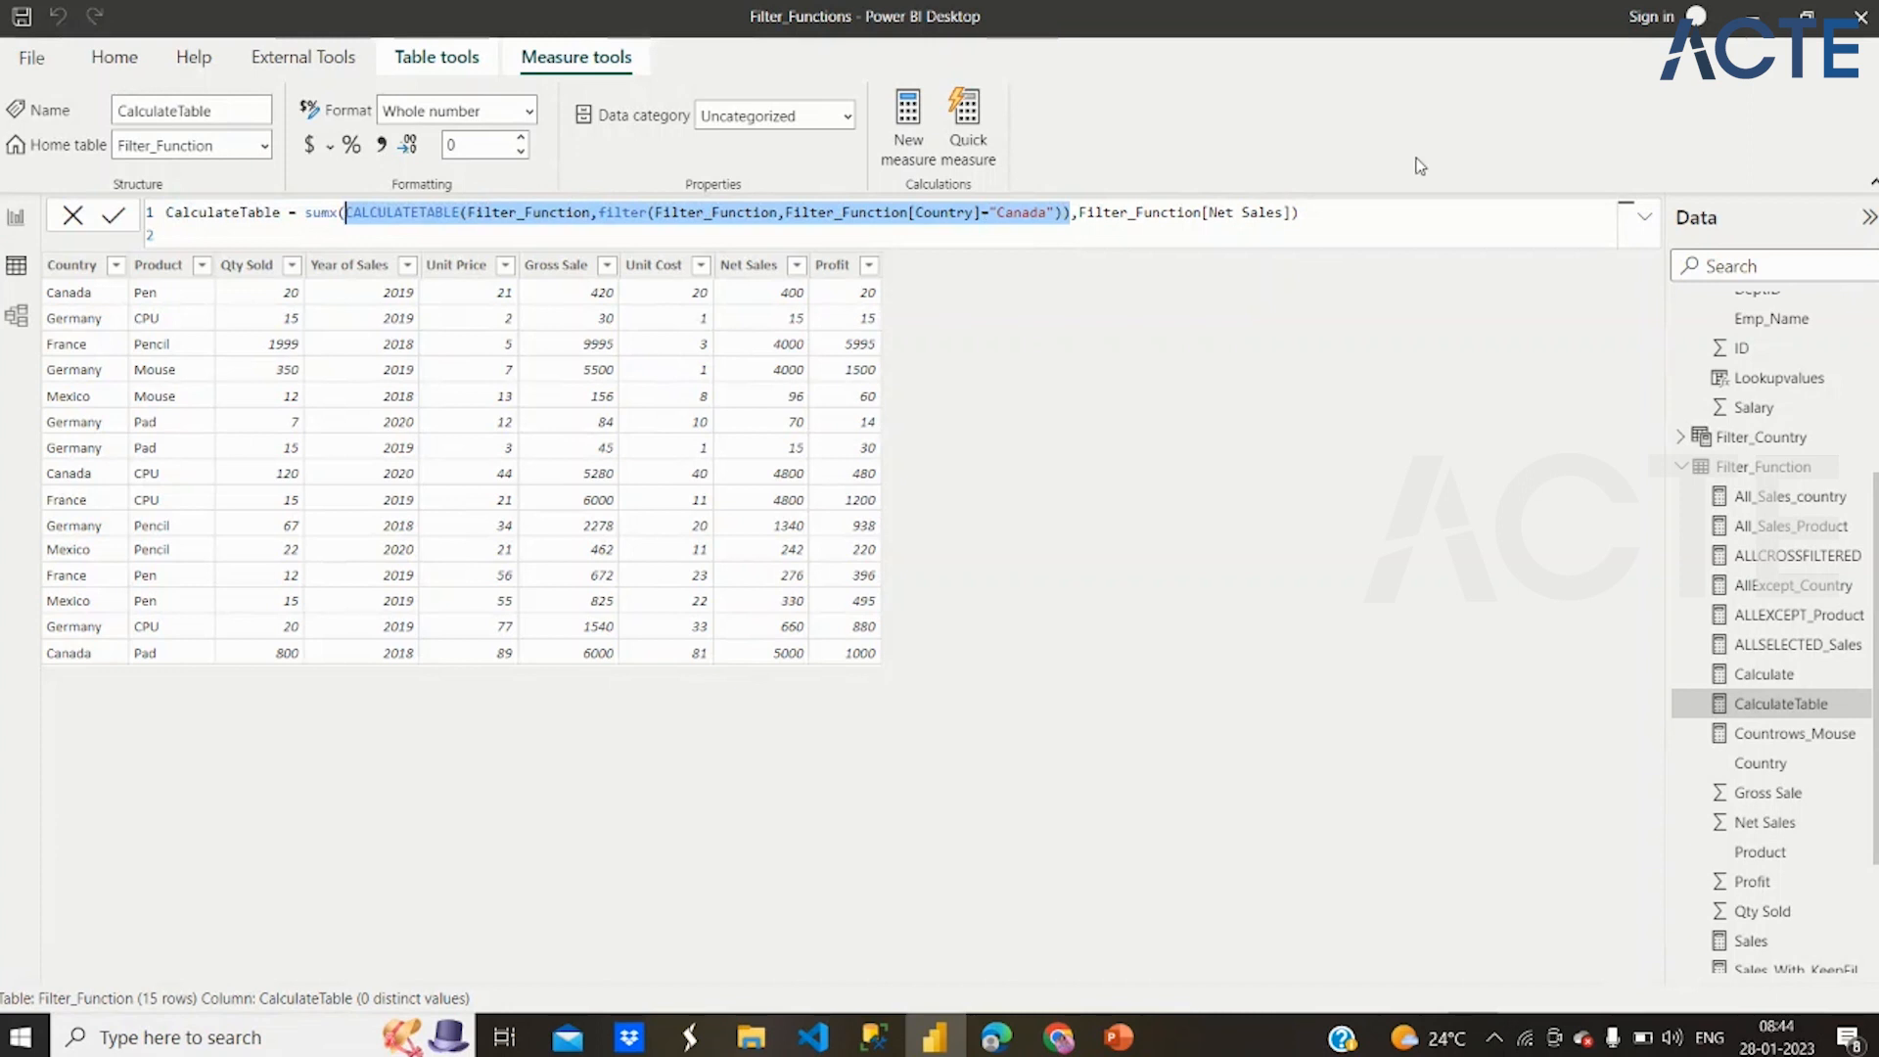
left_click_drag(1080, 214, 1290, 210)
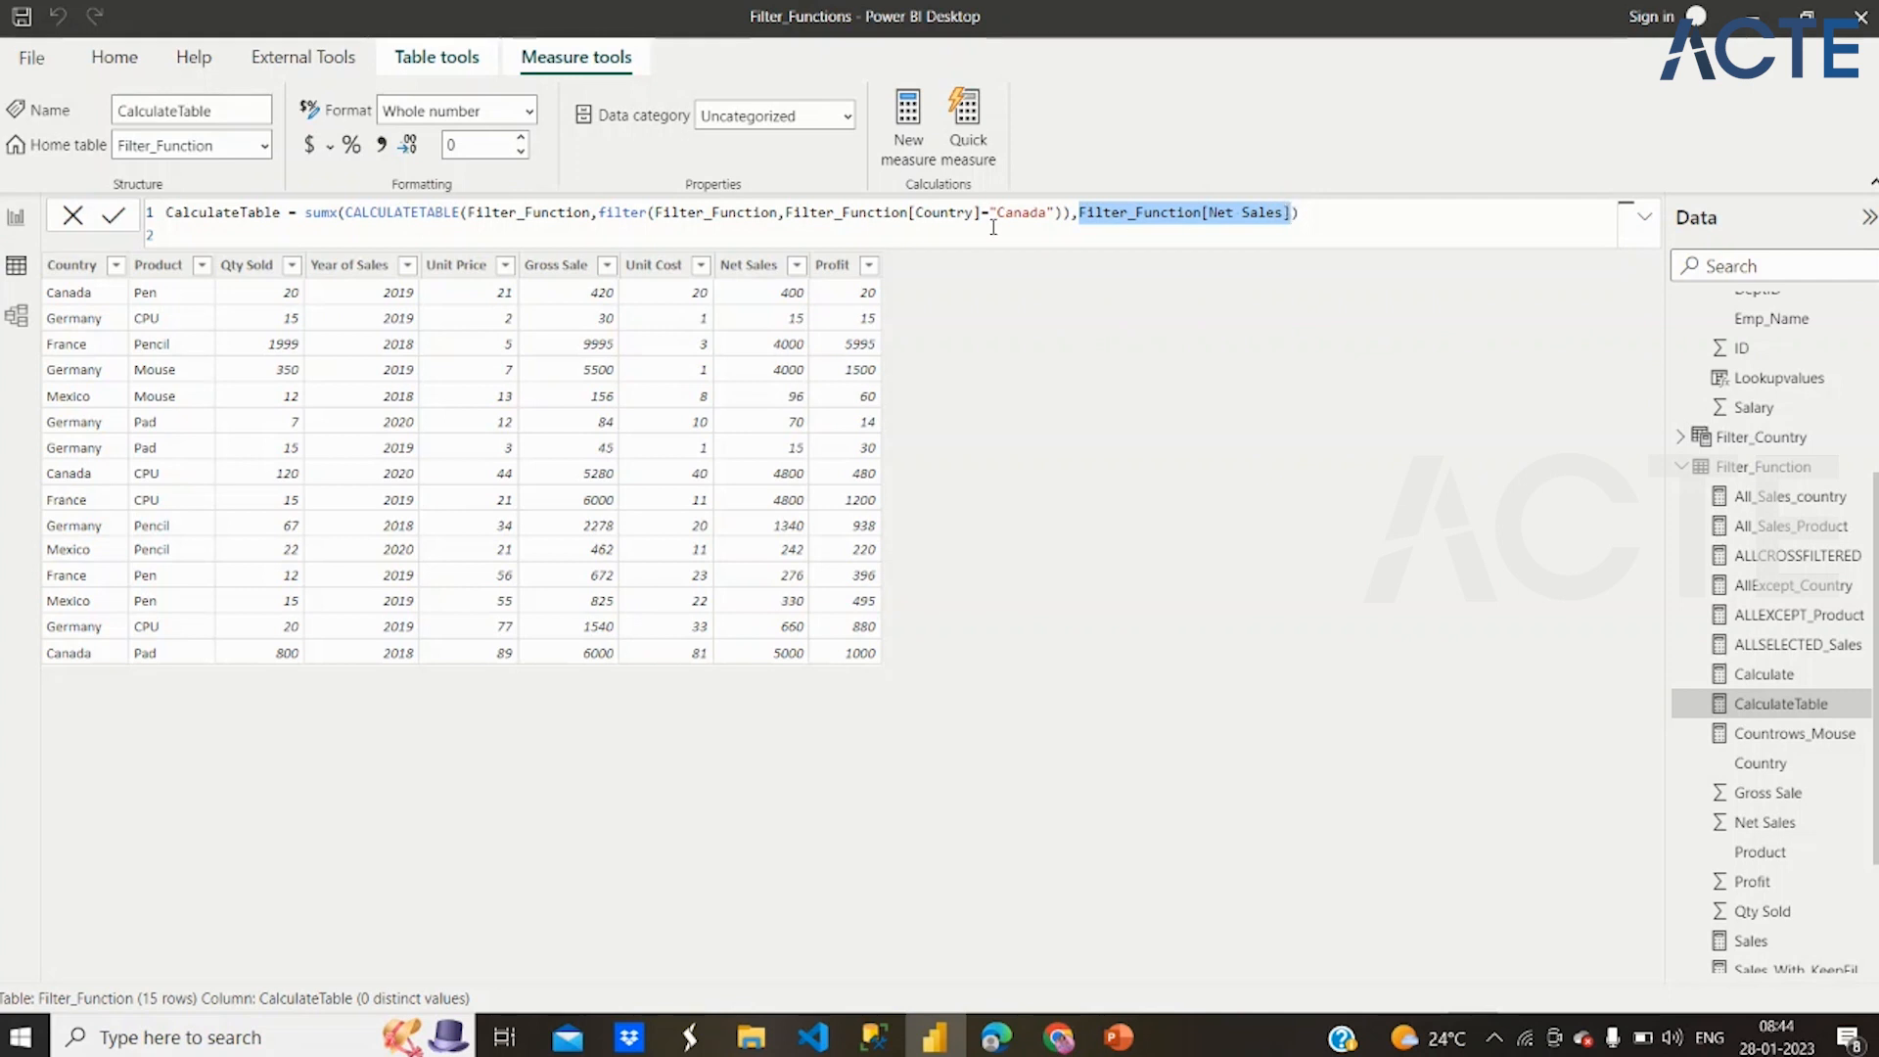
left_click(1326, 214)
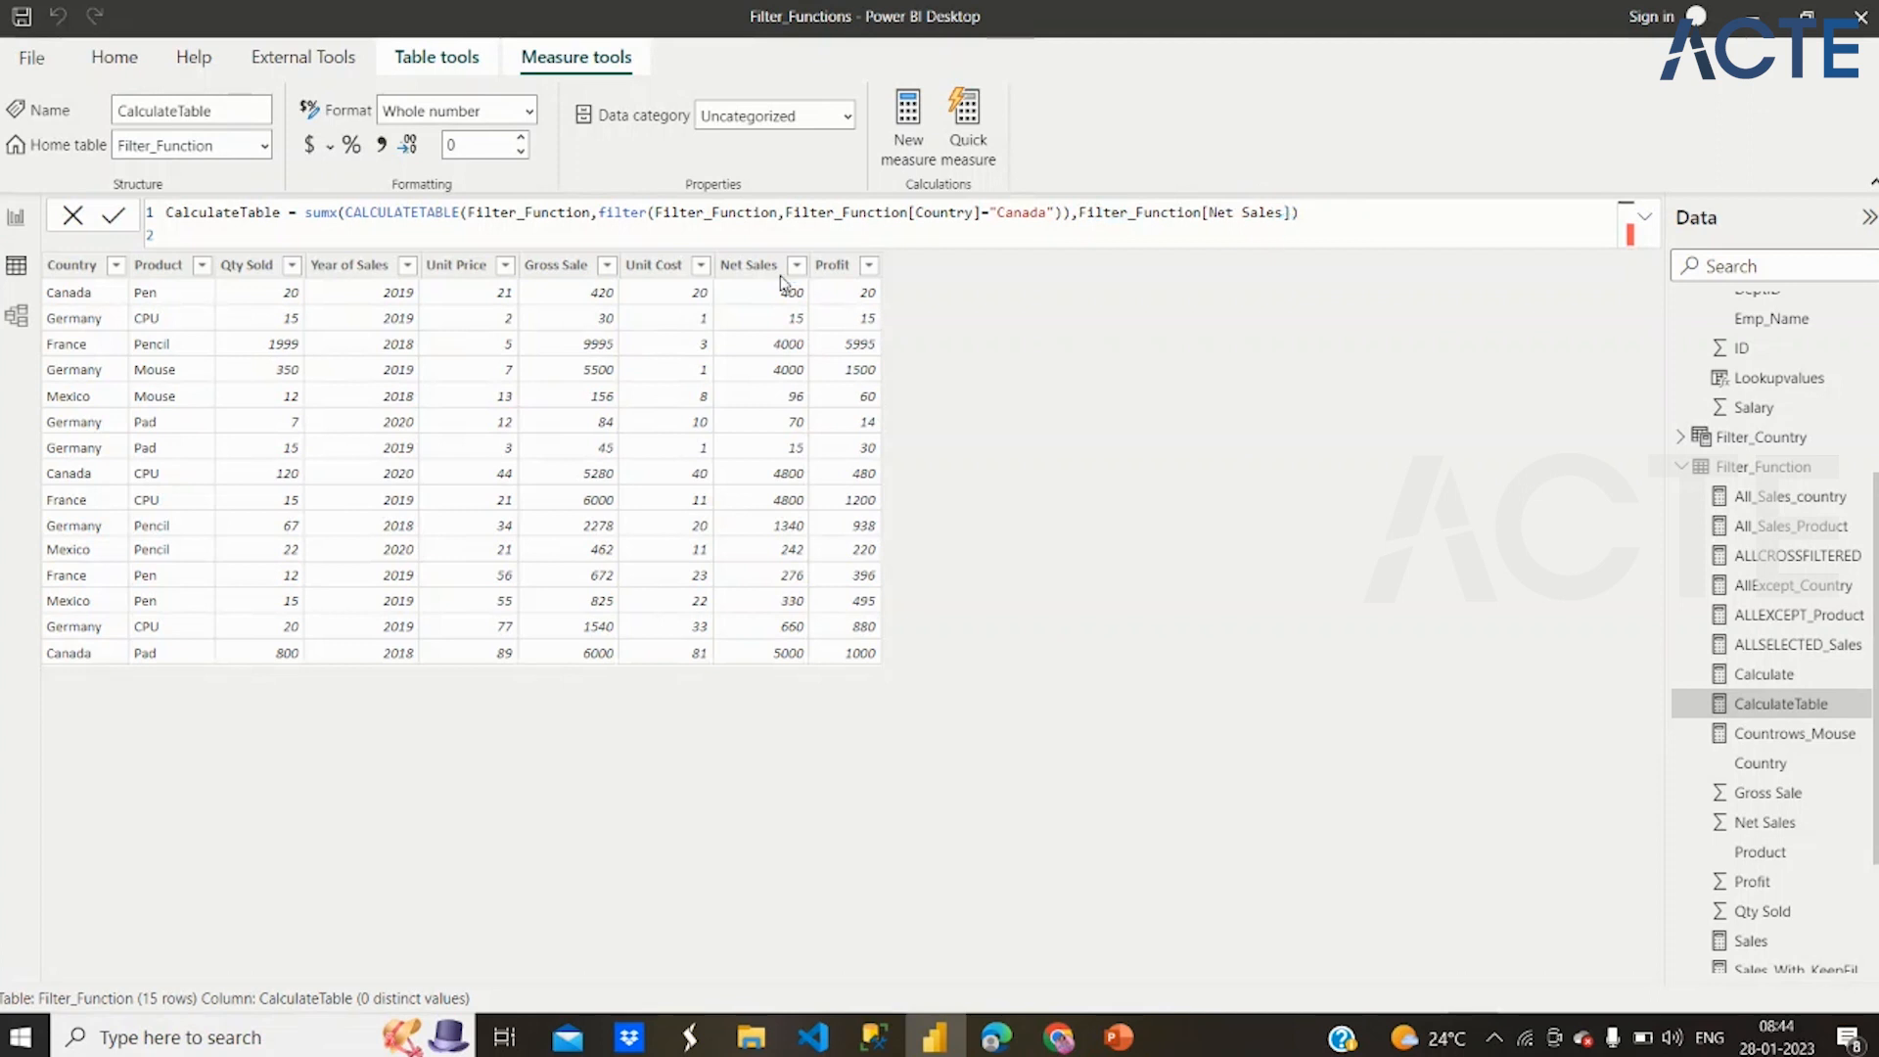
key("Return")
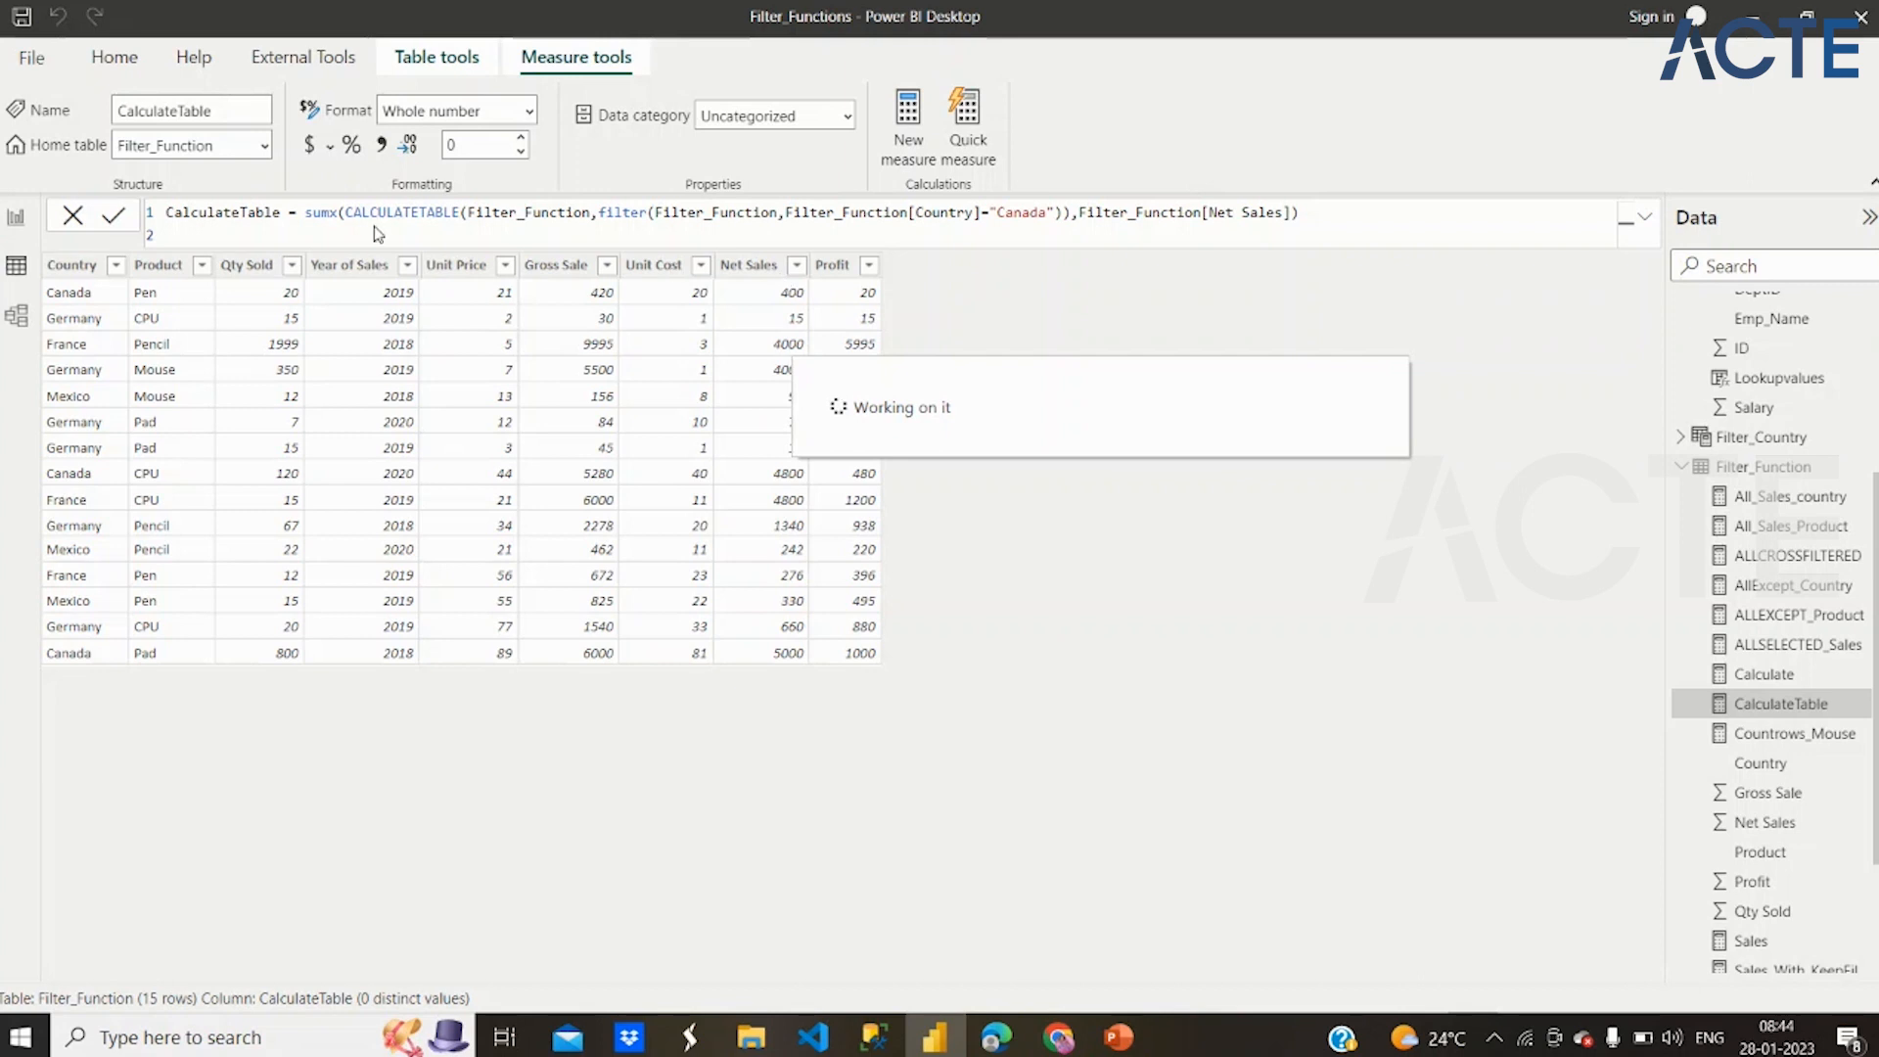
Check the CalculateTable card on the Calculate/Calculatetable page in the report view
left_click(19, 222)
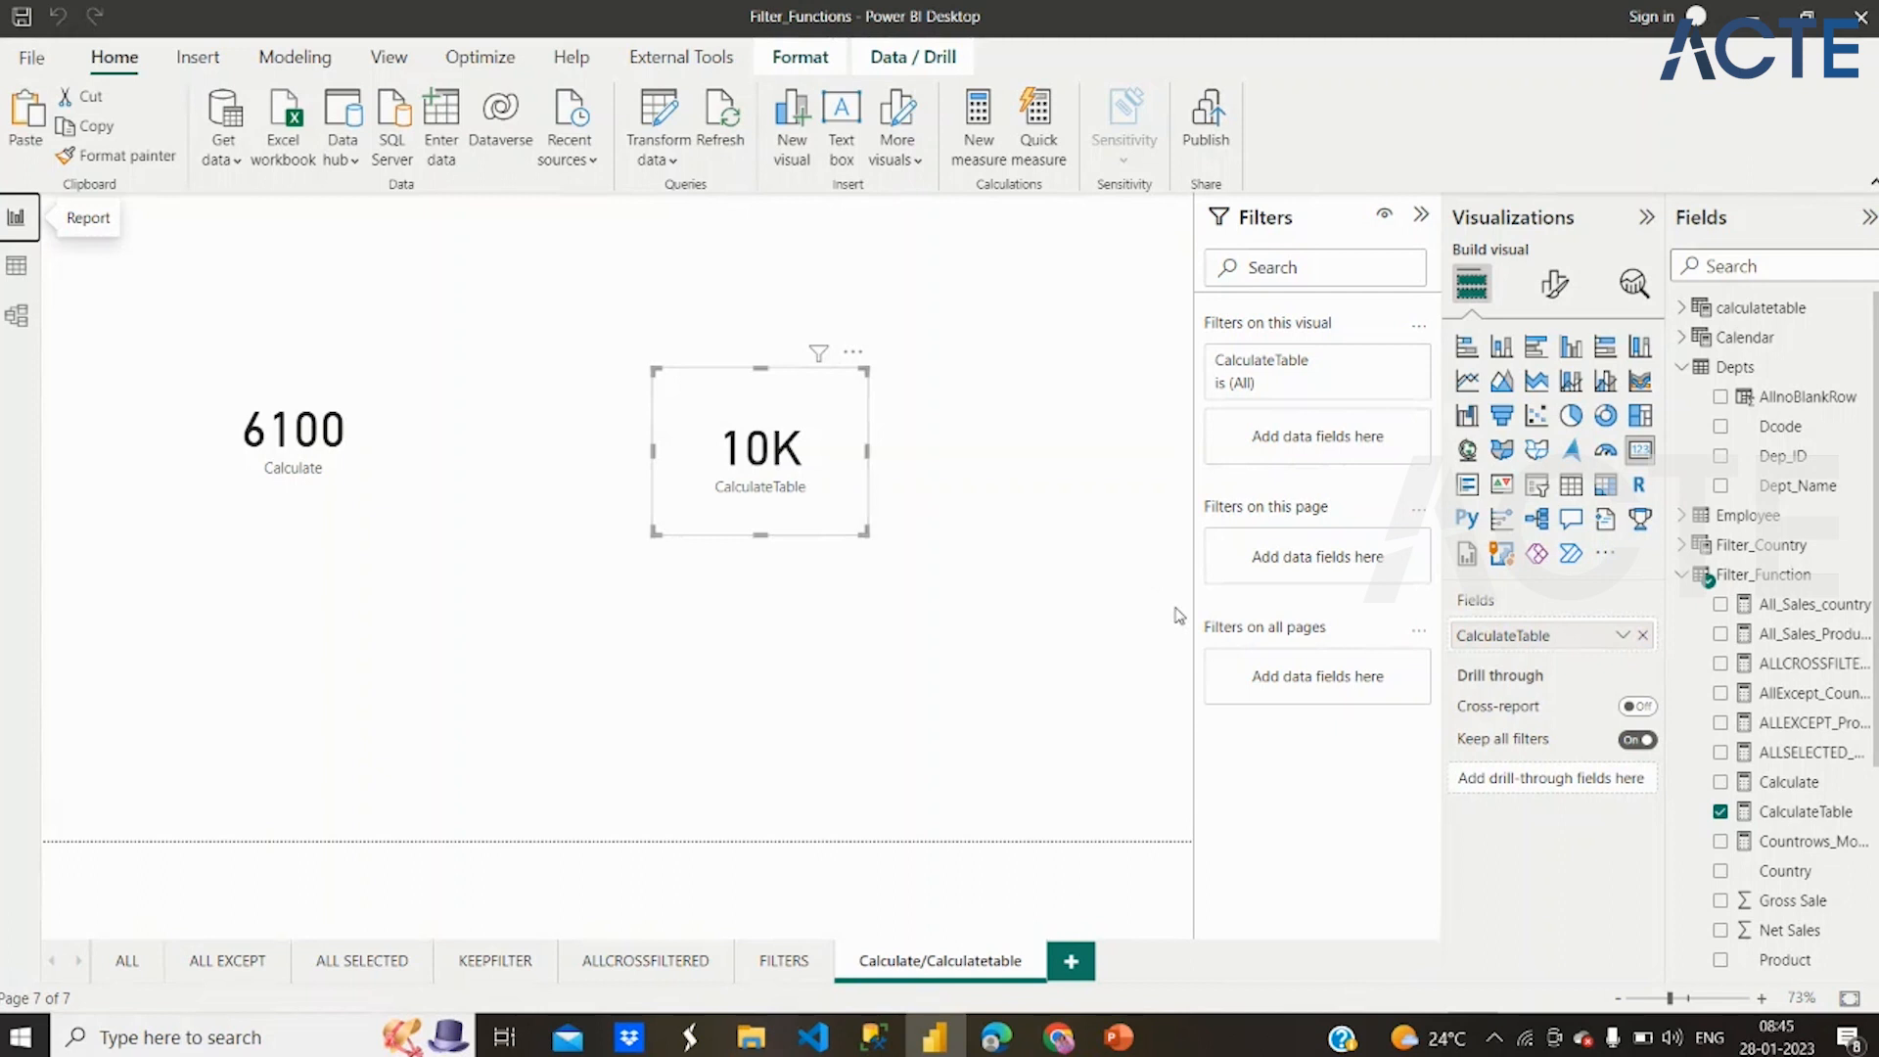
left_click(992, 301)
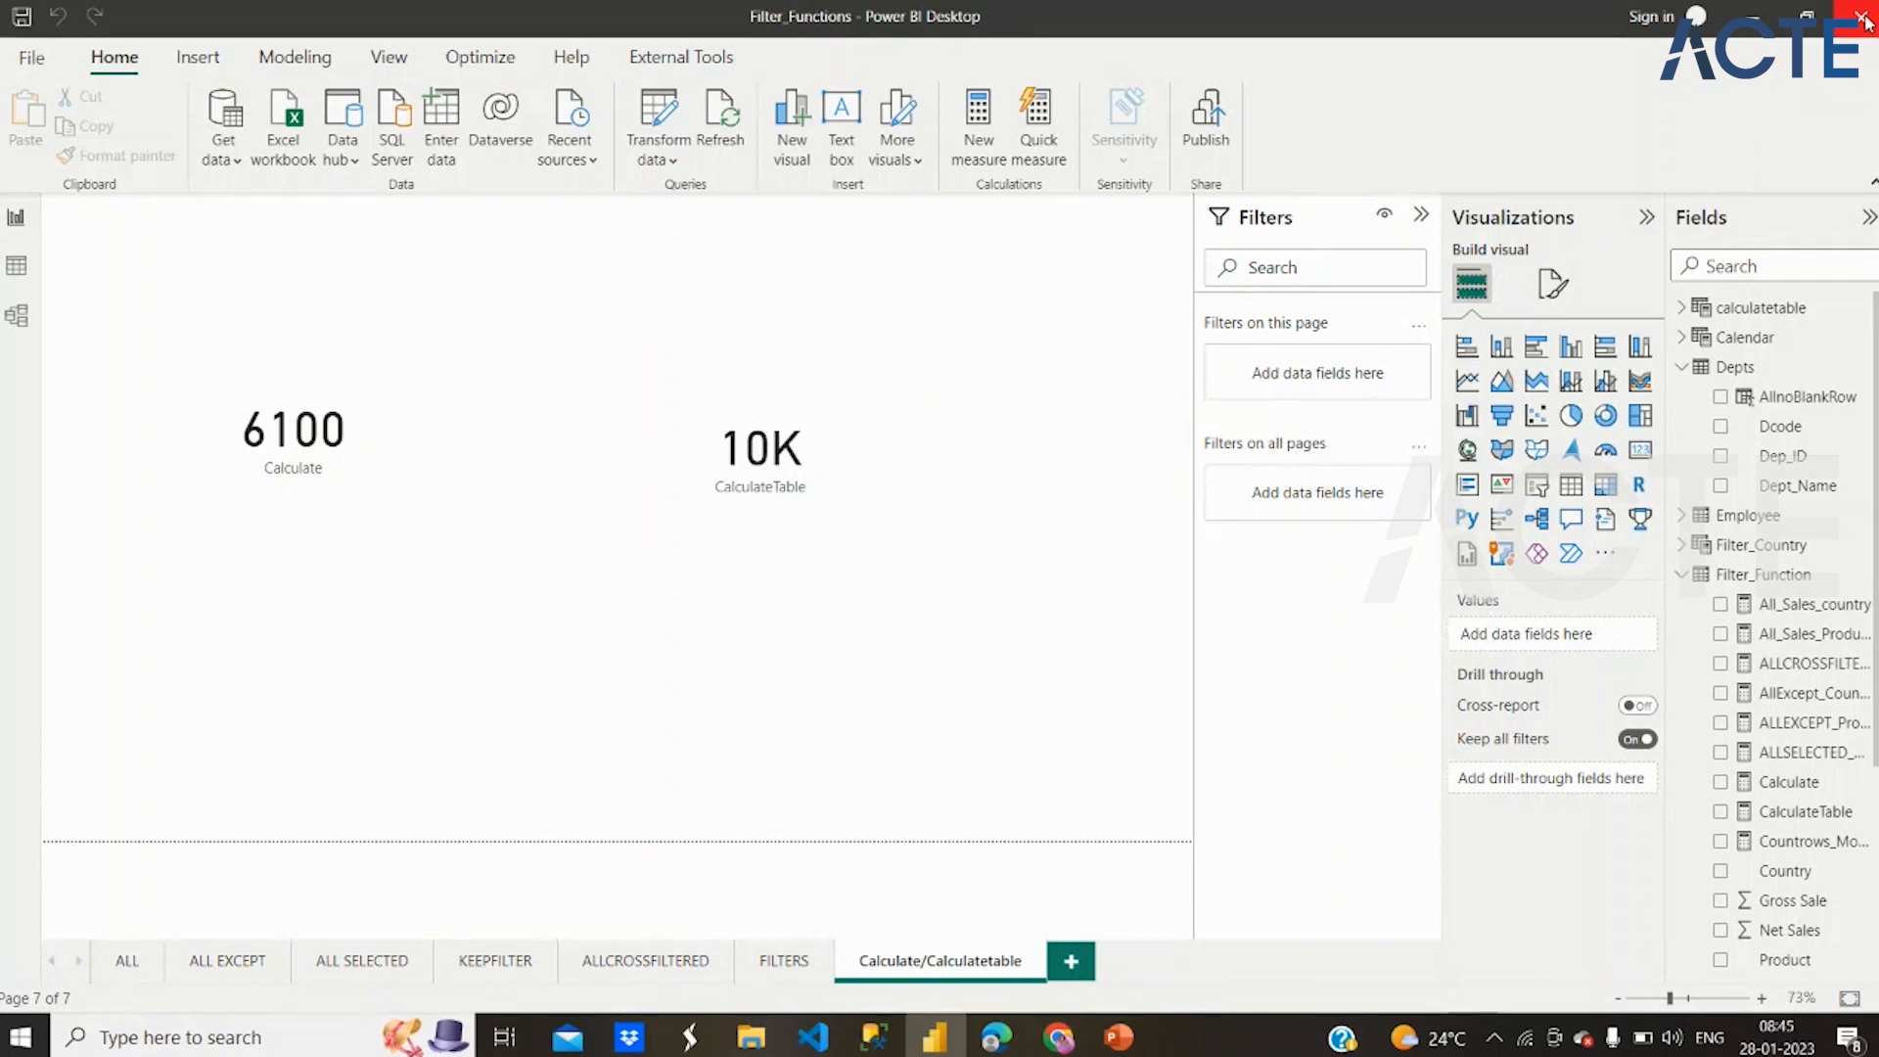
Leave Power BI Desktop and open slide 96, Summarize VS GroupBy, in the Weekends_POWER BI presentation in PowerPoint
left_click(1863, 17)
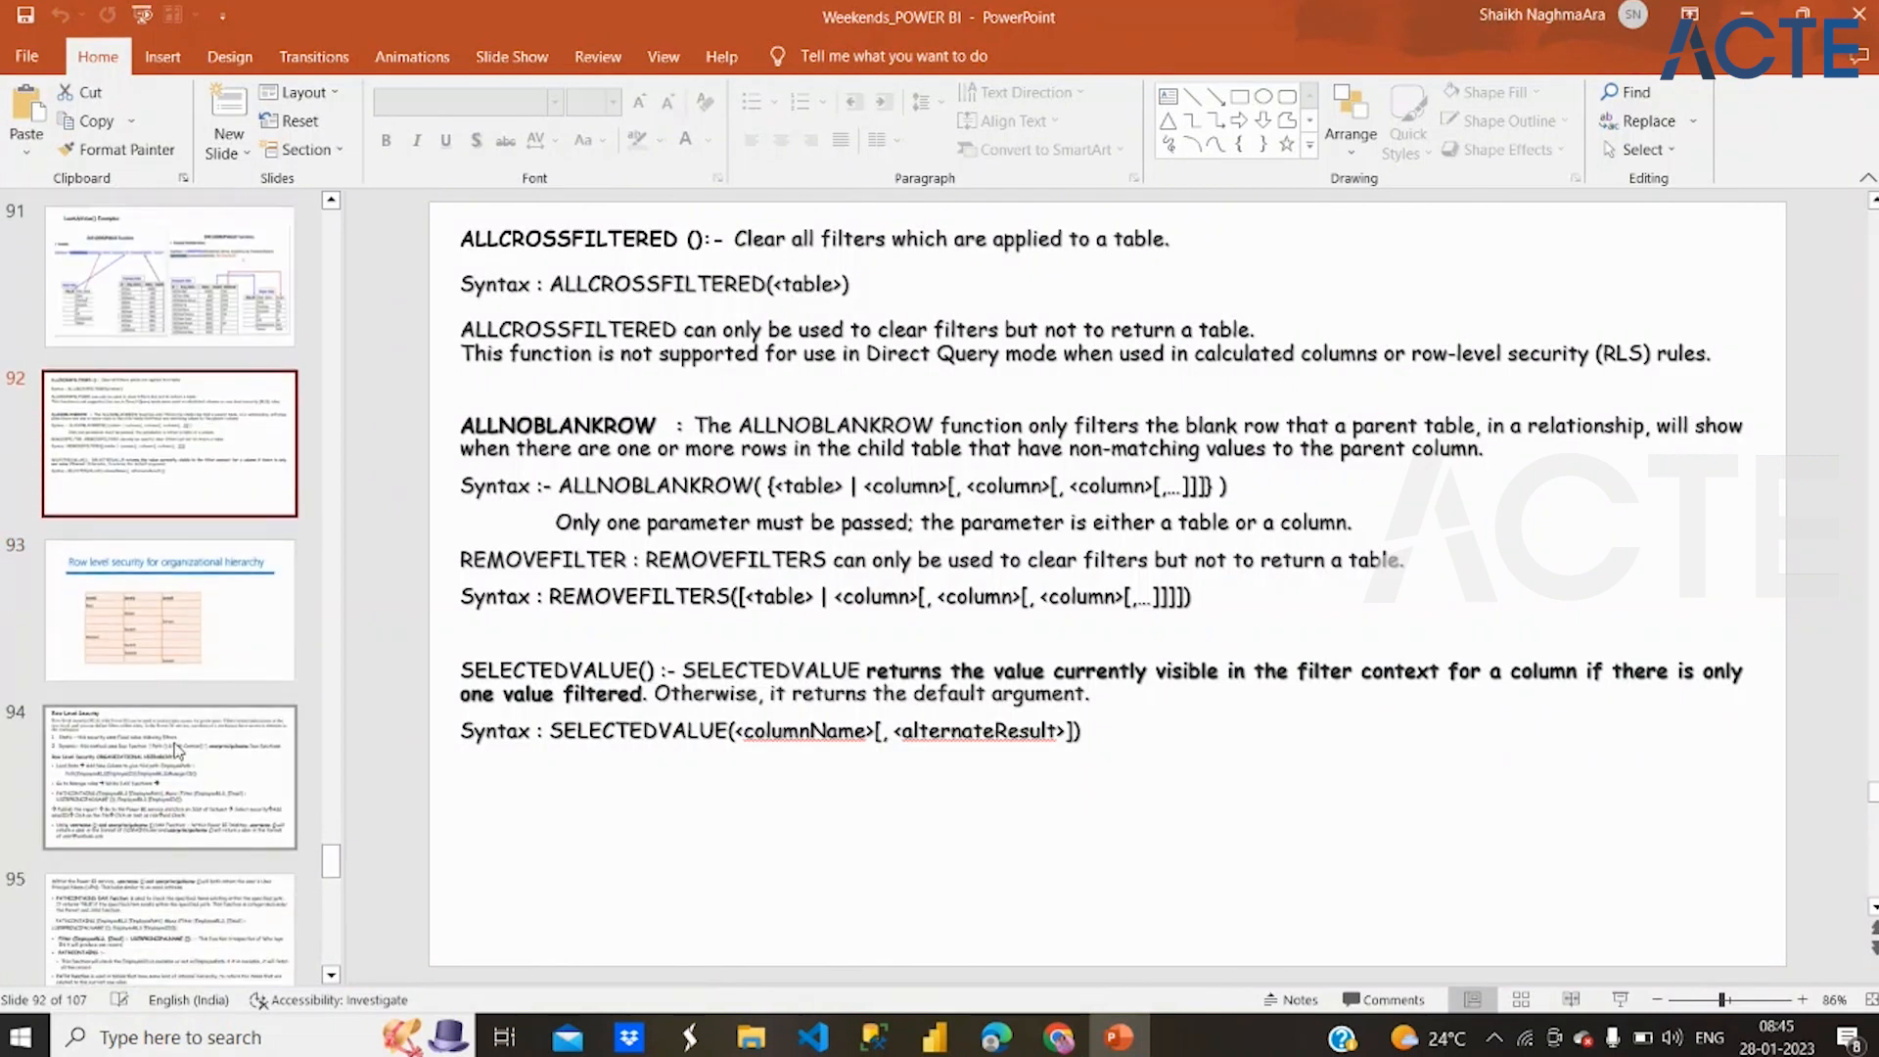
scroll(179, 746, "down", 4)
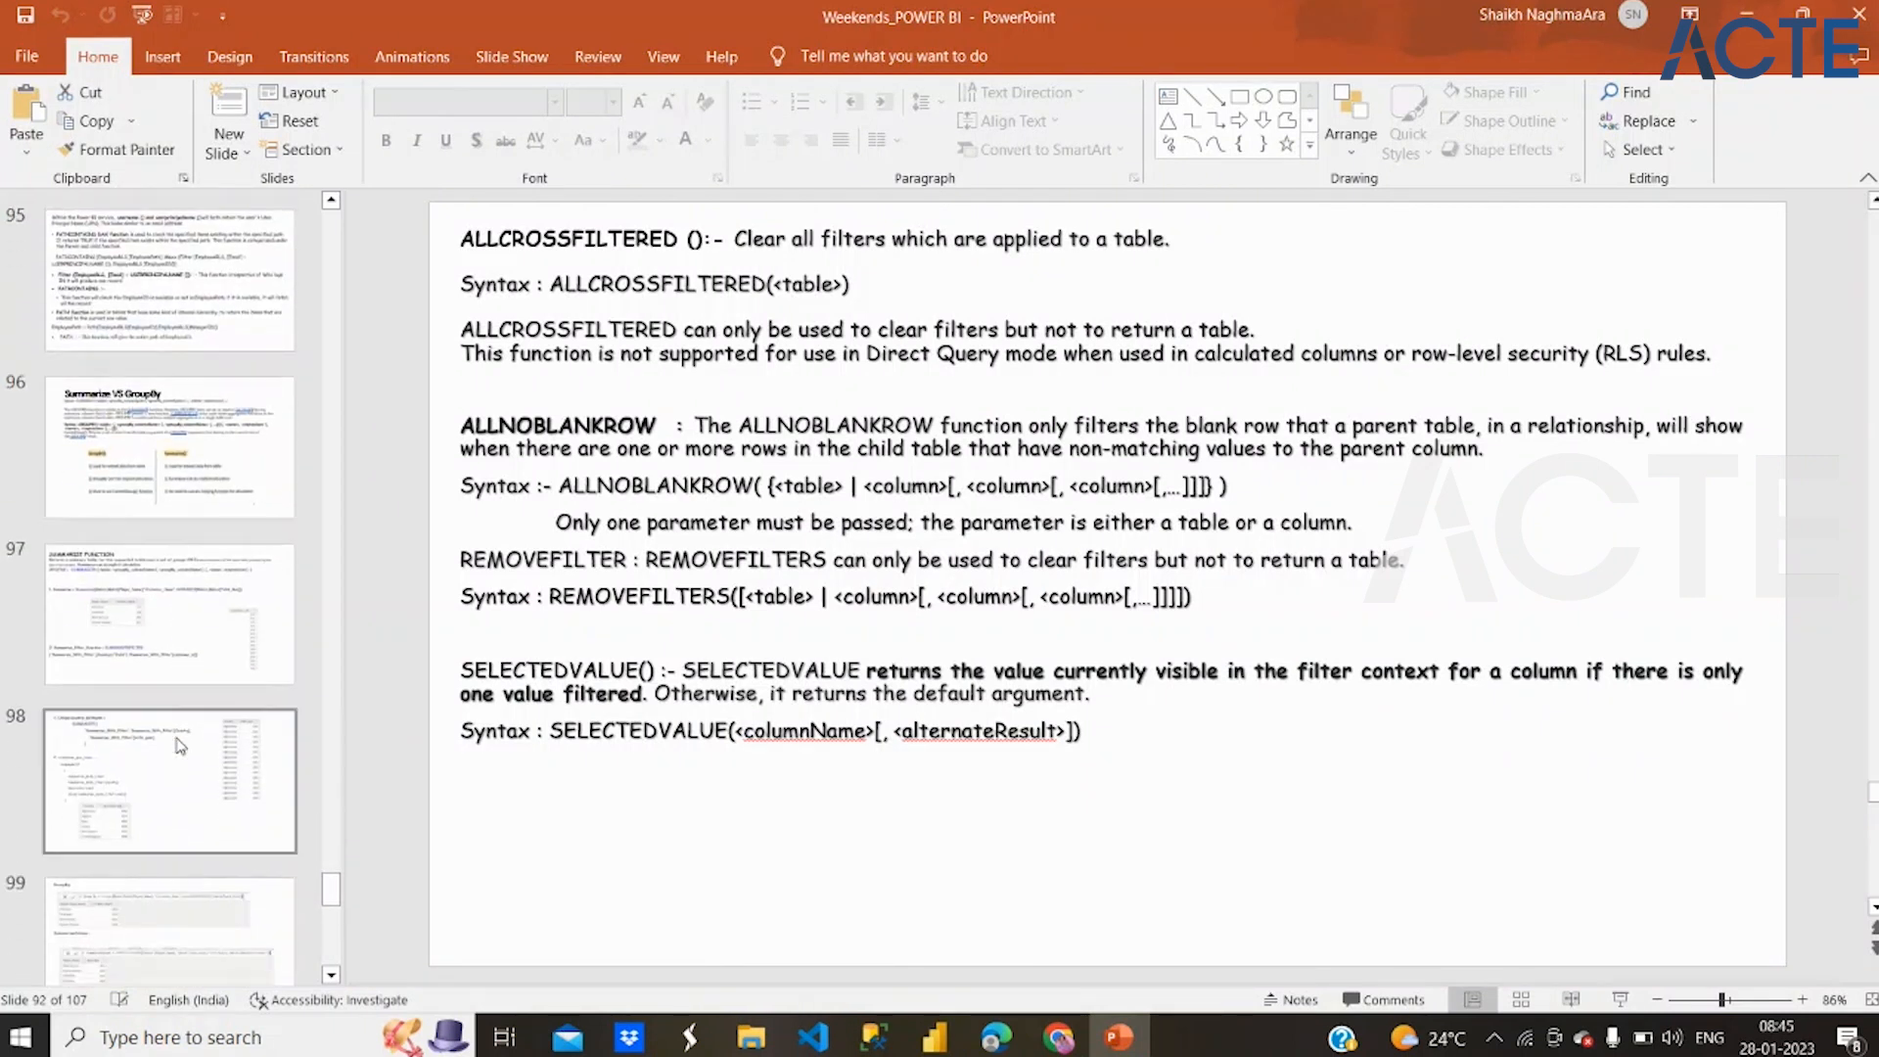
left_click(155, 455)
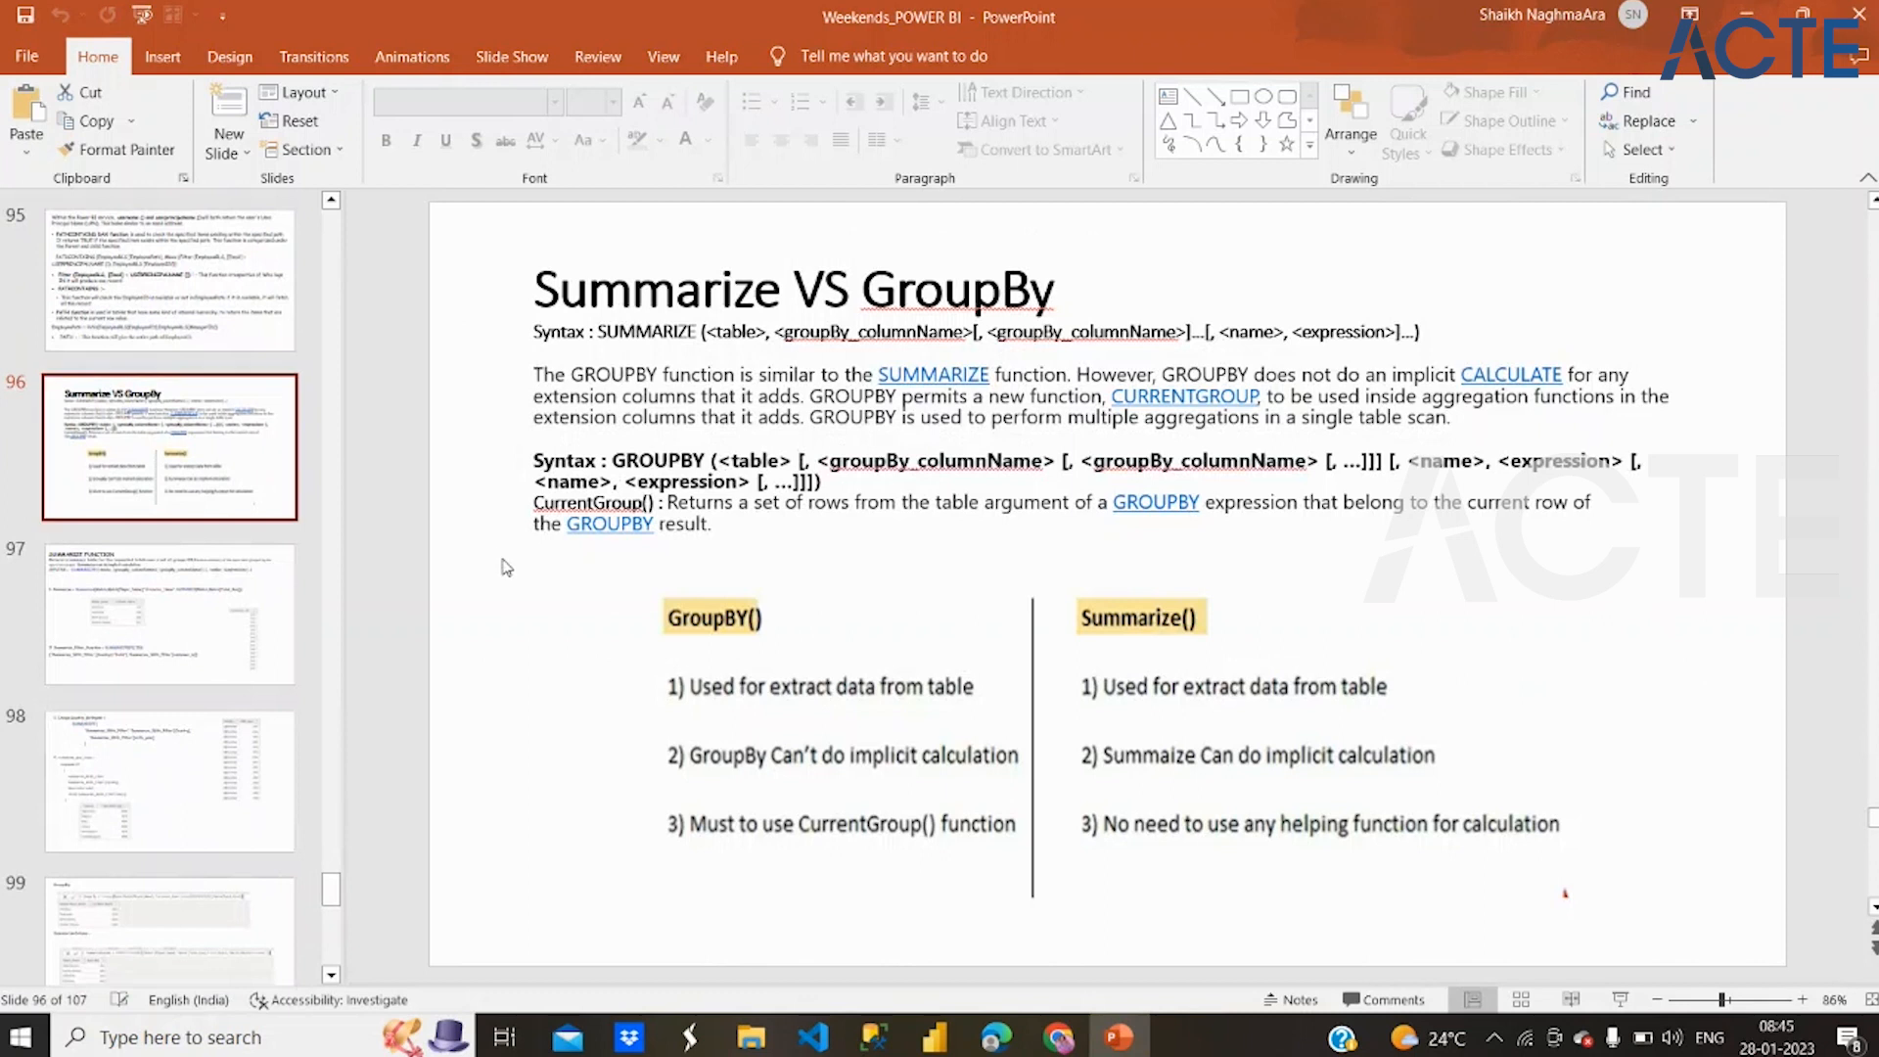
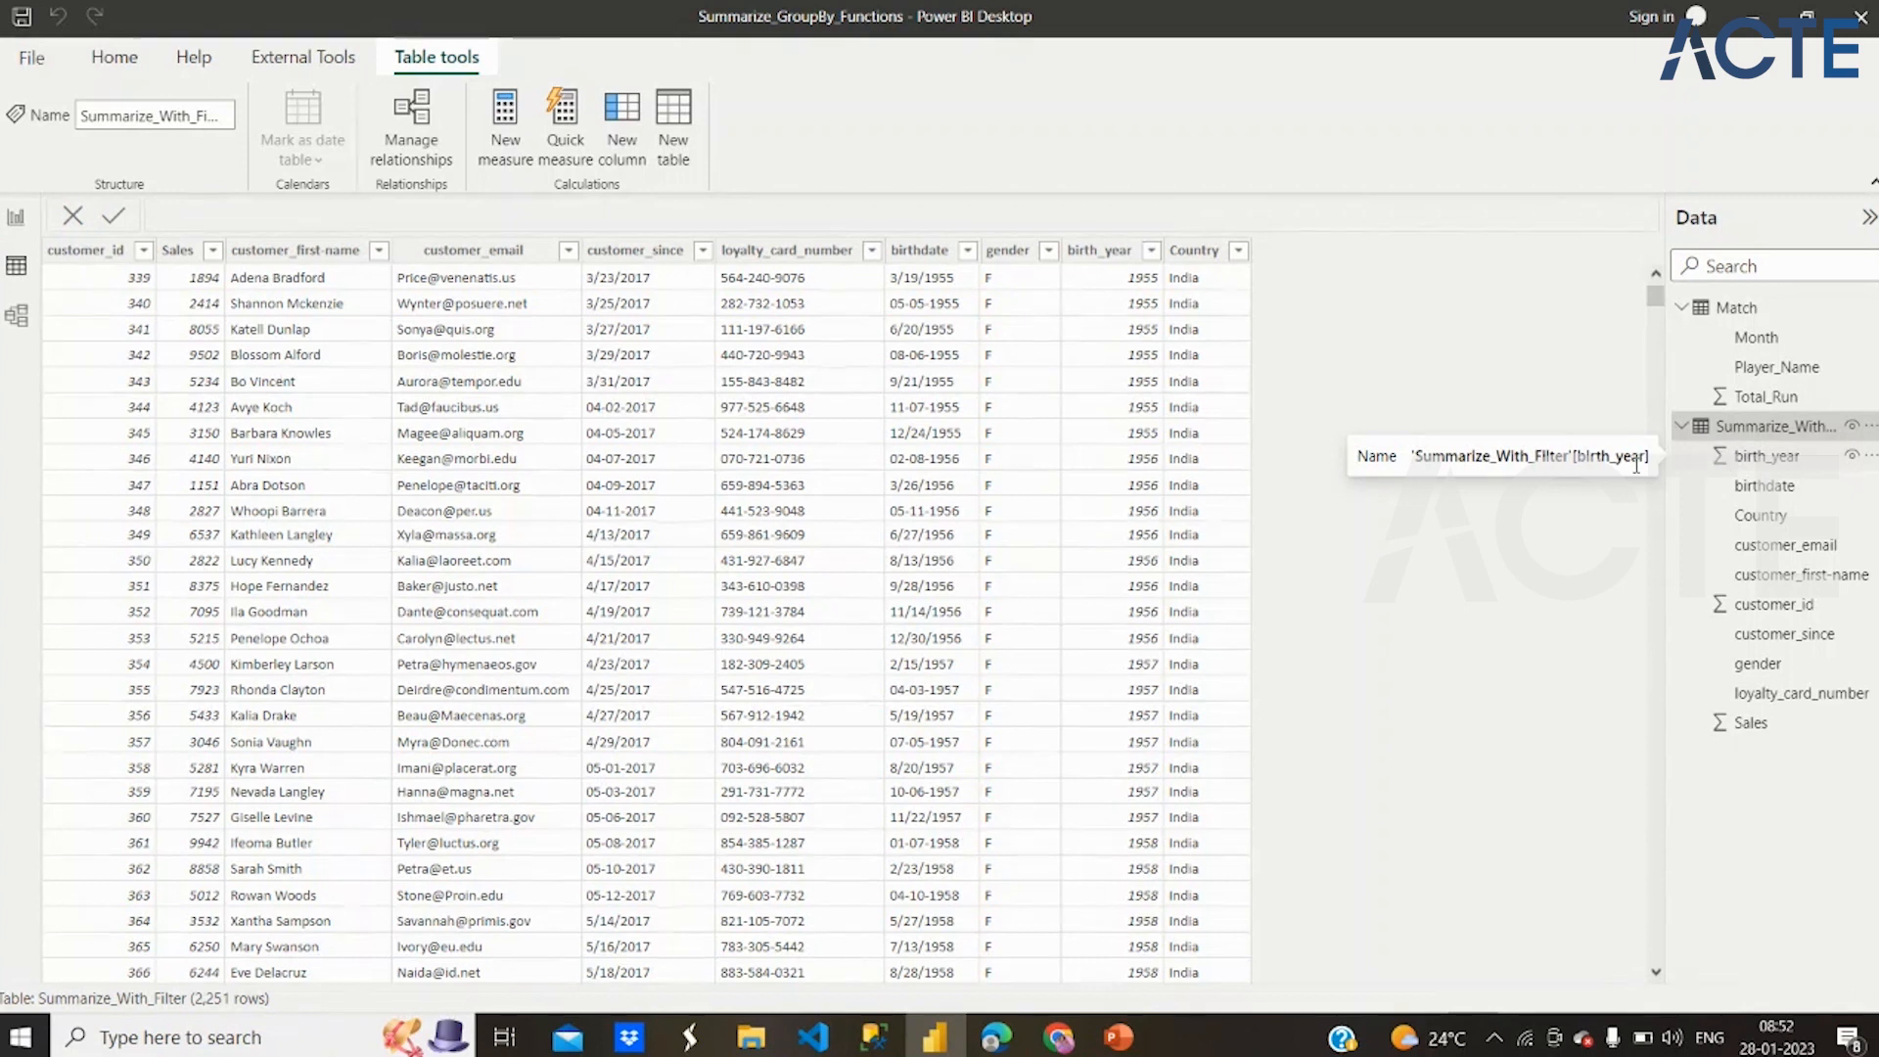
Examine the Sales column and the list of countries in the Country column of the Summarize_With_Filter table
left_click(205, 251)
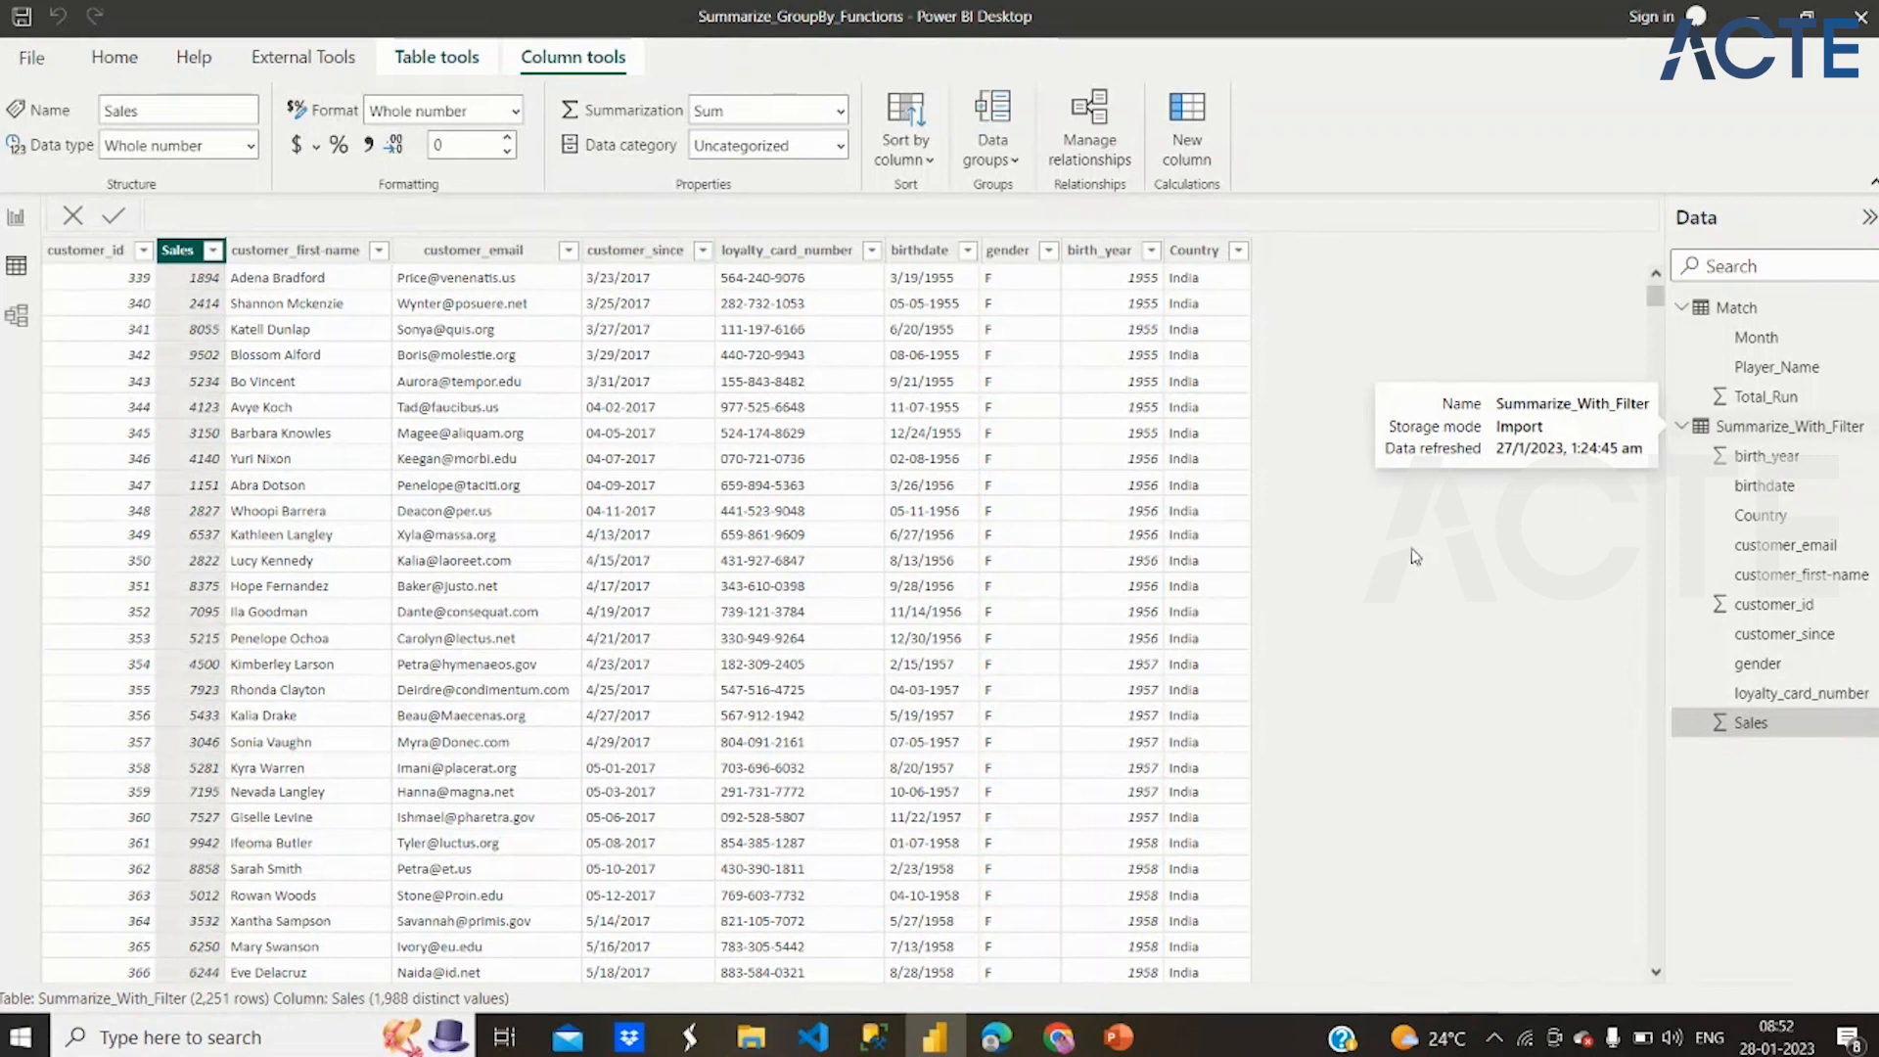
left_click(1240, 258)
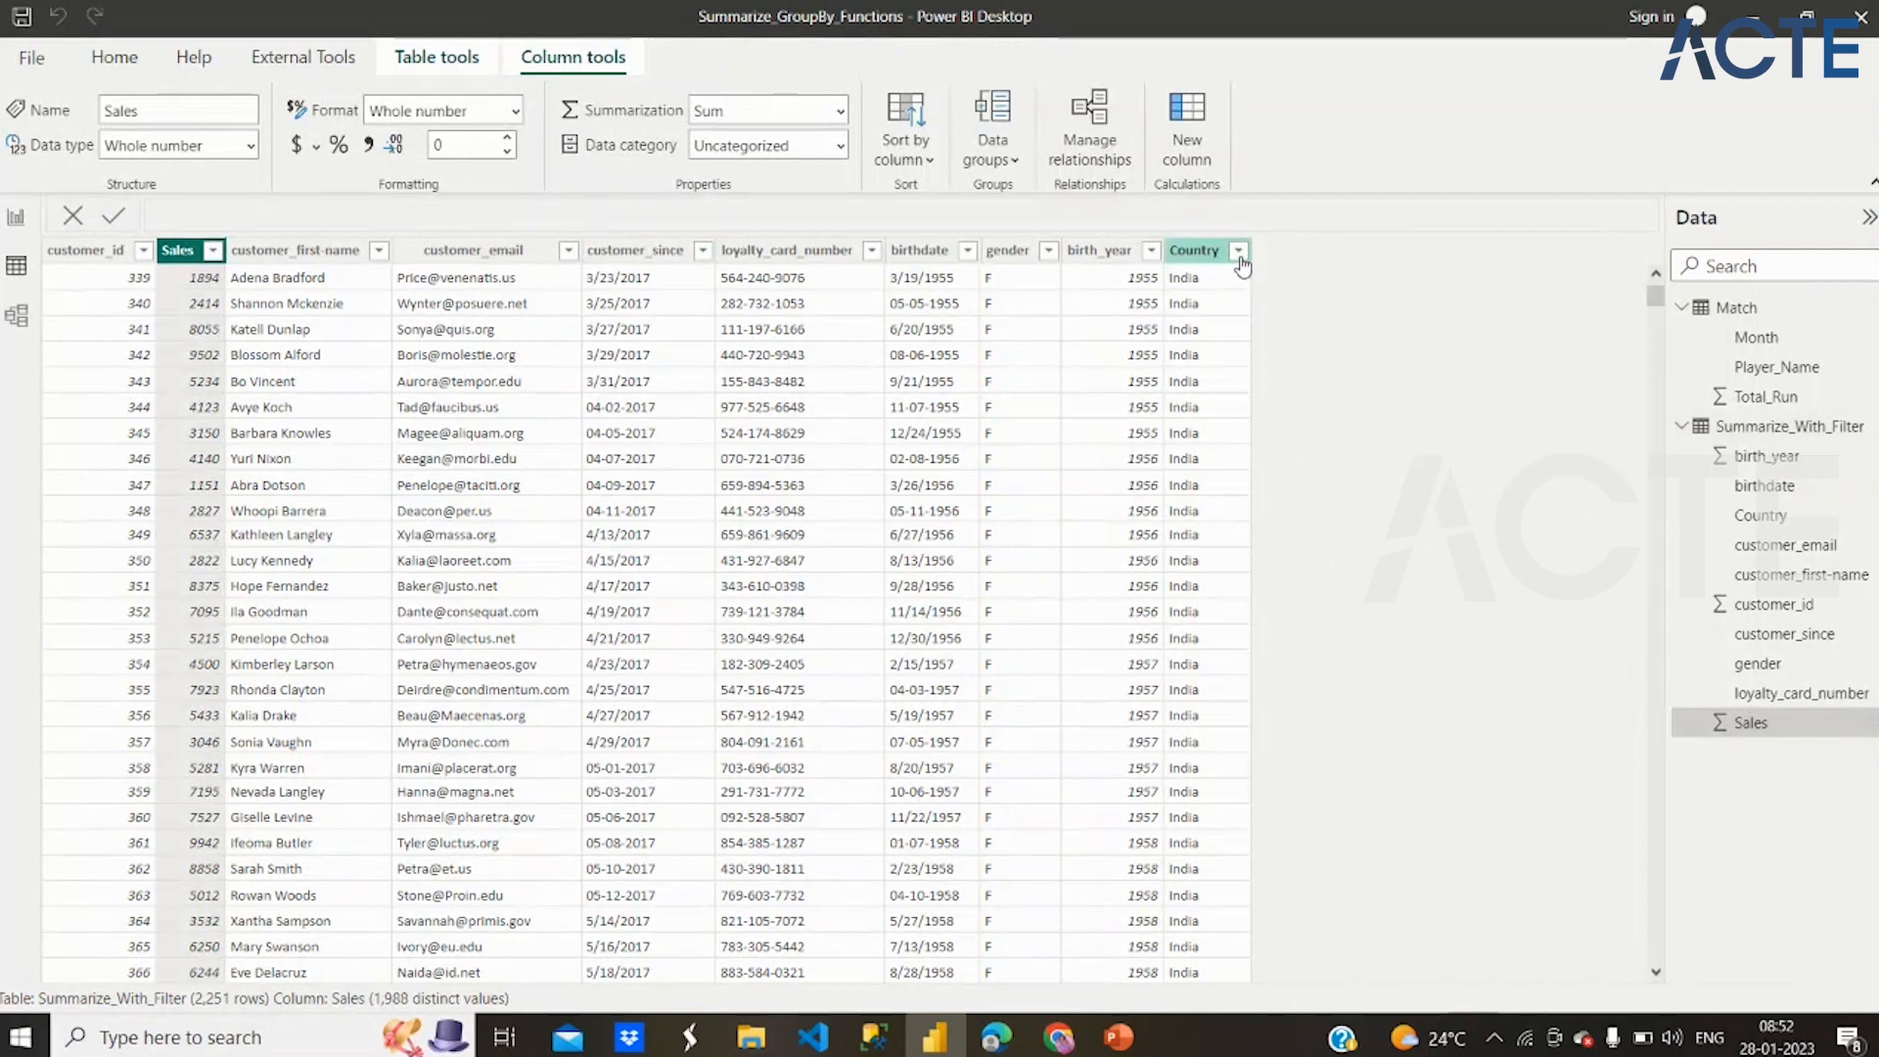
left_click(1240, 254)
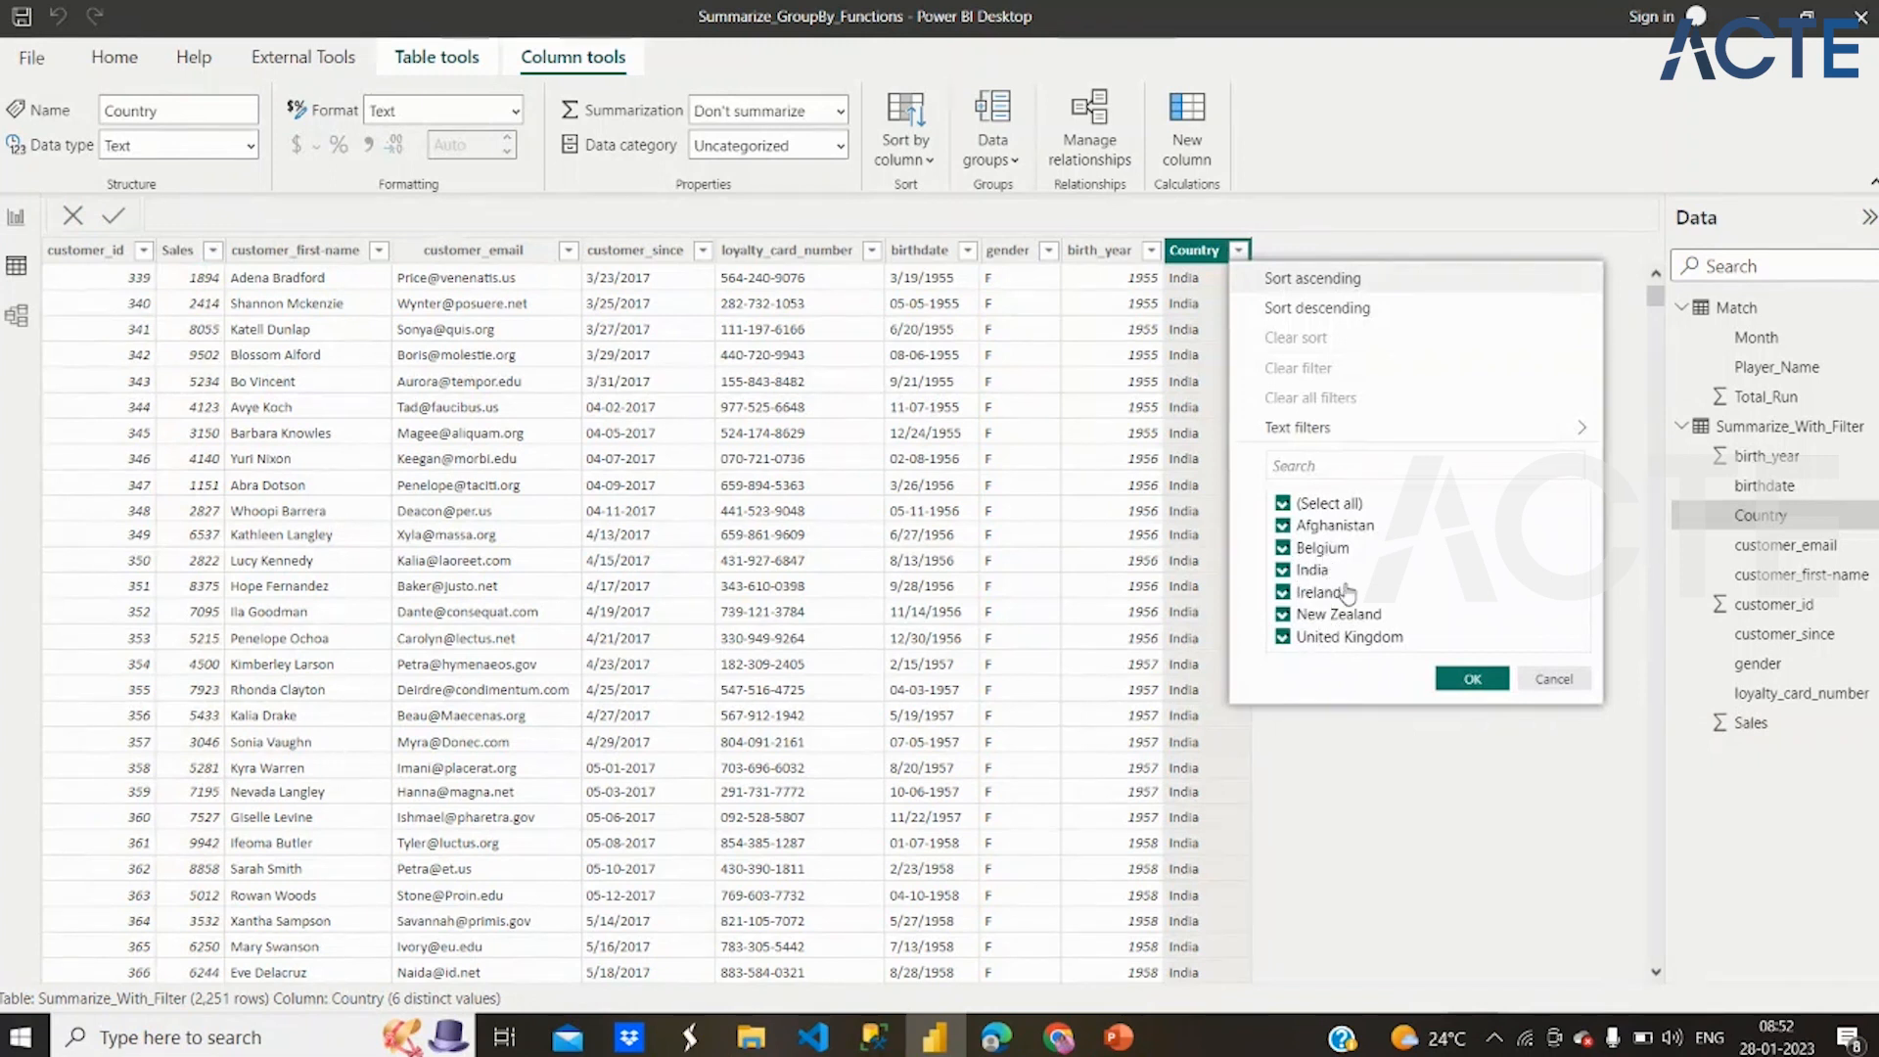
left_click(1471, 681)
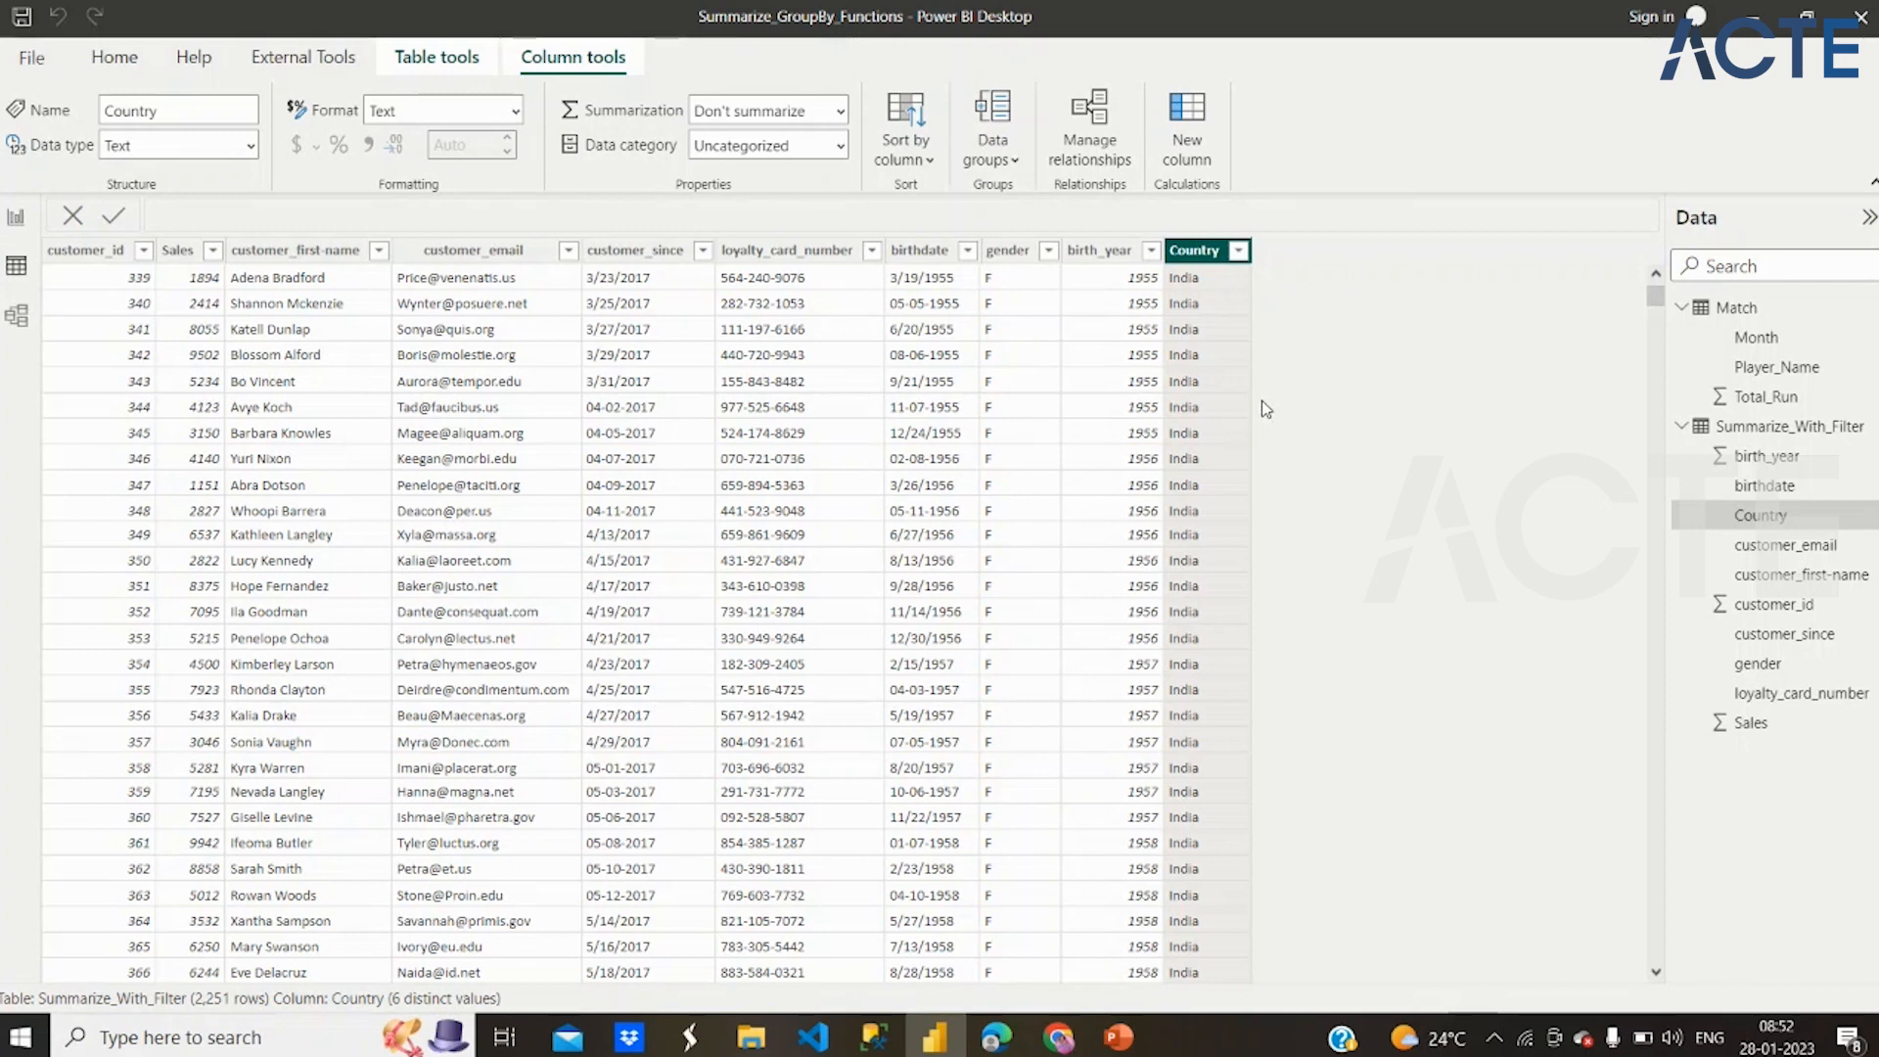
Create a measure named Summarize_Sales_India in the Summarize_With_Filter table and start its formula with a SUMMARIZE call
right_click(1767, 436)
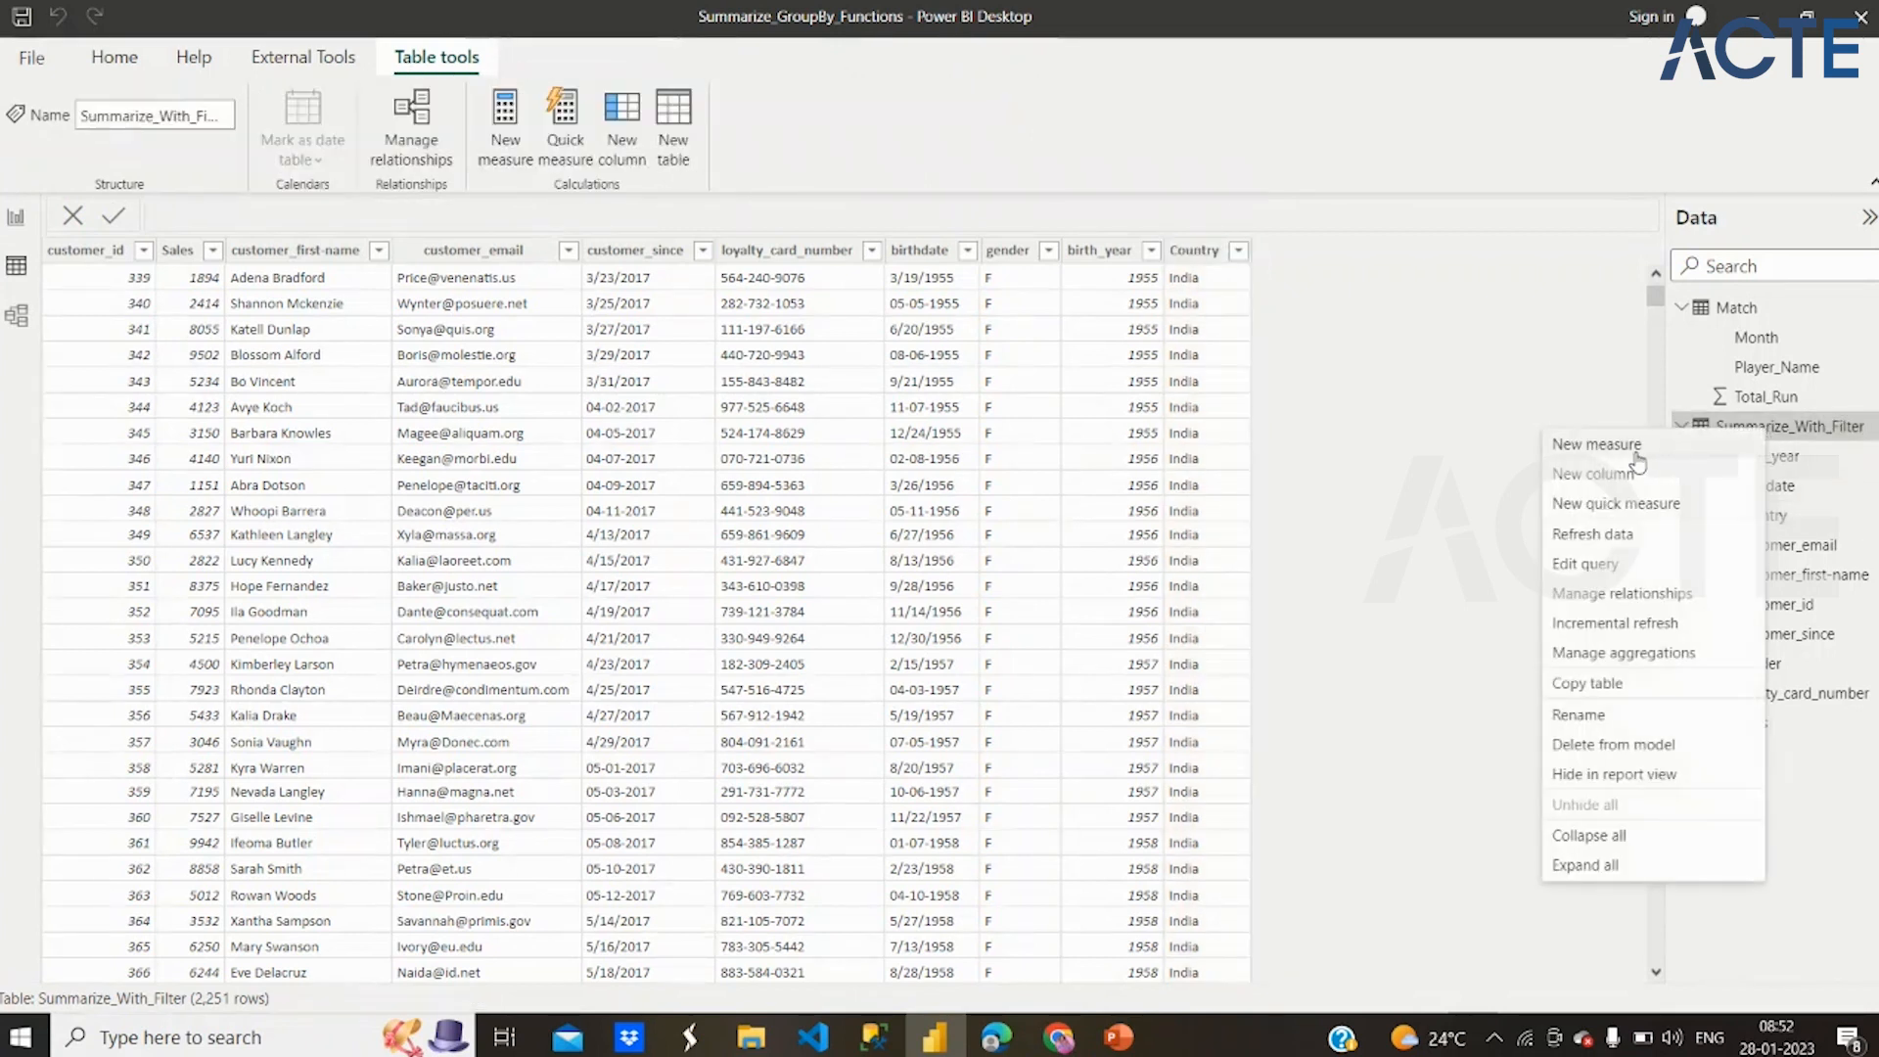
left_click(1639, 459)
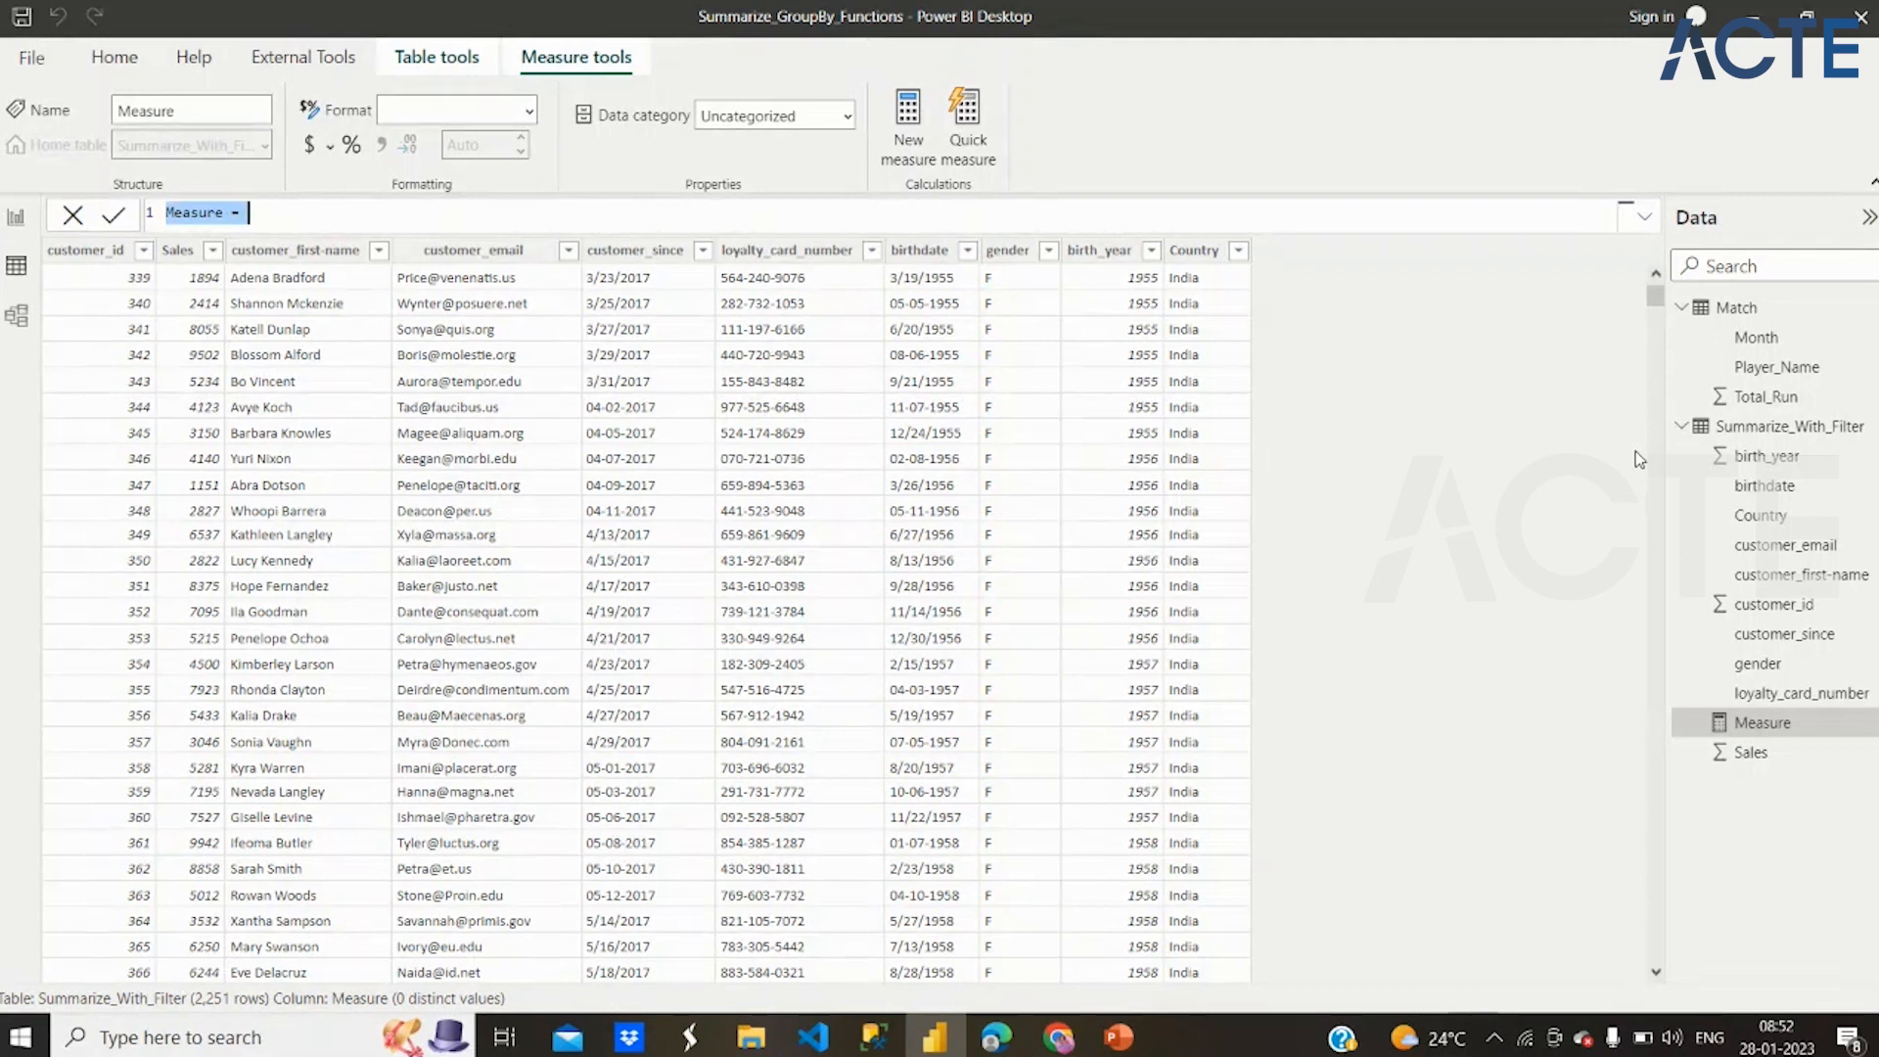
type("Su")
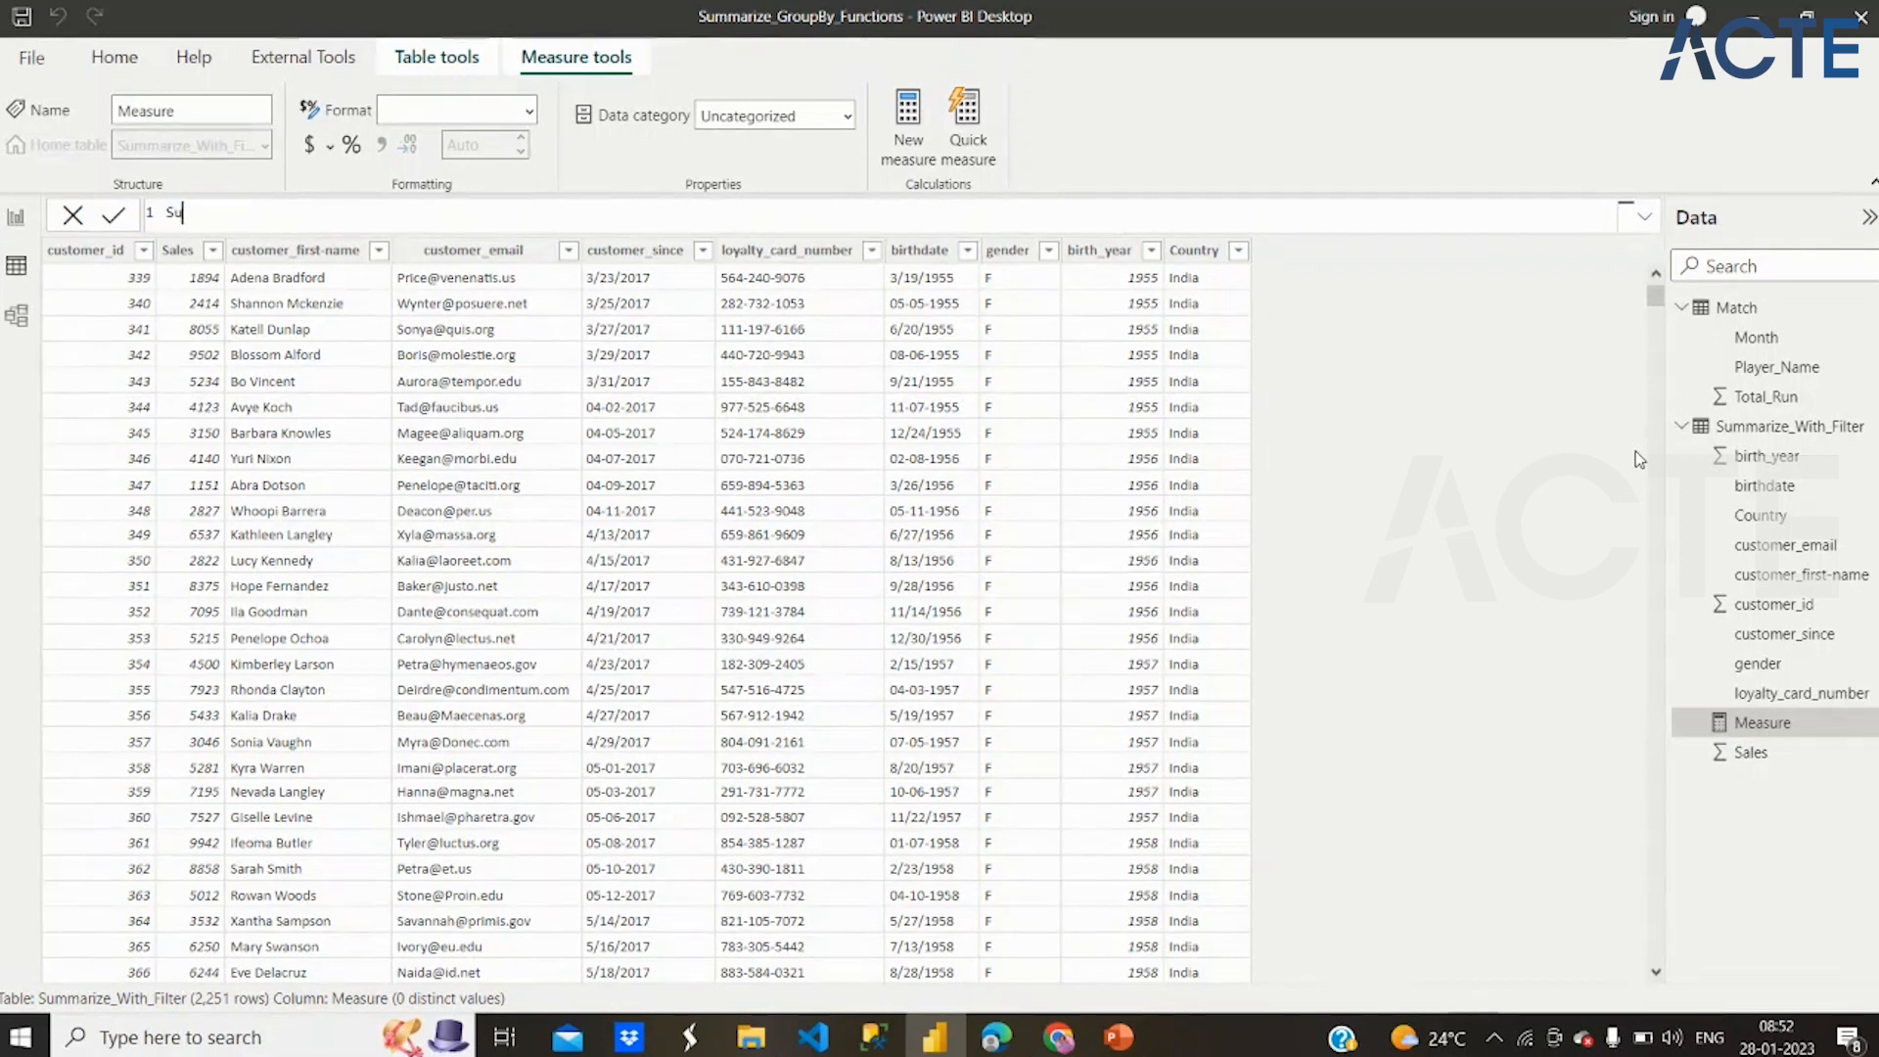
type("mmarize_Sales")
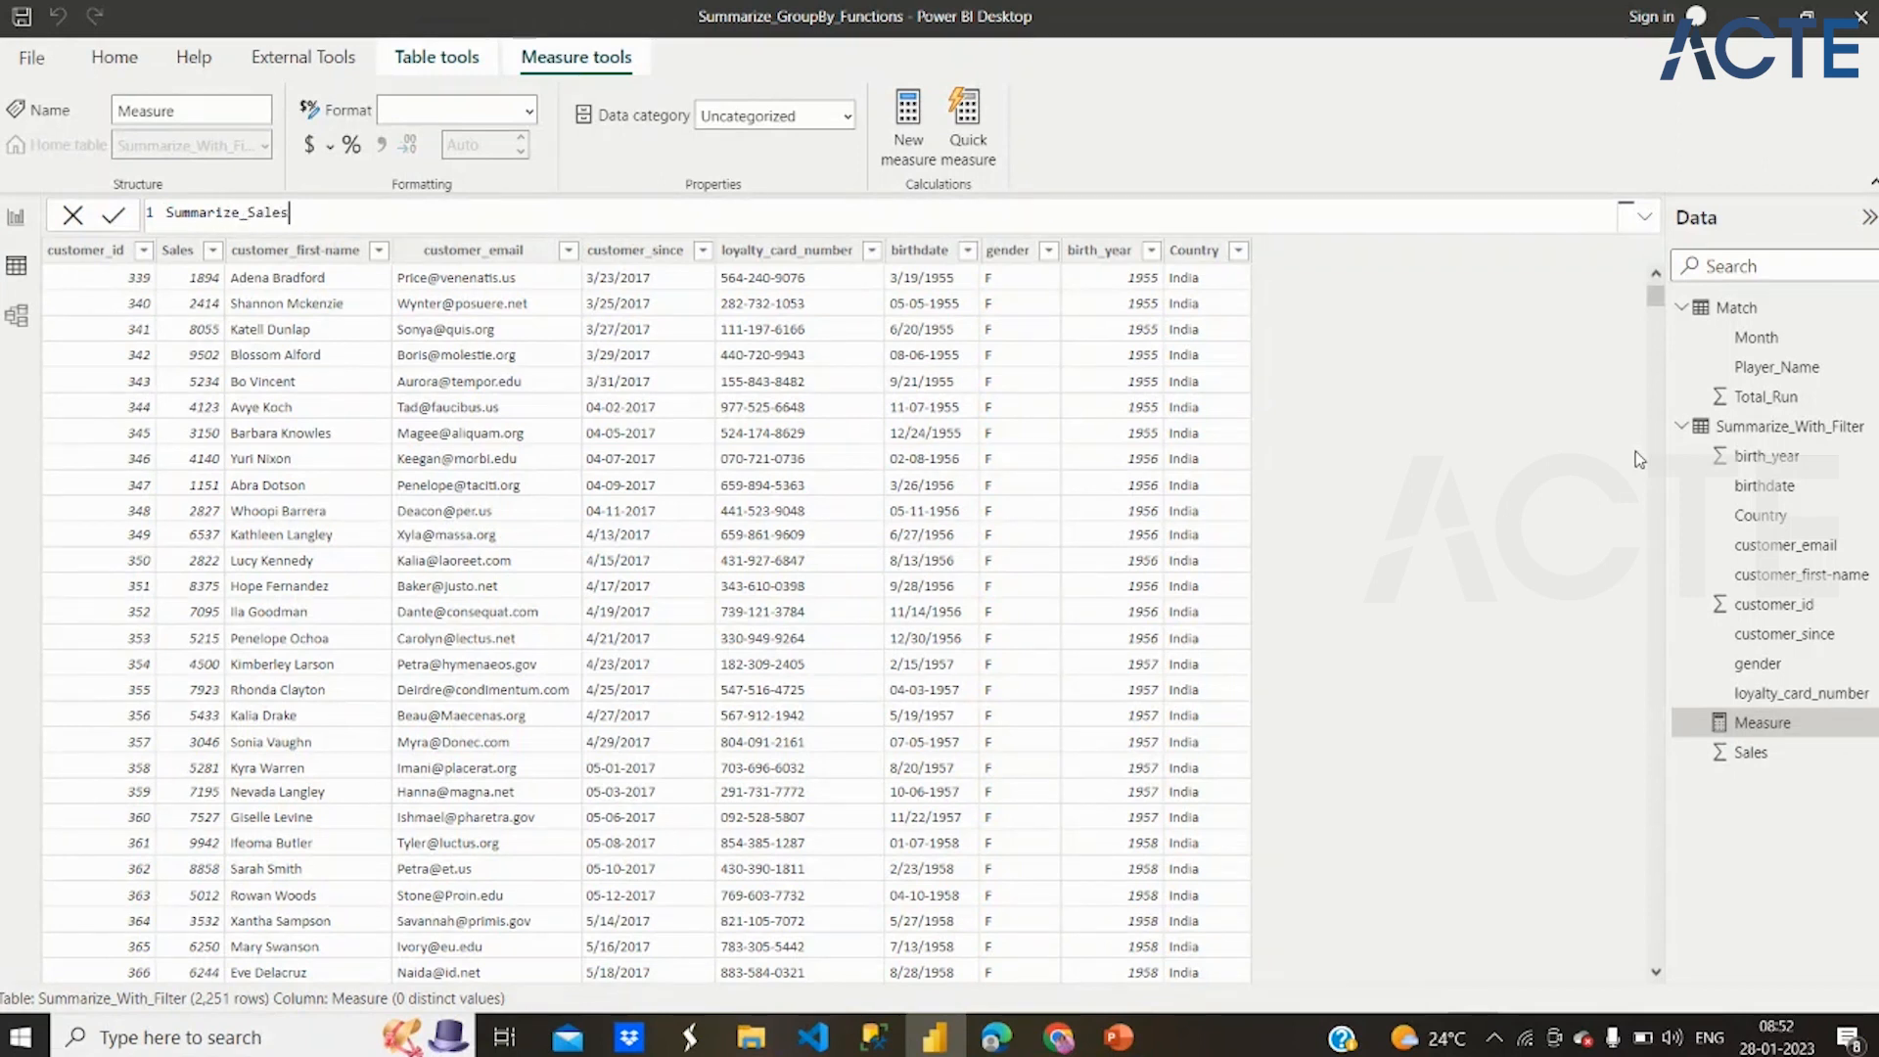
type("_India=")
type("SUMMARIZE(")
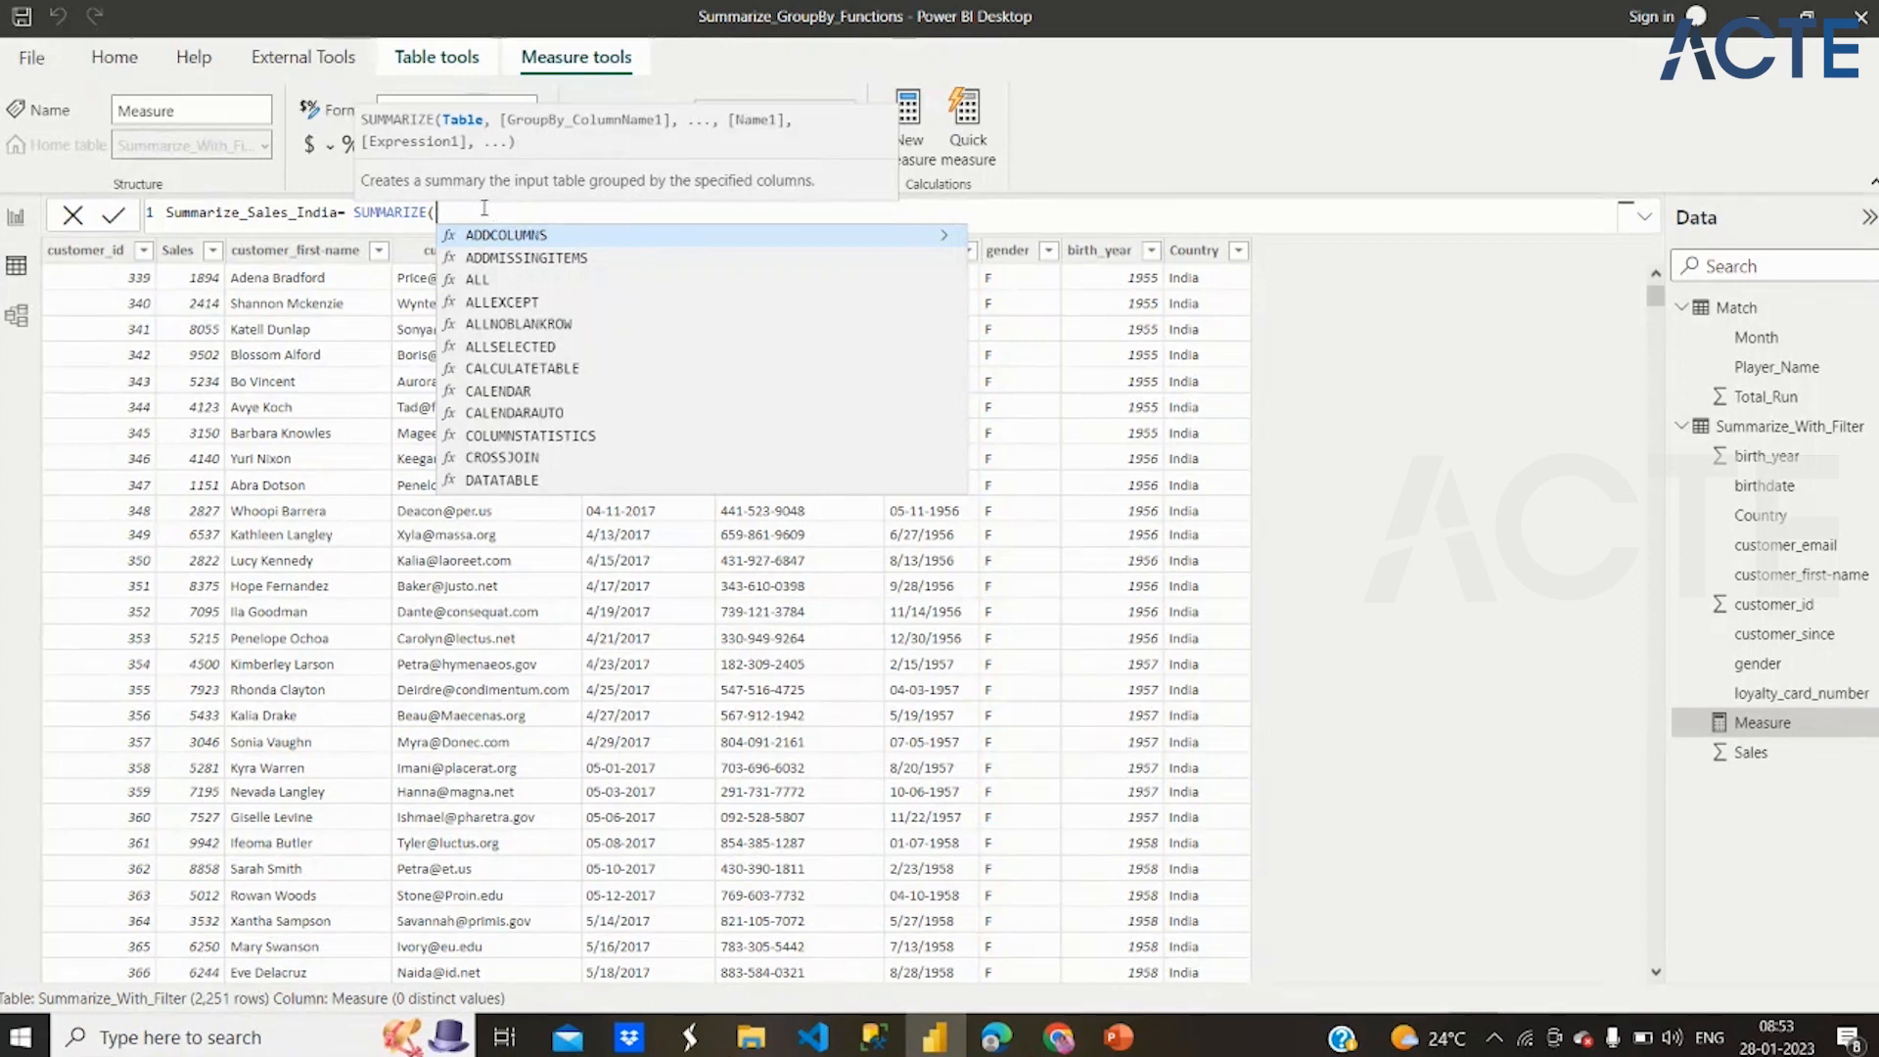
Enlarge the formula text and enter Summarize_With_Filter as the table argument of SUMMARIZE, followed by a comma
scroll(484, 209, "up", 3)
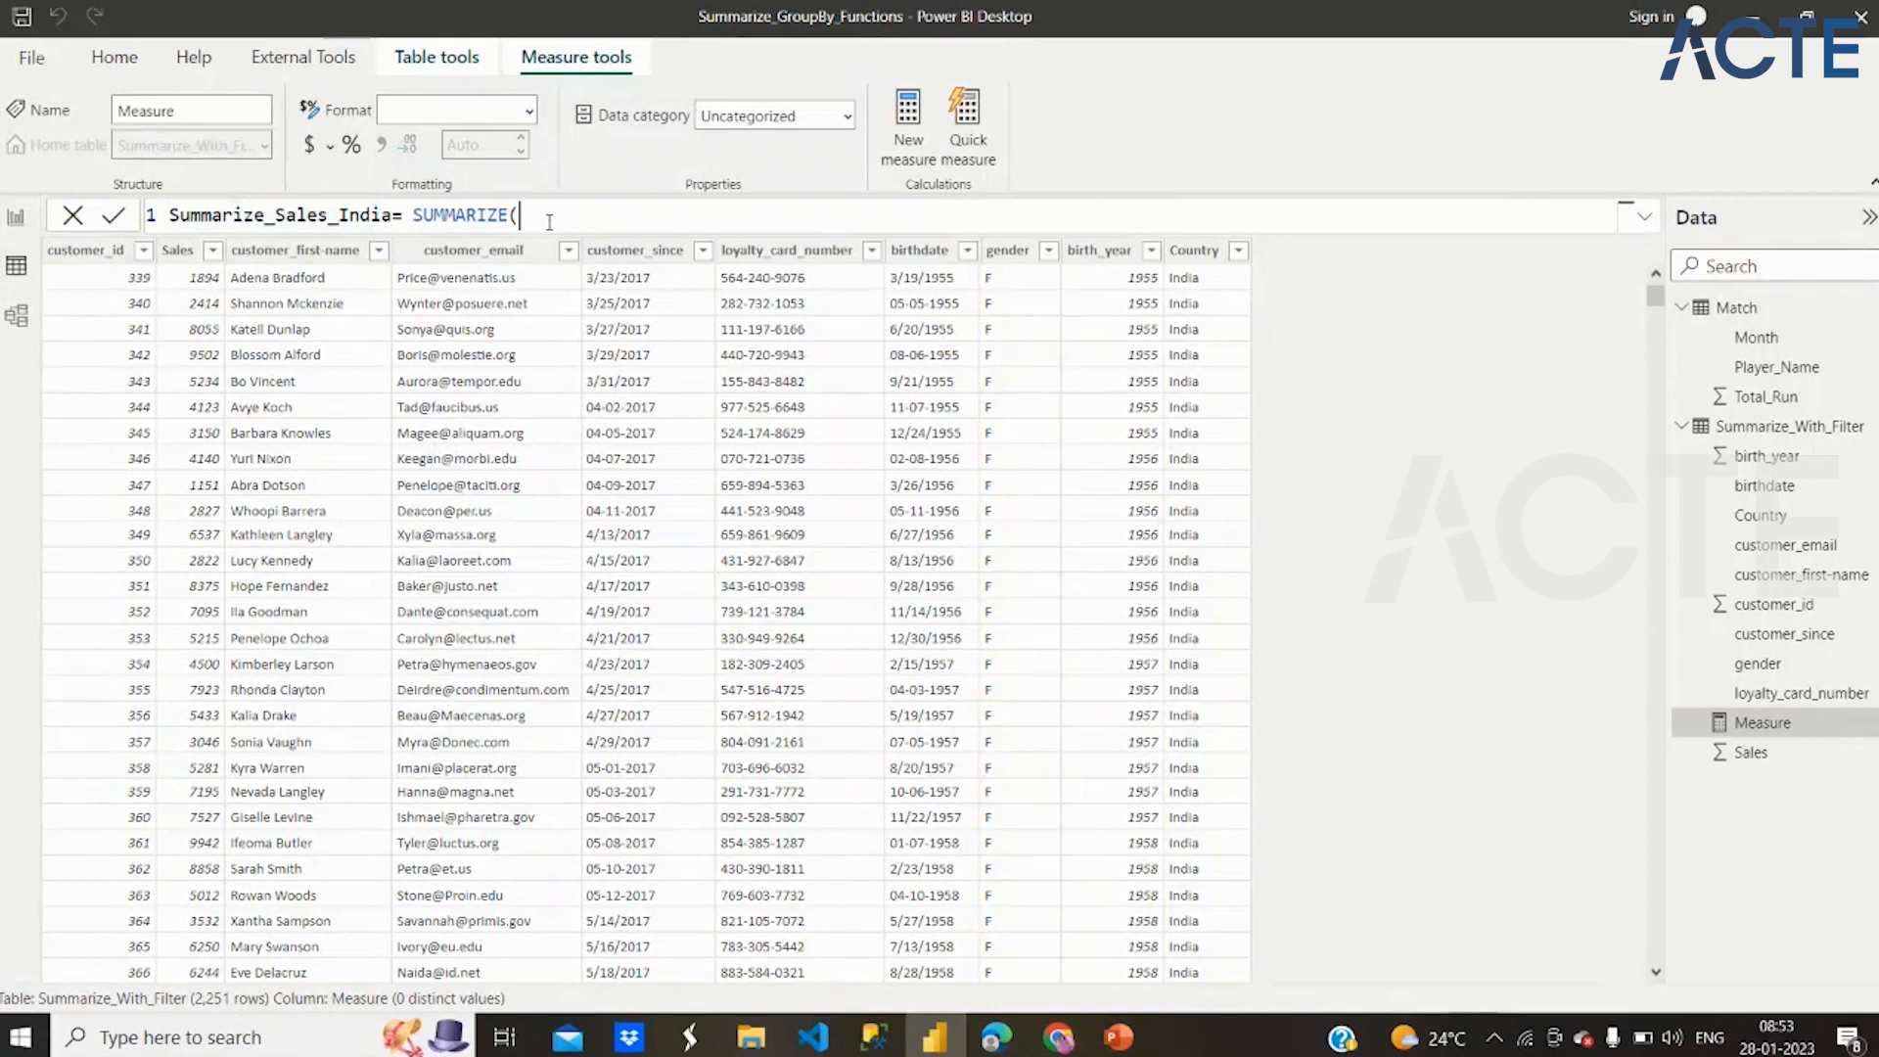
key("BackSpace")
type("(")
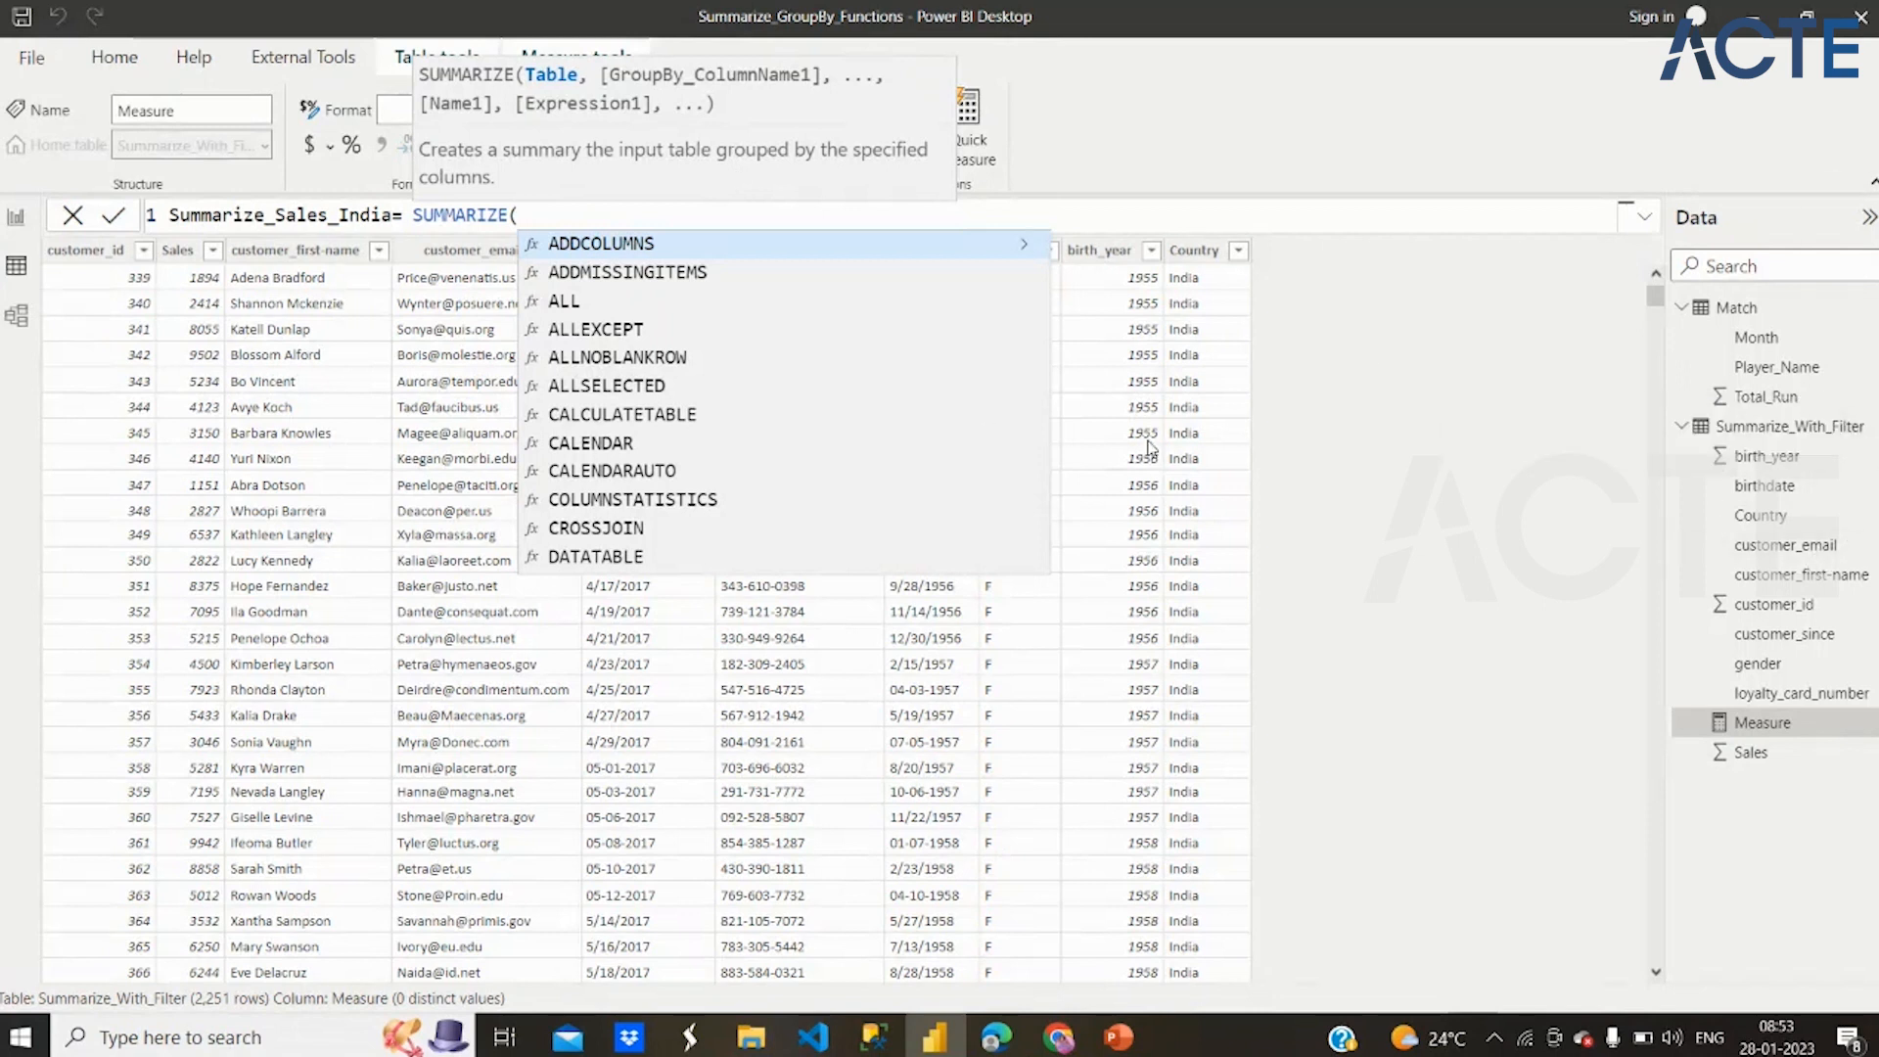
type("Sum")
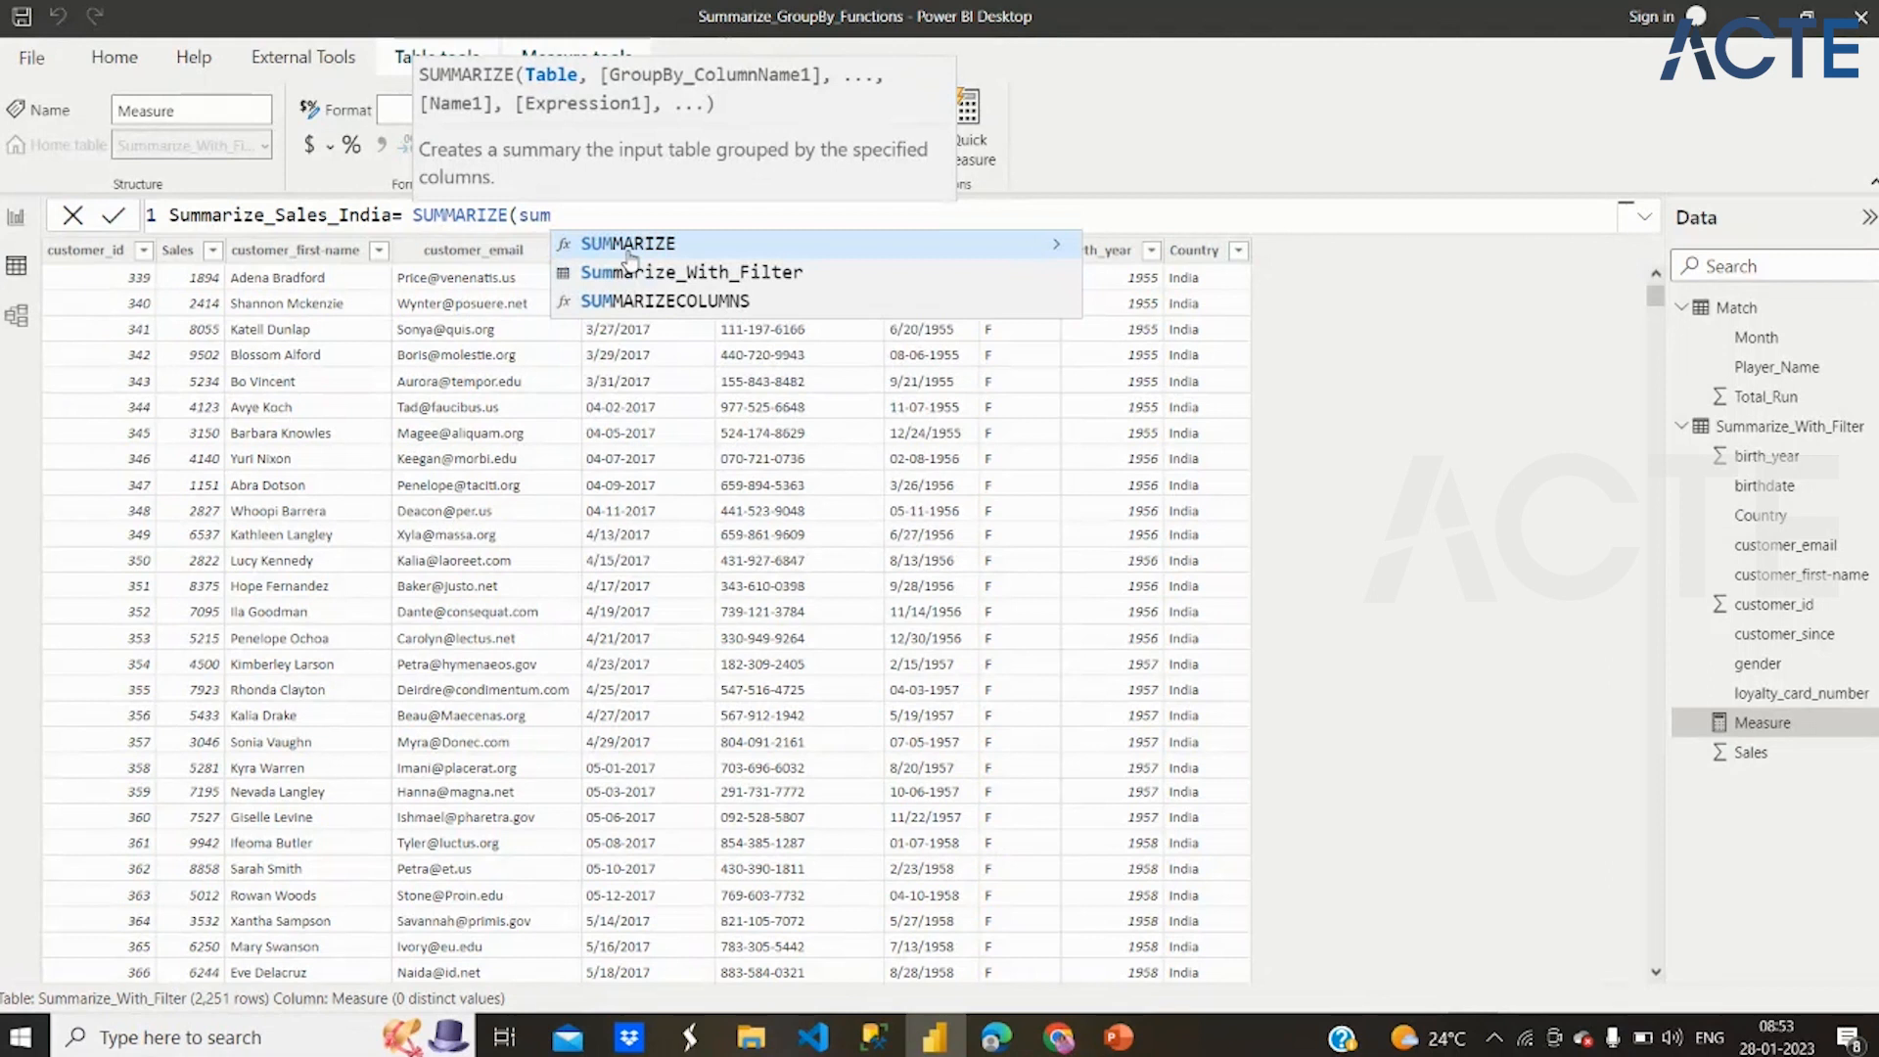
left_click(639, 277)
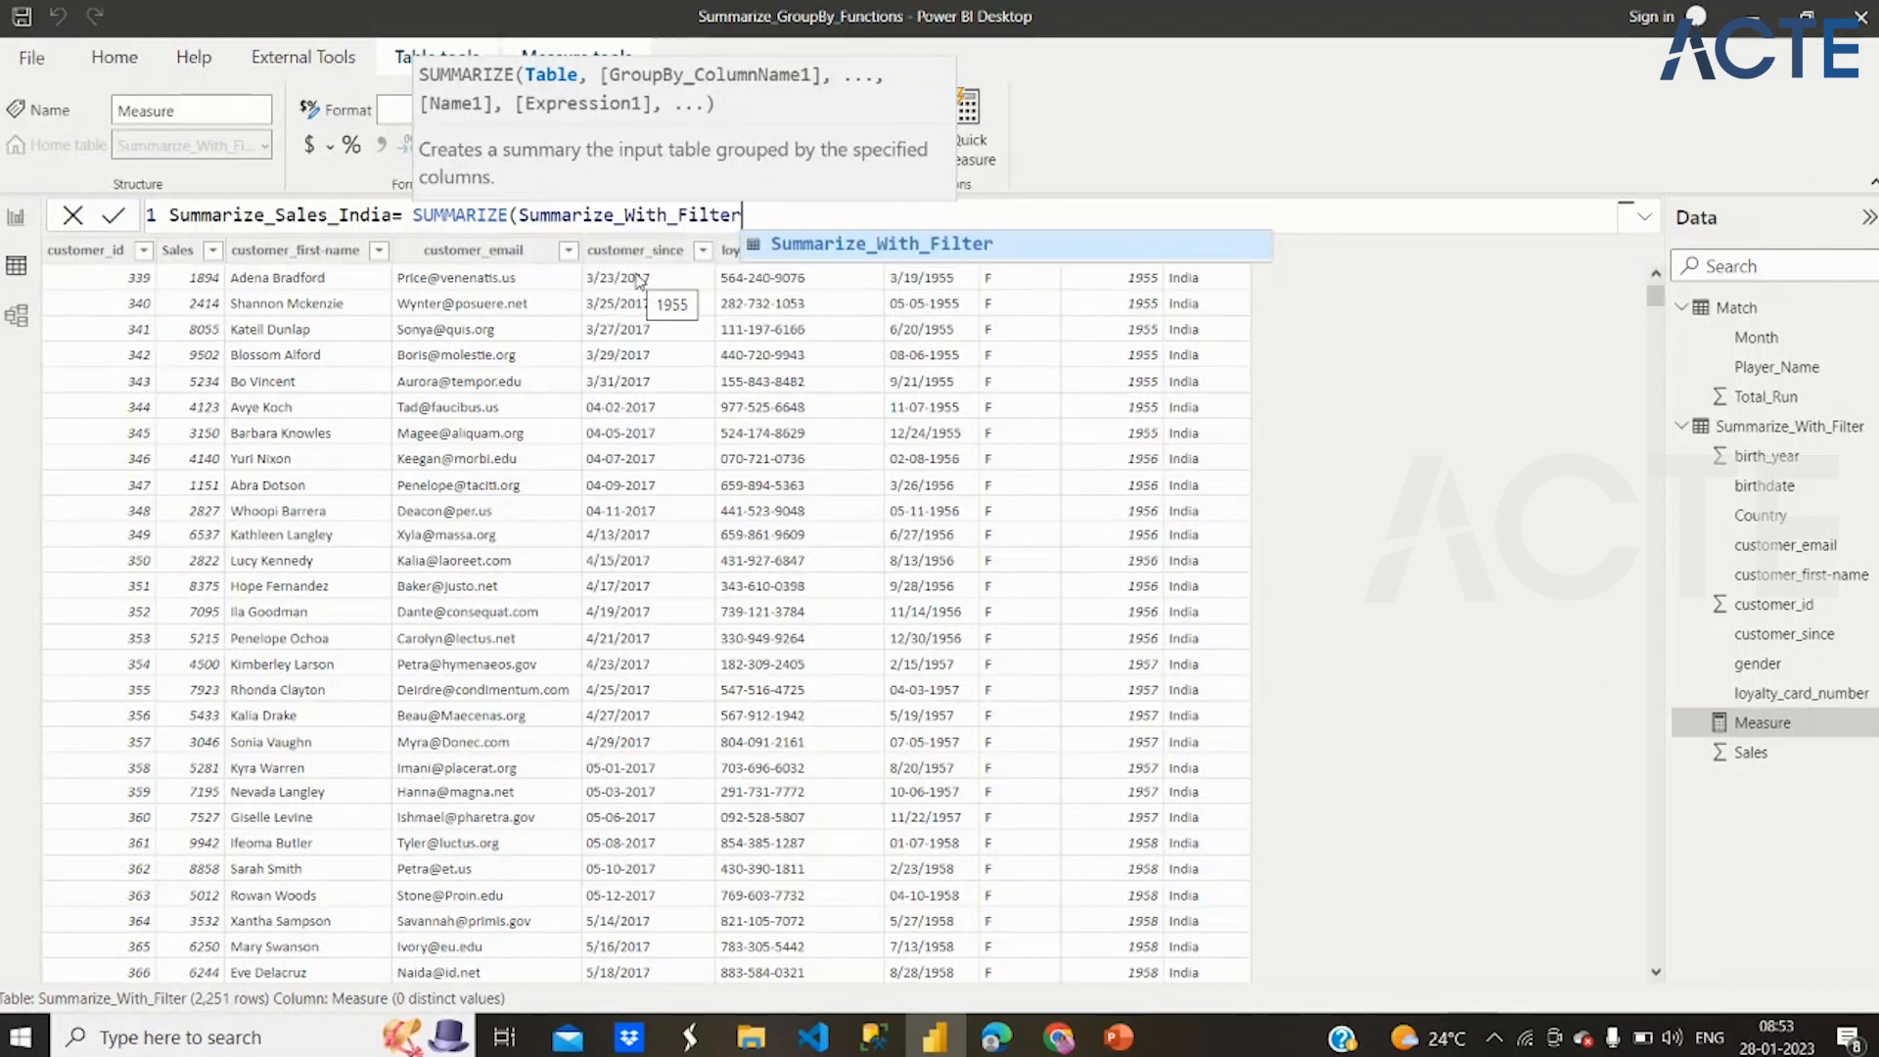
type(",")
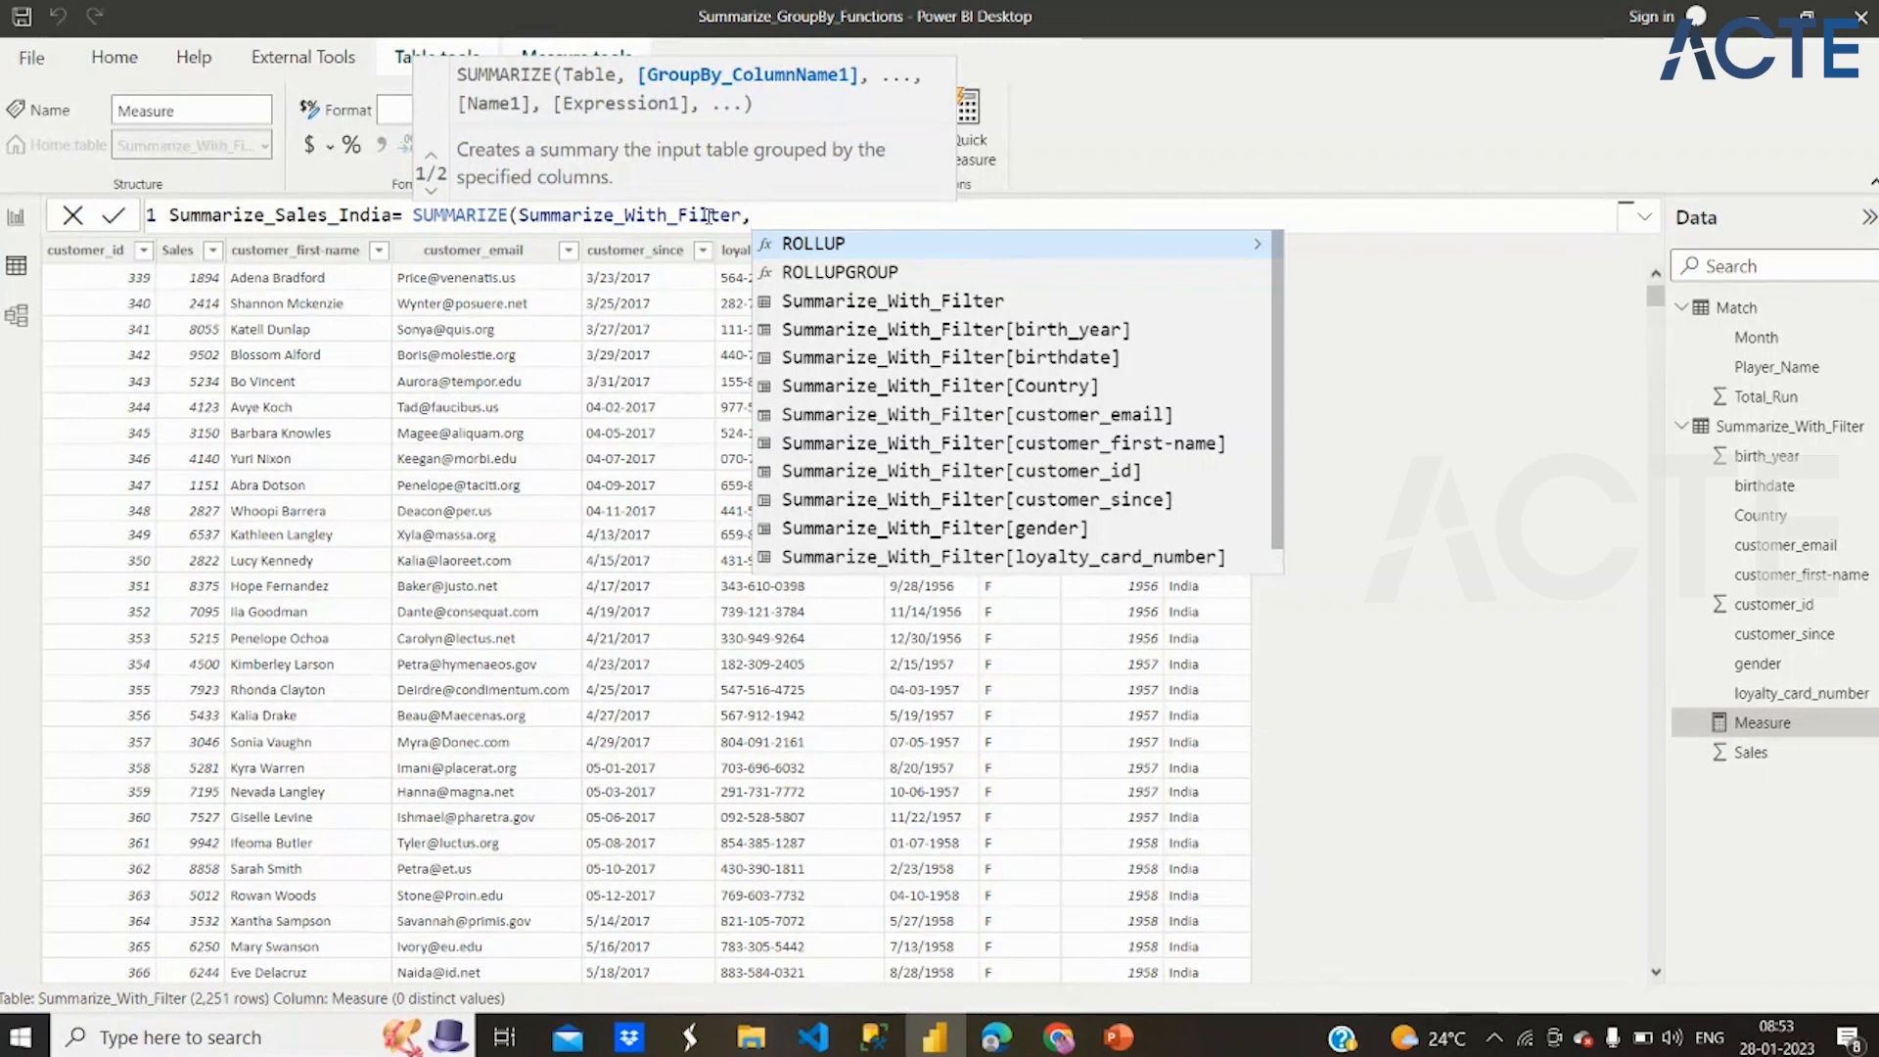
Add Summarize_With_Filter[Country]="India" as the second argument, close the parenthesis and append a comma
type("Coun")
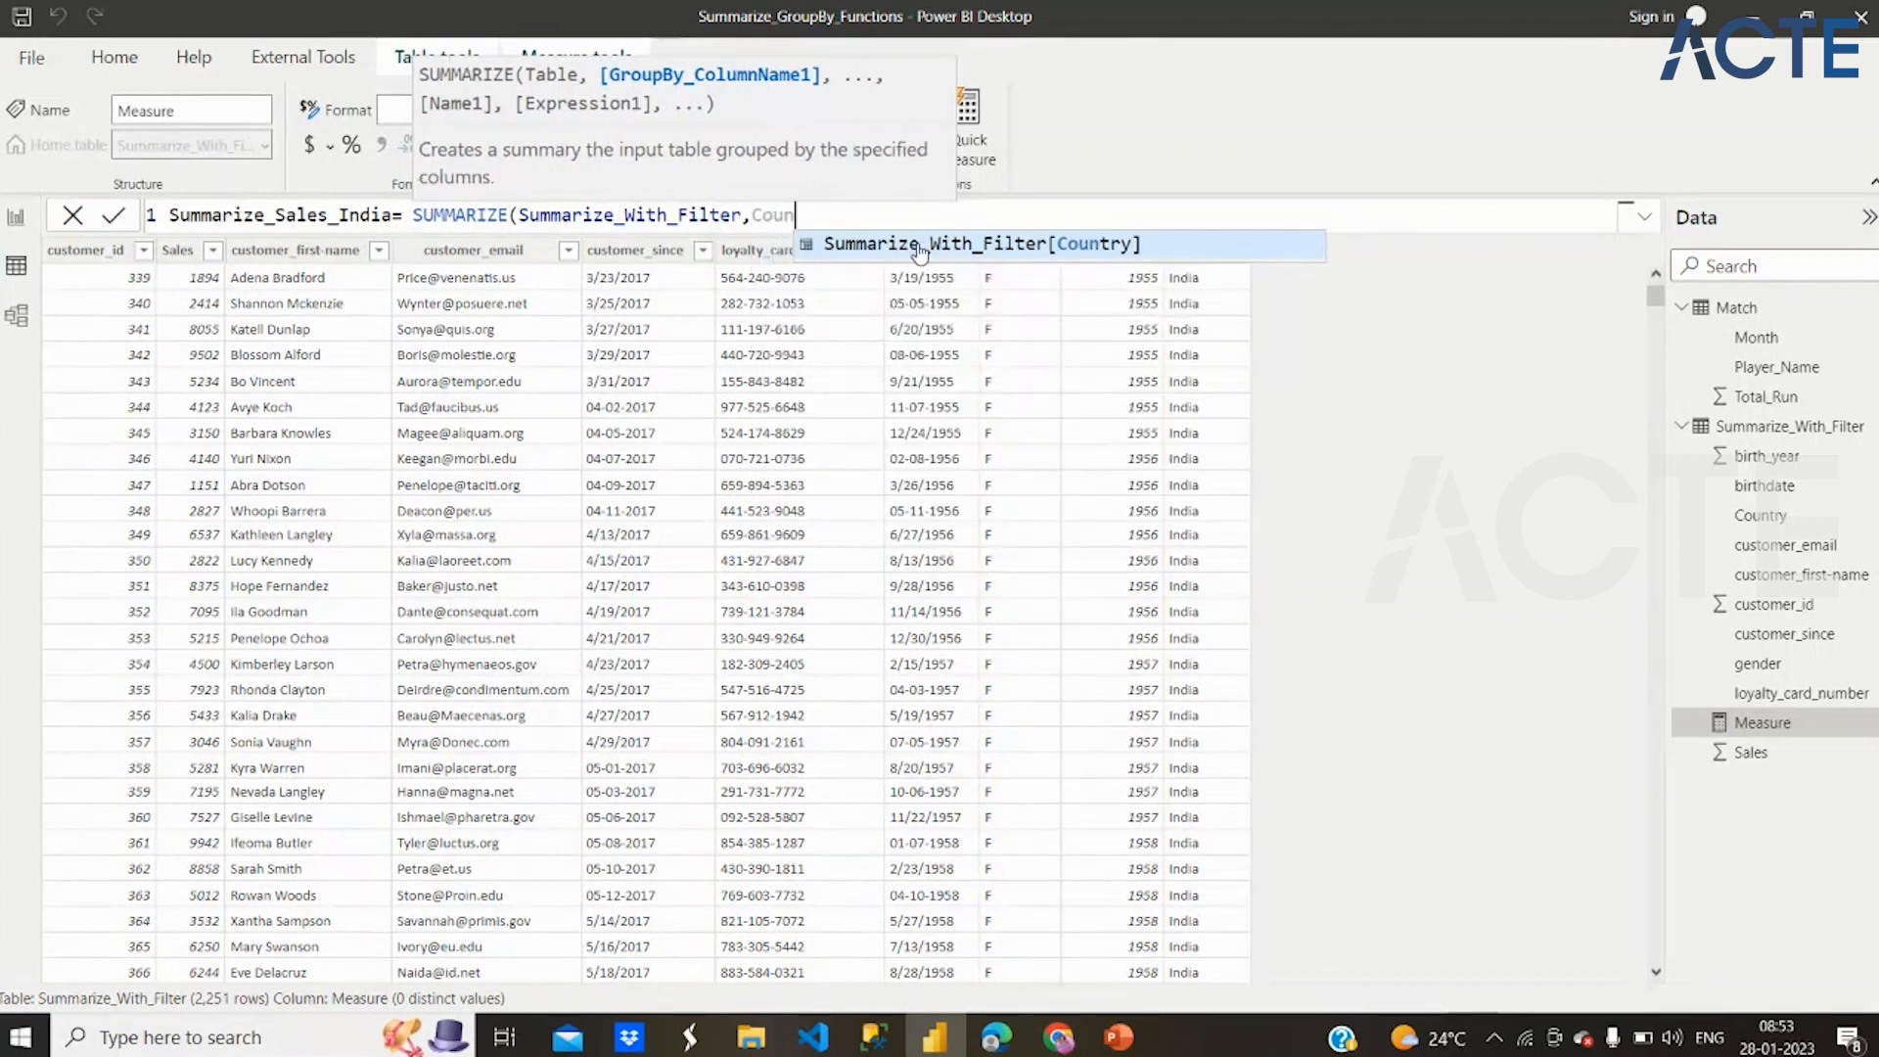
left_click(919, 246)
type("=\"")
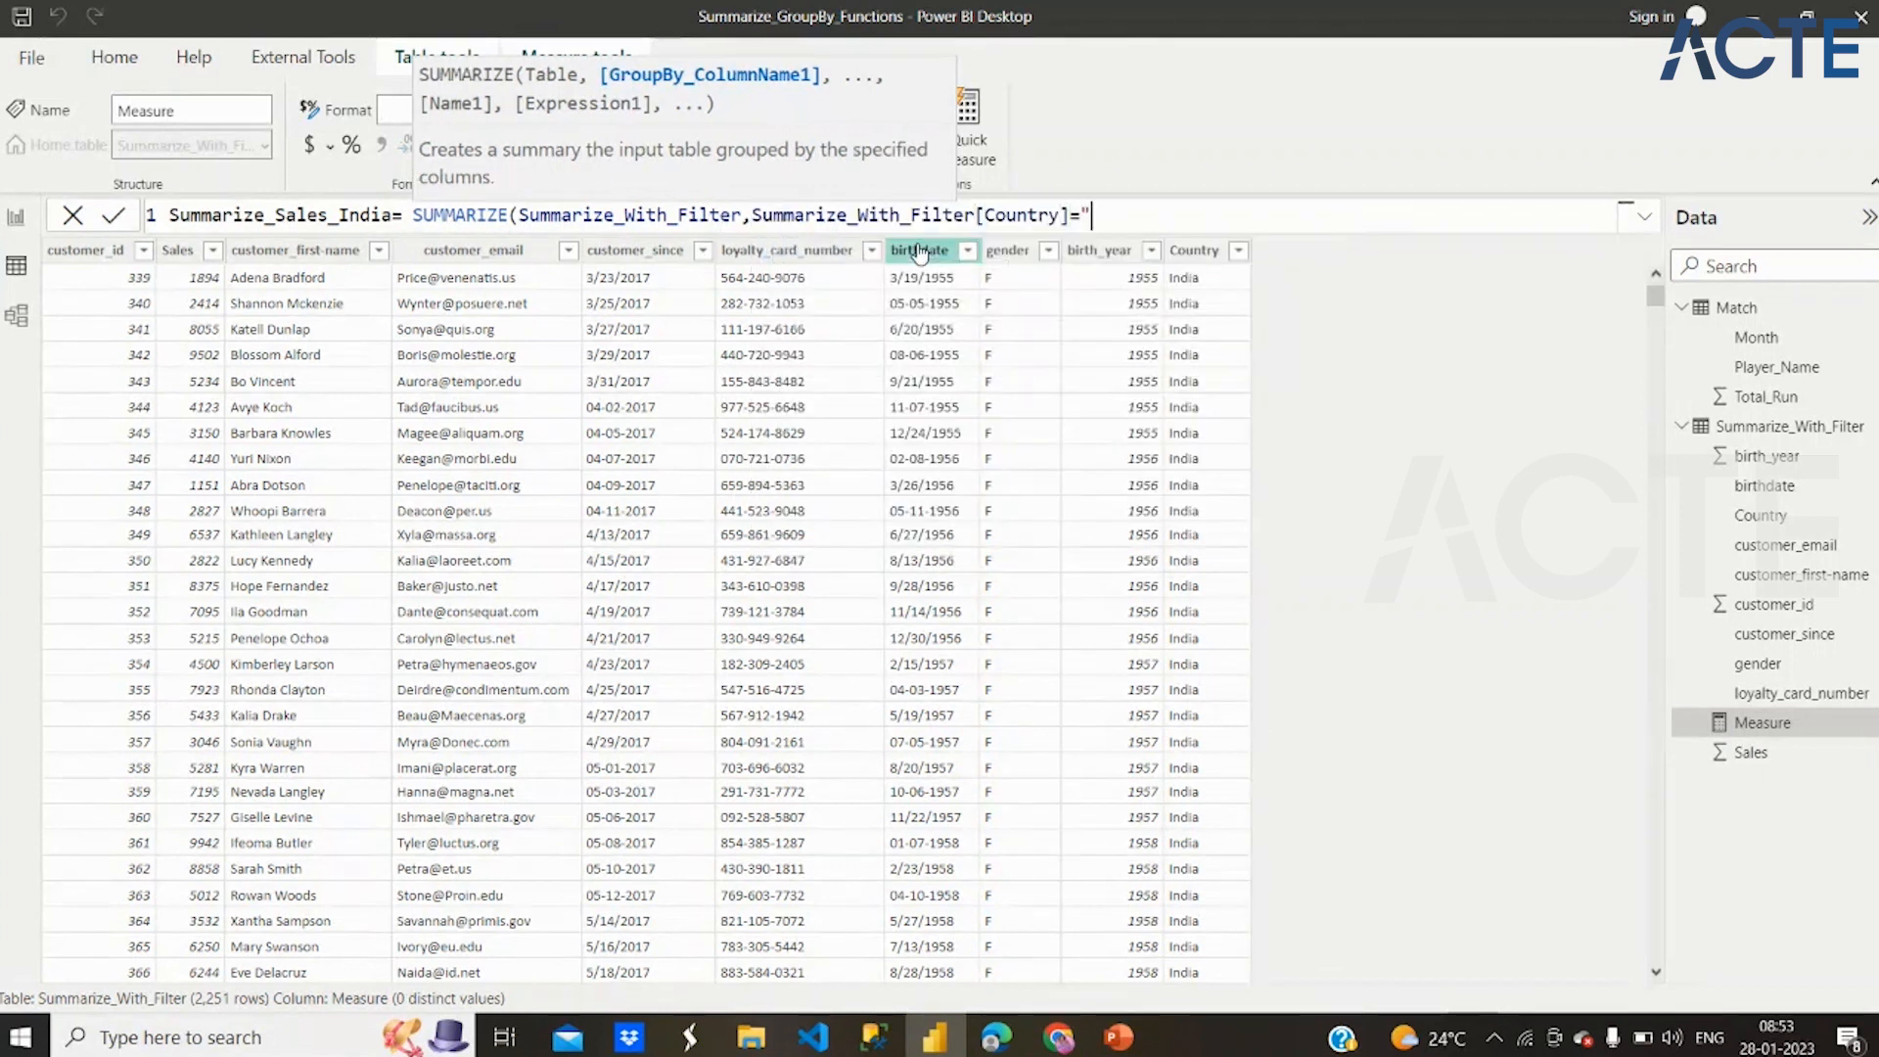
type("India\")")
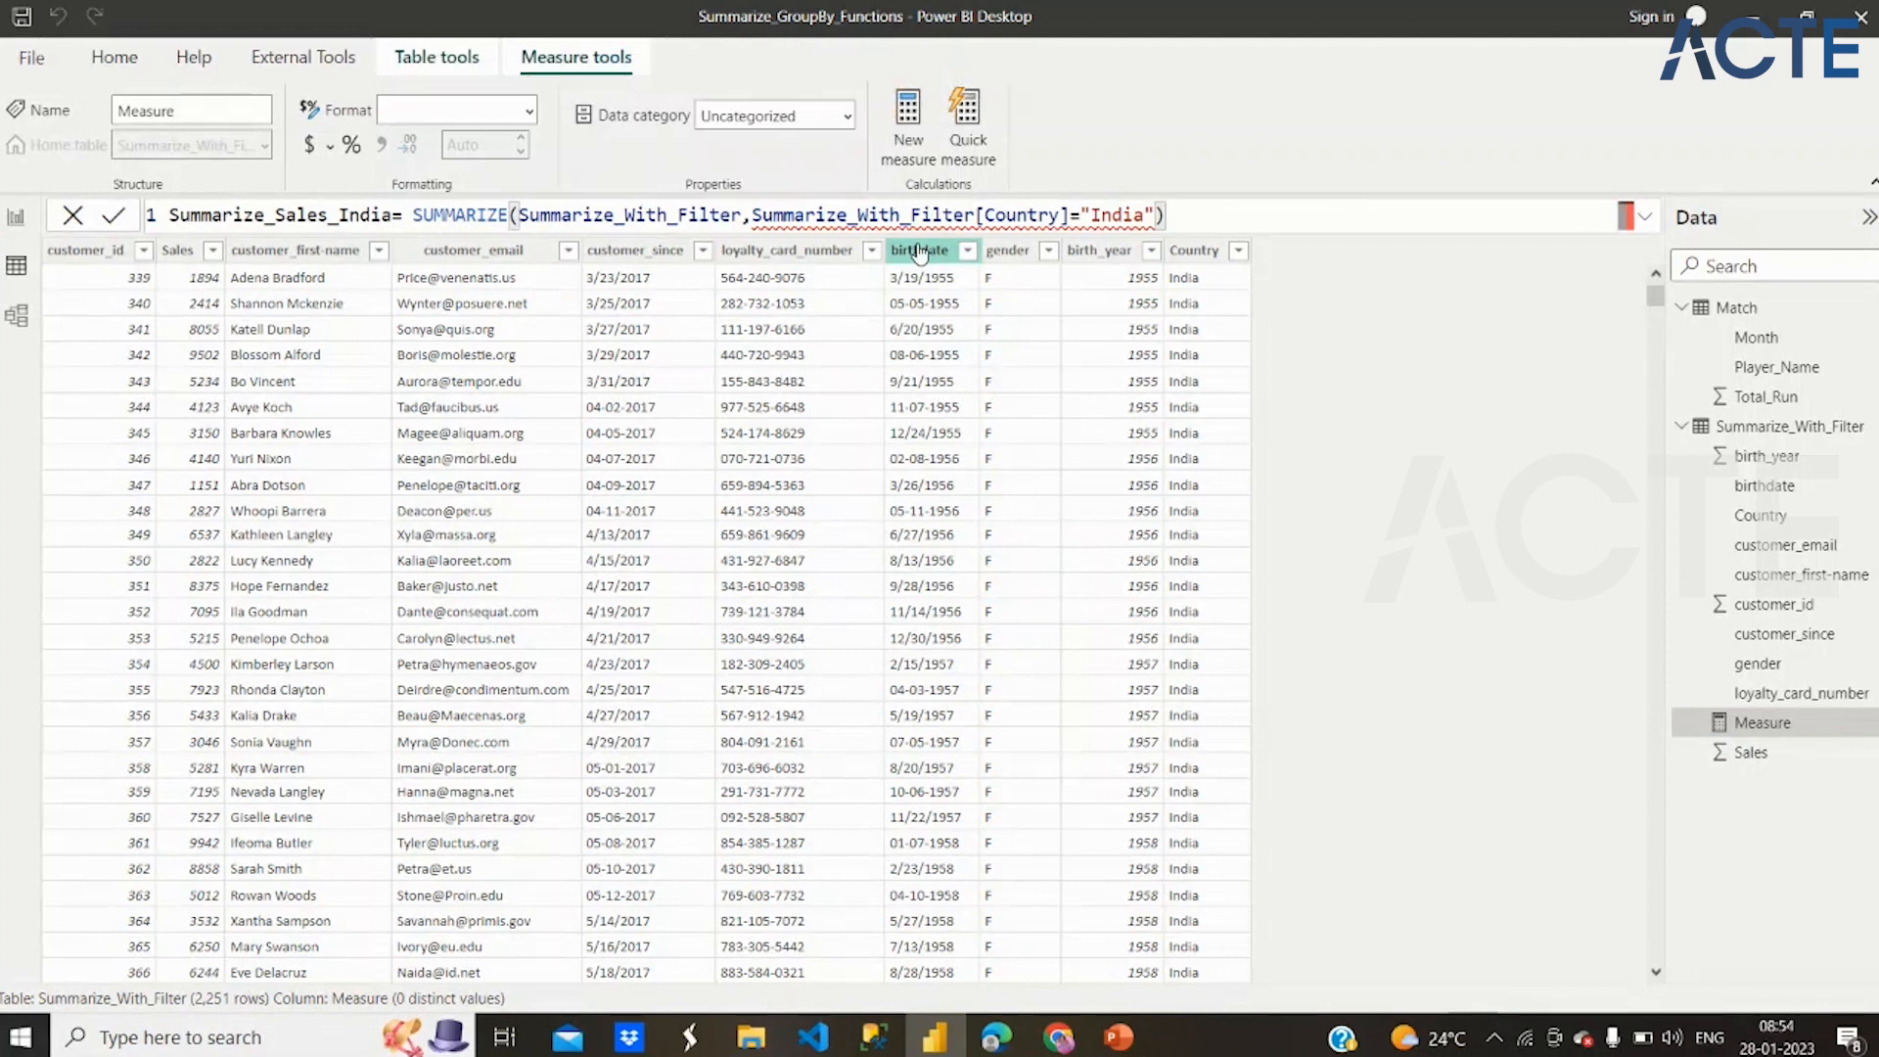
type(",")
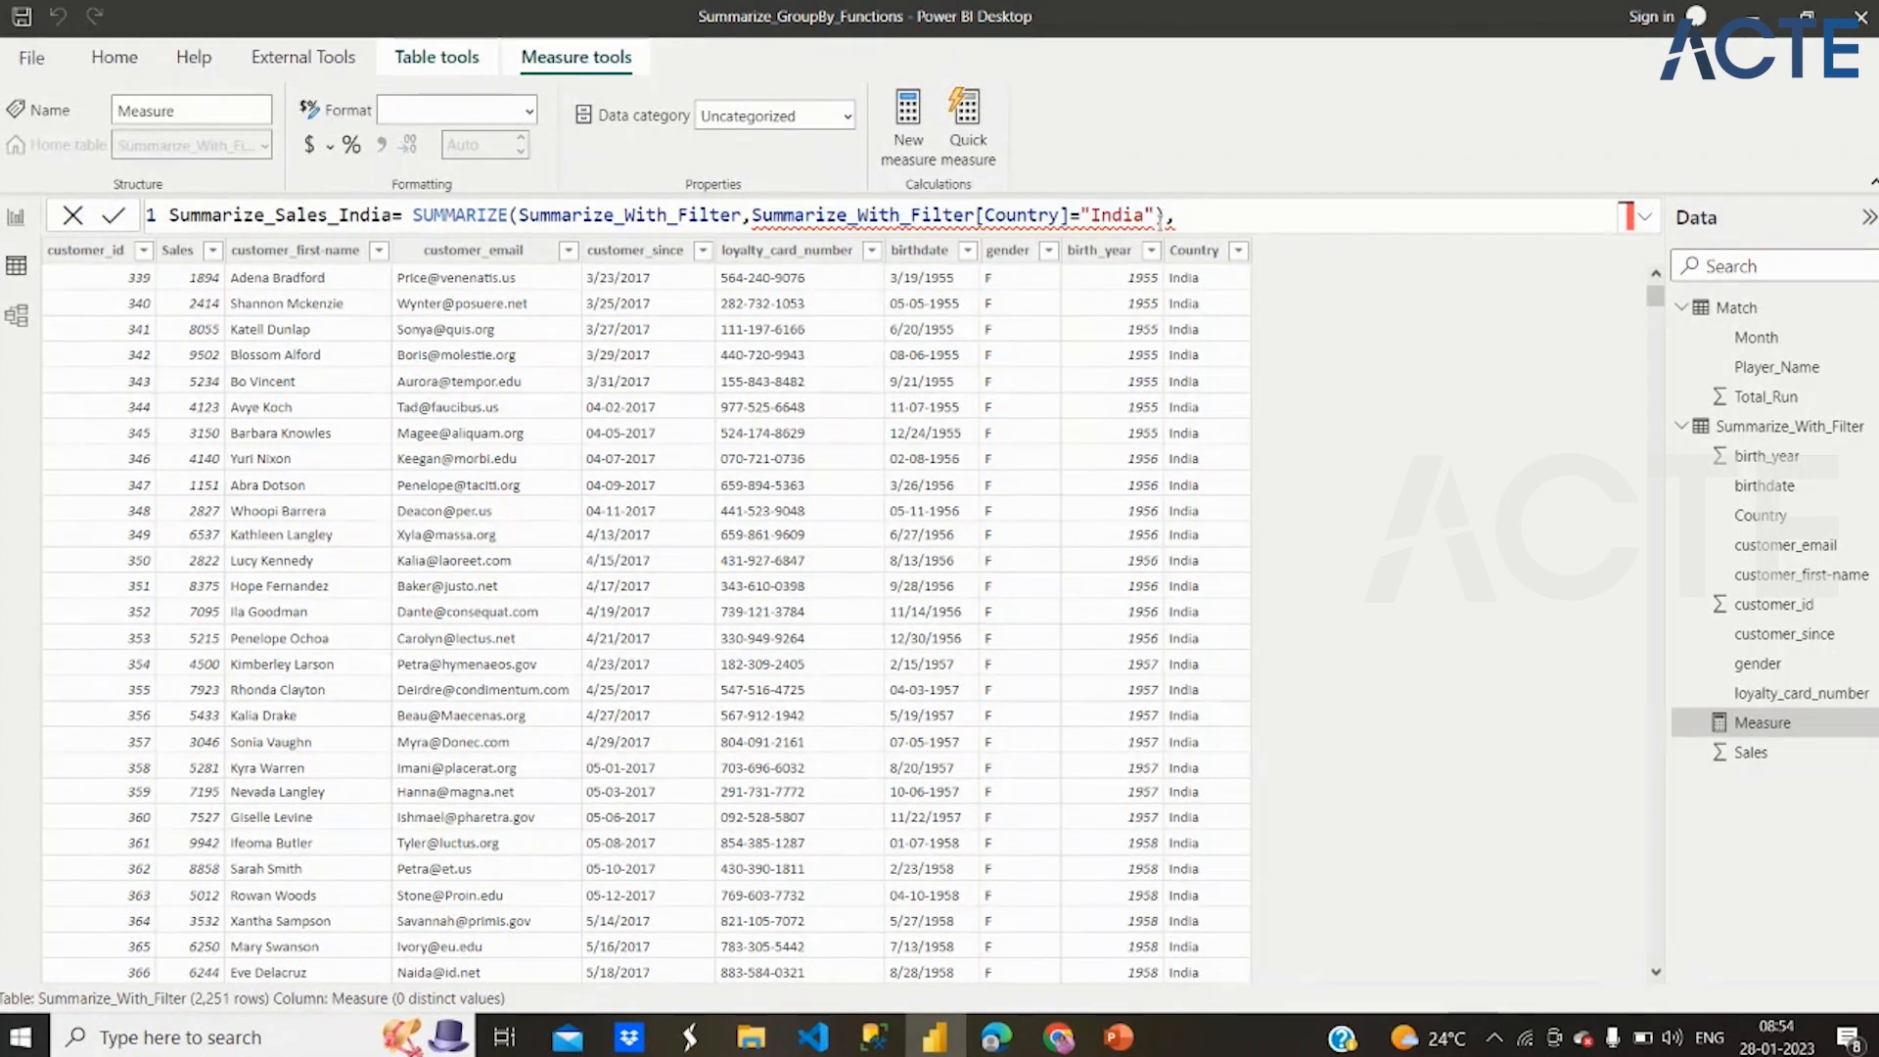
Remove the ="India" comparison and insert a Filter( call in front of the Summarize_With_Filter table argument
left_click_drag(1160, 215, 1071, 216)
key("BackSpace")
left_click(1104, 218)
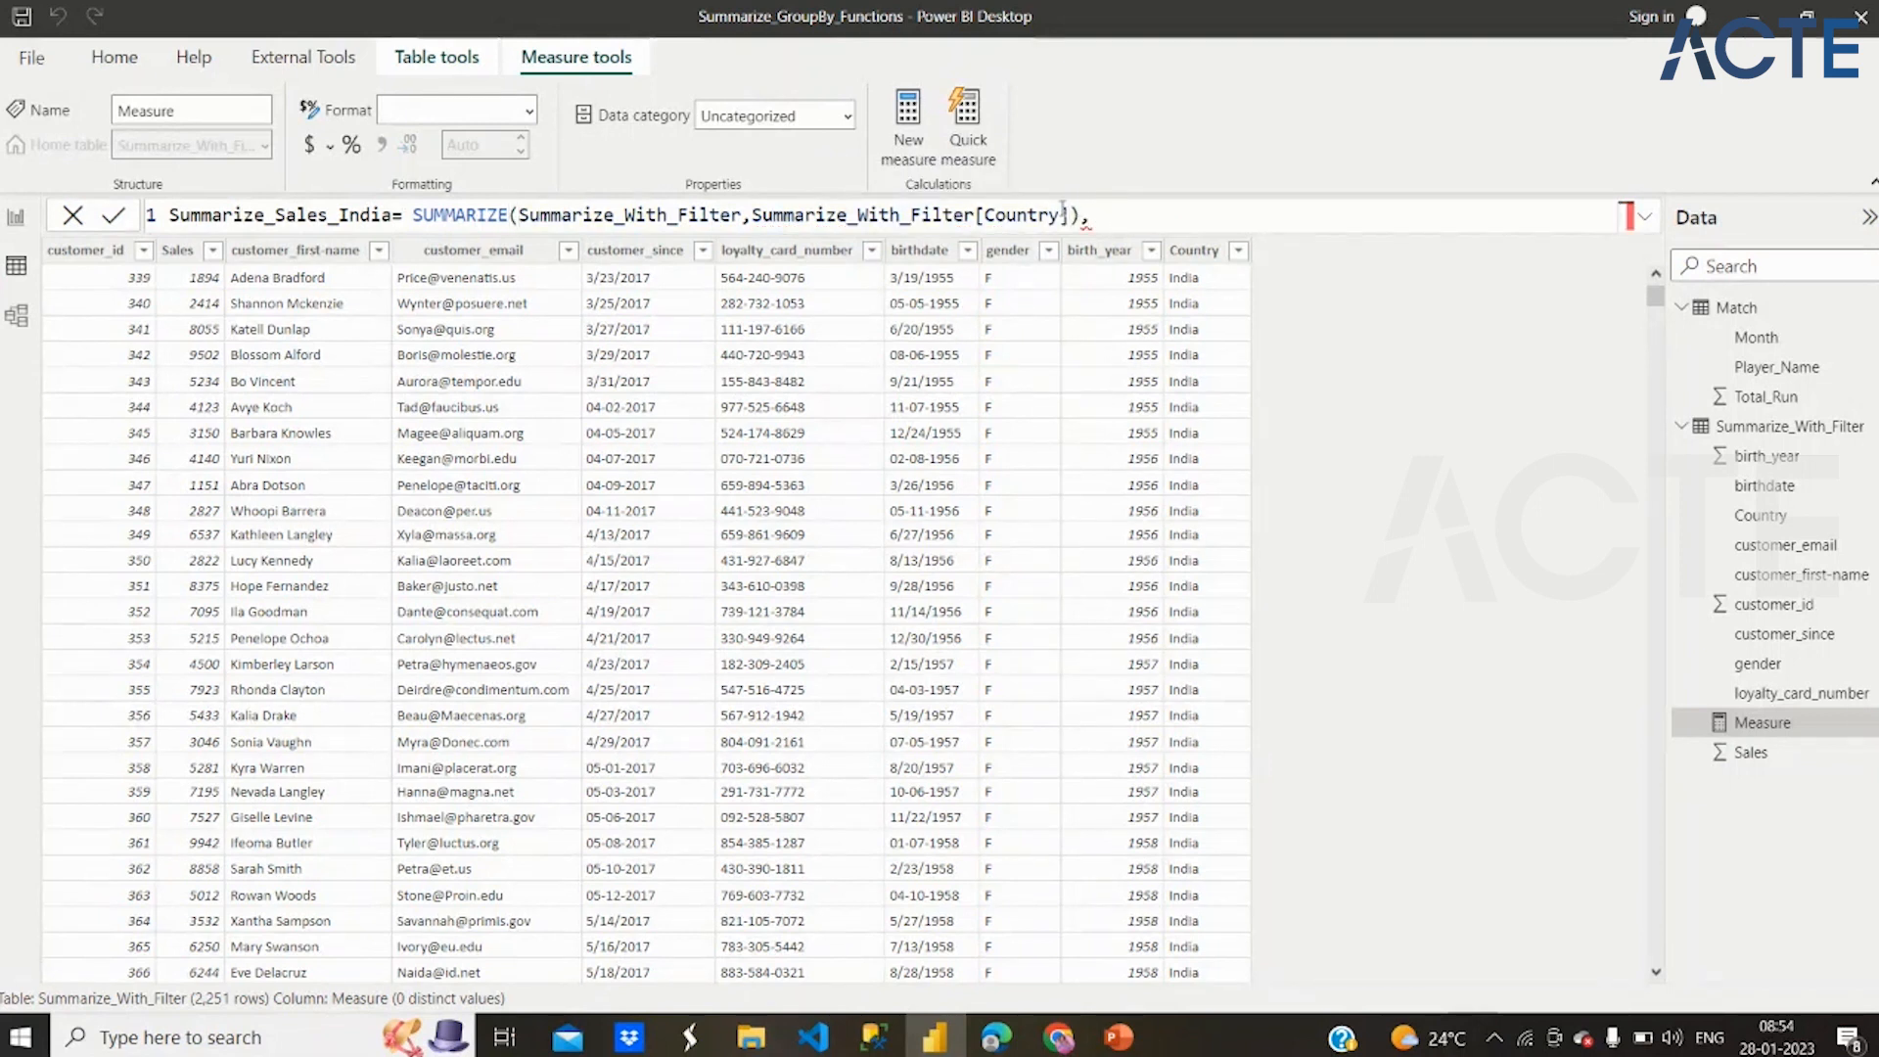
left_click(1067, 215)
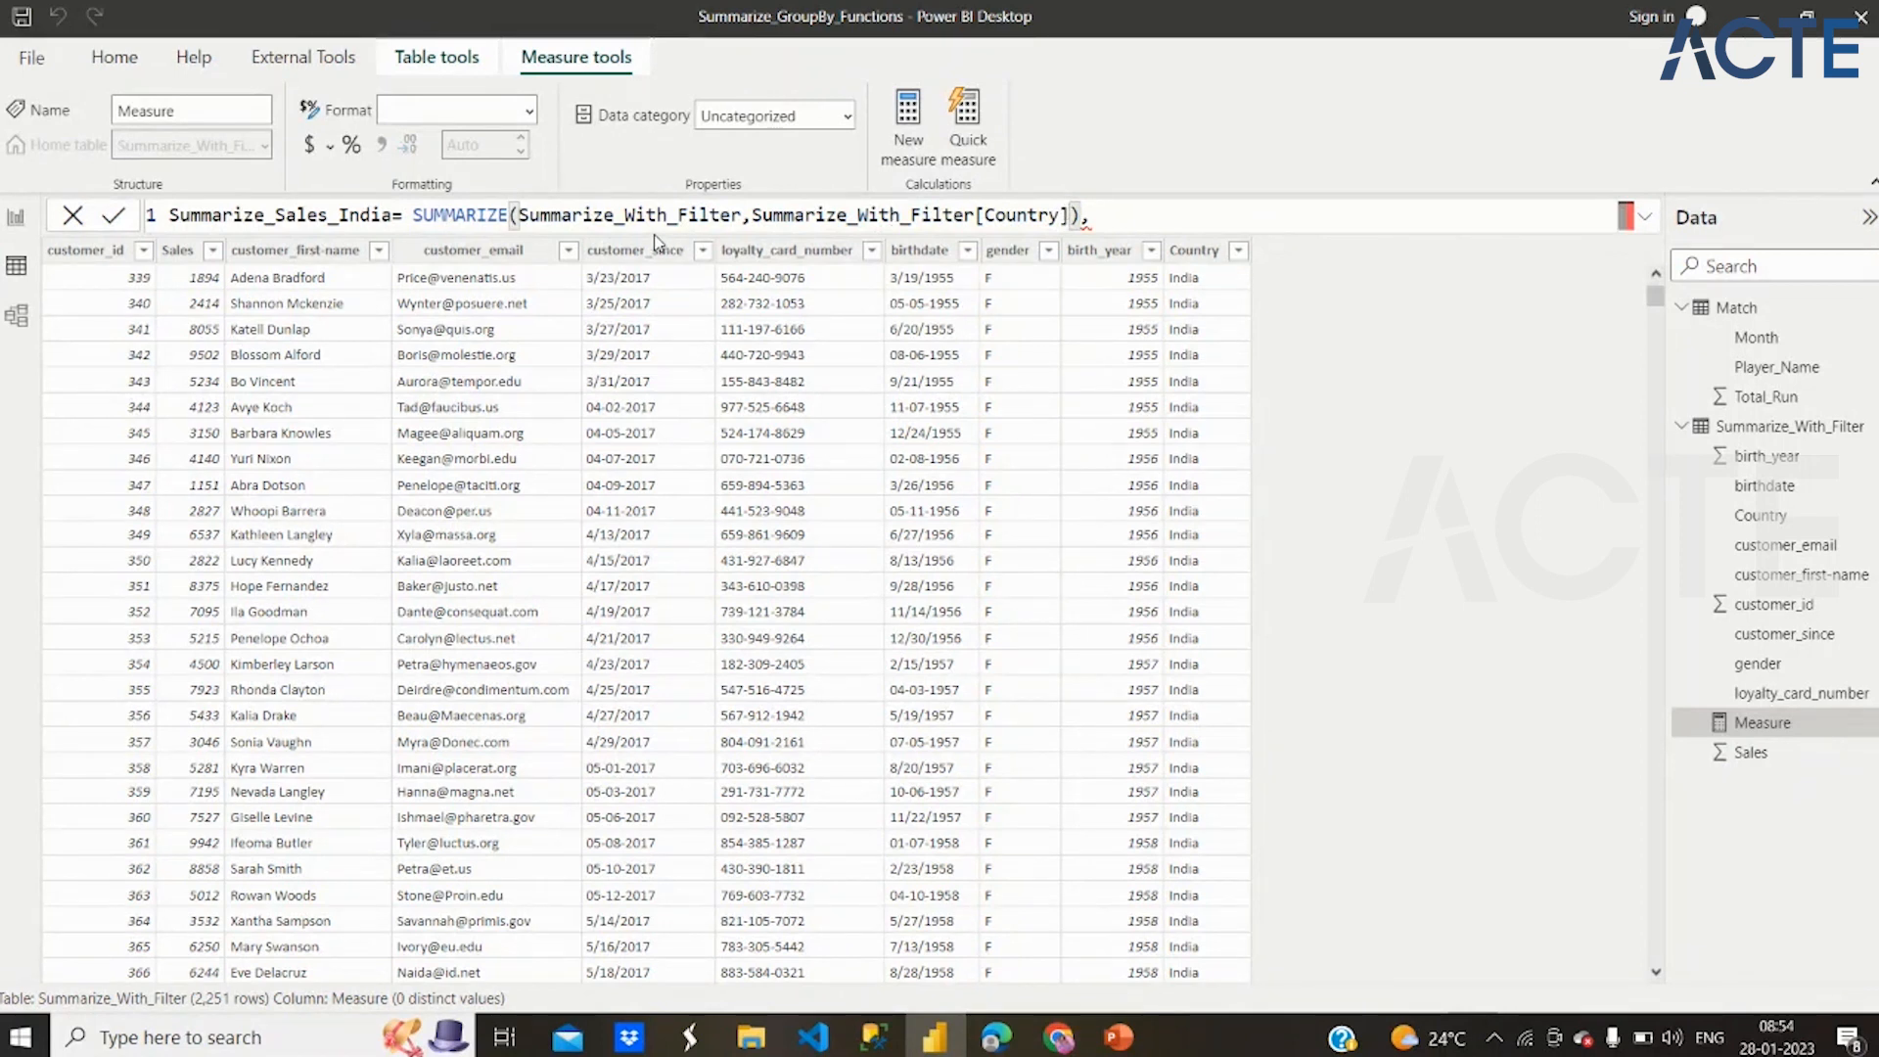
left_click(520, 215)
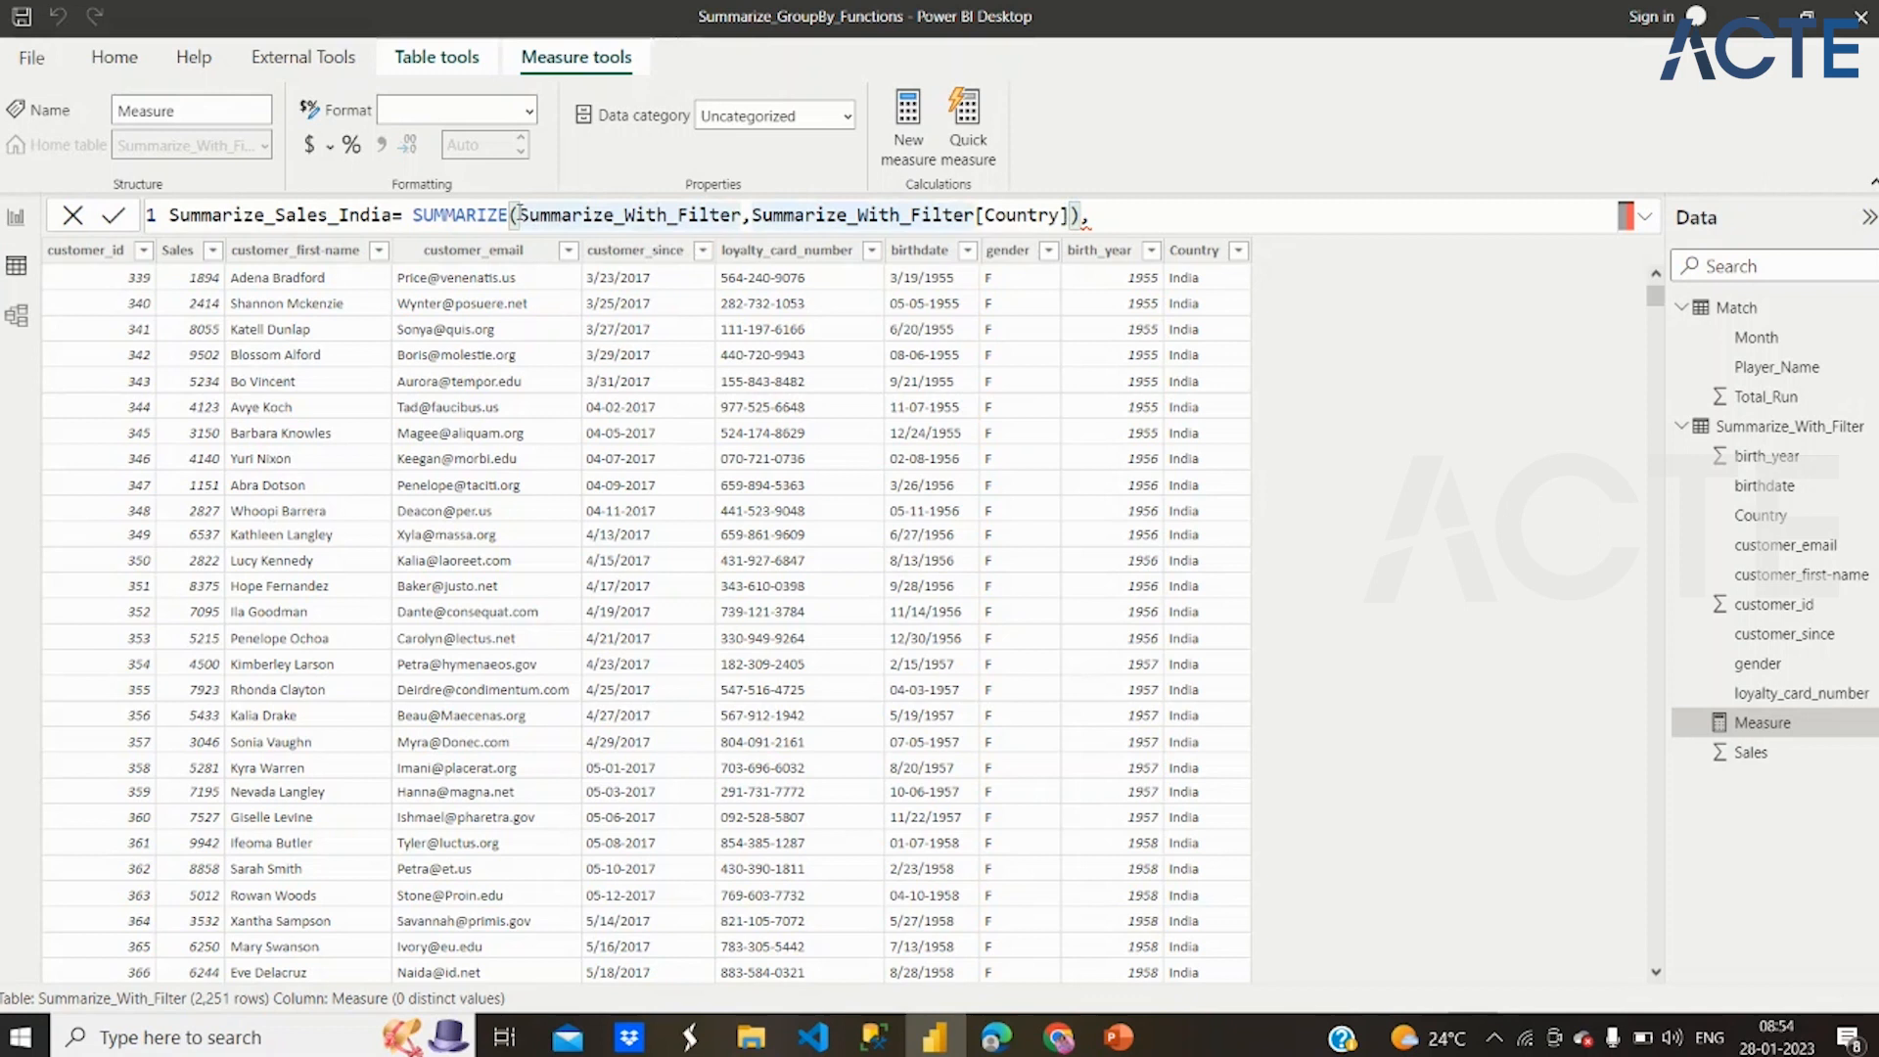
type("Filter")
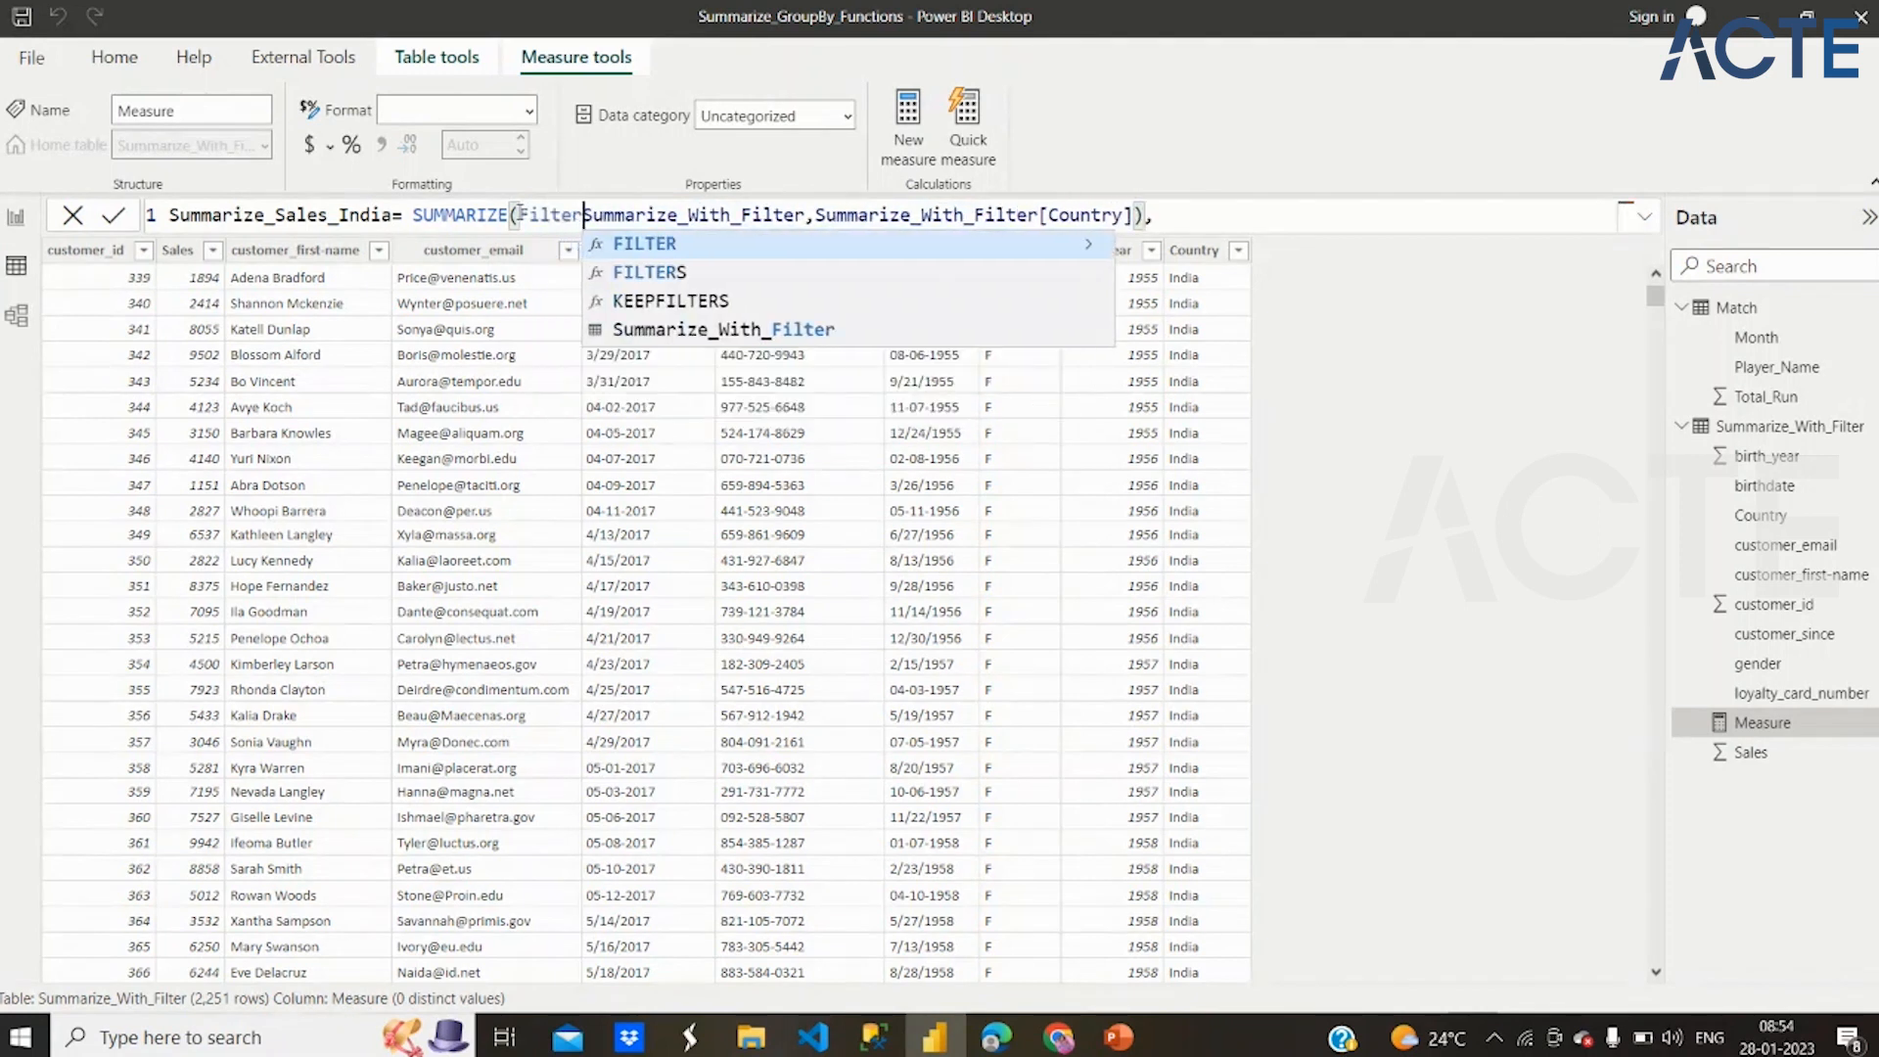
type("(")
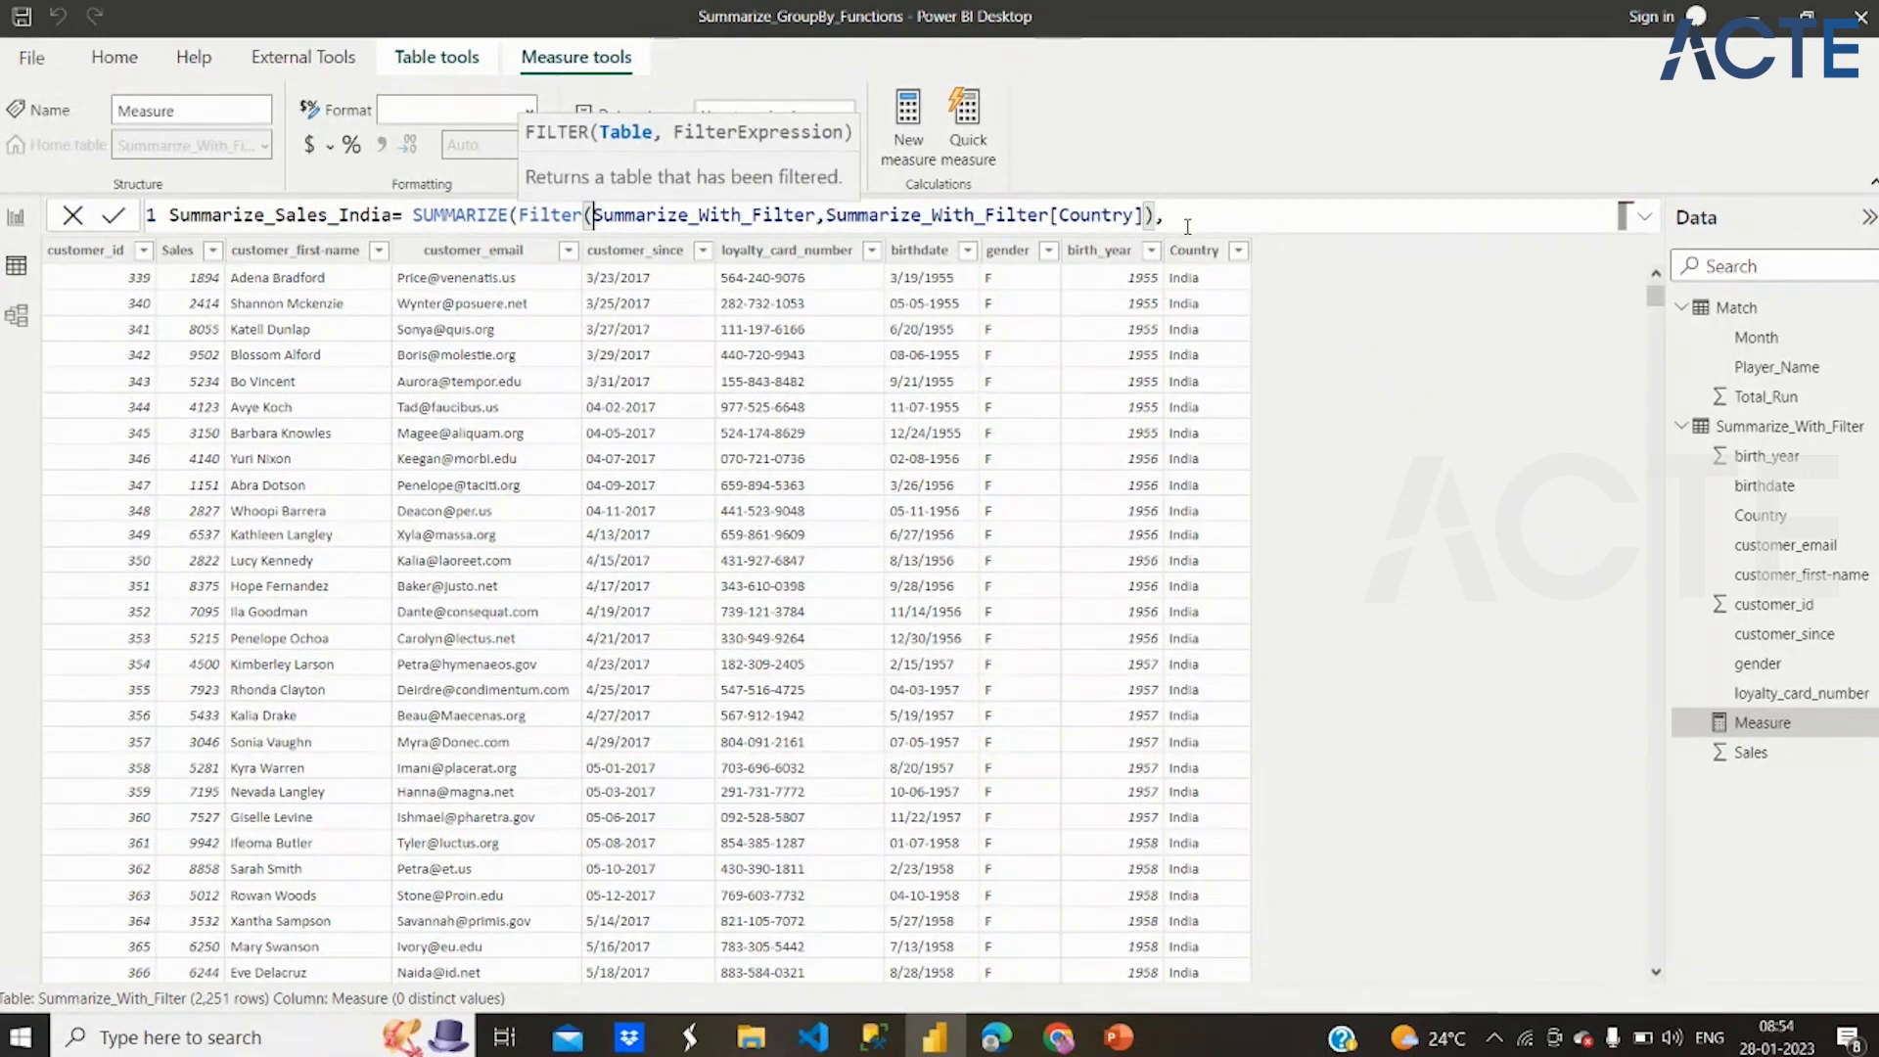
Complete the Filter condition on Country with ="India" and put a comma after its closing parenthesis
type("=\"I")
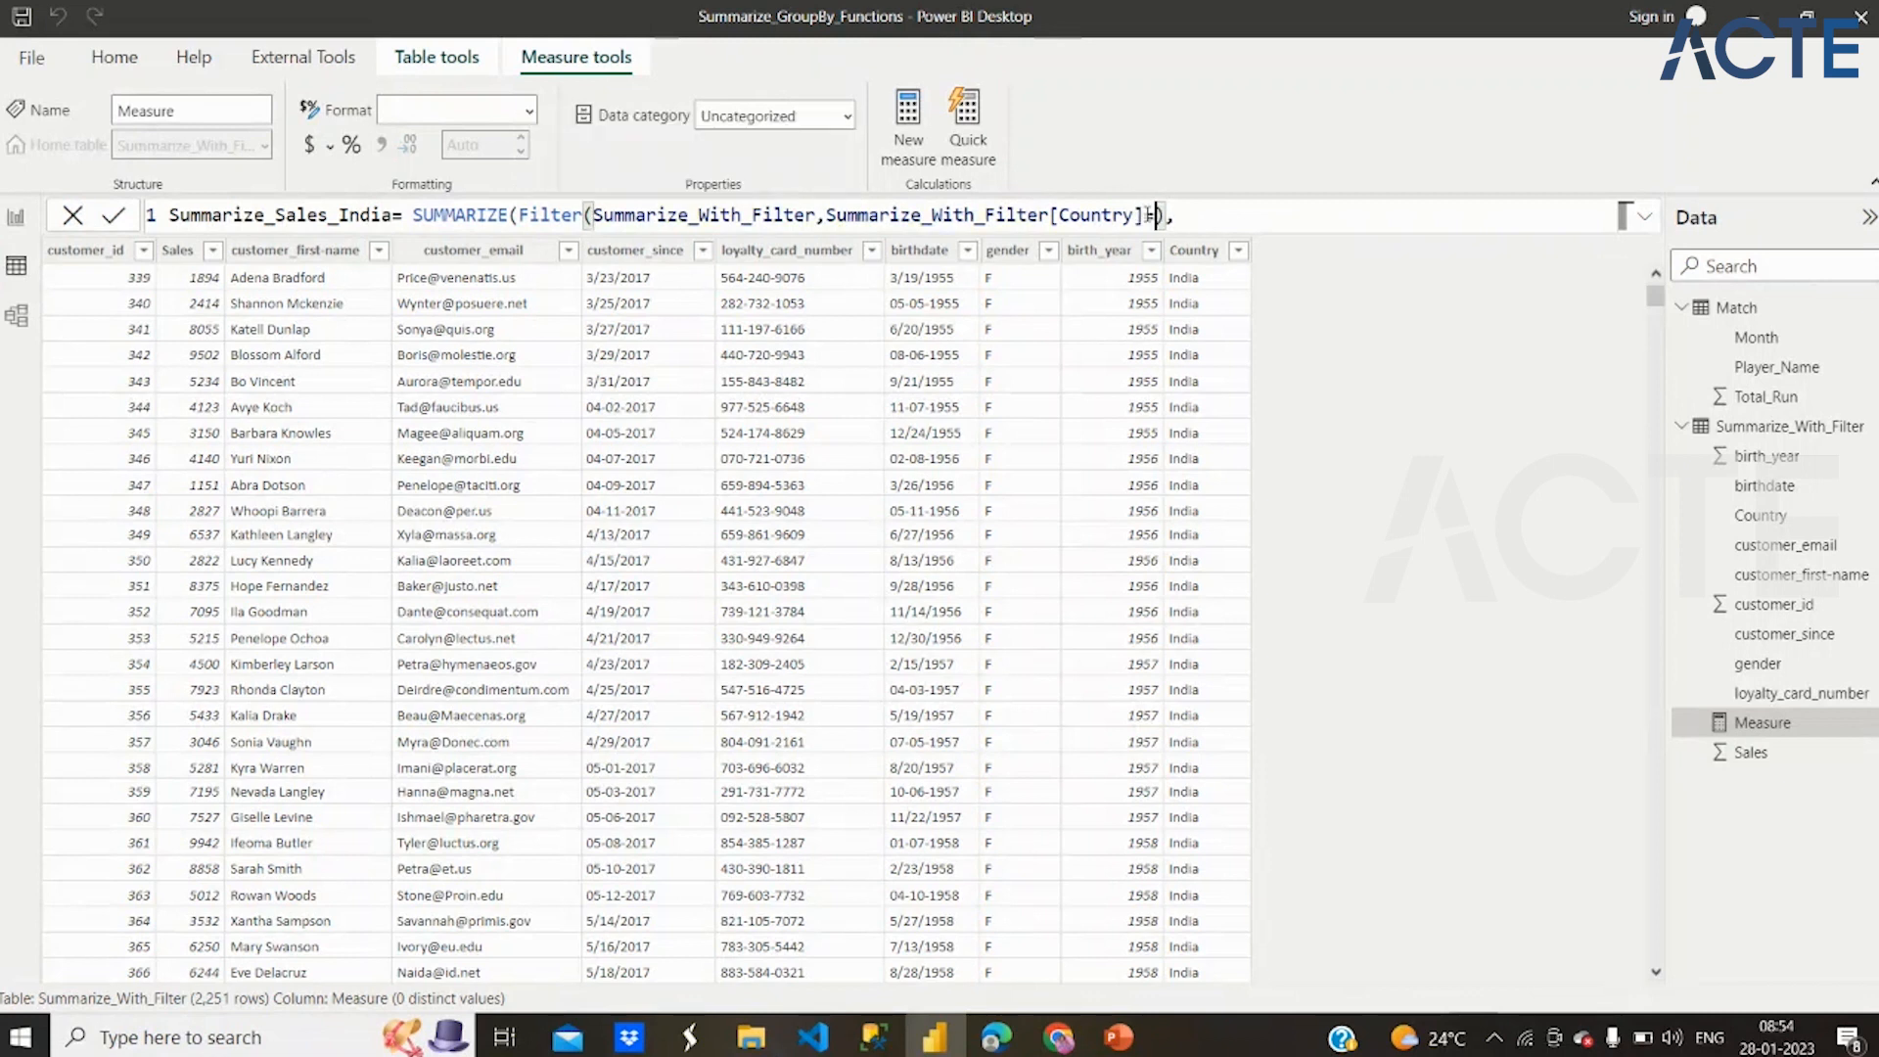
type("ndia")
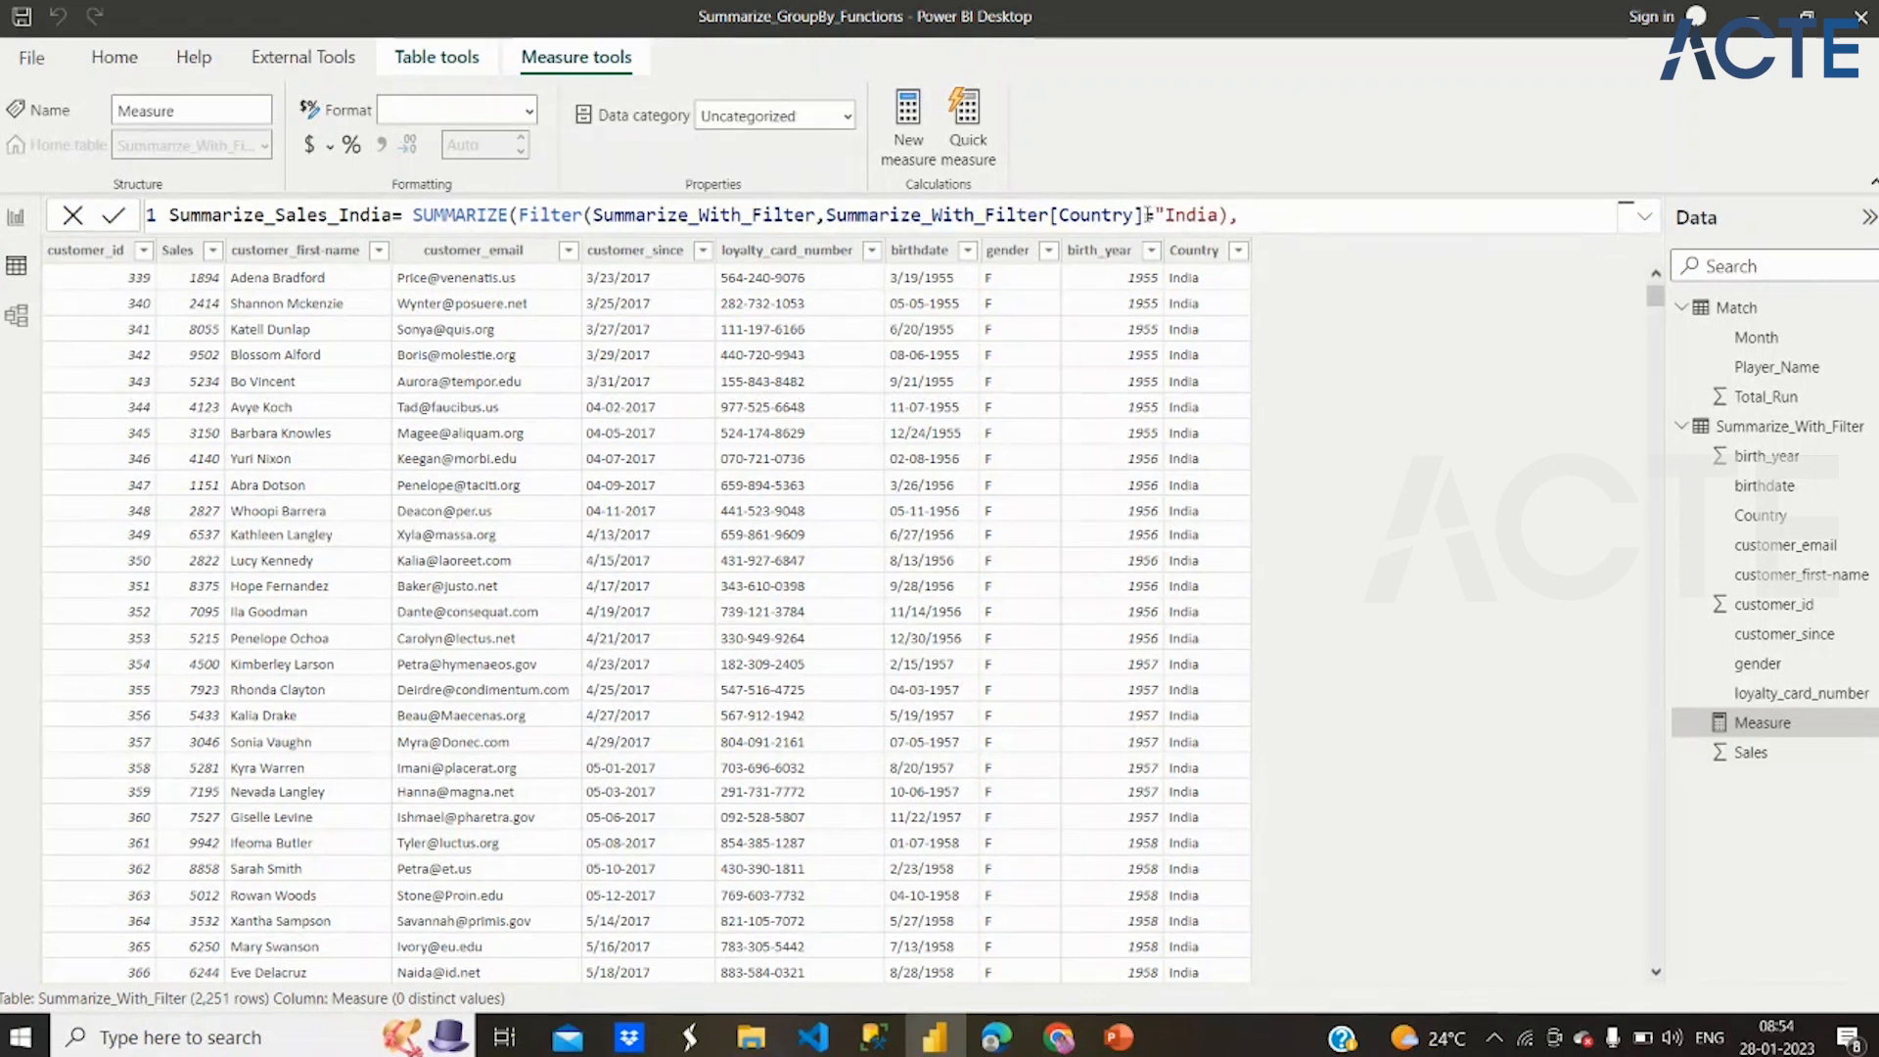
type("\")")
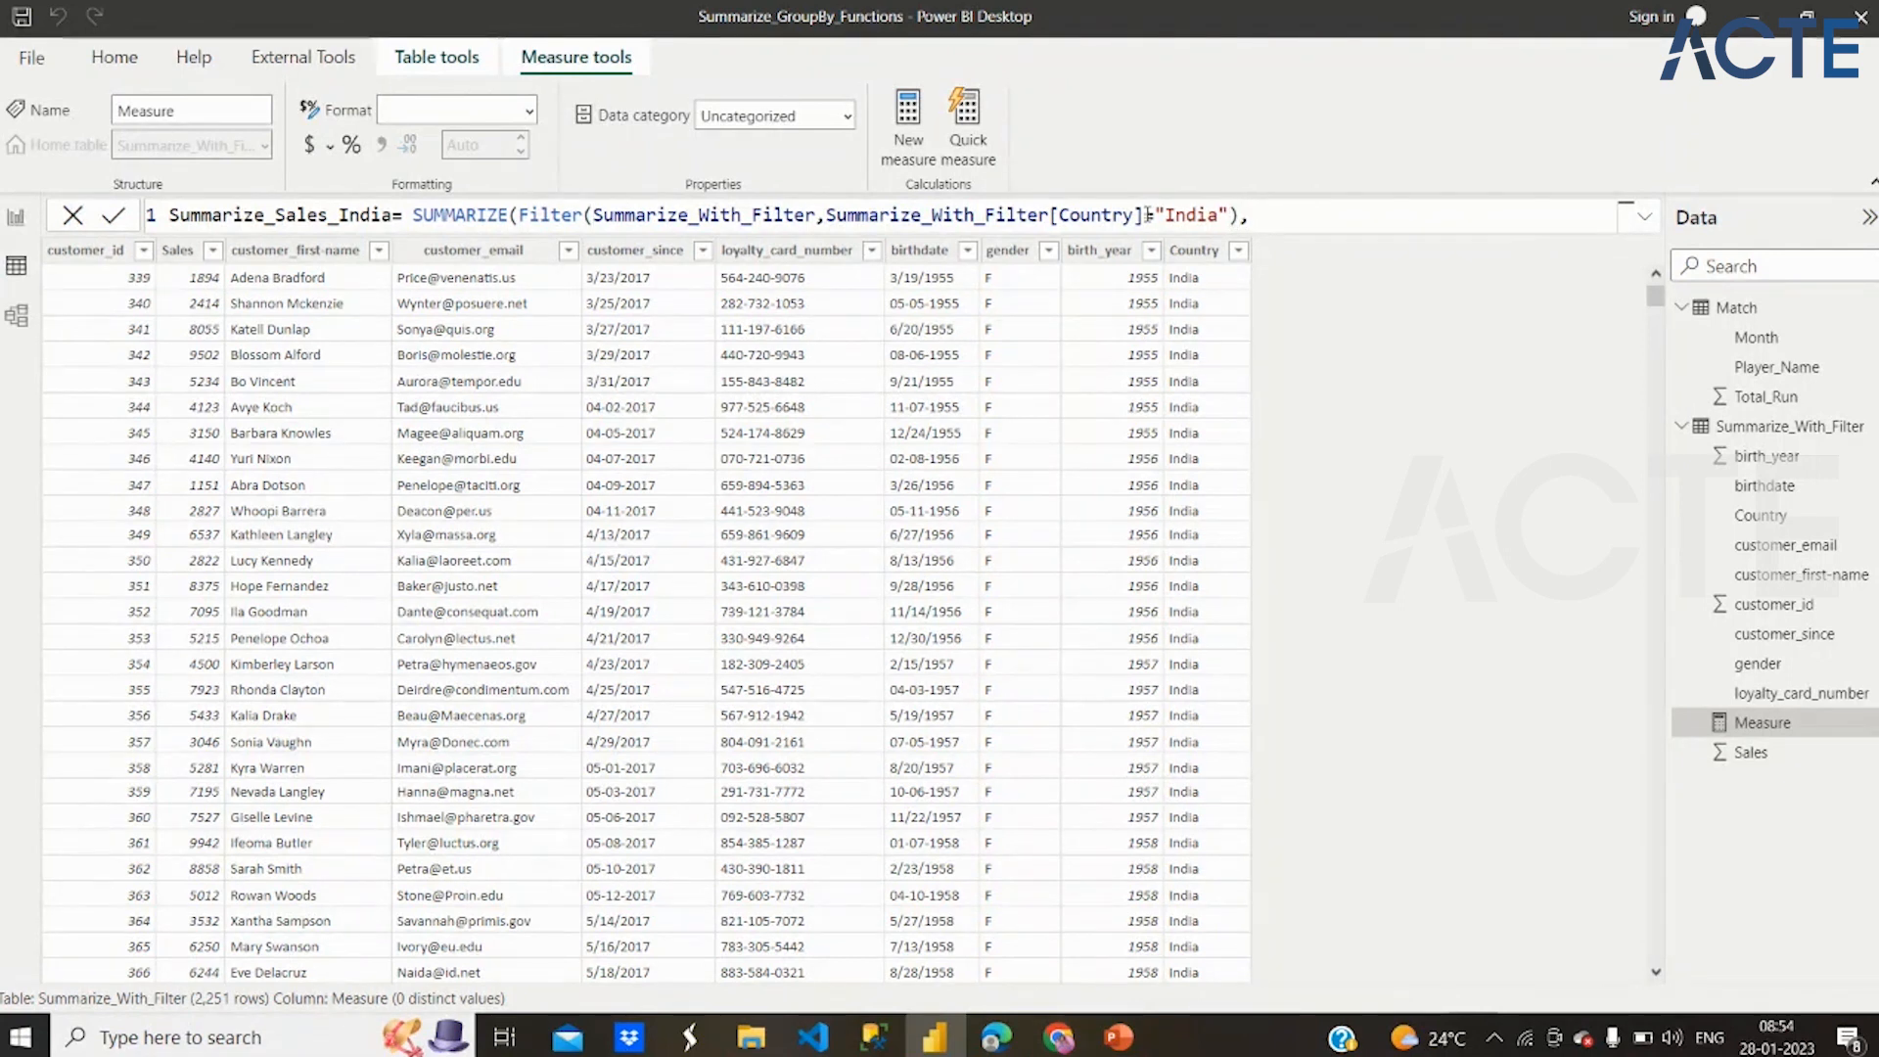
key("BackSpace")
type(",")
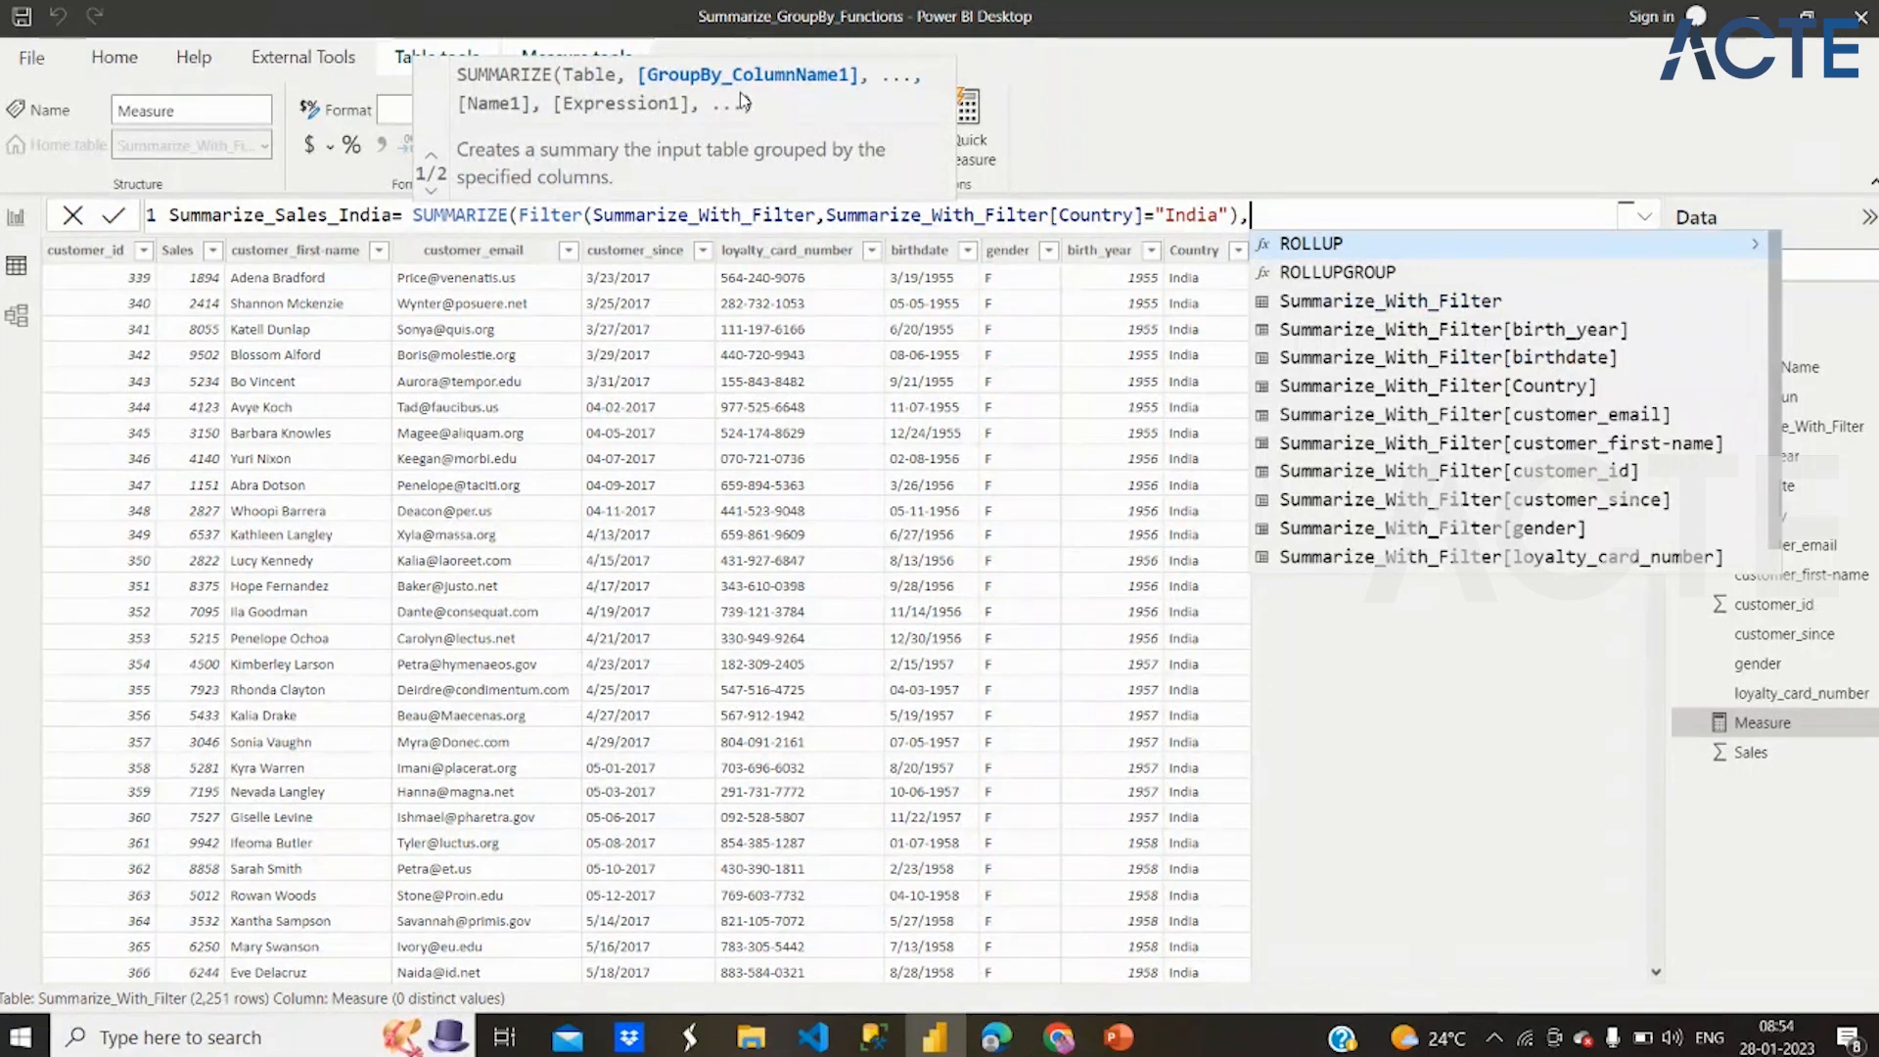
Add Summarize_With_Filter[Country] as the SUMMARIZE group-by column with a comma and a second formula line
type("c")
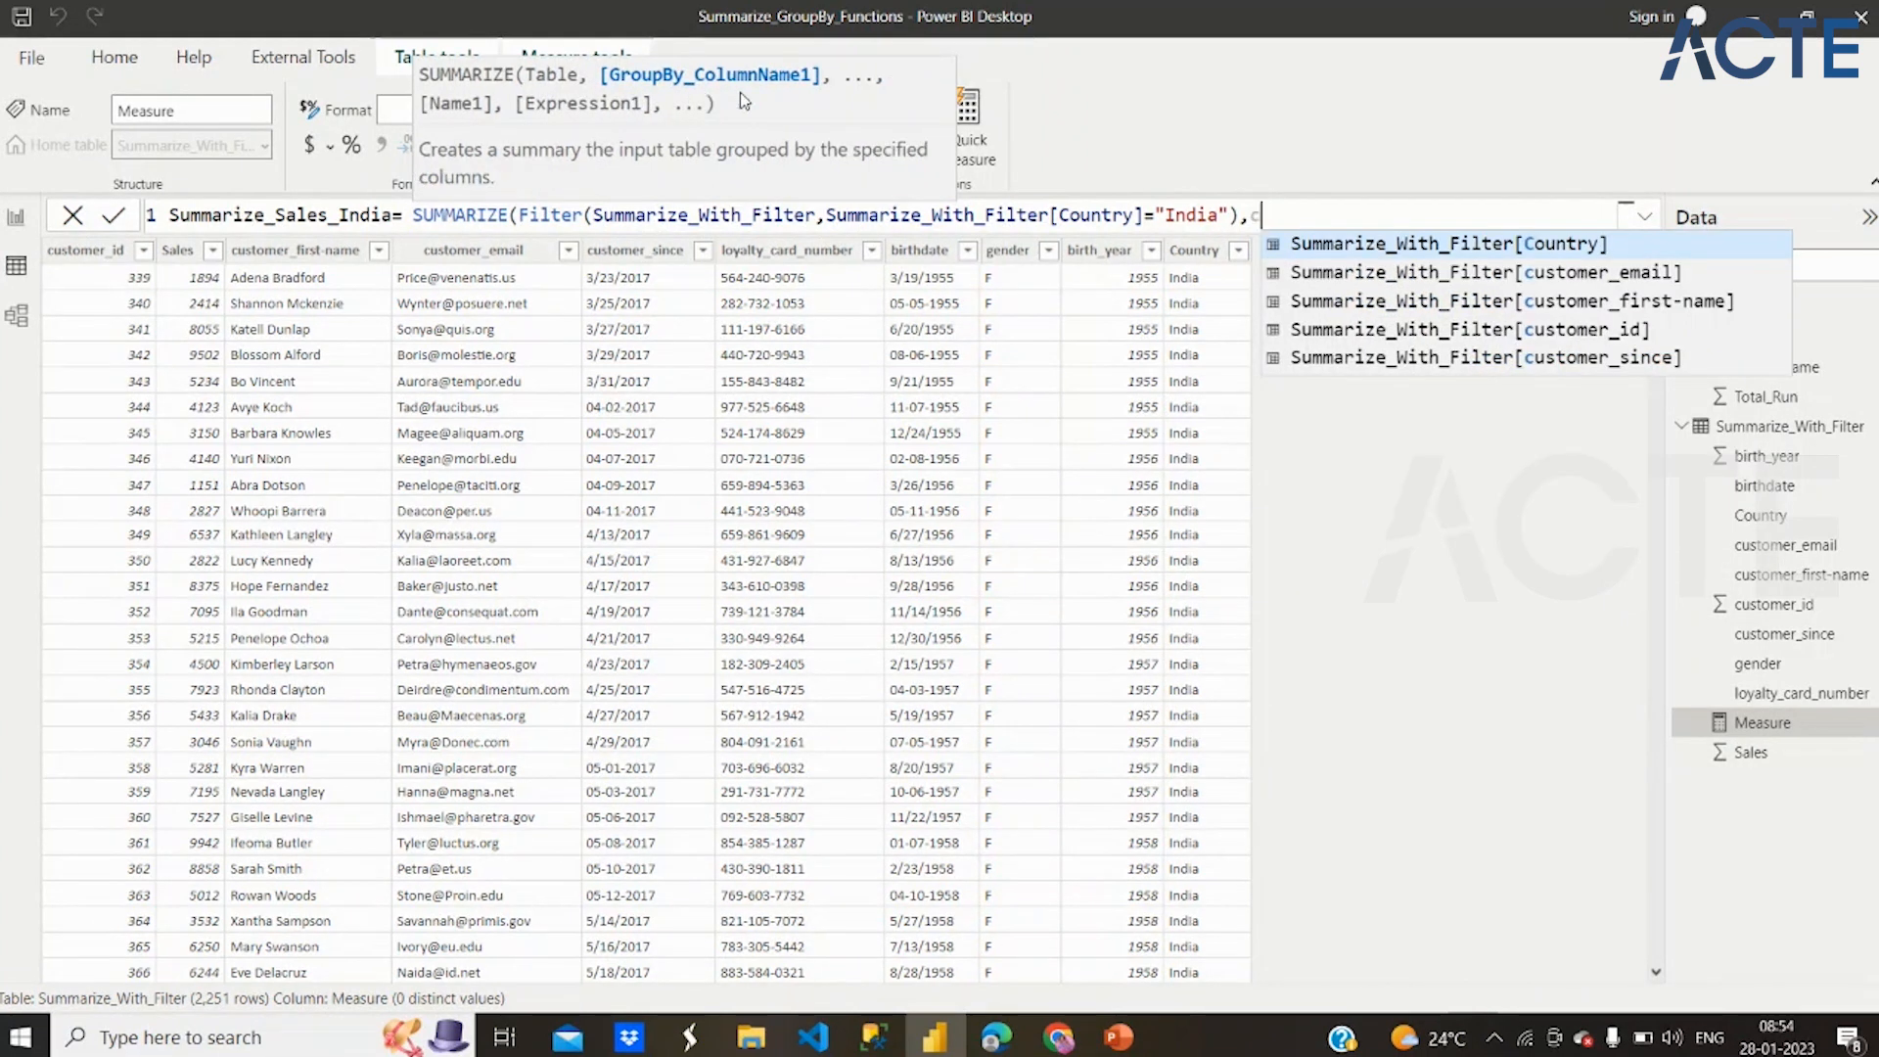
left_click(1447, 245)
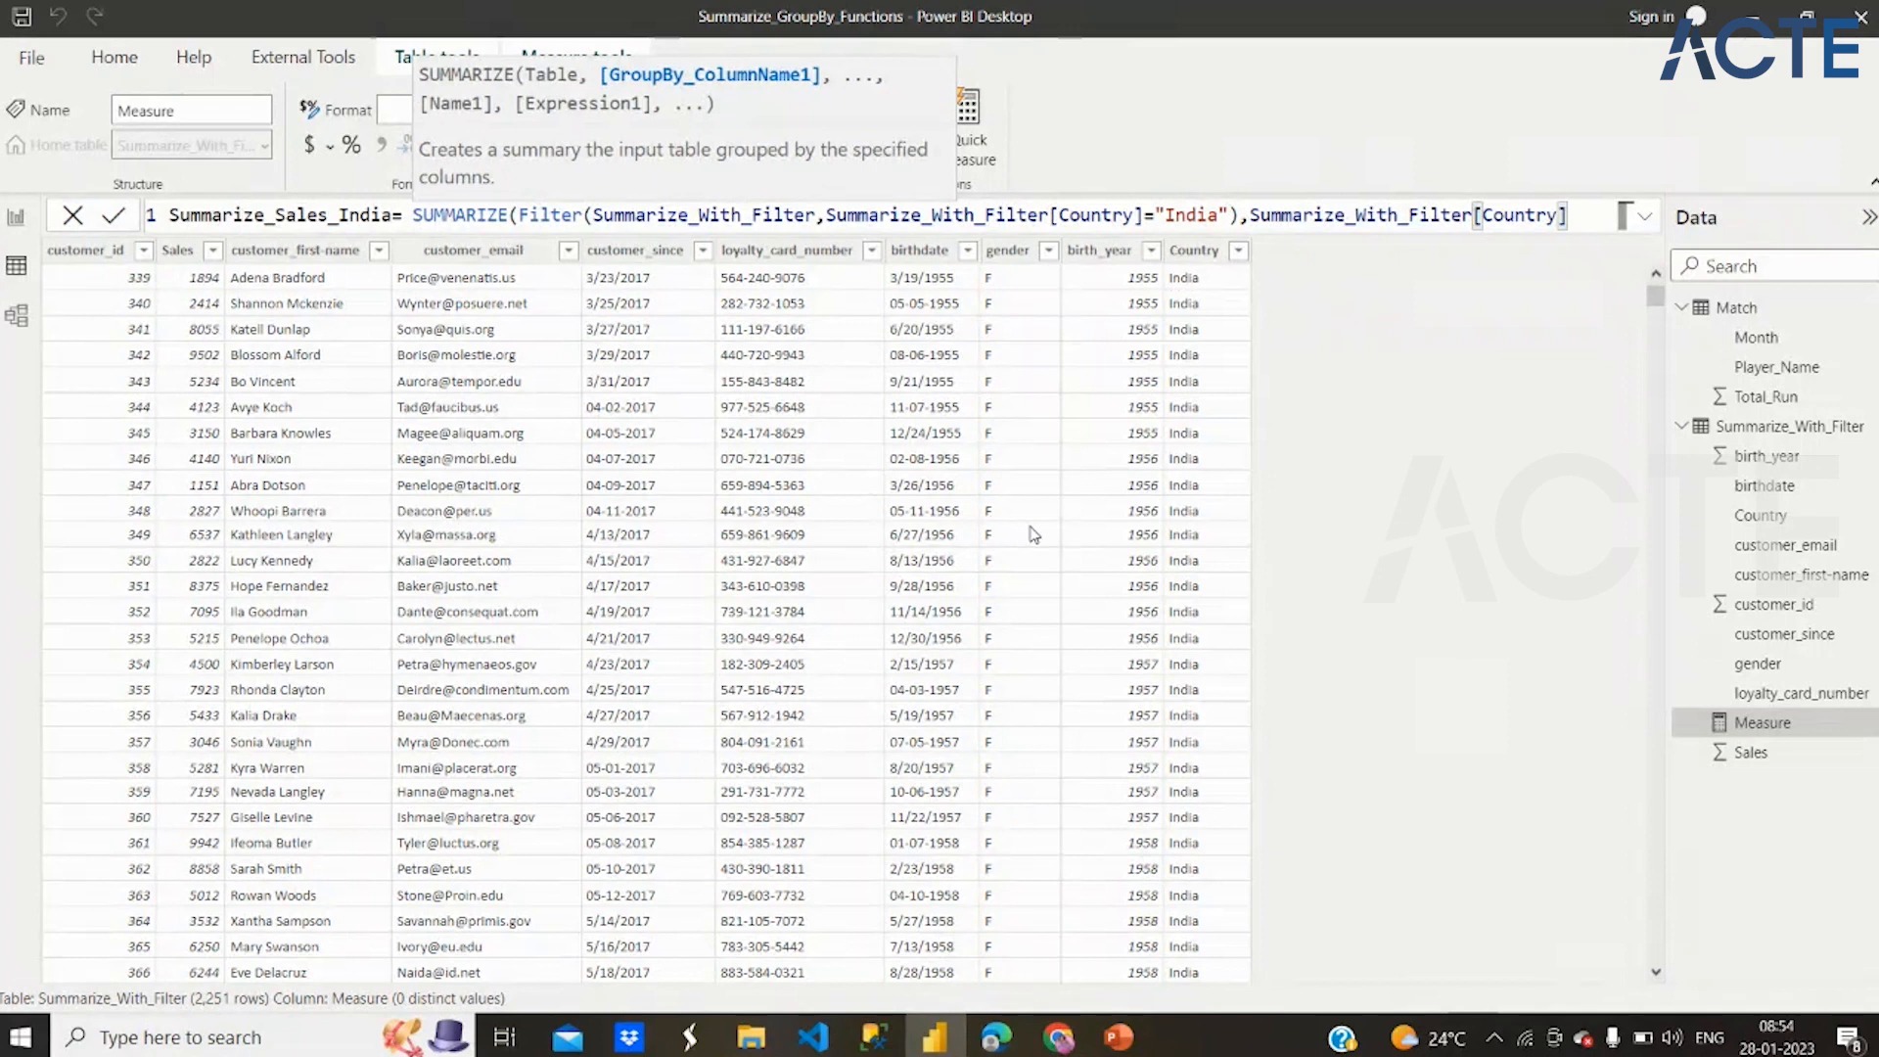
key("shift+Return")
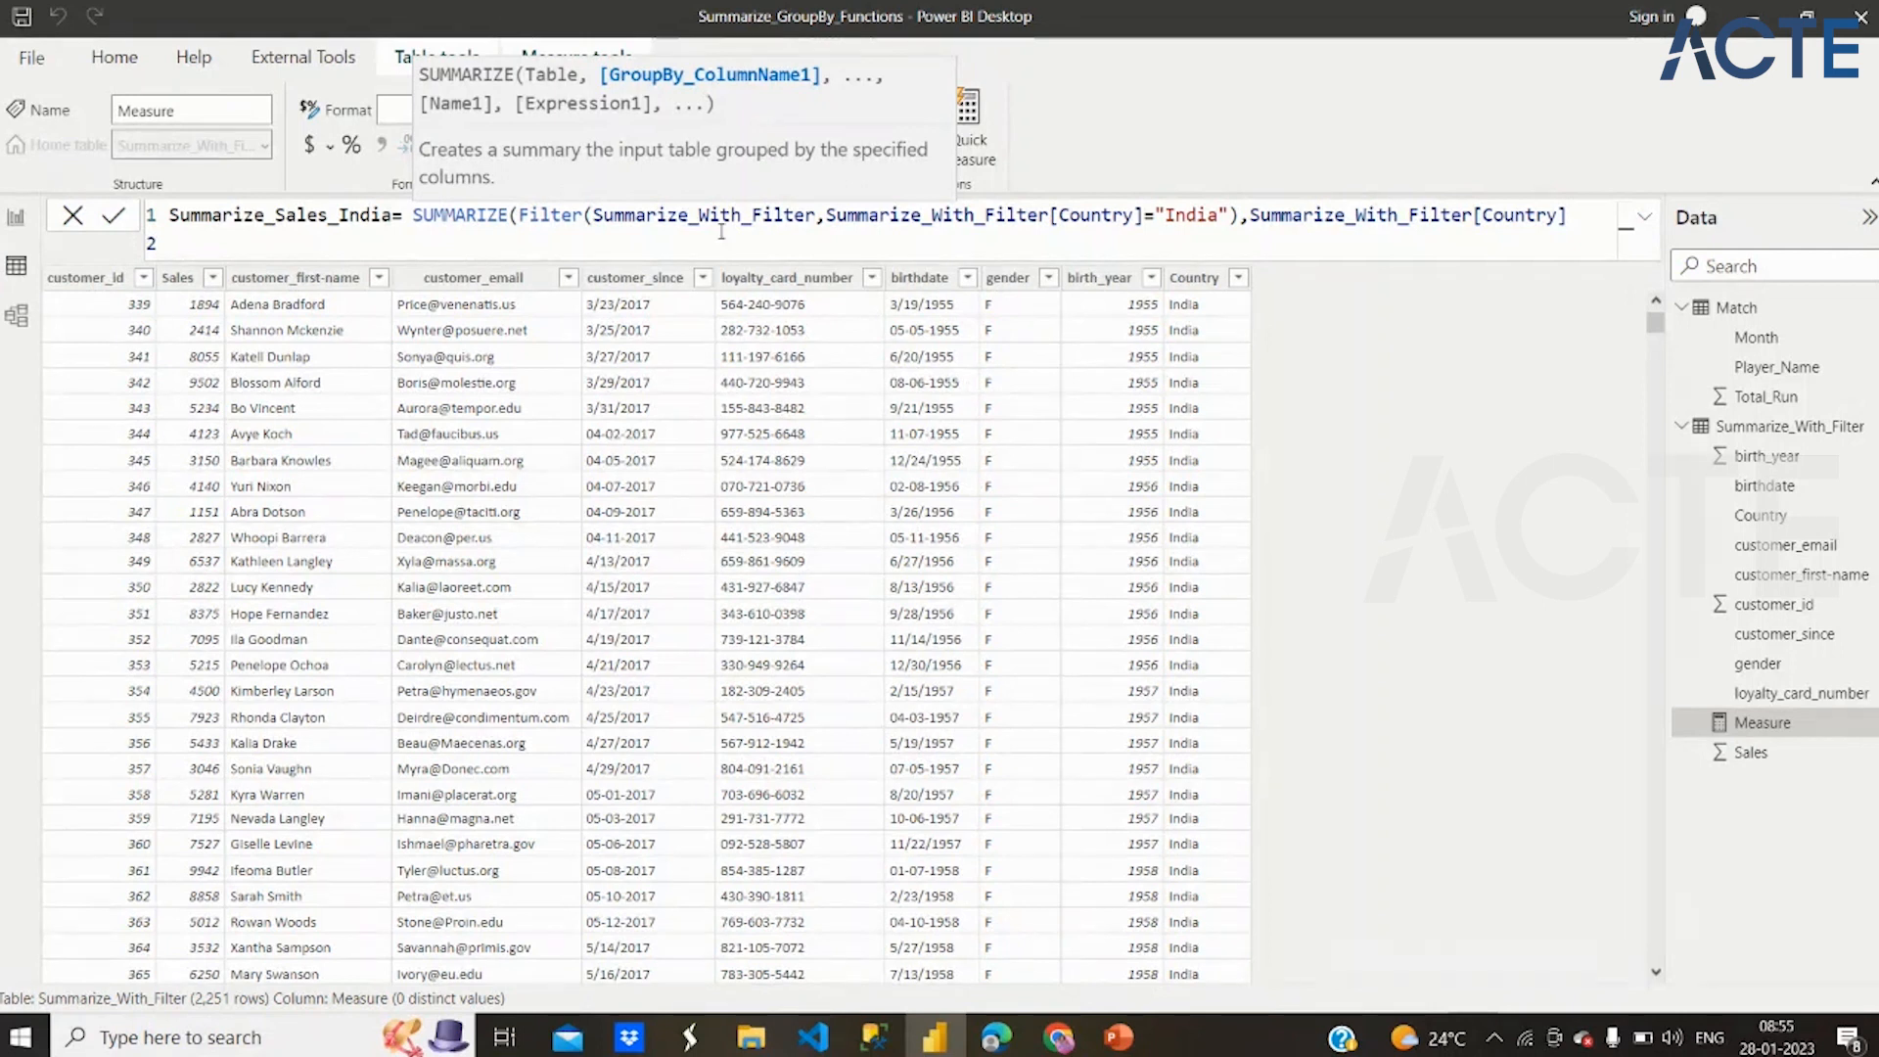
left_click(1576, 223)
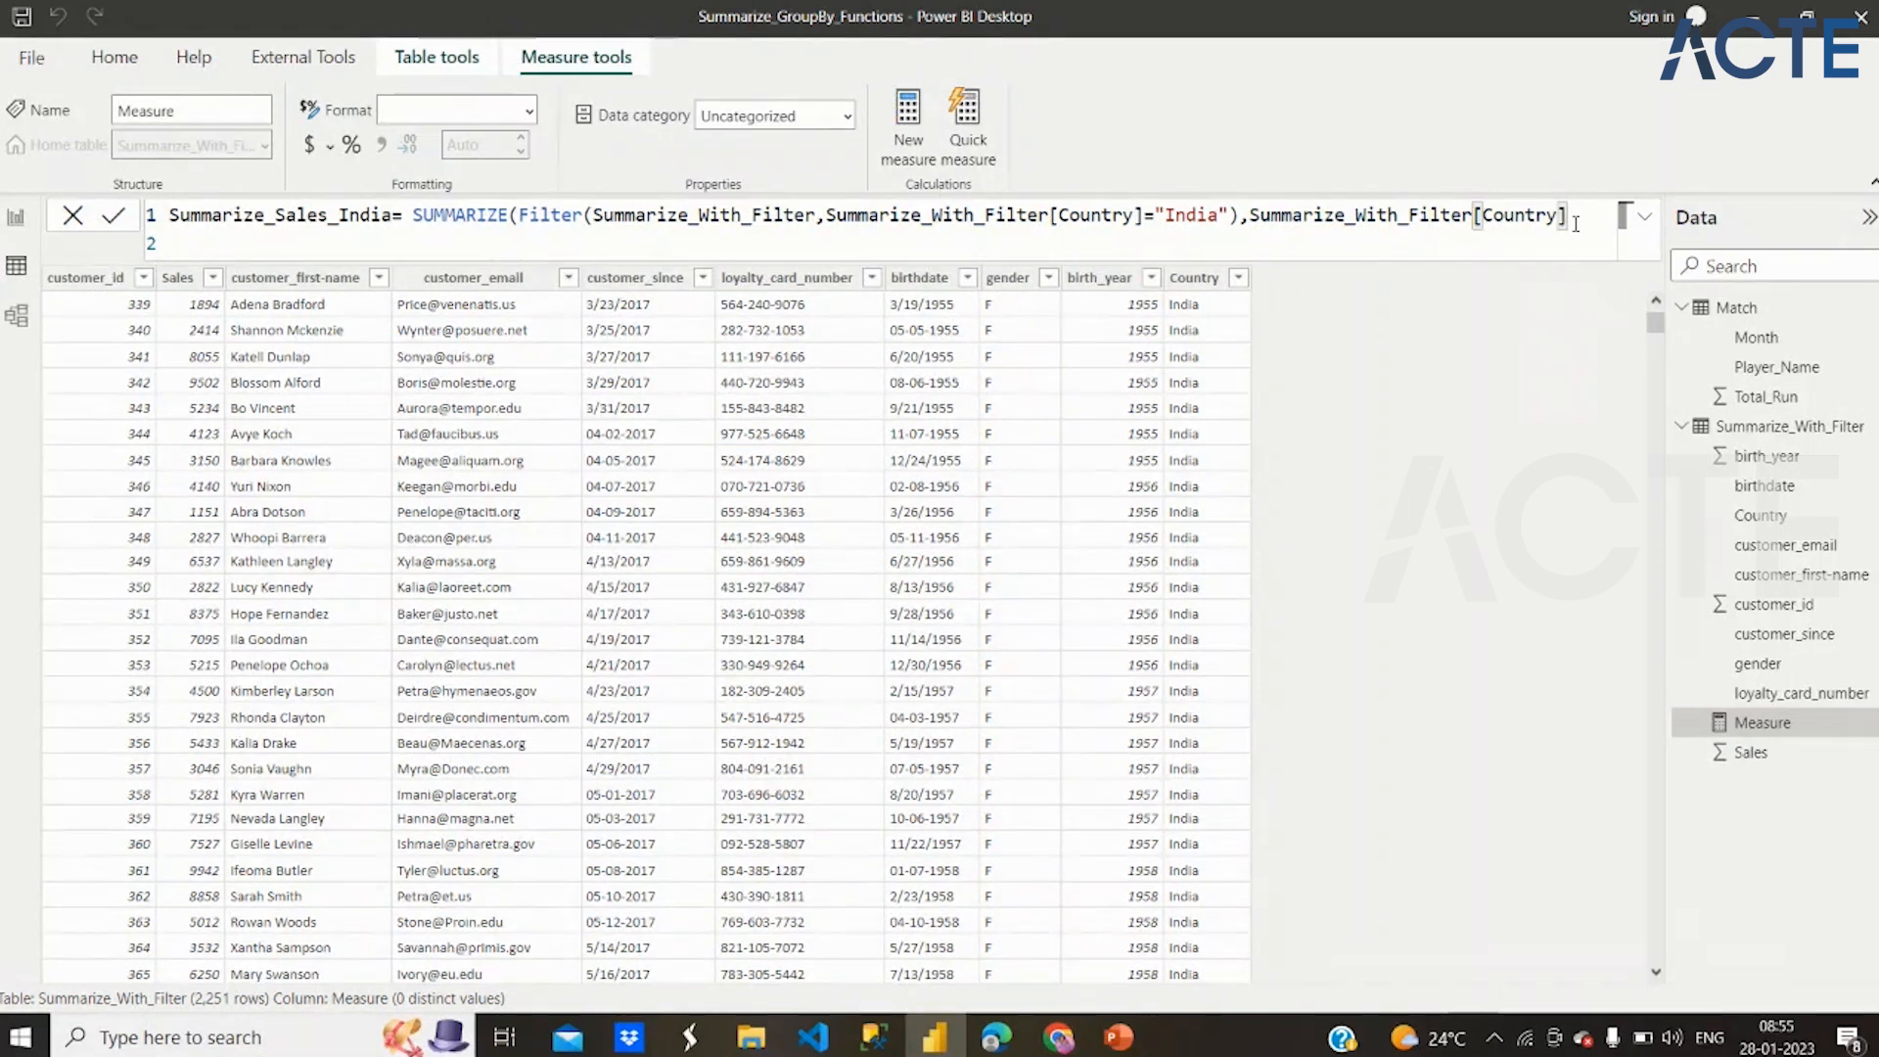
type(",")
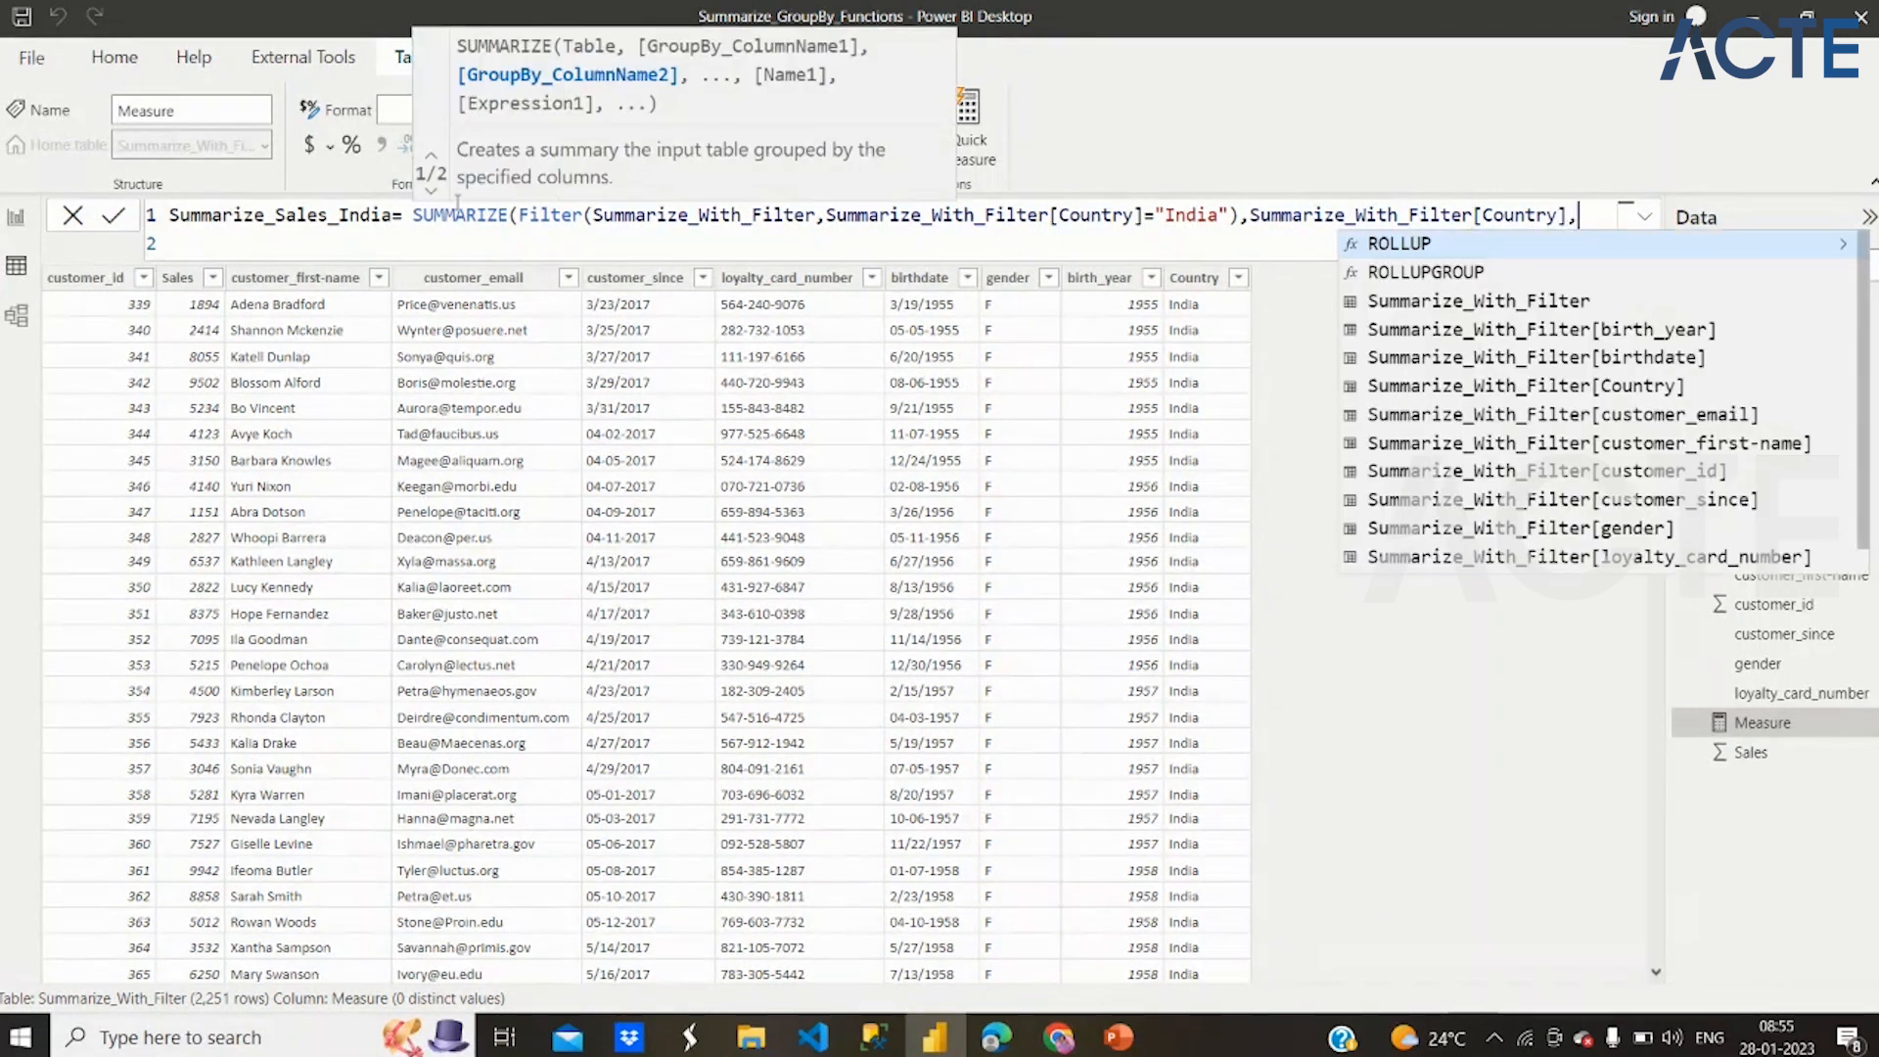
left_click(415, 245)
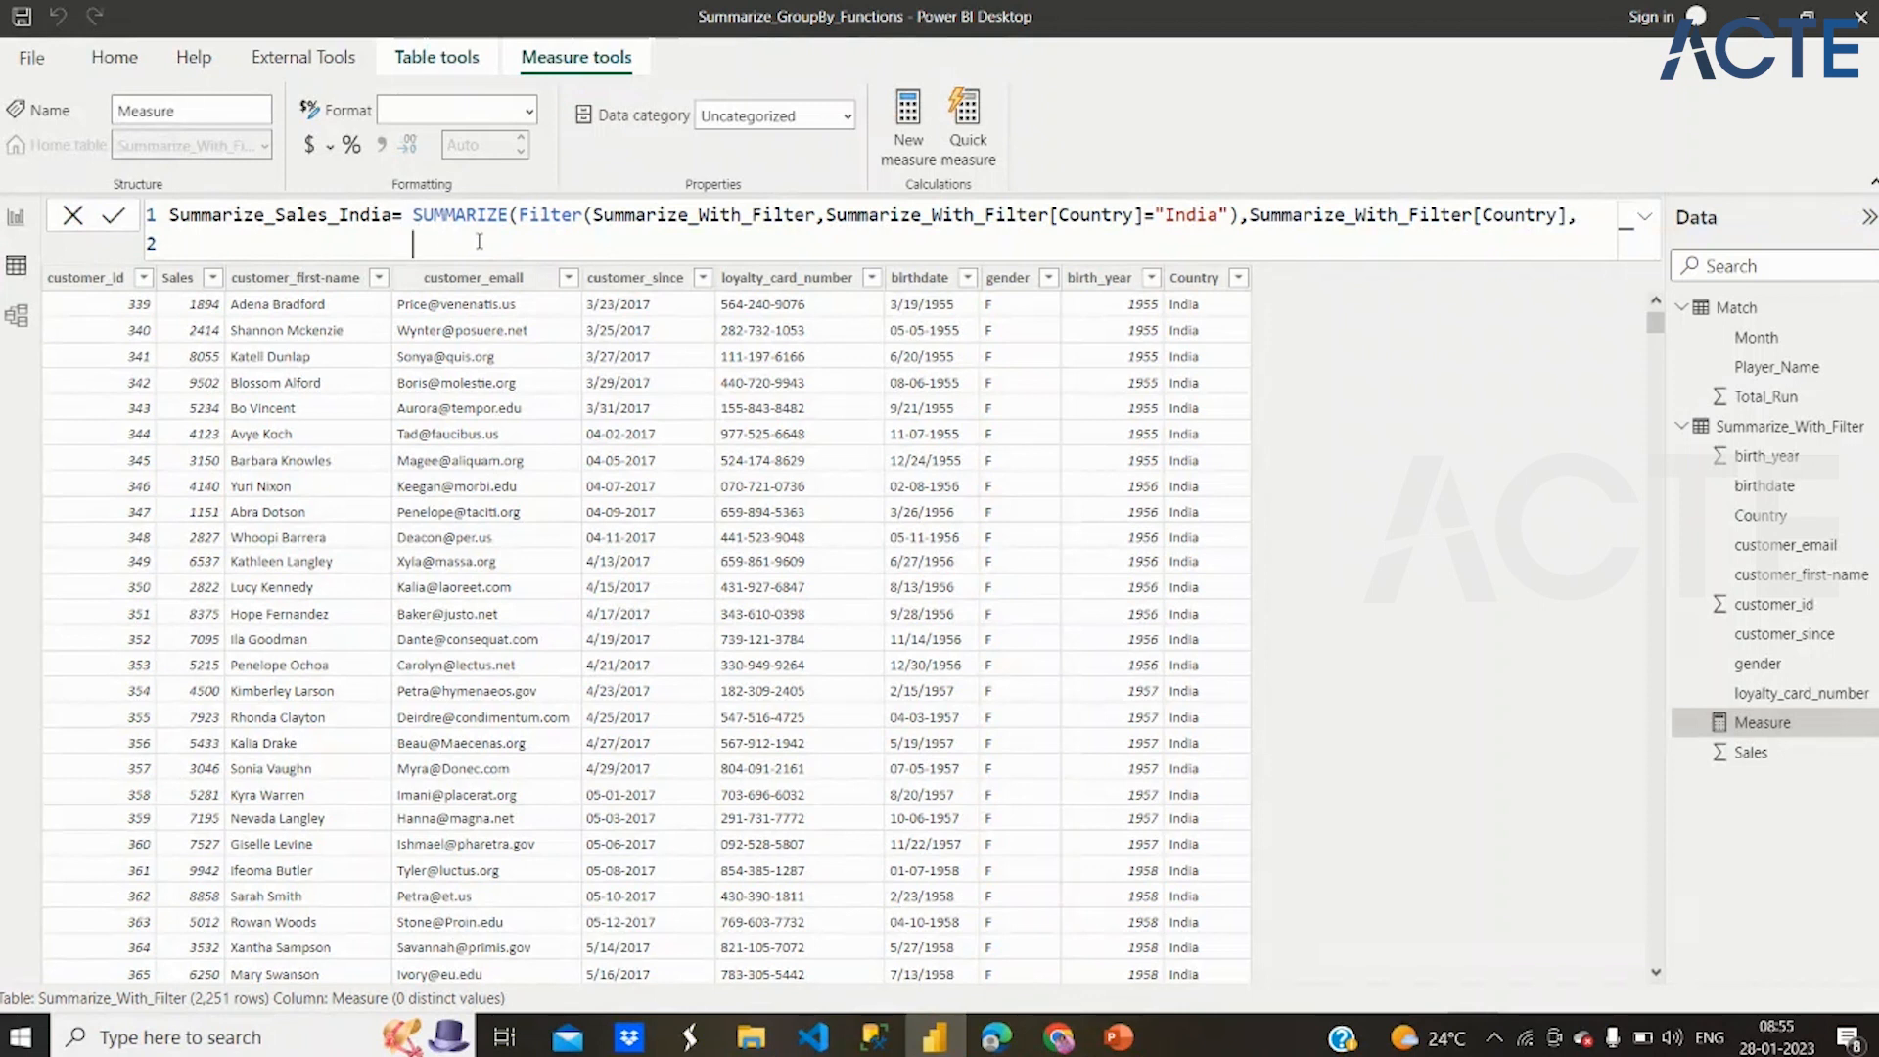
Put "Sales" as the summary column name on the formula's second line, after the group-by column, followed by a comma
left_click(1586, 217)
key("BackSpace")
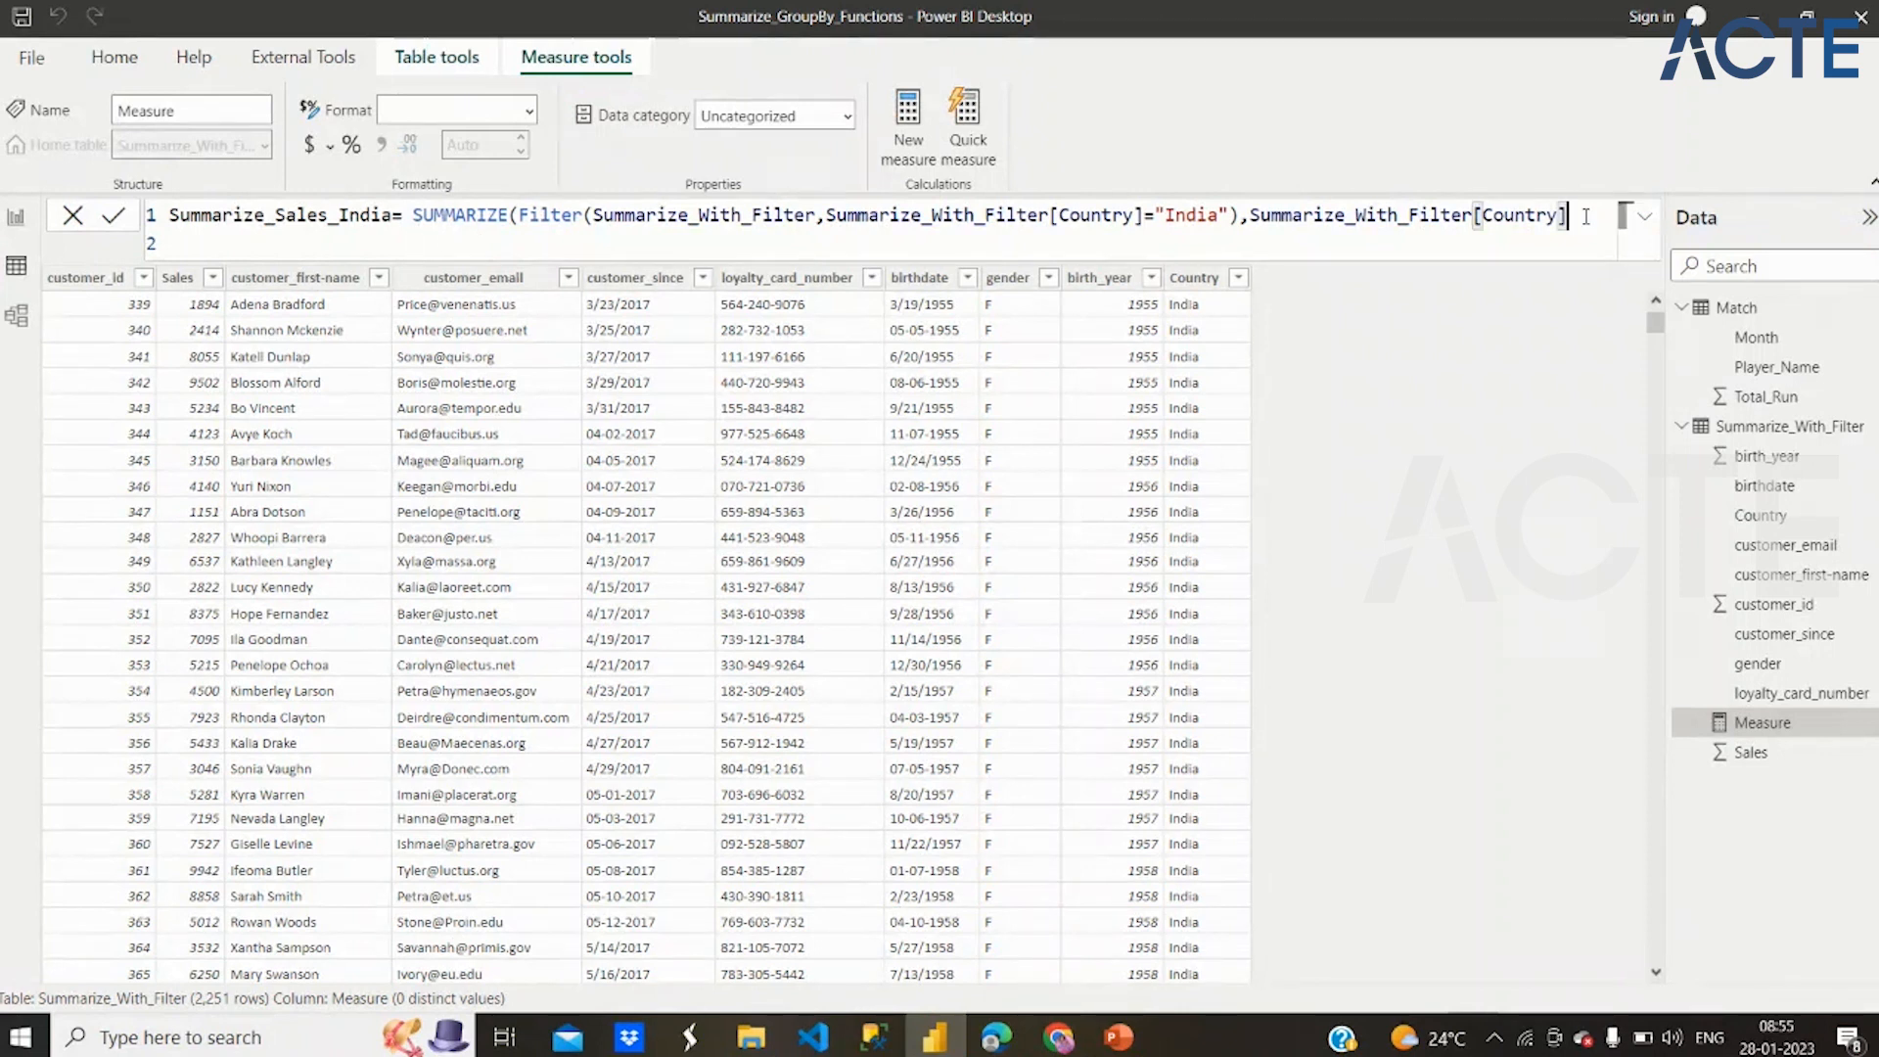
type(",")
key("shift+Return")
type("m")
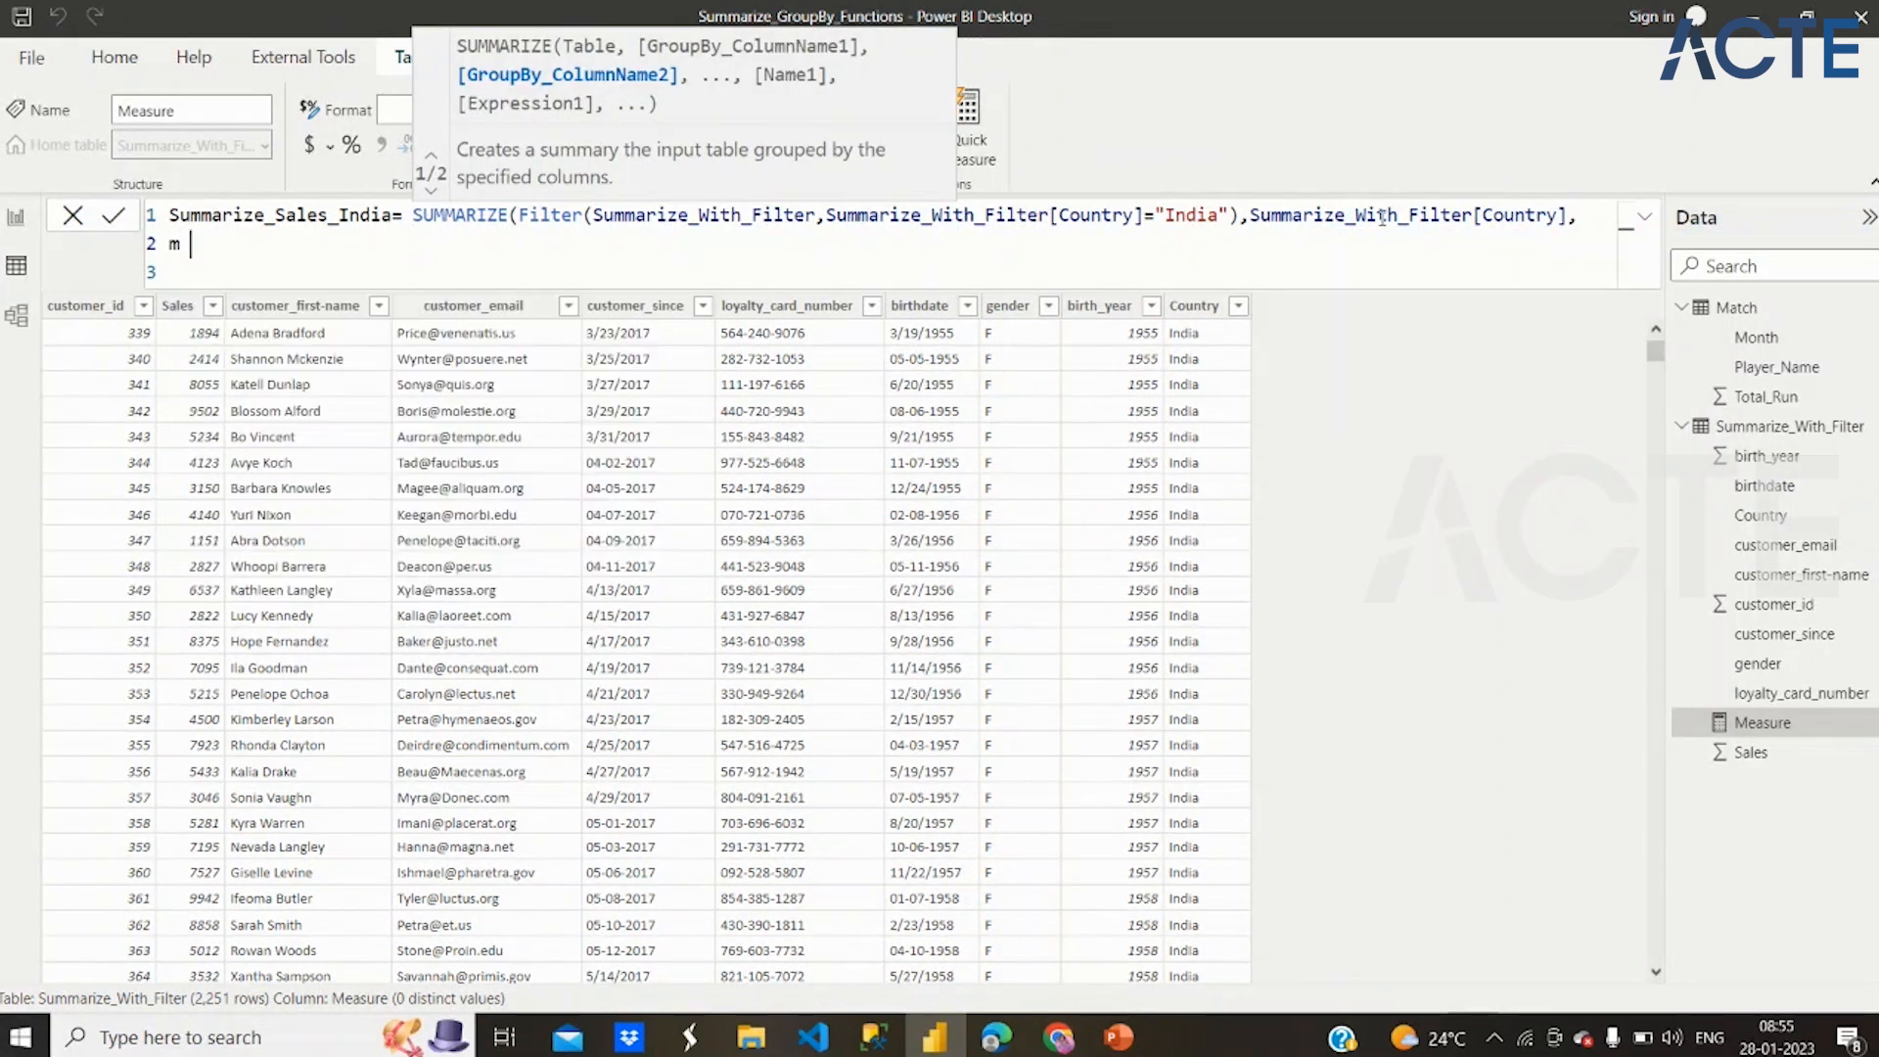
key("BackSpace")
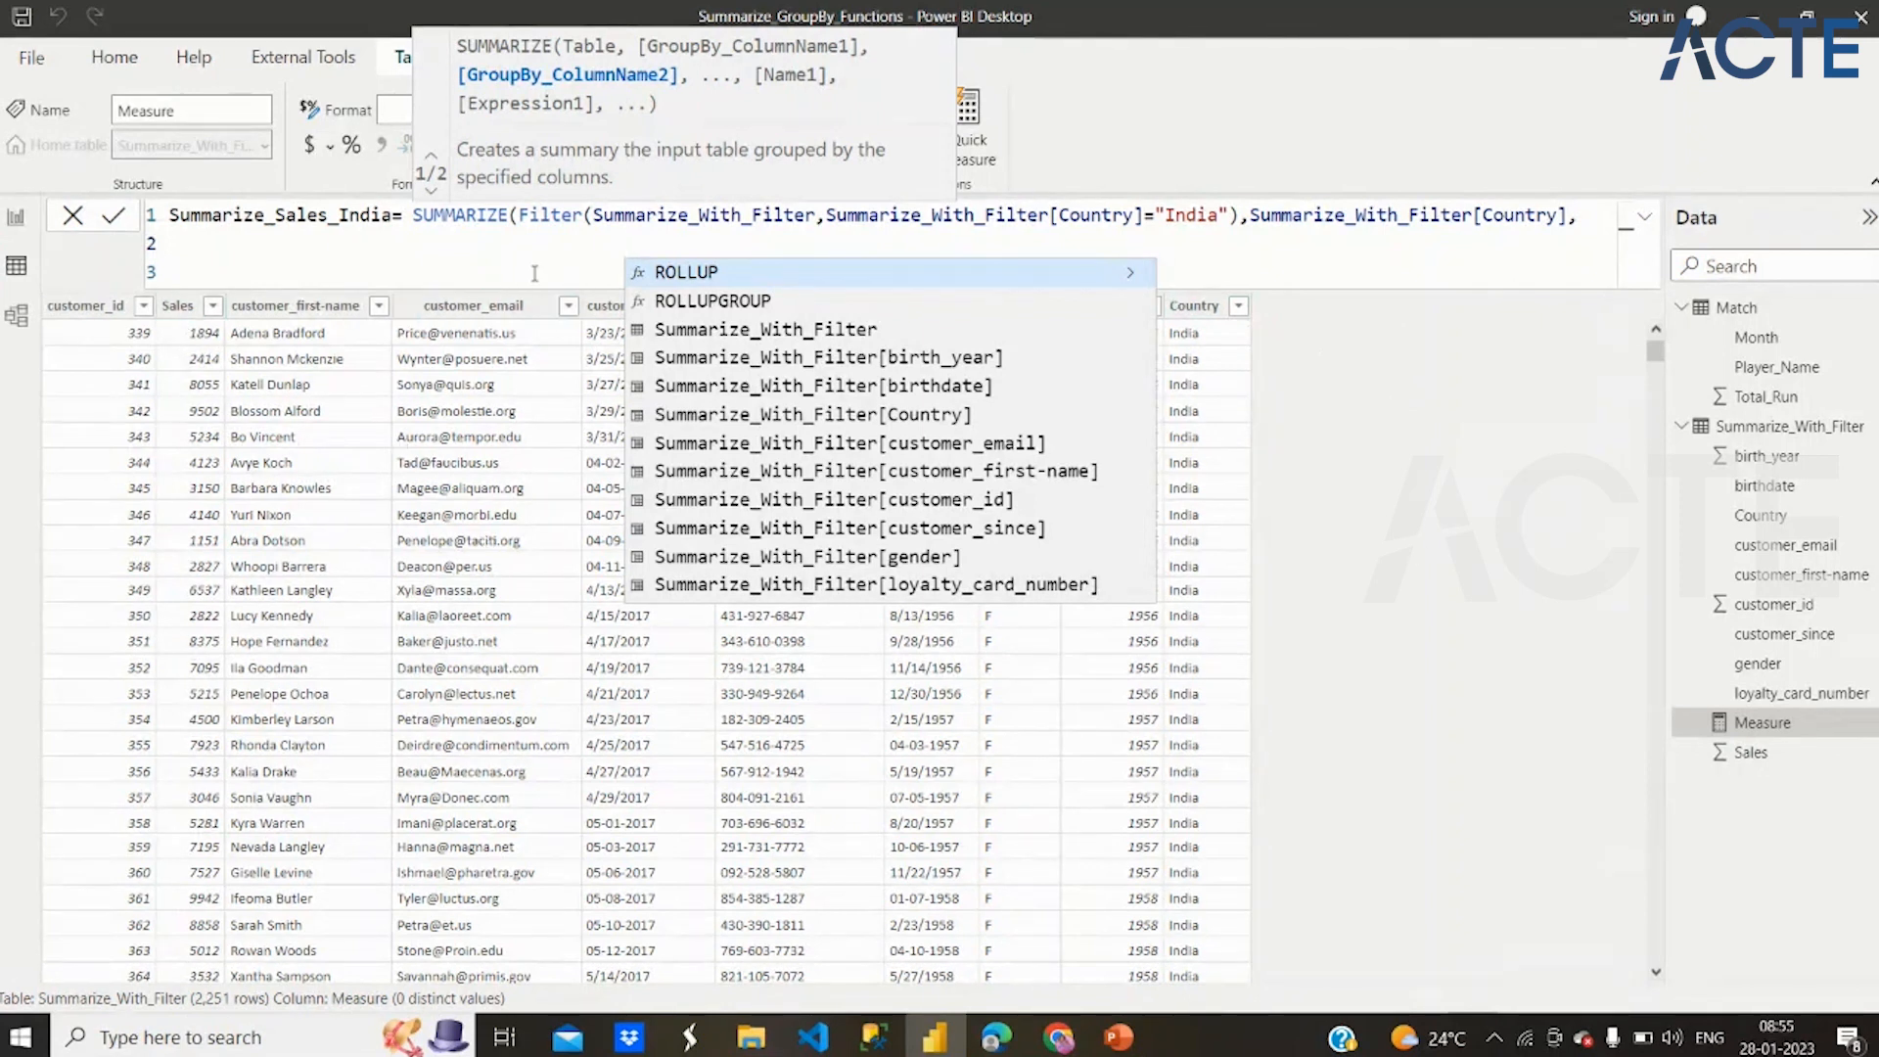
type("\"")
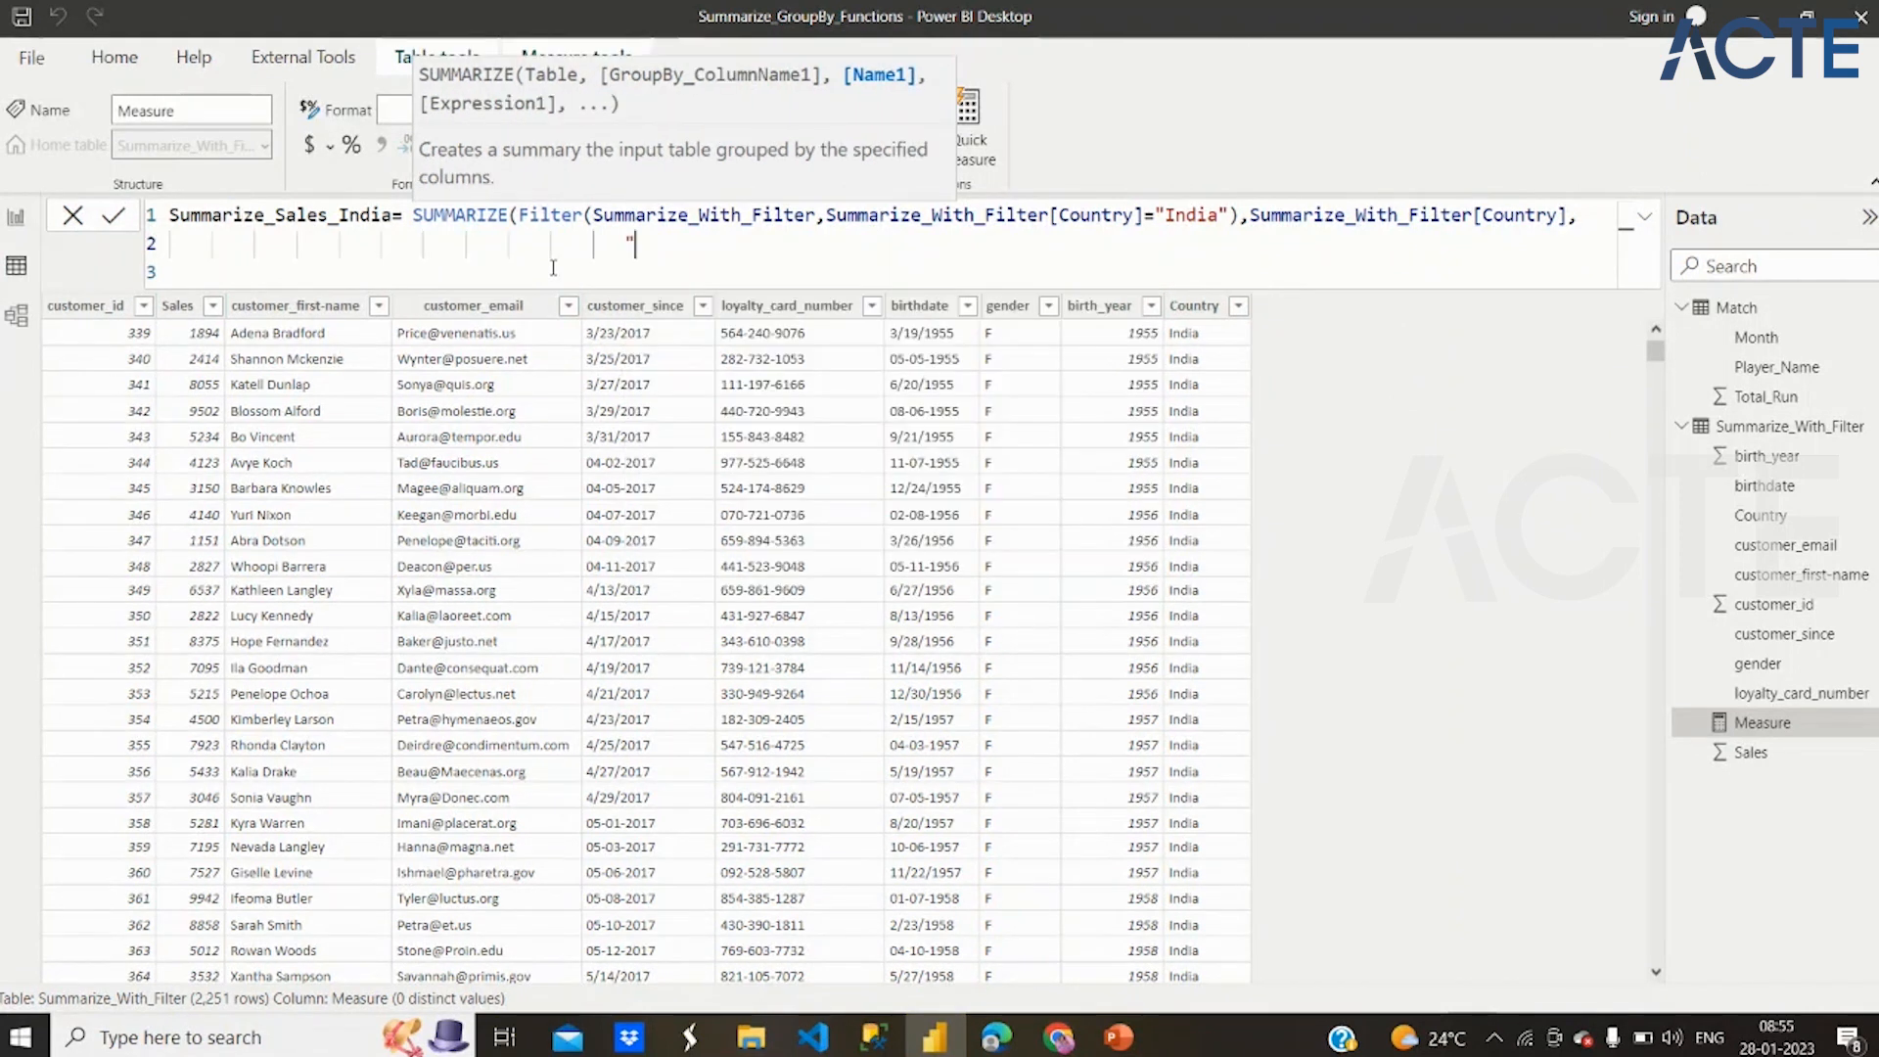
type("Sales")
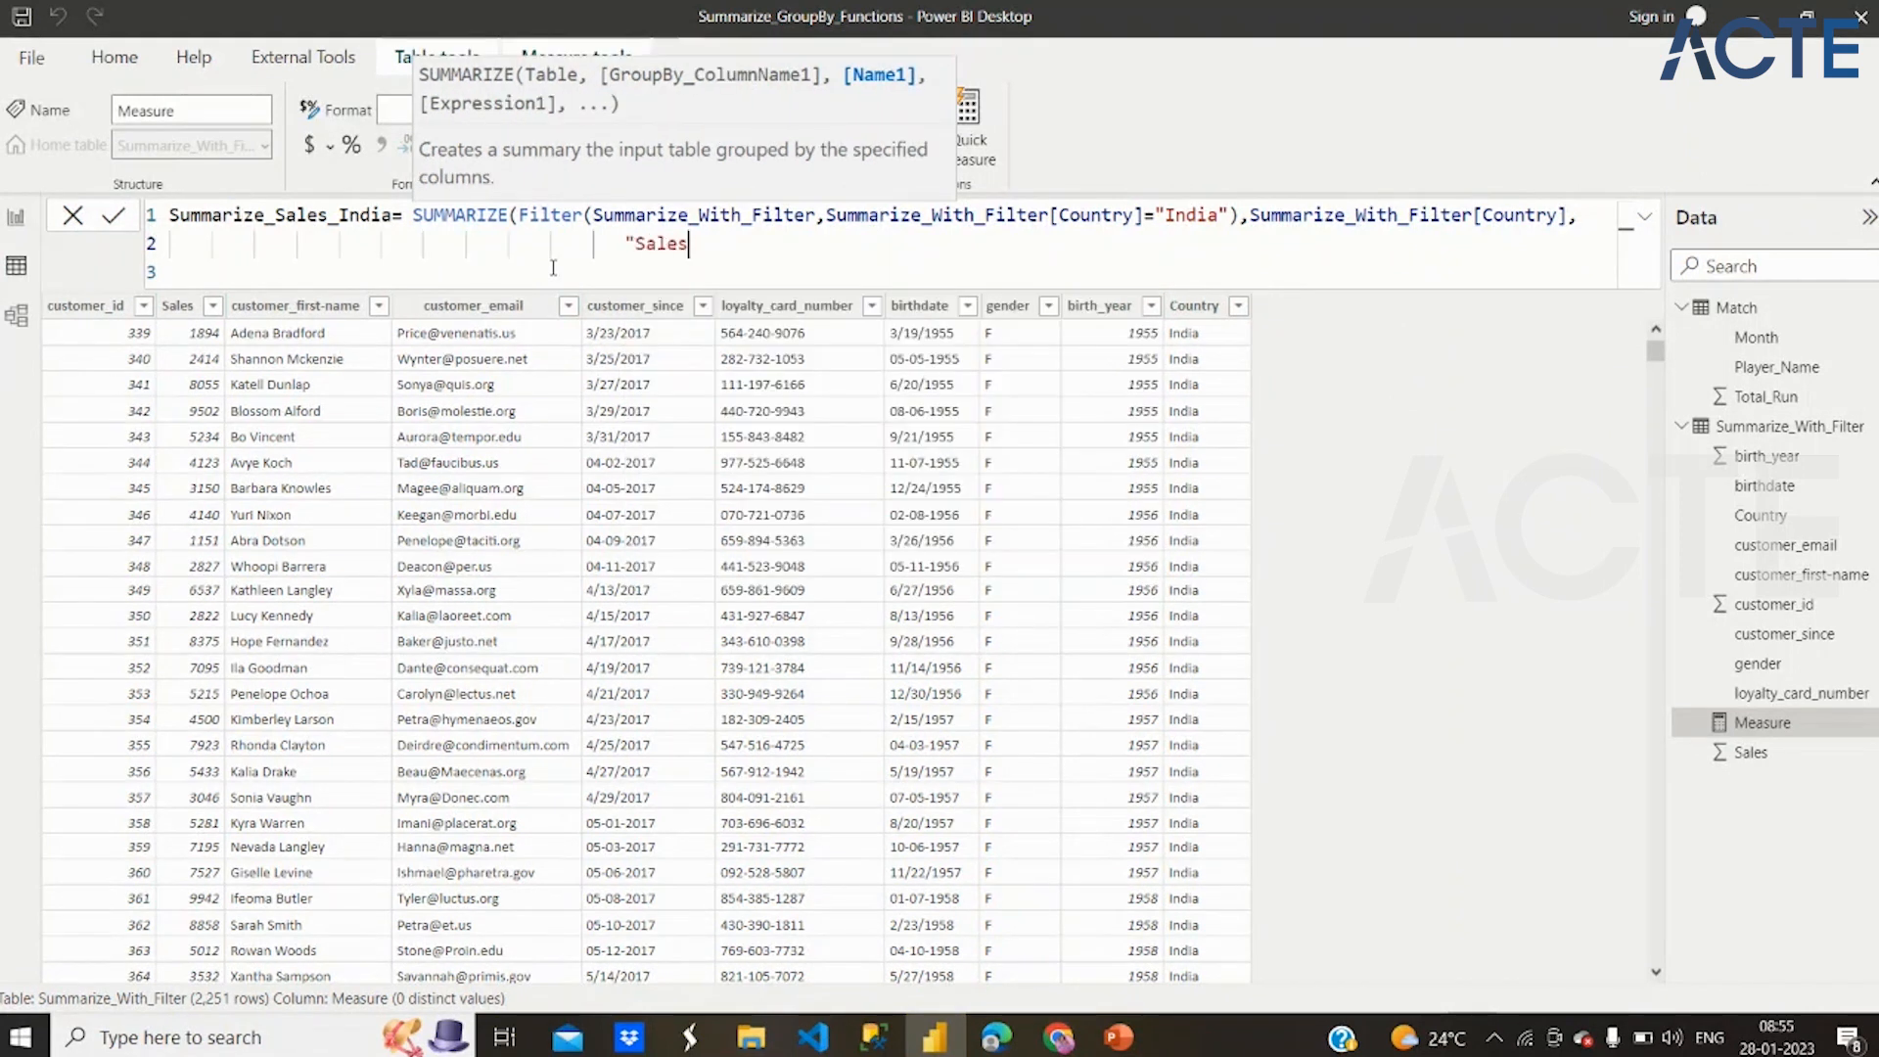
type("\",")
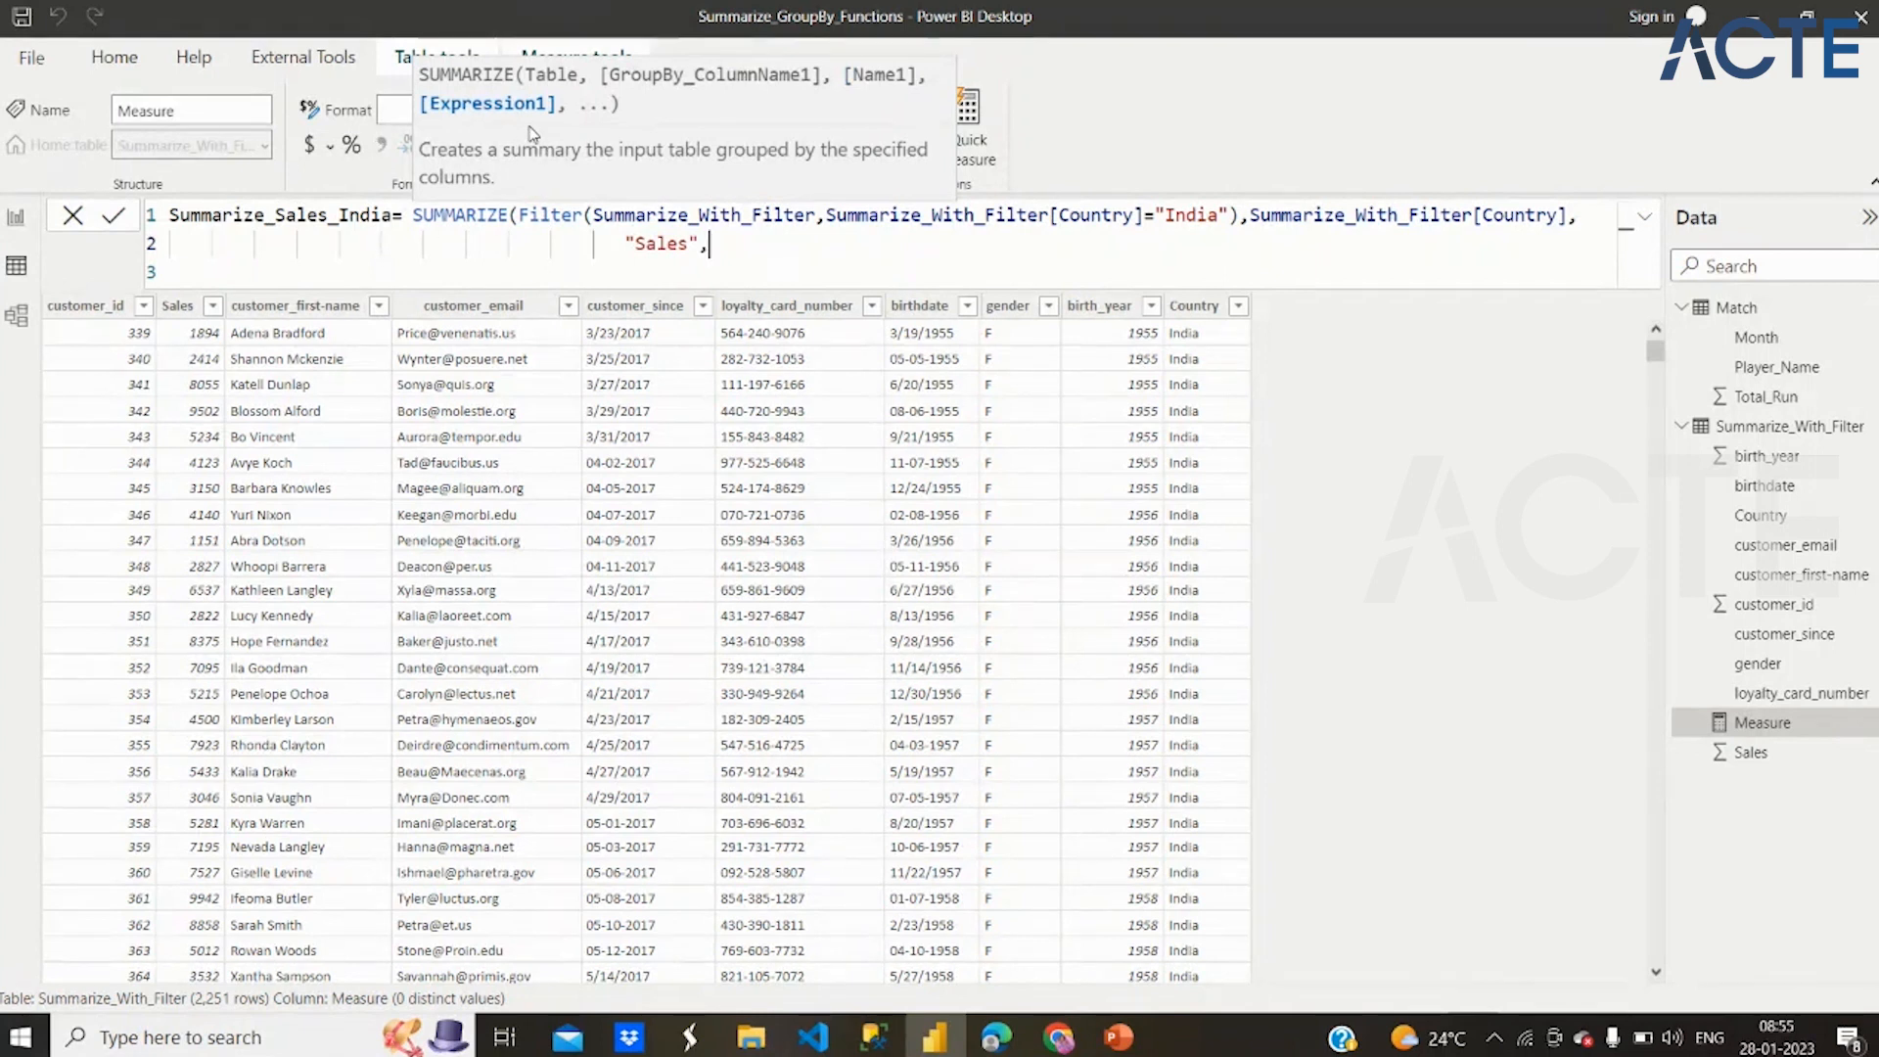
type("sum(")
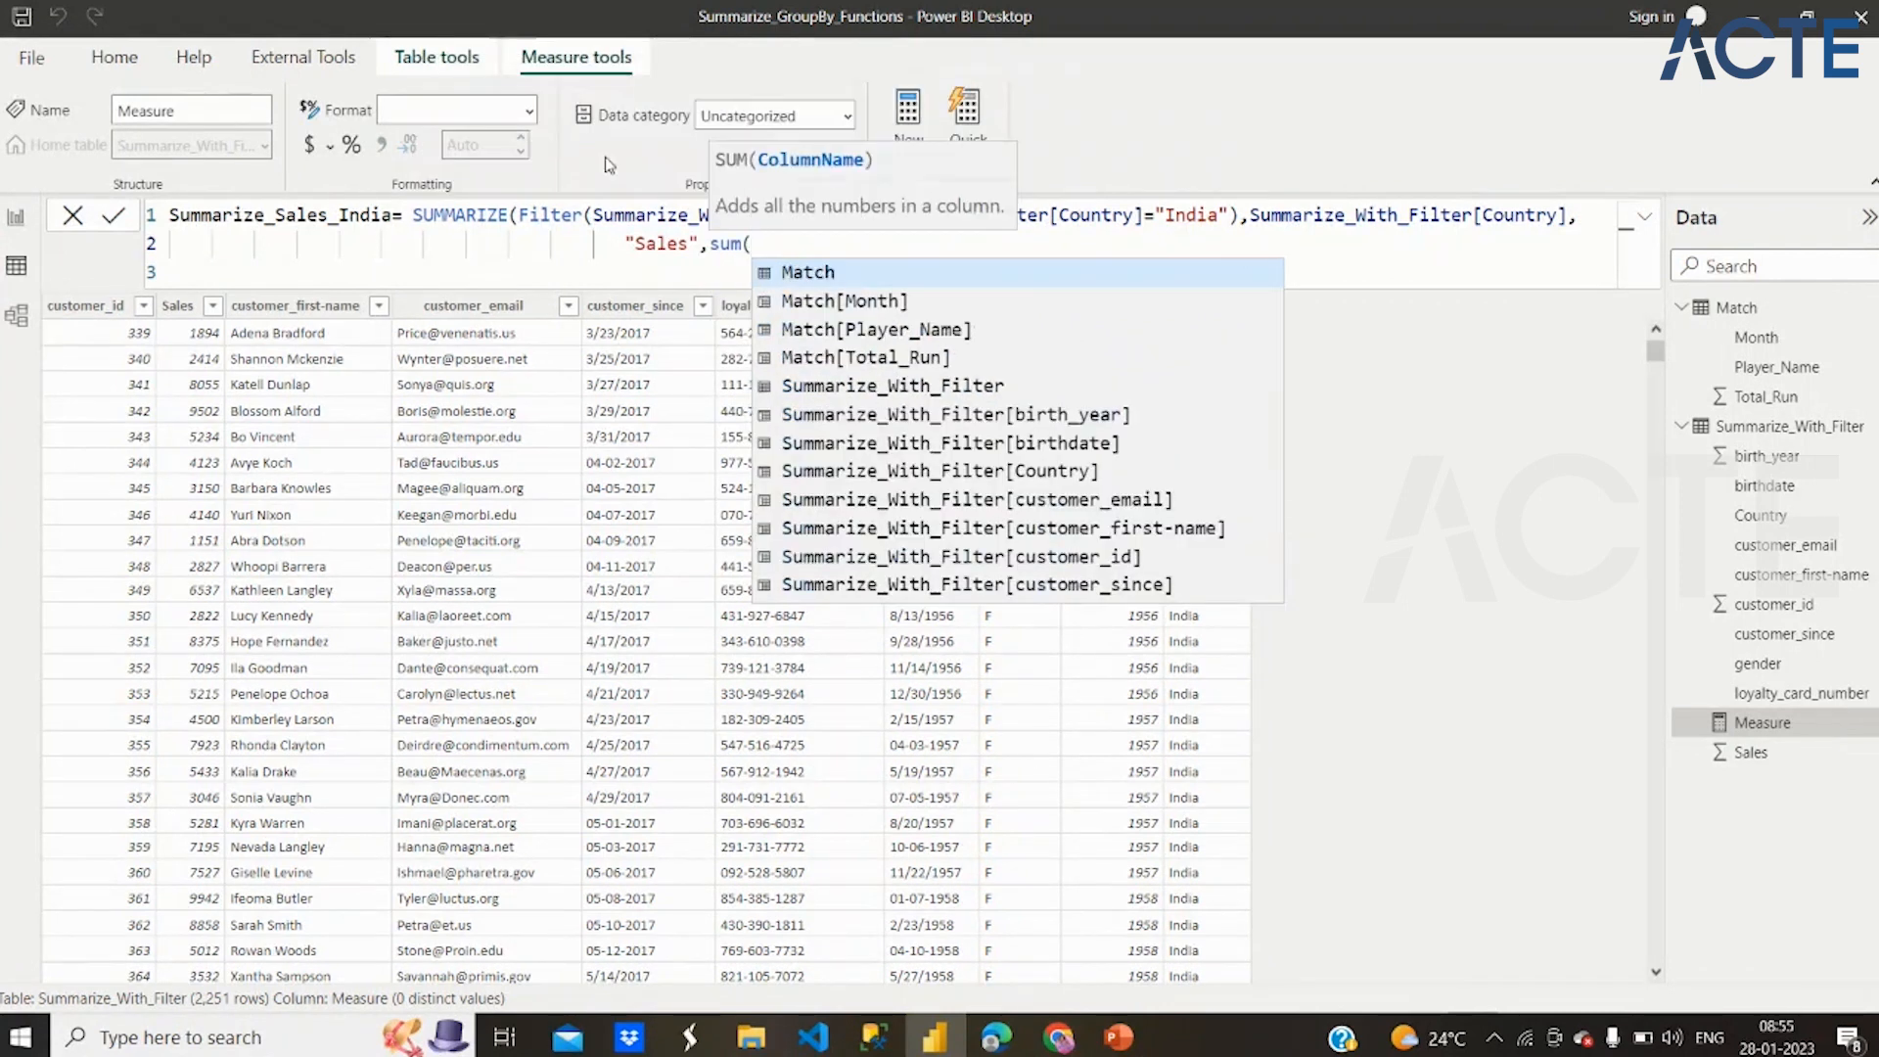
Add a sum( expression on Summarize_With_Filter[customer_id] behind the "Sales" name and commit the measure
scroll(1092, 499, "down", 1)
left_click(1092, 499)
scroll(1089, 490, "down", 2)
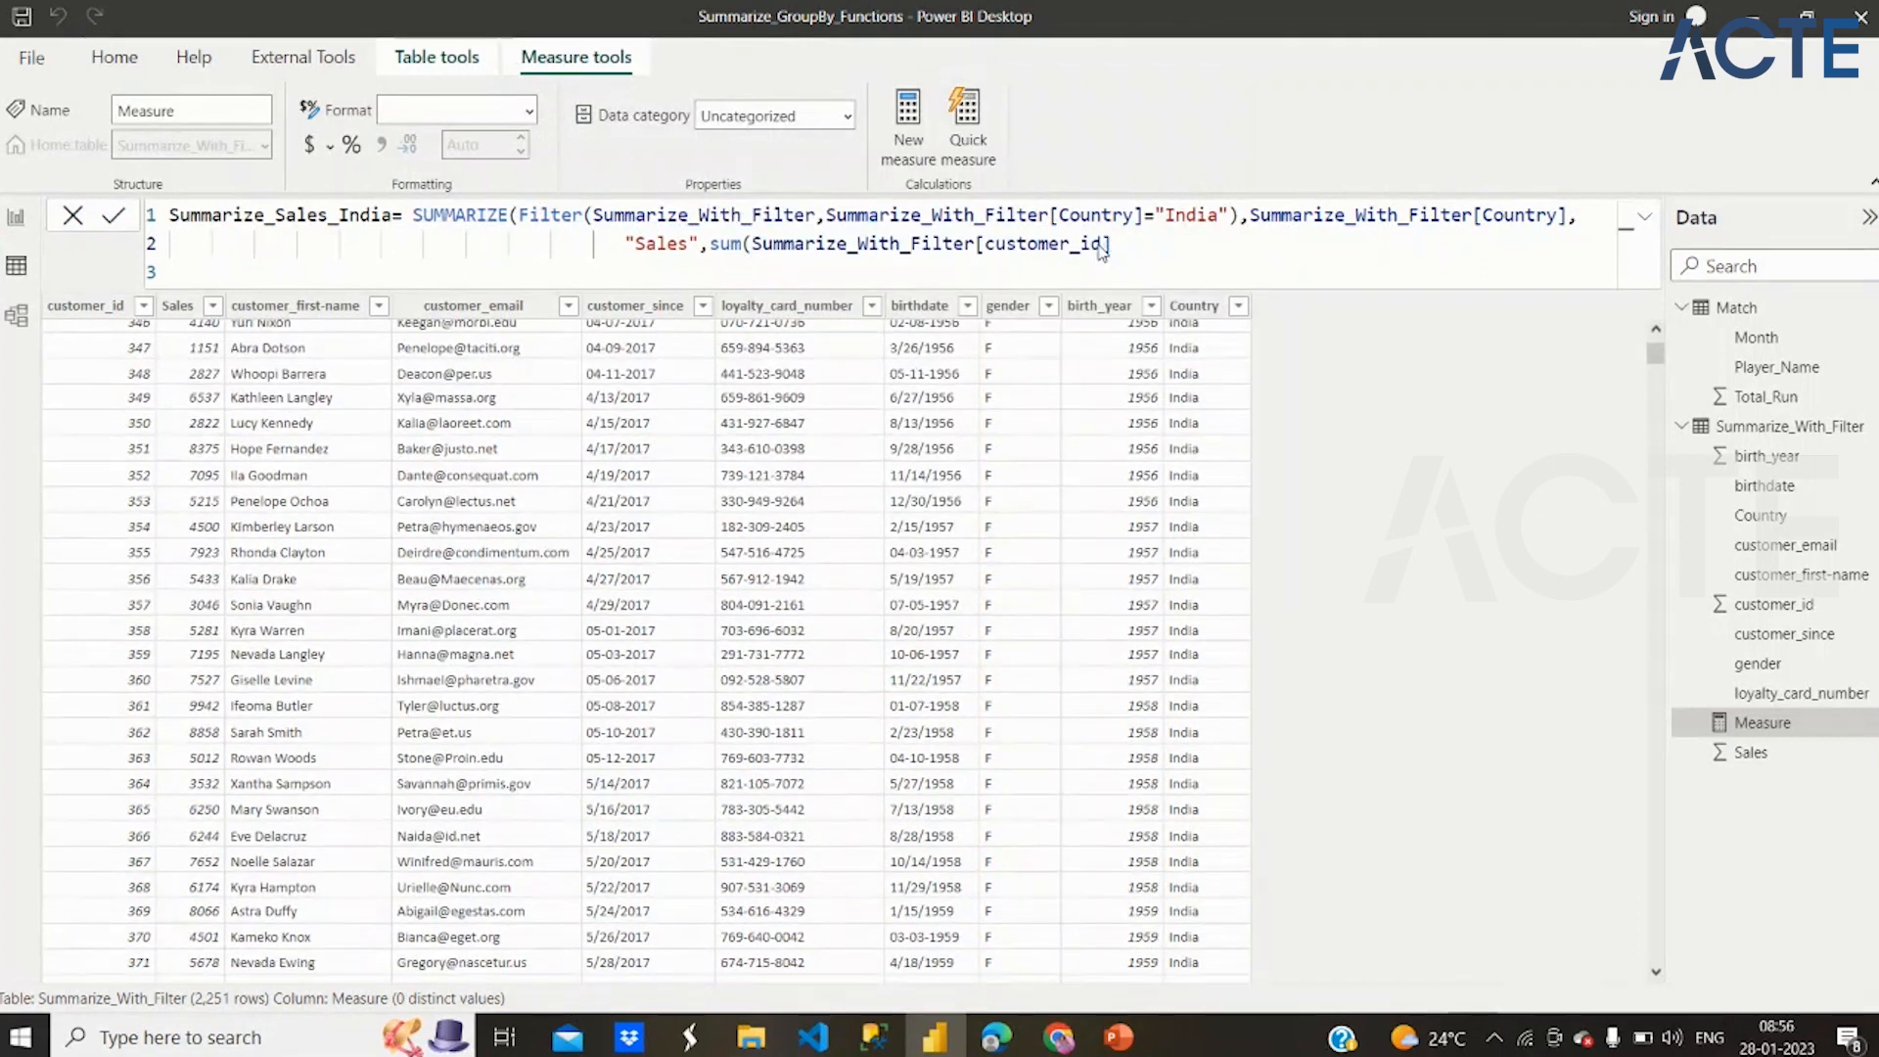
key("Return")
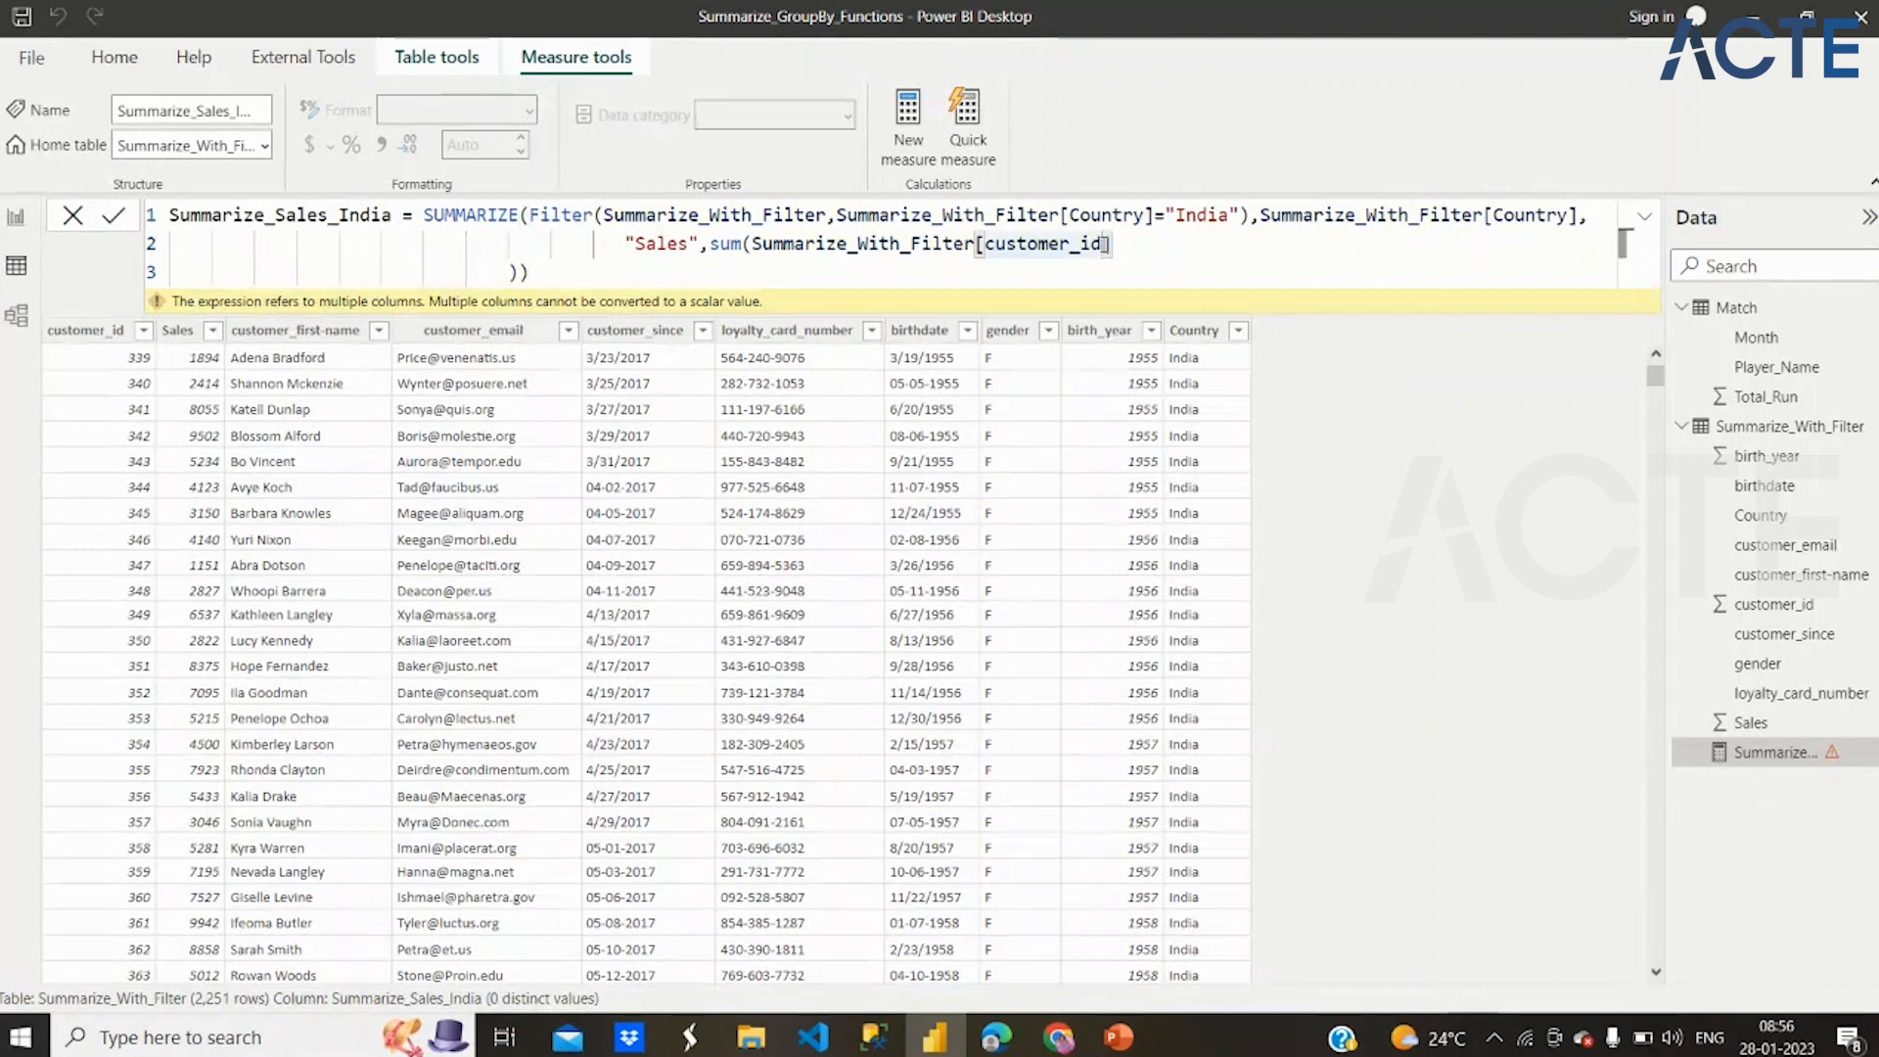
Replace customer_id with the Sales column inside the sum expression and close both the sum and SUMMARIZE parentheses
key("BackSpace")
key("BackSpace")
key("BackSpace")
key("BackSpace")
key("BackSpace")
key("BackSpace")
key("BackSpace")
key("BackSpace")
key("BackSpace")
key("BackSpace")
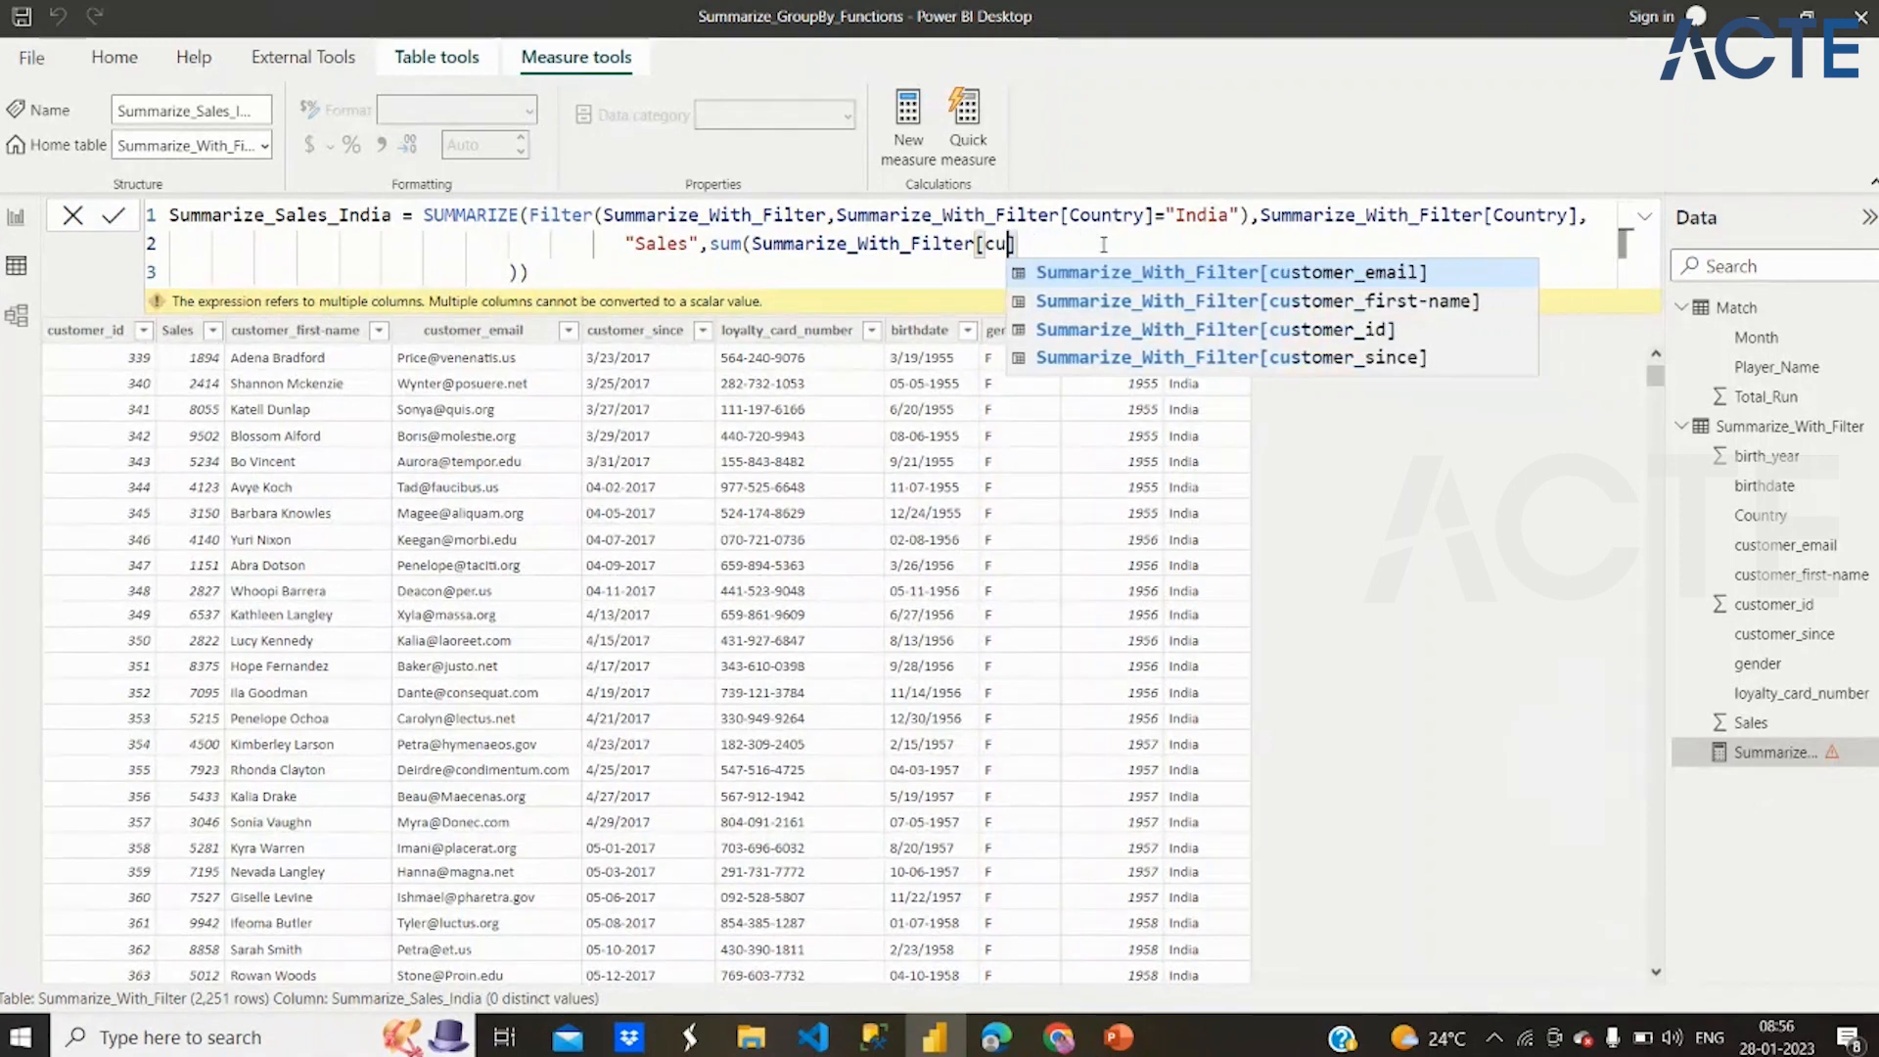
key("BackSpace")
key("BackSpace")
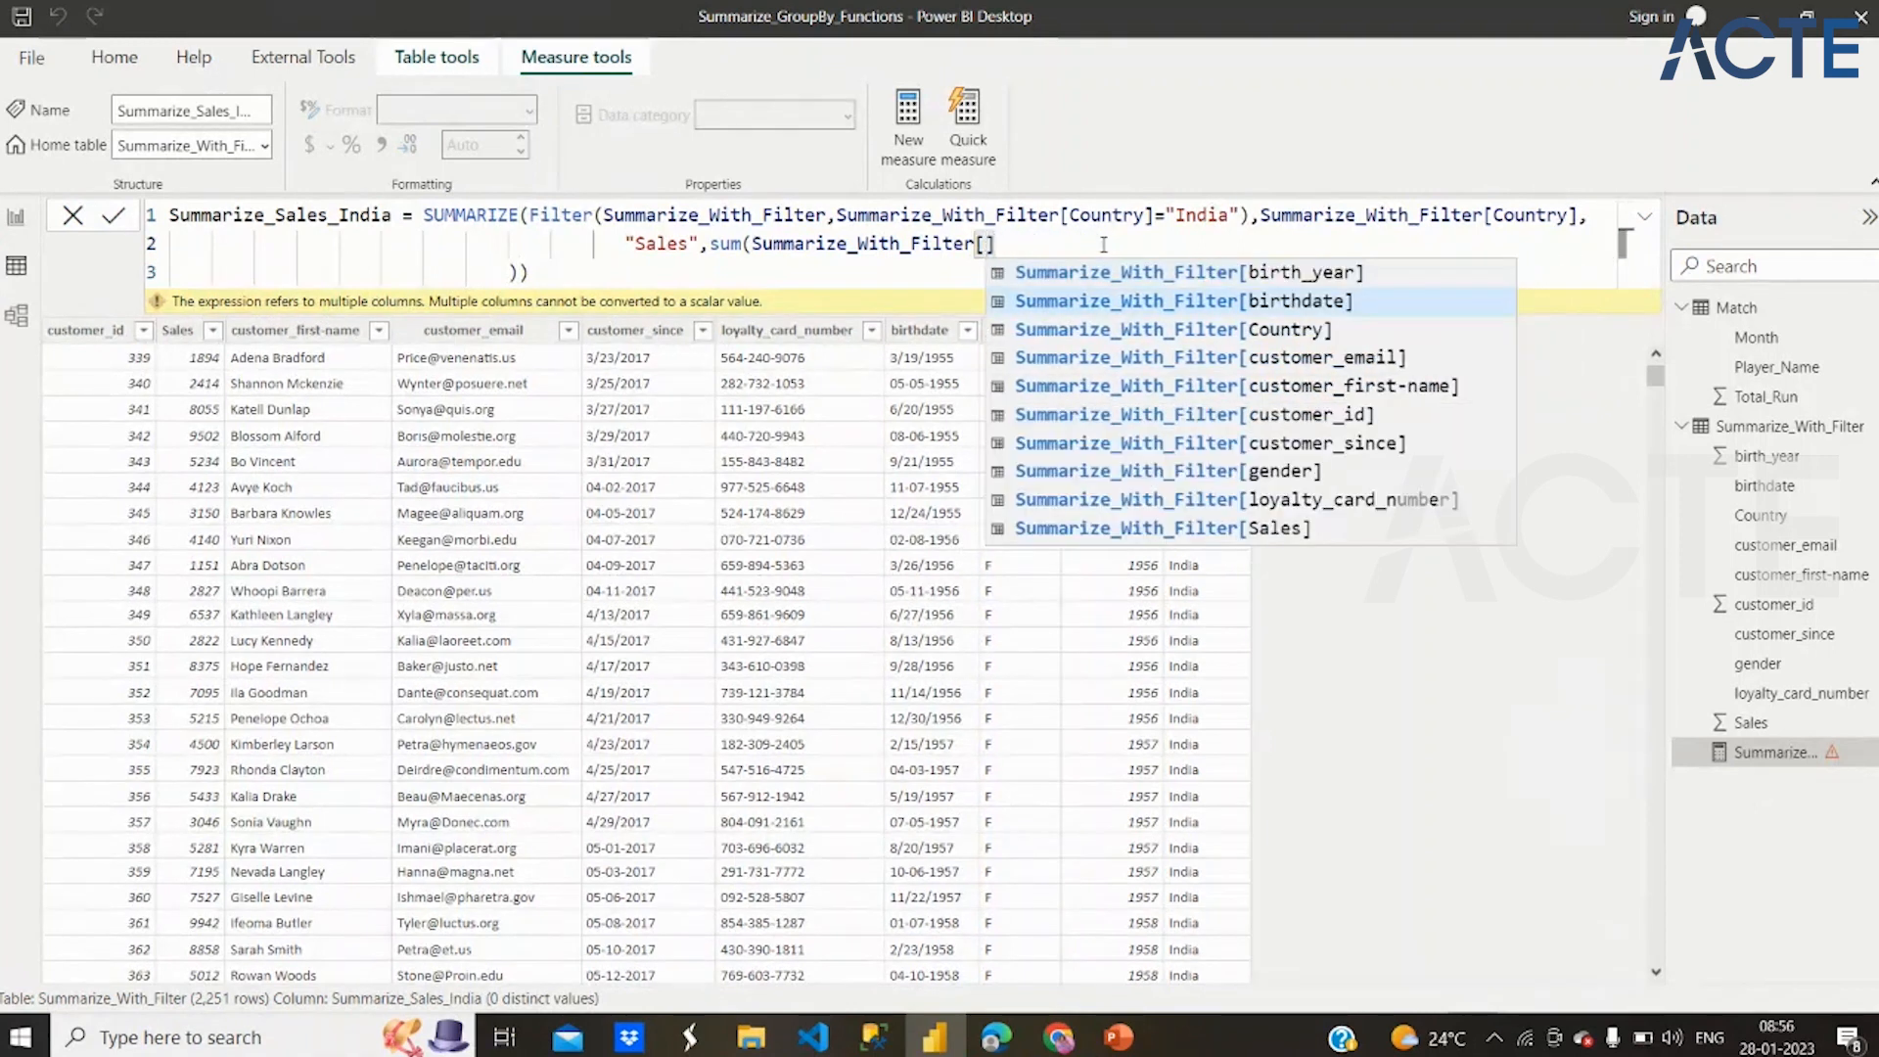
left_click(1260, 530)
type(")")
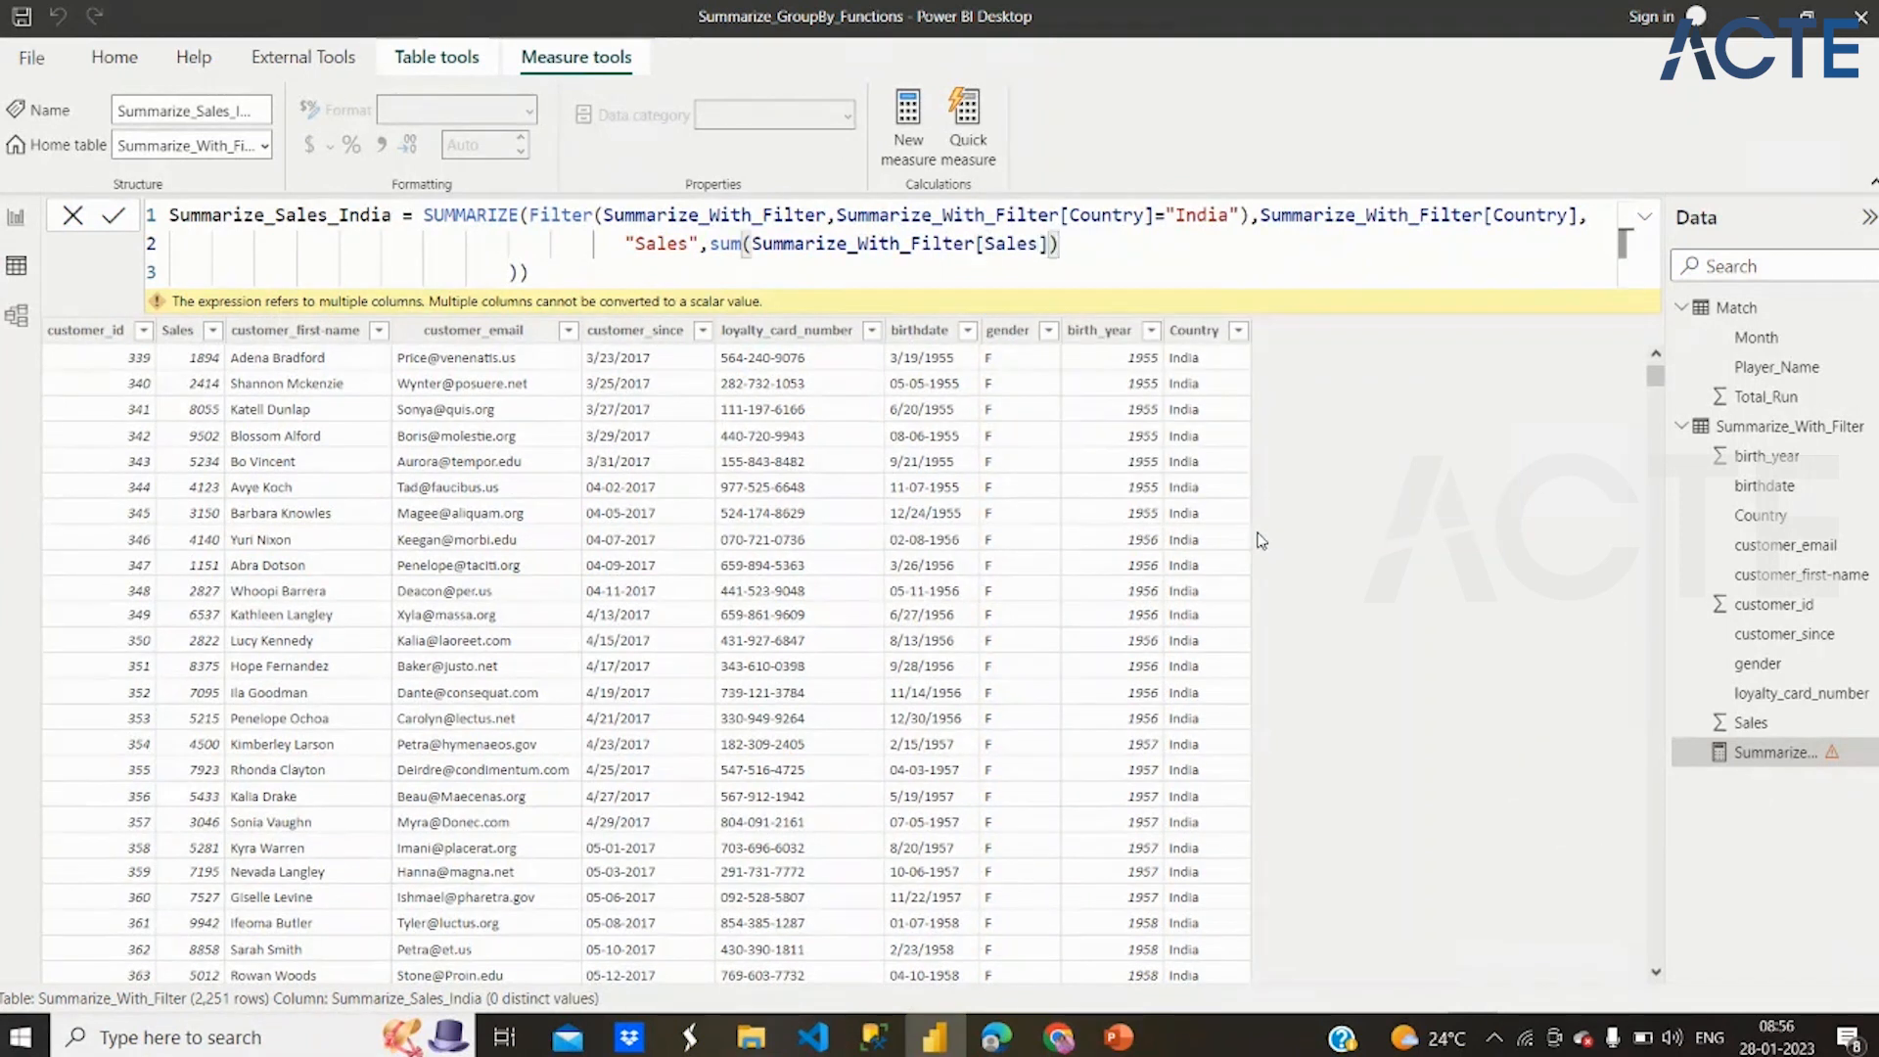
type(")")
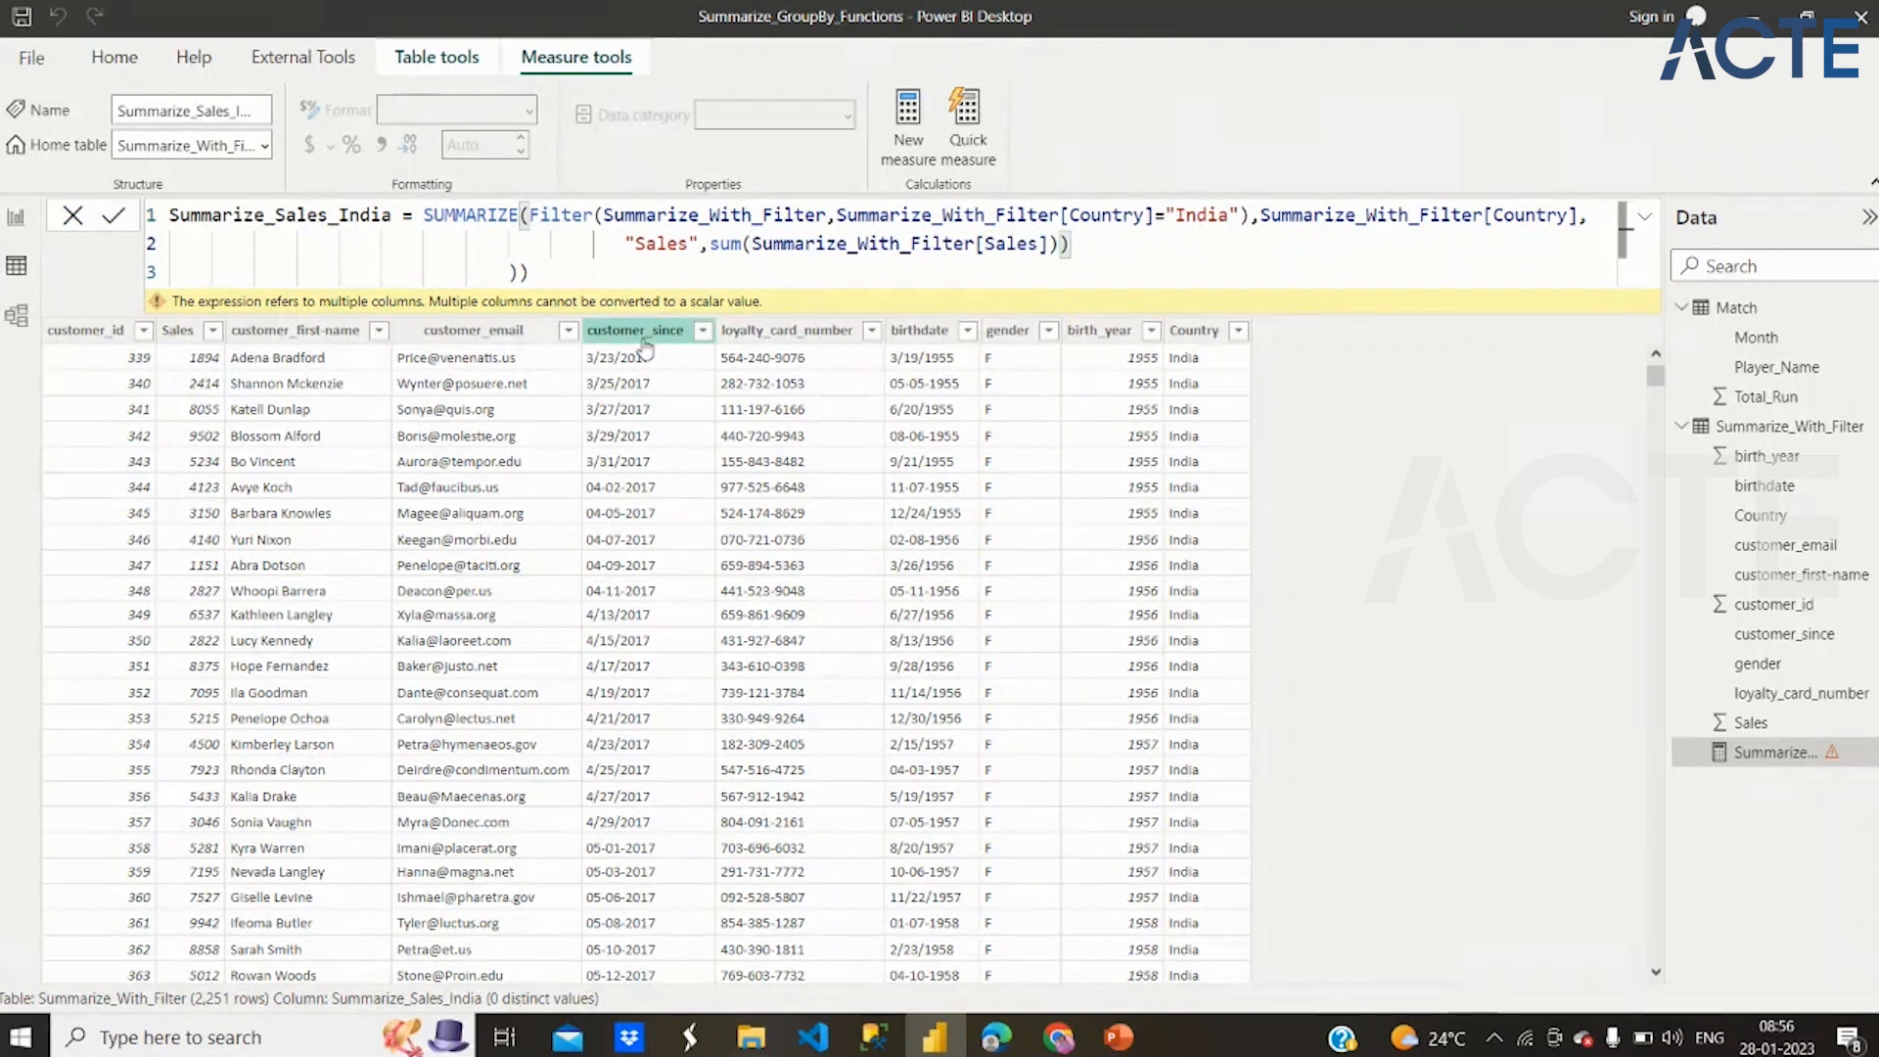
Remove the two surplus closing parentheses from the formula's third line
left_click(532, 270)
key("BackSpace")
key("BackSpace")
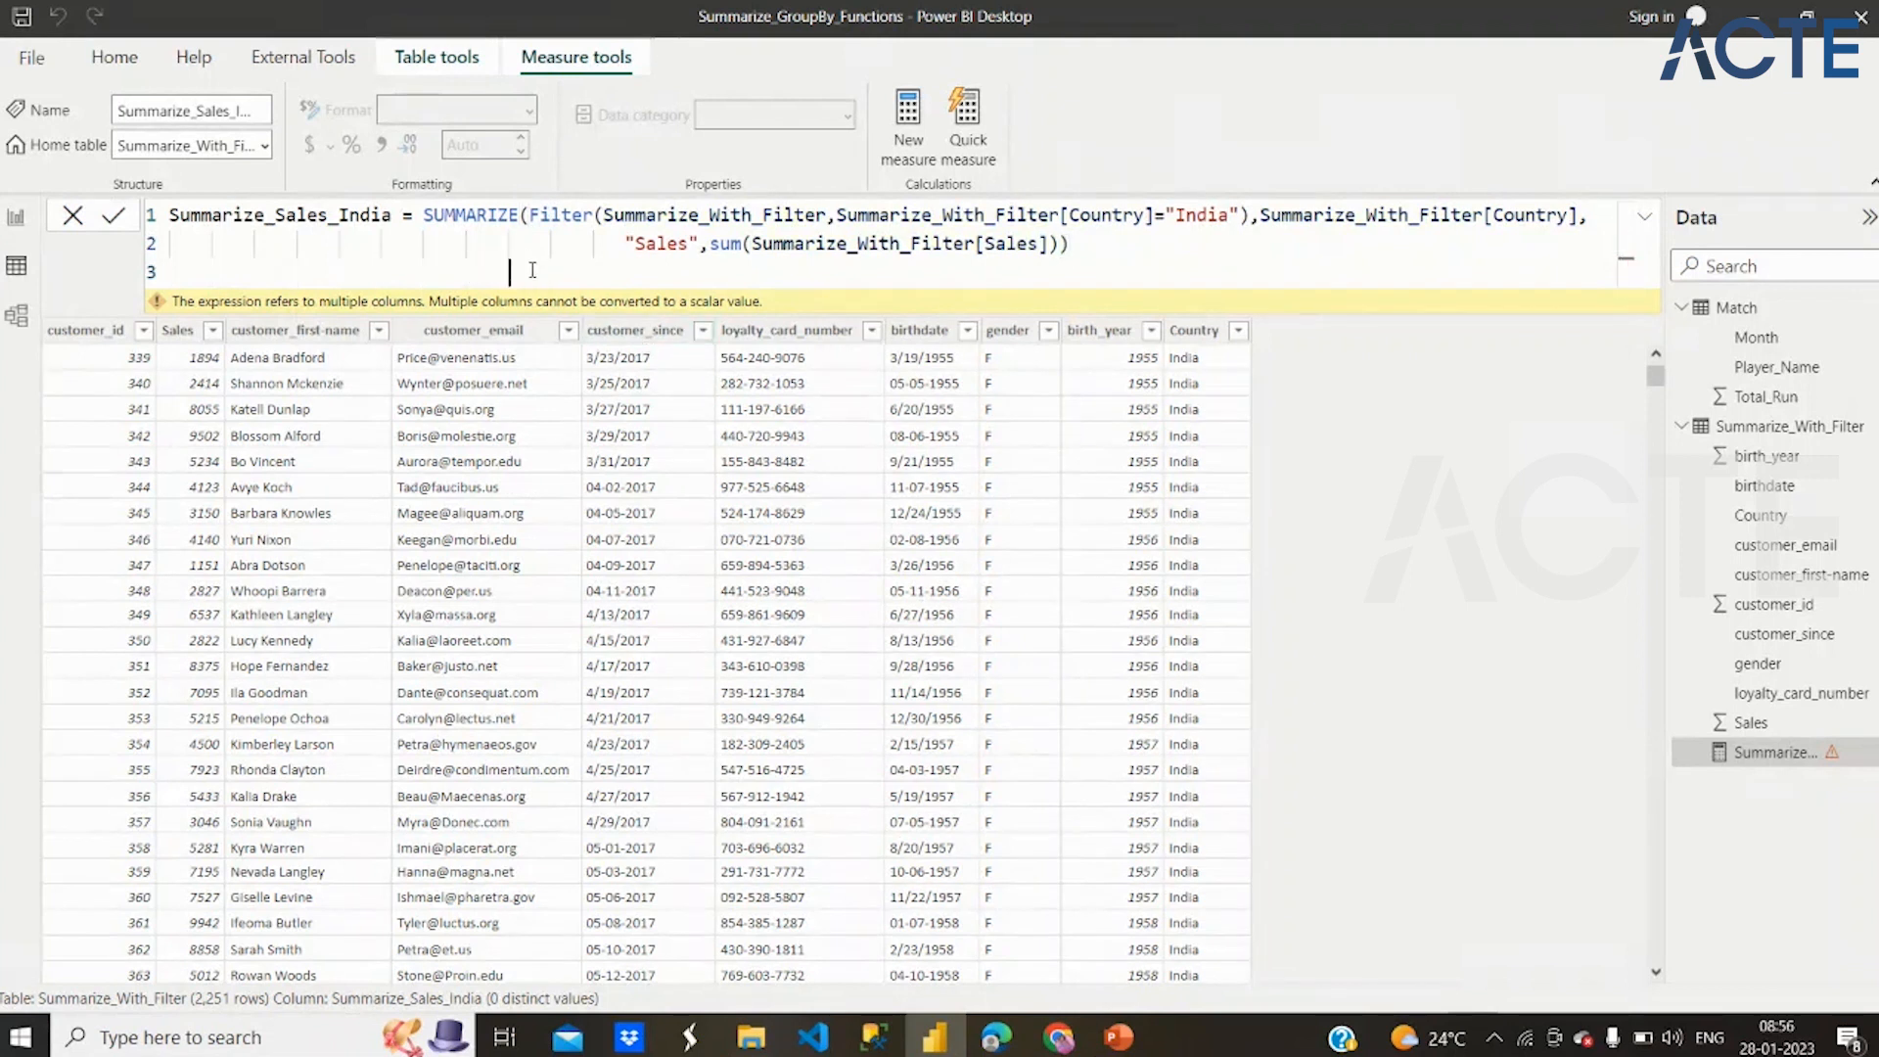
left_click(1089, 253)
key("Return")
Move the Summarize_With_Filter[Country] group-by argument onto its own indented line below the Filter expression
left_click_drag(833, 214, 1251, 215)
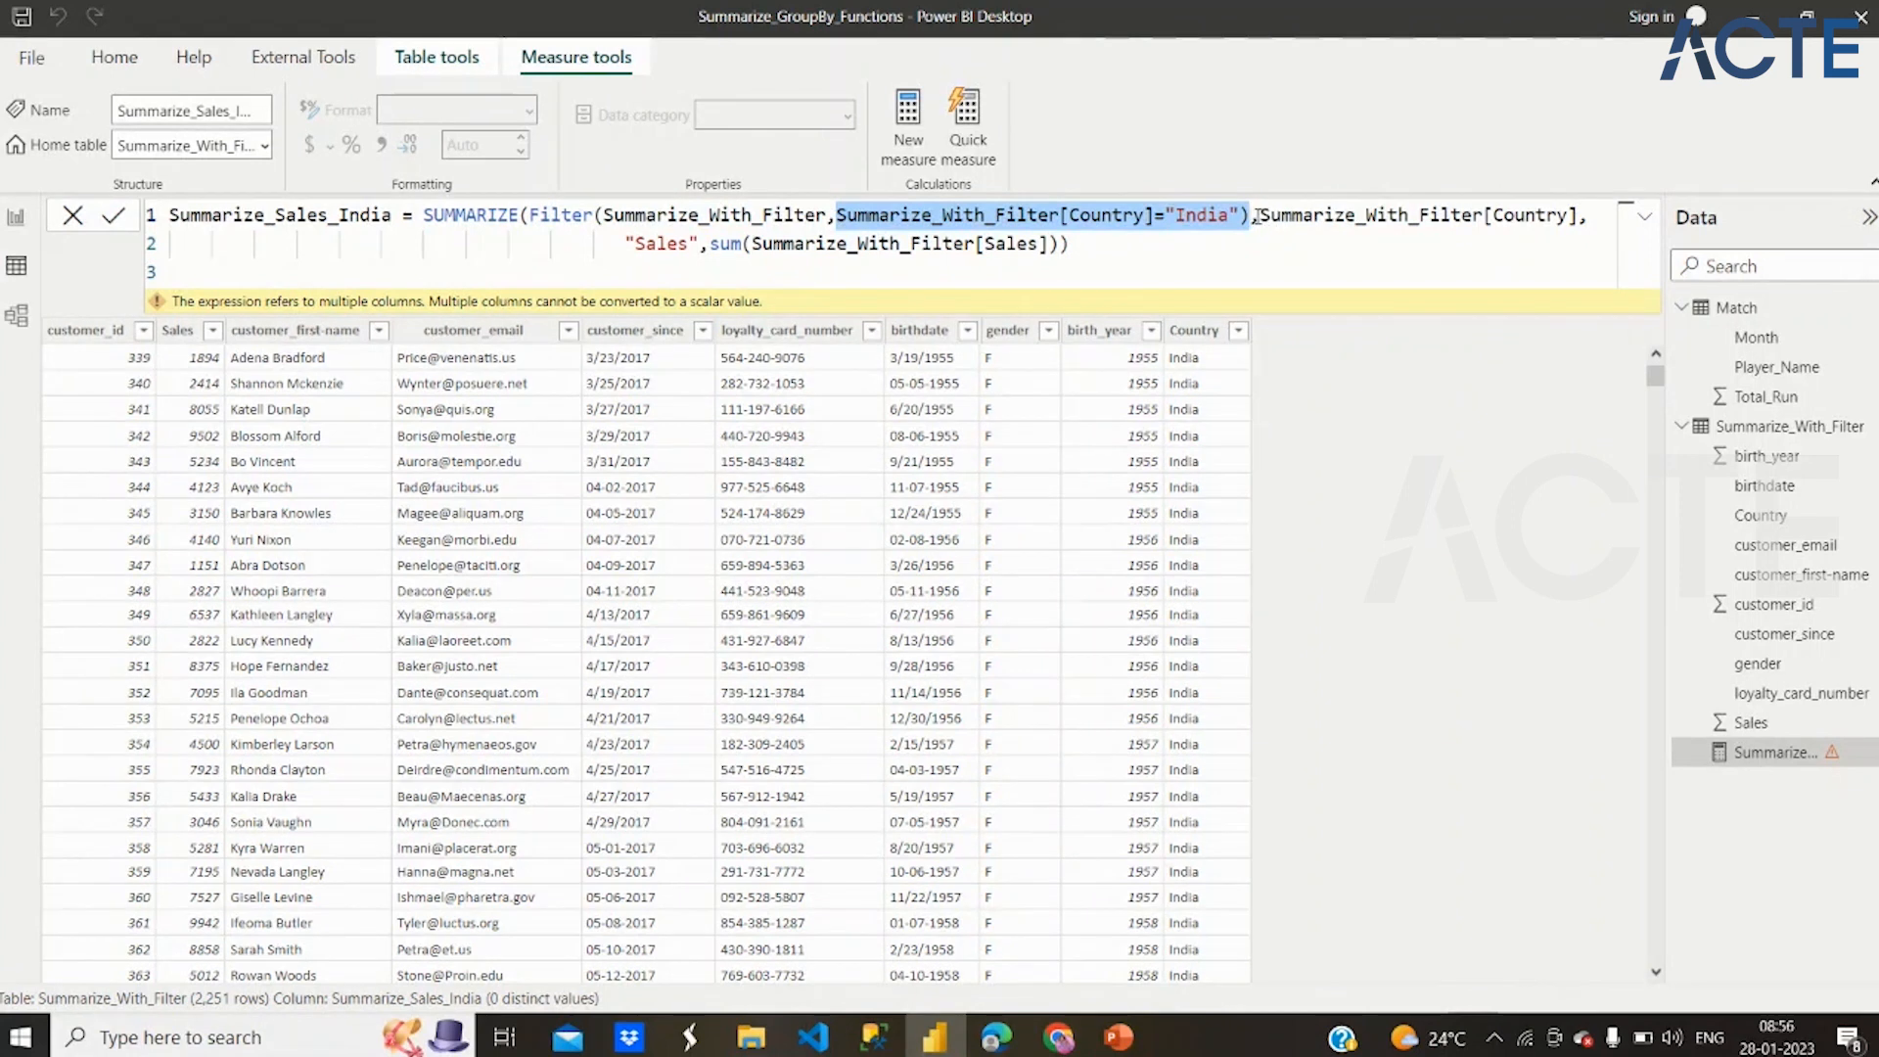
left_click(1262, 215)
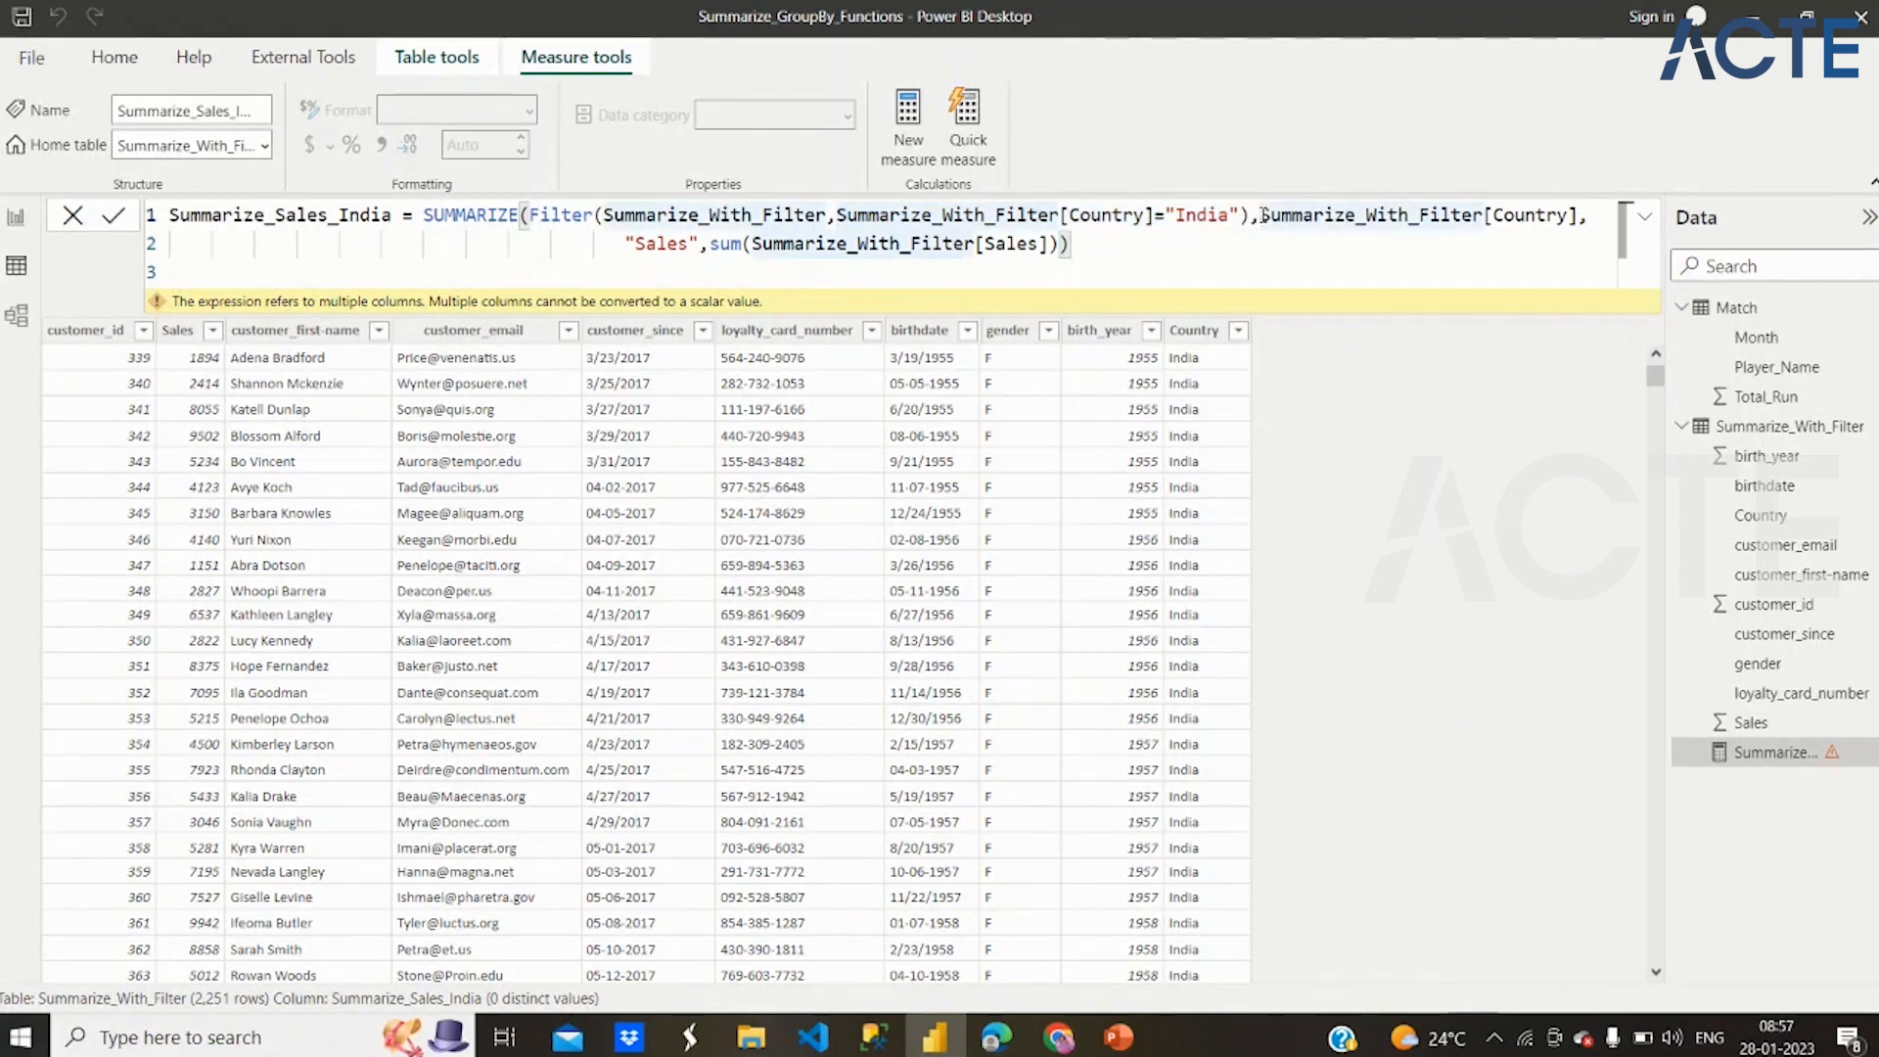
key("shift+Return")
key("Tab")
key("Tab")
key("Tab")
key("Tab")
key("Tab")
key("Tab")
key("Tab")
key("Tab")
key("Tab")
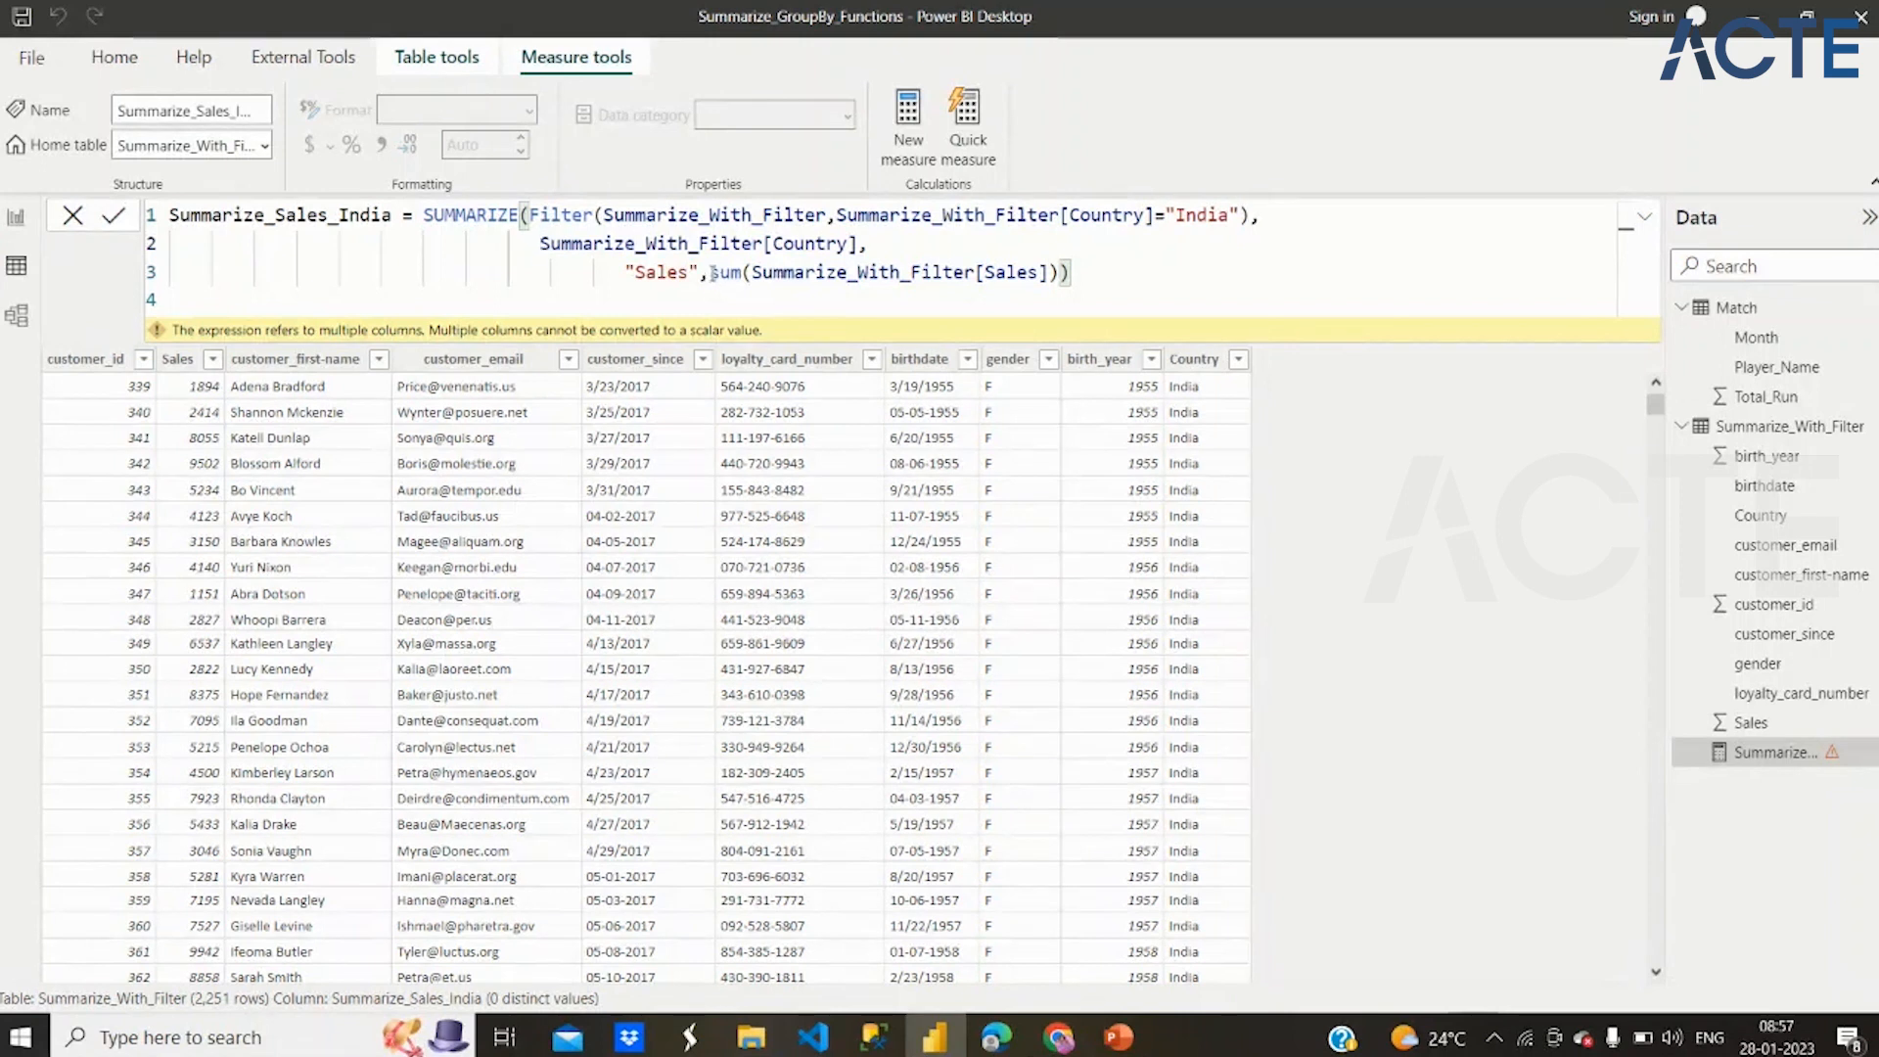
Review the formula's filtered table, Country condition, group-by column and sum expression one after another
left_click(1149, 268)
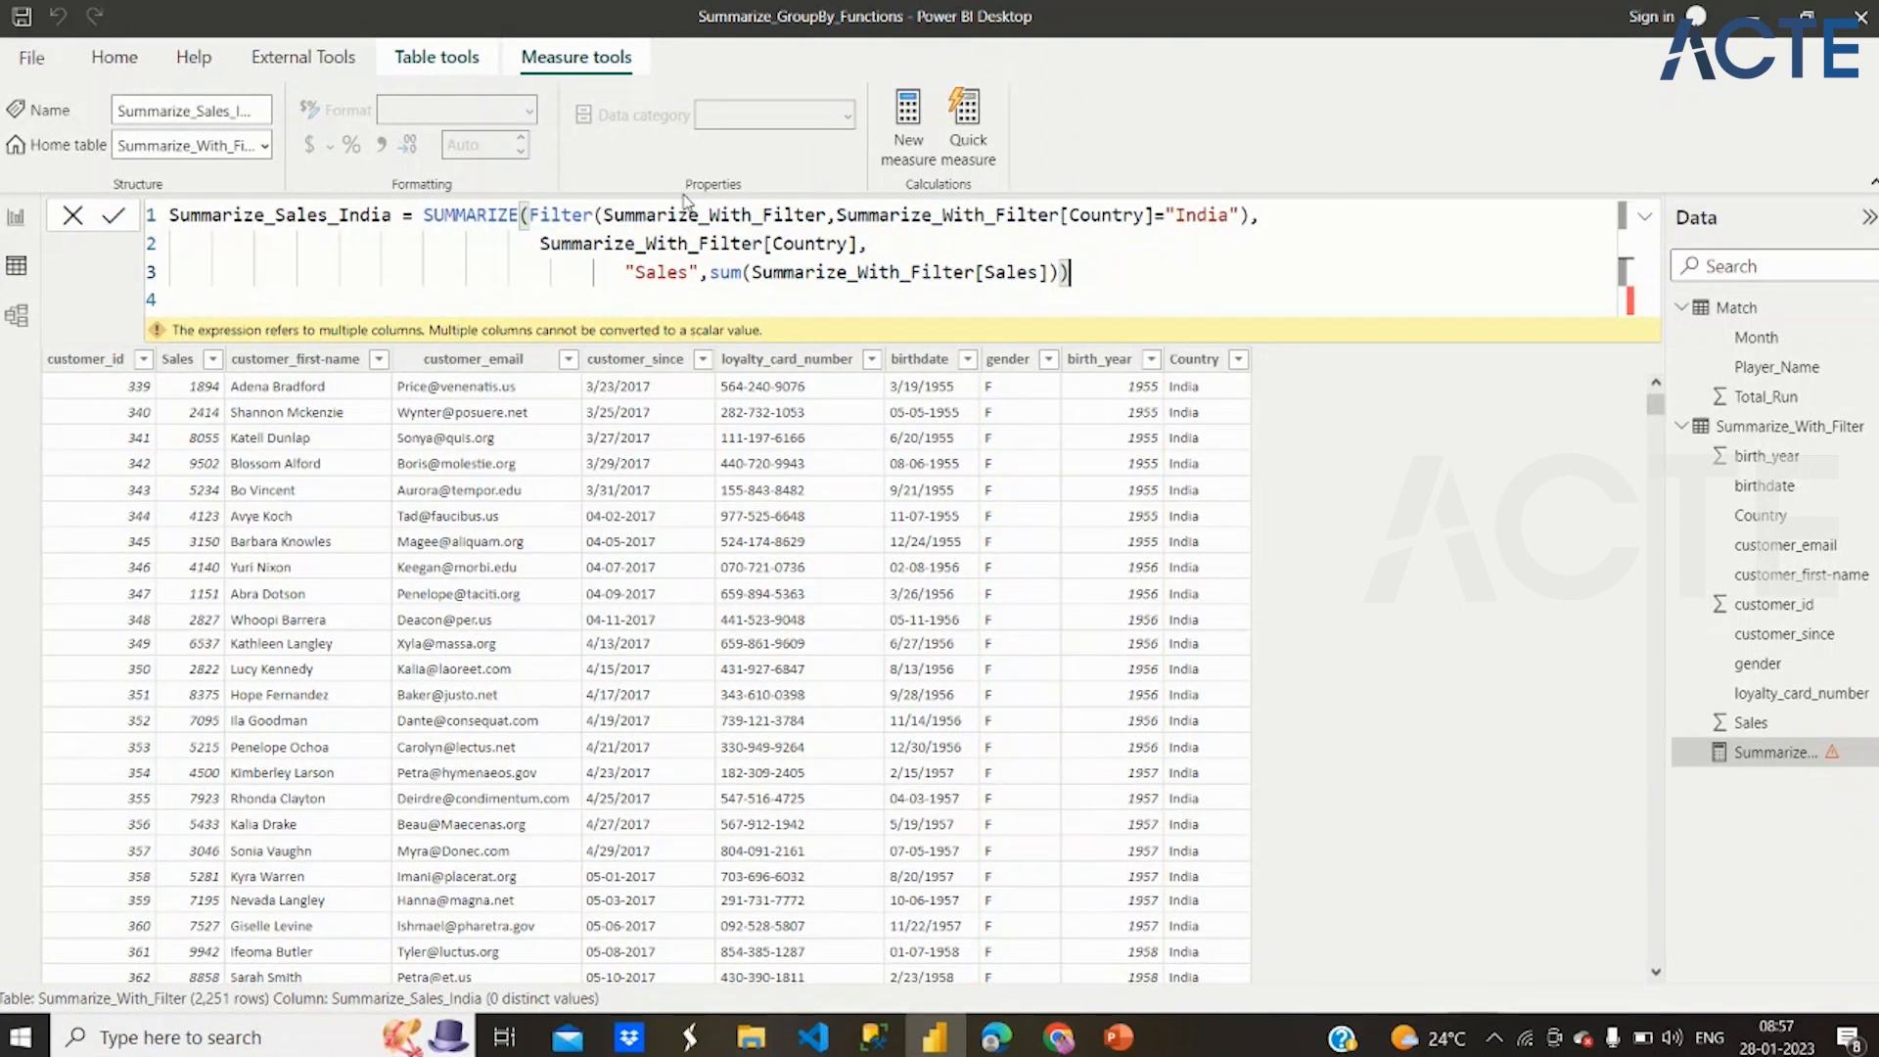
left_click(605, 216)
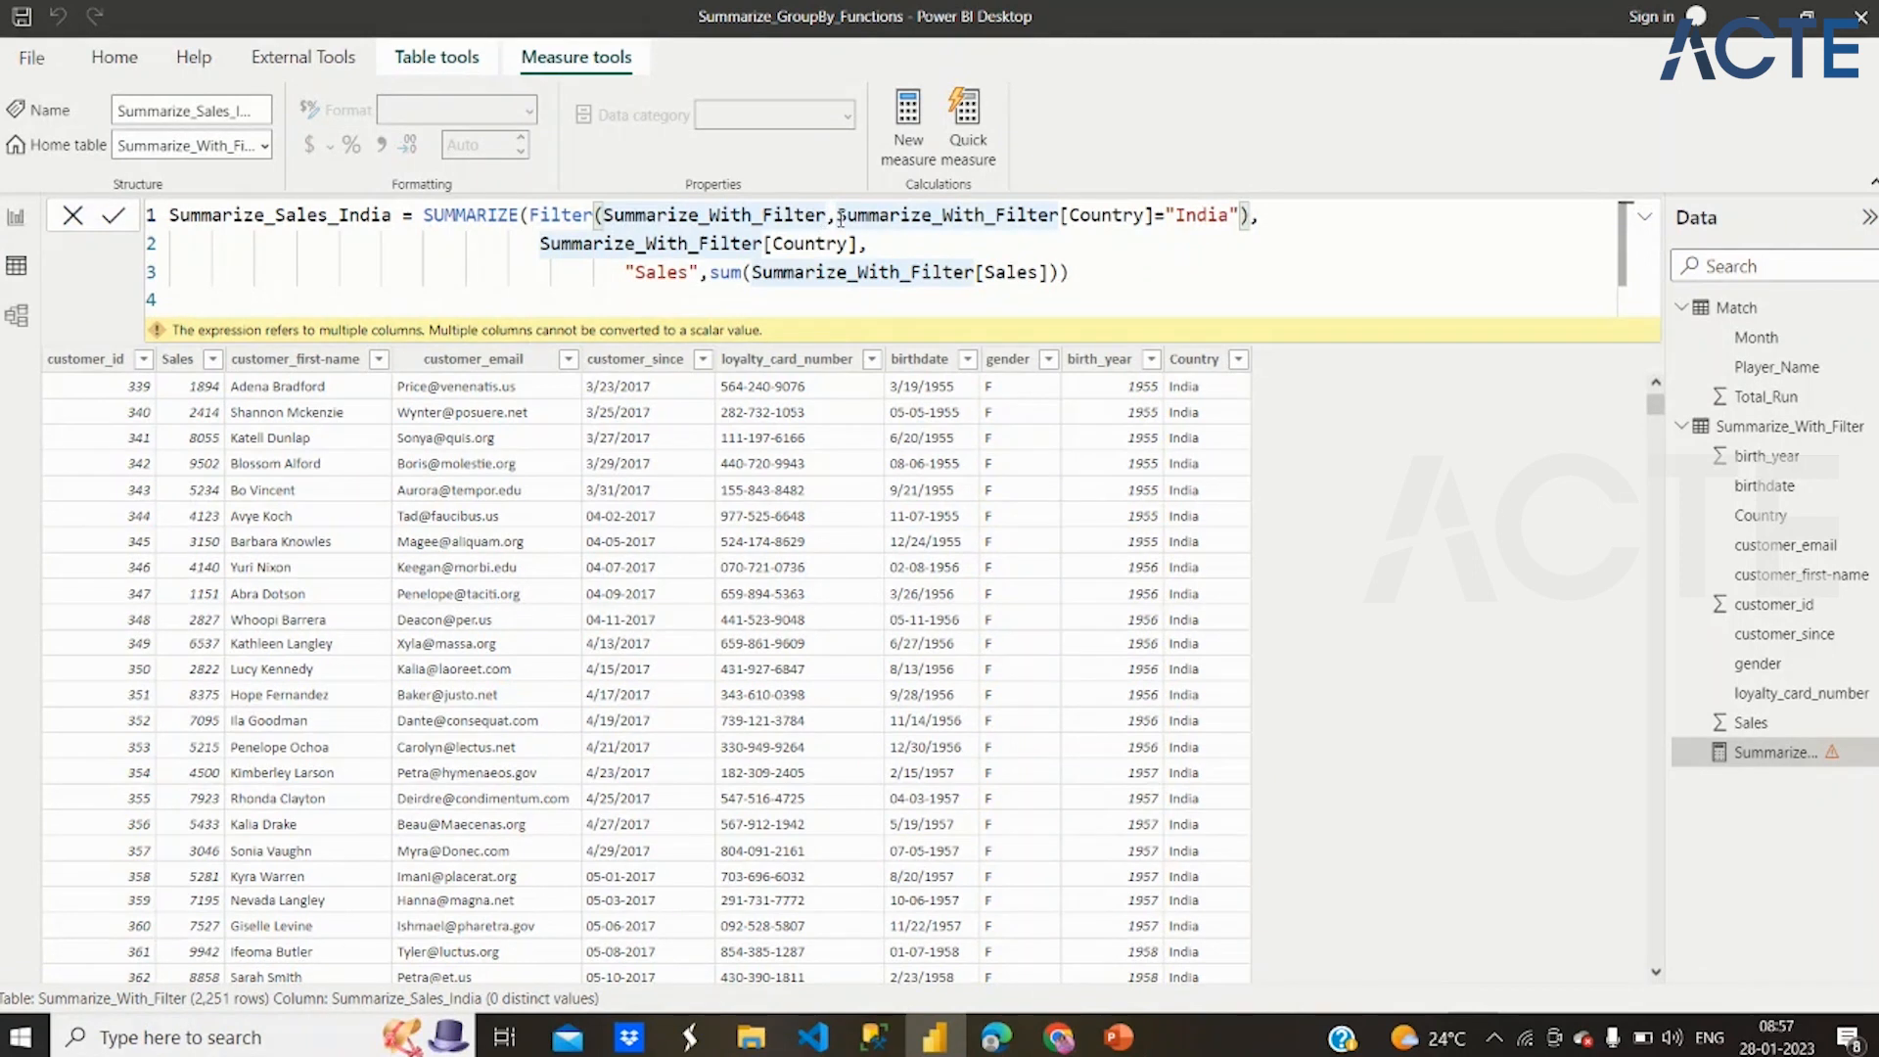
left_click_drag(837, 216, 1190, 234)
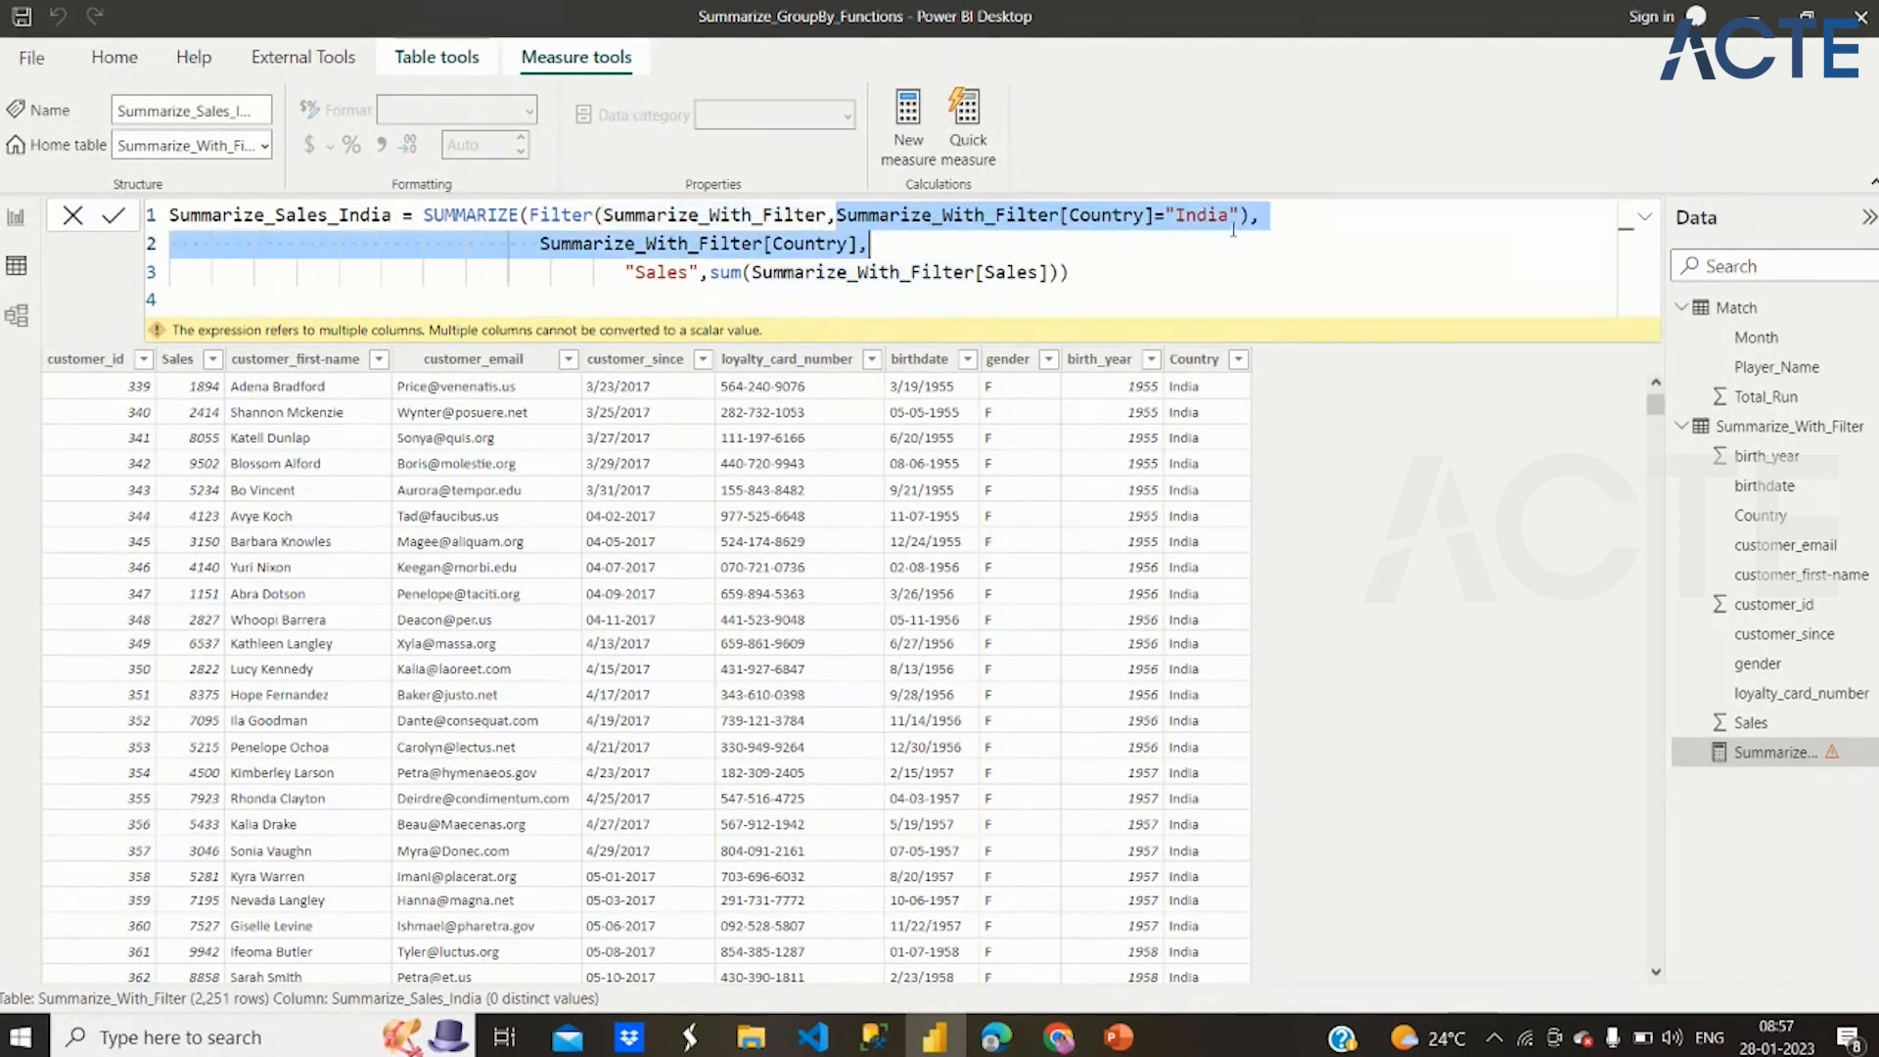
left_click(1266, 217)
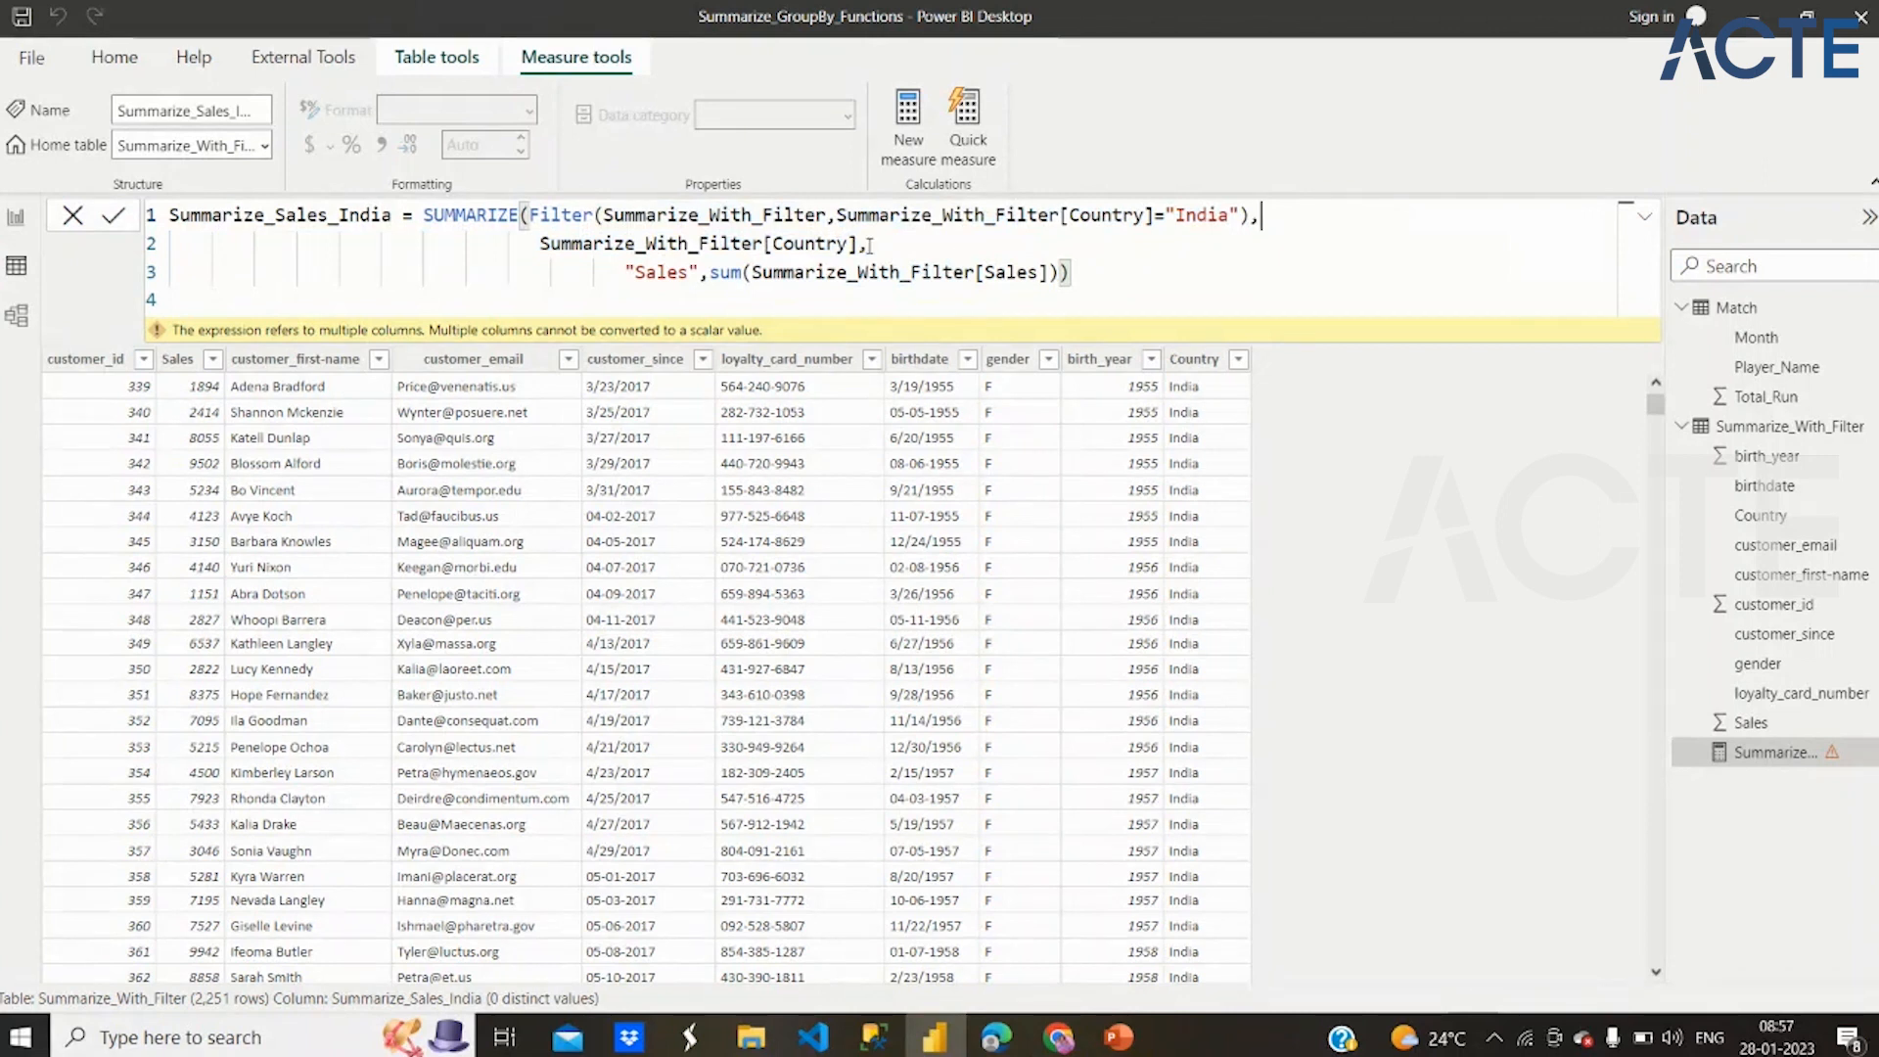
left_click_drag(870, 246, 1041, 271)
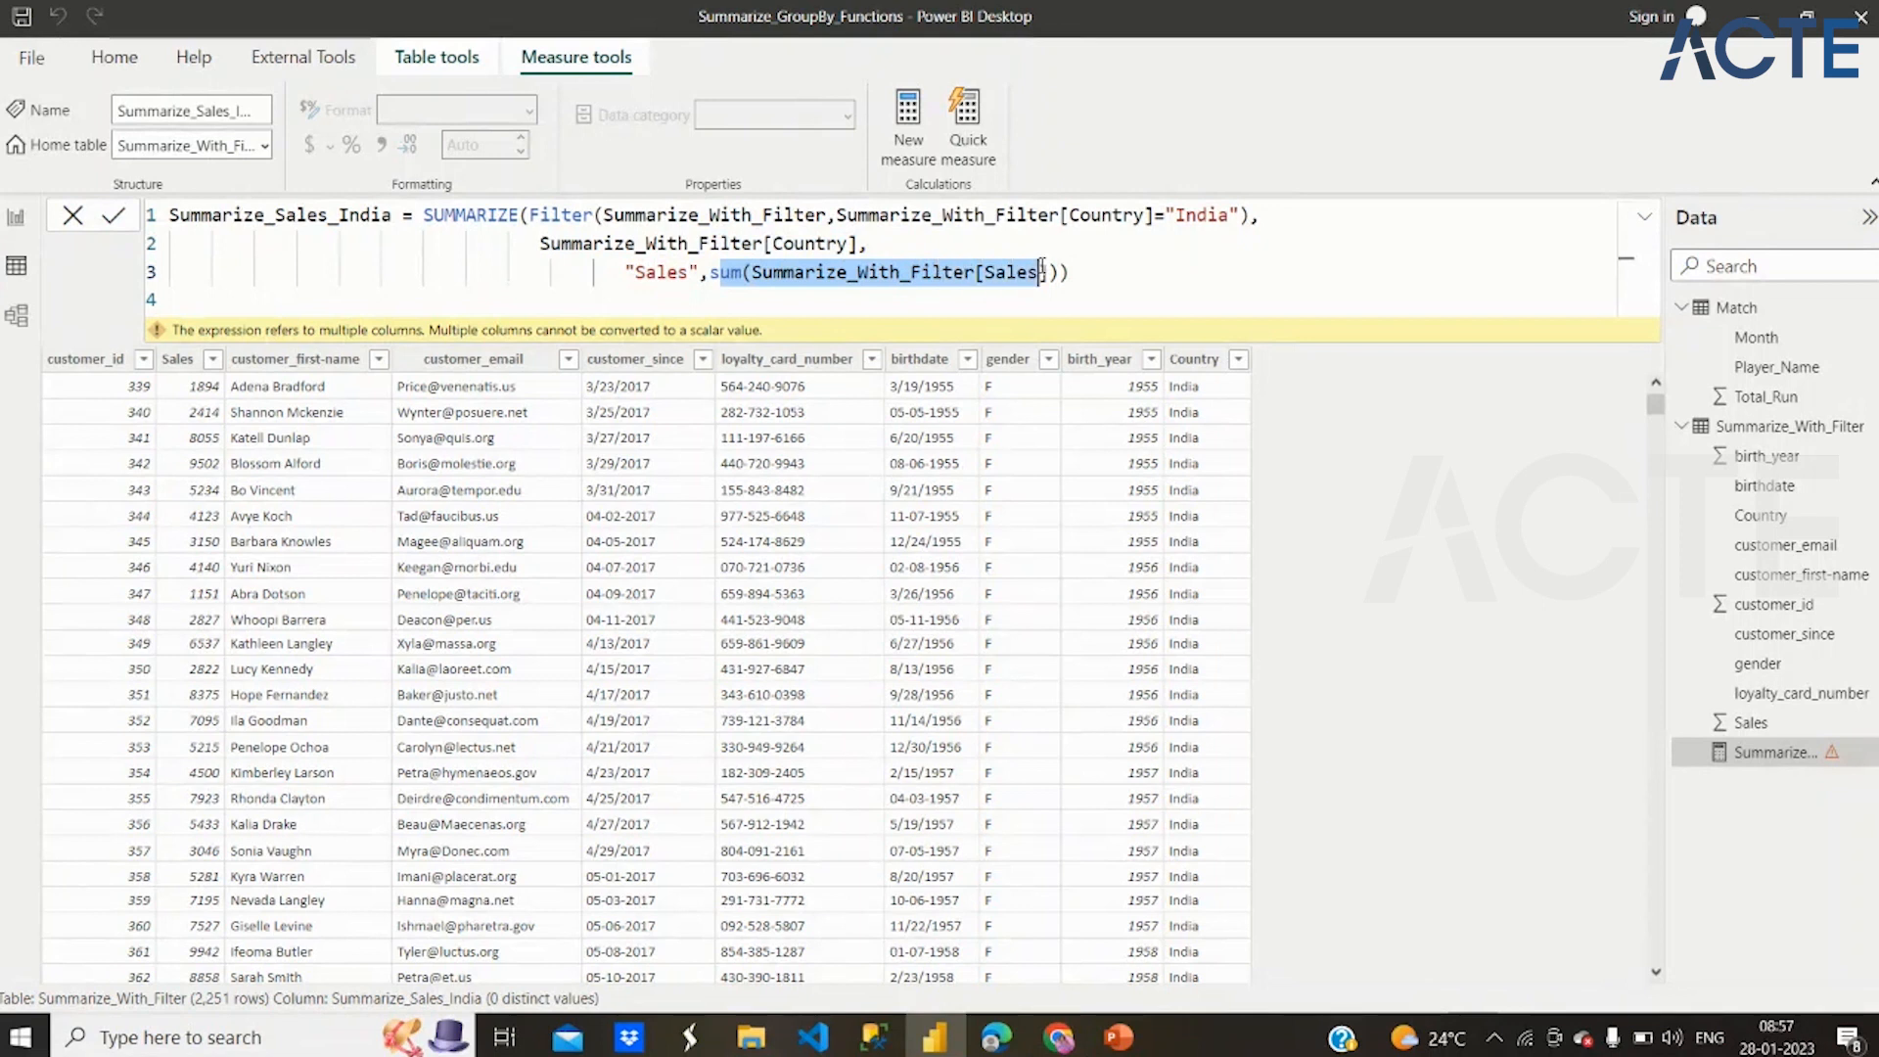
left_click(1133, 276)
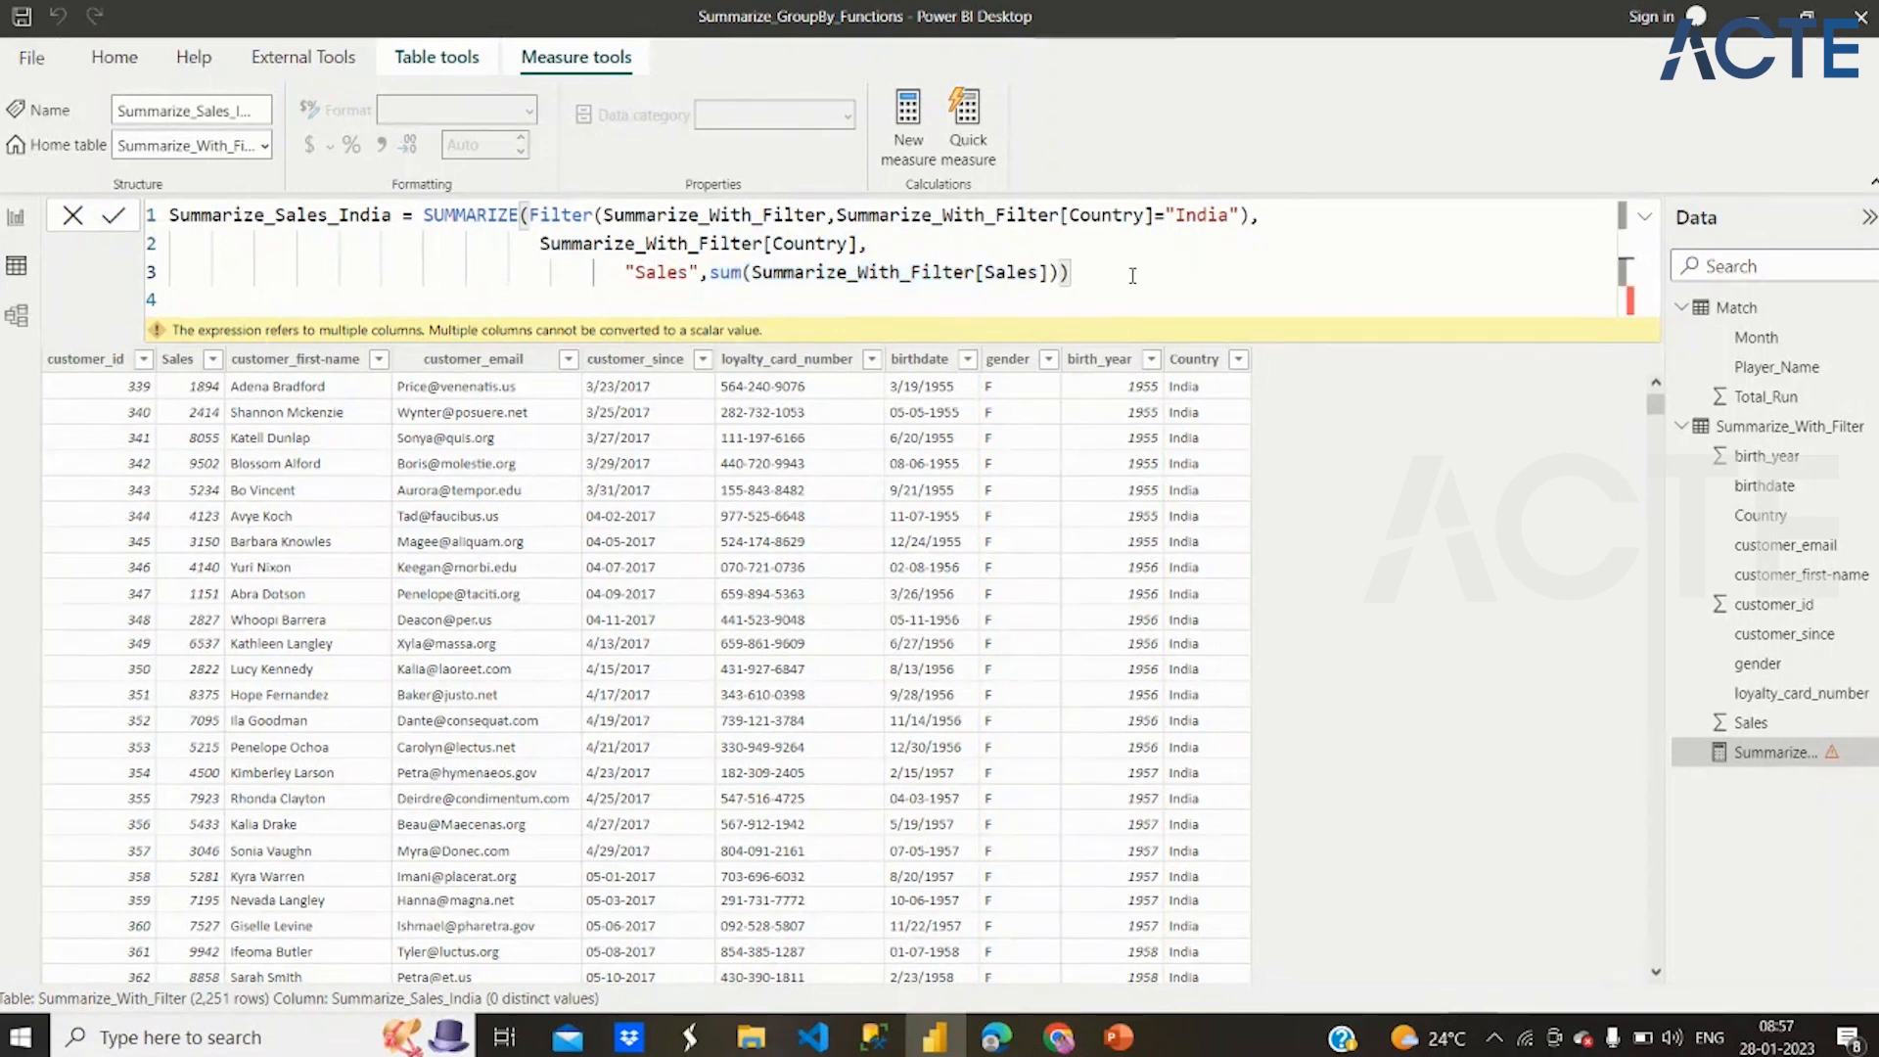
Delete and re-enter the closing parenthesis at the end of the sum line
key("Left")
key("Delete")
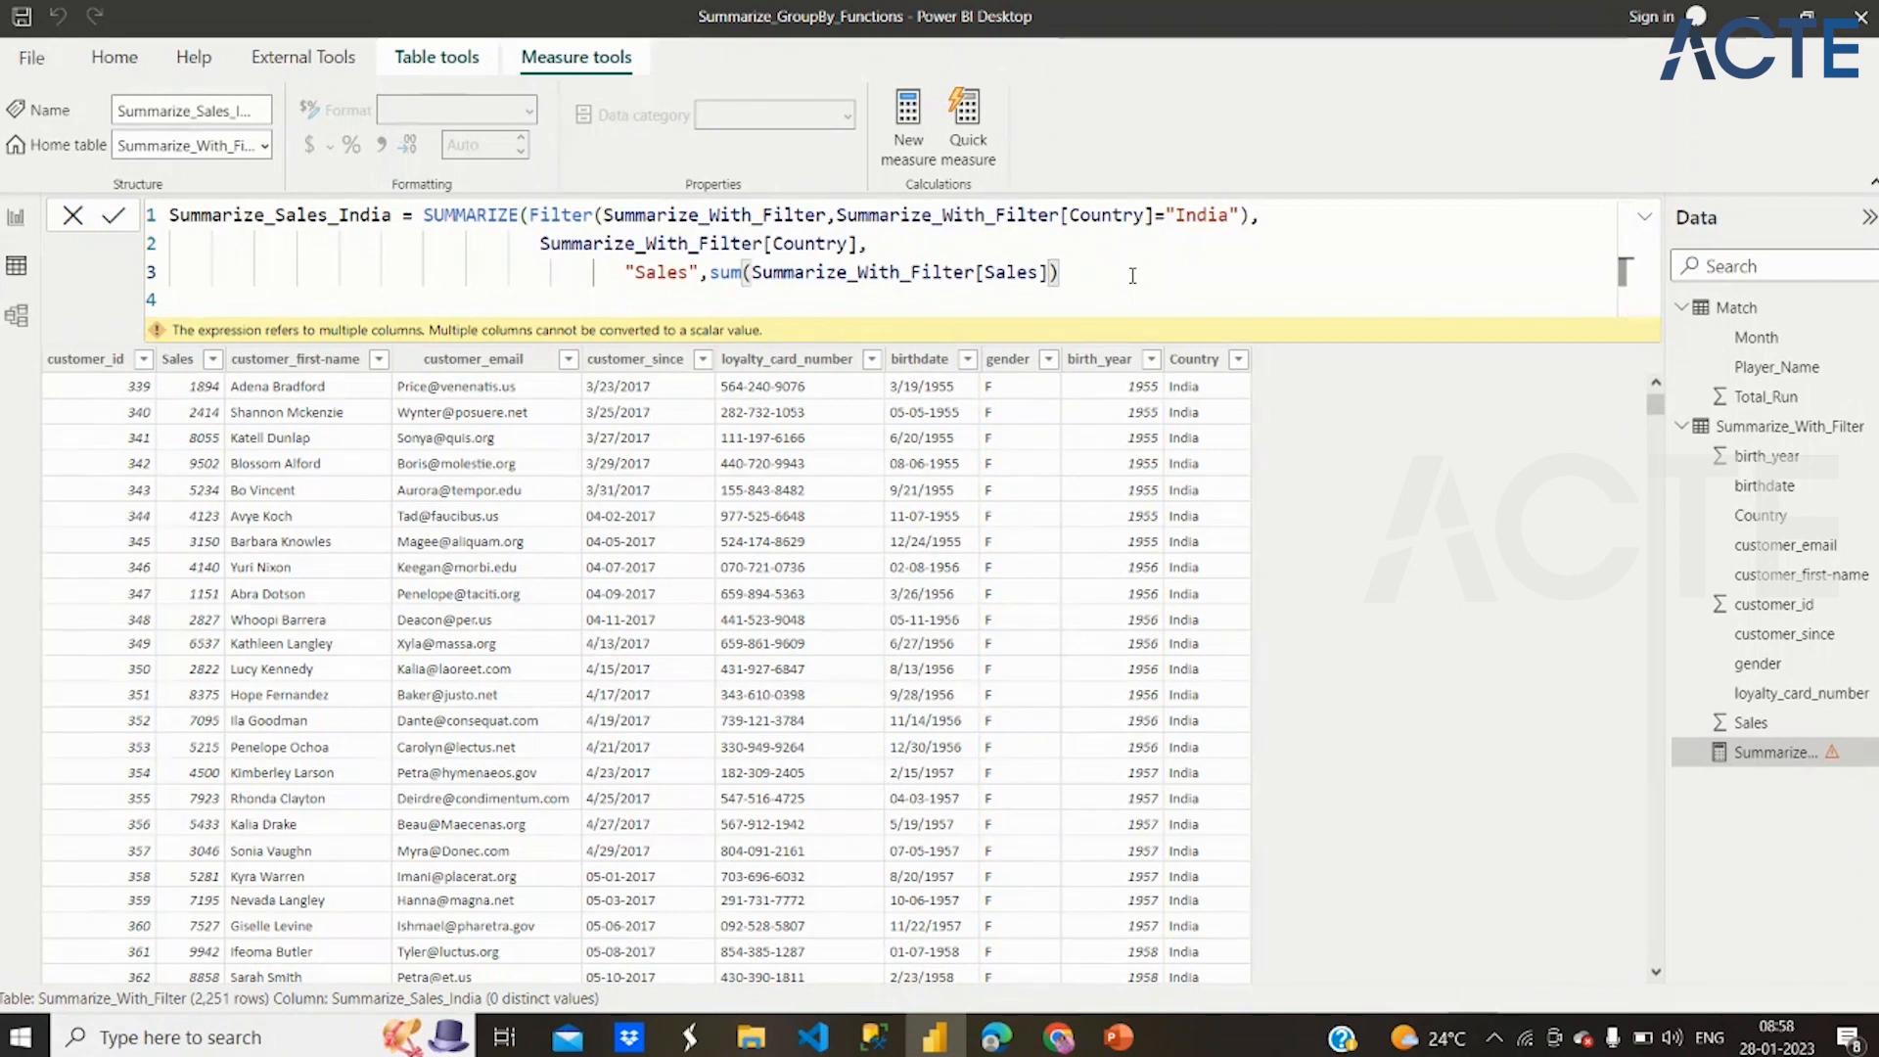
type(")")
key("Return")
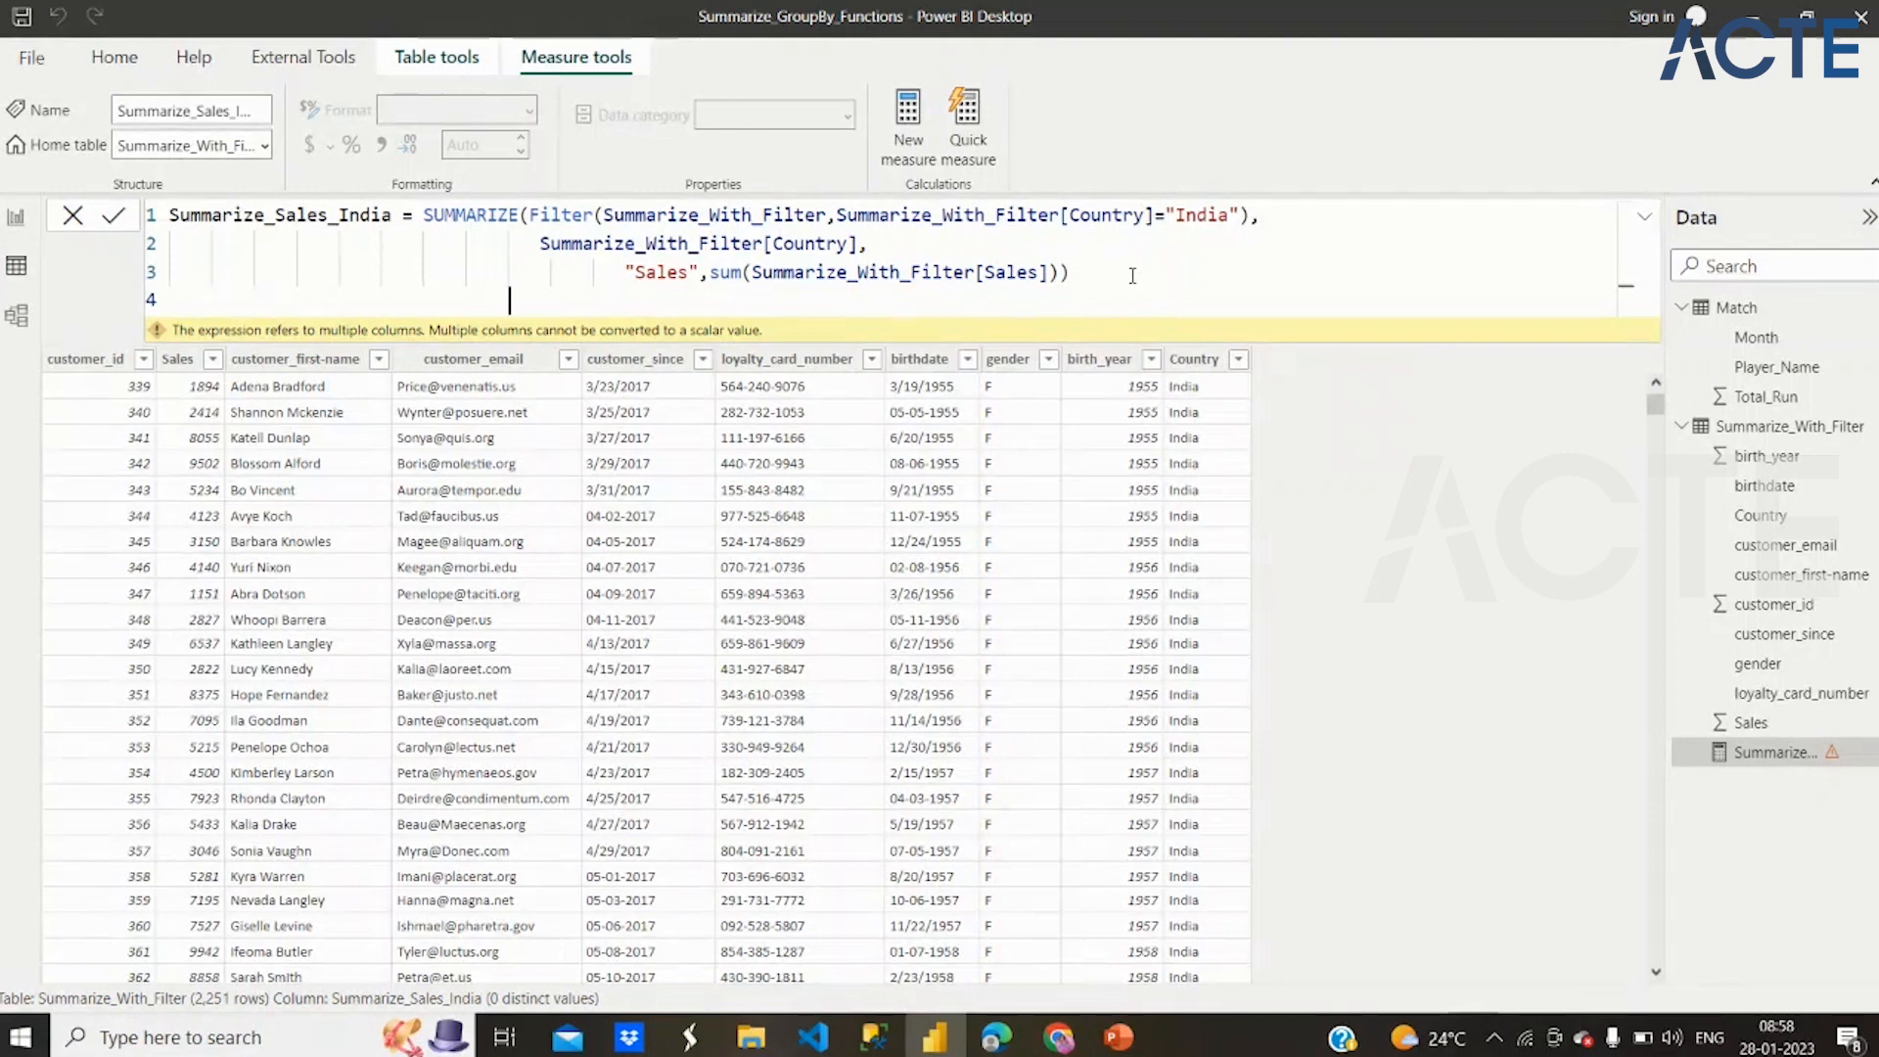
left_click_drag(1103, 272, 166, 214)
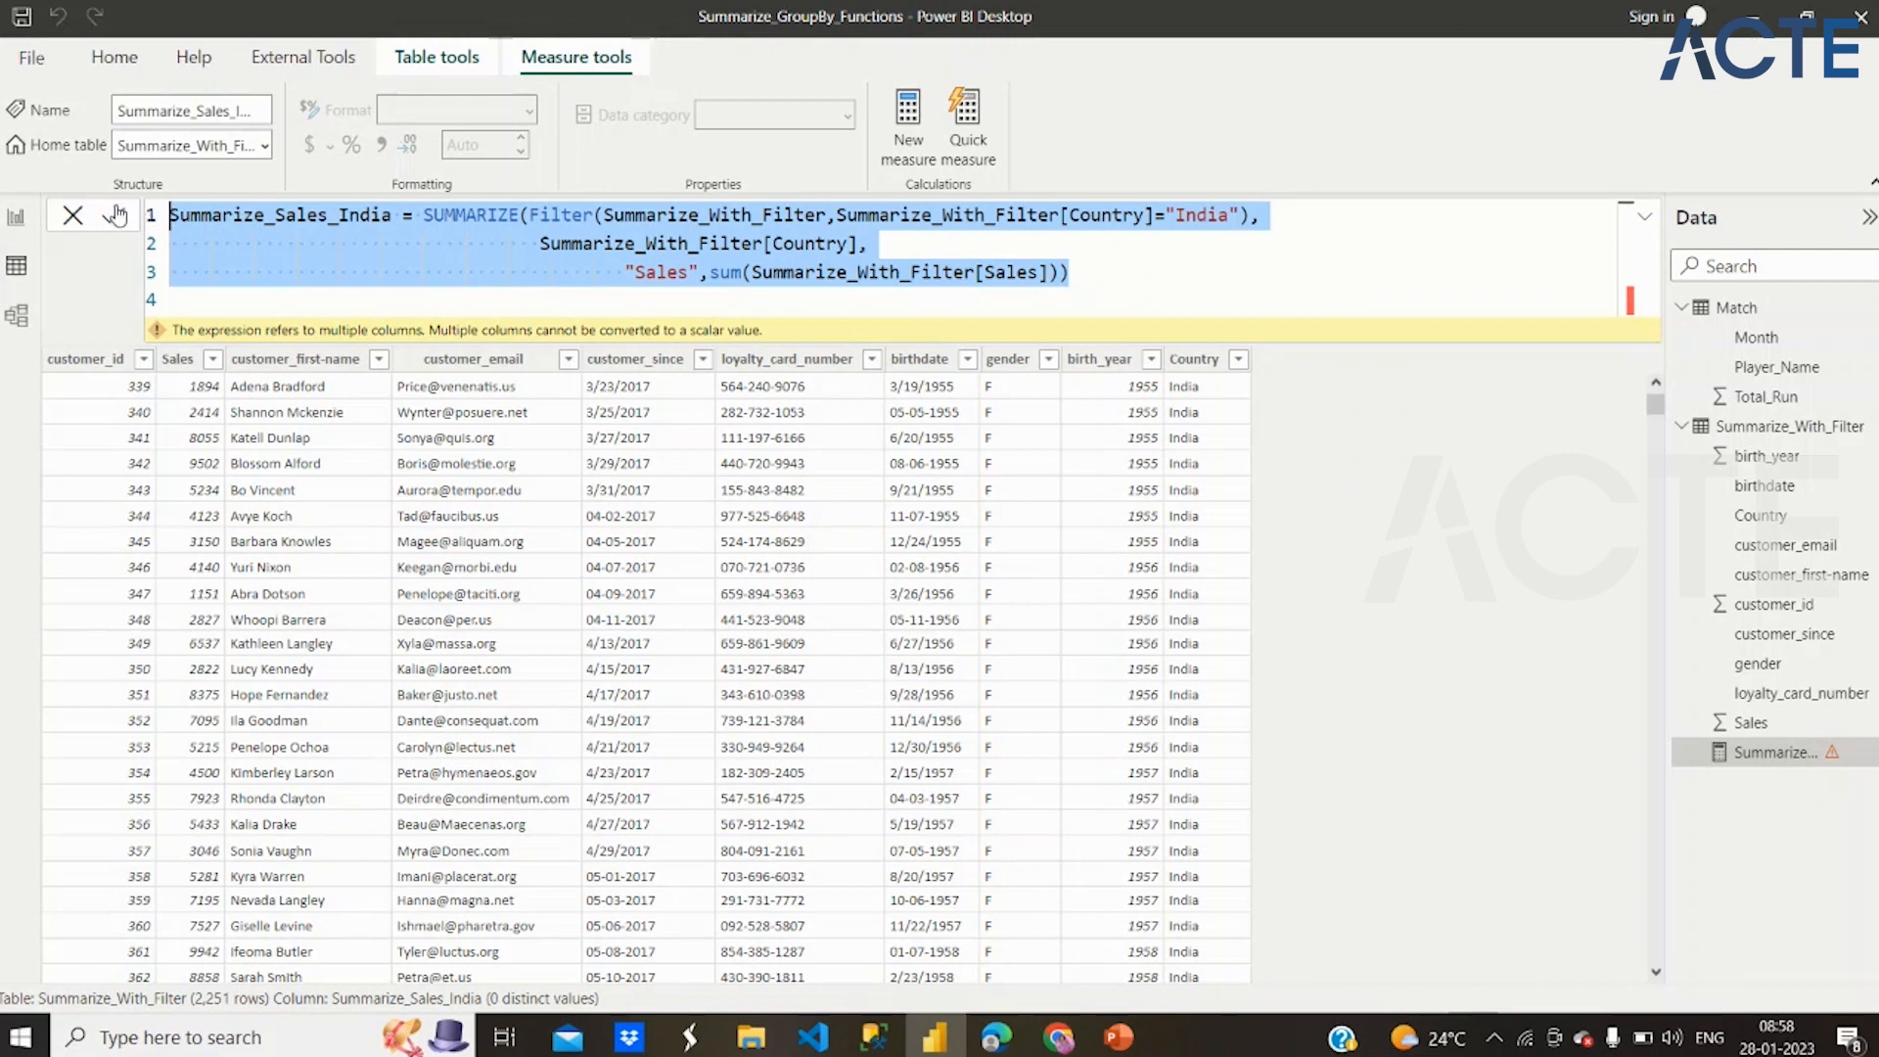
key("Delete")
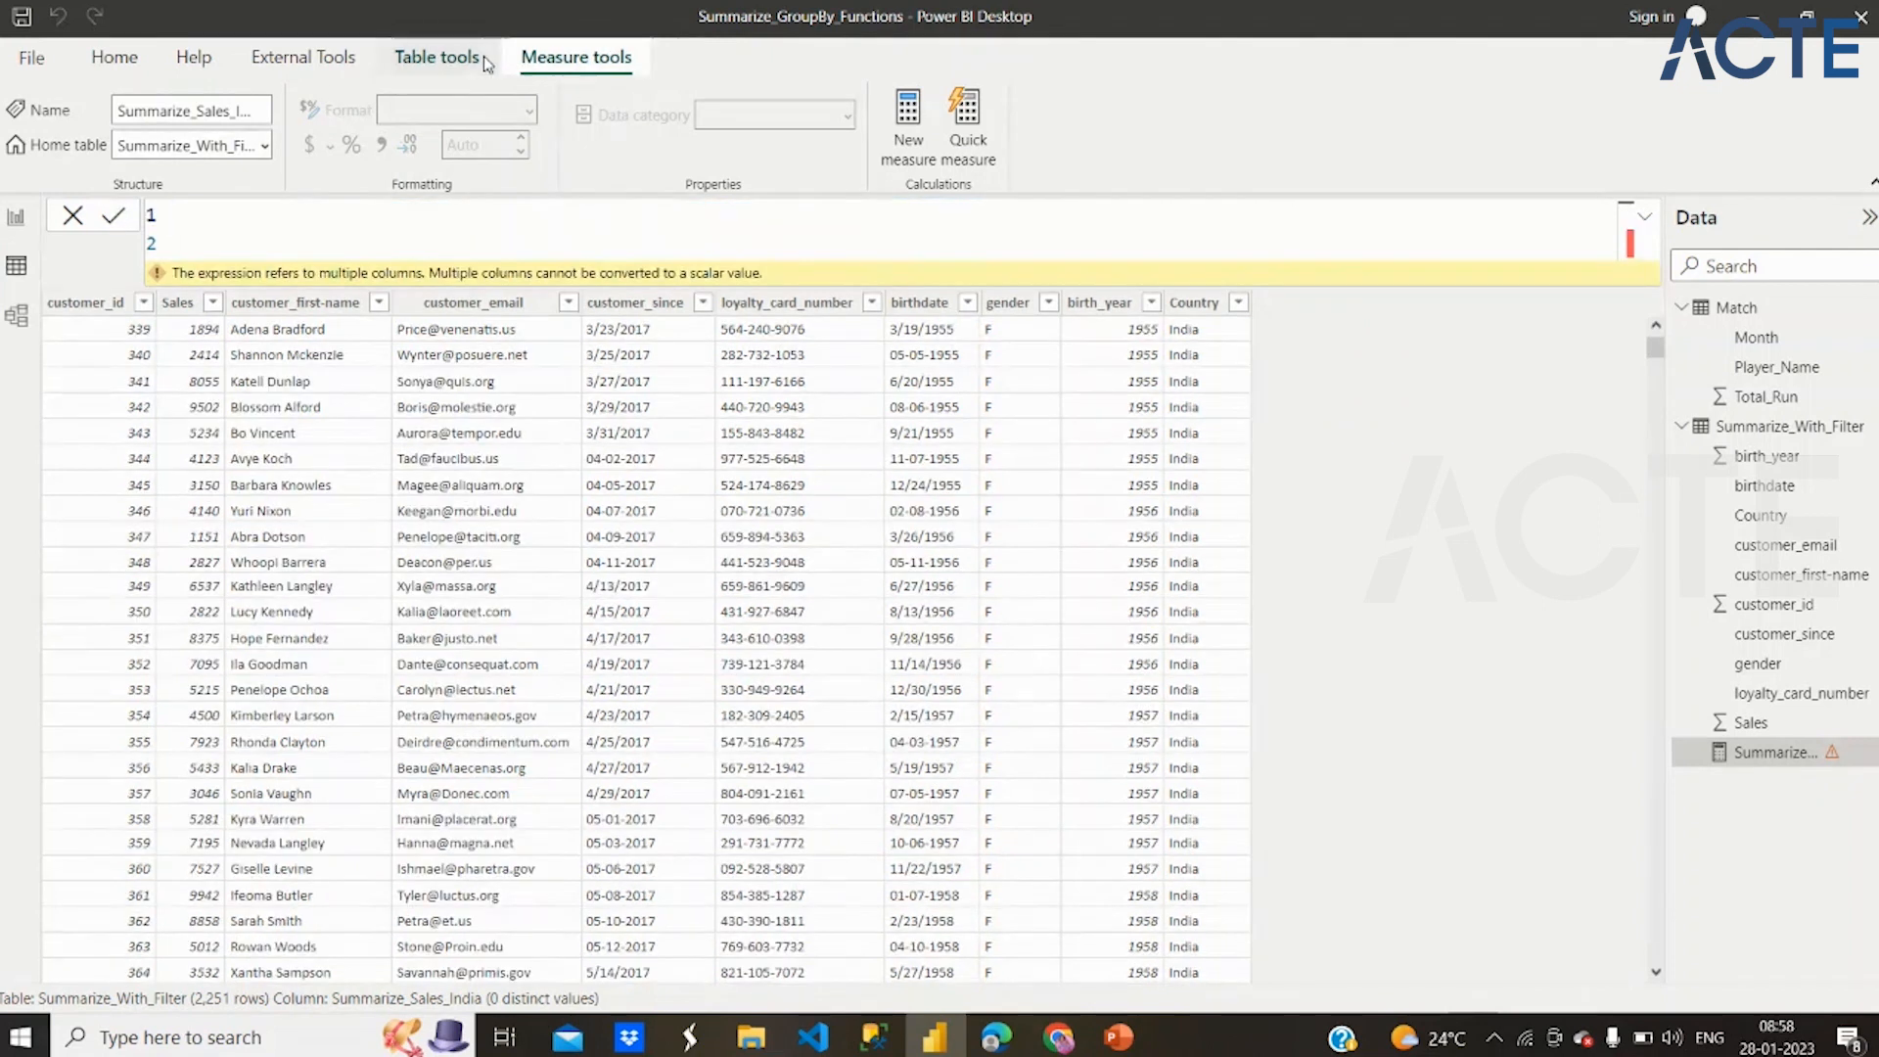
key("ctrl+z")
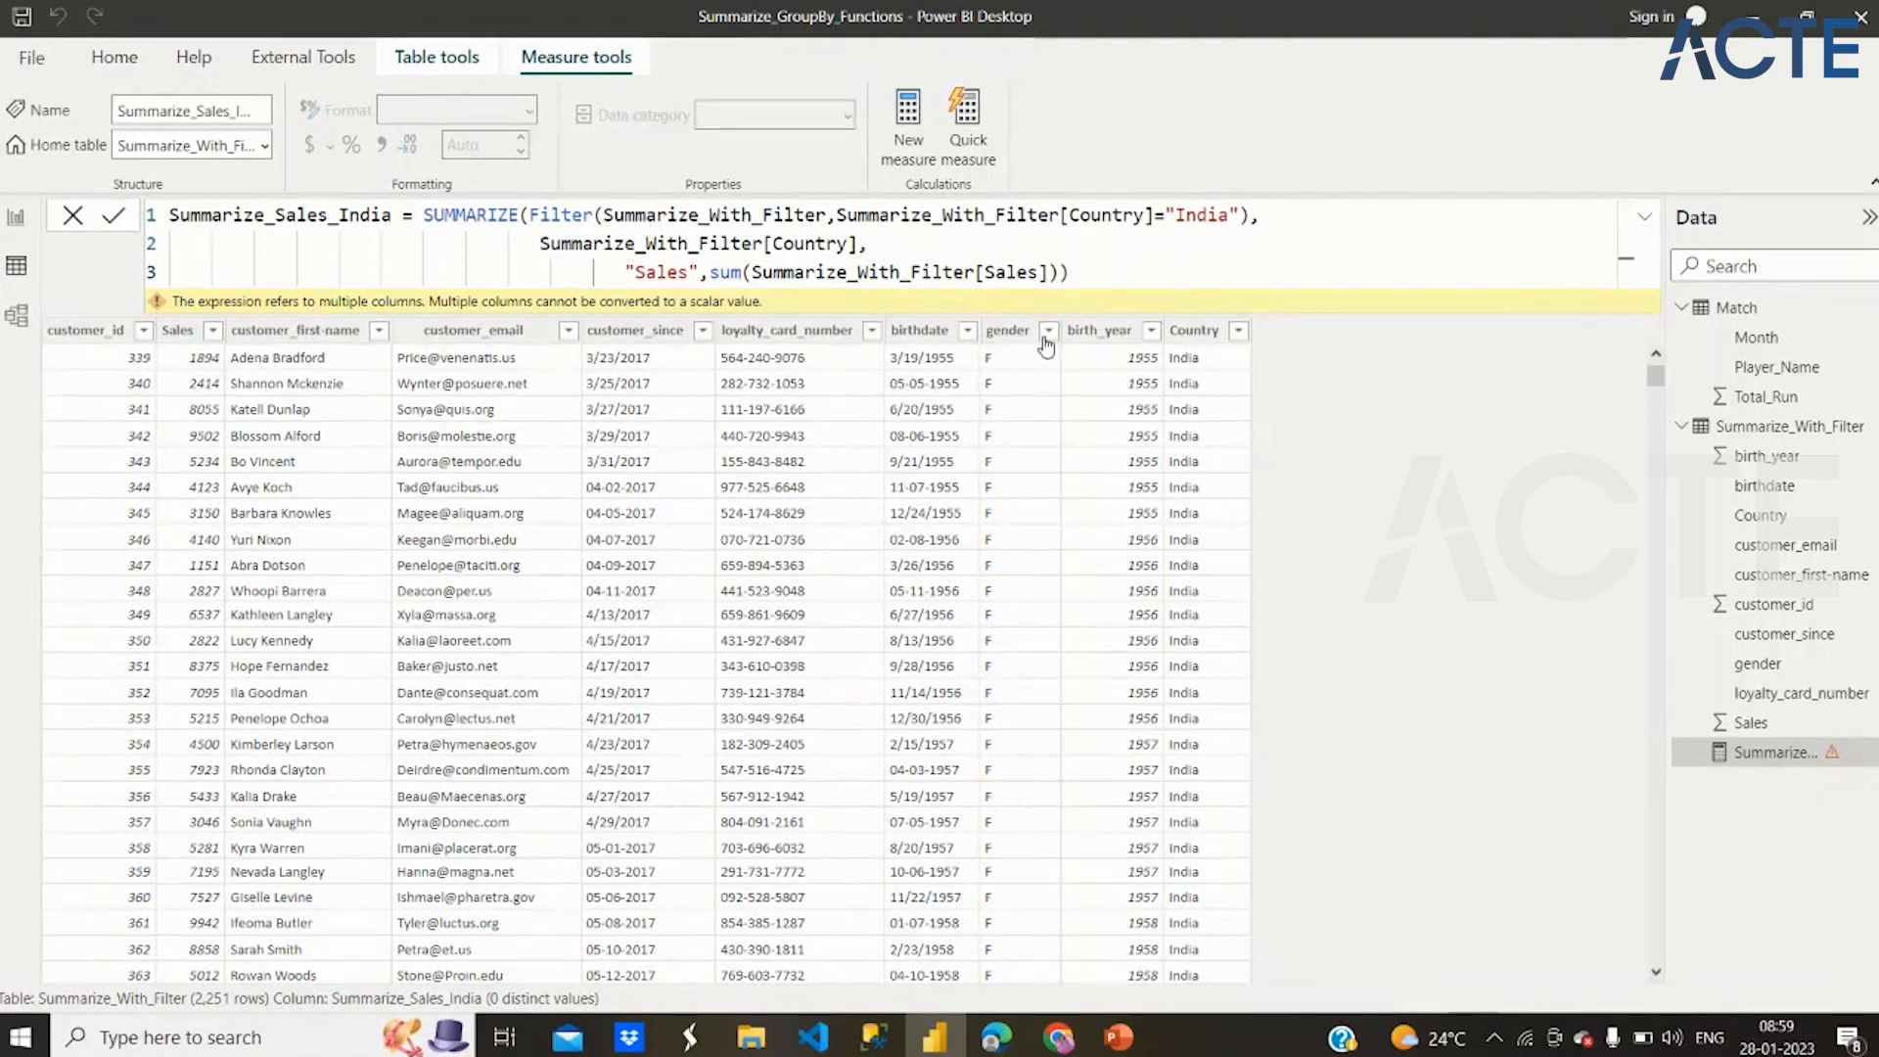
Cut the whole Summarize_Sales_India formula from the measure and paste it as the definition of a new calculated table
mouse_move(1065, 286)
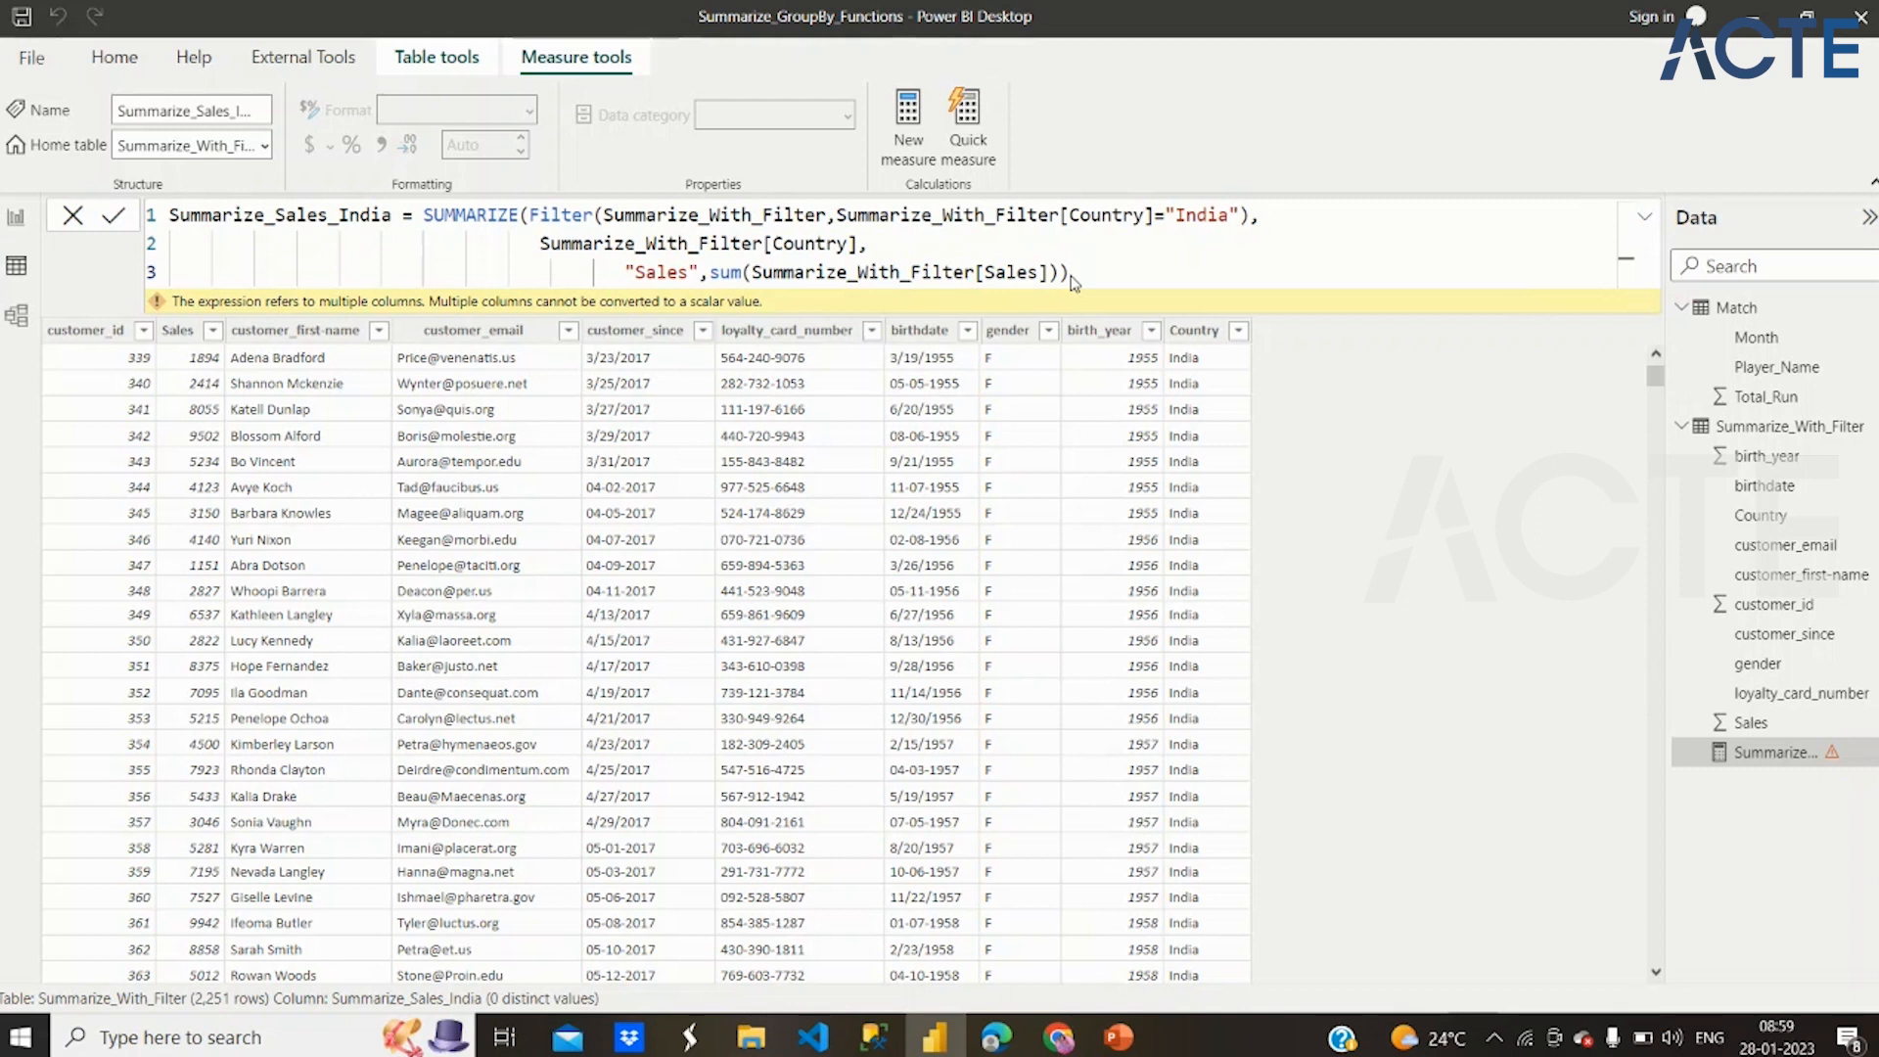
left_click_drag(1071, 281, 135, 227)
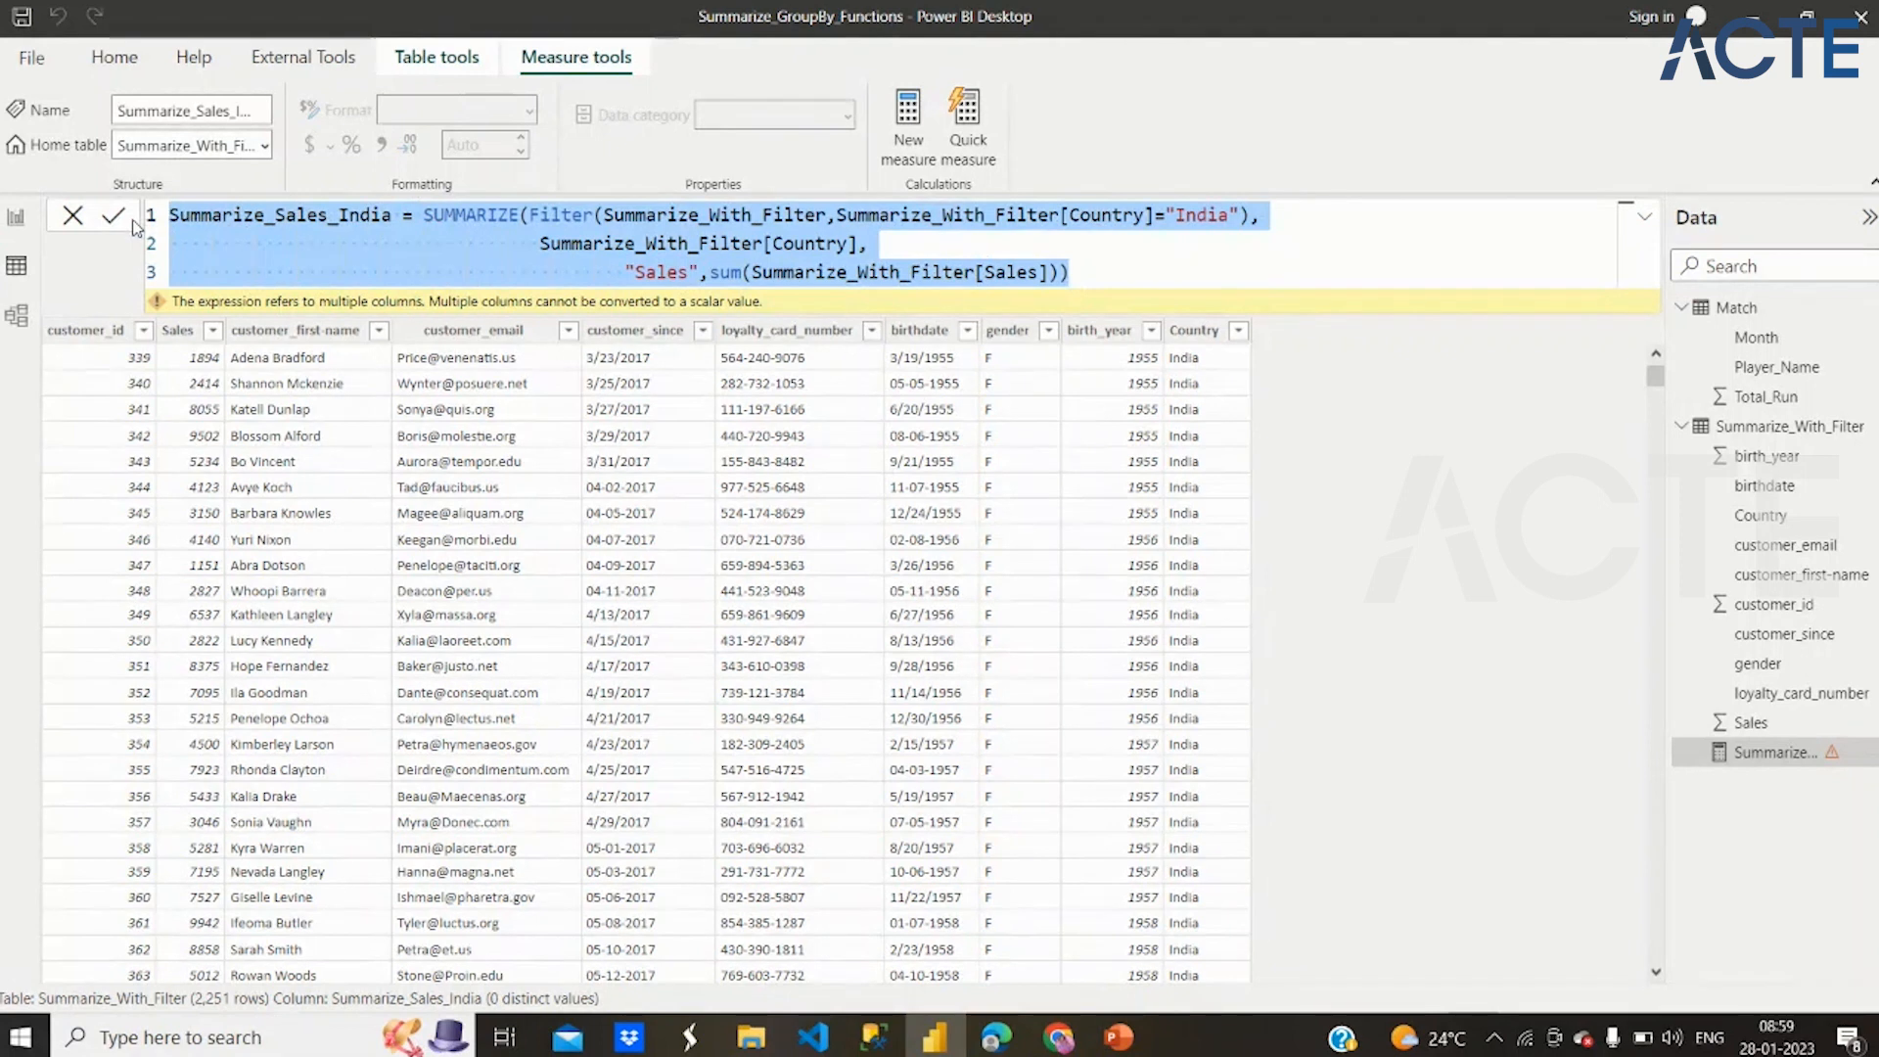
key("ctrl+x")
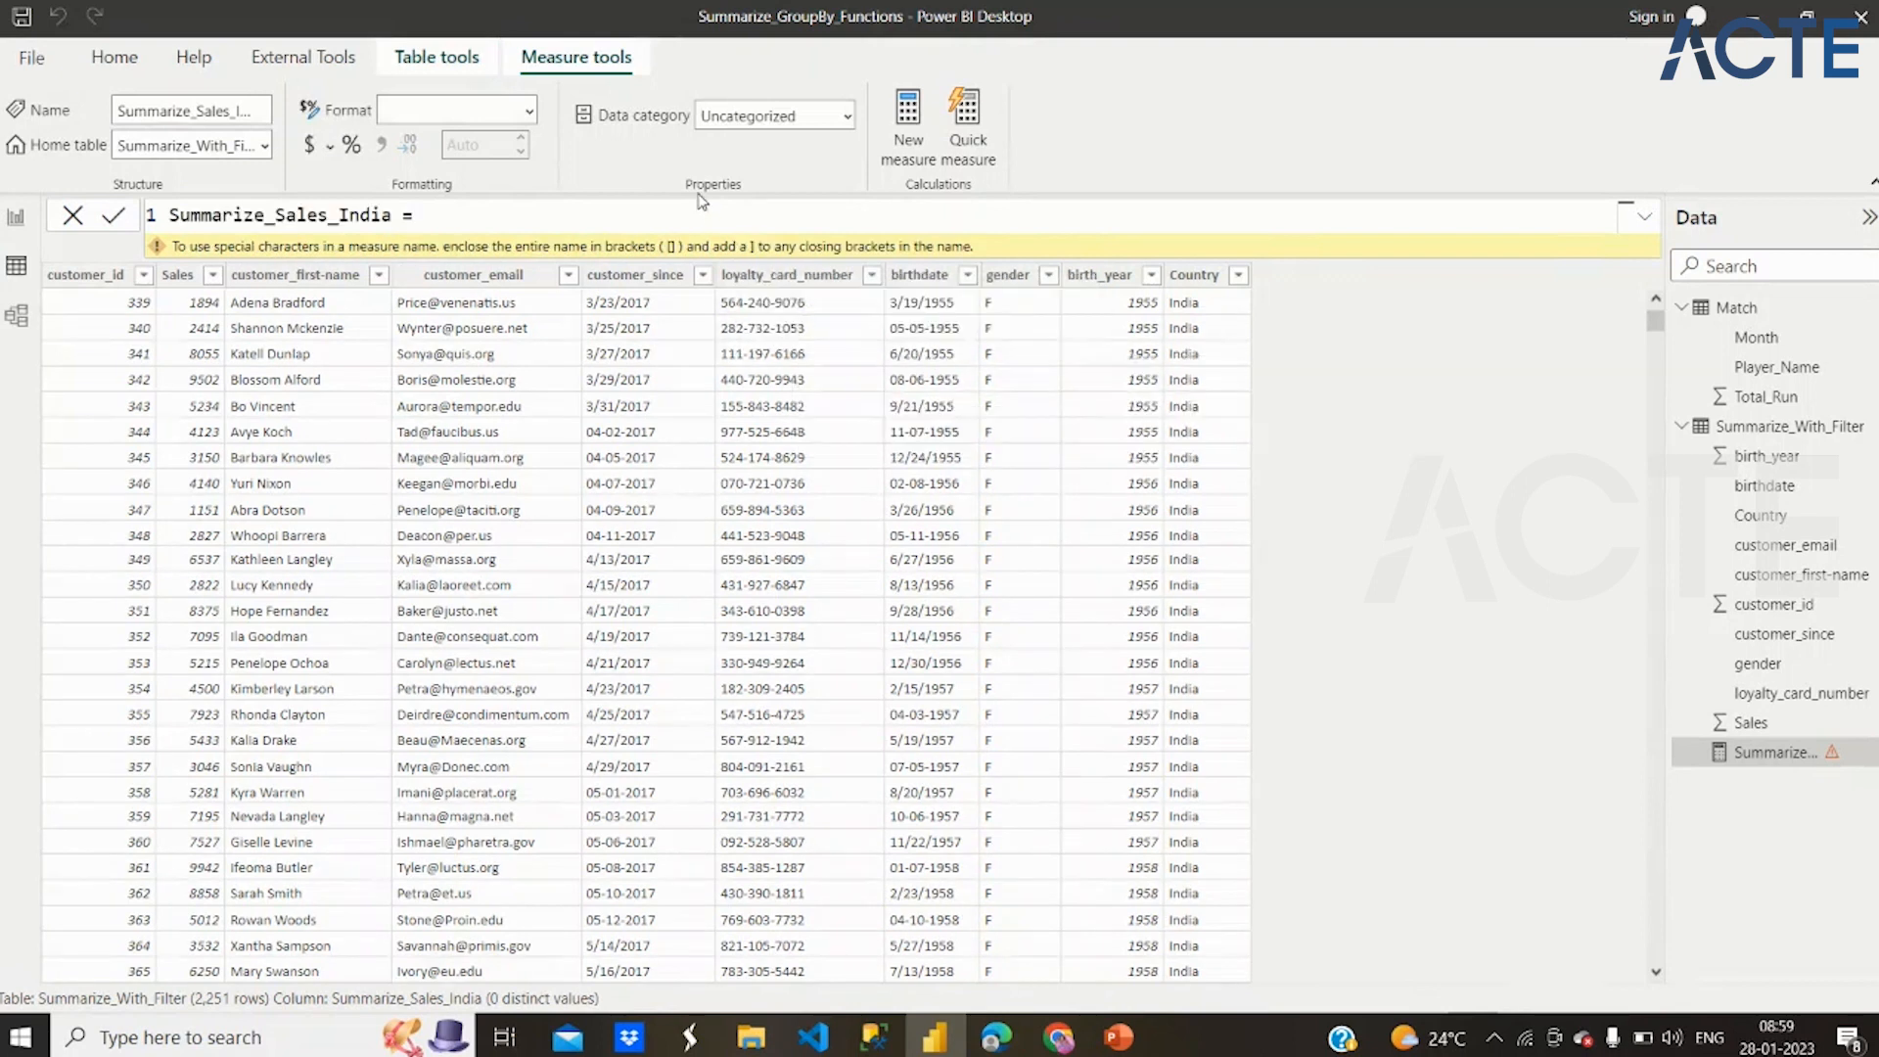
left_click(438, 58)
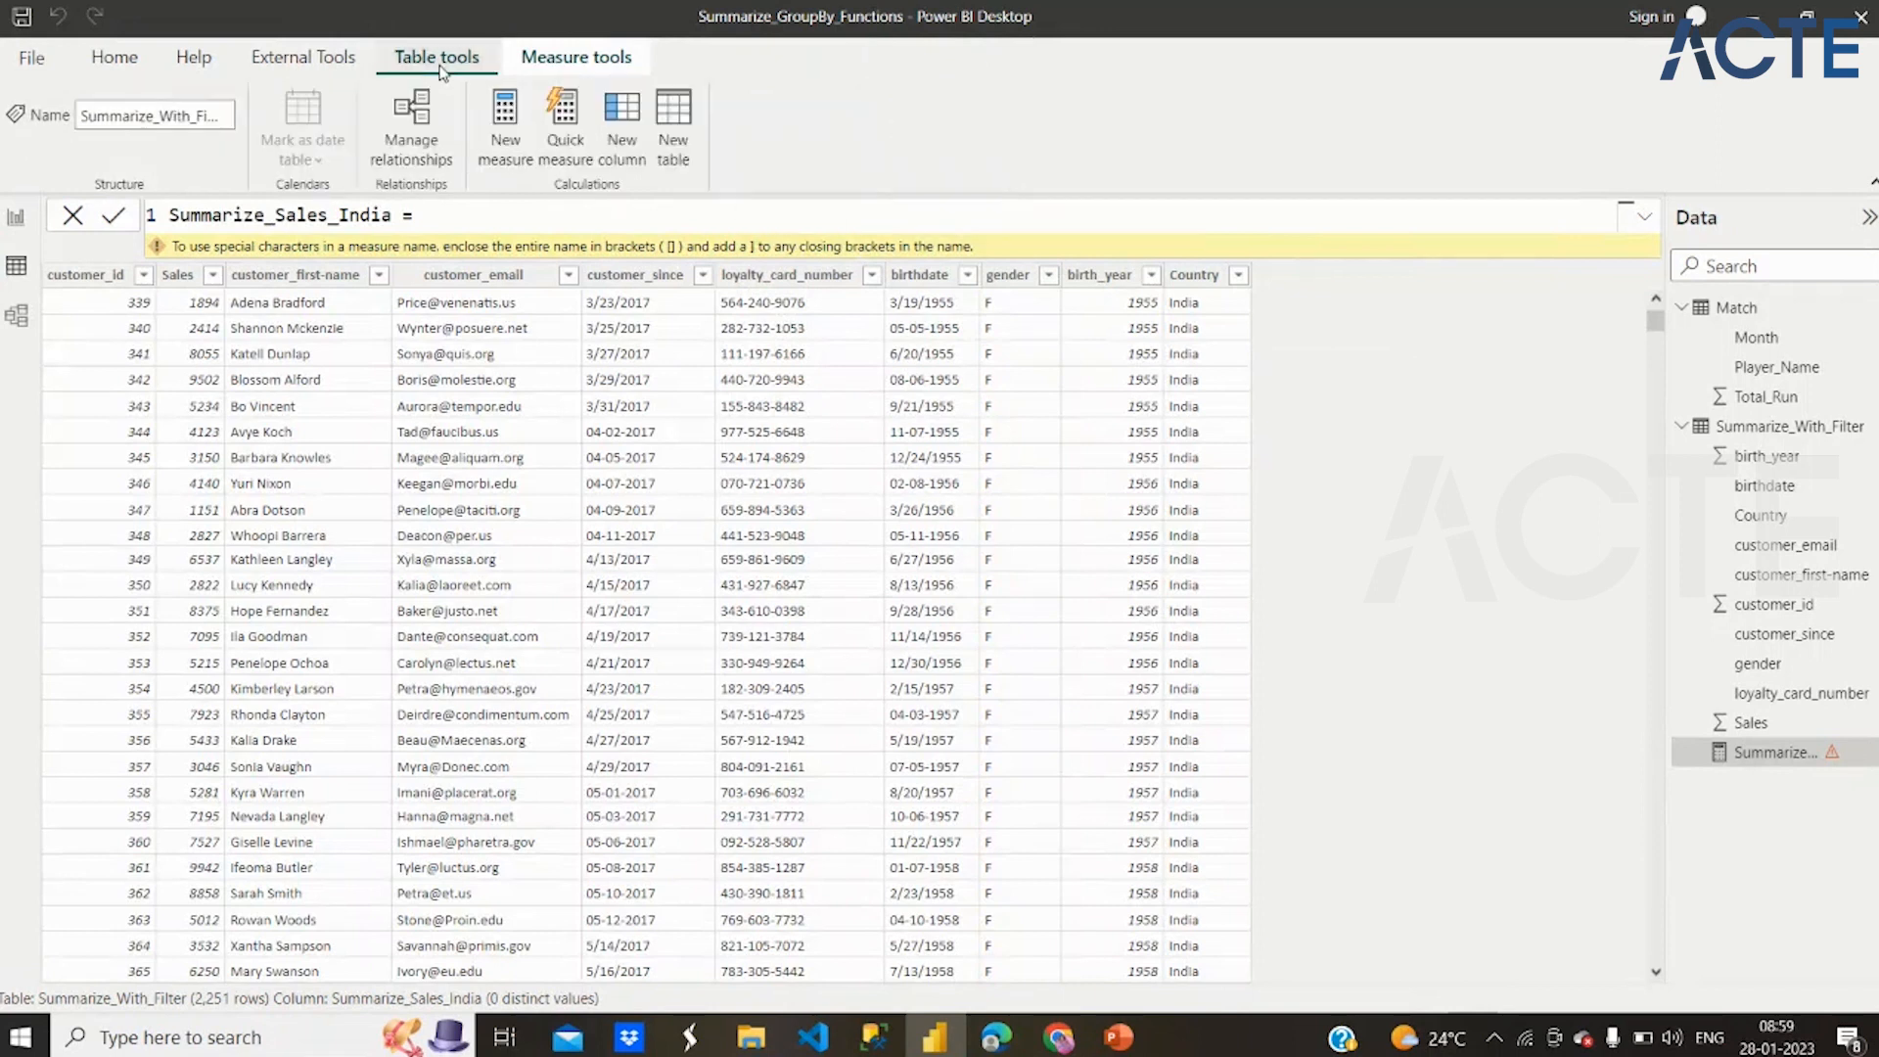
left_click(674, 120)
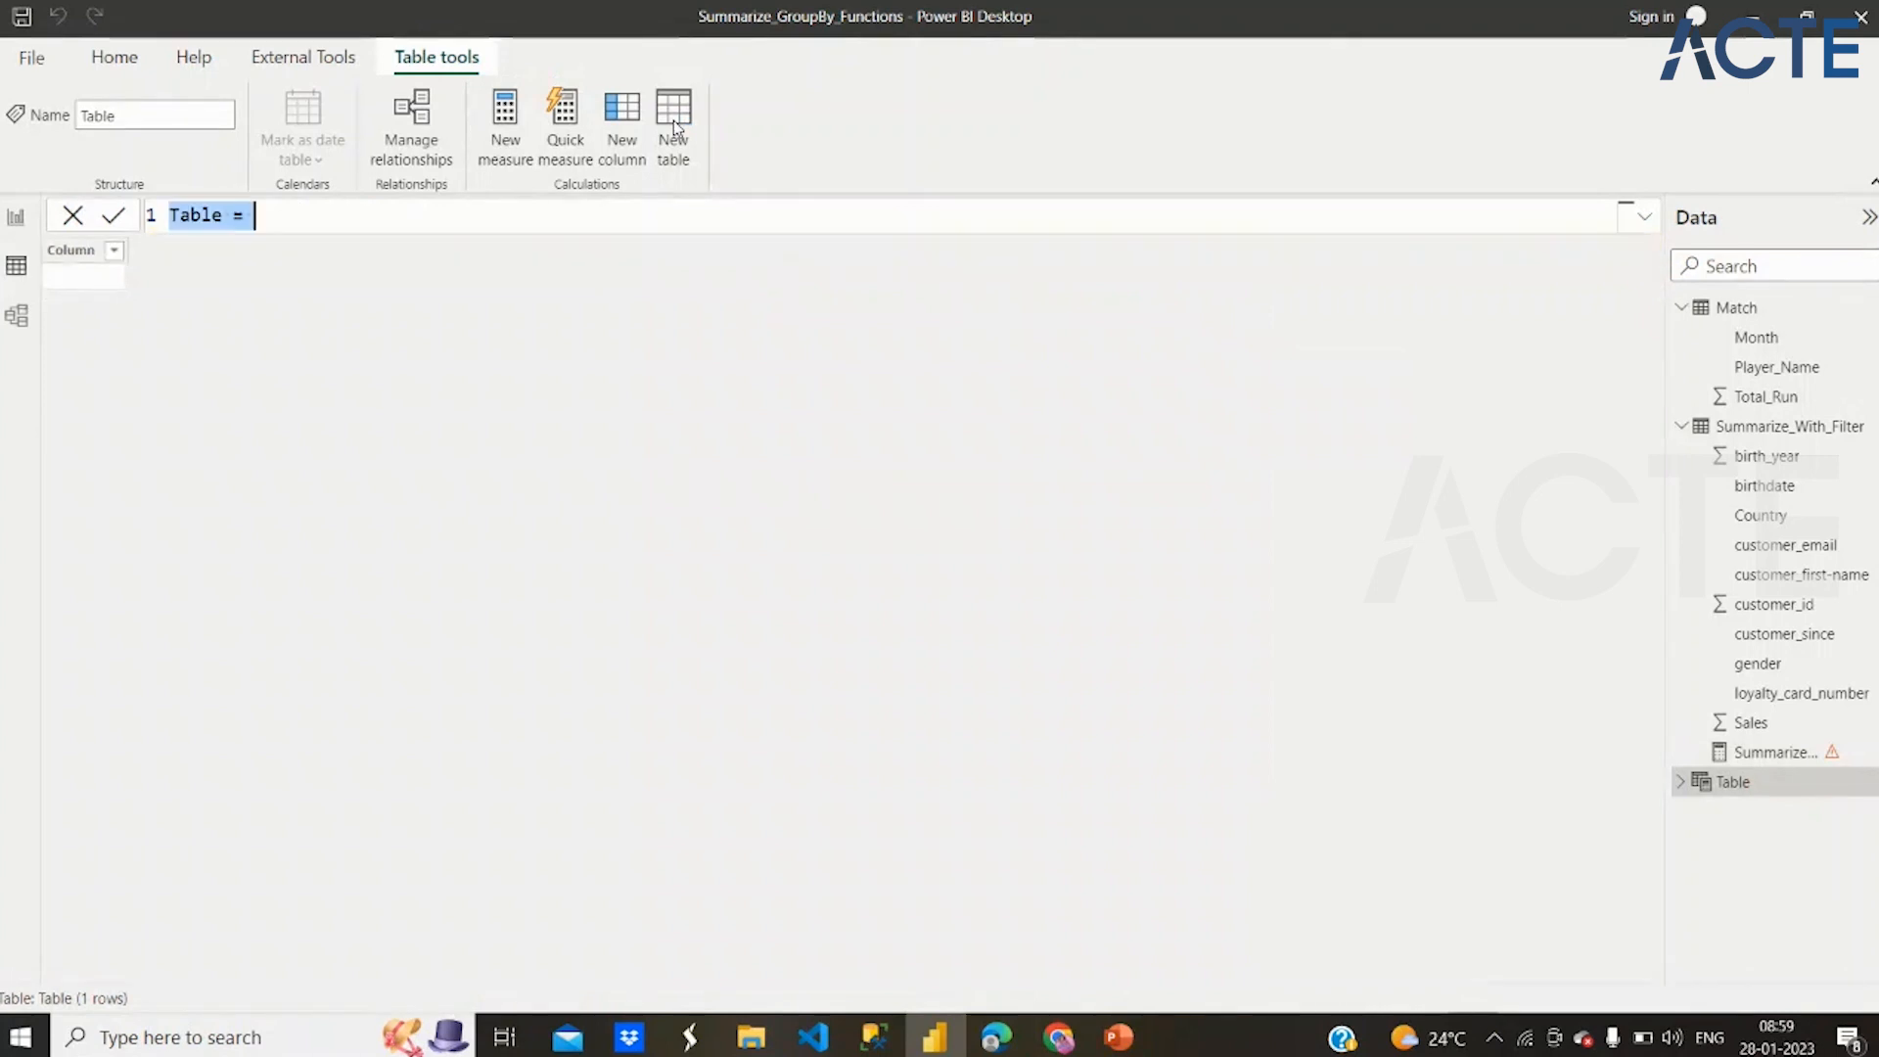
key("ctrl+v")
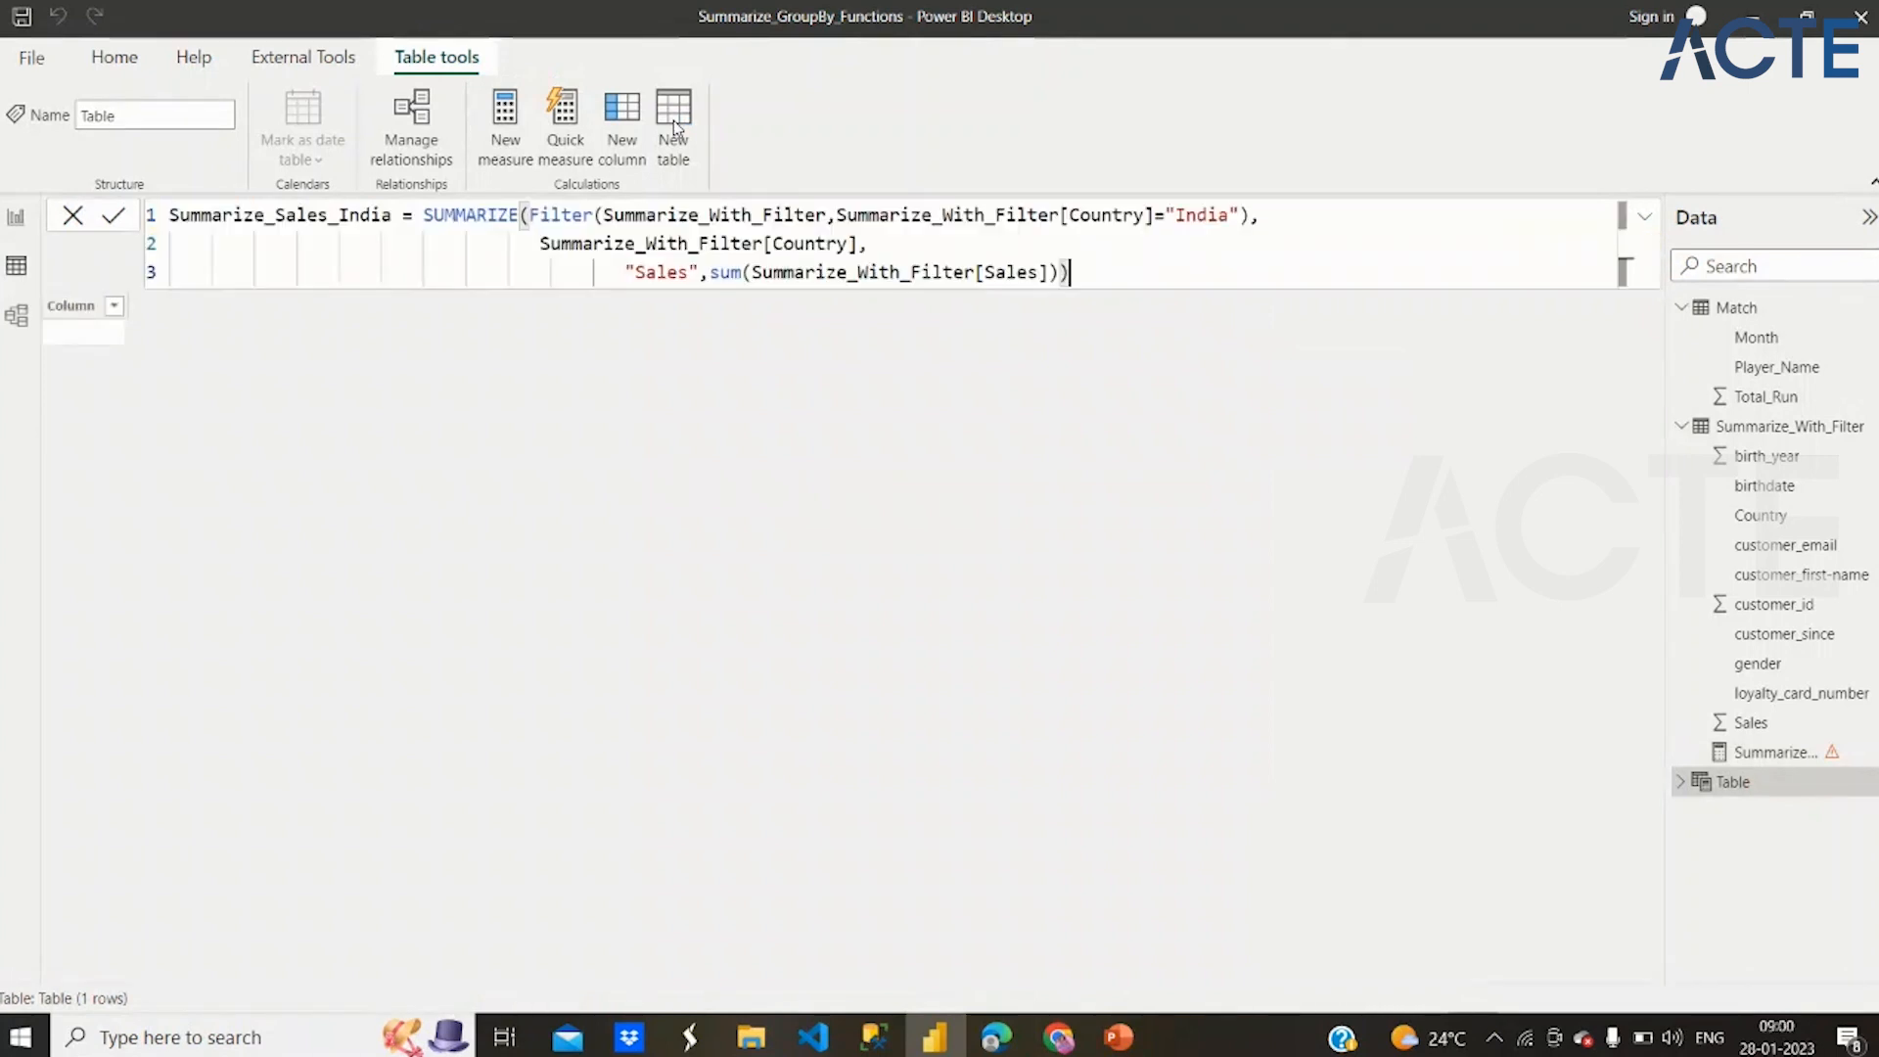
left_click(1080, 248)
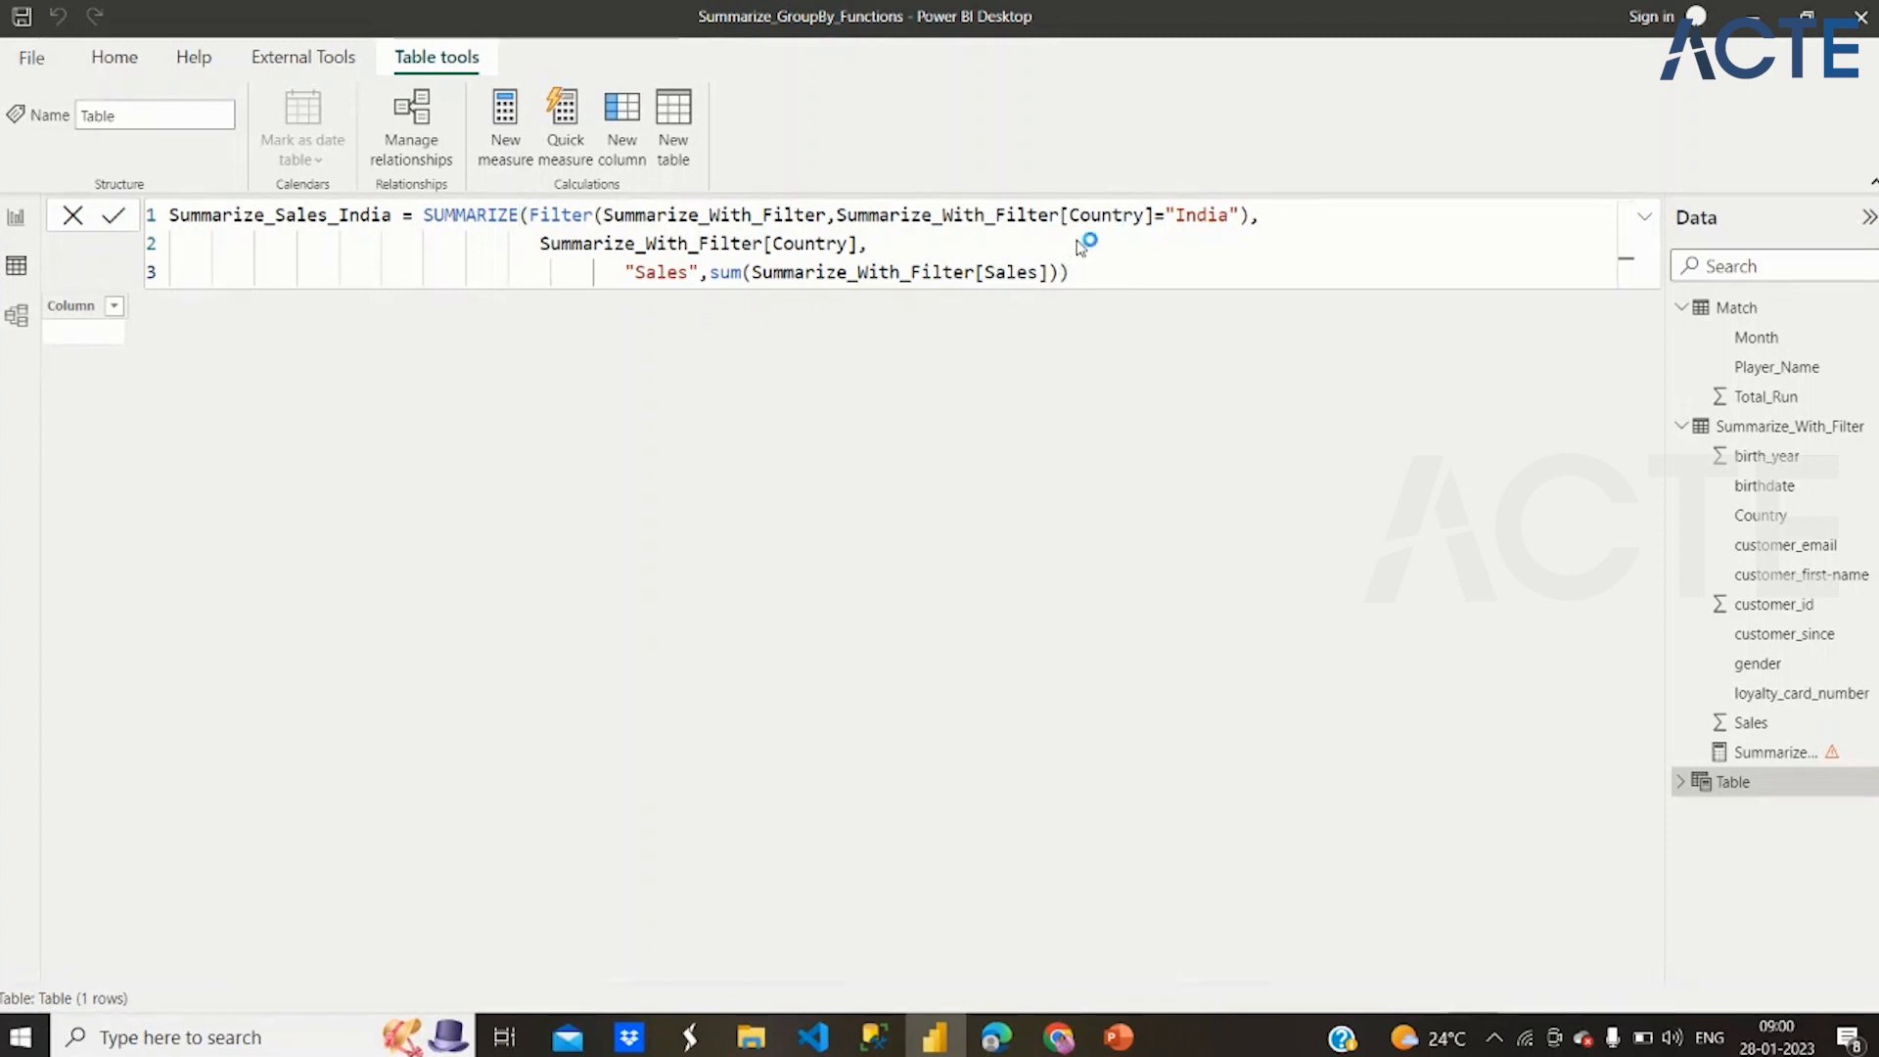
Commit the Summarize_Sales_India table definition and rename its summed output column to "sum_Sales"
key("Return")
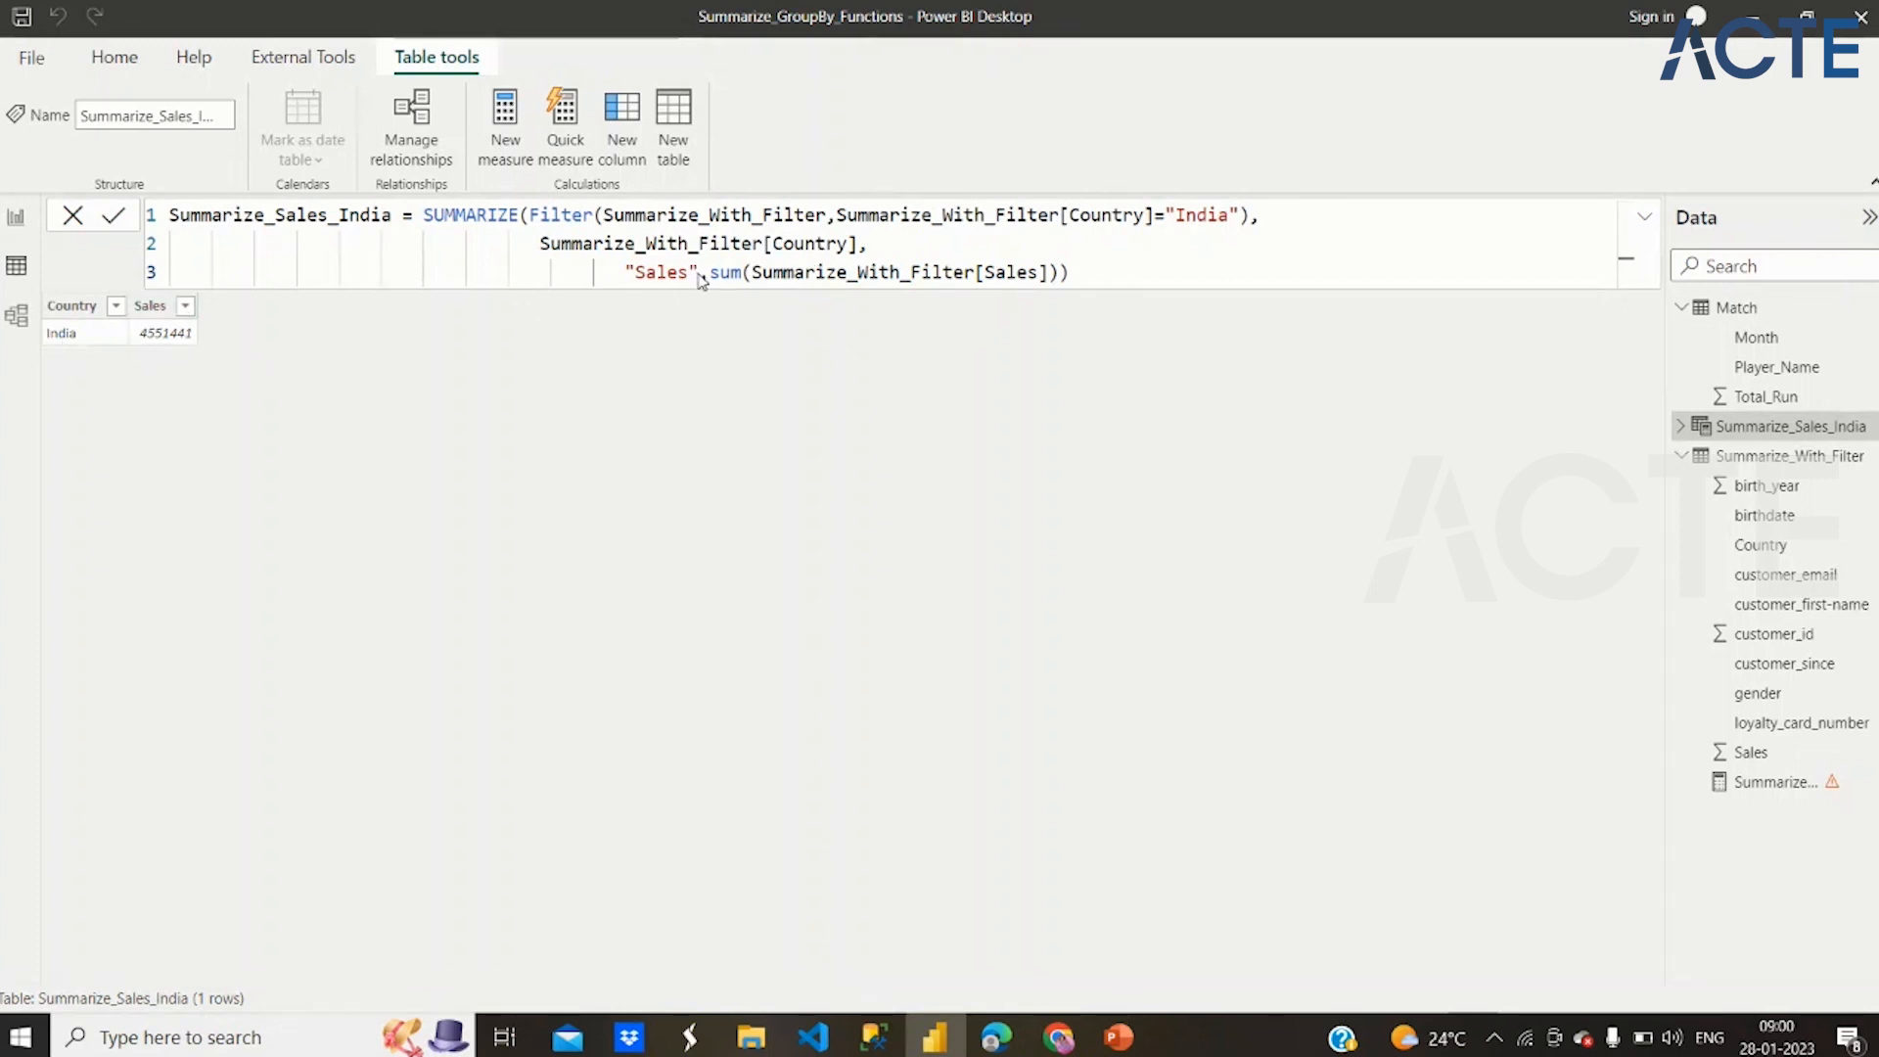
left_click_drag(685, 277, 615, 274)
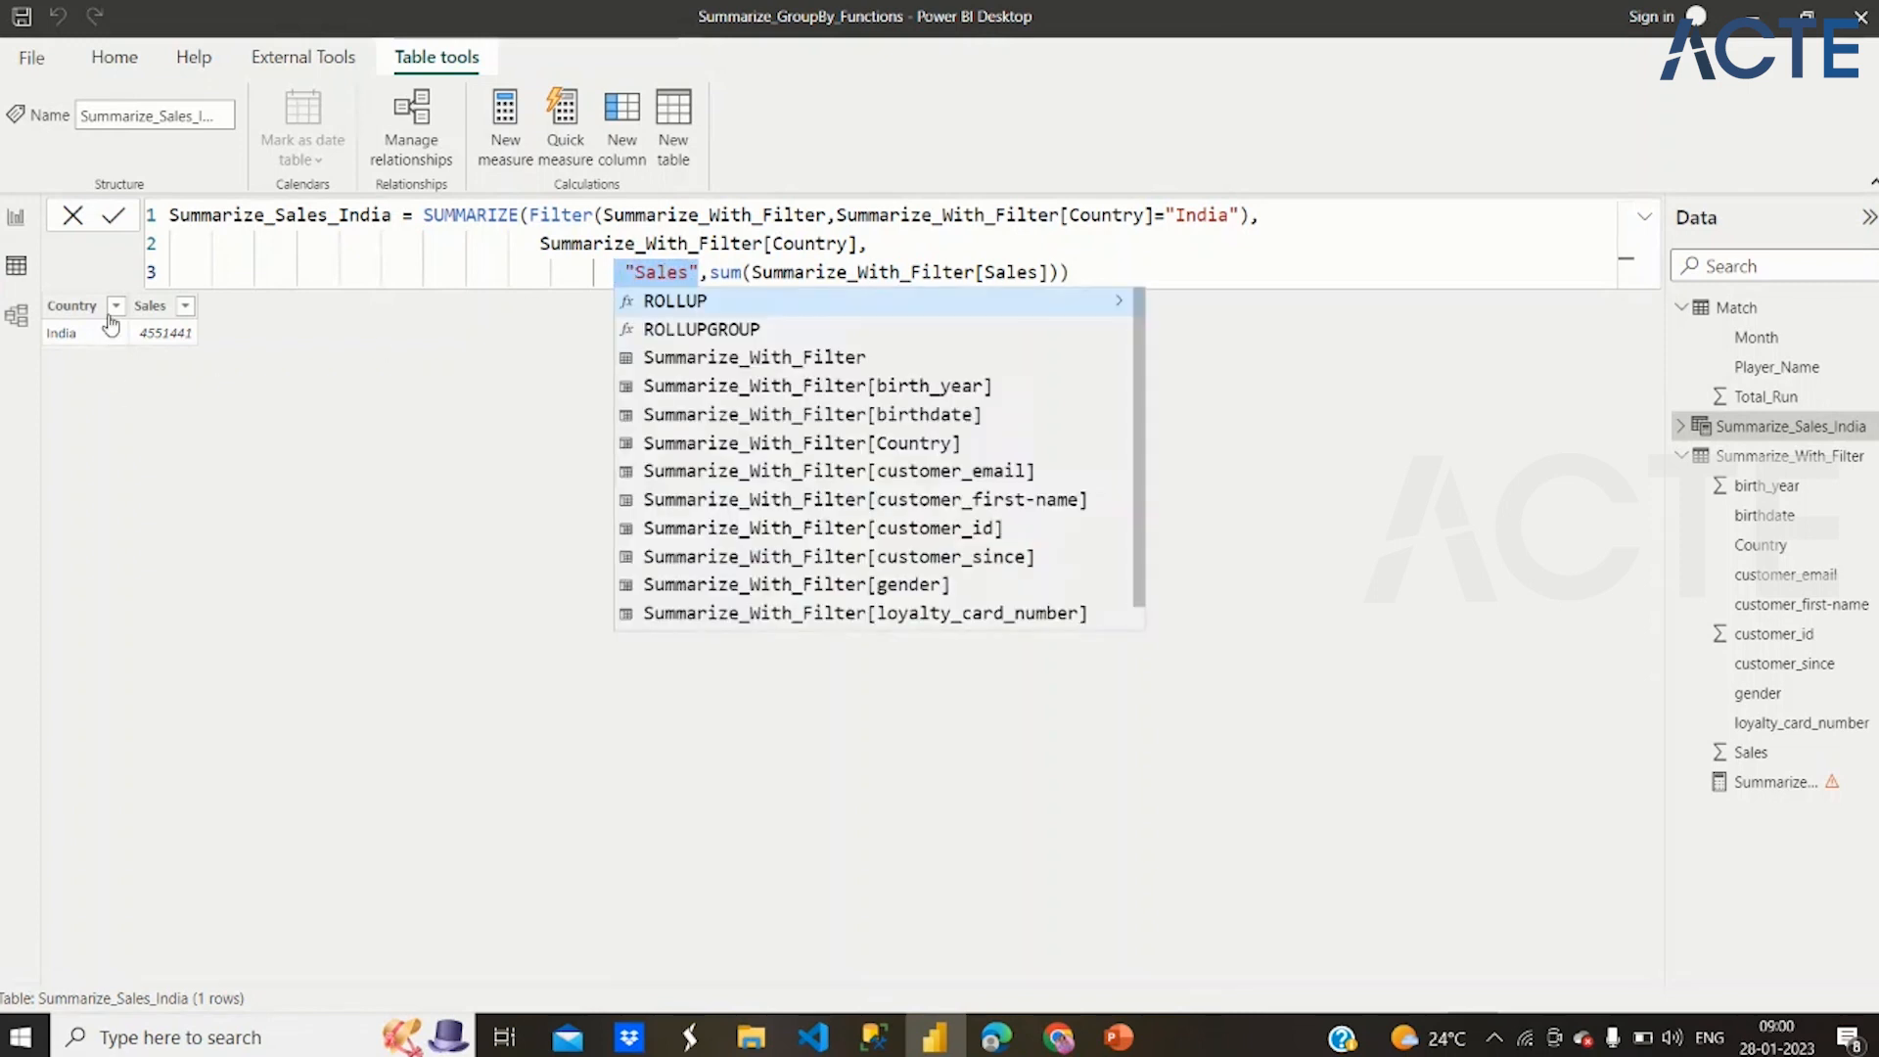
type("\"Sum_Sales\"")
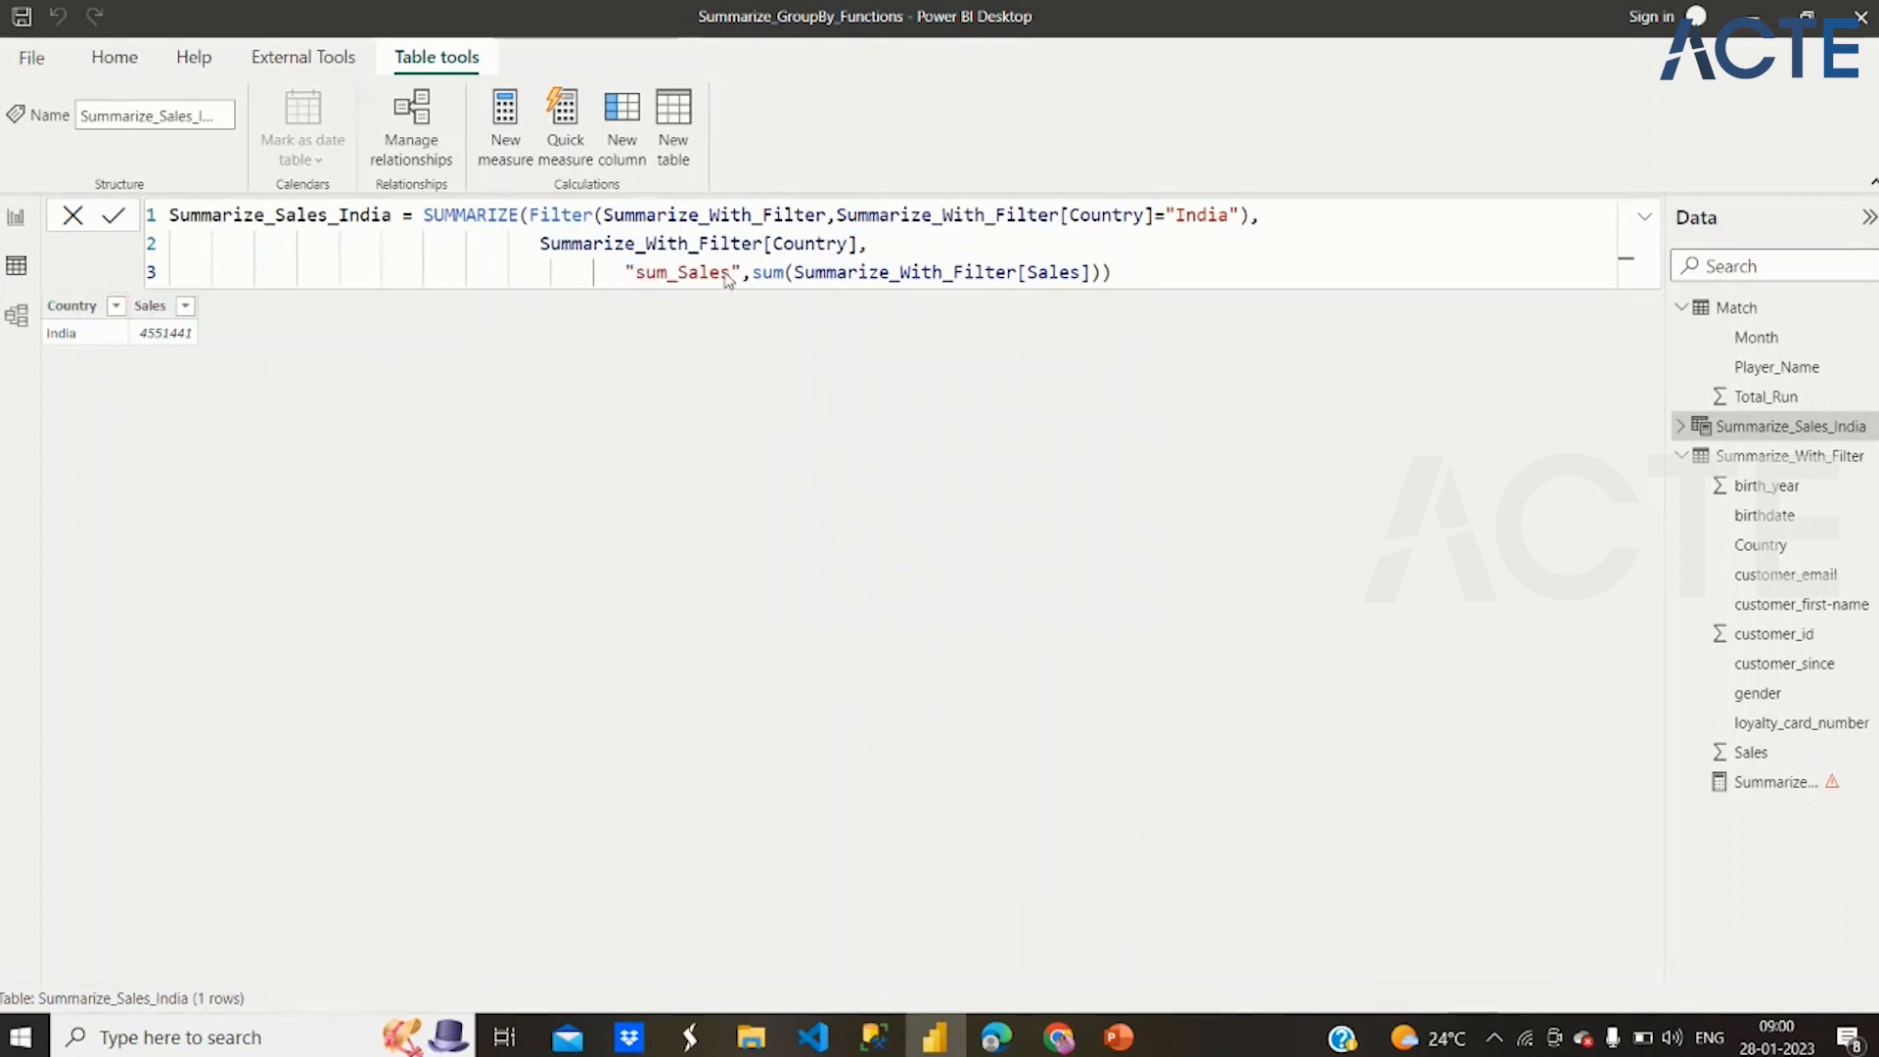
key("Return")
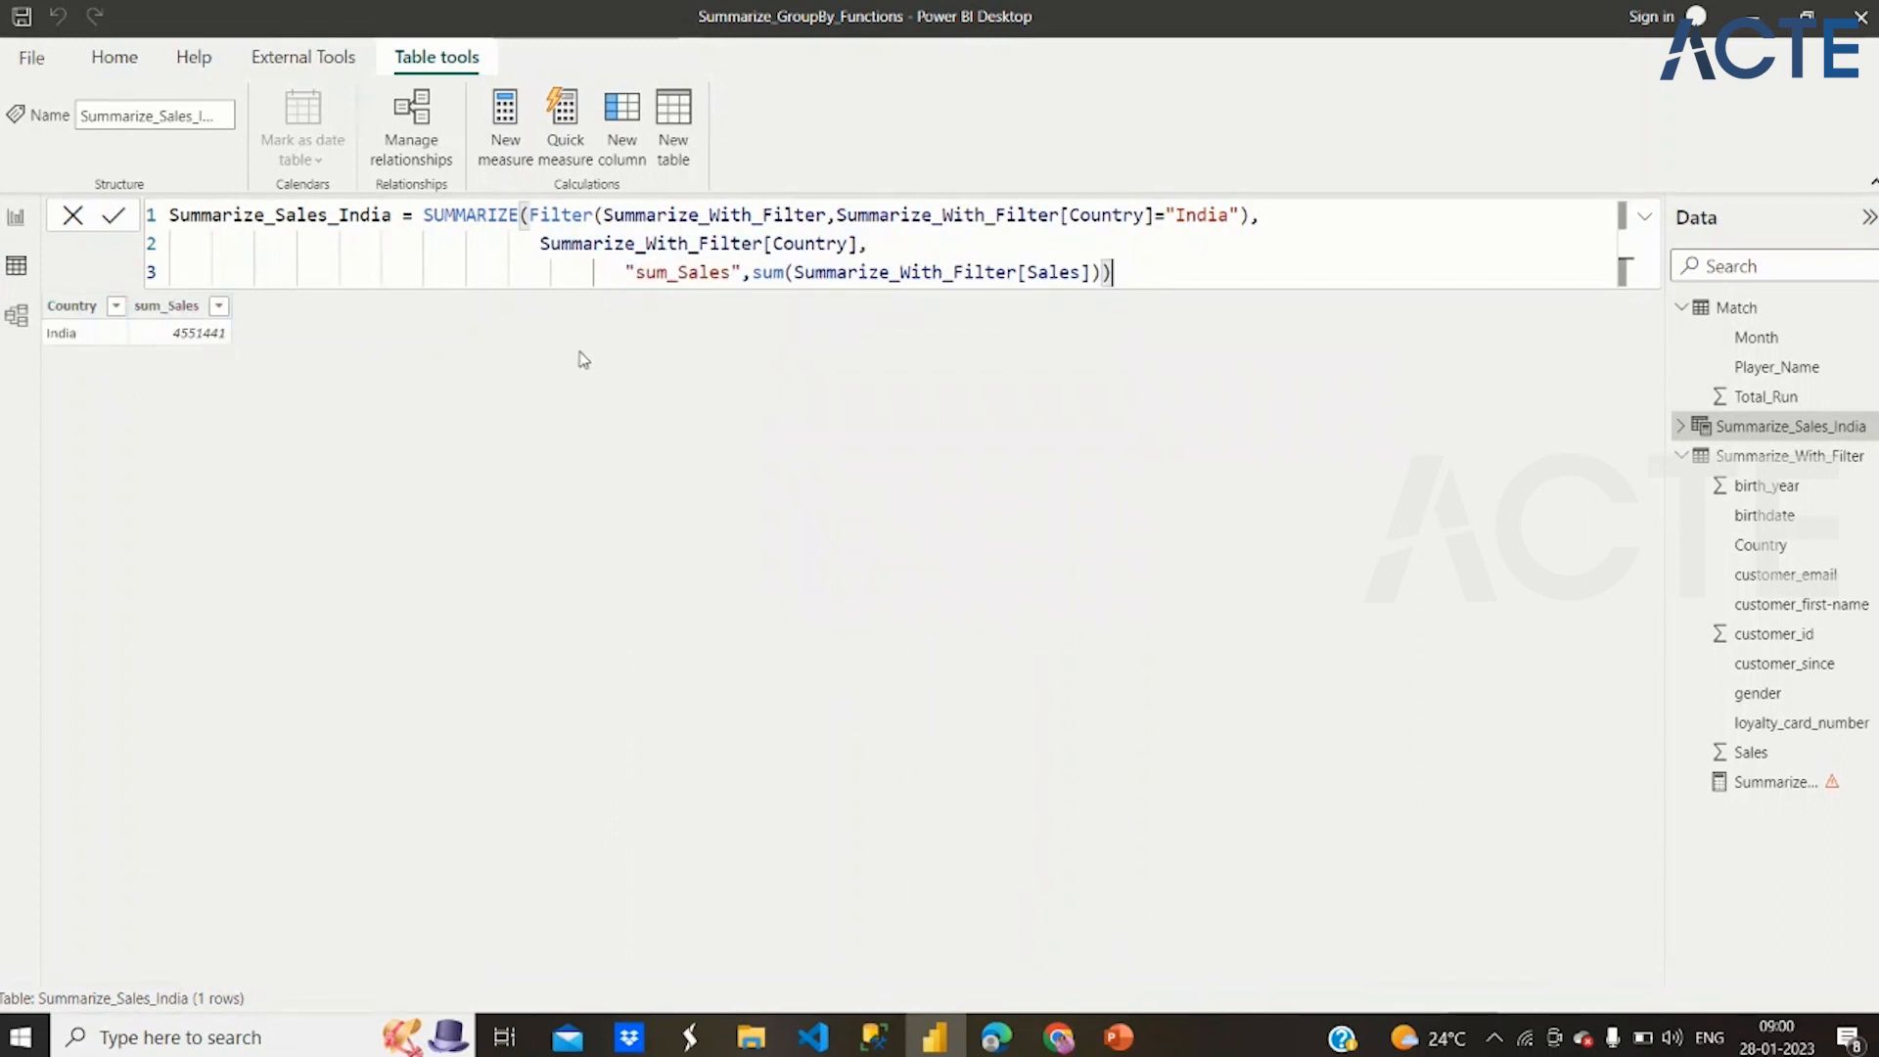
Review the output column name, the sum expression, the "India" condition and the whole SUMMARIZE expression of Summarize_Sales_India
left_click_drag(741, 273, 636, 274)
left_click_drag(752, 273, 1095, 273)
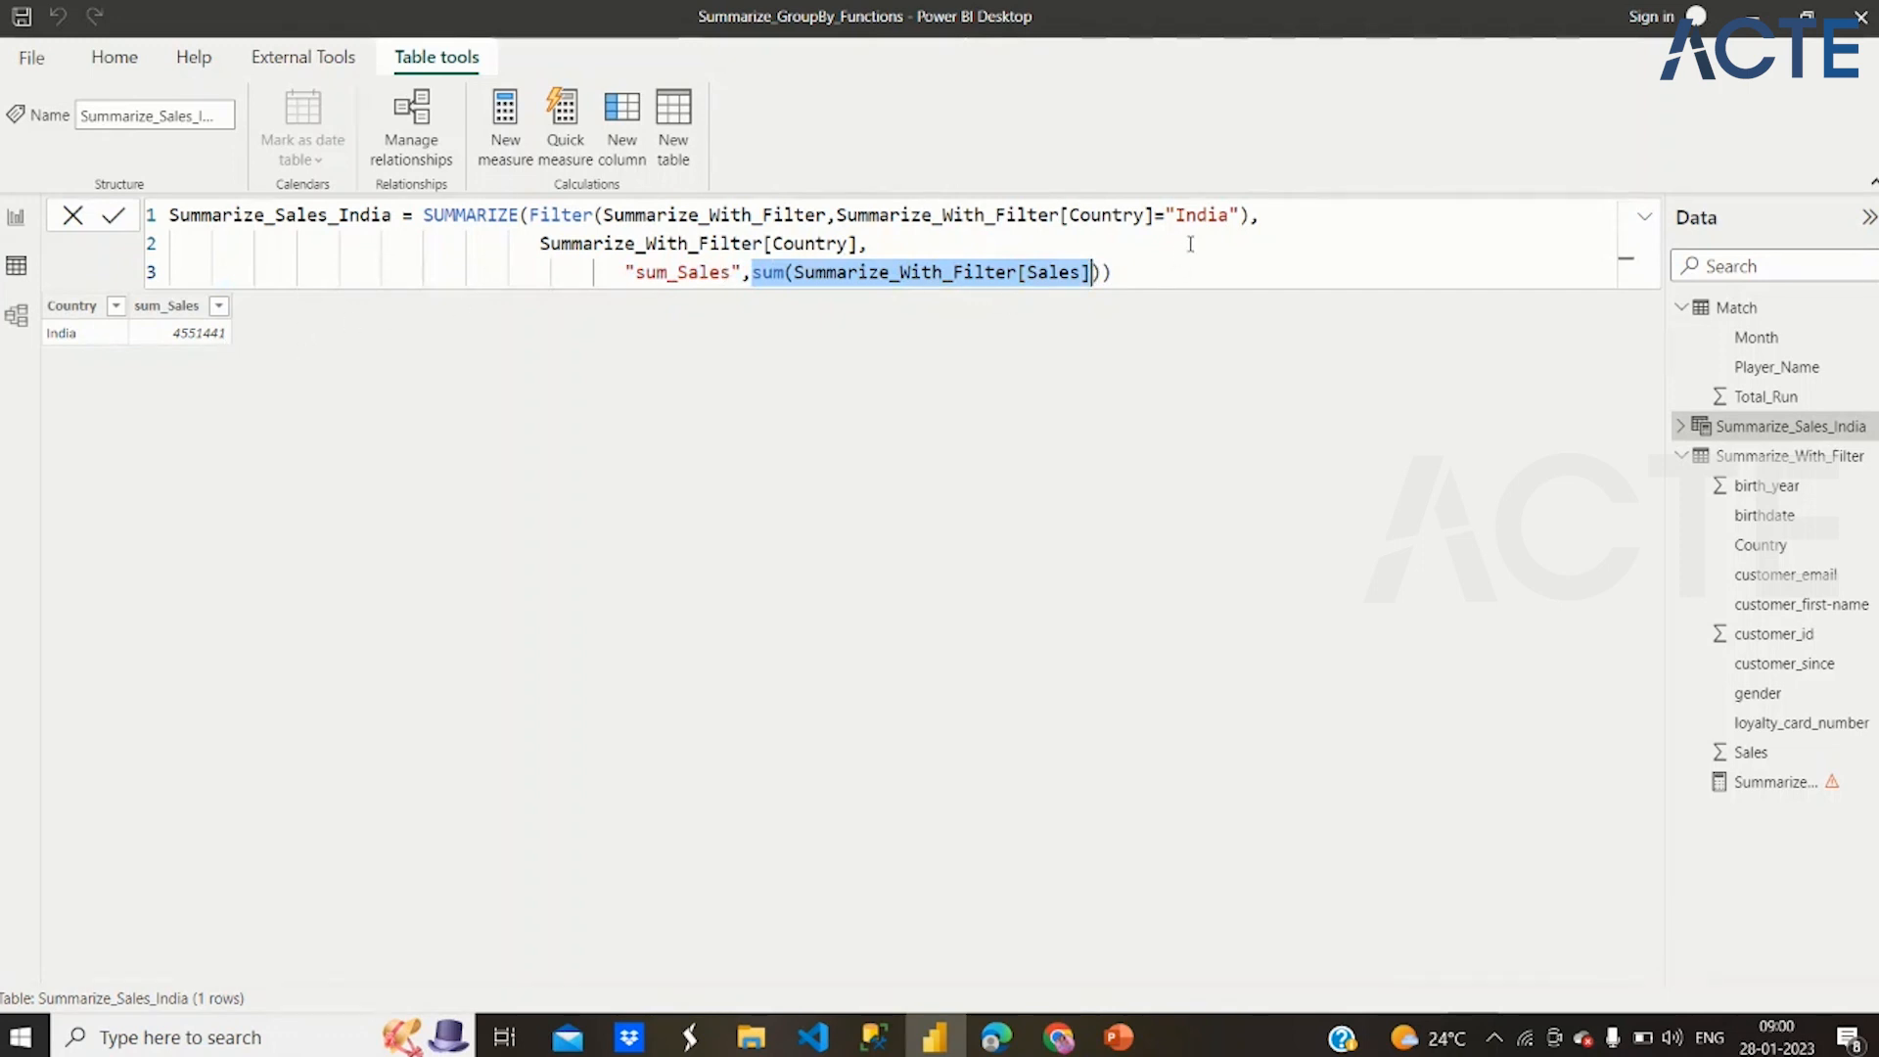
left_click(1232, 214)
double_click(1229, 214)
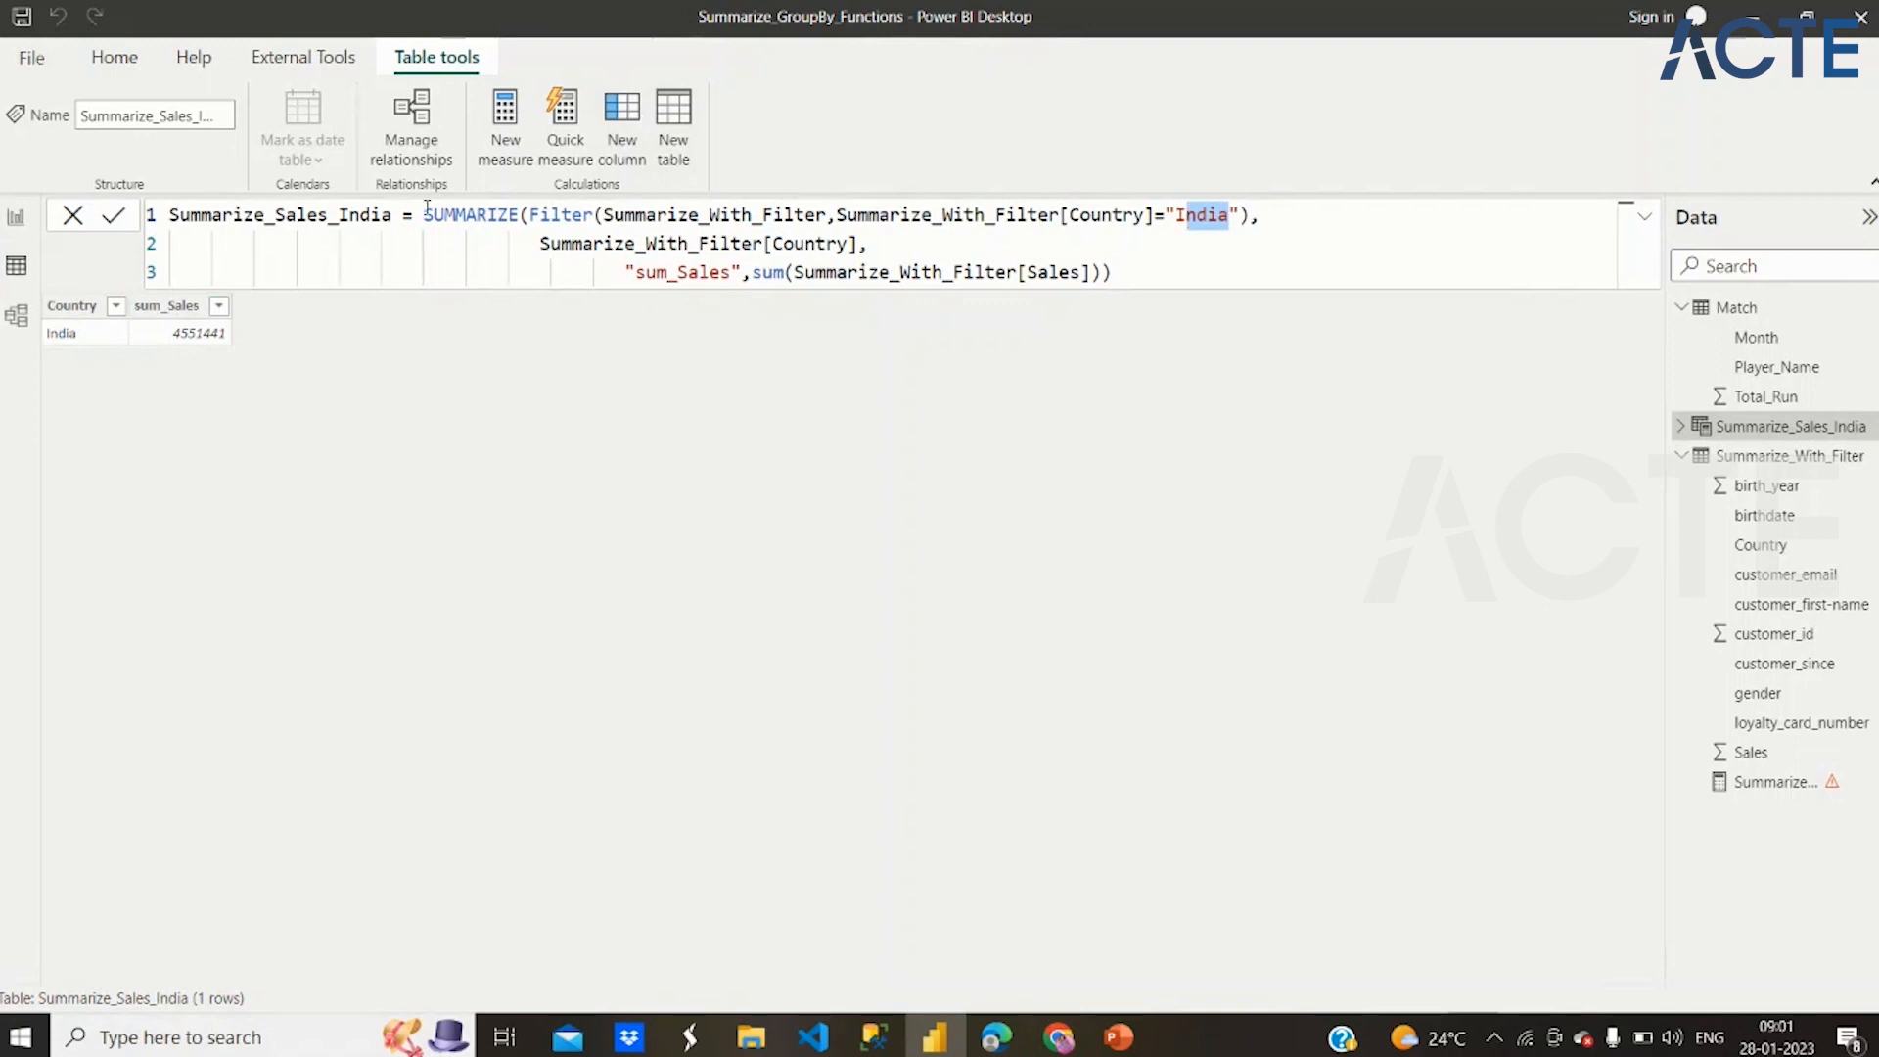
left_click_drag(427, 215, 992, 272)
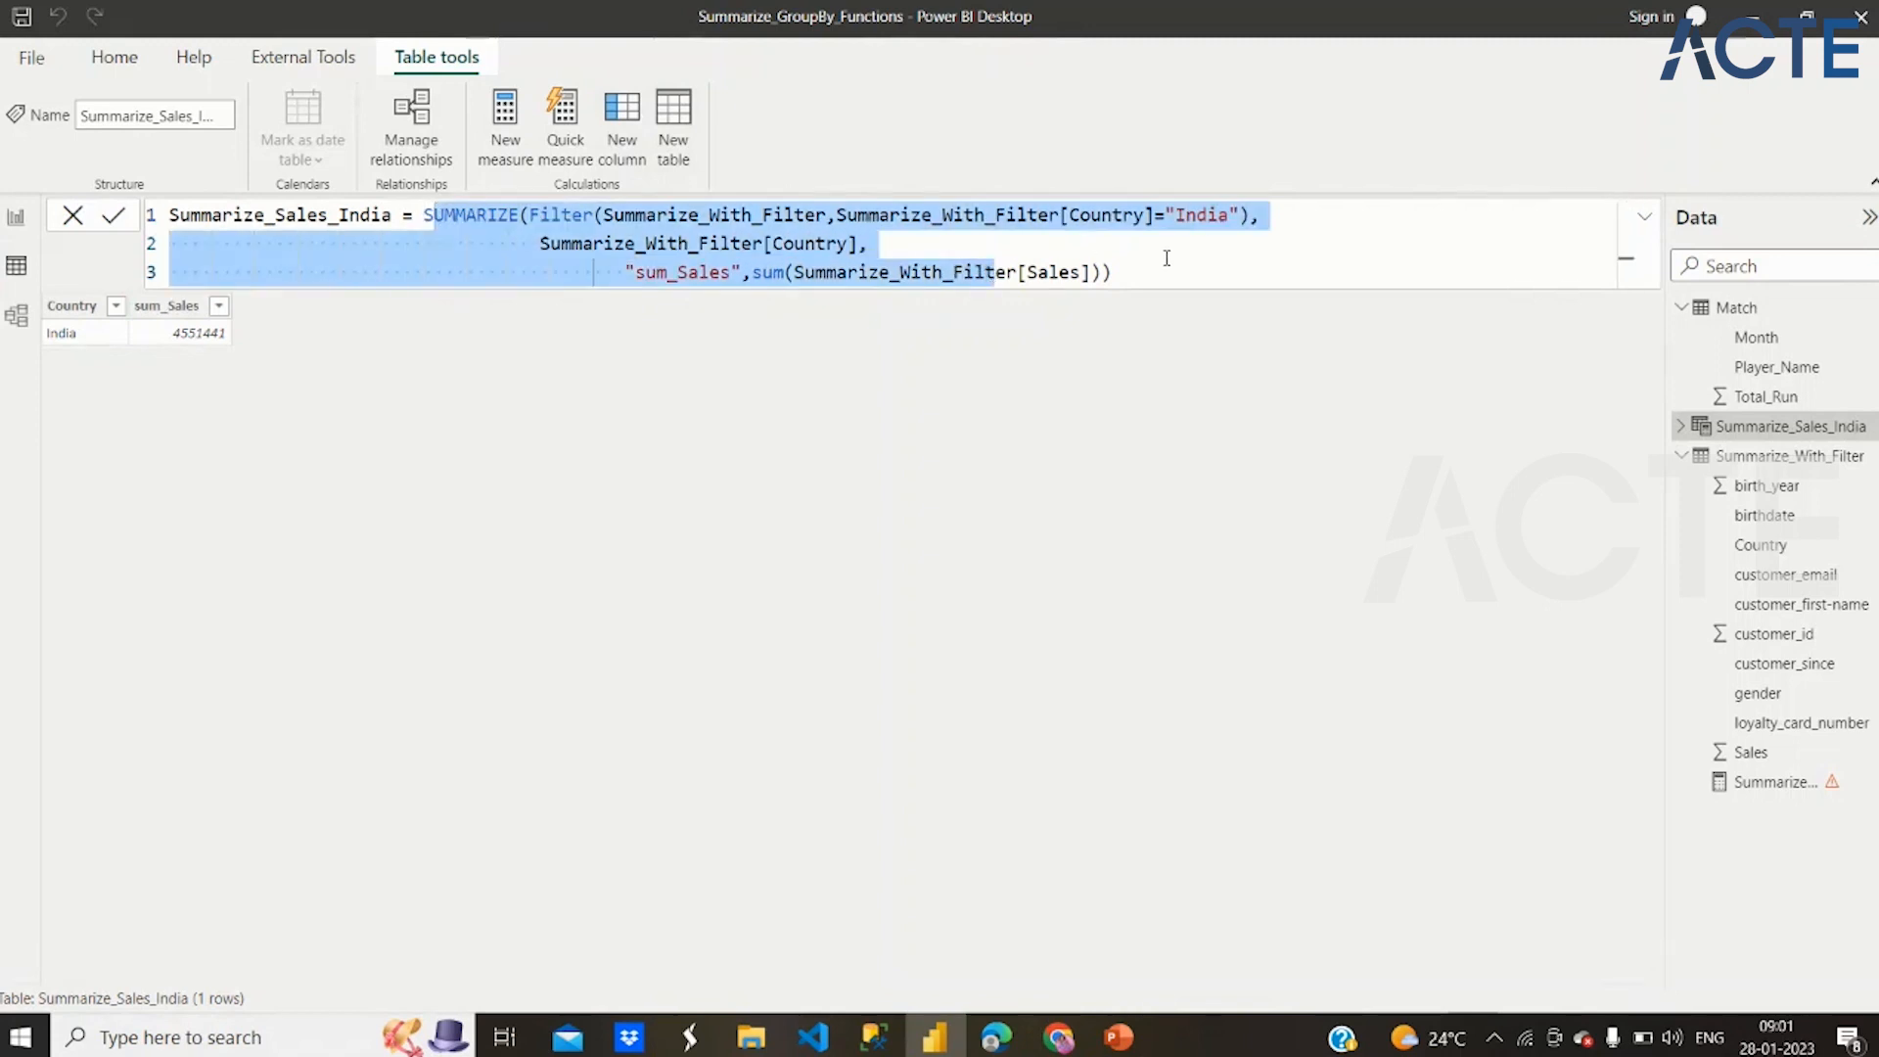
Delete the empty Summarize_Sales_India measure from the Summarize_With_Filter table
left_click(1818, 791)
right_click(1818, 791)
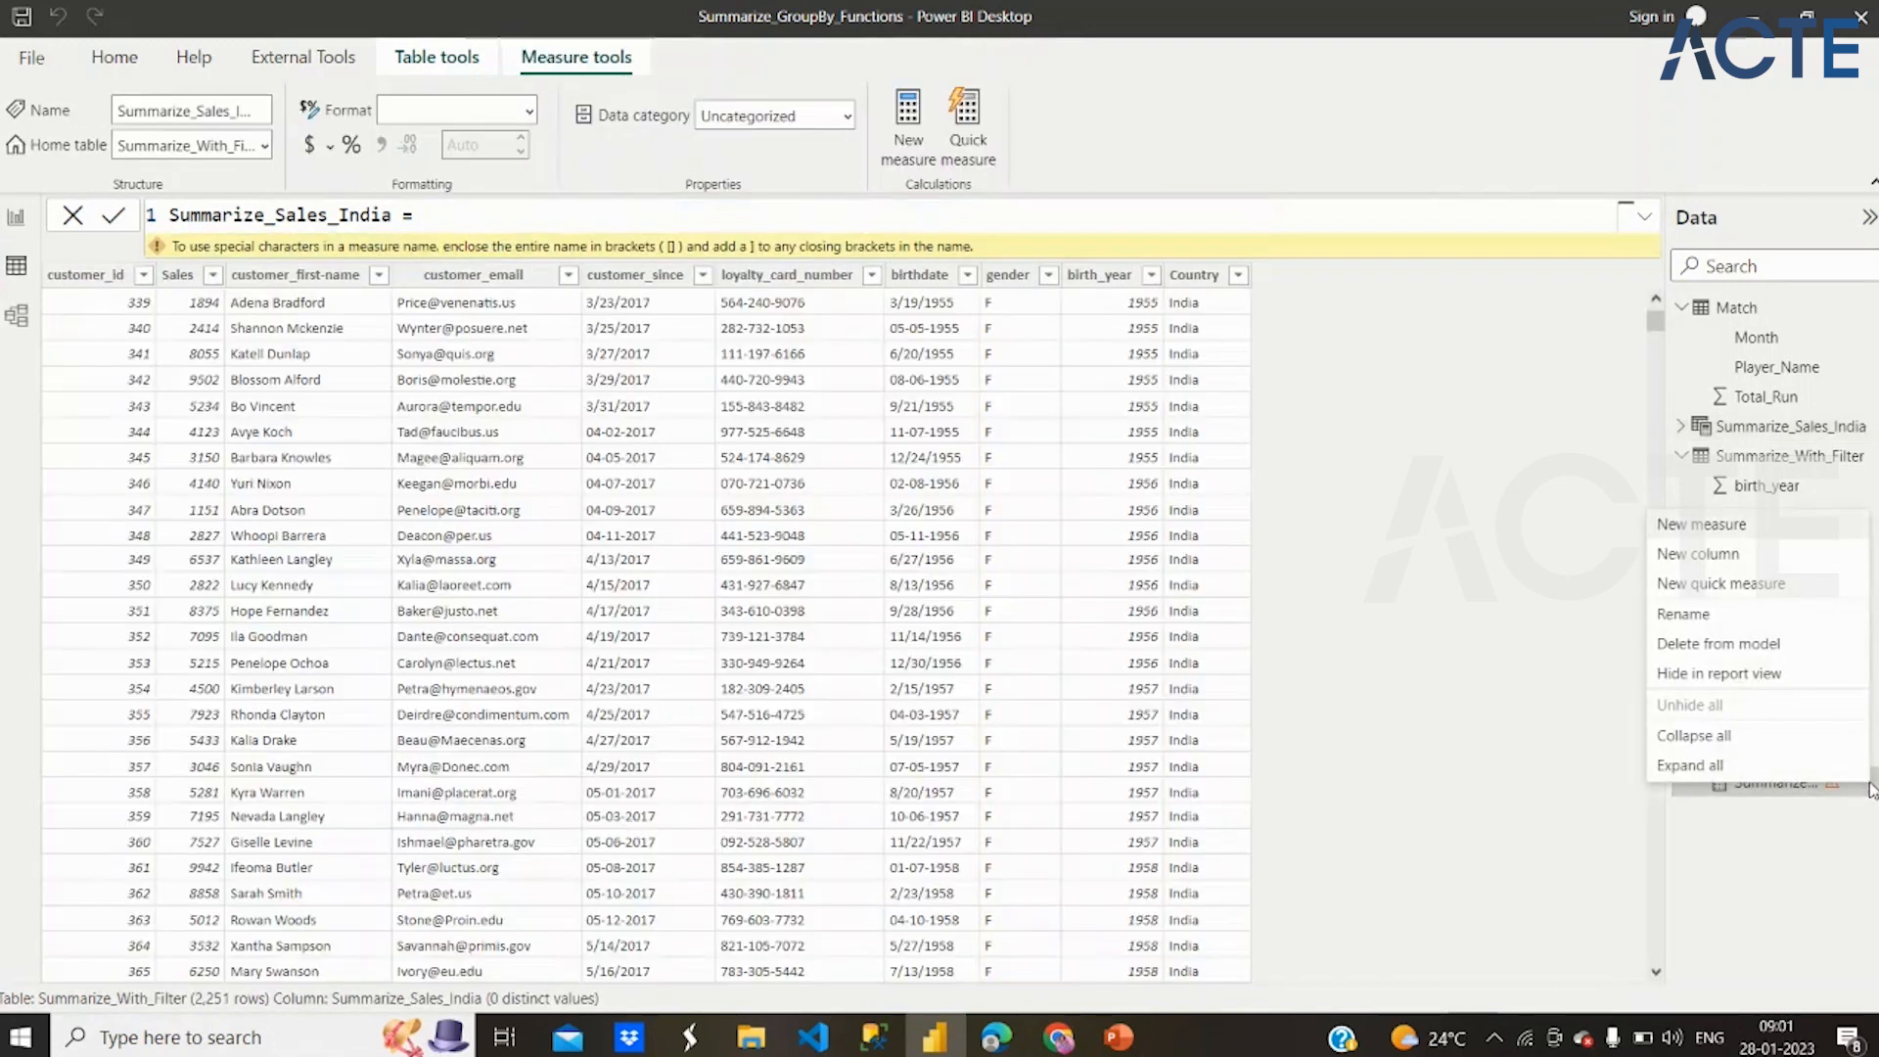
left_click(1720, 765)
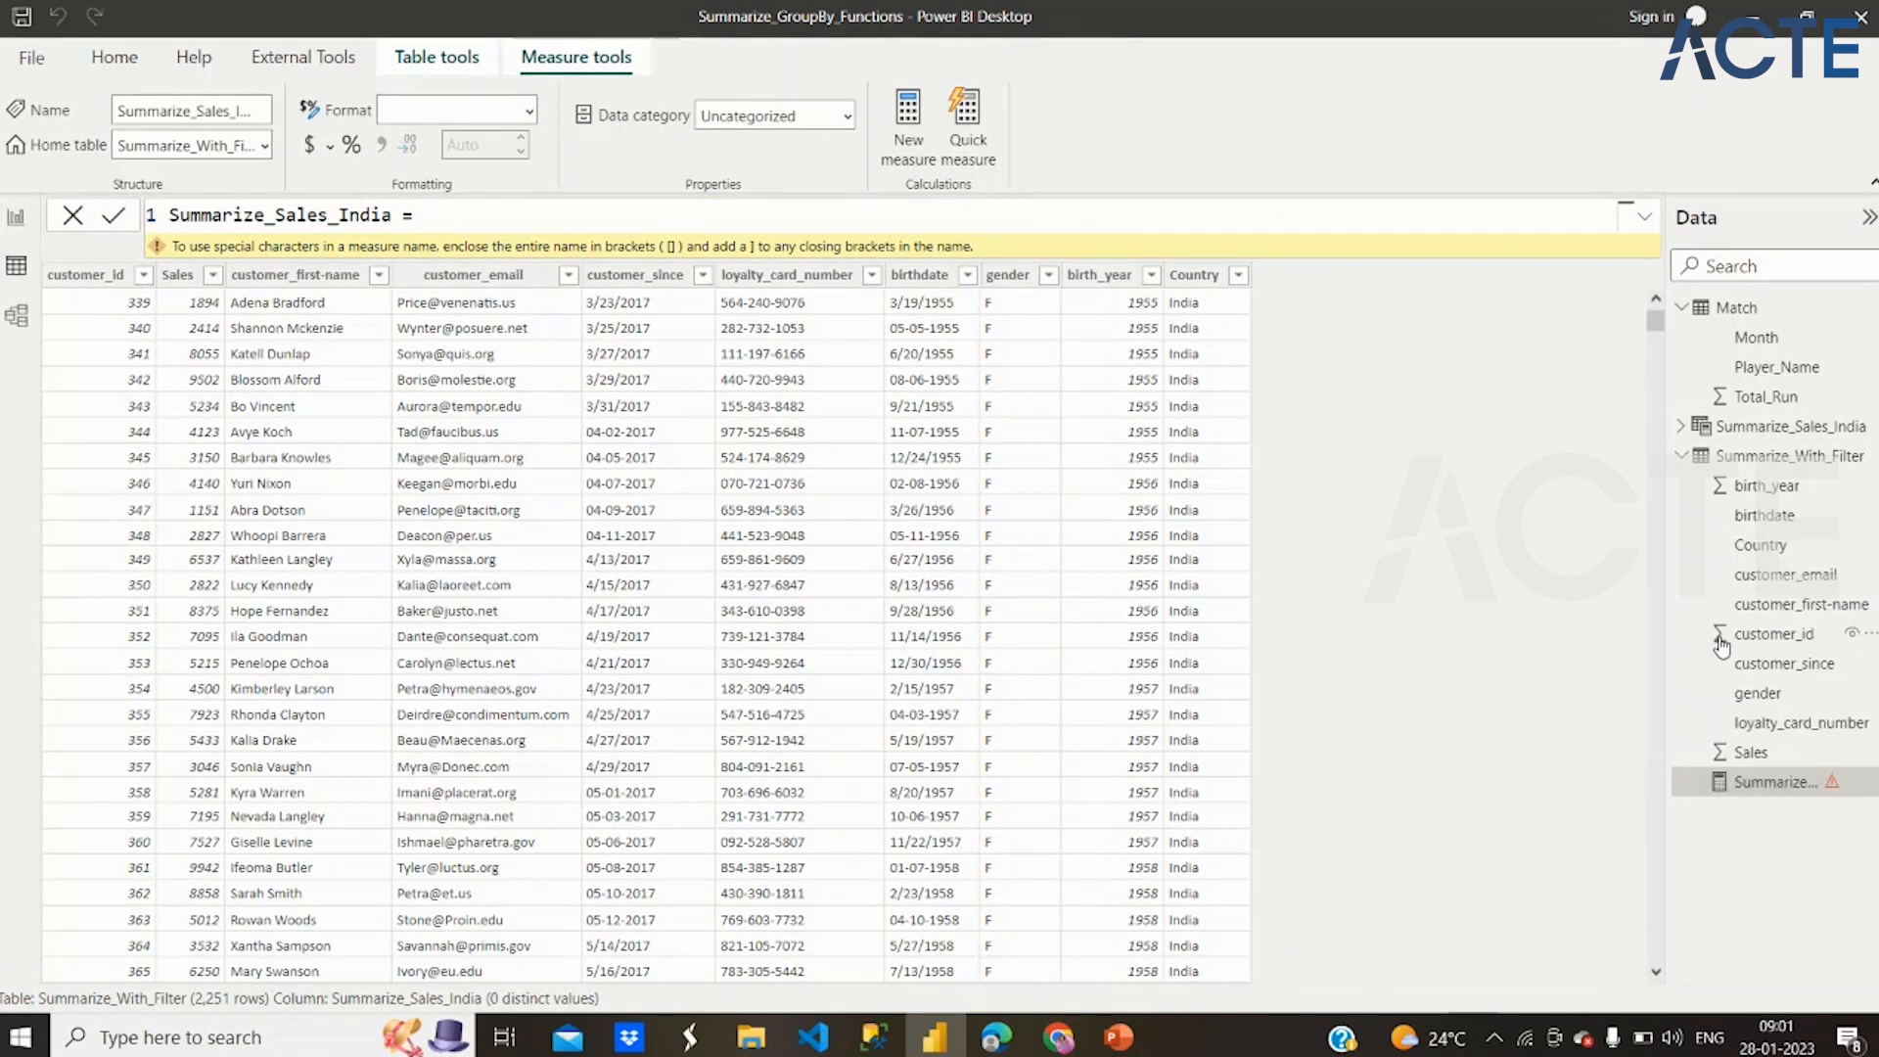
key("Delete")
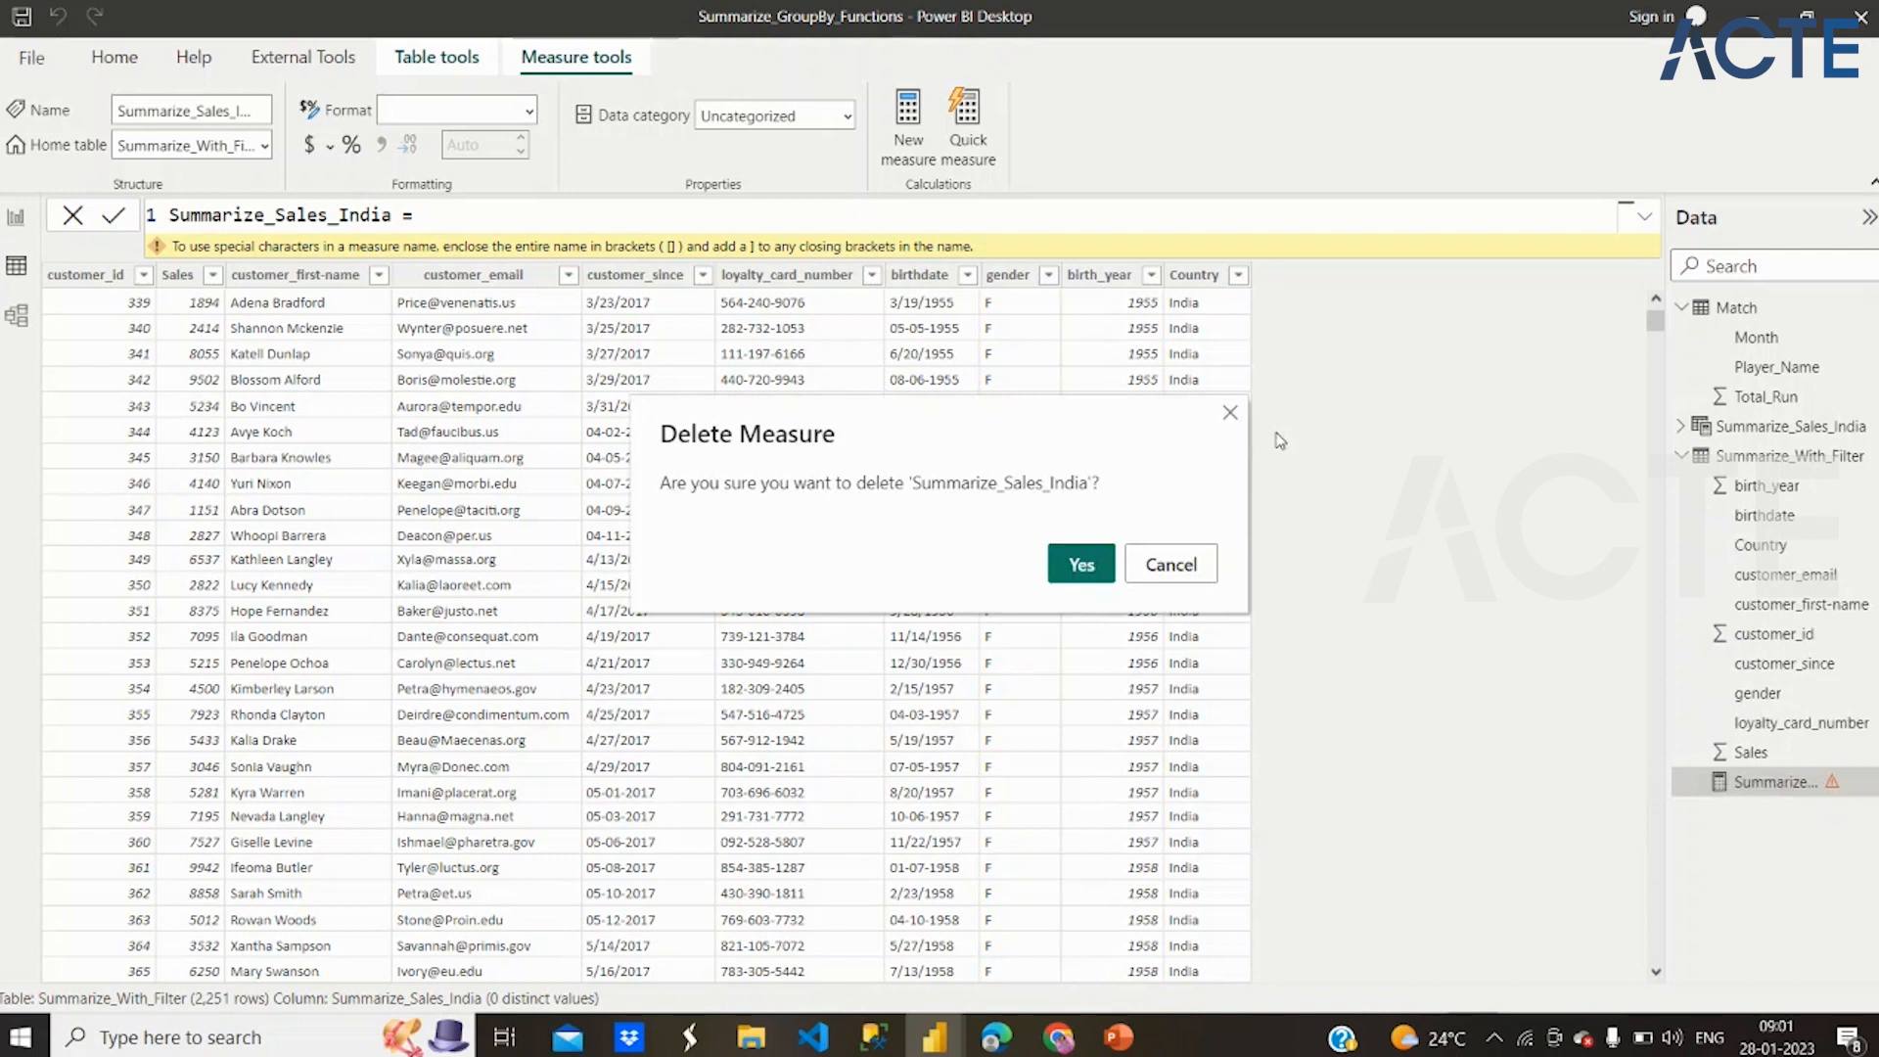
left_click(1082, 565)
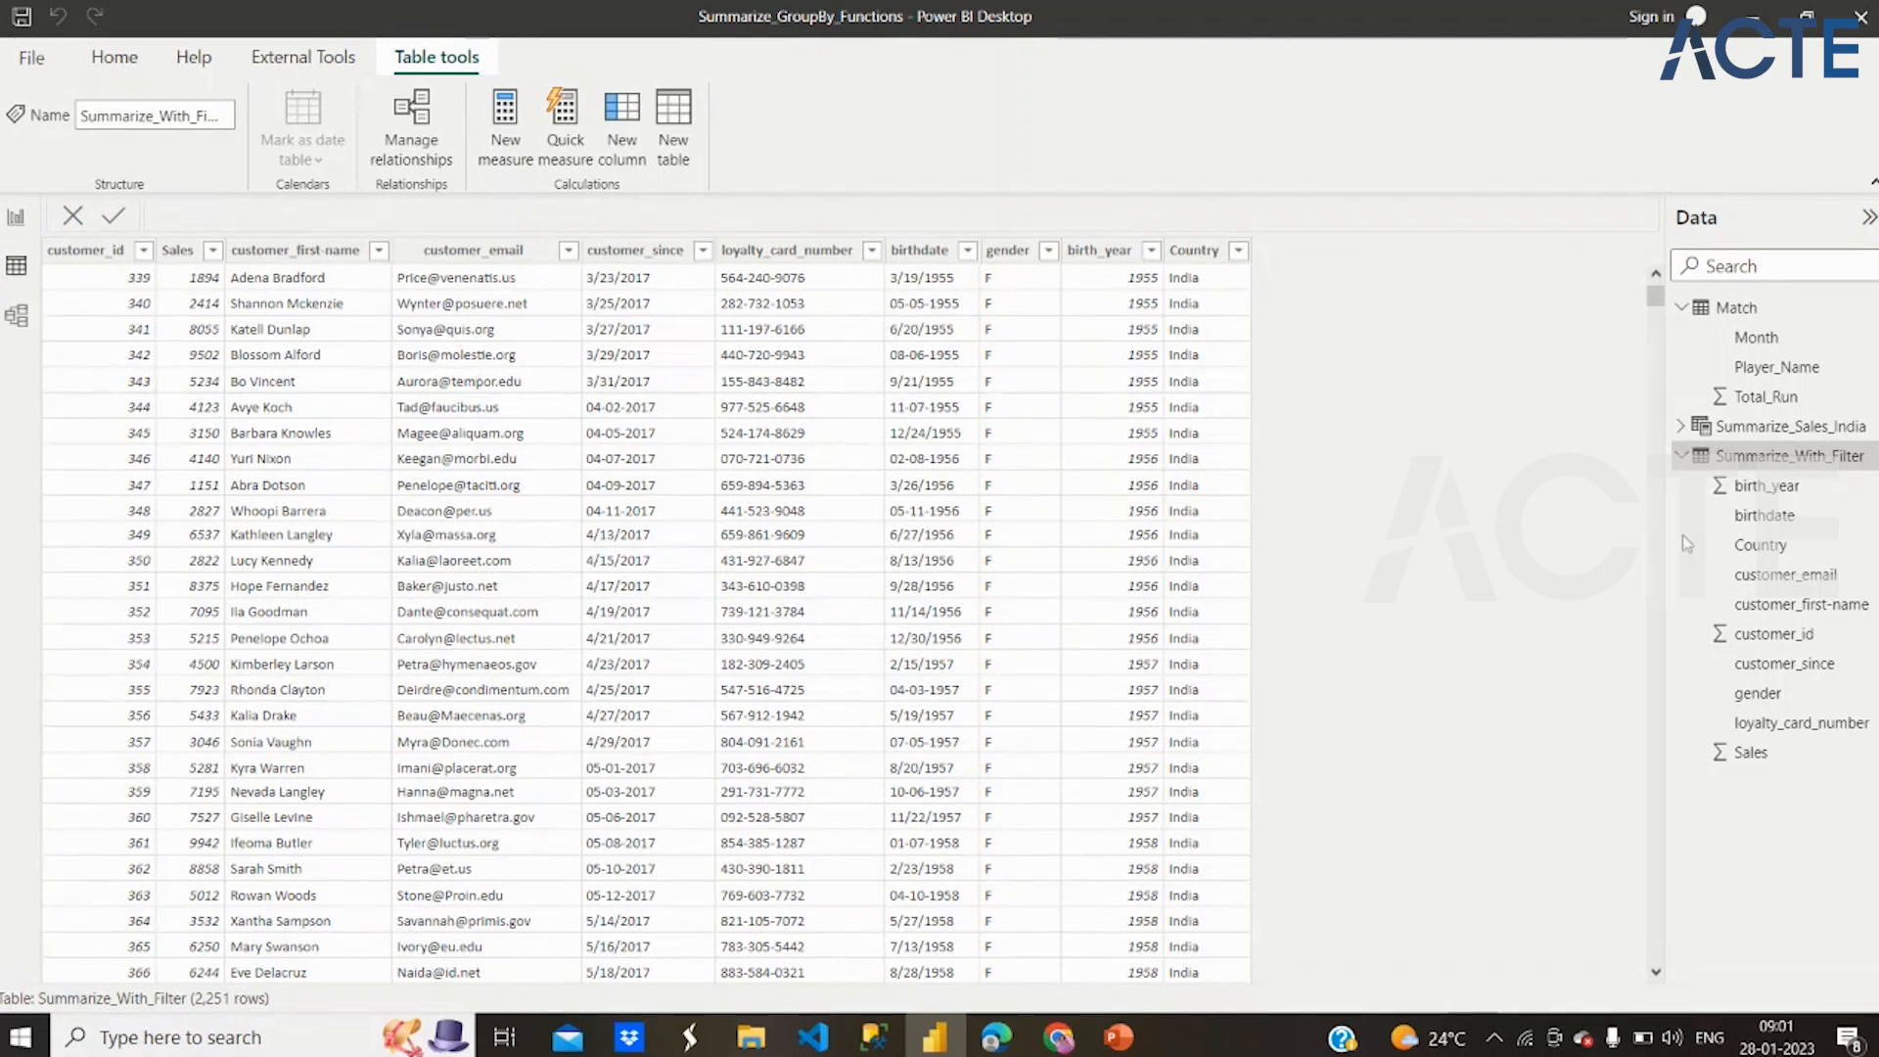
Examine the birth_year column and the list of distinct Country values in the Summarize_With_Filter table
left_click(1096, 251)
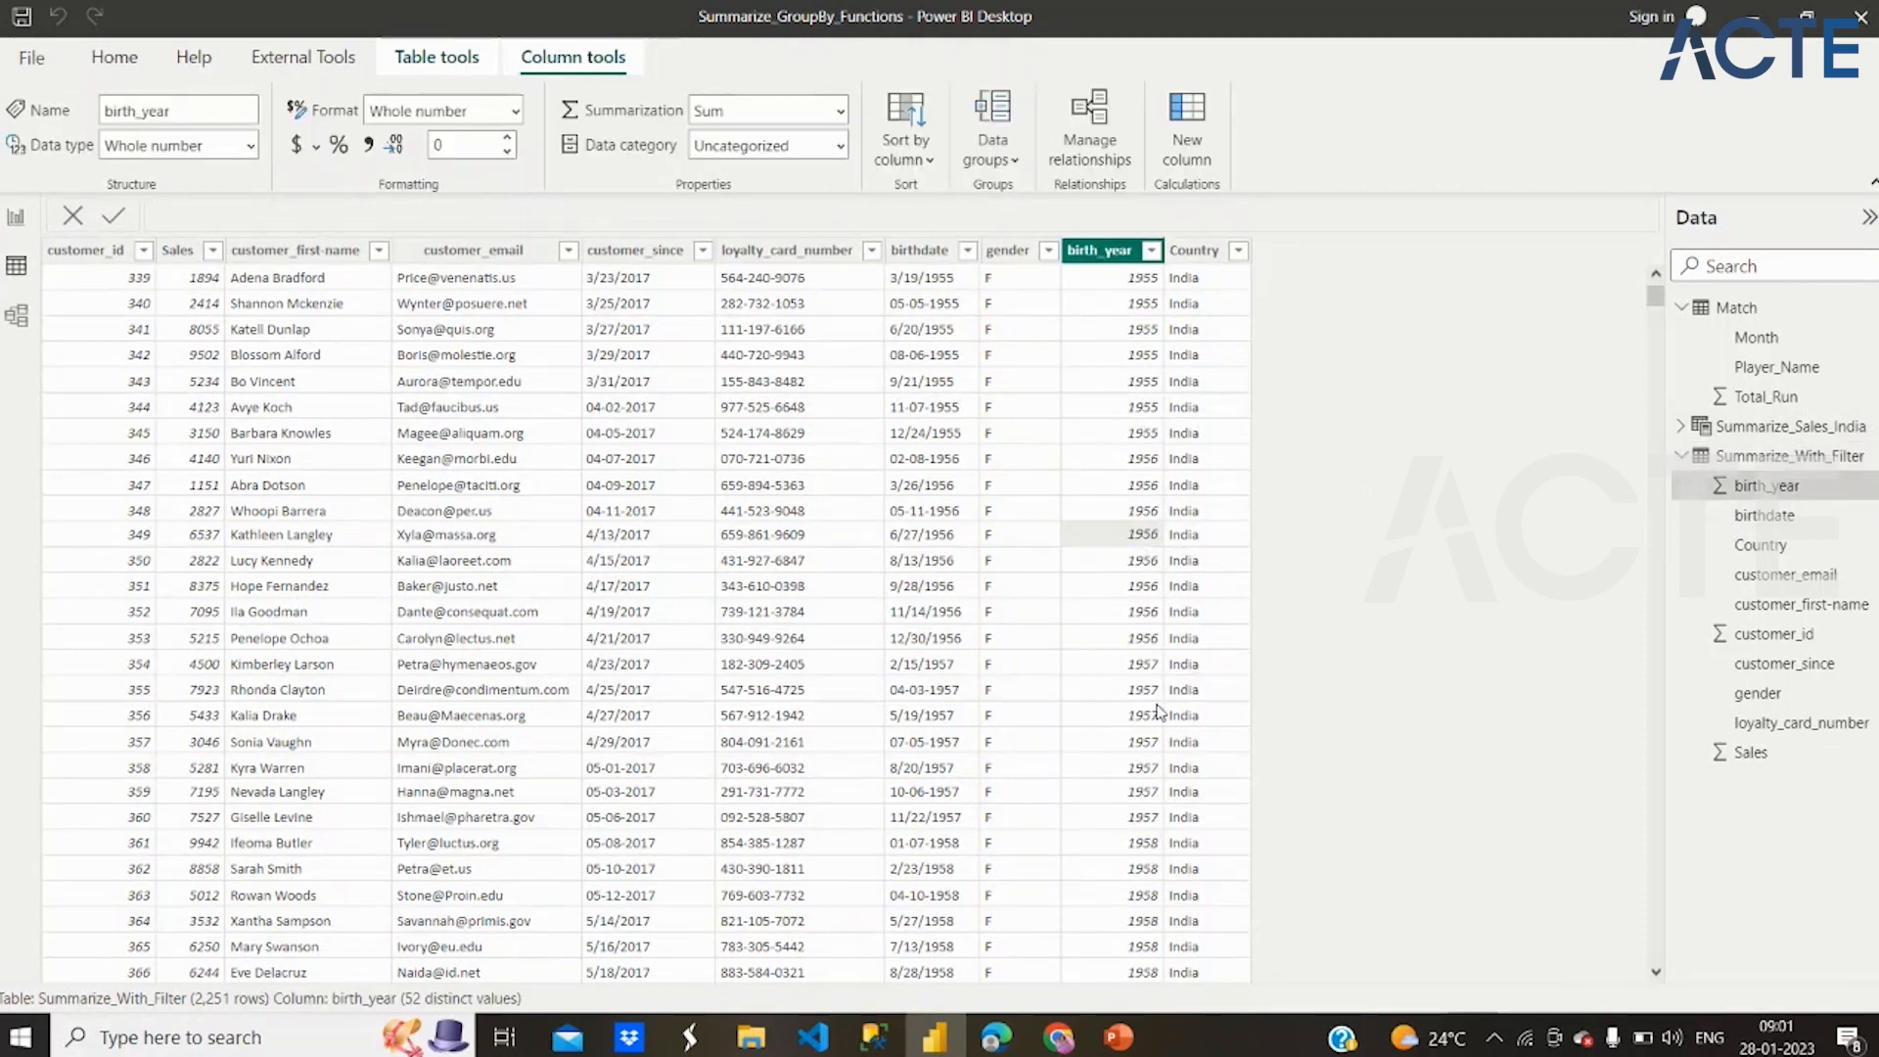
left_click(1229, 256)
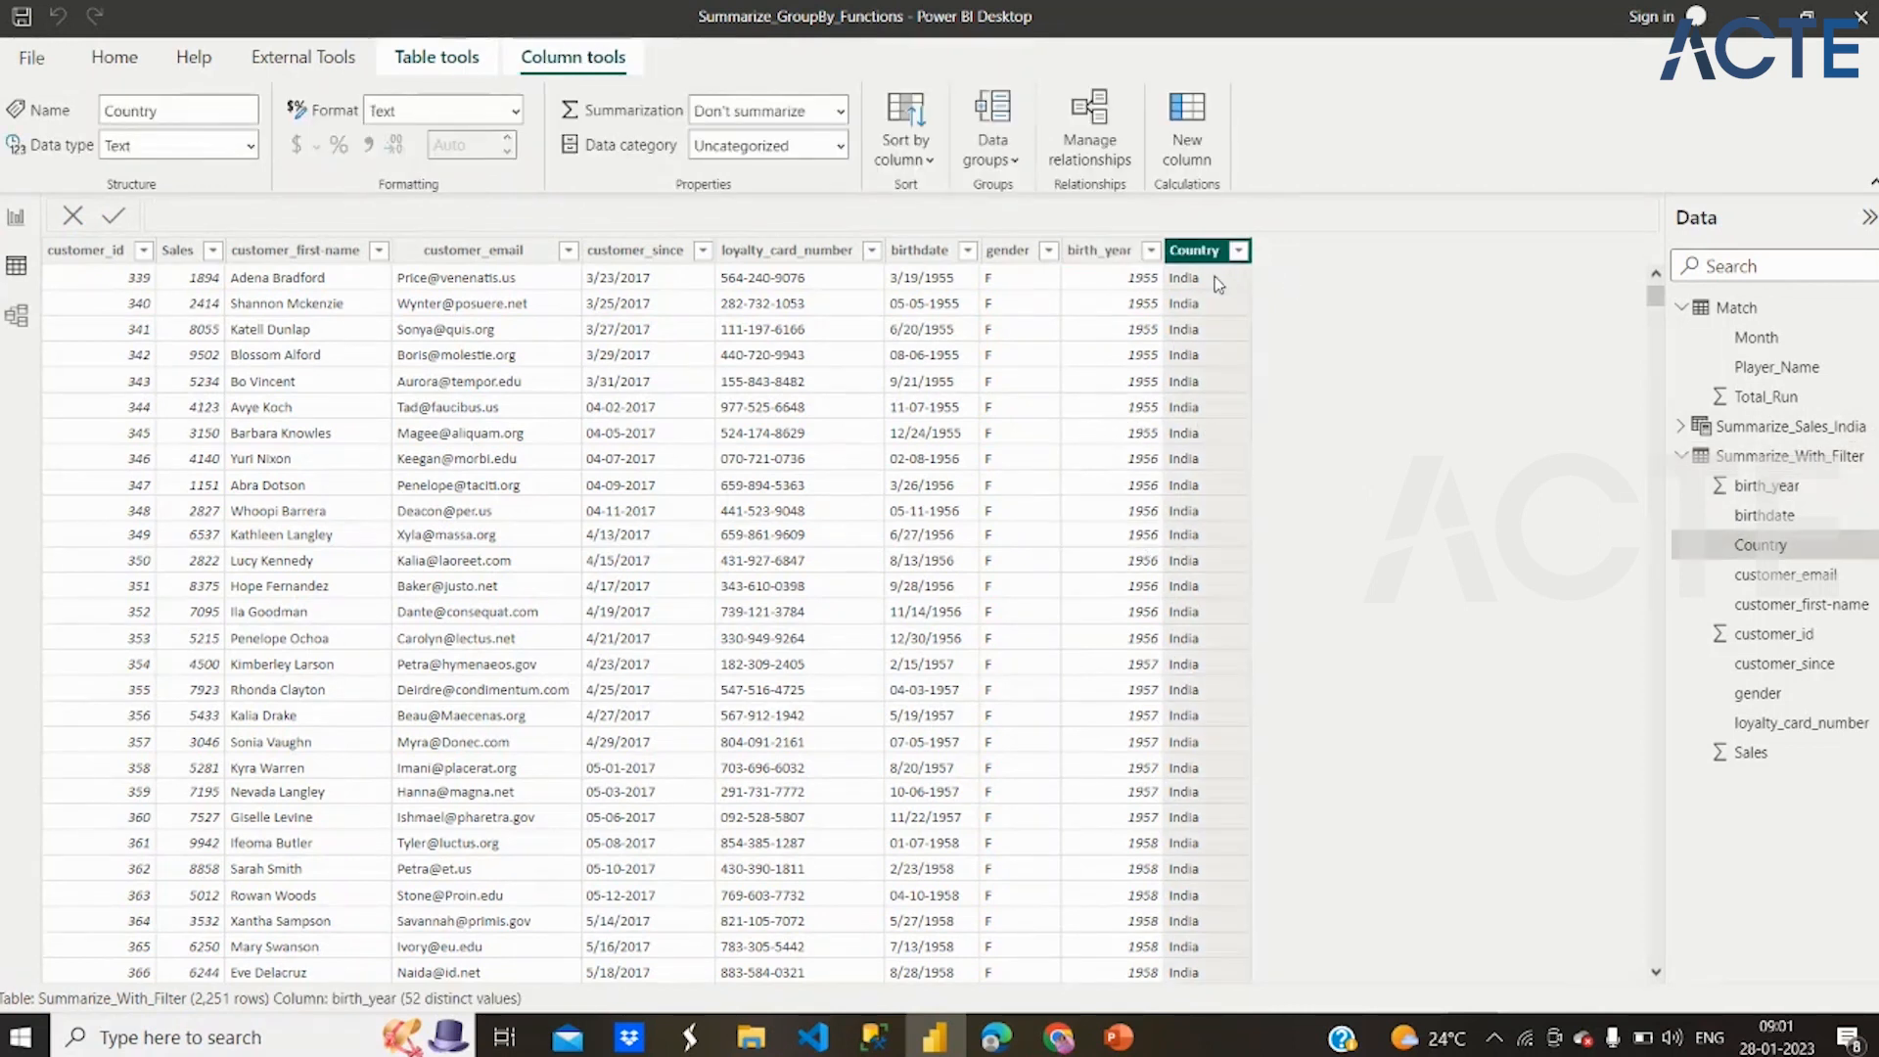
left_click(1239, 251)
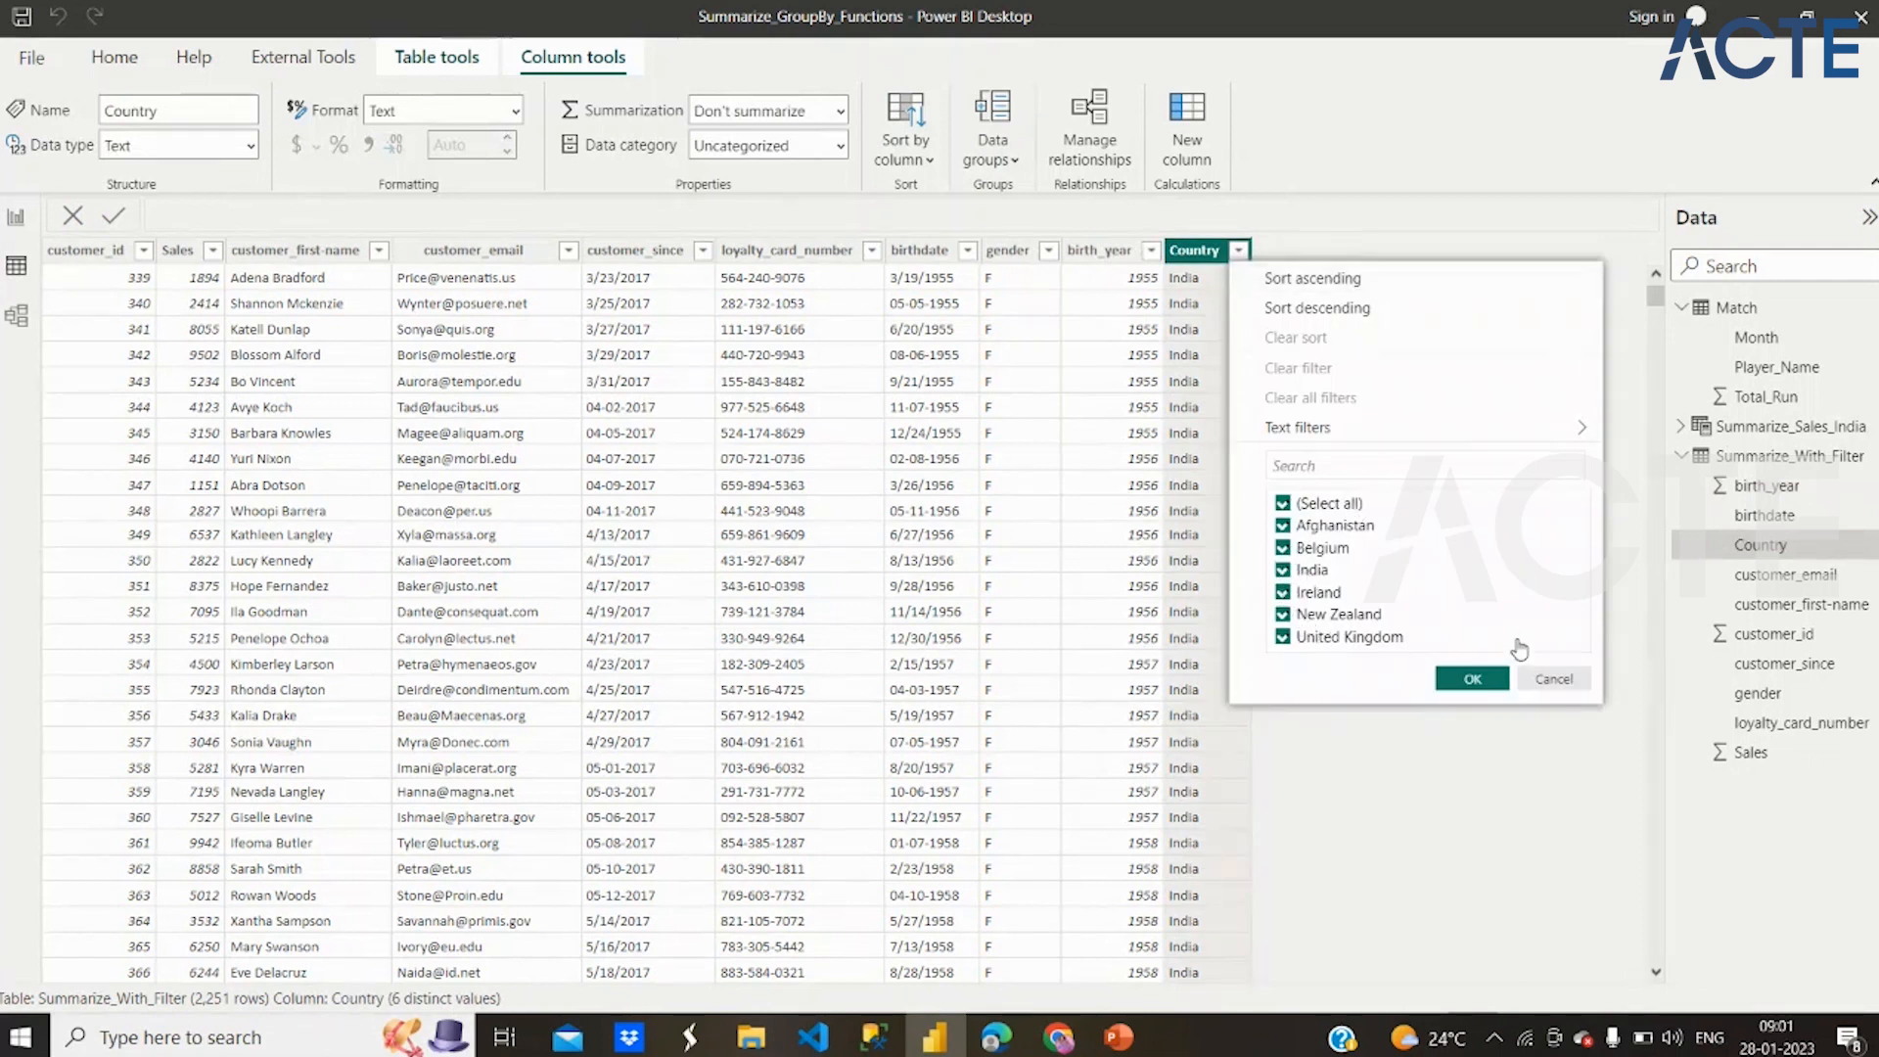
left_click(1459, 687)
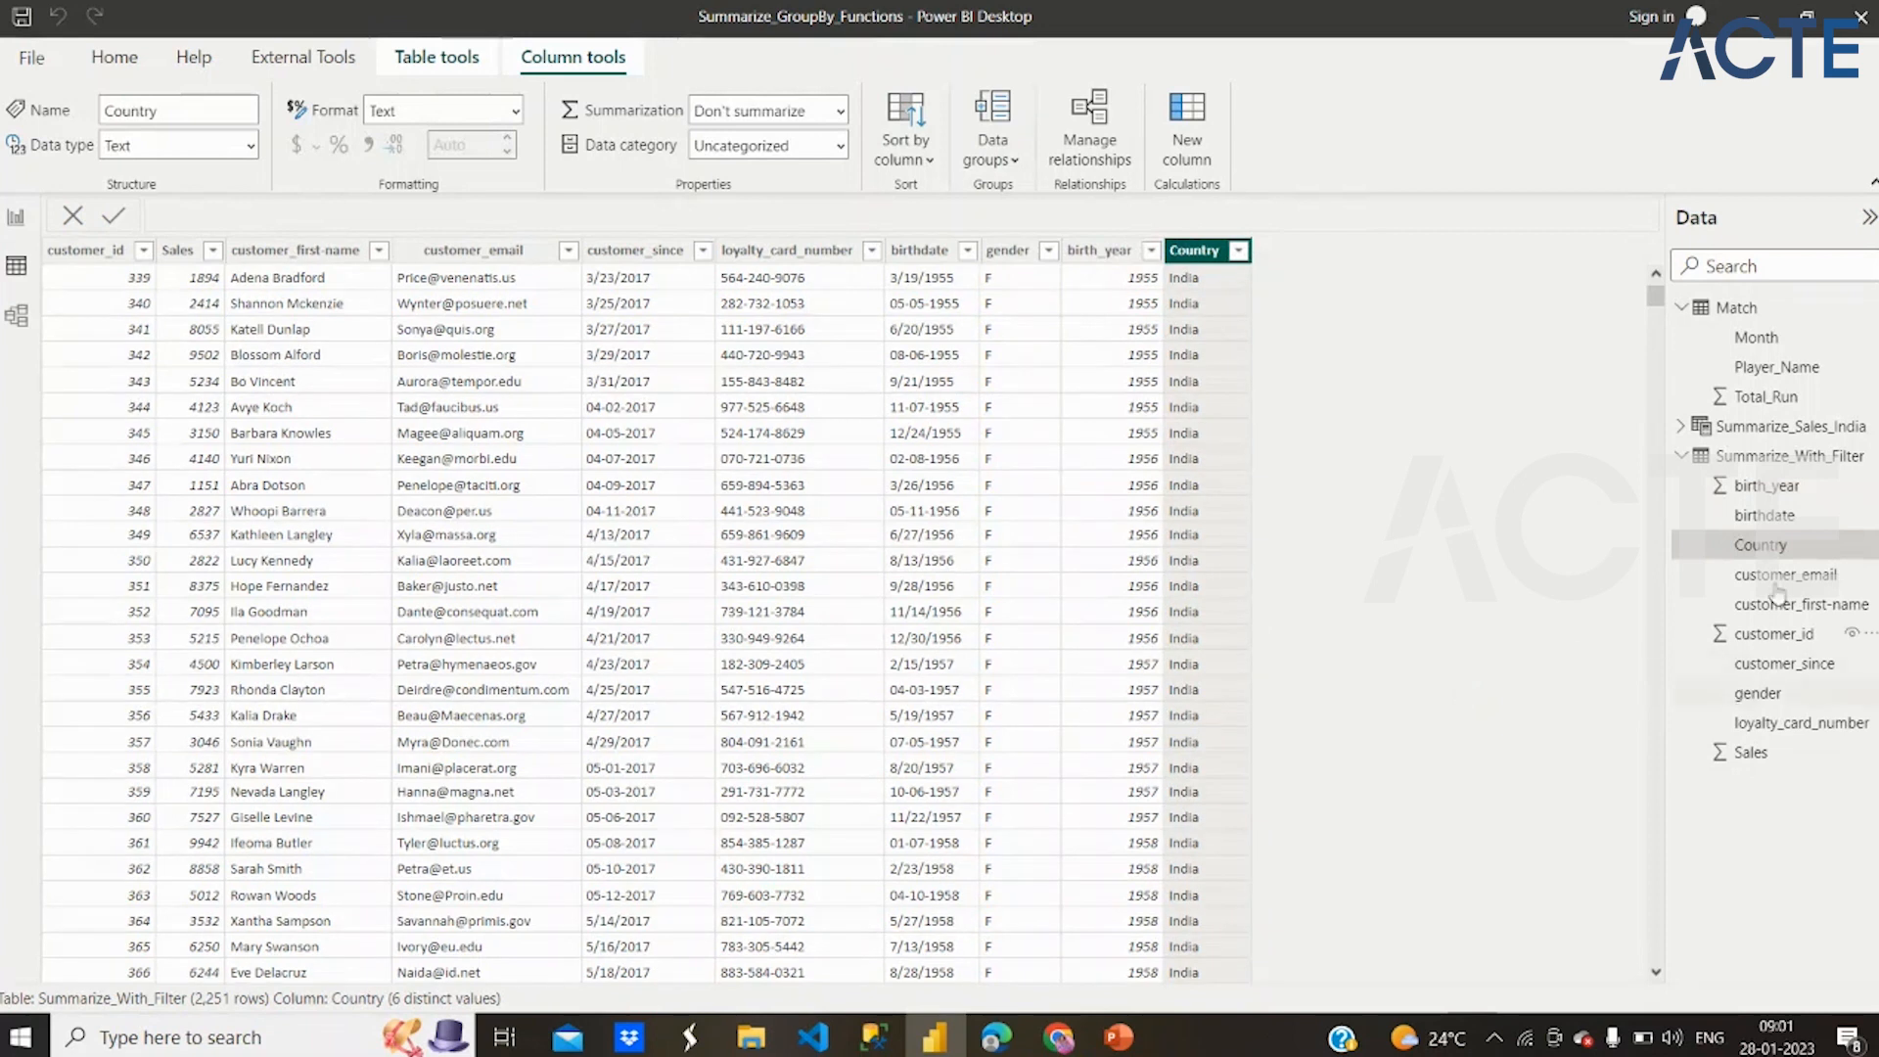
Show the Summarize_Sales_India table and review its "India" condition, "sum_Sales" column name and summed Sales field
left_click(1767, 430)
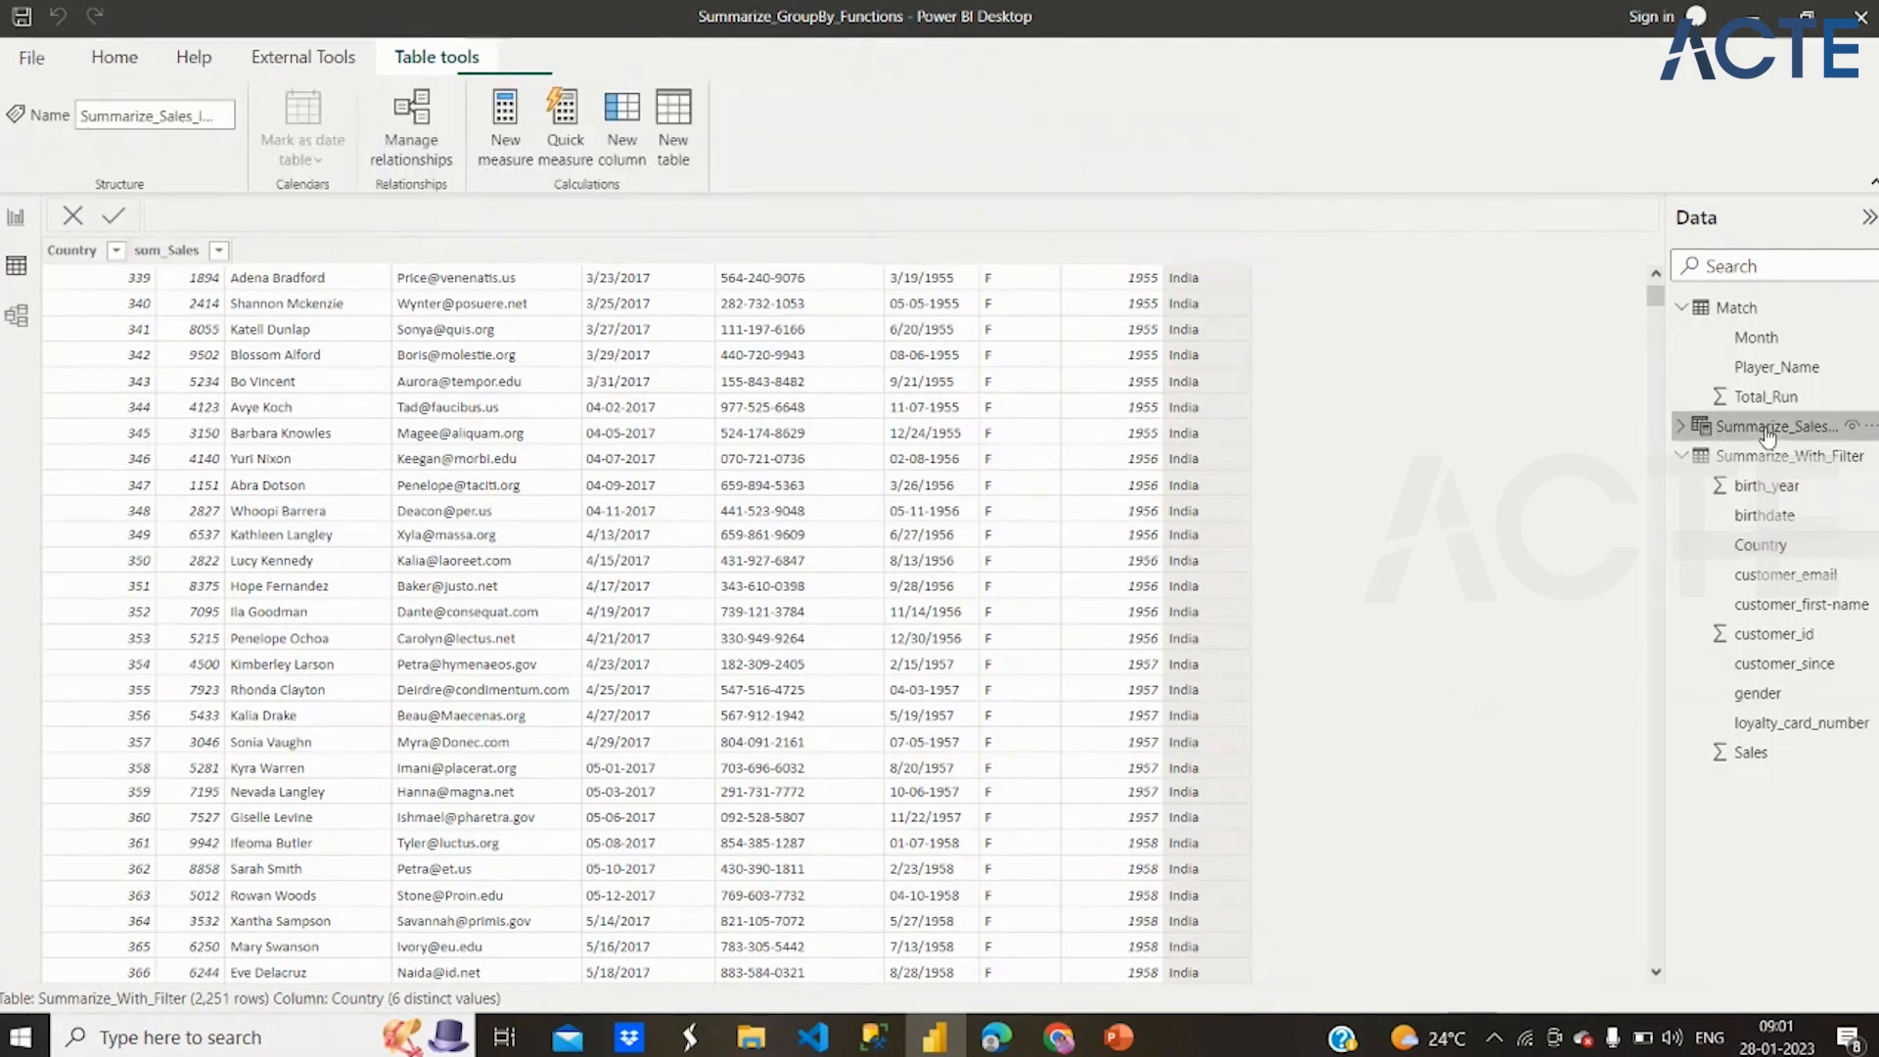
double_click(1190, 216)
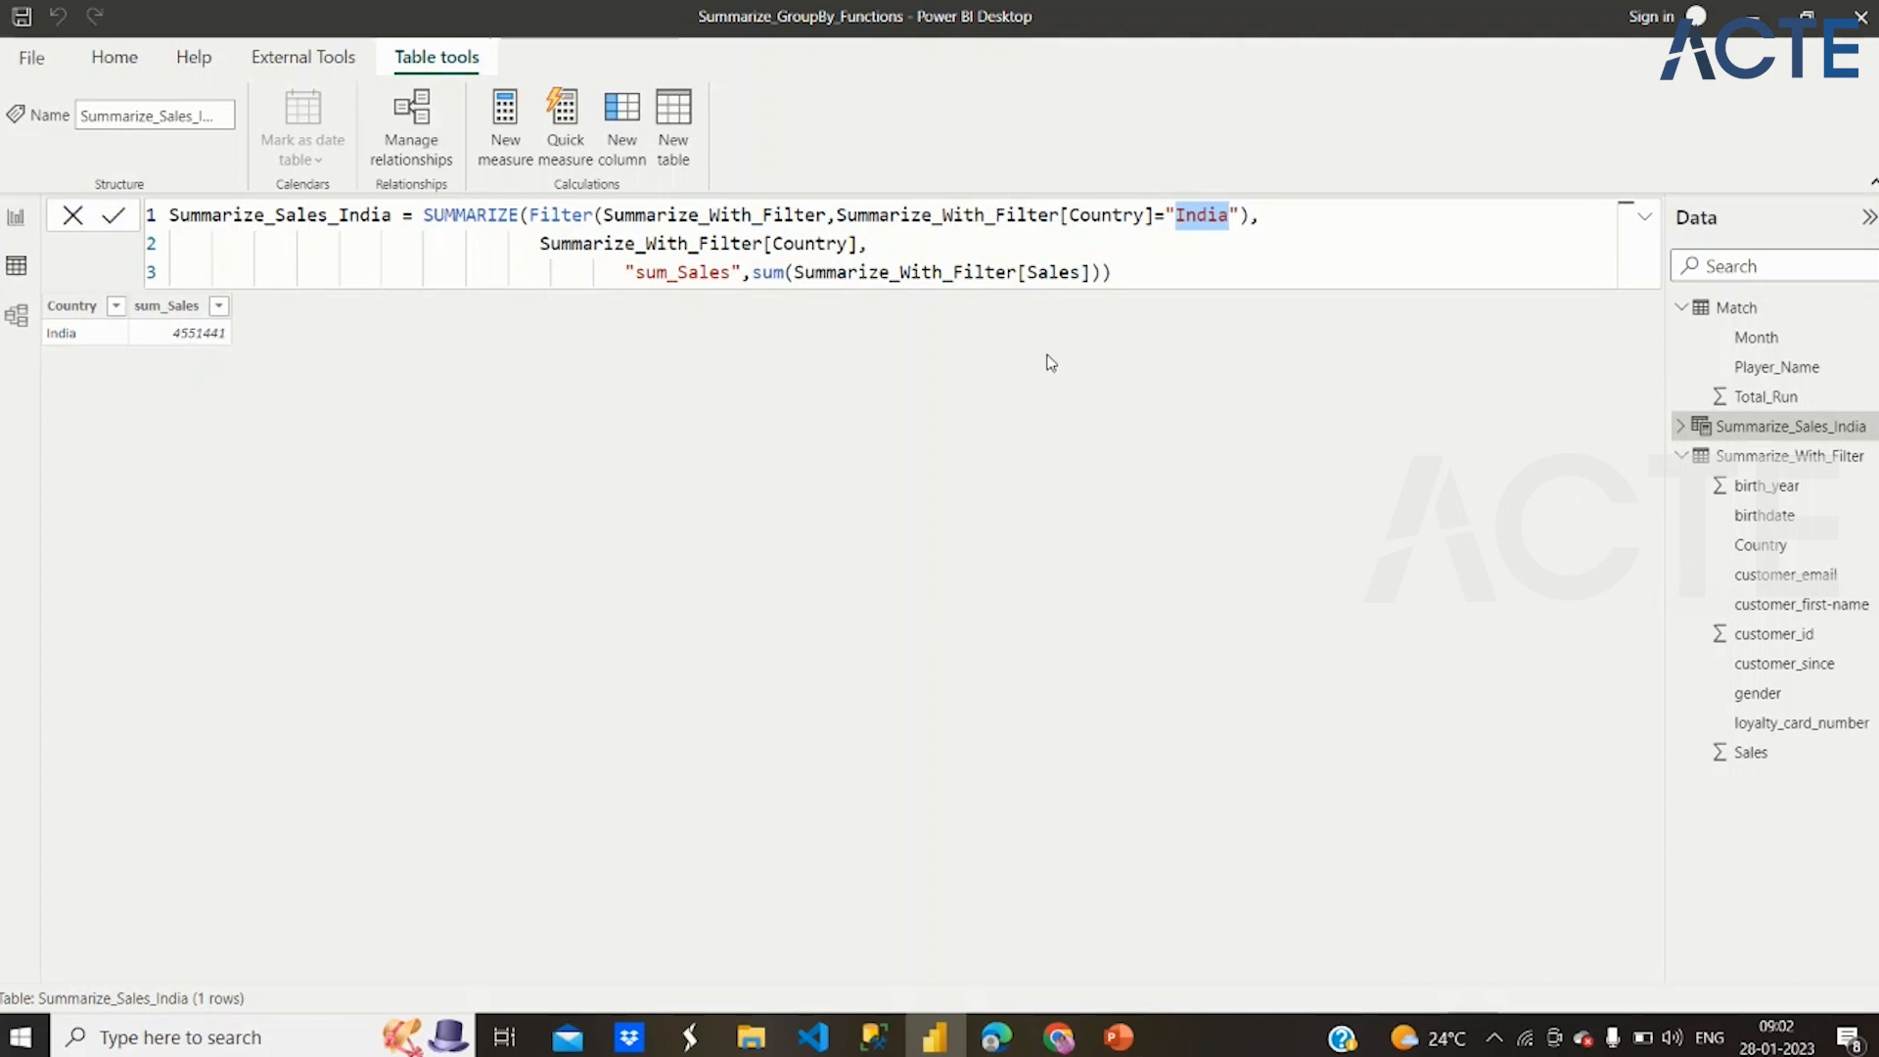
left_click(744, 276)
left_click_drag(744, 275, 619, 281)
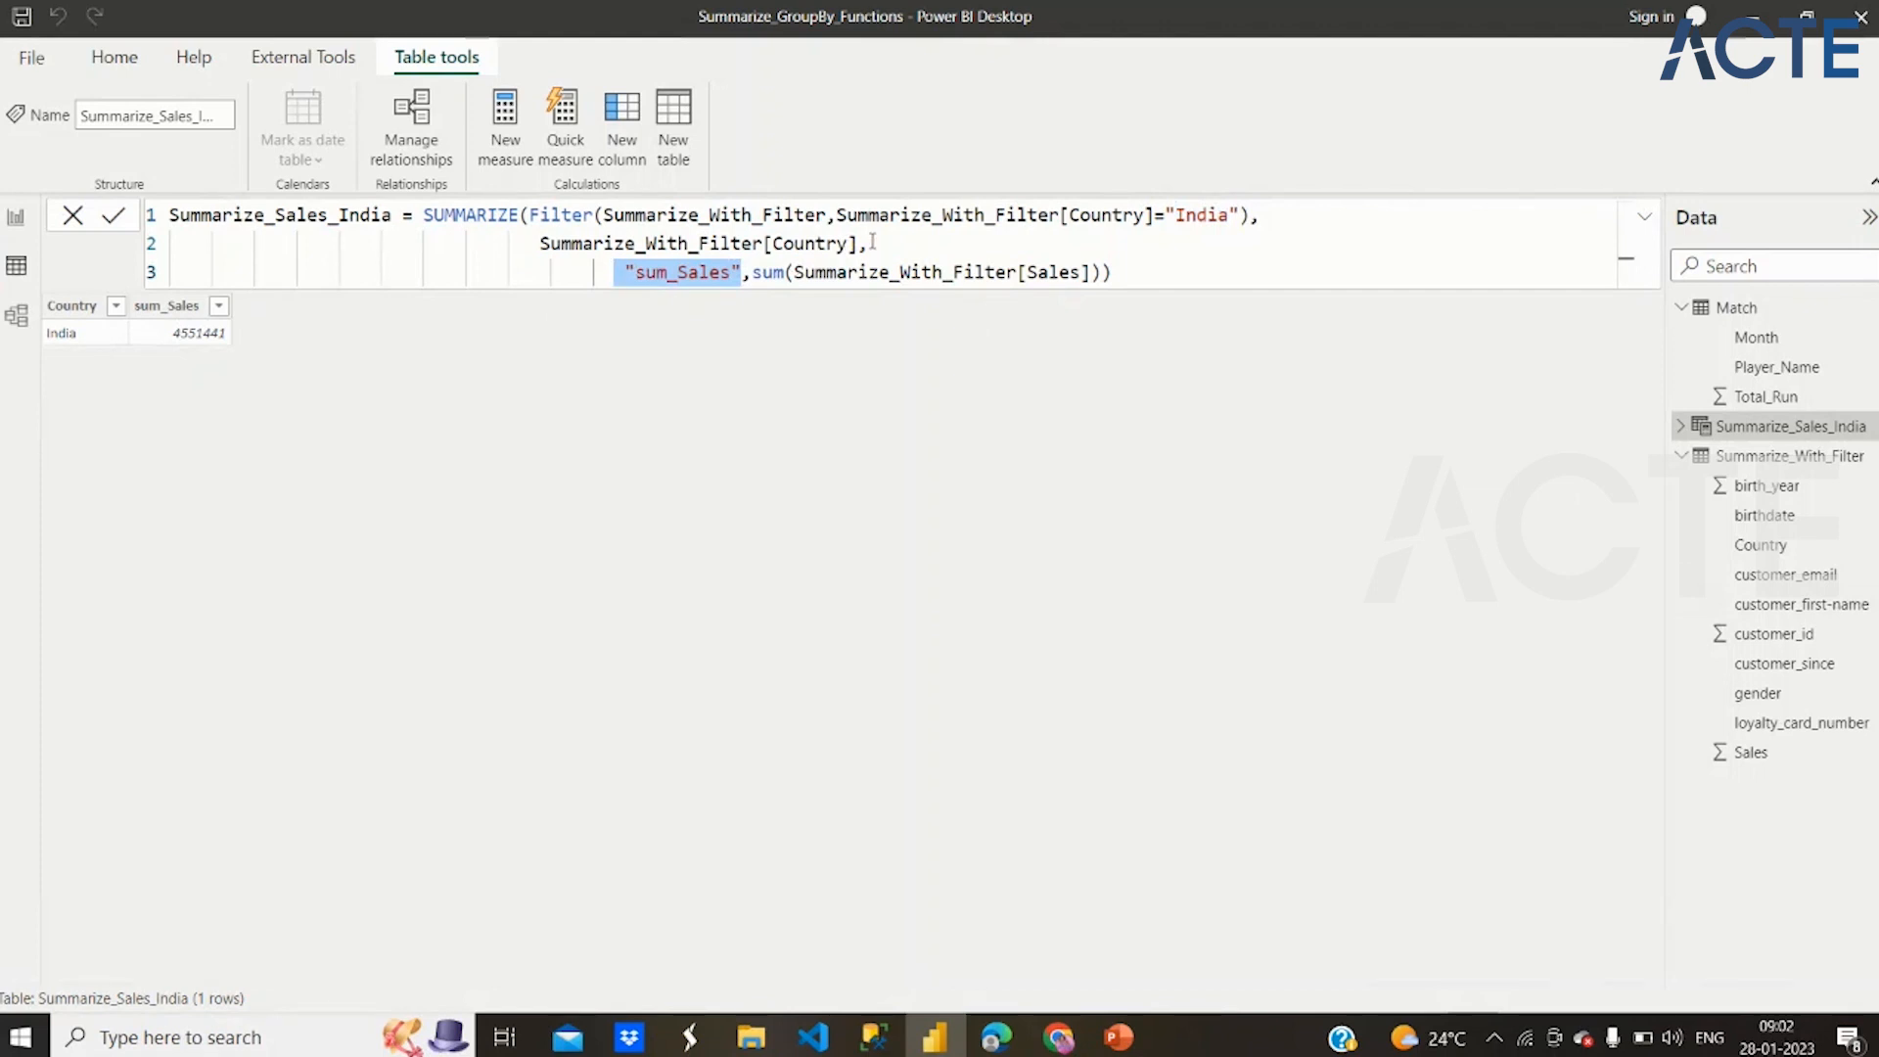
double_click(1052, 272)
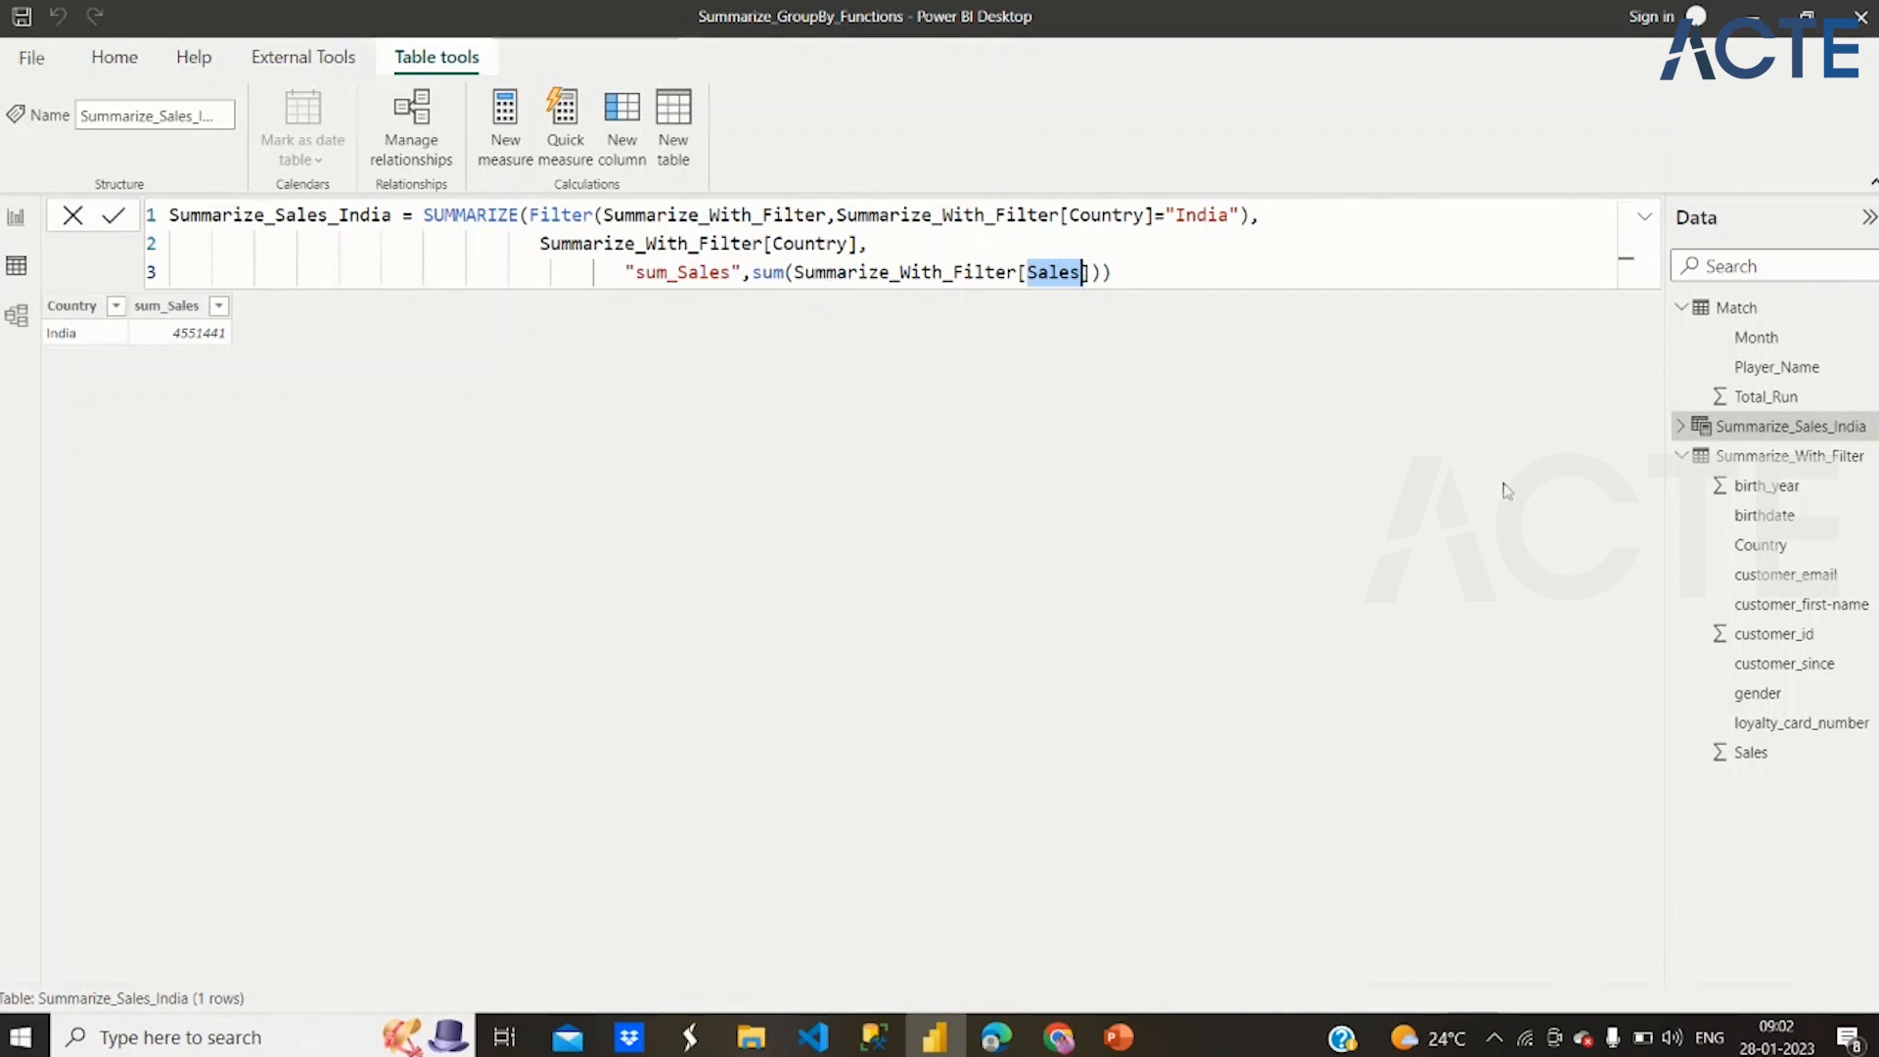
Create a new calculated table named Country_Birthyear whose definition starts with the SUMMARIZE function
left_click(676, 105)
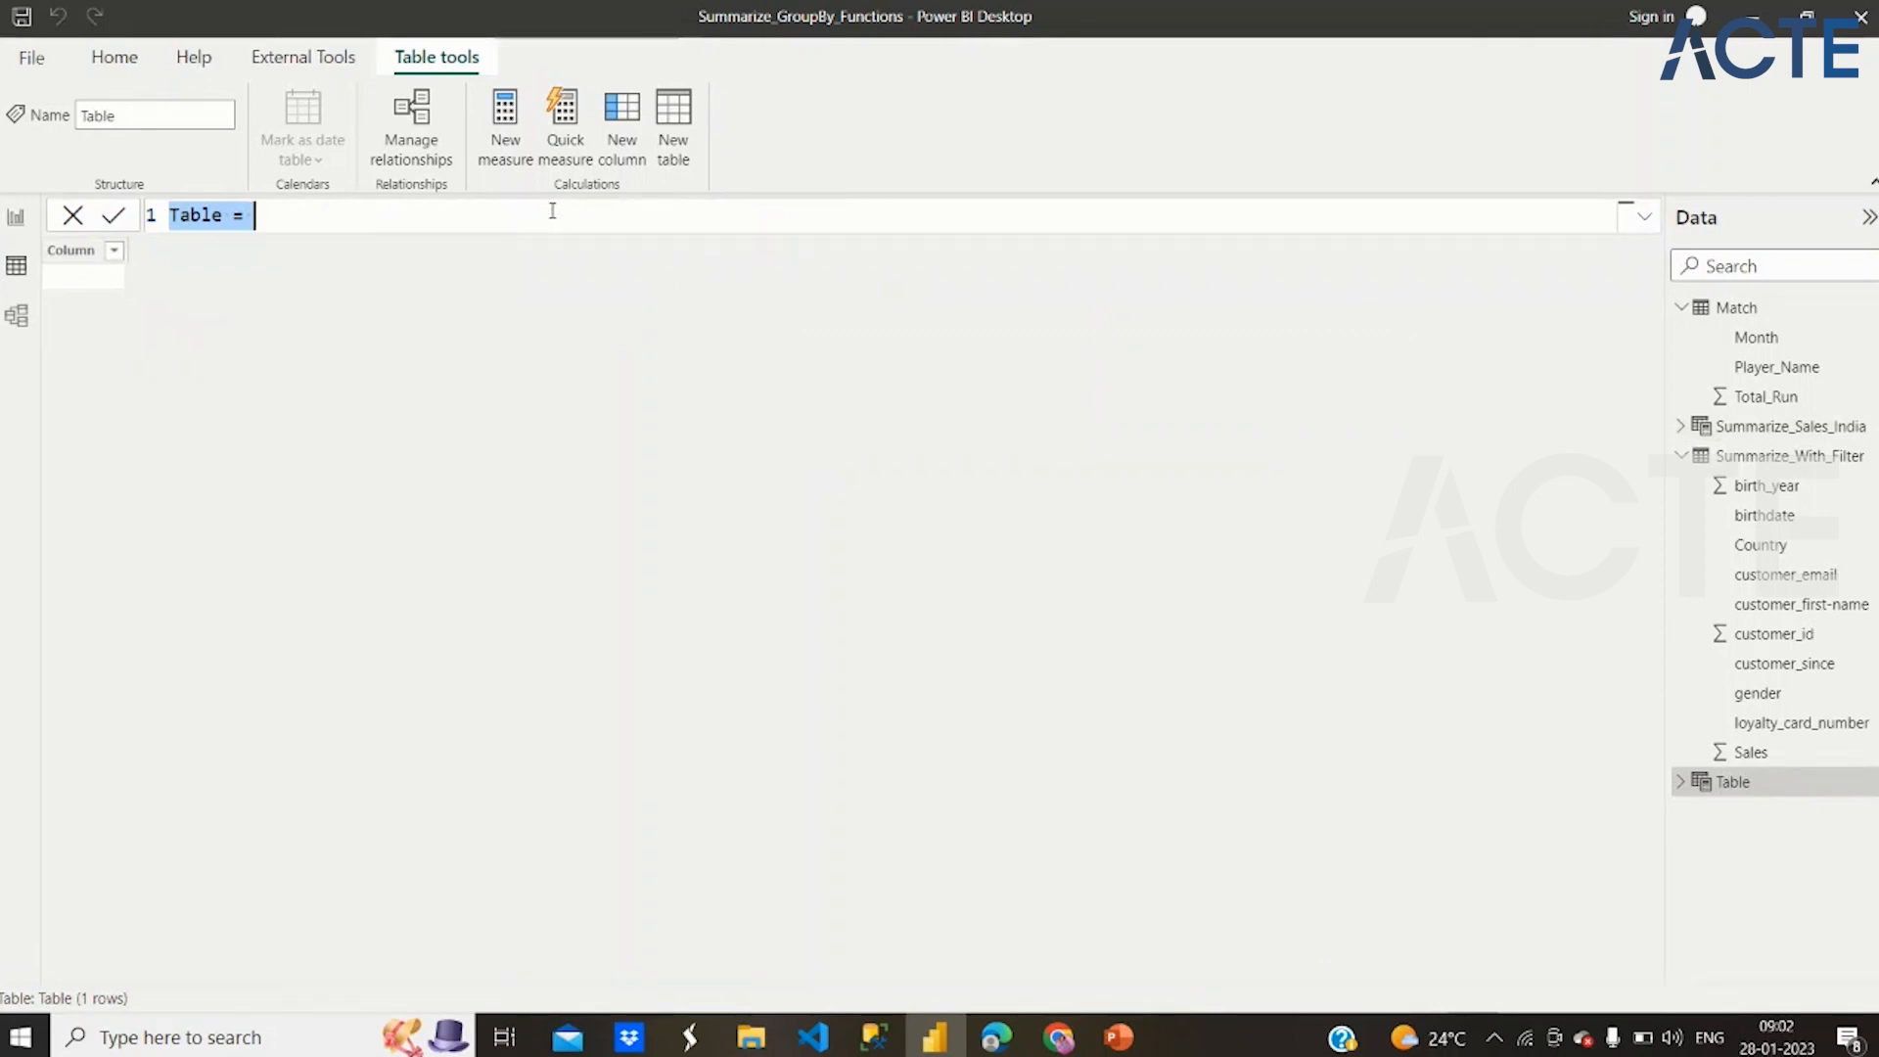
type("Coun")
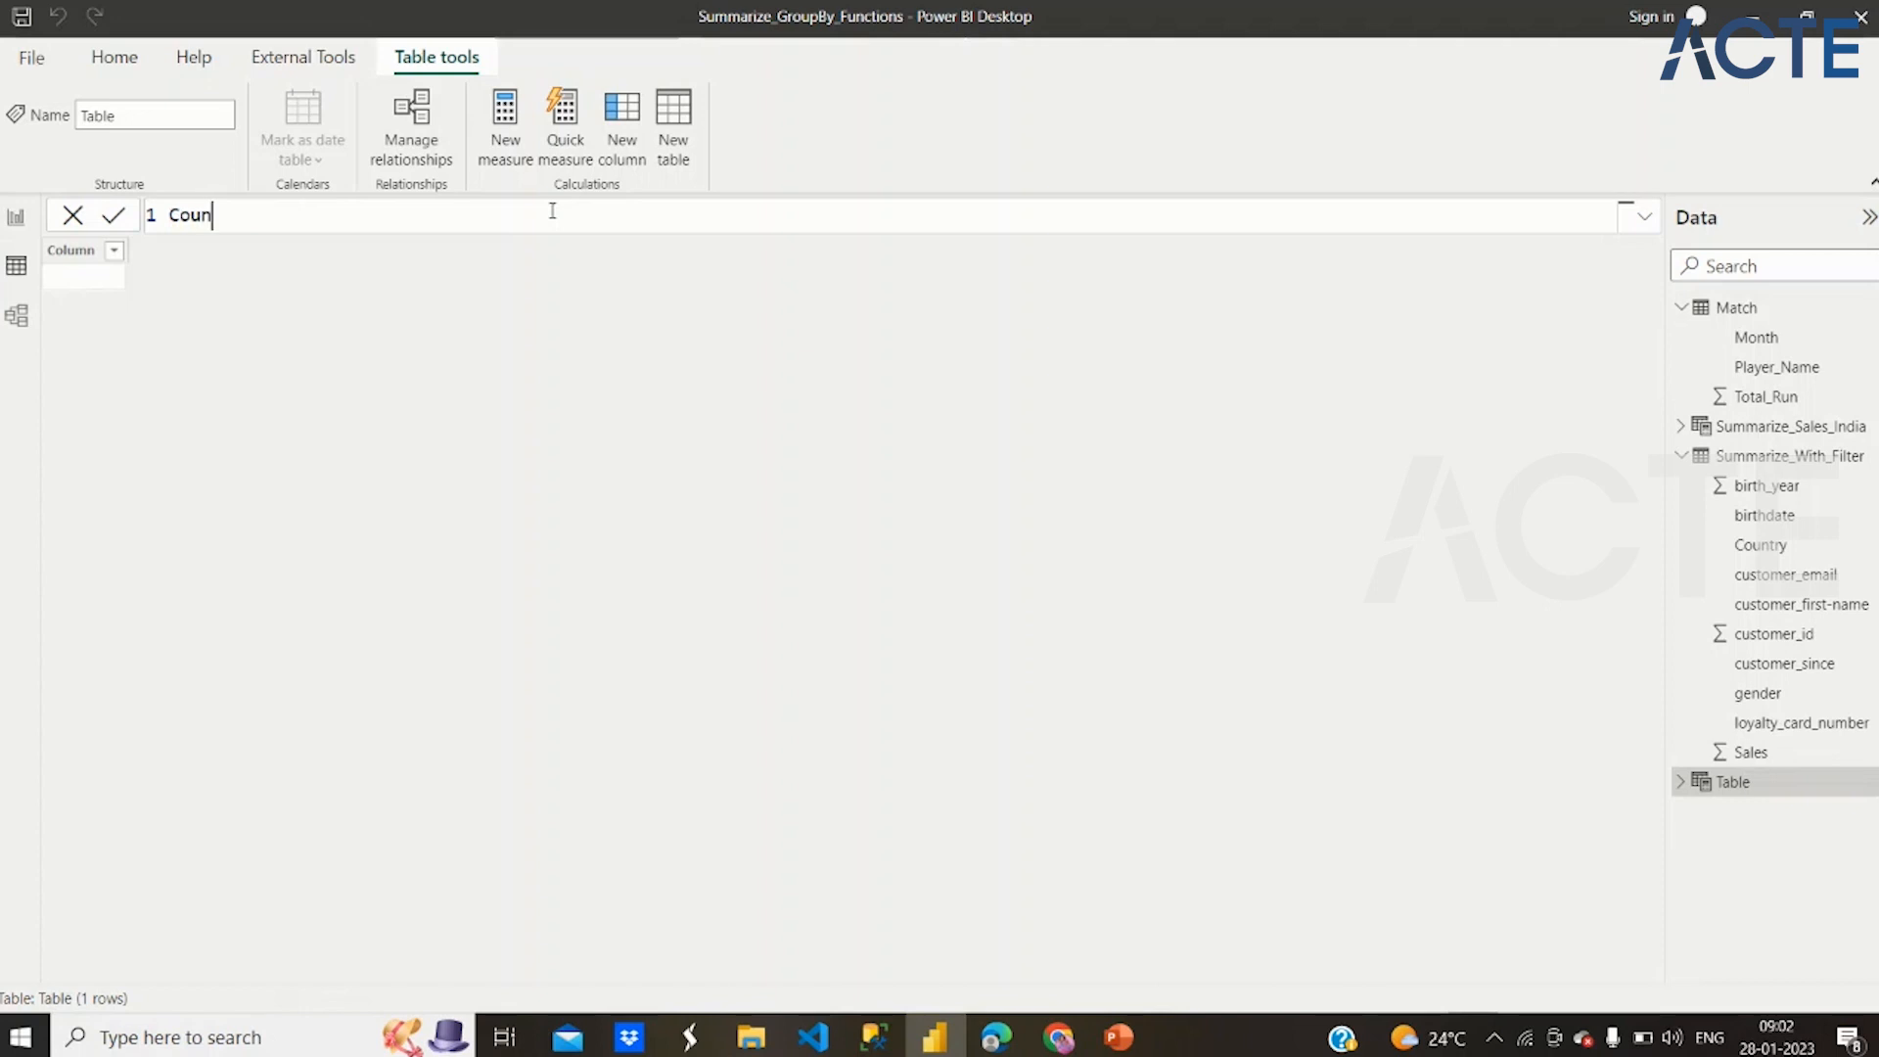
type("try_Birthyear = Summz")
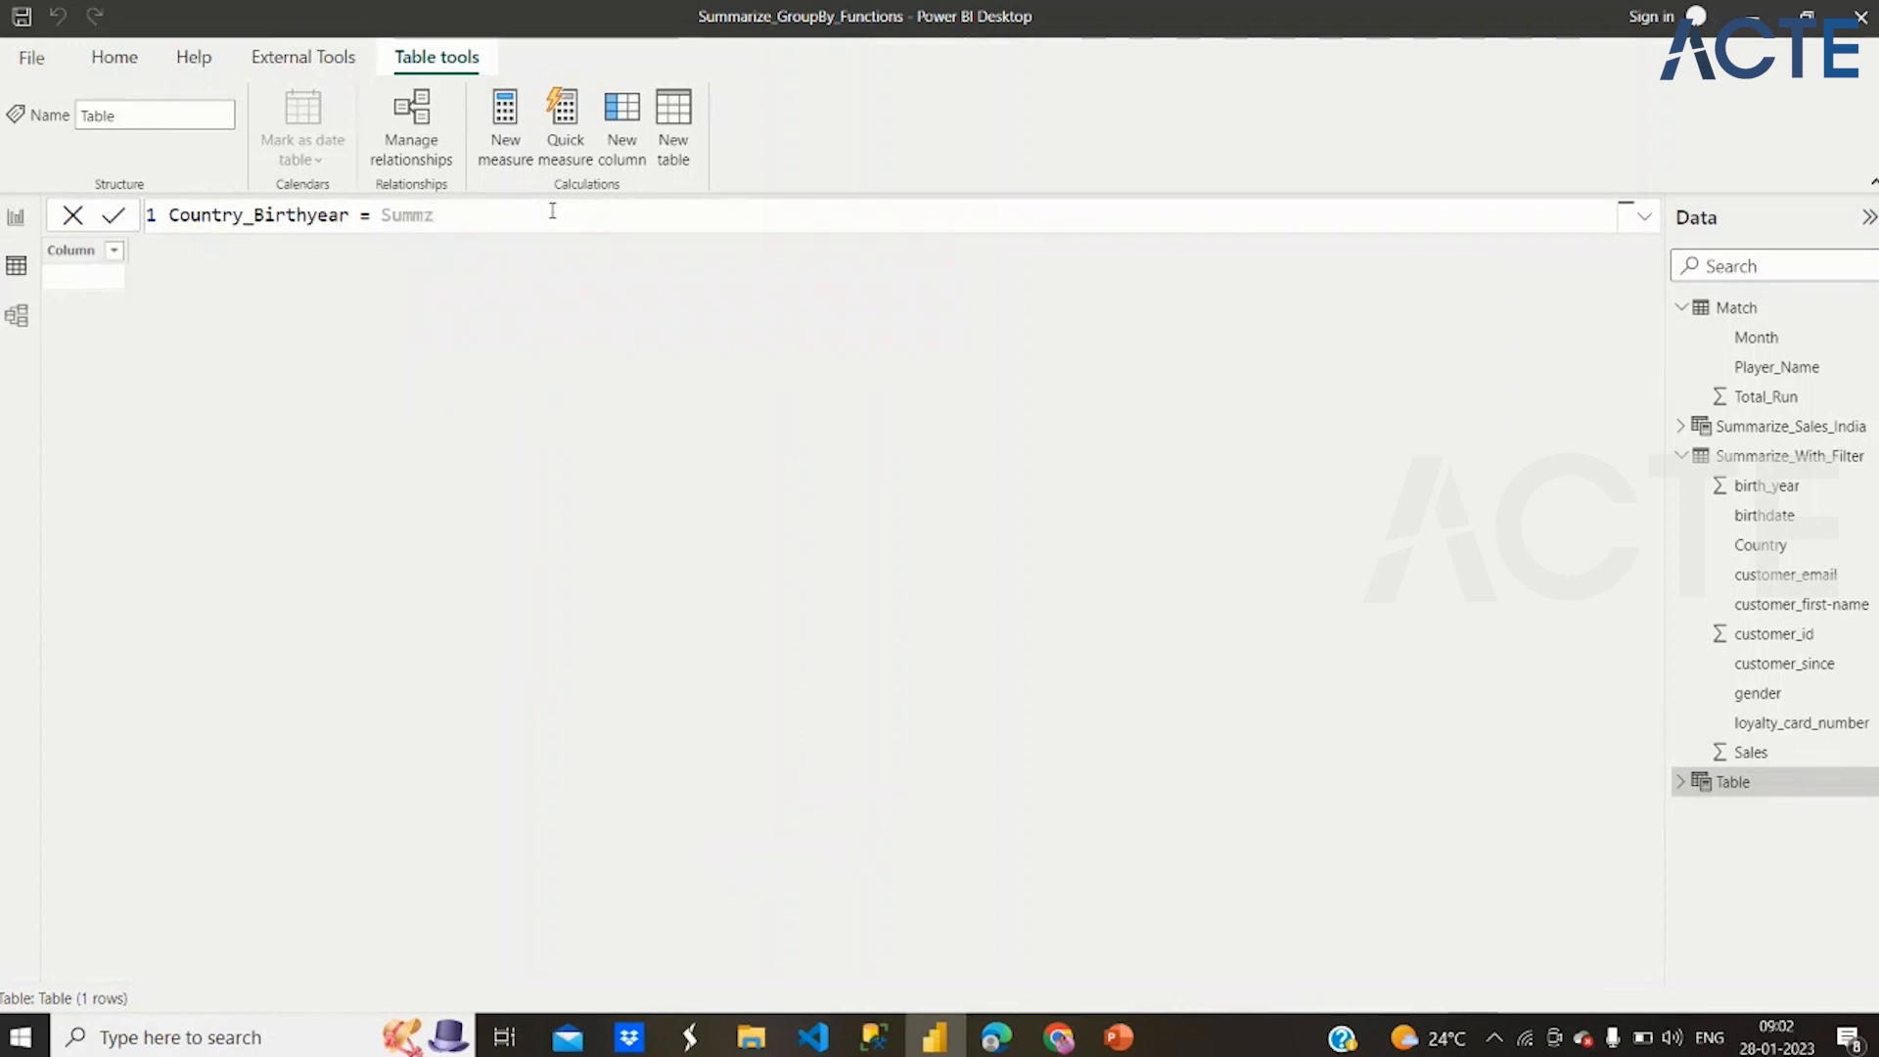
key("BackSpace")
left_click(559, 243)
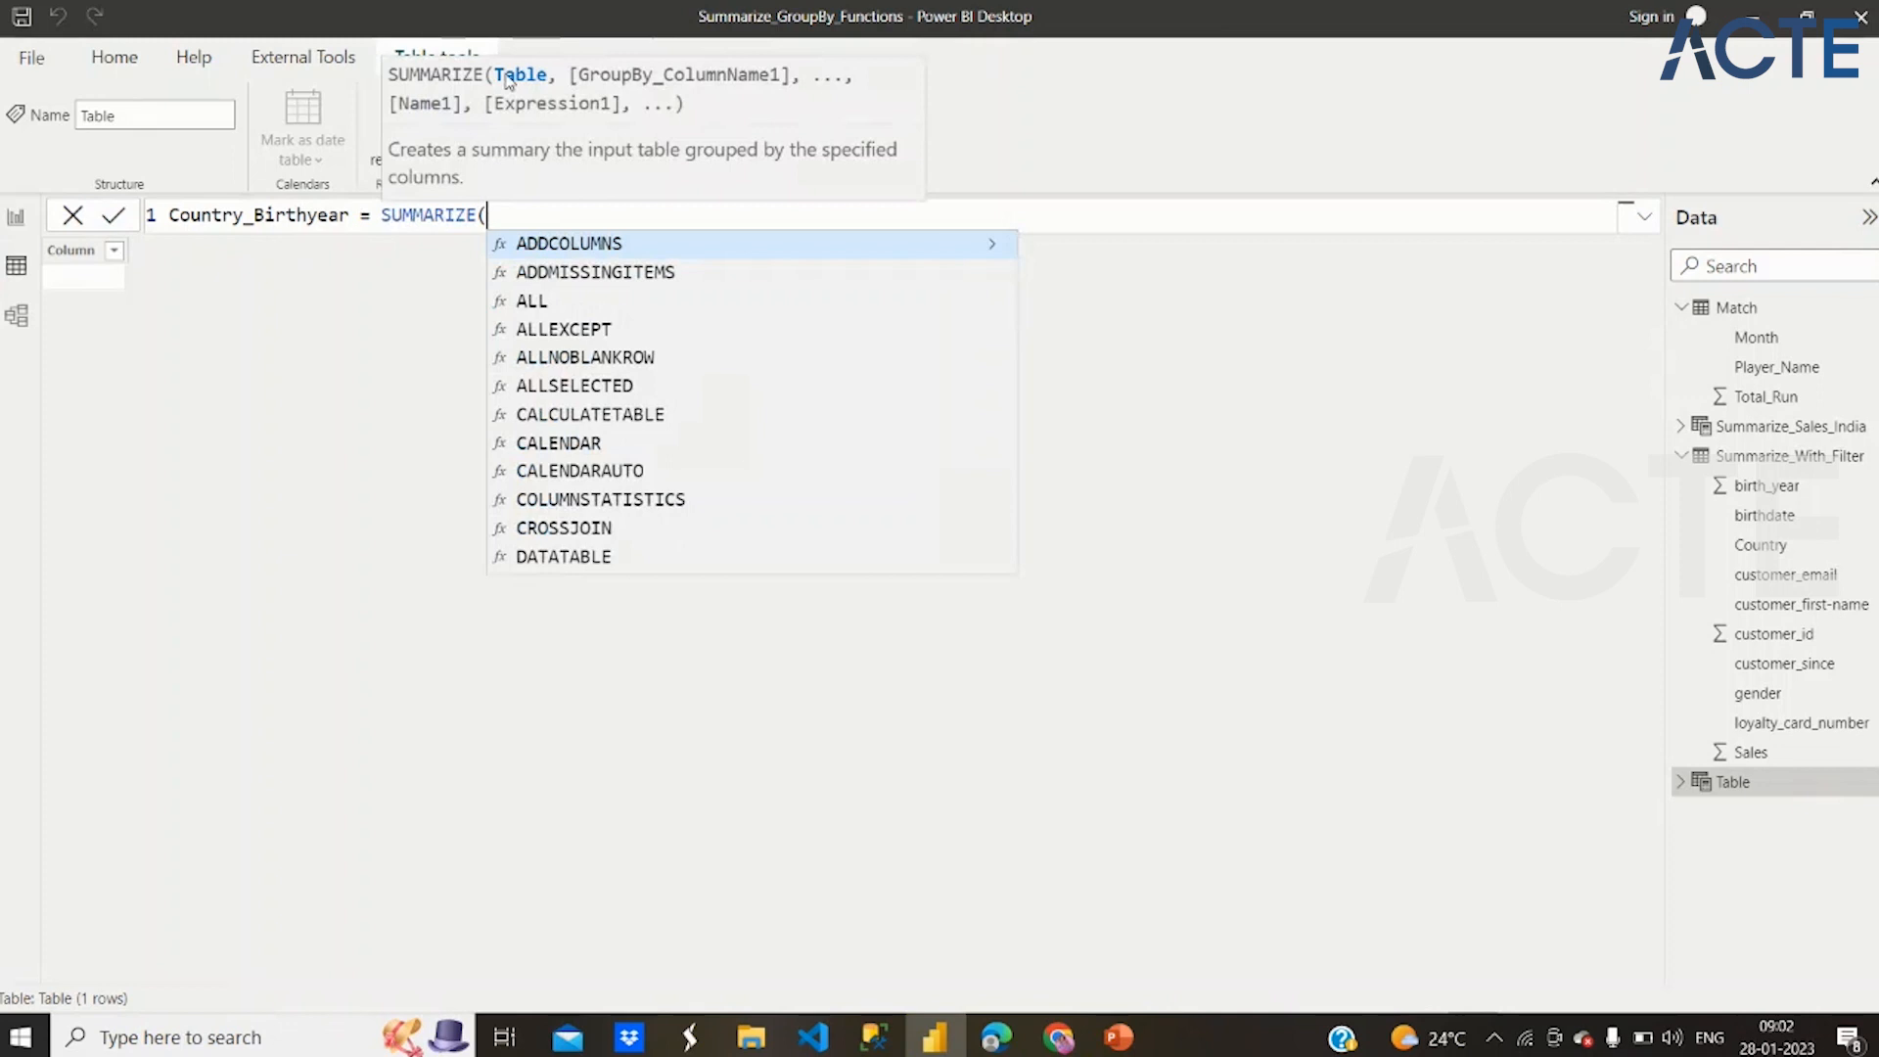
Enter a Filter on Summarize_With_Filter with Summarize_With_Filter[Country]="Belgium" as the table argument of SUMMARIZE
type("Filter")
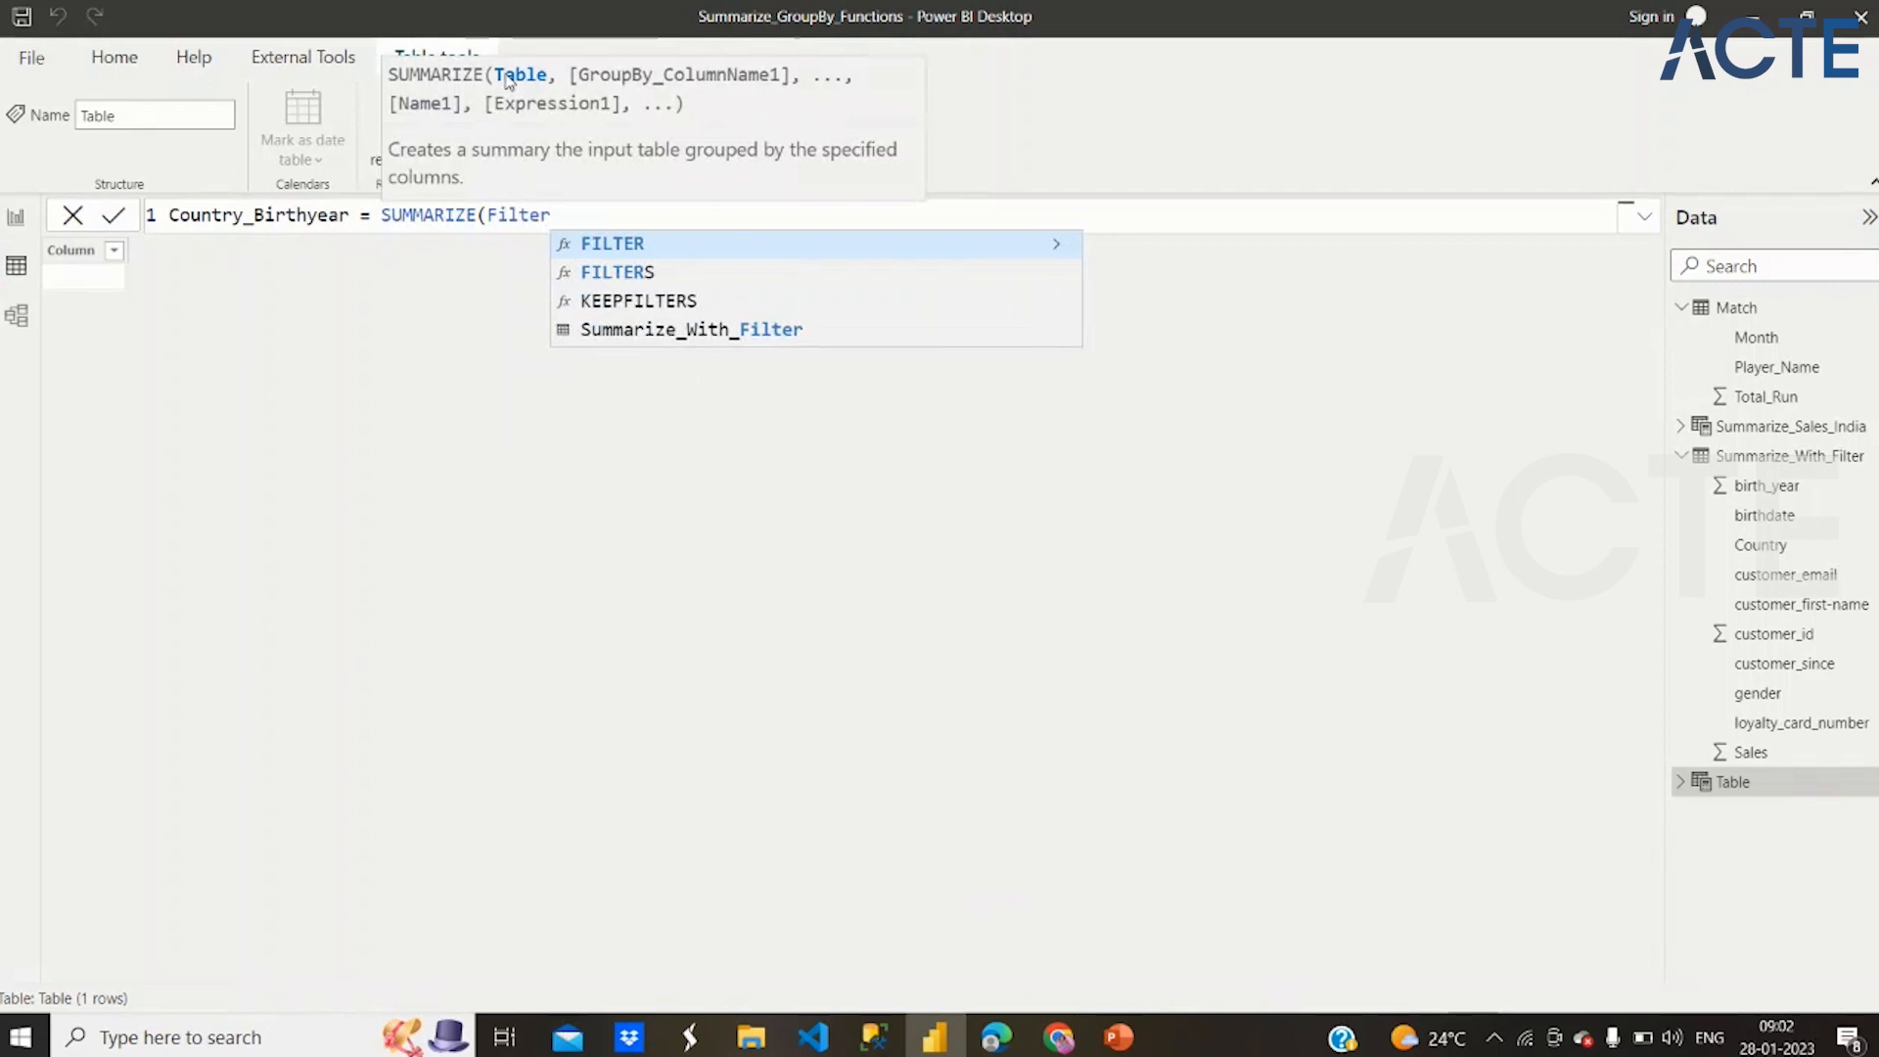
type("(")
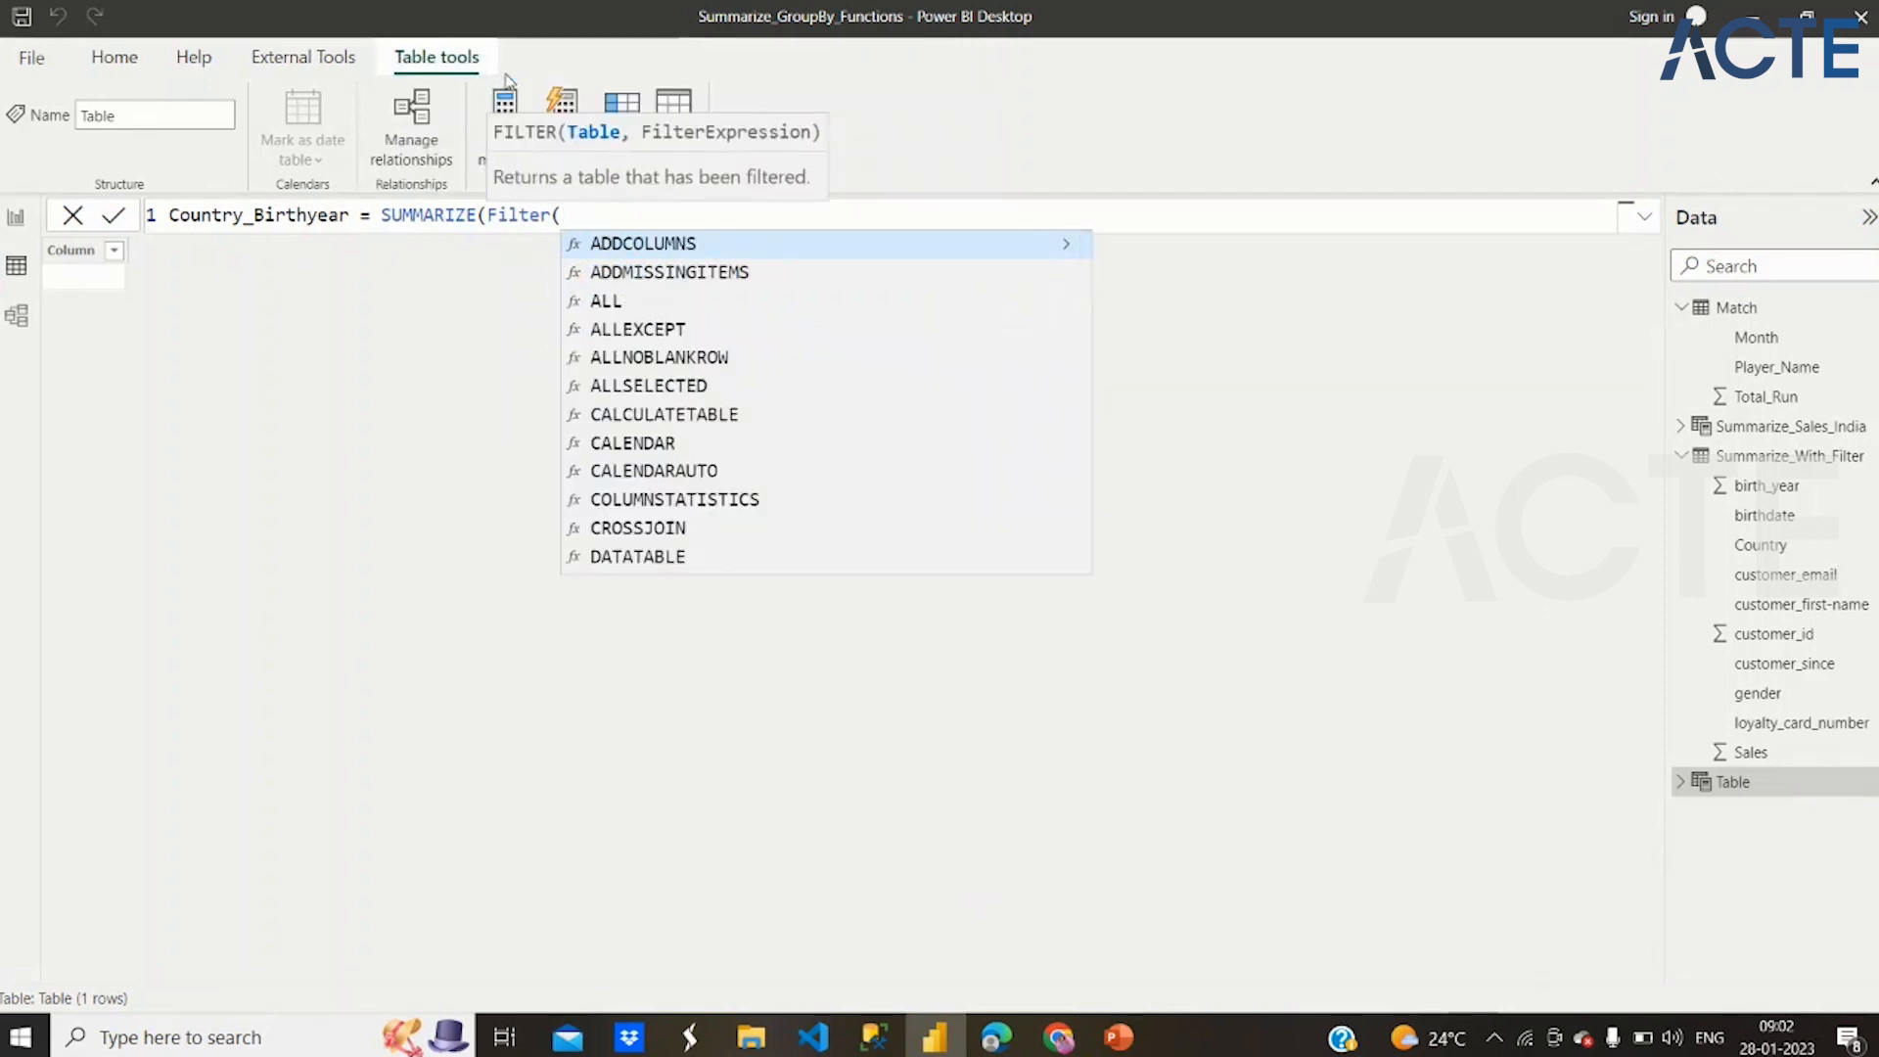
type("summ")
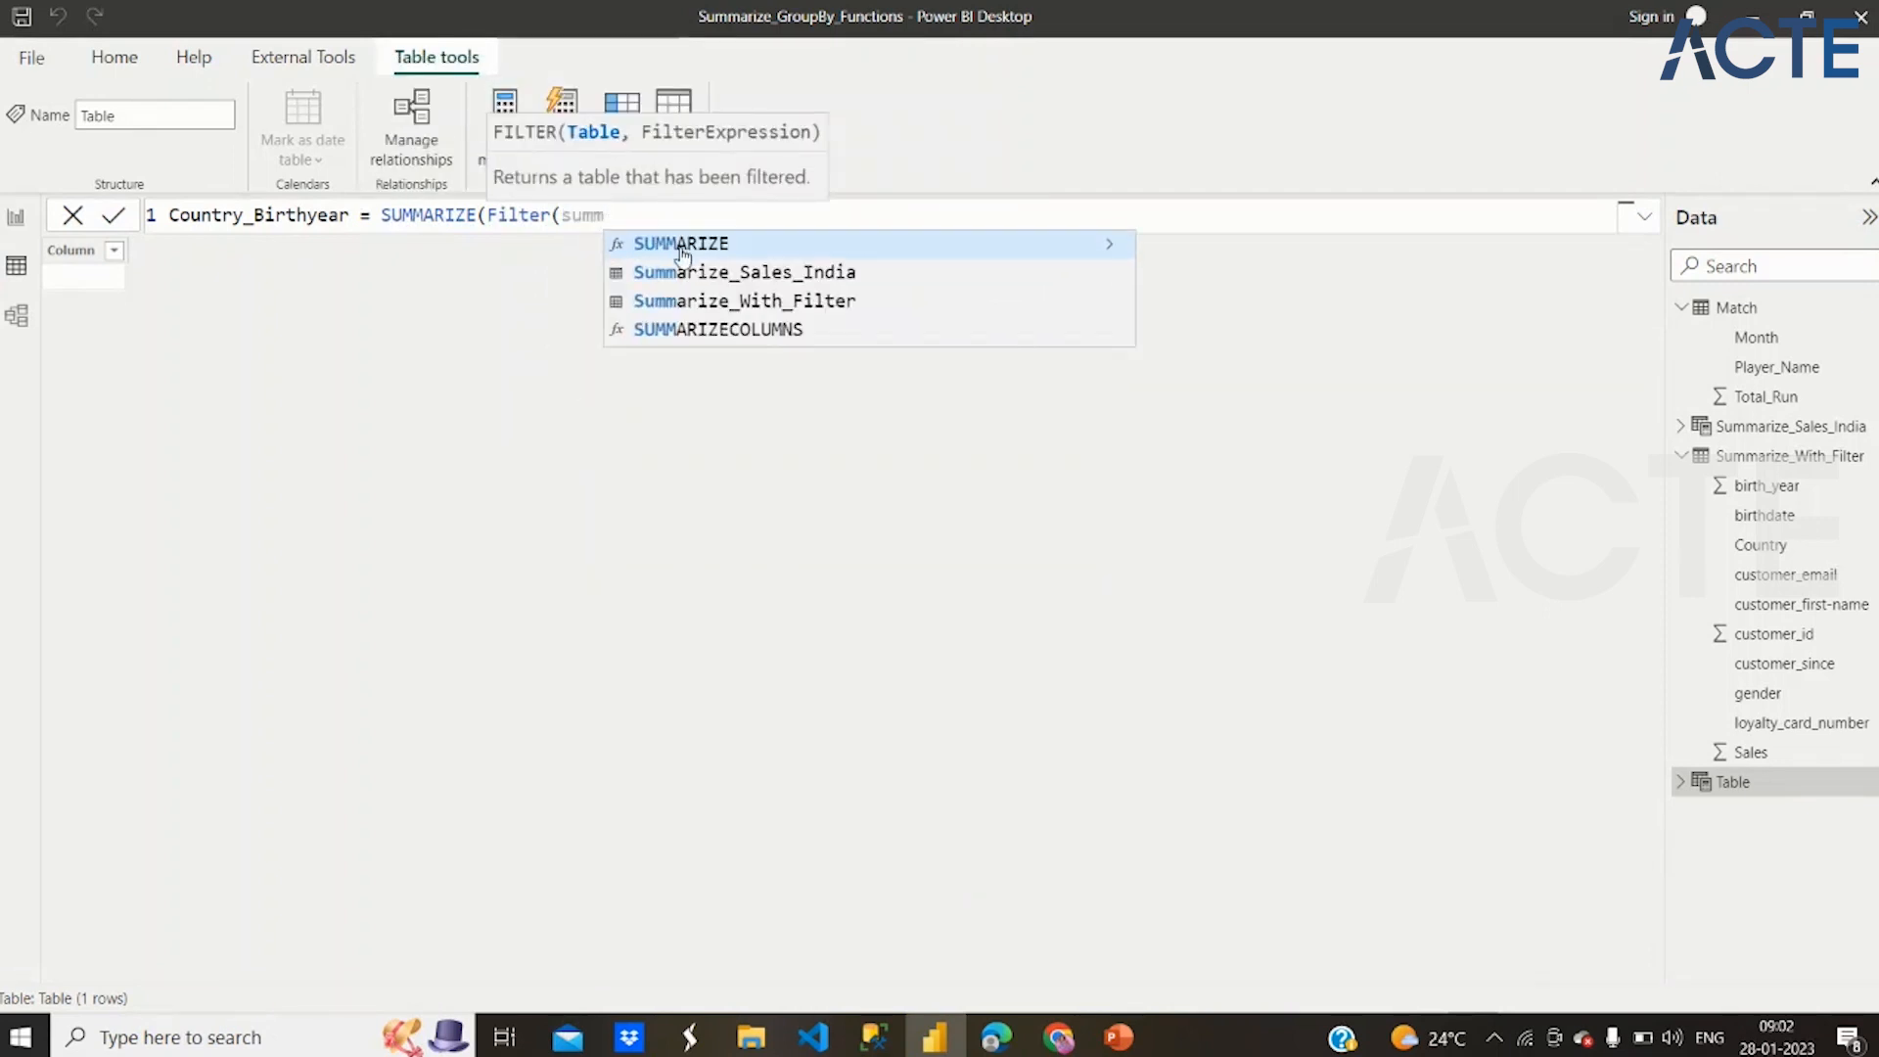
left_click(701, 301)
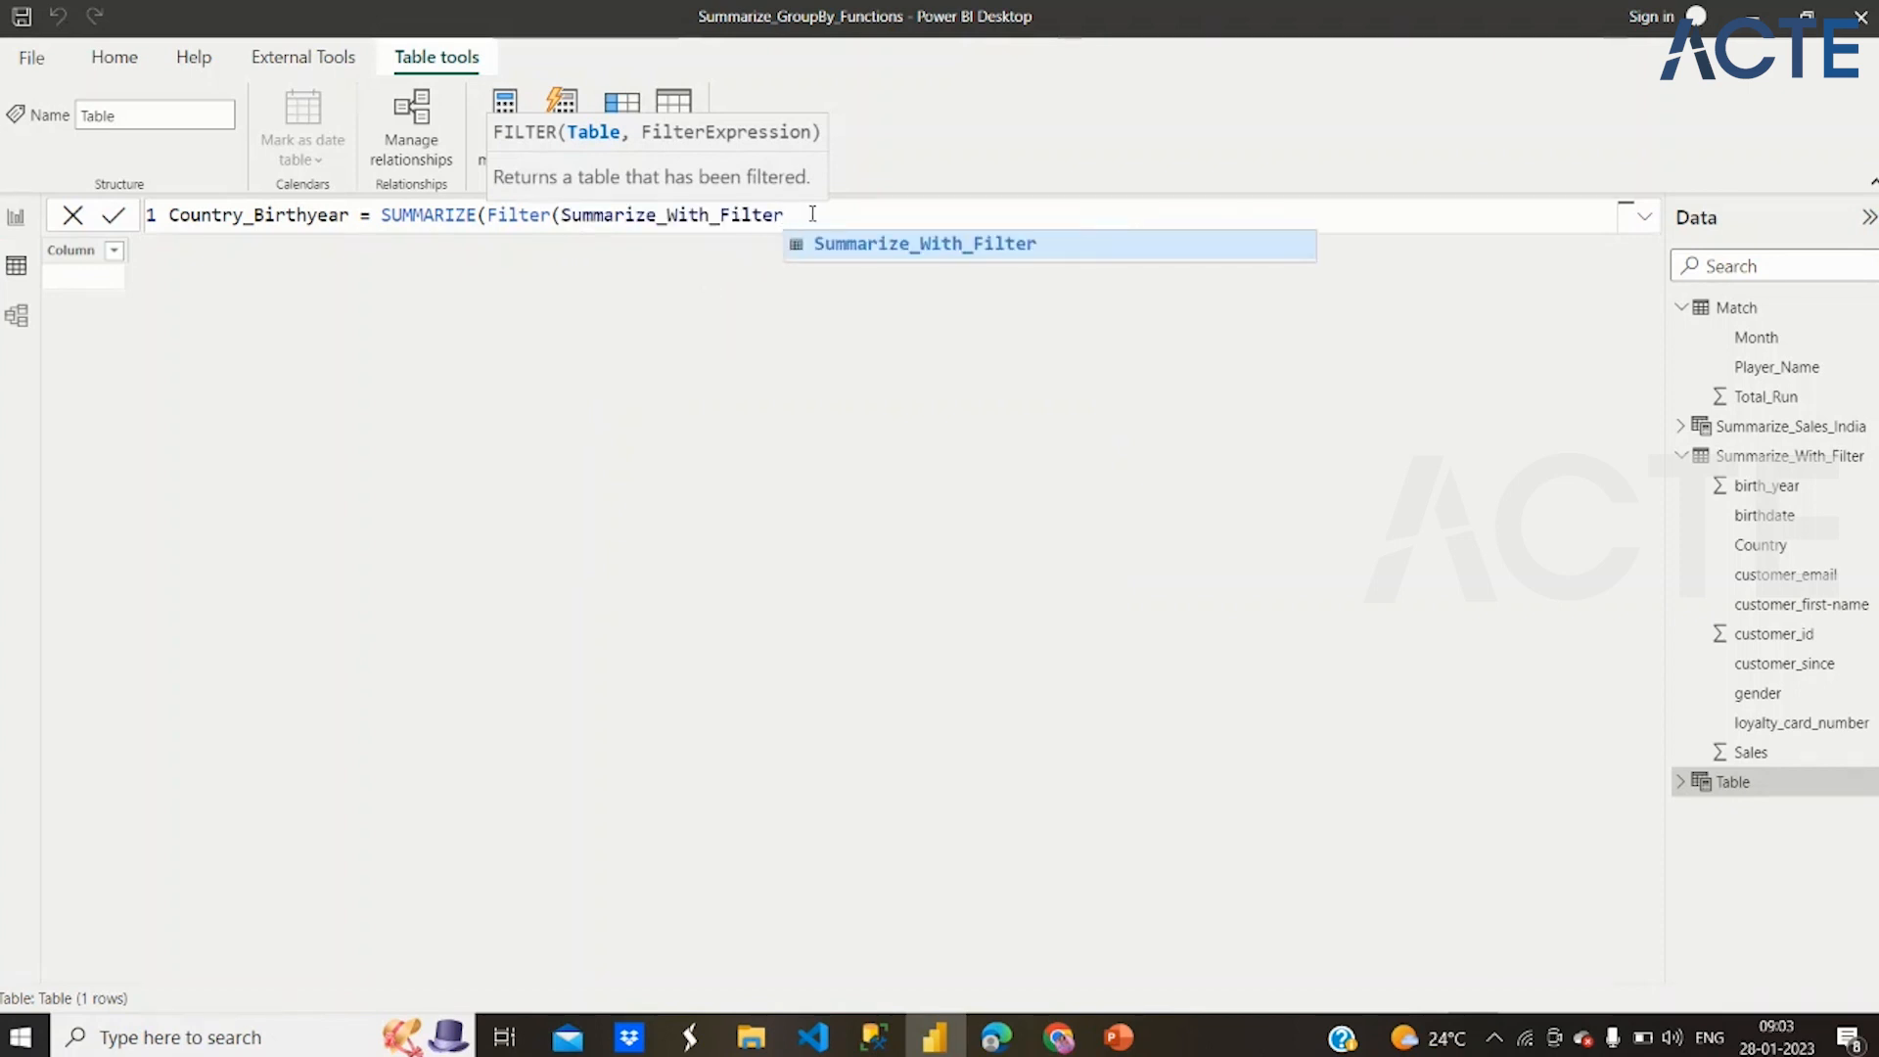
type(",")
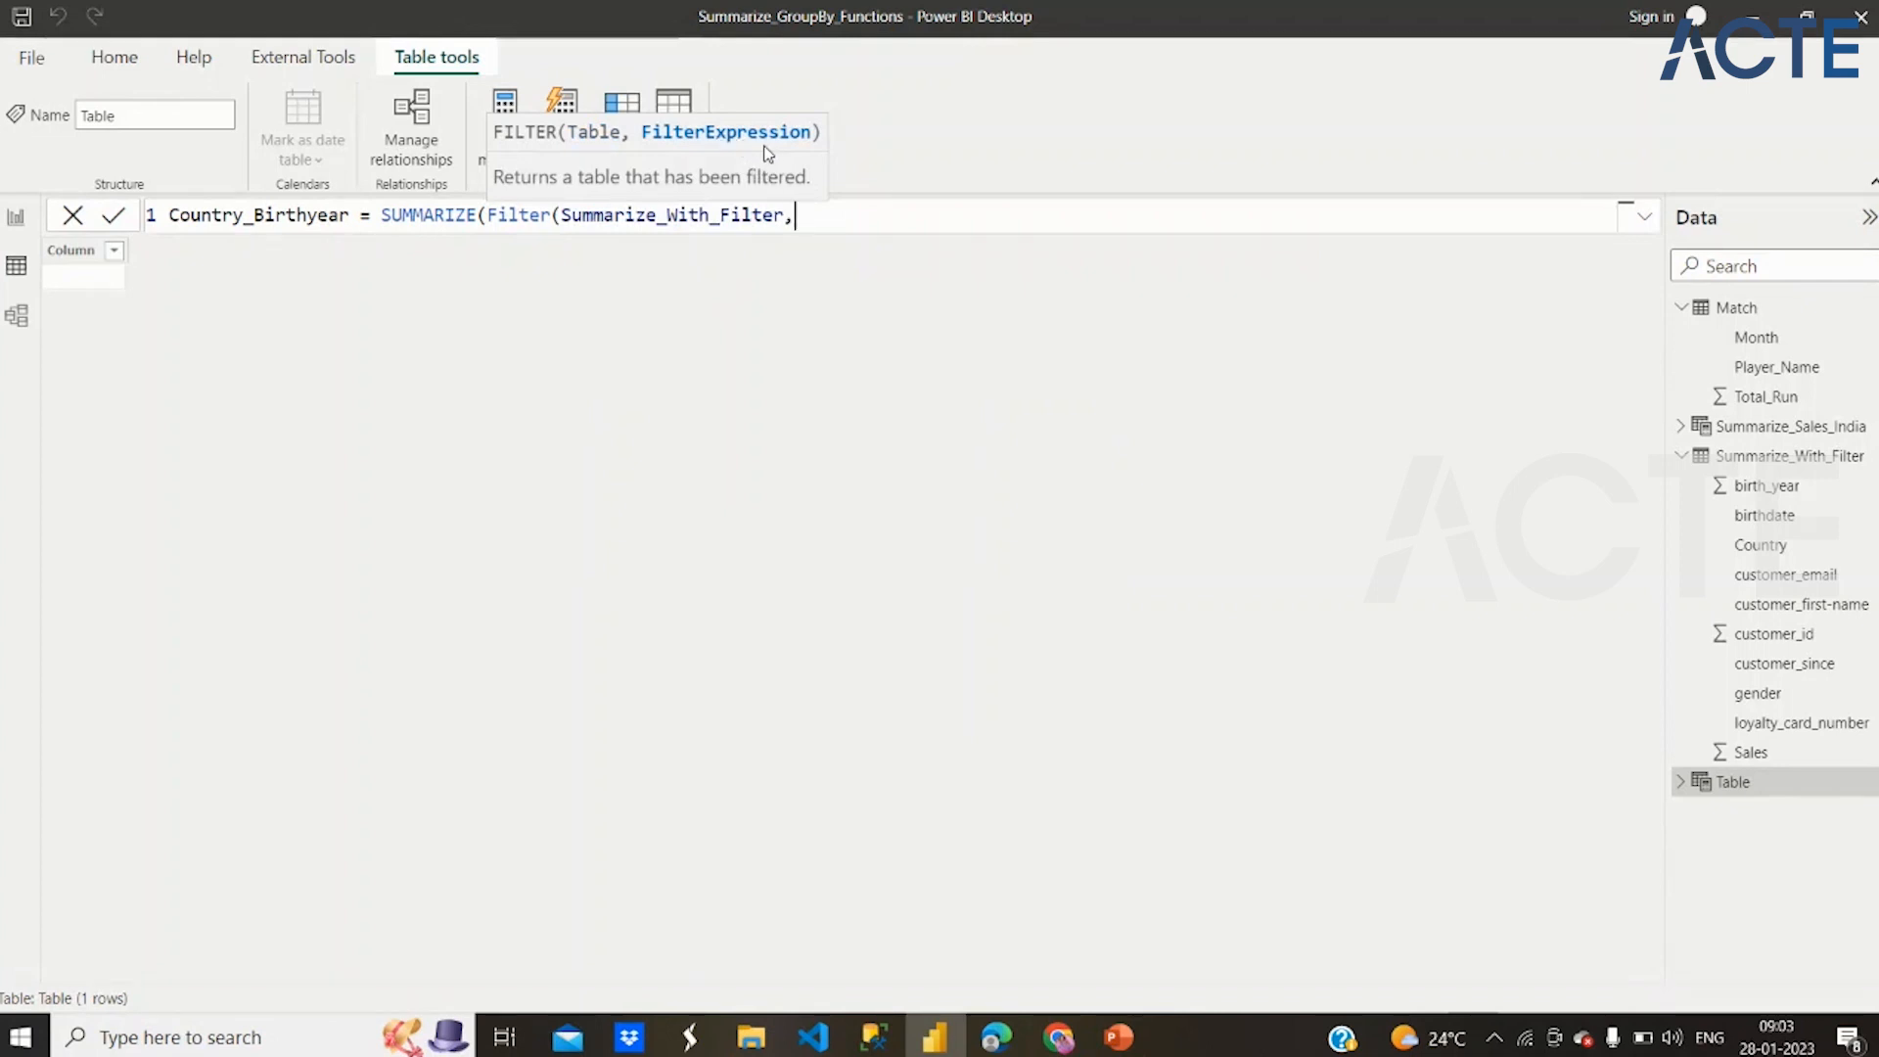
type("count")
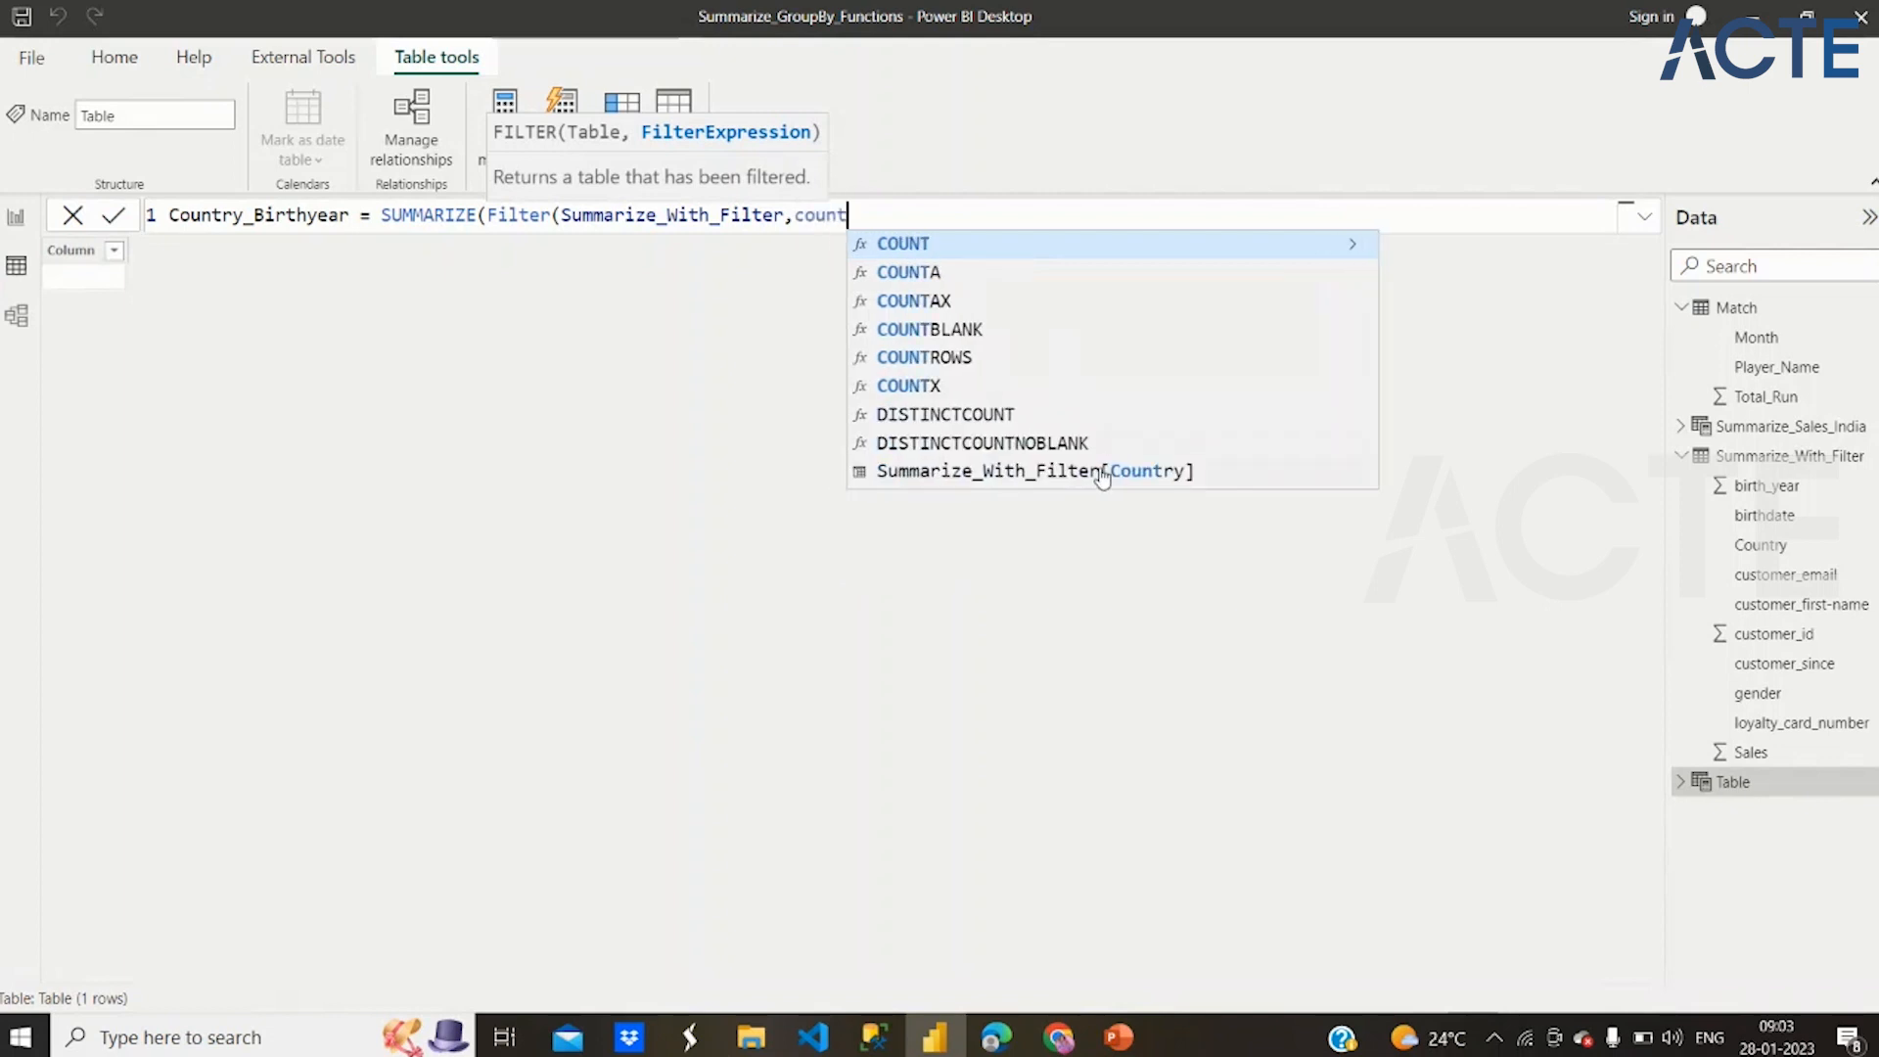
left_click(1103, 475)
type("=\"")
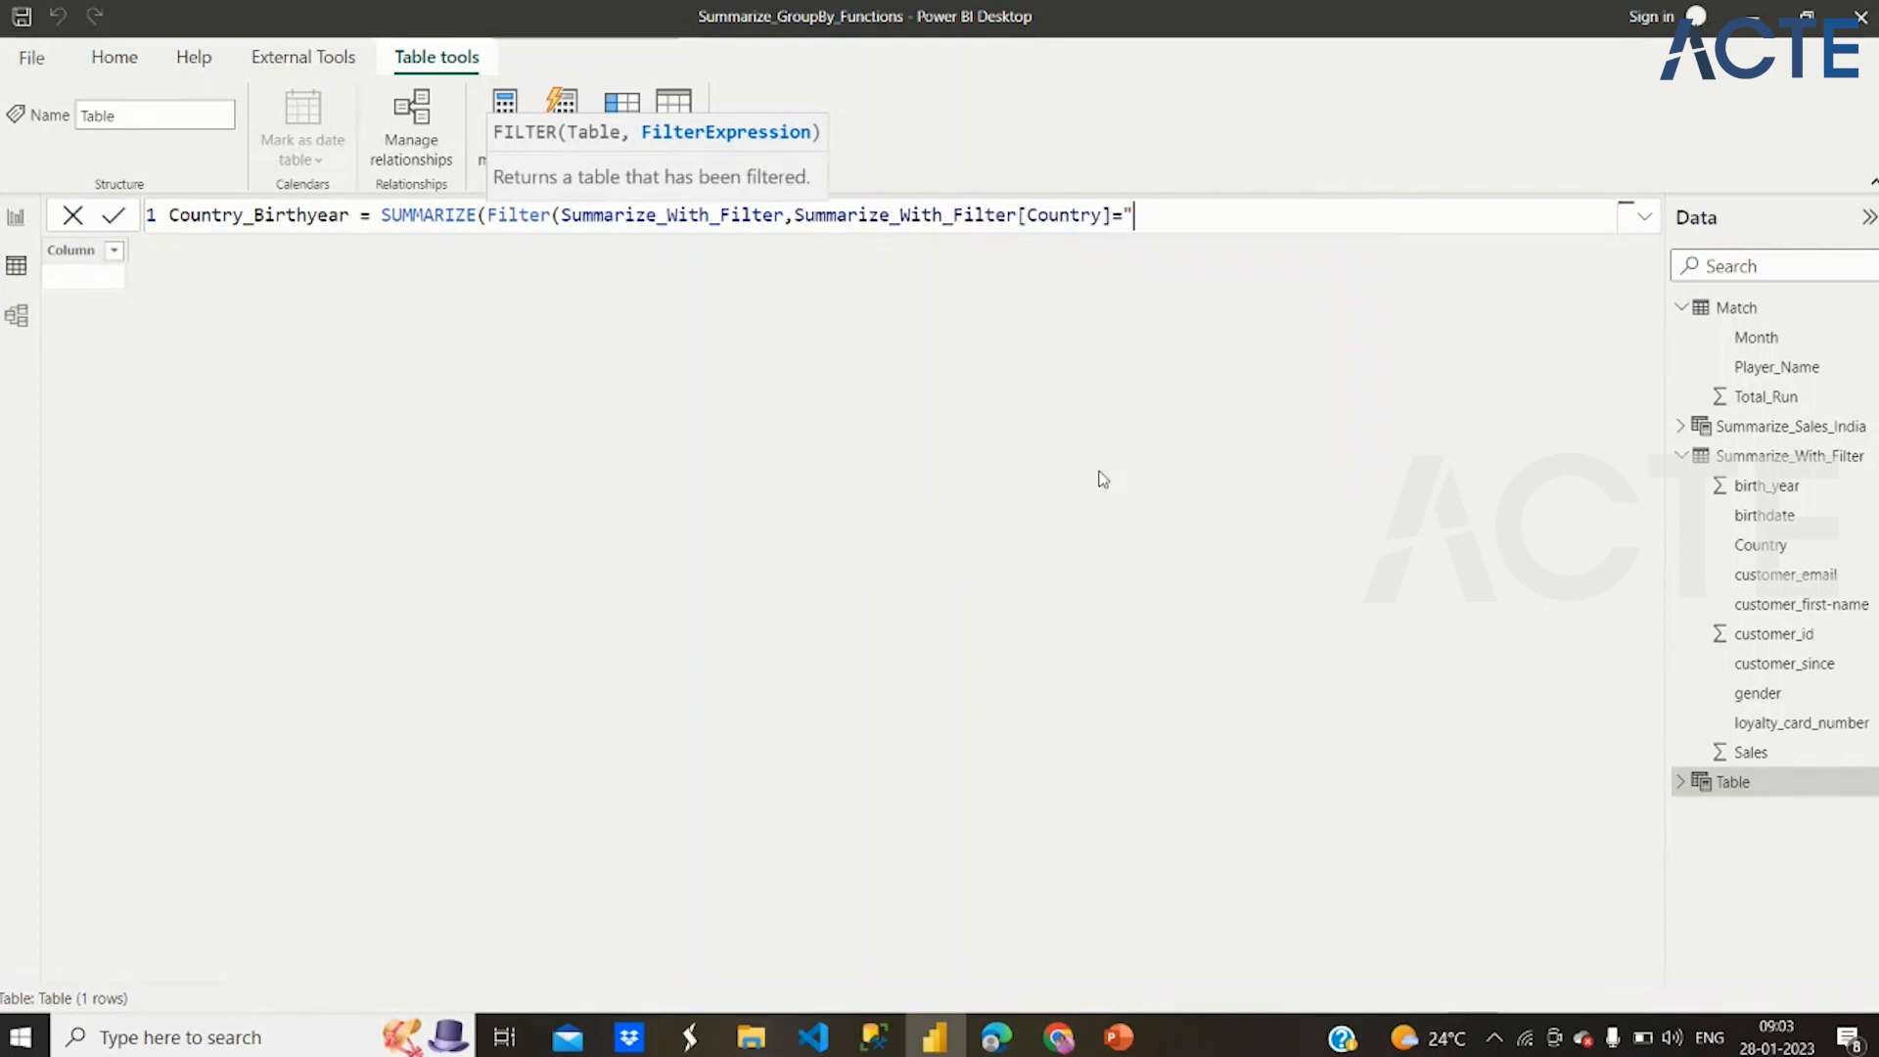
type("Belgium\")")
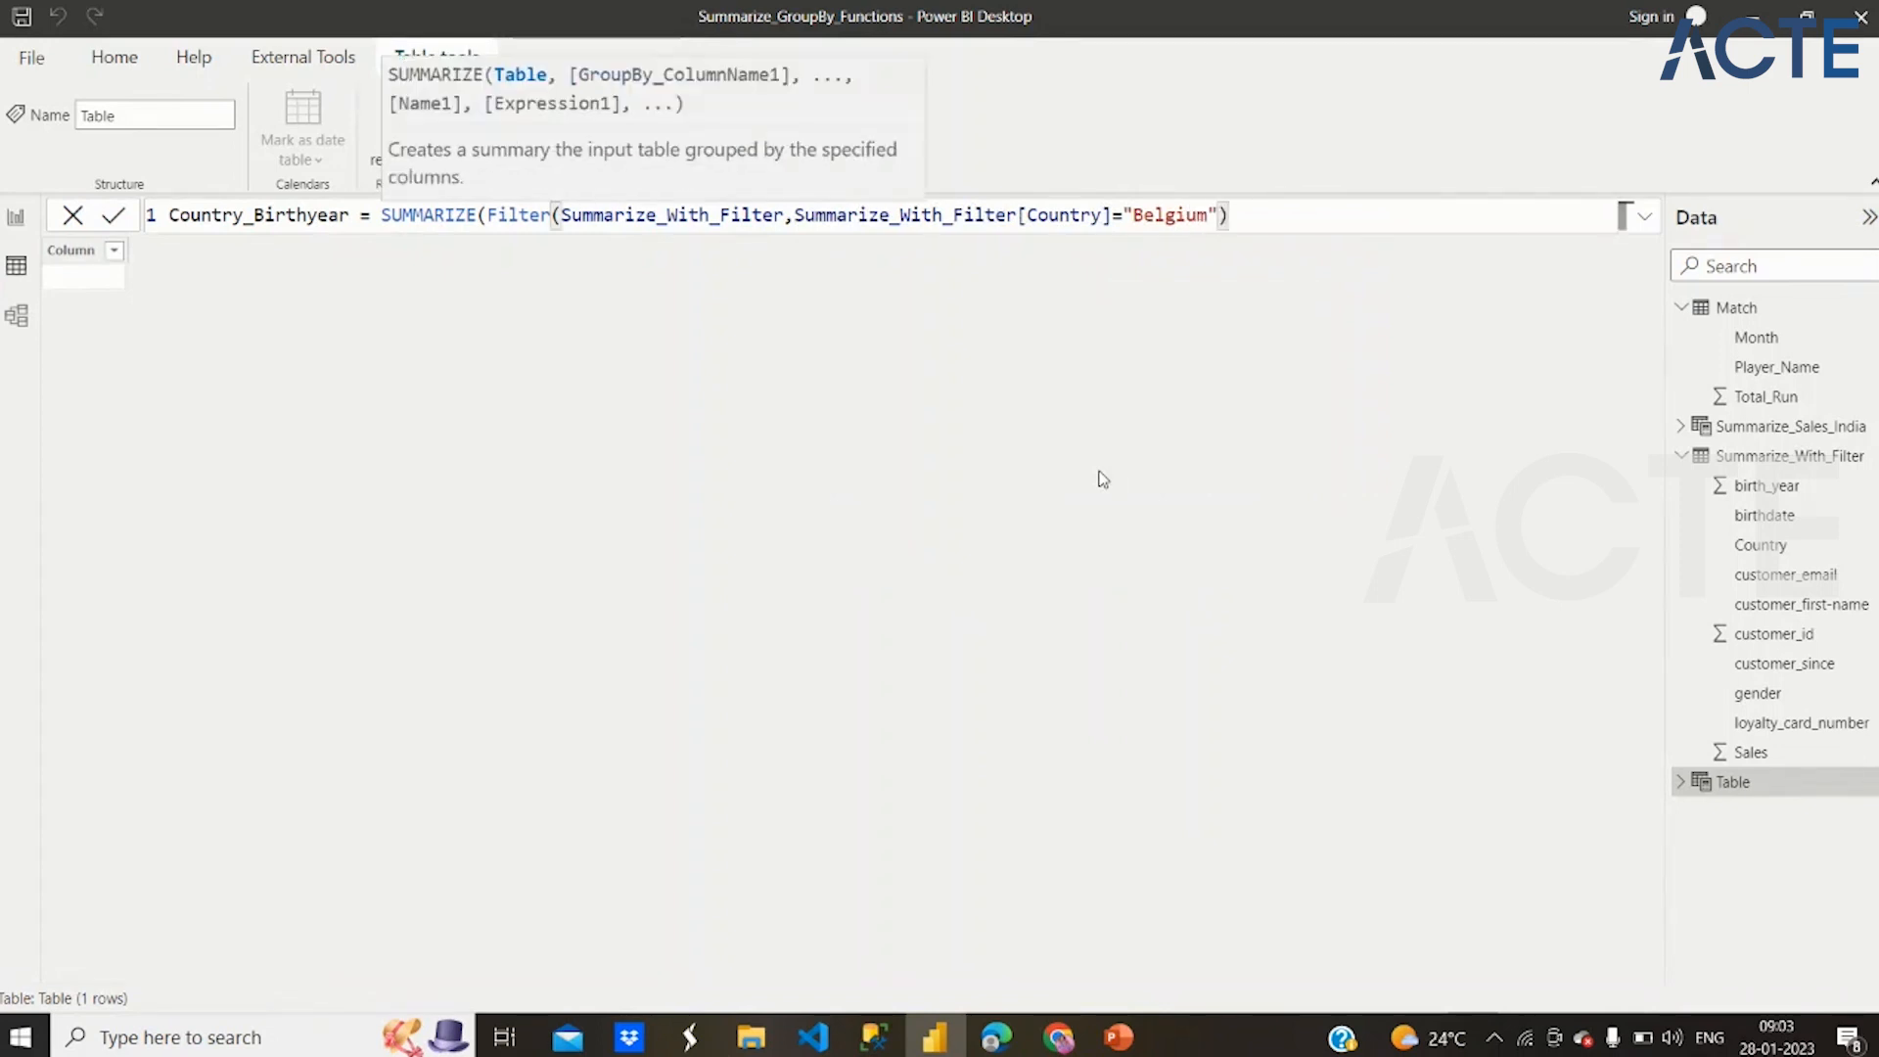
type(",")
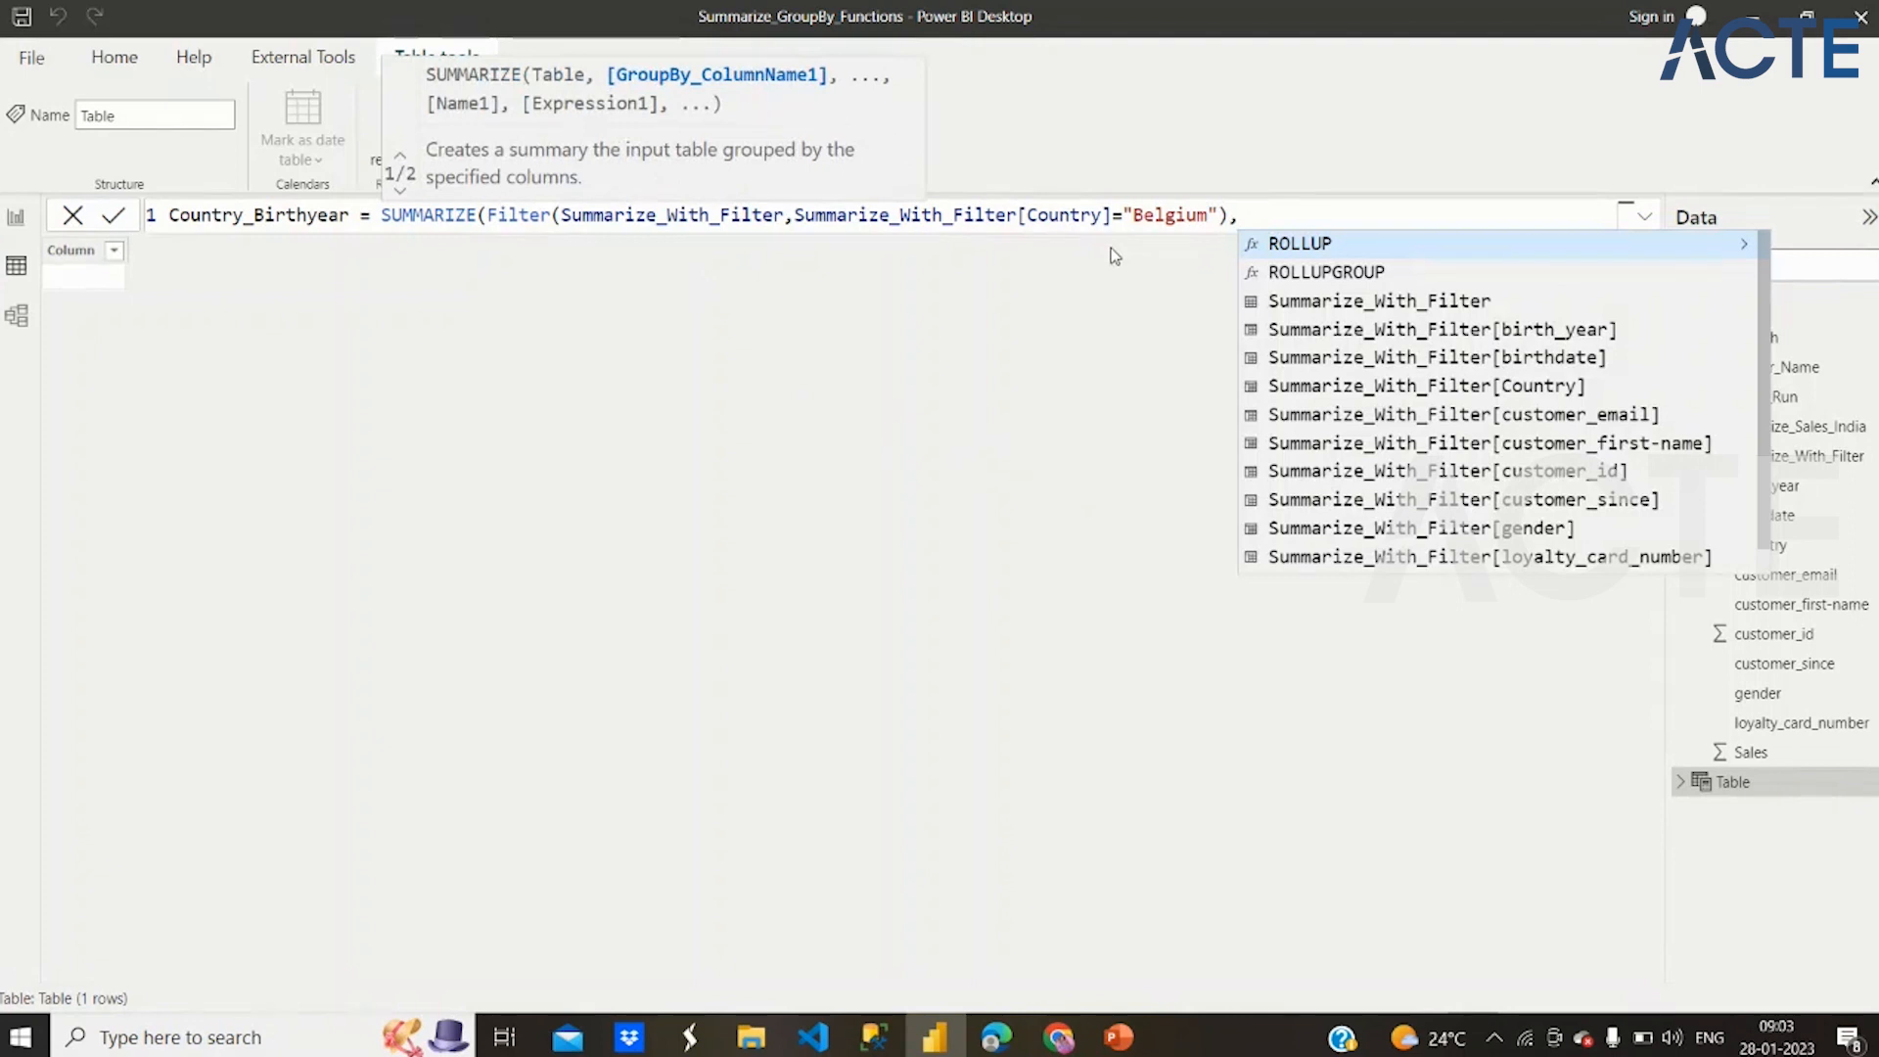
Add Summarize_With_Filter[Country] as the first group-by column after the Filter expression
type("country")
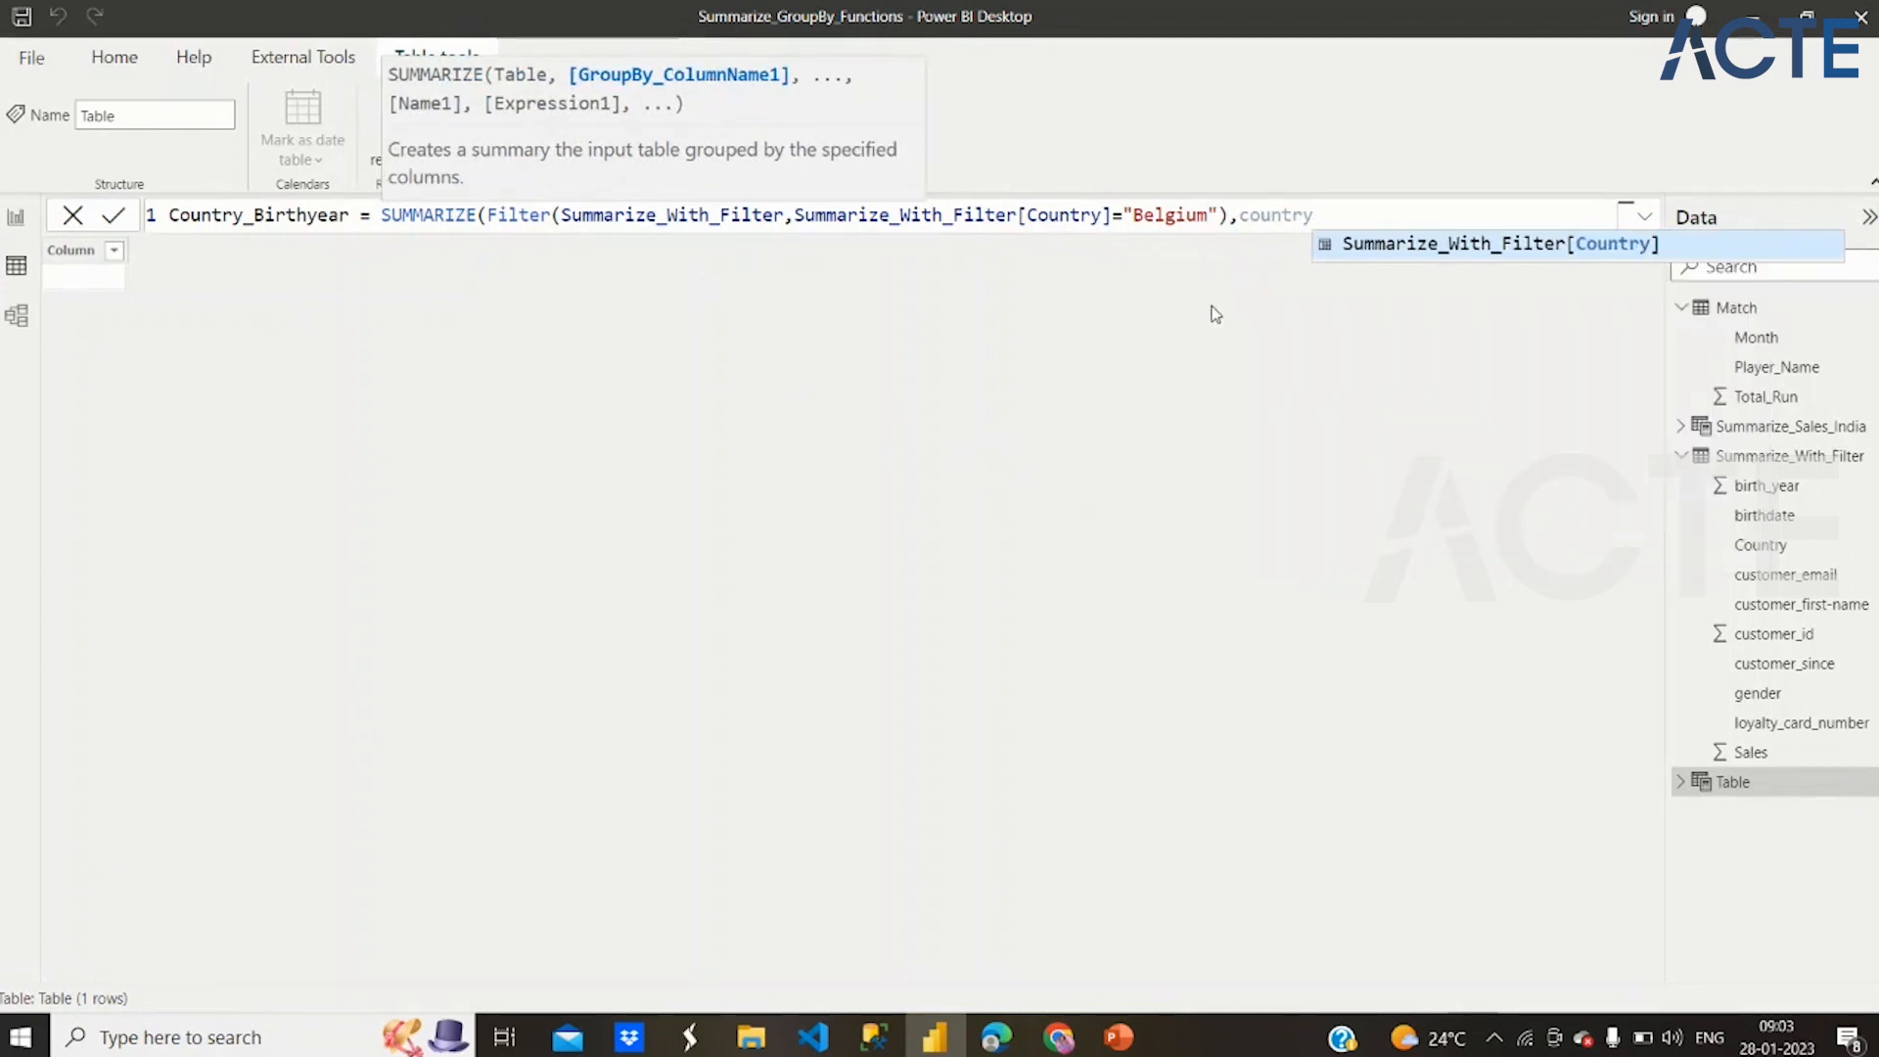
left_click(1483, 245)
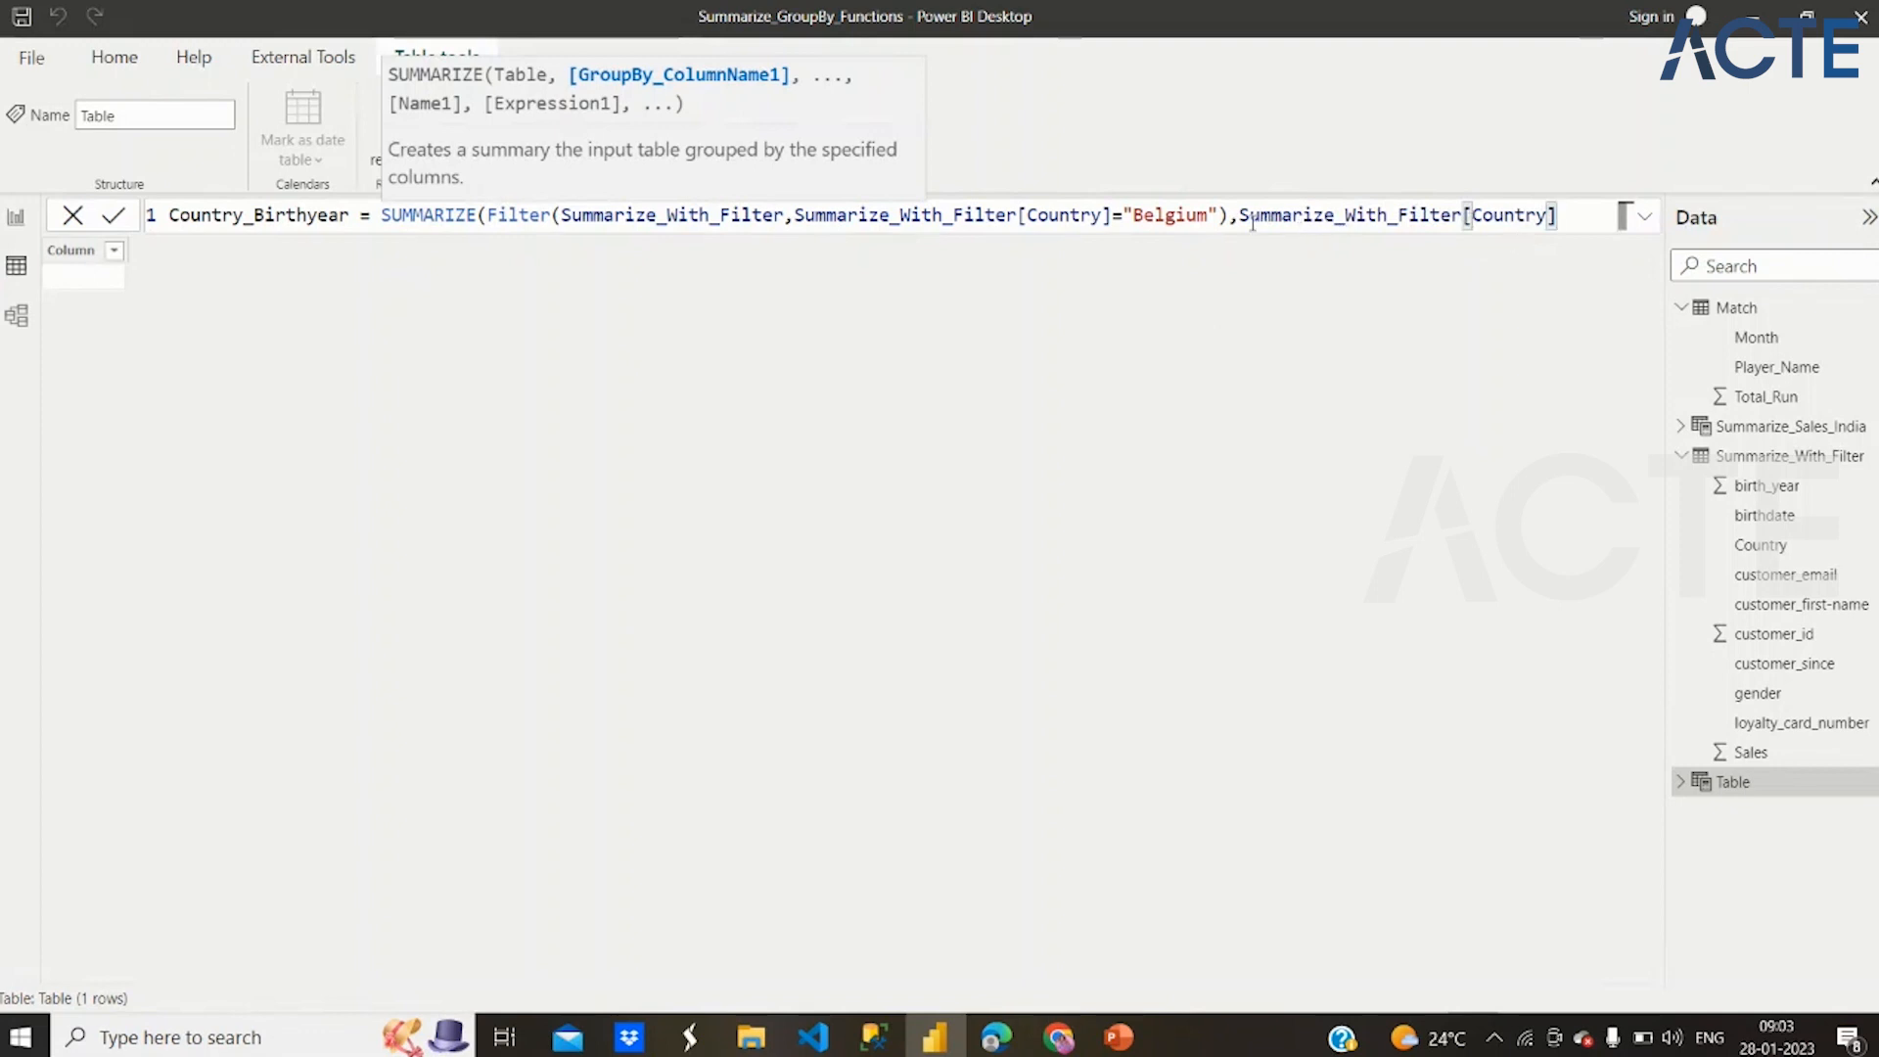
left_click_drag(1240, 217, 1548, 218)
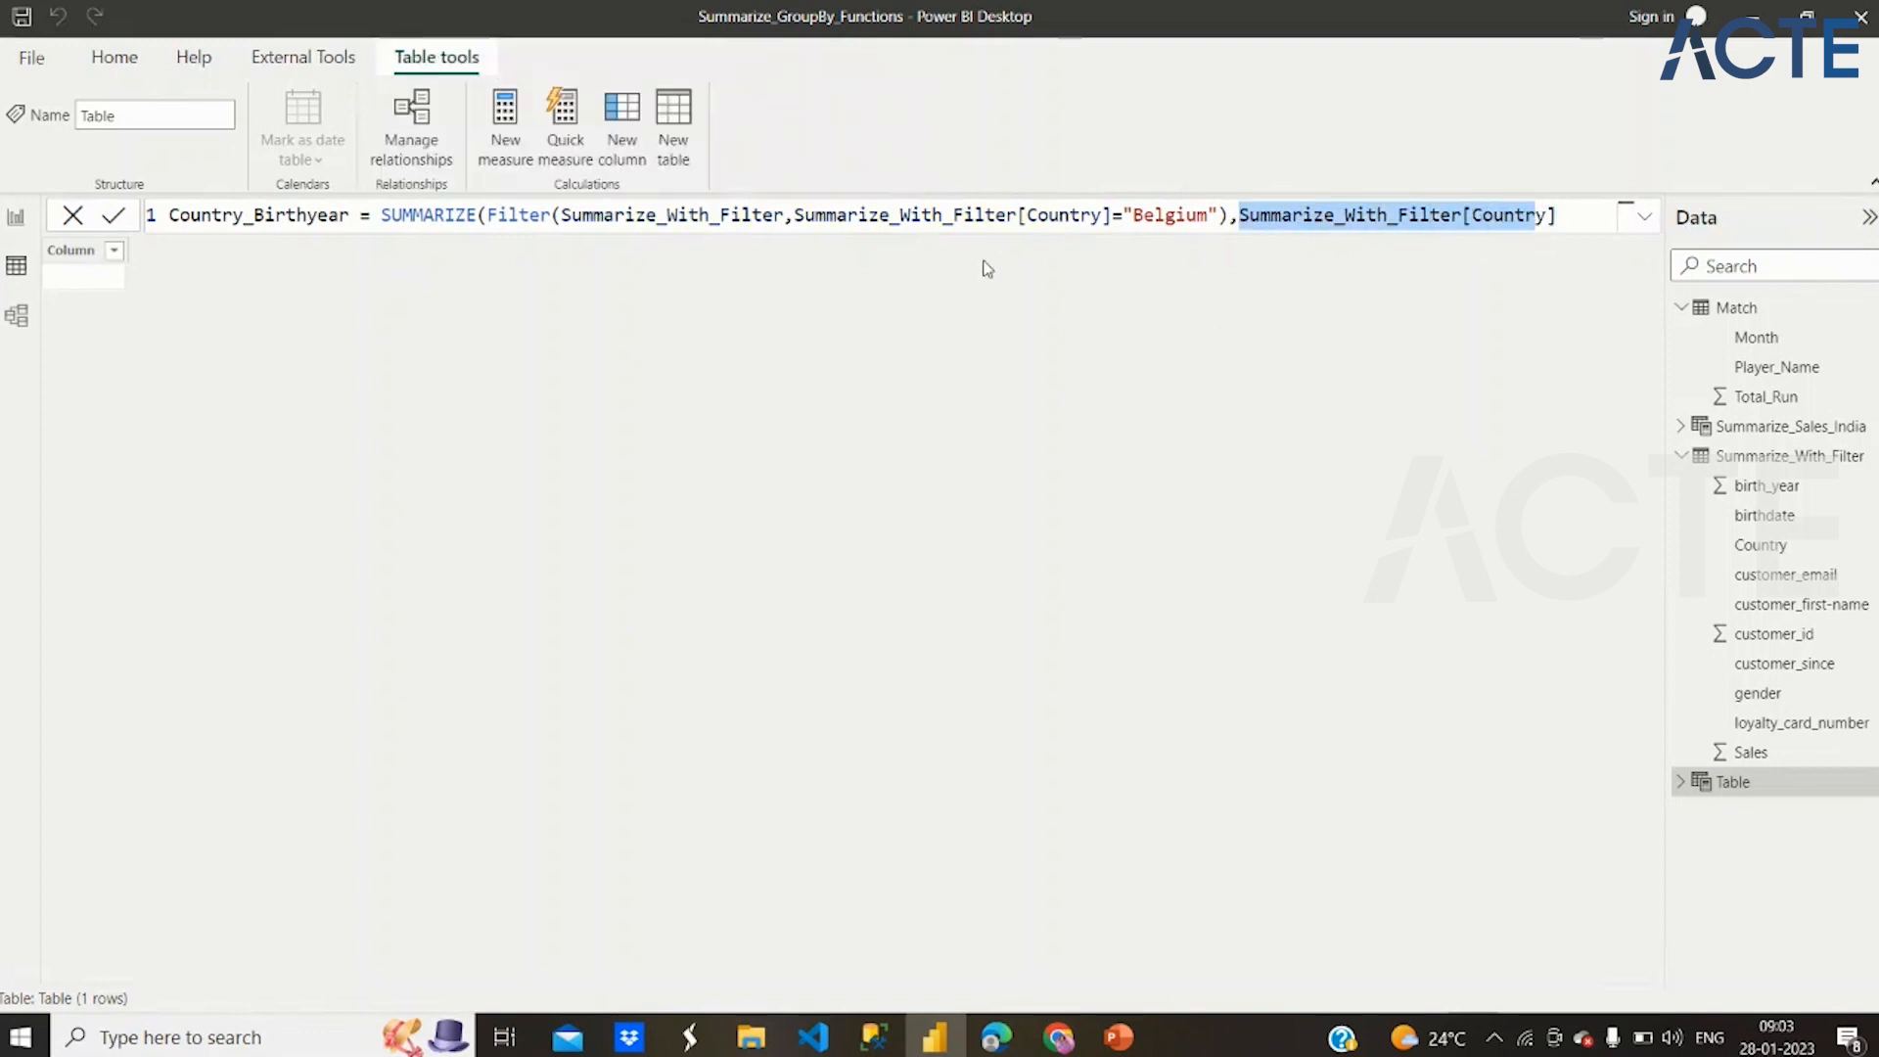
Add Summarize_With_Filter[birth_year] as the second group-by column, close the SUMMARIZE function and commit the Country_Birthyear table
left_click_drag(899, 215, 1145, 215)
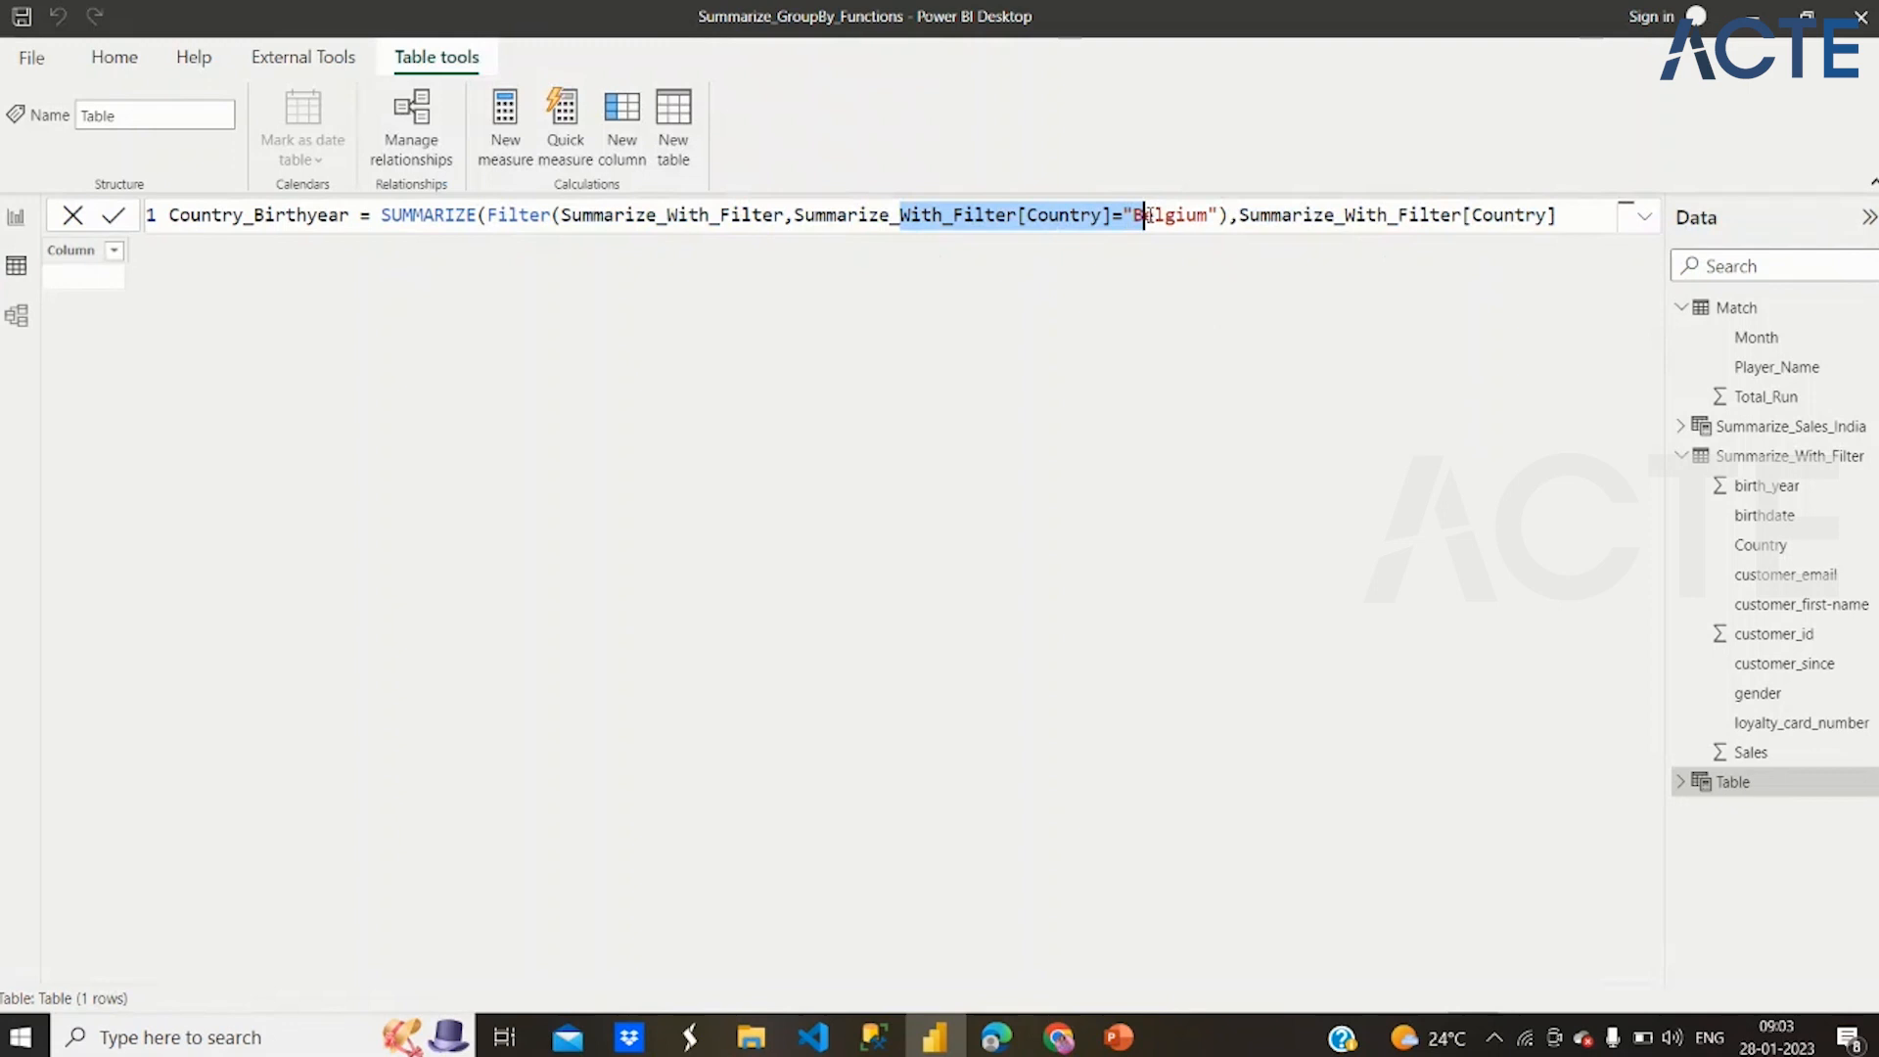
left_click(1556, 215)
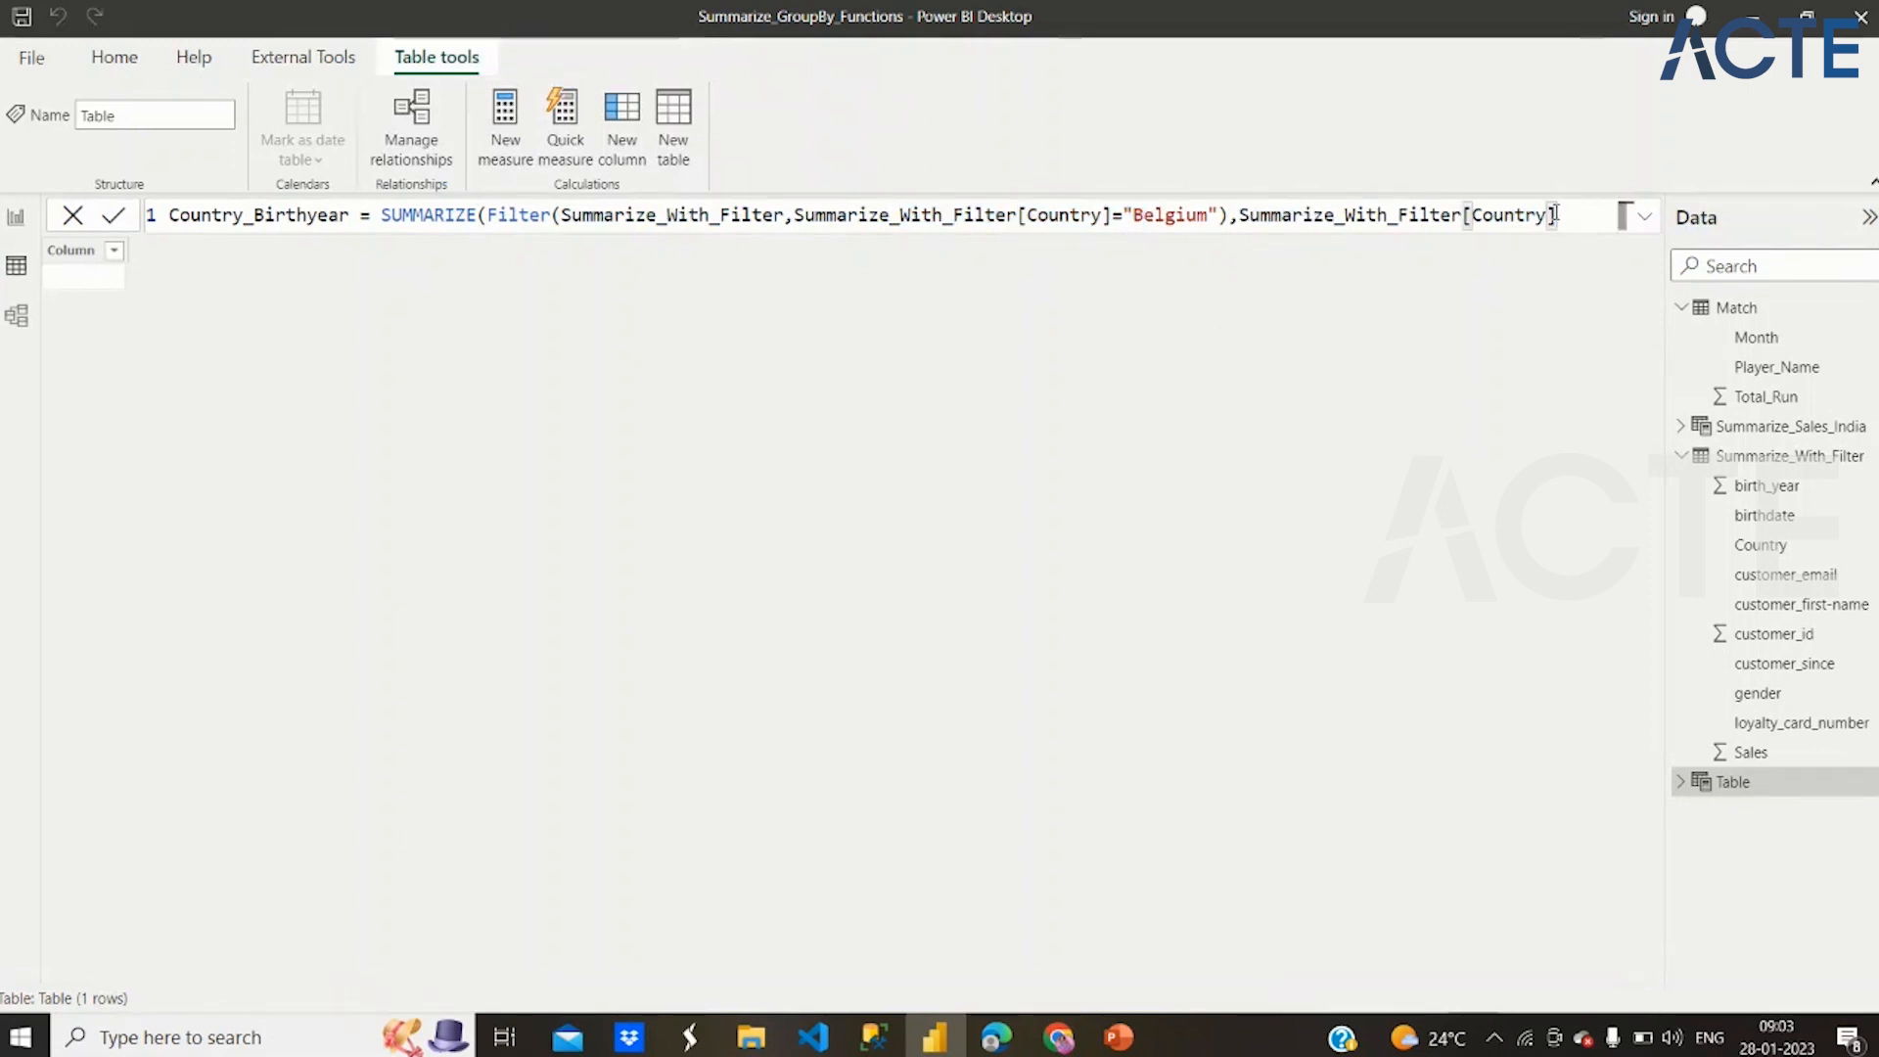
key("shift+Return")
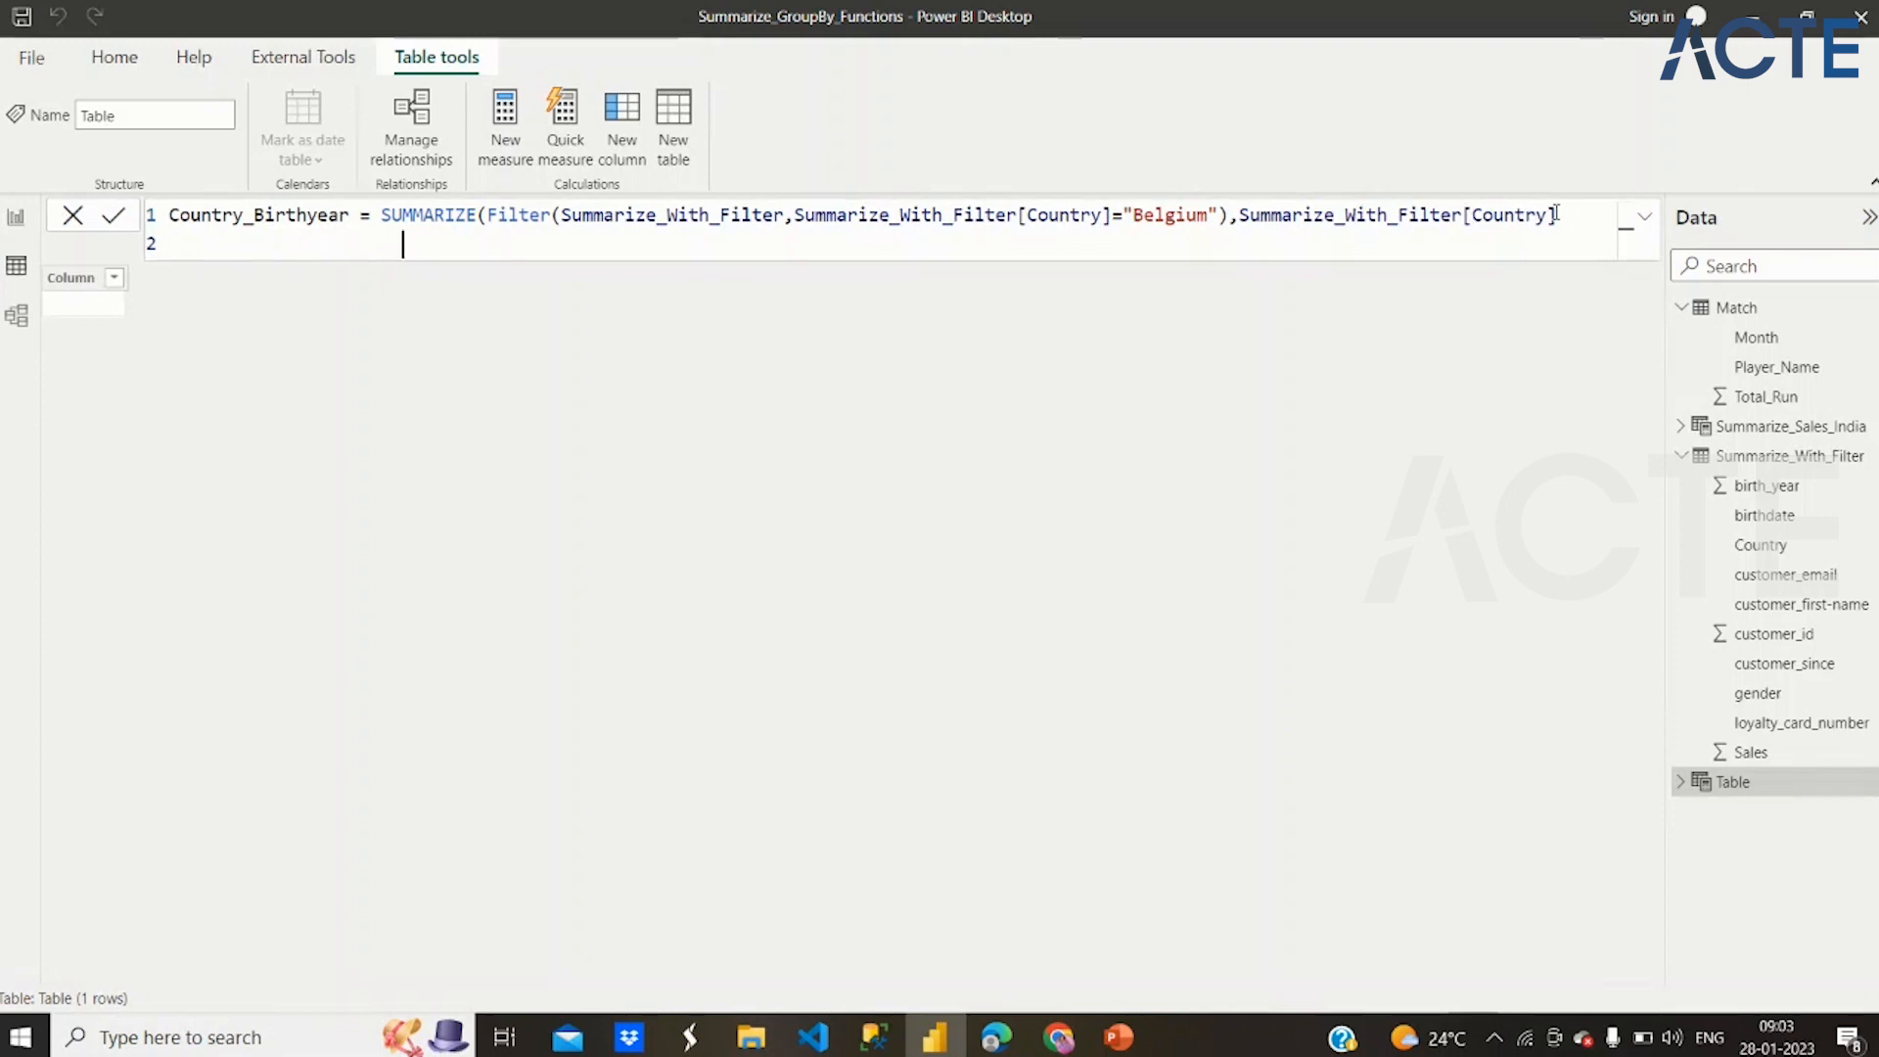
type(",")
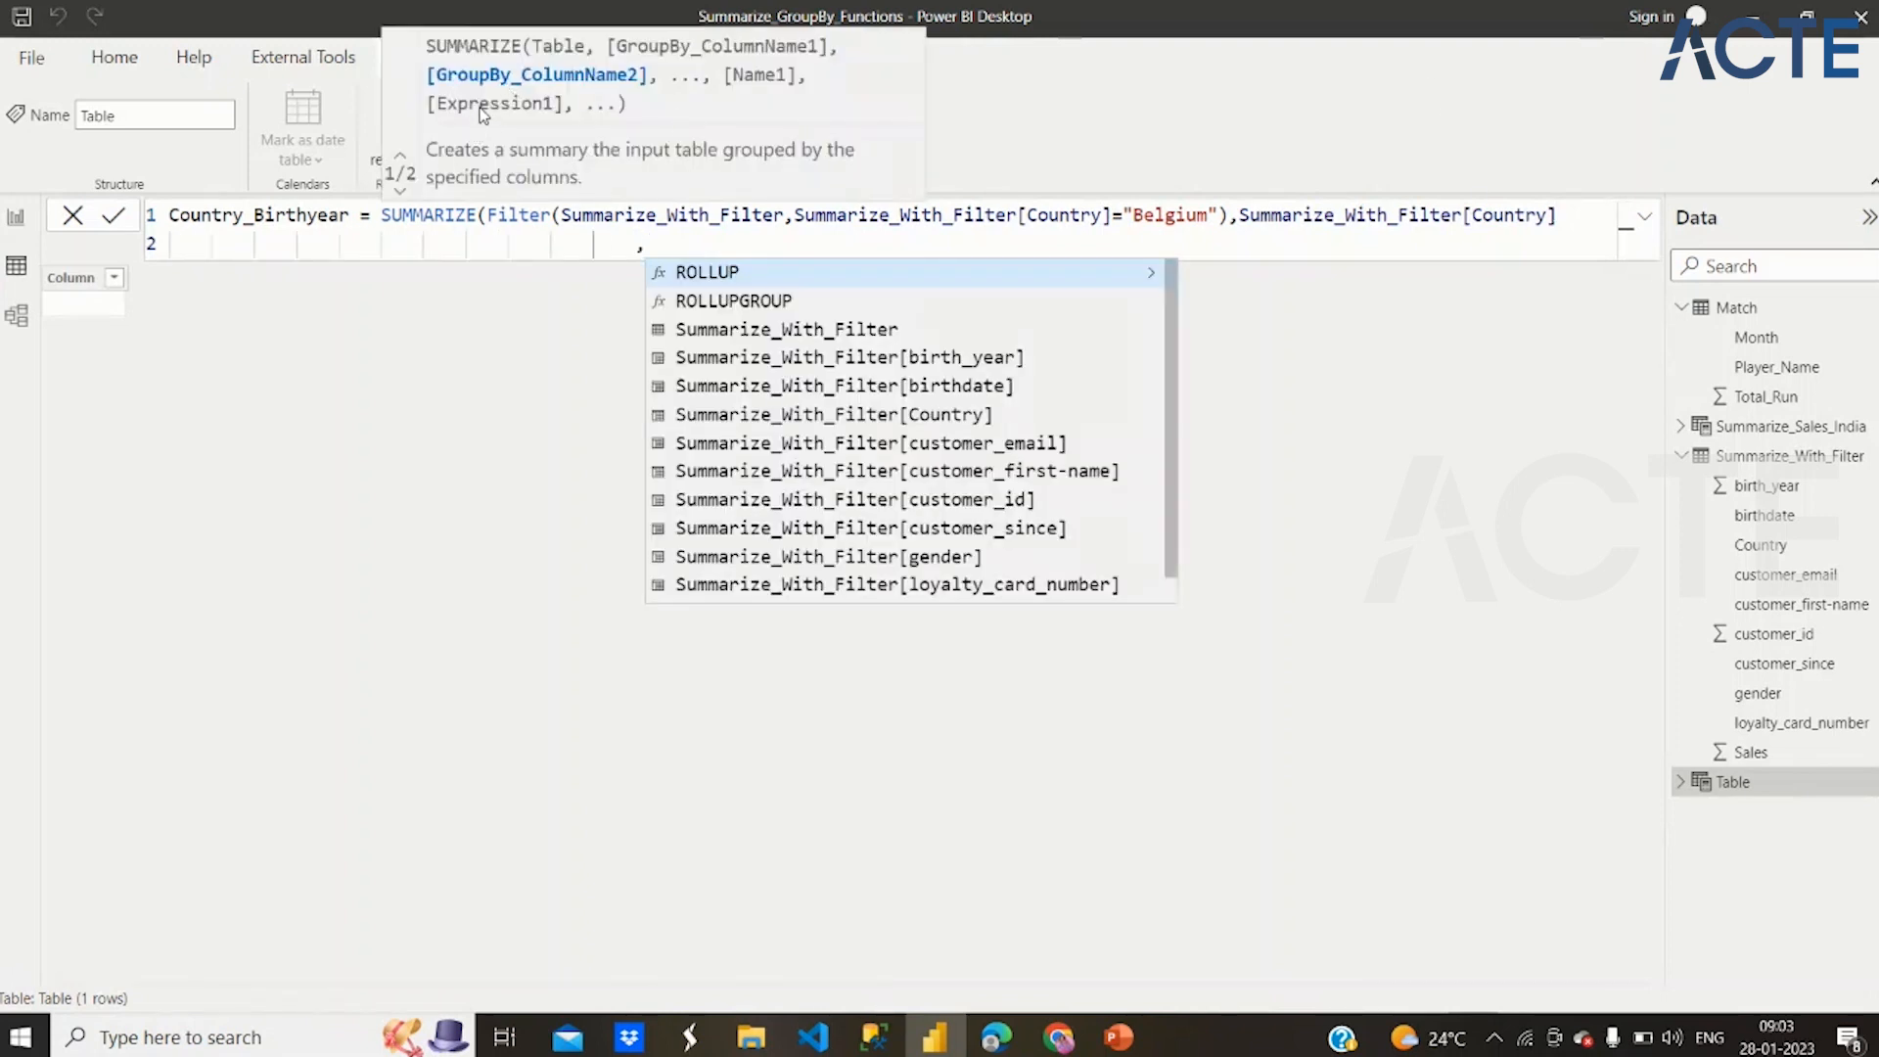
left_click(808, 370)
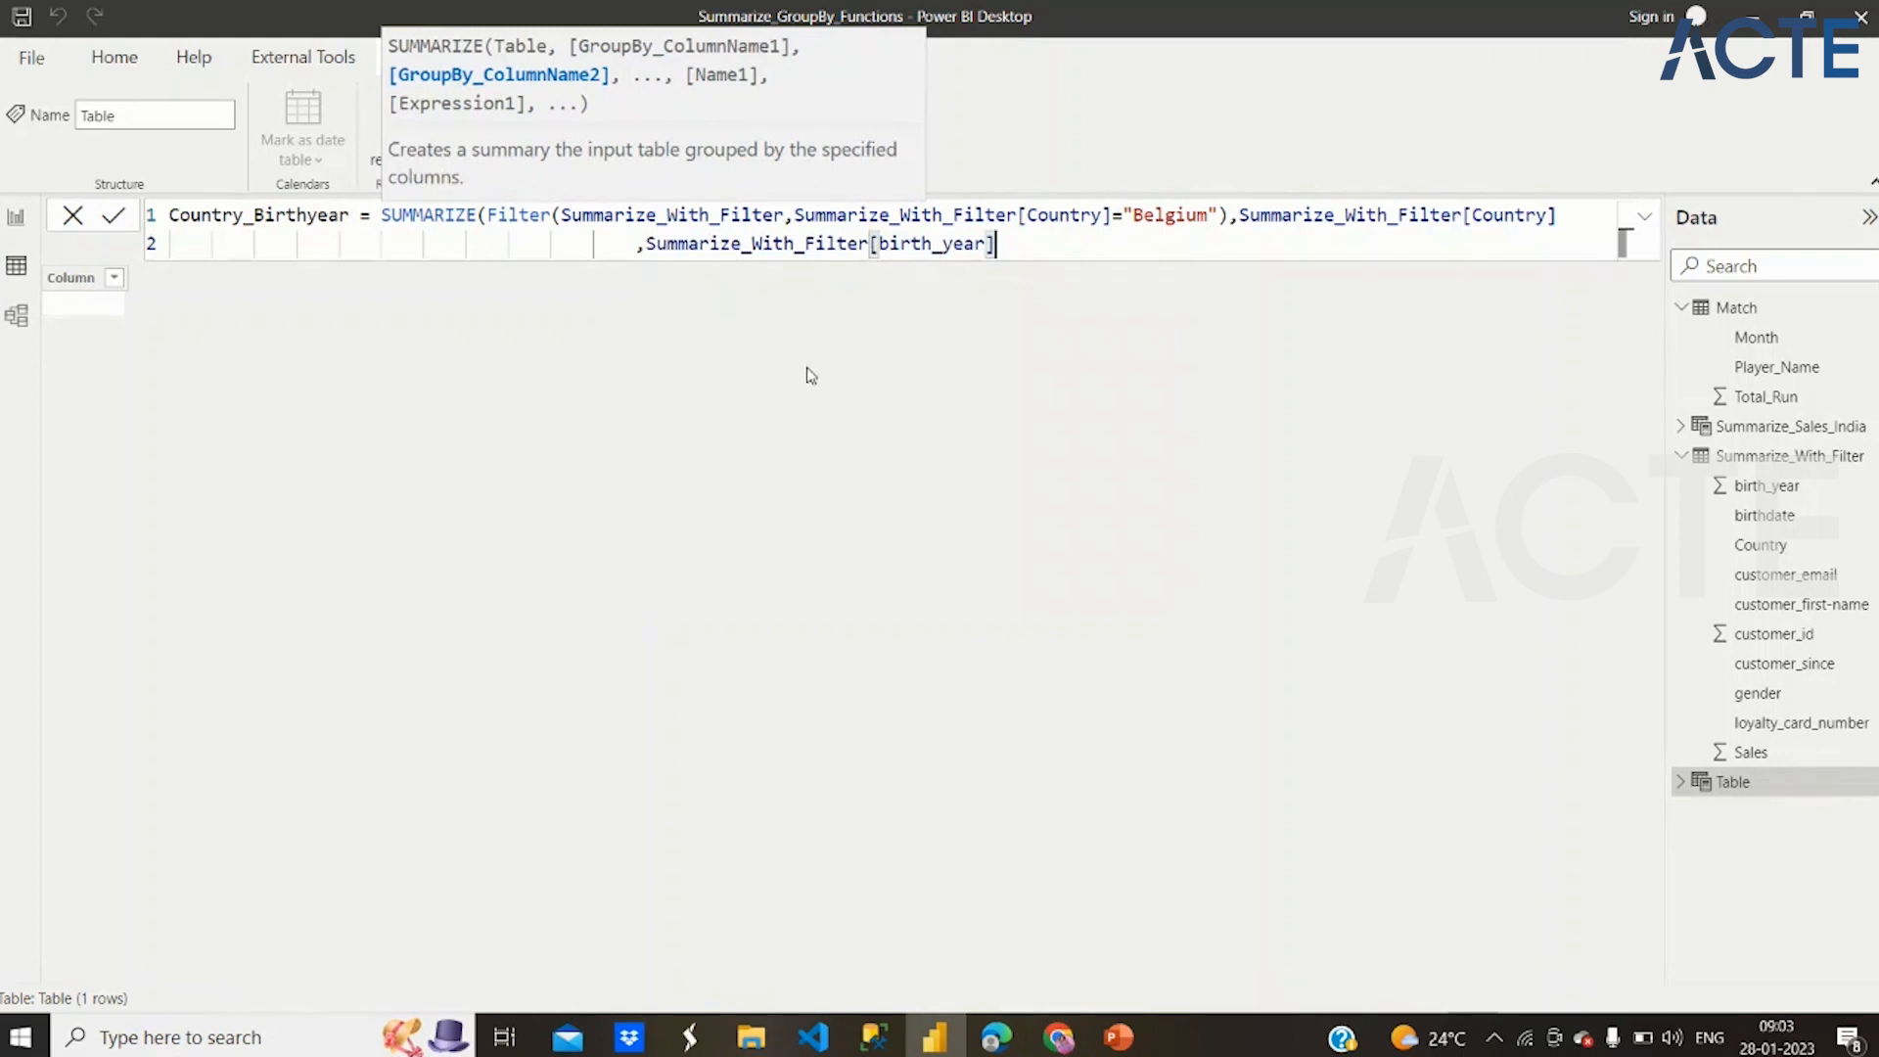
type(")")
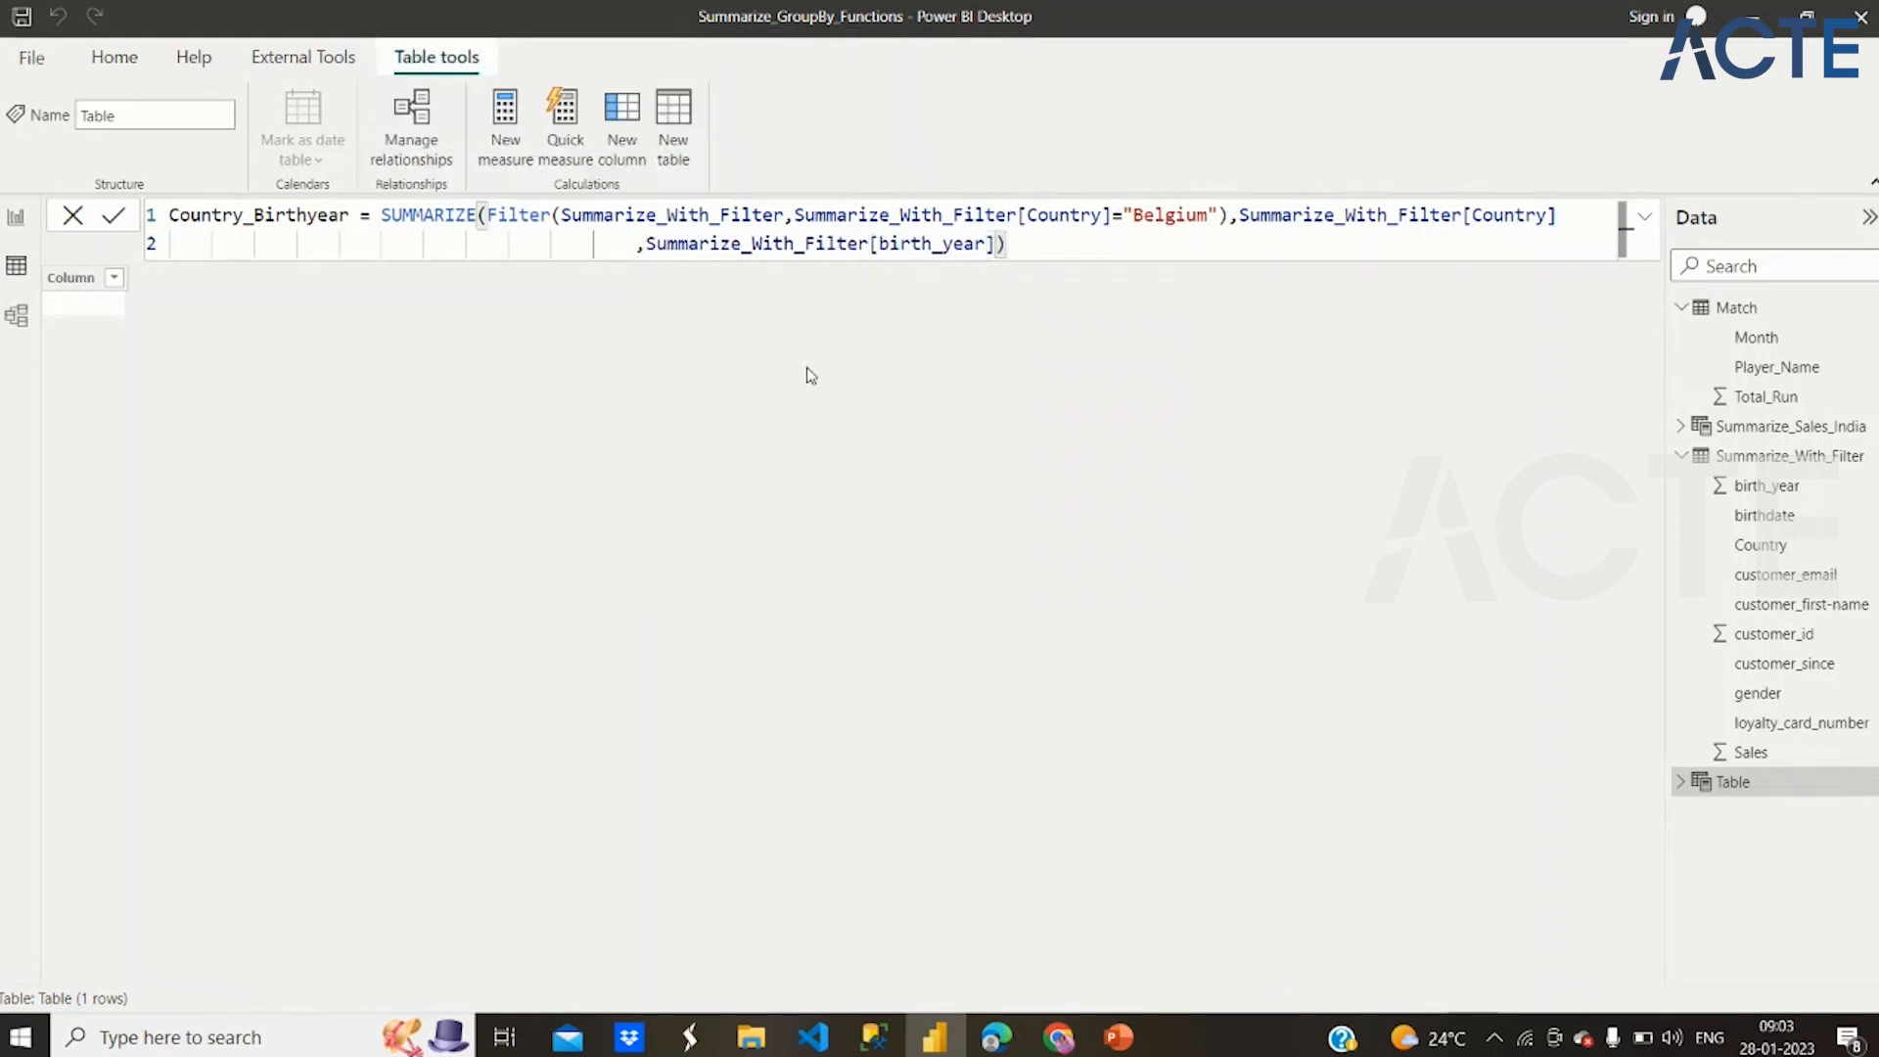
key("Return")
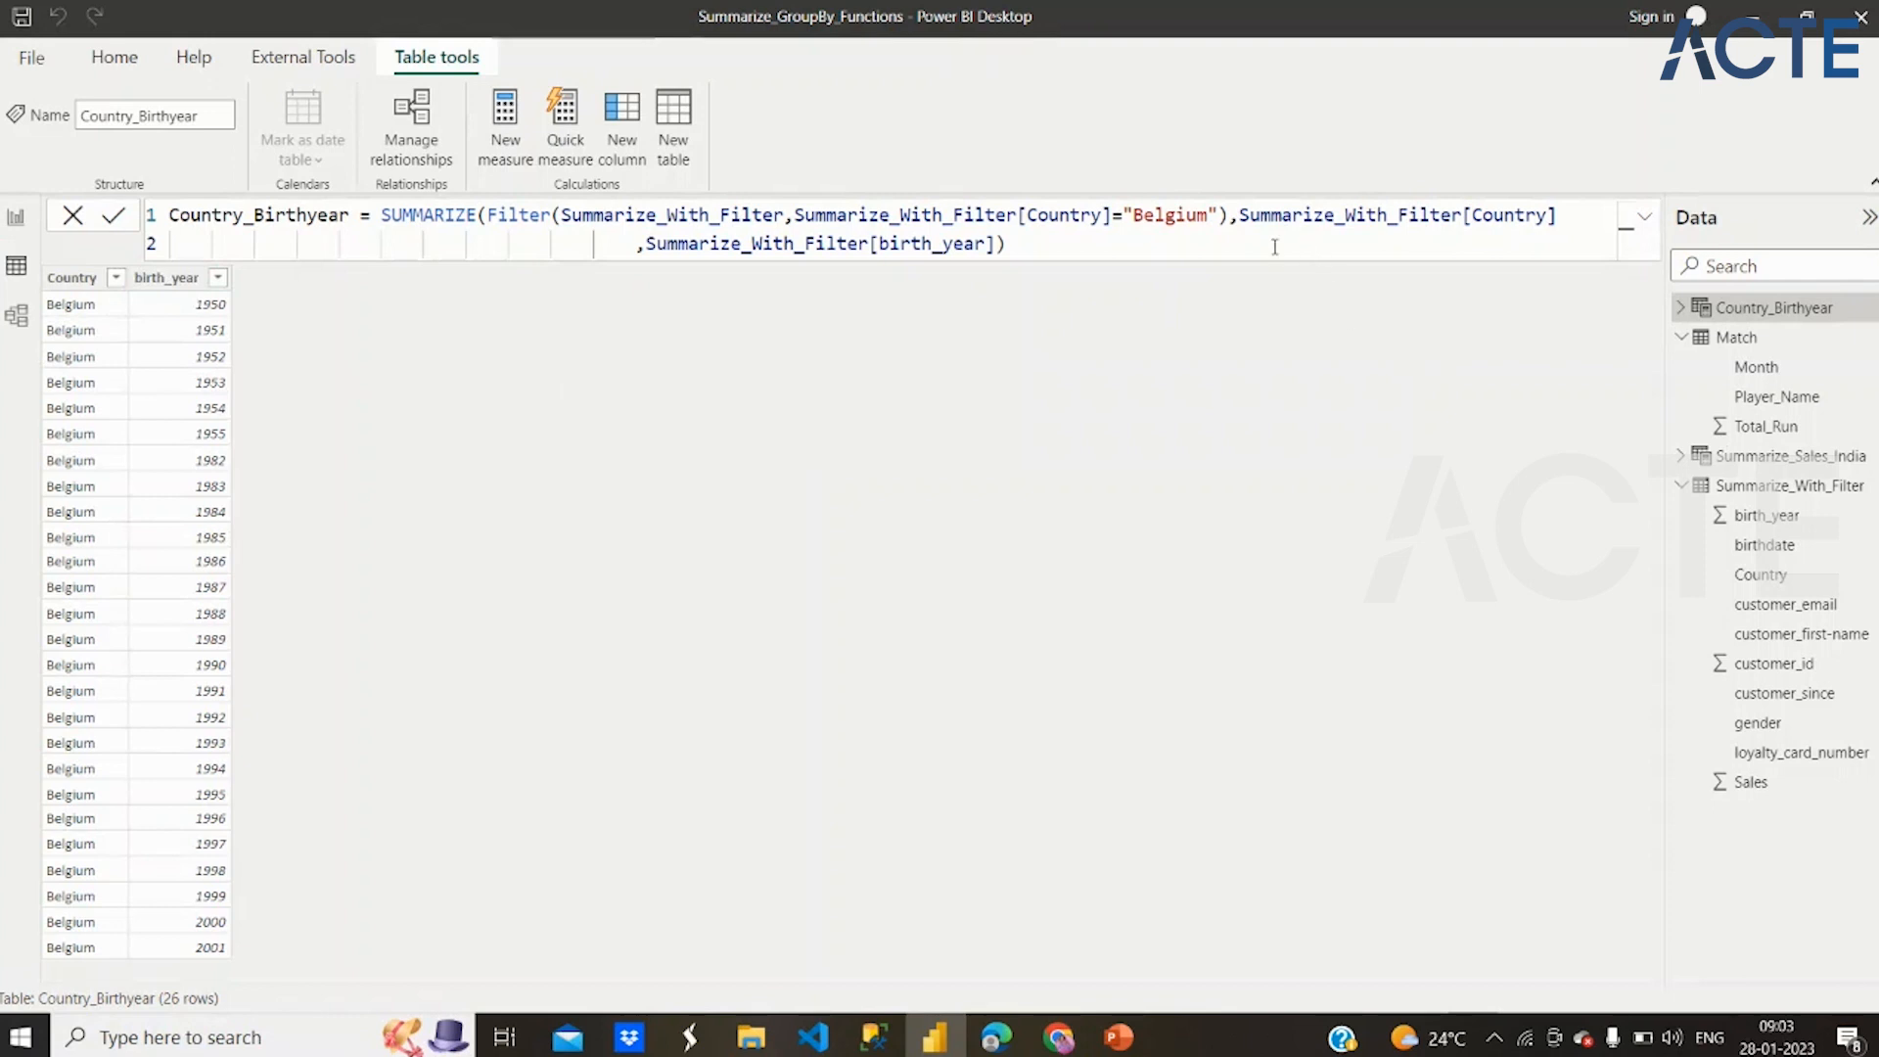
Remove the Summarize_With_Filter[Country] group-by column from the Country_Birthyear formula, apply it and review the remaining "Belgium" filter condition
left_click_drag(1242, 221, 1565, 214)
key("ctrl+c")
key("BackSpace")
key("BackSpace")
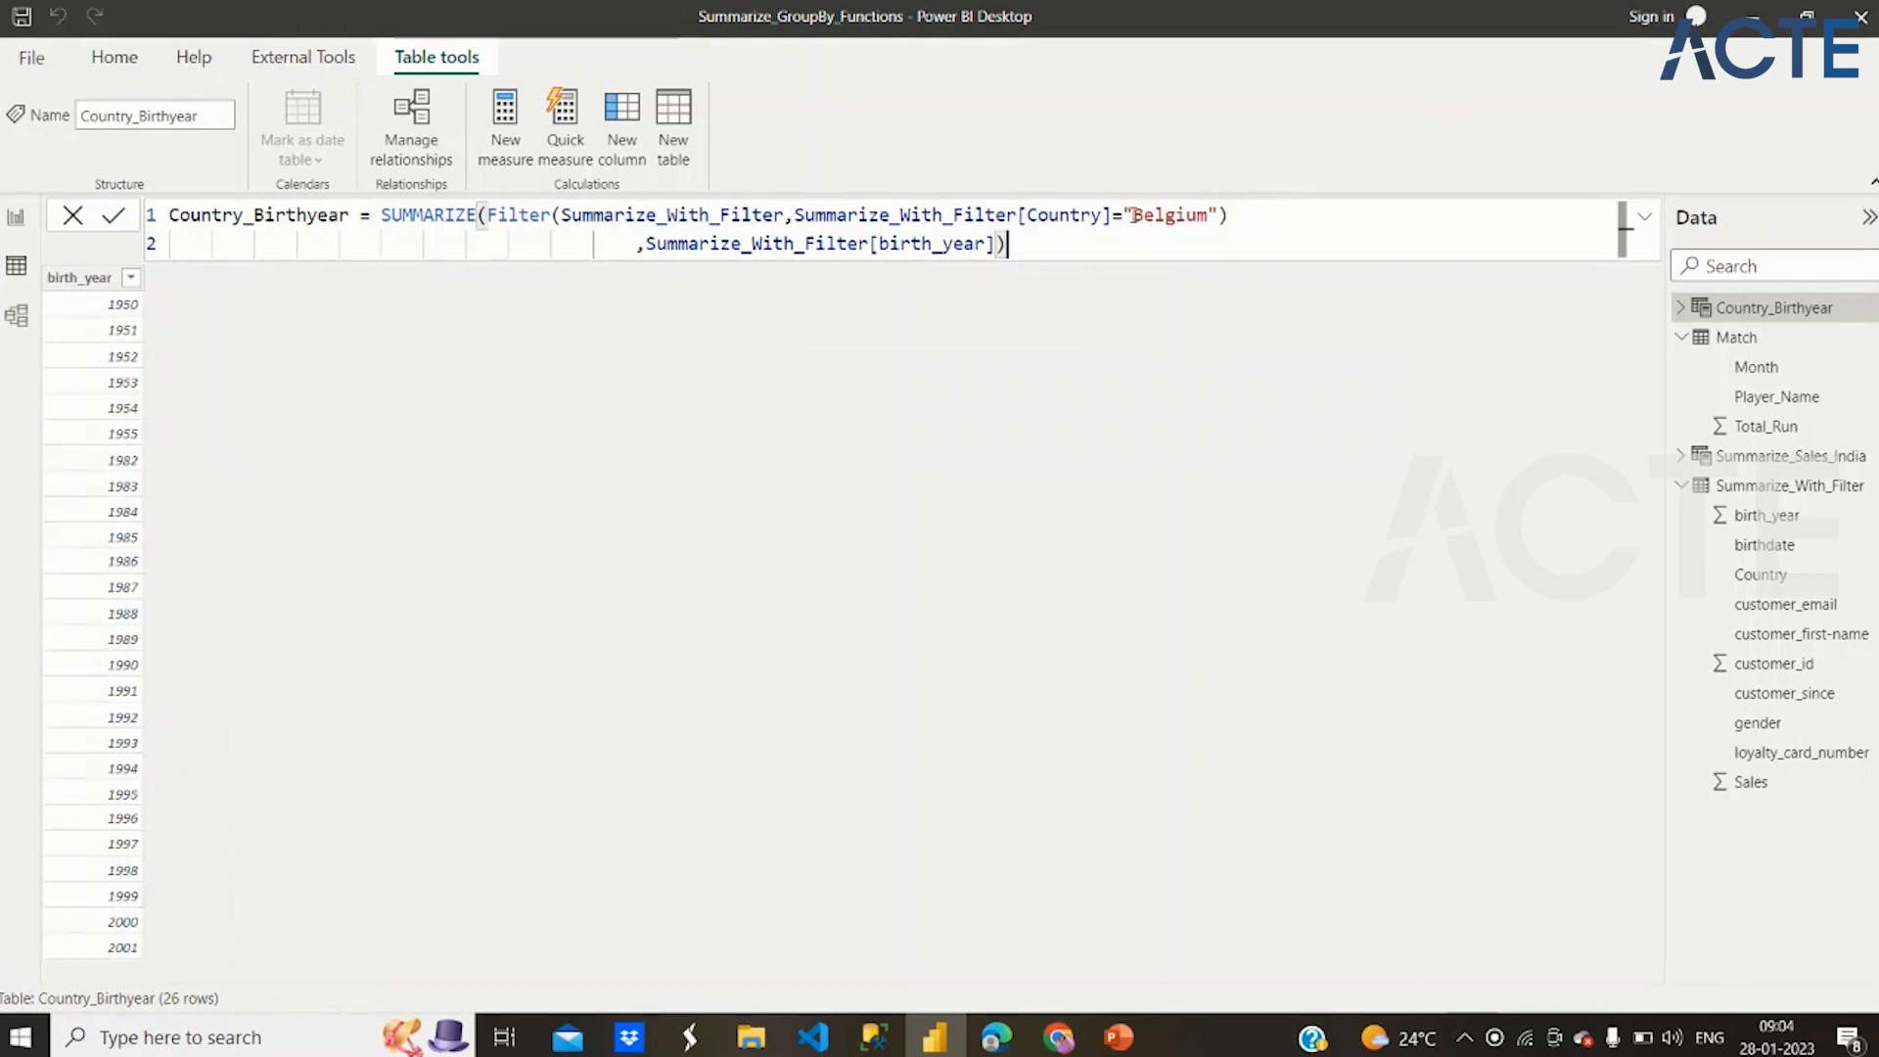
left_click_drag(1134, 216, 1209, 221)
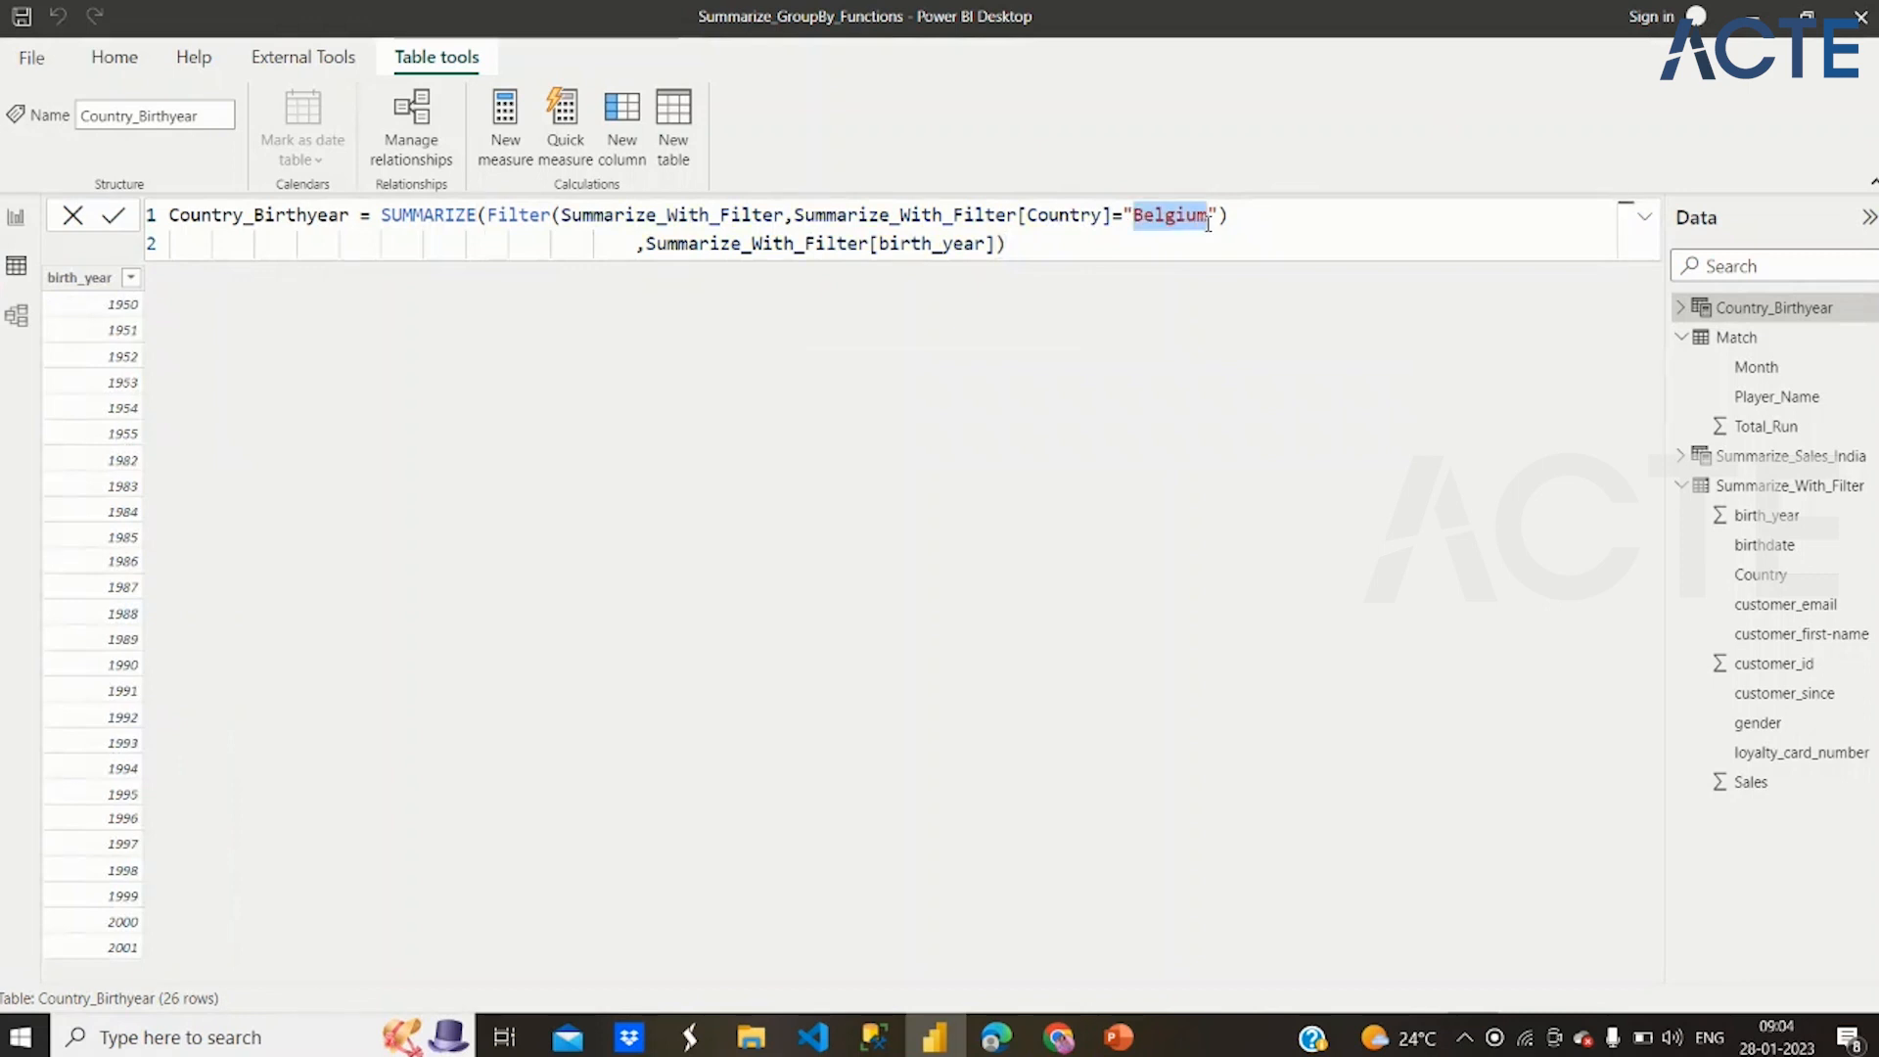
left_click(1241, 219)
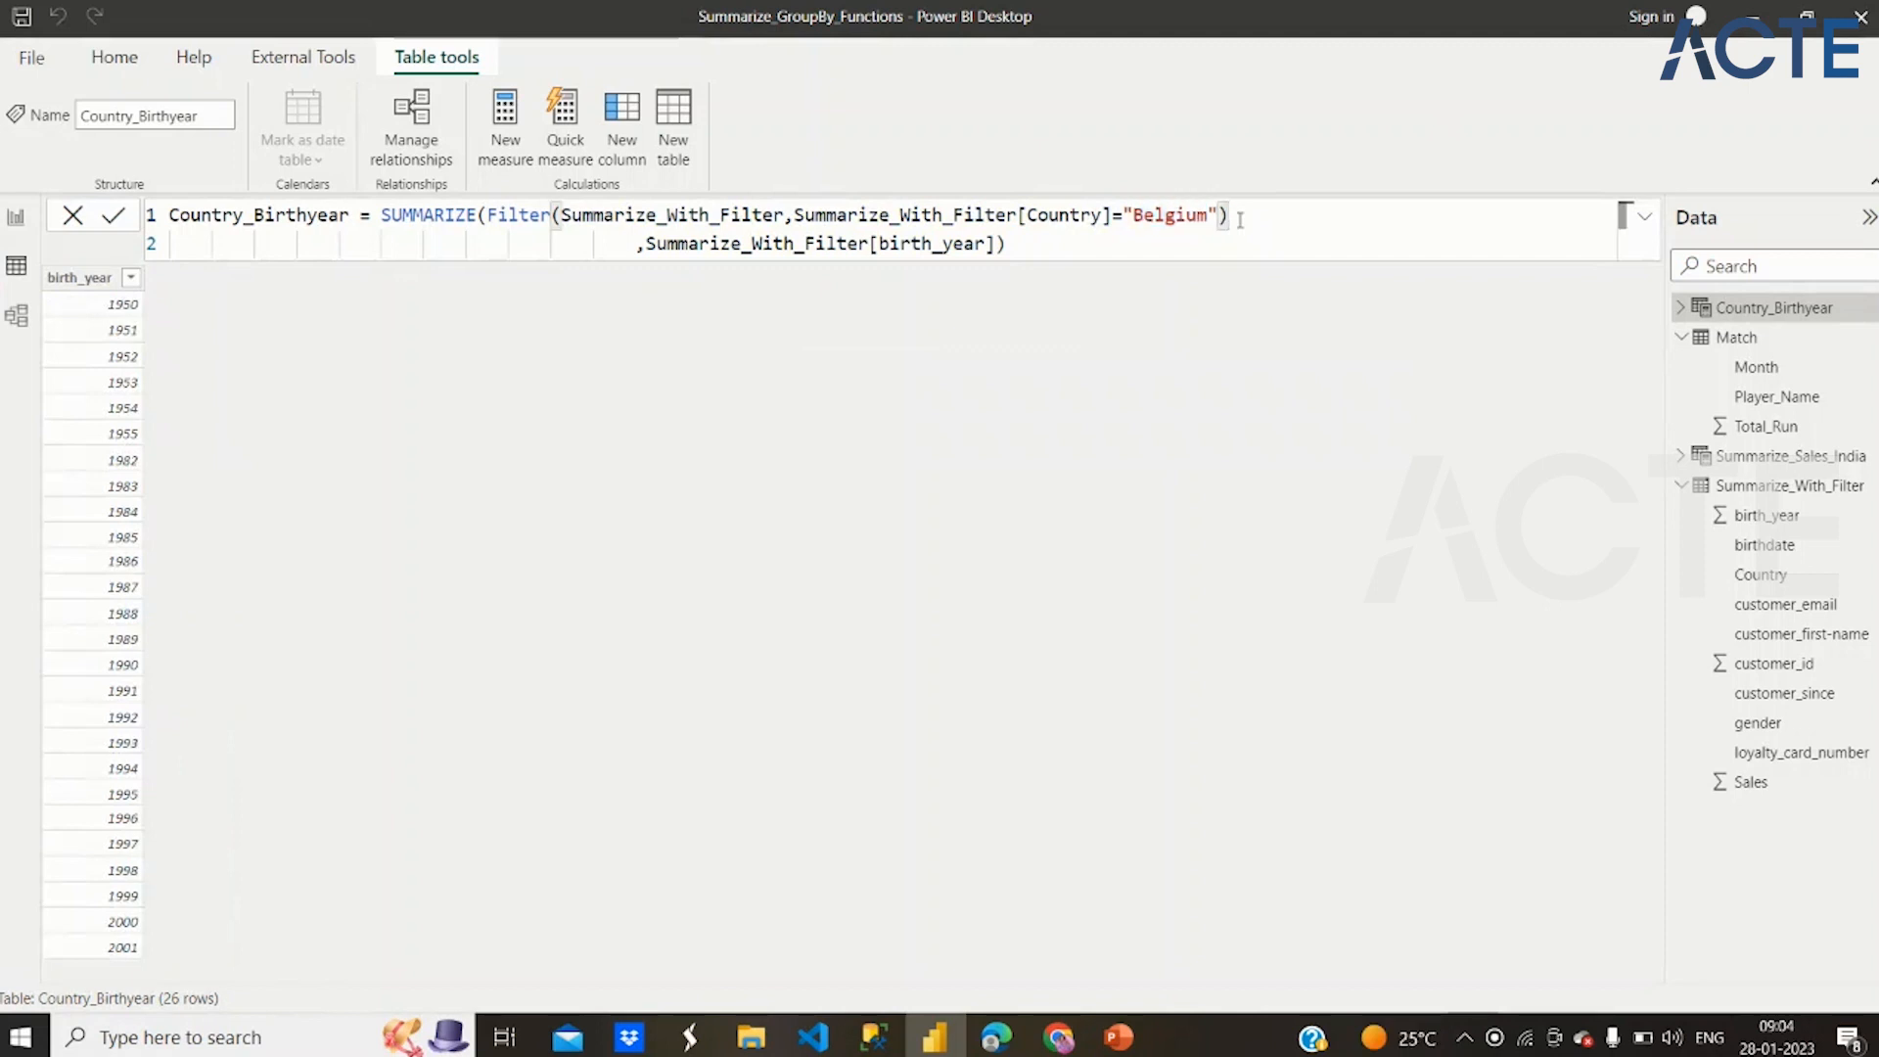
left_click_drag(1240, 219, 881, 216)
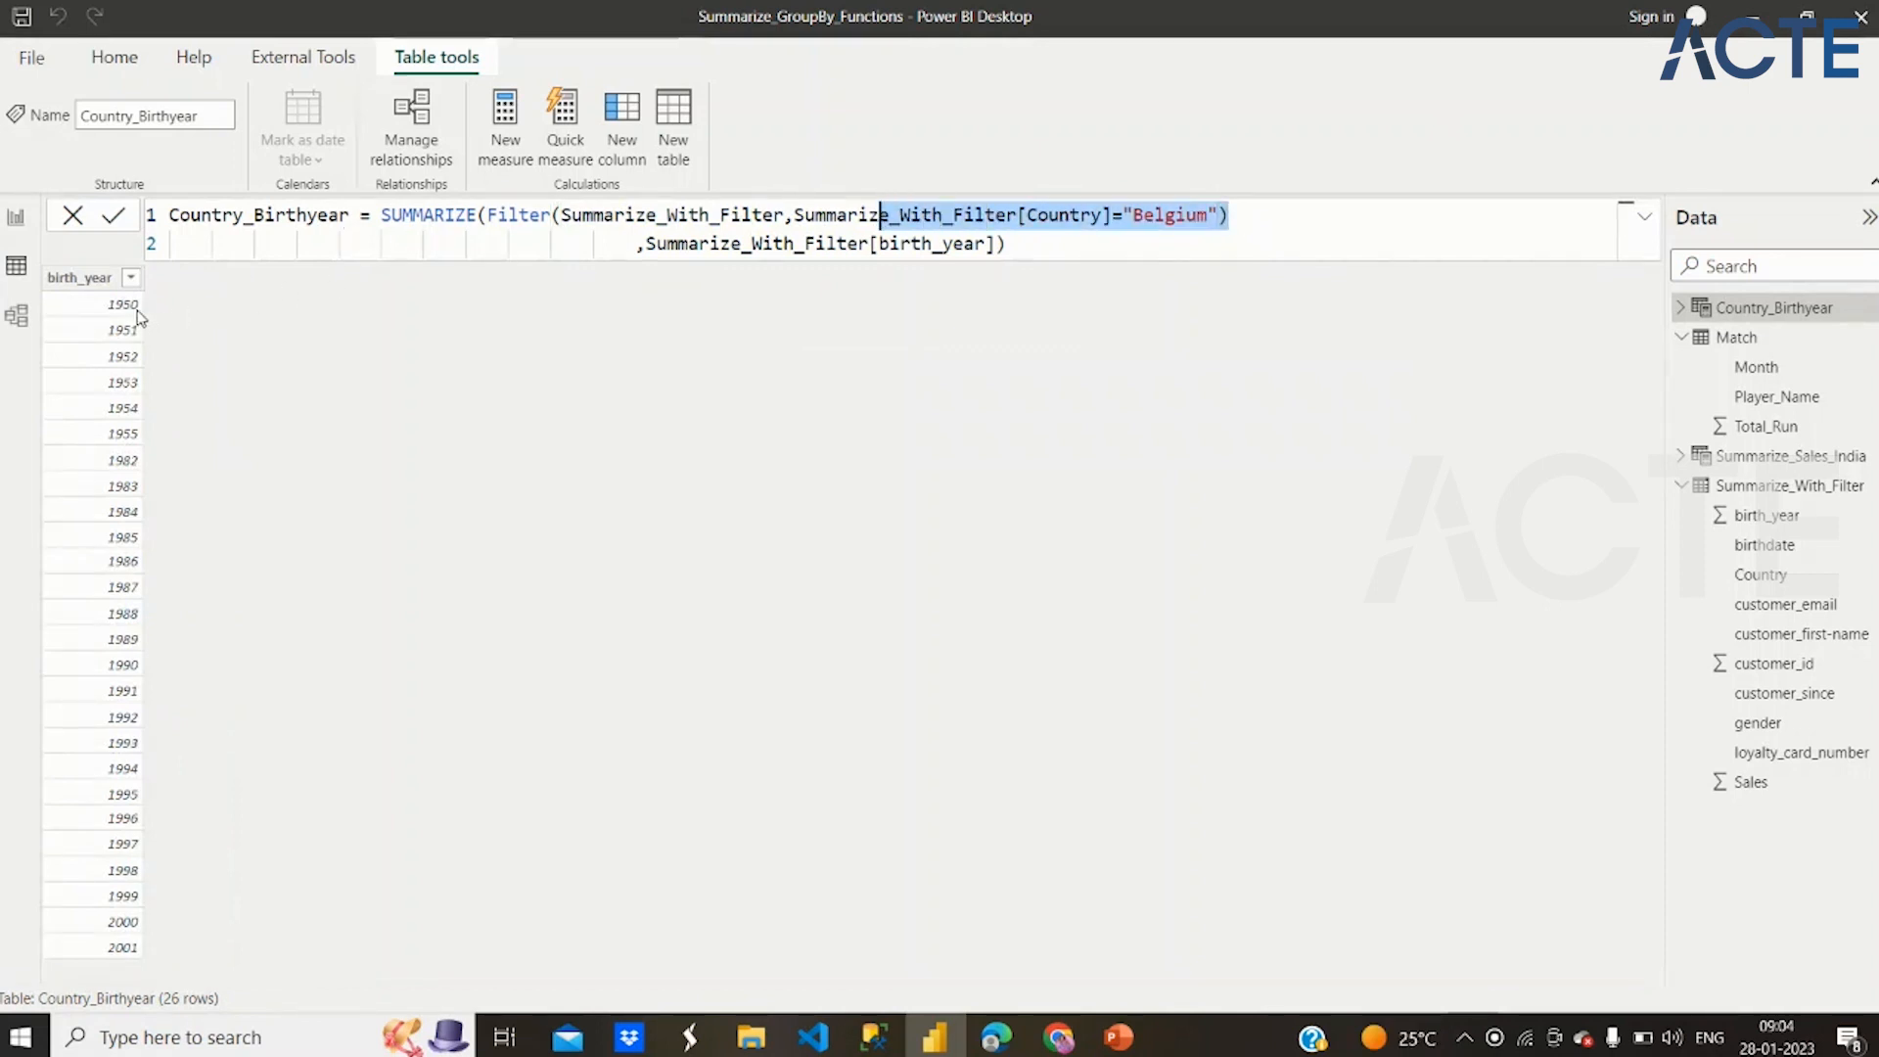
Put Summarize_With_Filter[Country] back as a group-by column after the Filter expression and apply the Country_Birthyear formula
left_click(1307, 208)
type(",")
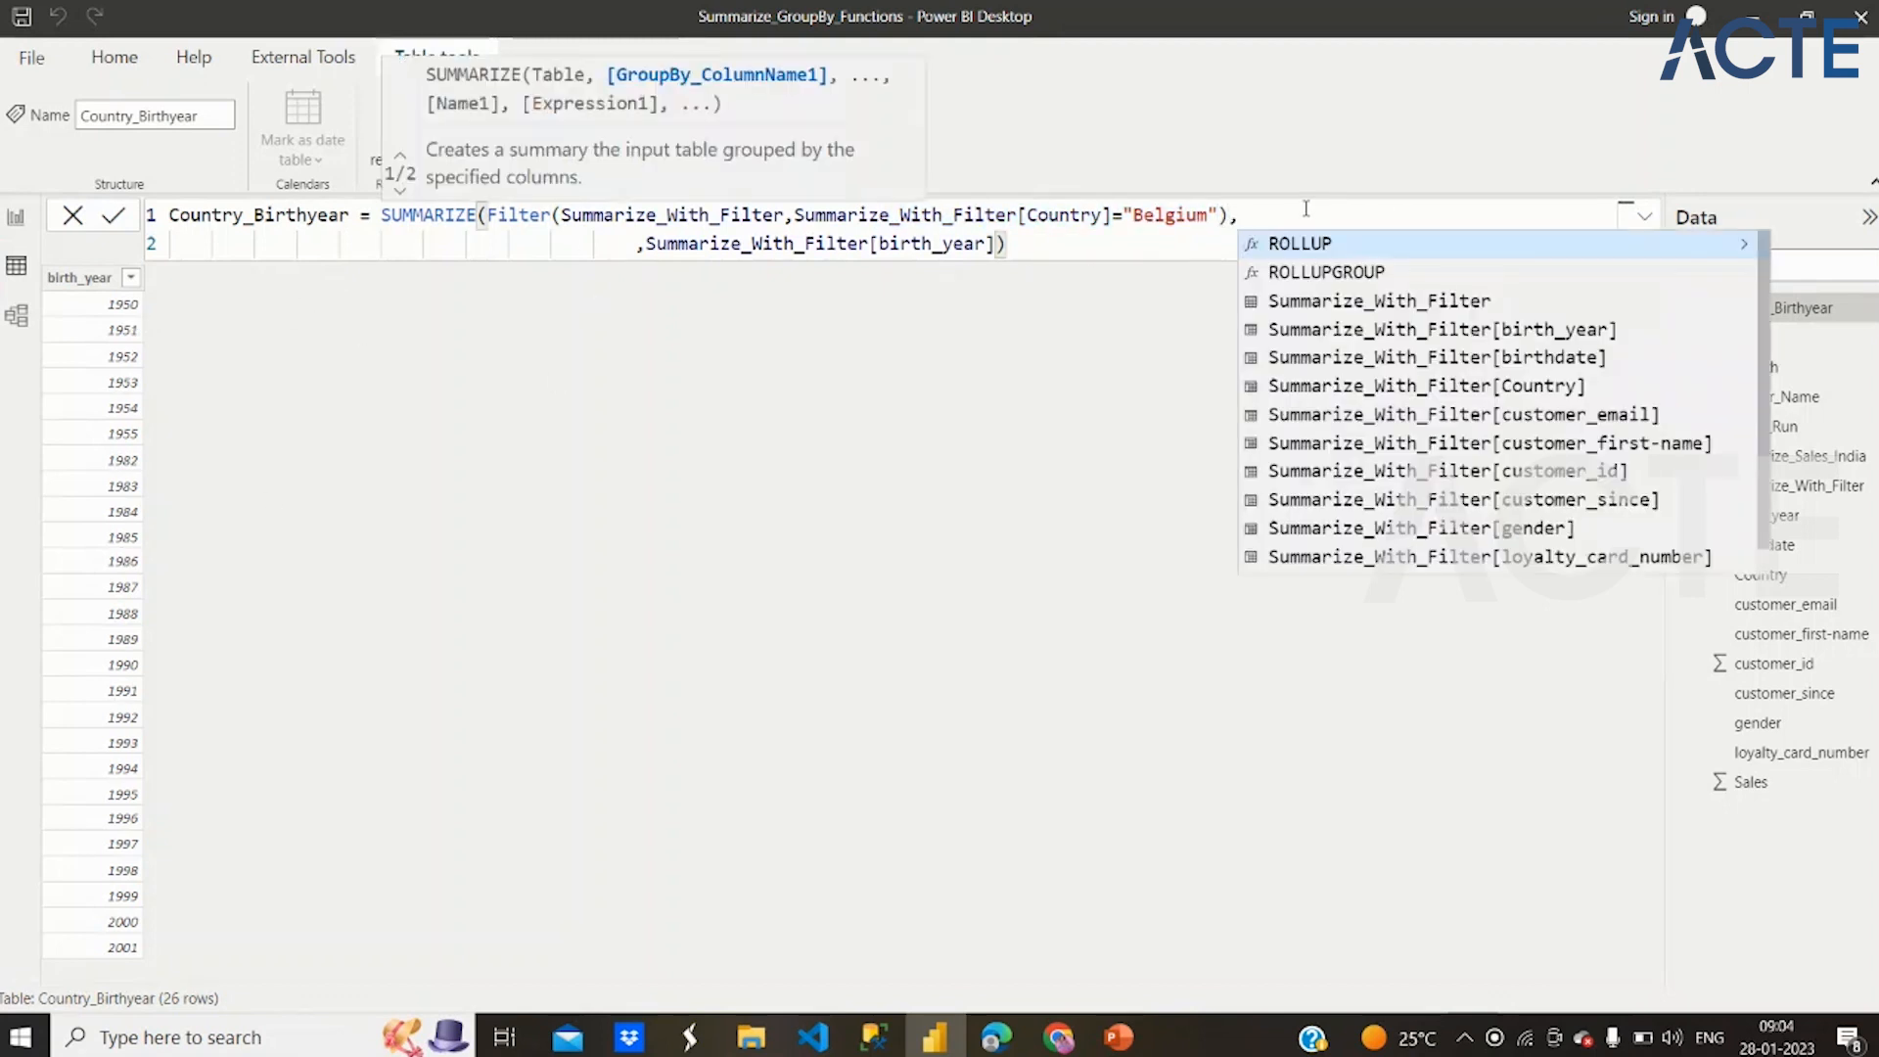
key("ctrl+v")
mouse_move(1241, 214)
left_mouse_down()
mouse_move(1471, 244)
mouse_move(1560, 209)
left_mouse_up()
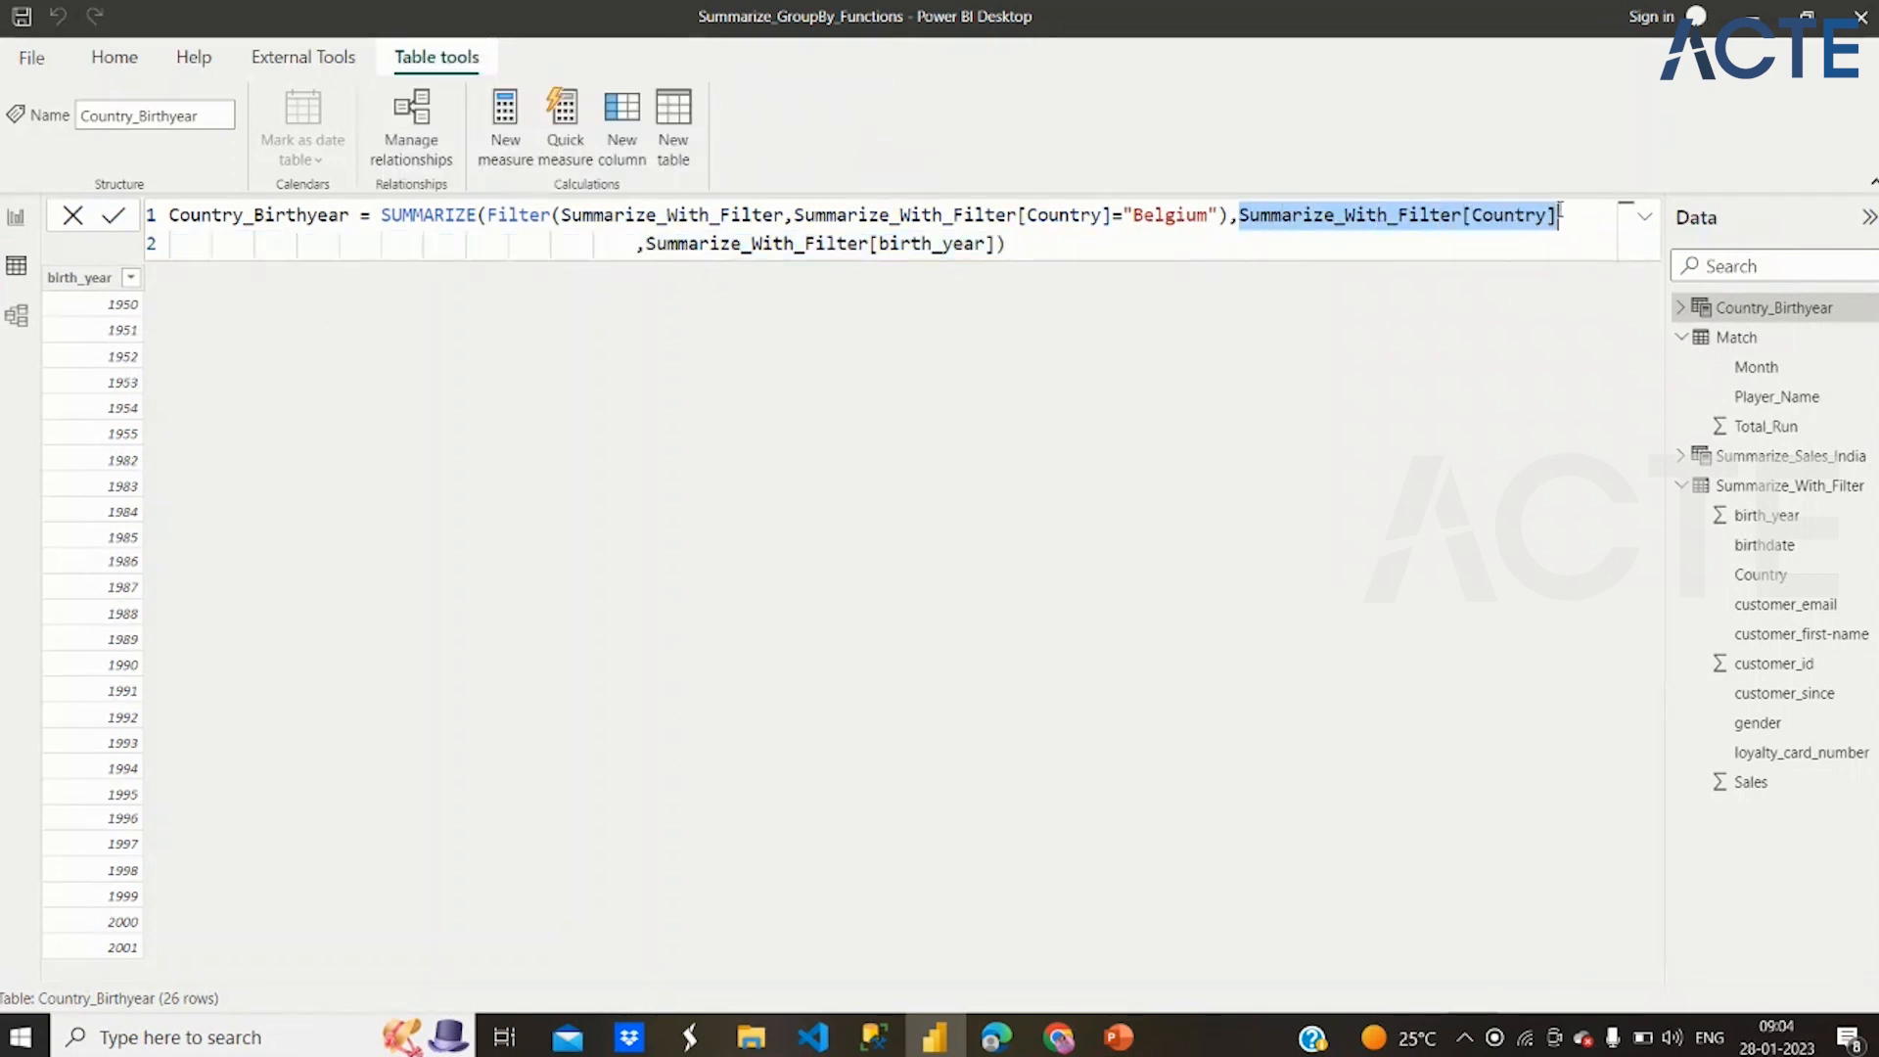
left_click(1560, 209)
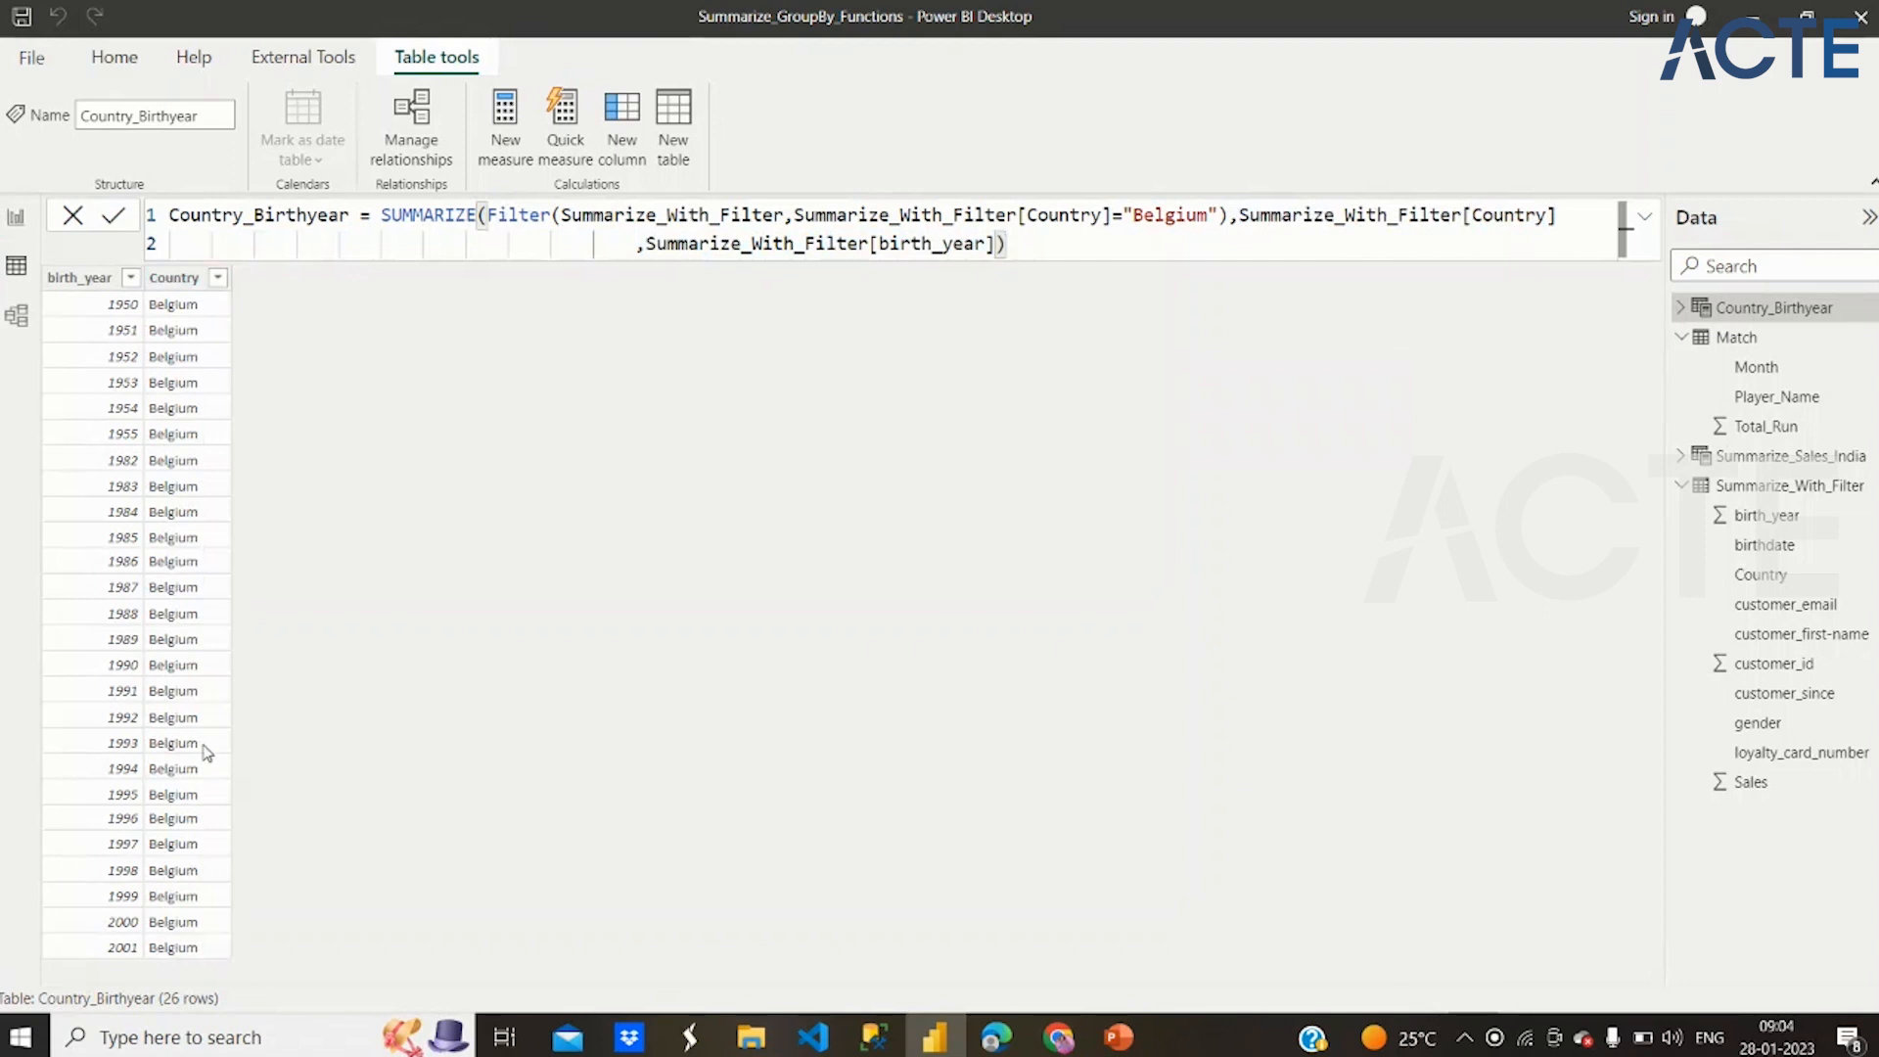
Check the distinct values in the Country column of the Country_Birthyear table
left_click(219, 280)
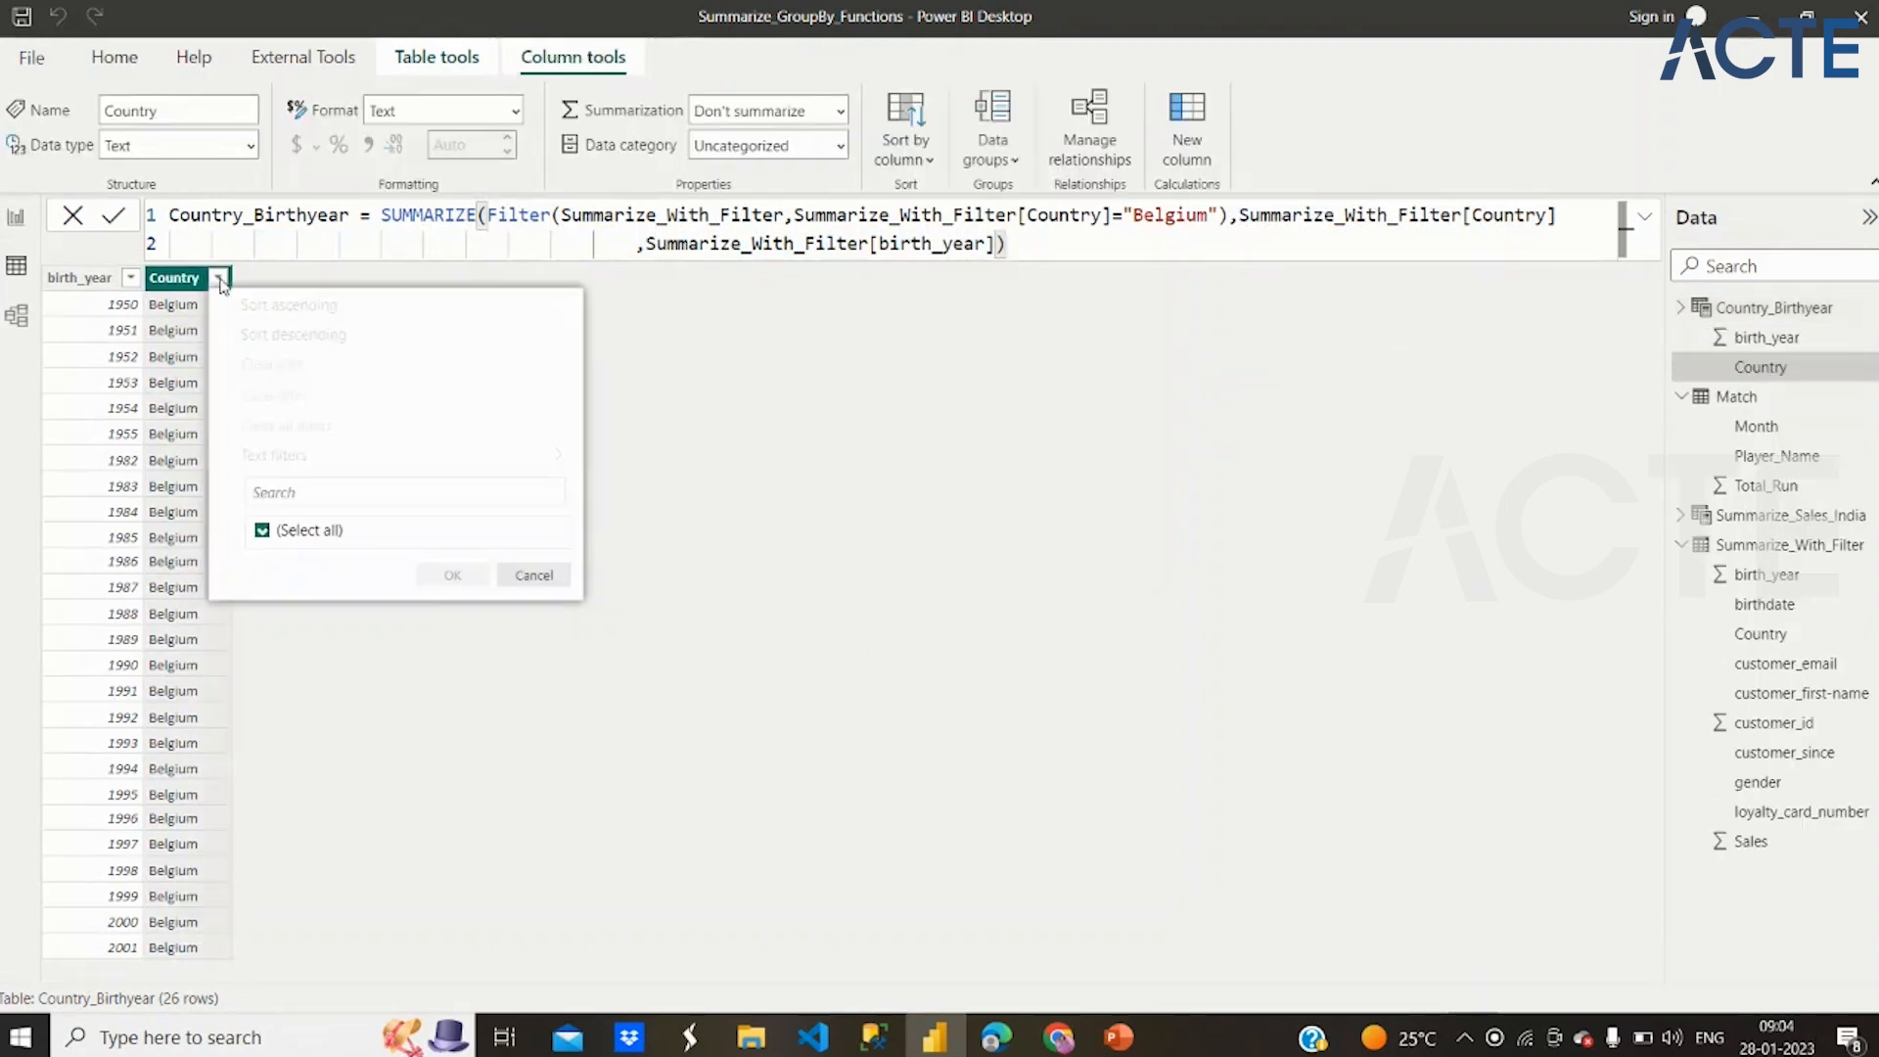
left_click(532, 595)
left_click(429, 246)
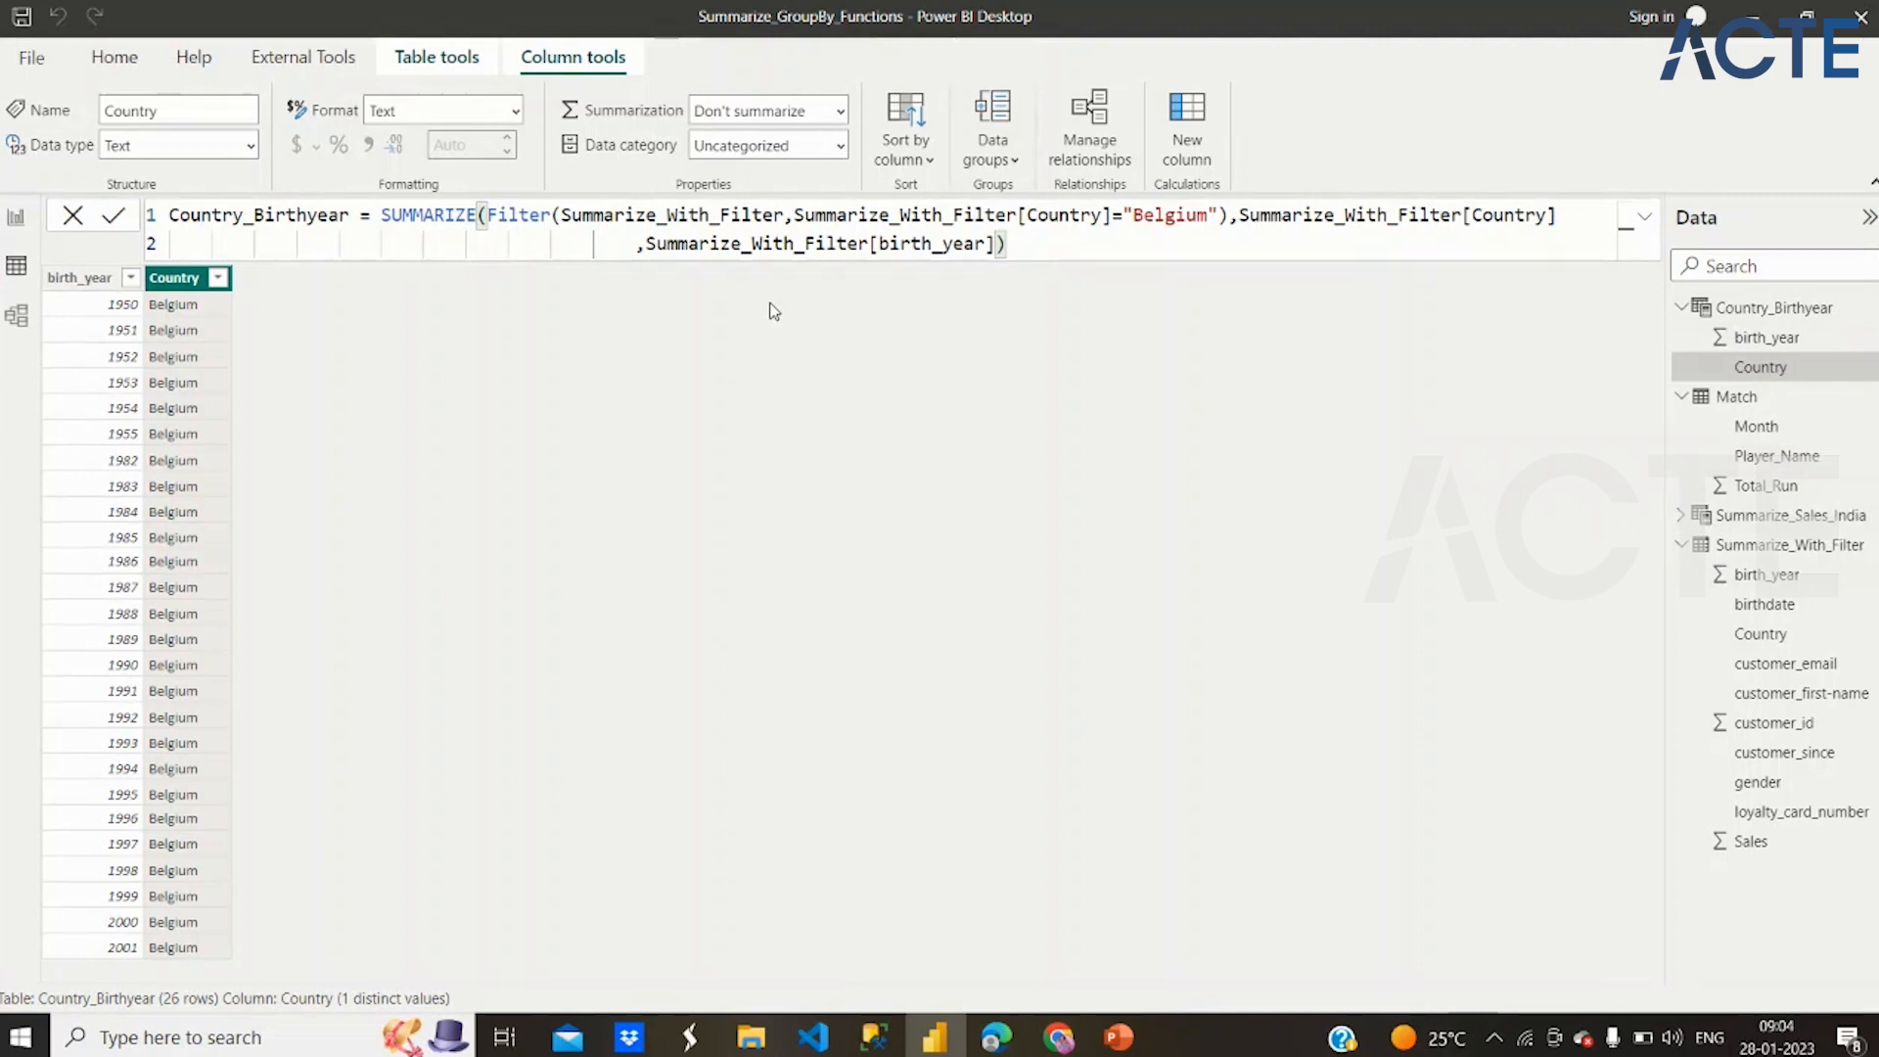
left_click(435, 59)
left_click(692, 118)
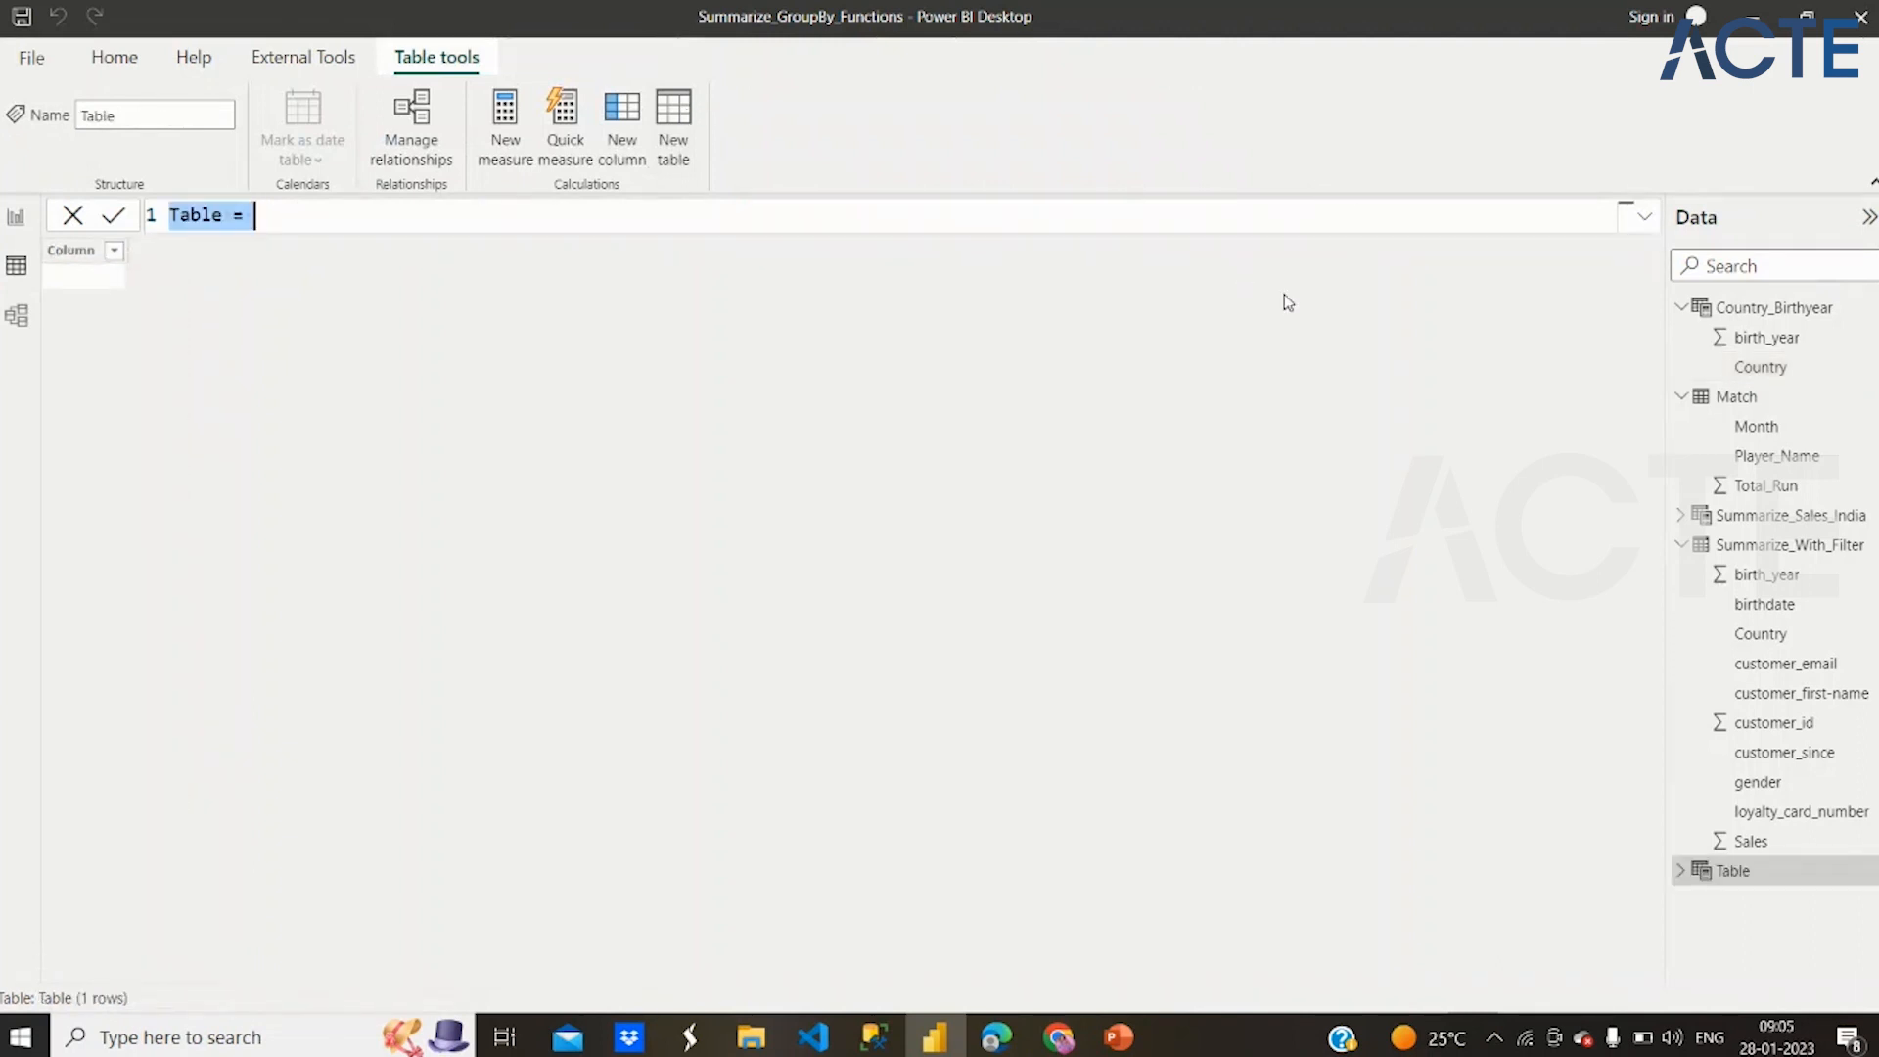
left_click(73, 216)
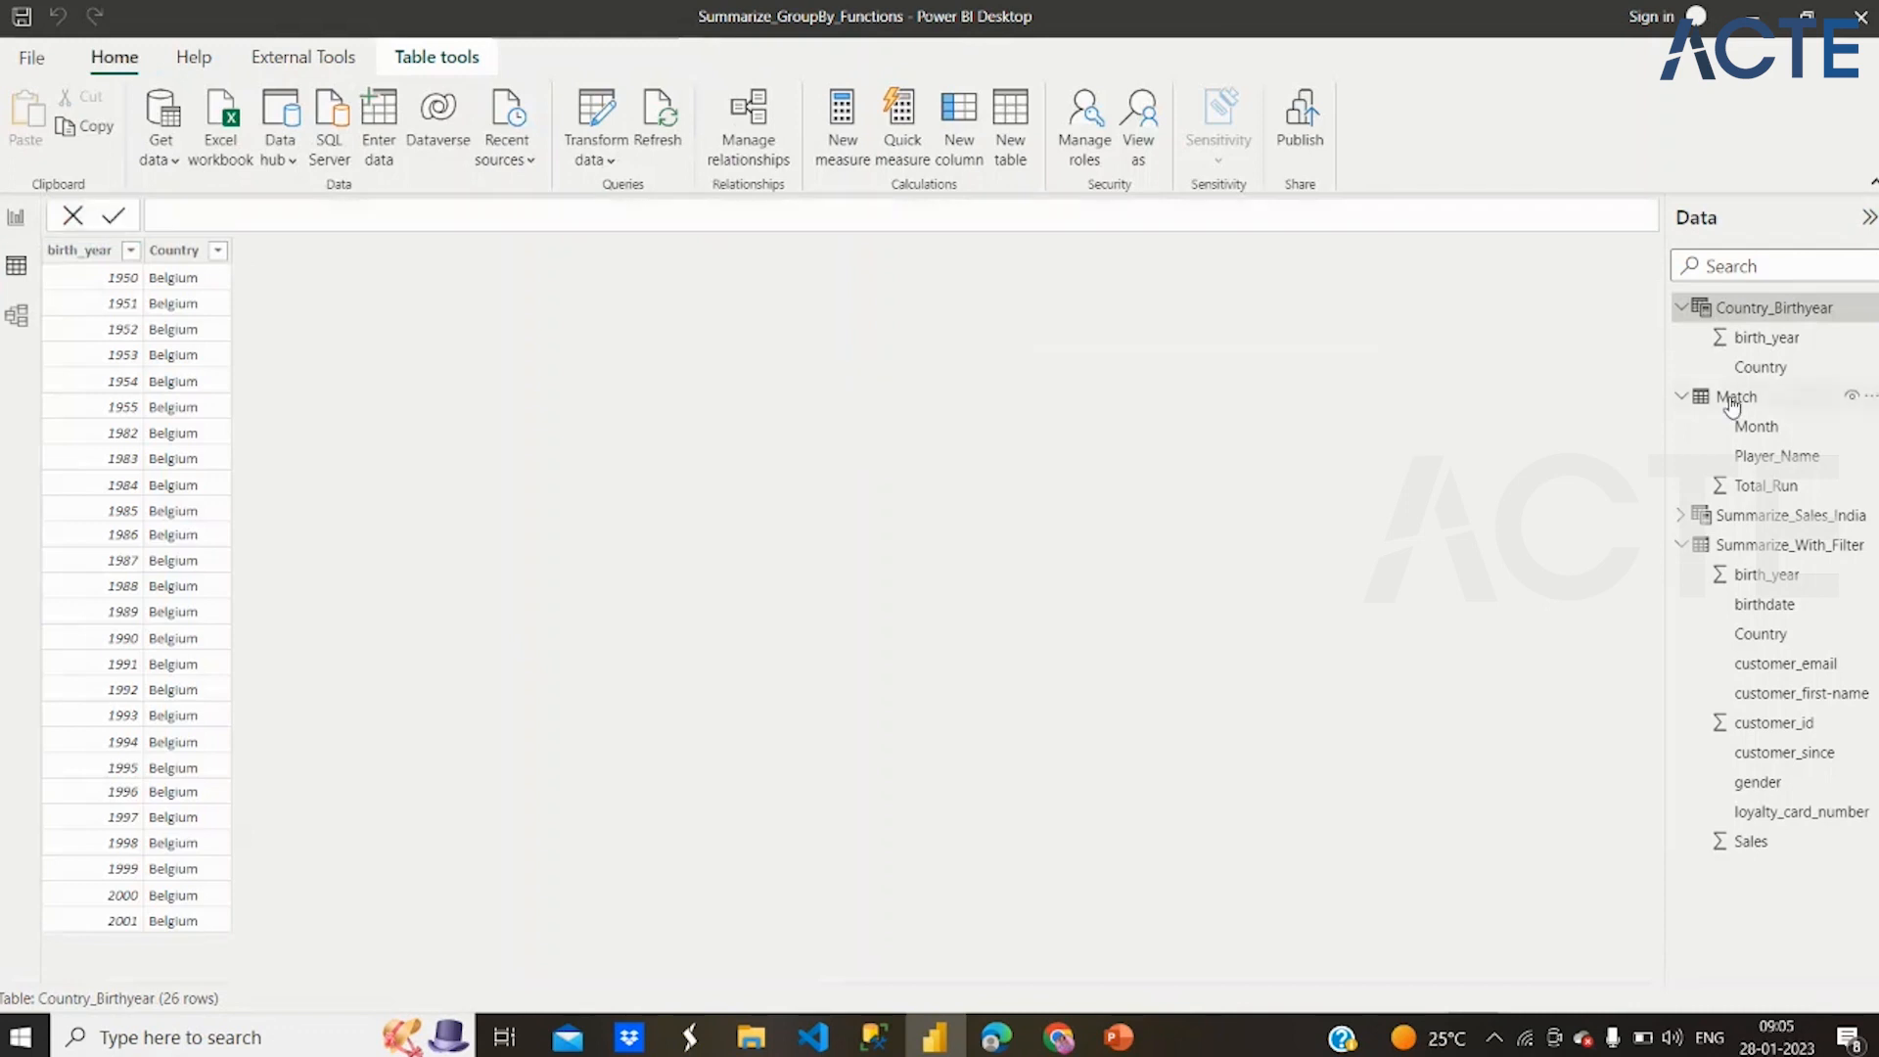
Show the Match table's data and check the distinct values in its Player_Name column
left_click(1683, 545)
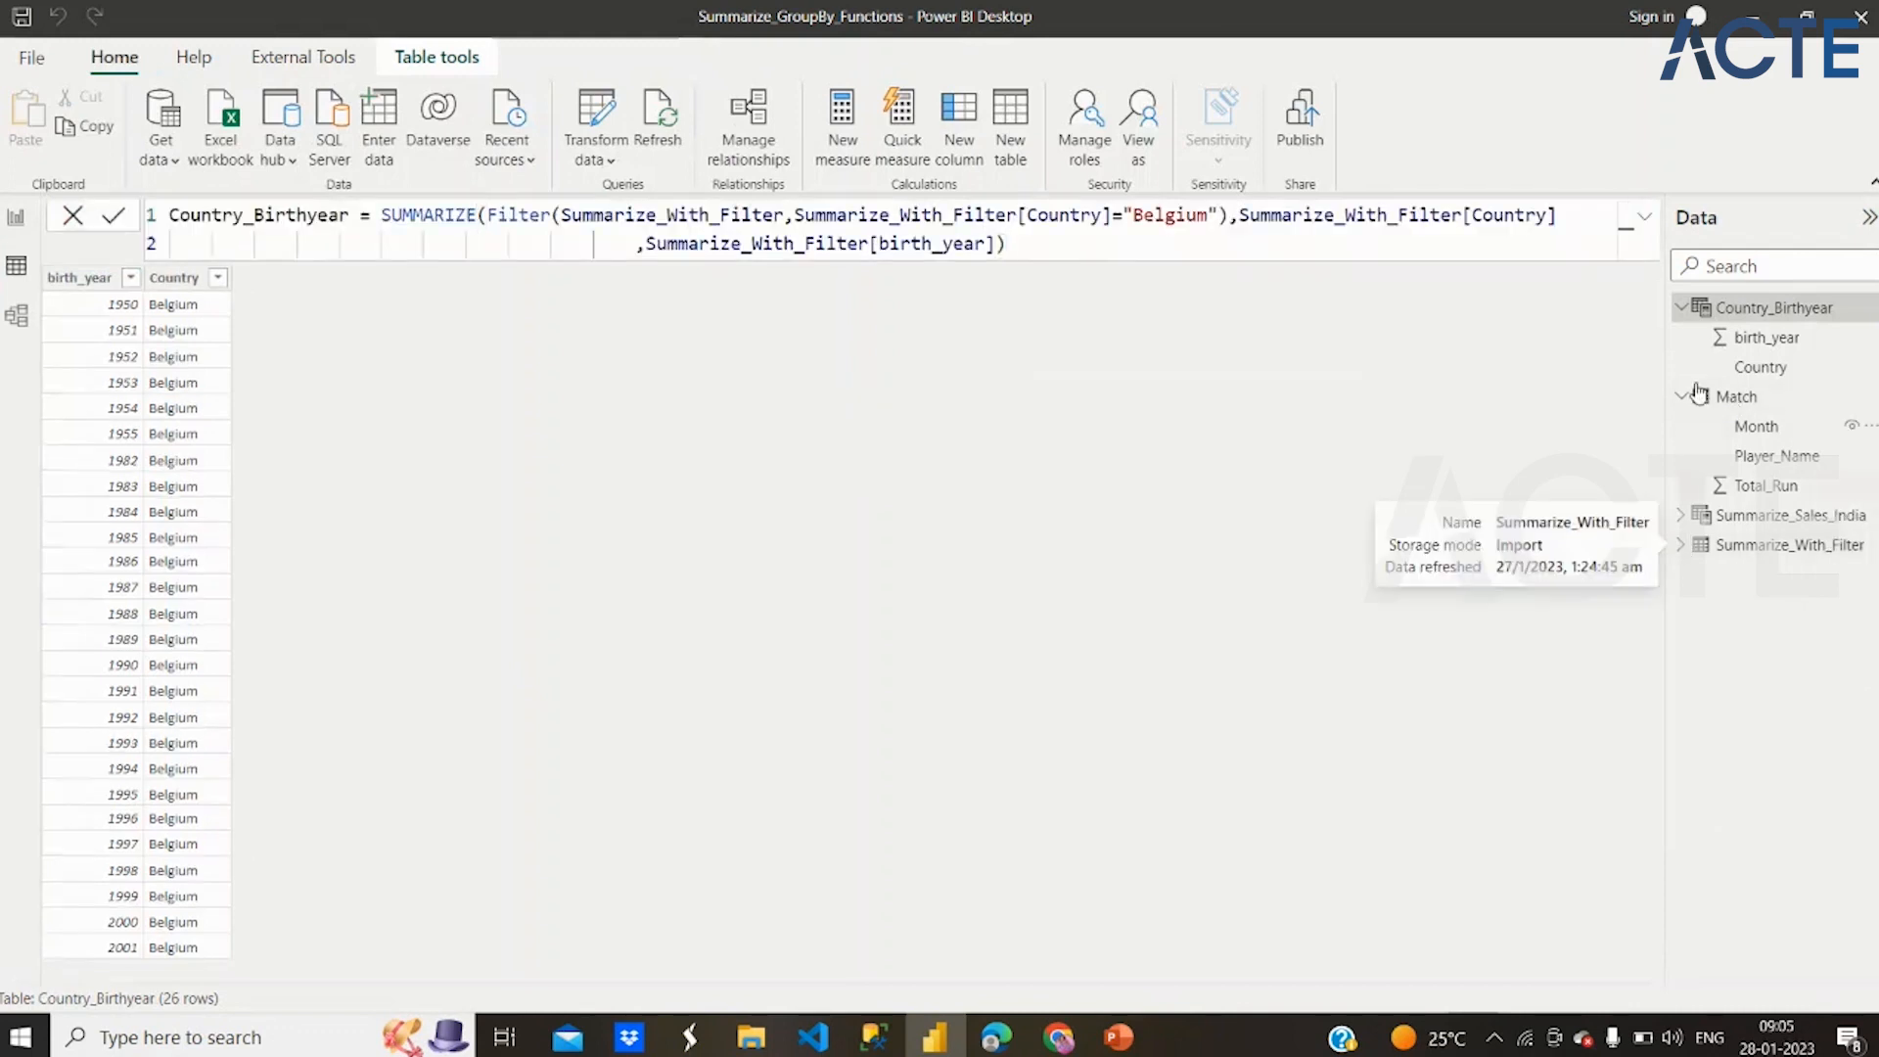
left_click(1683, 308)
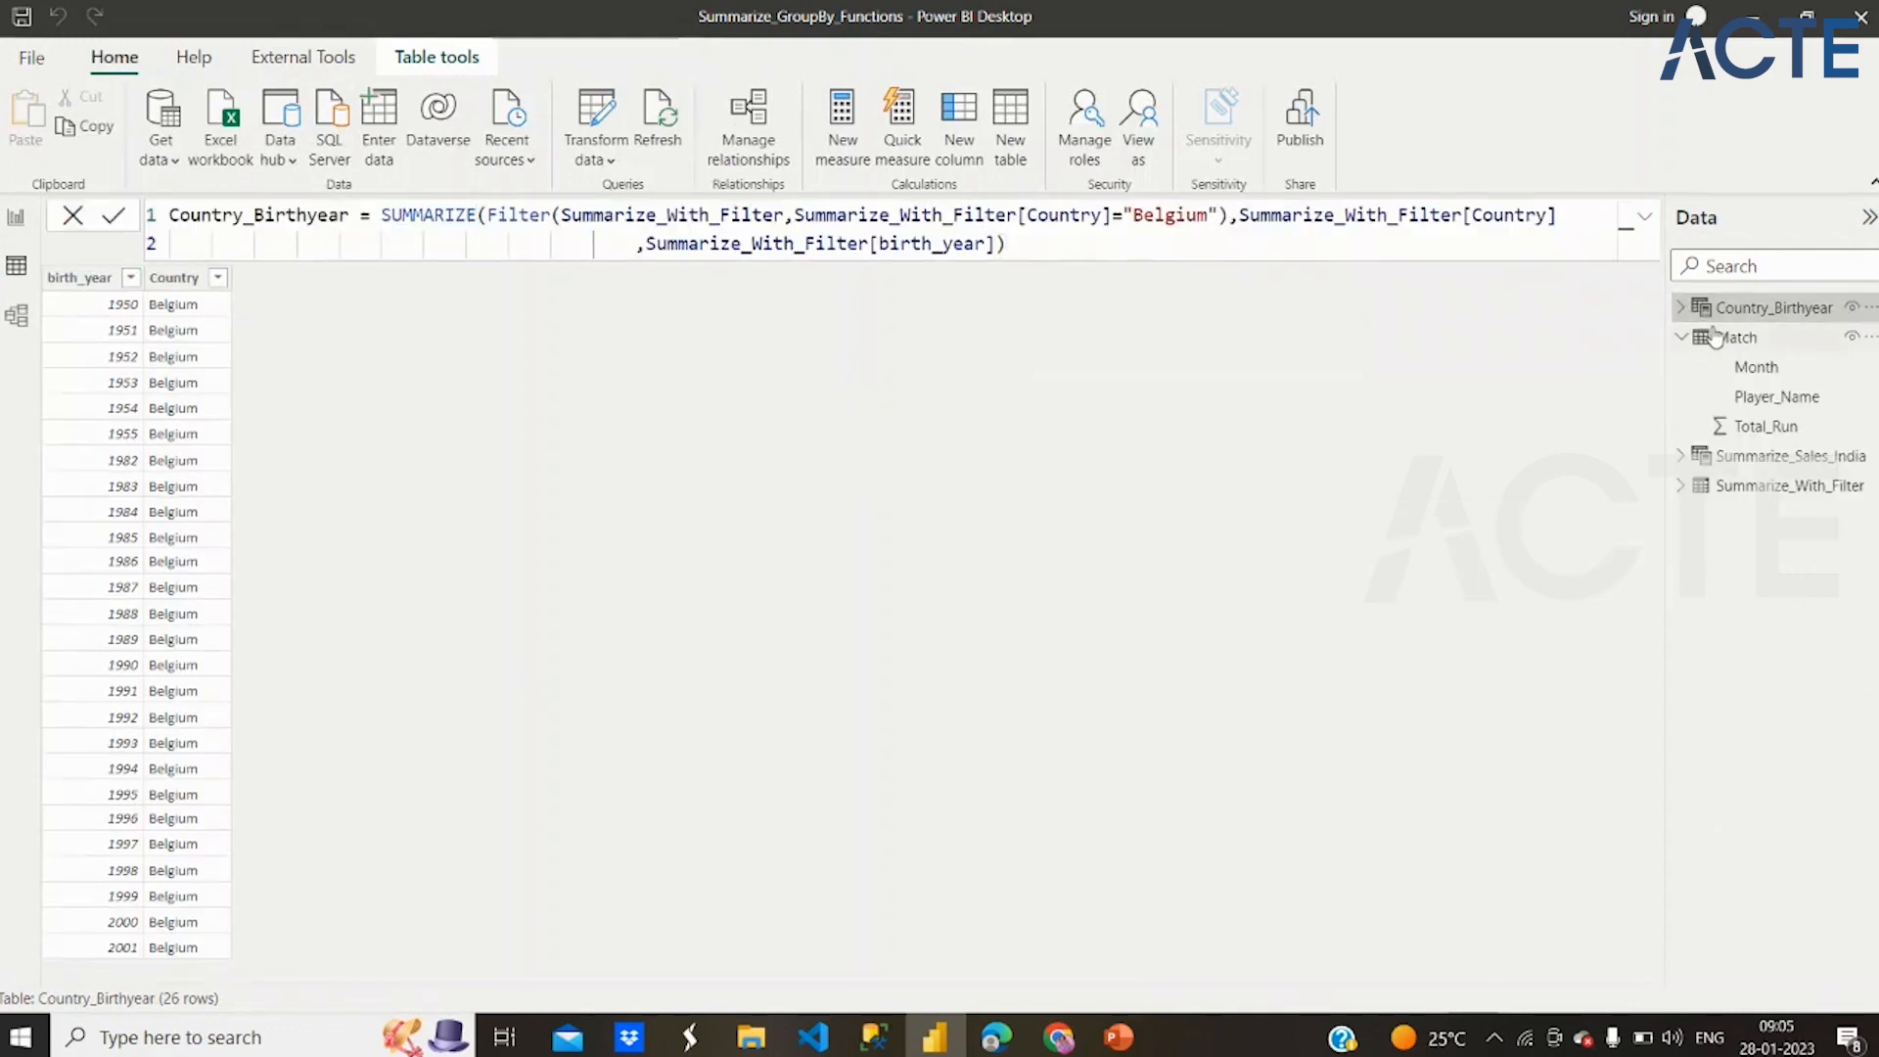
left_click(1738, 338)
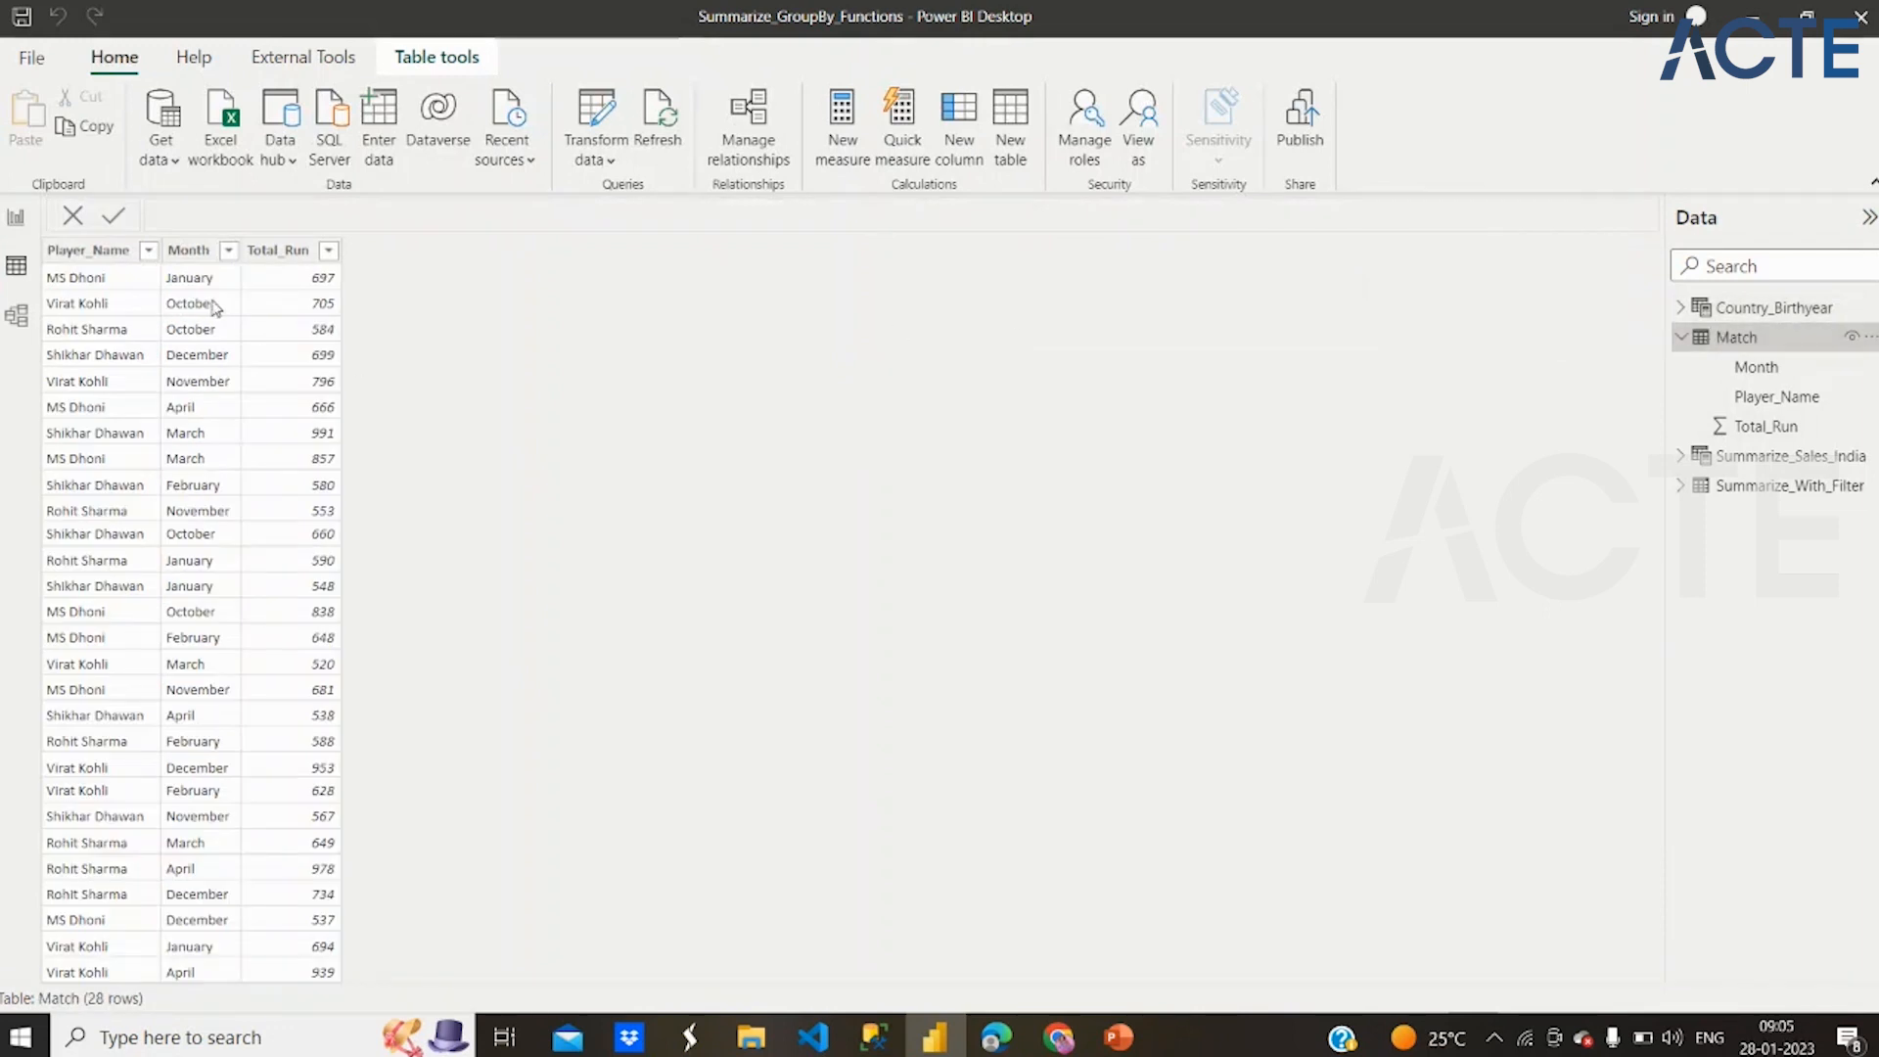
left_click(147, 252)
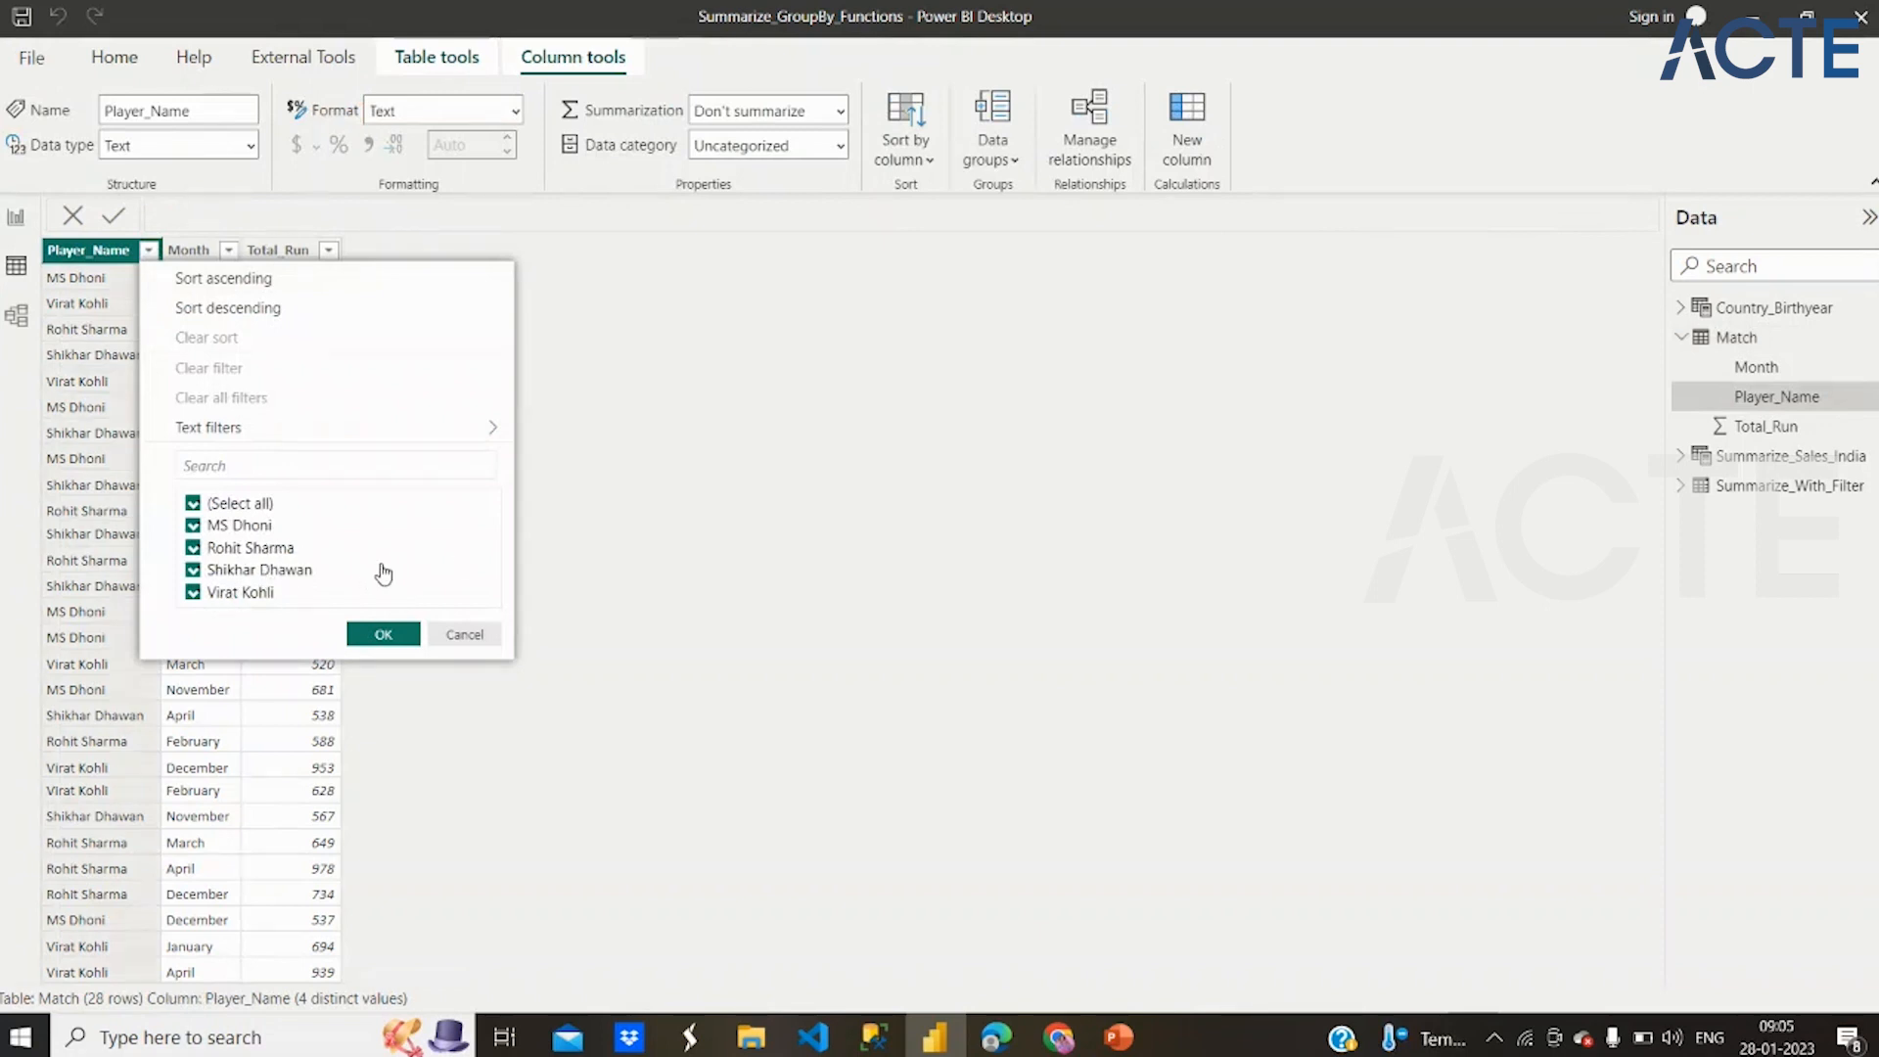
left_click(384, 635)
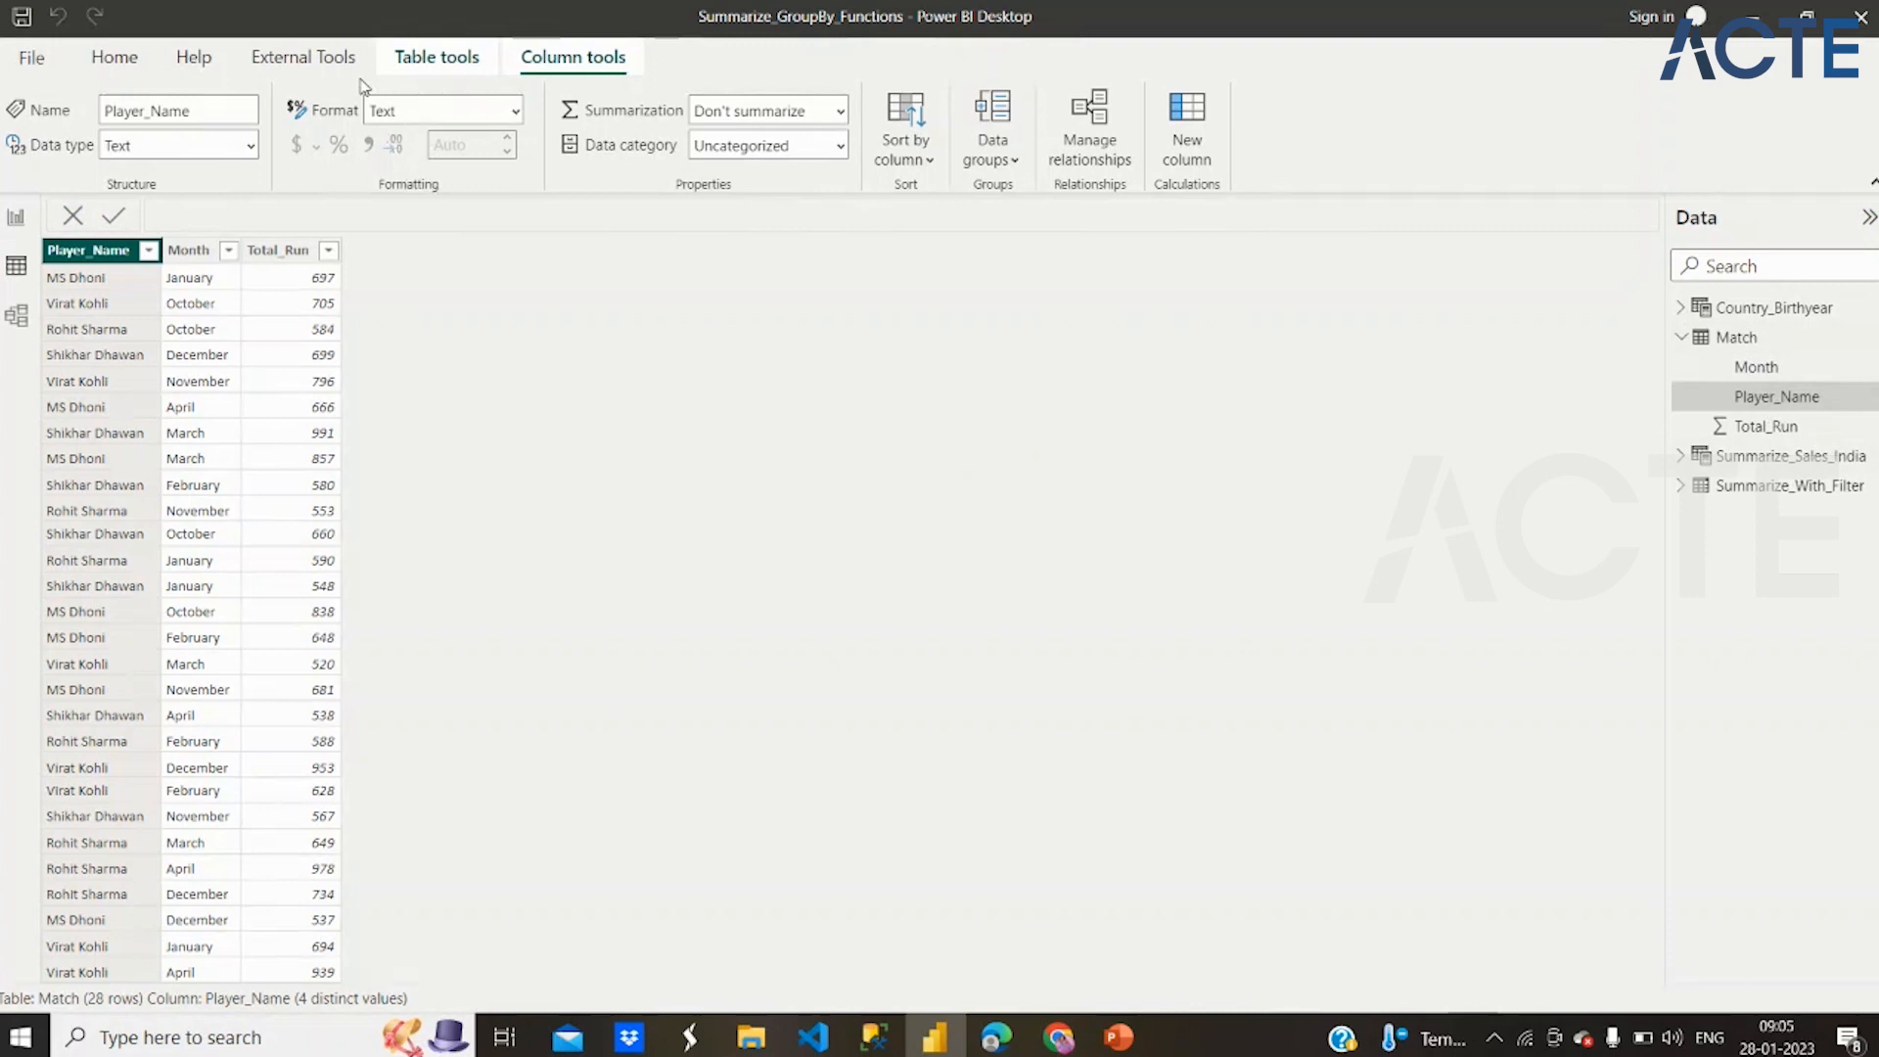
Create a new calculated table named GroupBy that uses the GROUPBY function with Match as its table argument
left_click(473, 58)
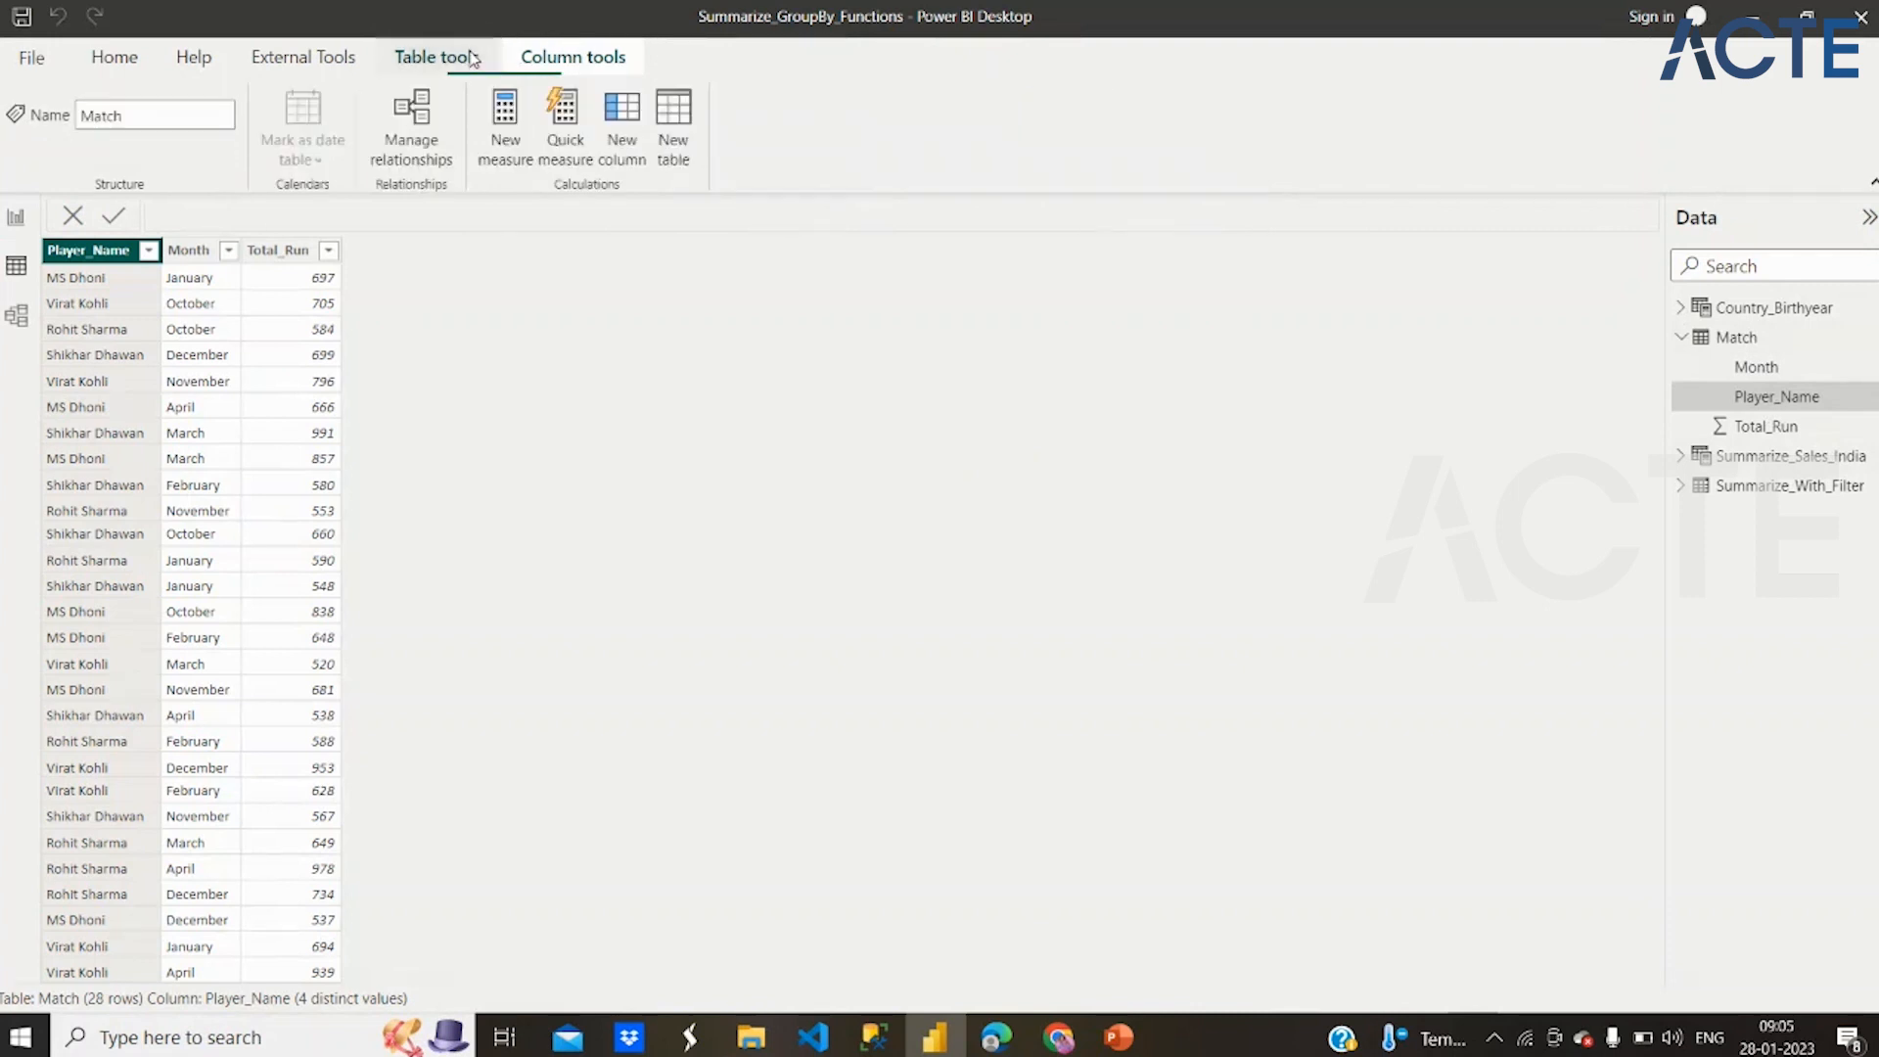
left_click(682, 116)
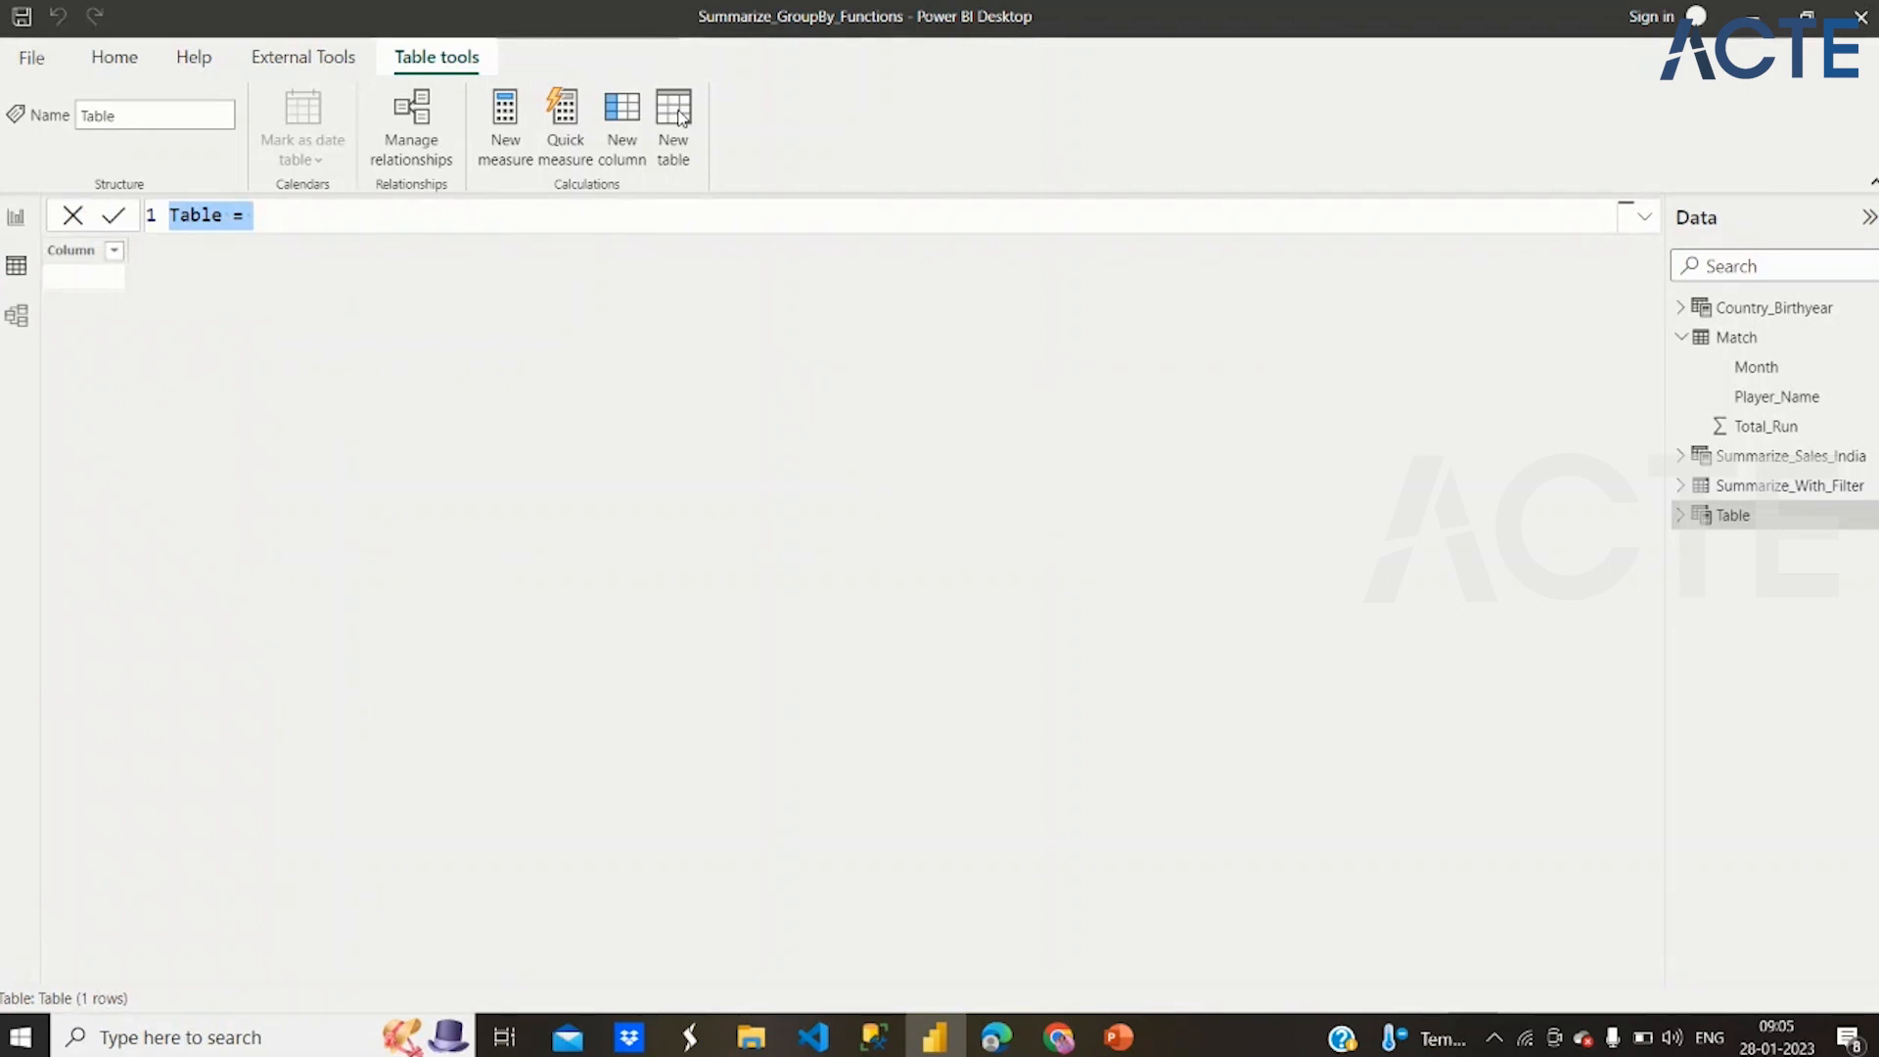
type("Gro")
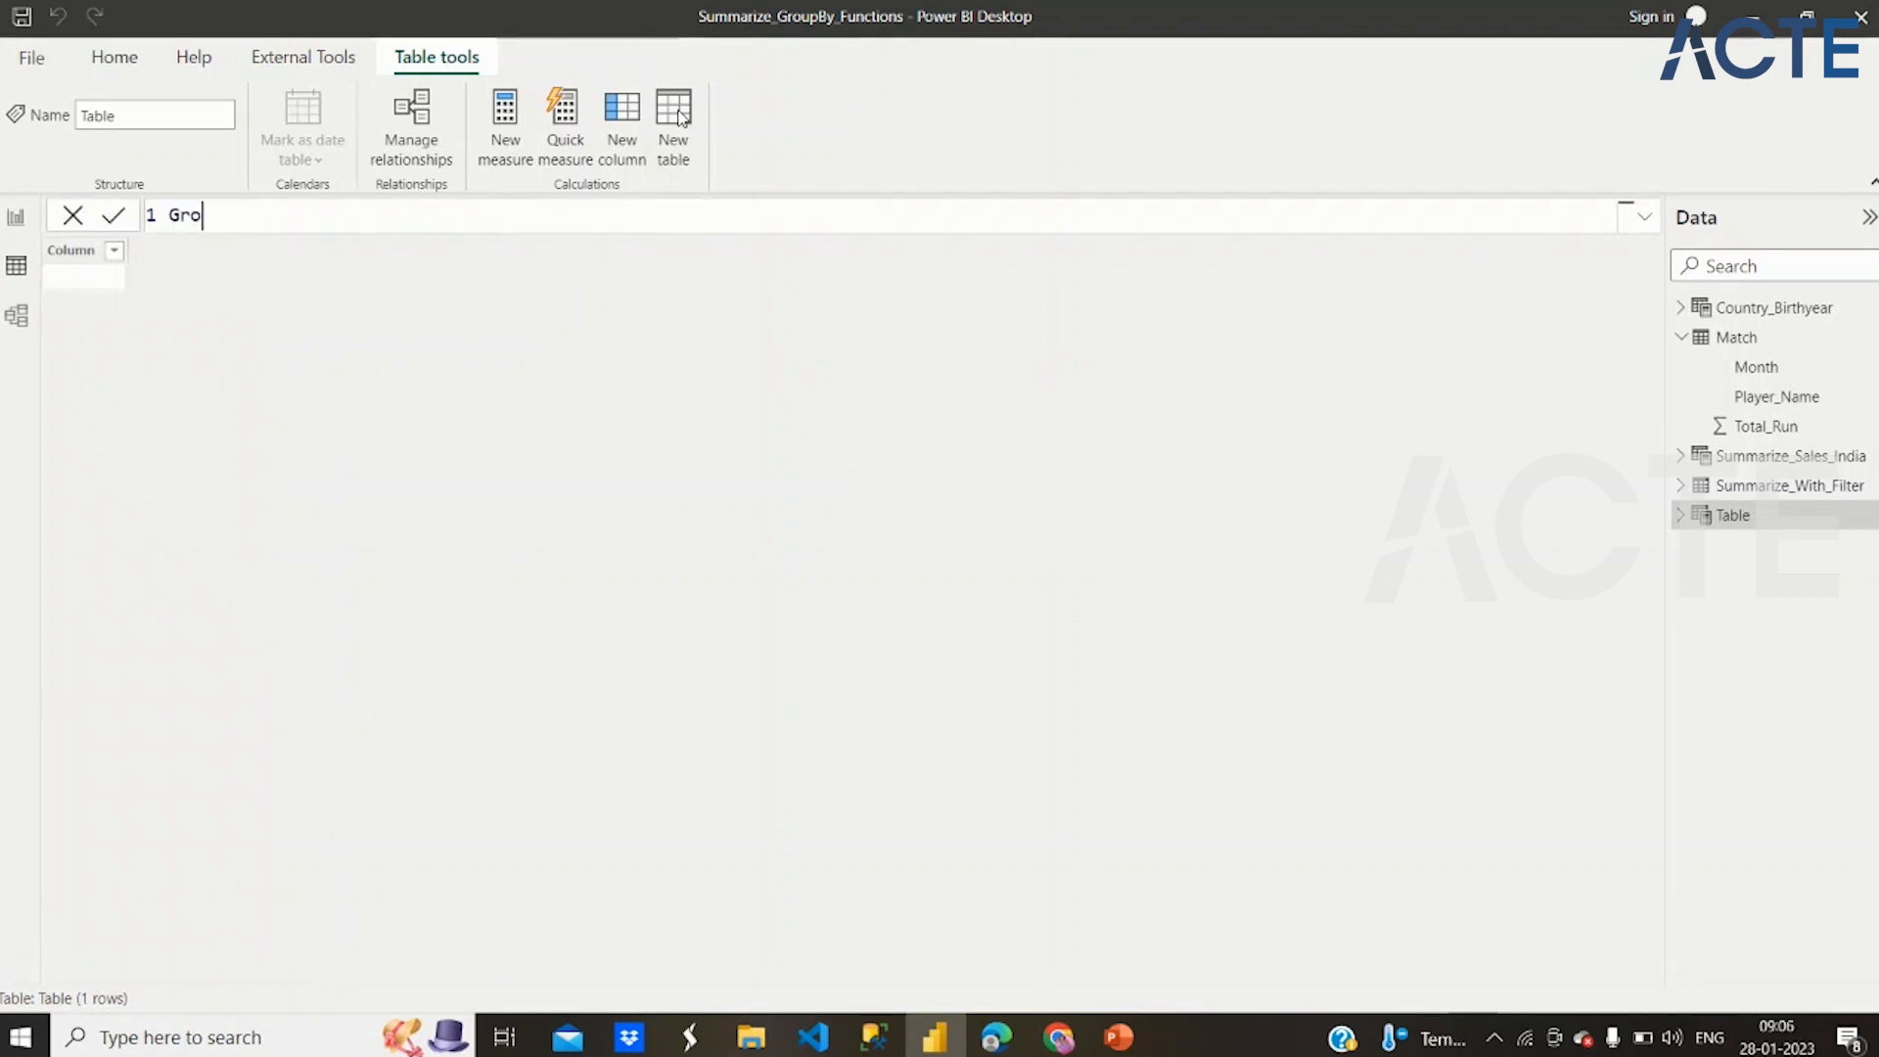
type("upBy= ")
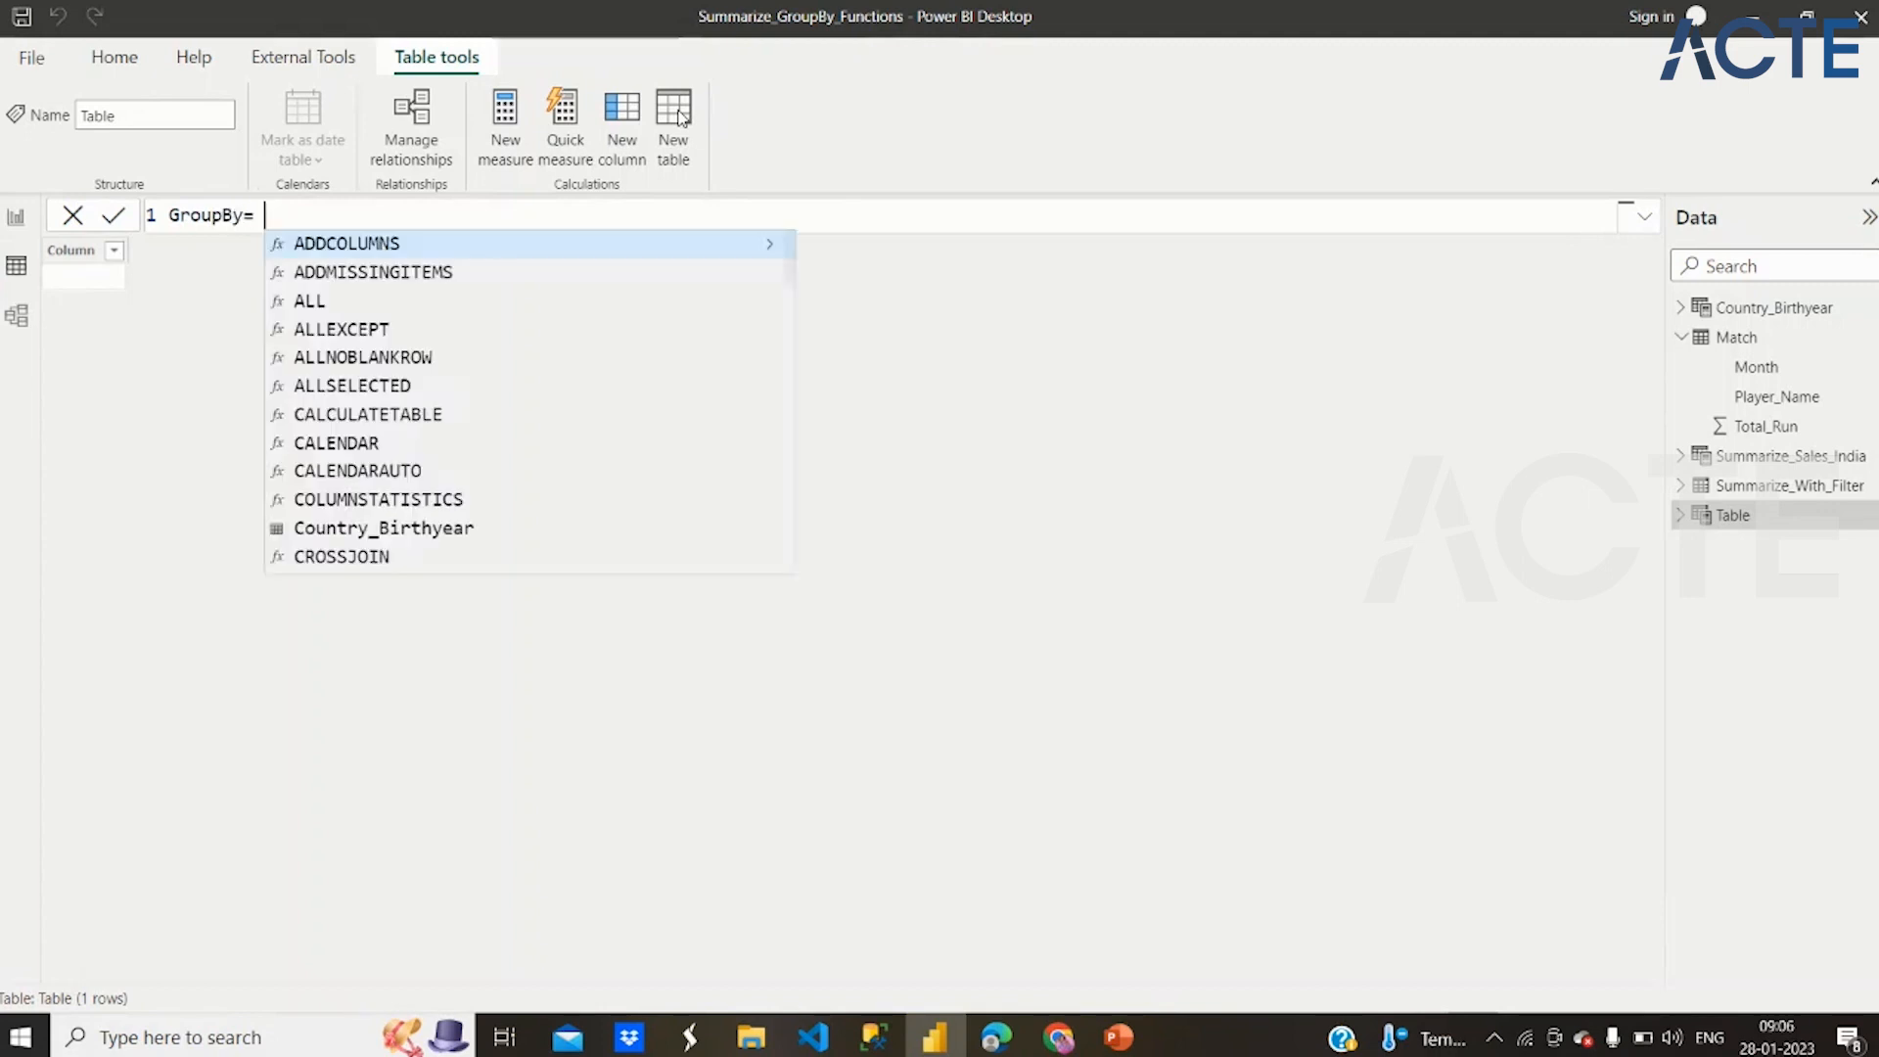
type("Group")
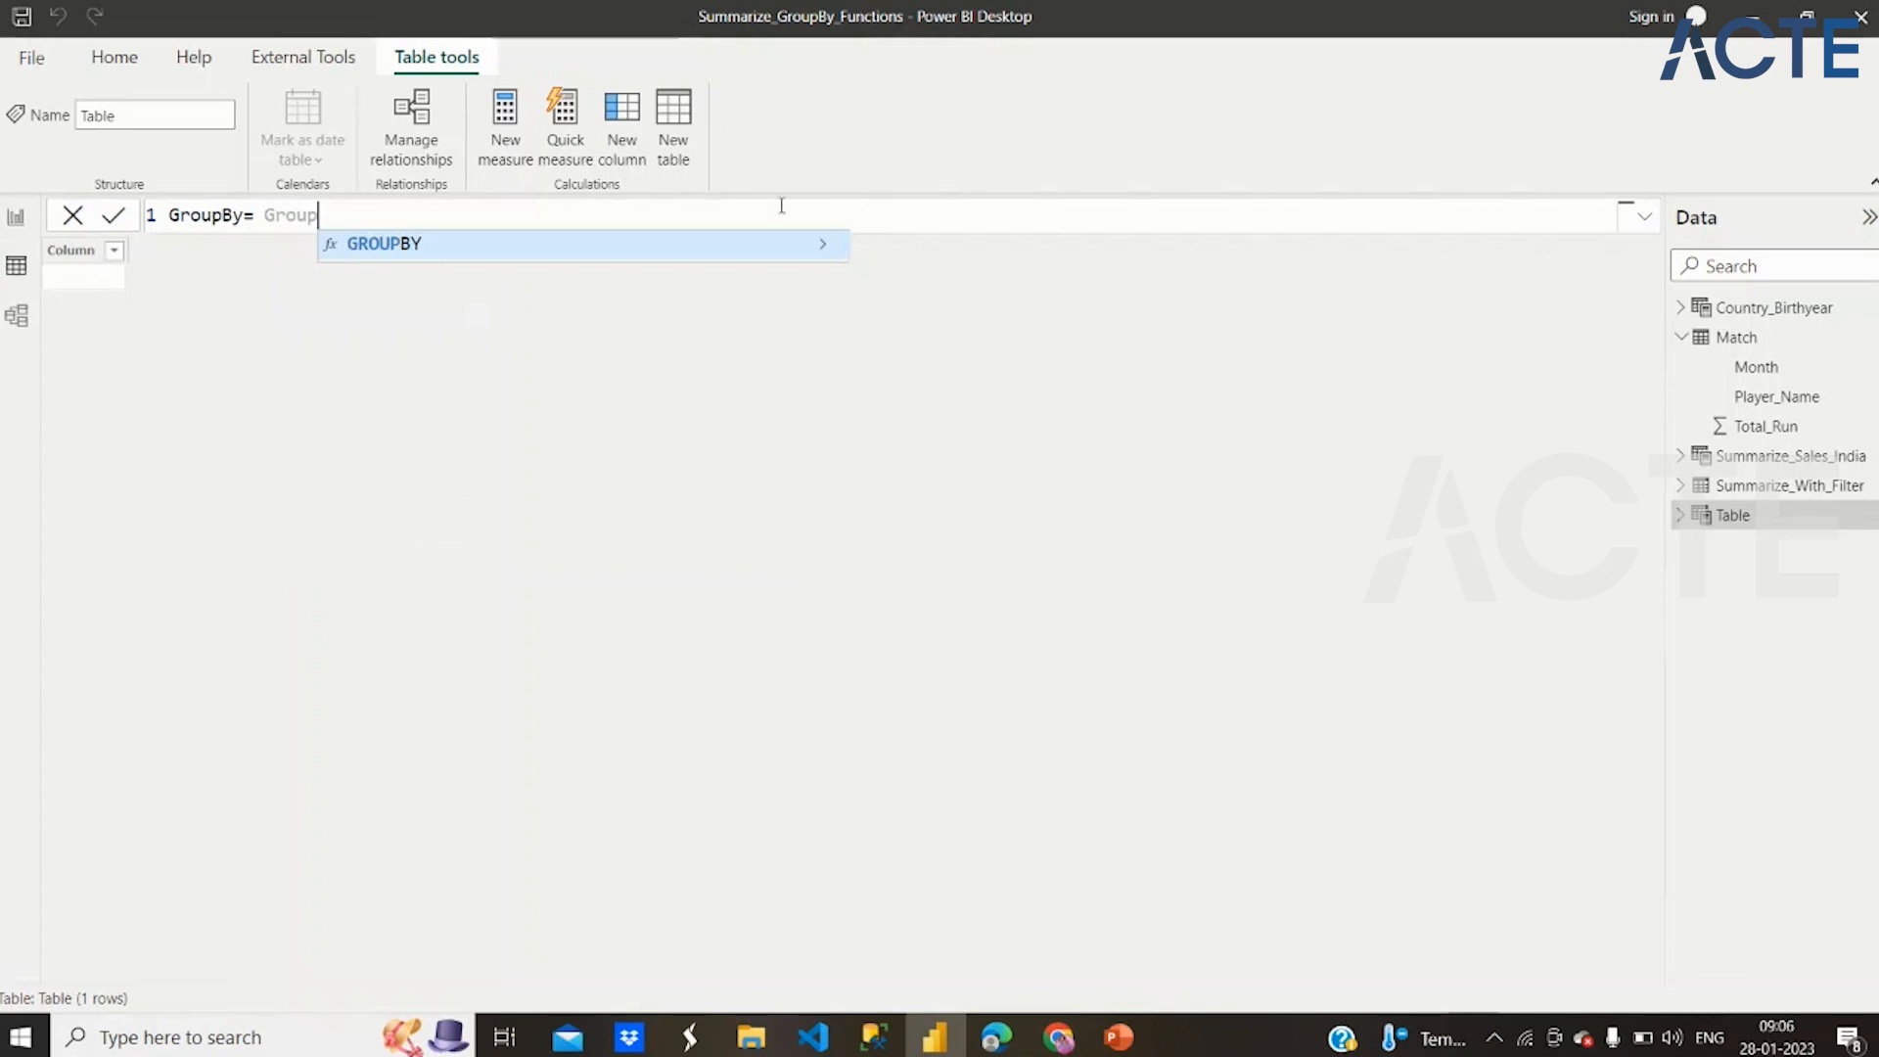
left_click(774, 247)
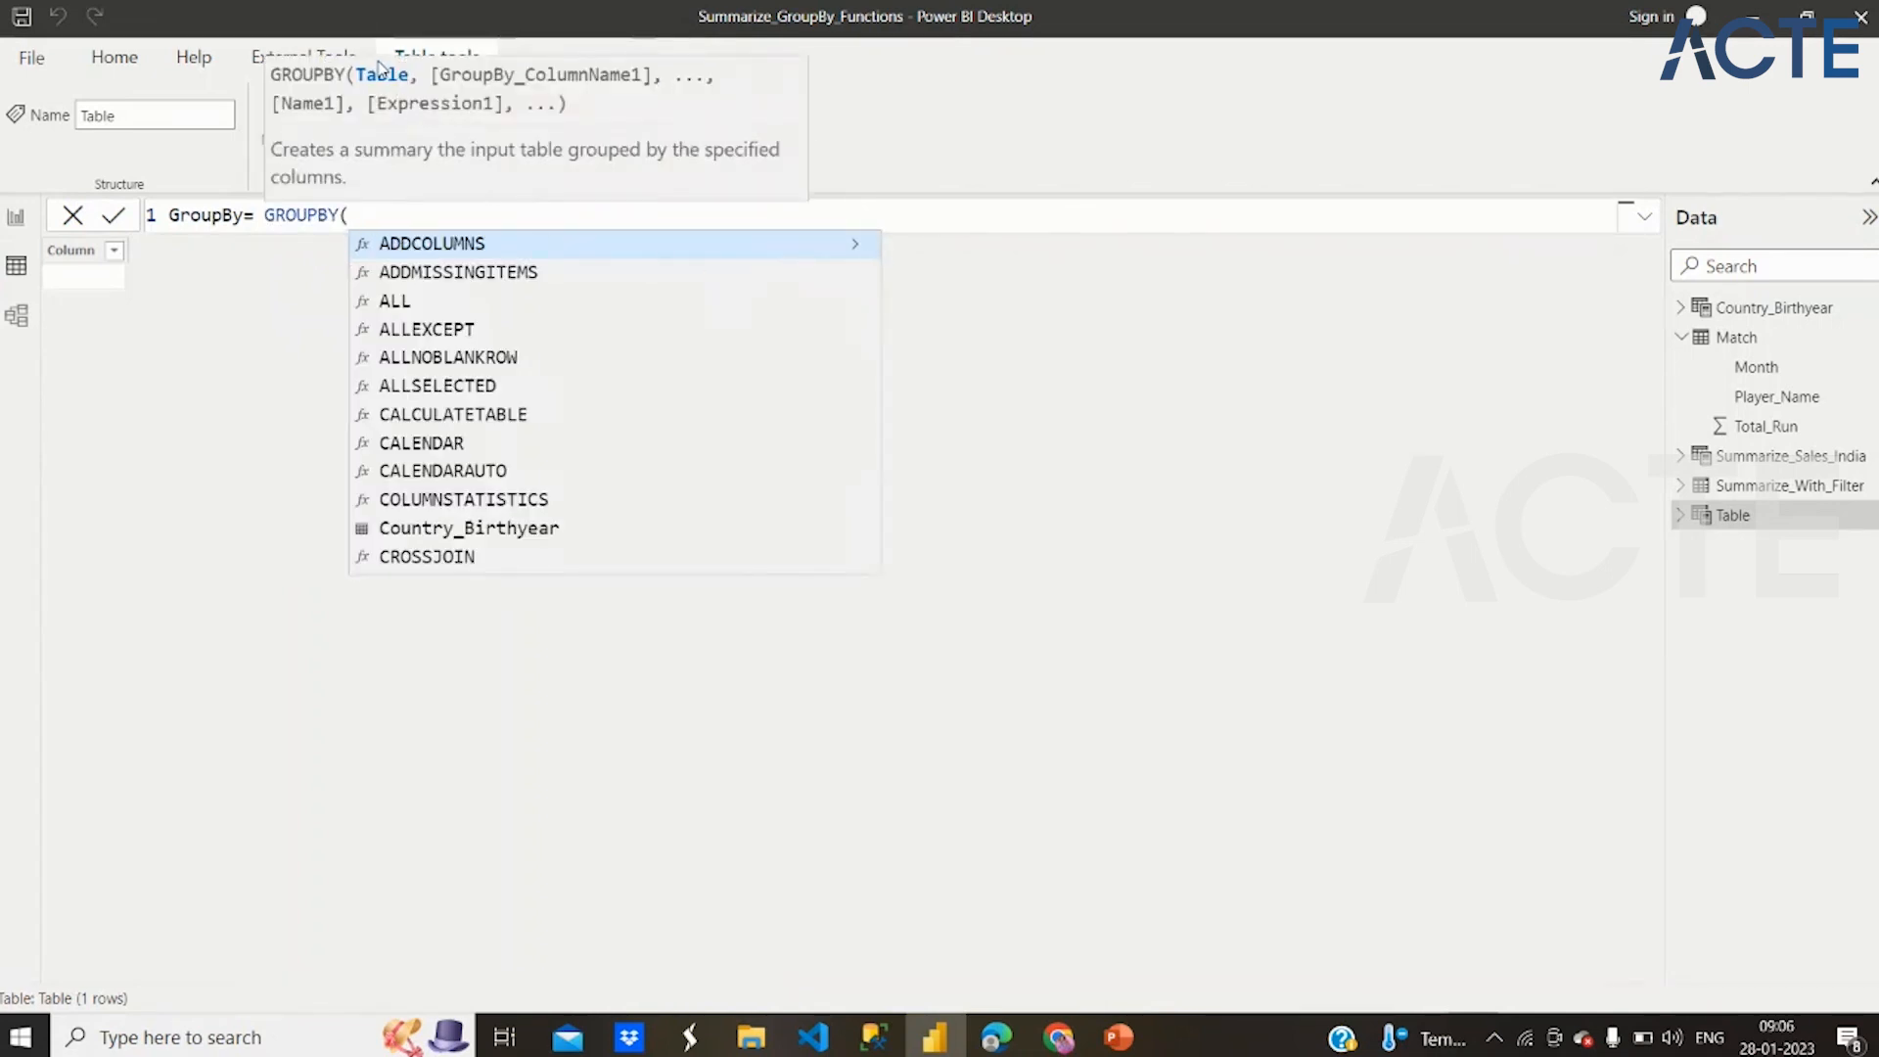
type("Match,")
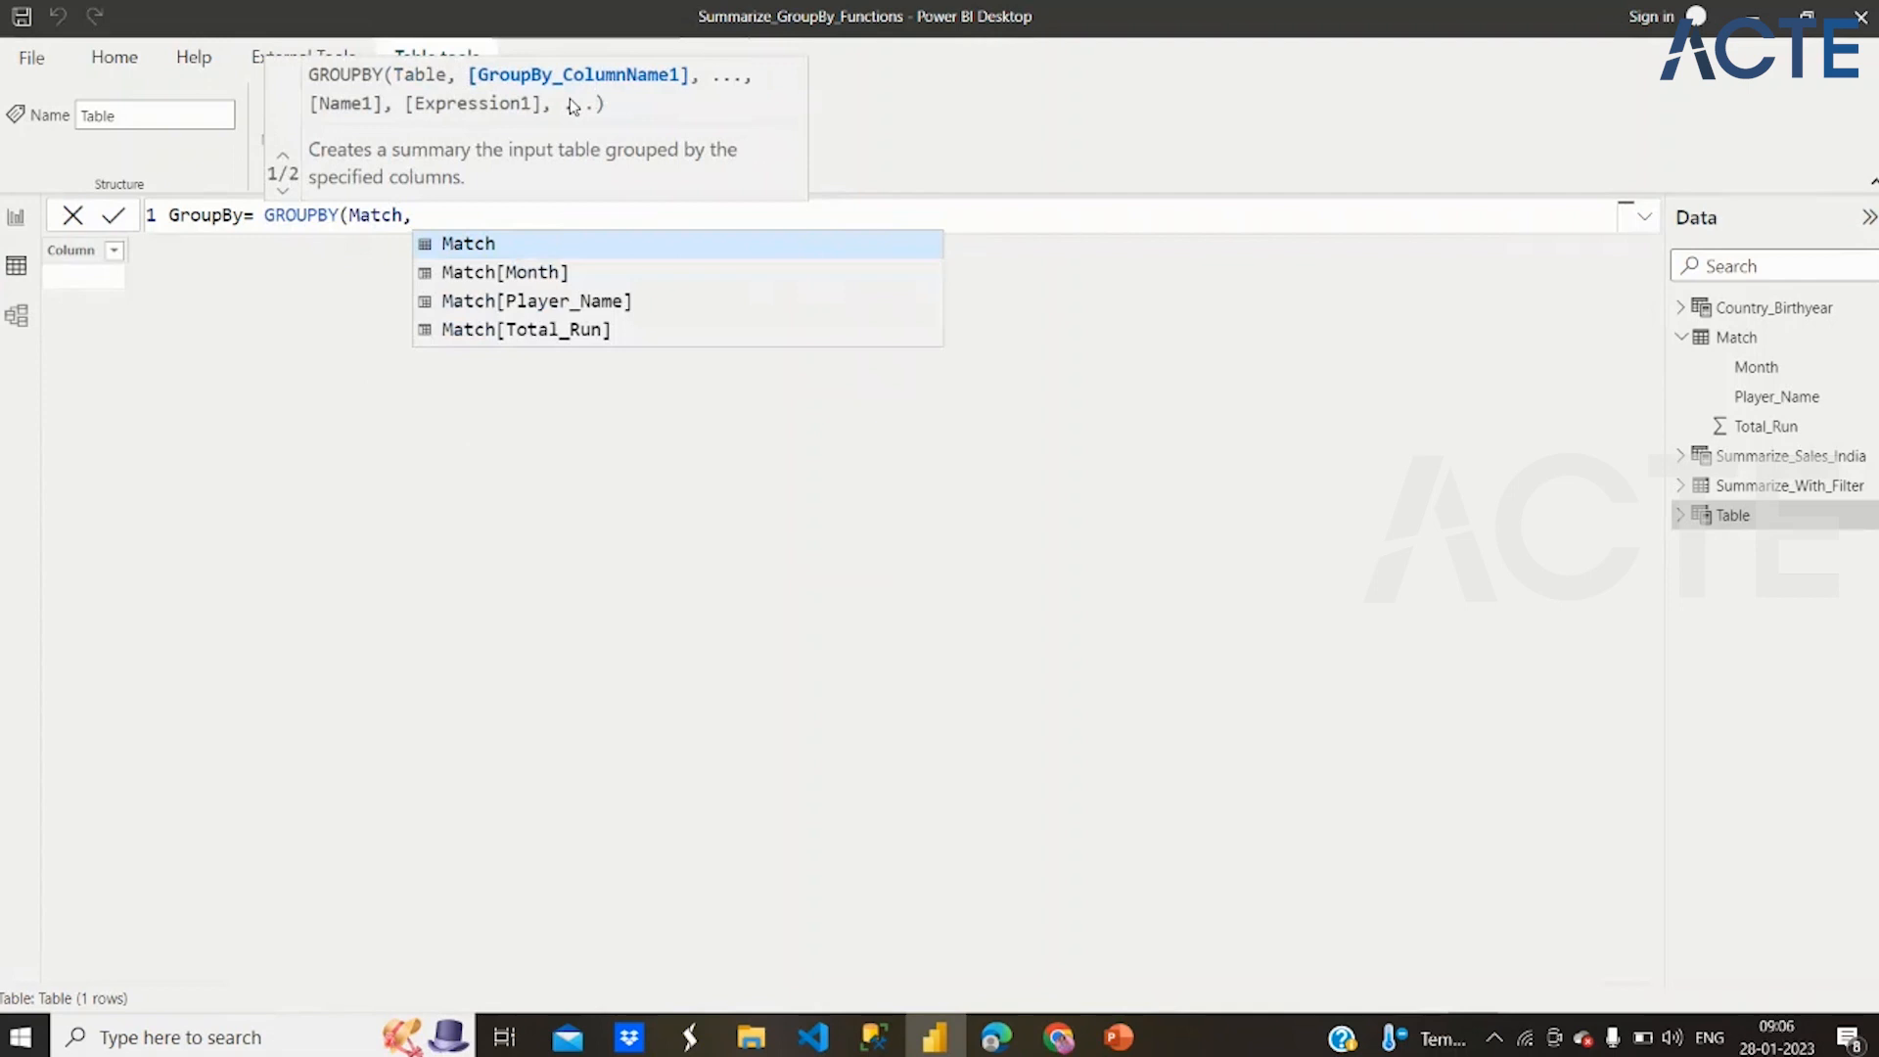
Add Match[Player_Name] as the group-by column of the GROUPBY function
key("Down")
key("Down")
key("Tab")
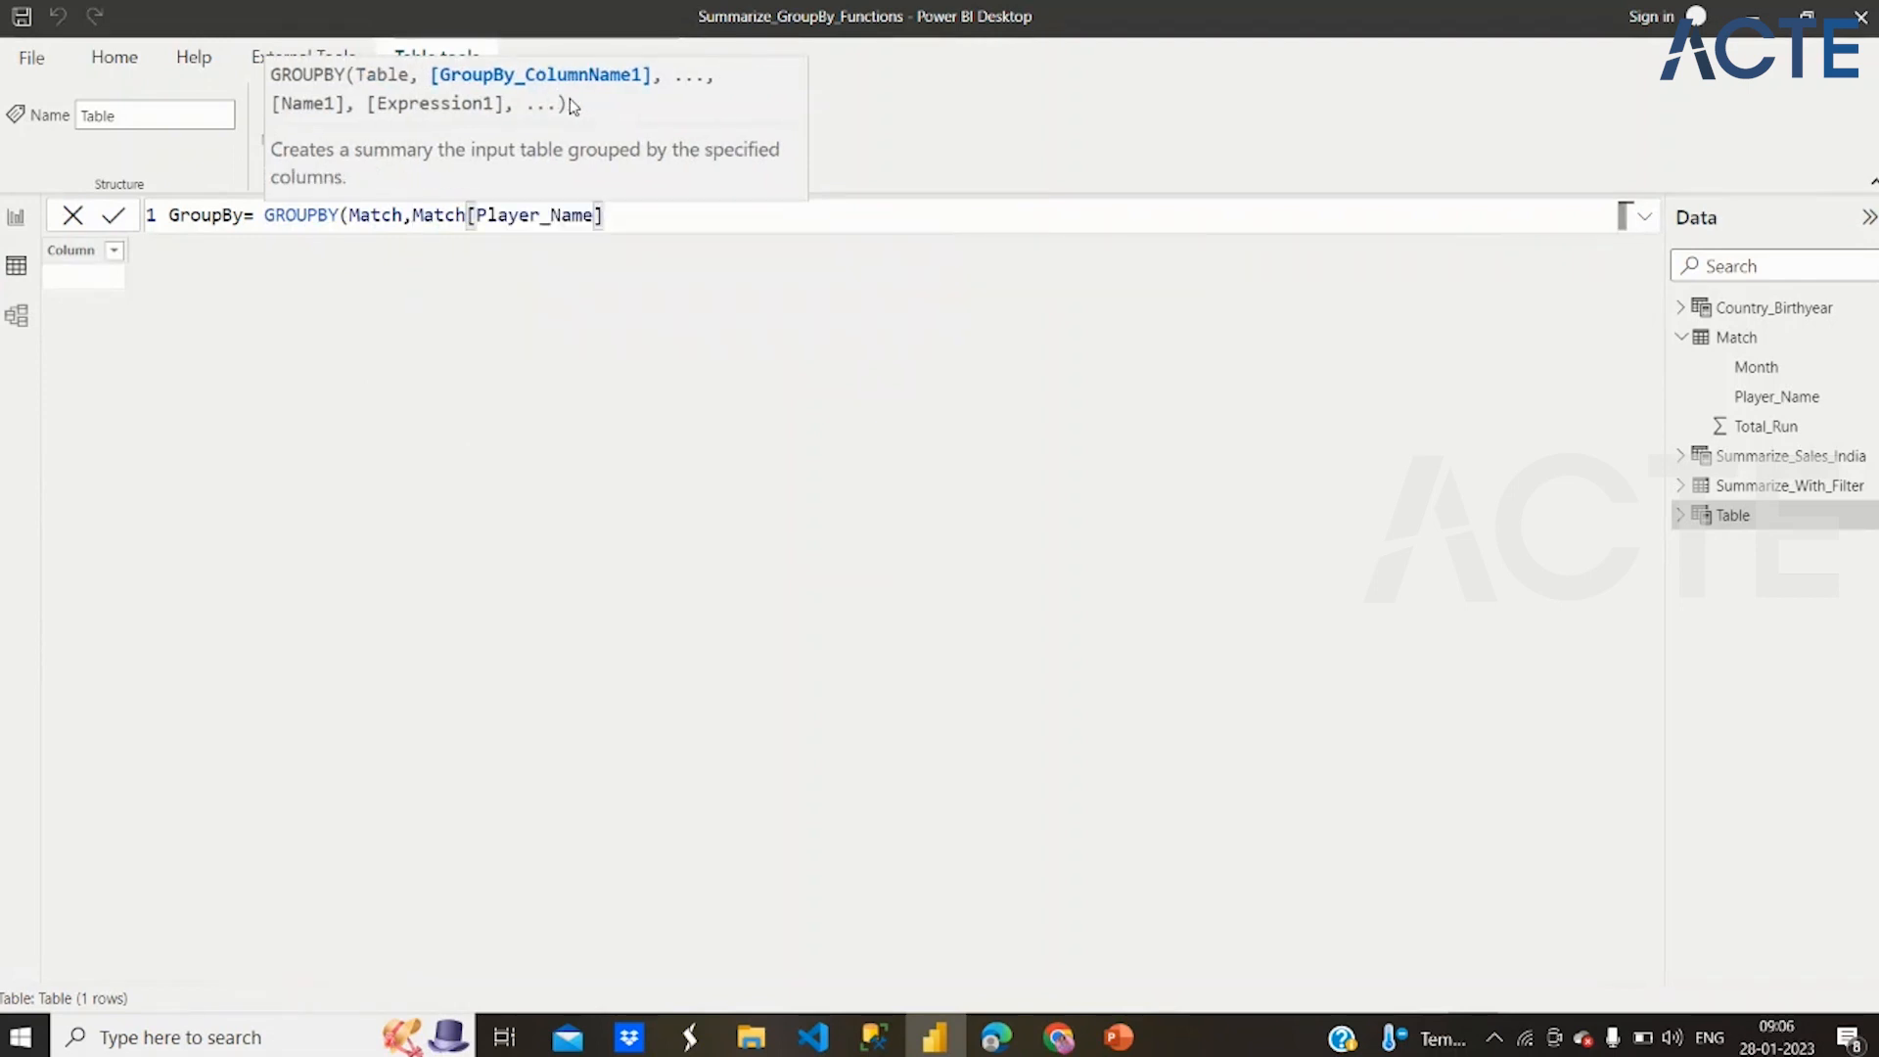
type(",")
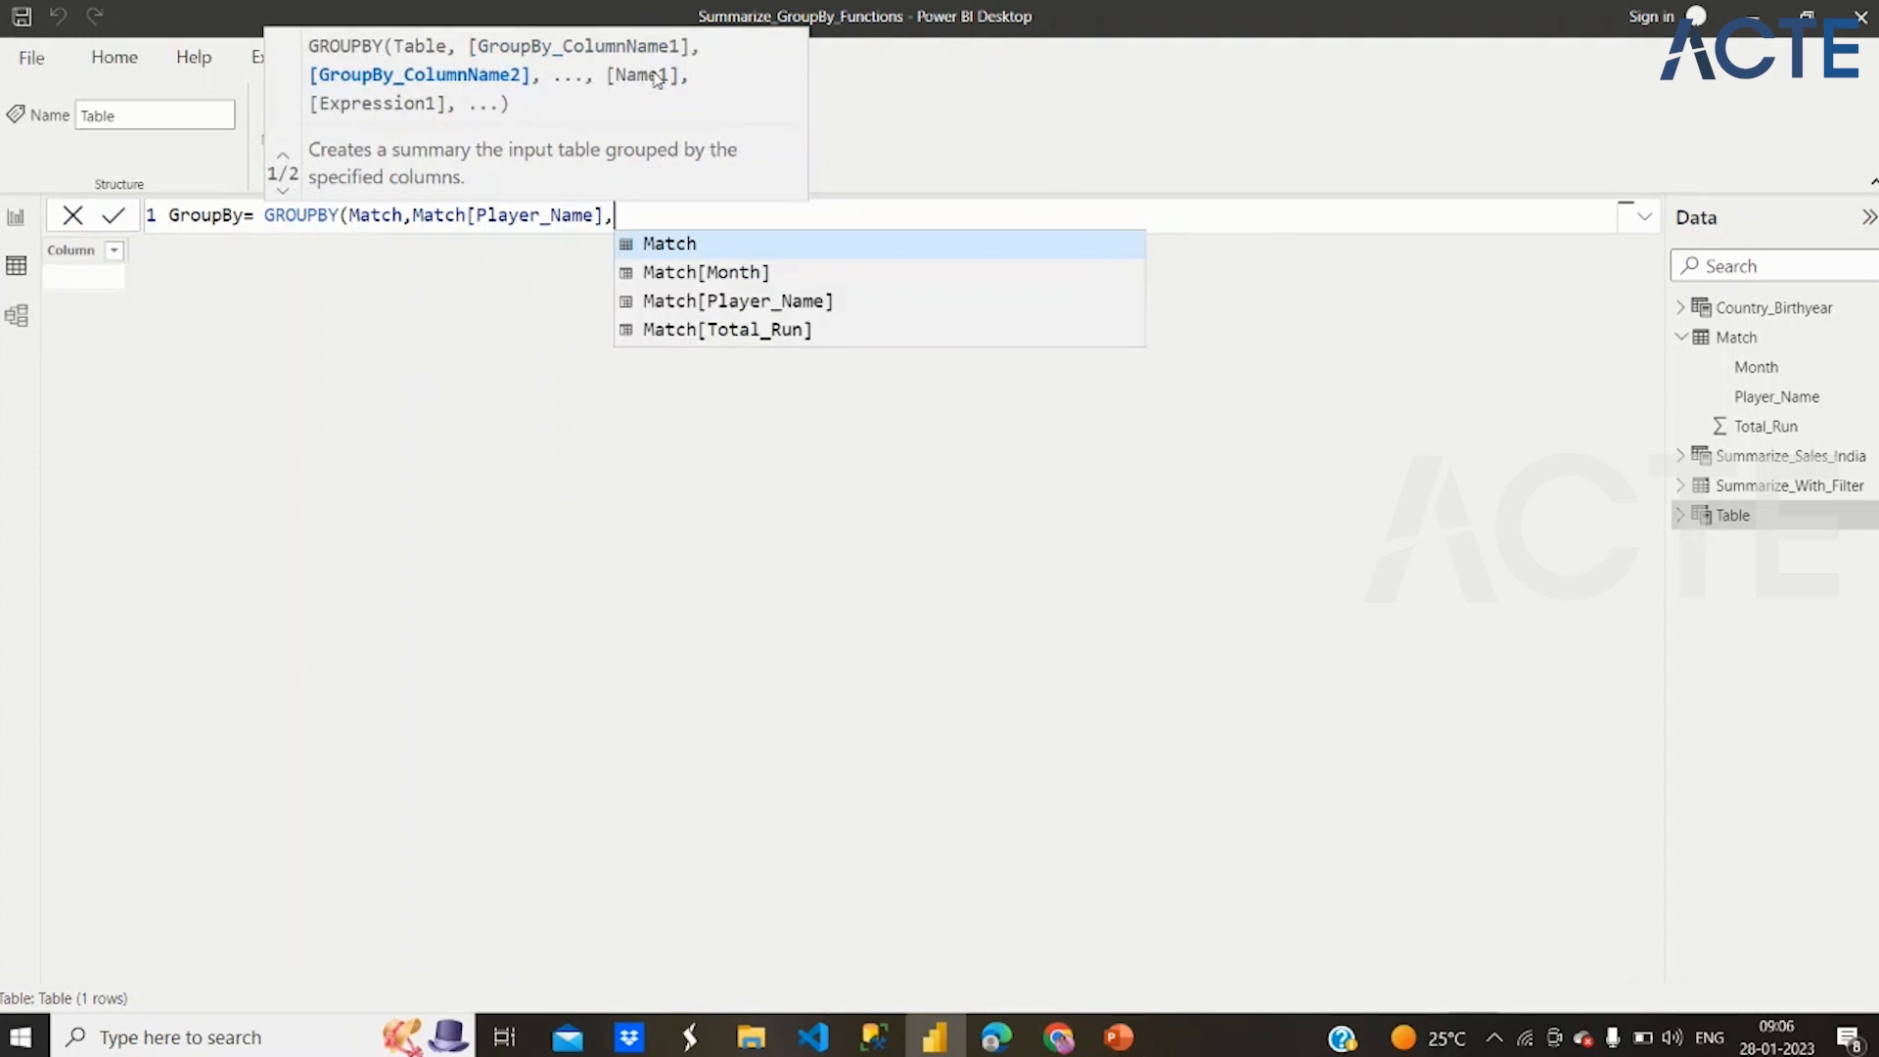
Name the GROUPBY result column "Total_Run_Cricketer" in the formula
type("\"")
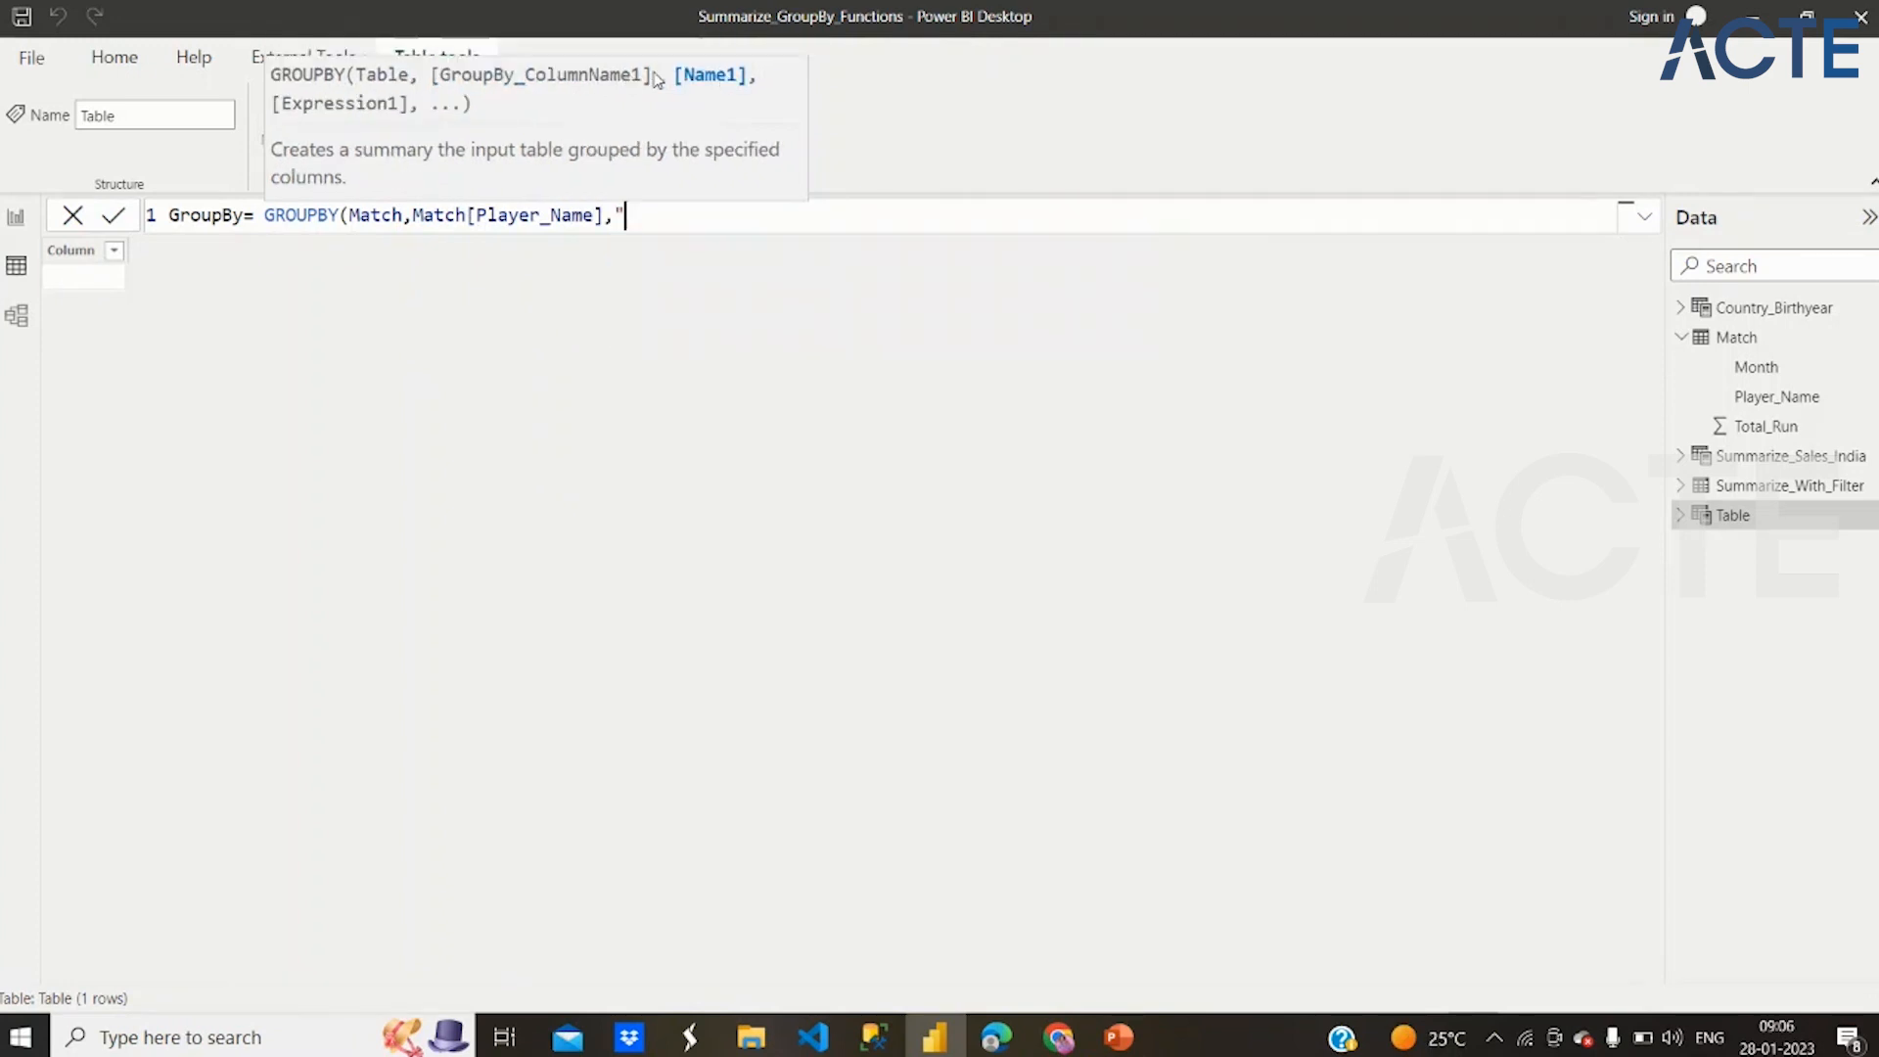
type("Total _Run_Cricketer")
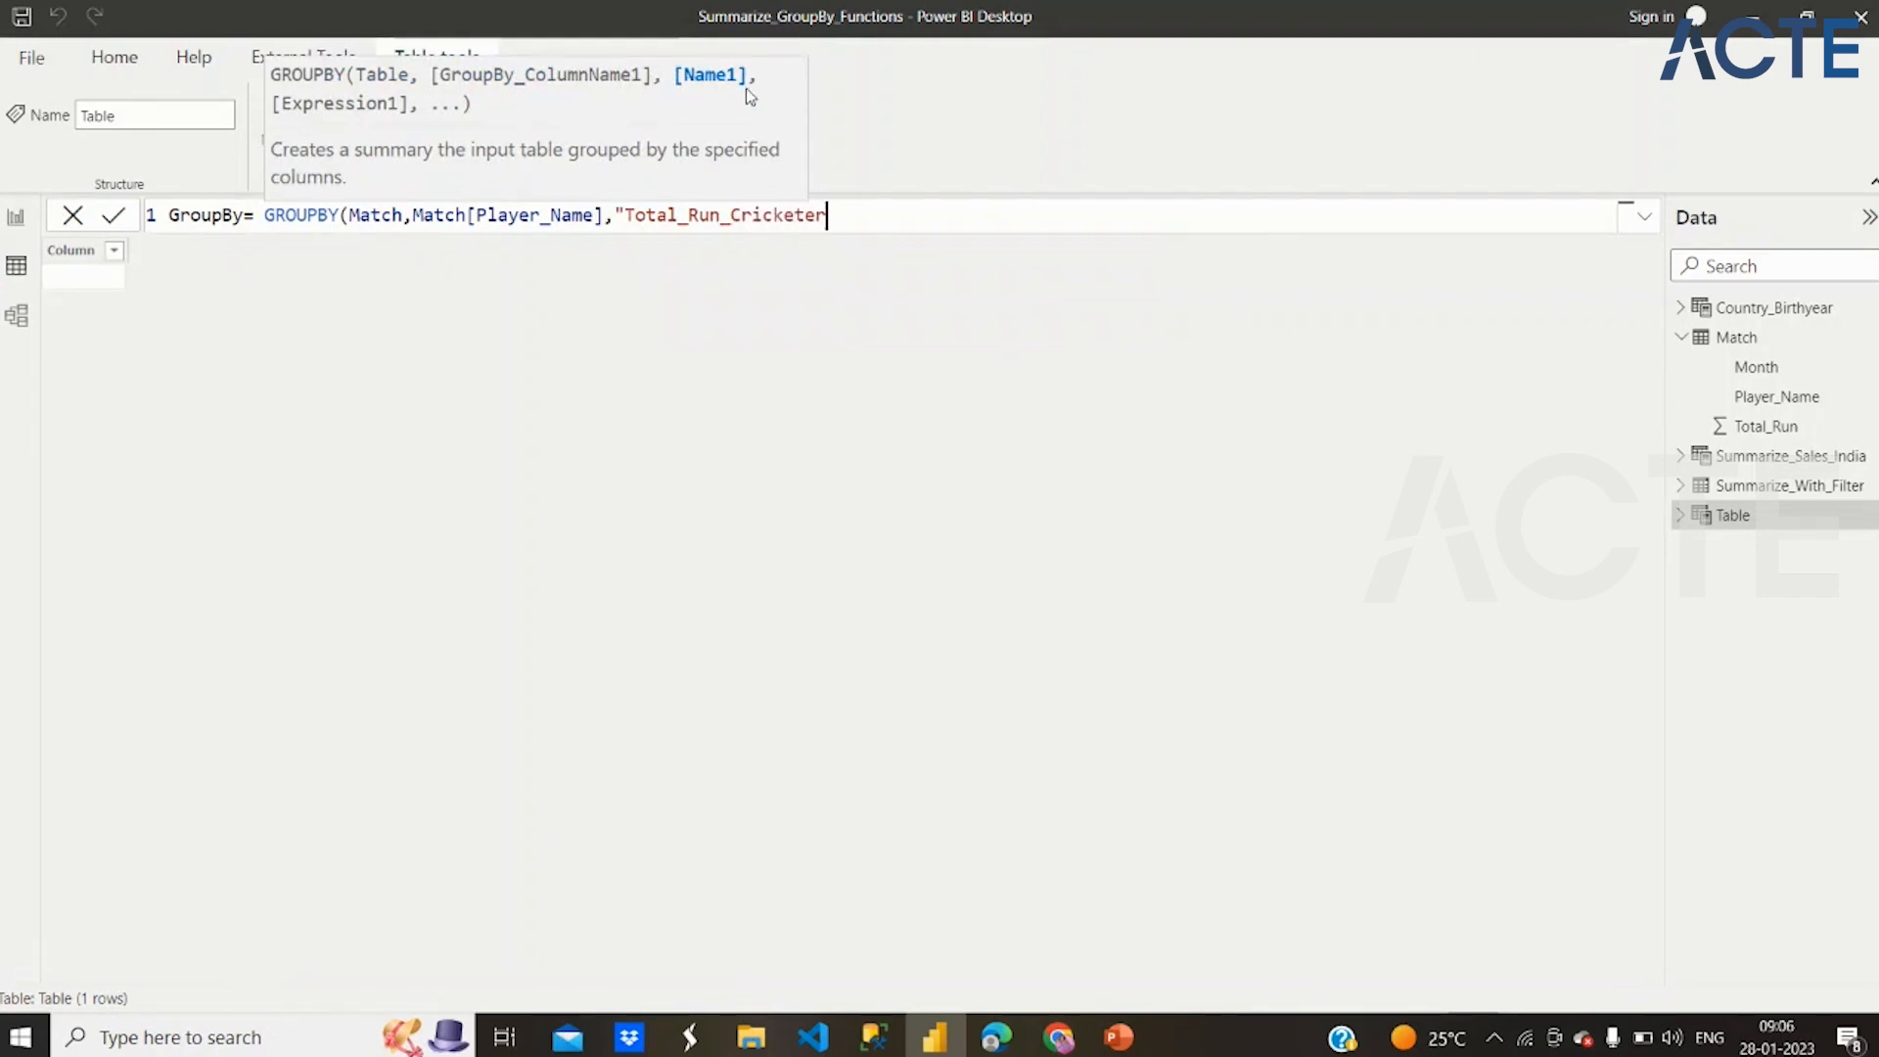
type("\",")
Add a SUMX function as the column's expression, with CURRENTGROUP() as its table argument
type("sumx")
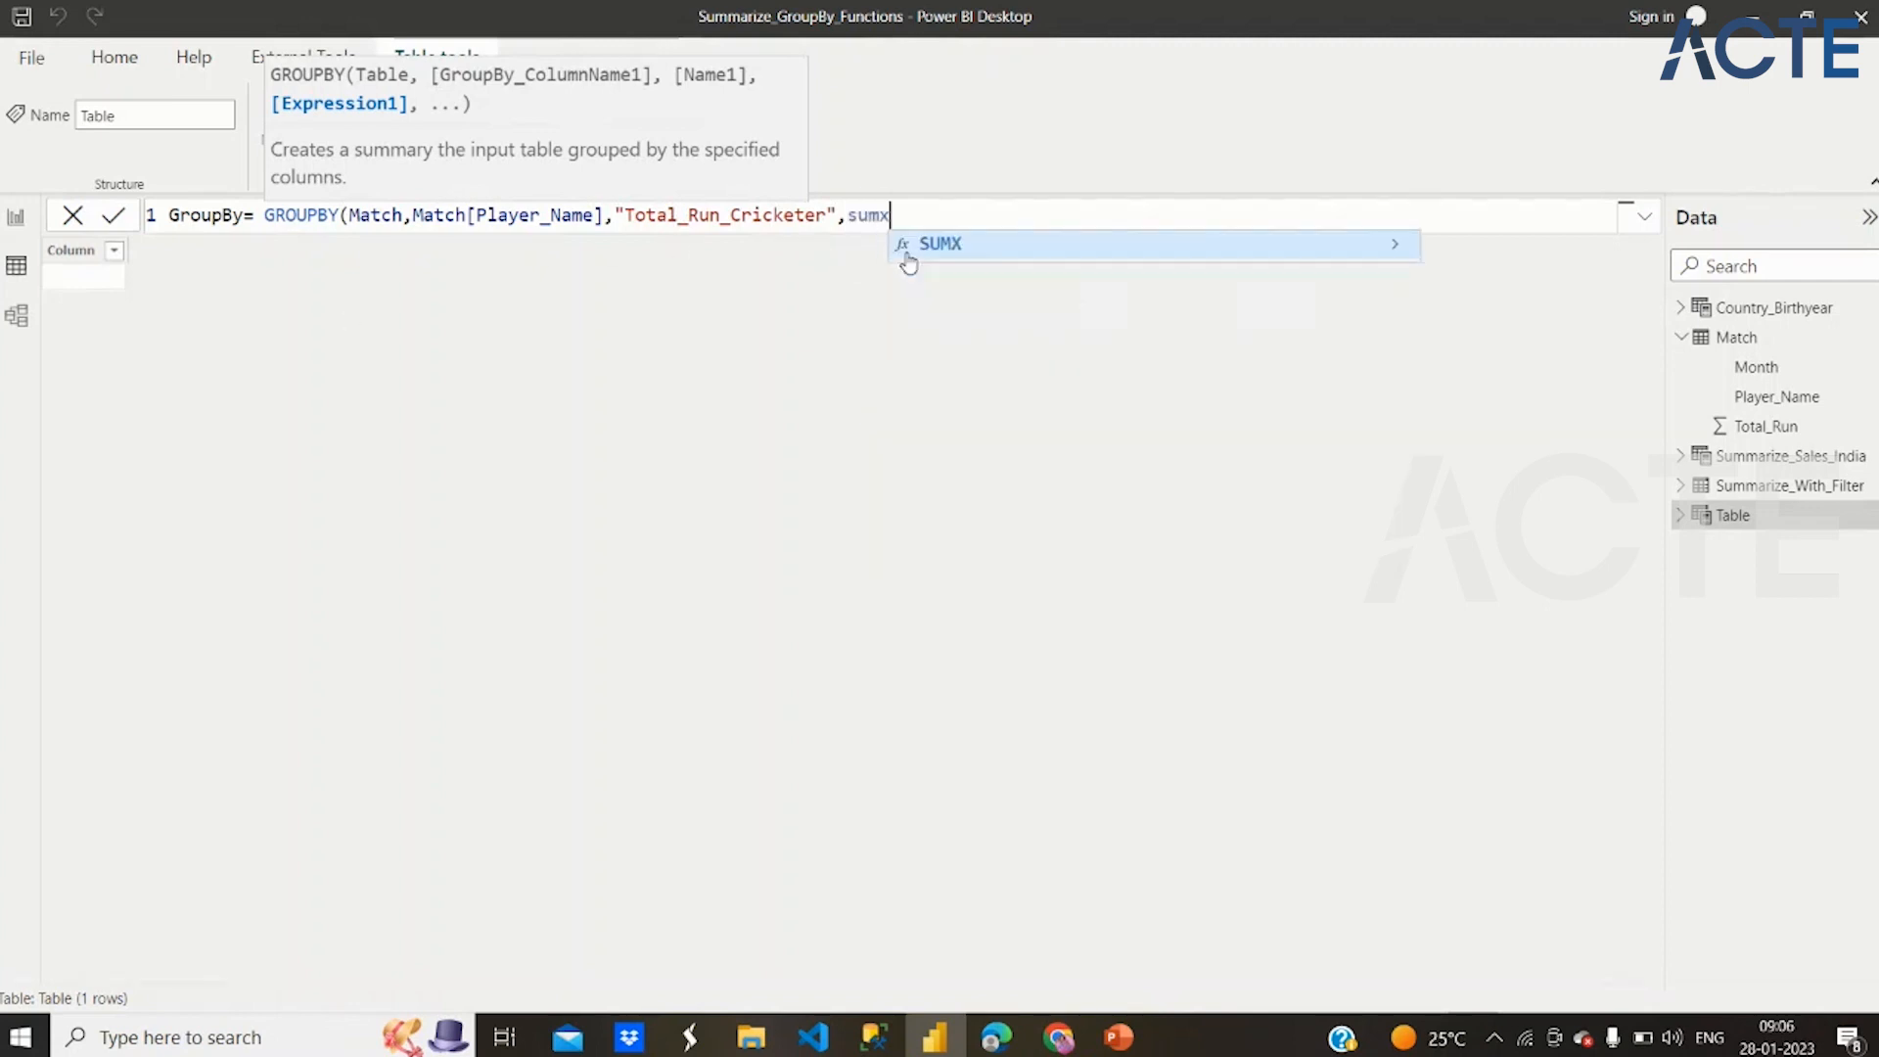
left_click(936, 254)
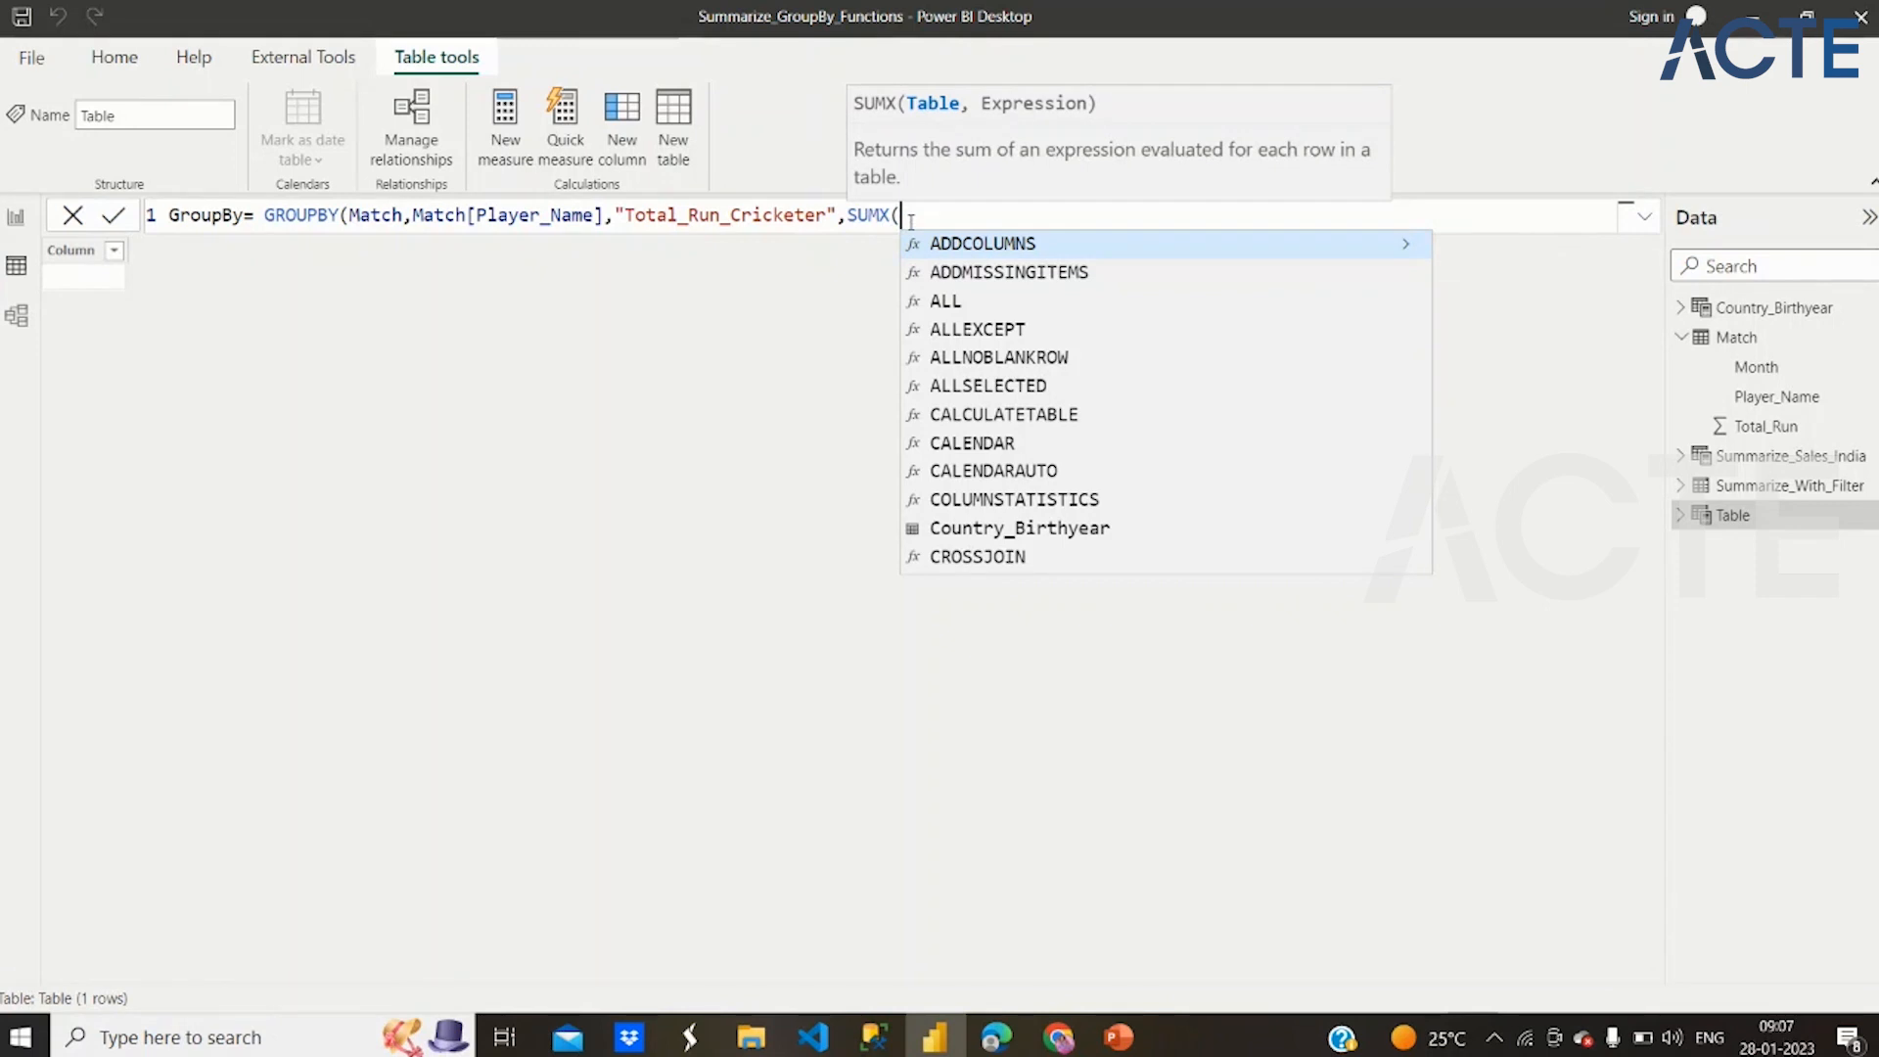
type("Cu")
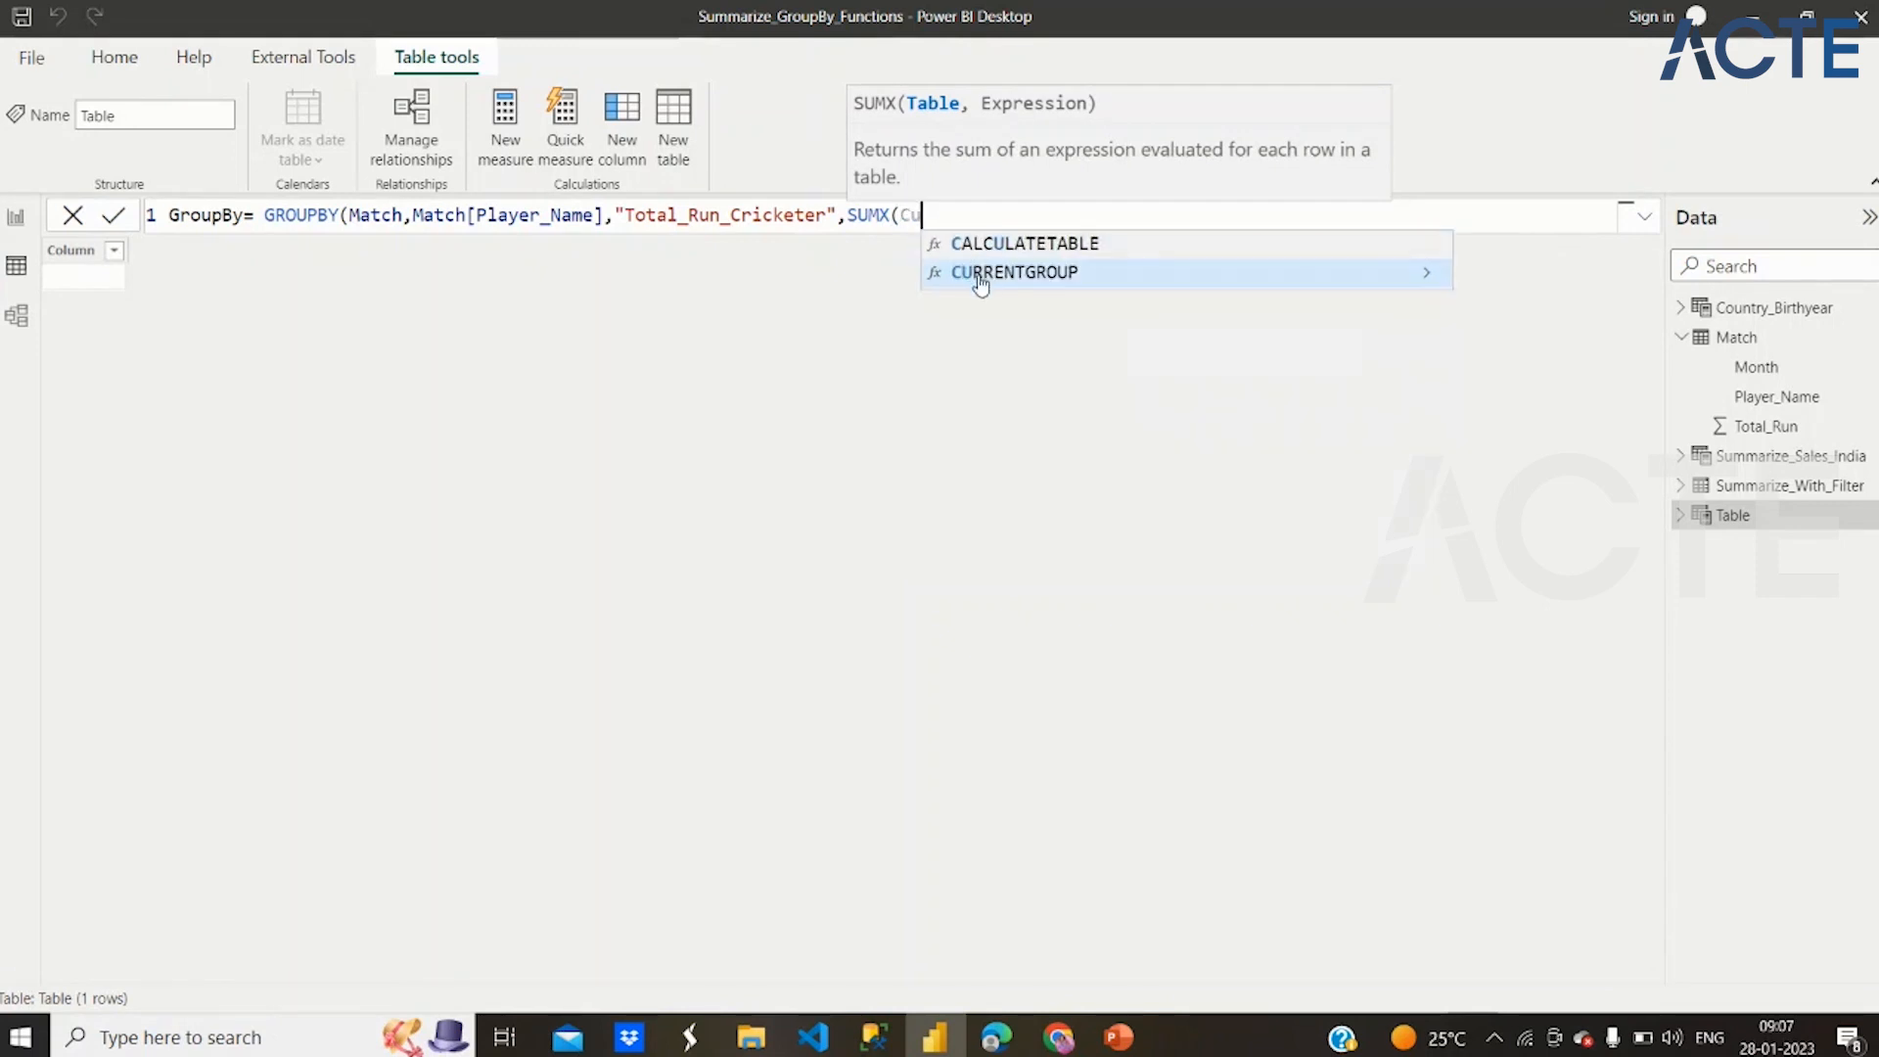
left_click(981, 279)
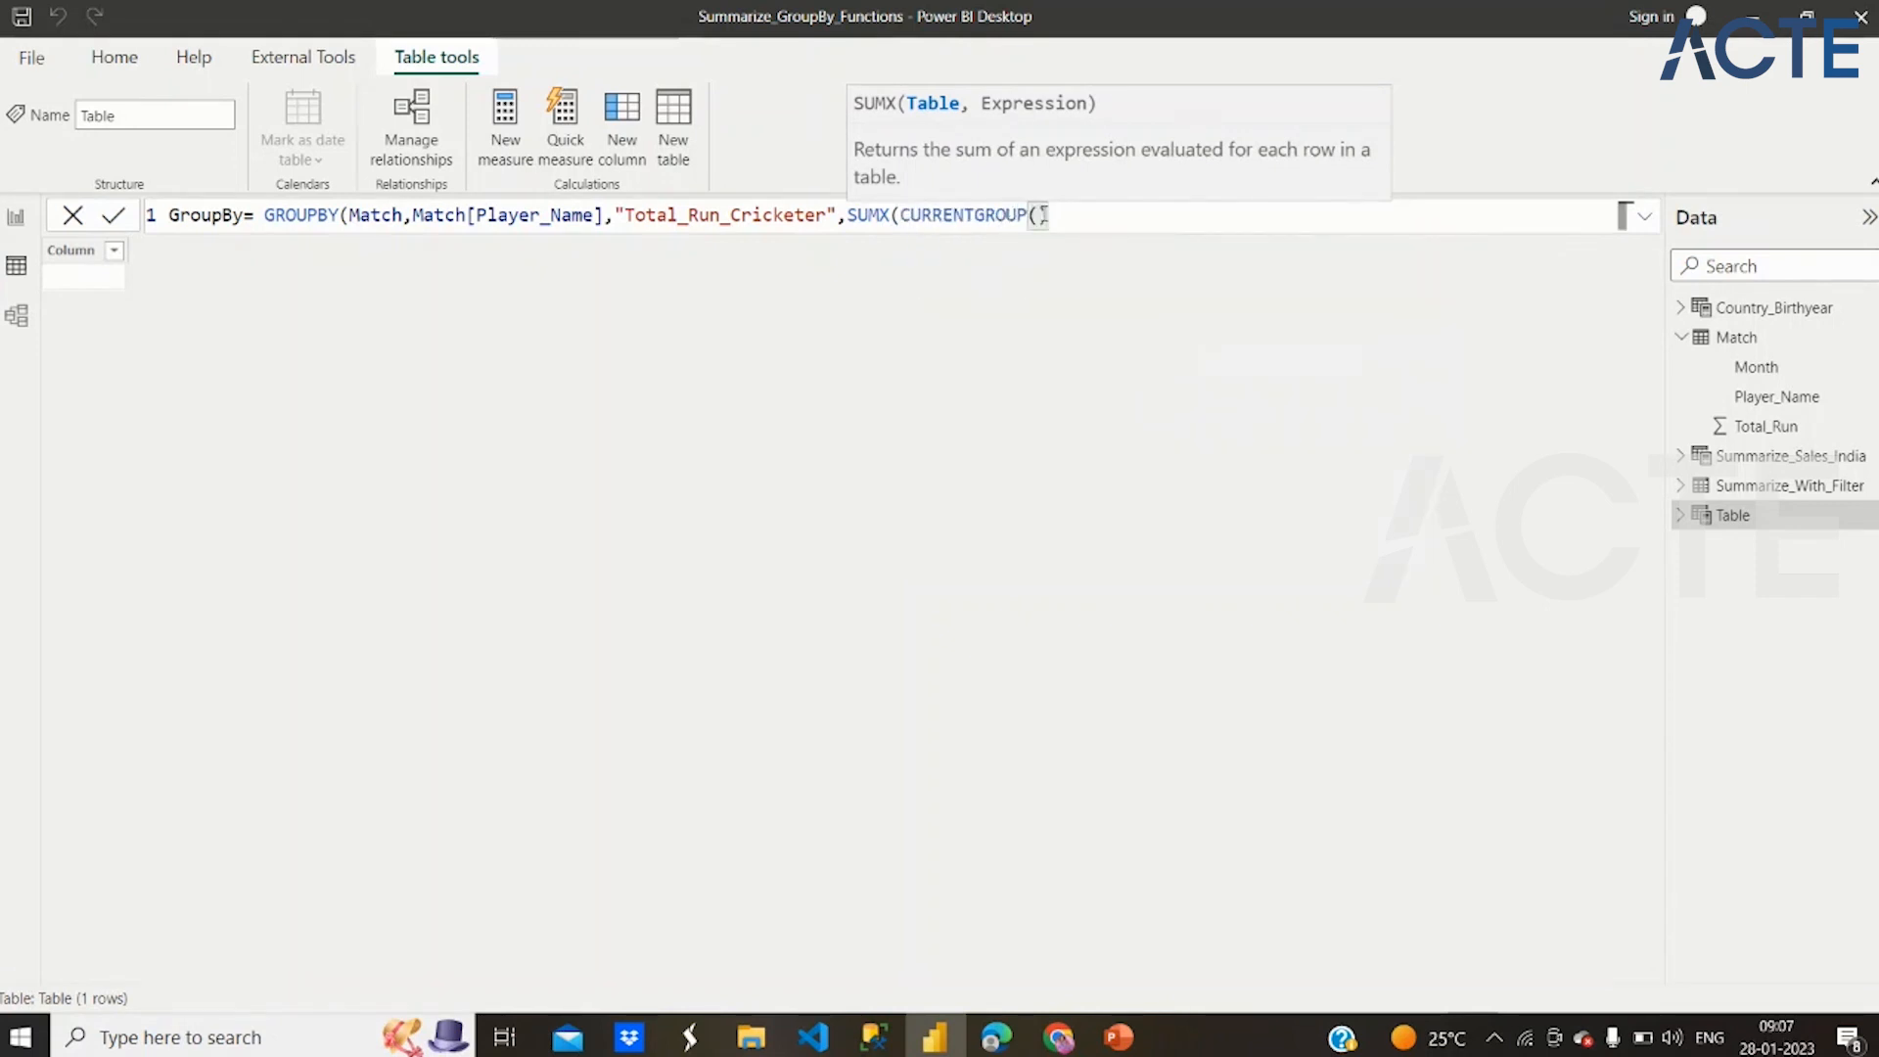
left_click(1001, 216)
left_click(1057, 212)
type(",")
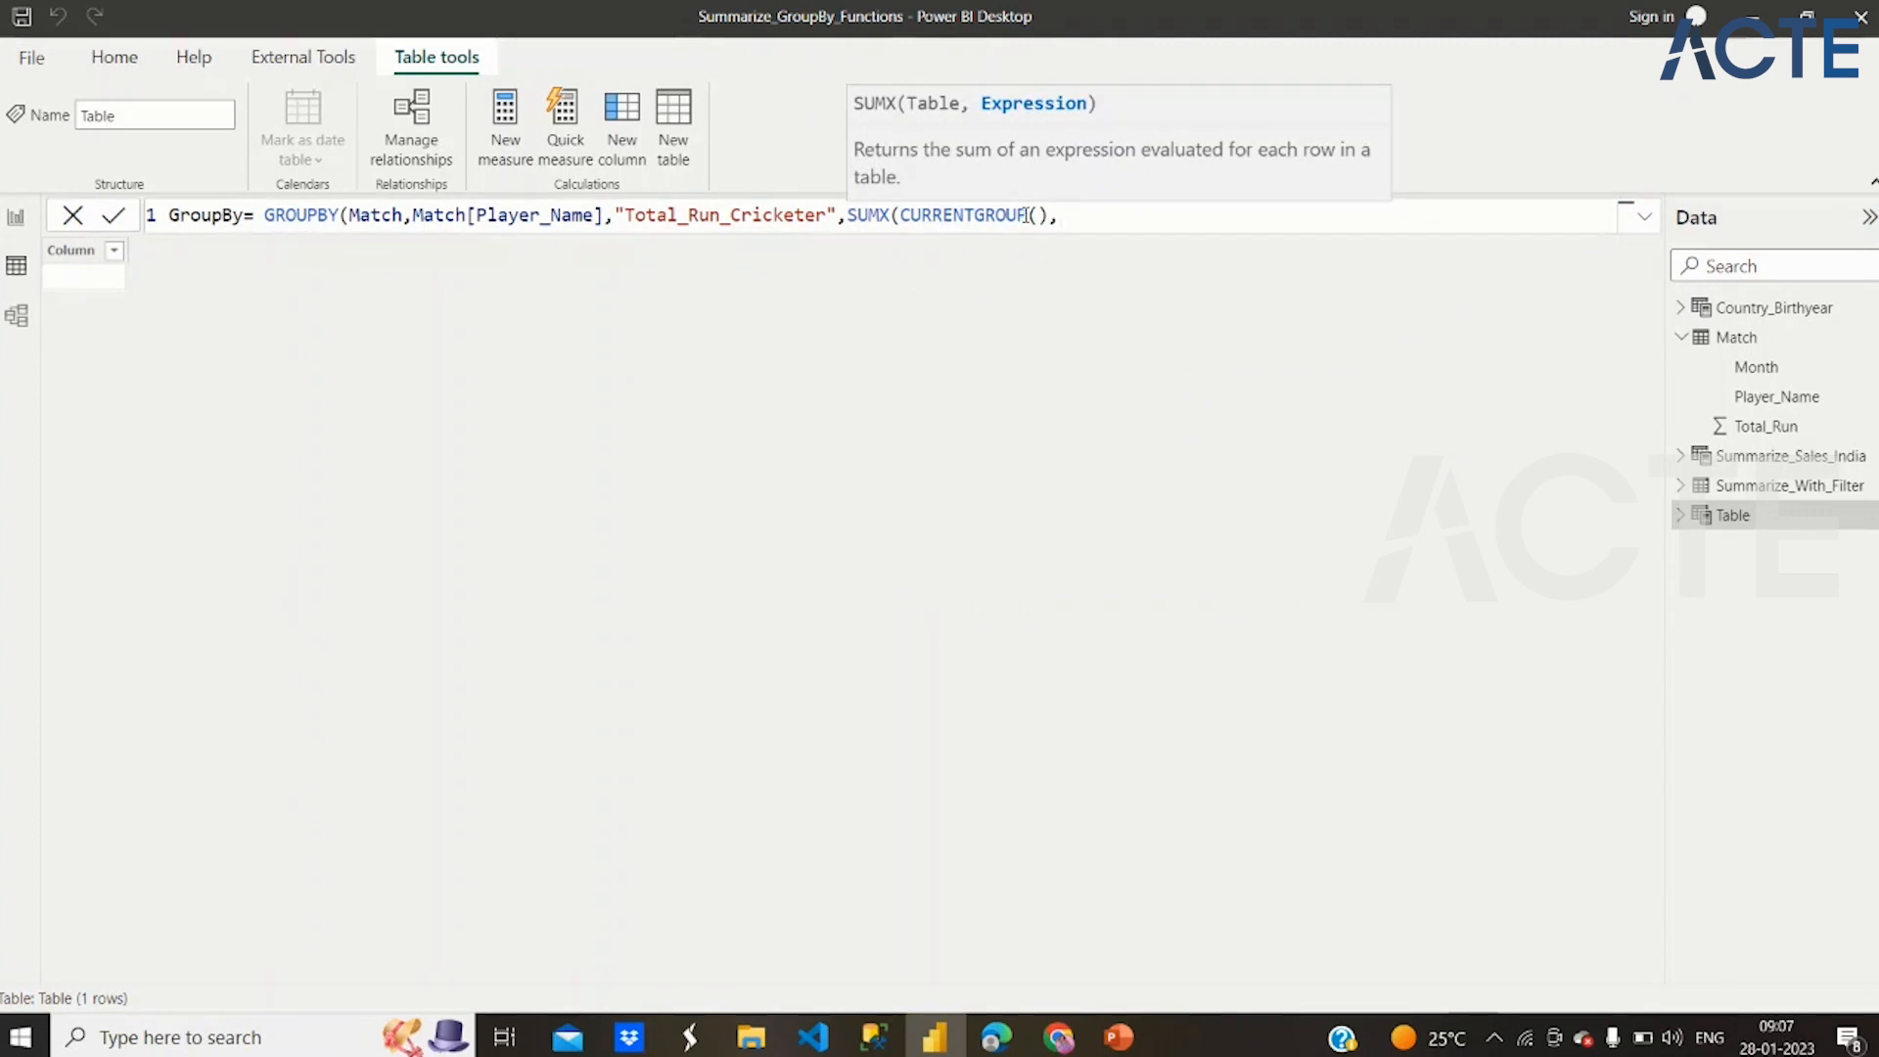
type("tot")
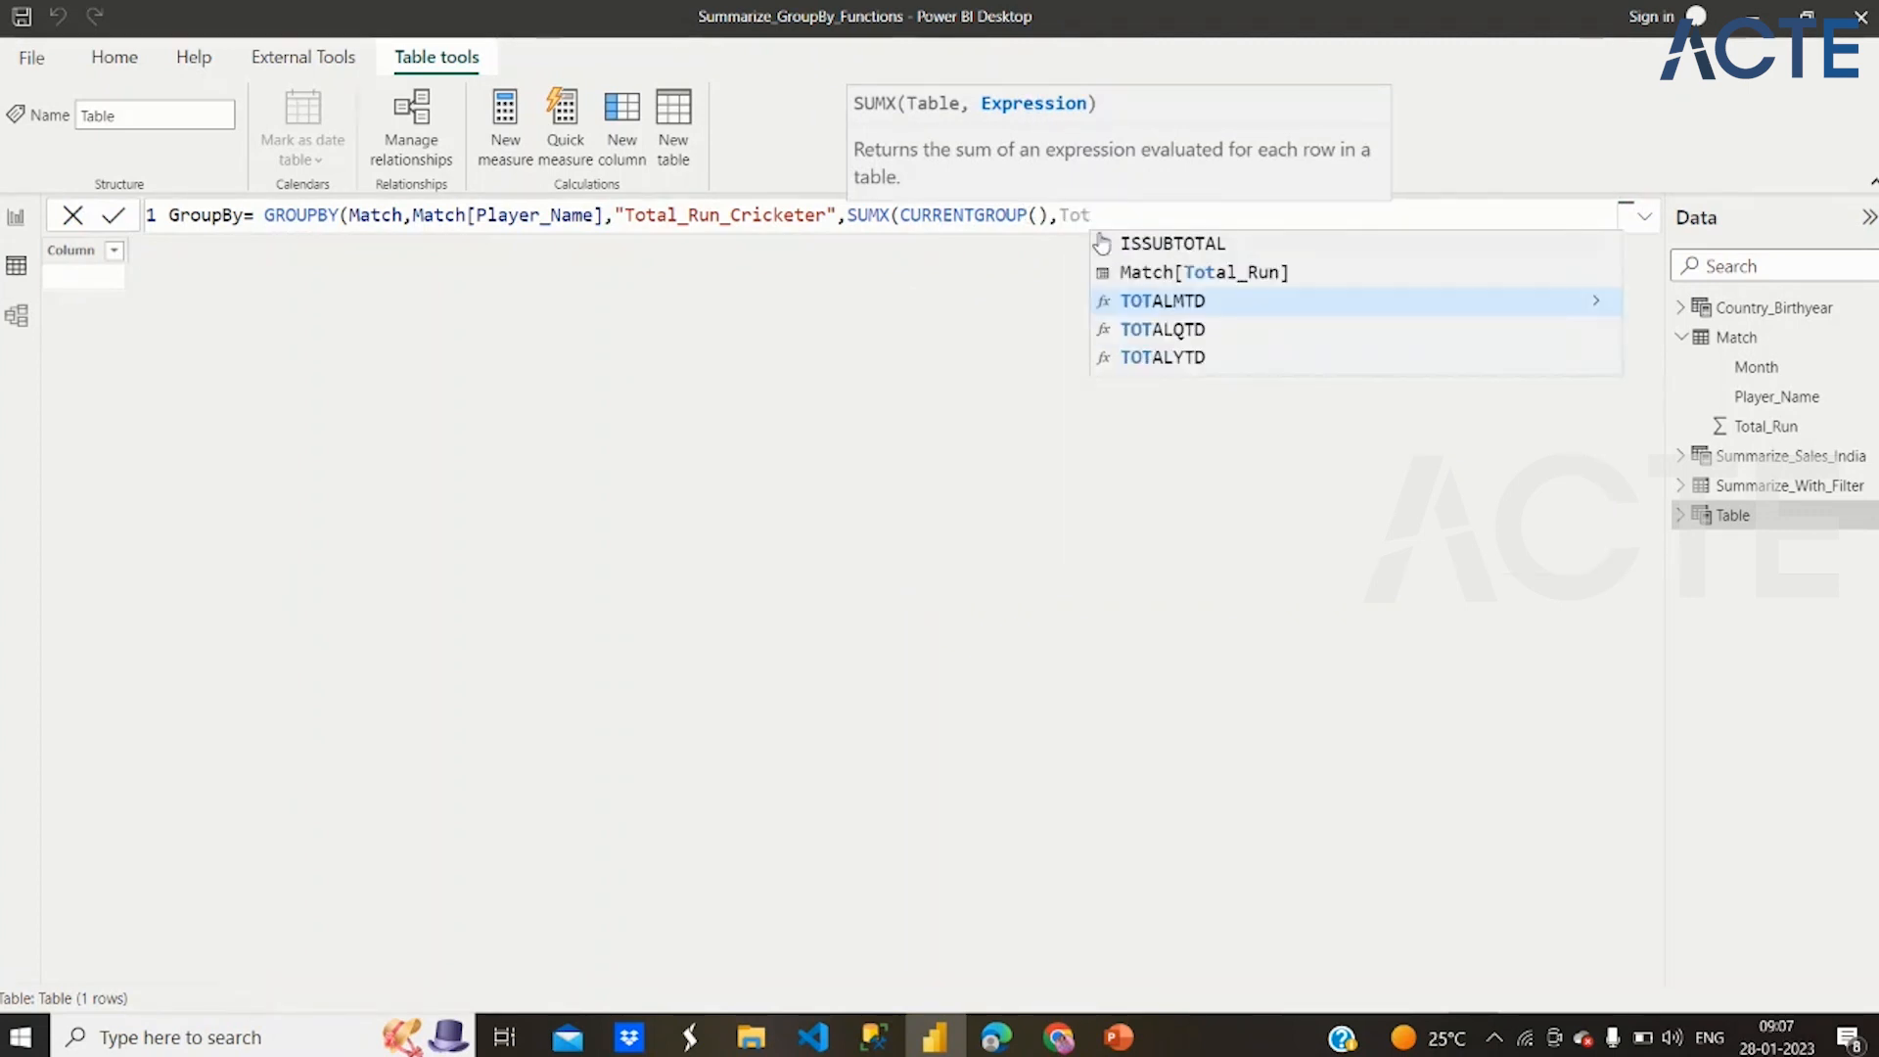
Use Match[Total_Run] as the SUMX expression, close the GROUPBY formula and commit it
left_click(1151, 274)
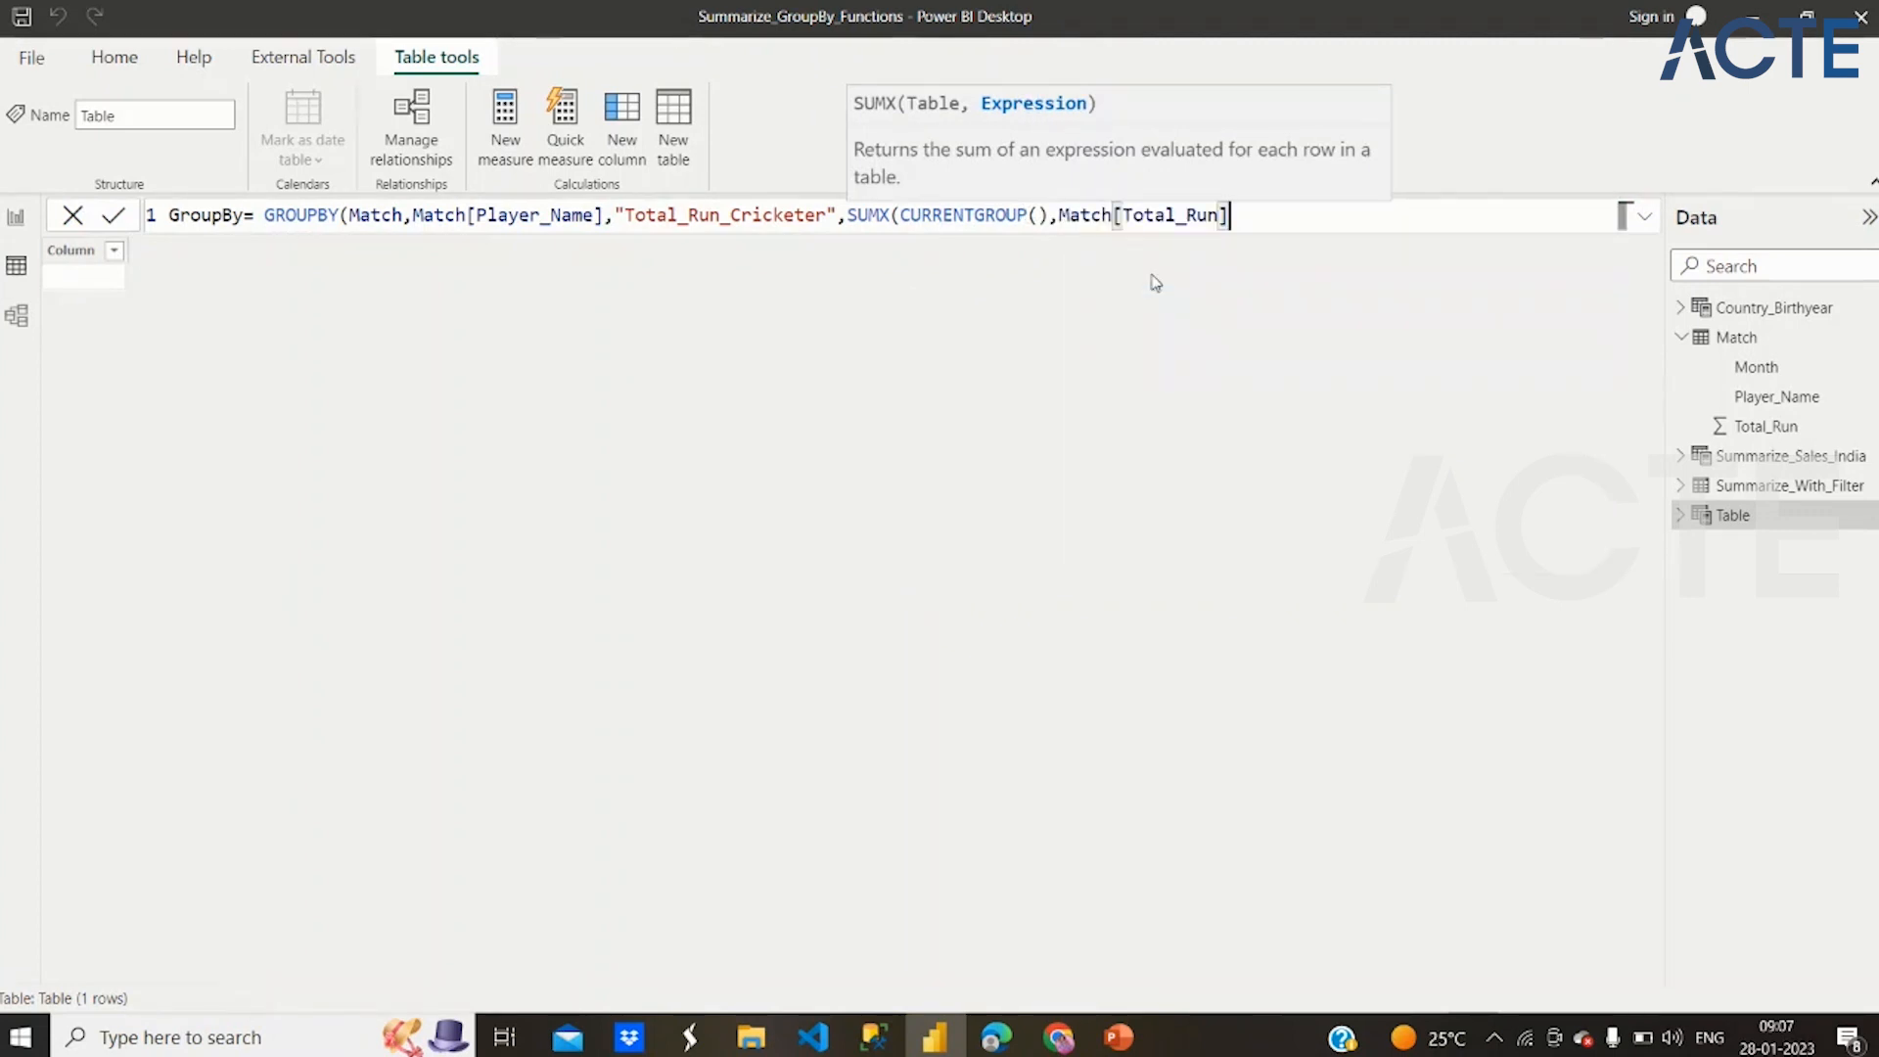
type(")")
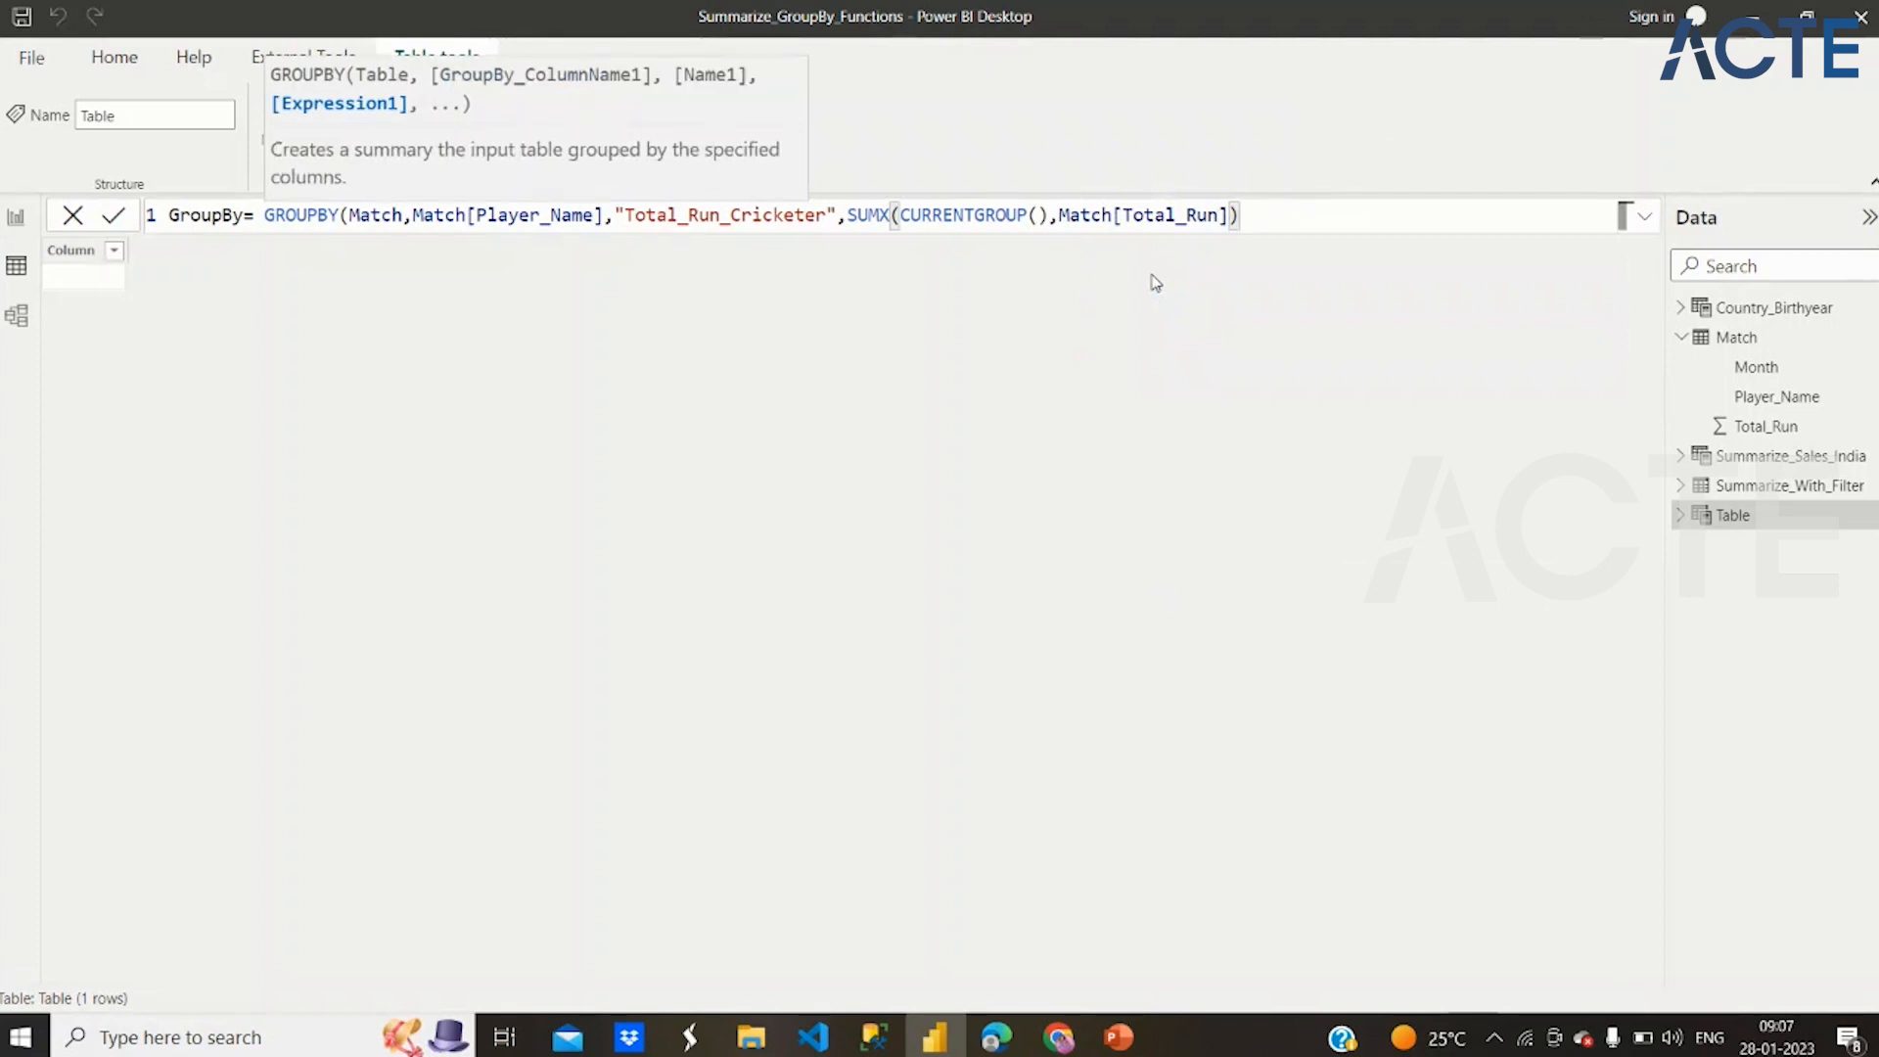
type(")")
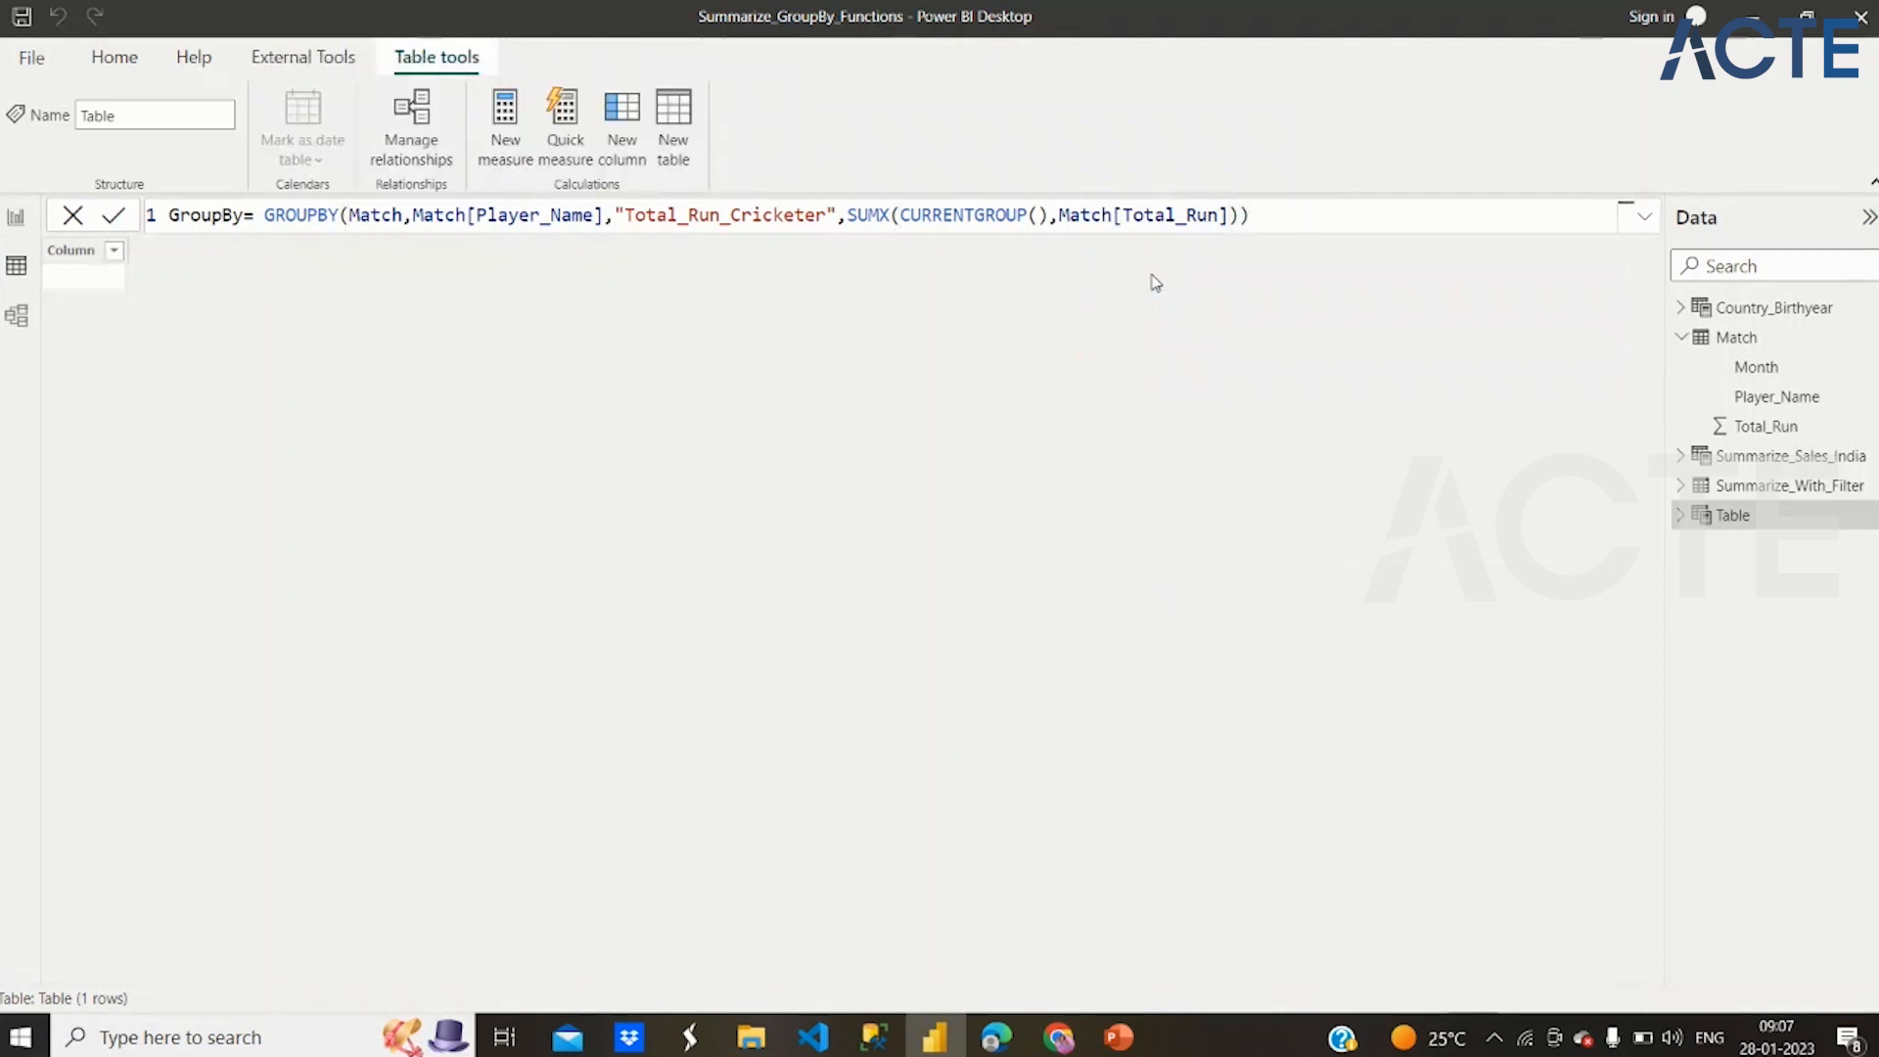
key("Return")
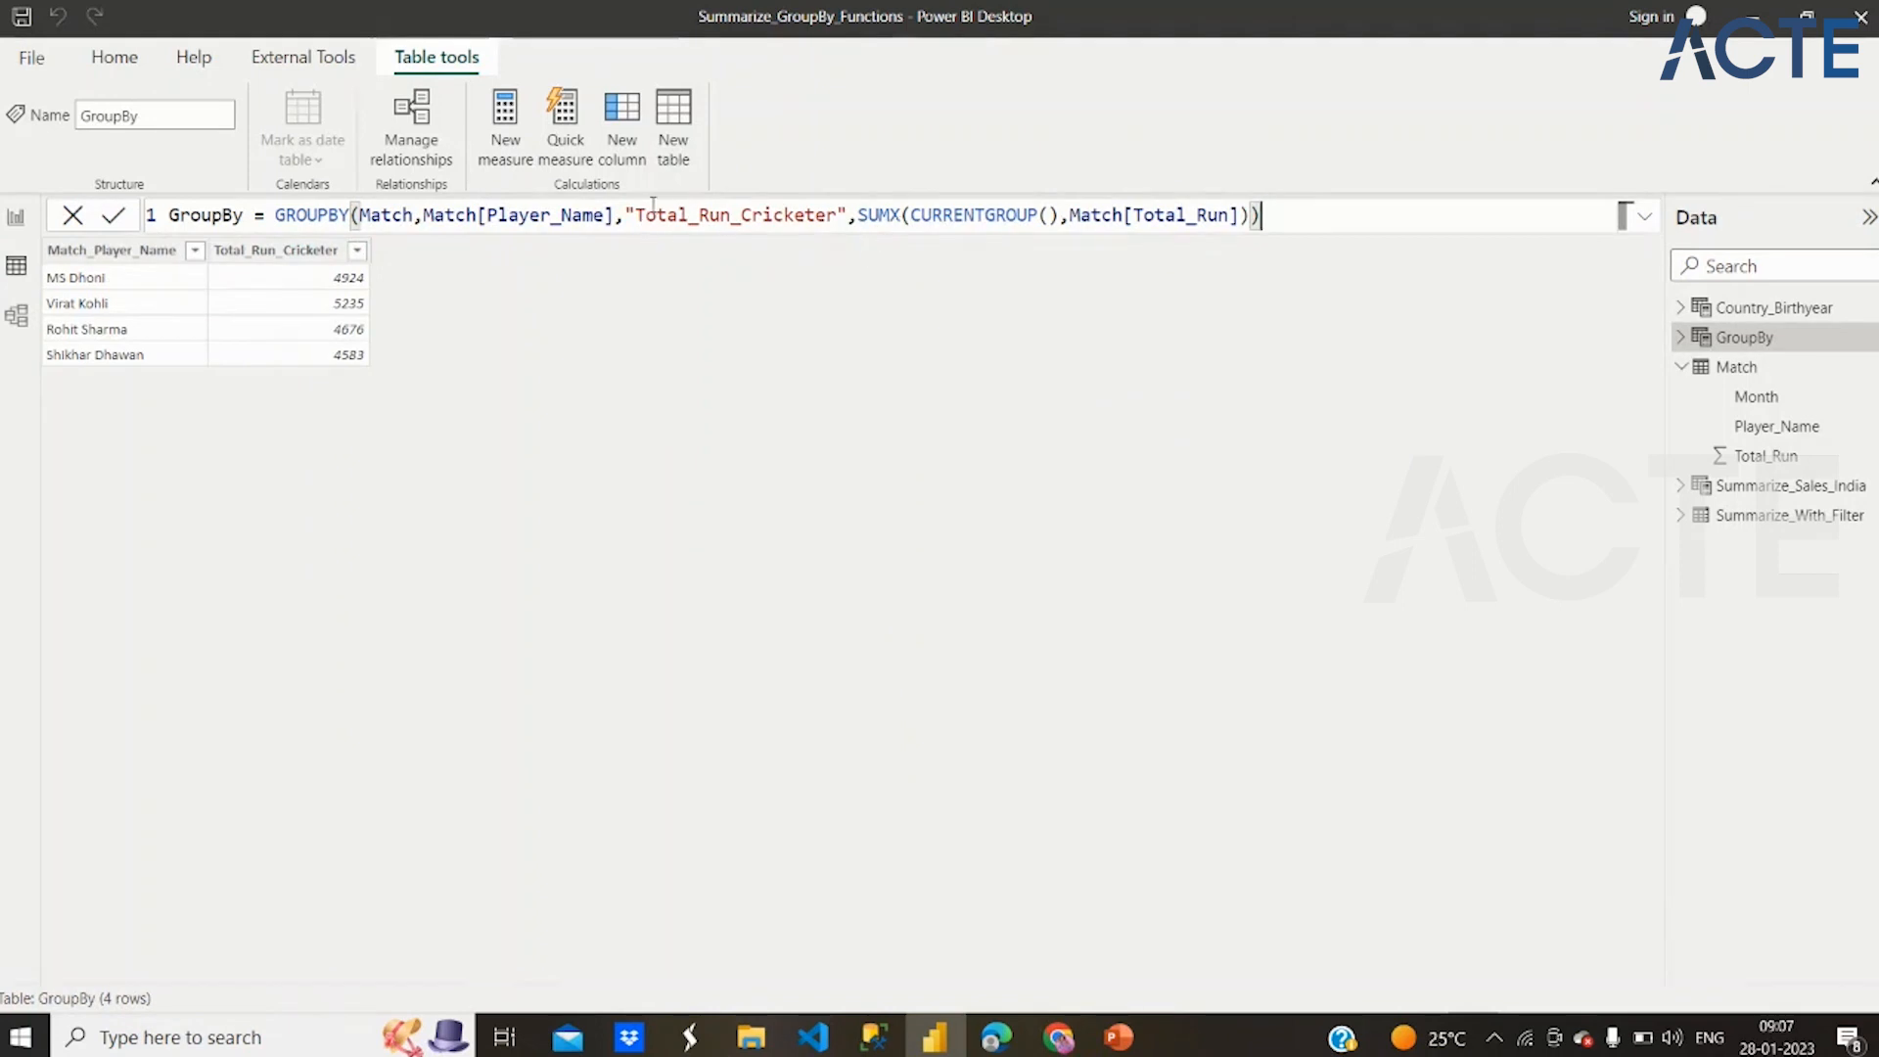
Review the GroupBy formula's arguments against its output: the Match table, Player_Name, Total_Run_Cricketer, and the SUMX with CURRENTGROUP expression
left_click(405, 215)
double_click(406, 215)
left_click_drag(626, 215, 530, 215)
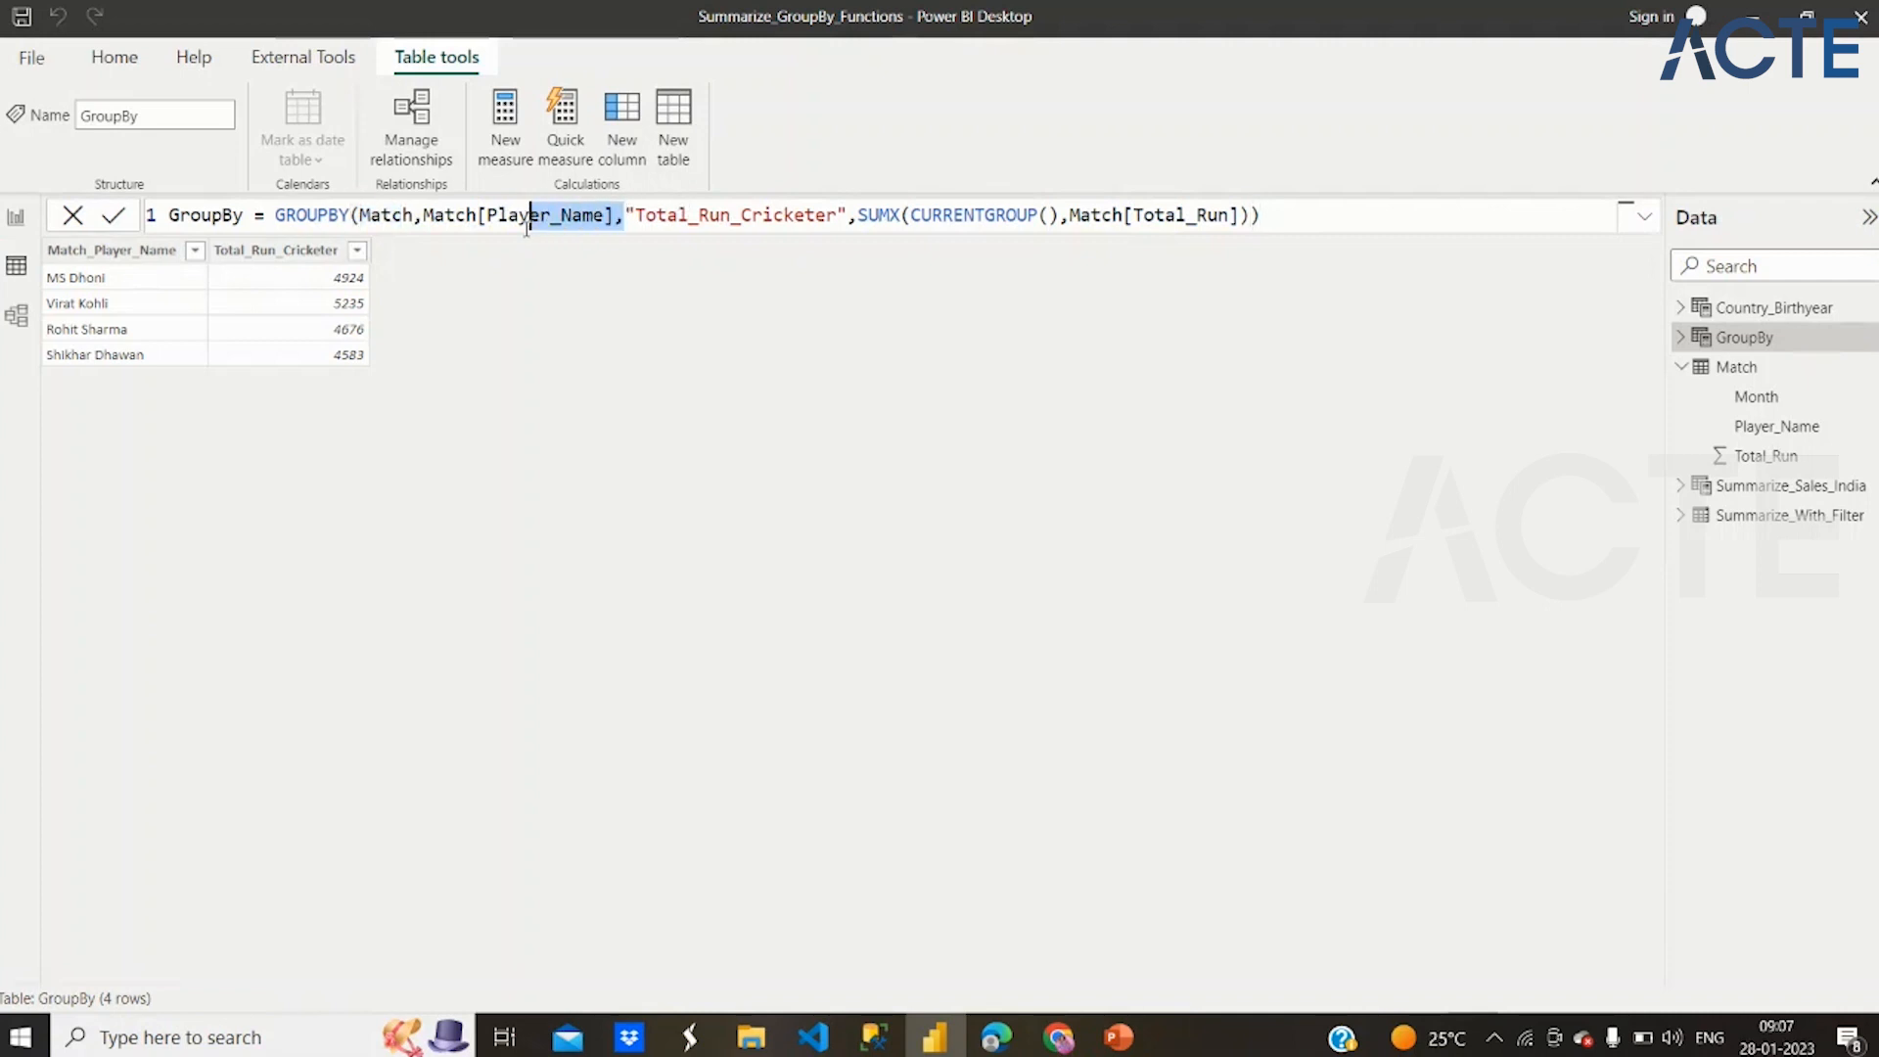
left_click(296, 252)
left_click_drag(846, 216, 709, 216)
left_click_drag(868, 215, 1062, 215)
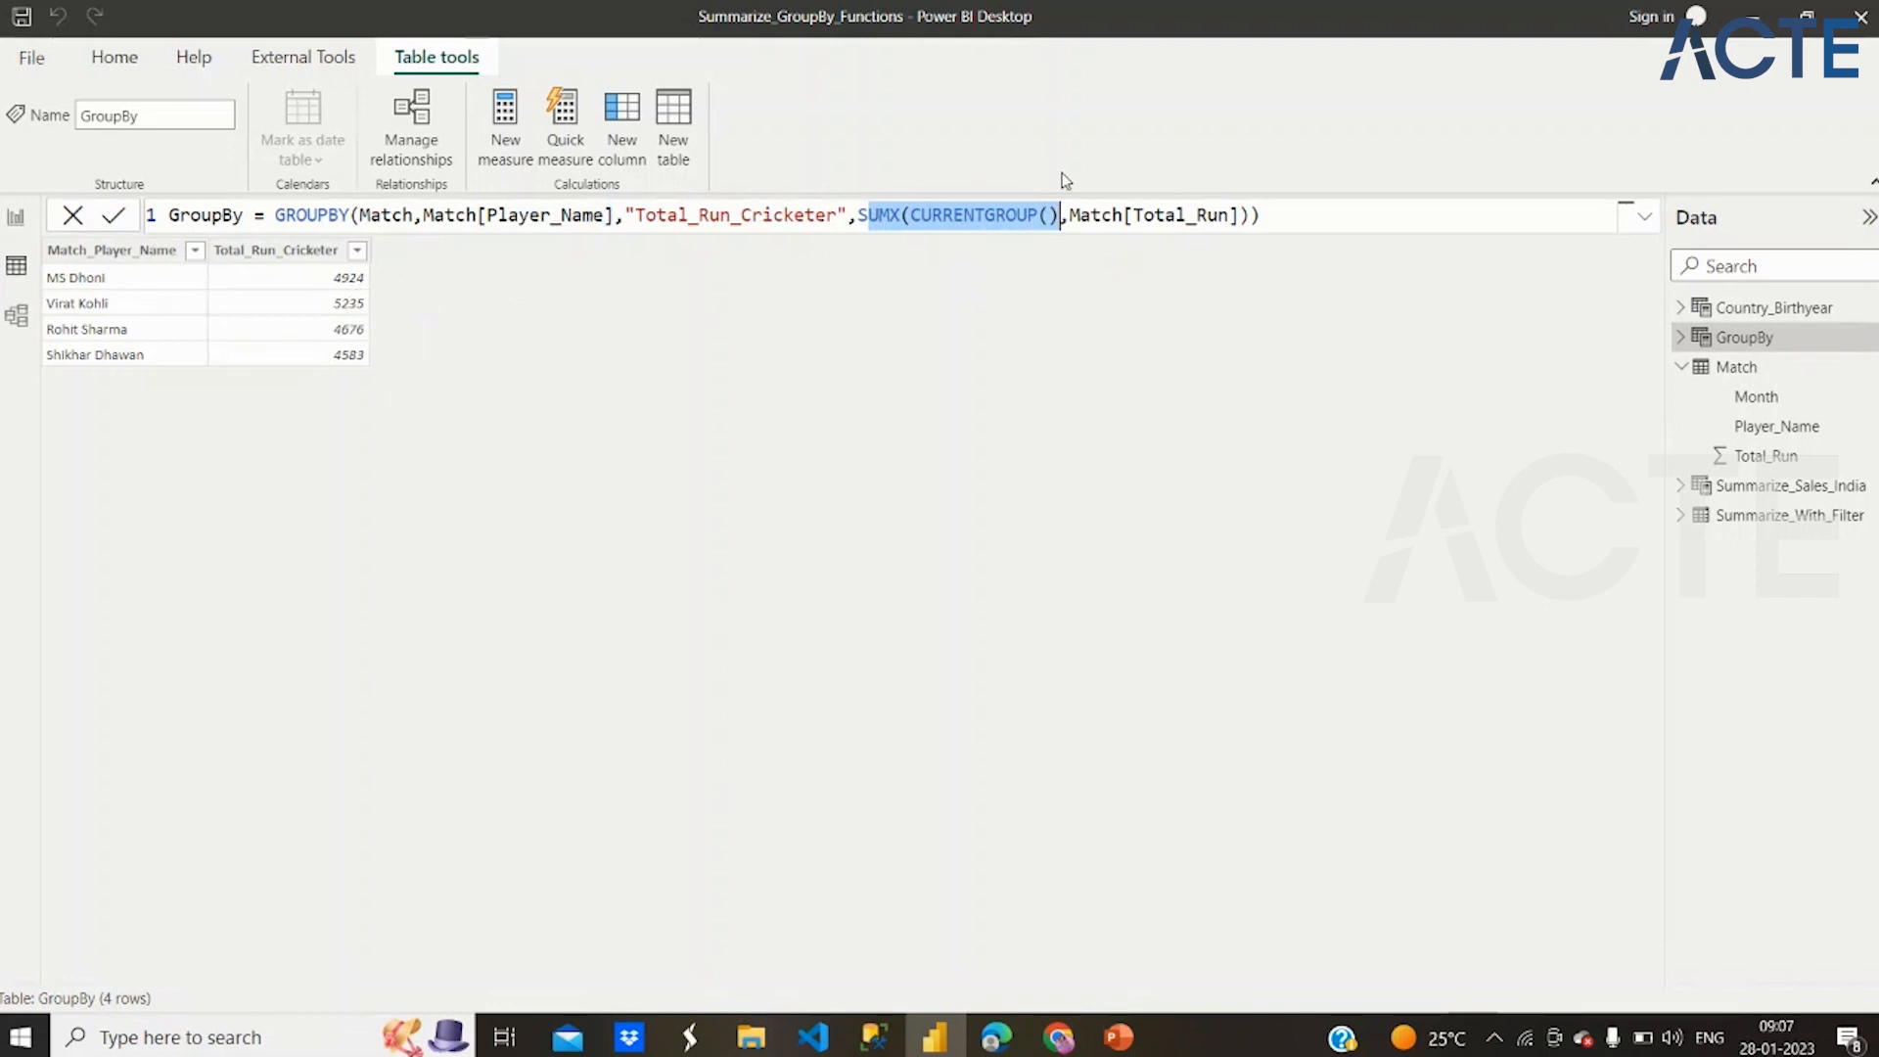
left_click_drag(1081, 215, 1241, 215)
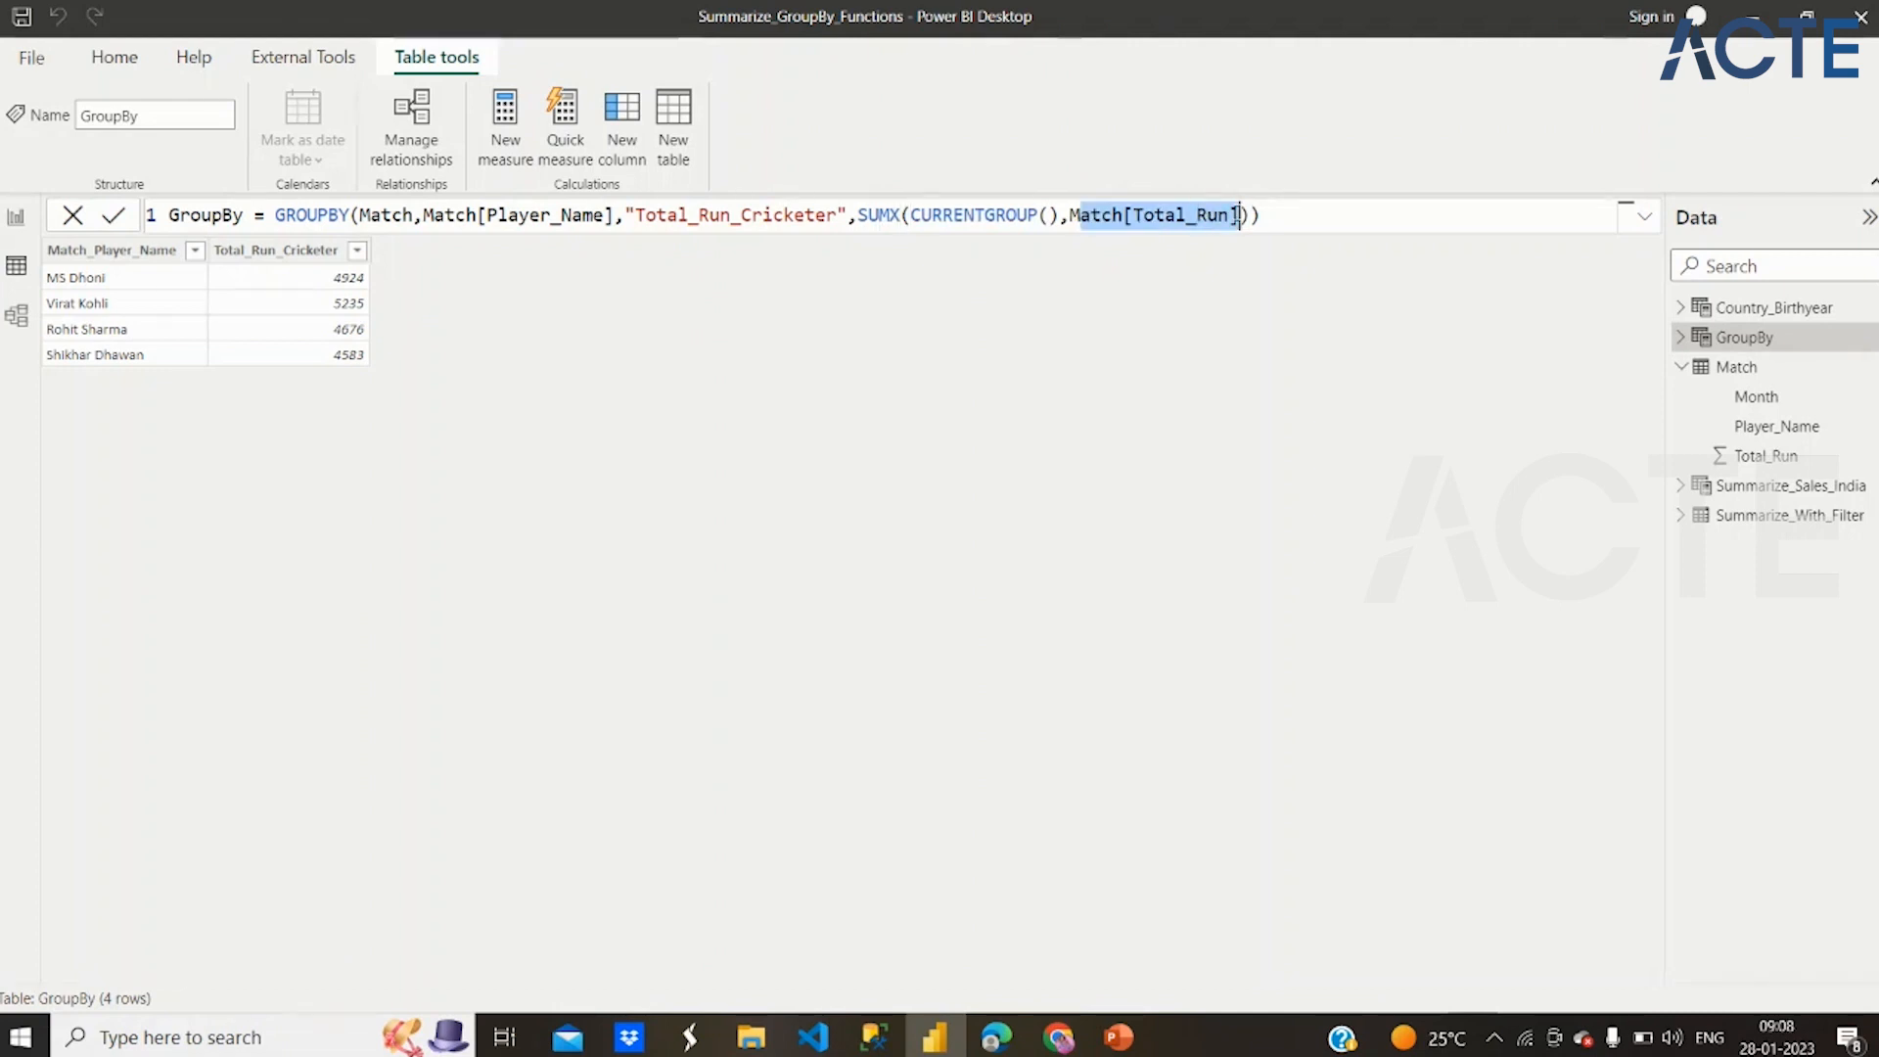
left_click(1240, 215)
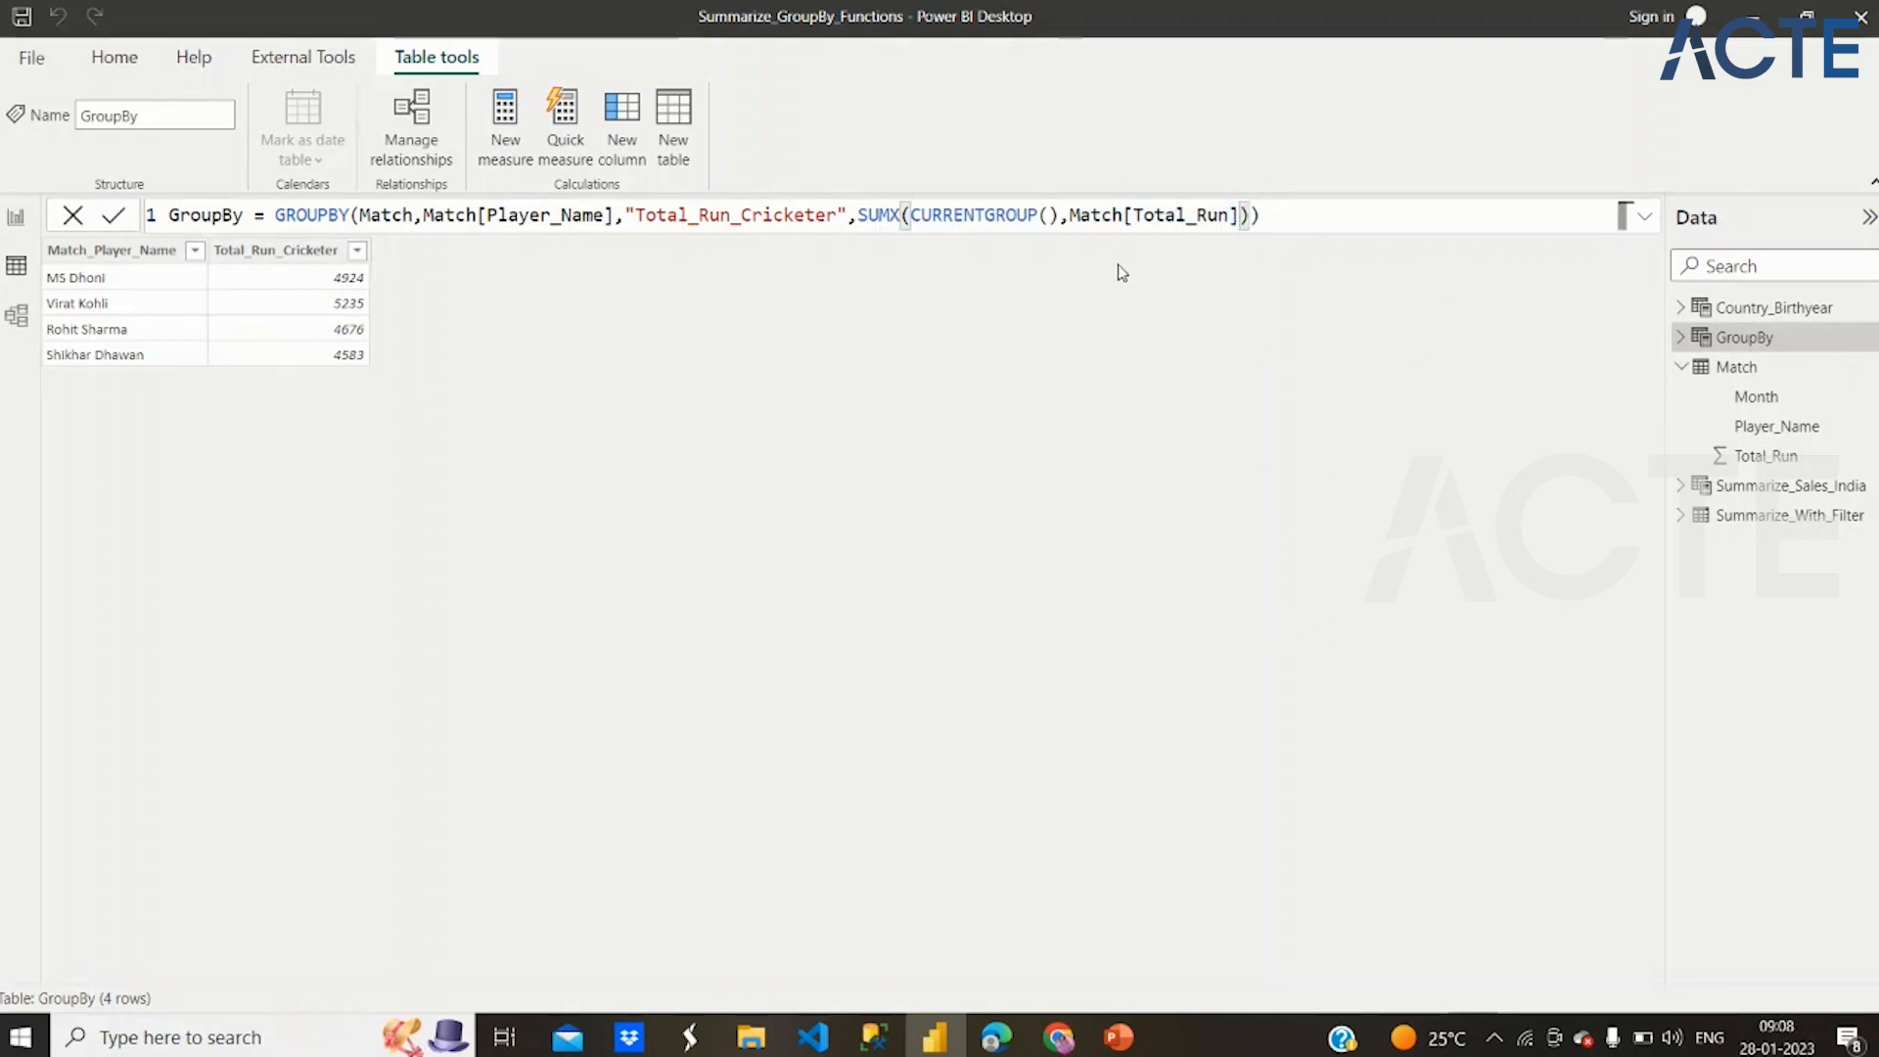
left_click_drag(931, 216, 870, 215)
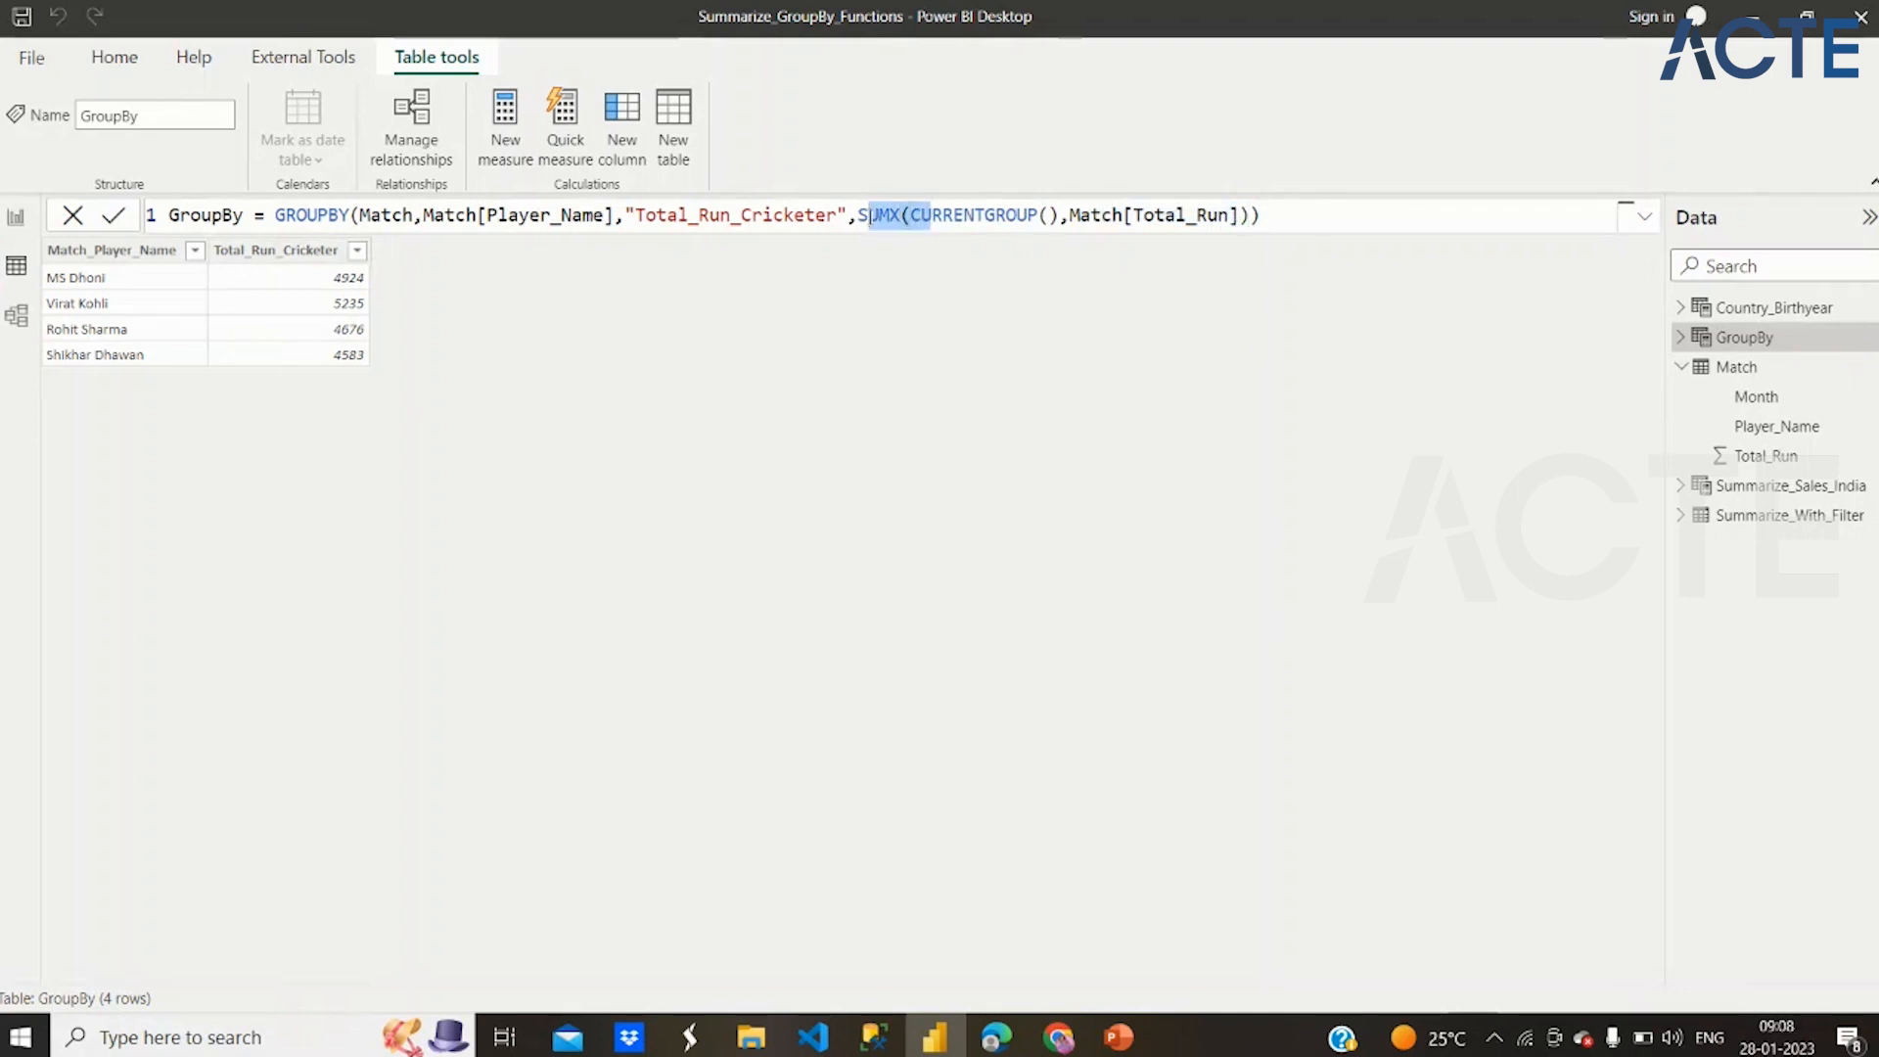
left_click(1258, 216)
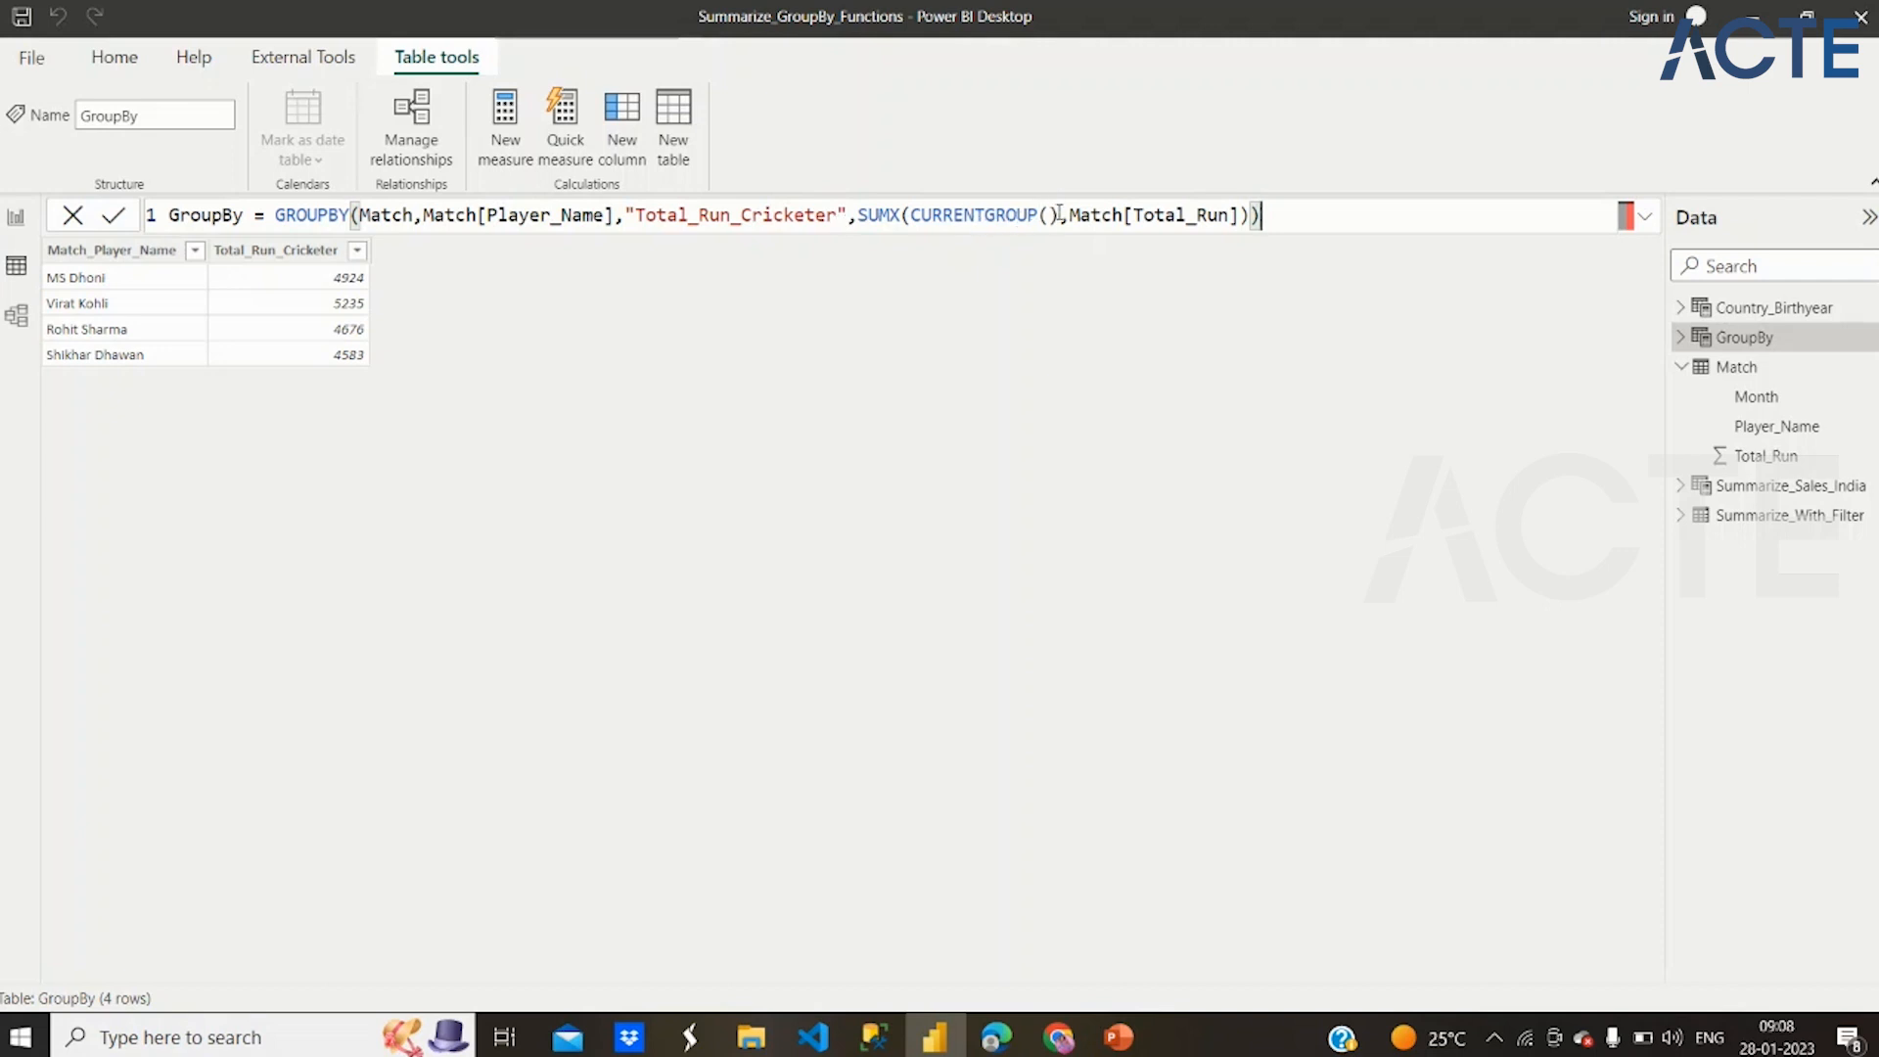
left_click_drag(1059, 214, 859, 215)
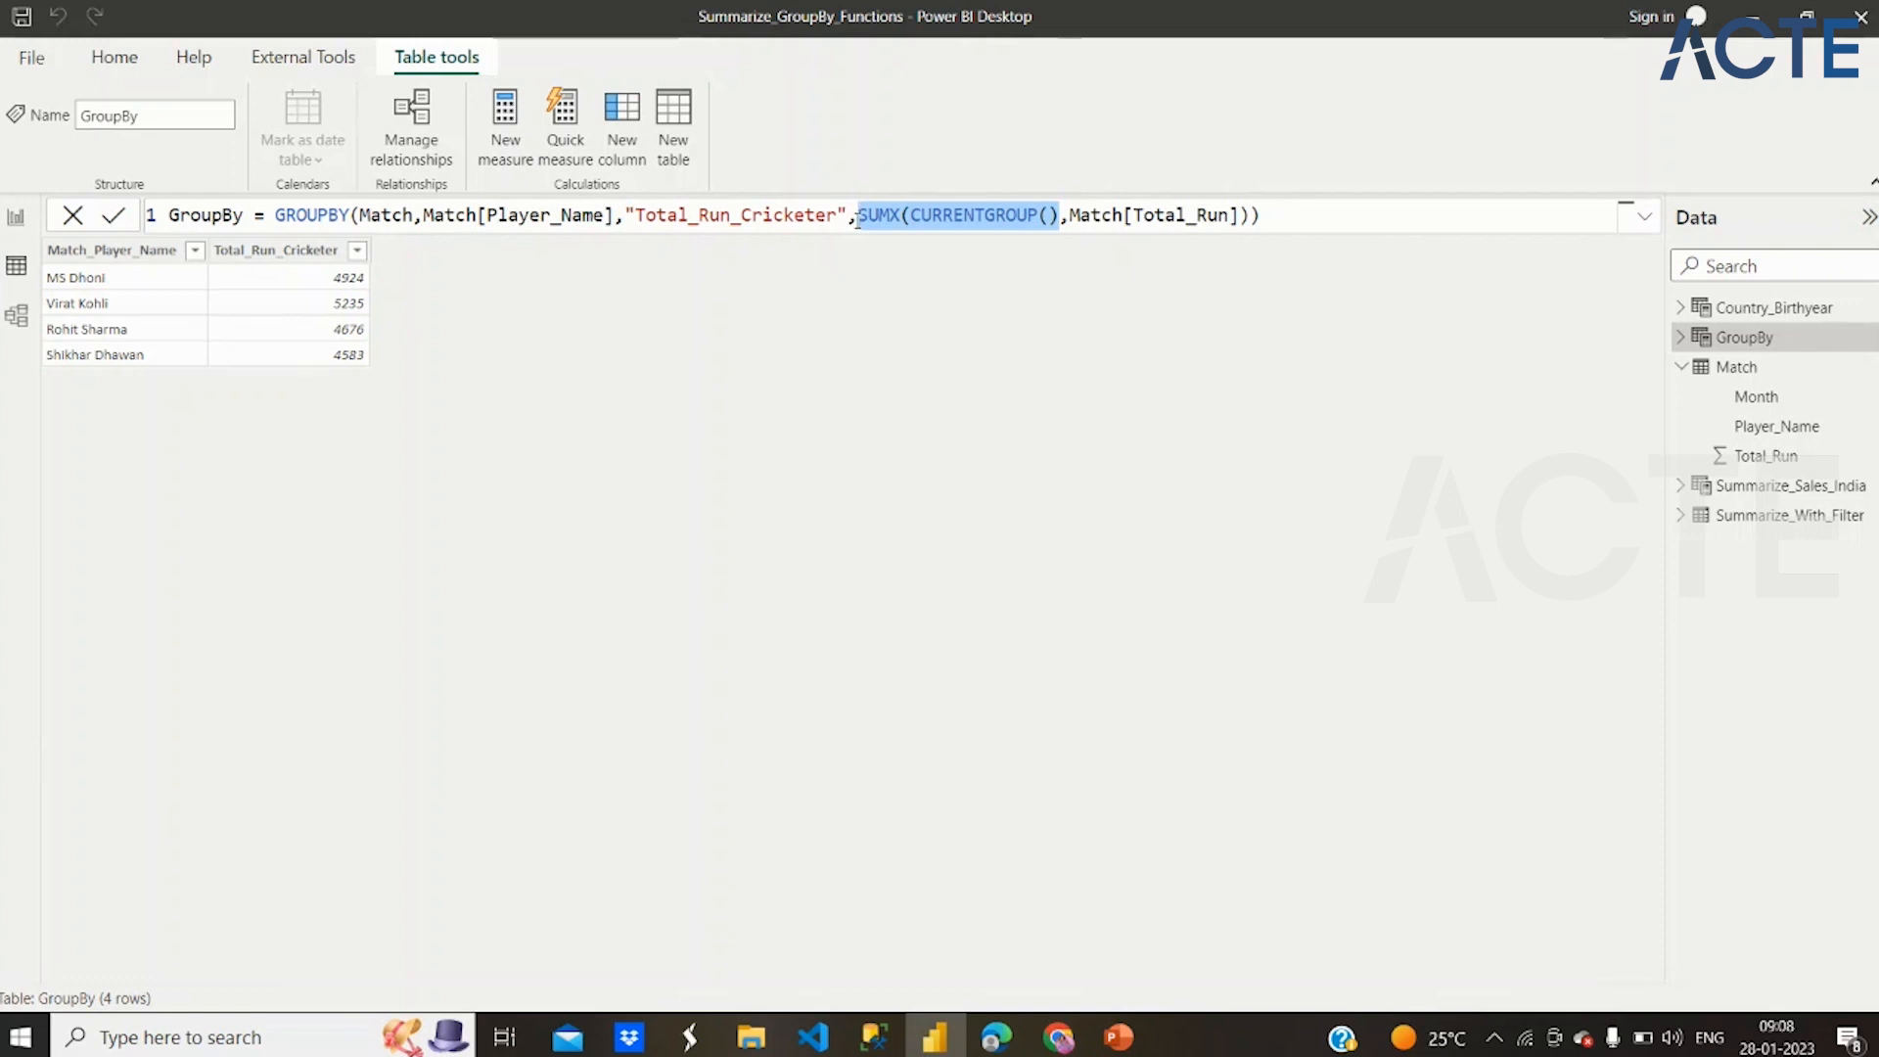
left_click(858, 215)
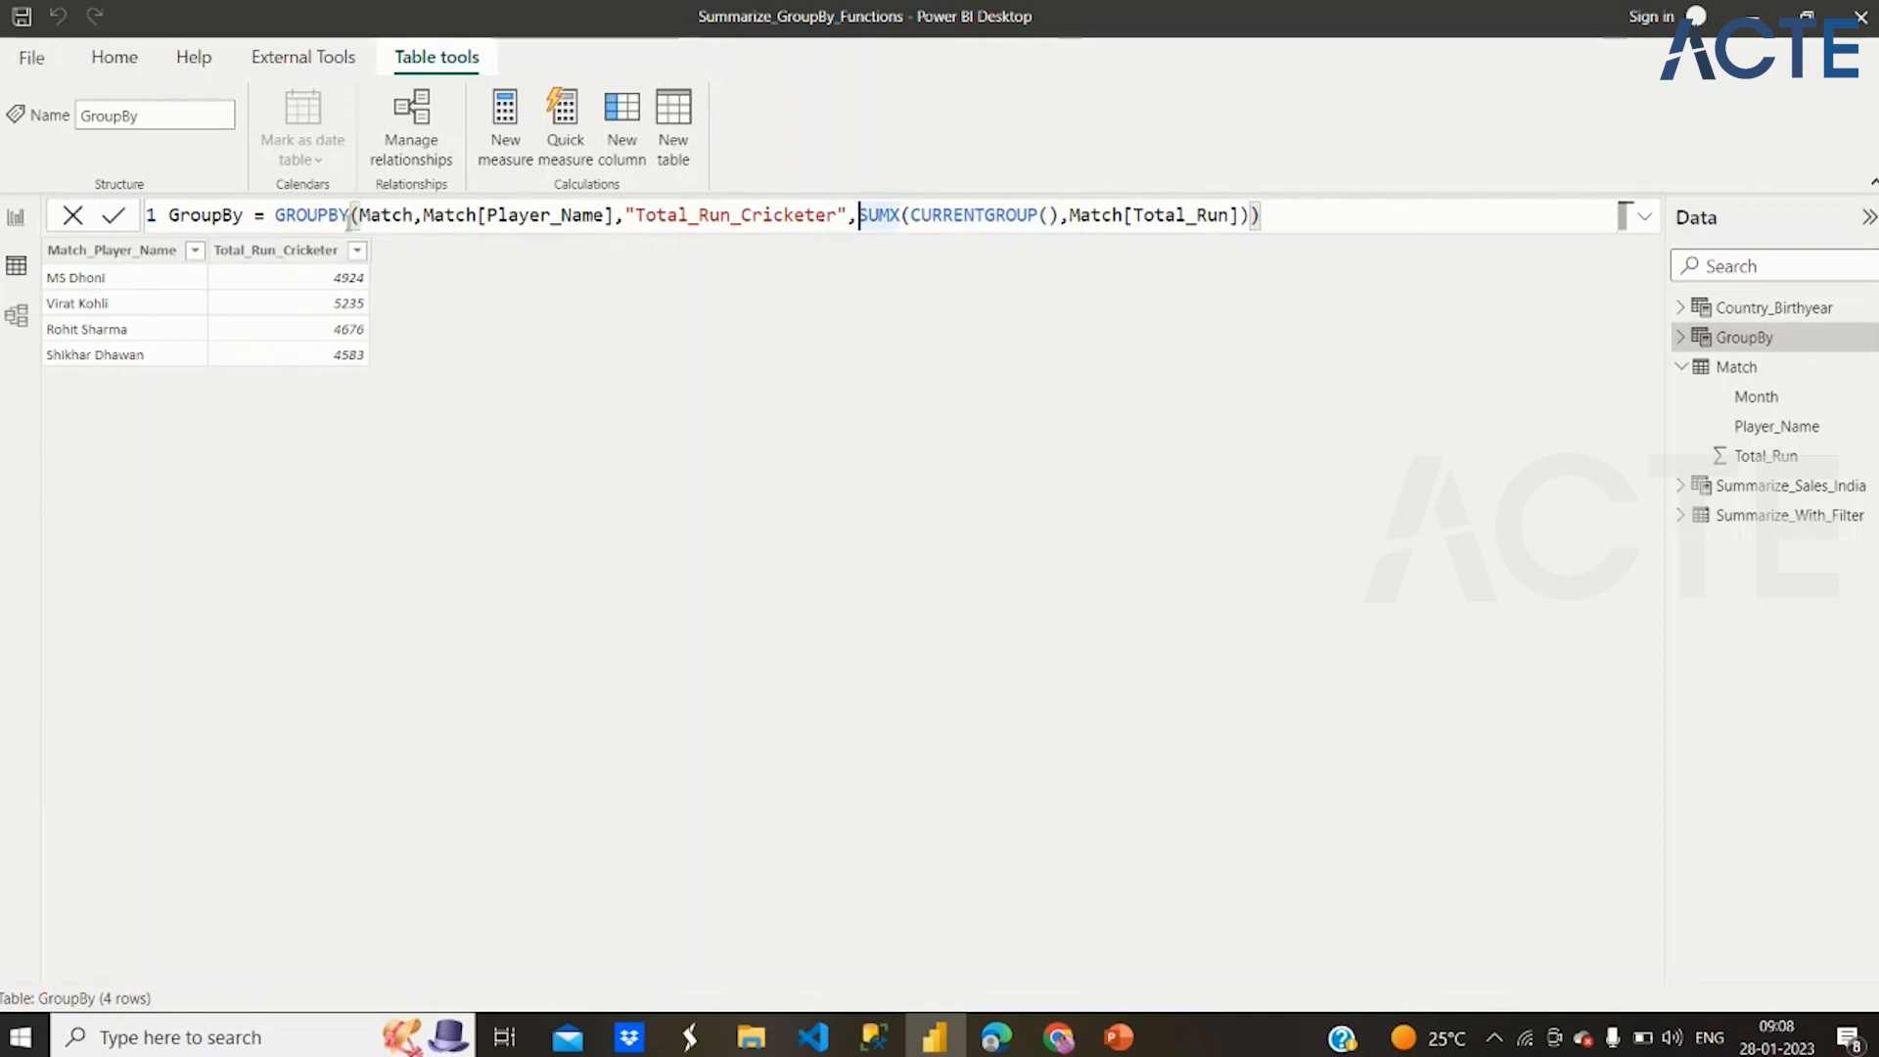
left_click(298, 216)
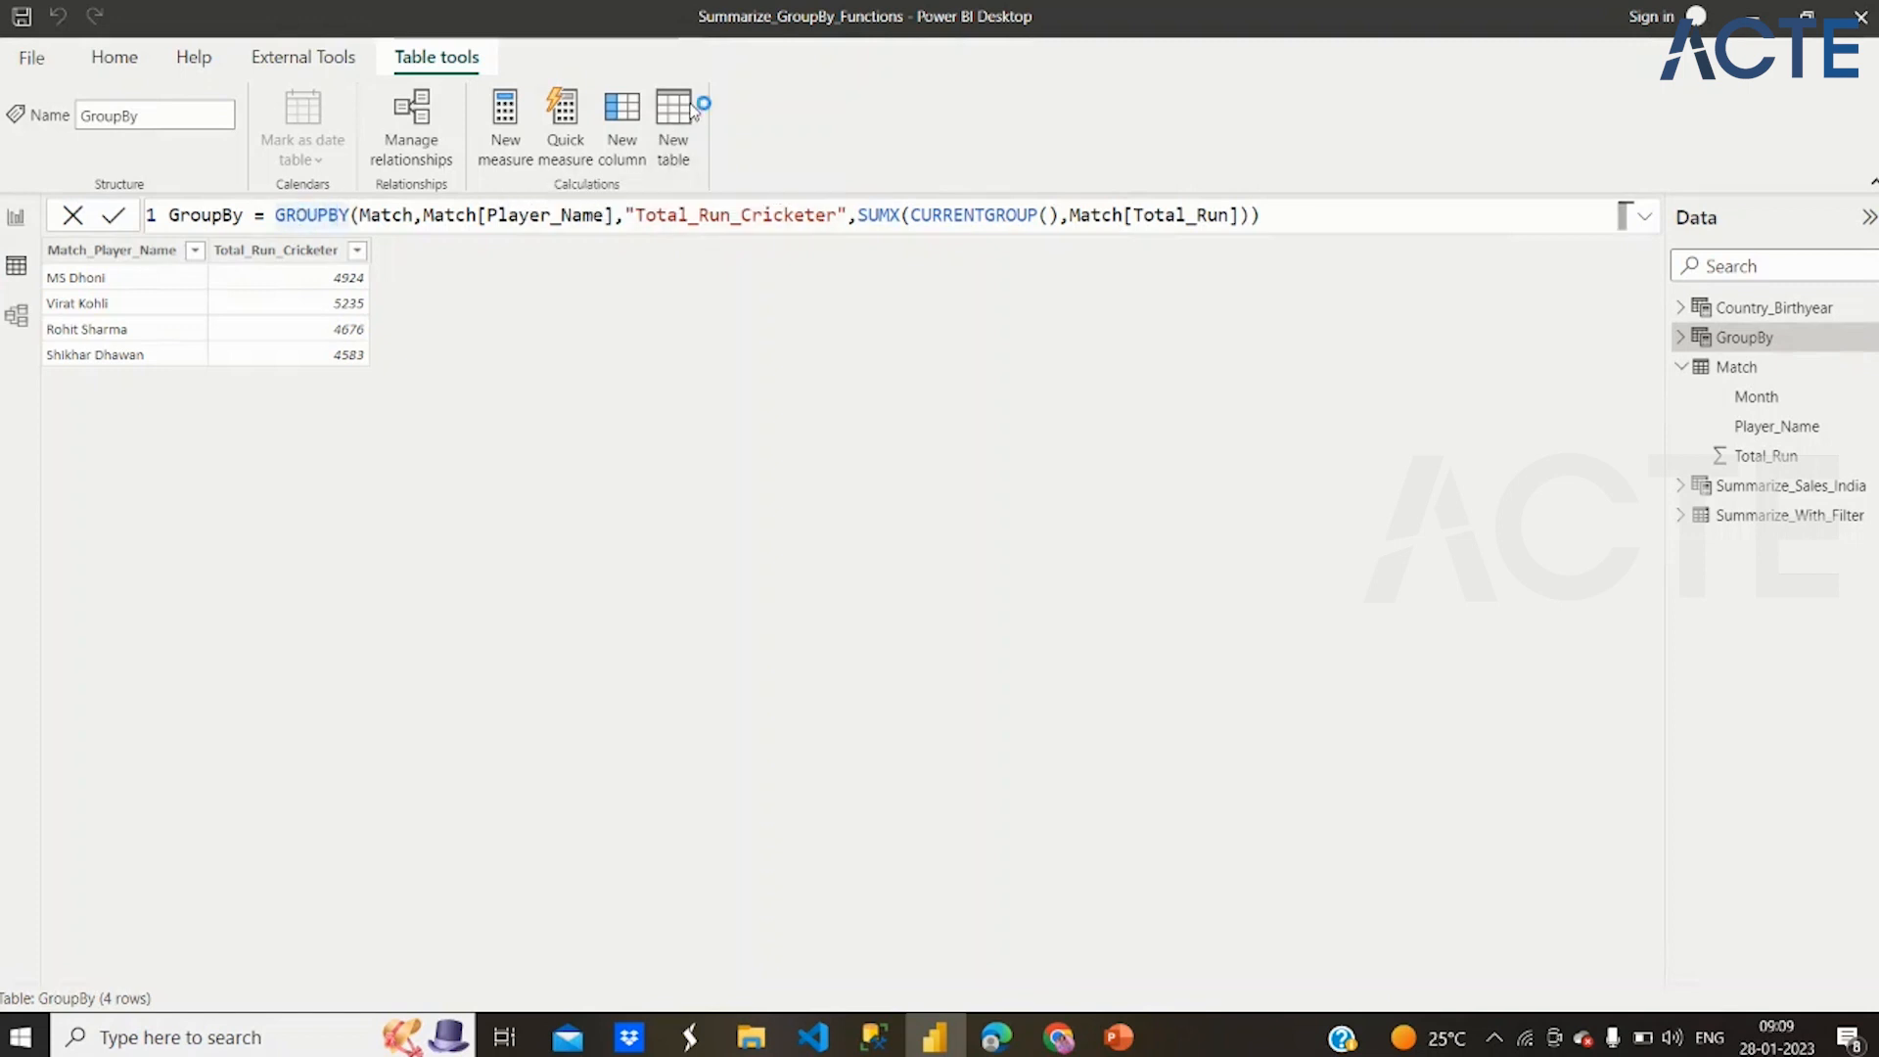
Create a new calculated table named summarize_columns that uses the SUMMARIZECOLUMNS function
left_click(692, 111)
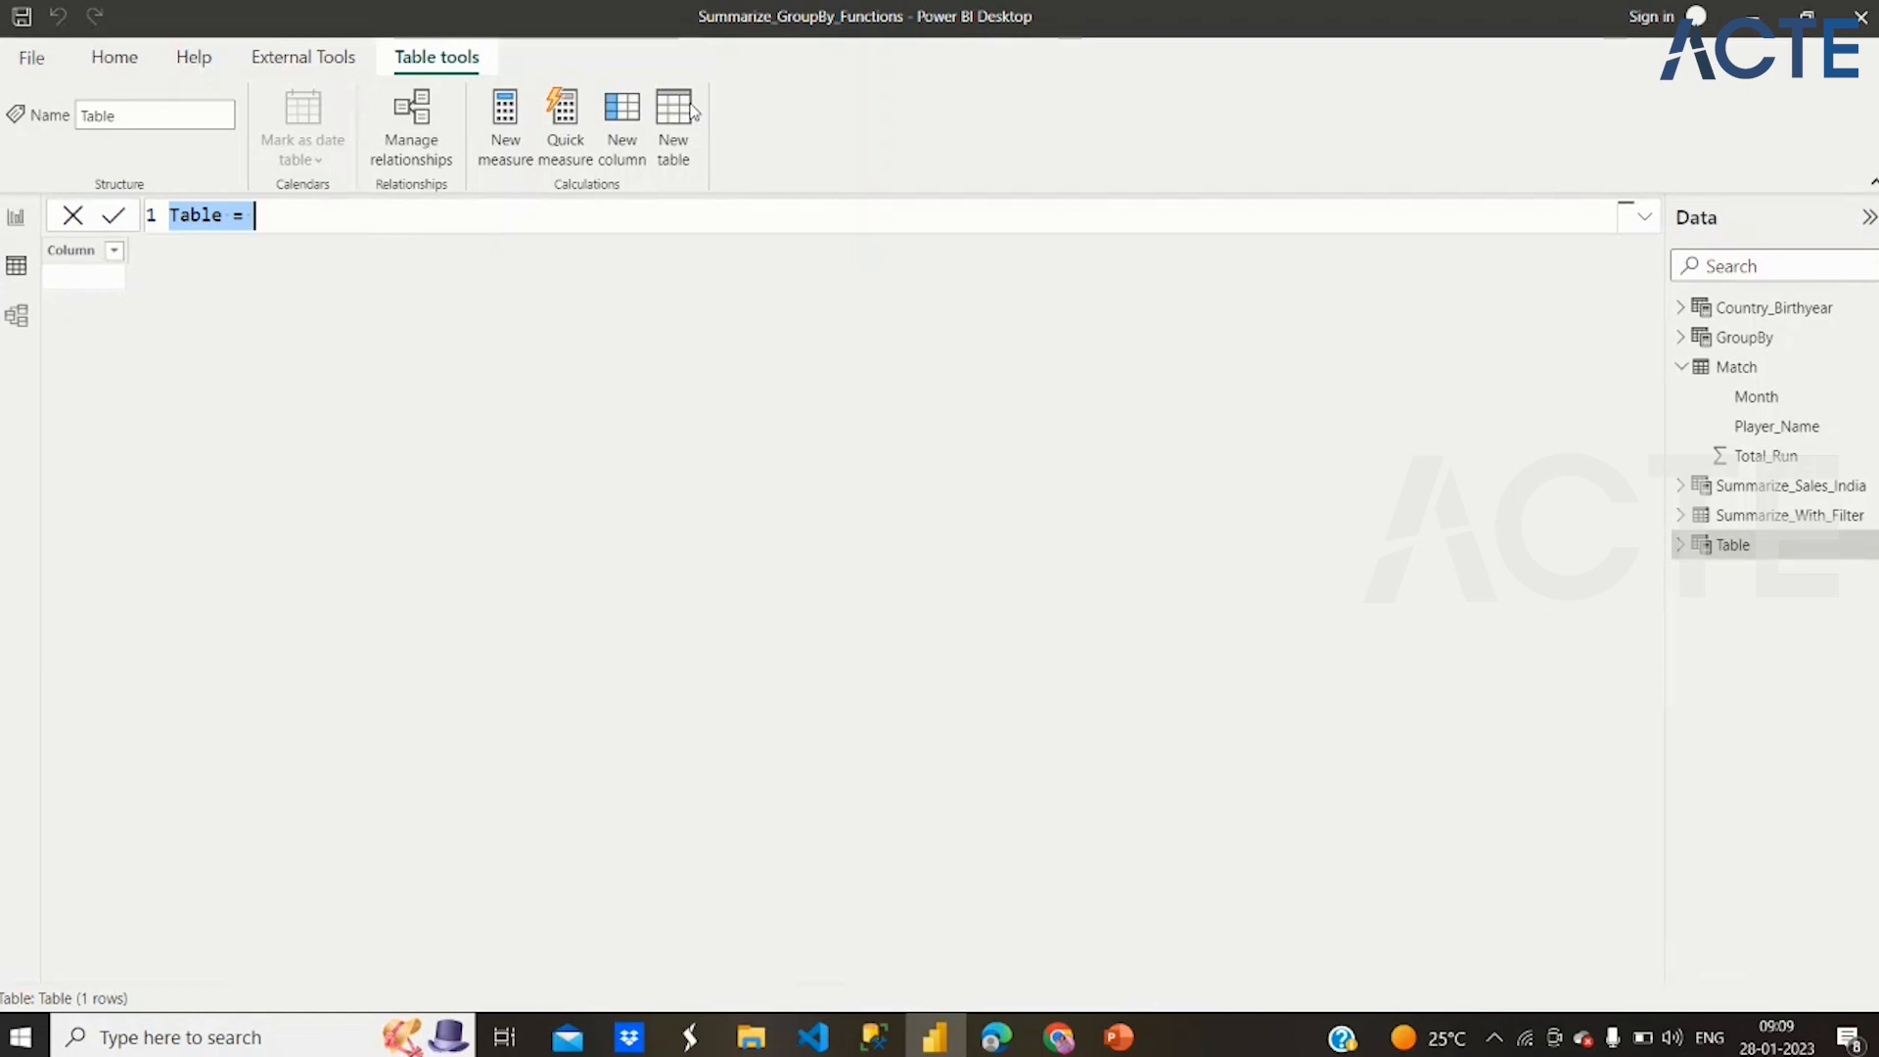
type("summa")
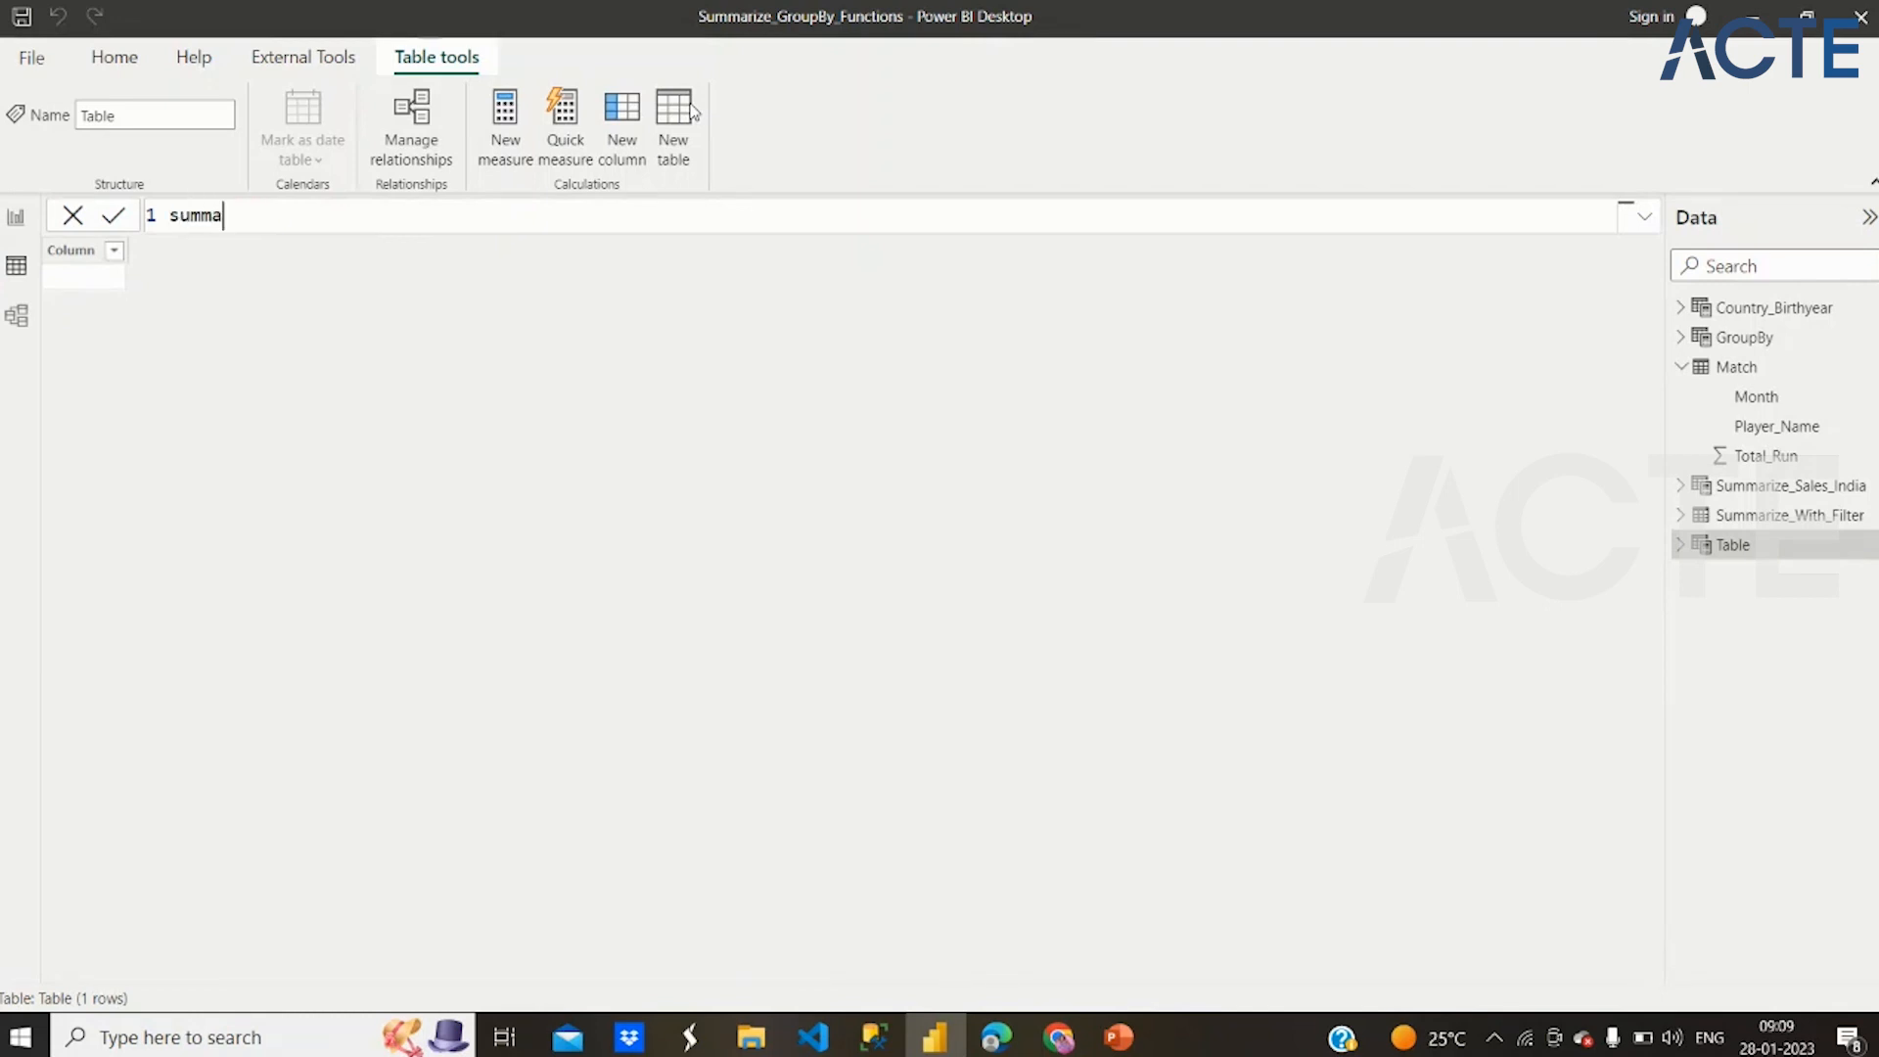
type("rize_columns= summ")
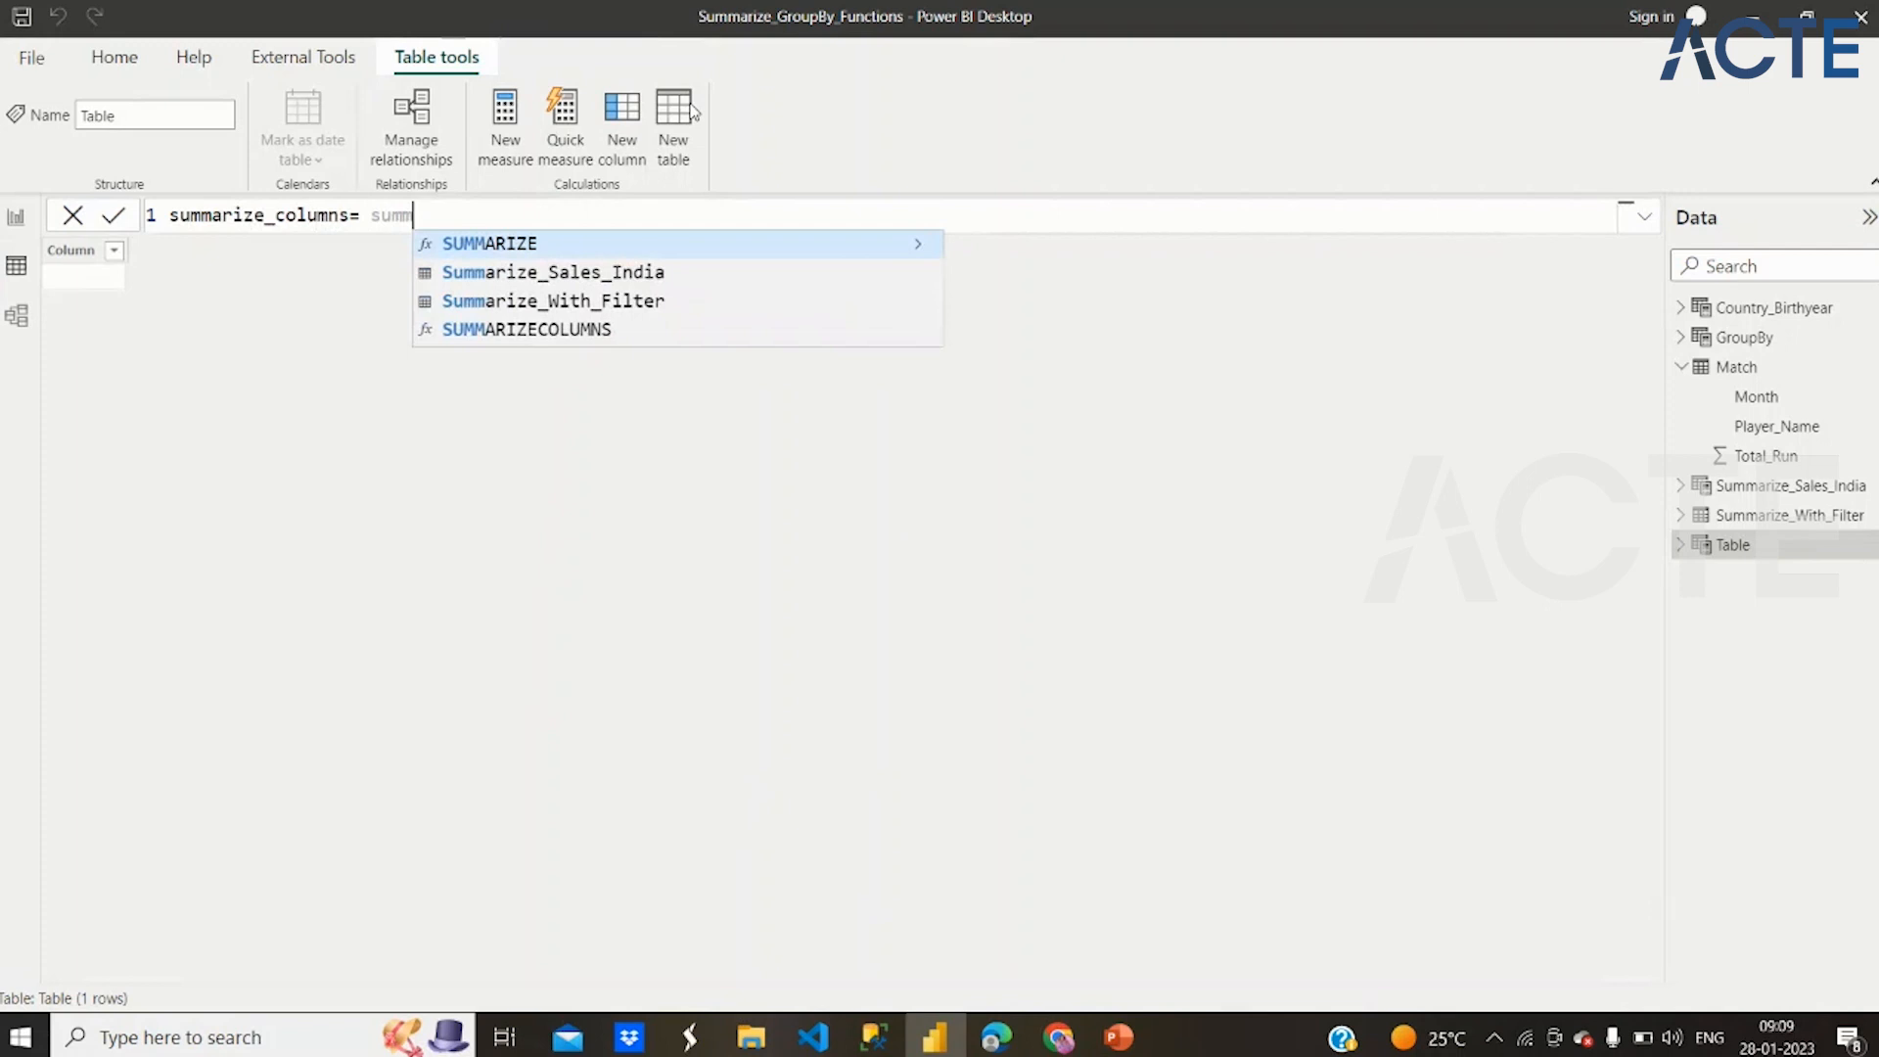
key("Down")
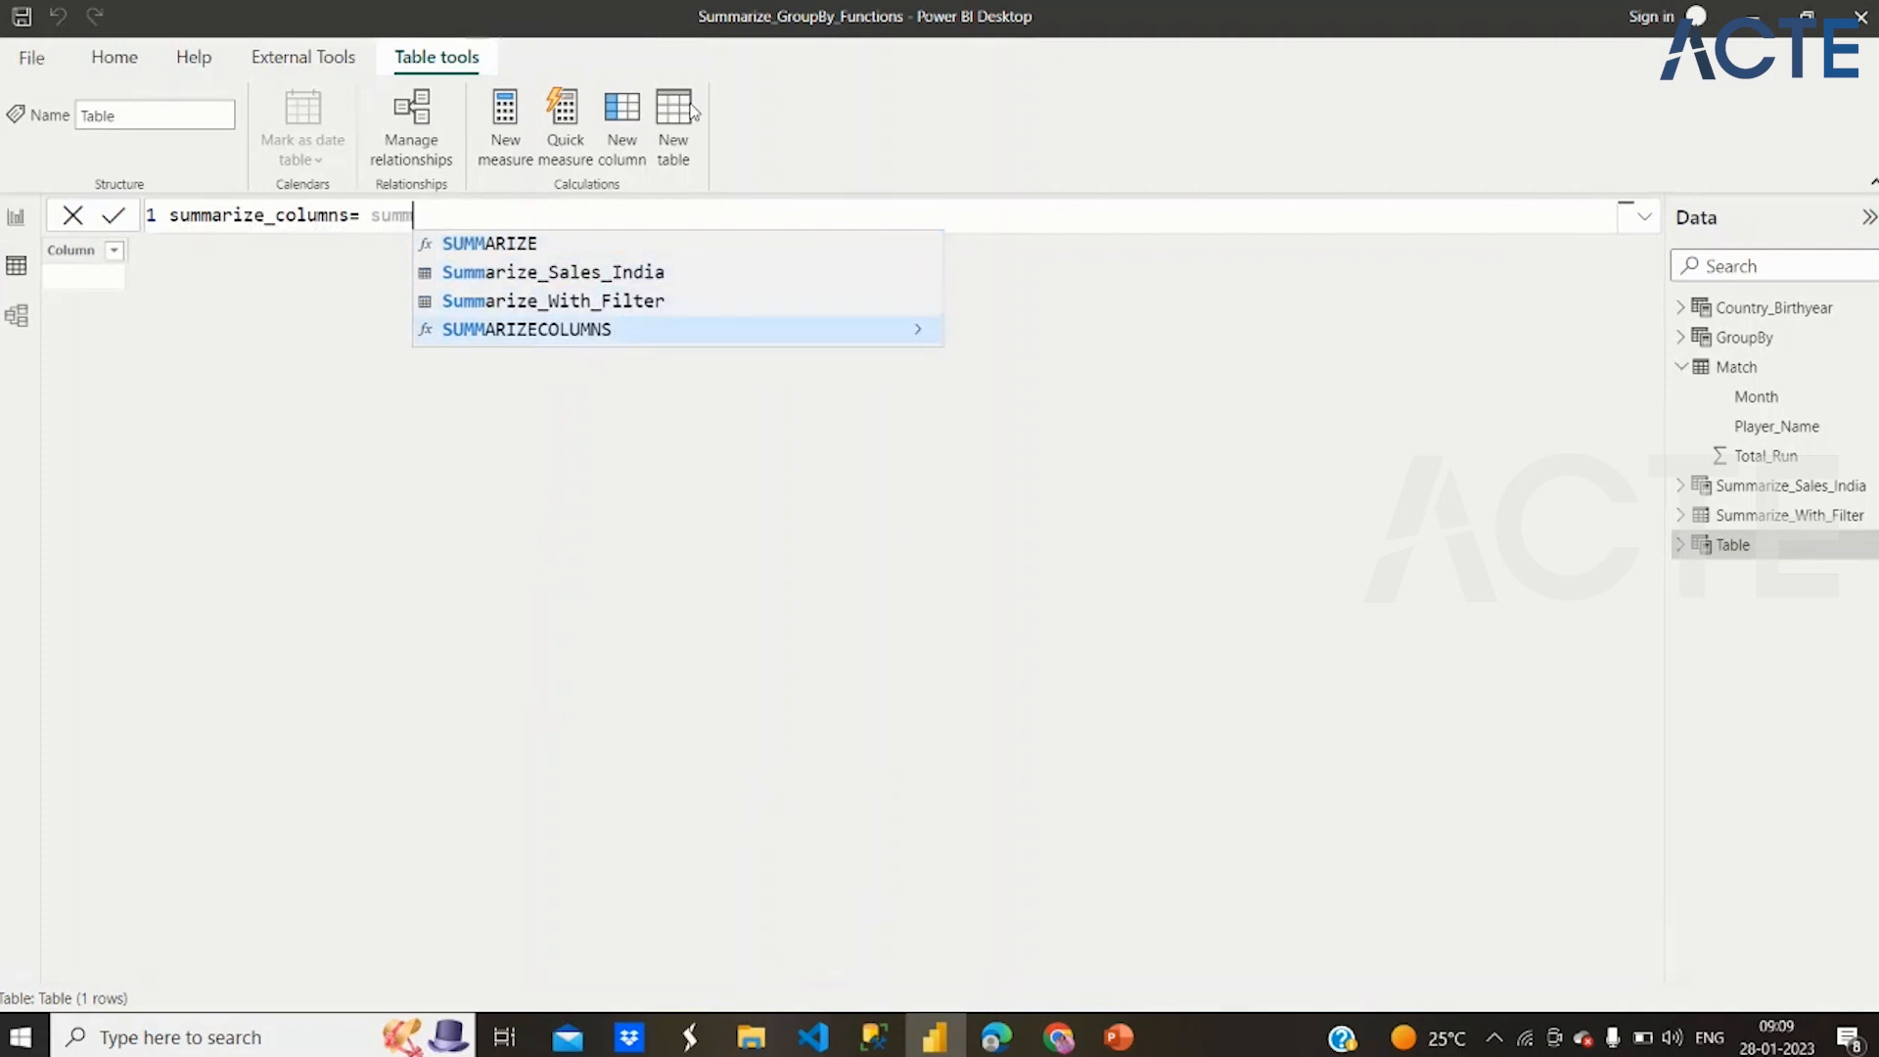
key("Tab")
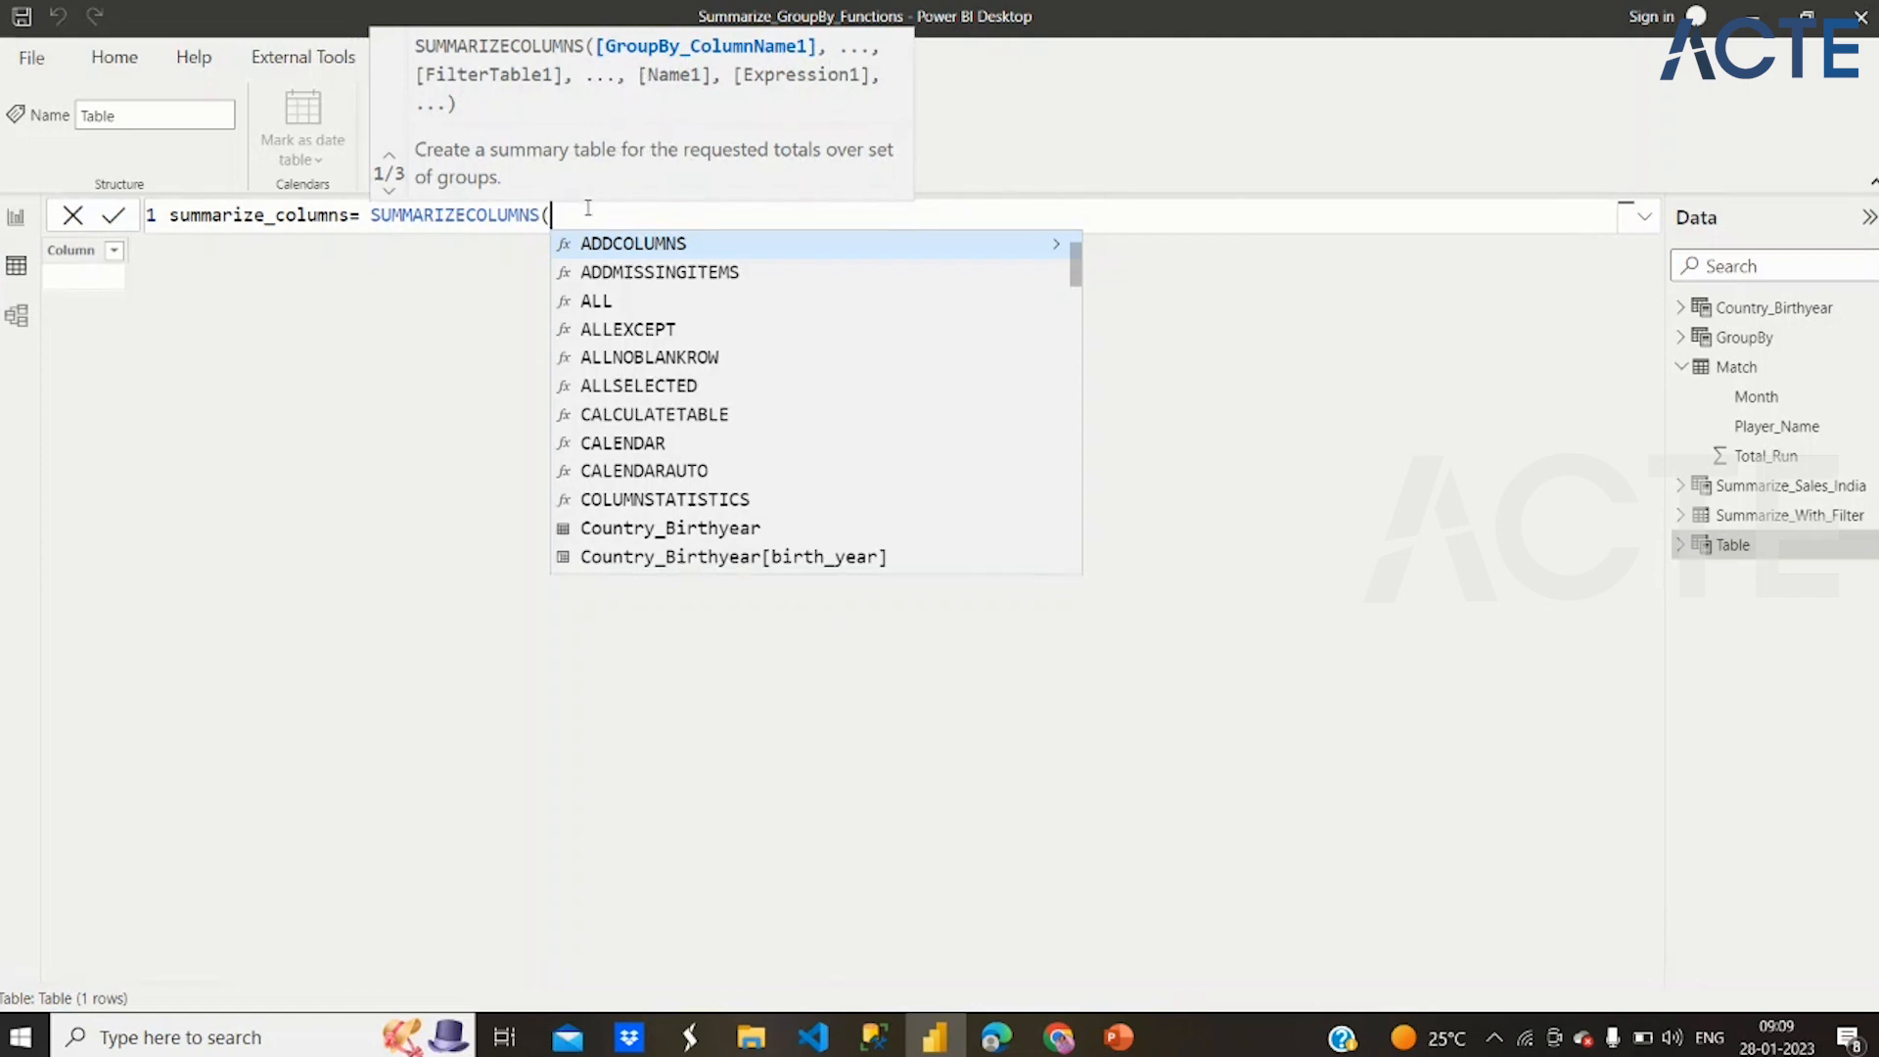
Swap SUMMARIZECOLUMNS for SUMMARIZE to compare their argument syntax, and put SUMMARIZECOLUMNS back
key("BackSpace")
key("BackSpace")
key("BackSpace")
key("BackSpace")
key("BackSpace")
key("BackSpace")
key("BackSpace")
key("BackSpace")
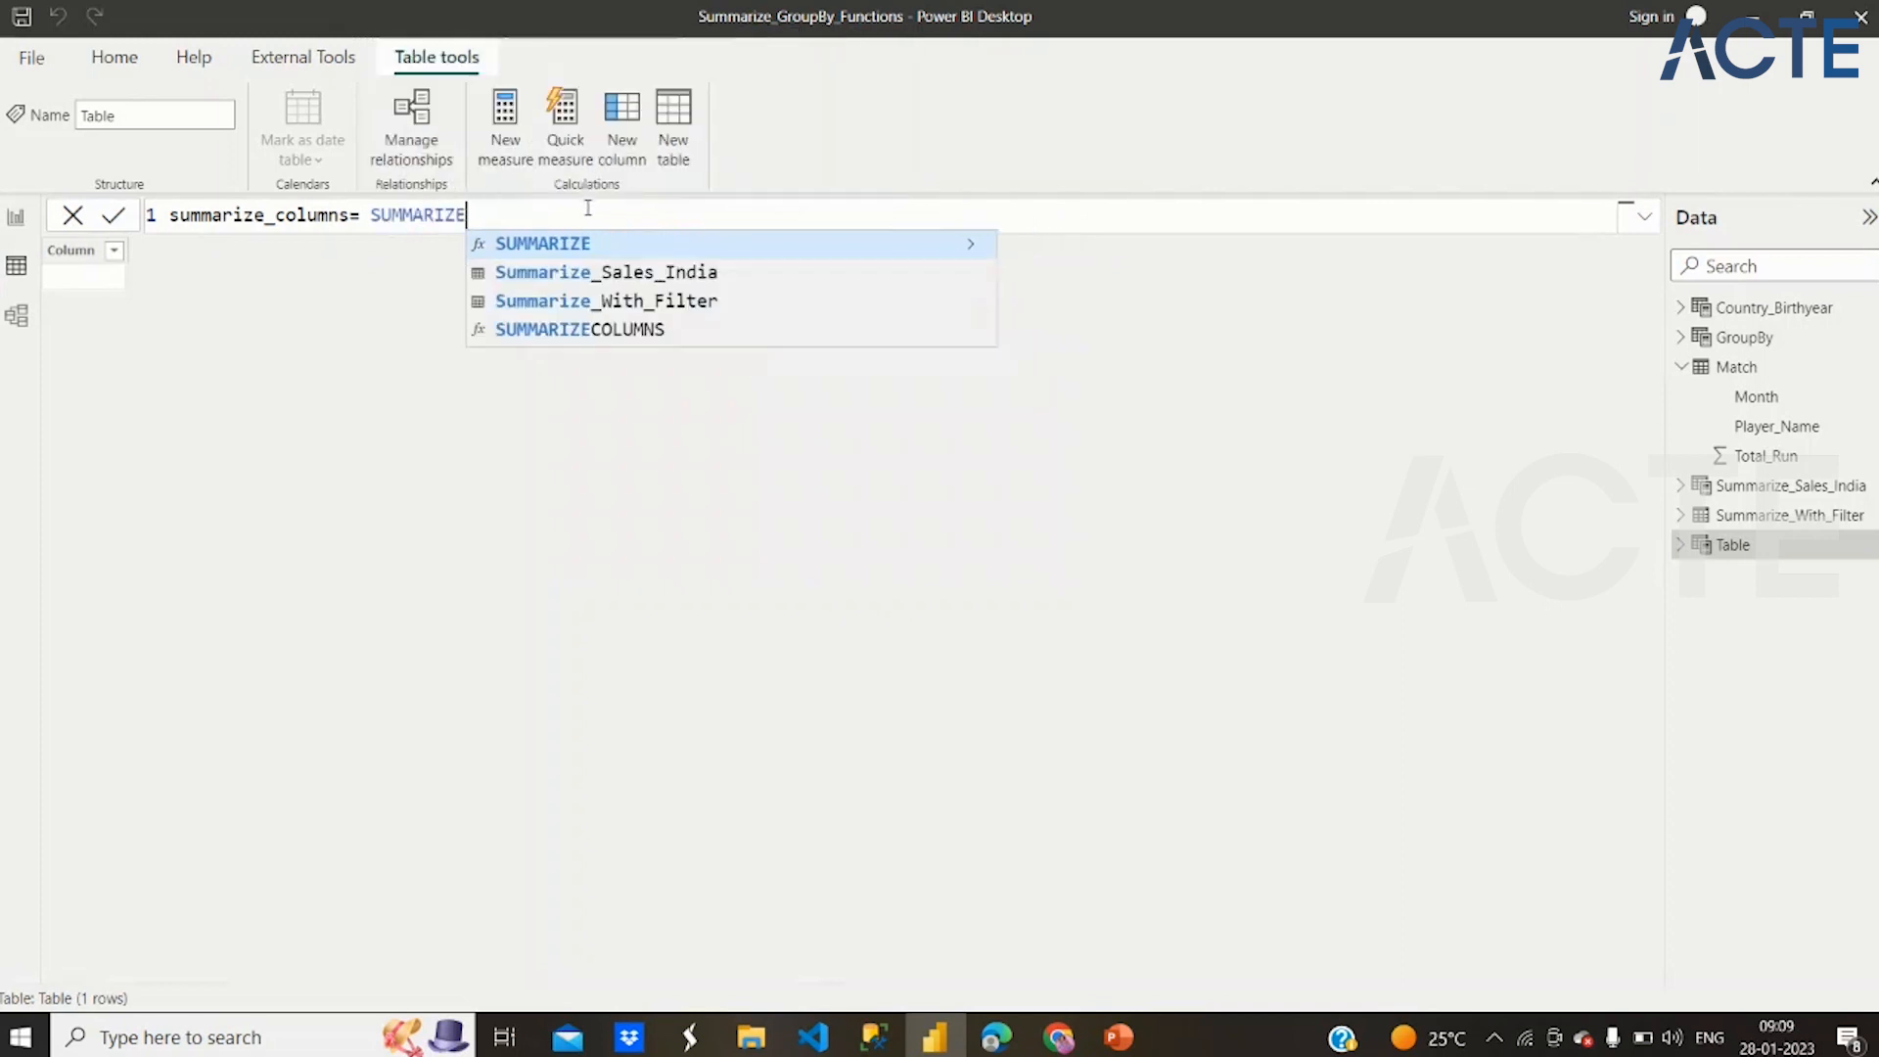
type("(")
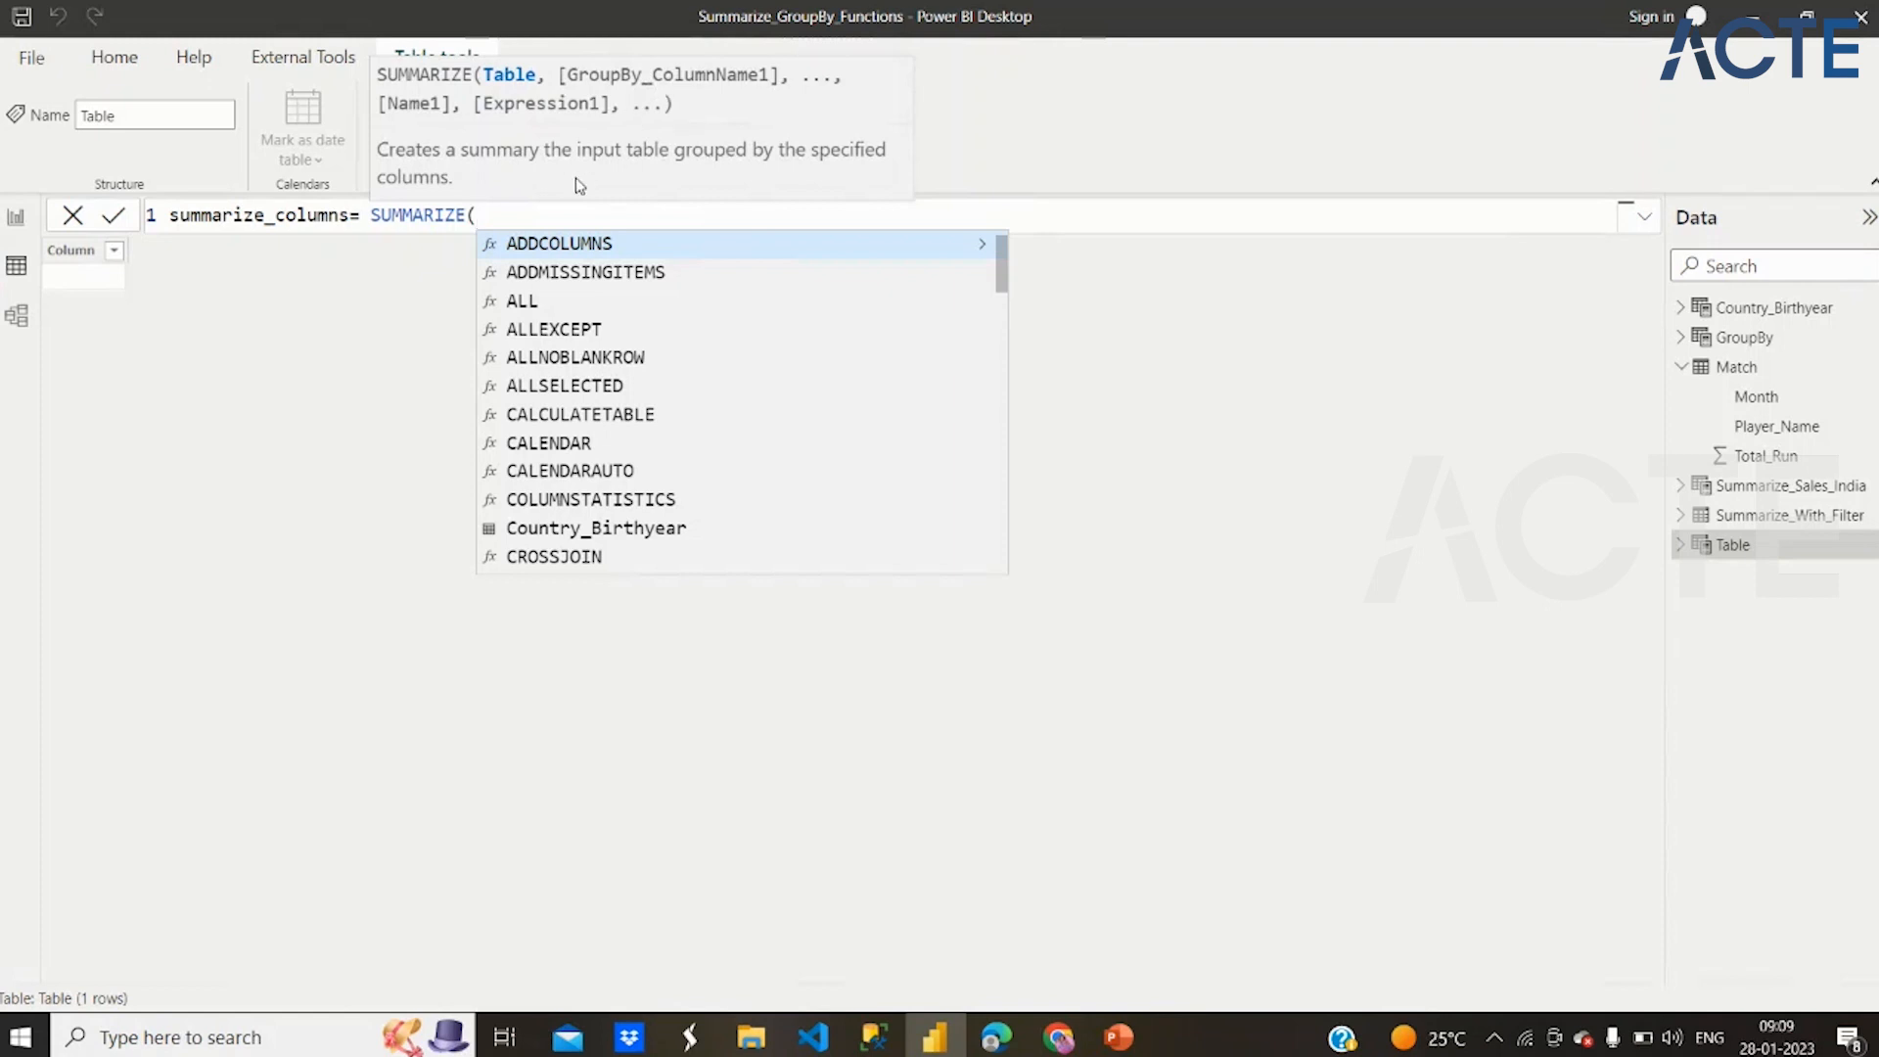
key("BackSpace")
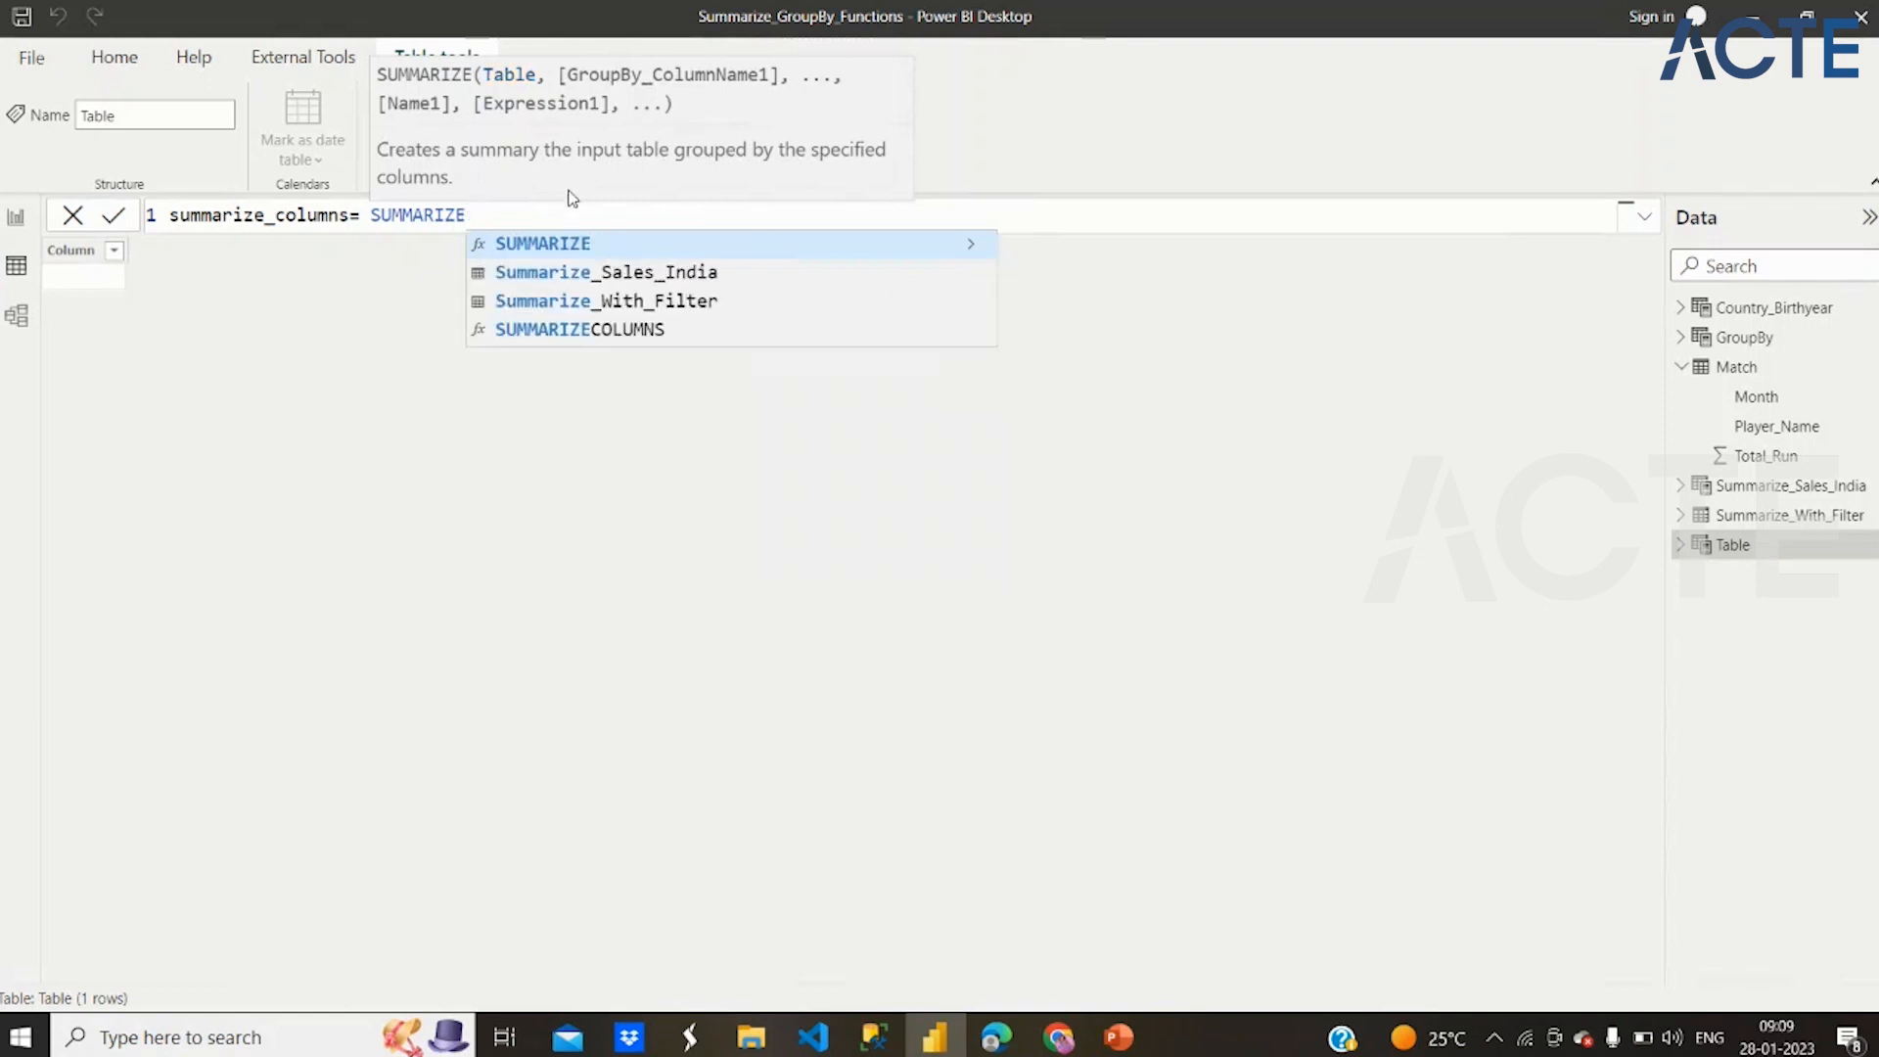
left_click(617, 330)
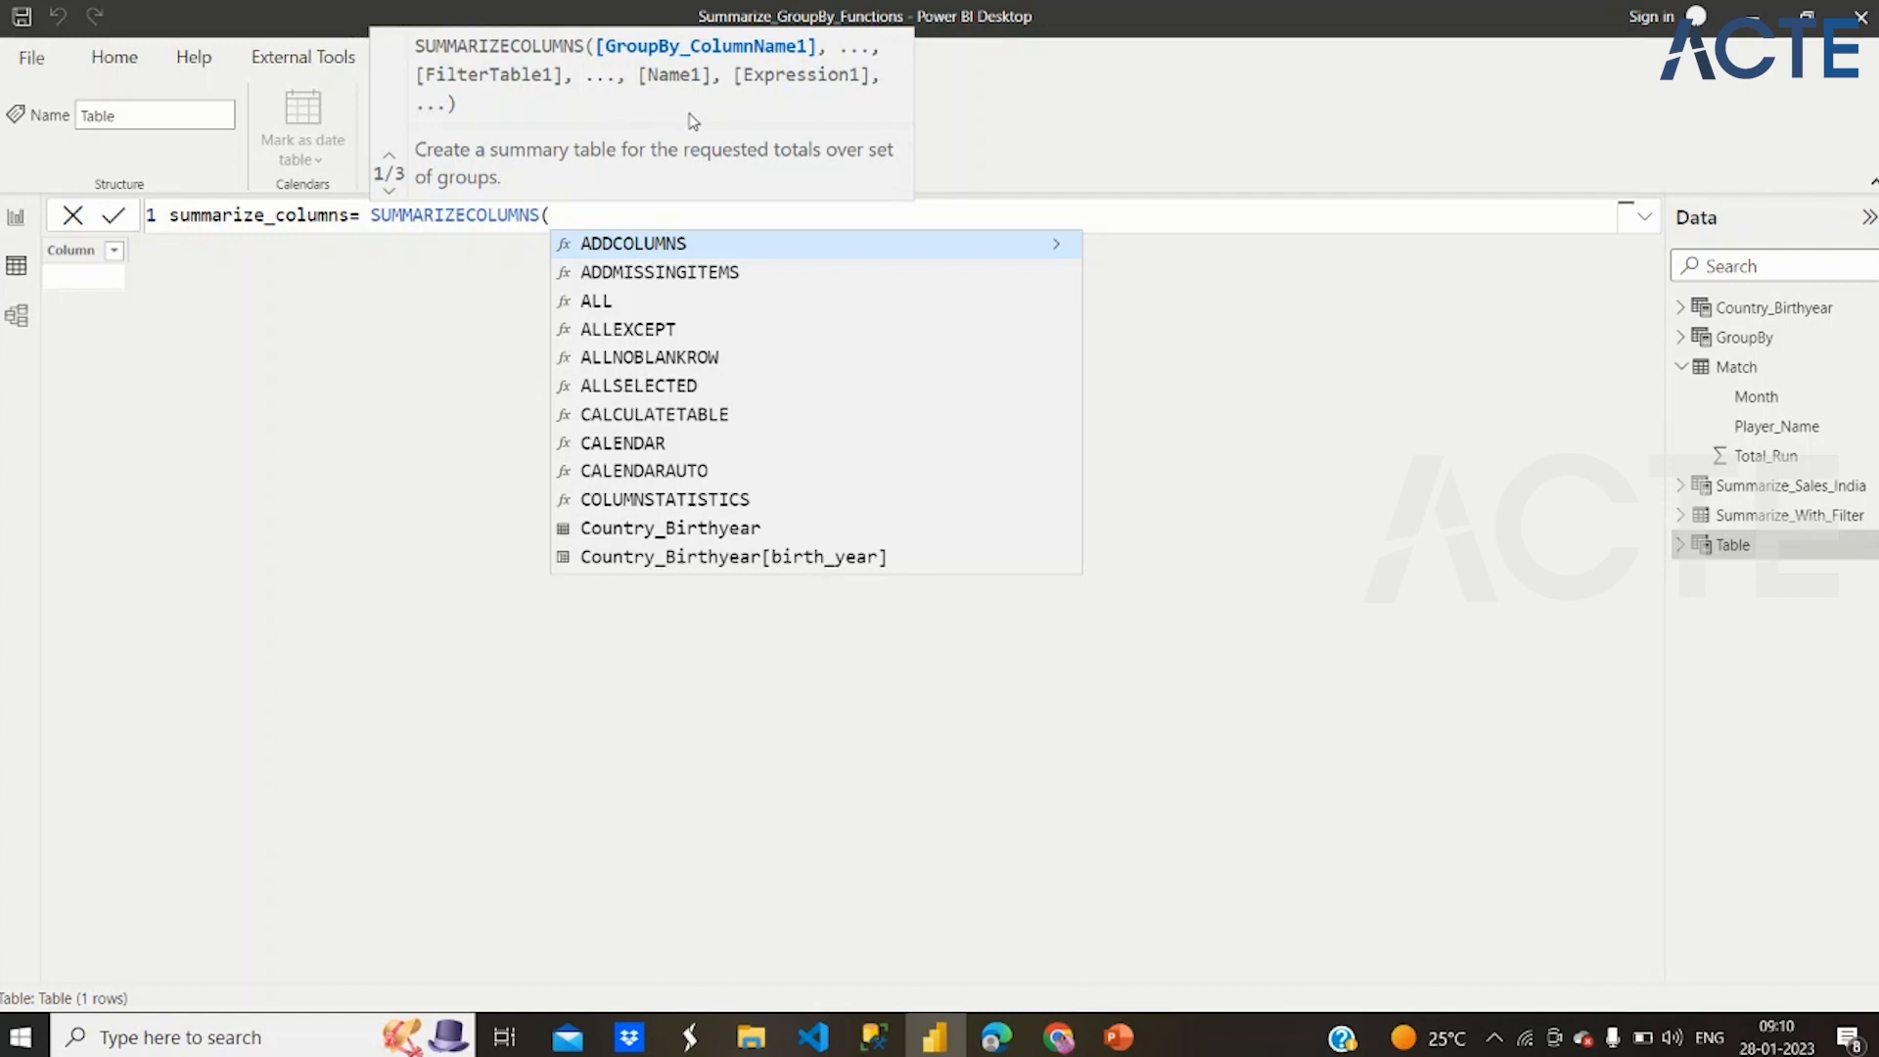
Add Match[Player_Name] and Match[Total_Run] as the arguments of the SUMMARIZECOLUMNS function
type("Pla")
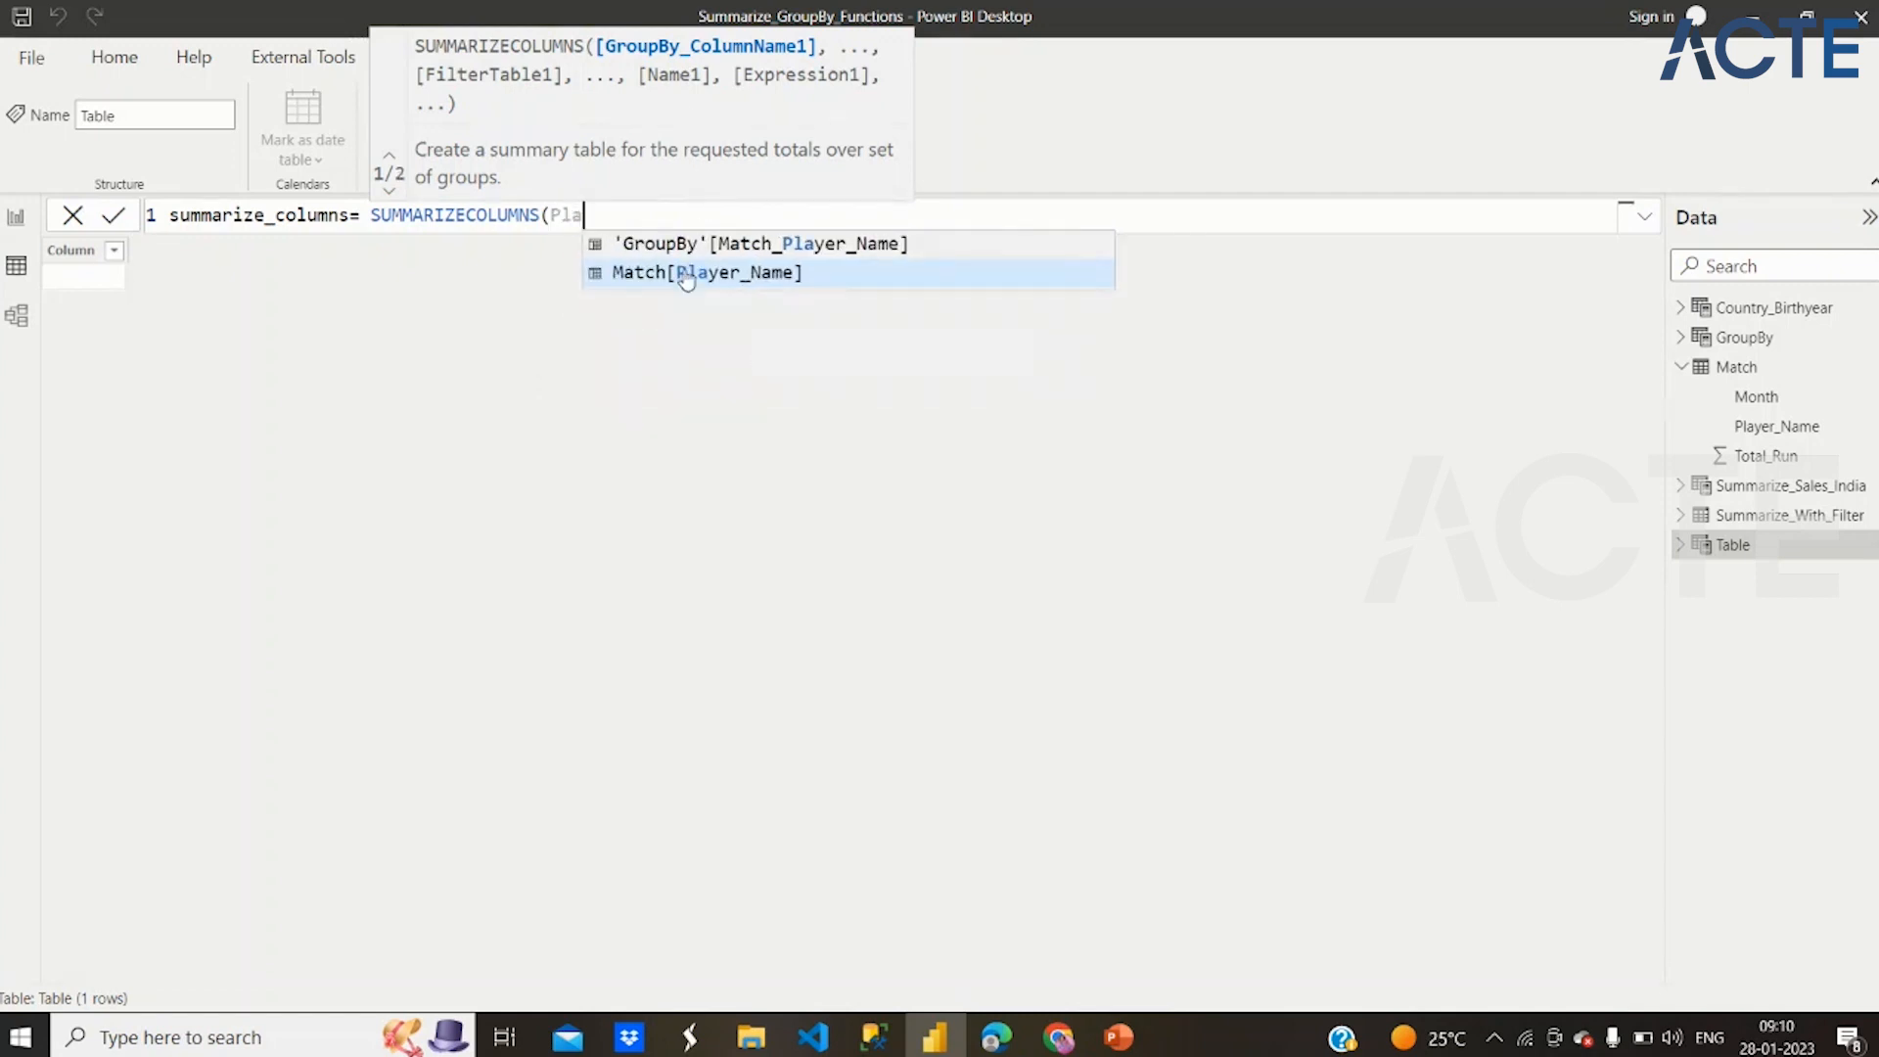
left_click(685, 279)
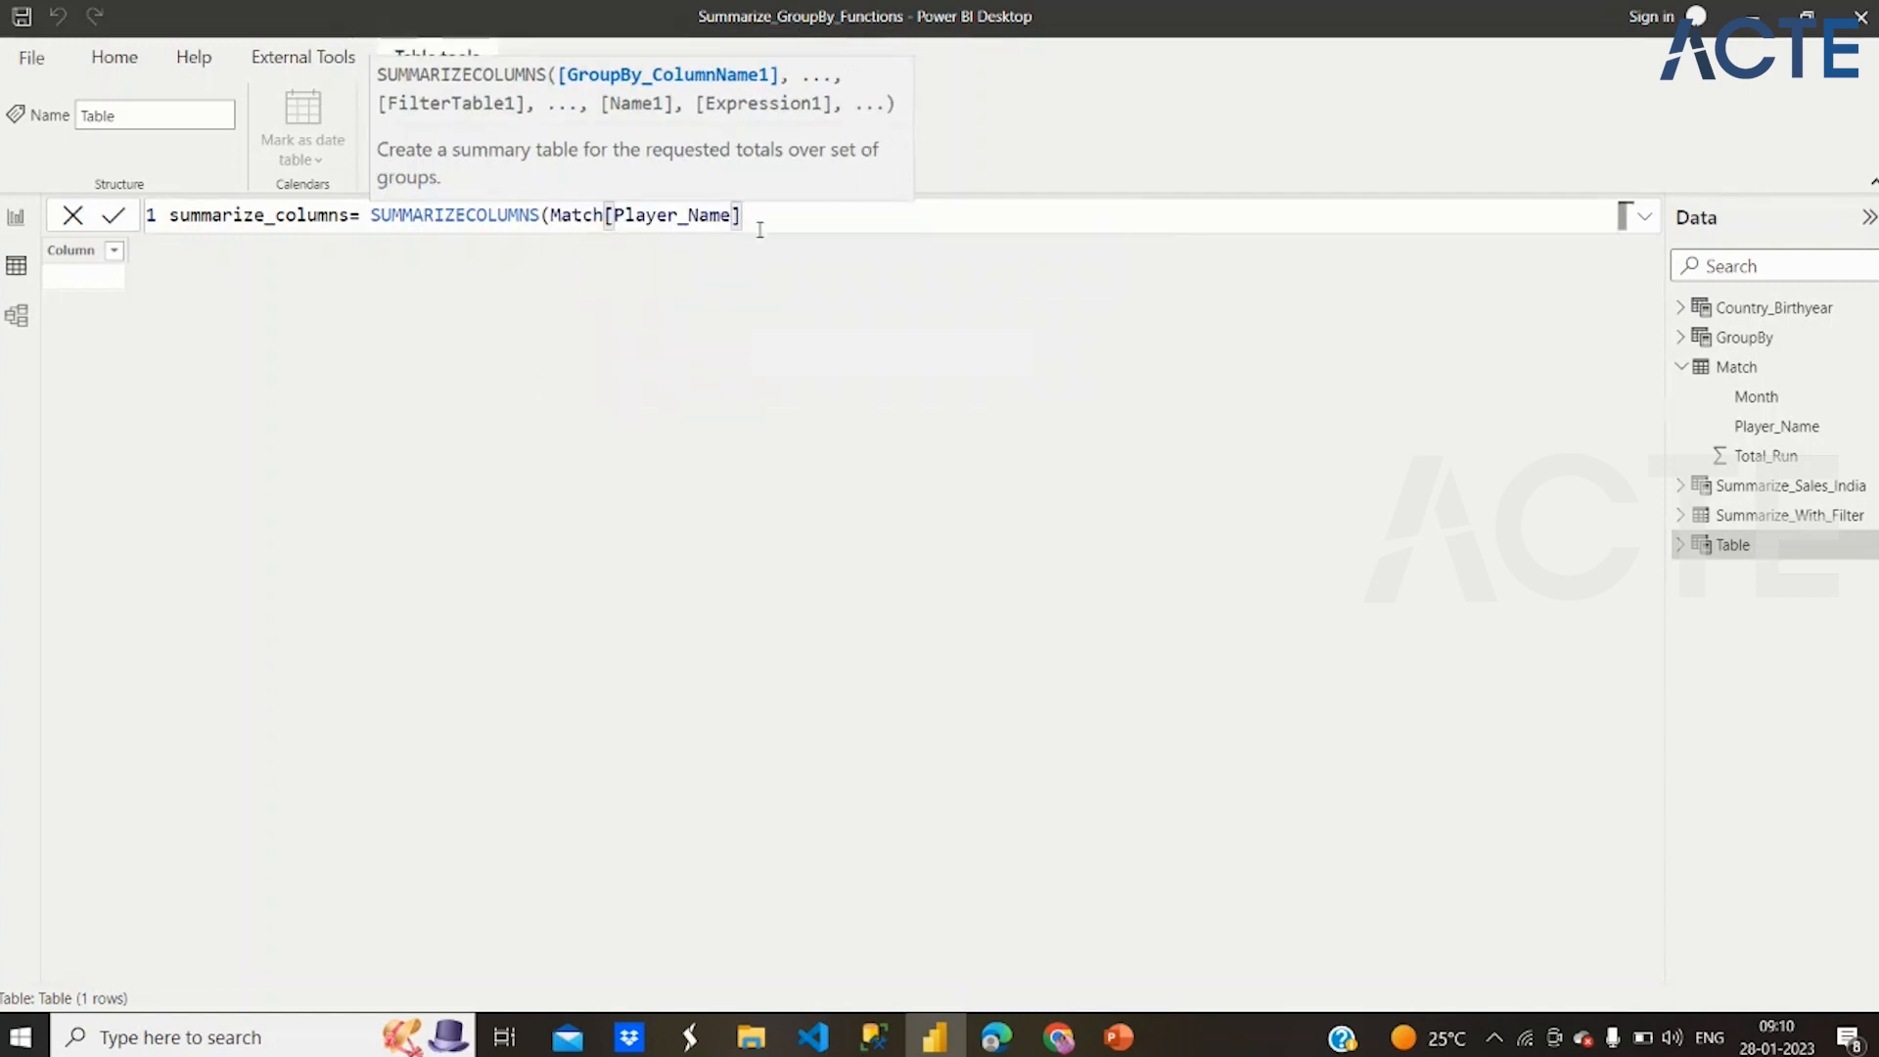
type(",")
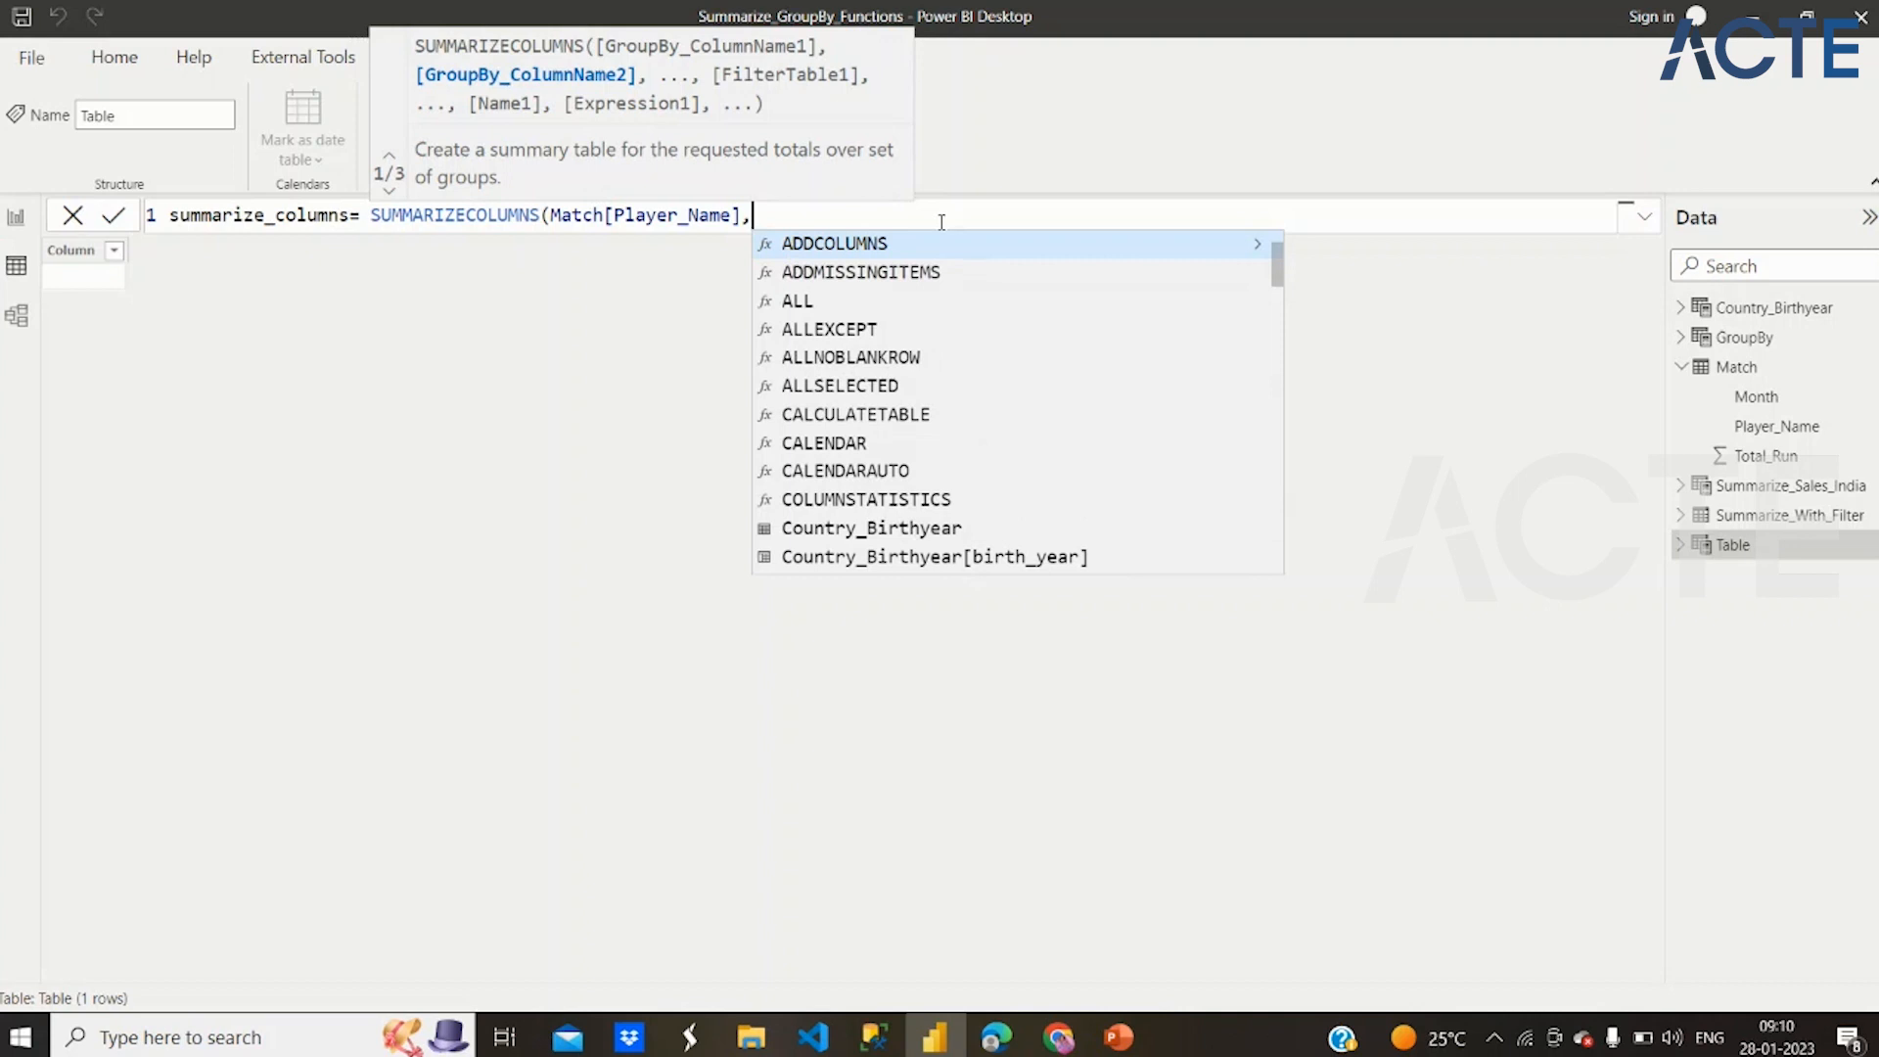
type("tot")
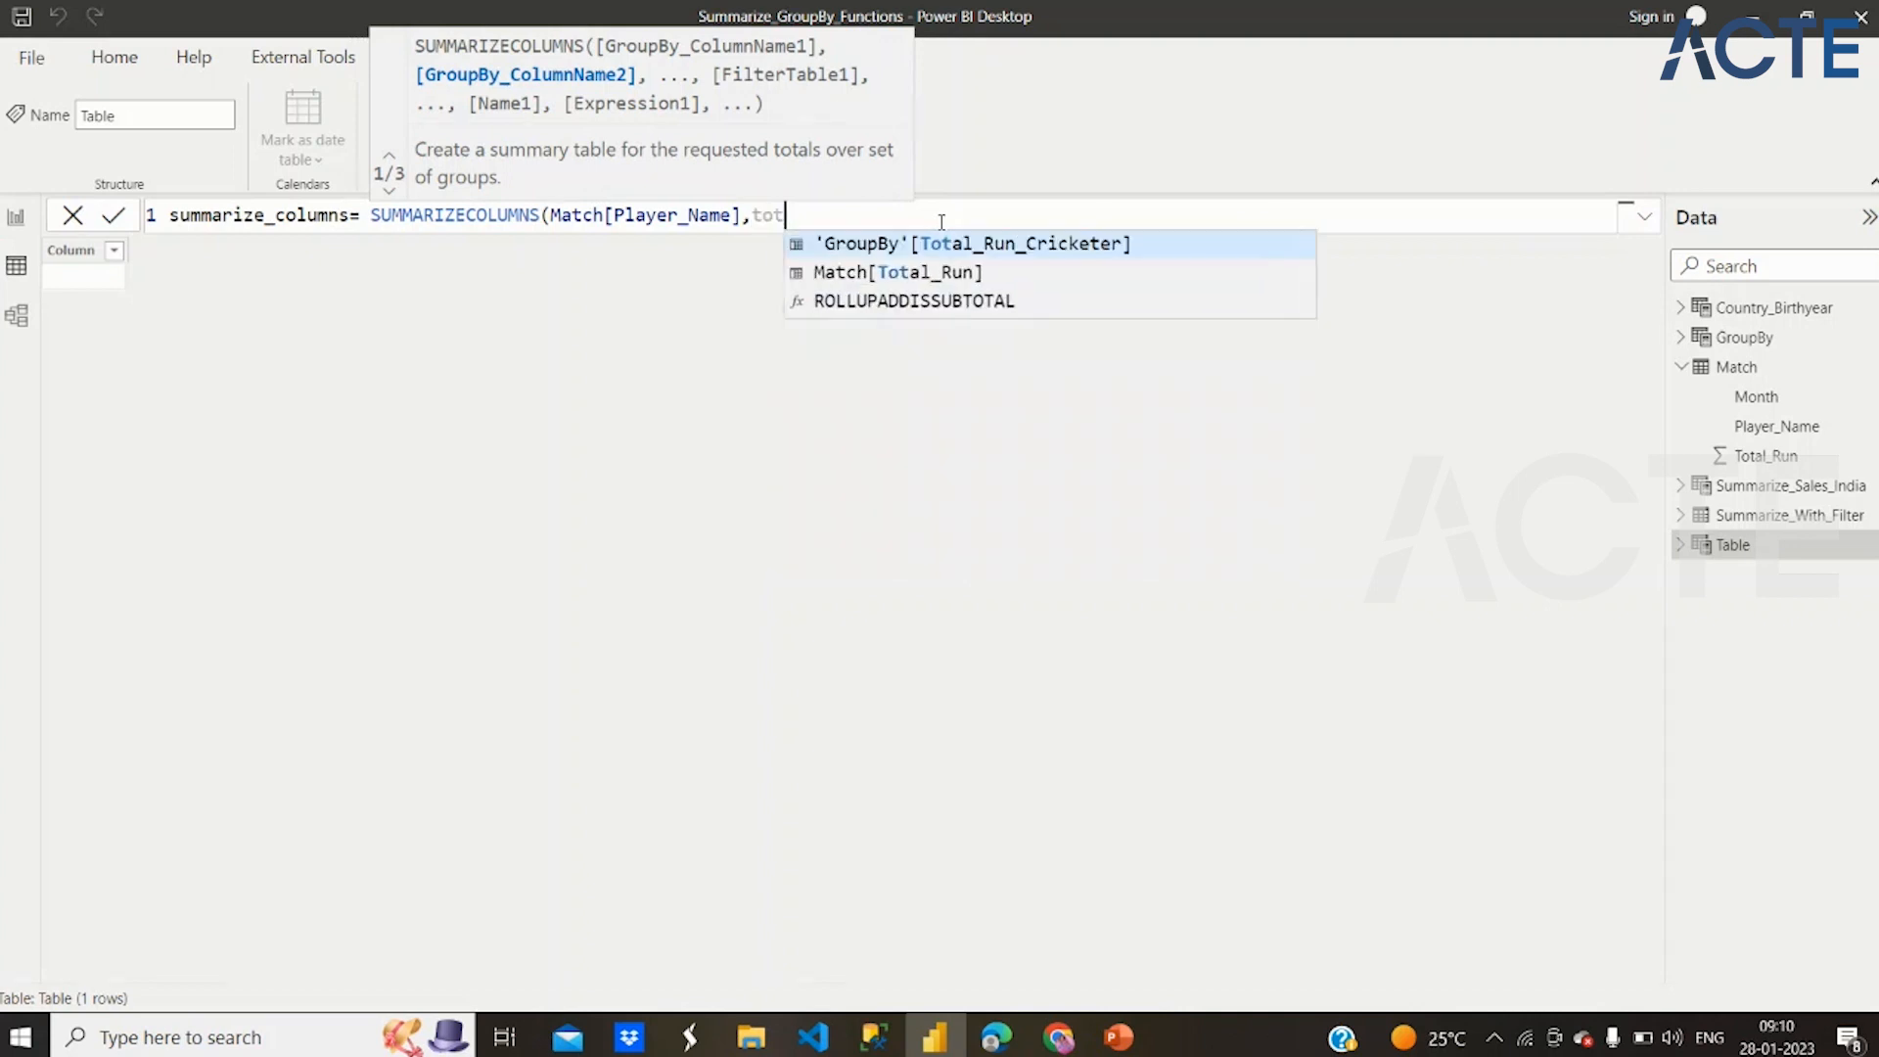
left_click(950, 274)
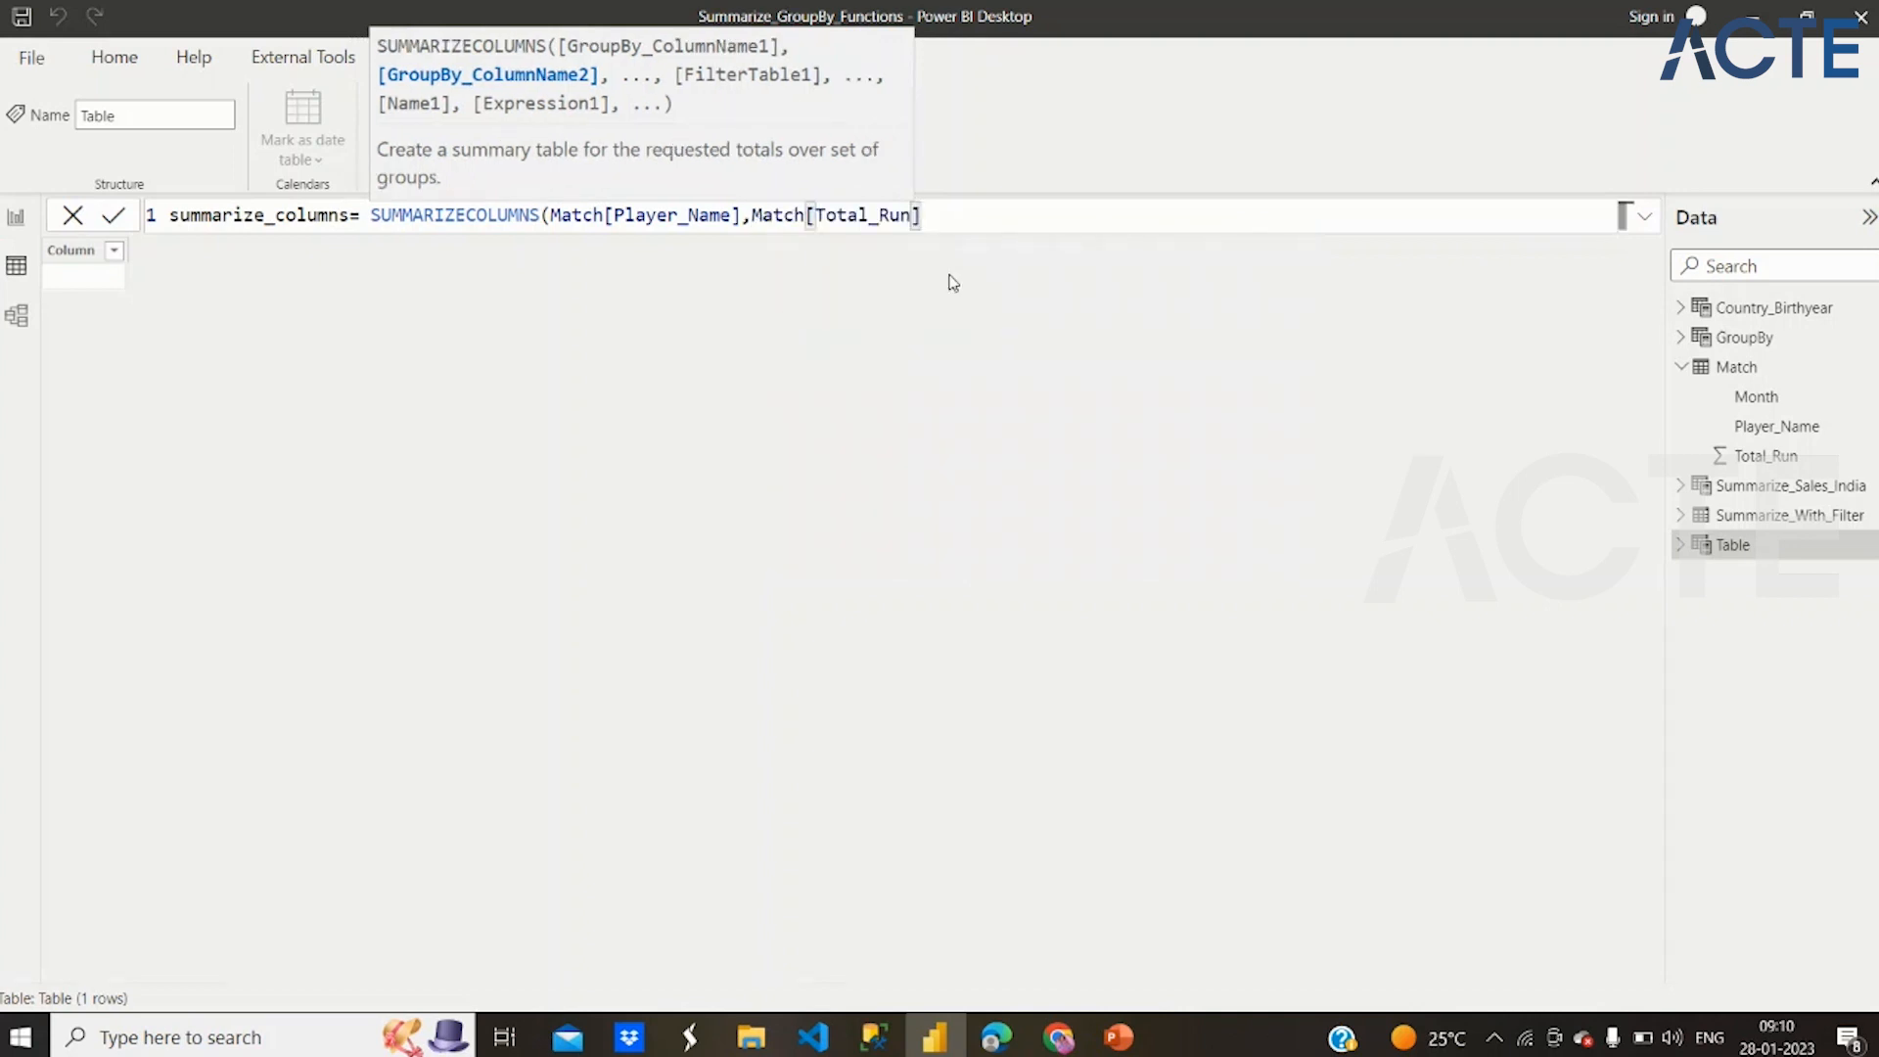
Add a FILTER function over the Match table as the third argument of SUMMARIZECOLUMNS
type(",")
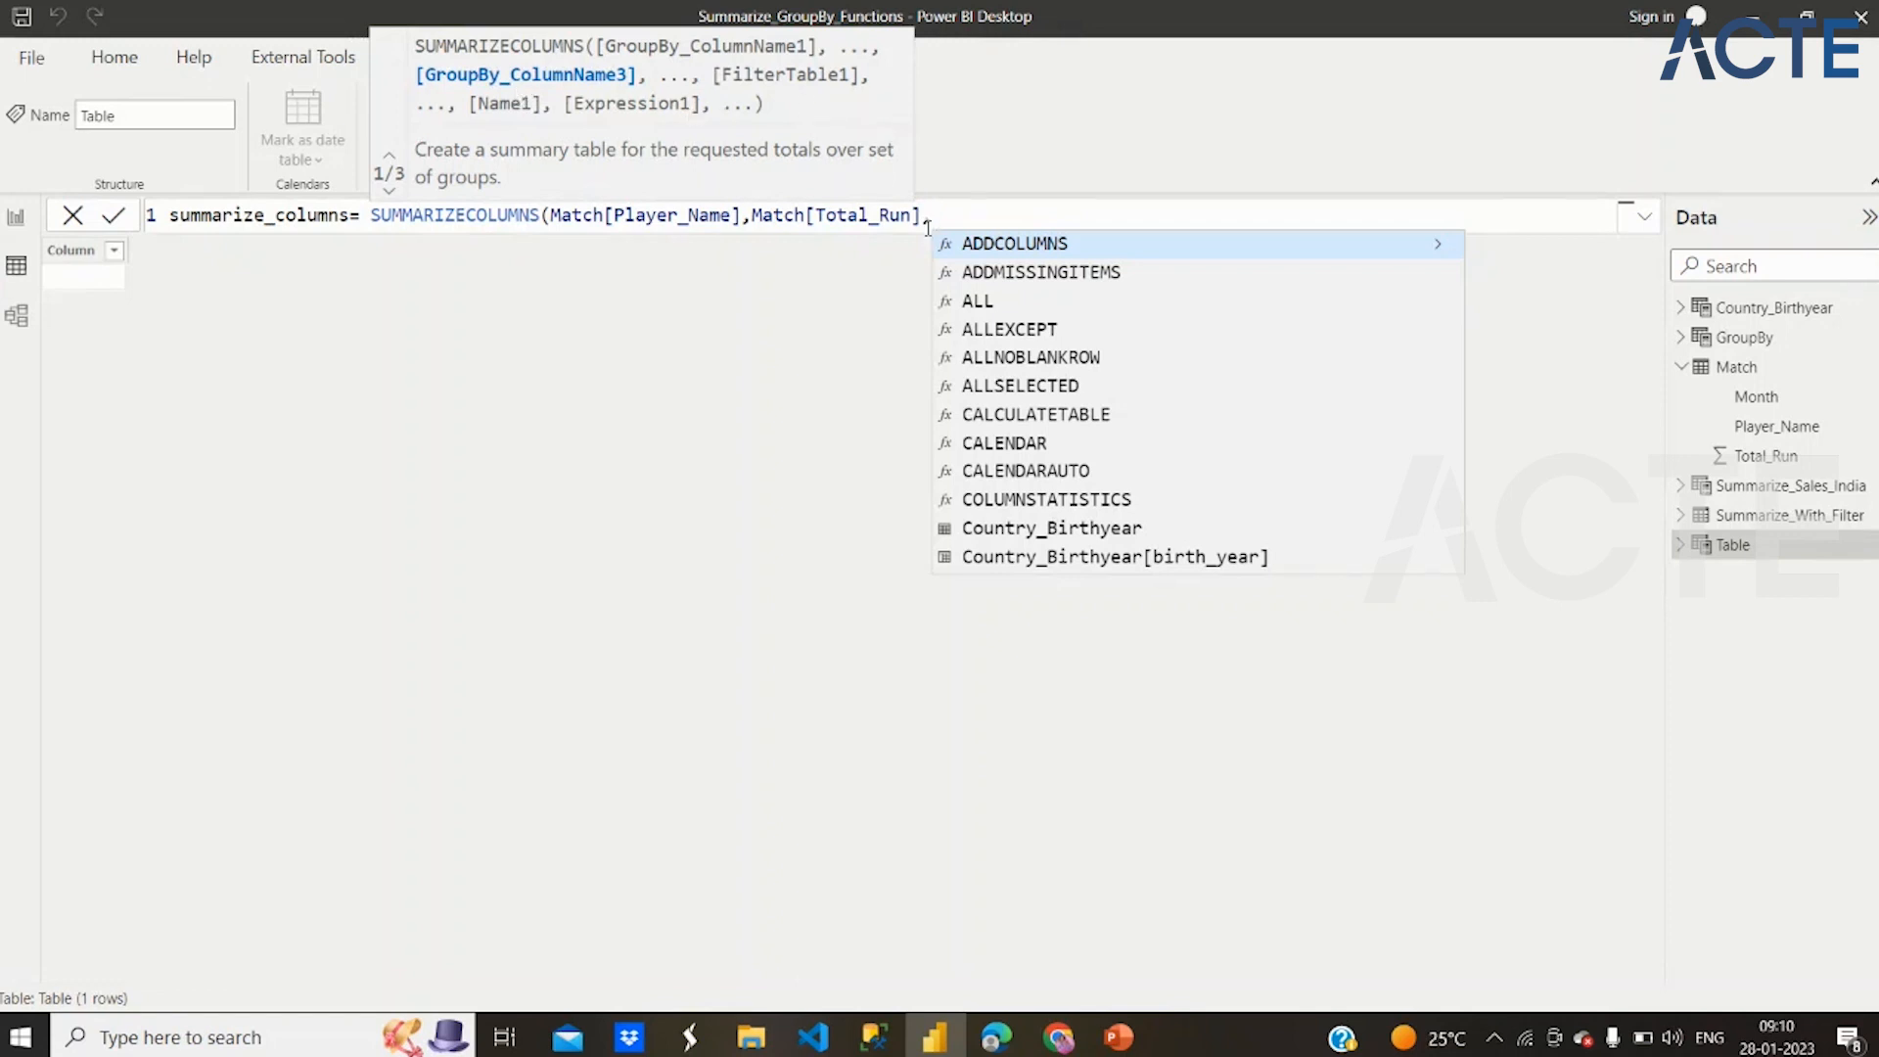
type("FIL")
key("Tab")
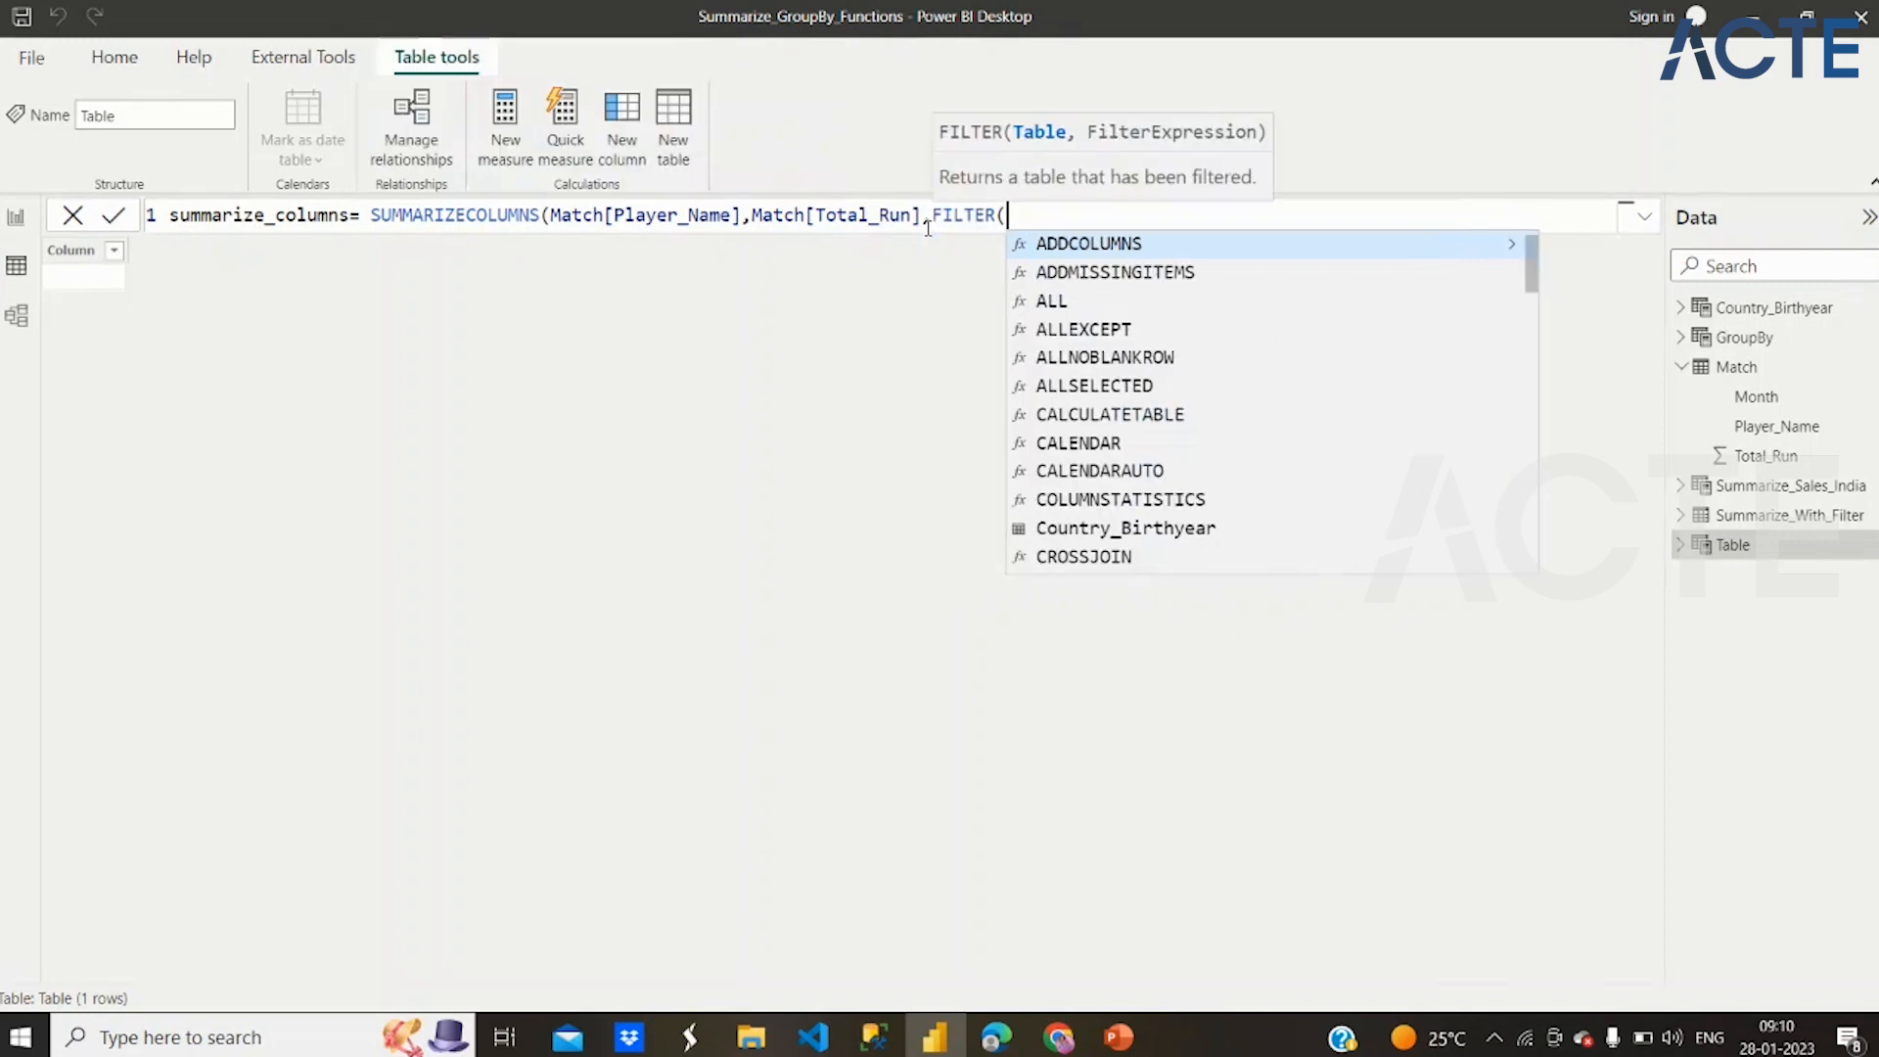
type("mat")
key("Tab")
type(",")
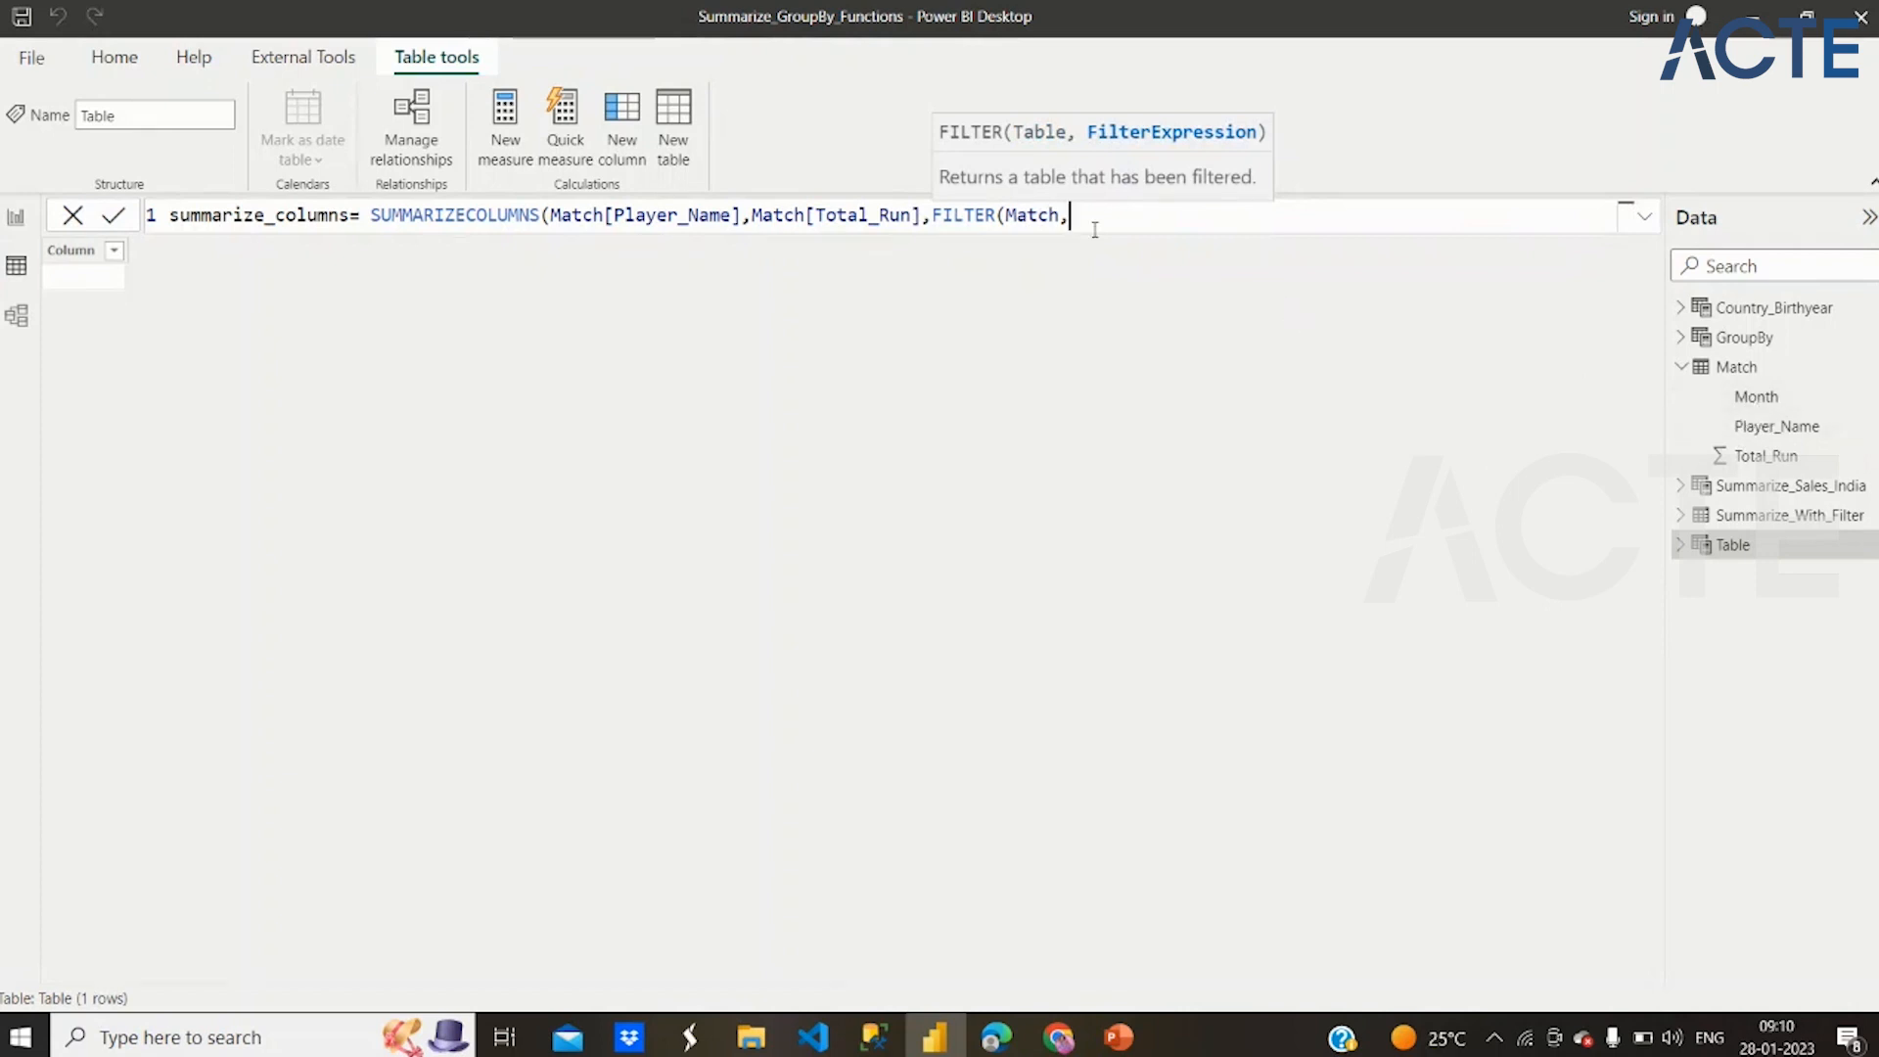
Complete the FILTER condition with Match[Month]="March", close both functions and create the summarize_columns table
type("Mont")
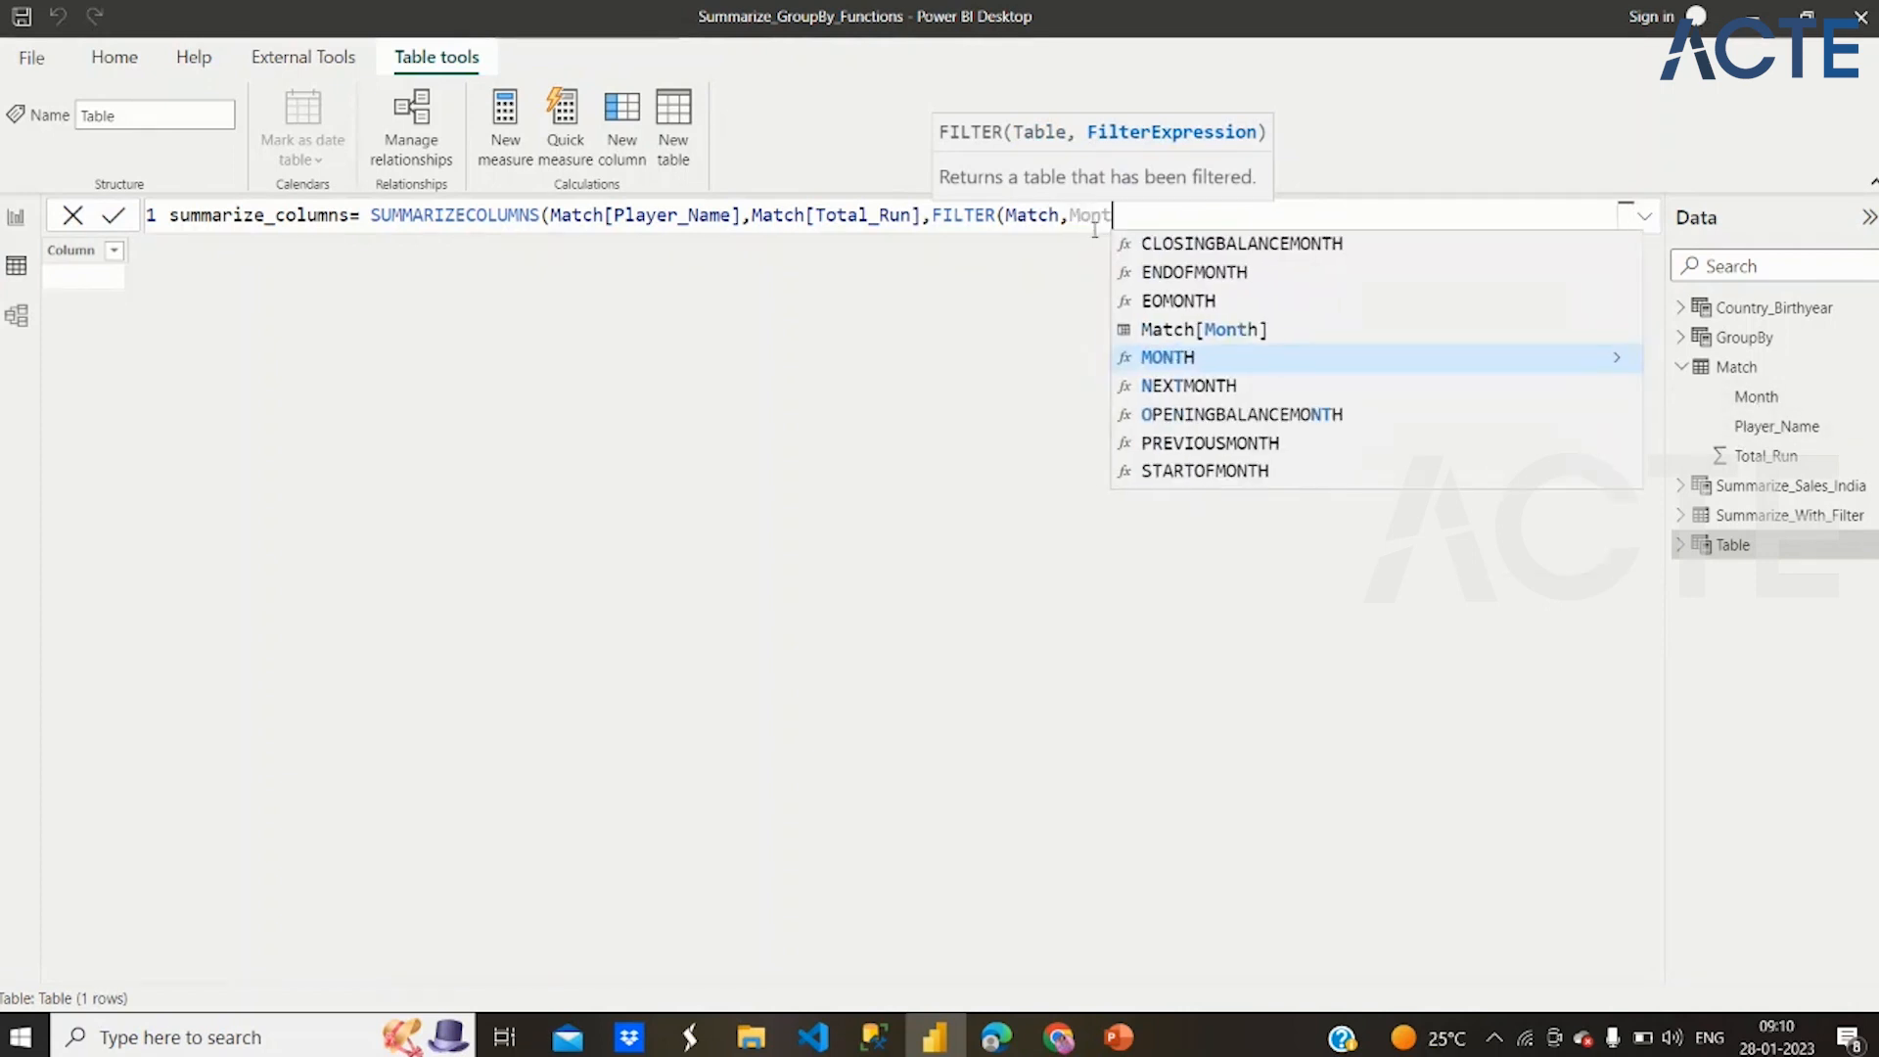
key("Up")
key("Tab")
type("=\"")
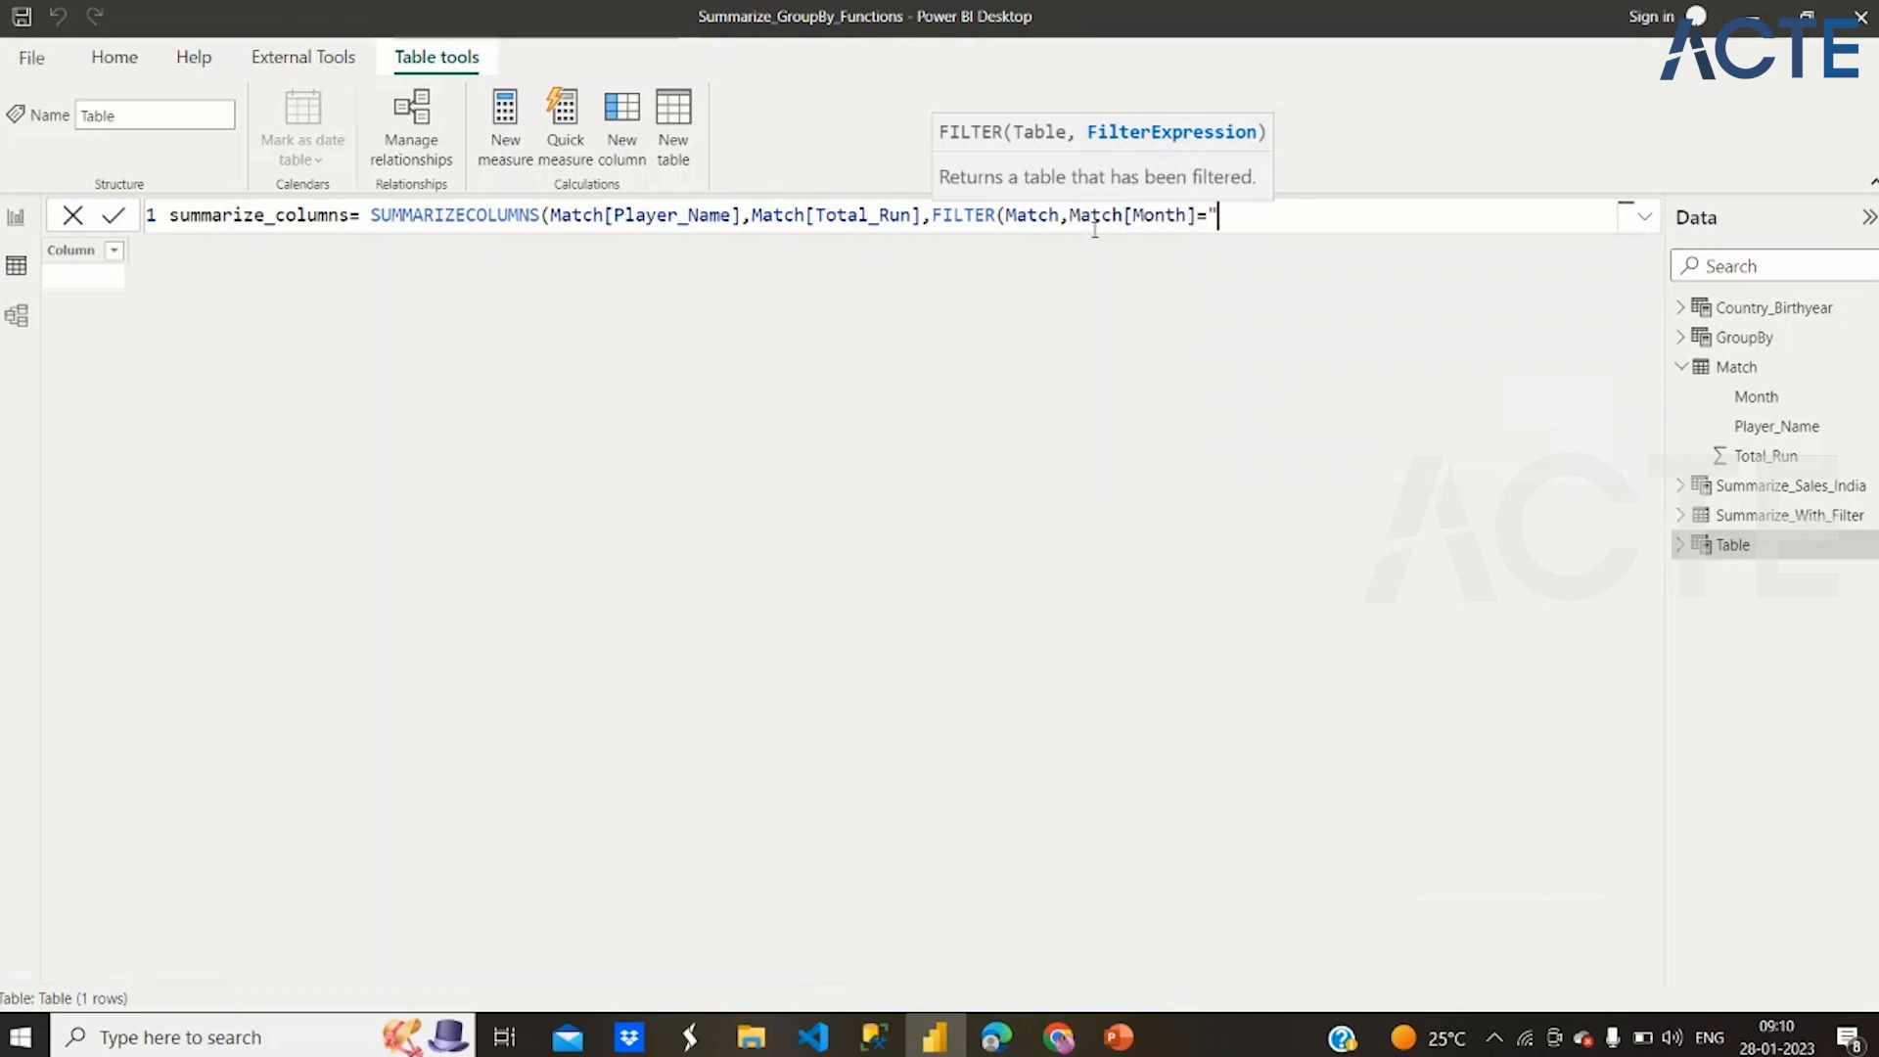
type("March\"))")
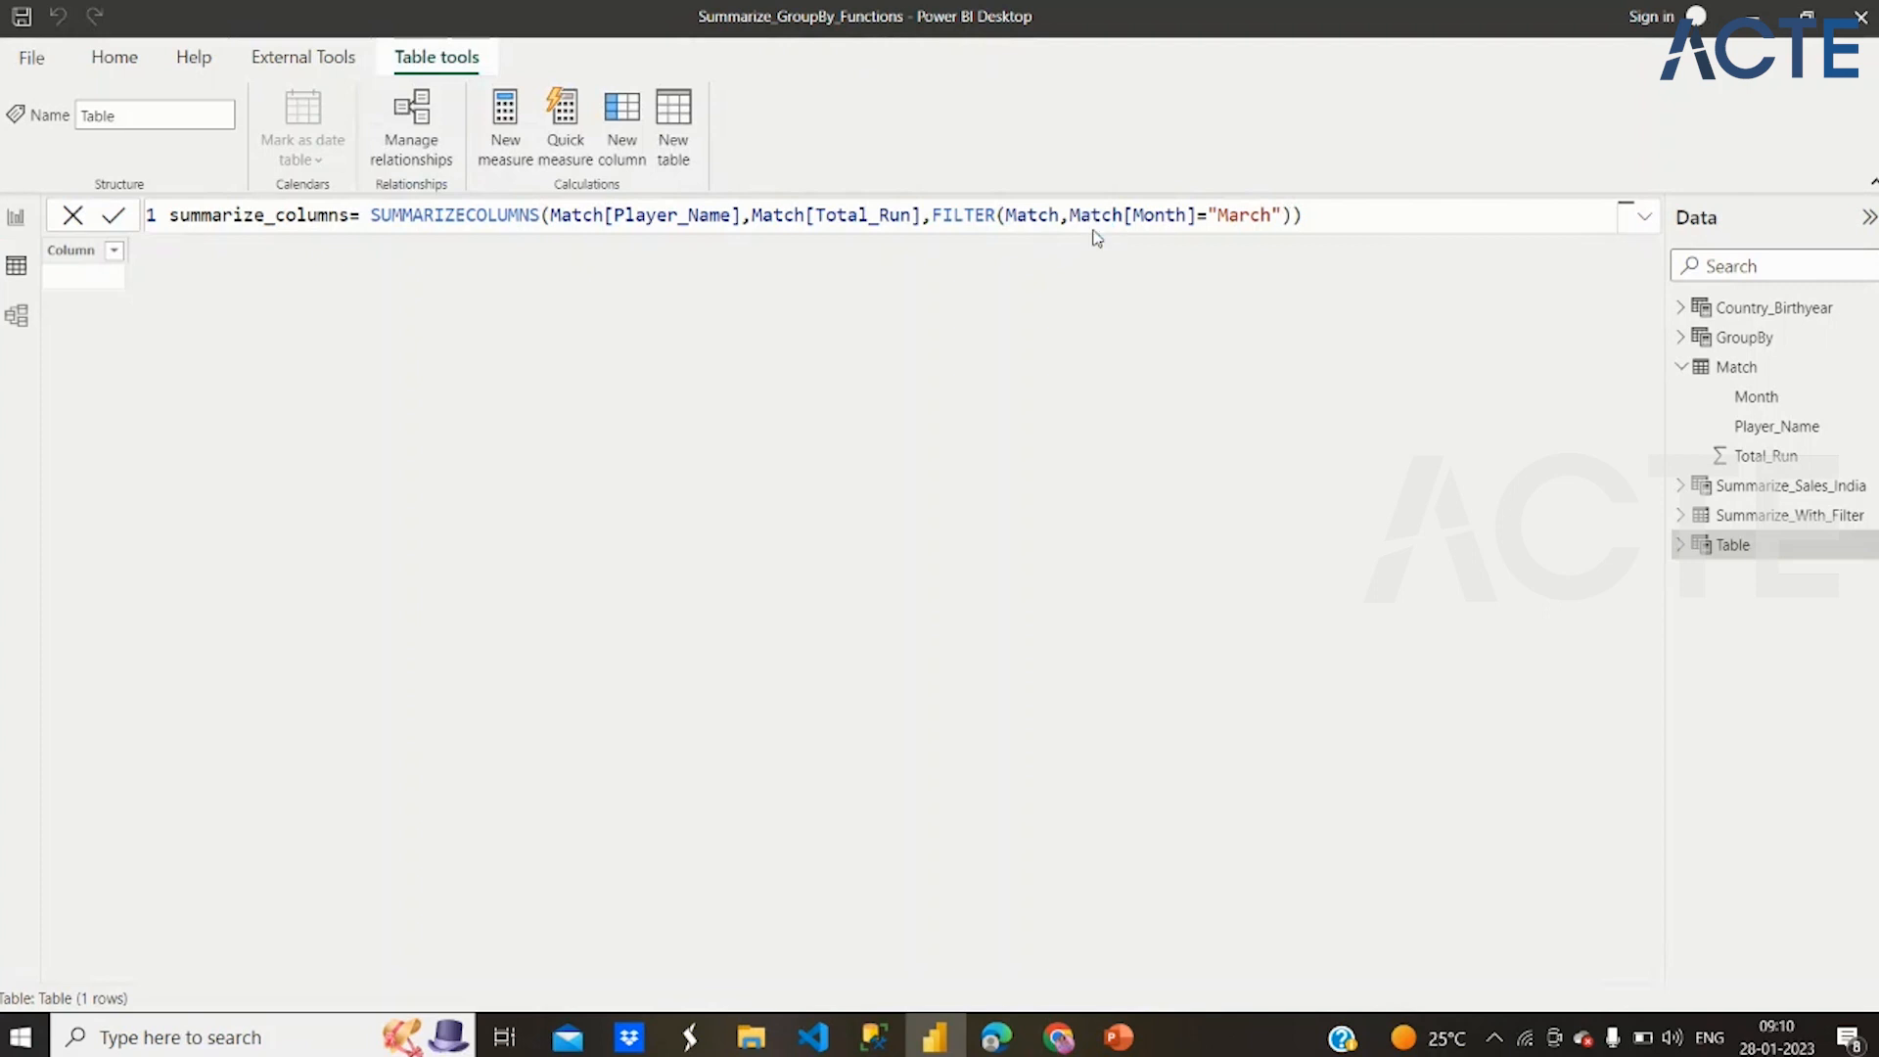
key("Return")
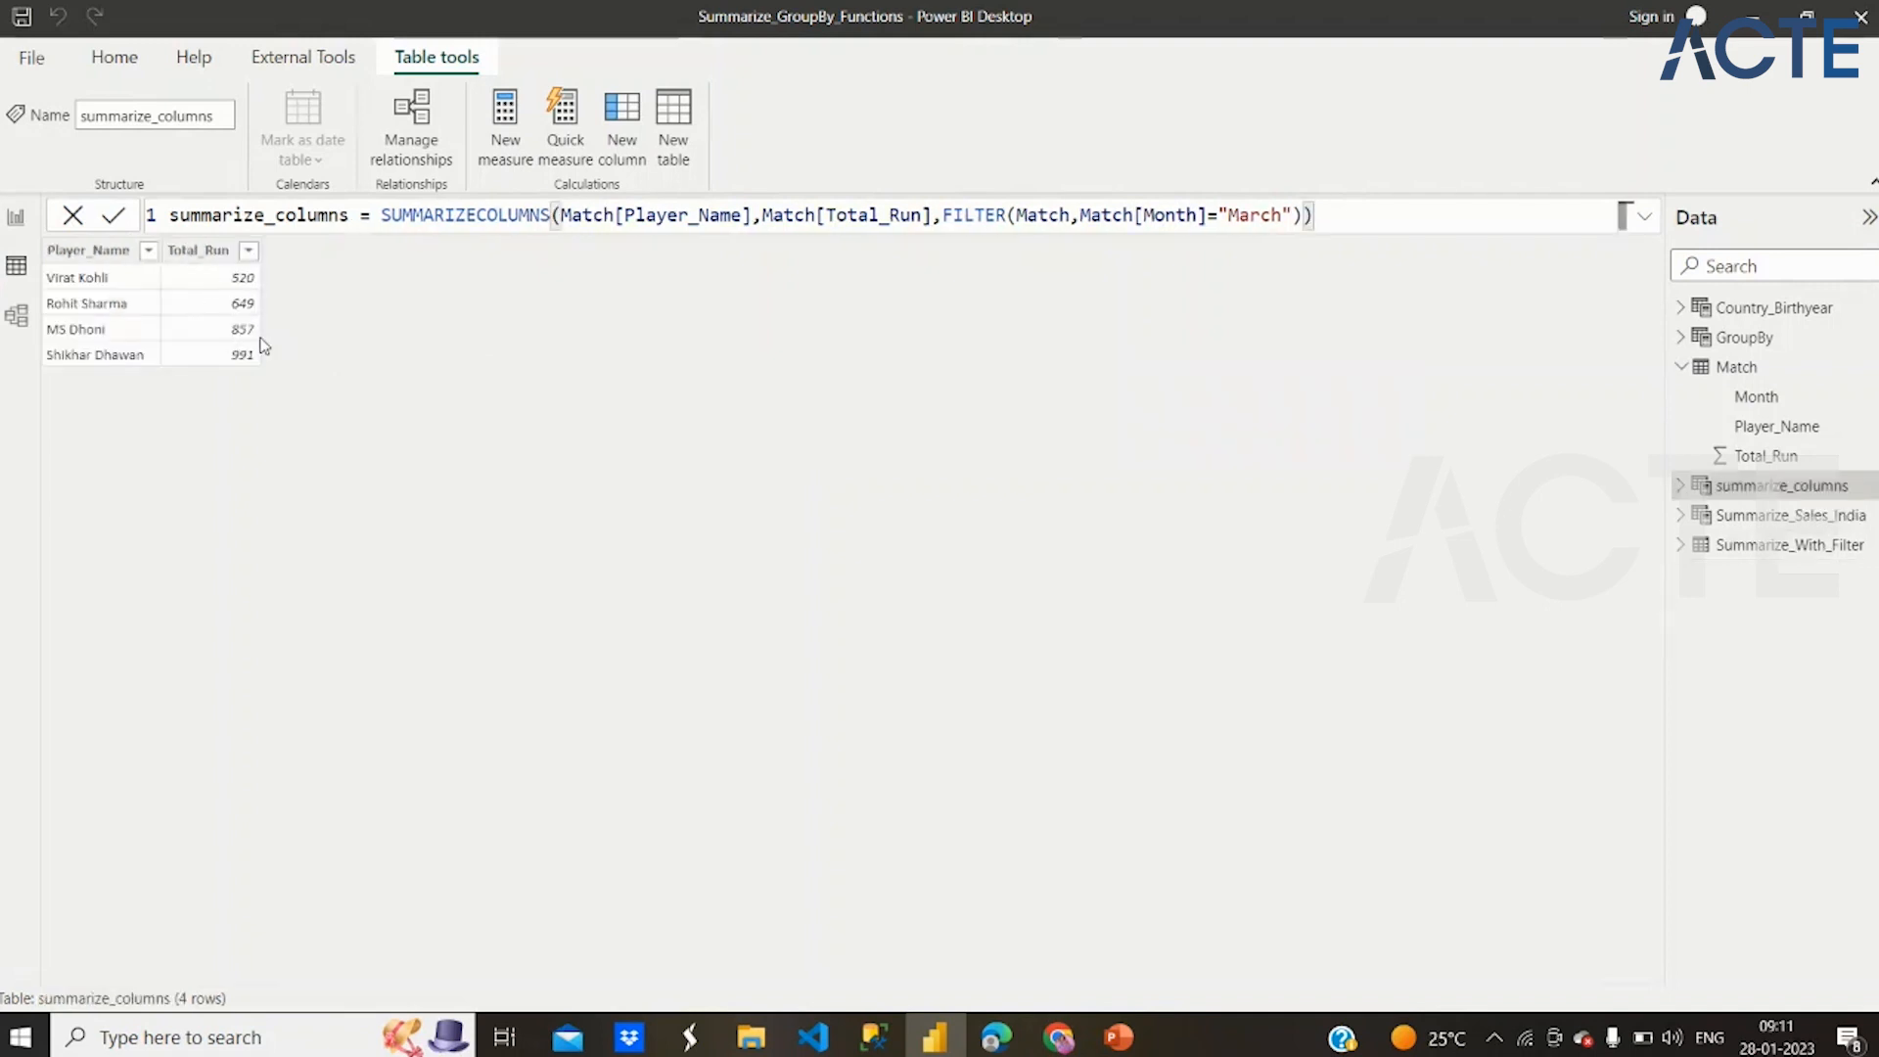
Check the summarize_columns rows against the Match table, and change the month in its FILTER condition to "October"
left_click(1720, 372)
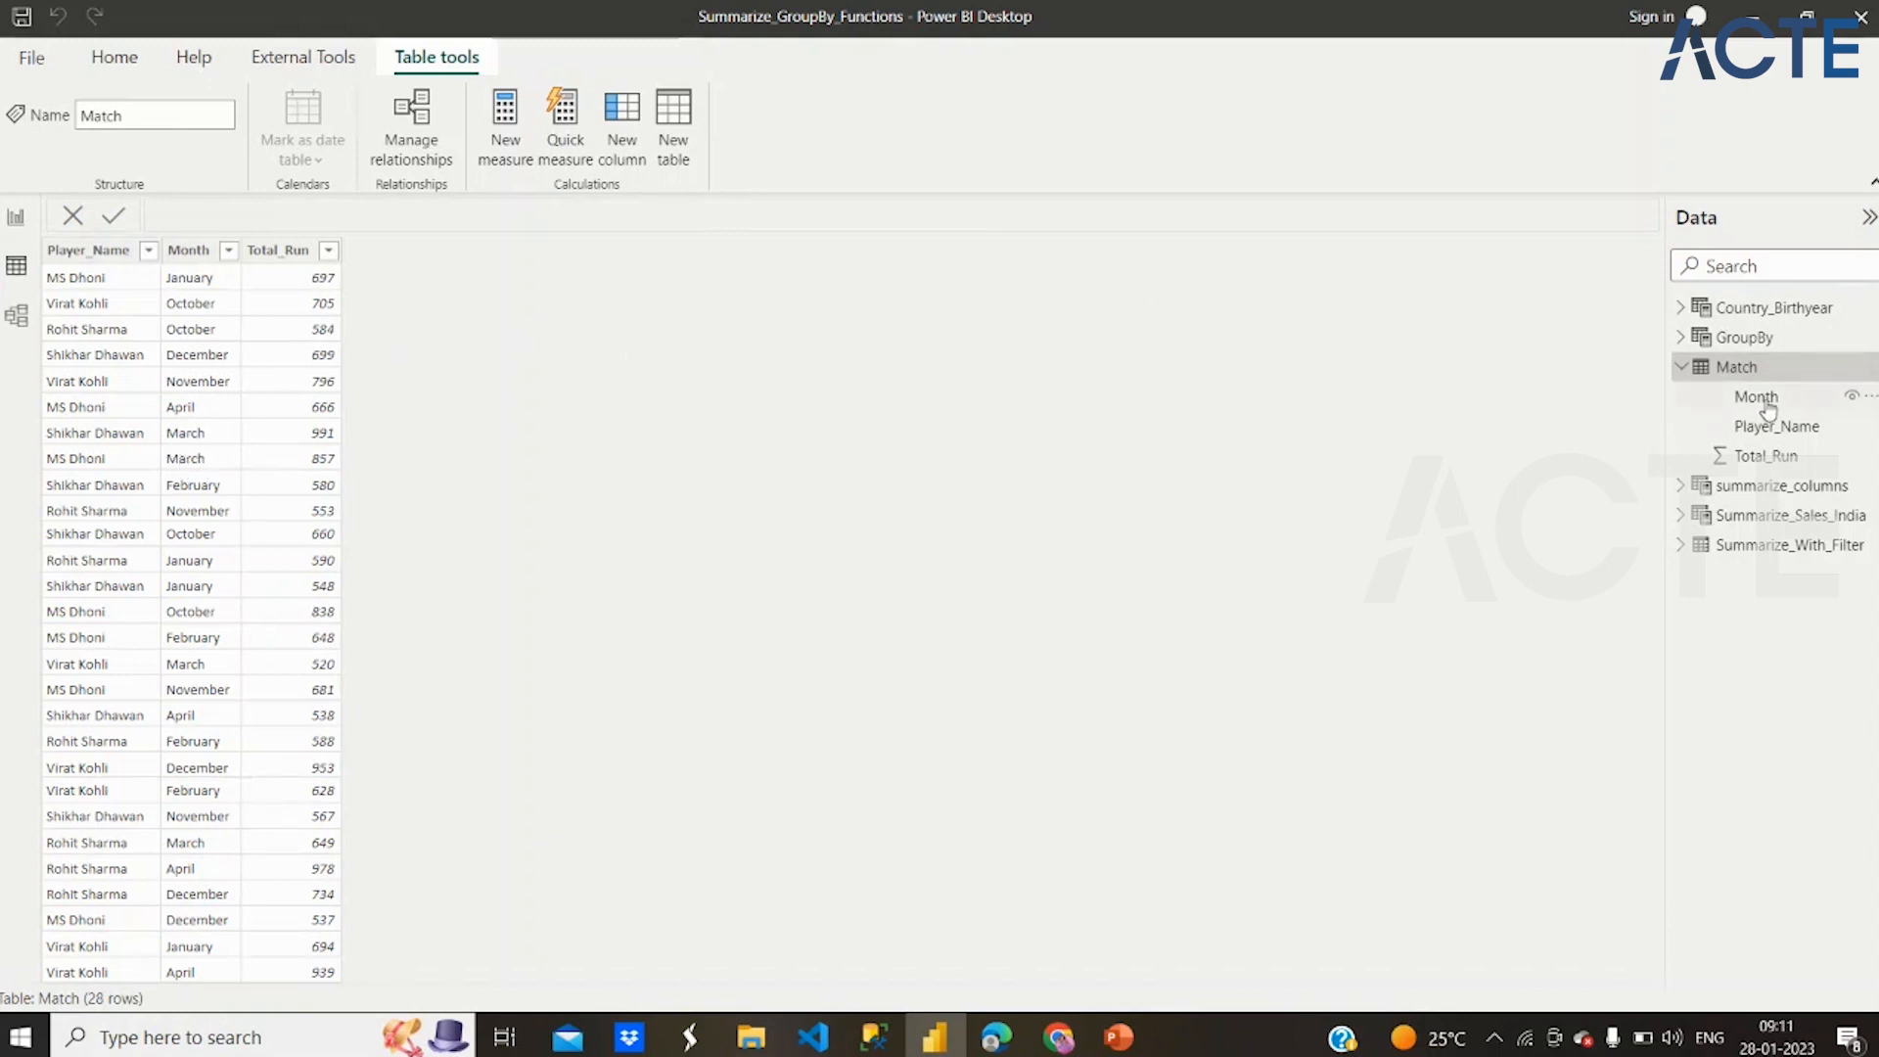
left_click(1762, 486)
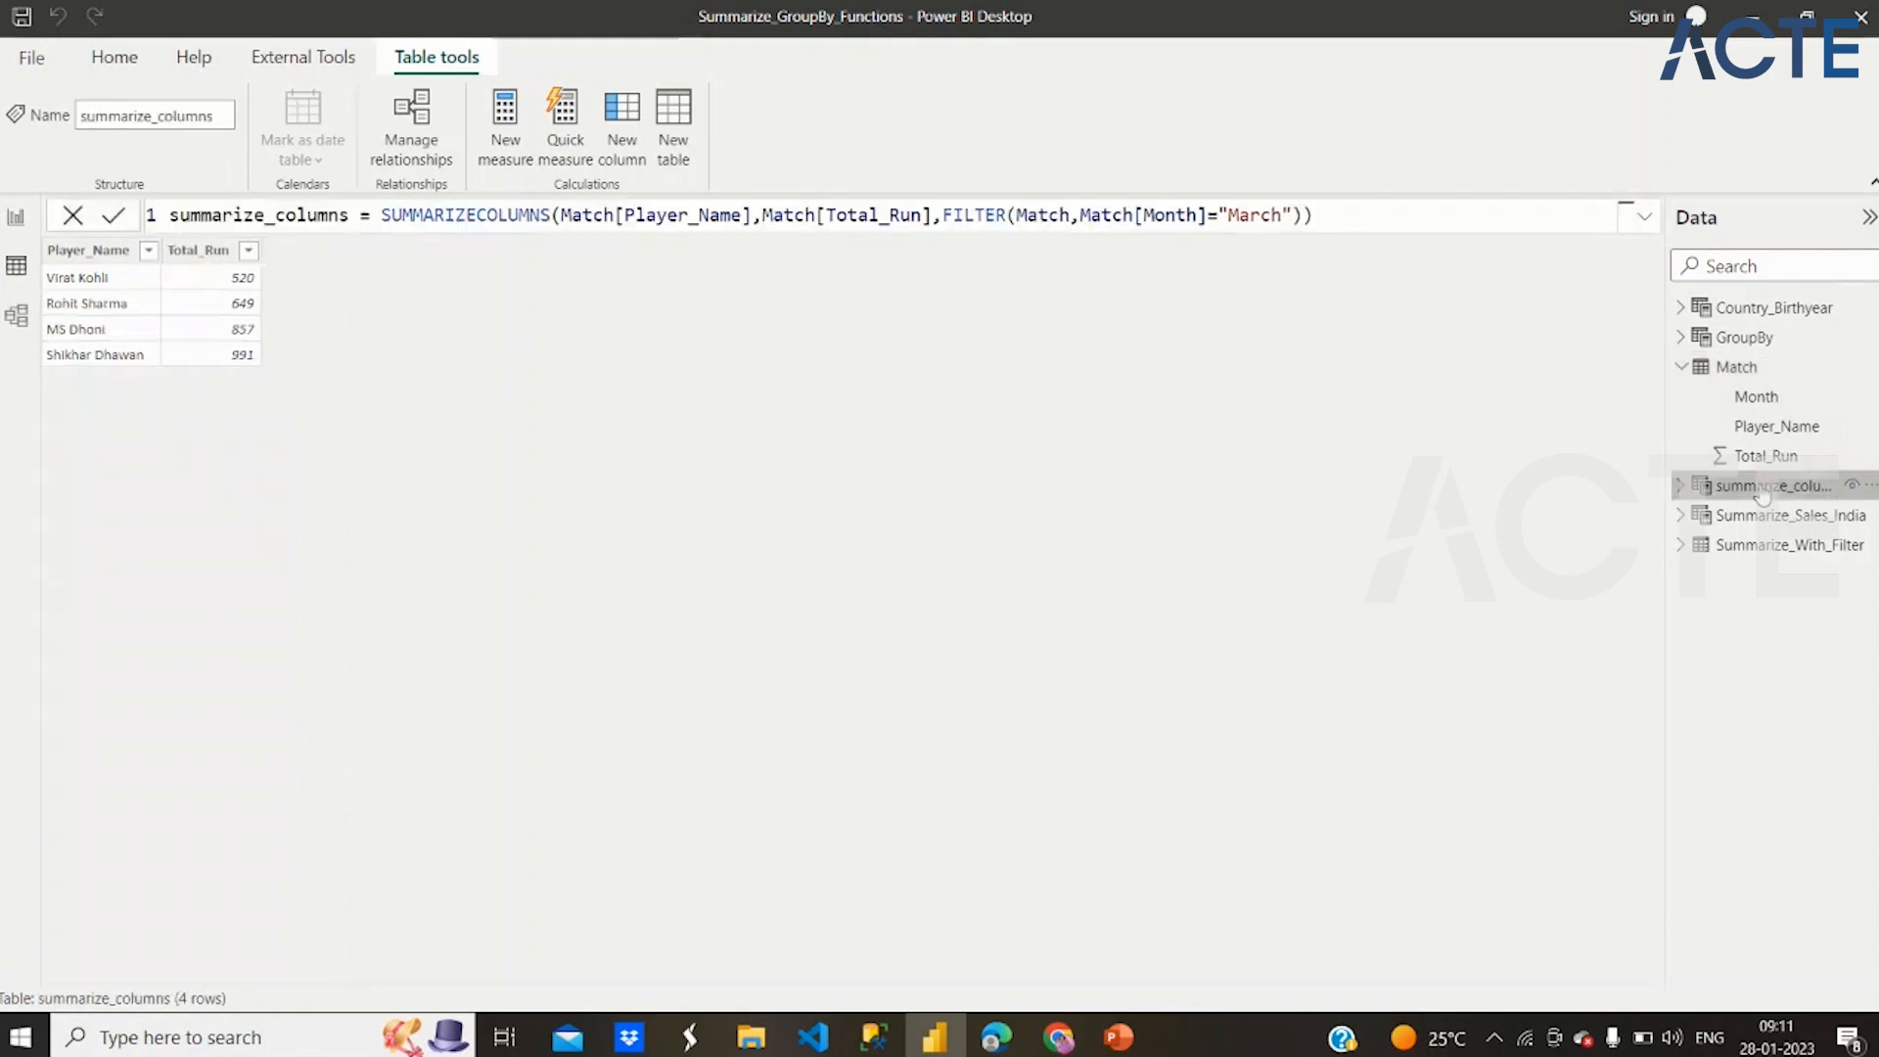
double_click(1278, 215)
key("BackSpace")
type("October")
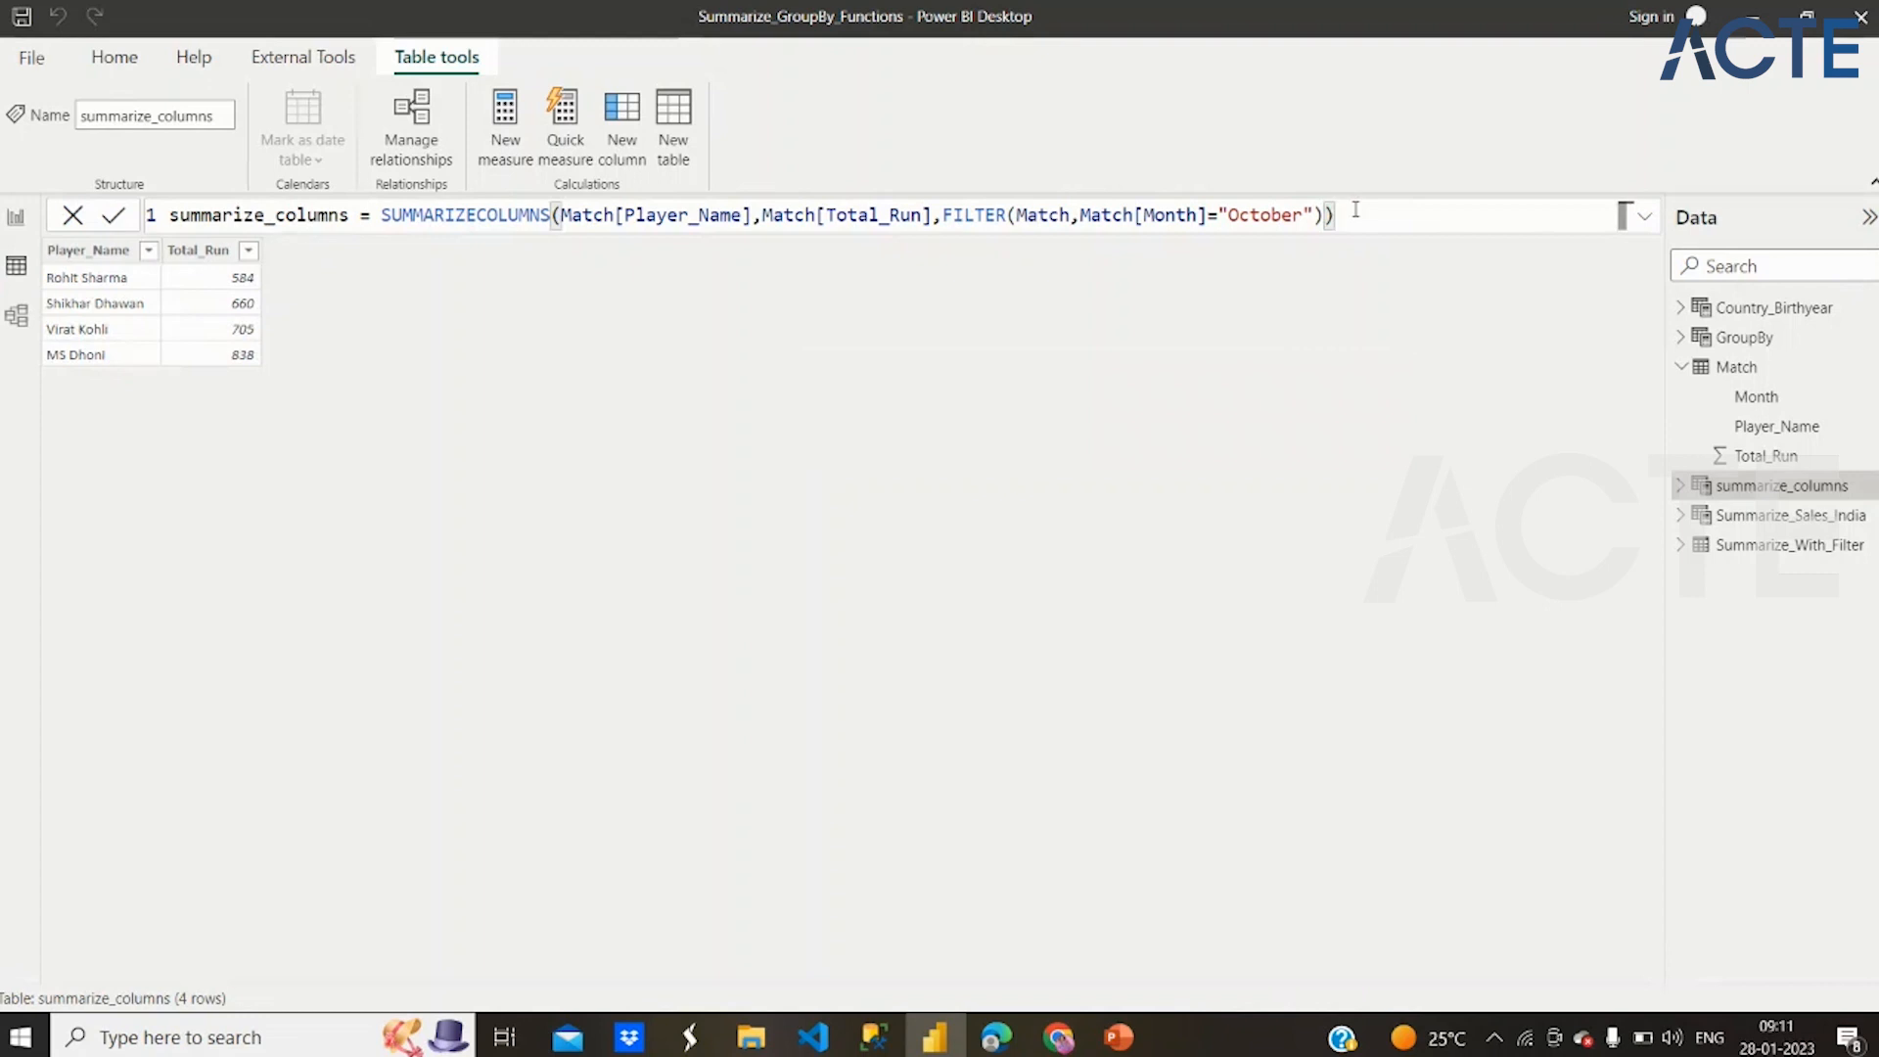
left_click(1273, 215)
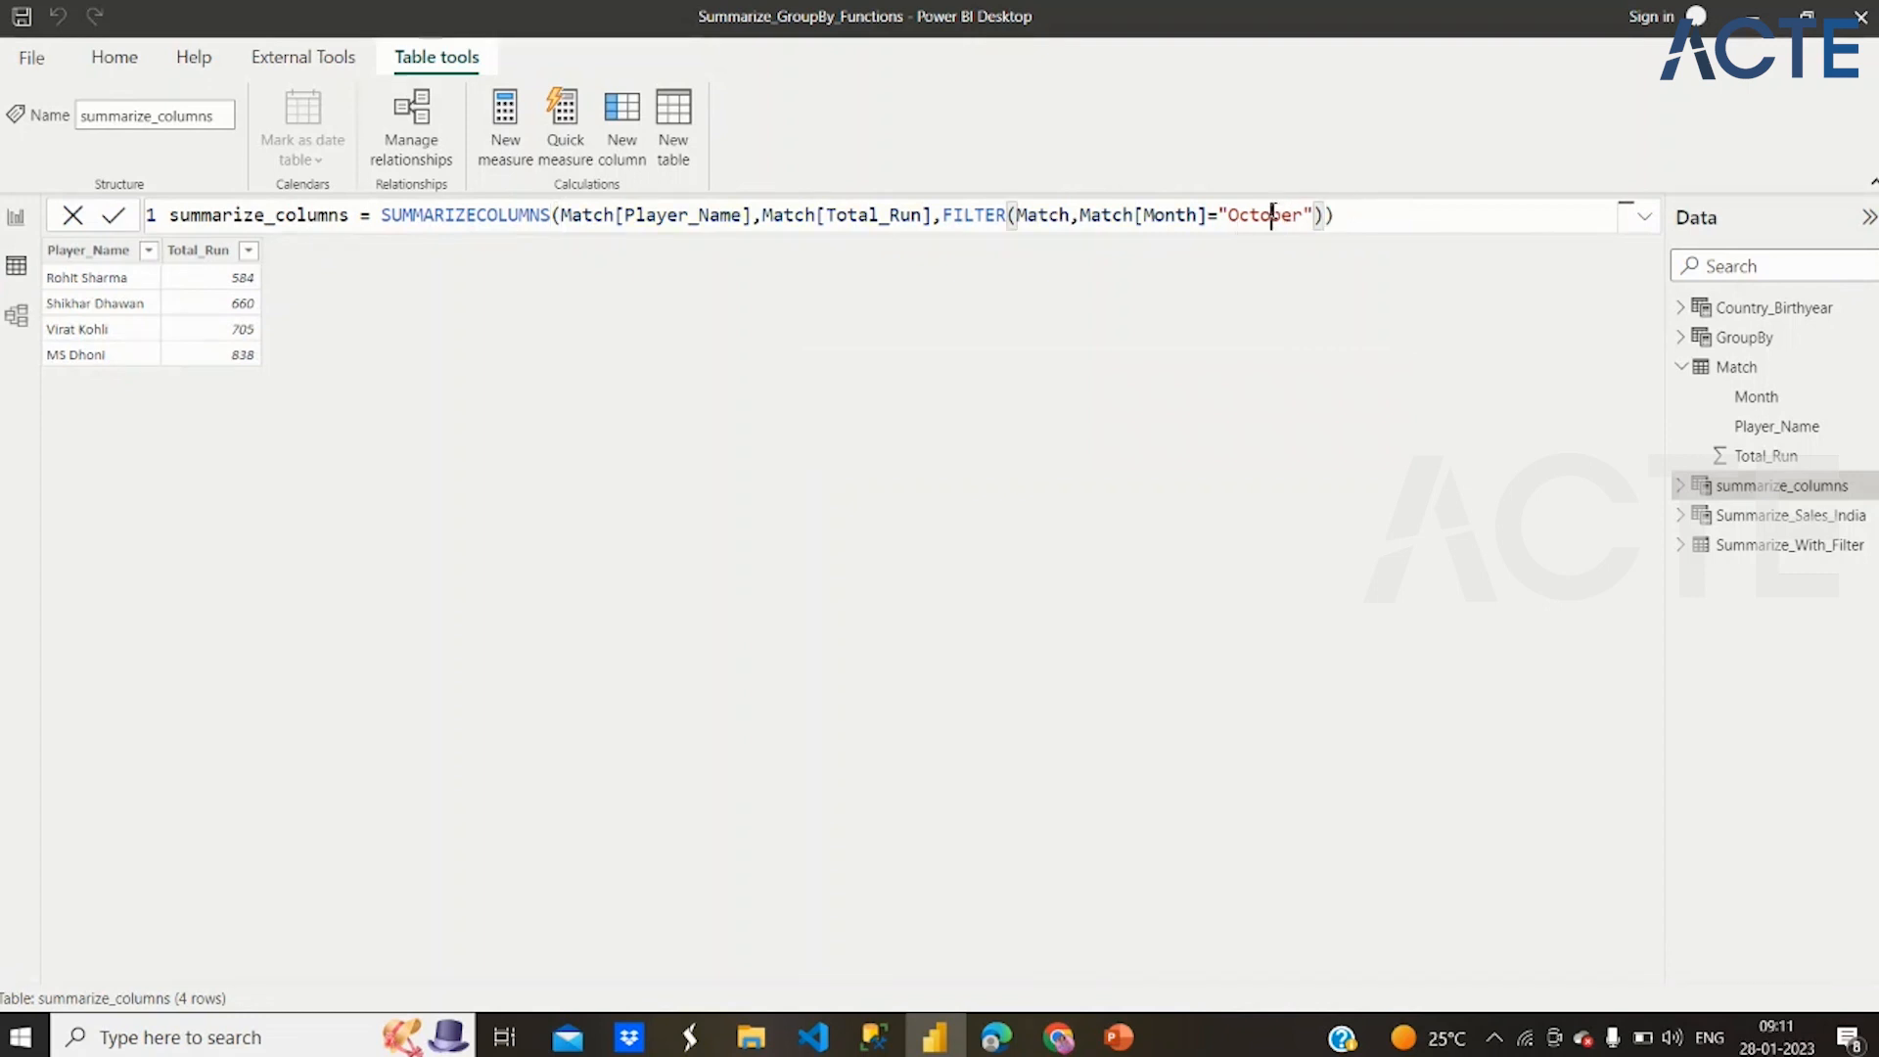
double_click(1272, 215)
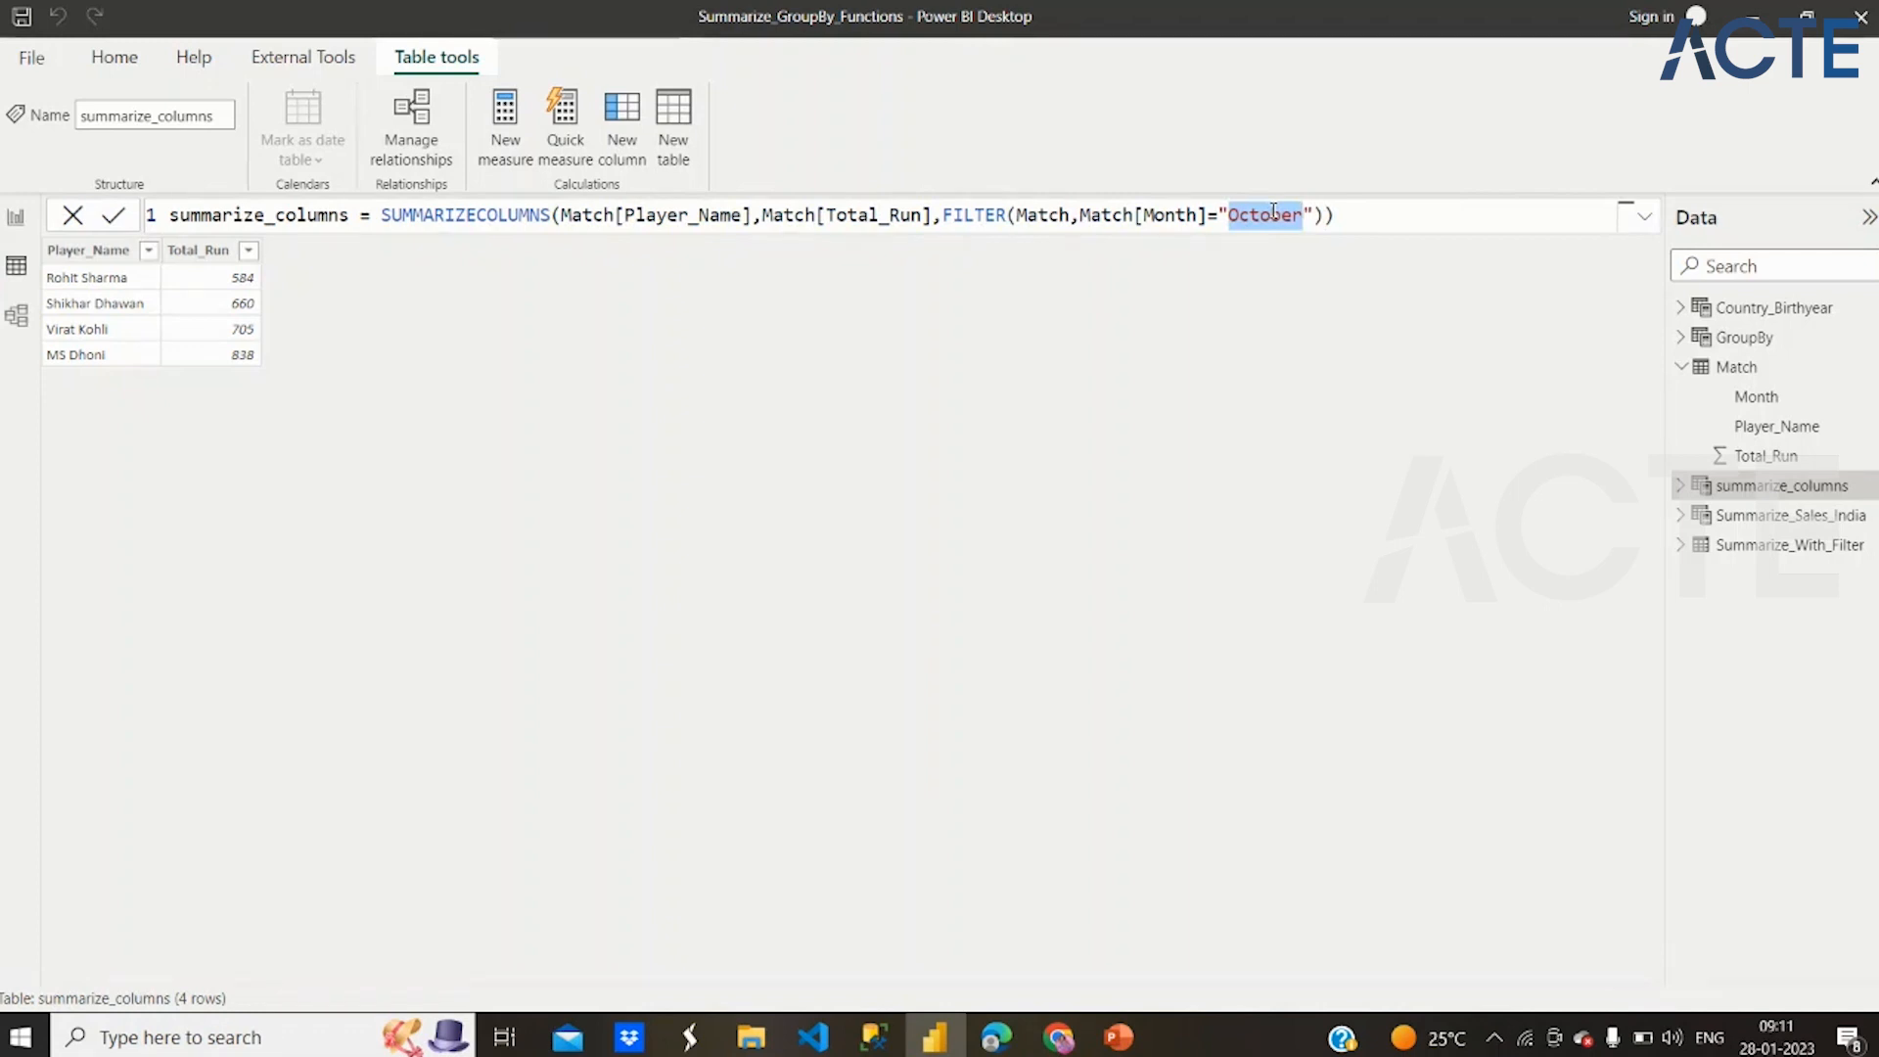
left_click(1357, 217)
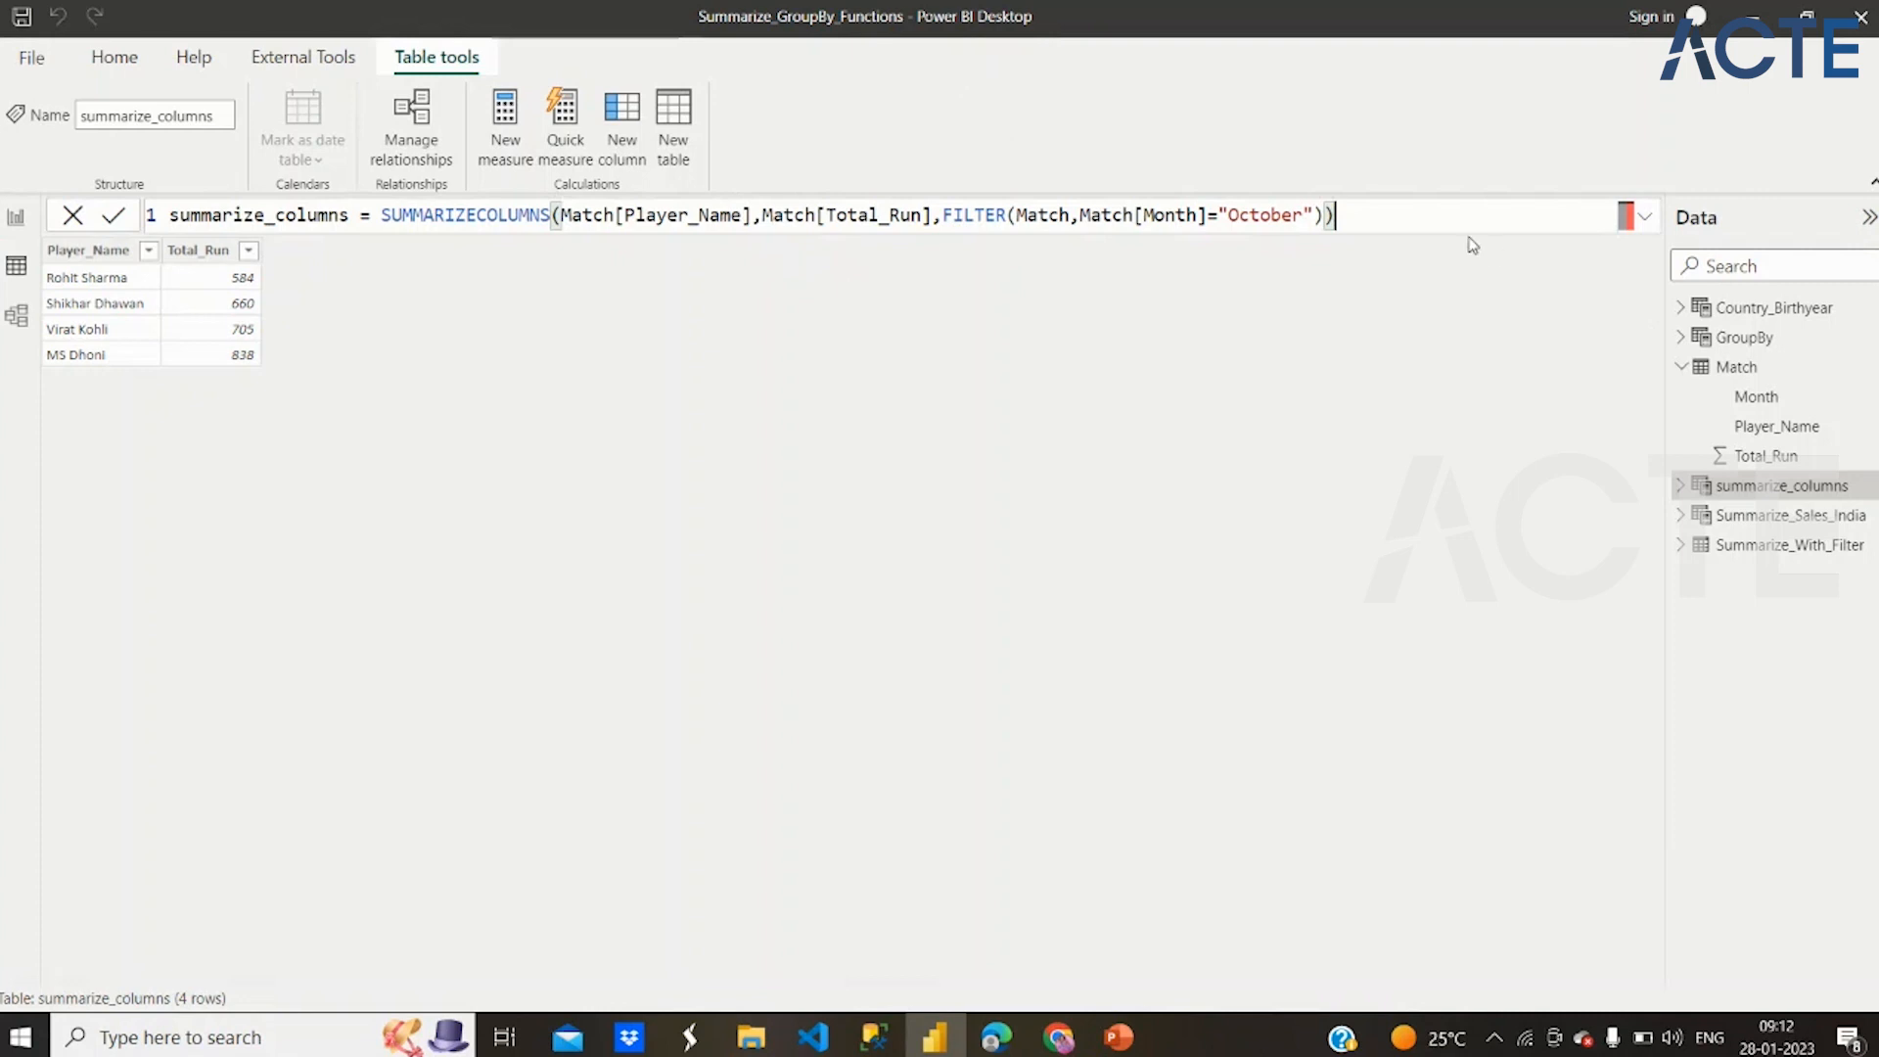
Close the Summarize_GroupBy_Functions report in Power BI and switch to the Weekends_POWER BI presentation in PowerPoint
left_click(31, 230)
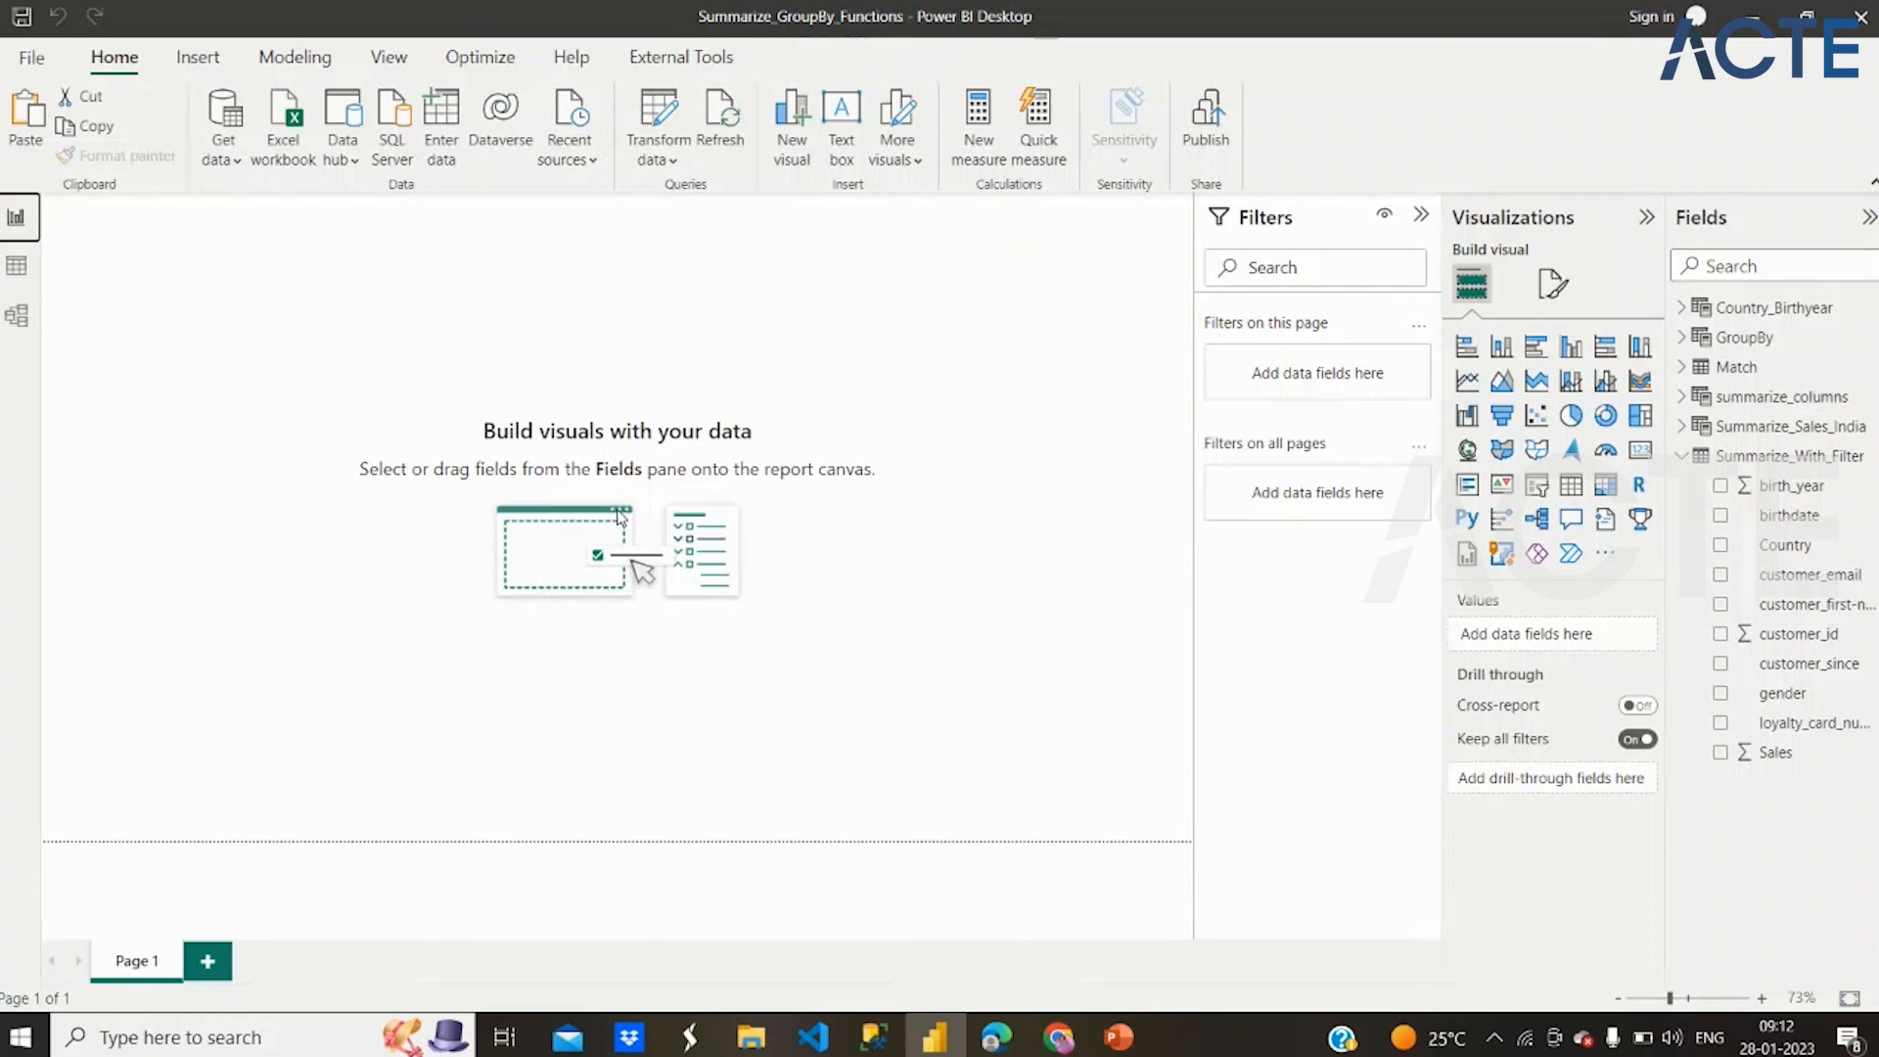
left_click(1860, 14)
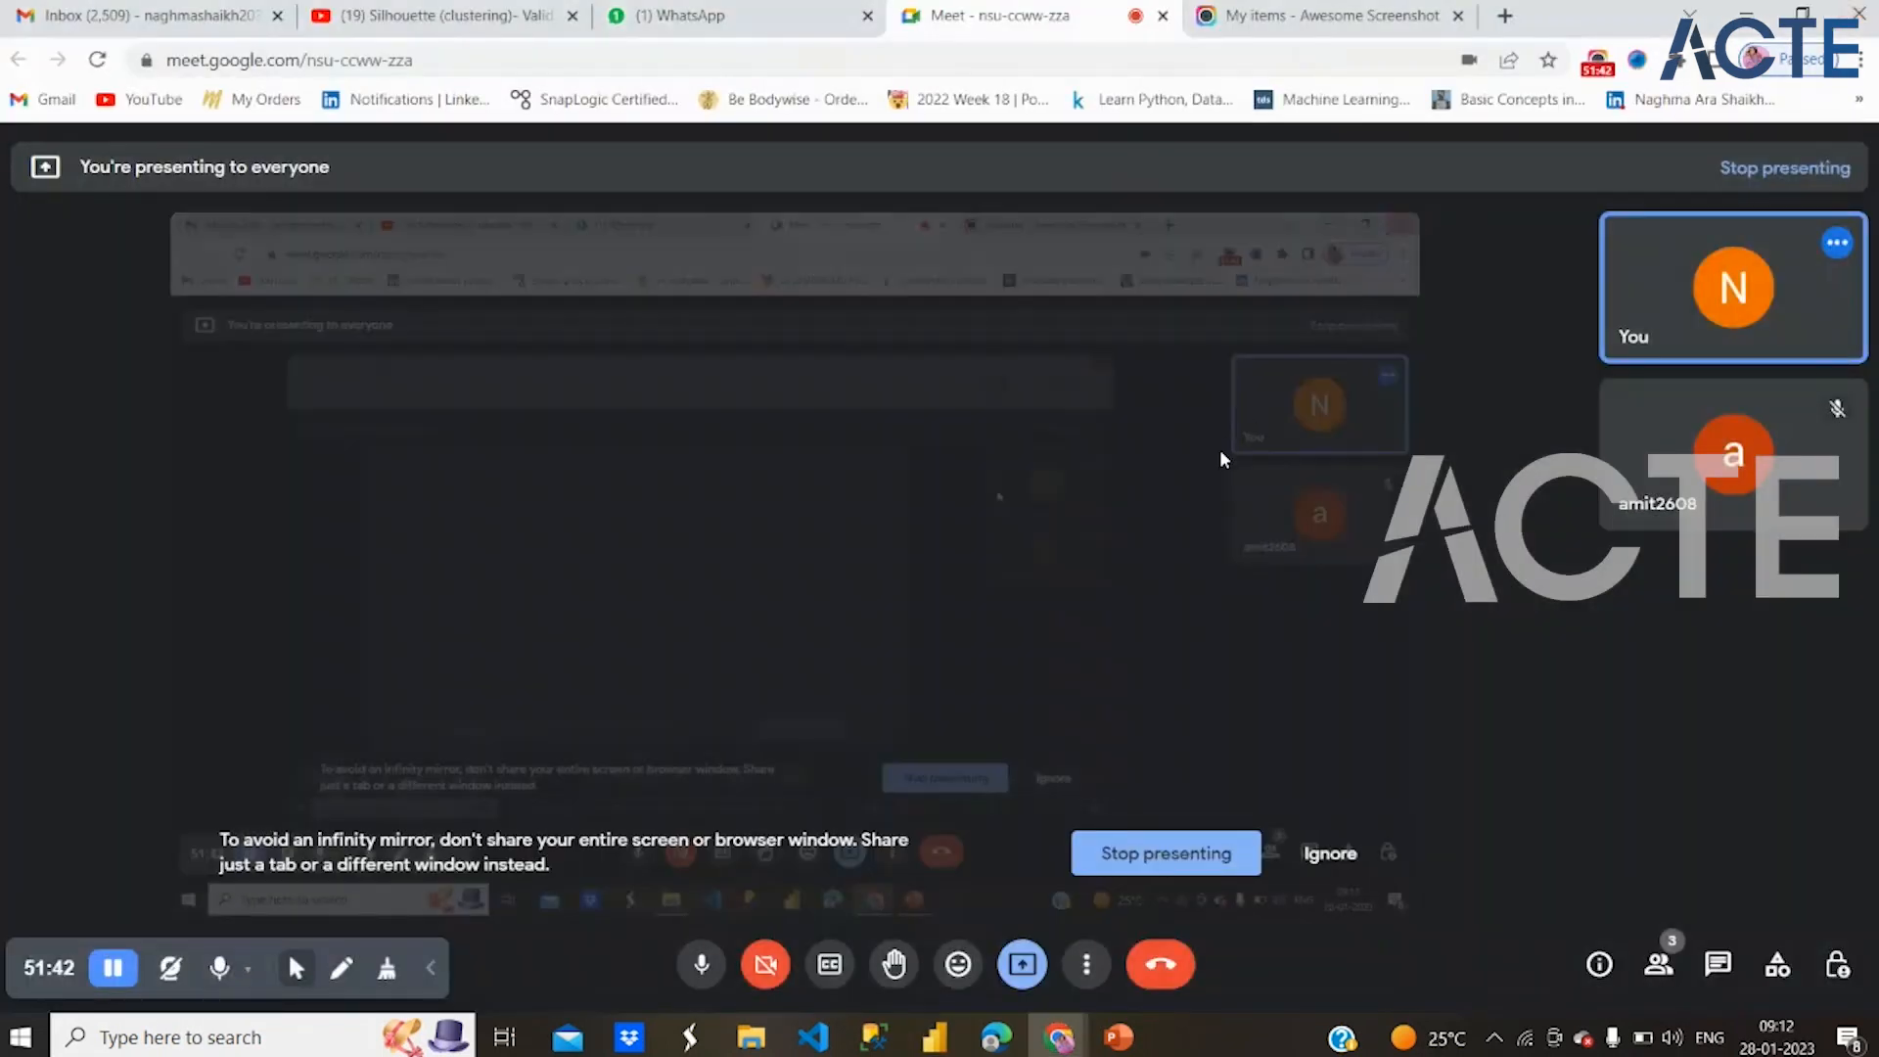
left_click(1121, 1040)
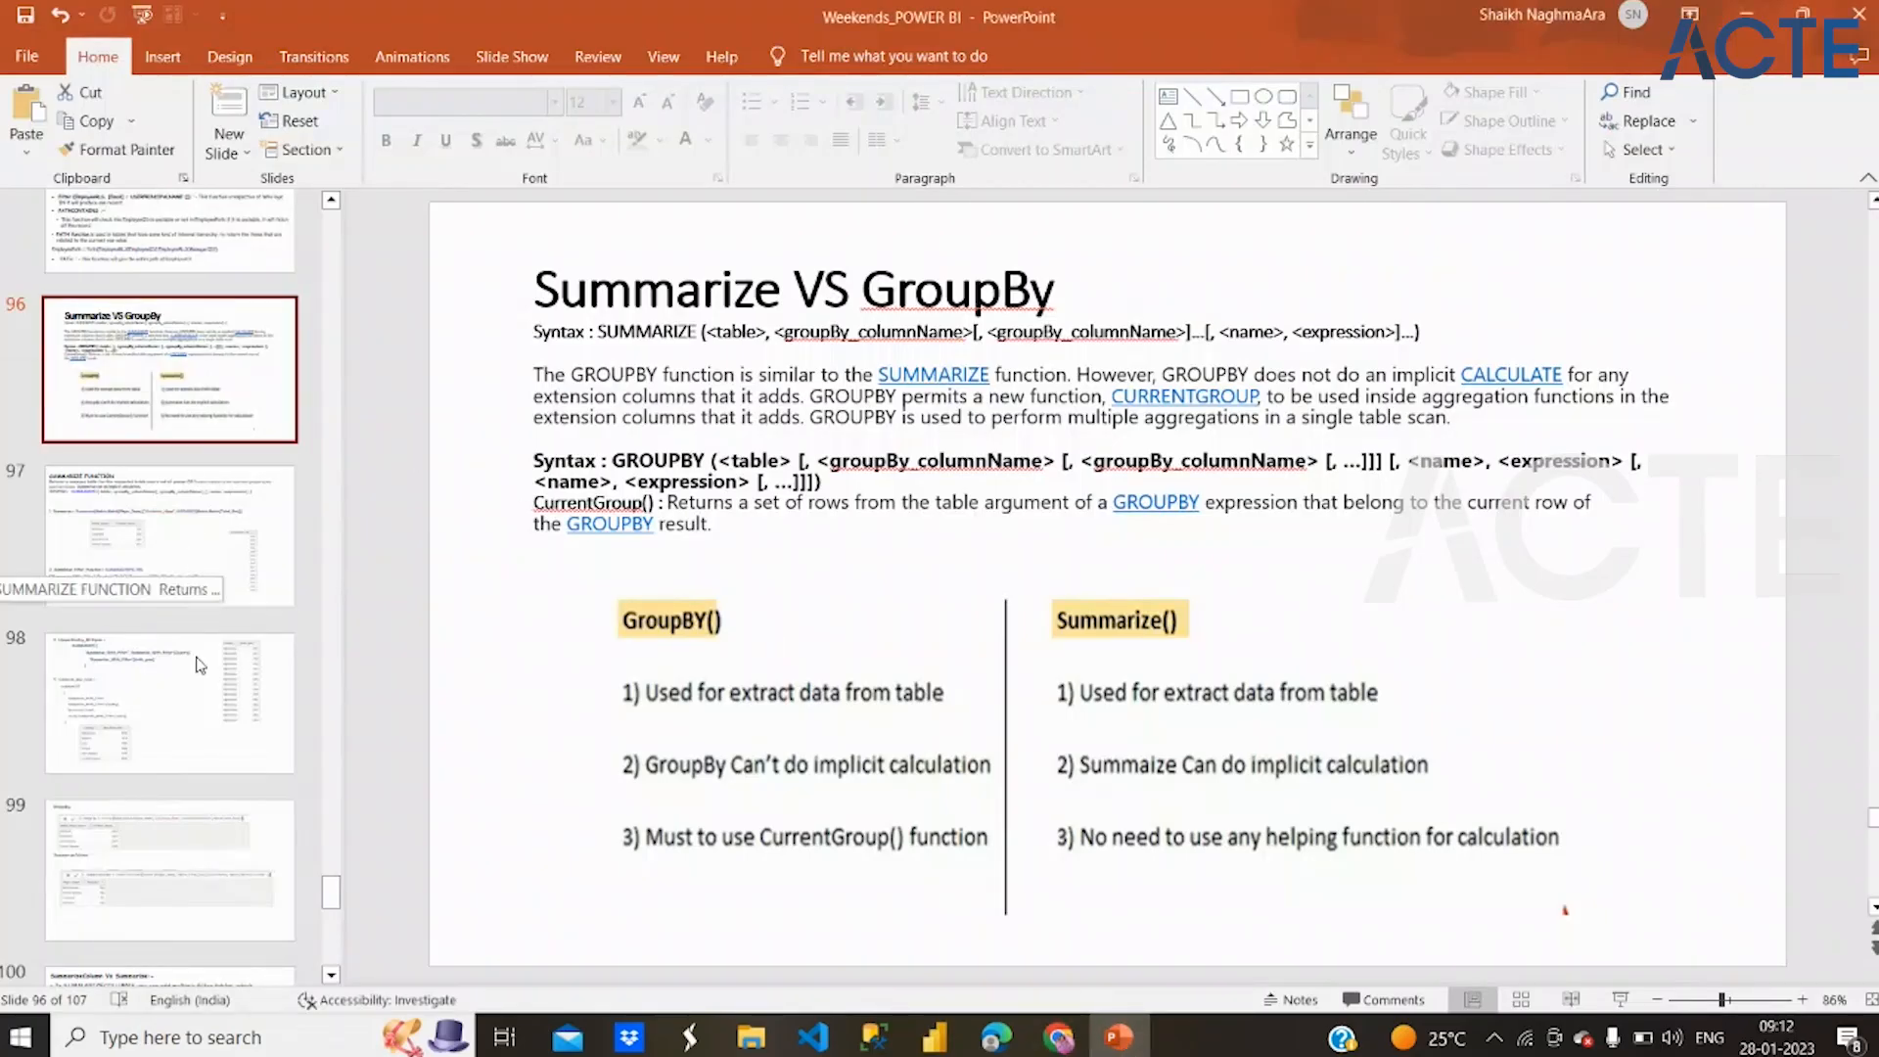
Look through the slides after Summarize VS GroupBy, covering the date and time DAX function definitions, DATEDIFF and CALENDAR examples
scroll(201, 666, "down", 5)
left_click(225, 688)
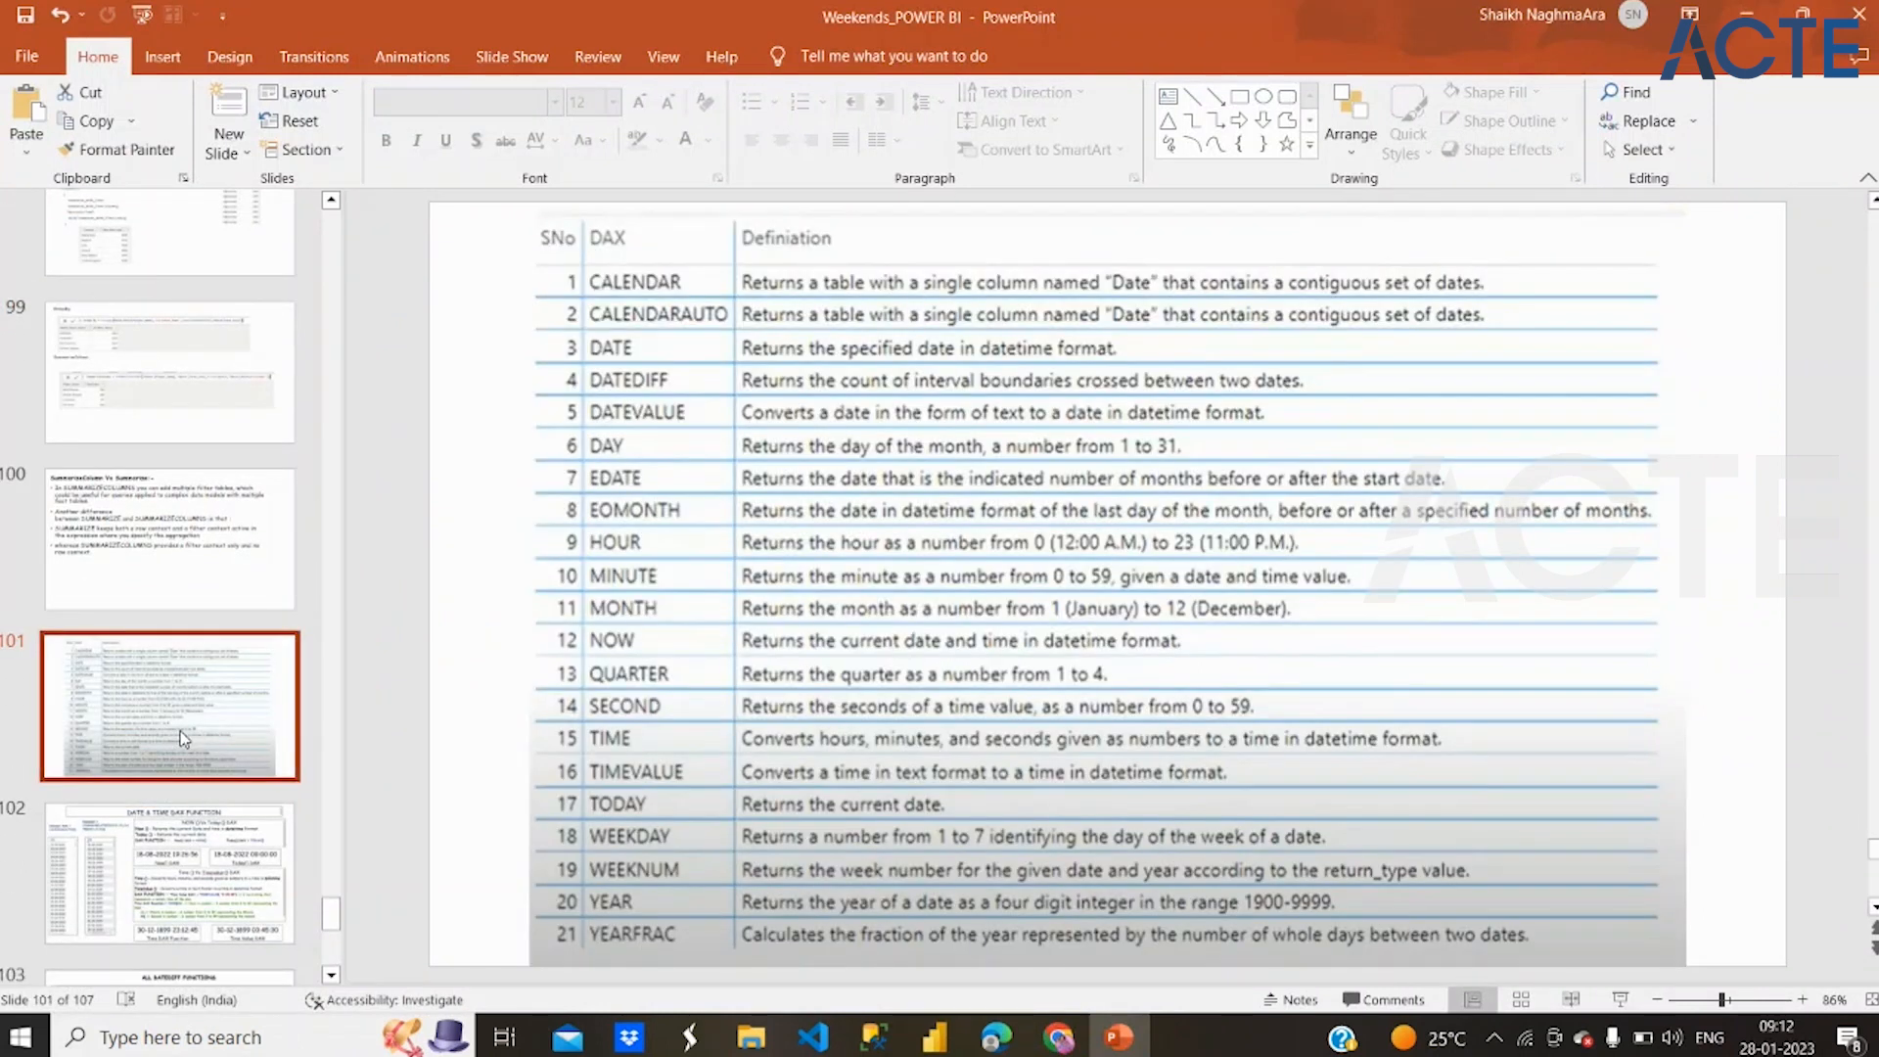
left_click(495, 640)
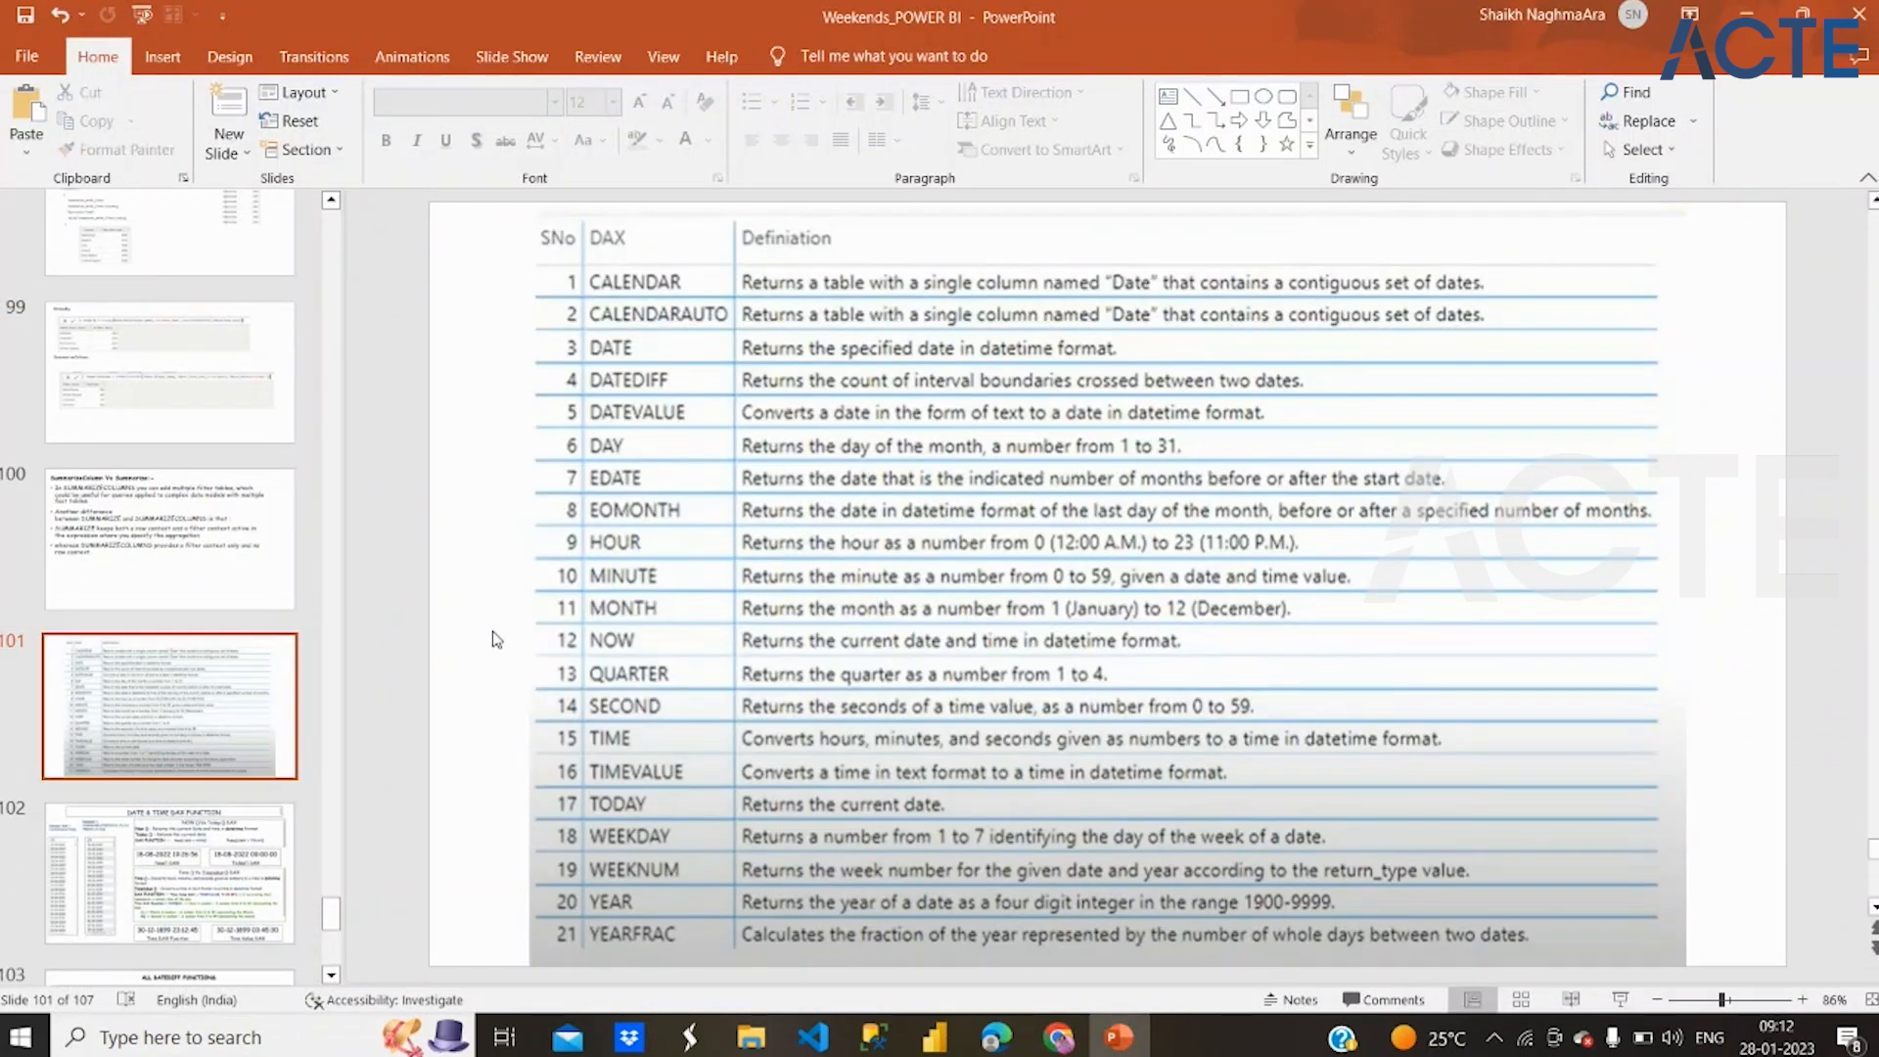
scroll(338, 358, "down", 3)
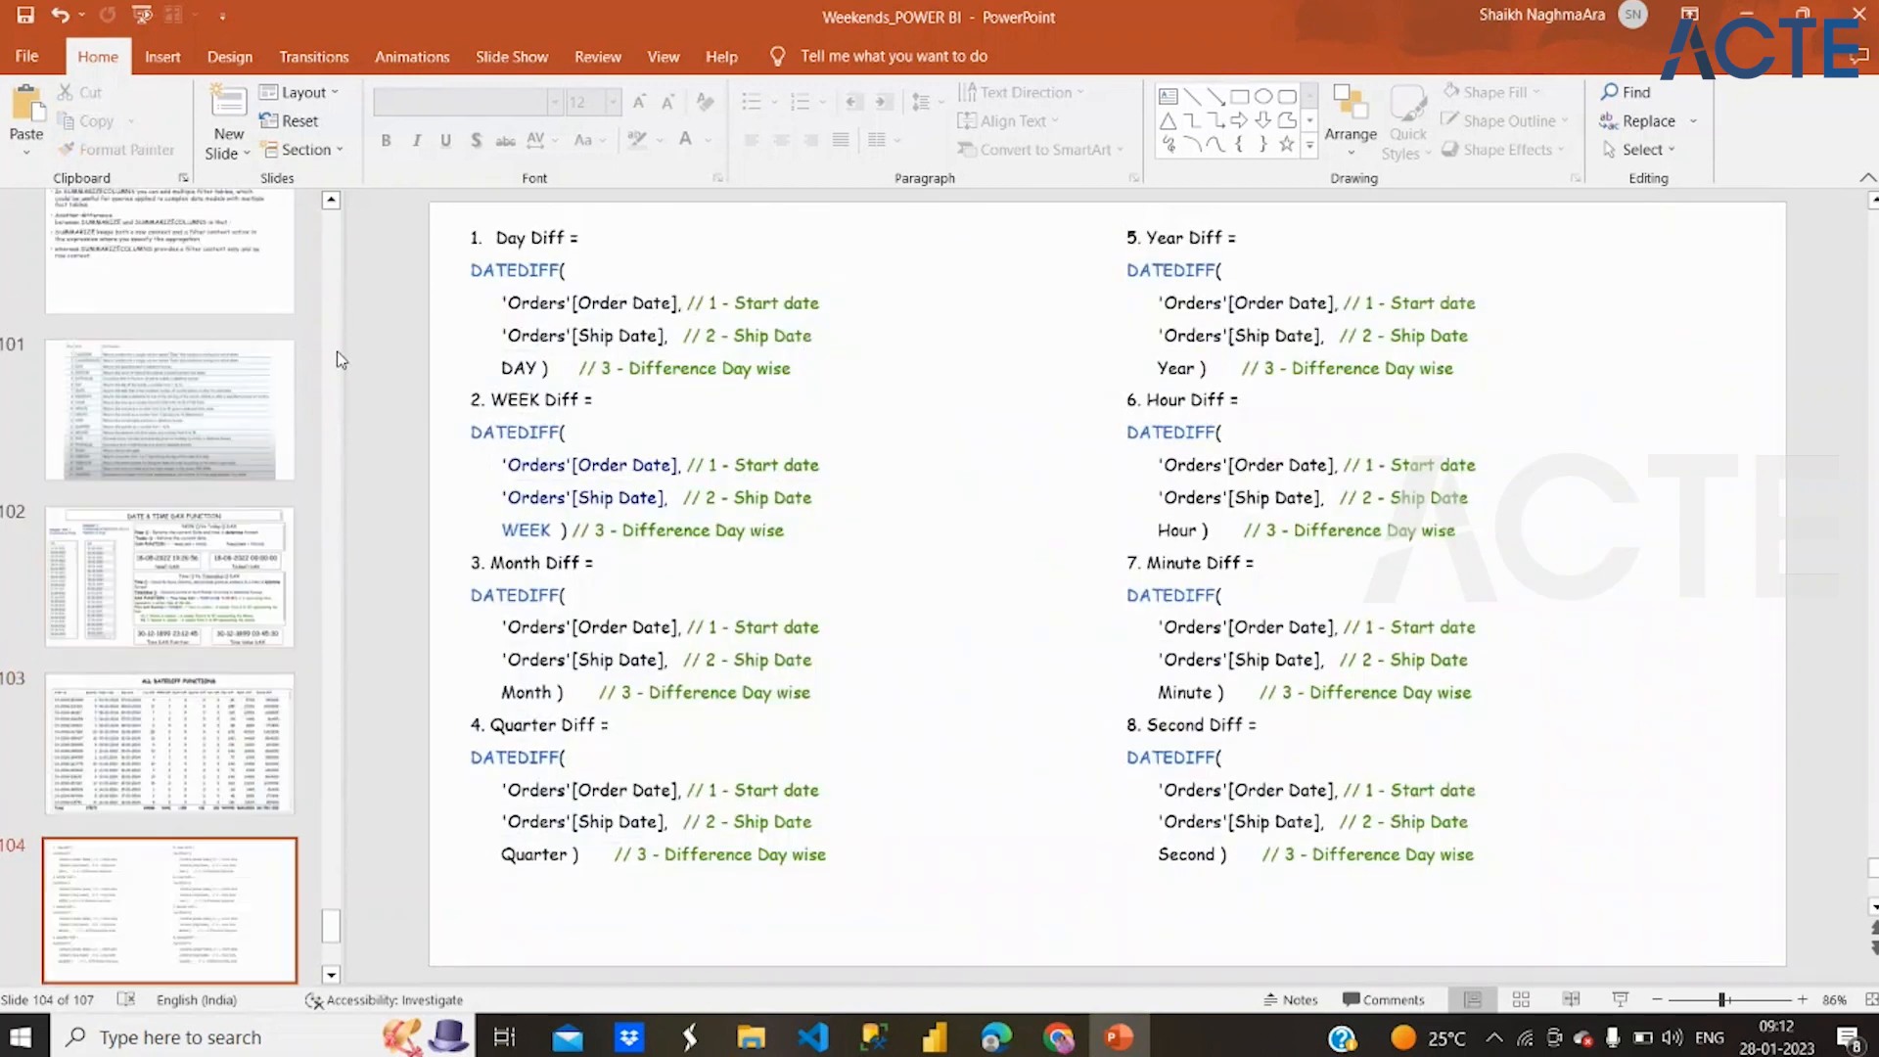
left_click(204, 314)
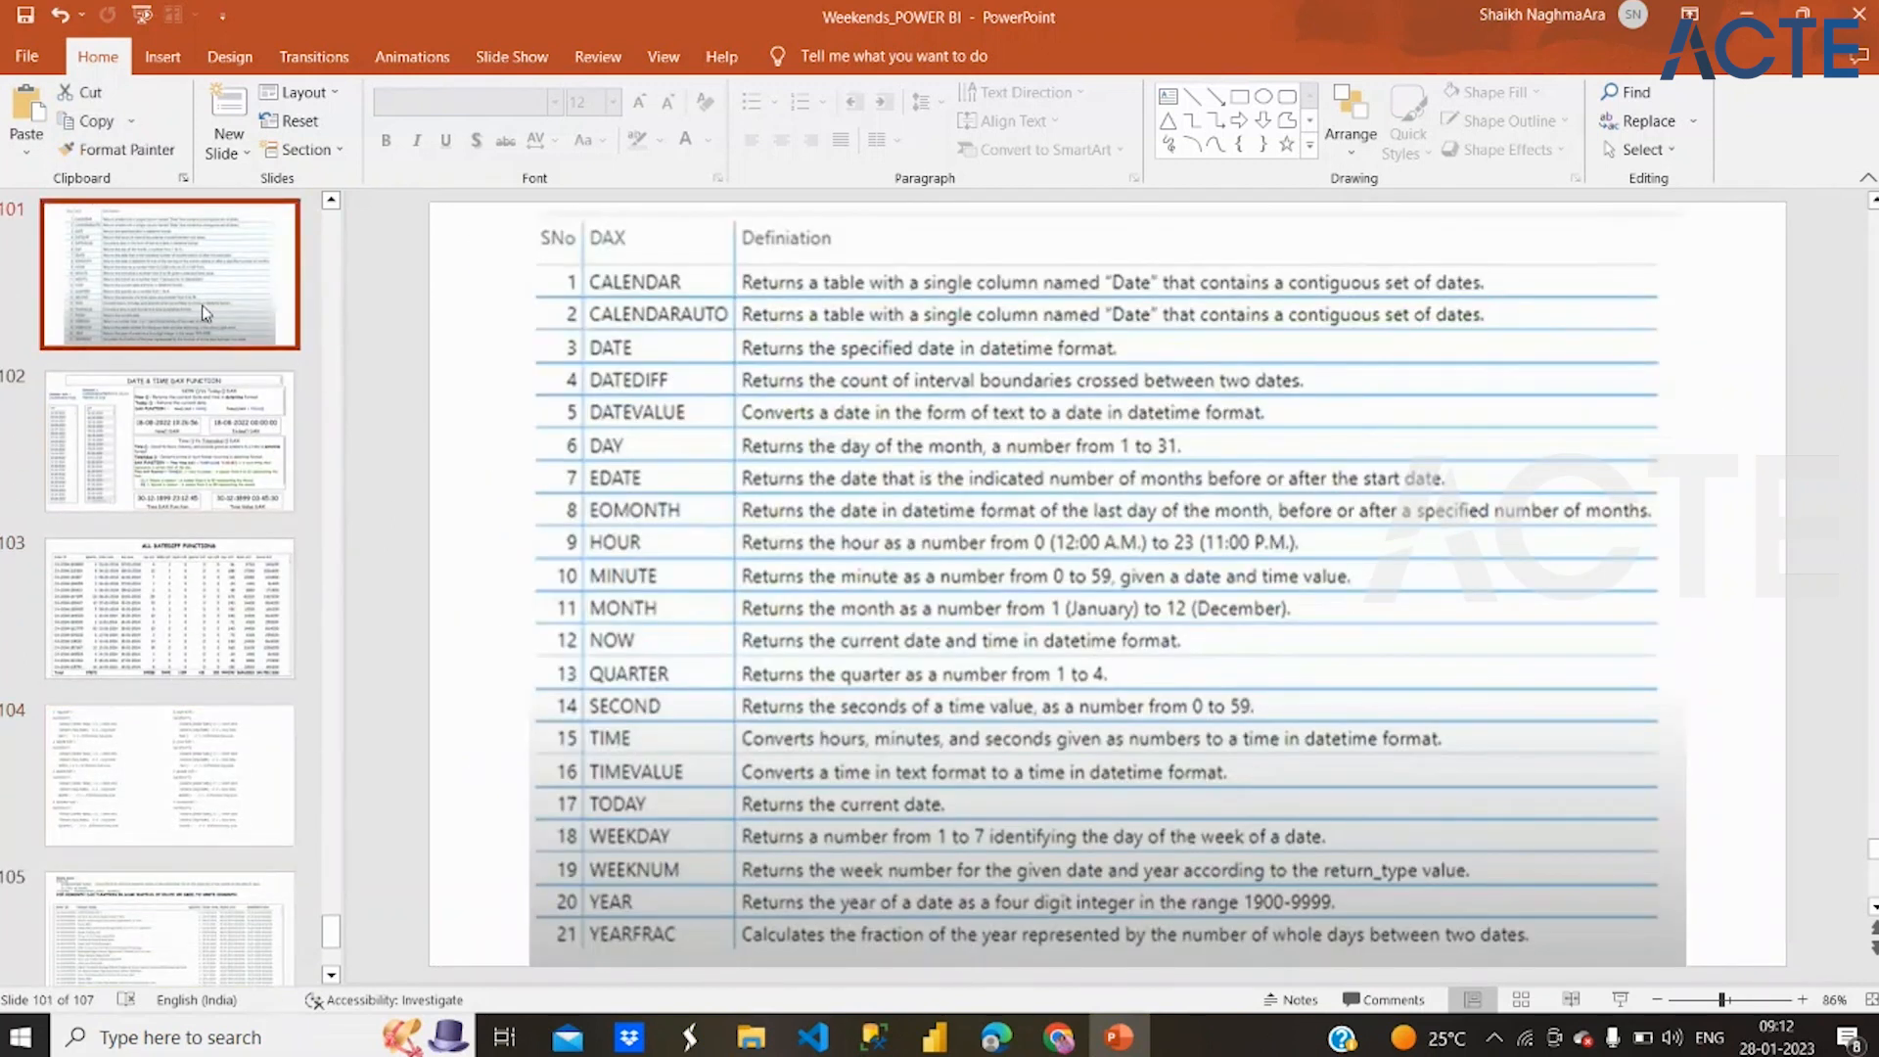
key("Down")
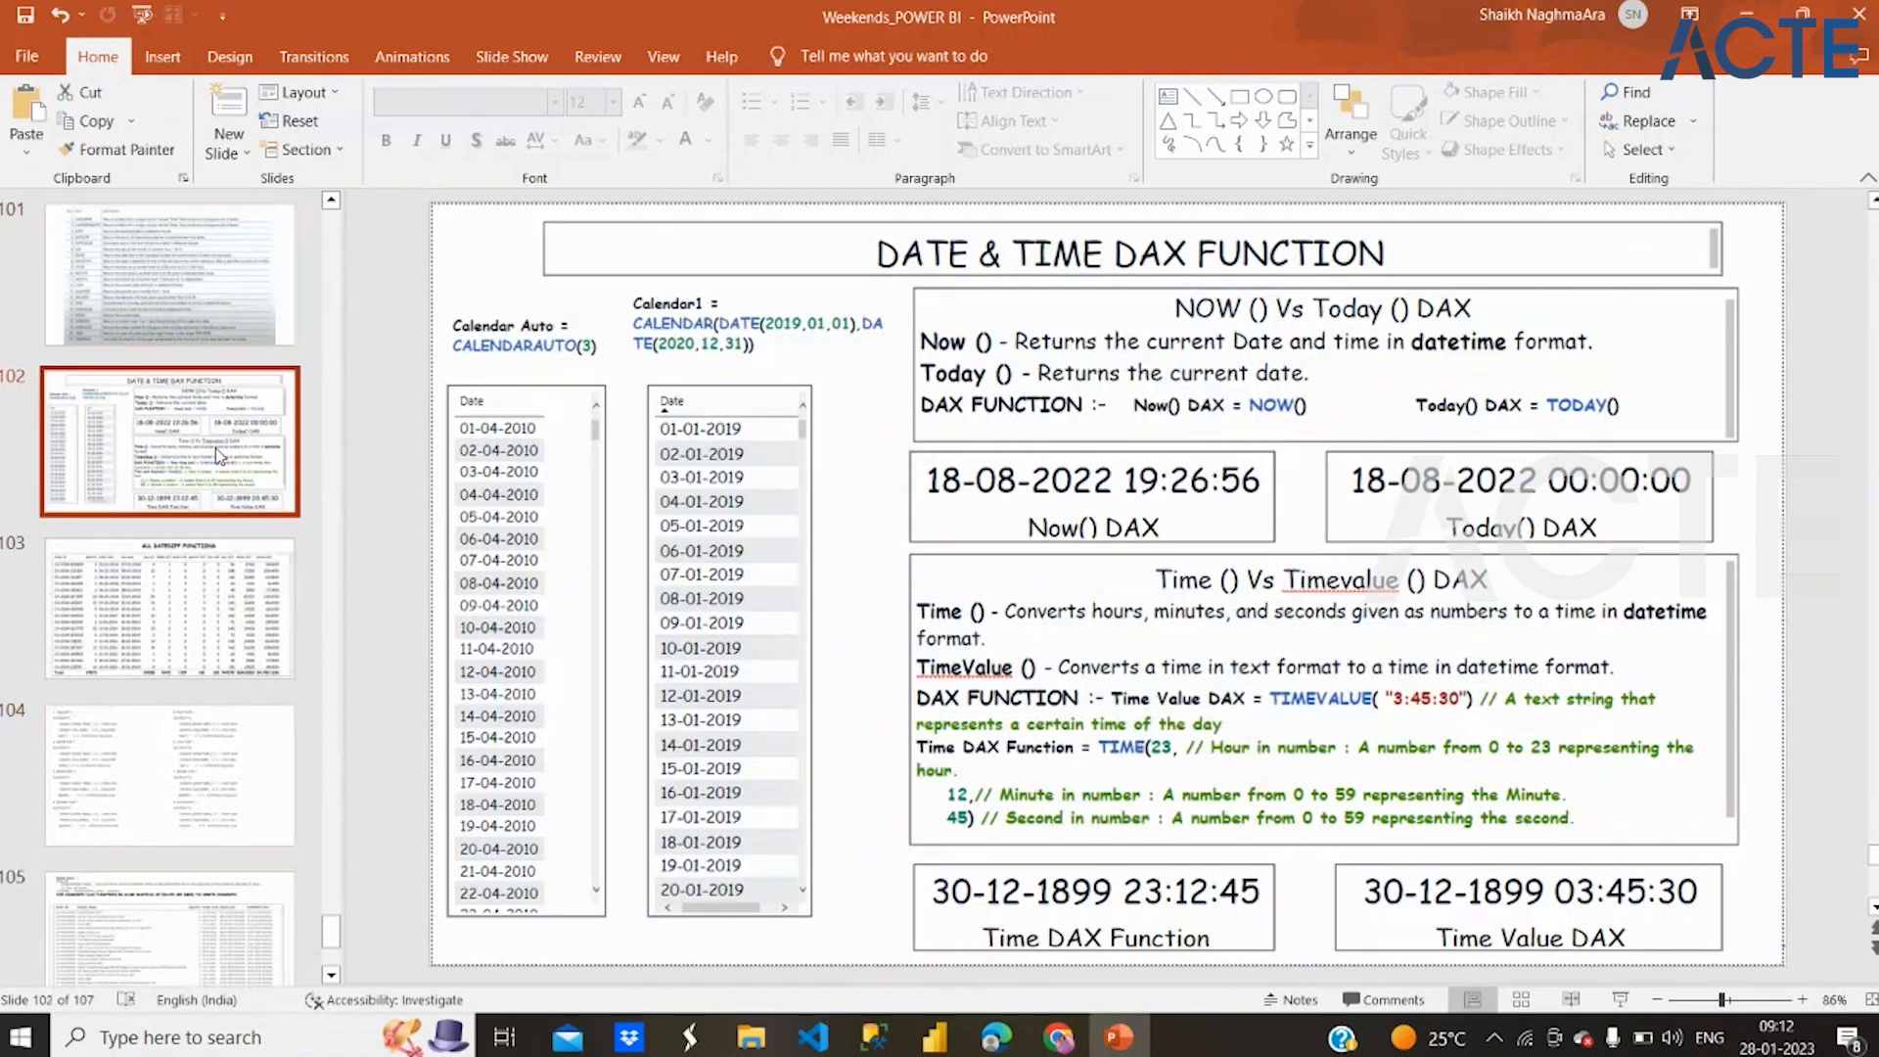
Launch Power BI Desktop with a new blank report, dismiss the welcome window and show the Data view
left_click(937, 1038)
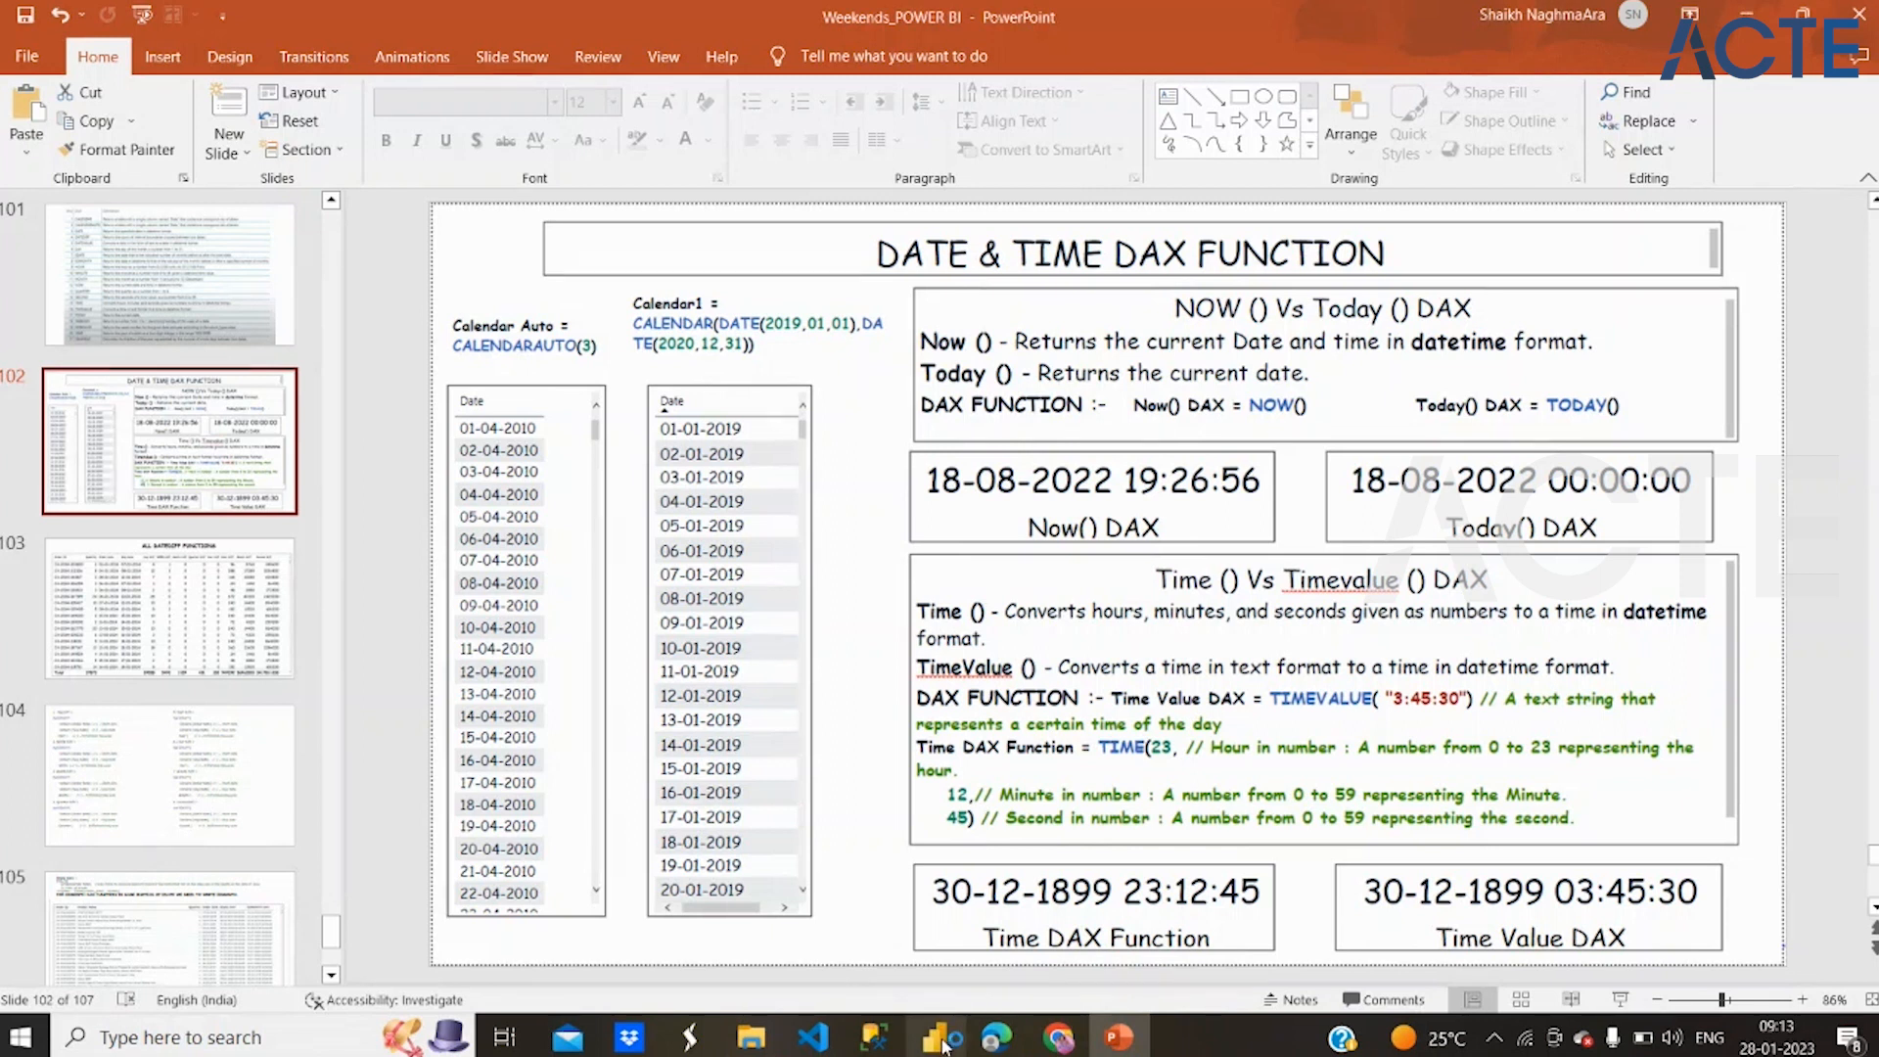
left_click(942, 1045)
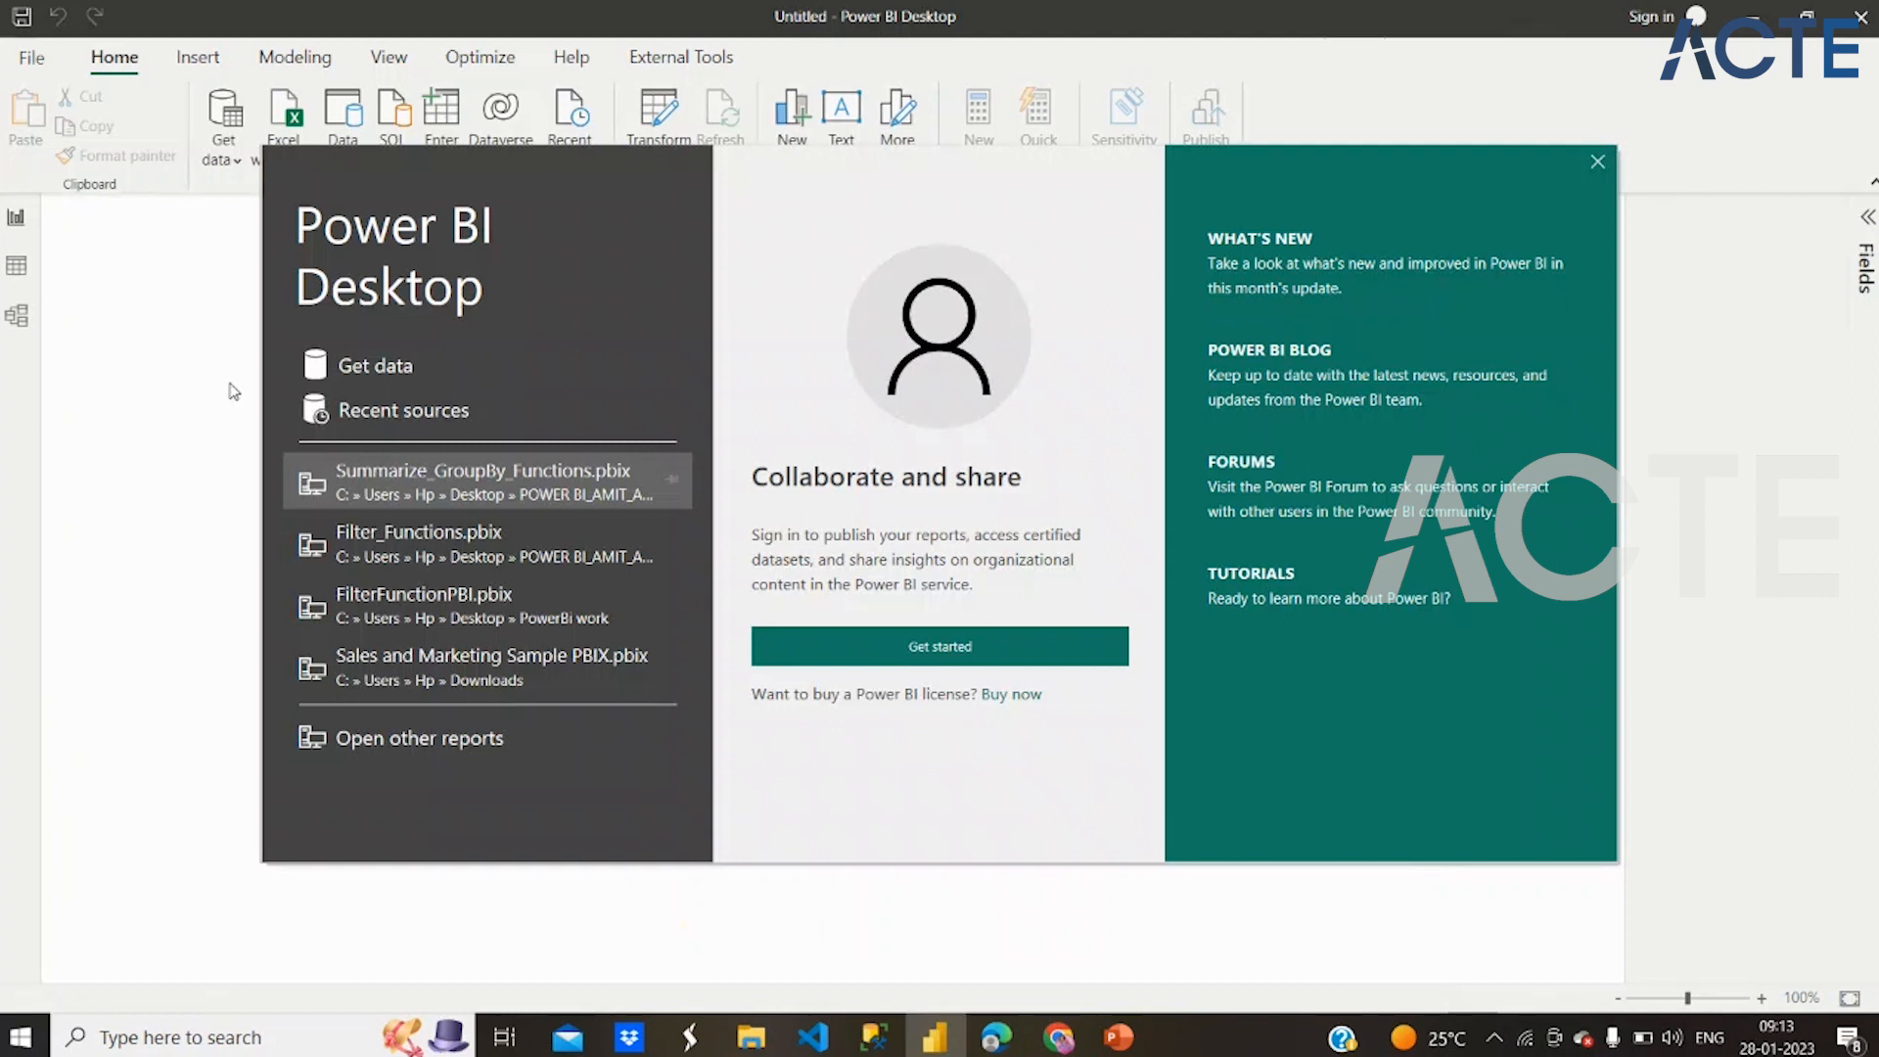
left_click(1599, 162)
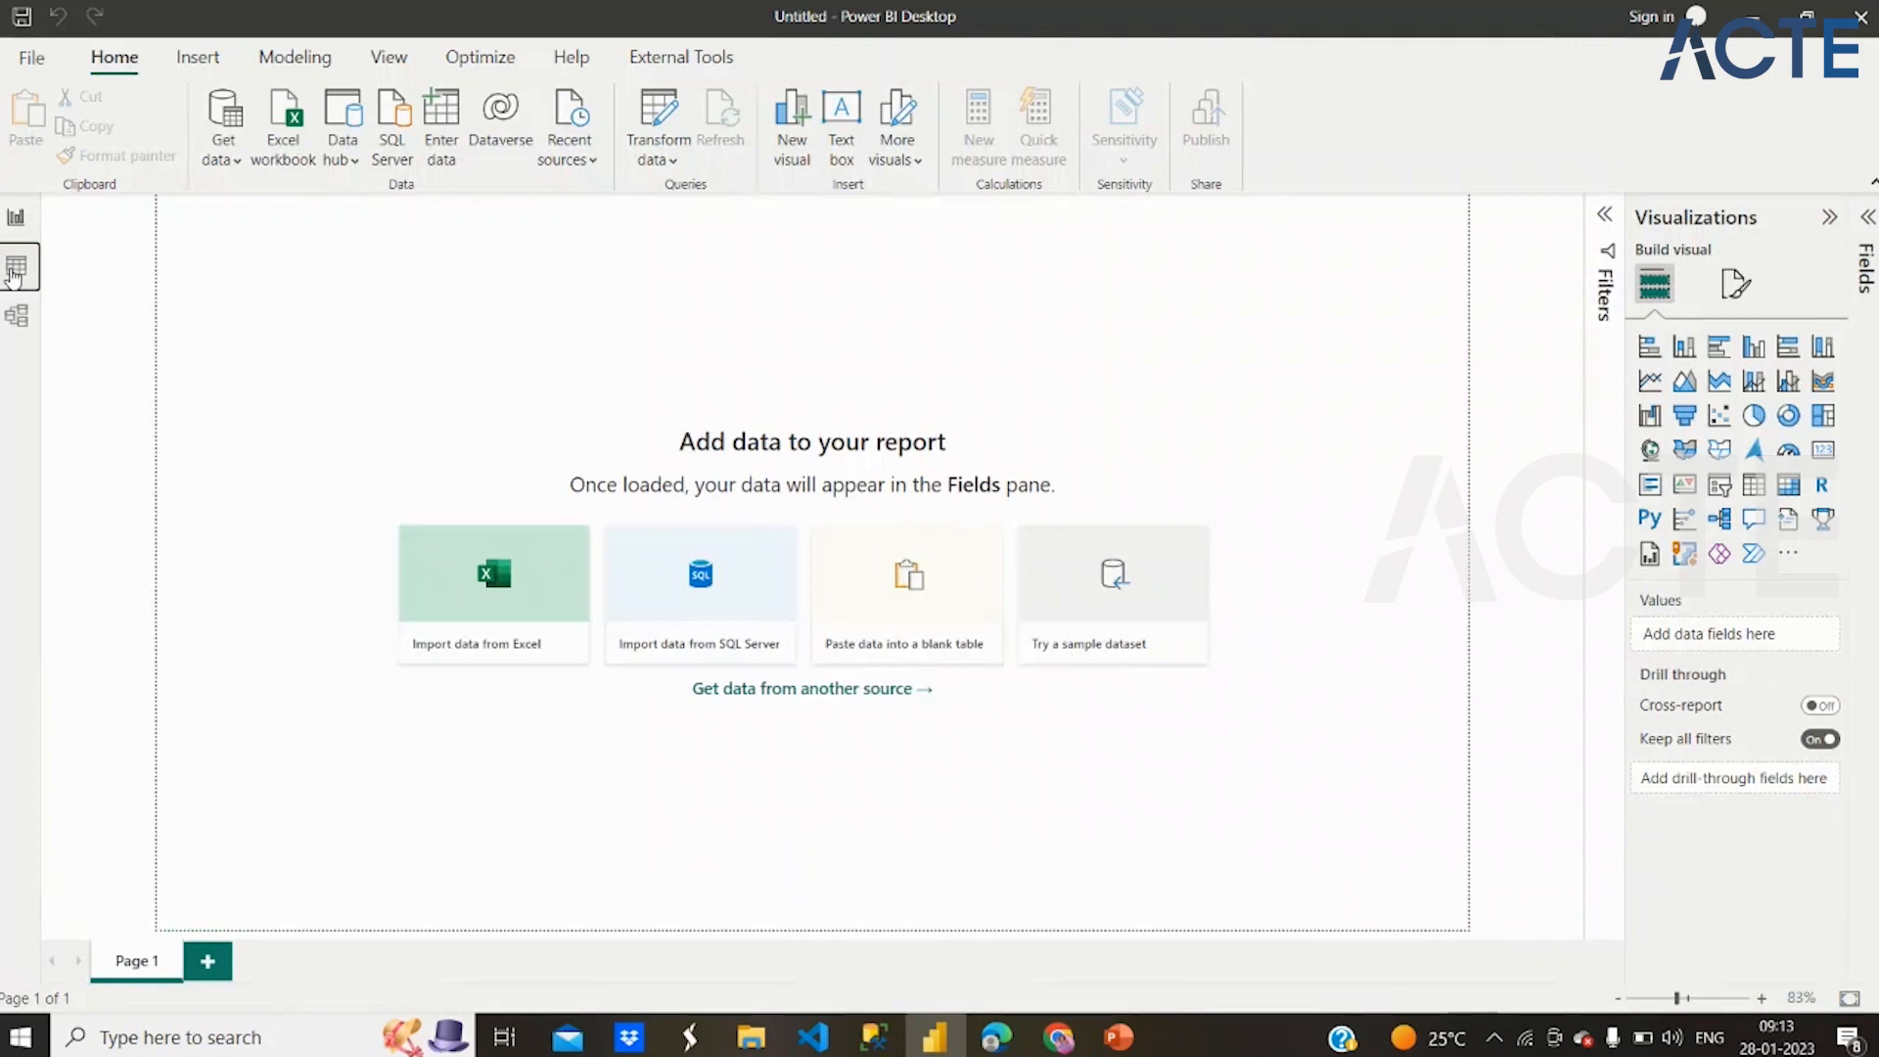
left_click(14, 274)
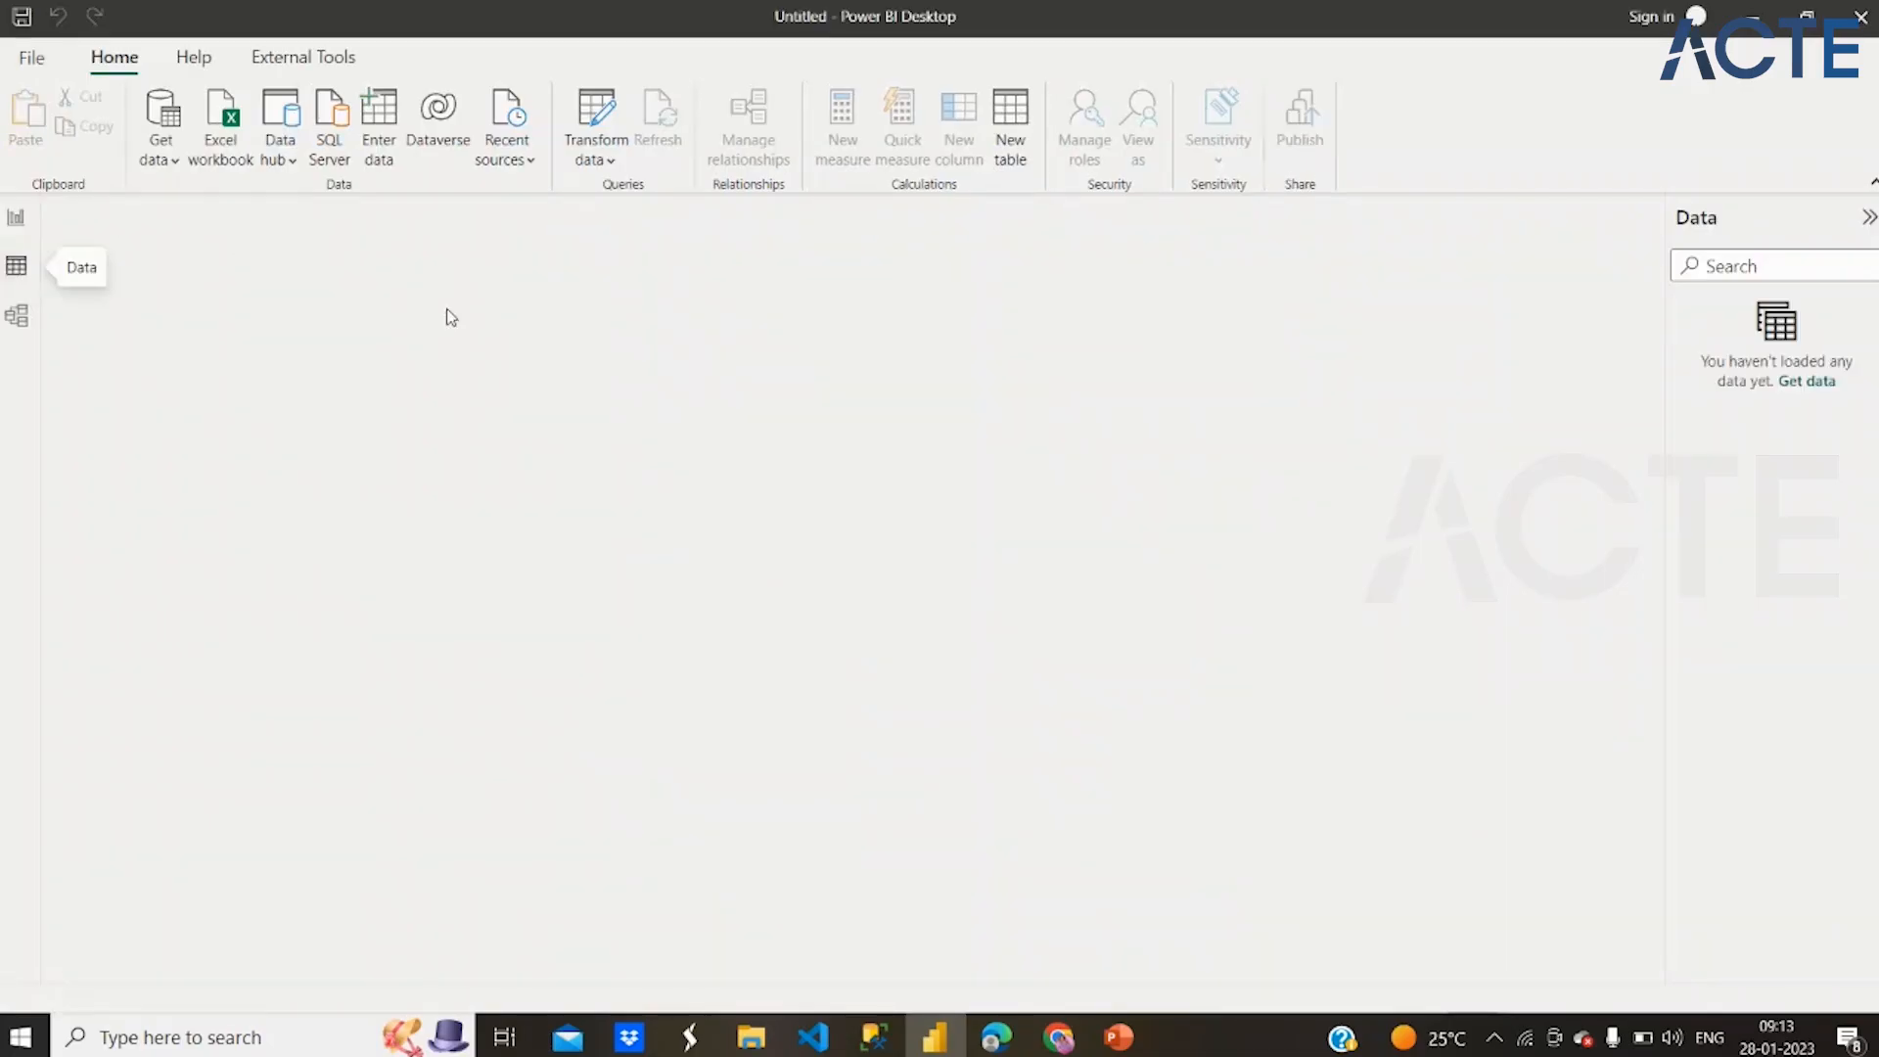
Create a new calculated table named Calendar that uses the CALENDAR function
left_click(1011, 117)
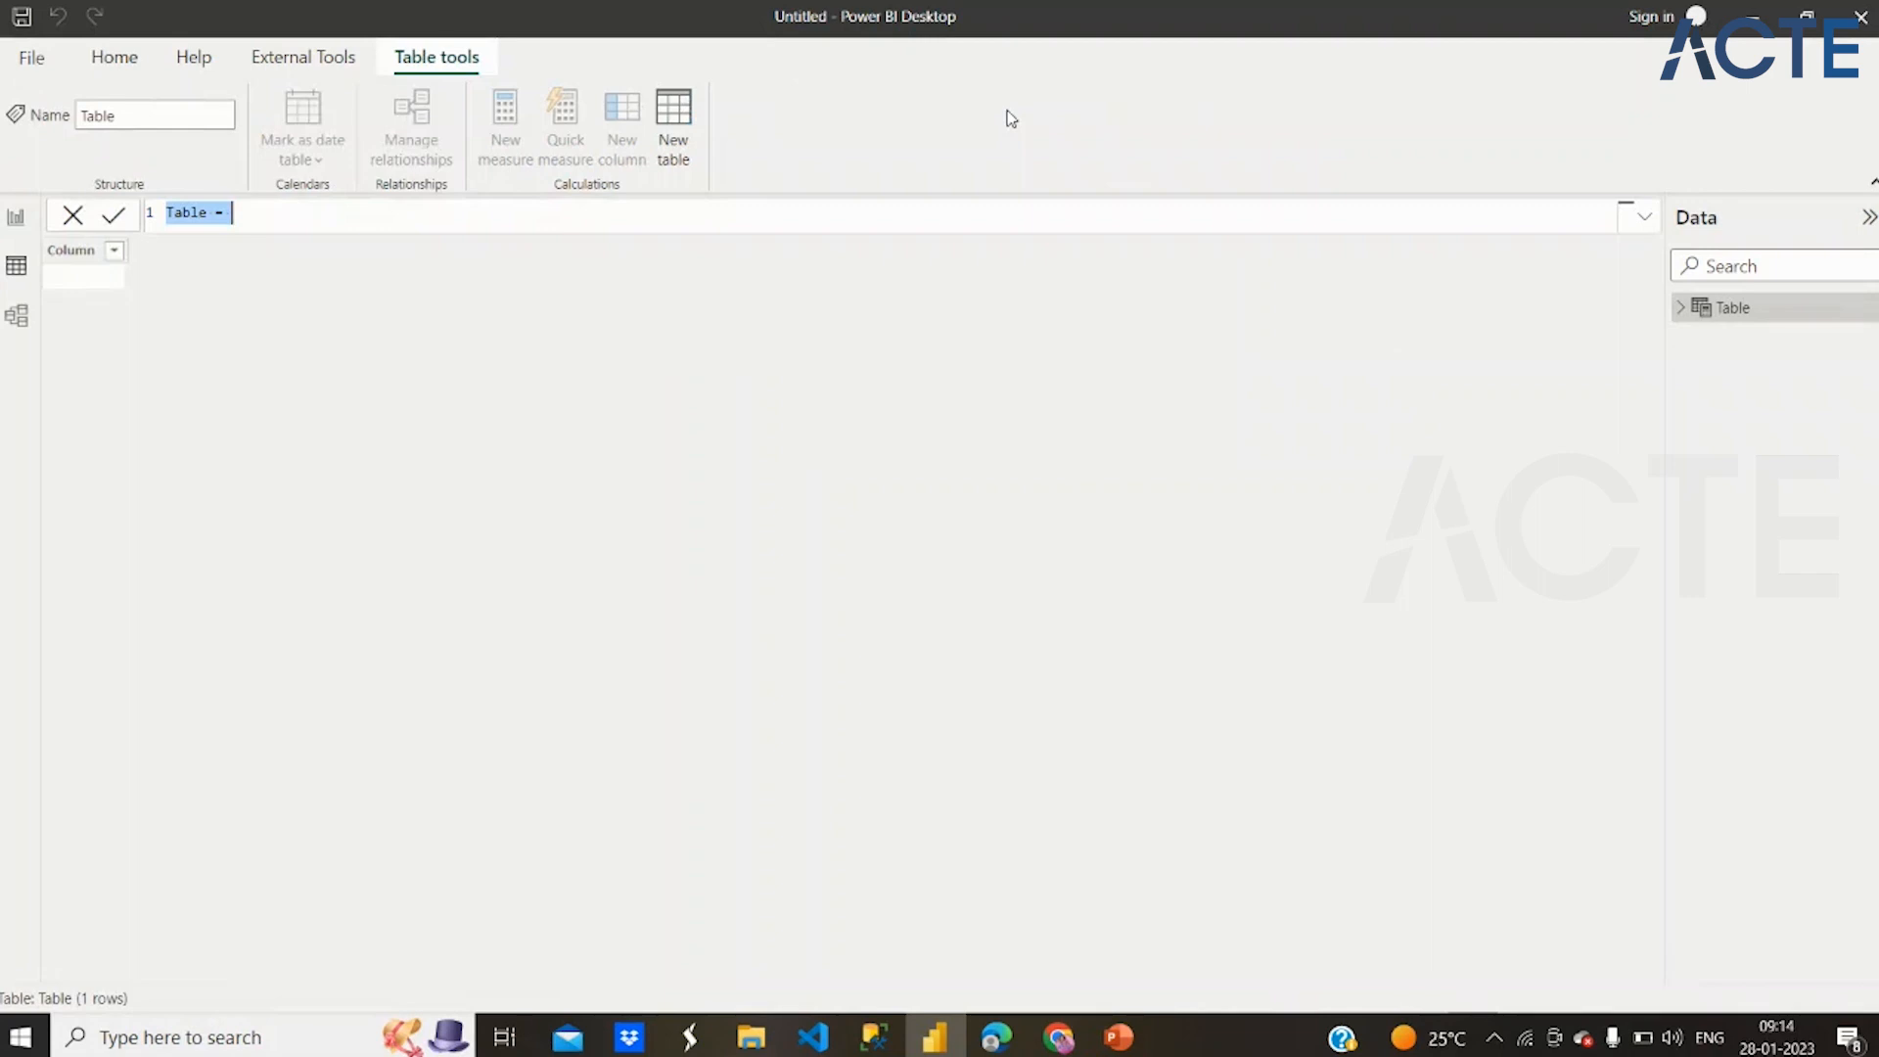
type("Caledar")
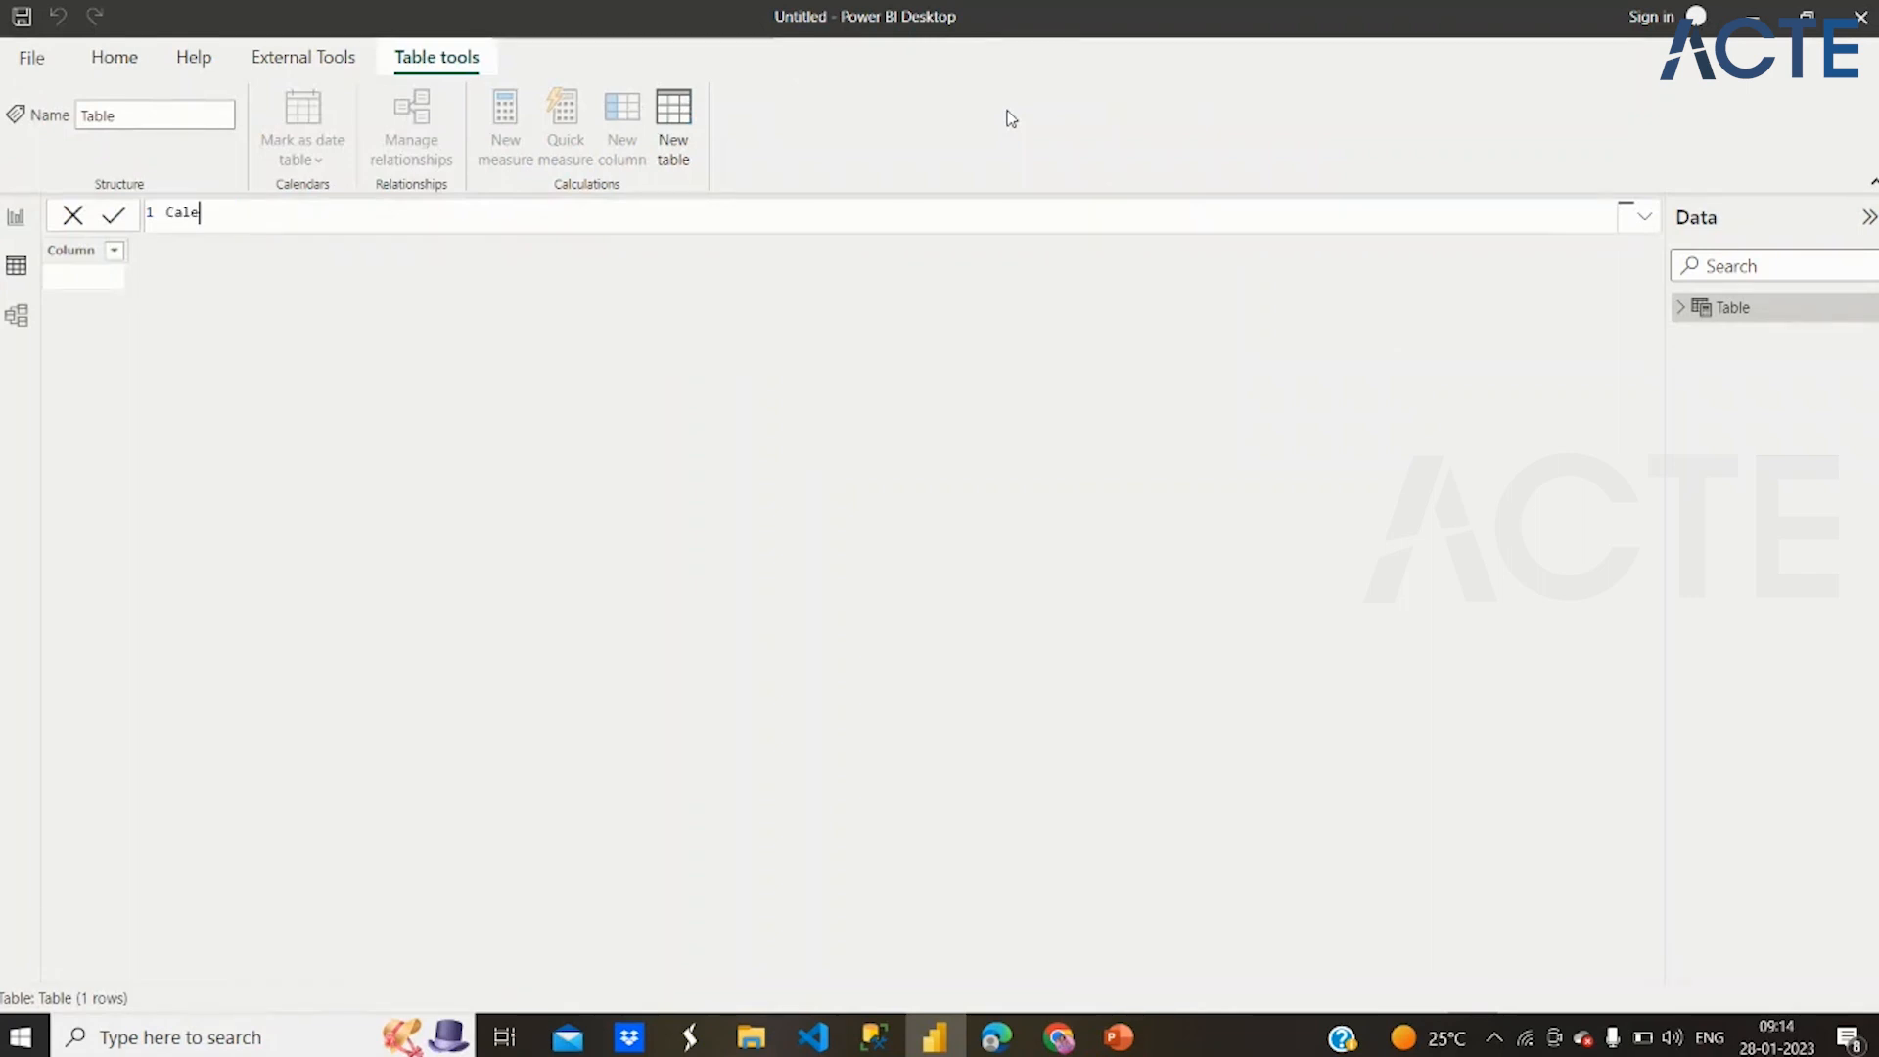
key("BackSpace")
key("BackSpace")
key("BackSpace")
type("ndar =")
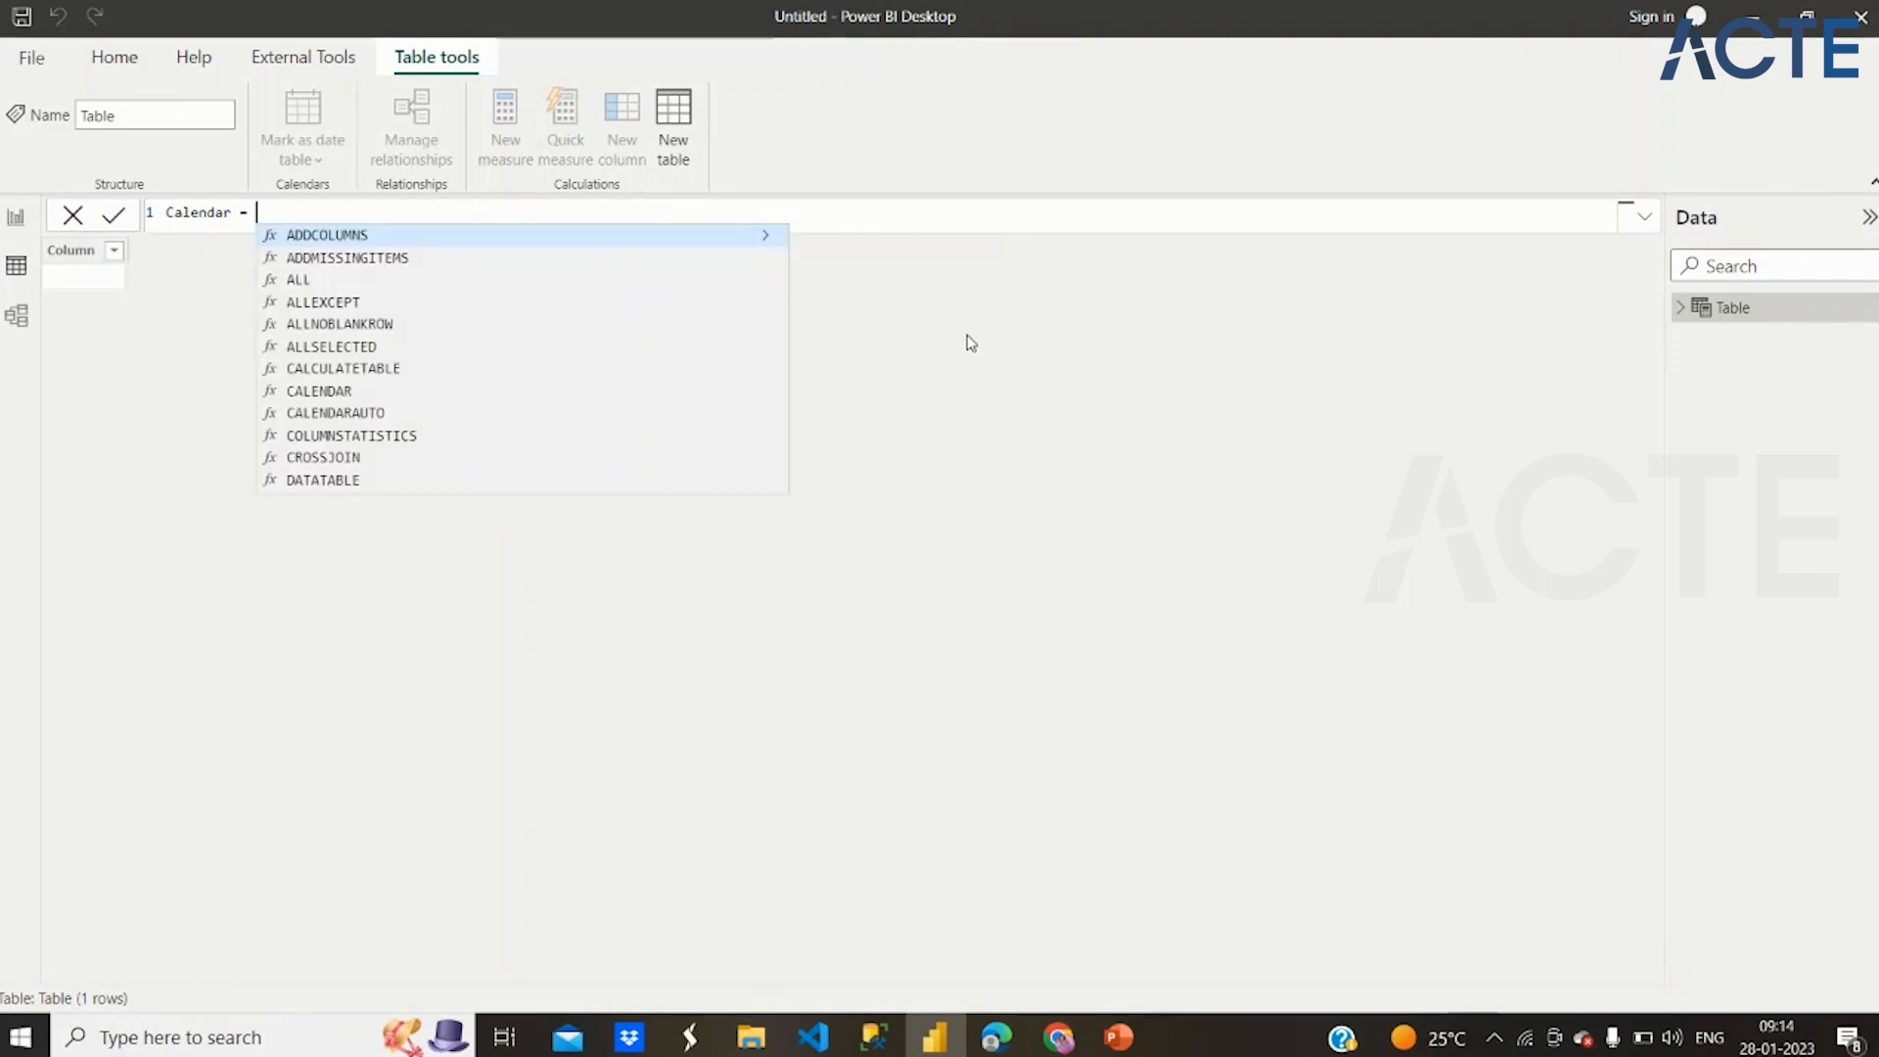
left_click(410, 393)
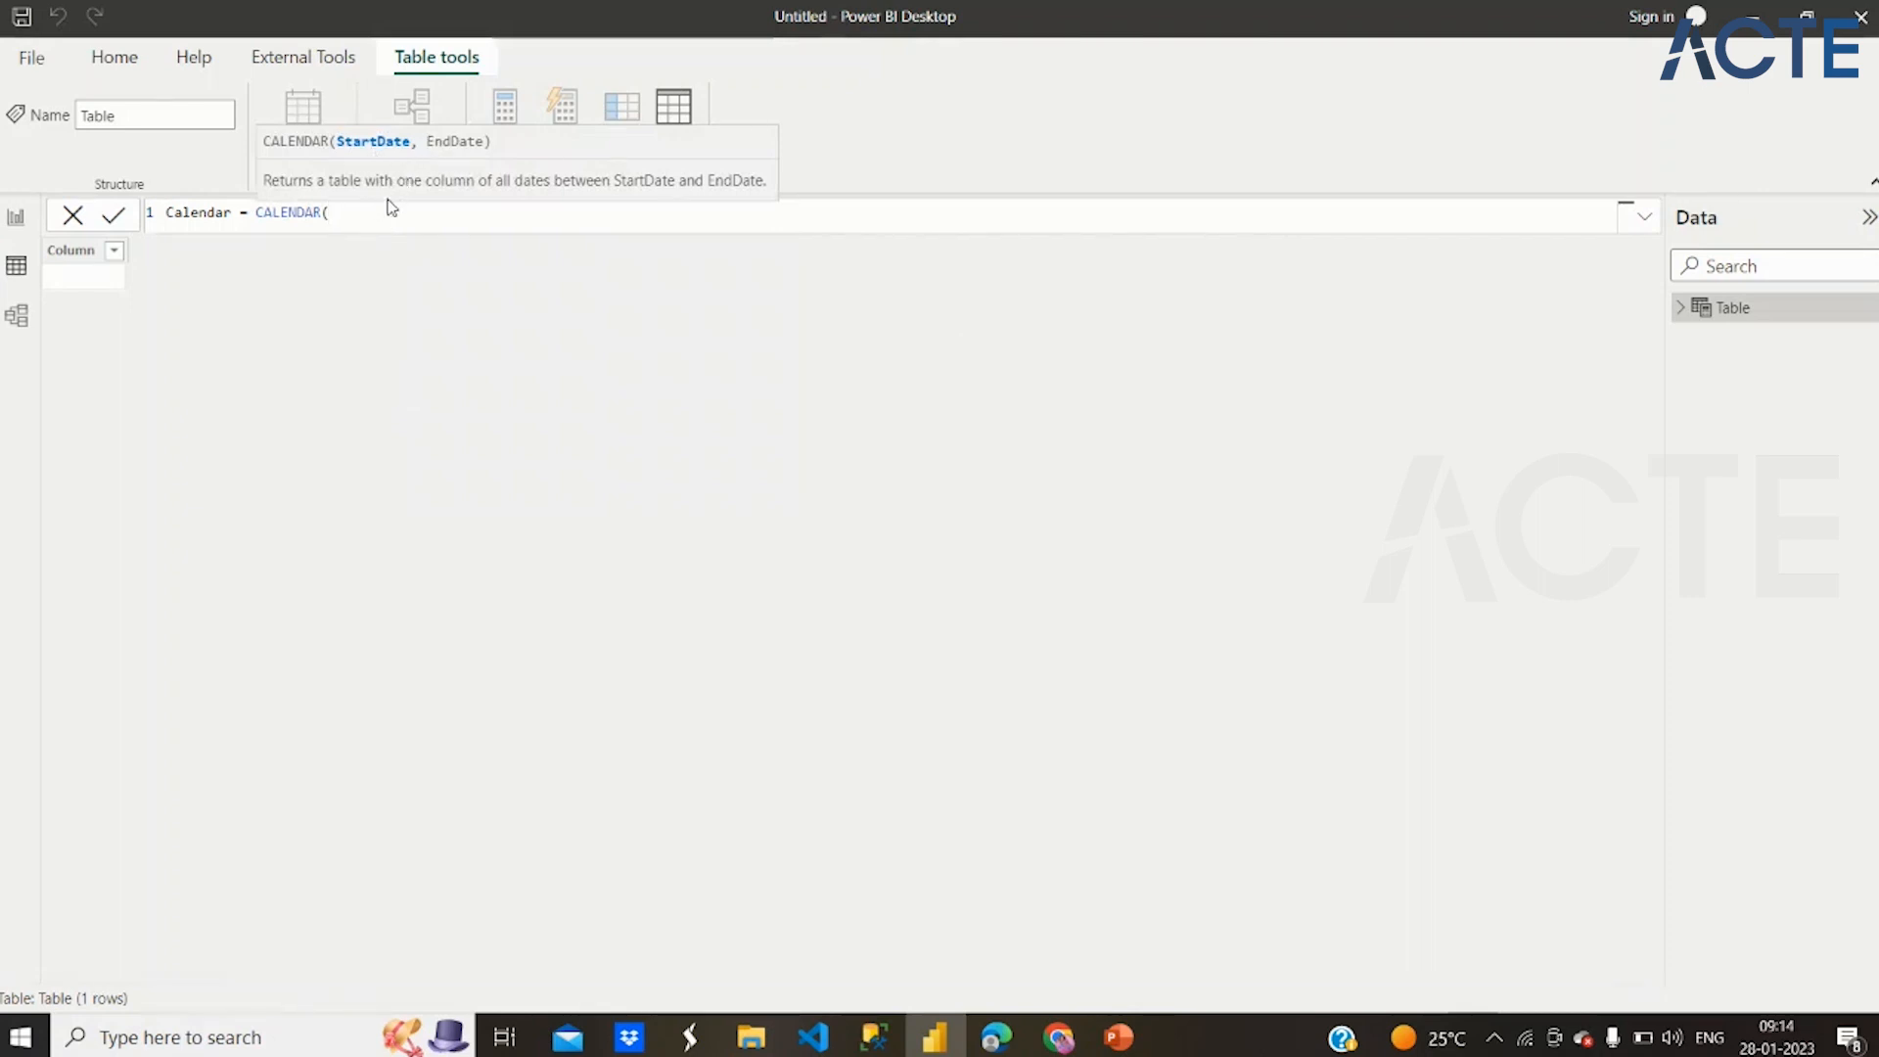
type("01-01-2020")
left_click_drag(425, 213, 335, 213)
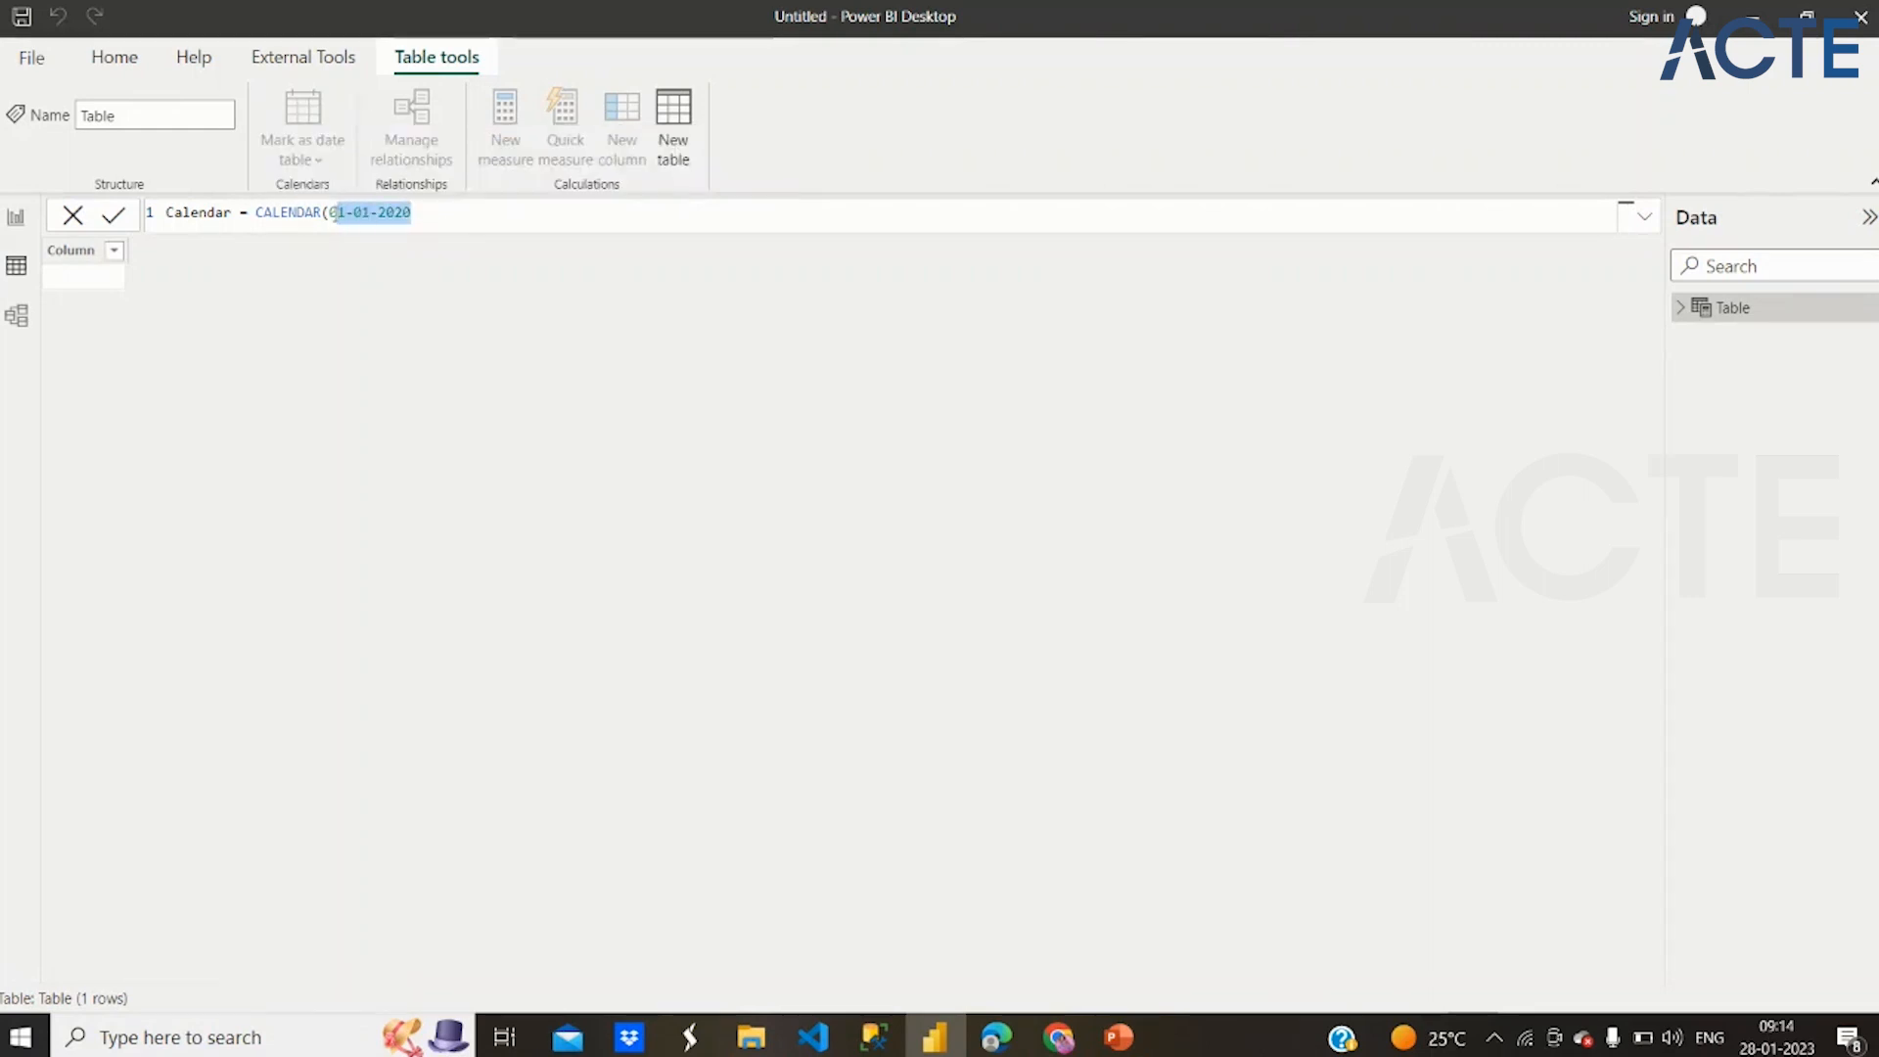
key("BackSpace")
Enter DATE(2015,01,01) as the start date of the CALENDAR function, enlarging the formula text for readability
type("Date")
key("BackSpace")
type("e")
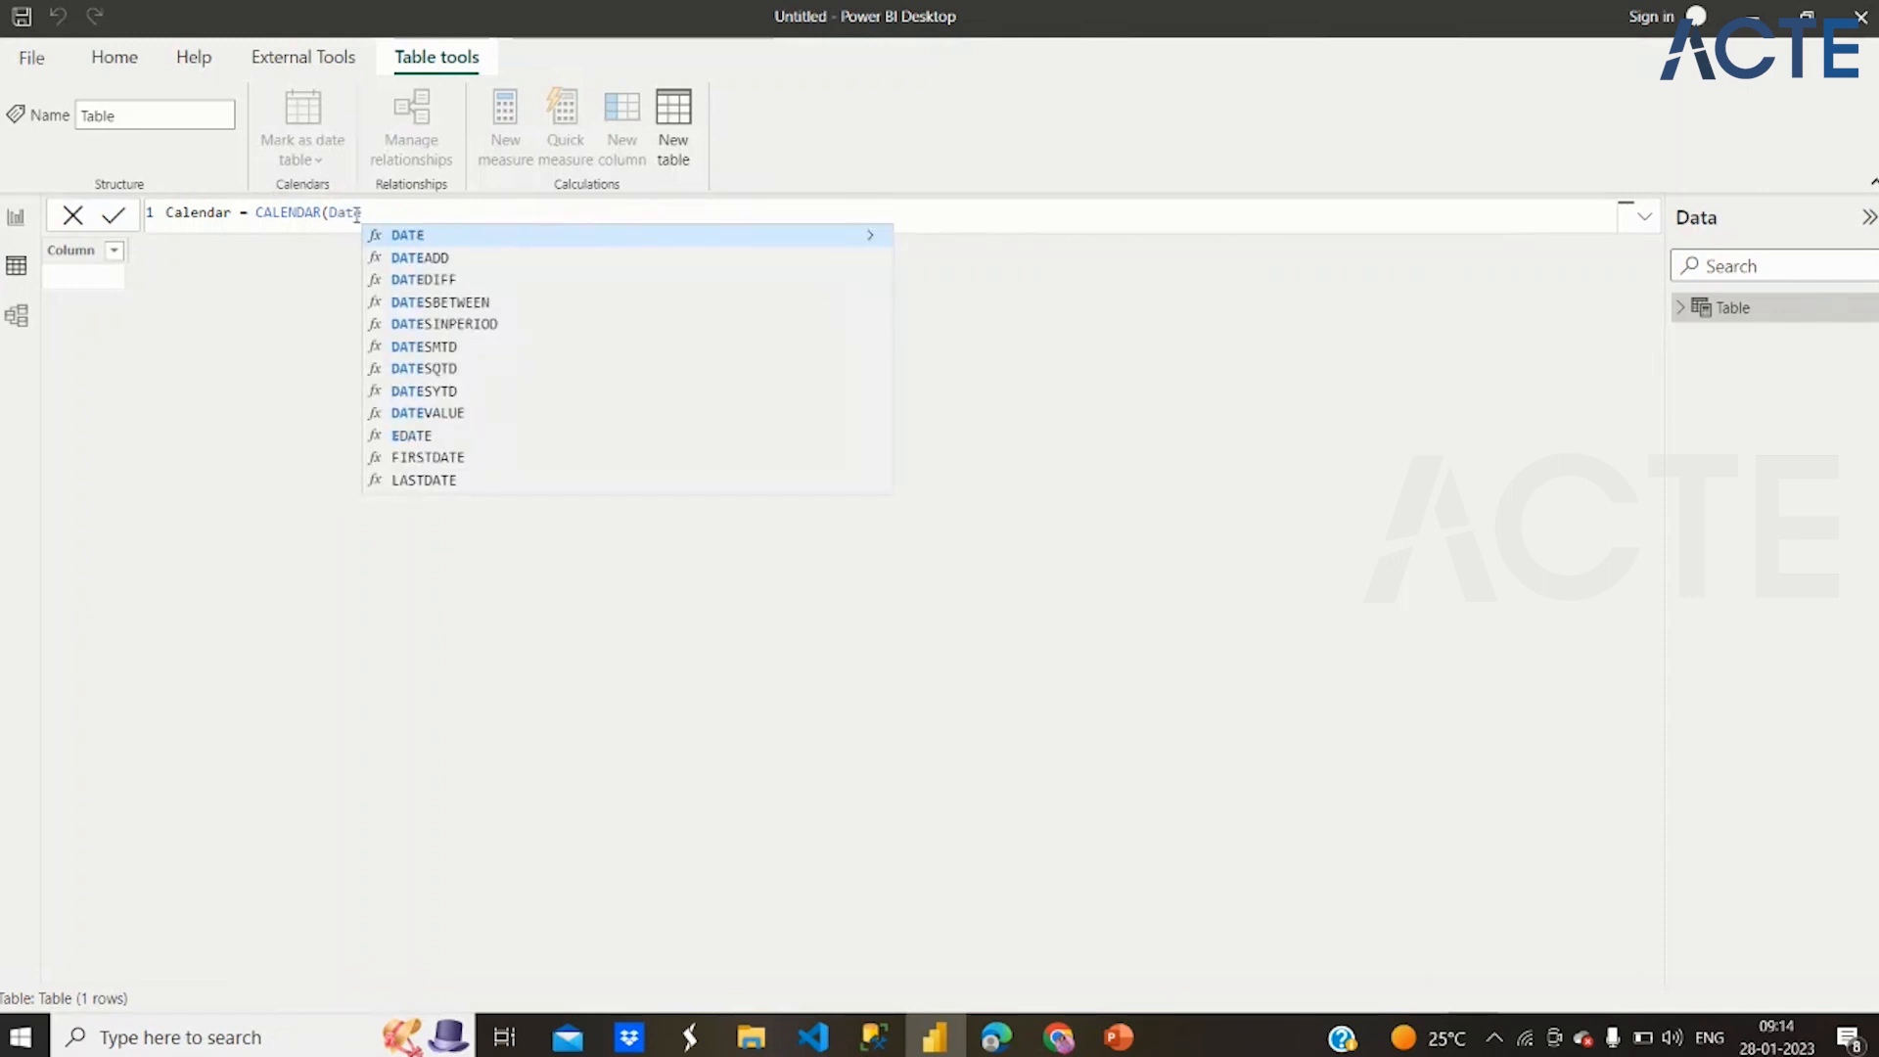
left_click(397, 235)
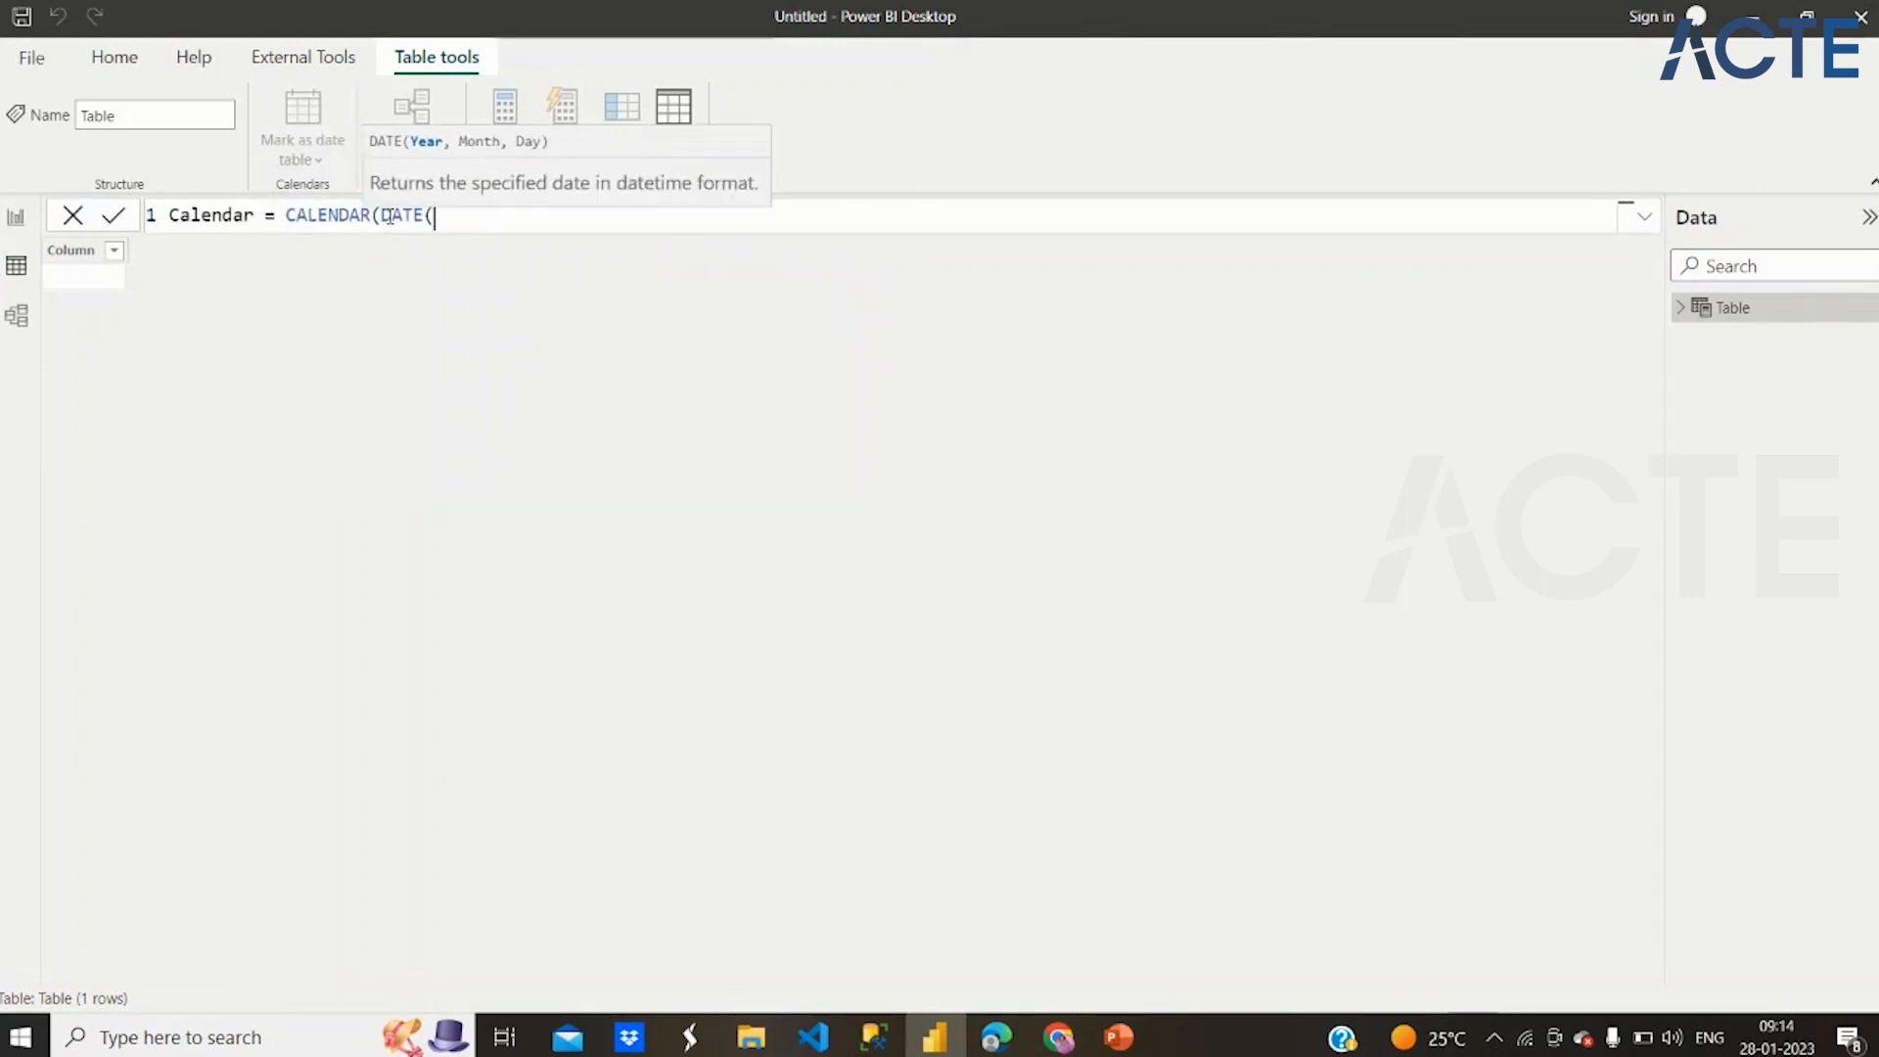
scroll(390, 216, "up", 2, "ctrl")
left_click(547, 223)
key("BackSpace")
type("(")
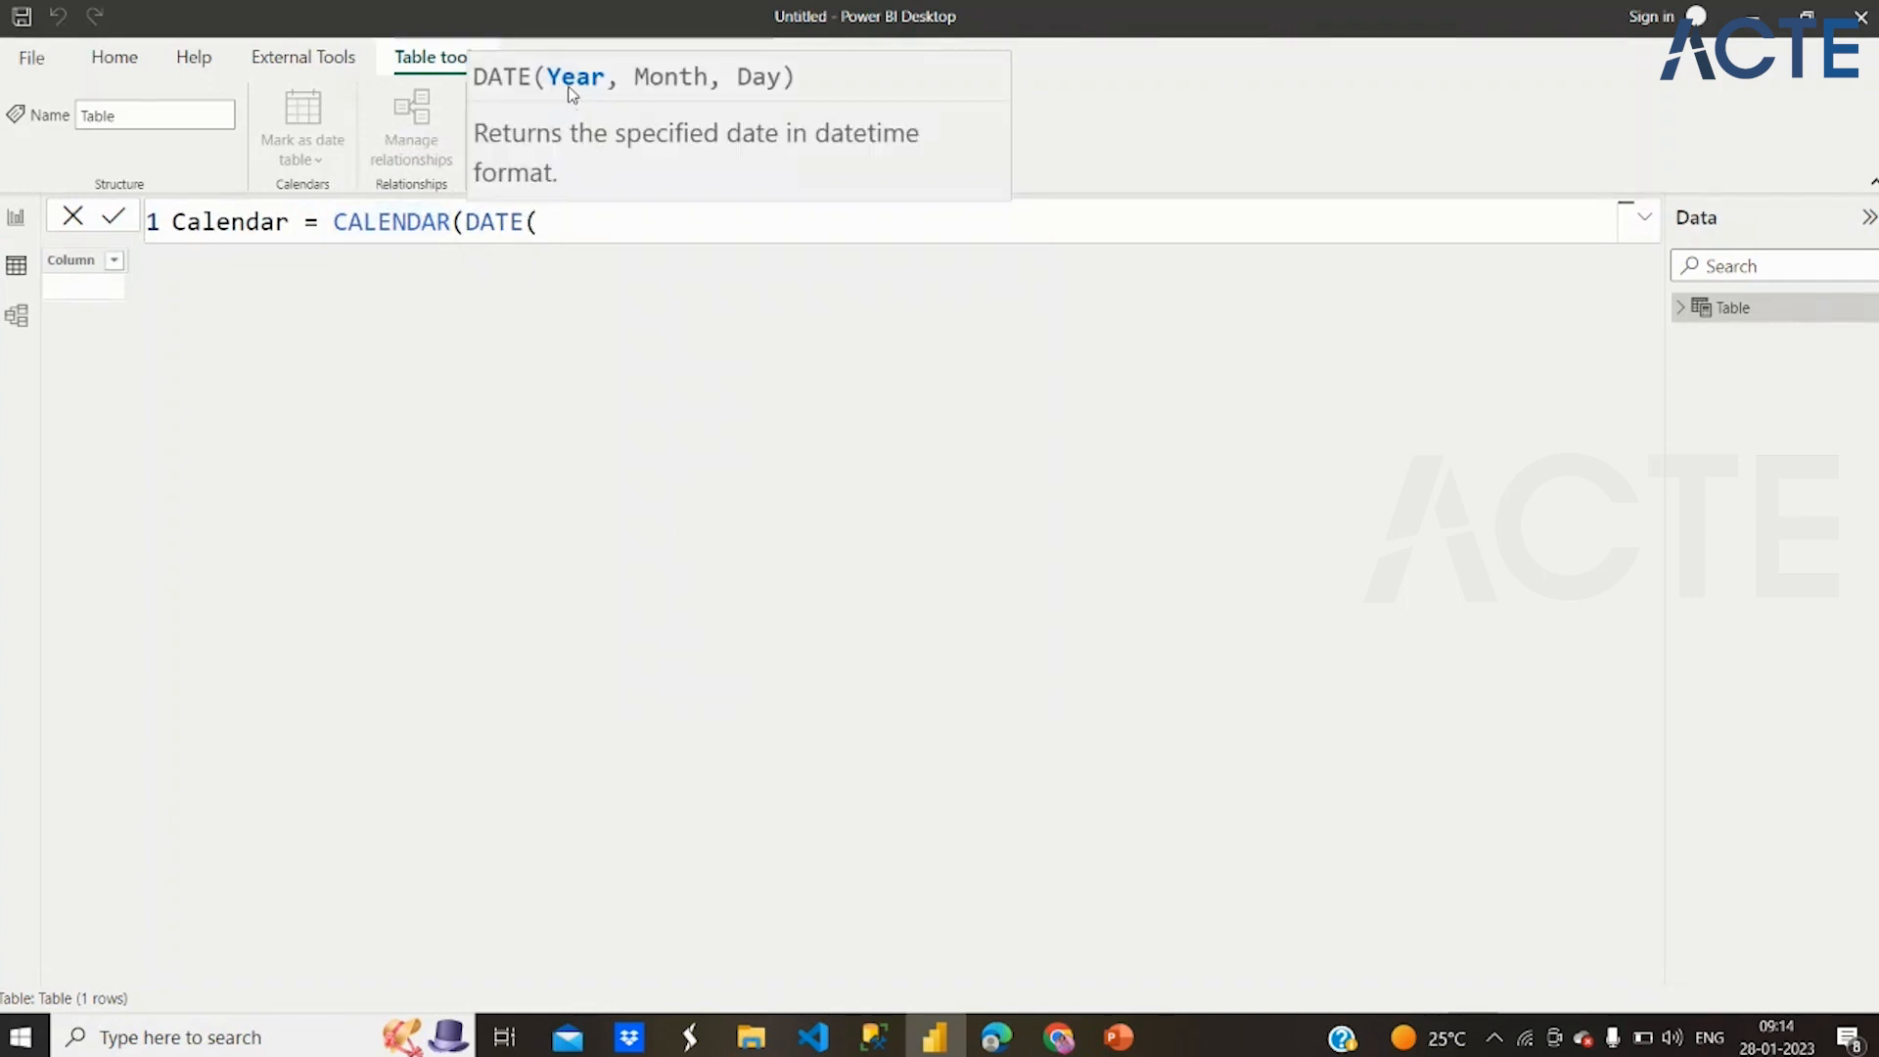
type("2015,01,01")
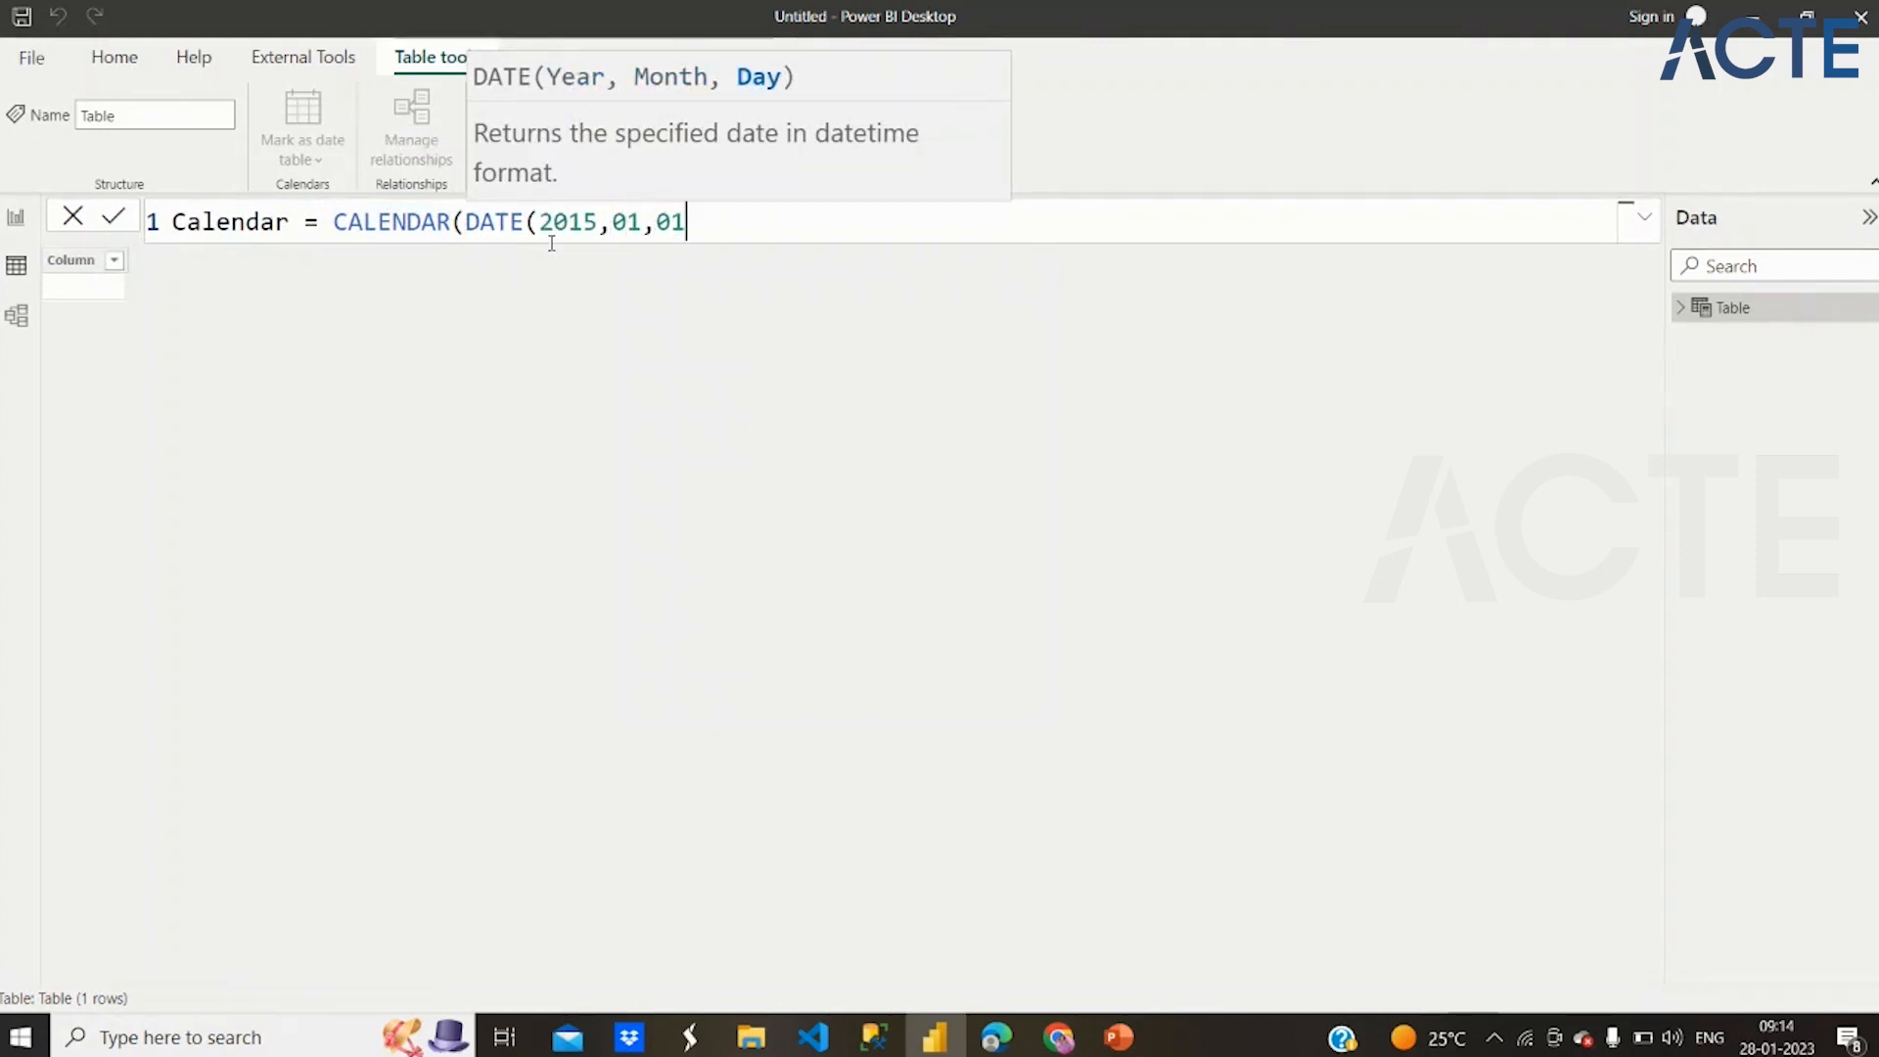
type(")")
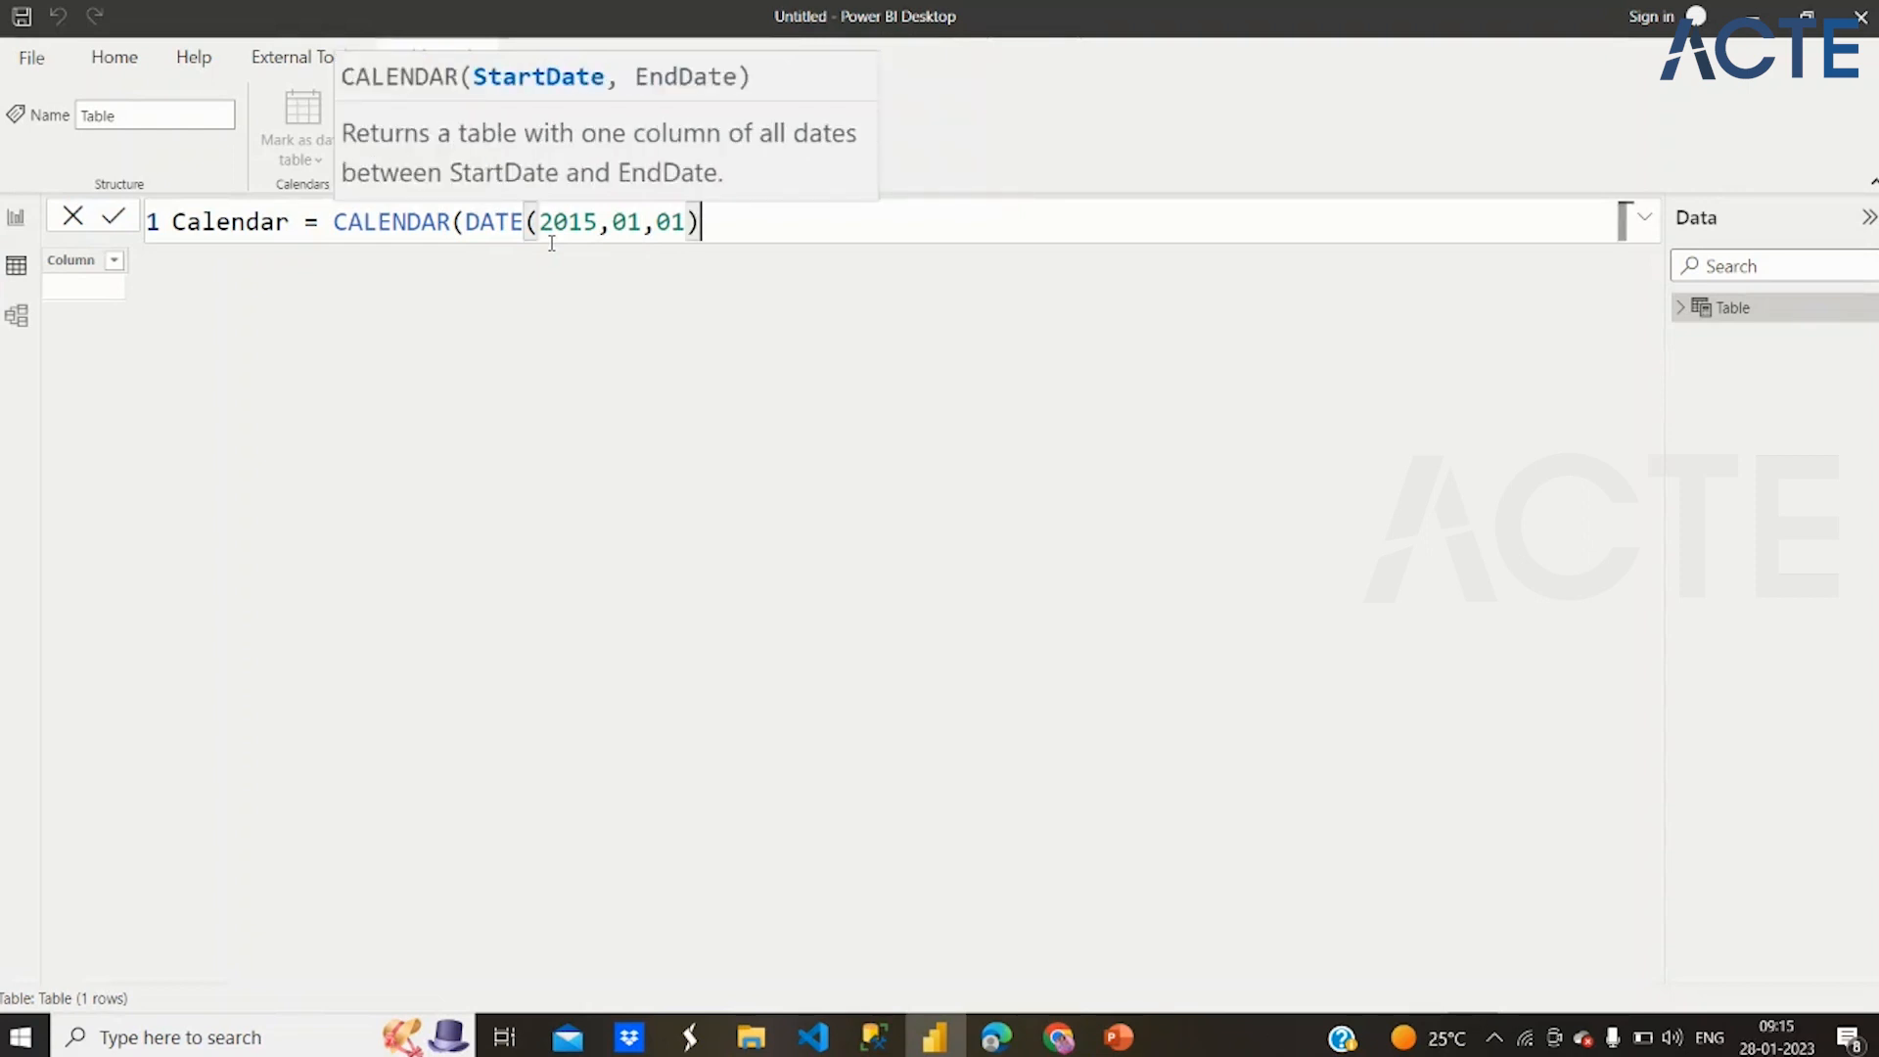
type(",")
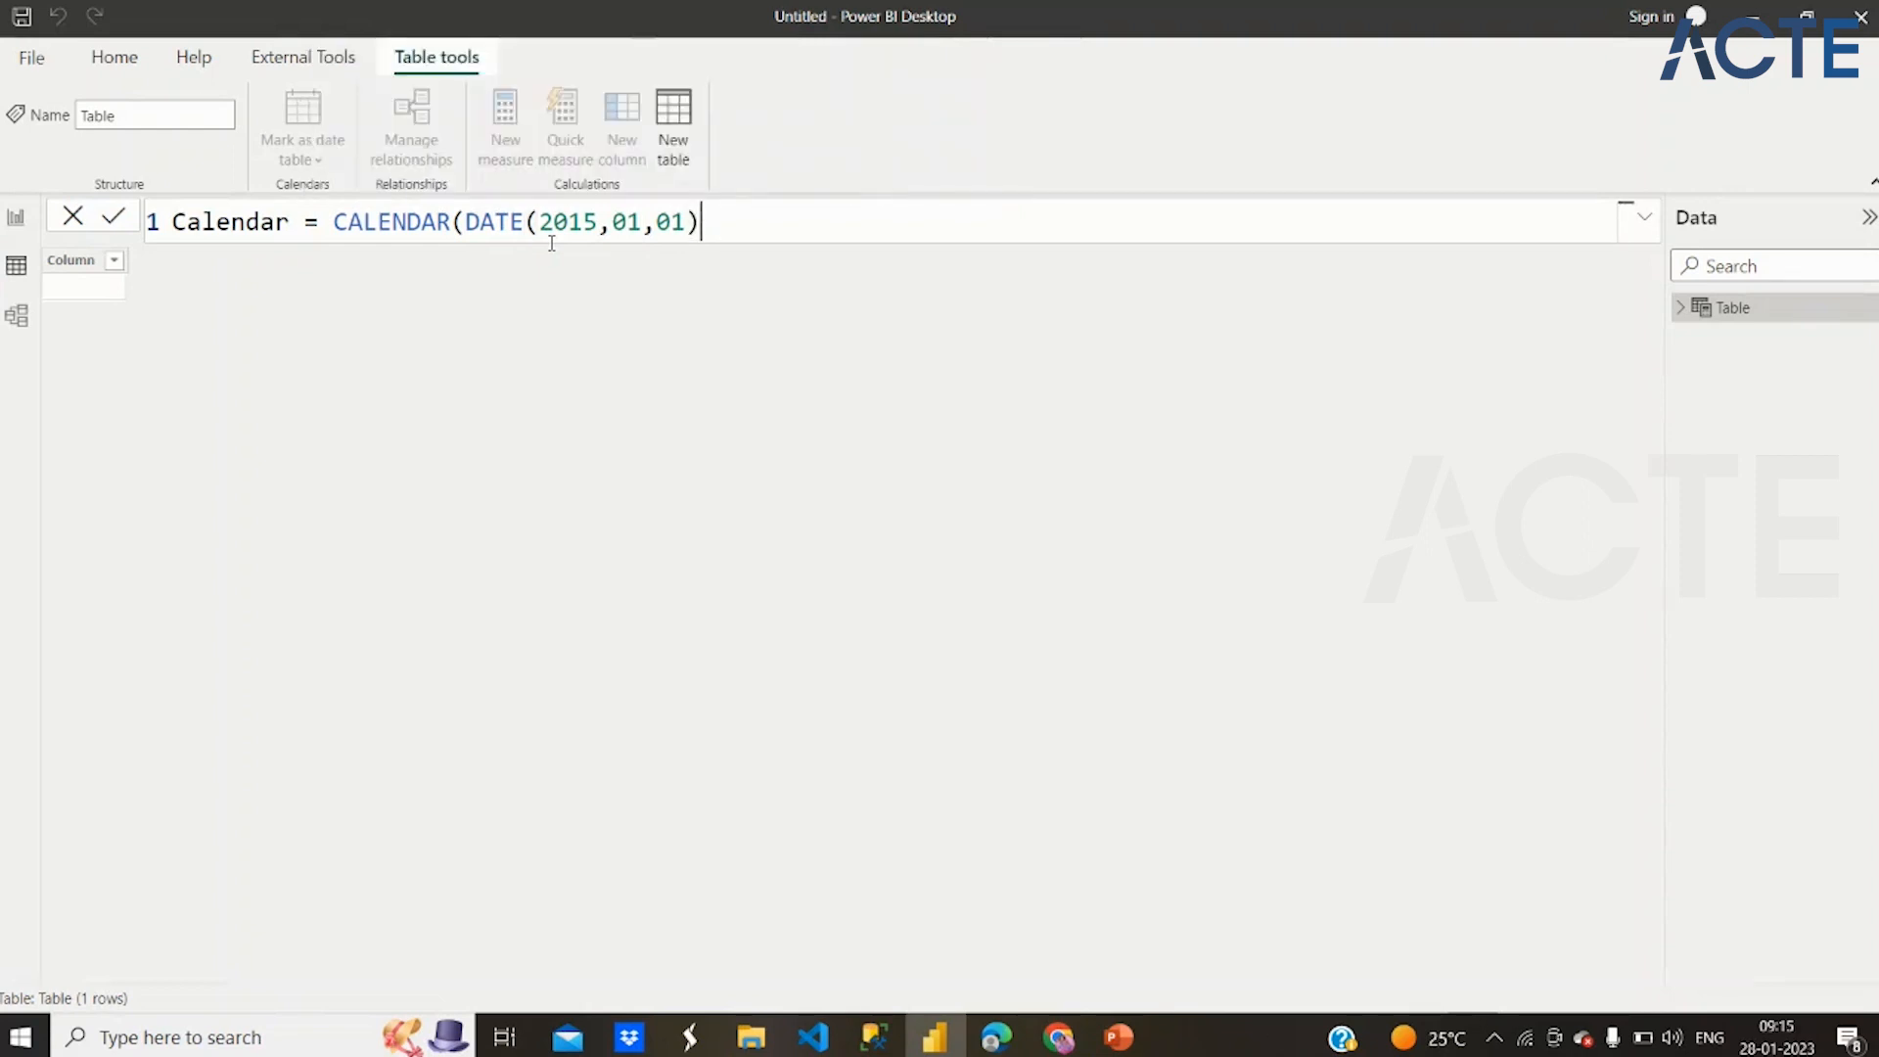
type("Date")
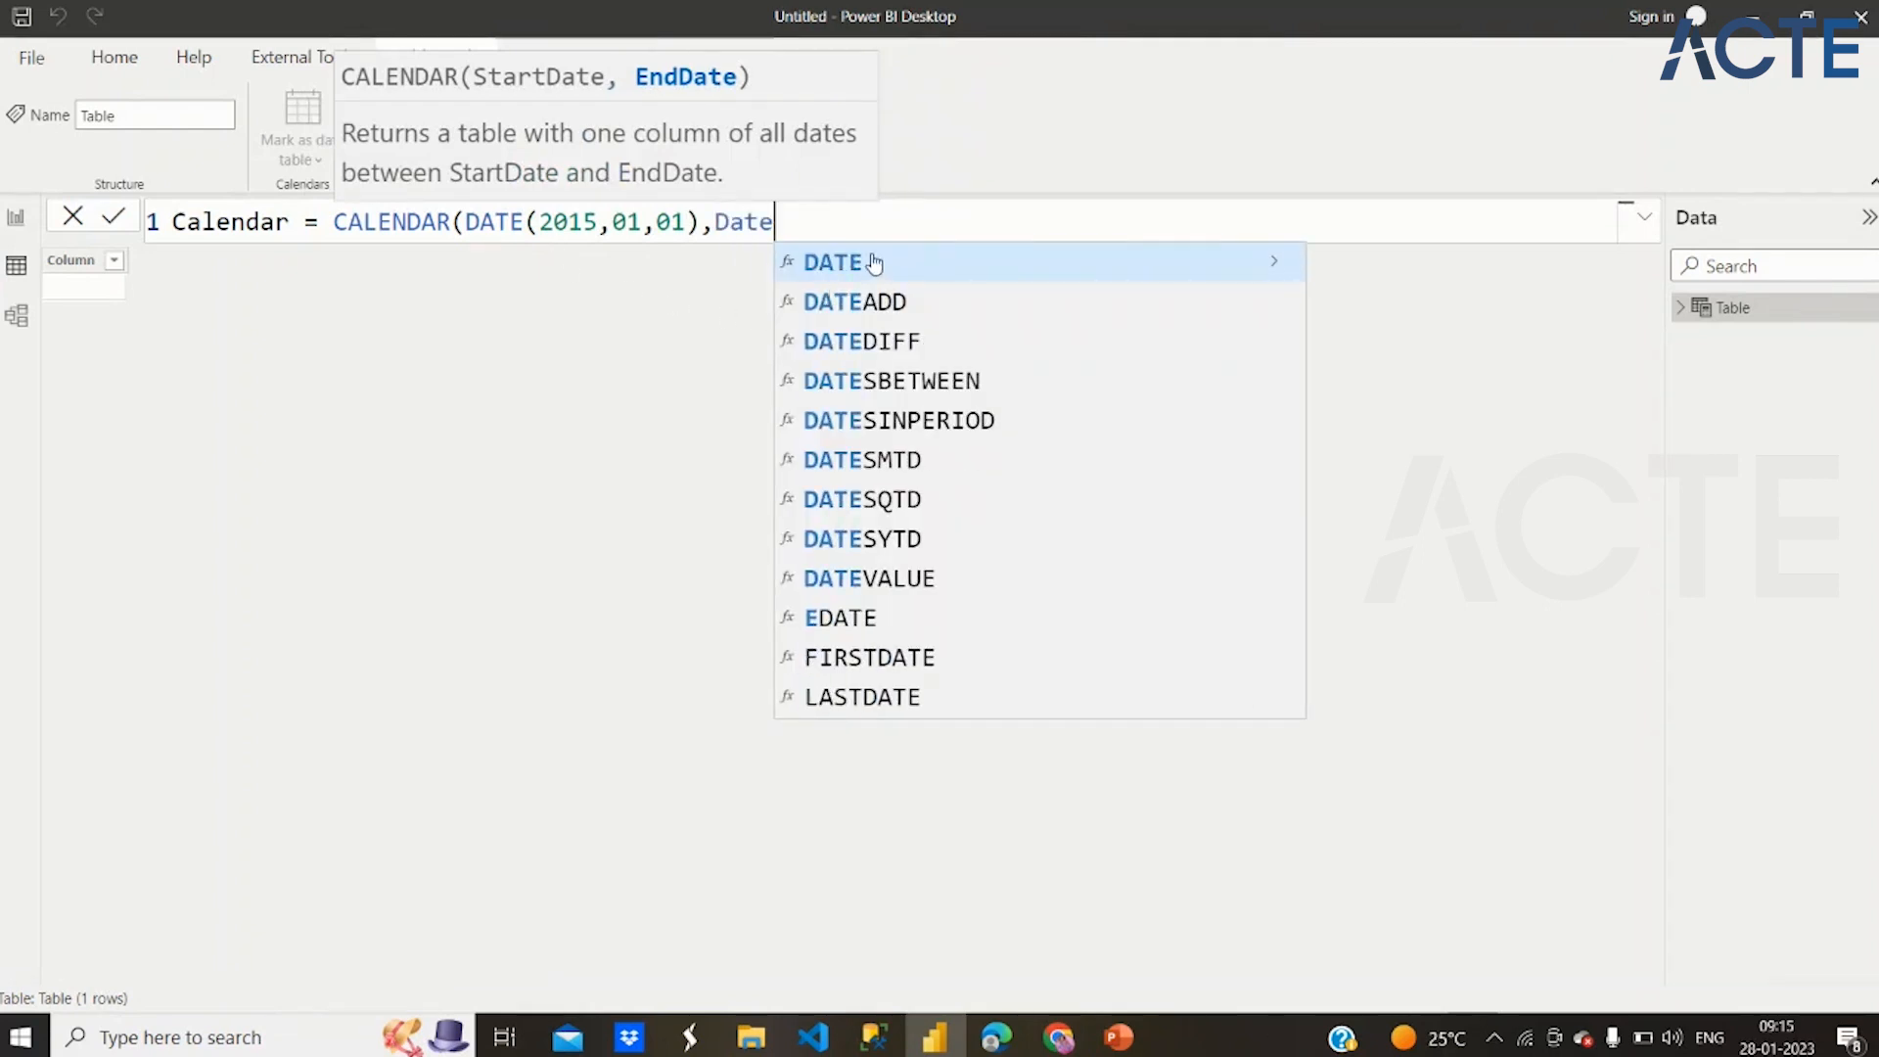
Complete the CALENDAR formula with DATE(2020,12,31) as the end date and create the Calendar table
left_click(866, 261)
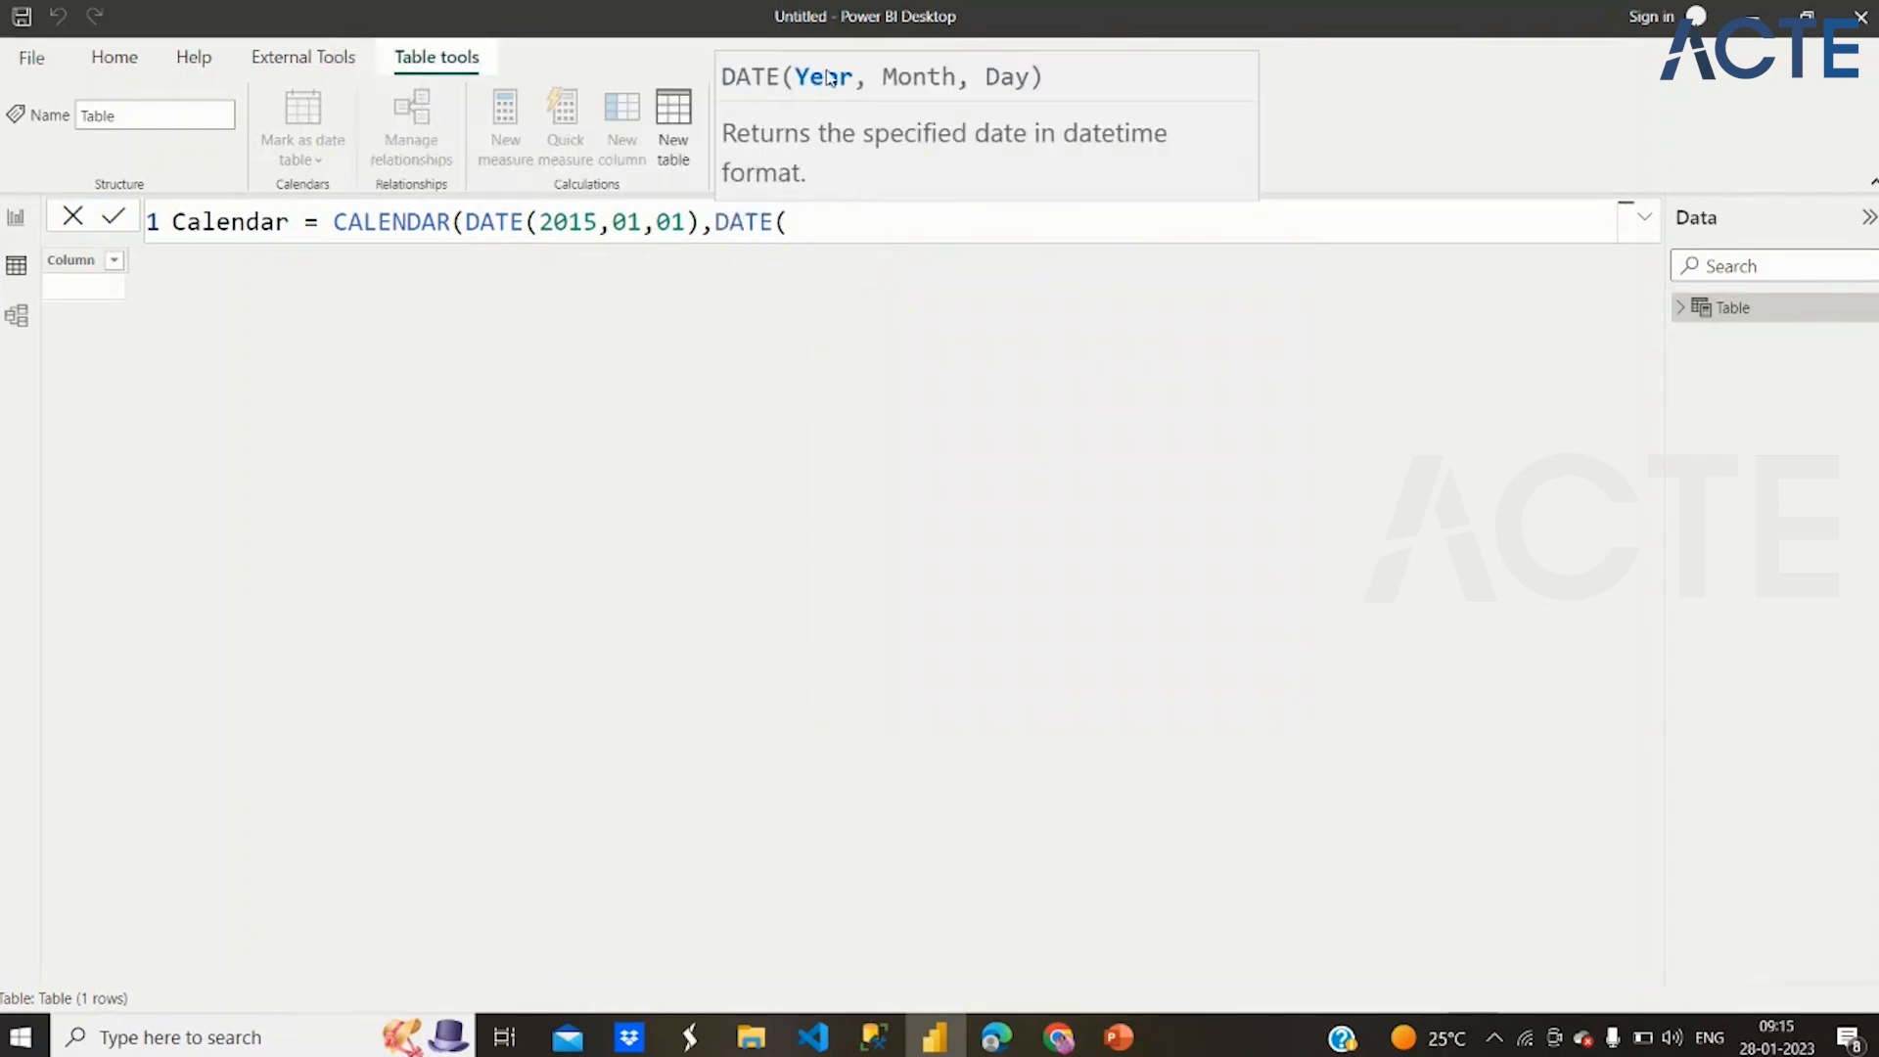
type("2020,")
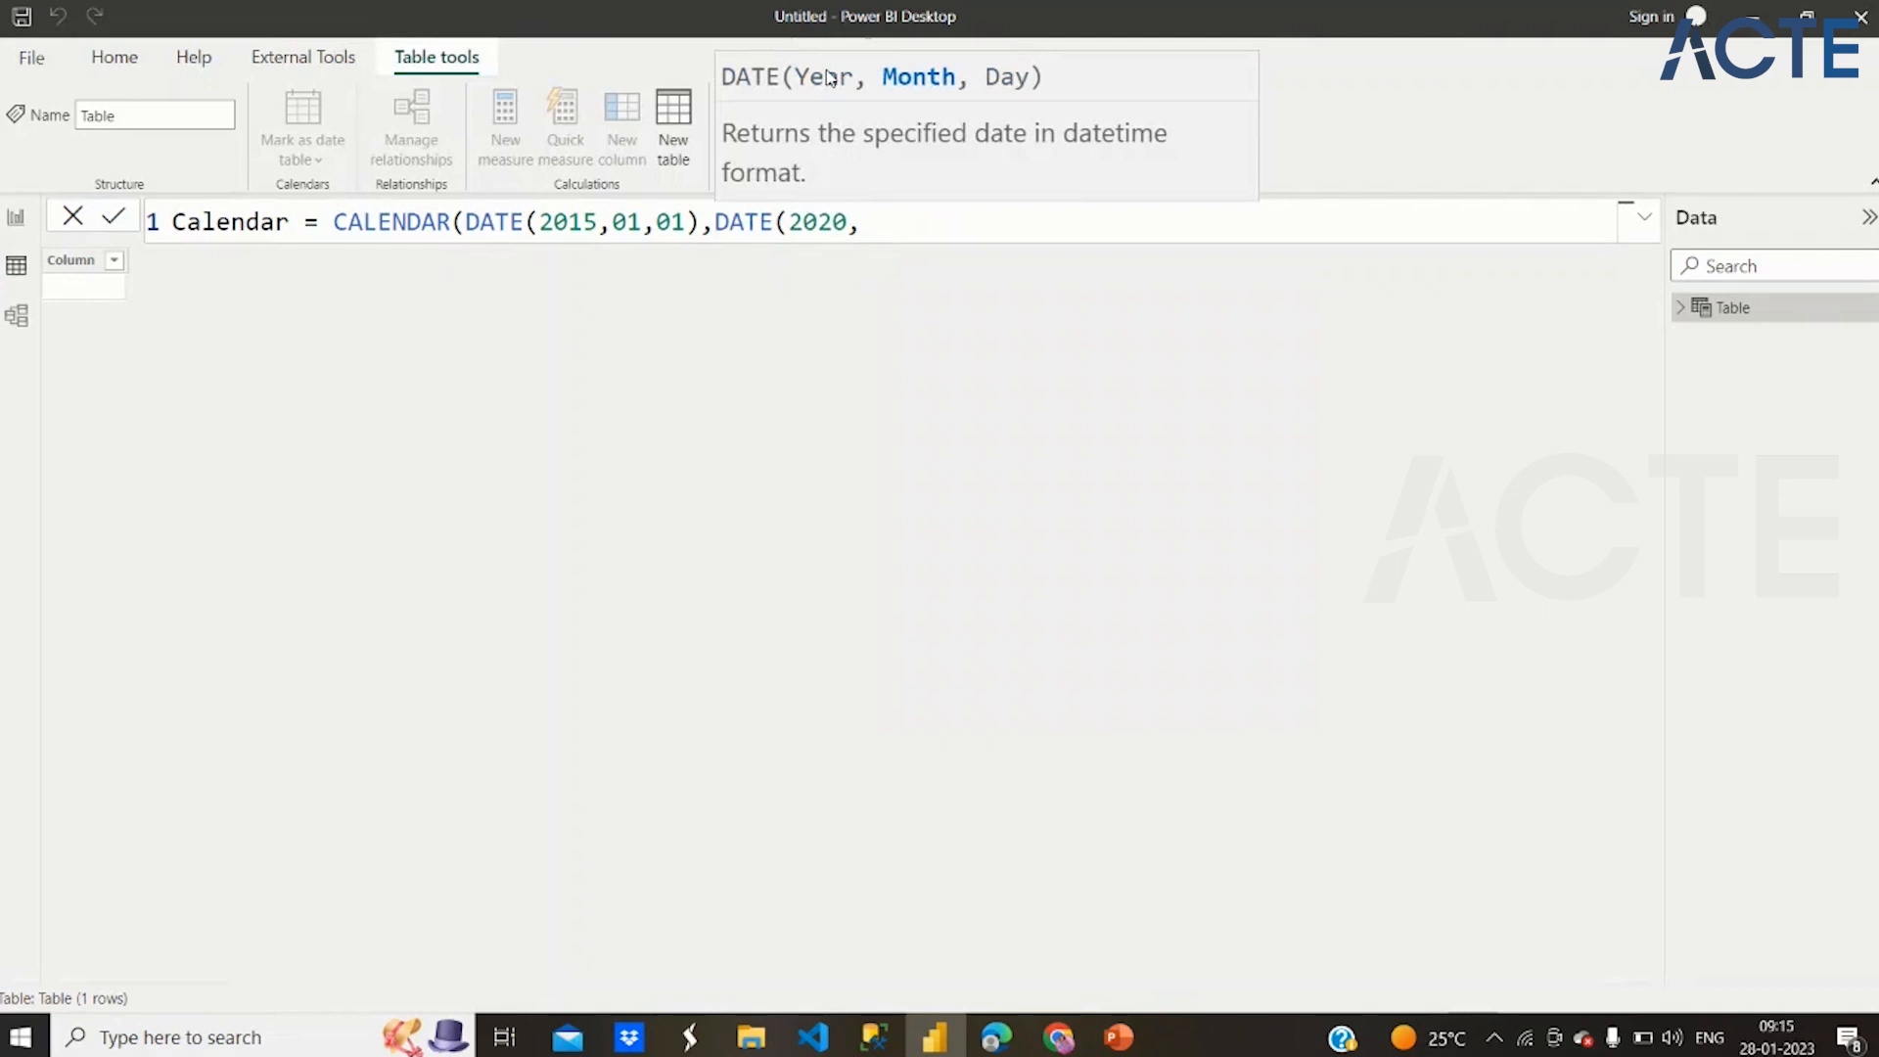
type("12,")
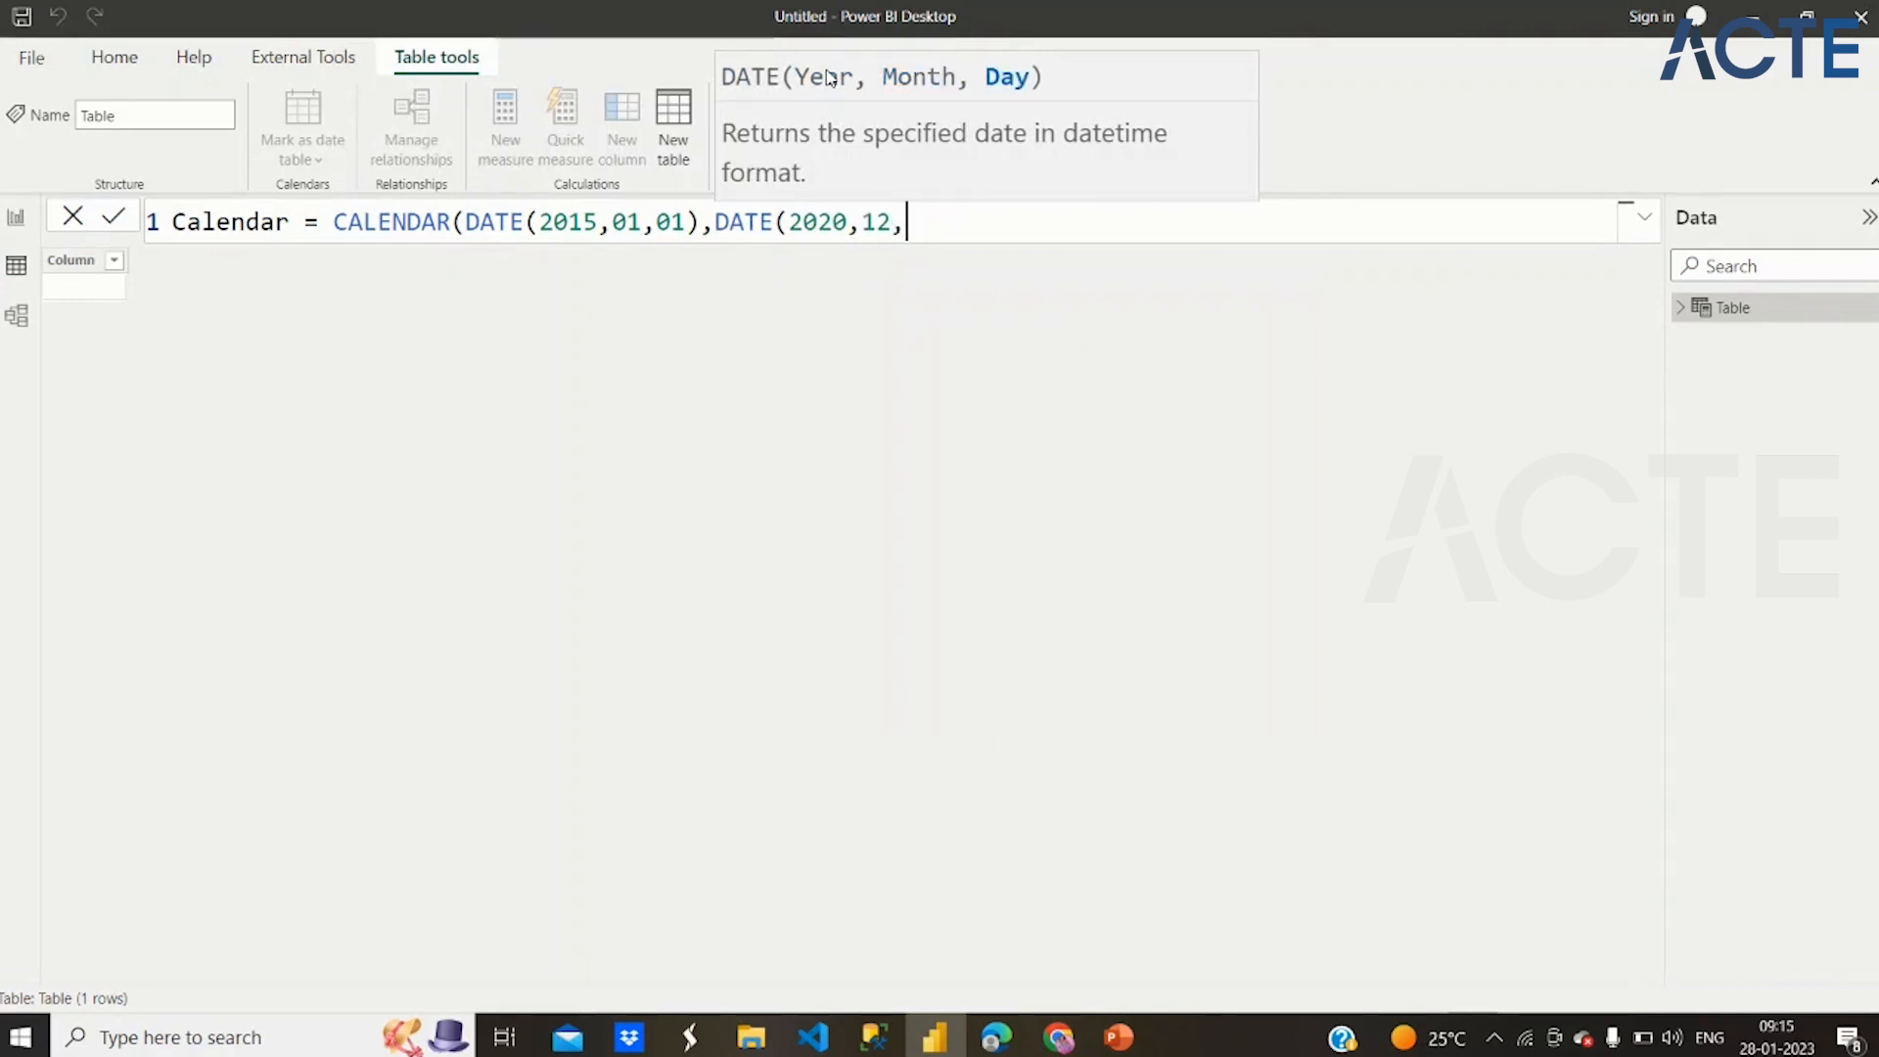
type("0")
key("BackSpace")
type("31)")
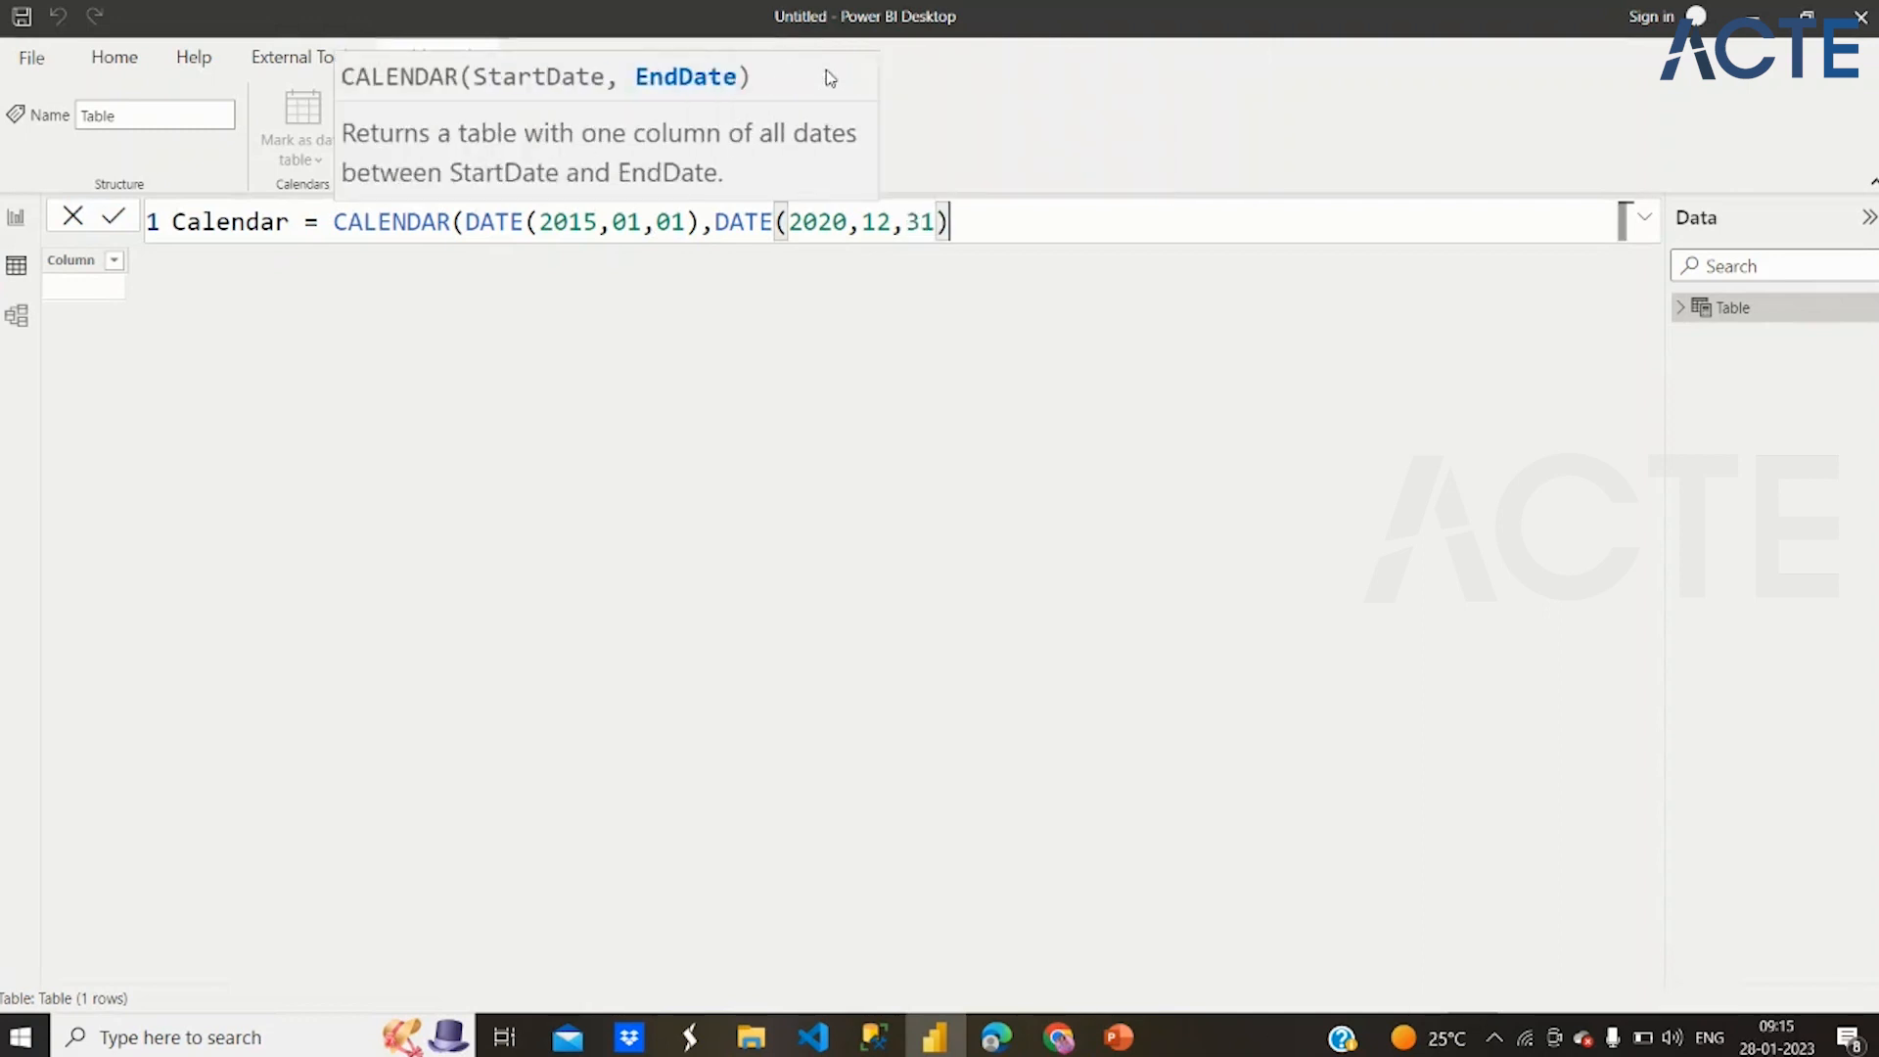
type(")")
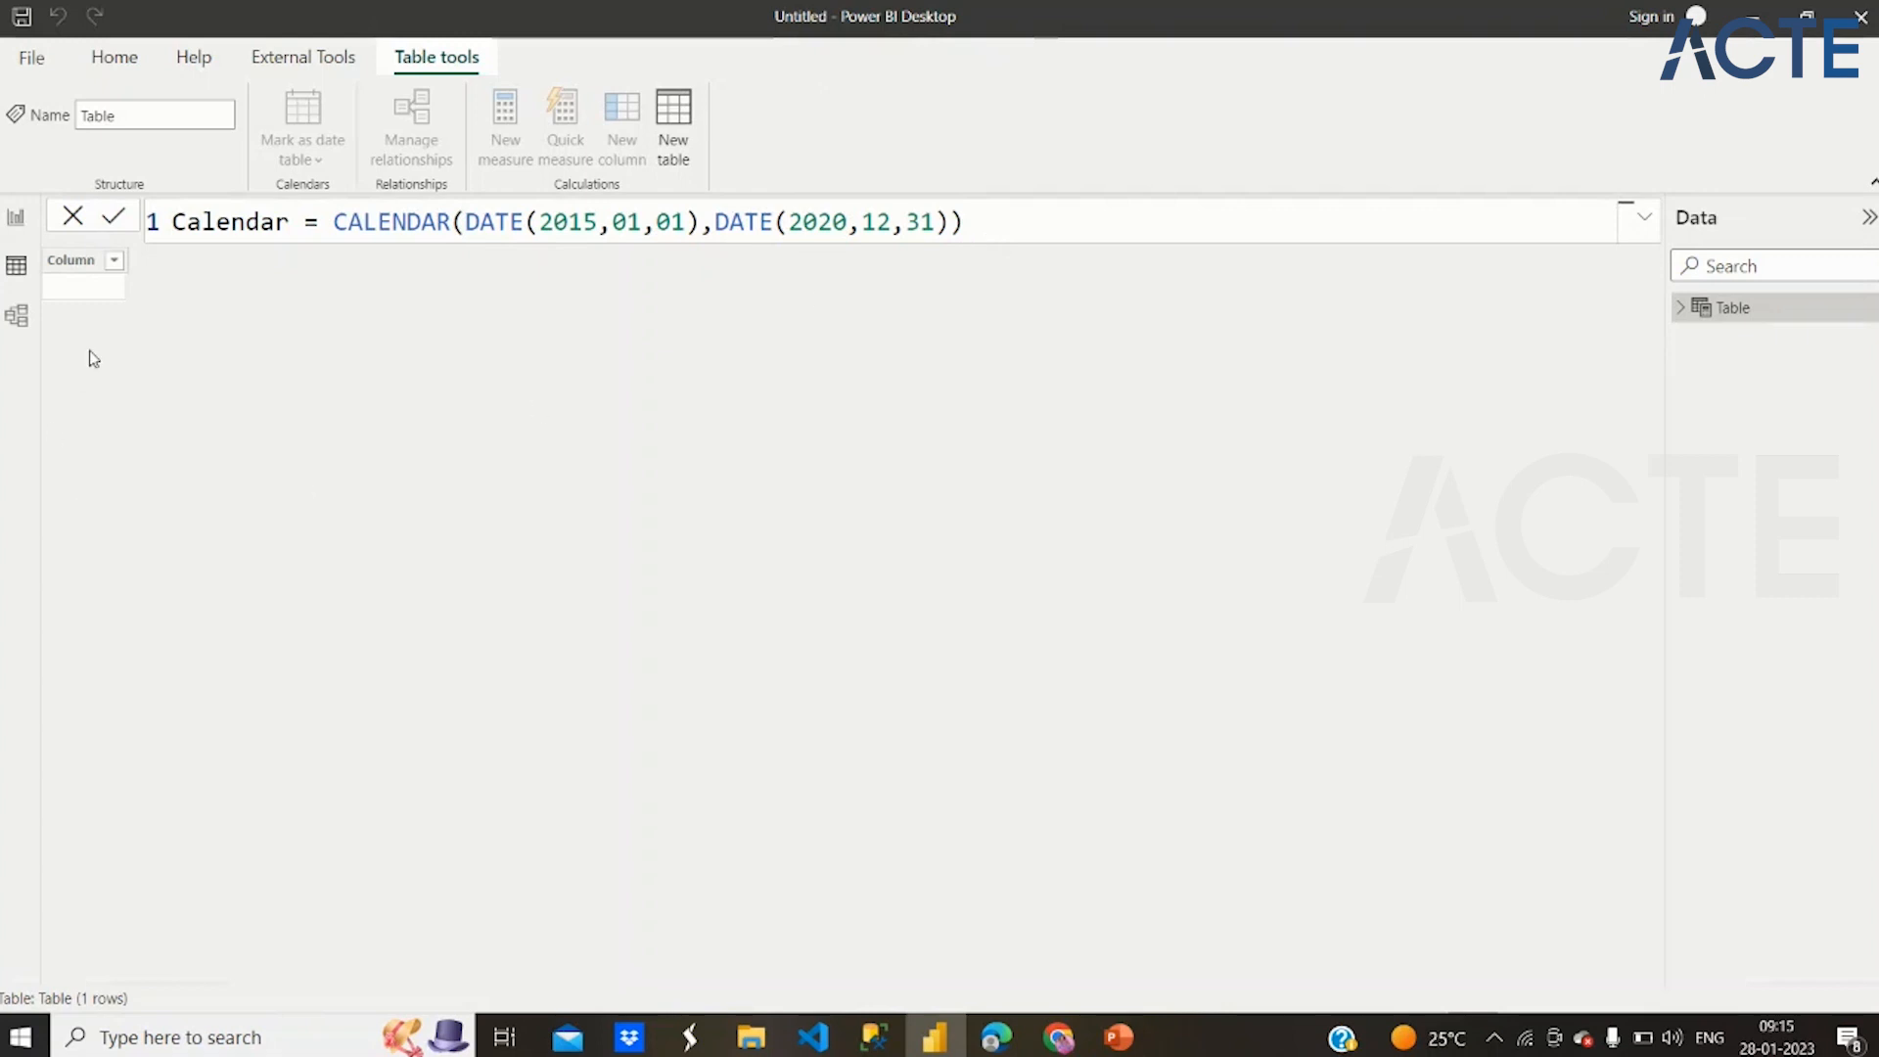
key("Return")
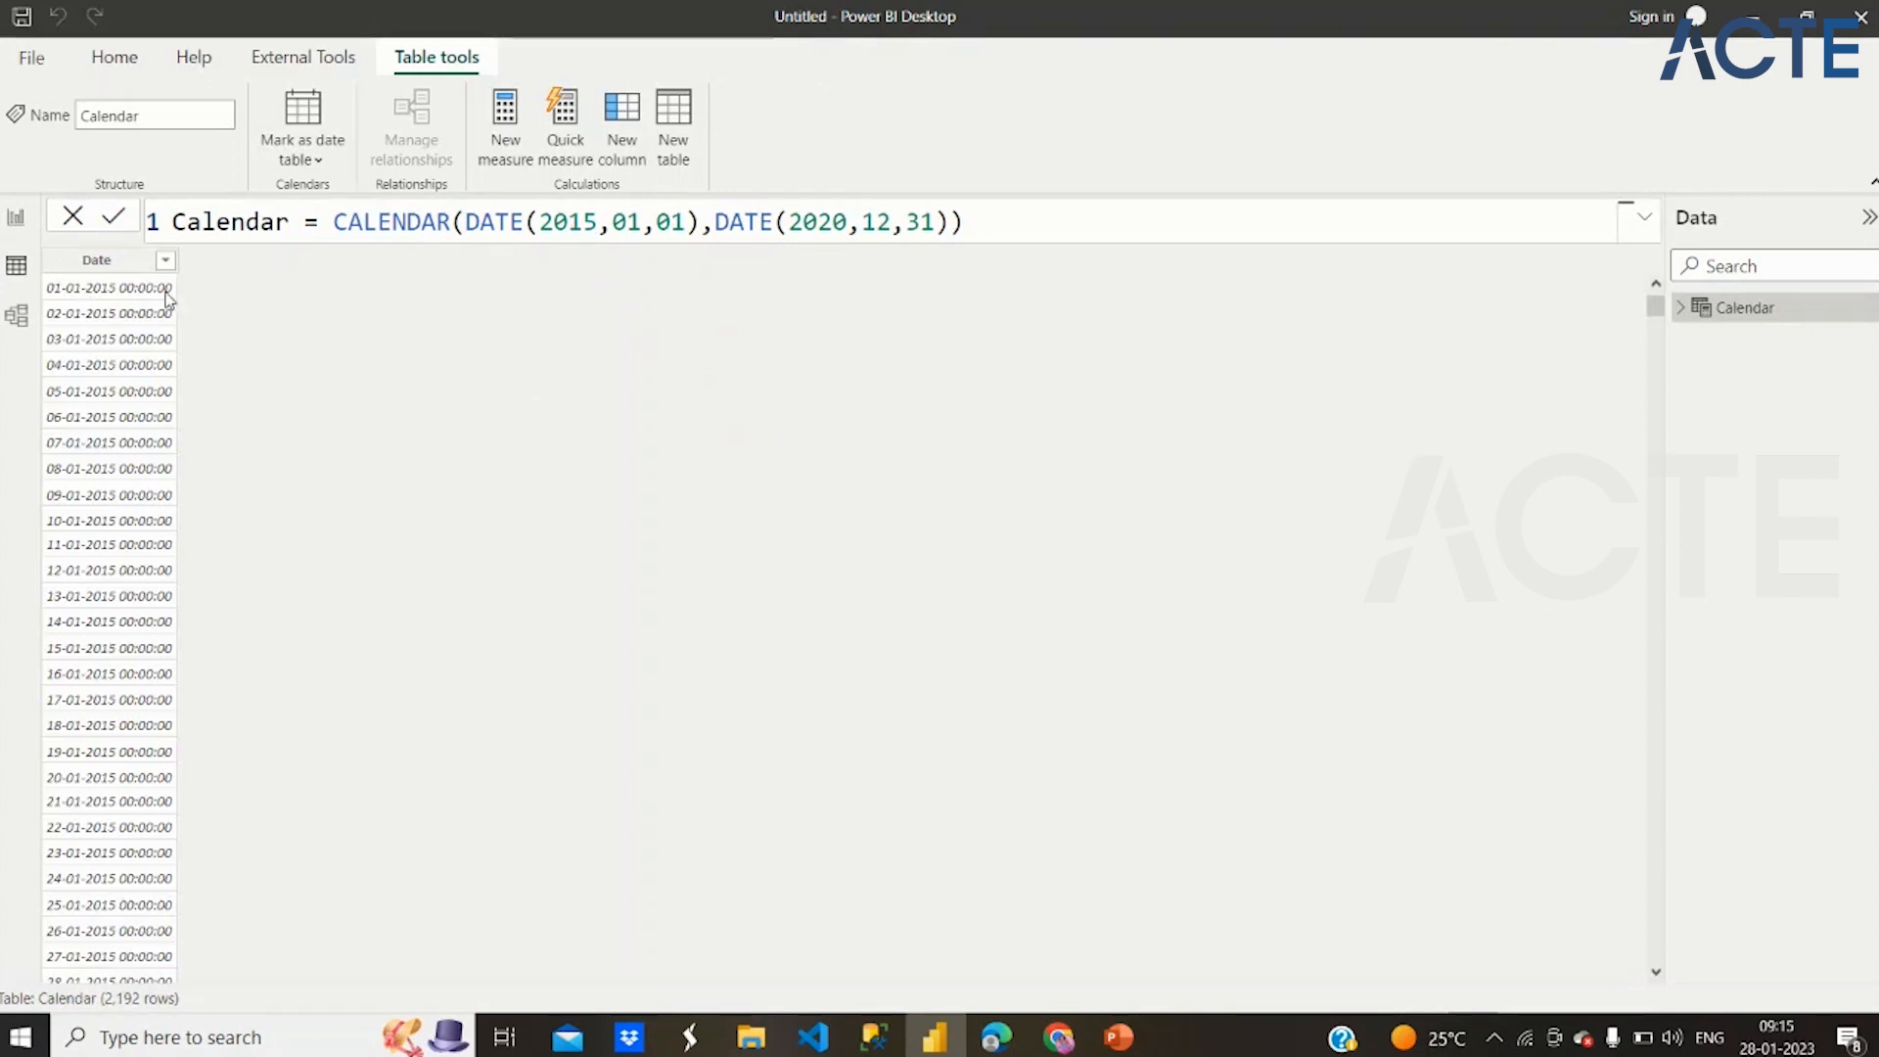
left_click(156, 261)
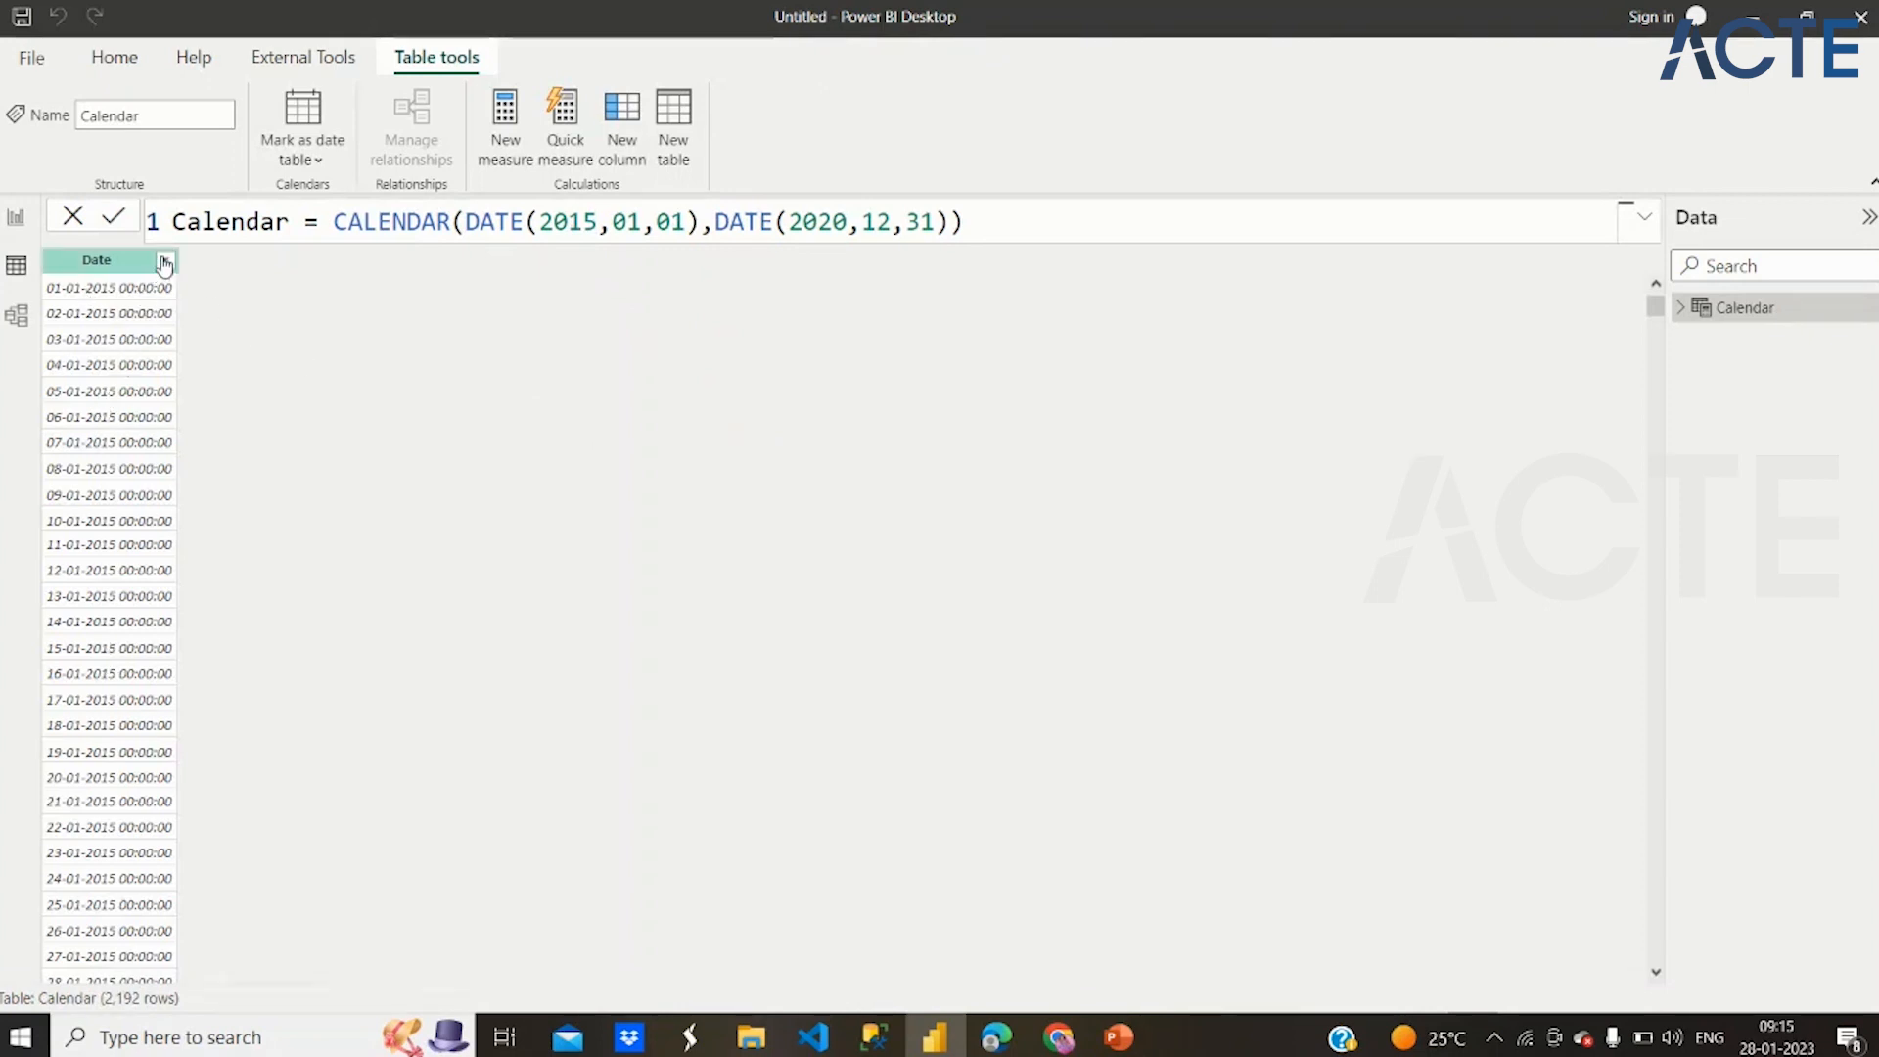
left_click(164, 262)
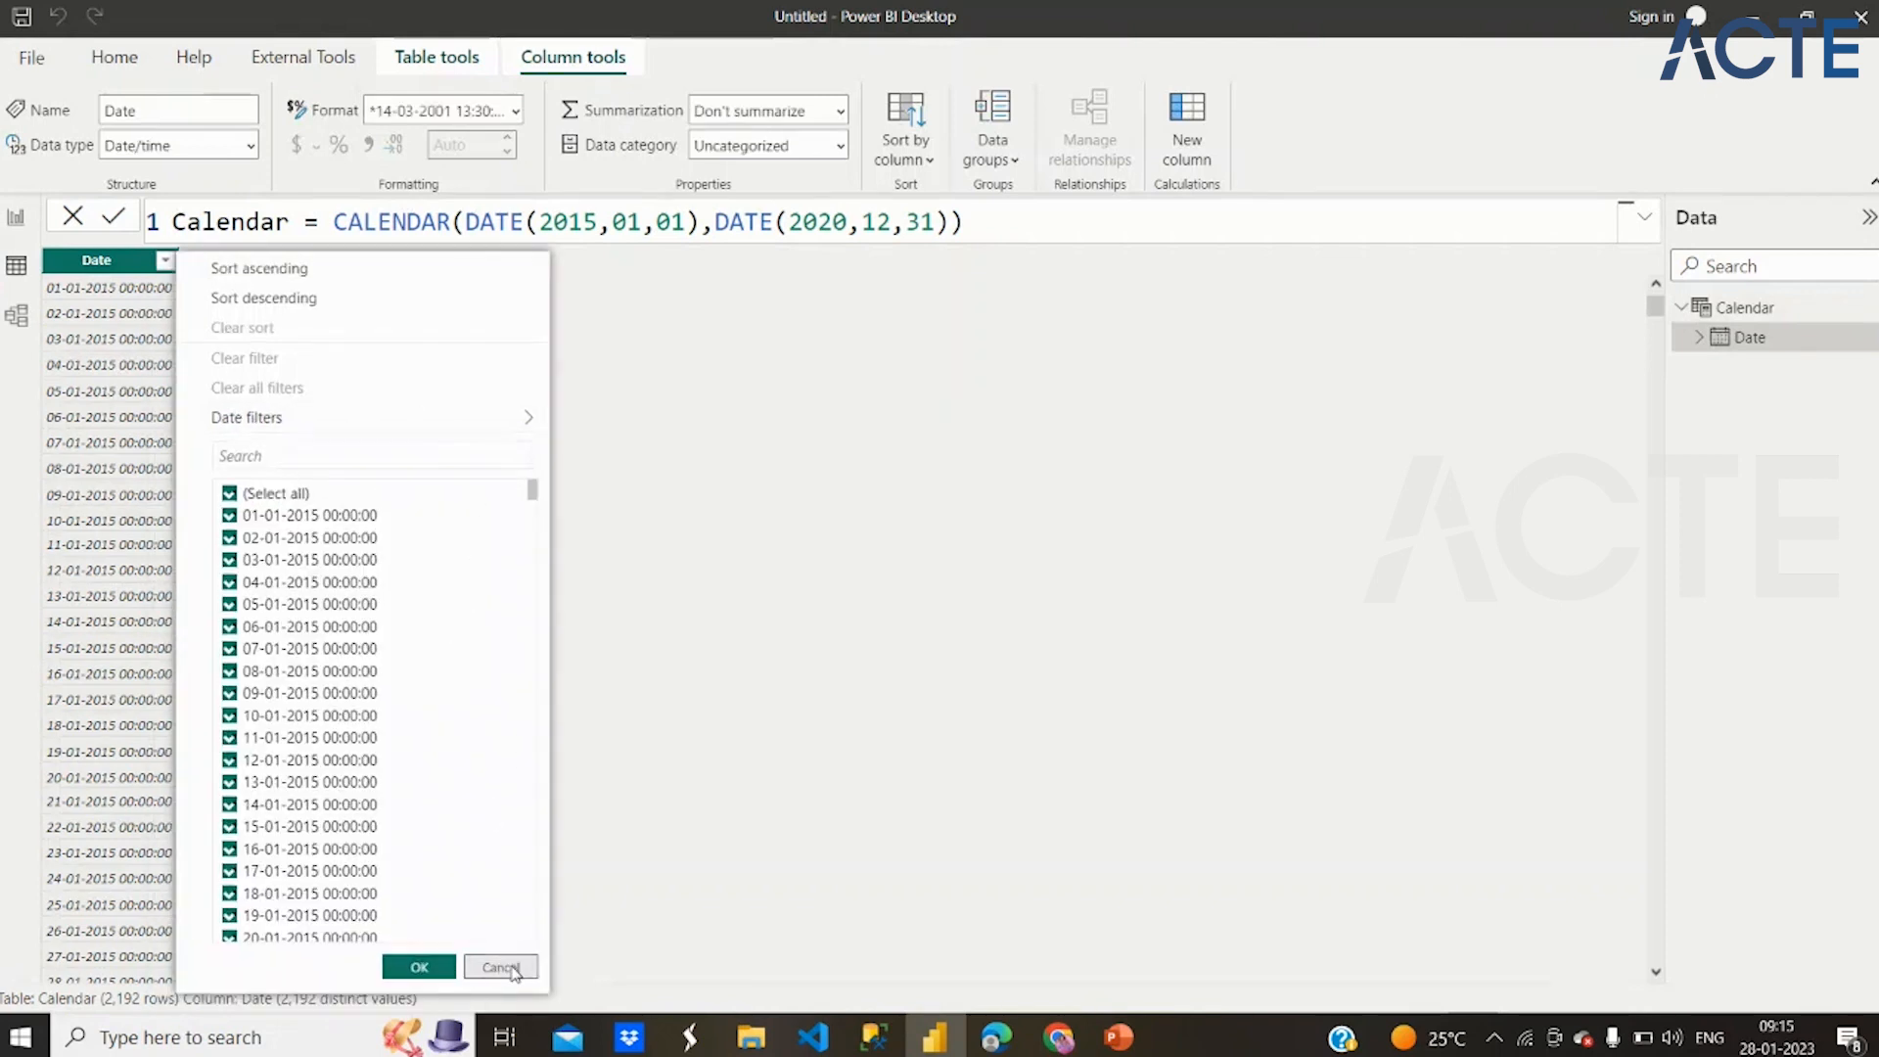
left_click(501, 967)
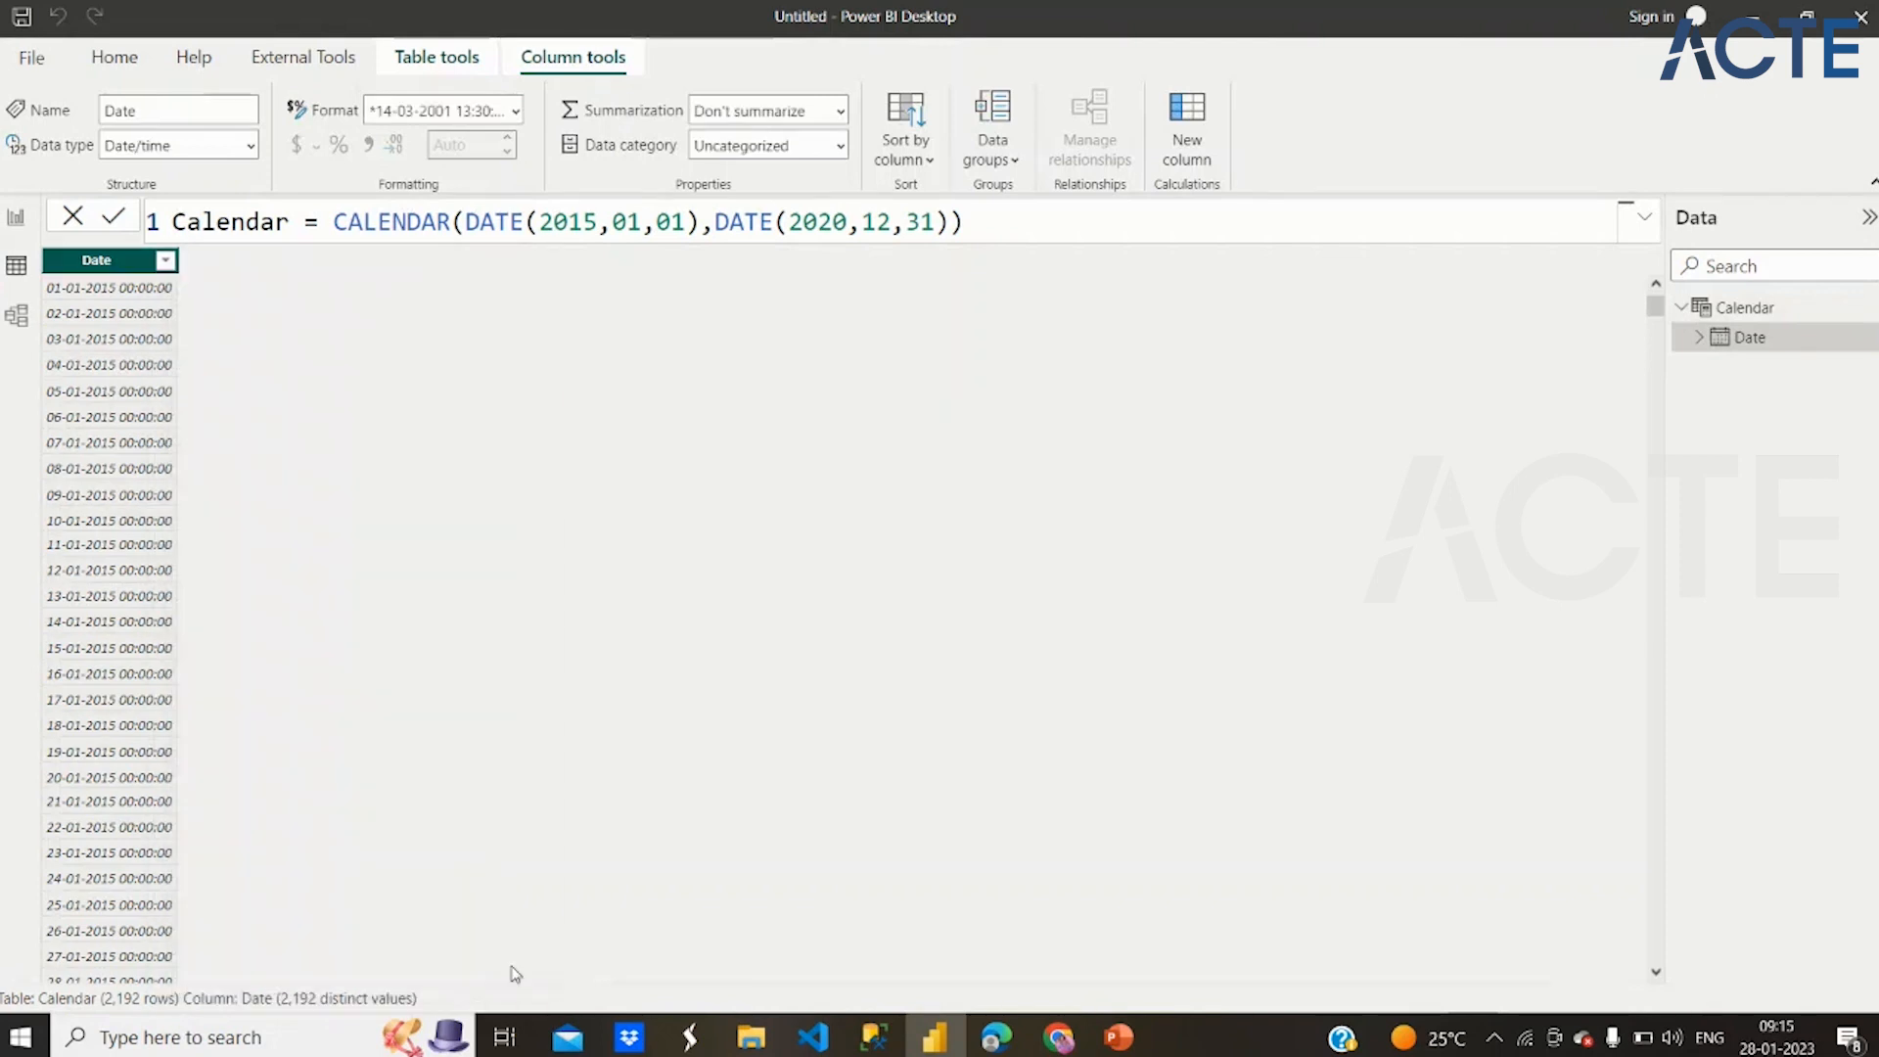
right_click(130, 263)
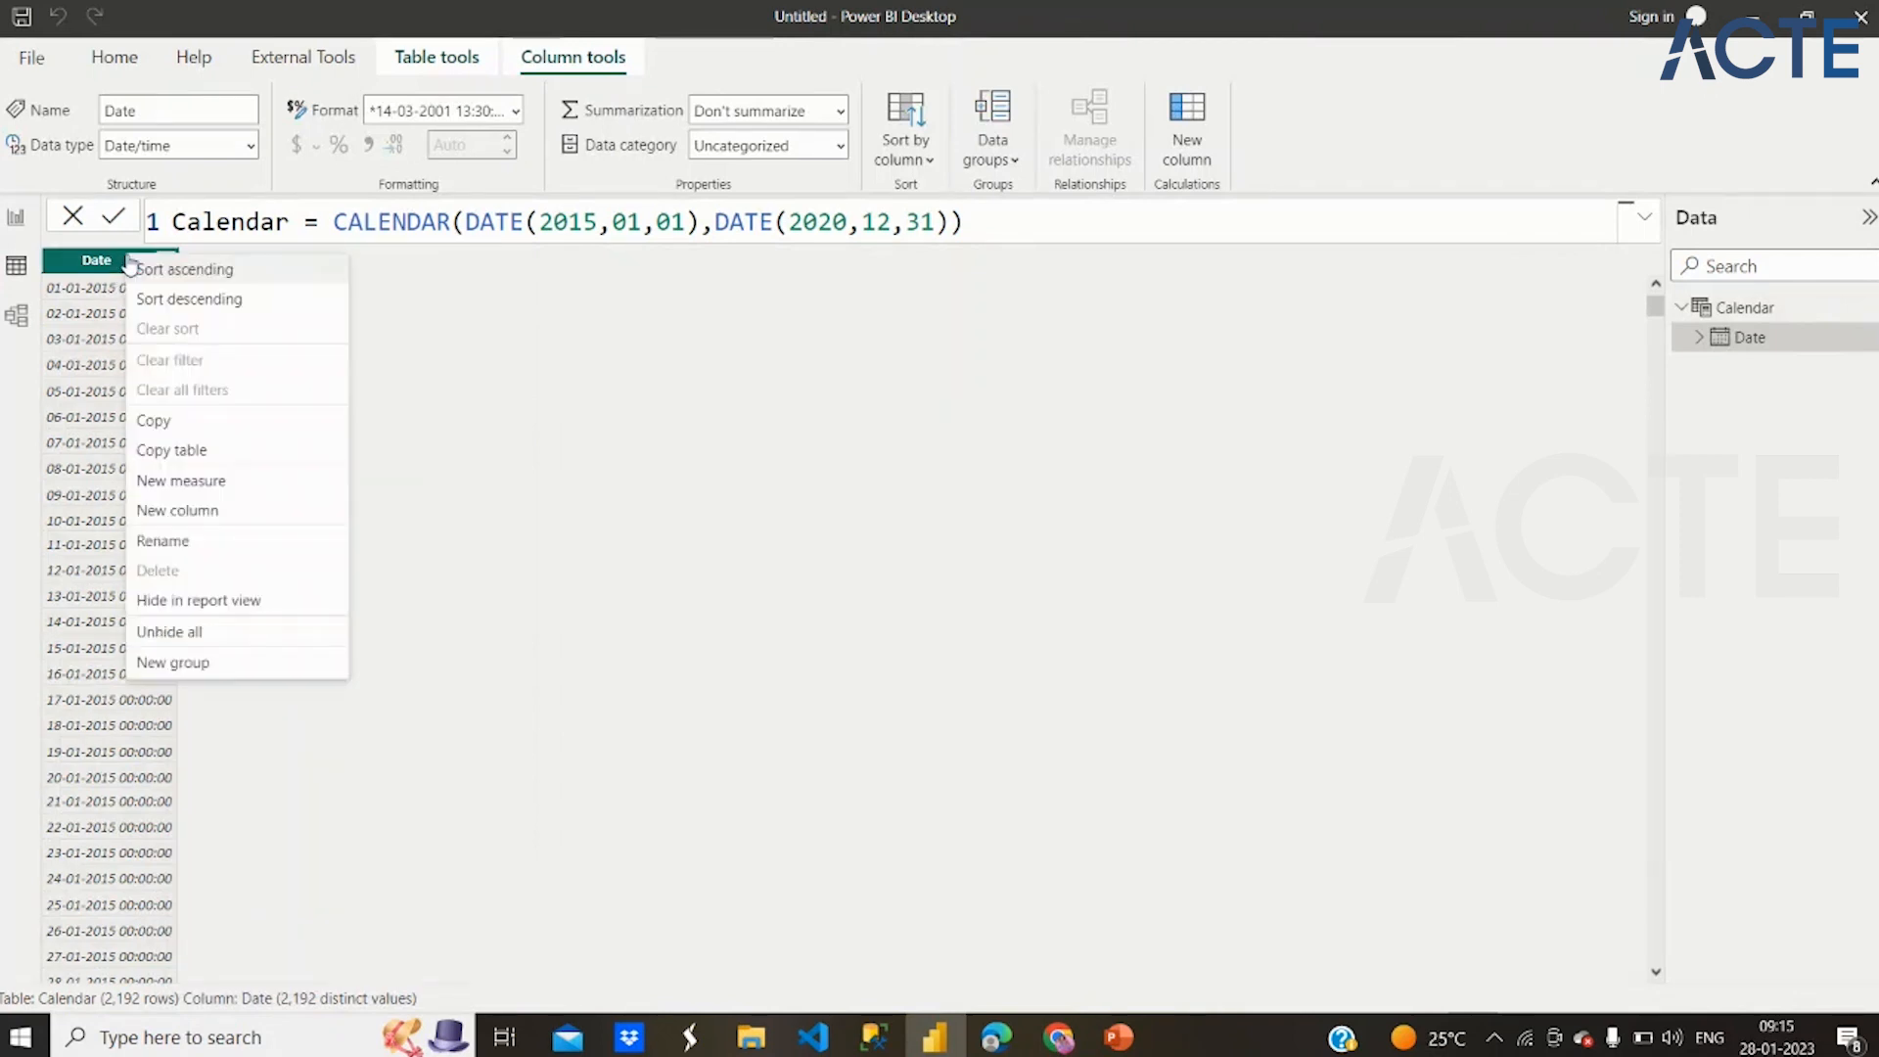
left_click(159, 511)
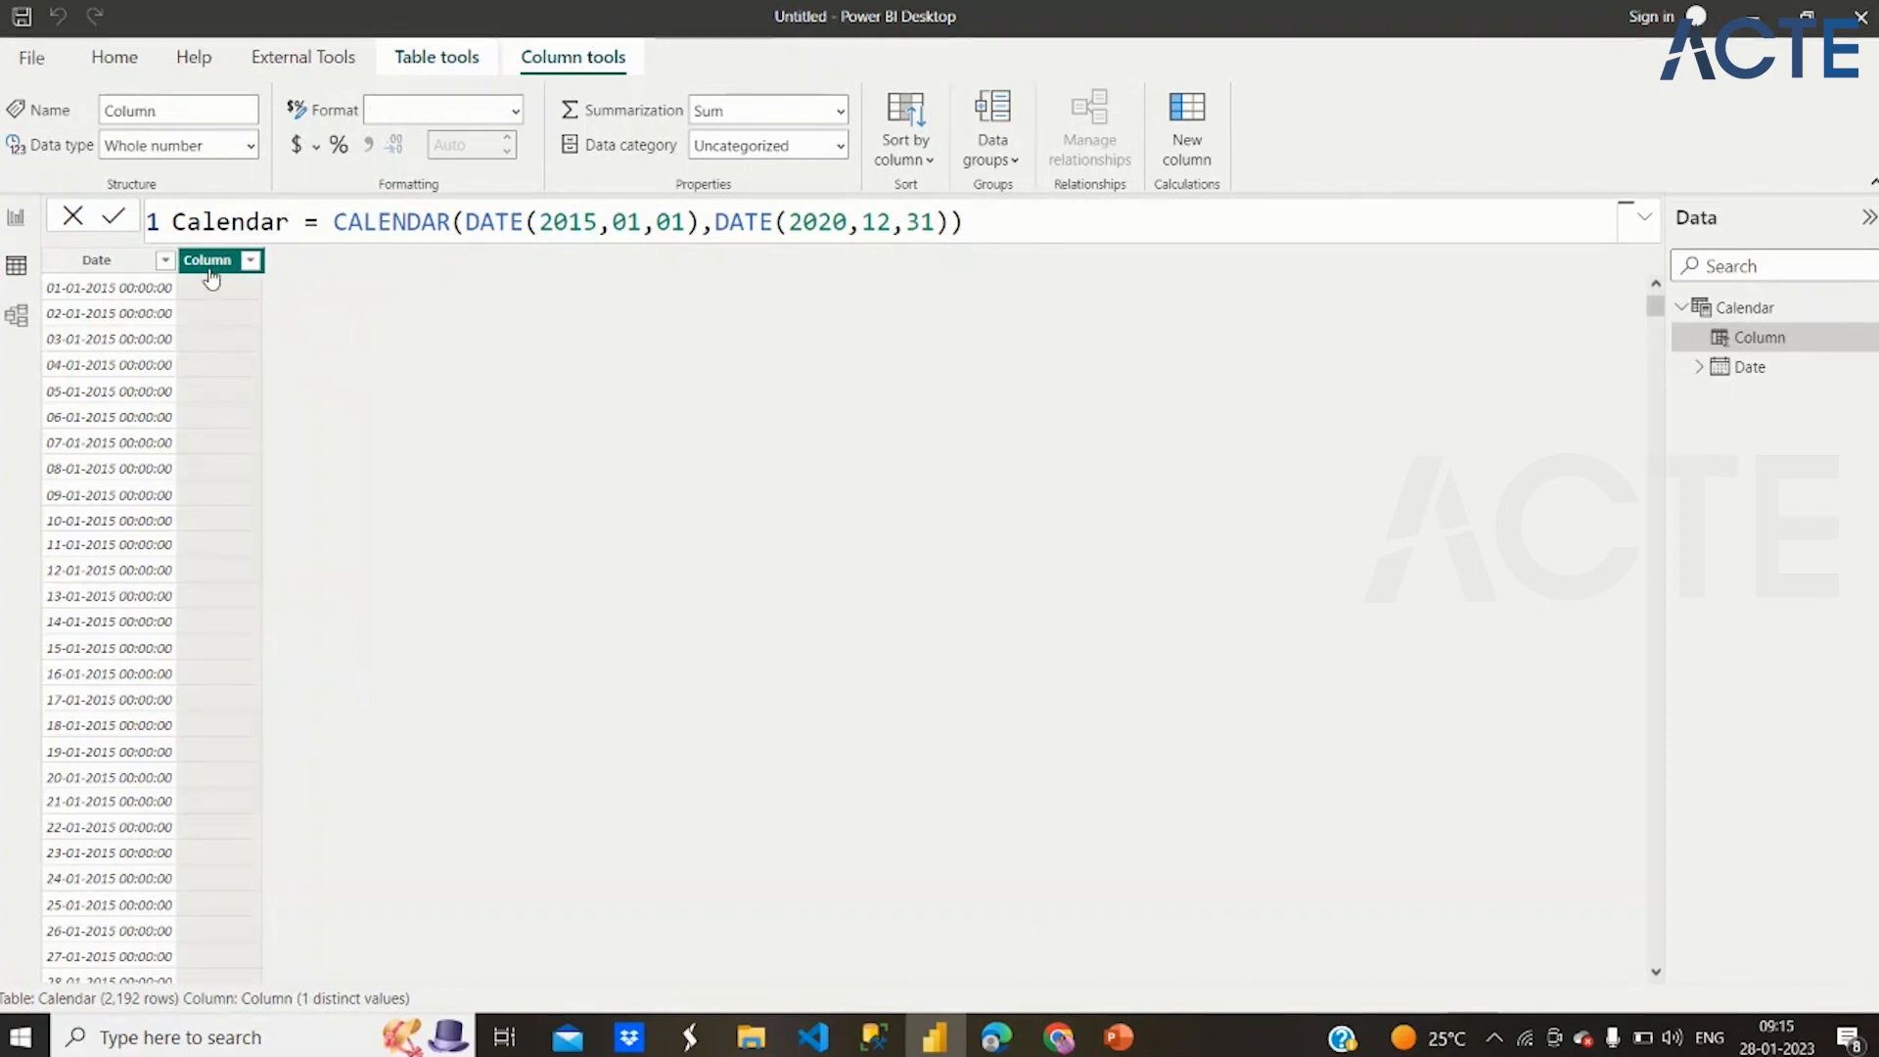
key("BackSpace")
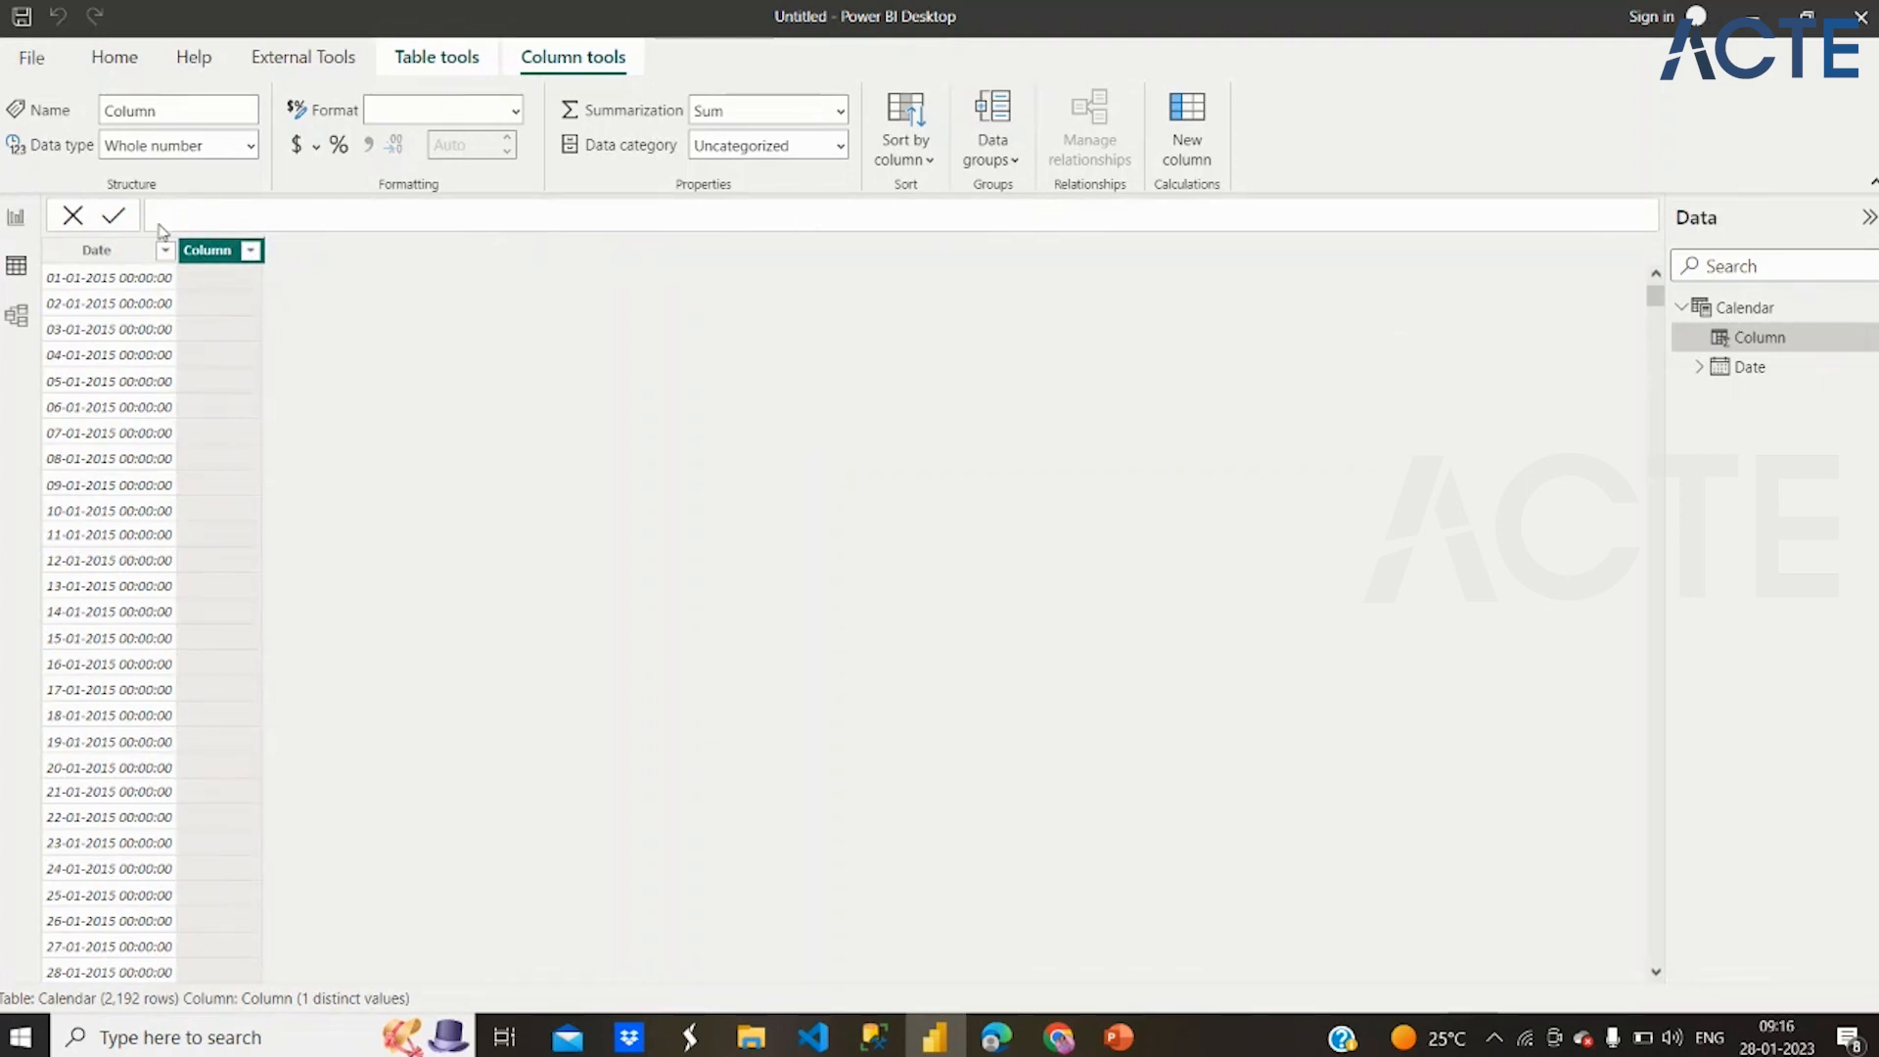
left_click(70, 217)
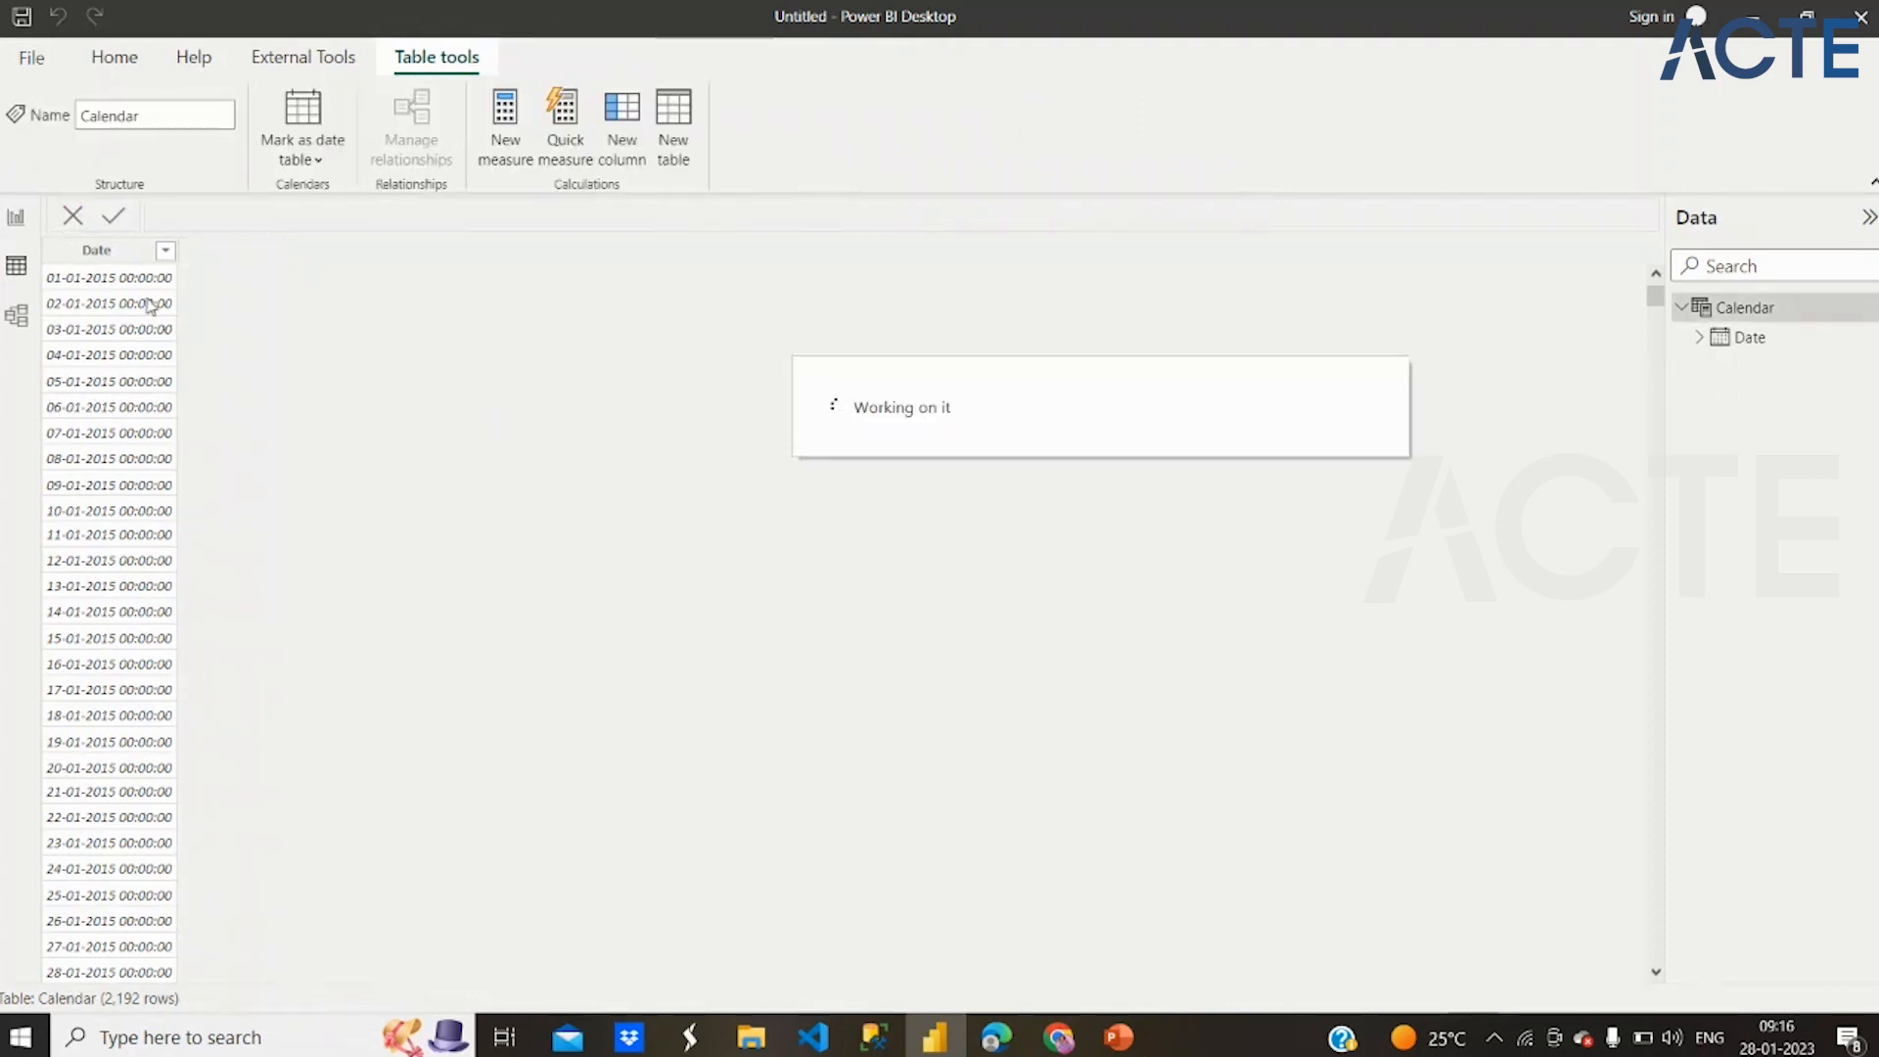
Add a new calculated column named Year to the Calendar table
left_click(618, 109)
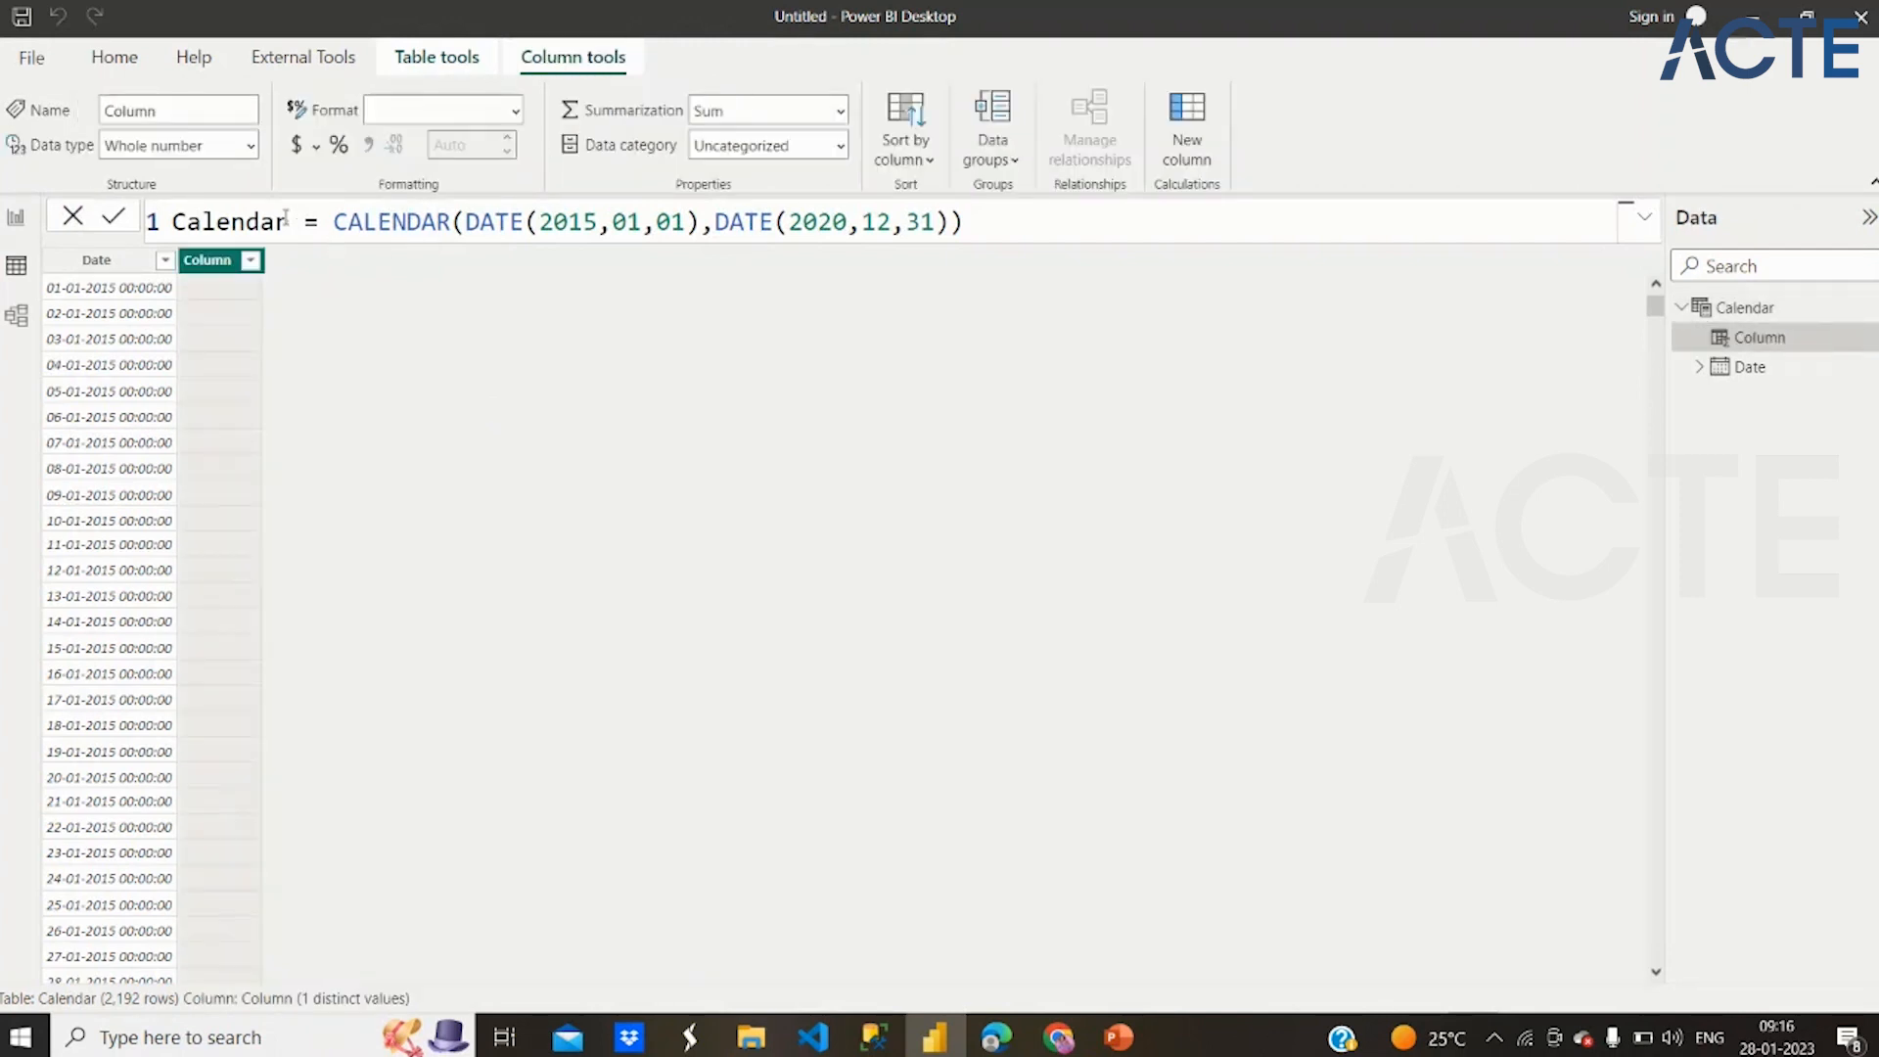
type("Year=")
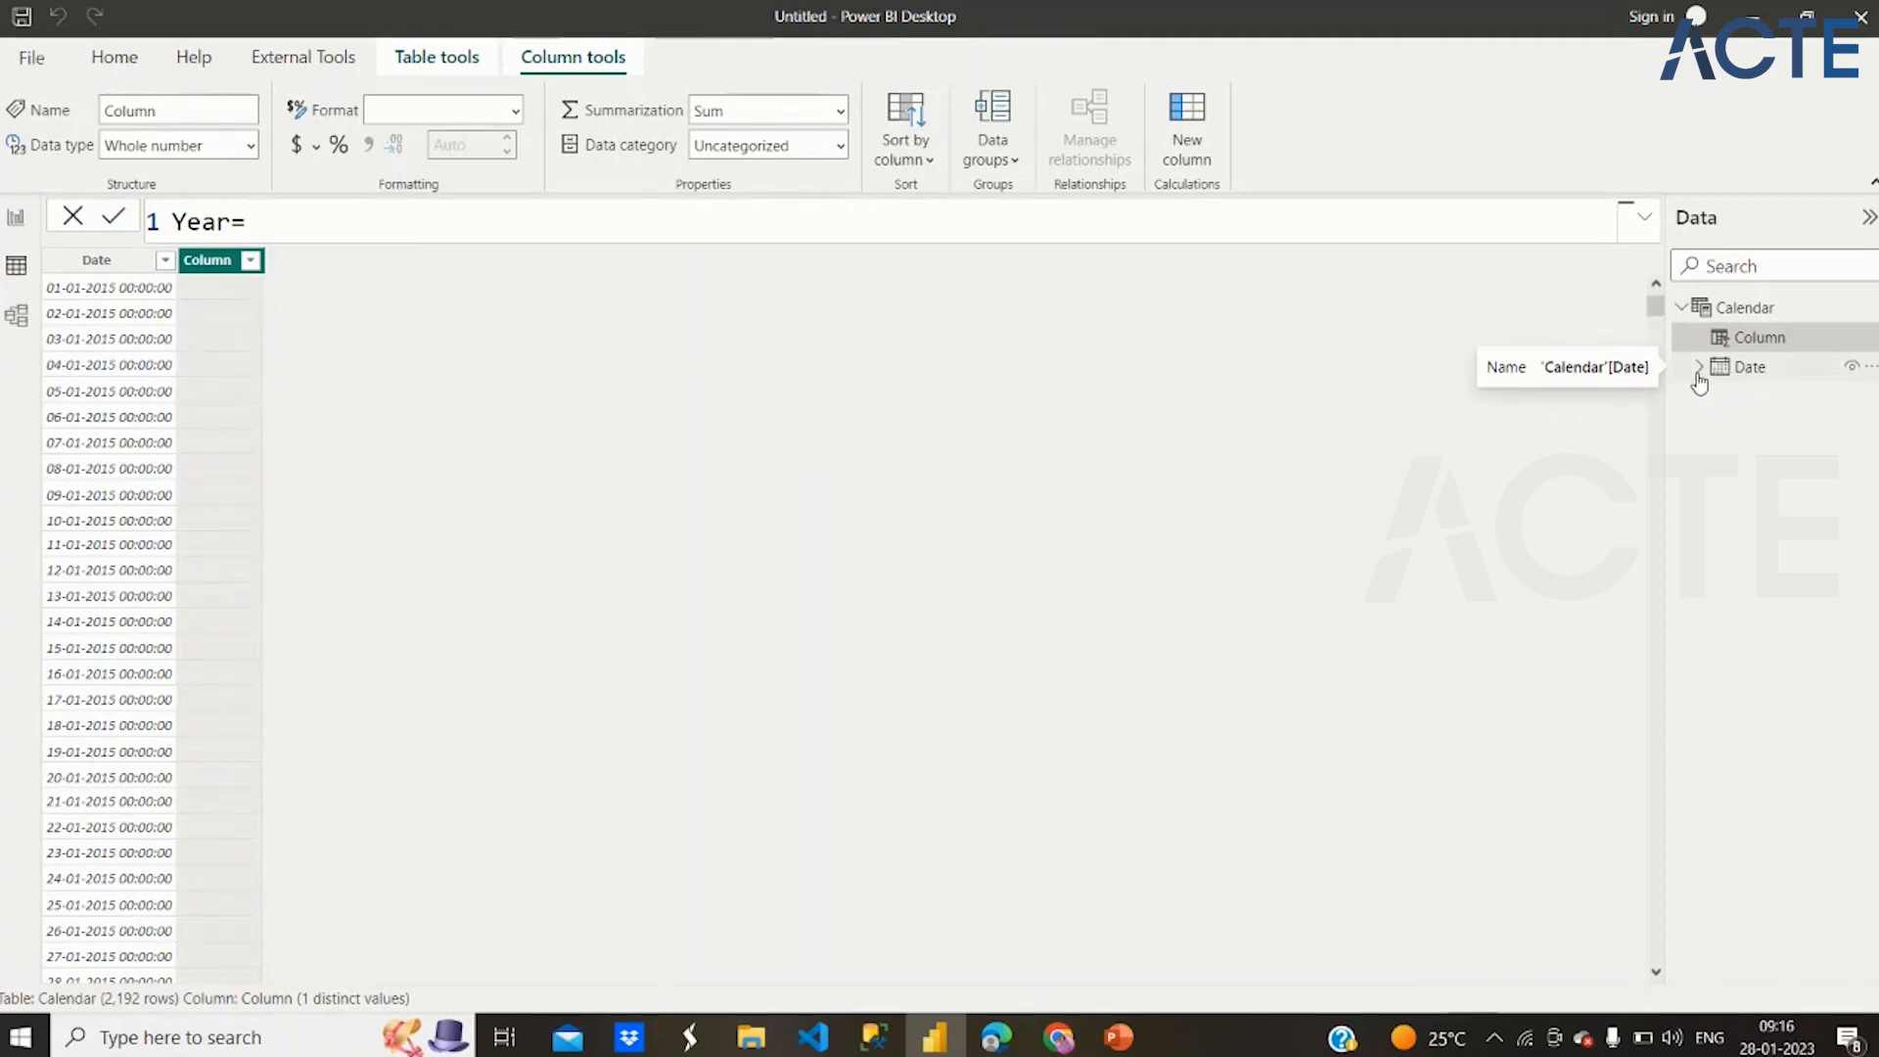
left_click(1757, 372)
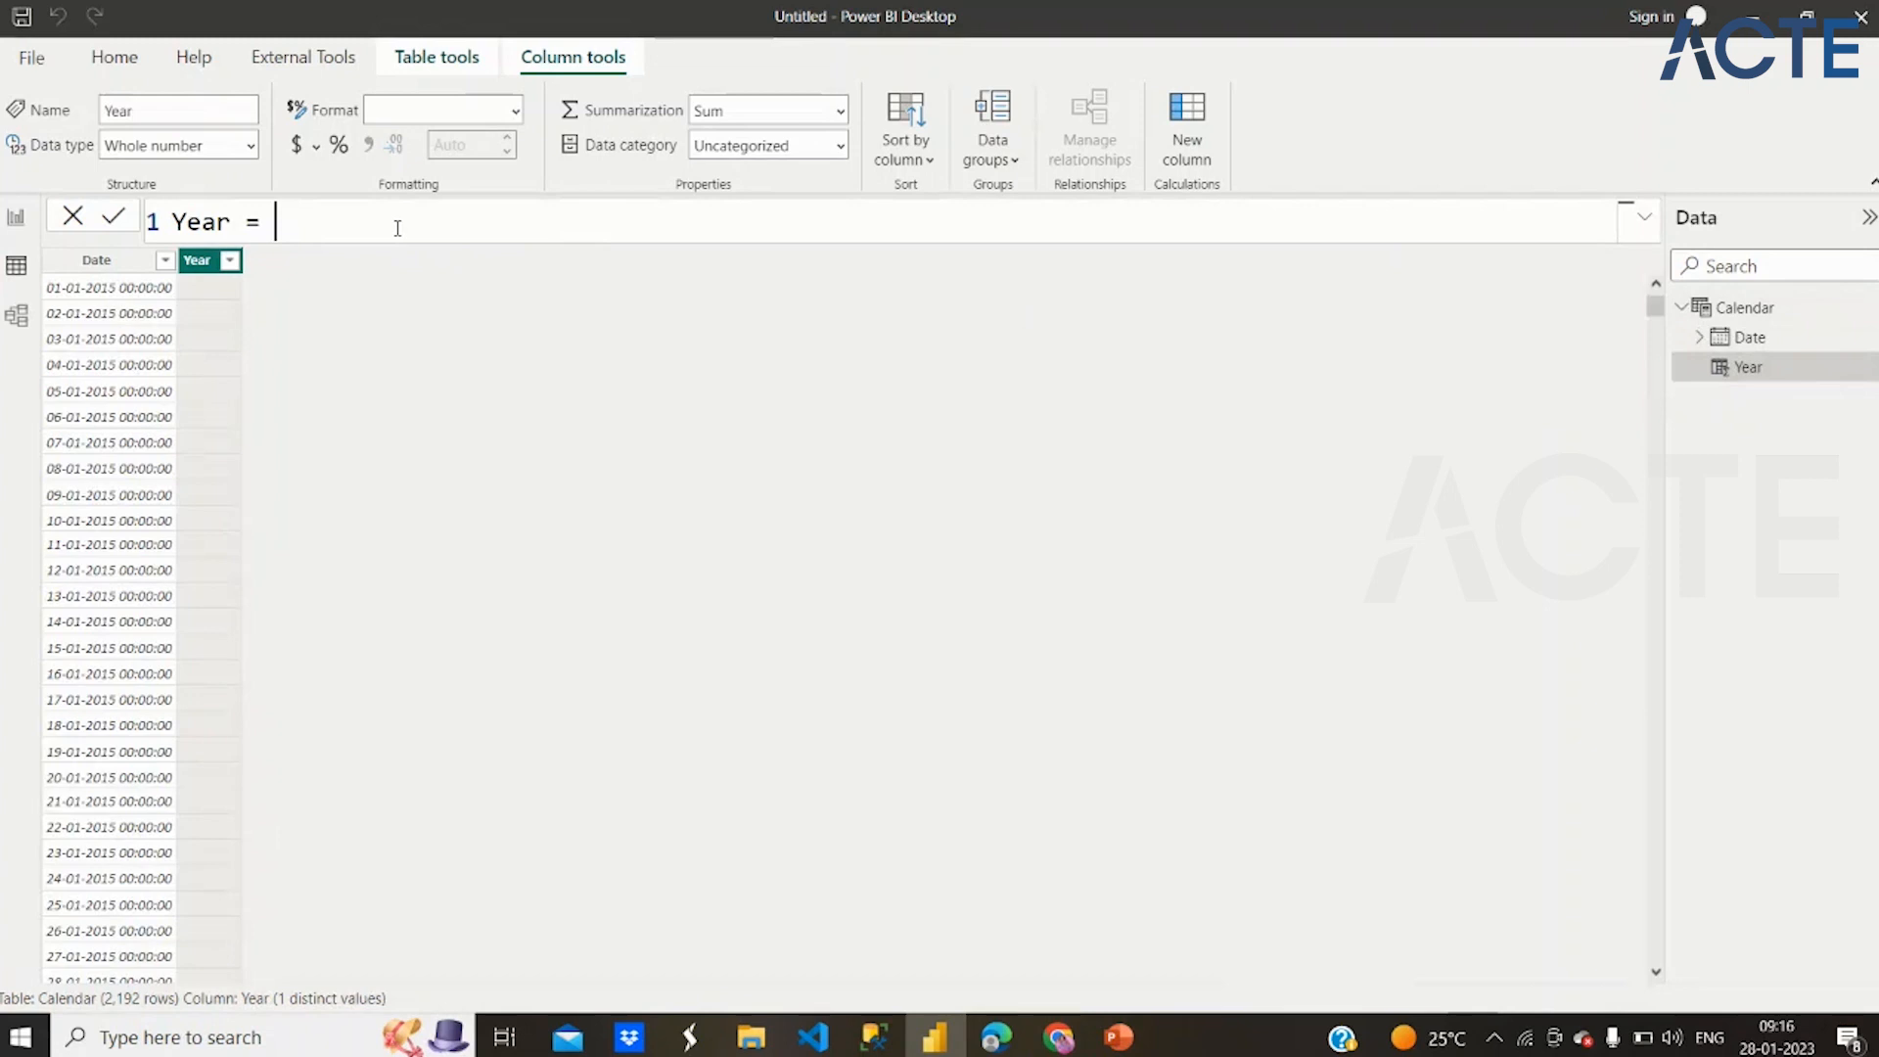
type("Dat")
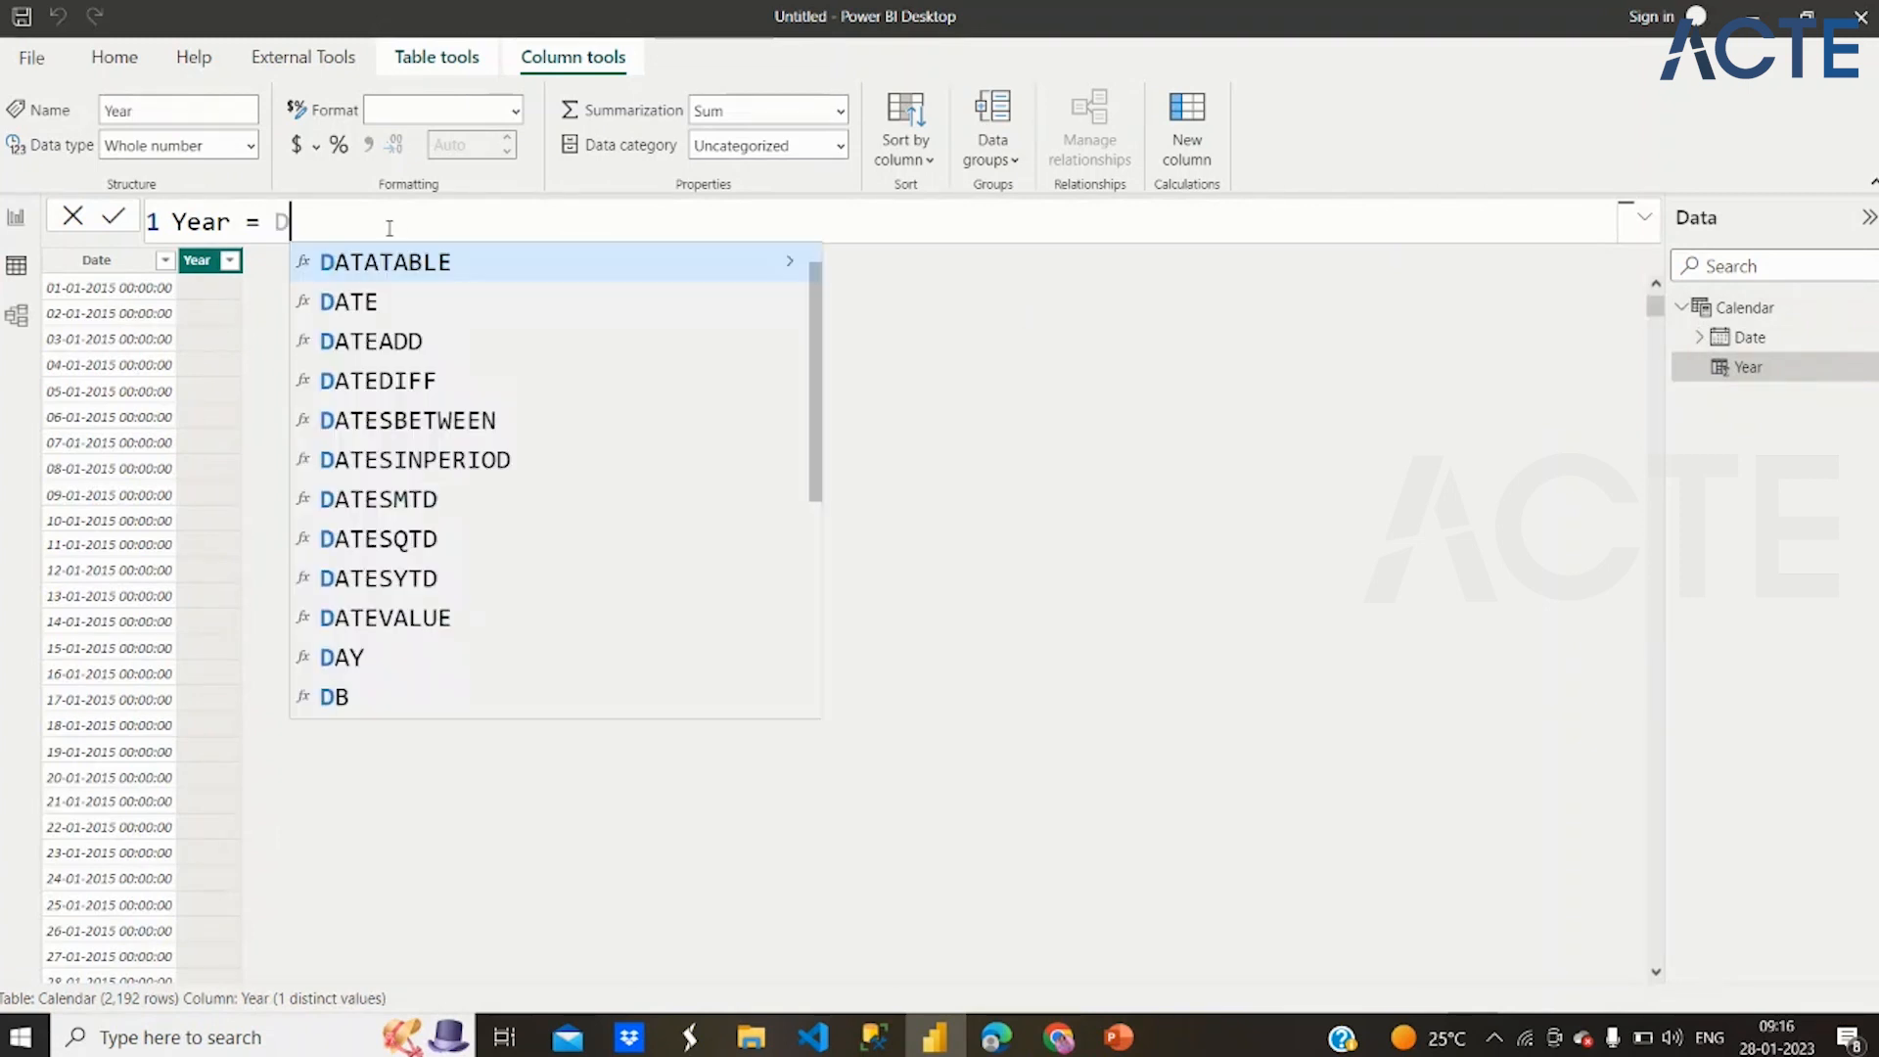
left_click(402, 305)
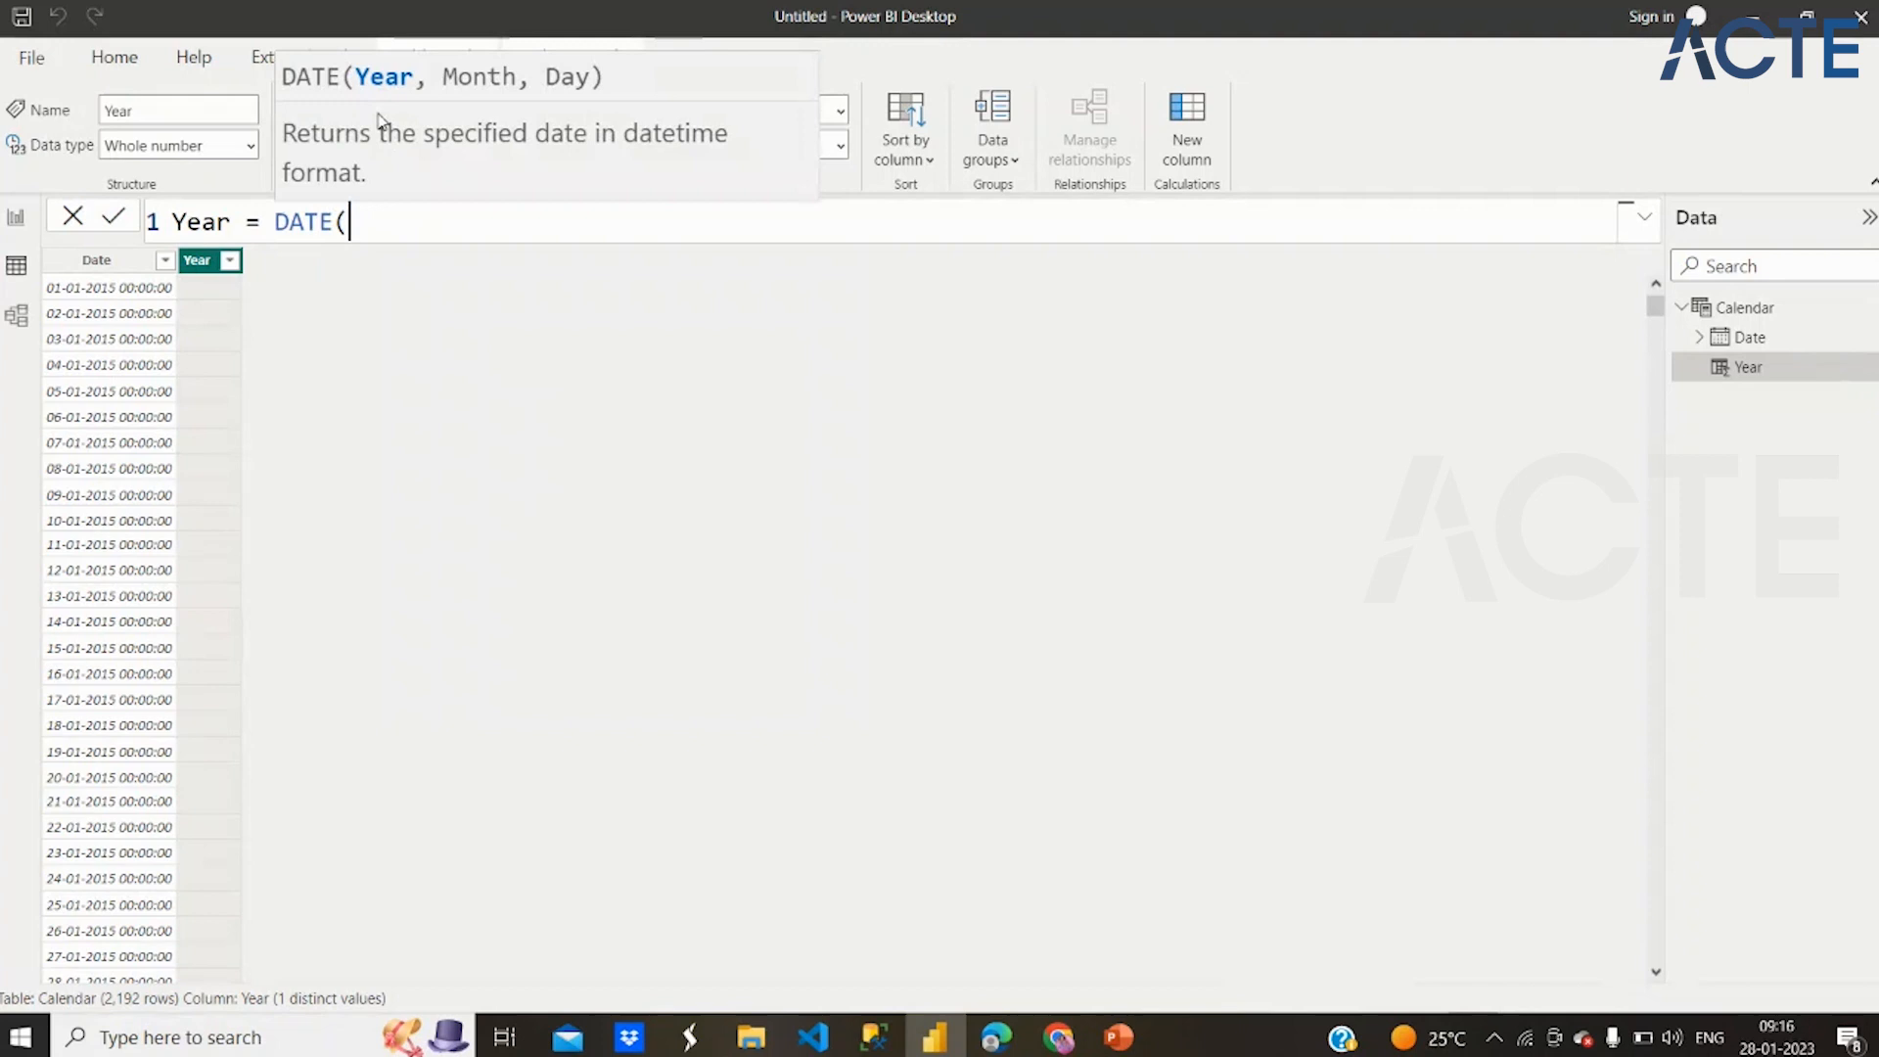
key("BackSpace")
key("BackSpace")
key("BackSpace")
key("BackSpace")
key("BackSpace")
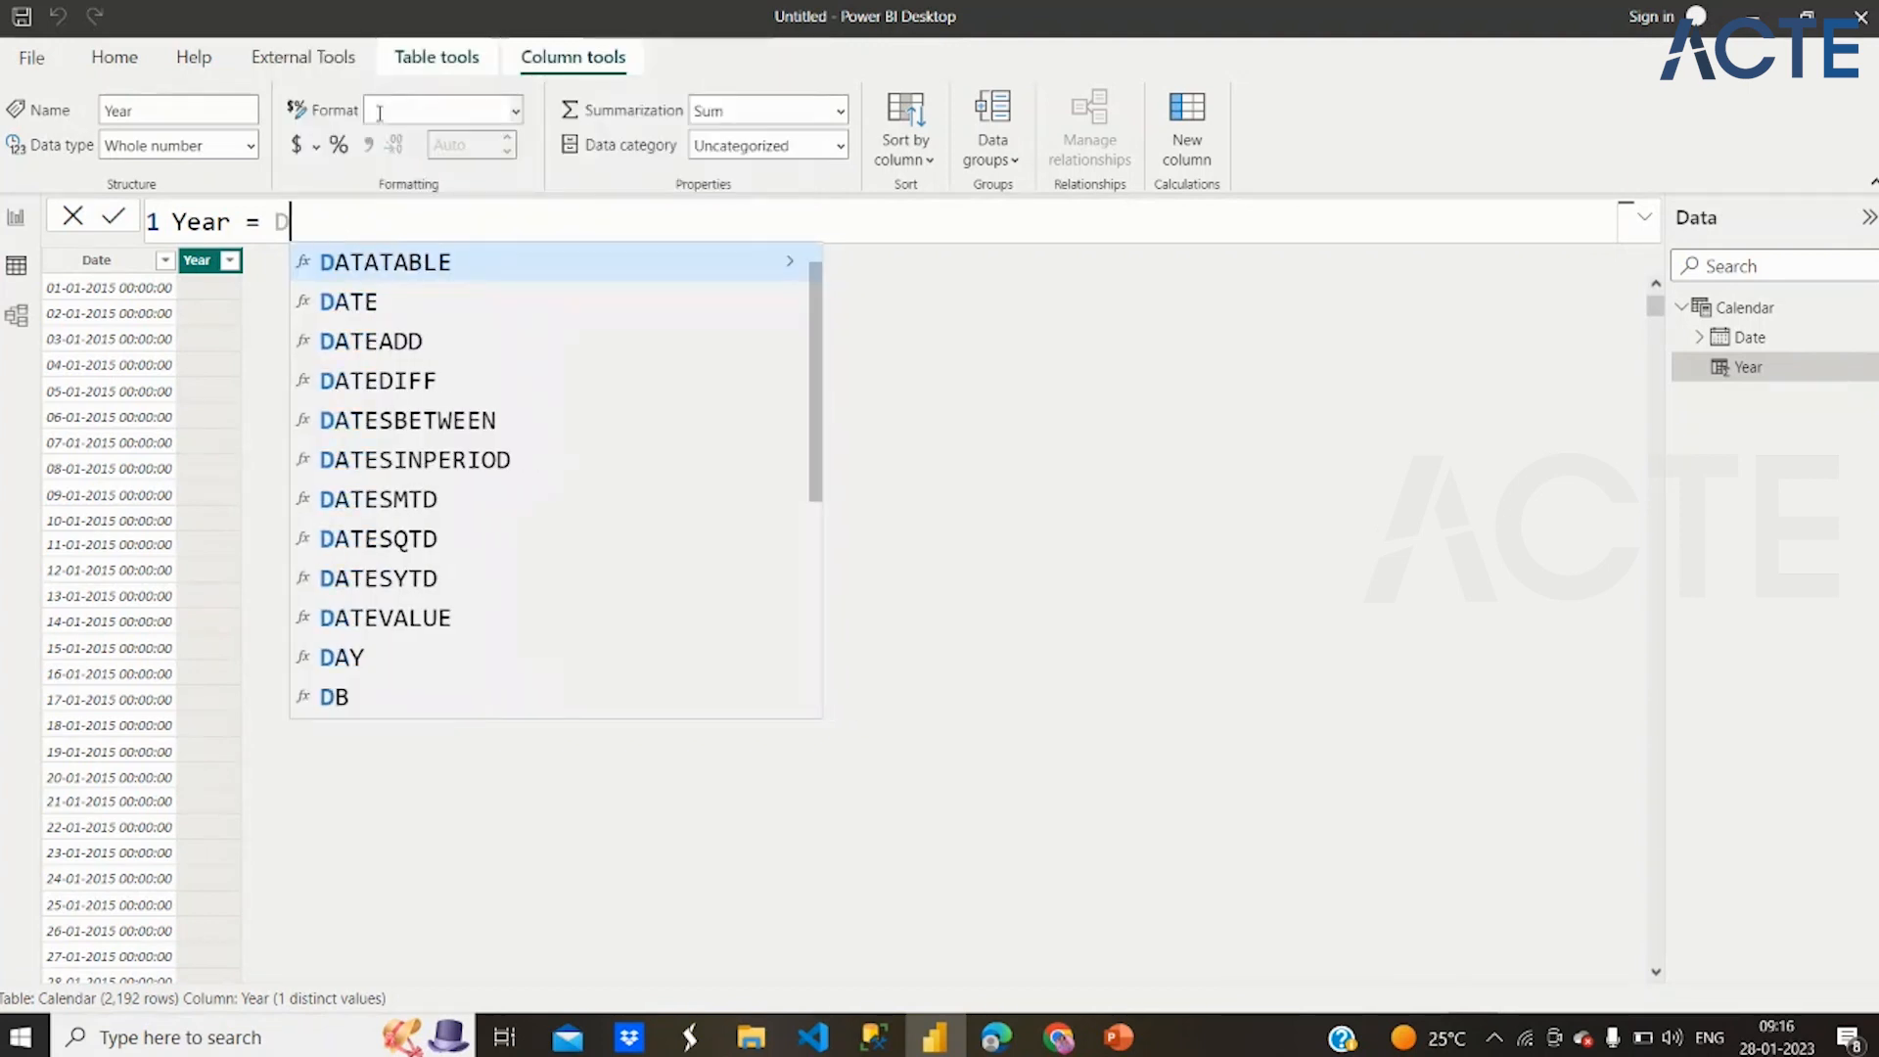
Try to define the Year column with the formula YEAR(Date), and select the Date argument for correction
type("Year")
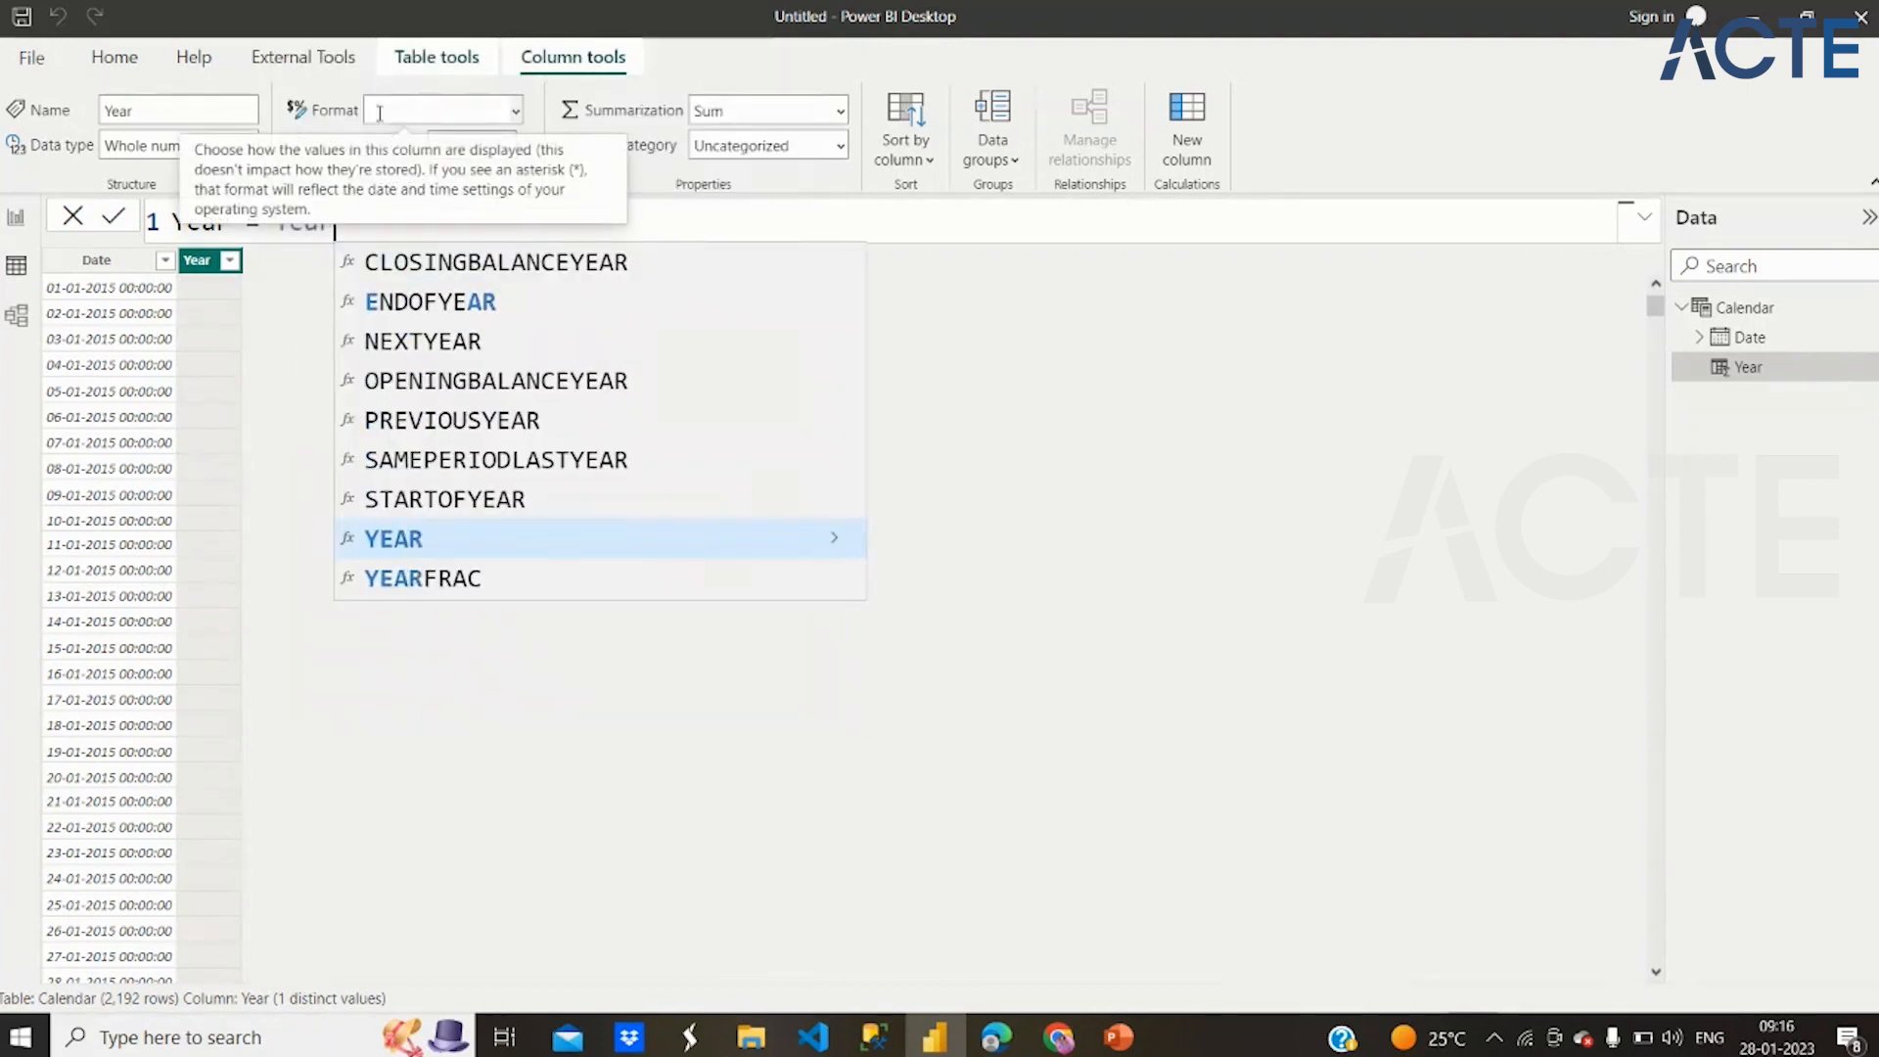
left_click(497, 537)
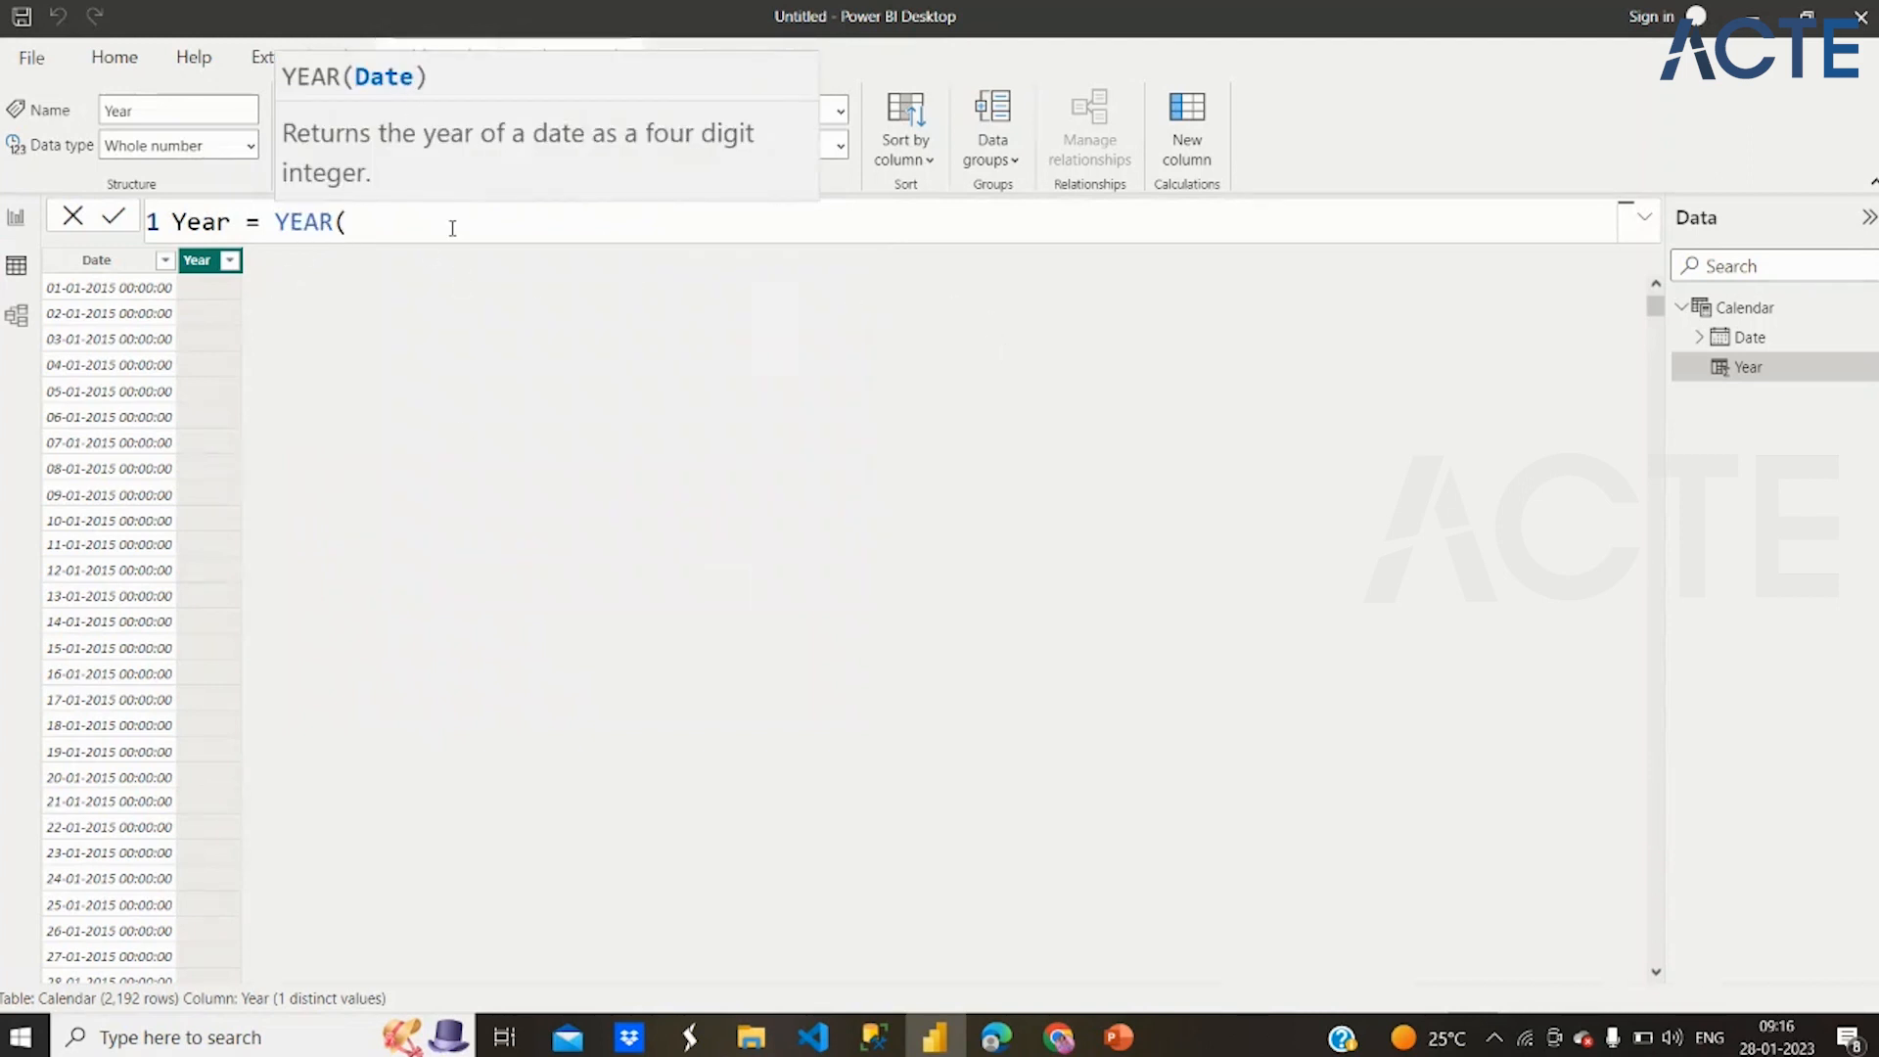
type("Date)")
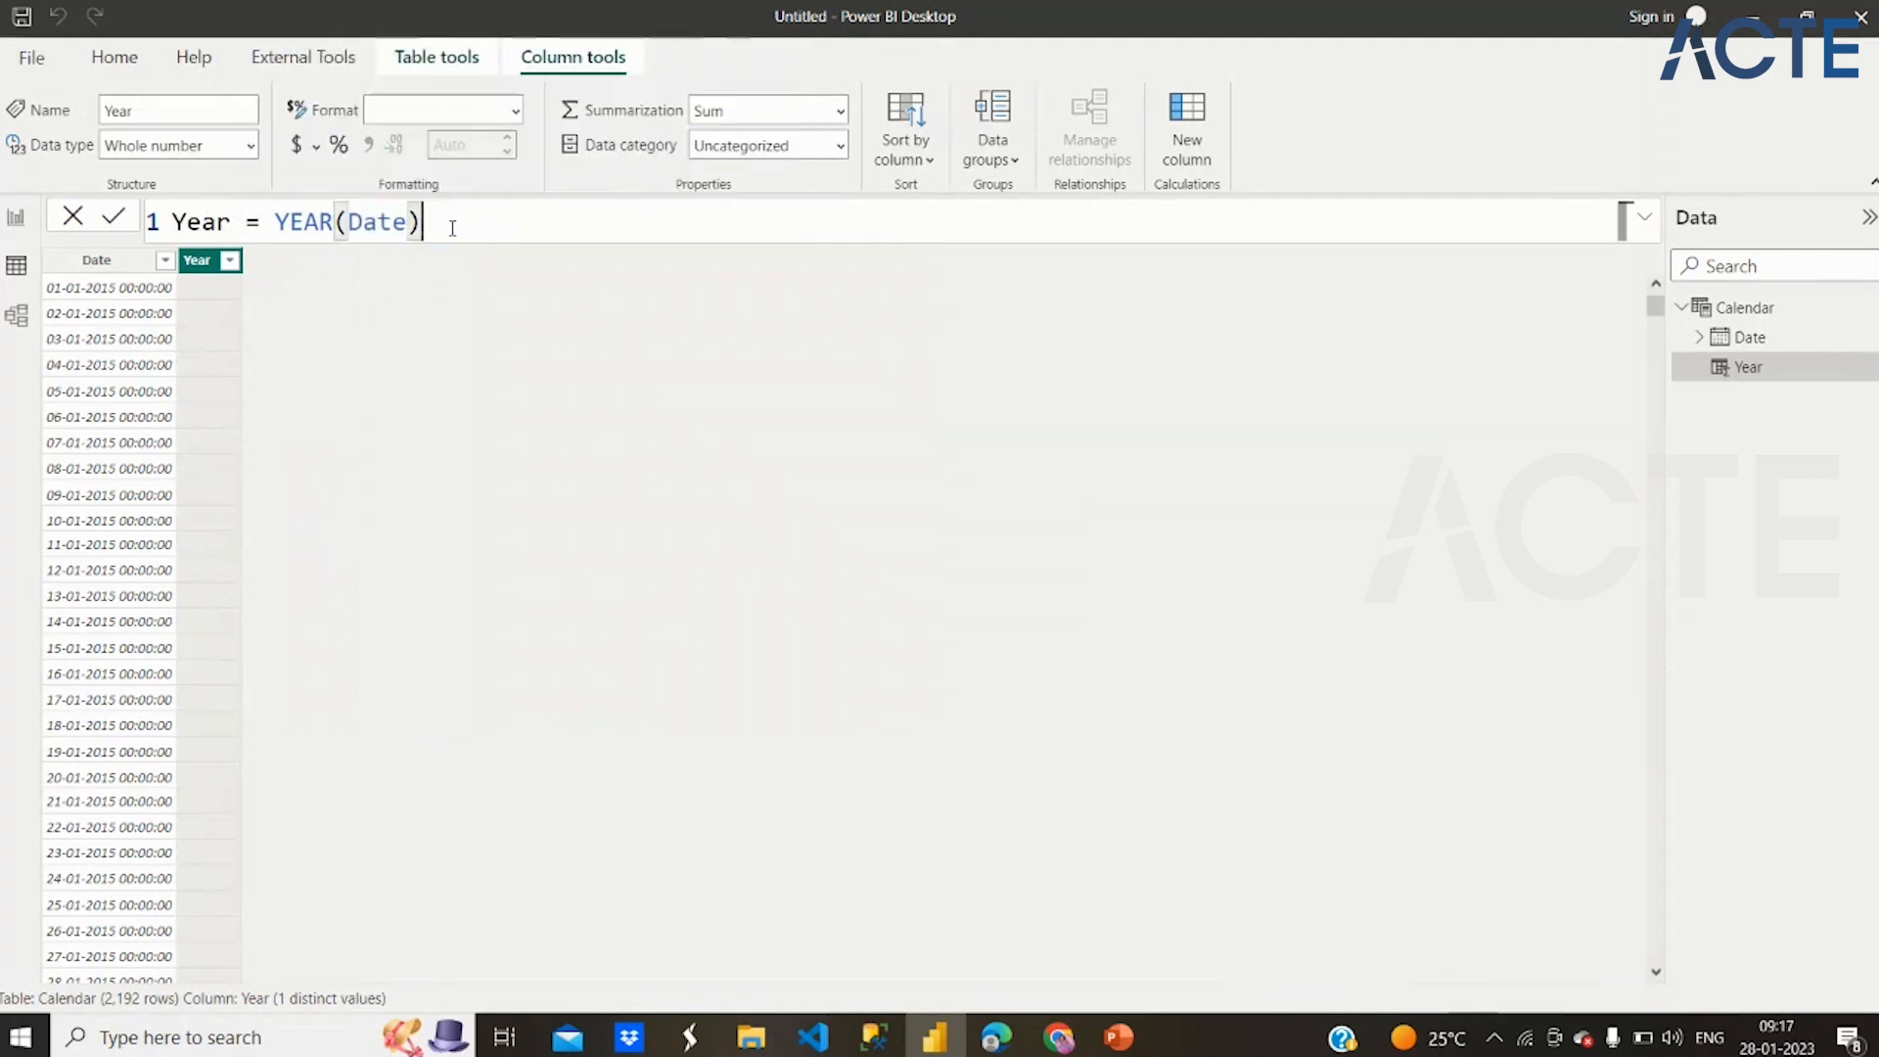
key("Return")
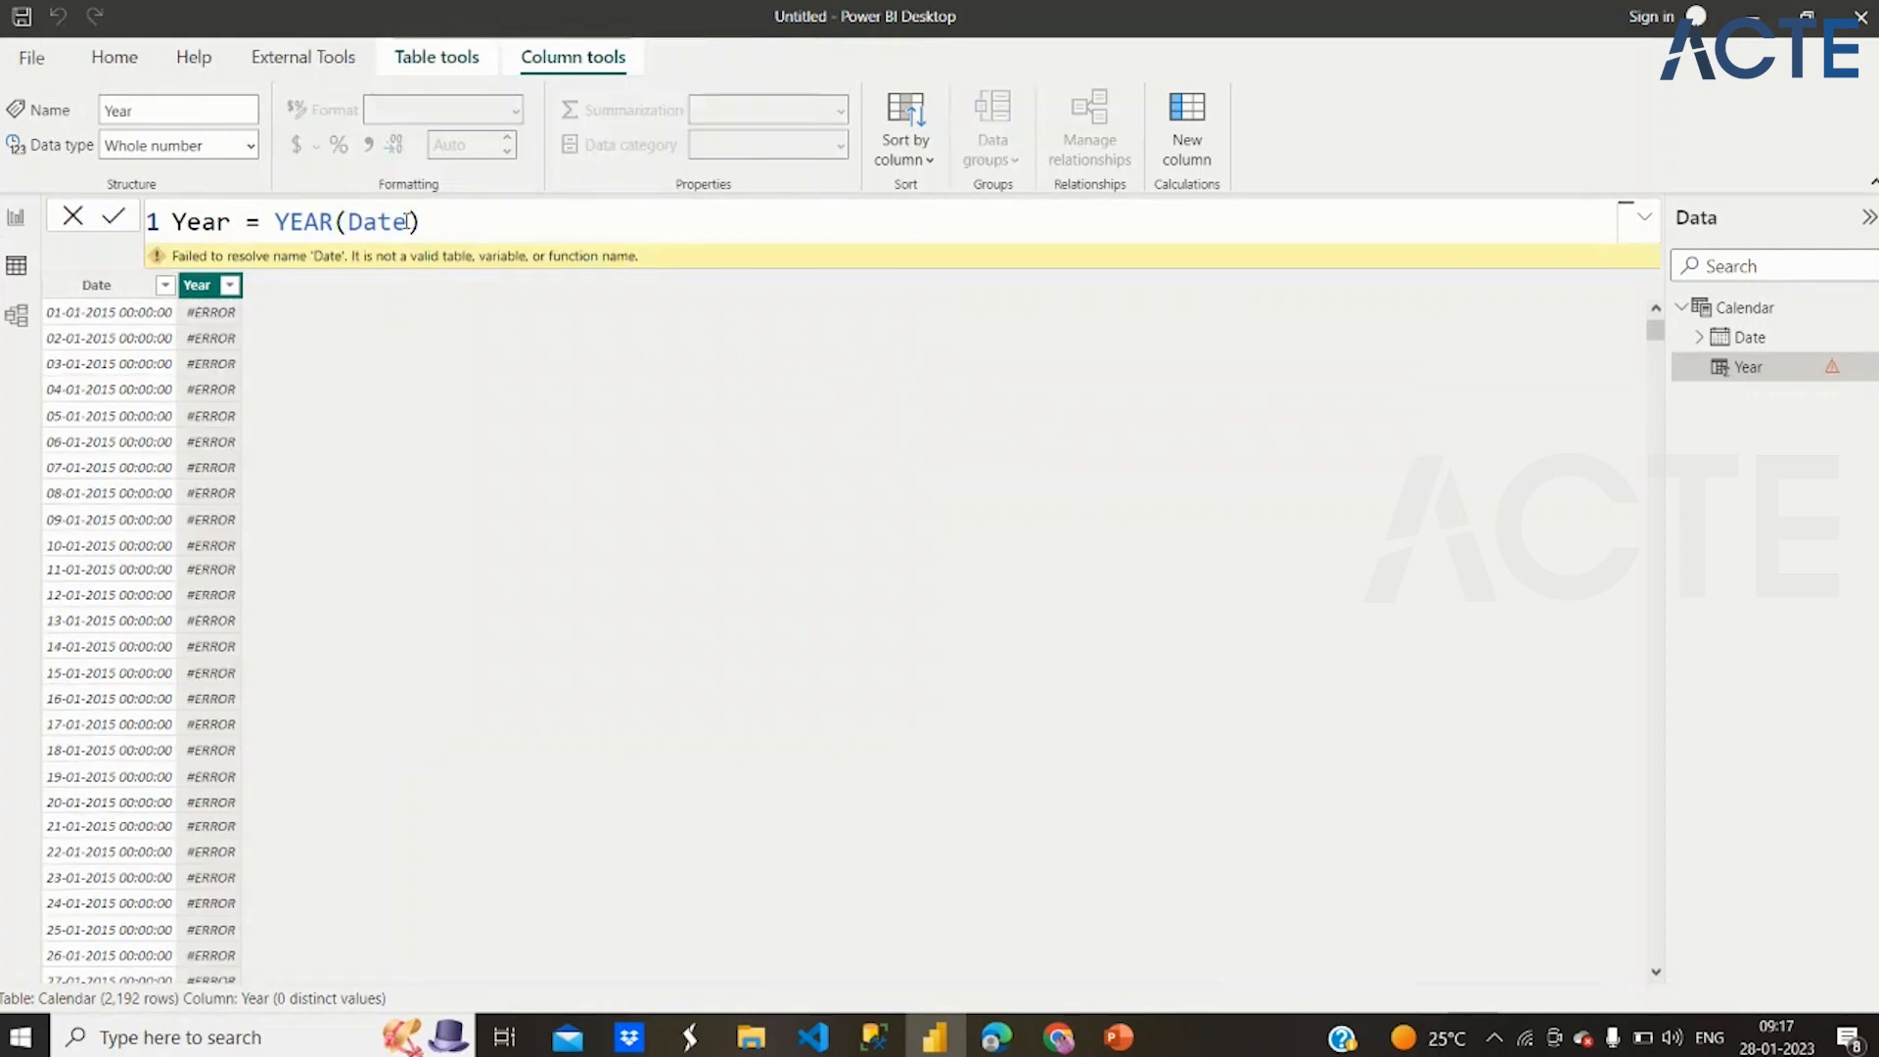
double_click(407, 221)
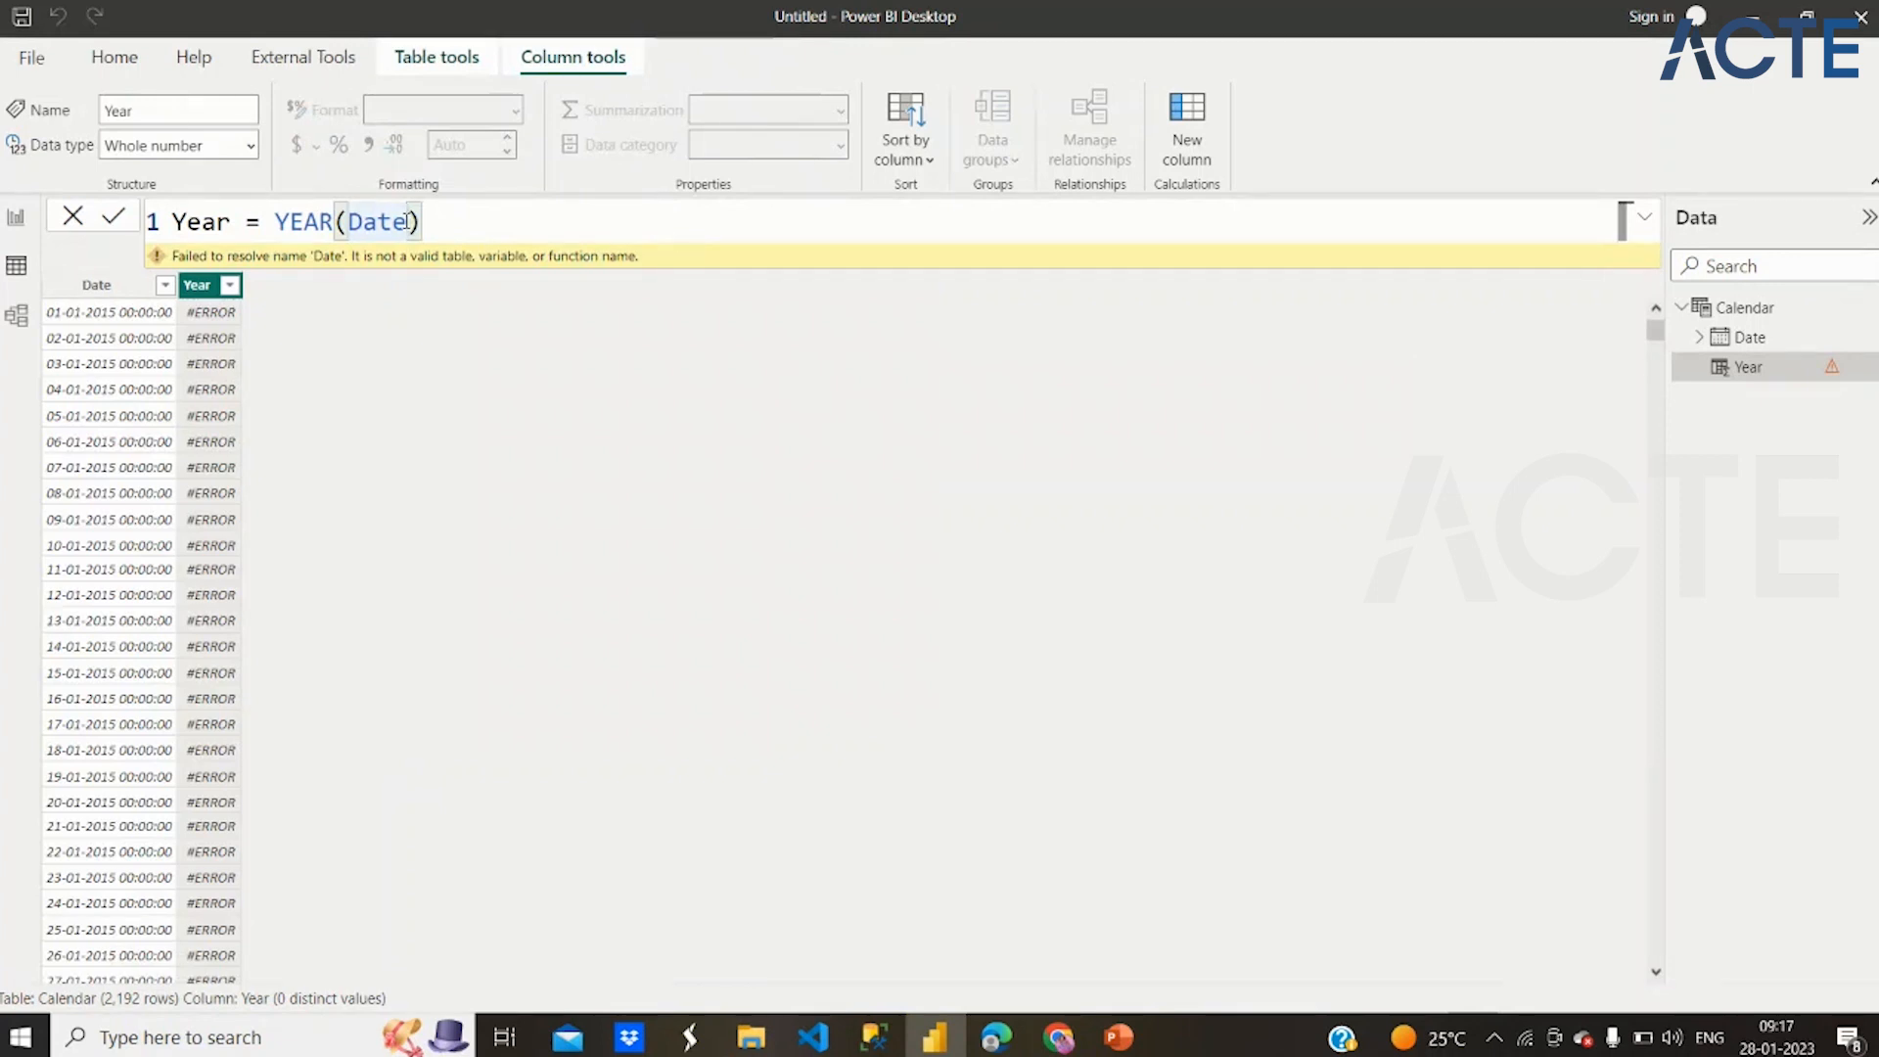
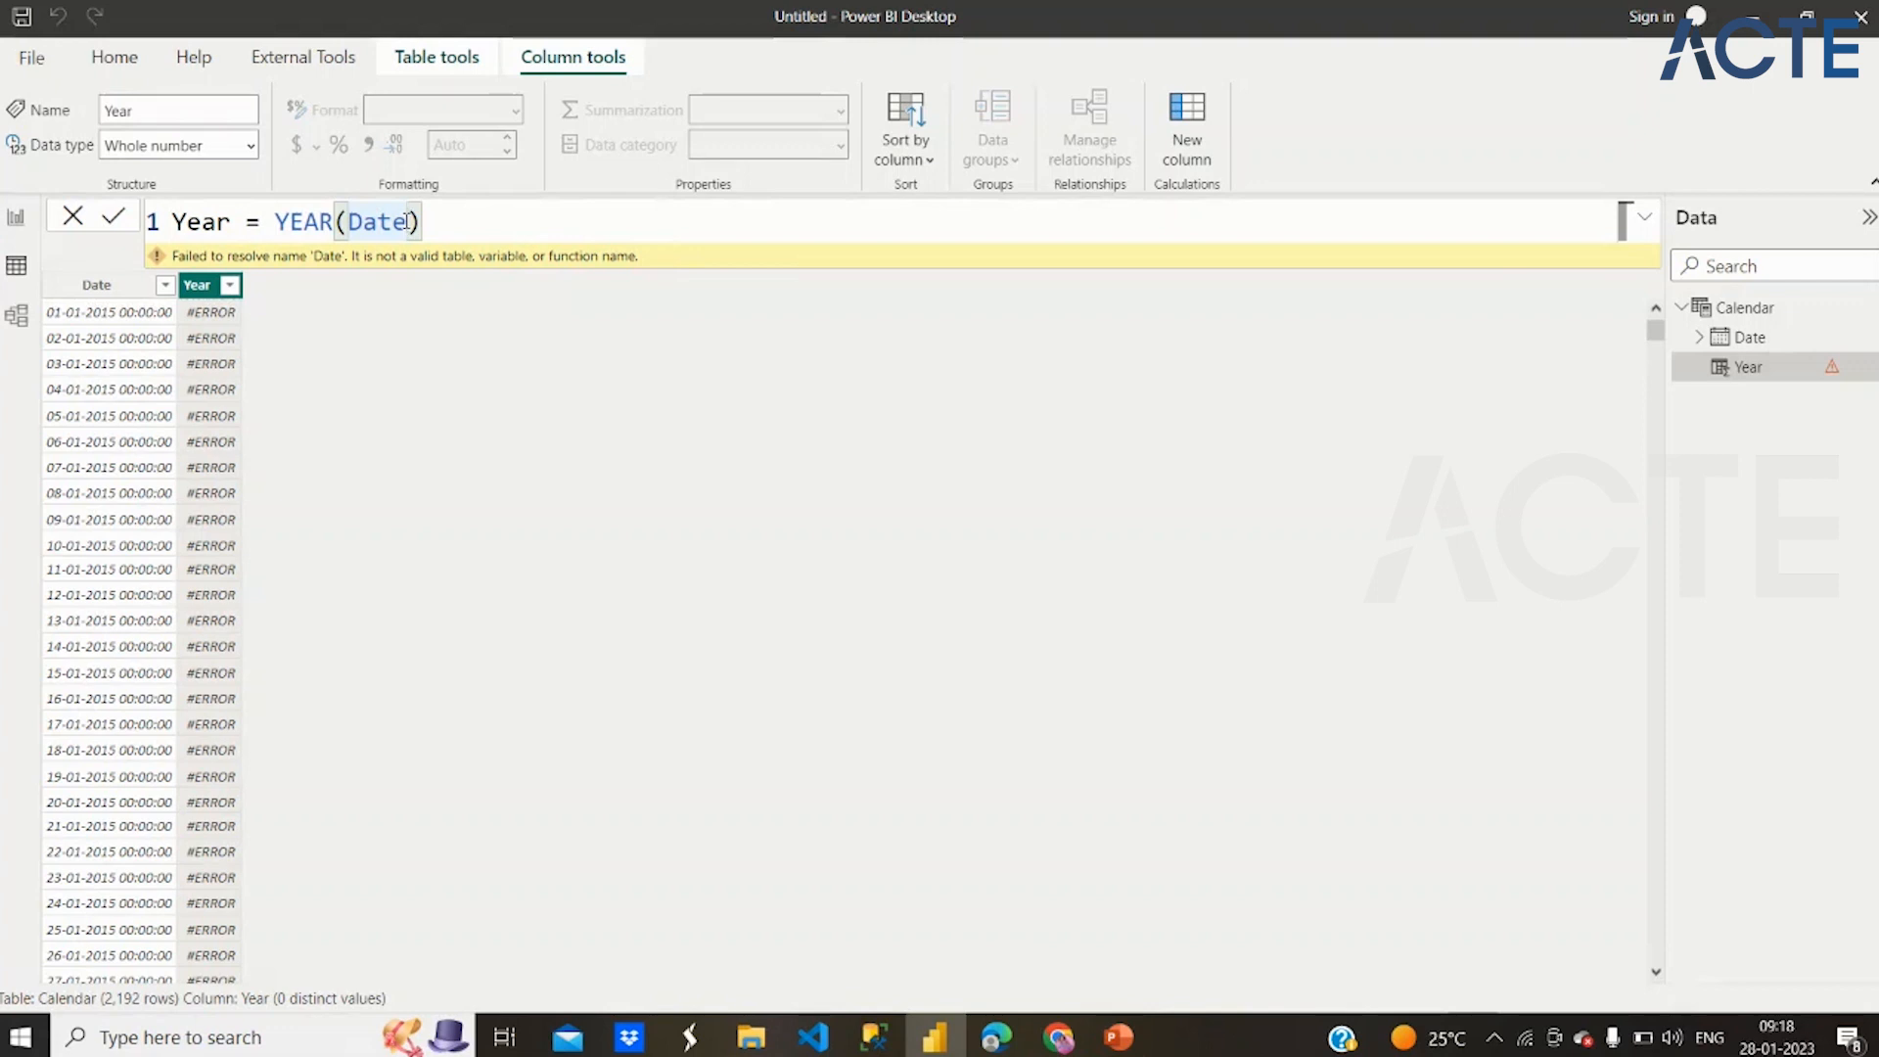
Correct the Year column's formula to YEAR([Date]) and check the column's values in its filter list
key("BackSpace")
key("BackSpace")
key("BackSpace")
key("BackSpace")
key("Delete")
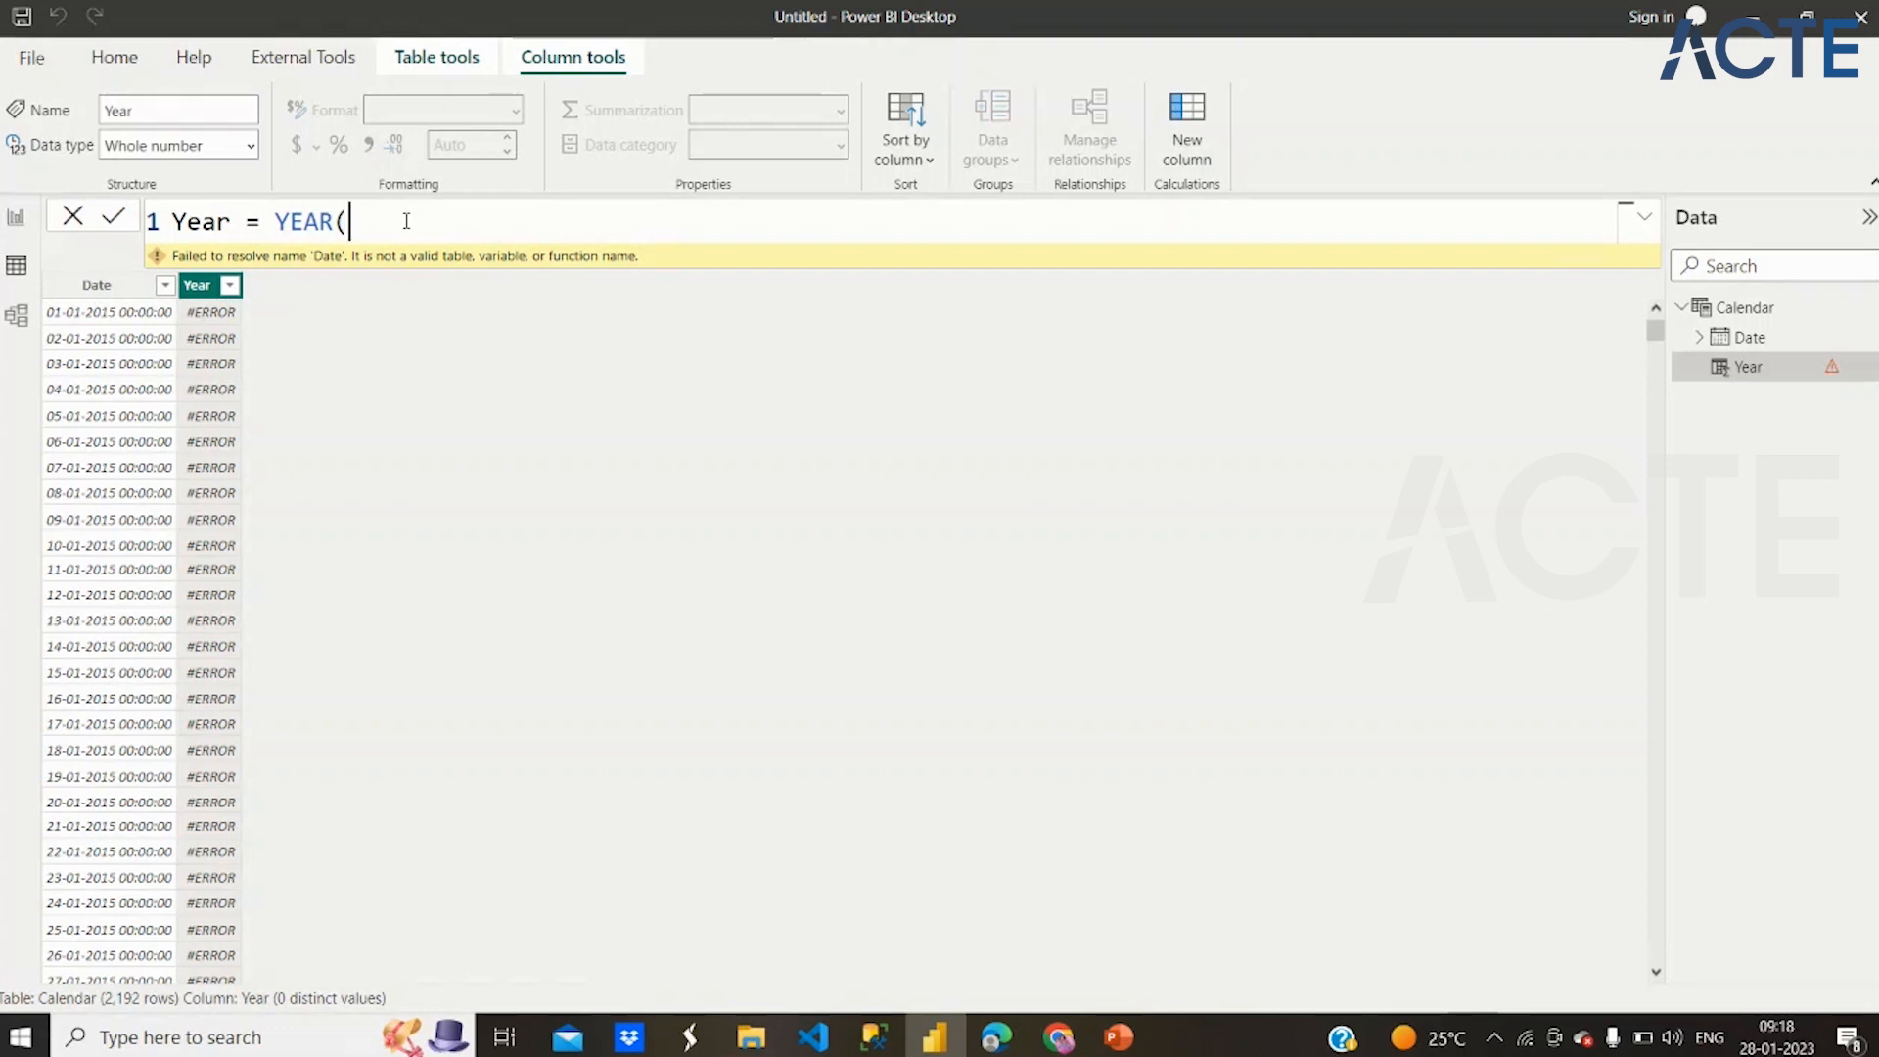
type("[")
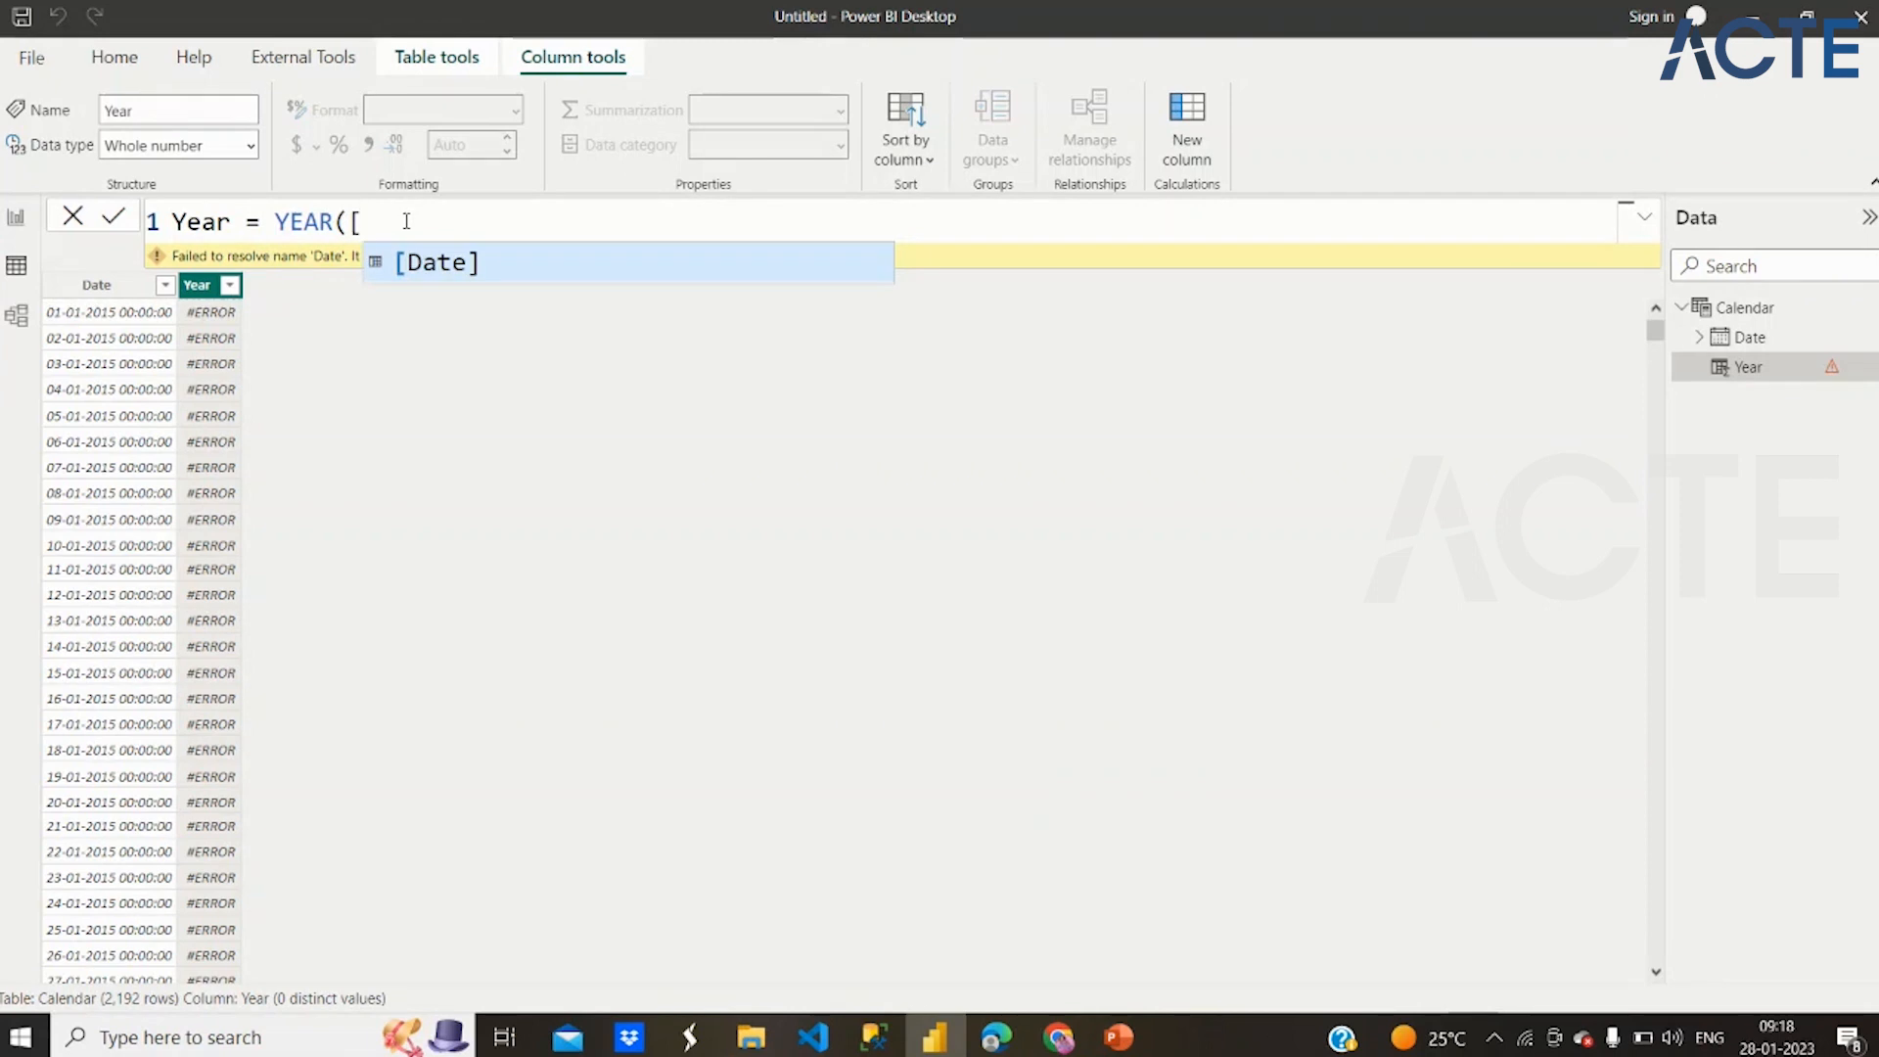
left_click(464, 279)
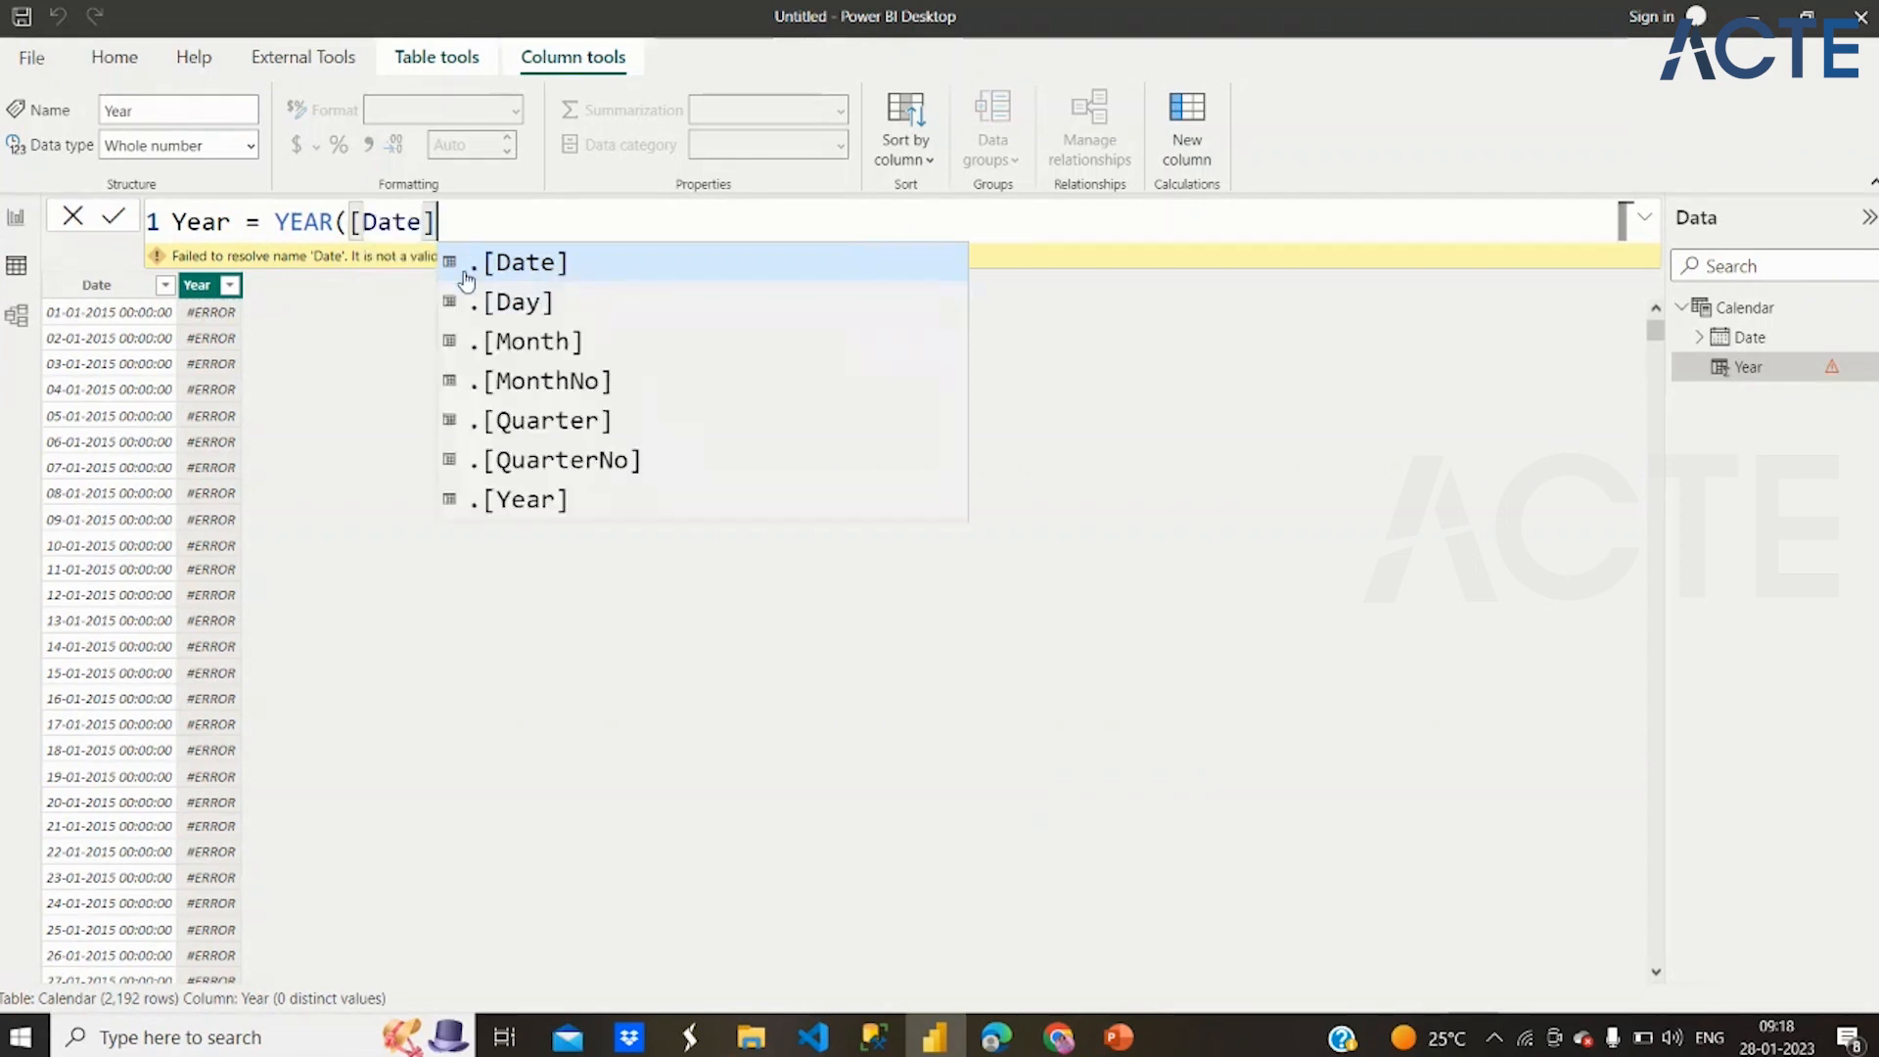
type(")")
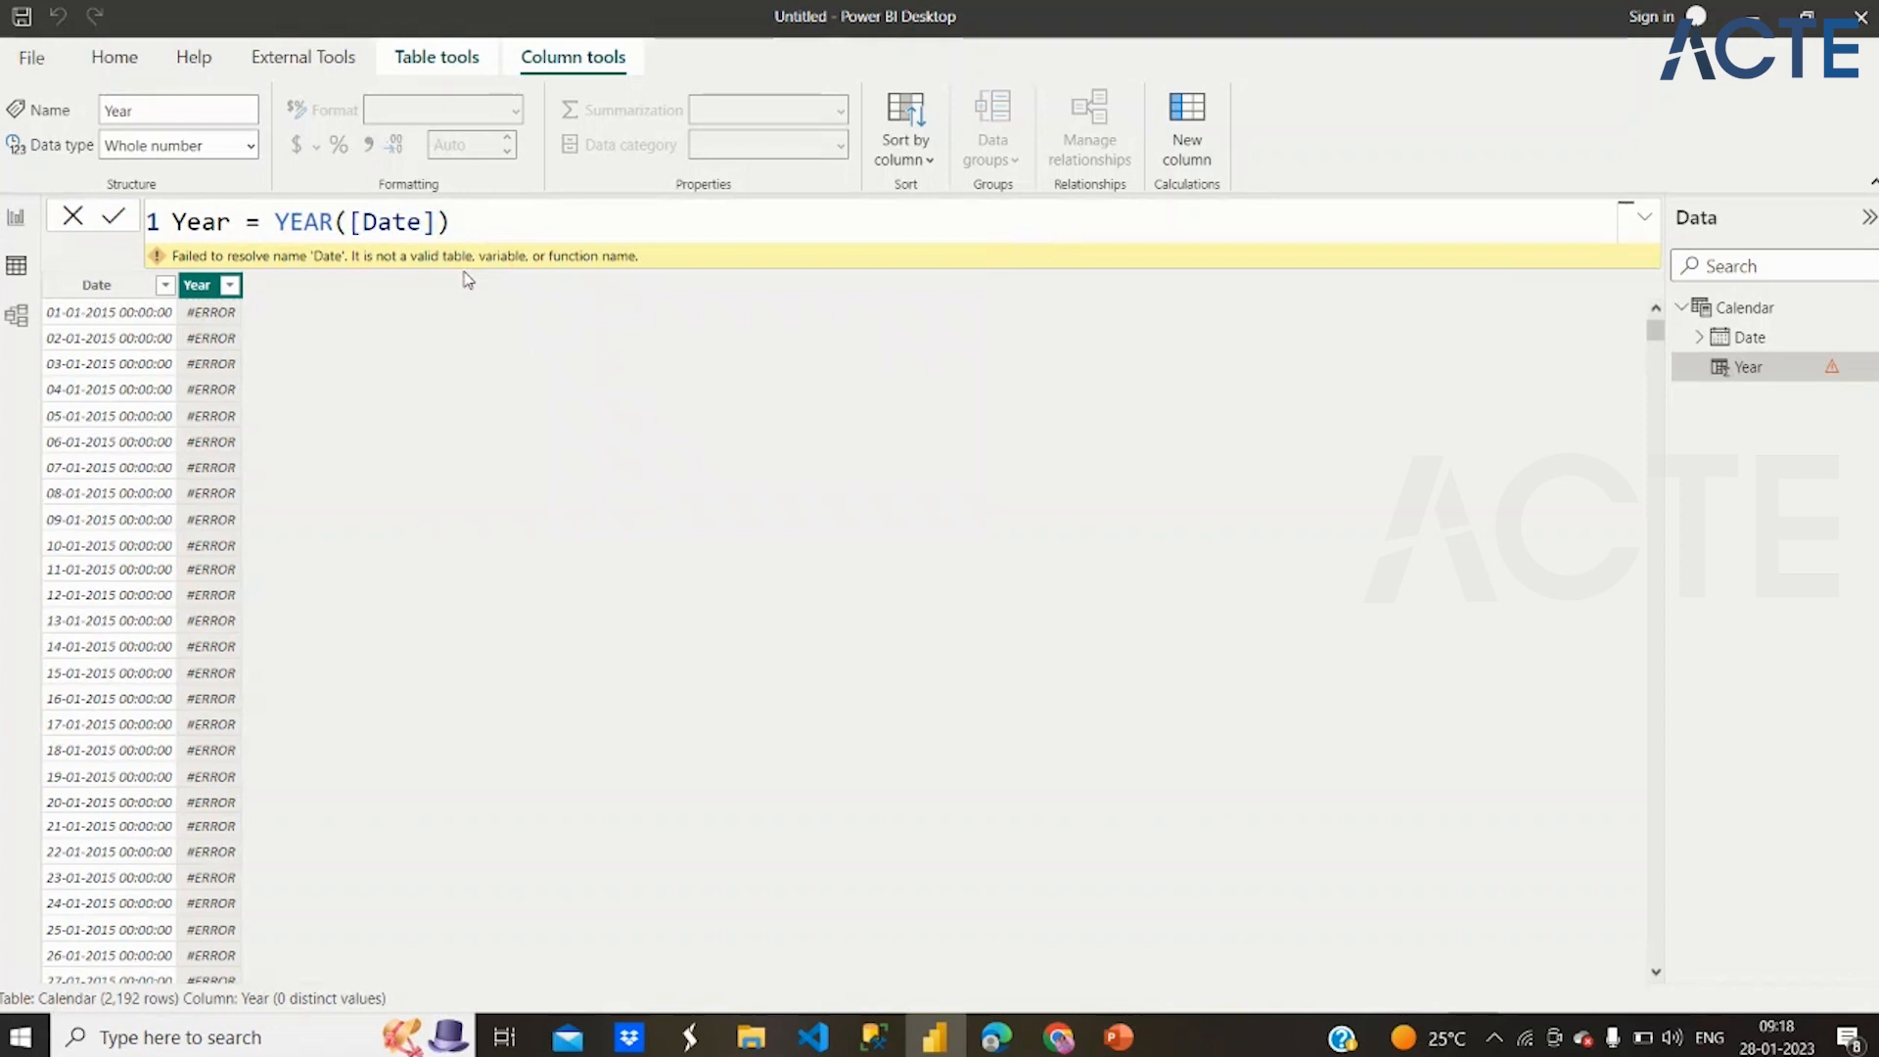
key("Return")
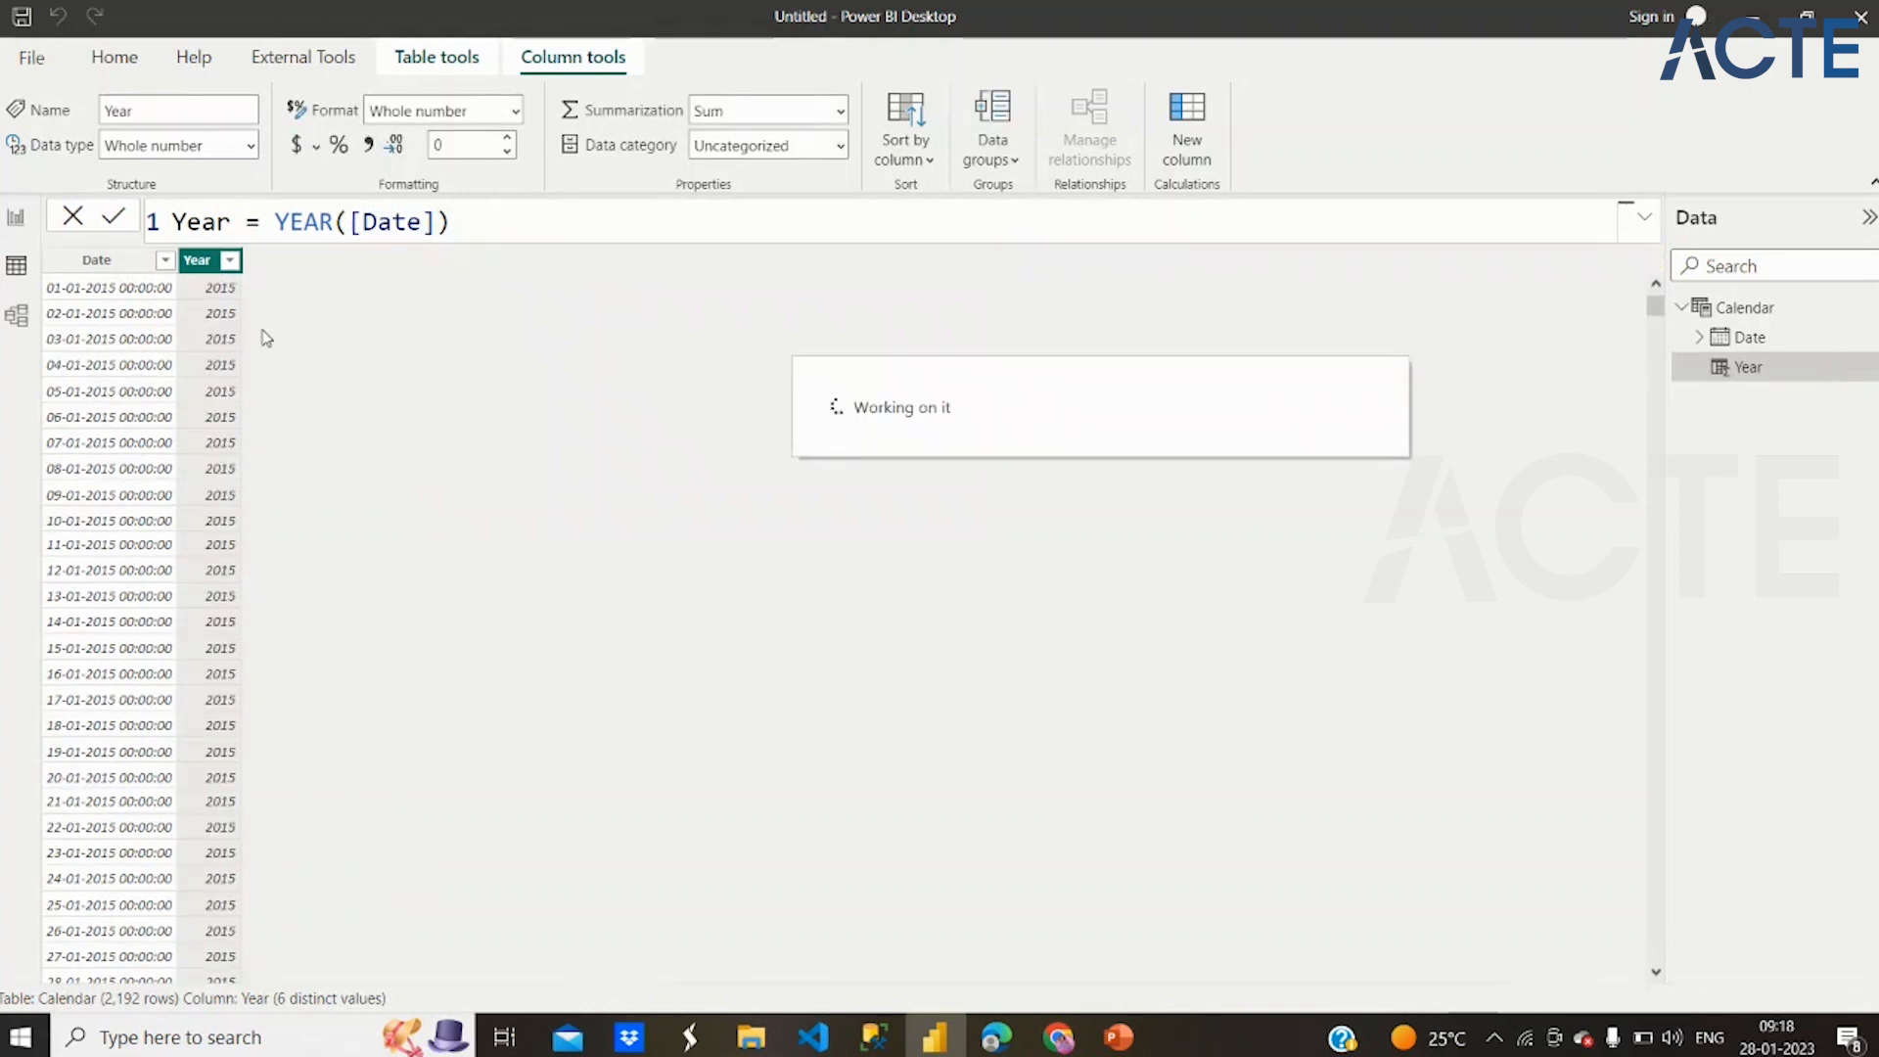
left_click(230, 262)
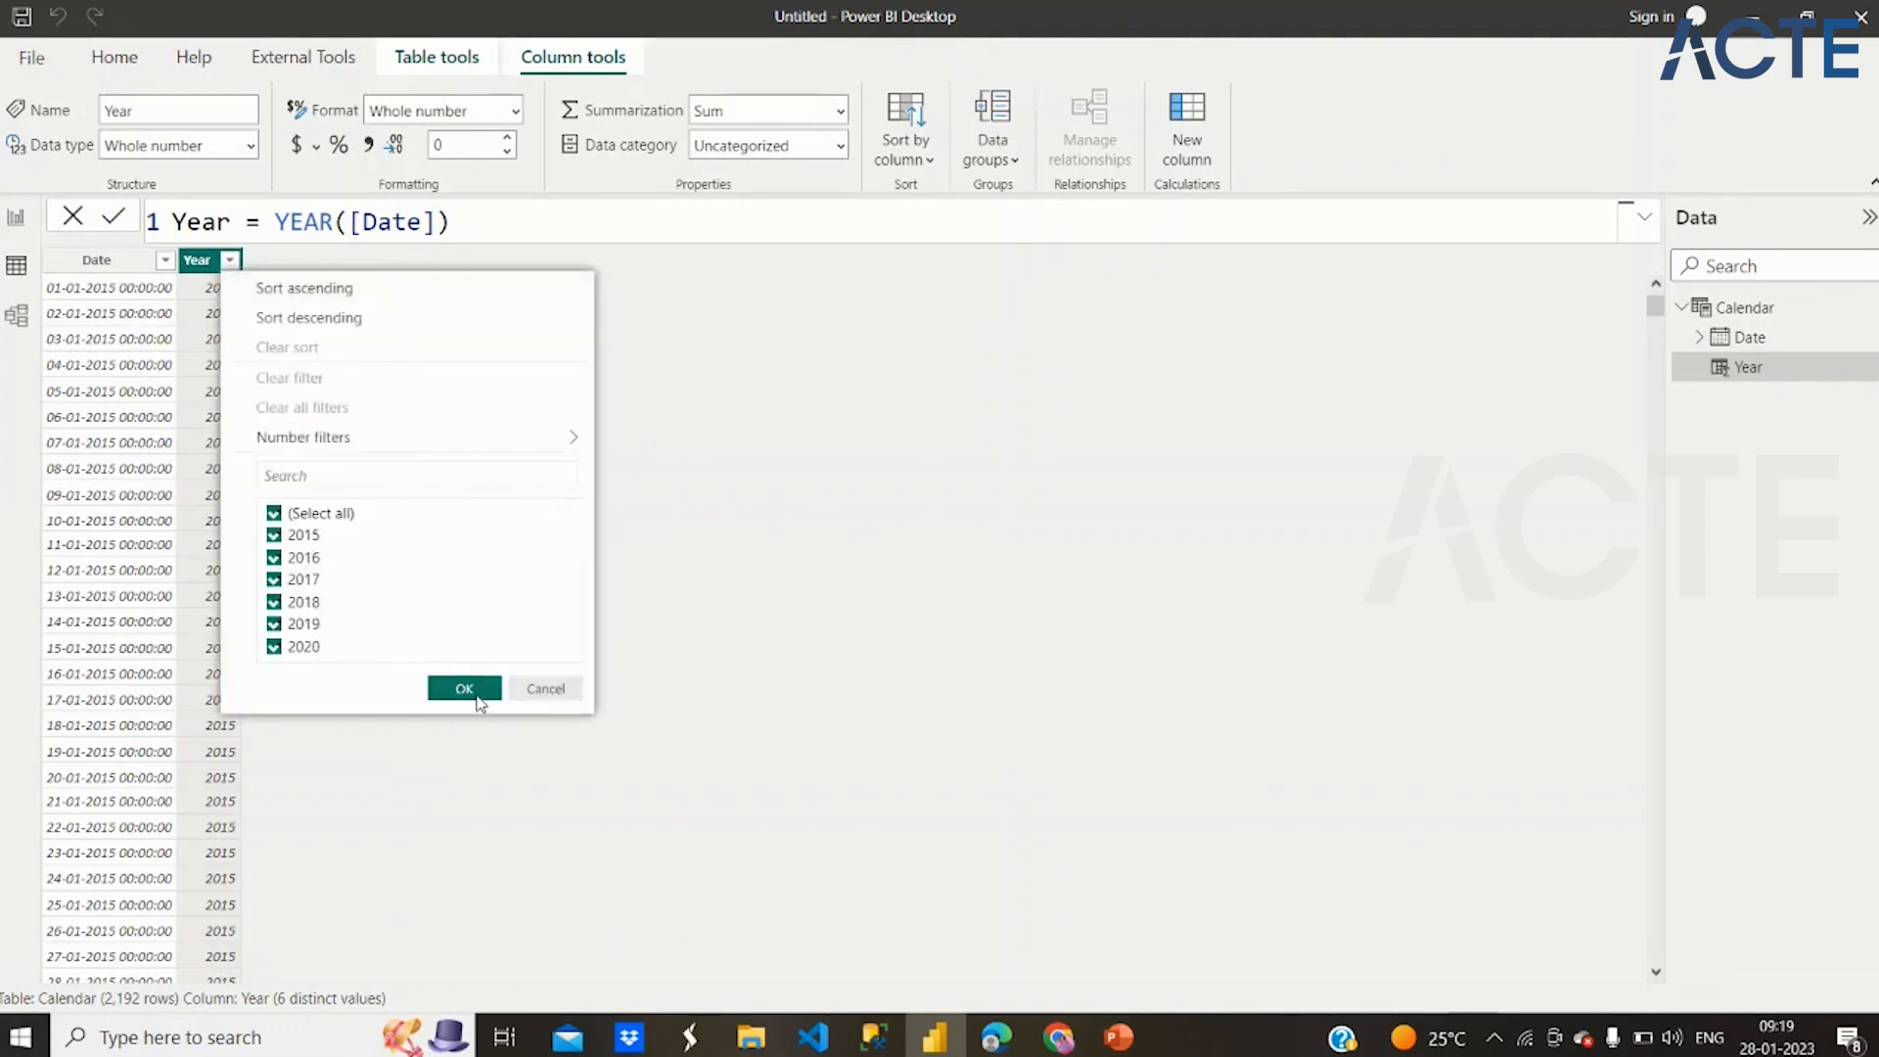
left_click(466, 689)
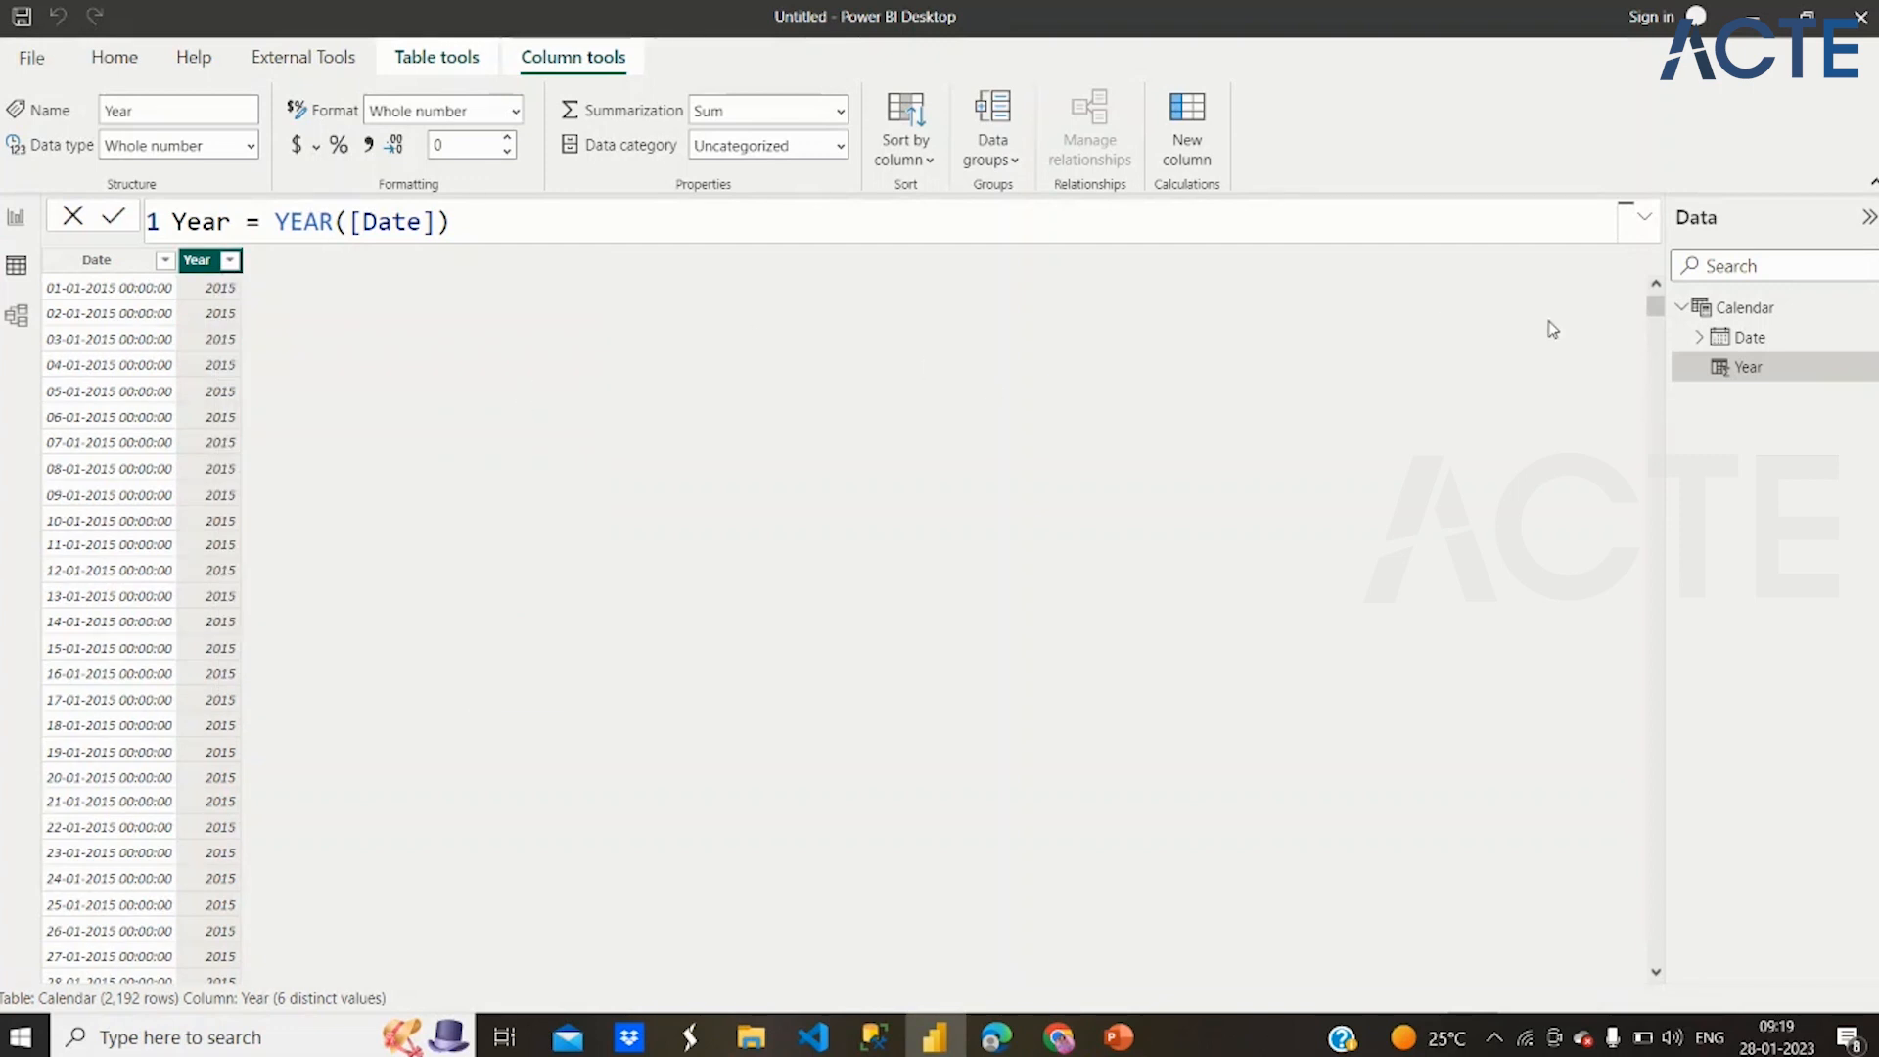
Add a calculated column named Month to the Calendar table with the formula MONTH([Date])
left_click(1180, 114)
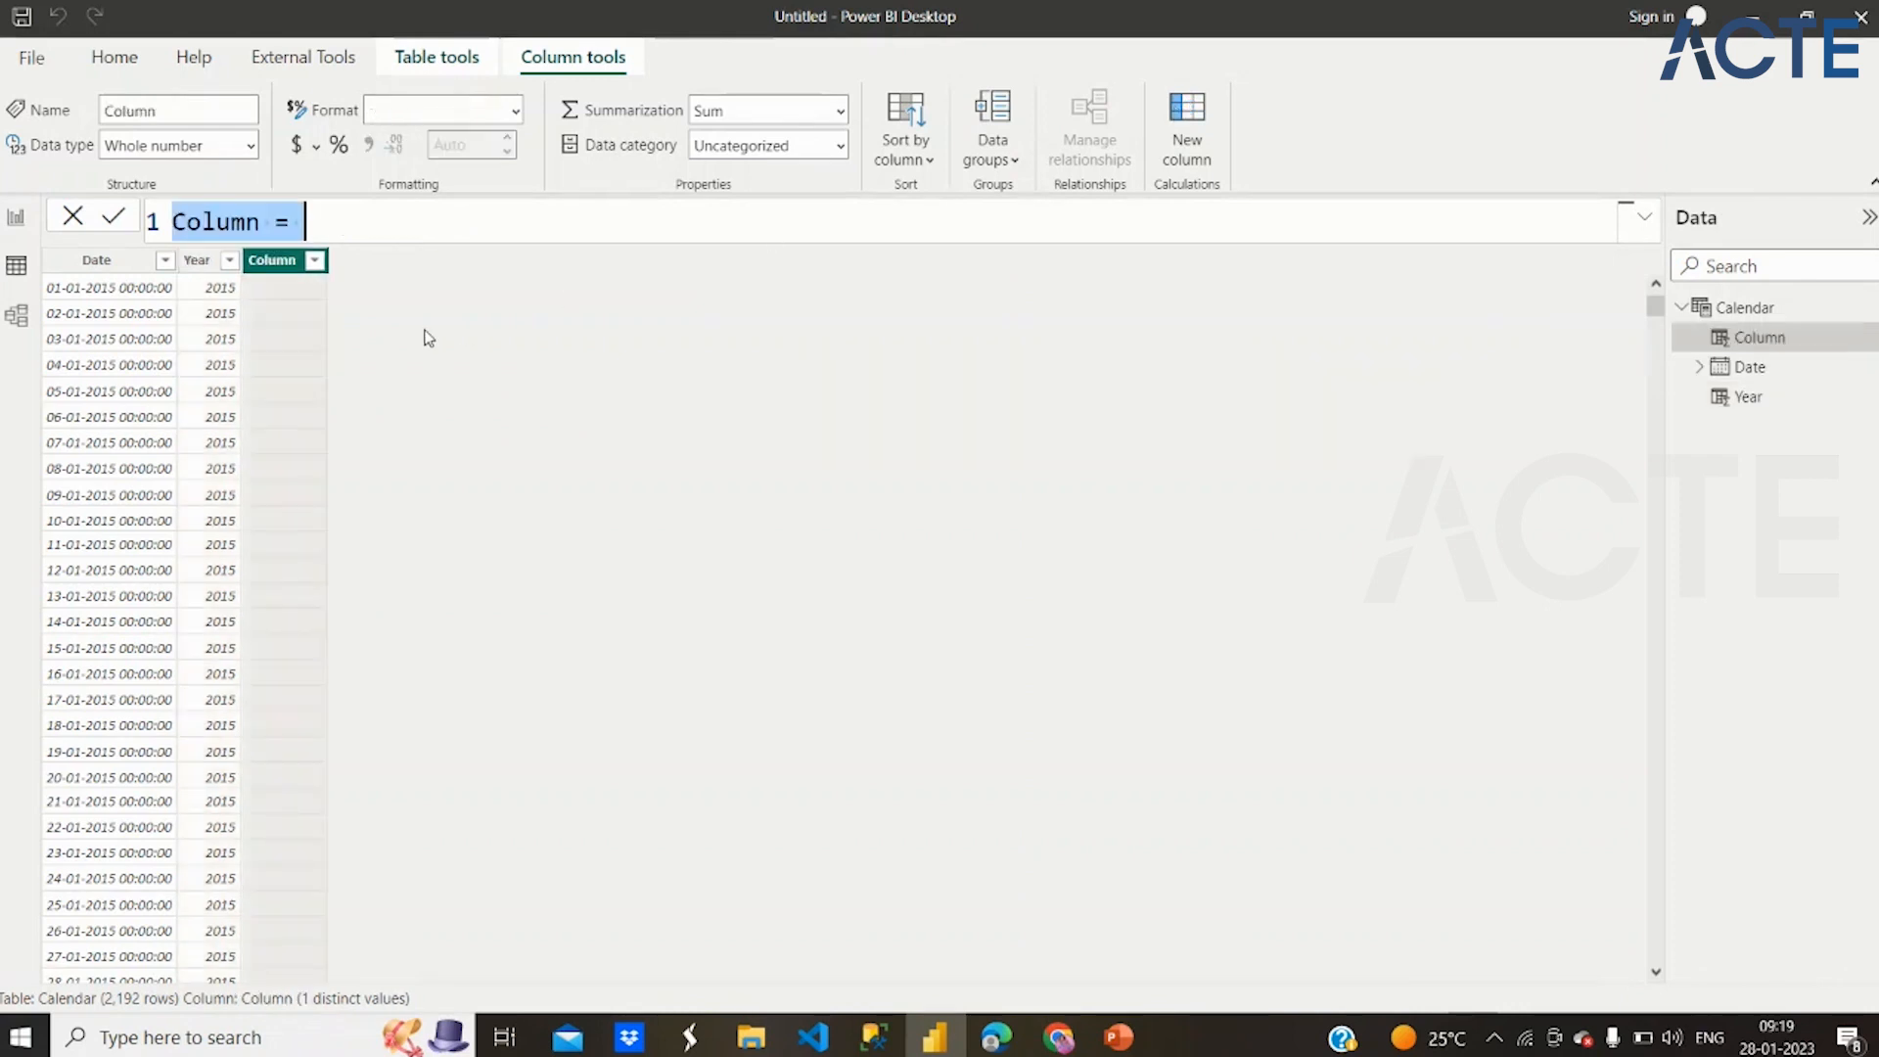
type("Month")
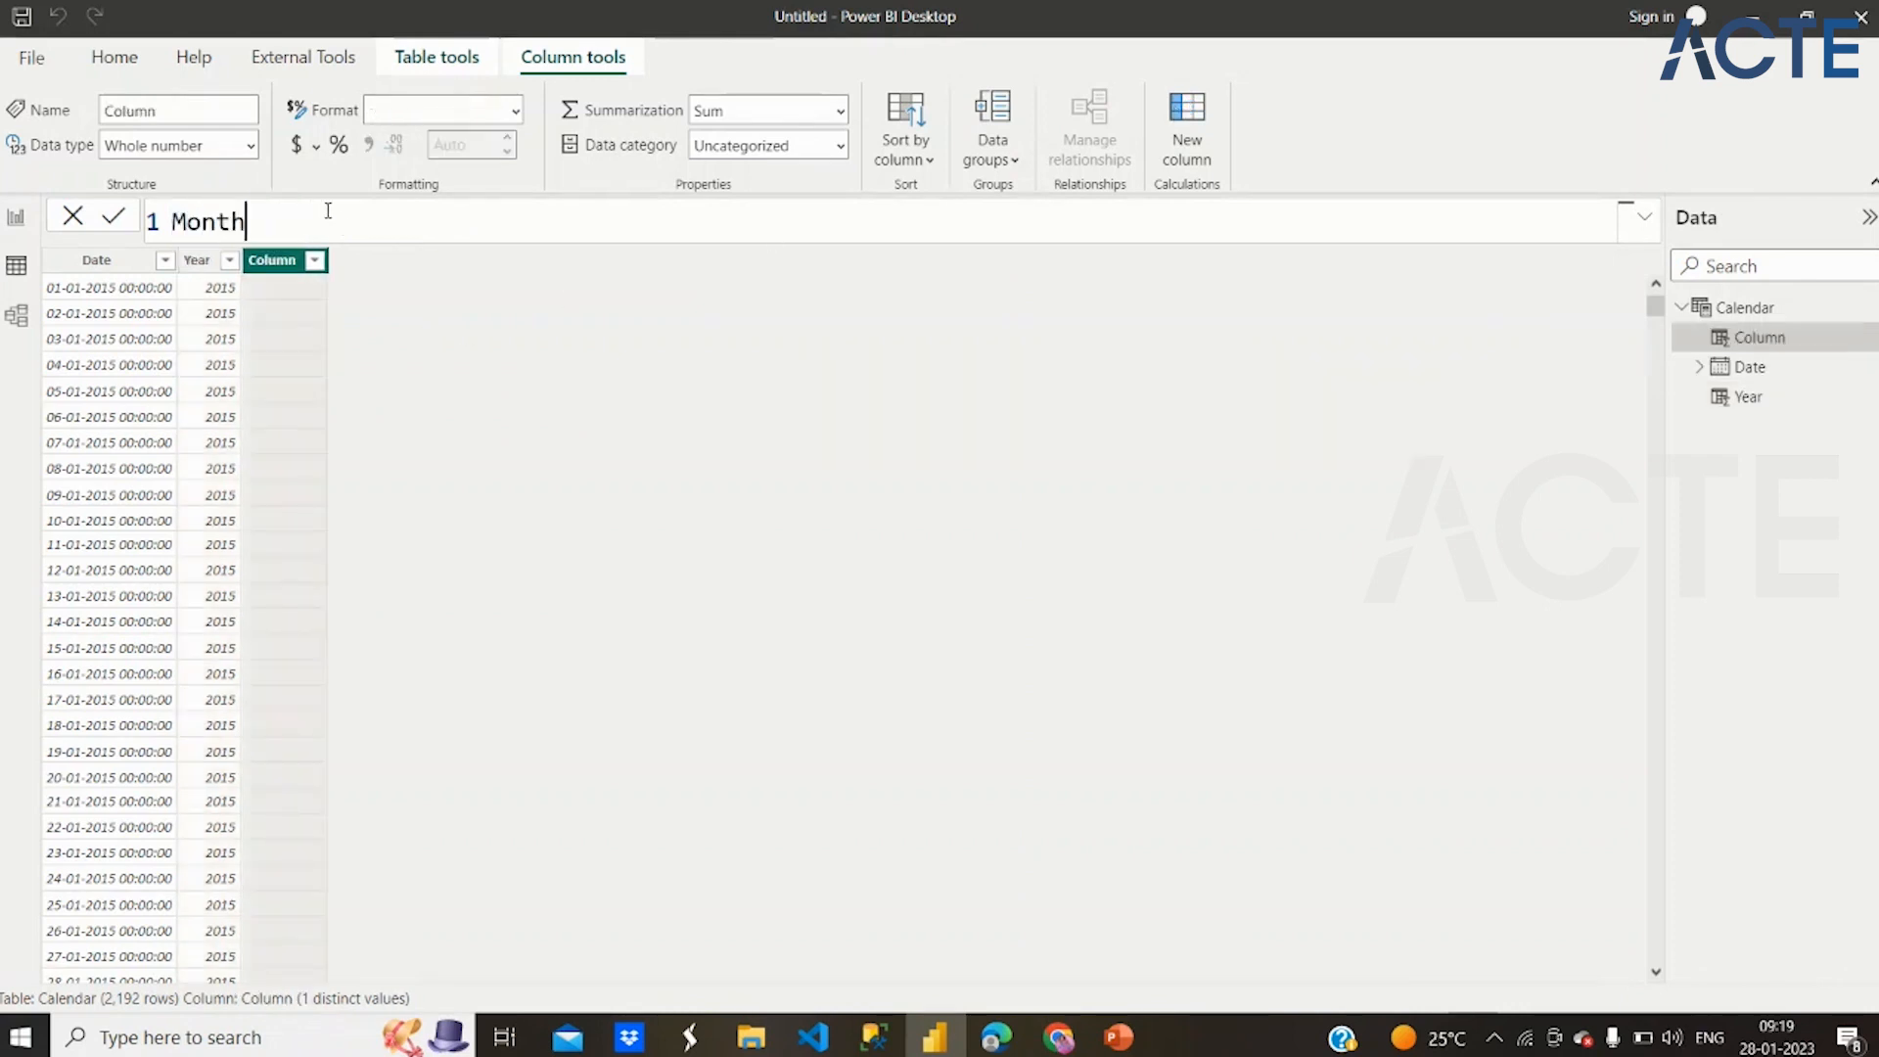
type("=Mi")
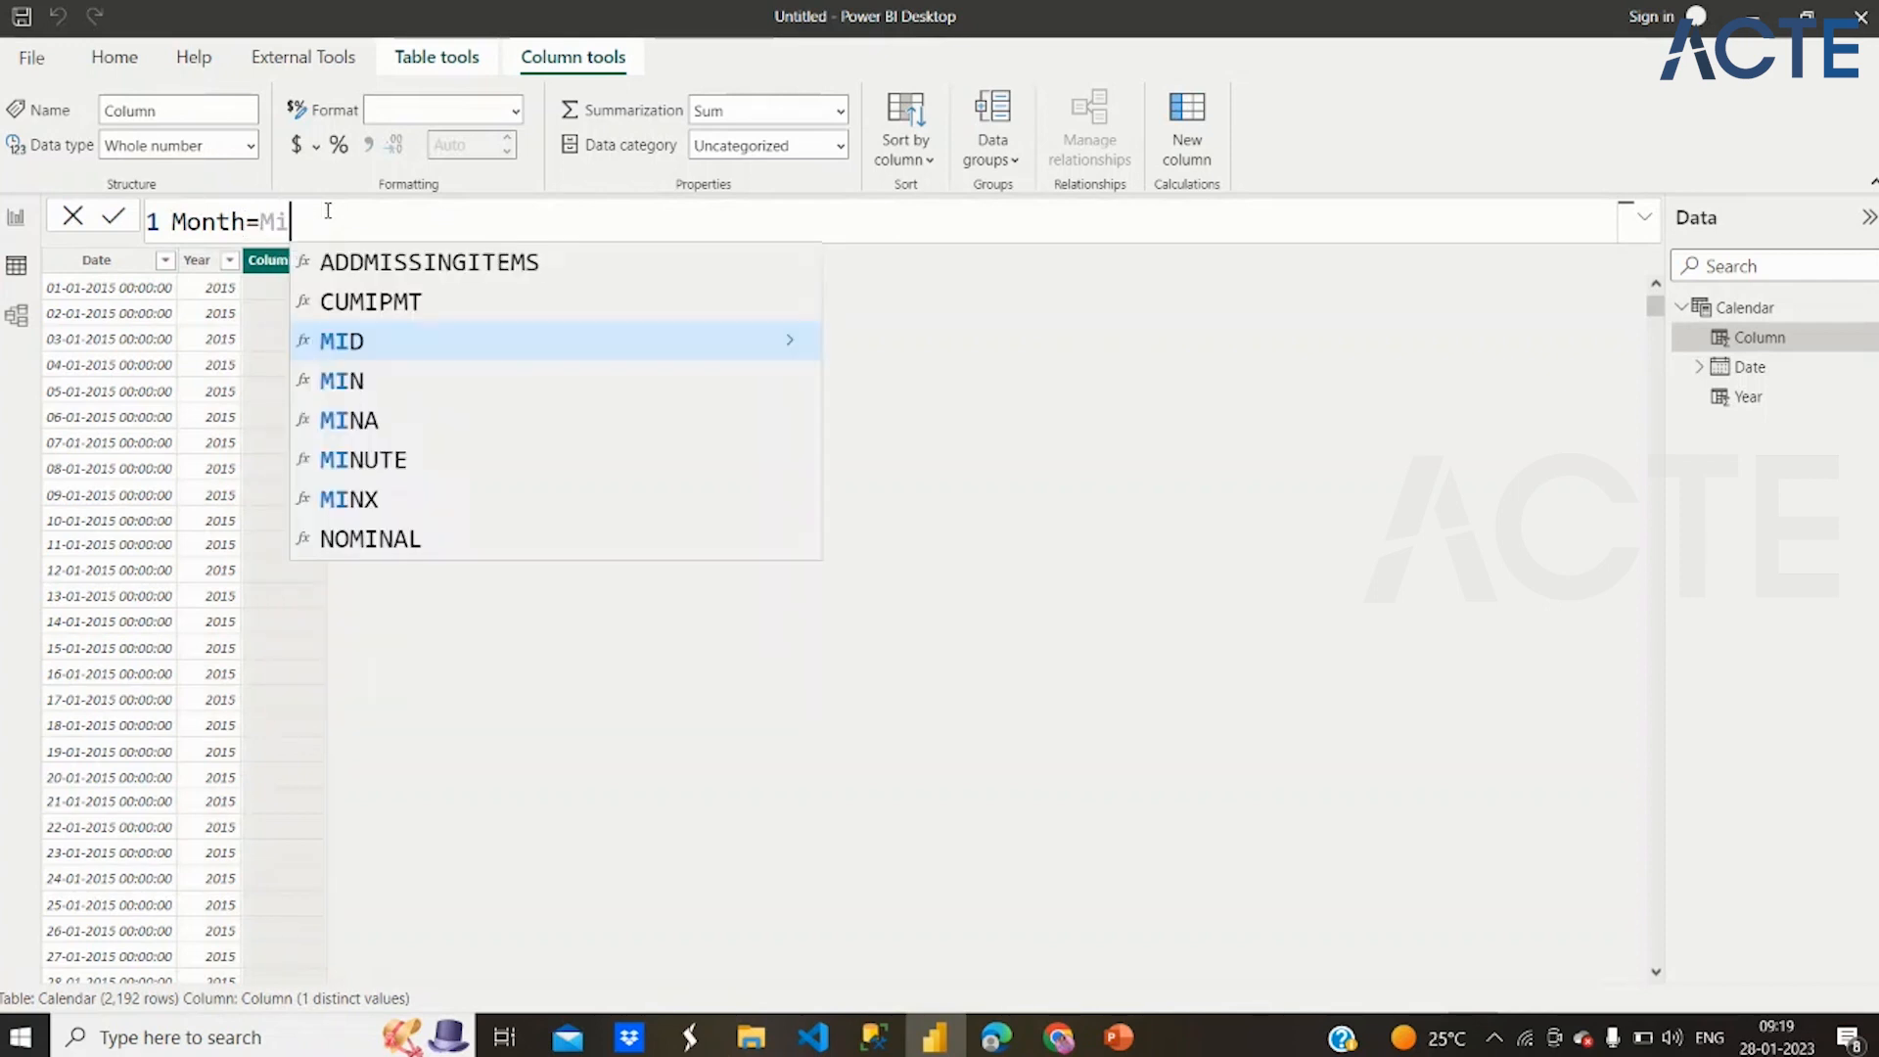
key("BackSpace")
type("ont")
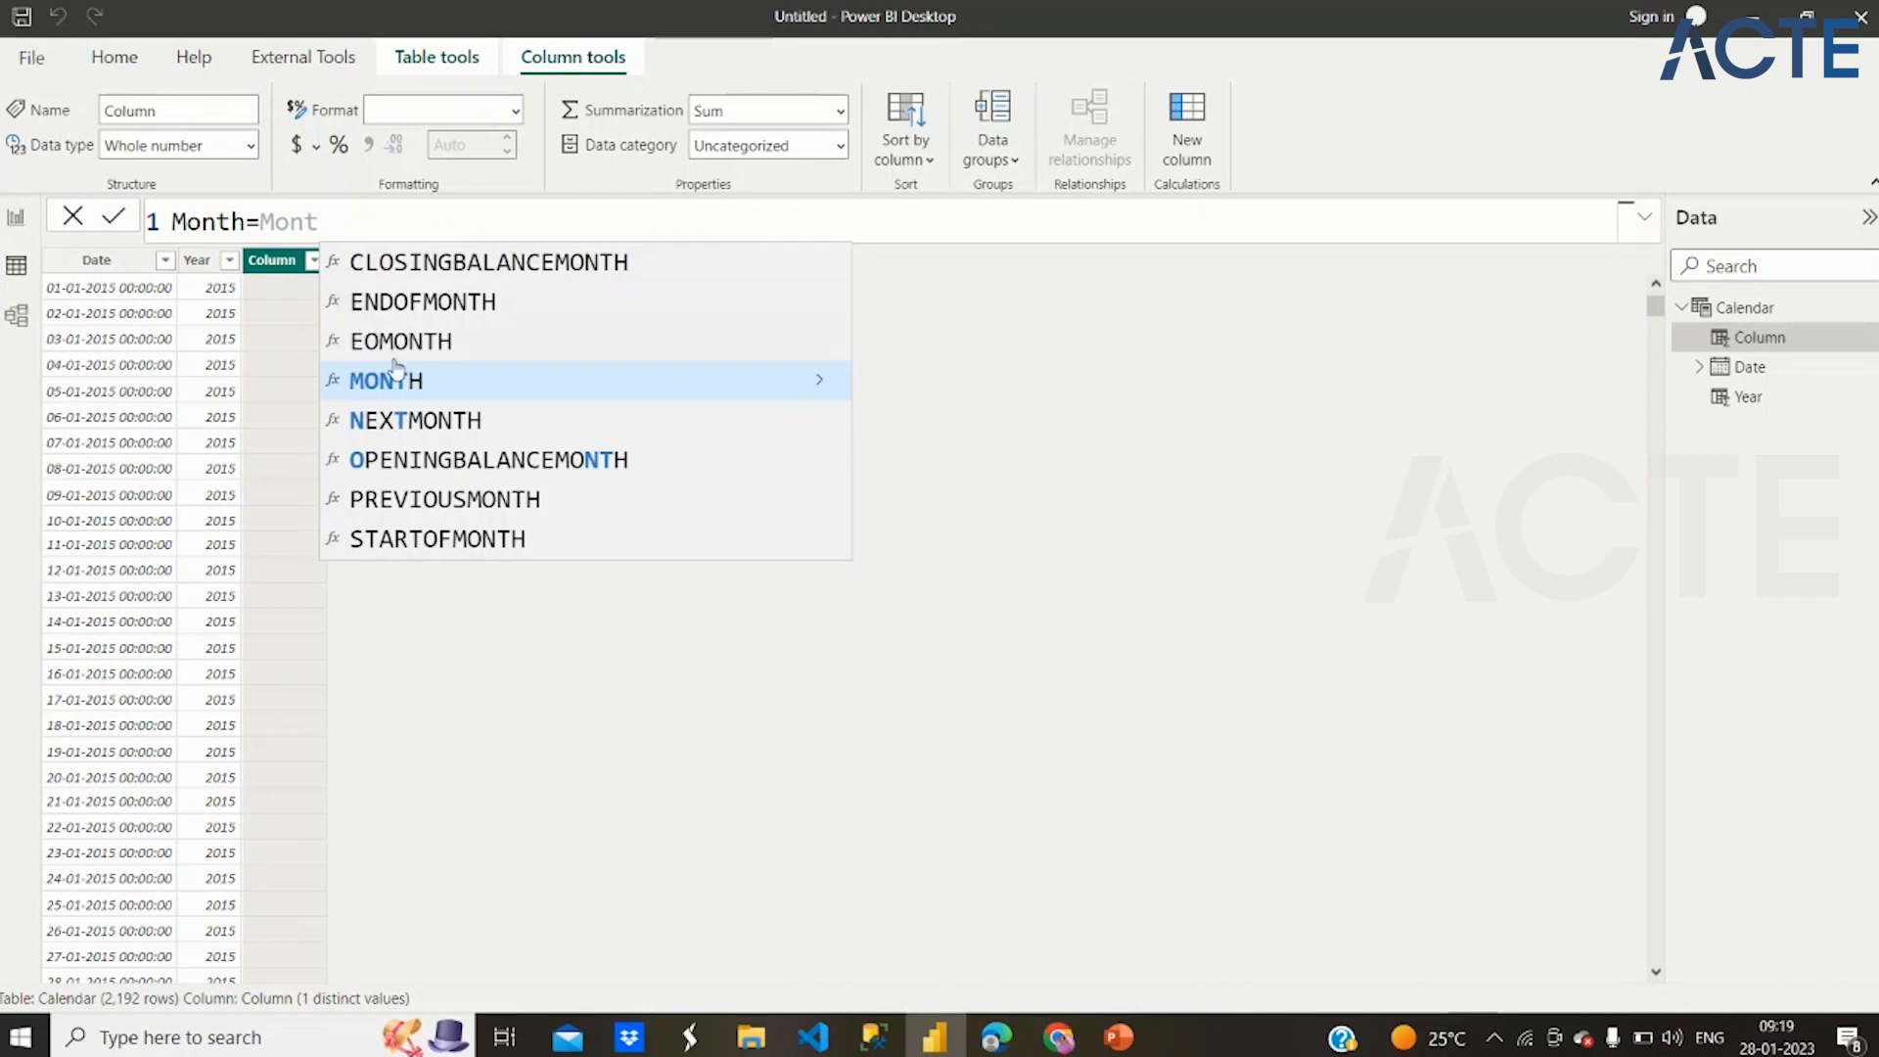
left_click(400, 376)
type("[Da")
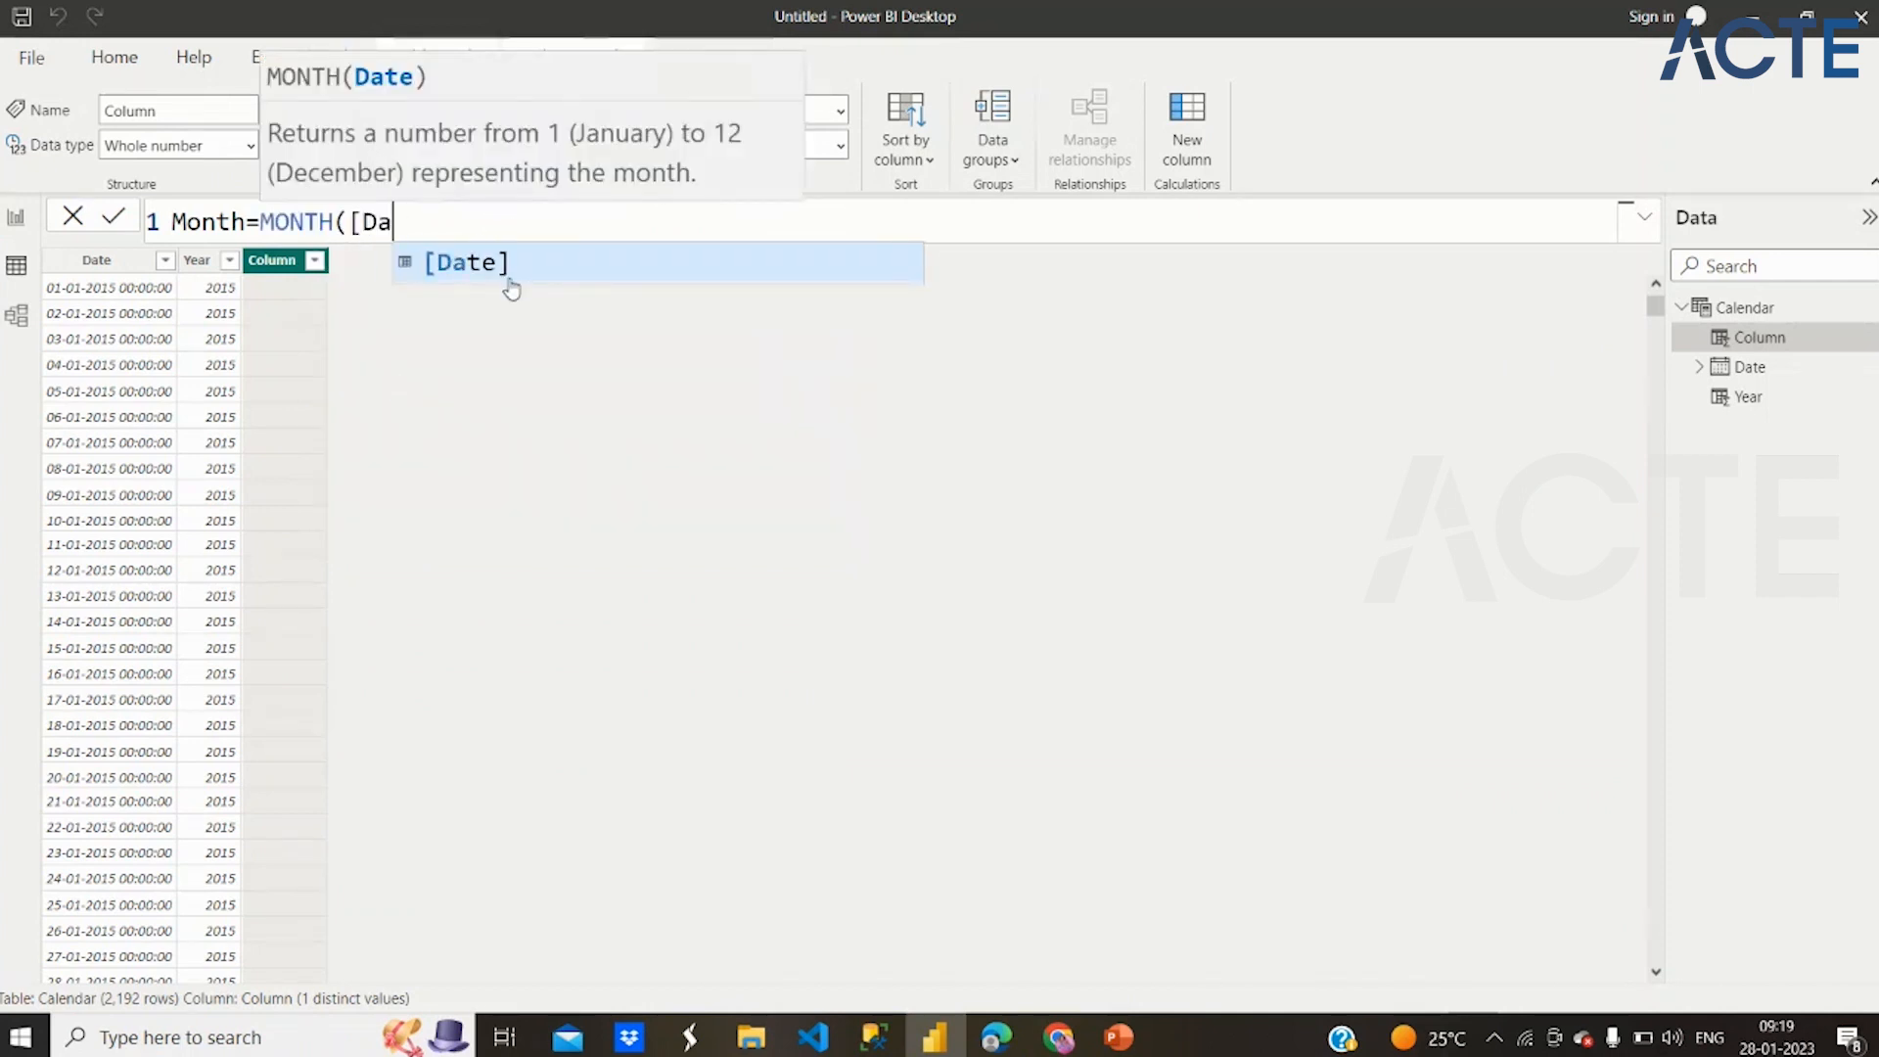
left_click(511, 289)
type(")")
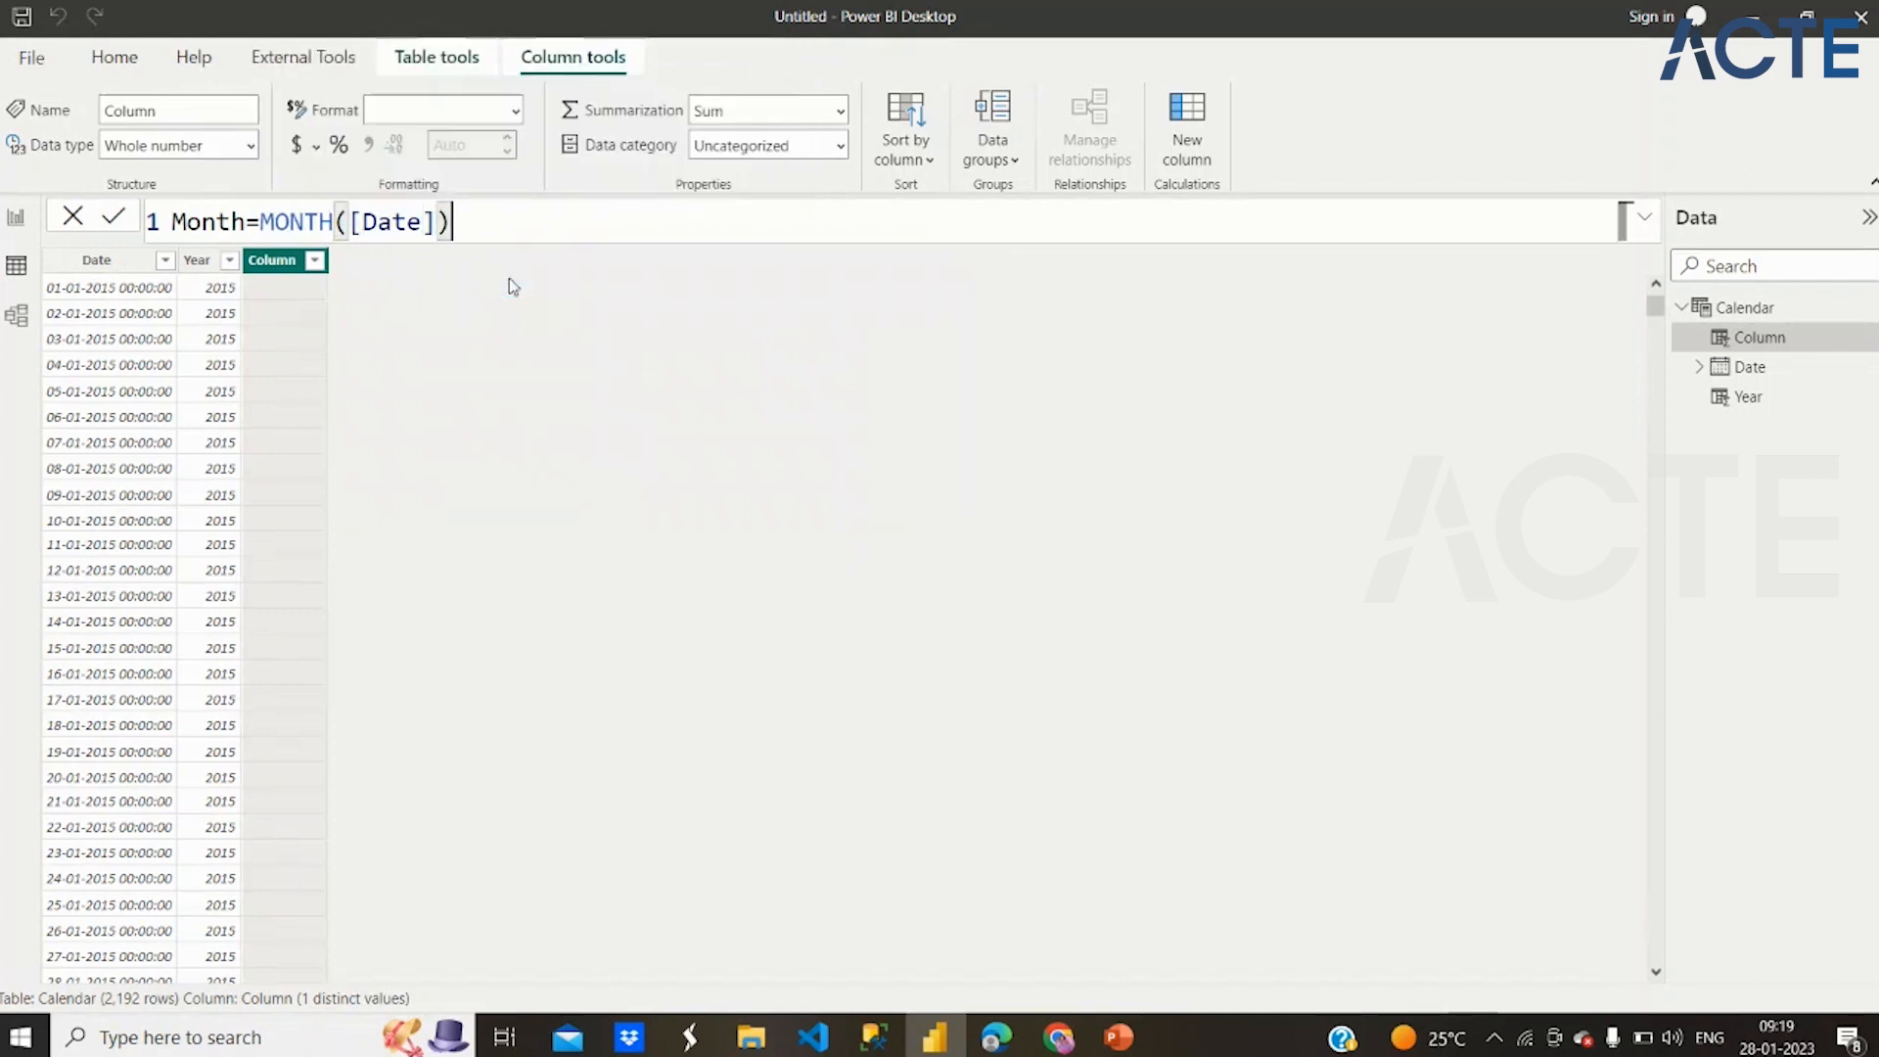
key("Return")
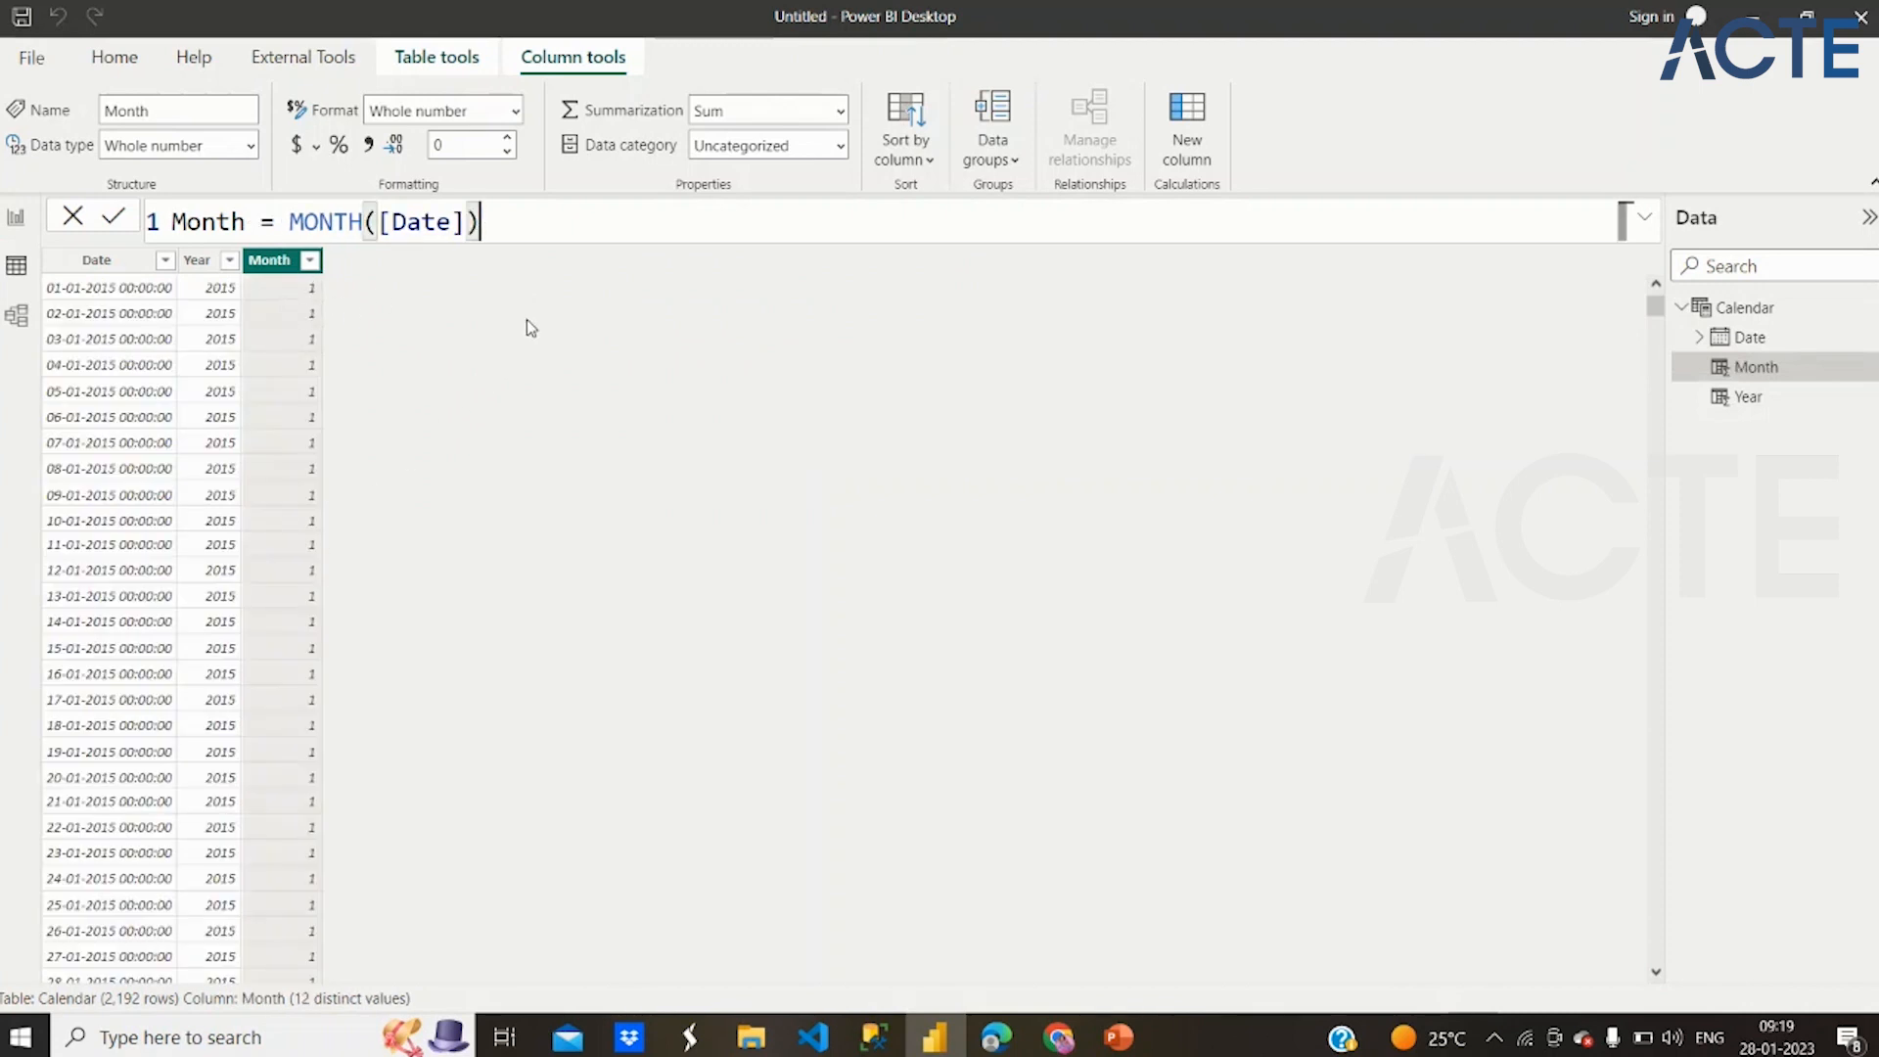
Switch to the Weekends_POWER BI presentation in PowerPoint and look back through its slide thumbnails to the opening slides
left_click(1119, 1037)
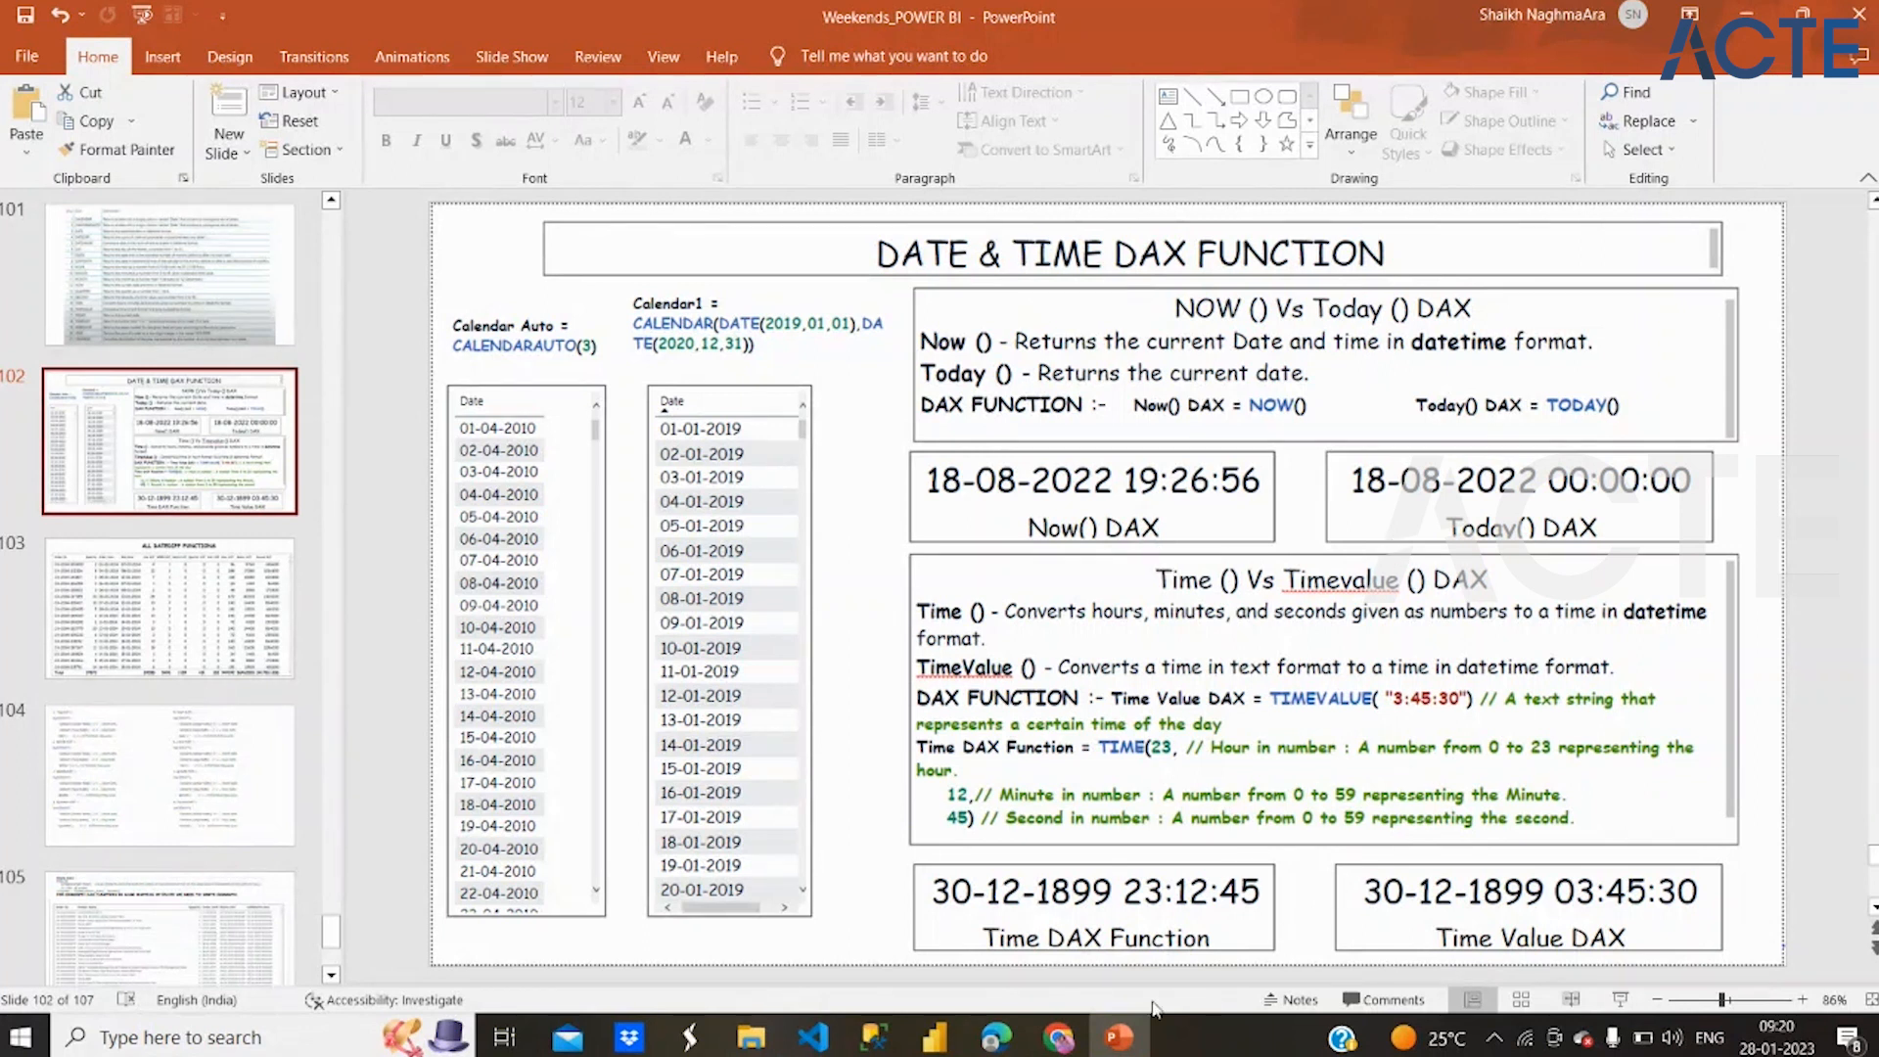
left_click(935, 1038)
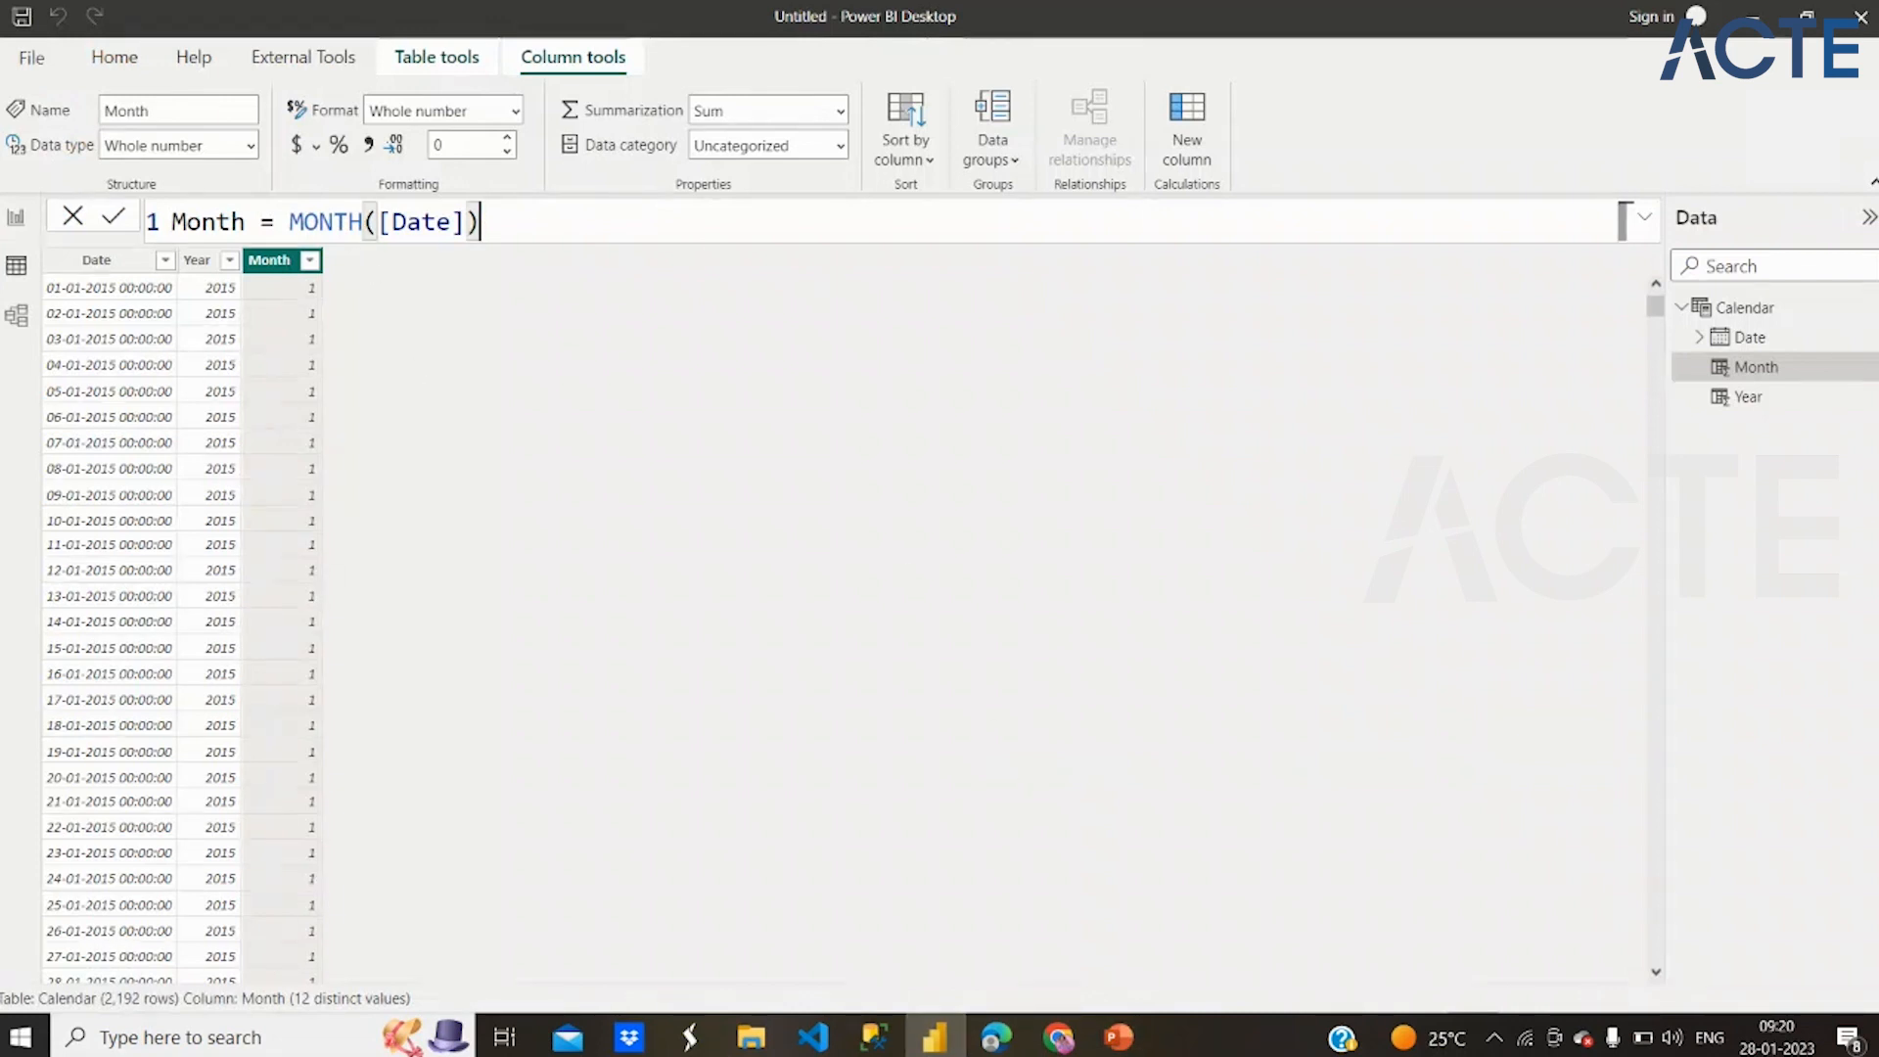
left_click(1117, 1043)
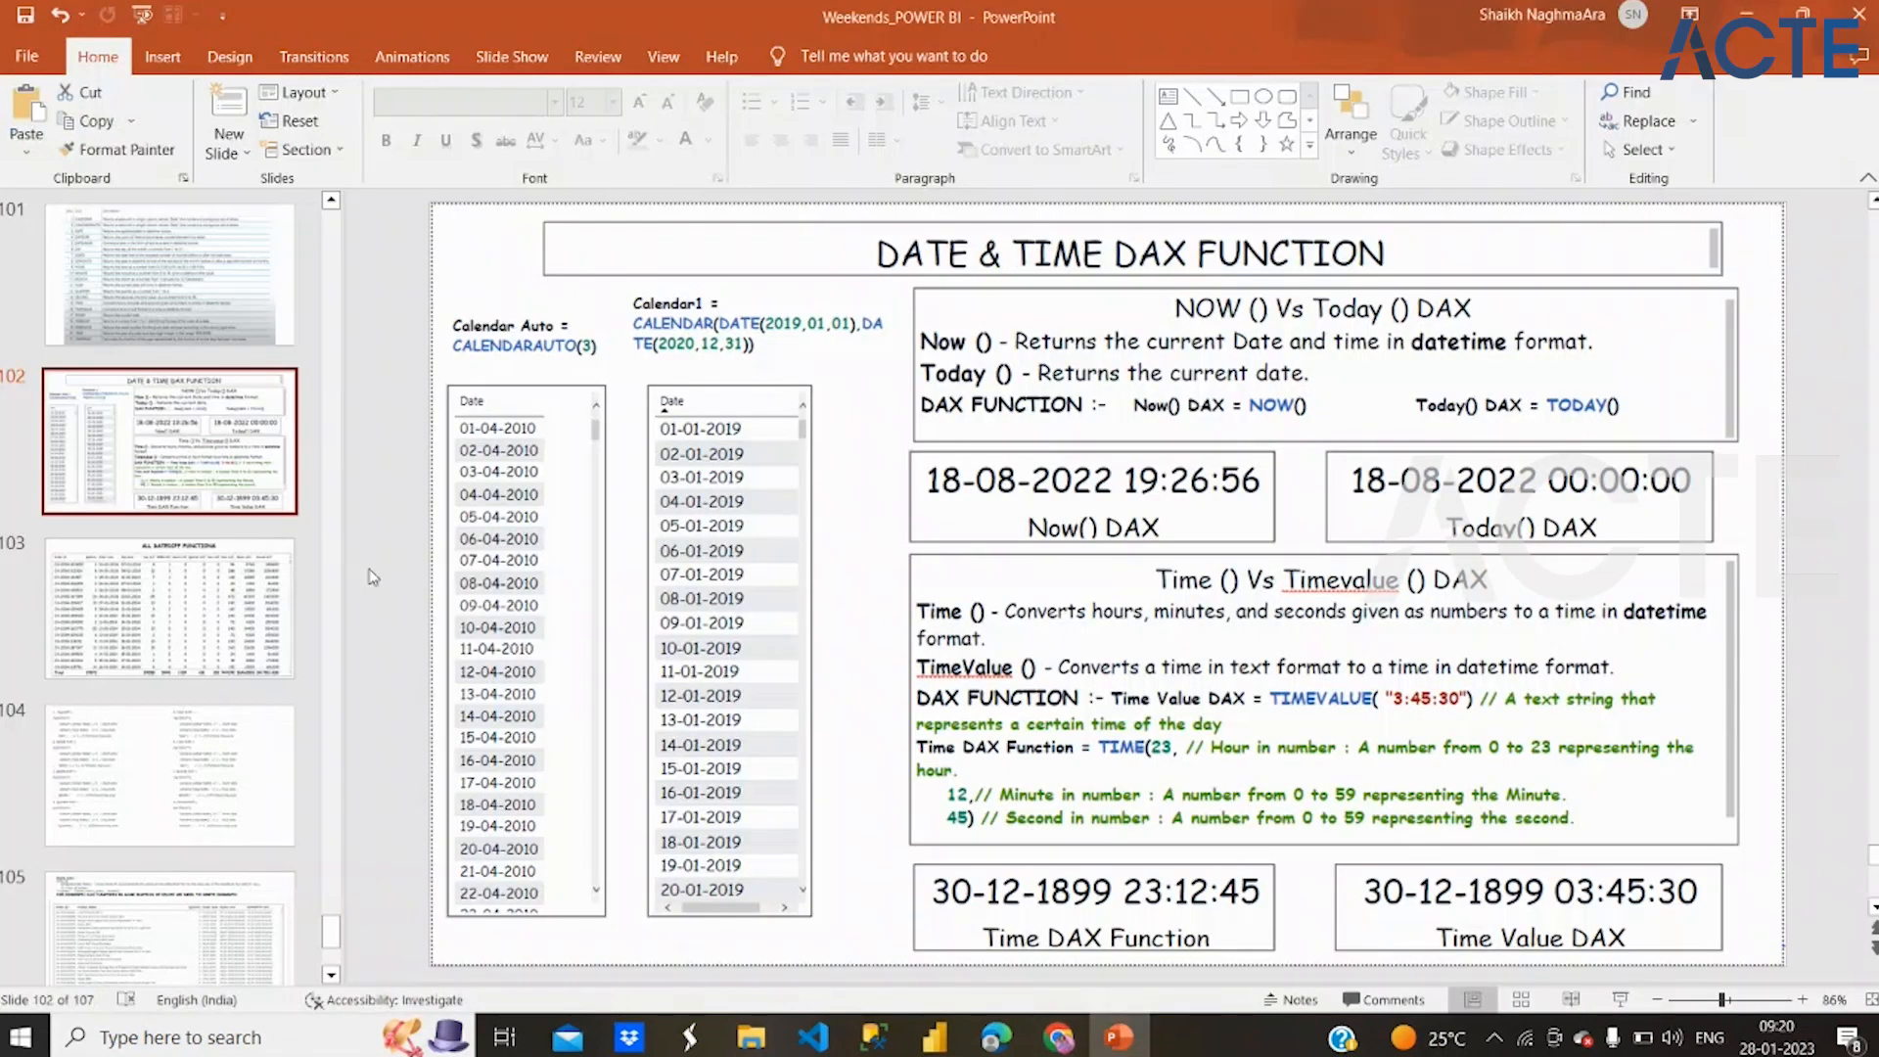
left_click_drag(326, 935, 358, 364)
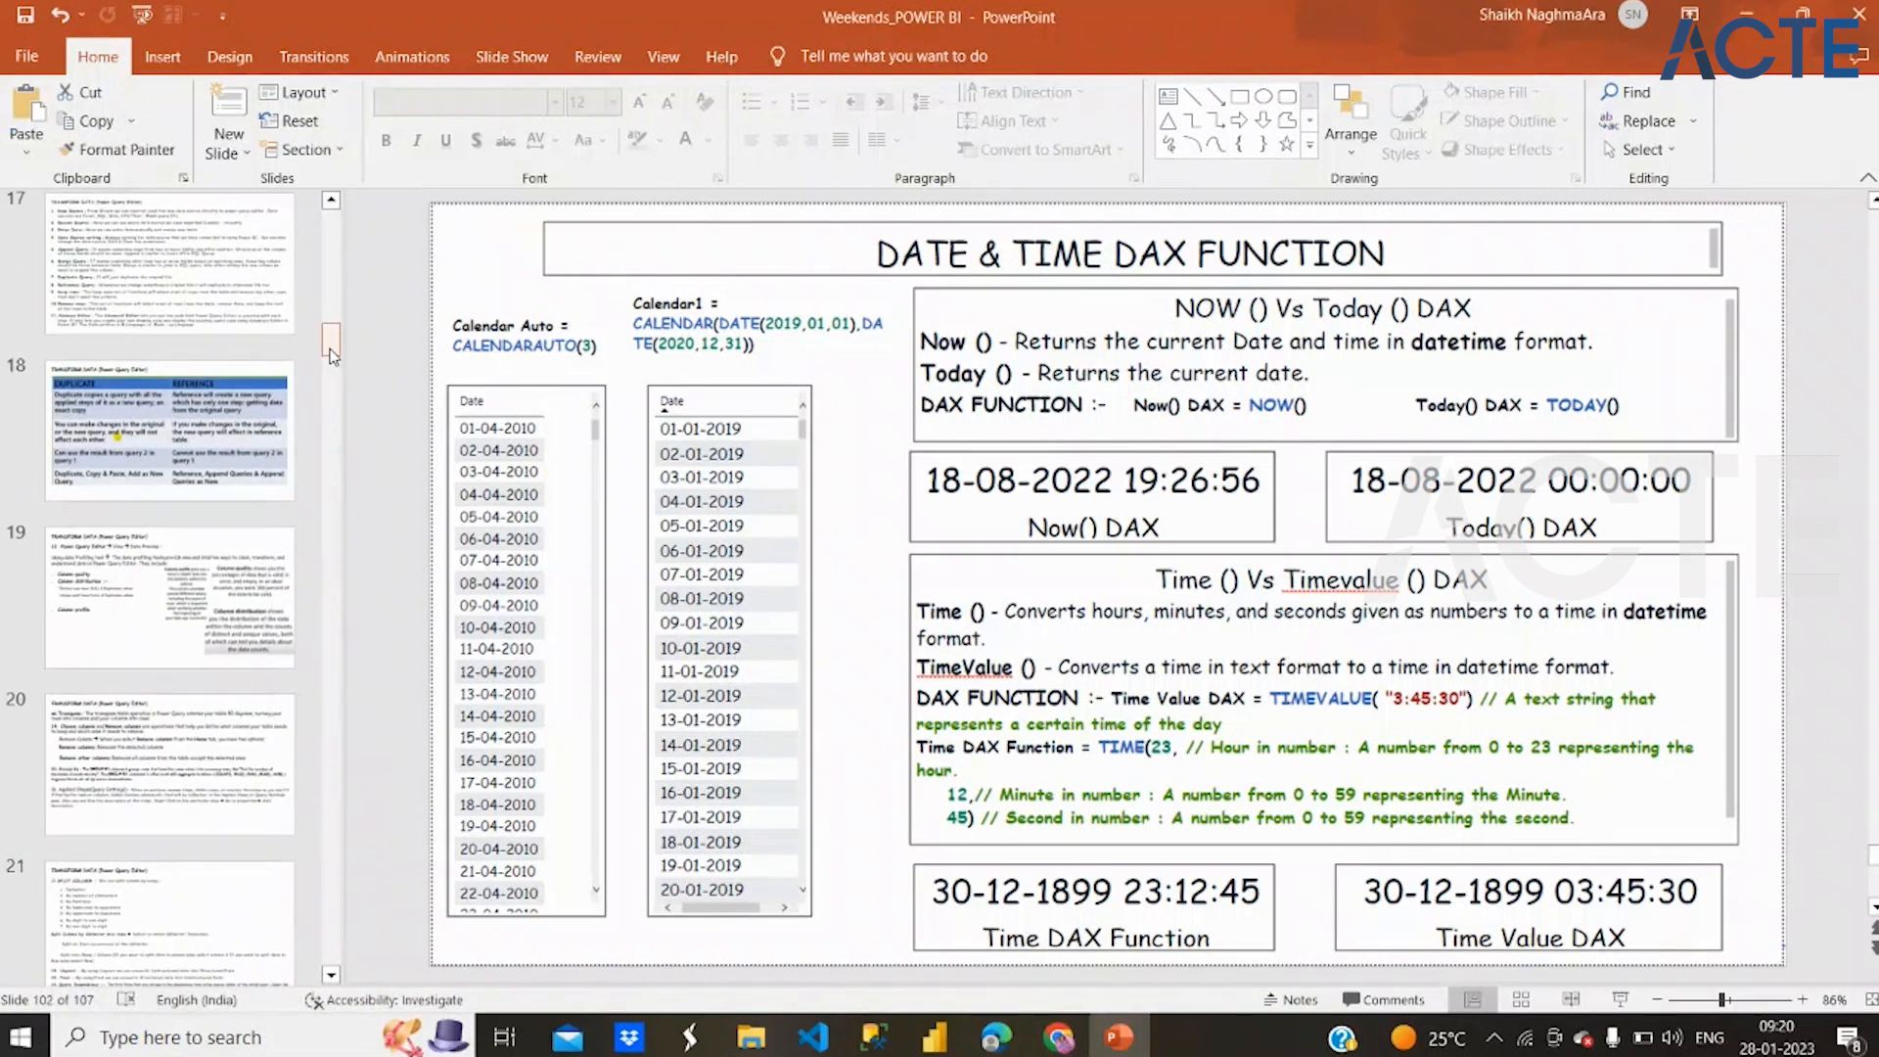
scroll(179, 570, "up", 10)
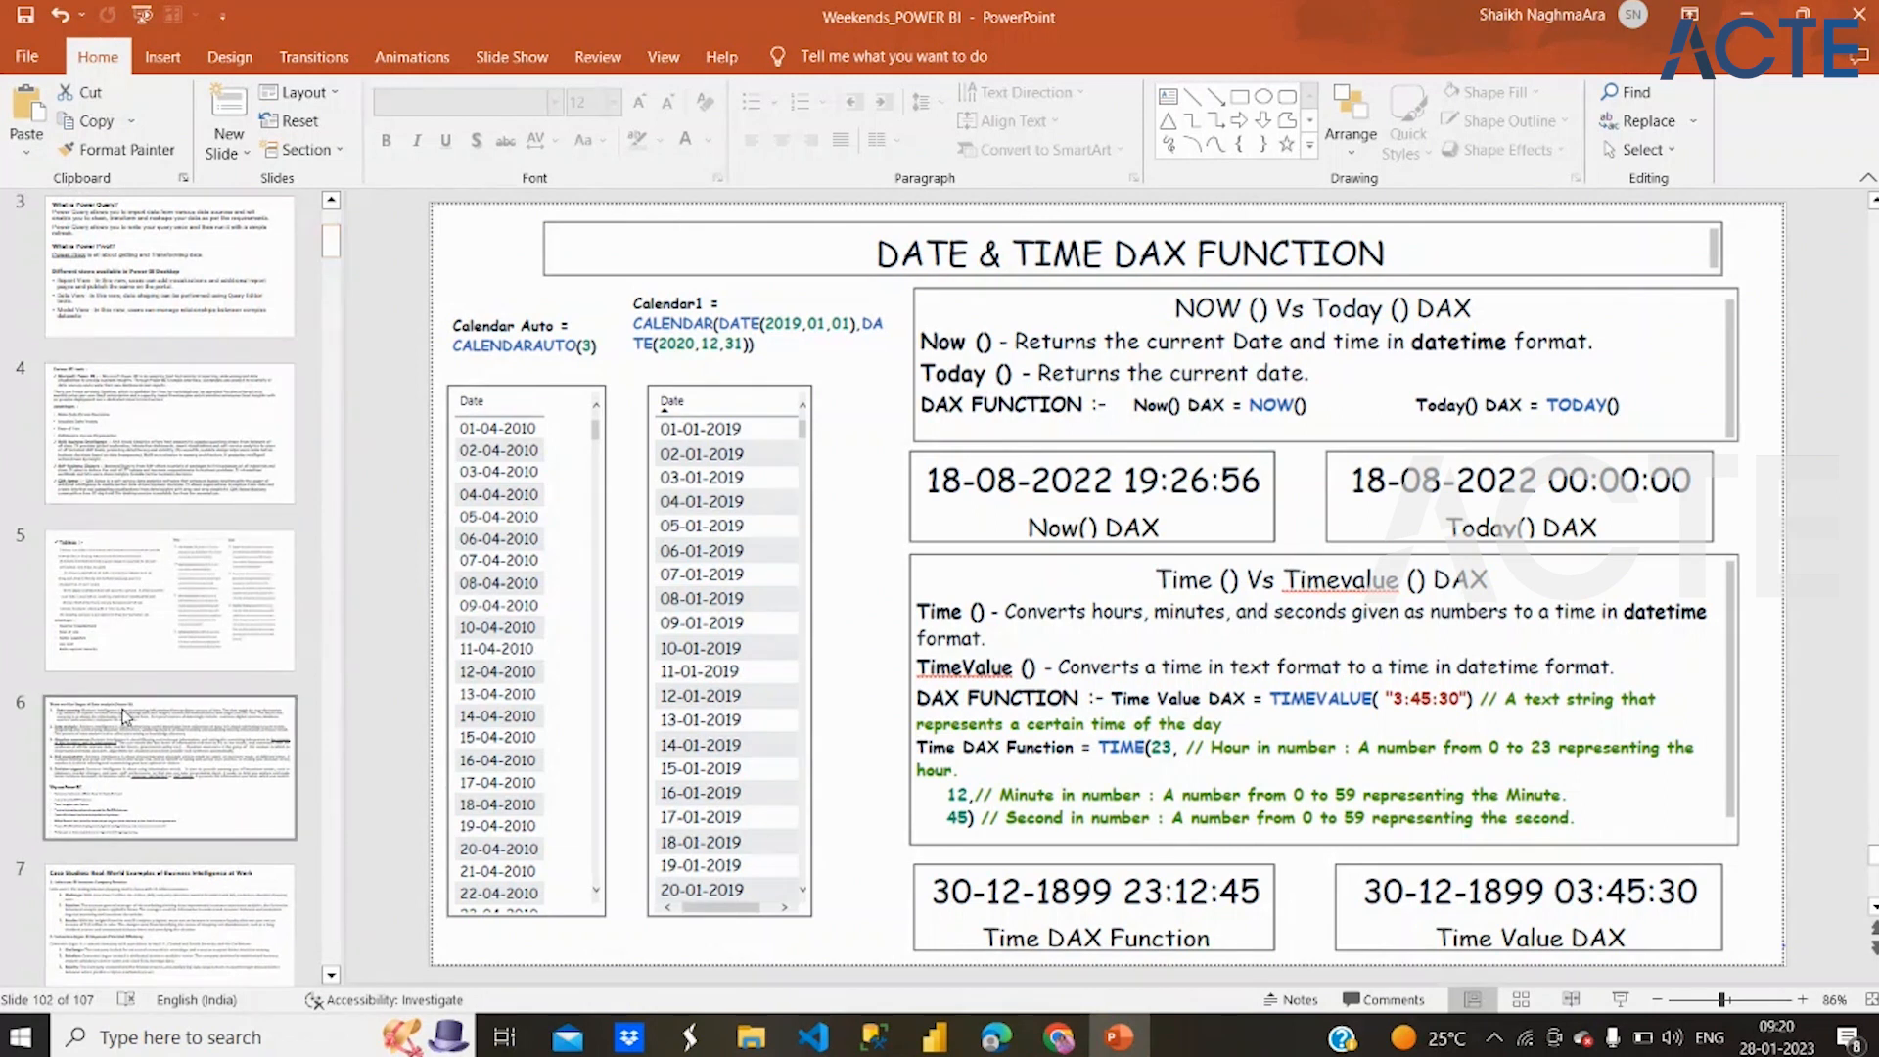
scroll(157, 636, "down", 12)
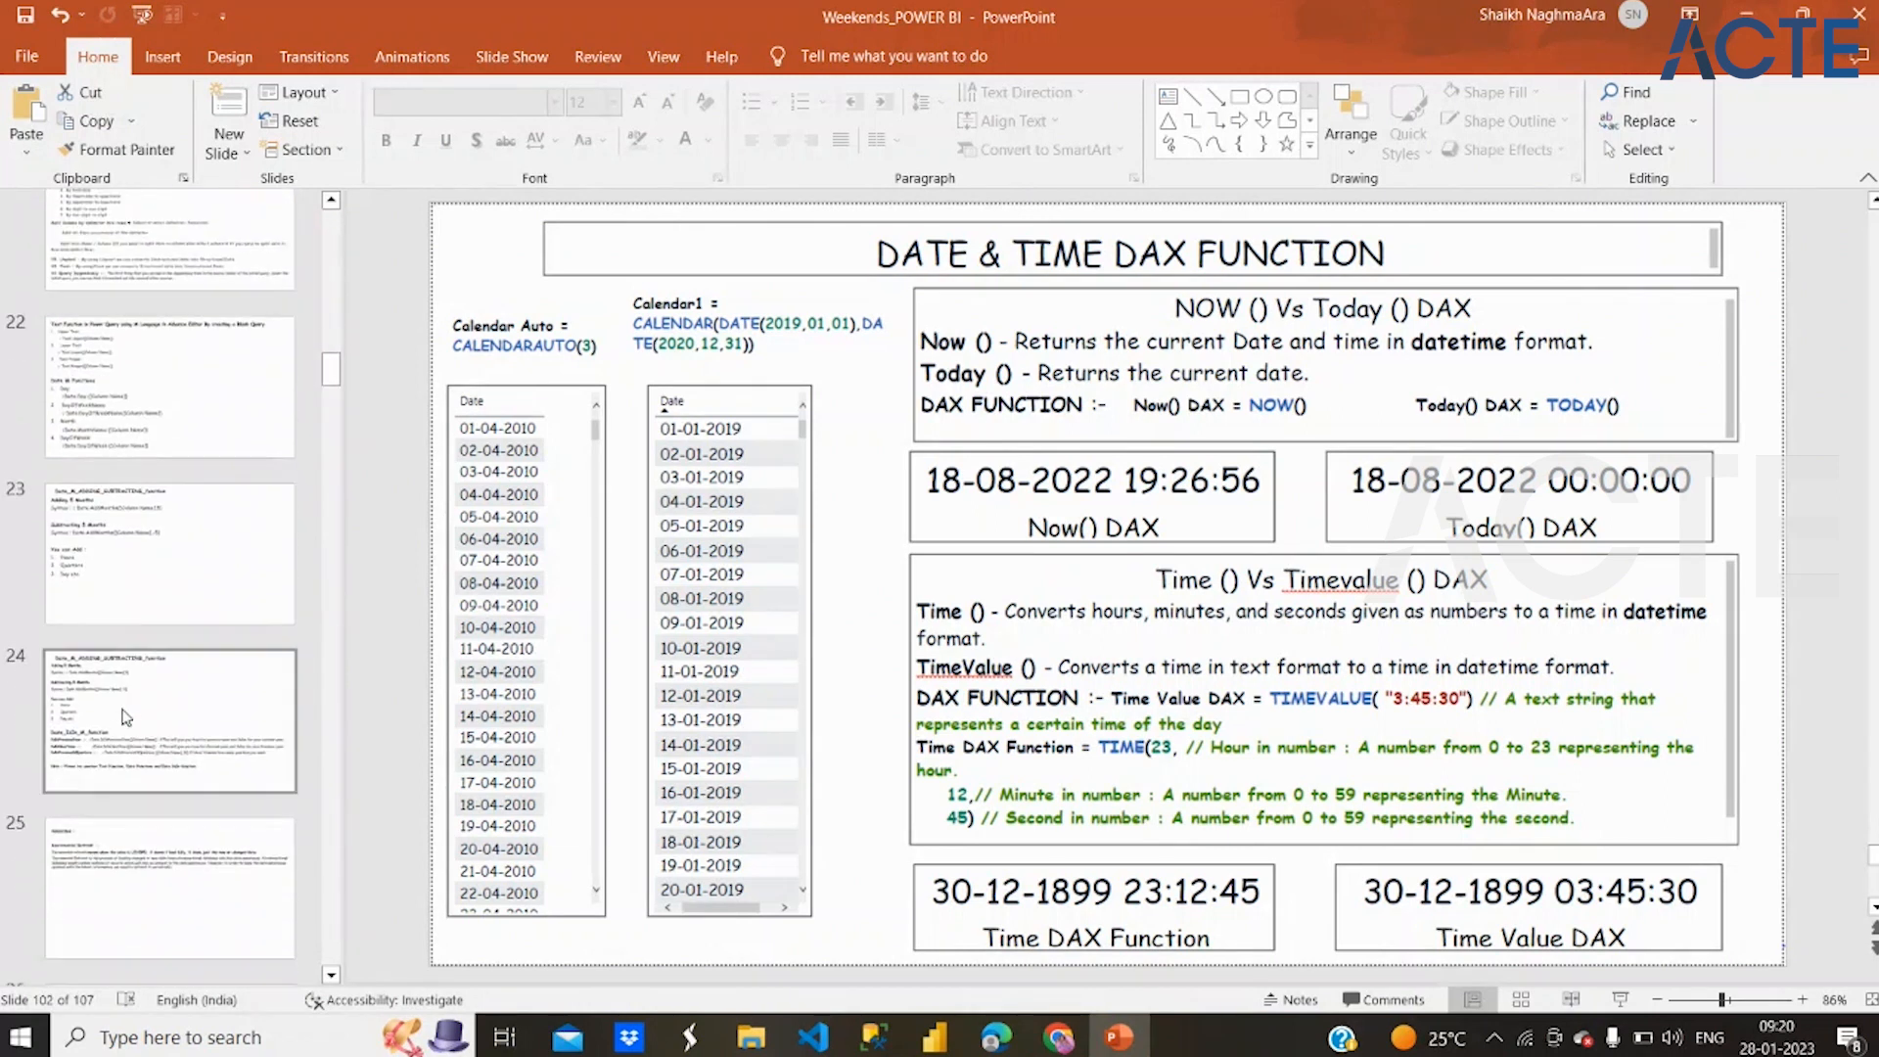
scroll(125, 717, "up", 3)
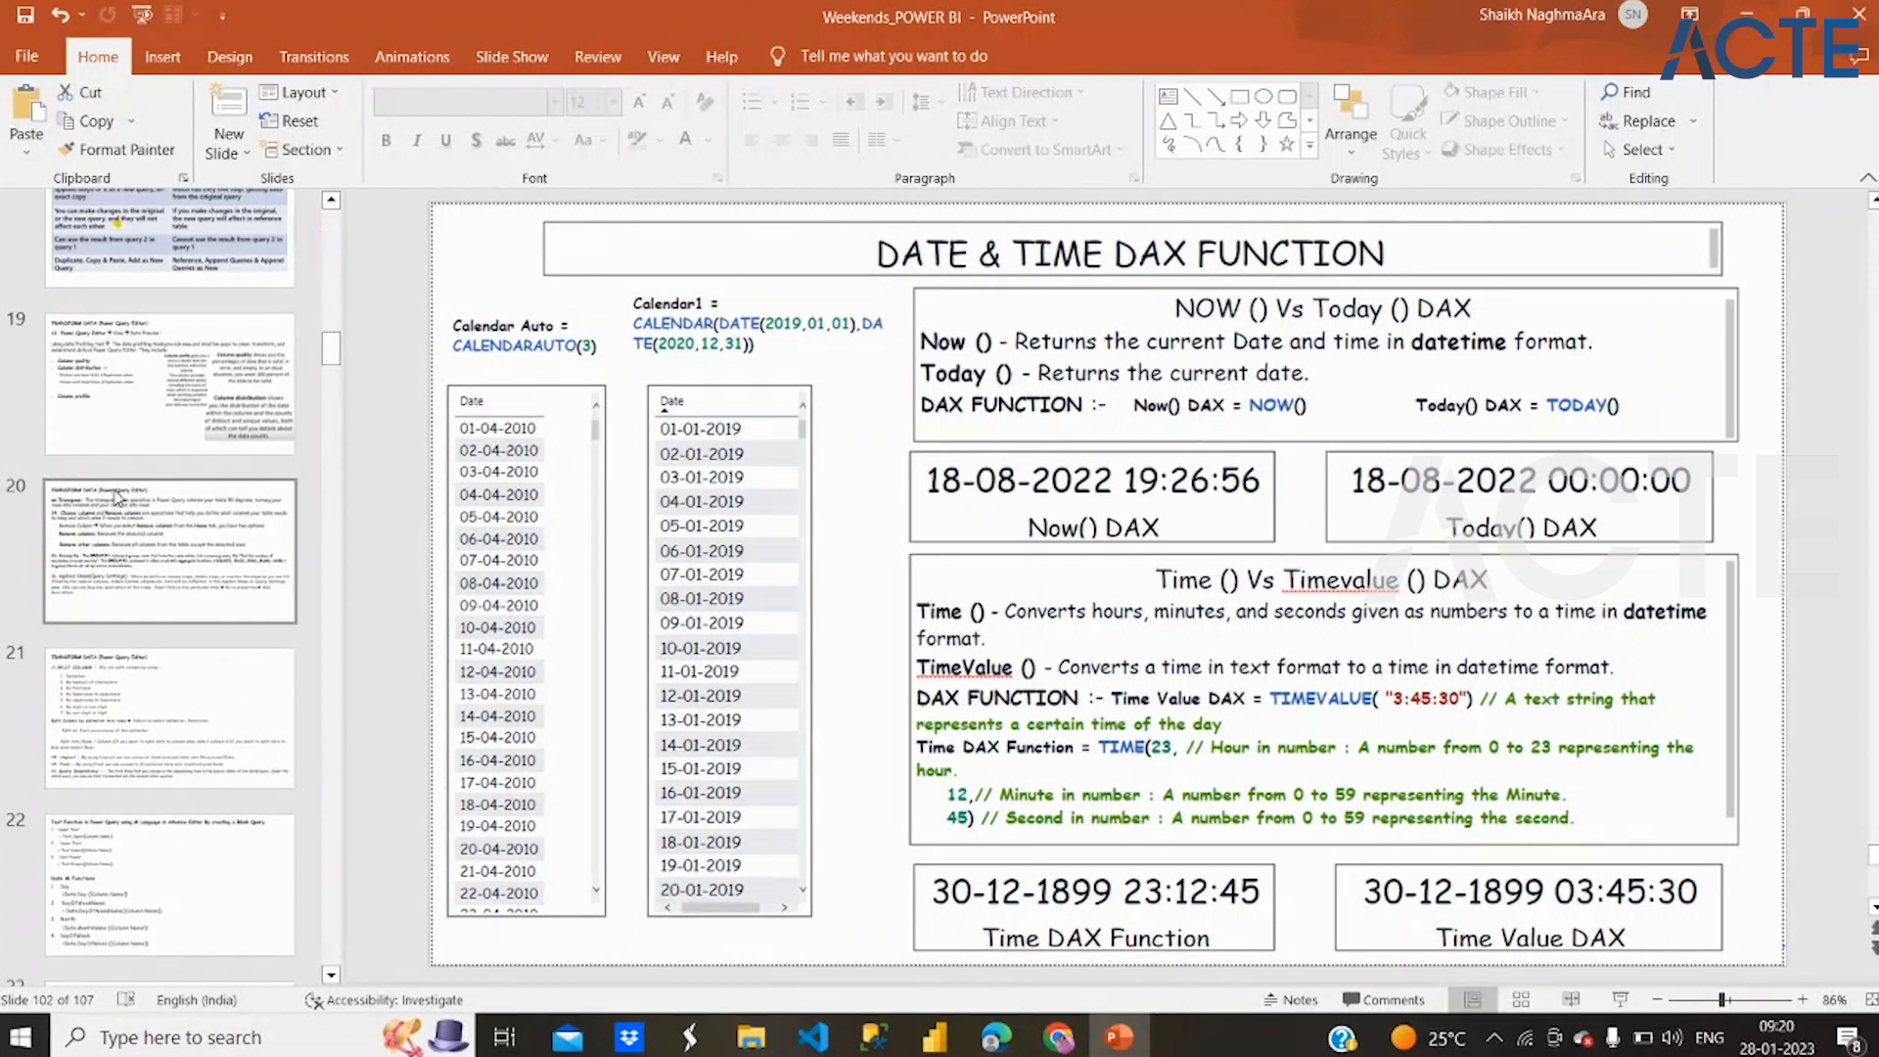
scroll(118, 497, "down", 7)
scroll(117, 497, "up", 15)
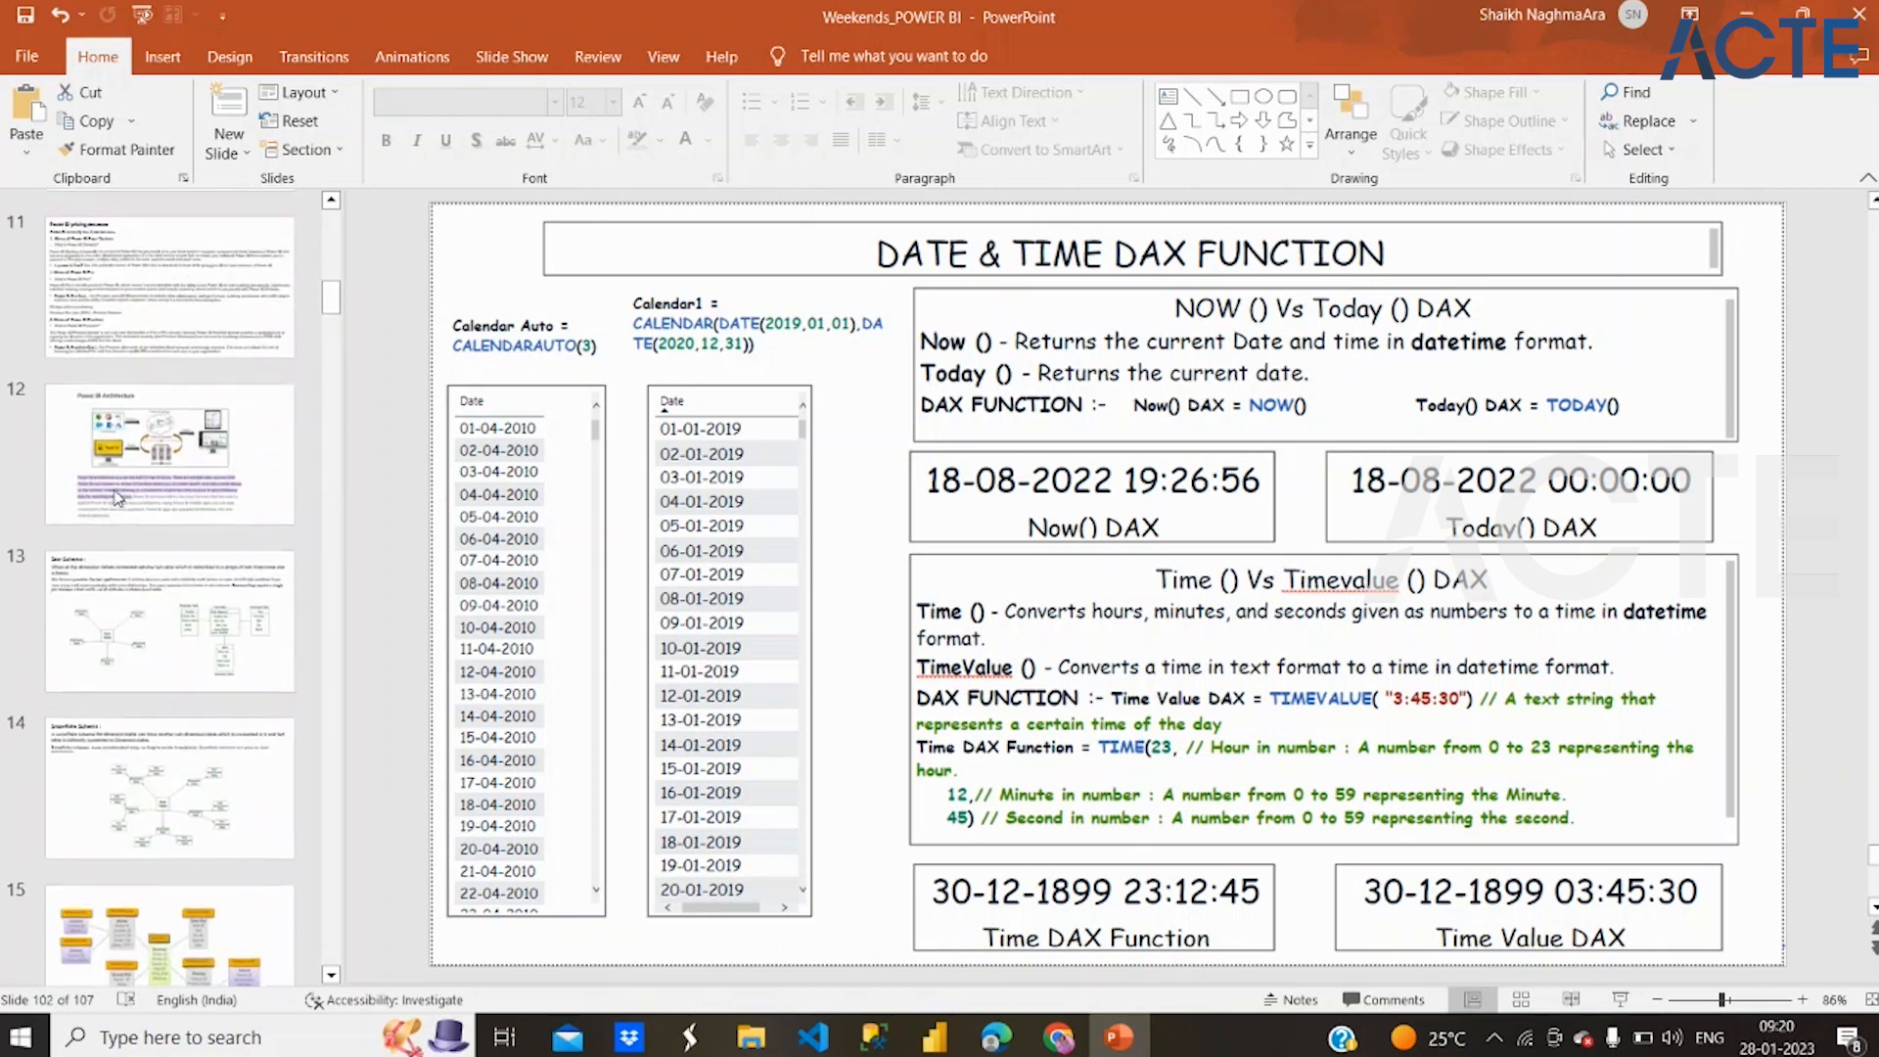
scroll(118, 497, "up", 7)
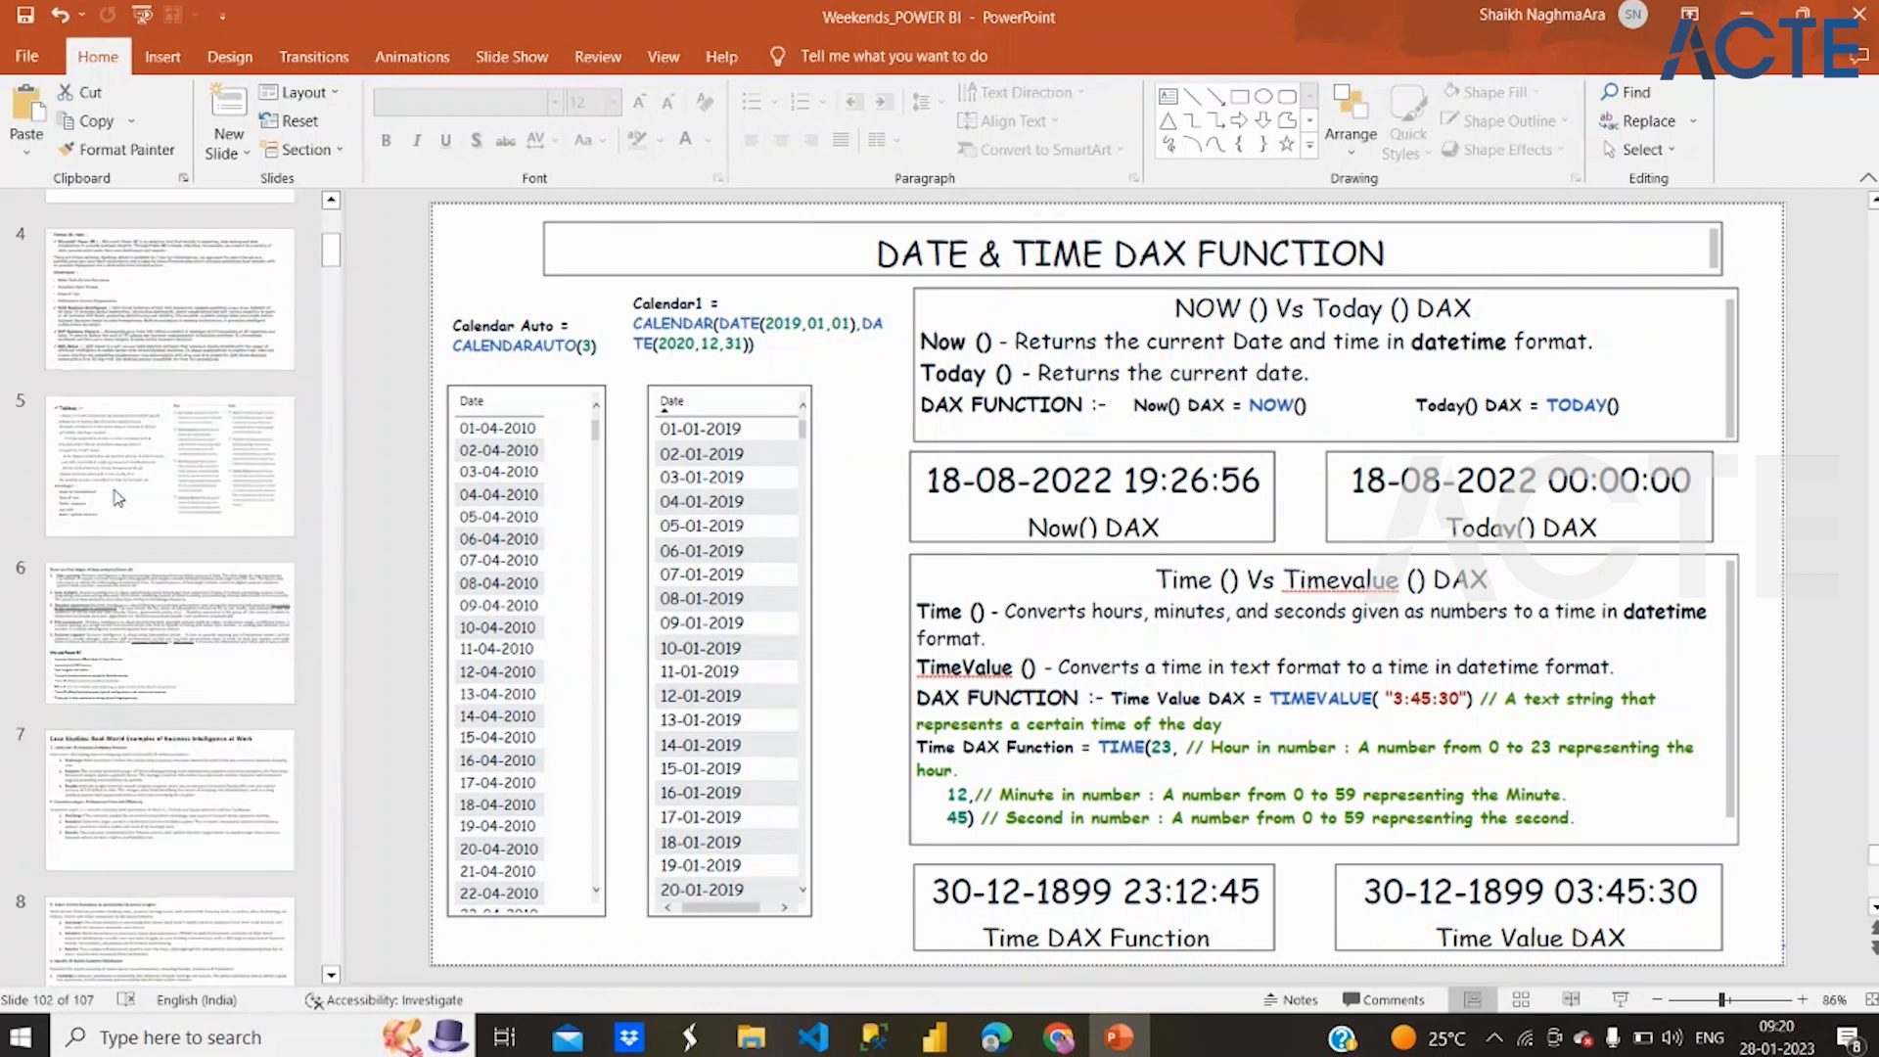
scroll(117, 498, "up", 3)
Go through the slides from slide 3 to the Dax Function for Calendar slide and review its CALENDARAUTO and date-part column formulas
left_click(117, 497)
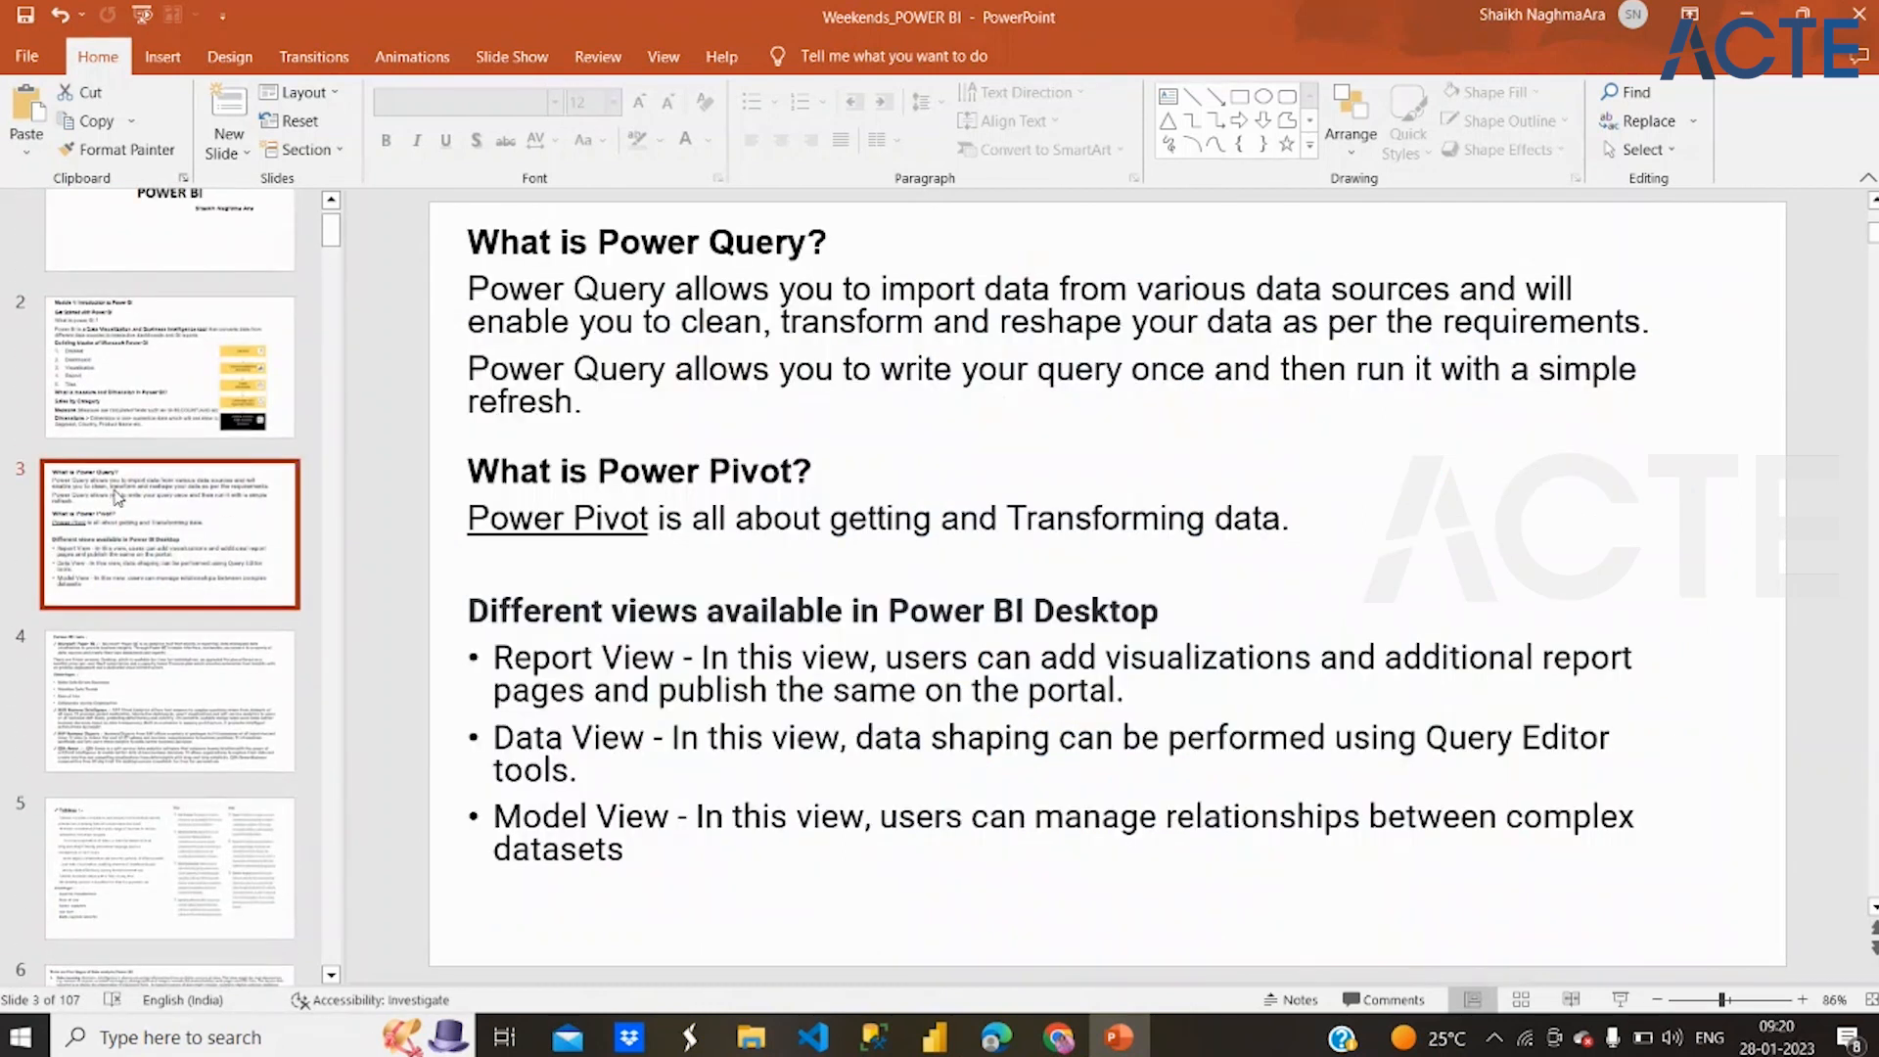
key("Down")
key("Down")
key("Down")
key("Down")
key("Down")
key("Down")
key("Down")
key("Down")
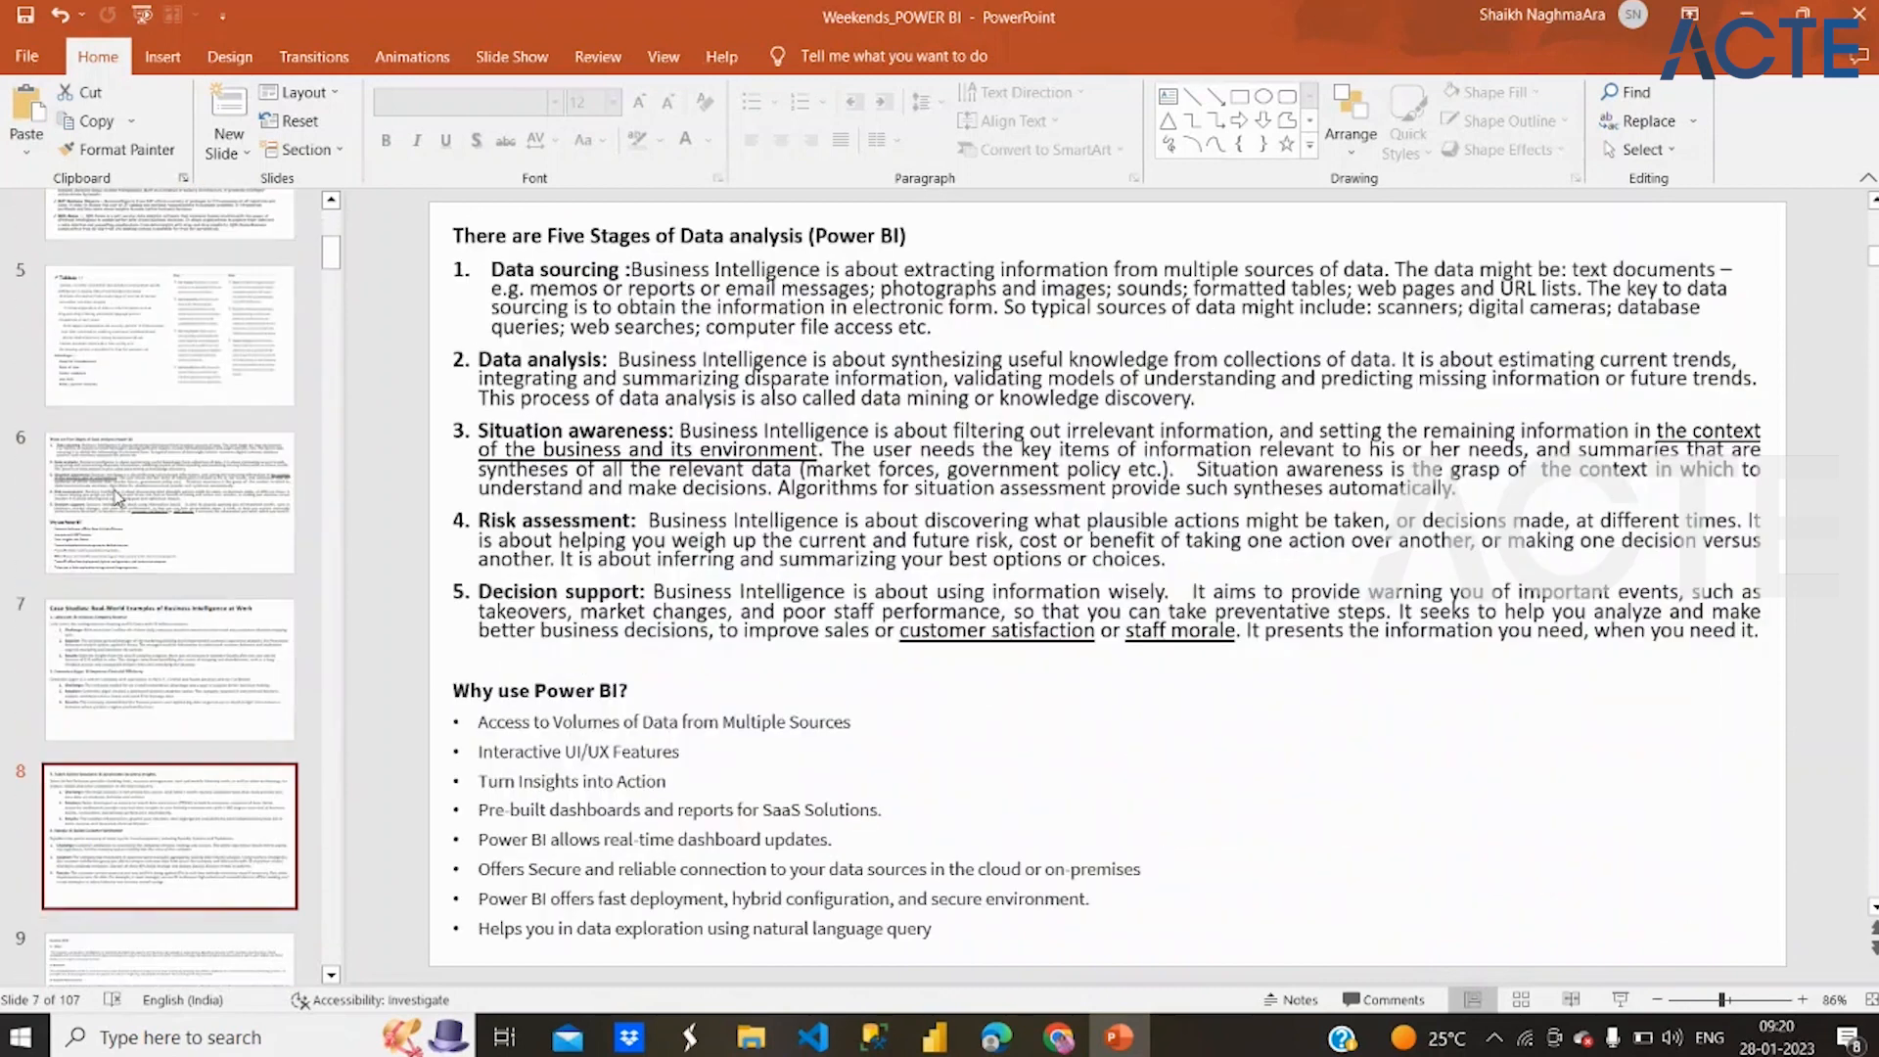
key("Down")
key("Down")
key("Down")
key("Down")
key("Down")
key("Down")
key("Down")
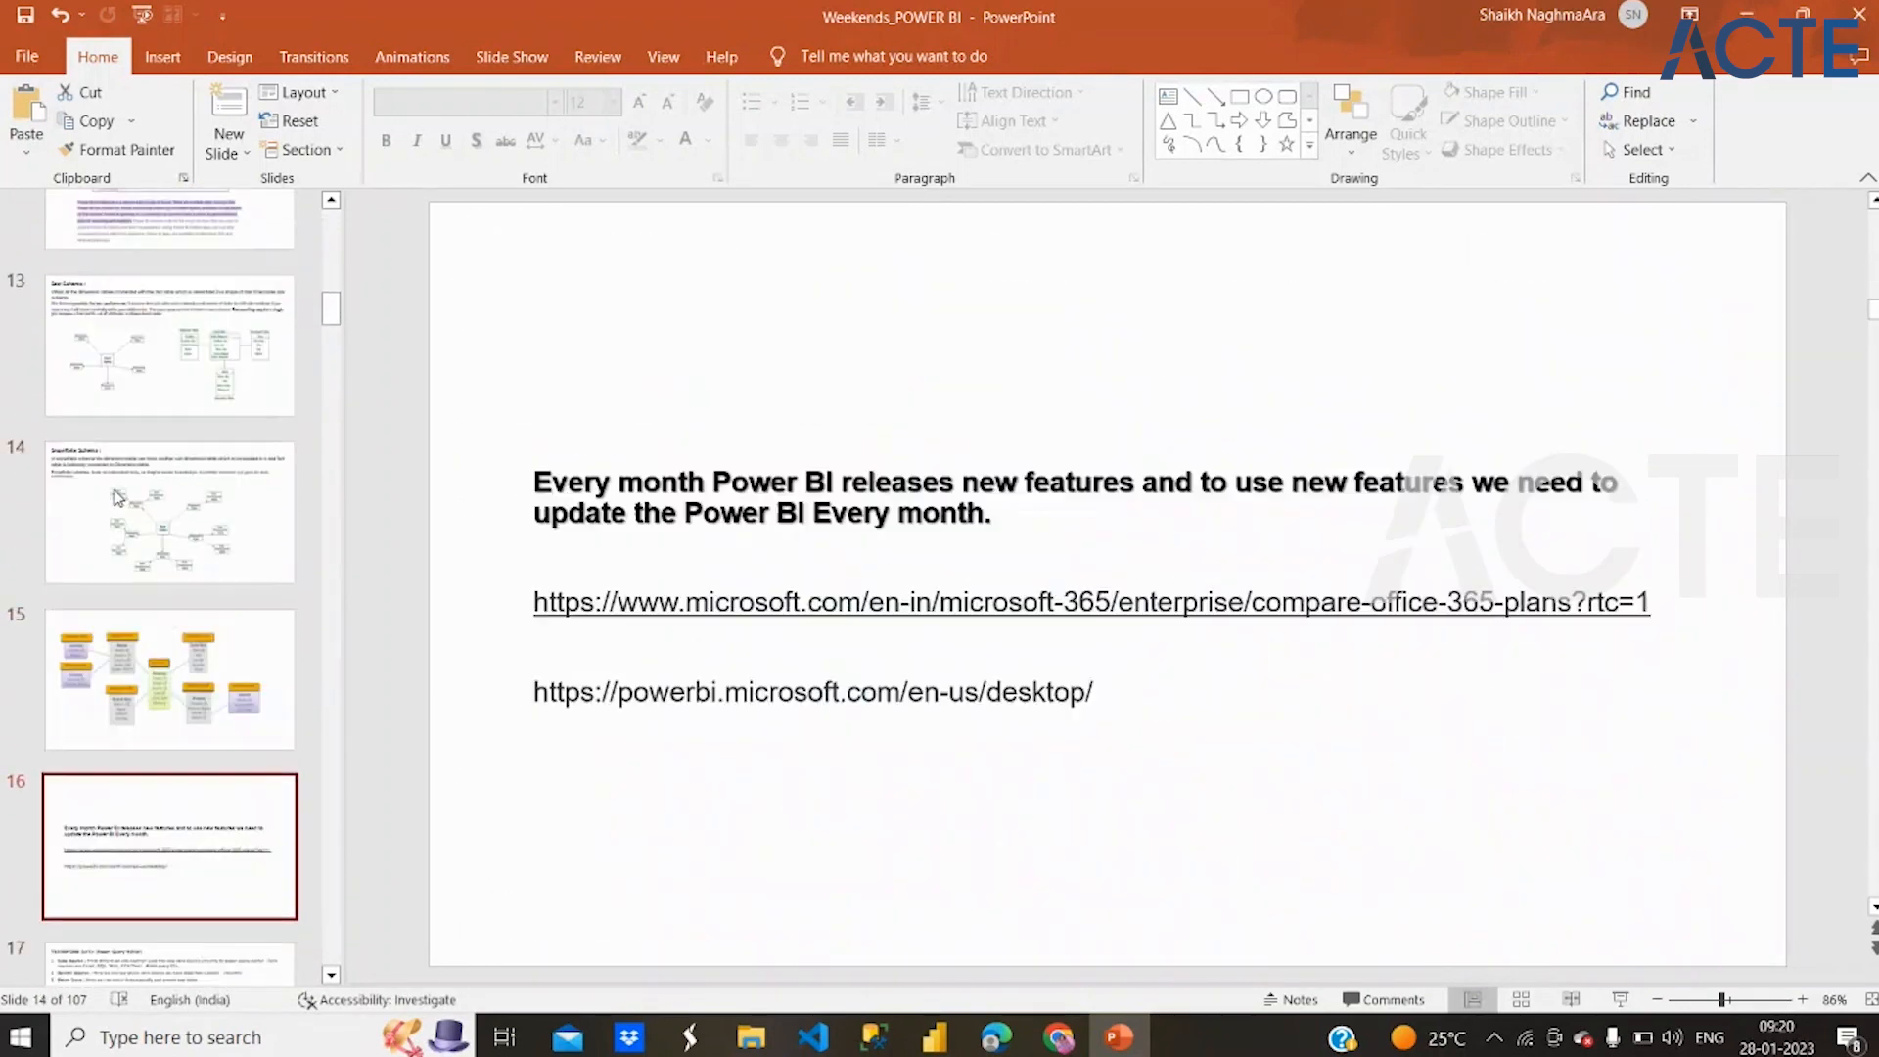
key("Down")
key("Down")
key("Down")
key("Down")
key("Down")
key("Down")
key("Down")
key("Down")
key("Down")
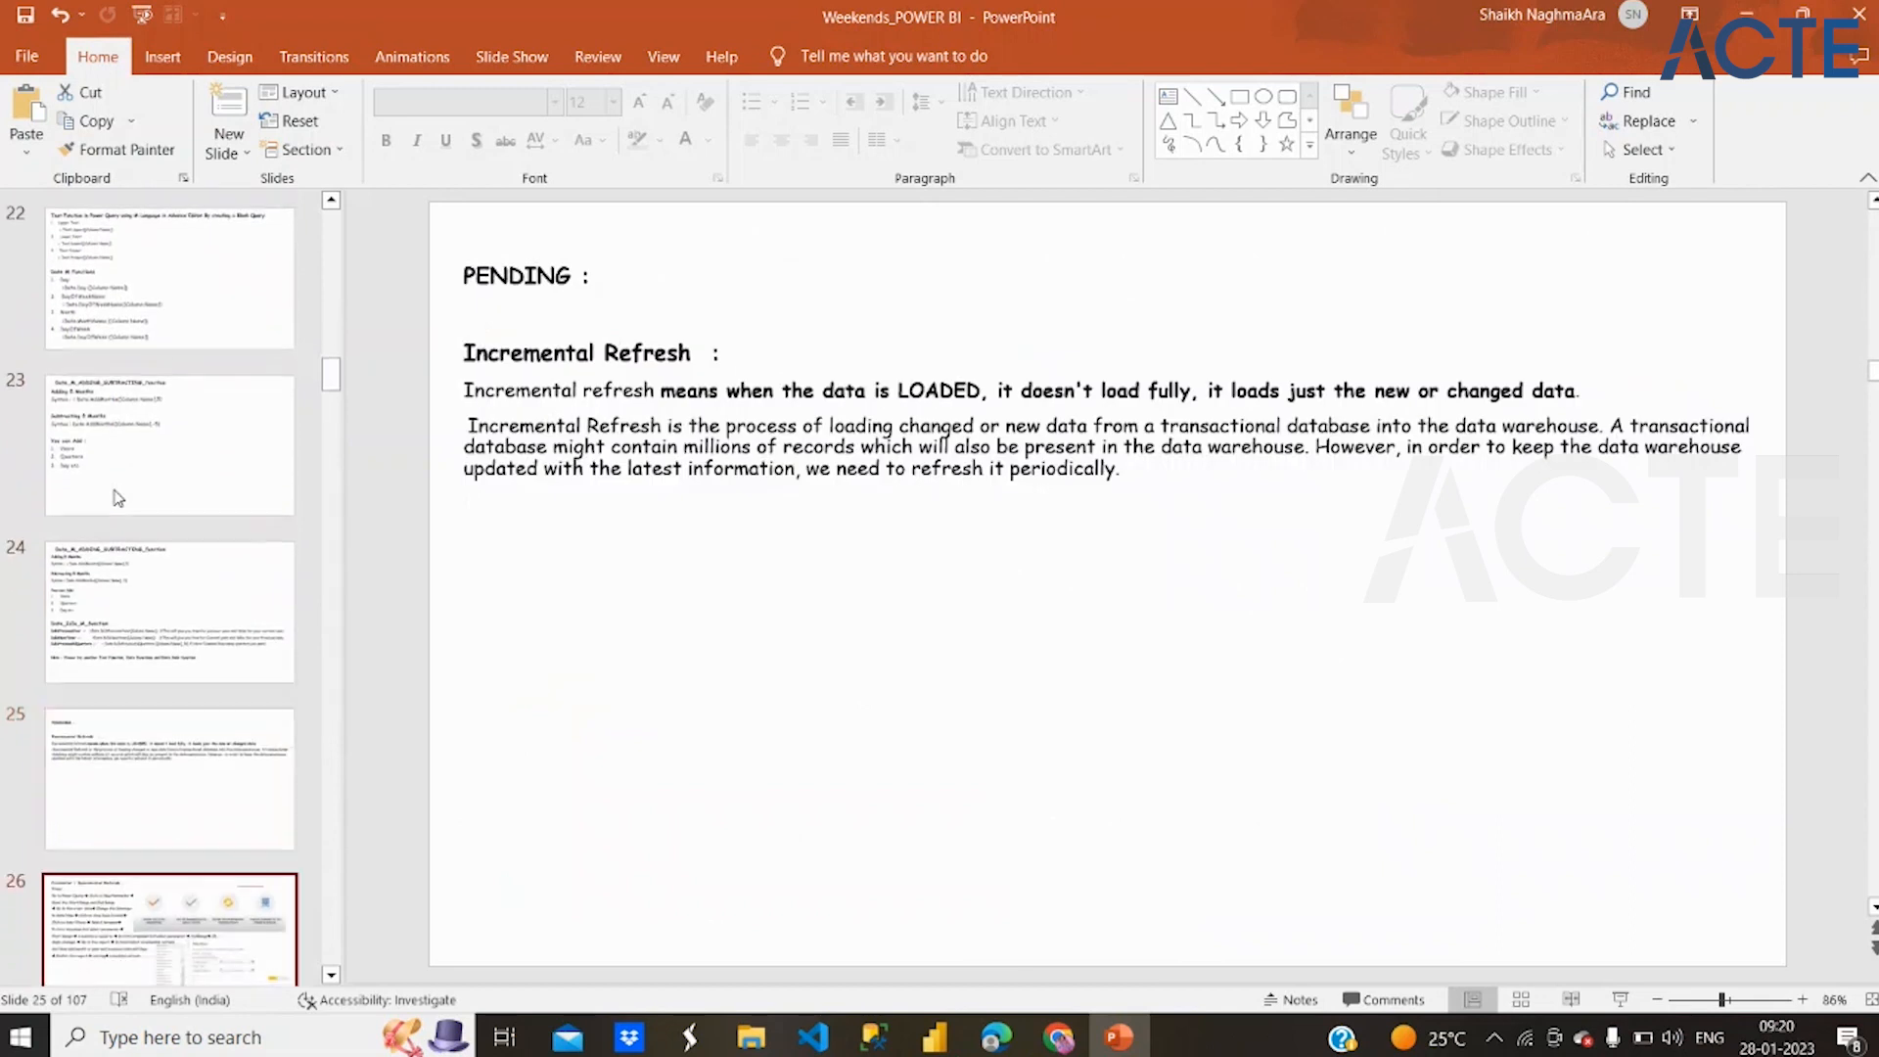
key("Down")
key("Down")
key("Down")
key("Down")
key("Down")
key("Down")
key("Down")
key("Down")
key("Down")
key("Down")
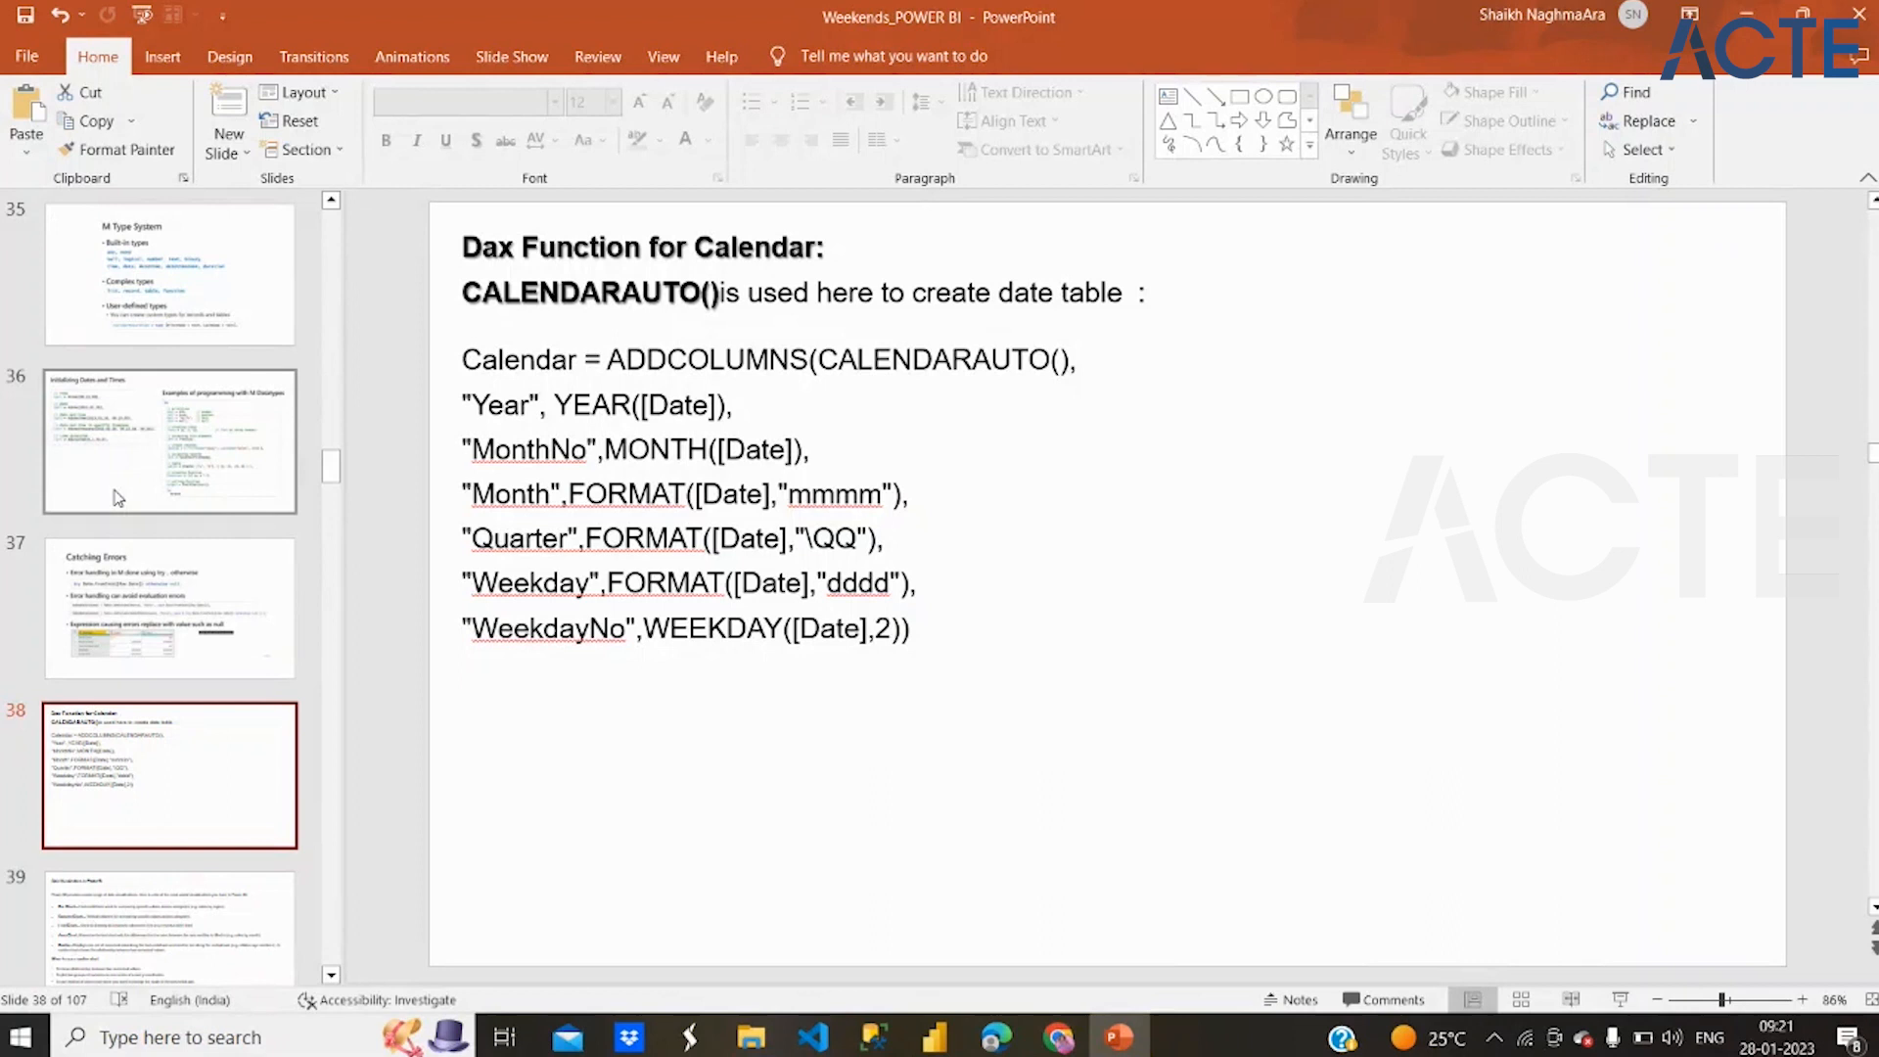
Look through the remaining slides to the end of the deck, opening the SummarizeColumn Vs Summarize slide
key("Down")
key("Down")
key("Down")
key("Down")
key("Down")
key("Down")
key("Down")
key("Down")
key("Down")
key("Down")
key("Down")
key("Down")
key("Down")
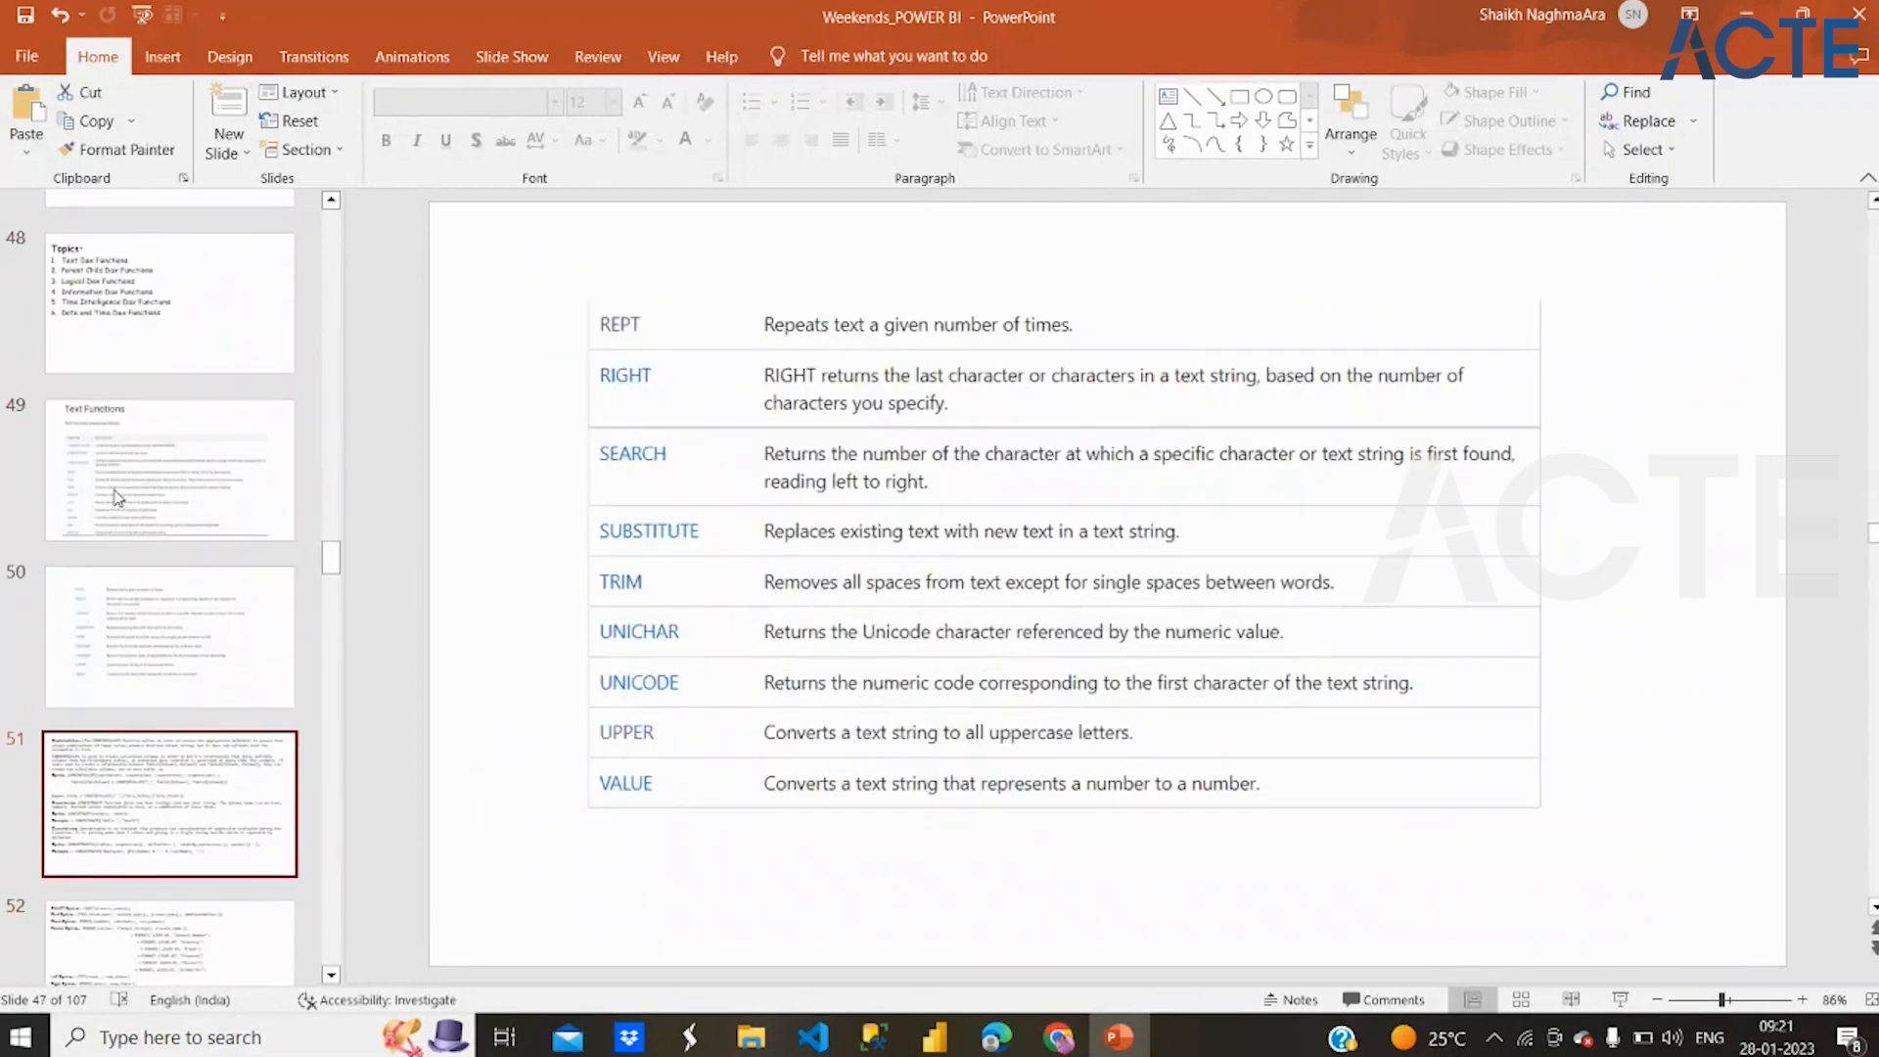
scroll(260, 695, "down", 10)
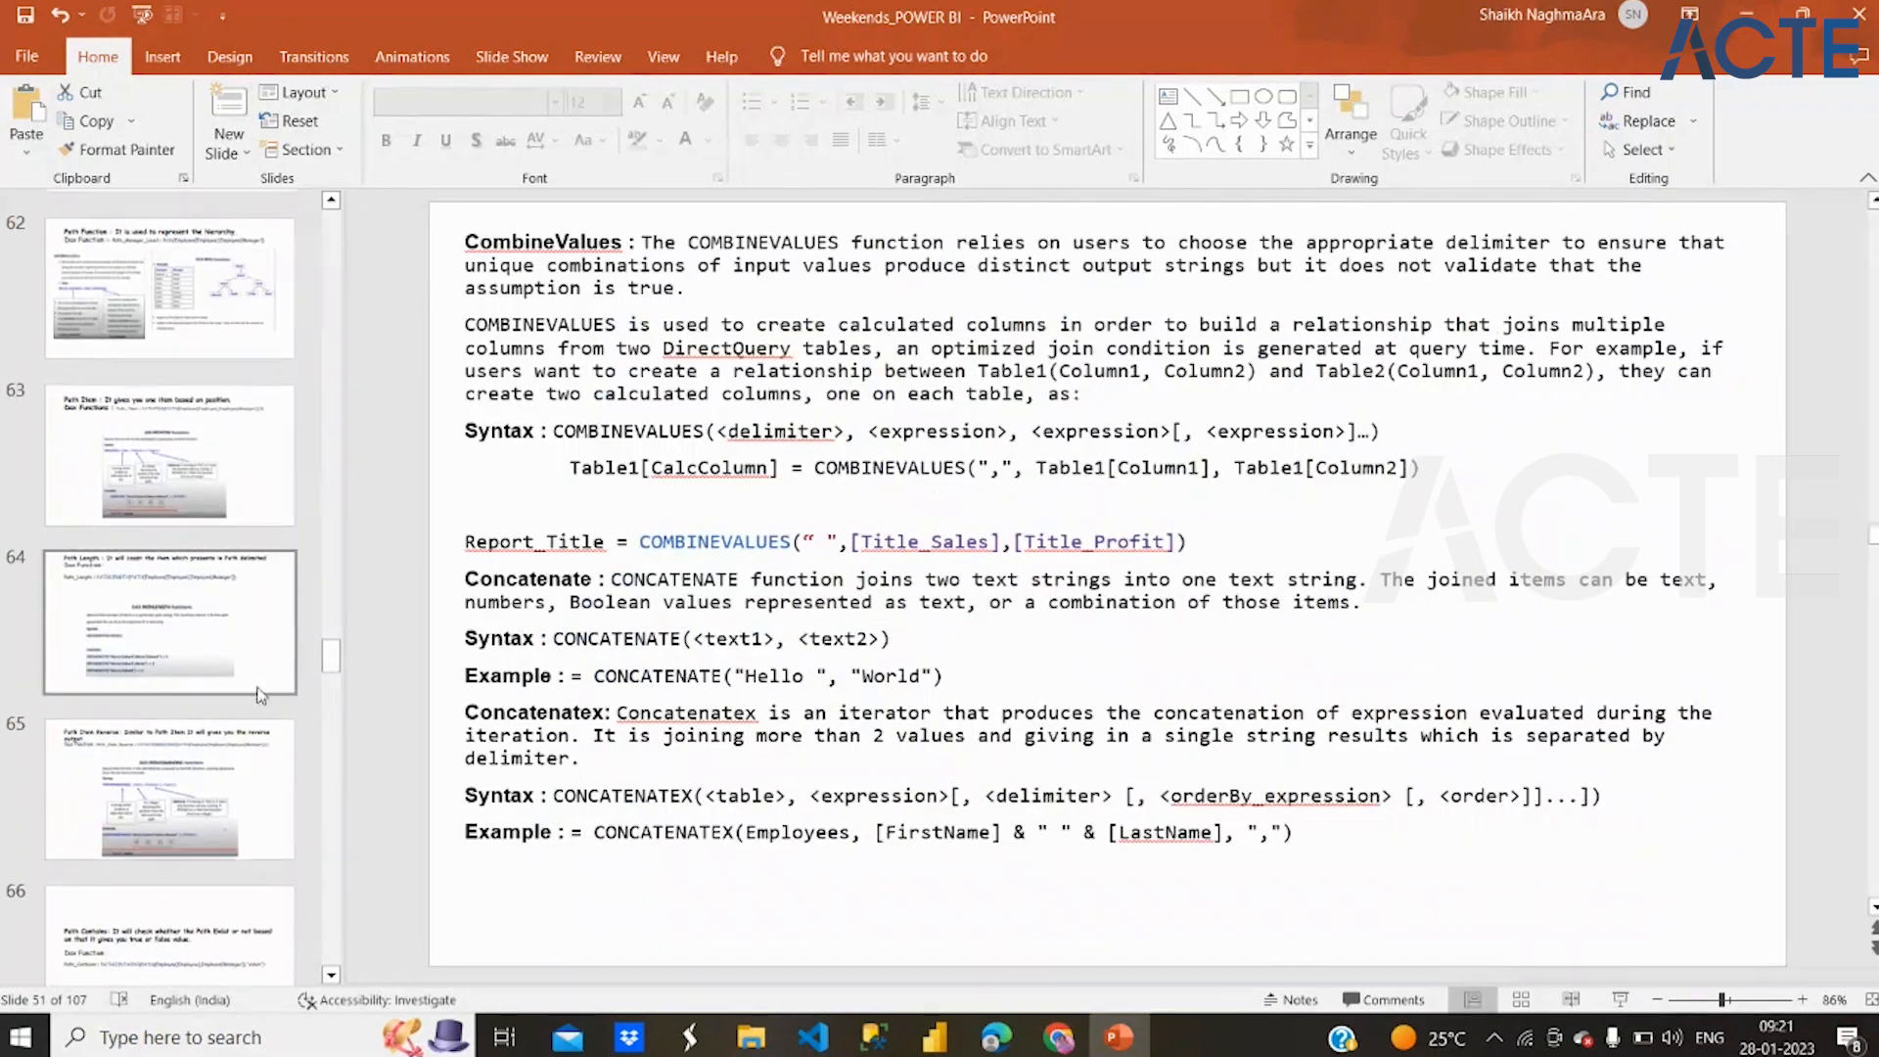
left_click_drag(331, 656, 330, 908)
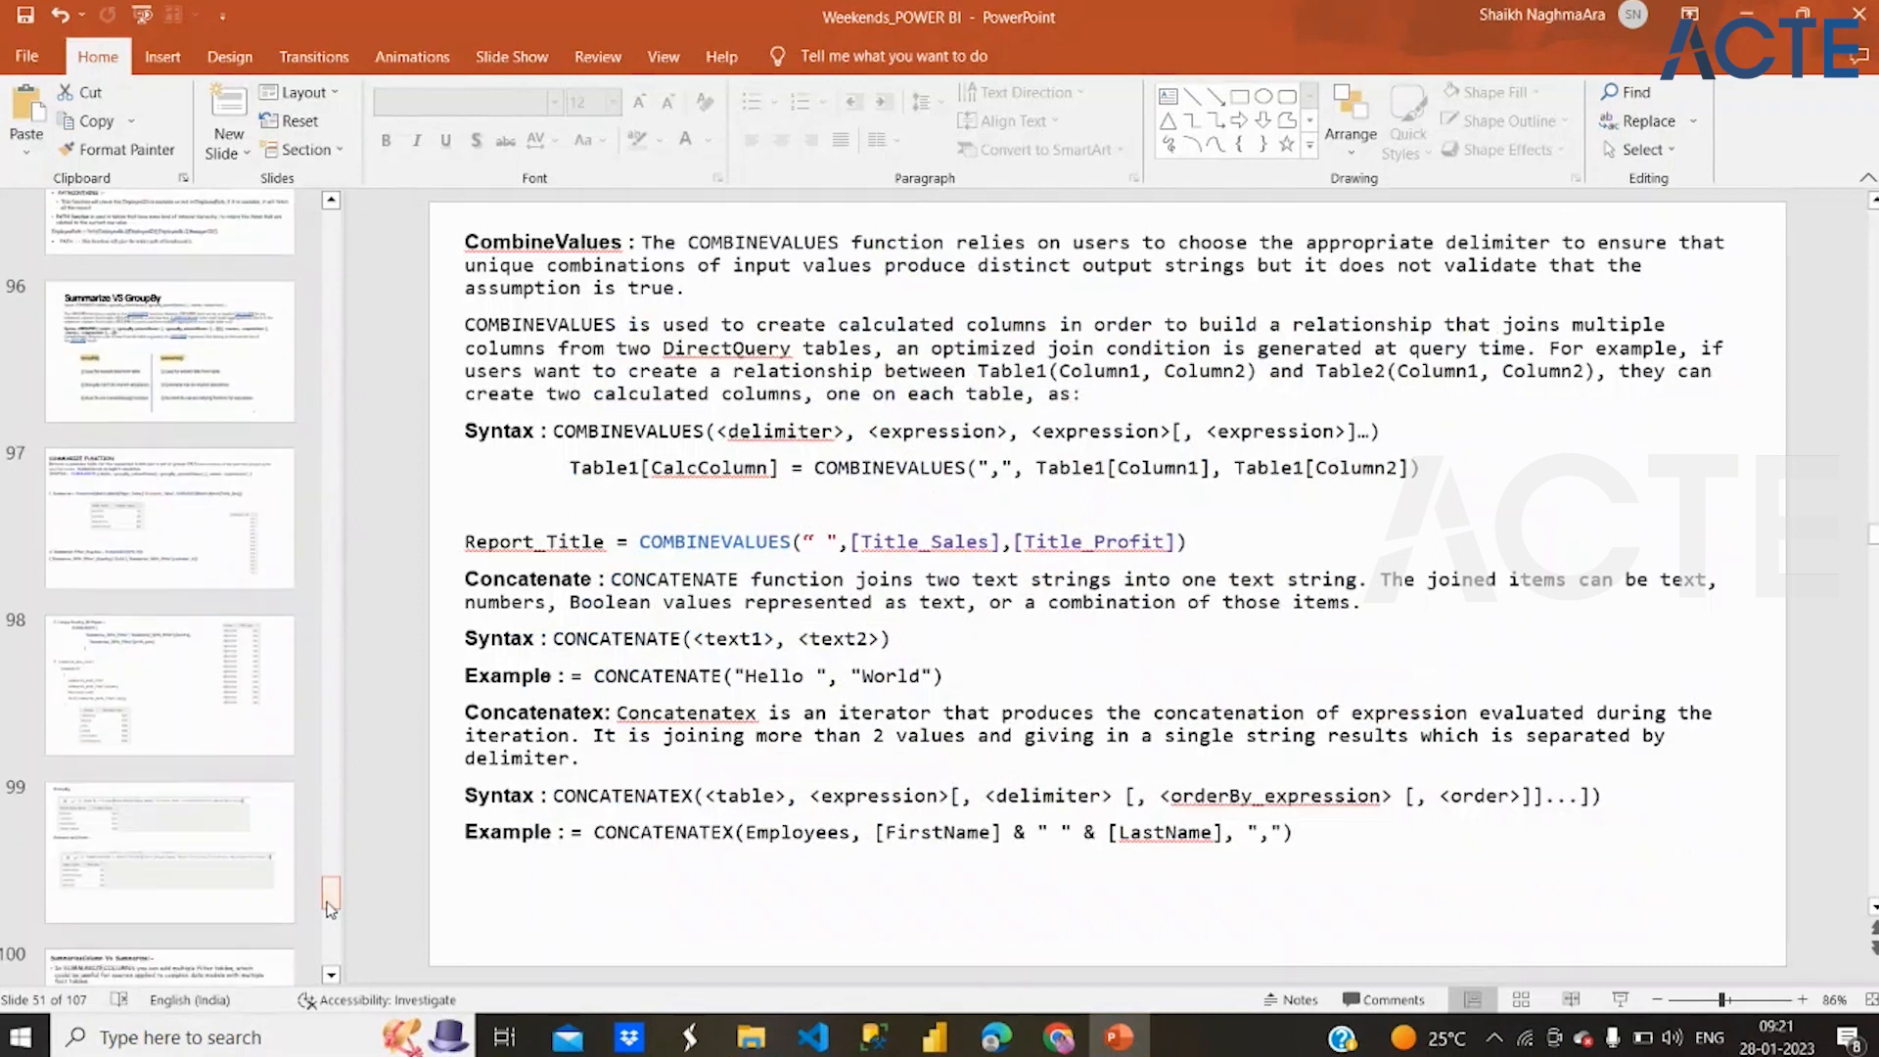
left_click(199, 982)
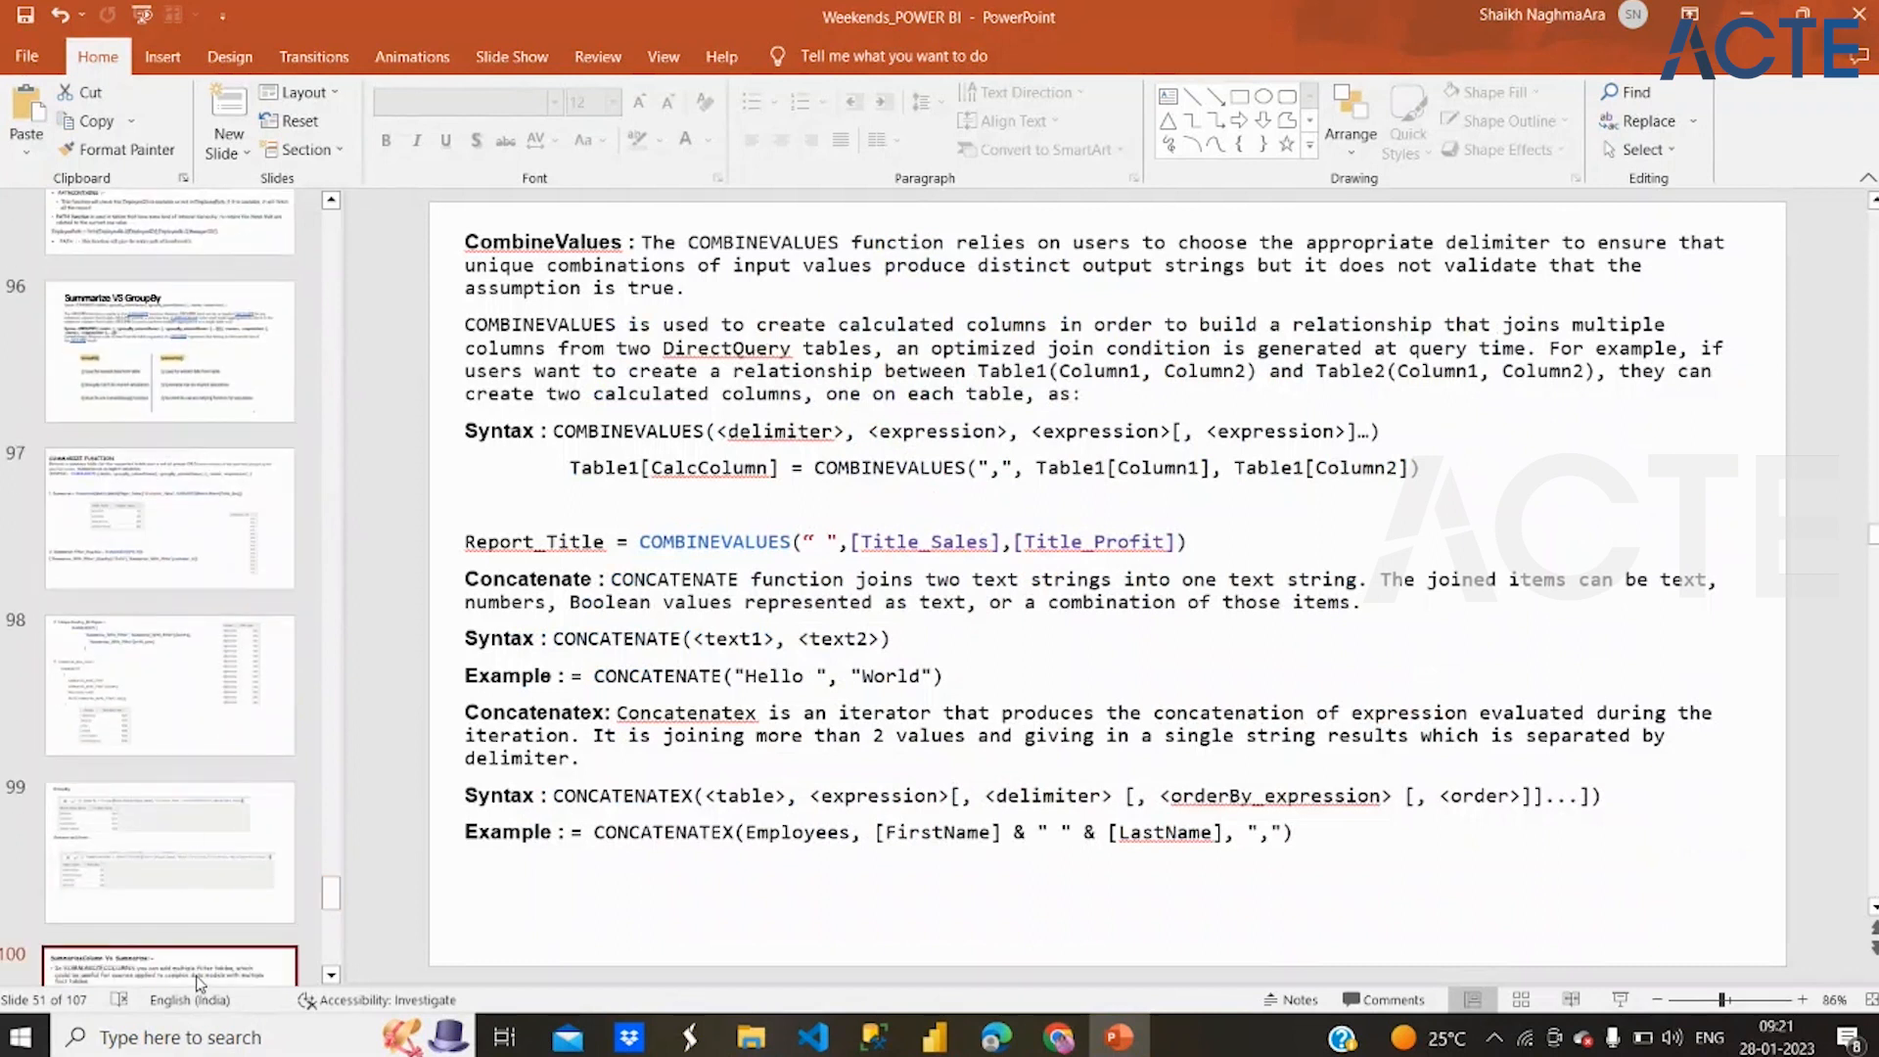
left_click_drag(333, 893, 331, 967)
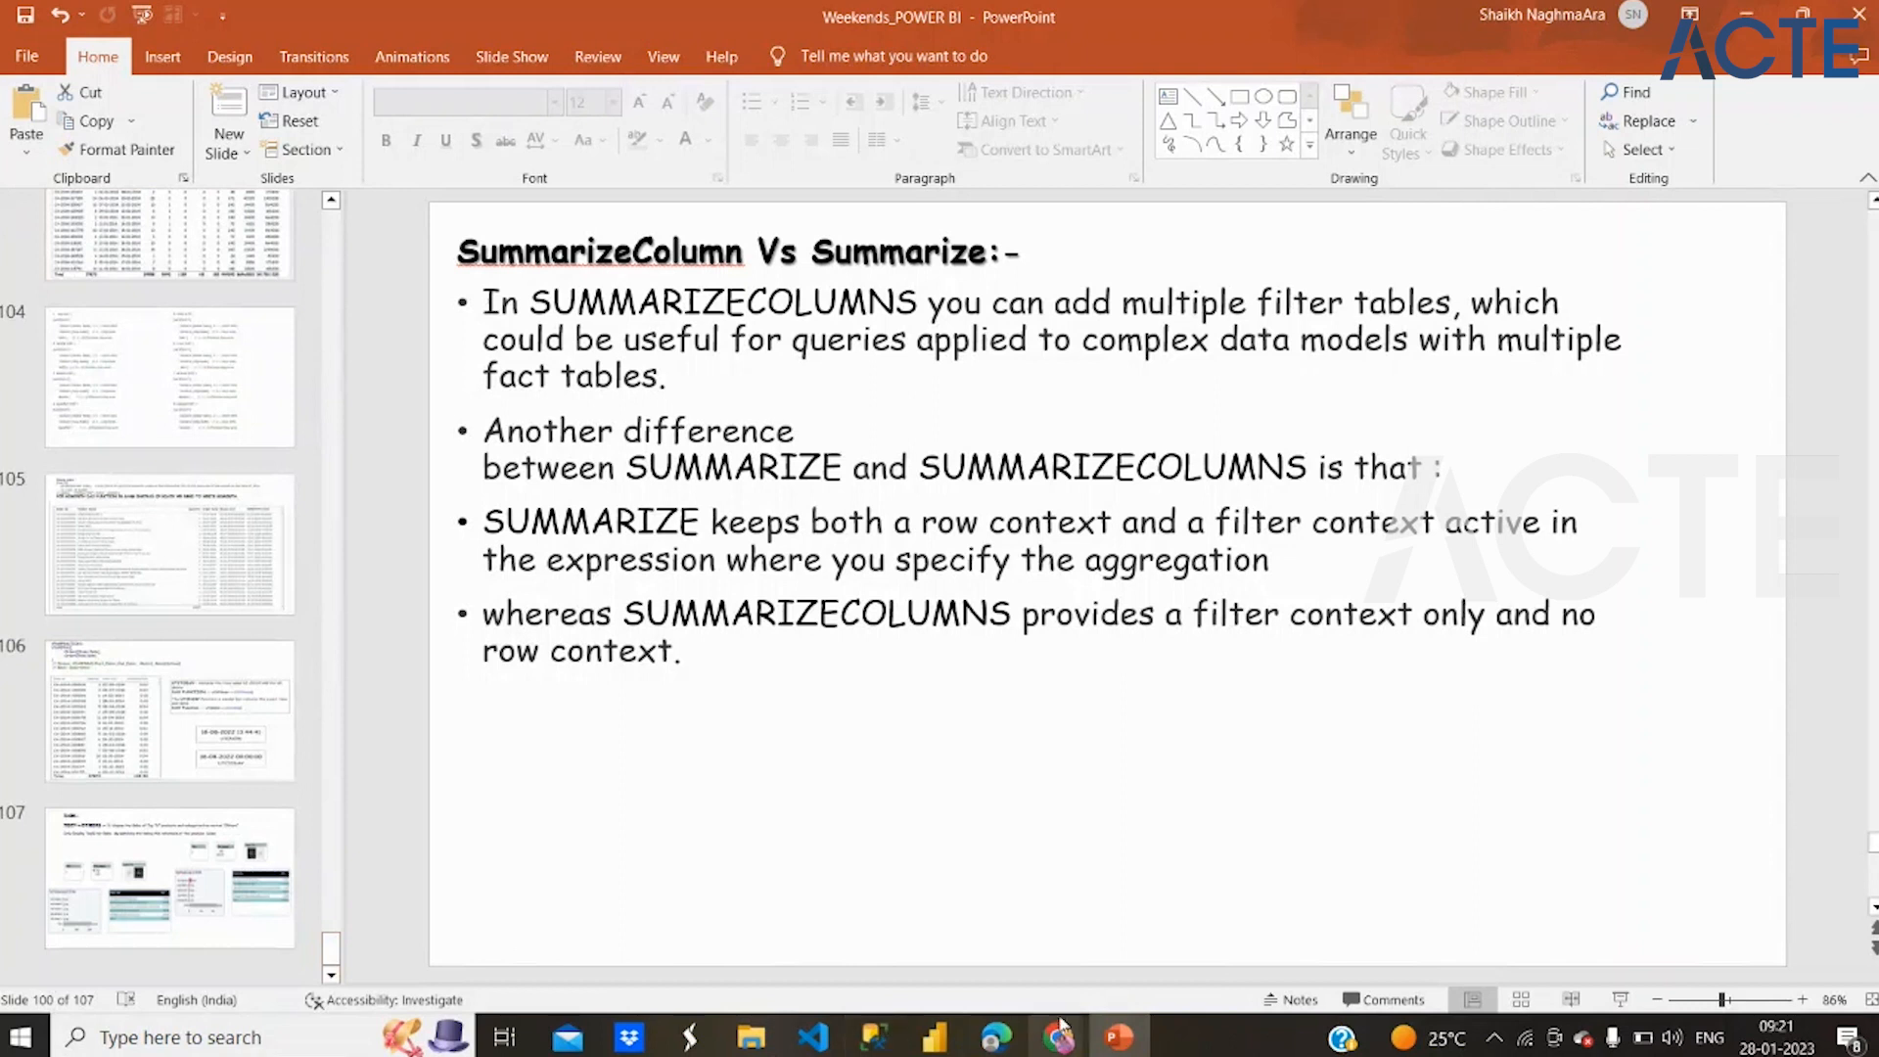
Switch back to Power BI Desktop and start a new calculated column MonthName in the Calendar table with the formula MONTH([Date])
left_click(935, 1037)
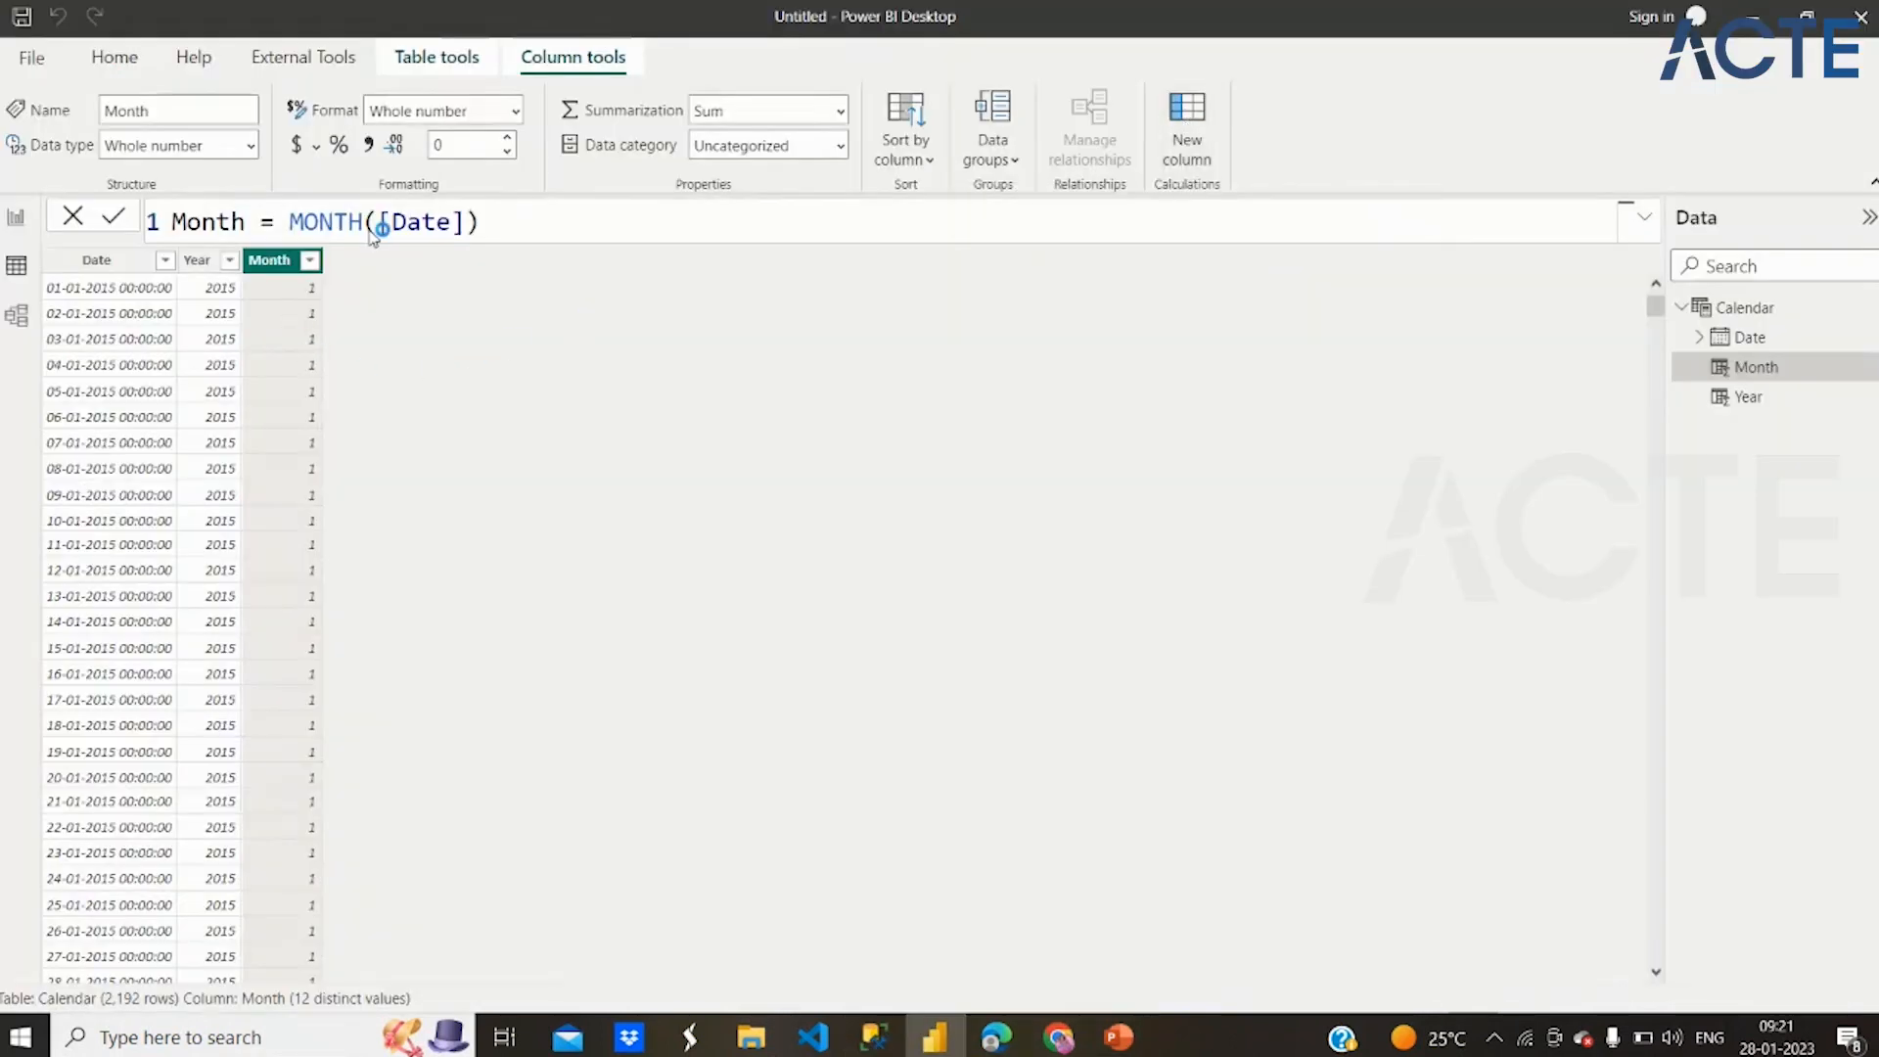
left_click(286, 305)
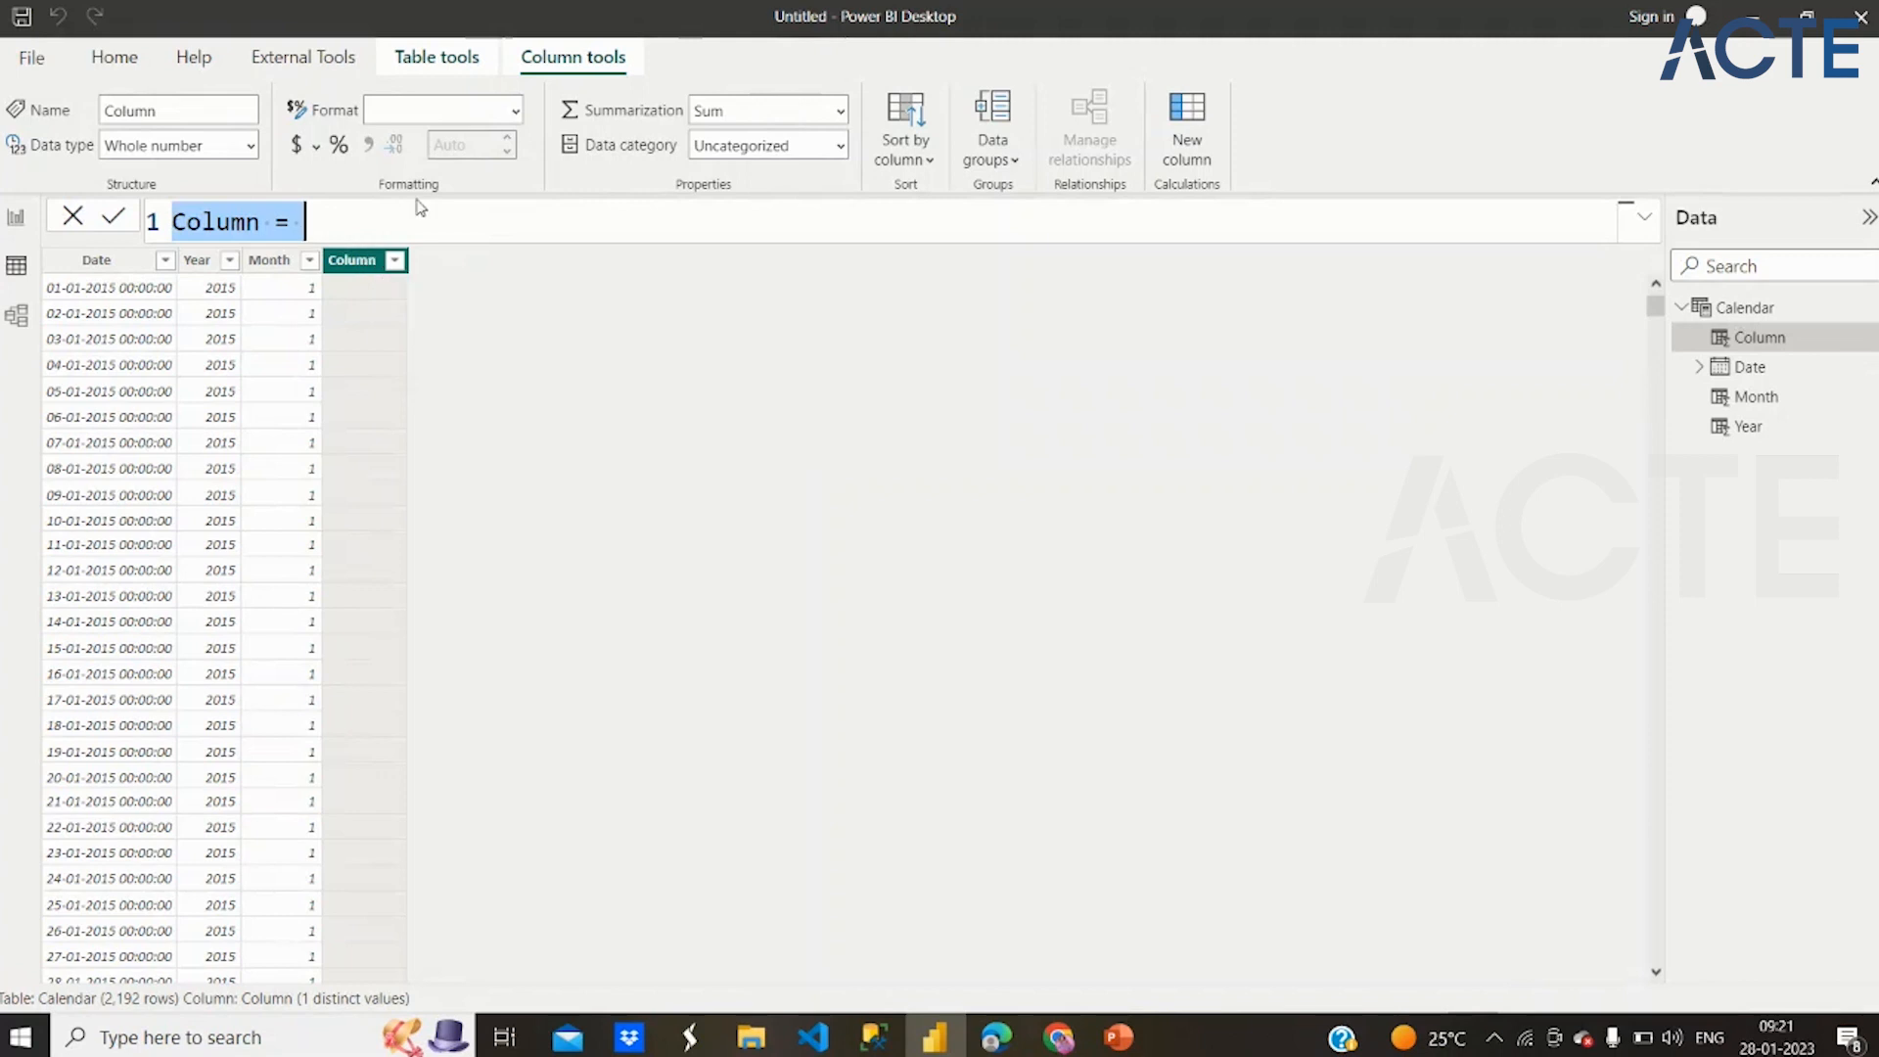
type("M")
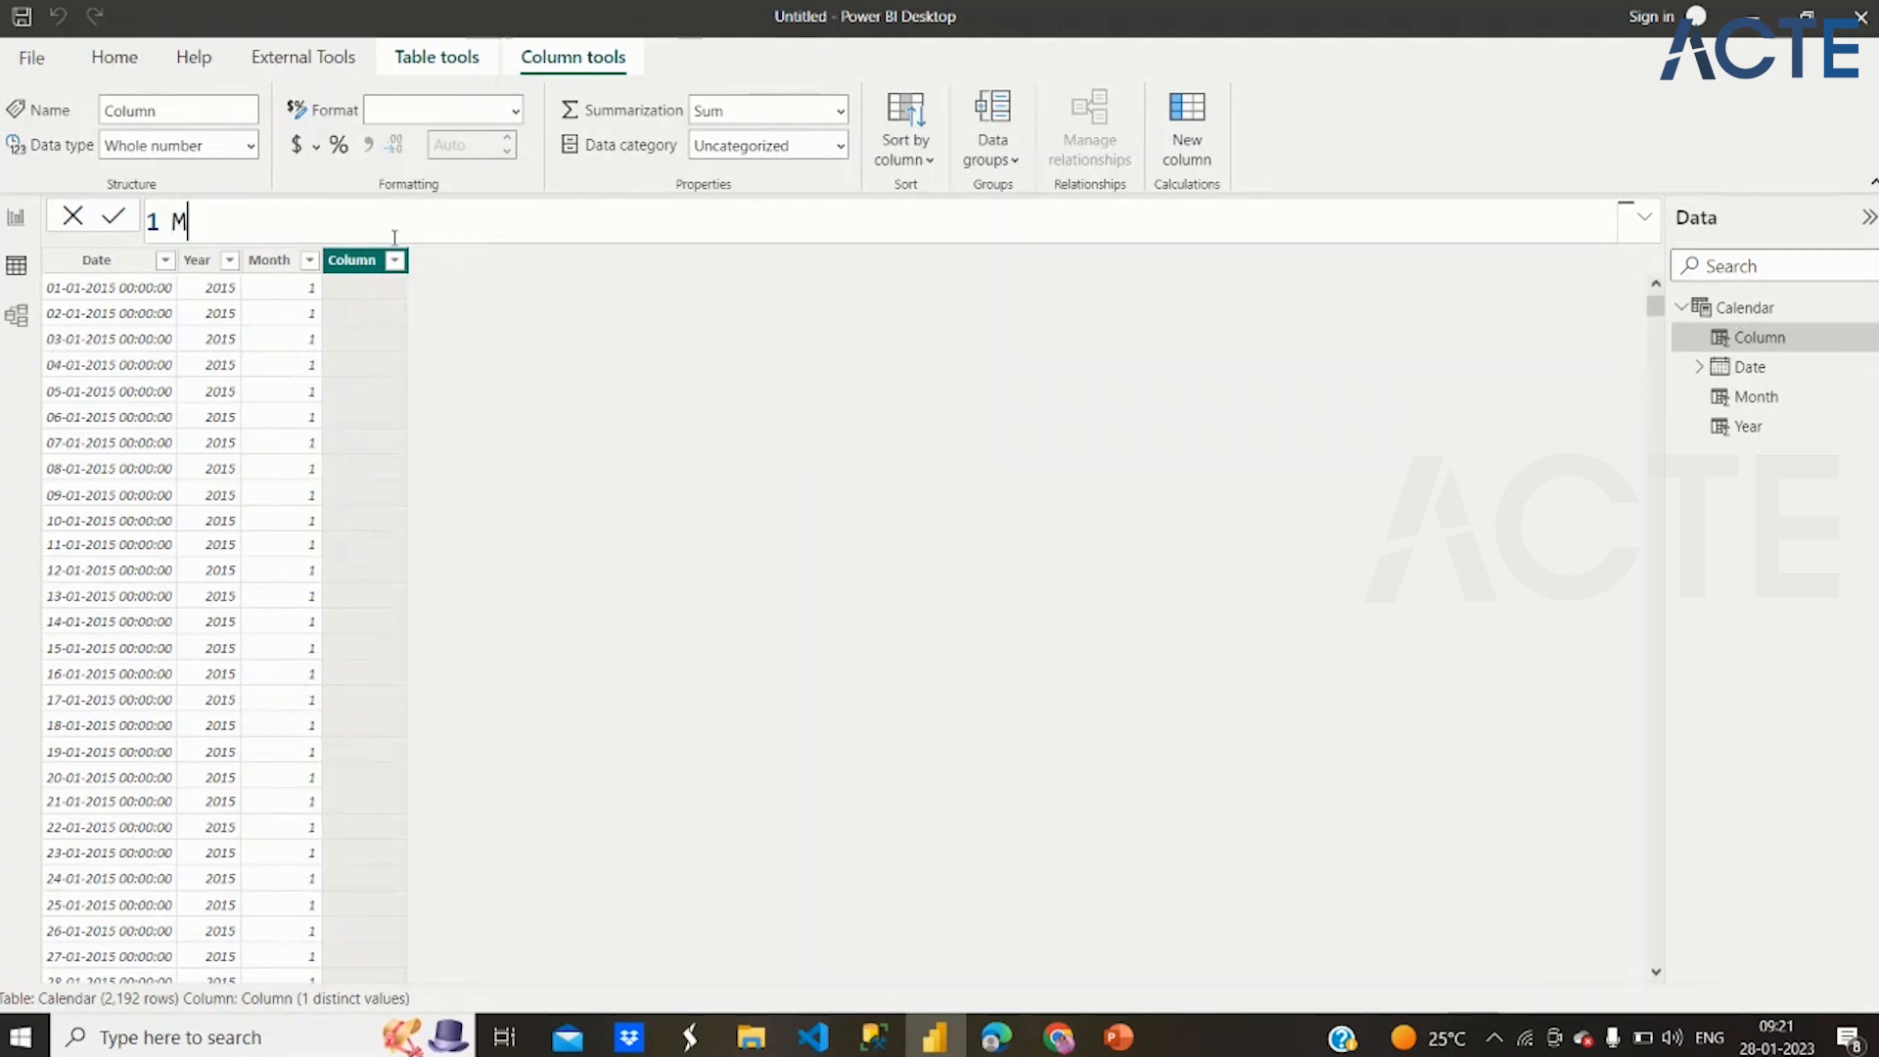
type("onth")
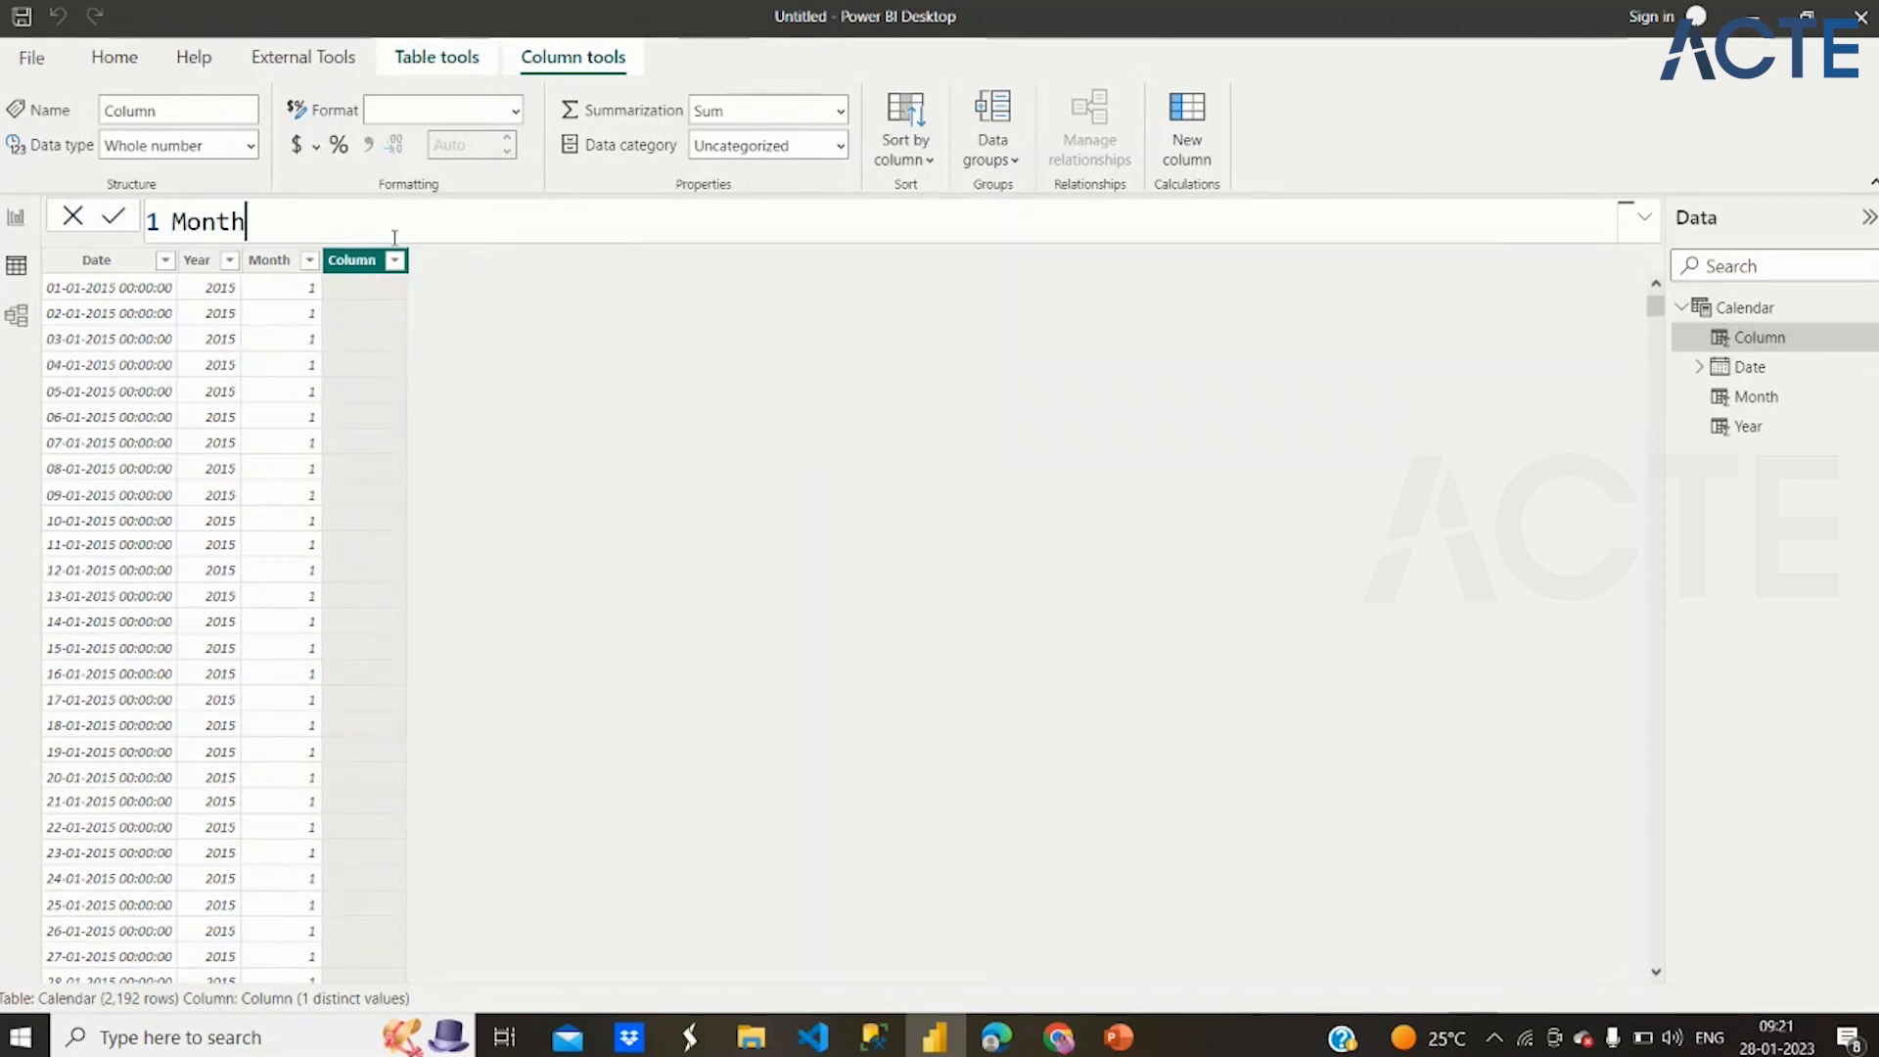
type("Name= Month")
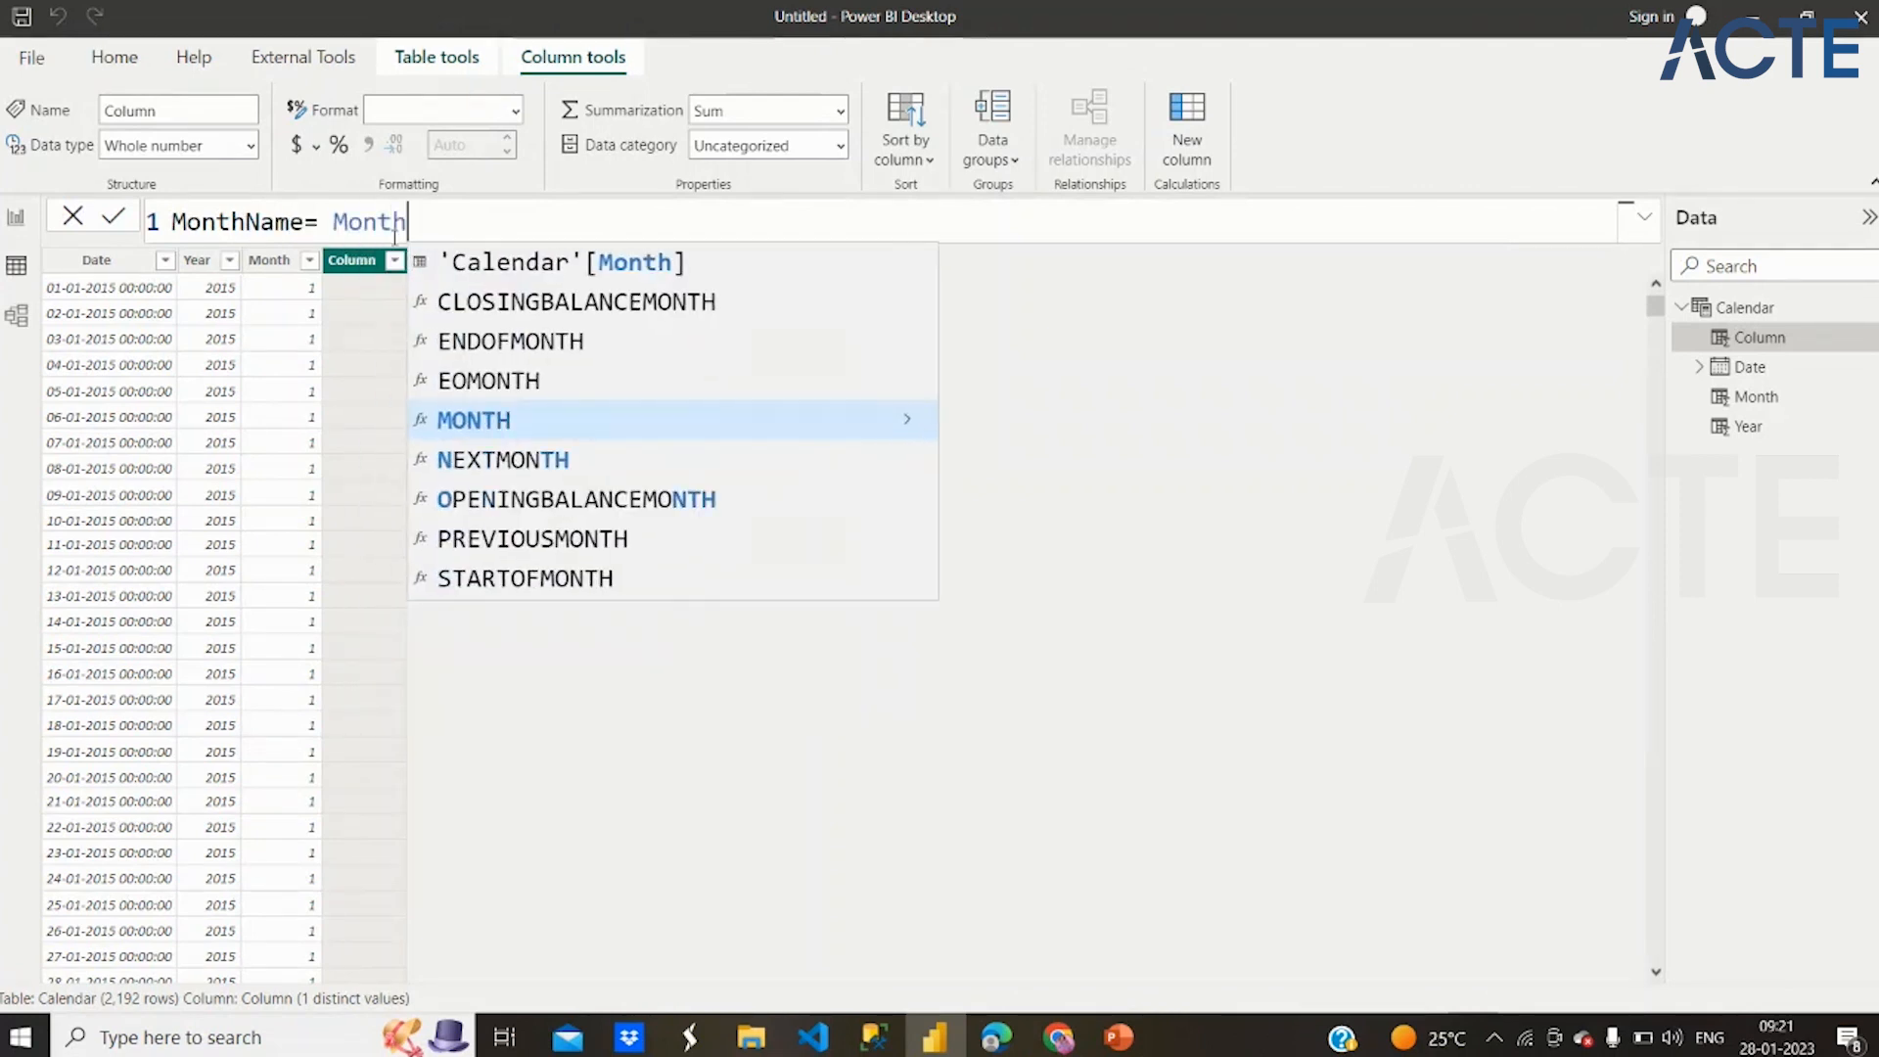
left_click(546, 428)
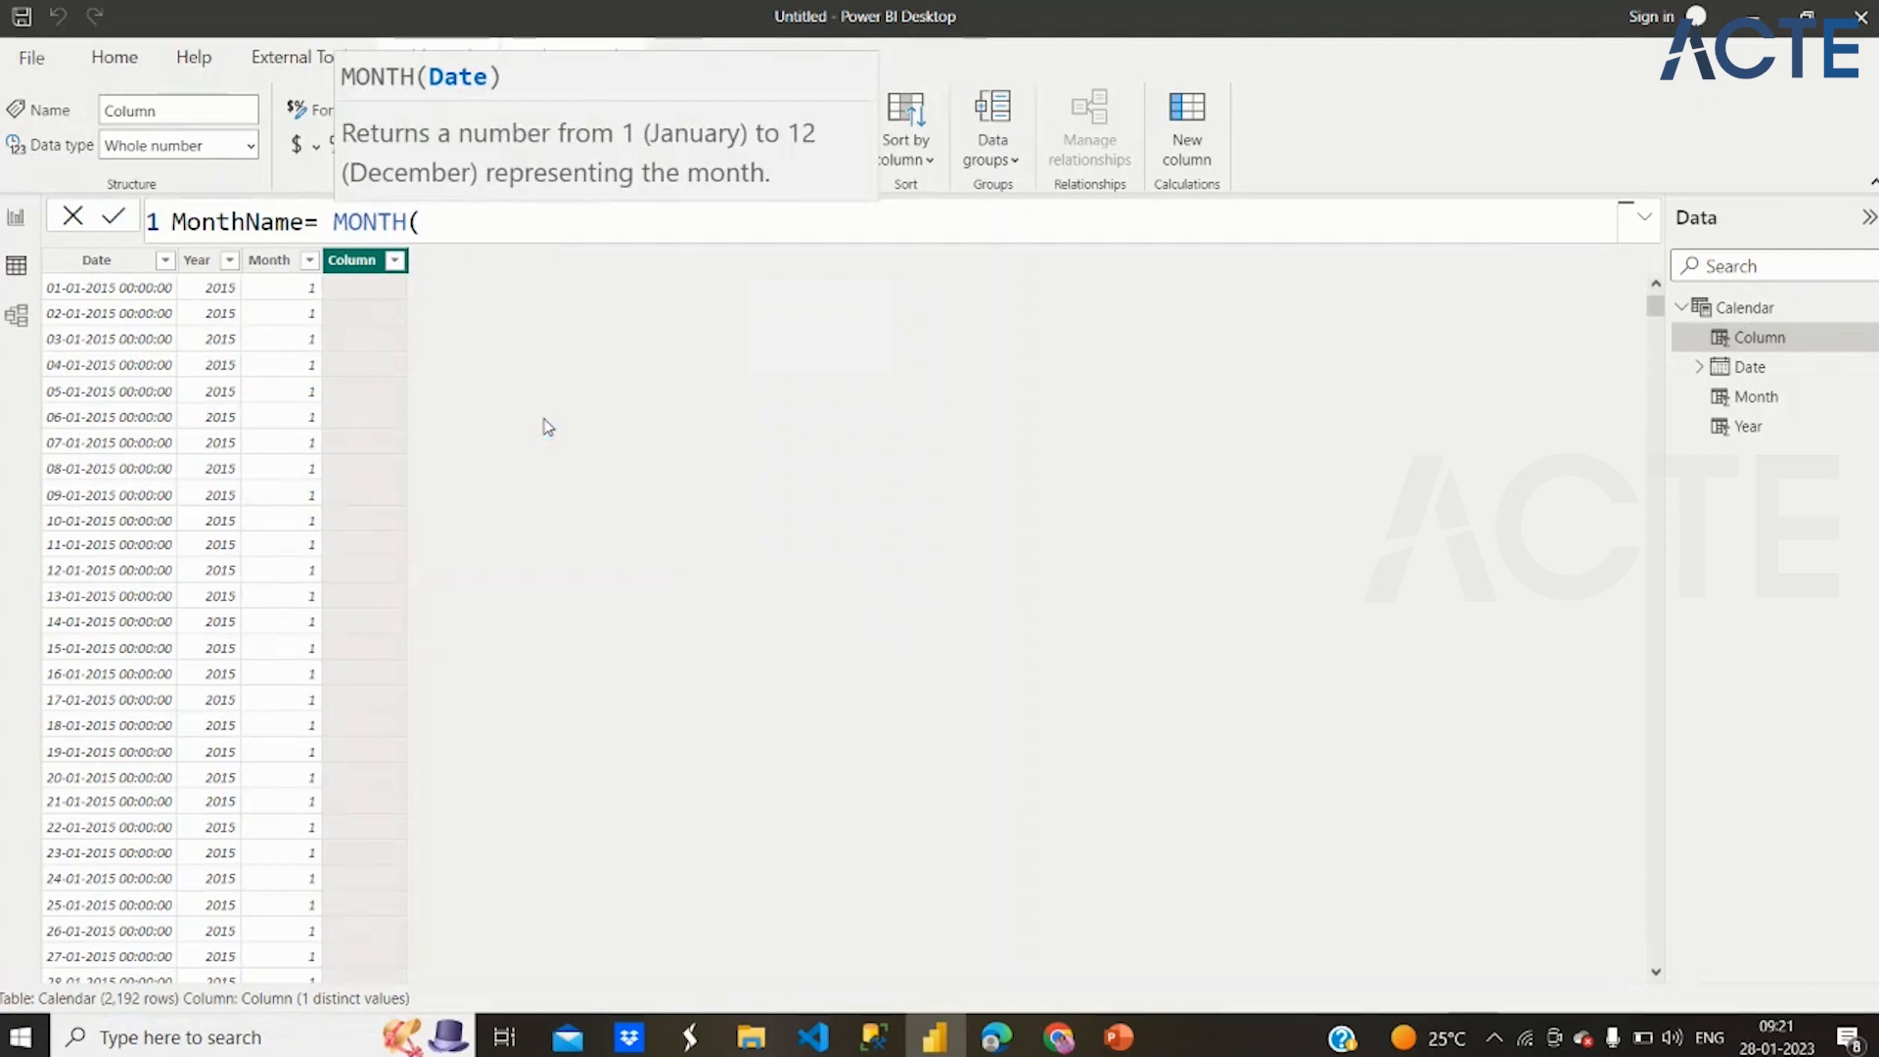
type("[")
key("Tab")
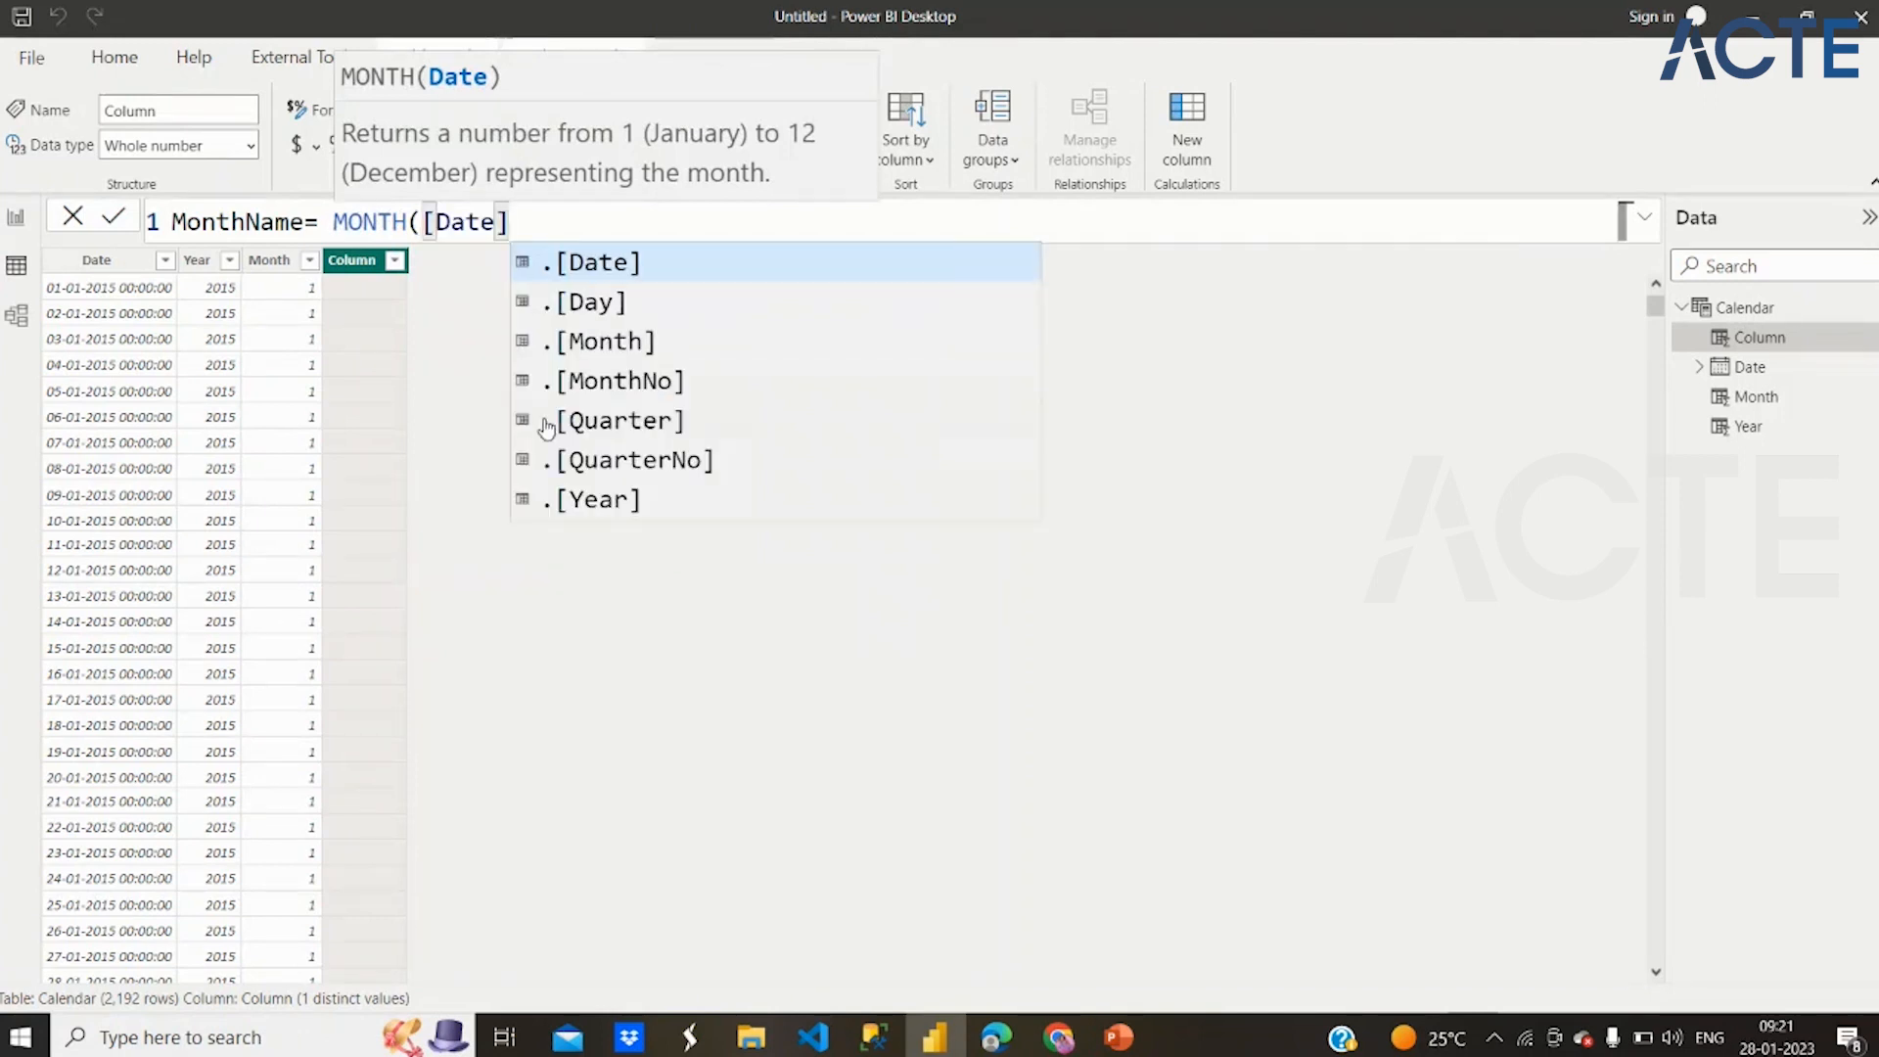
type(")")
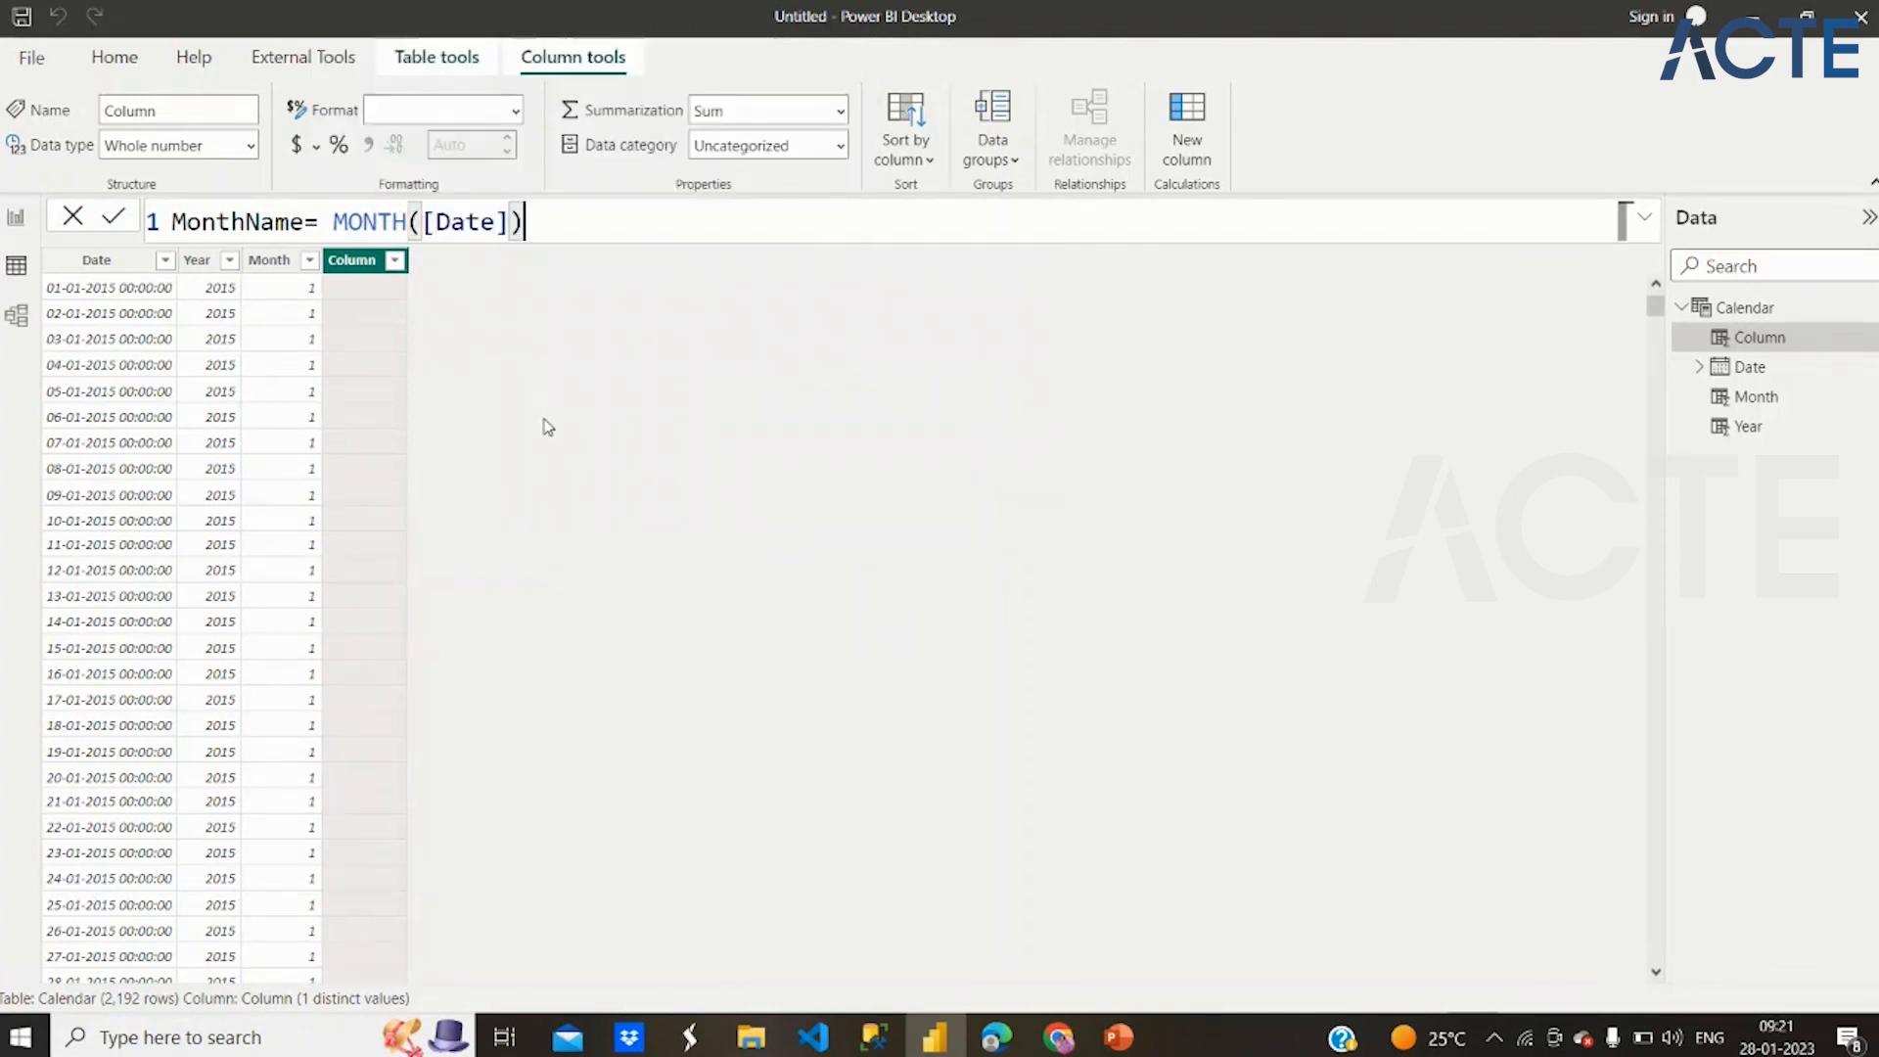
type(",")
Replace the [Date] argument inside MONTH with a nested FORMAT function
key("BackSpace")
key("Left")
key("BackSpace")
key("BackSpace")
key("BackSpace")
key("BackSpace")
key("BackSpace")
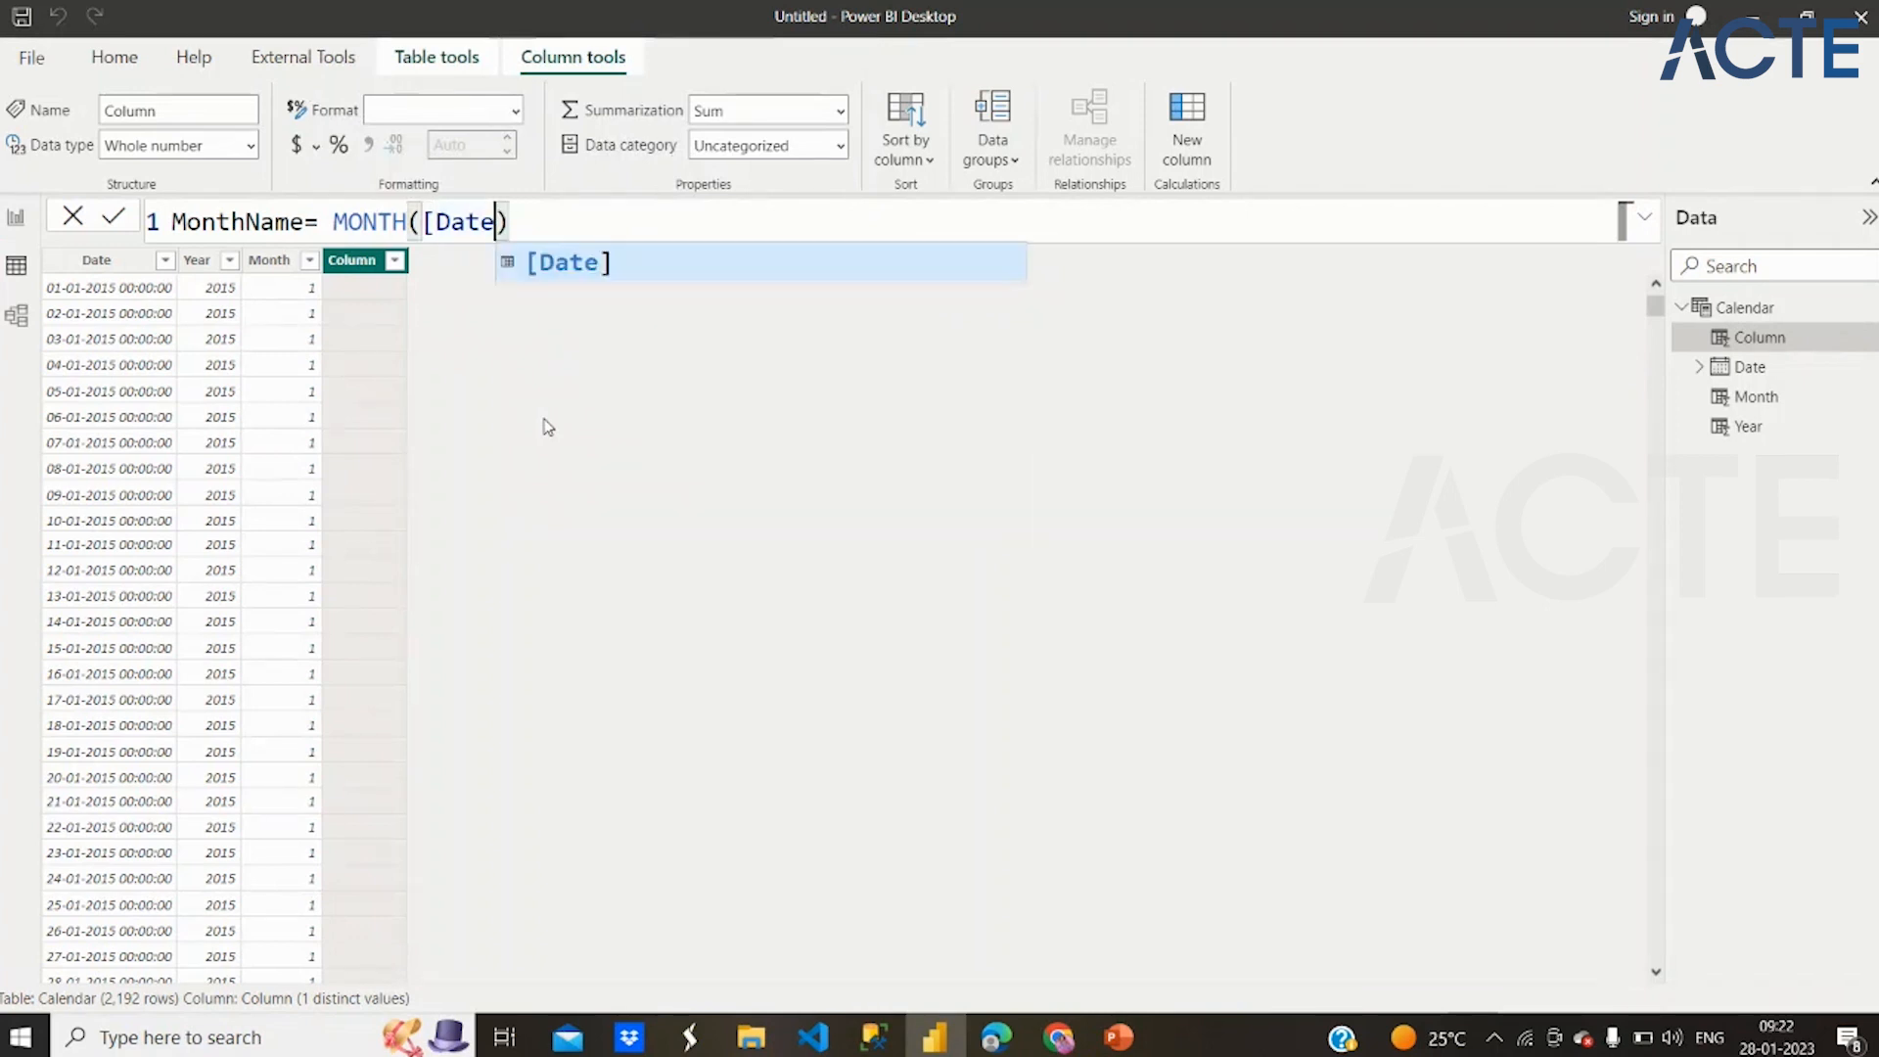
key("BackSpace")
type("for")
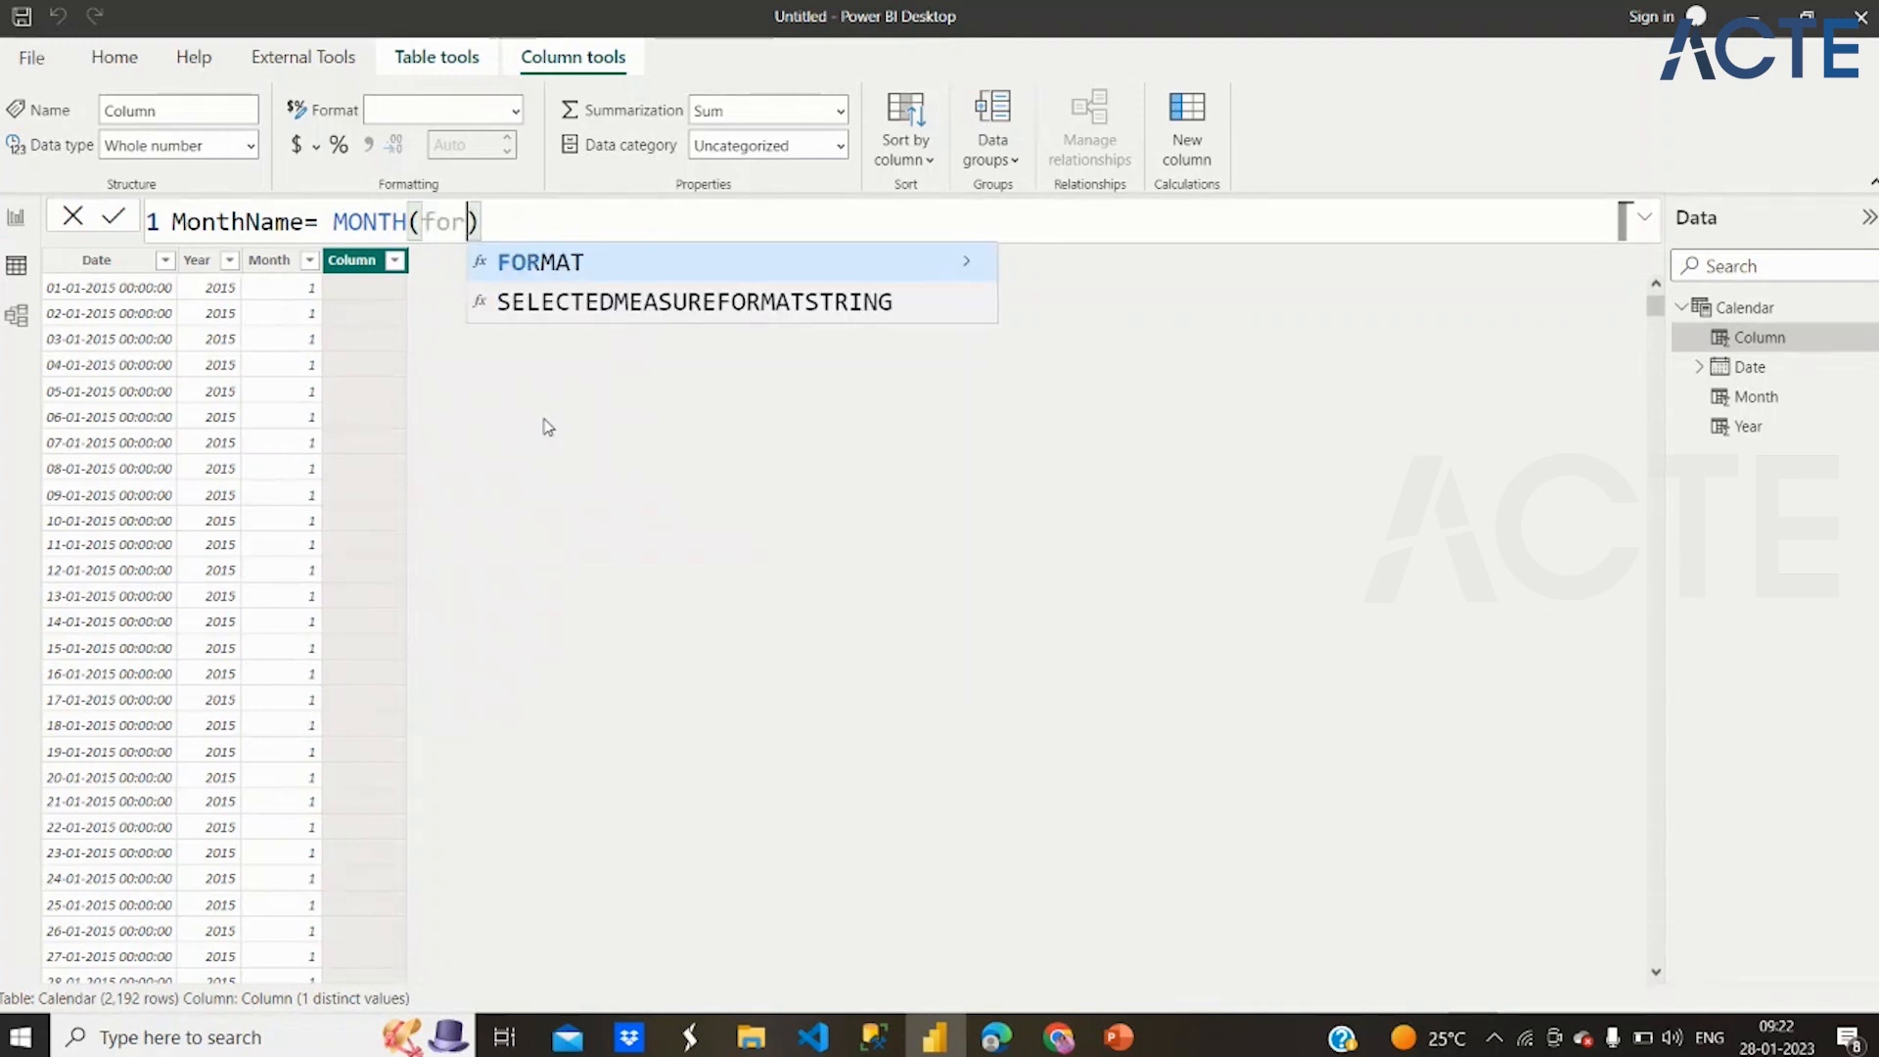
key("Tab")
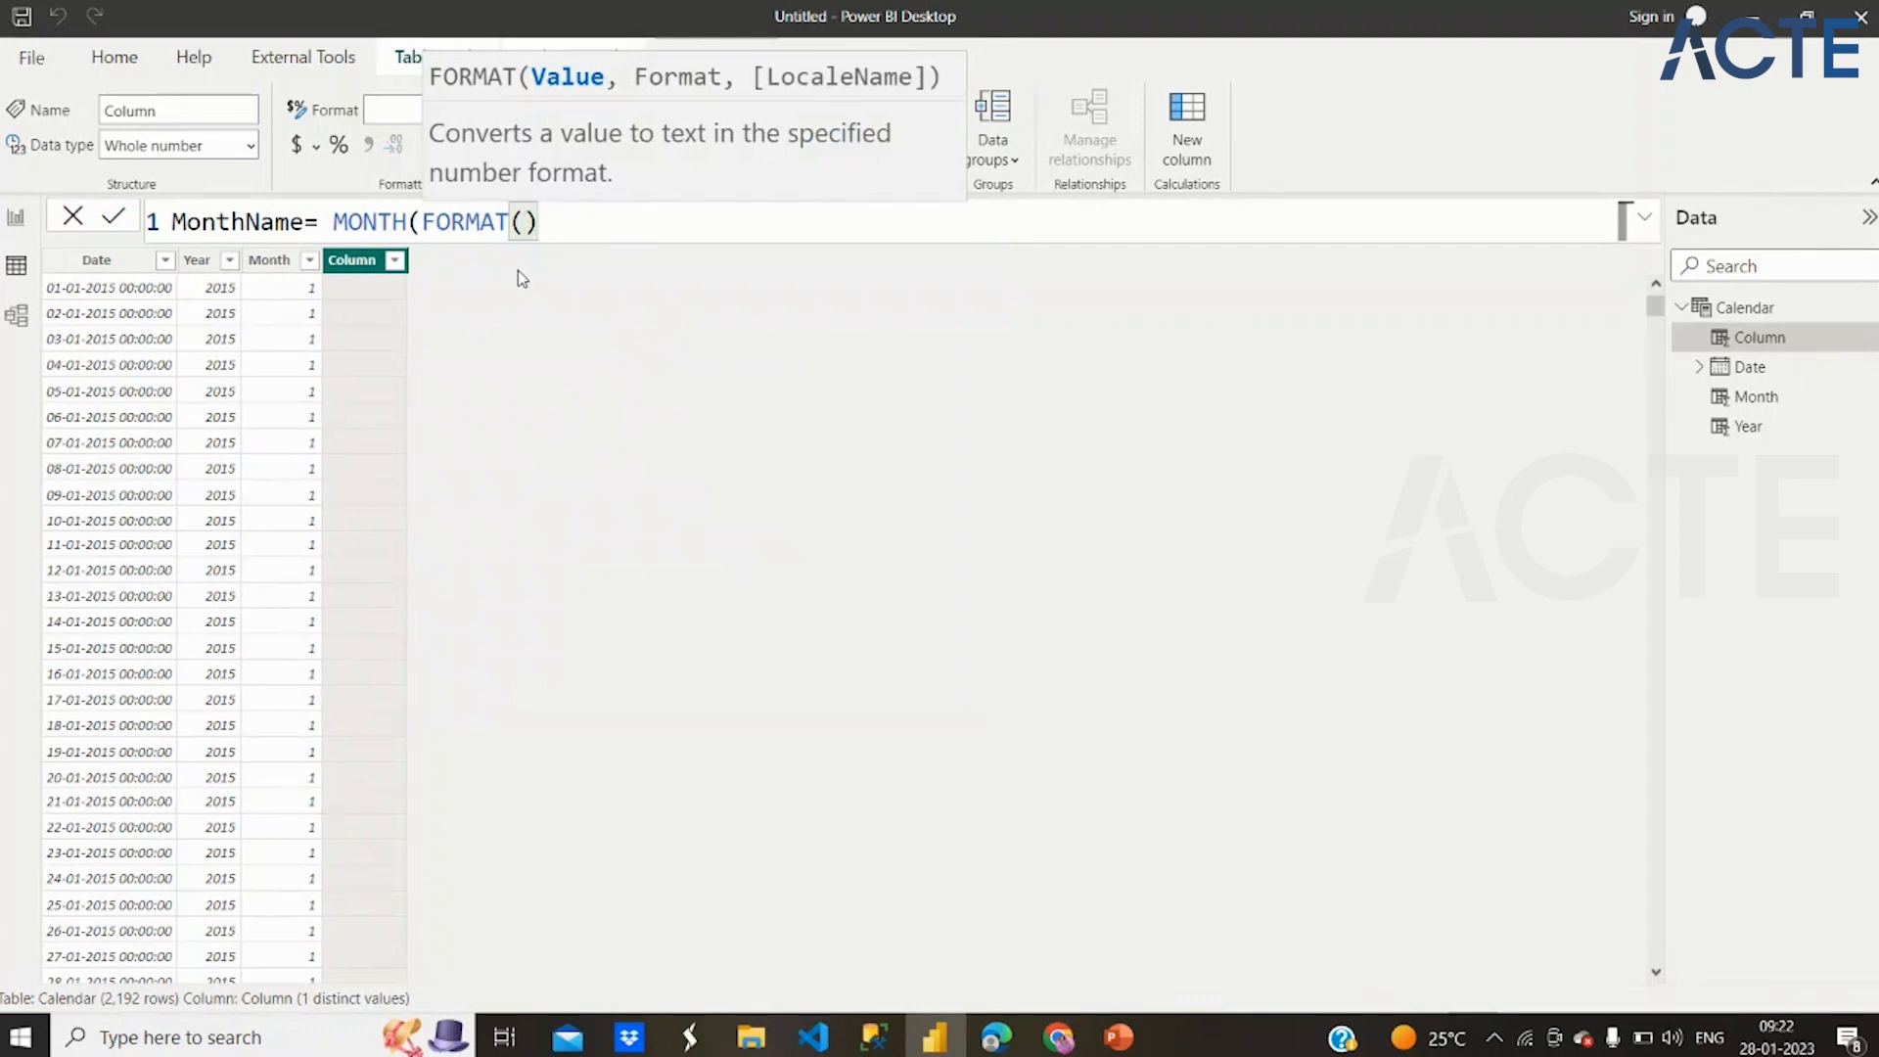
Give FORMAT the arguments [Date] and "mmm", and commit the MonthName formula
type("[D")
key("Tab")
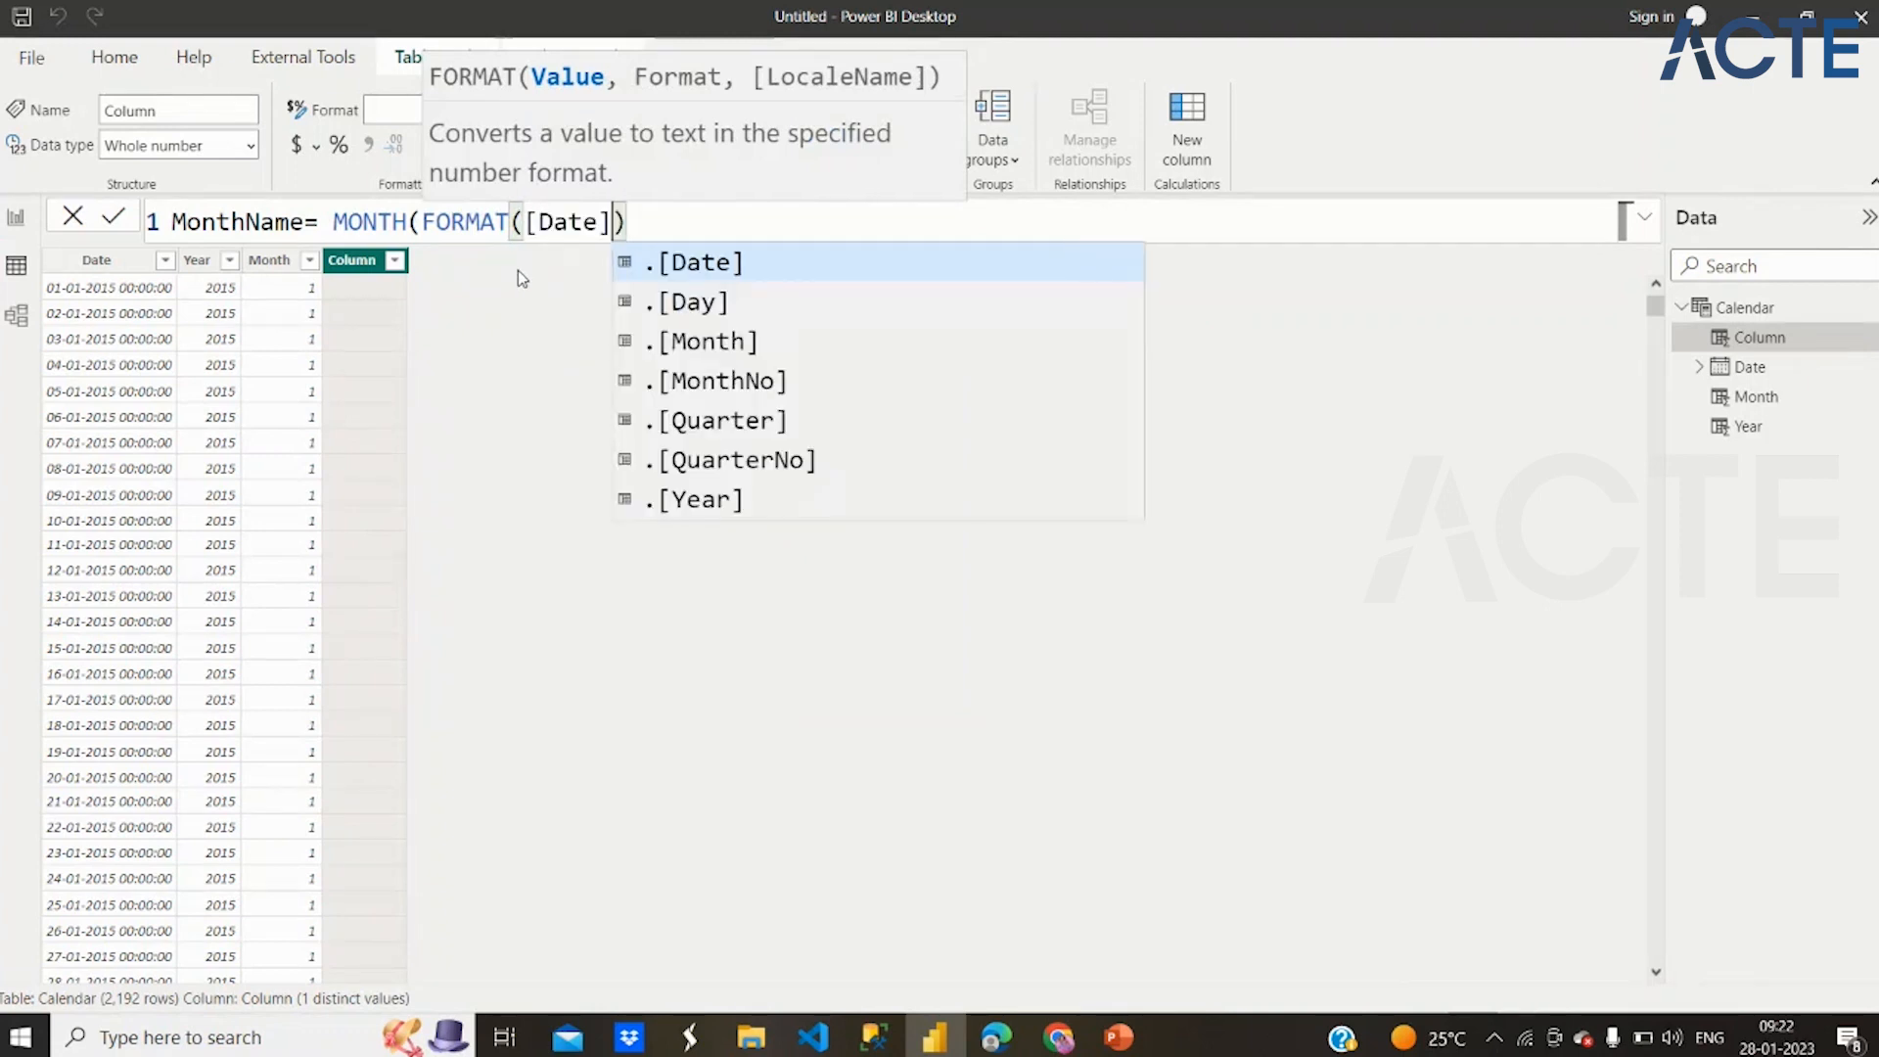
type(",")
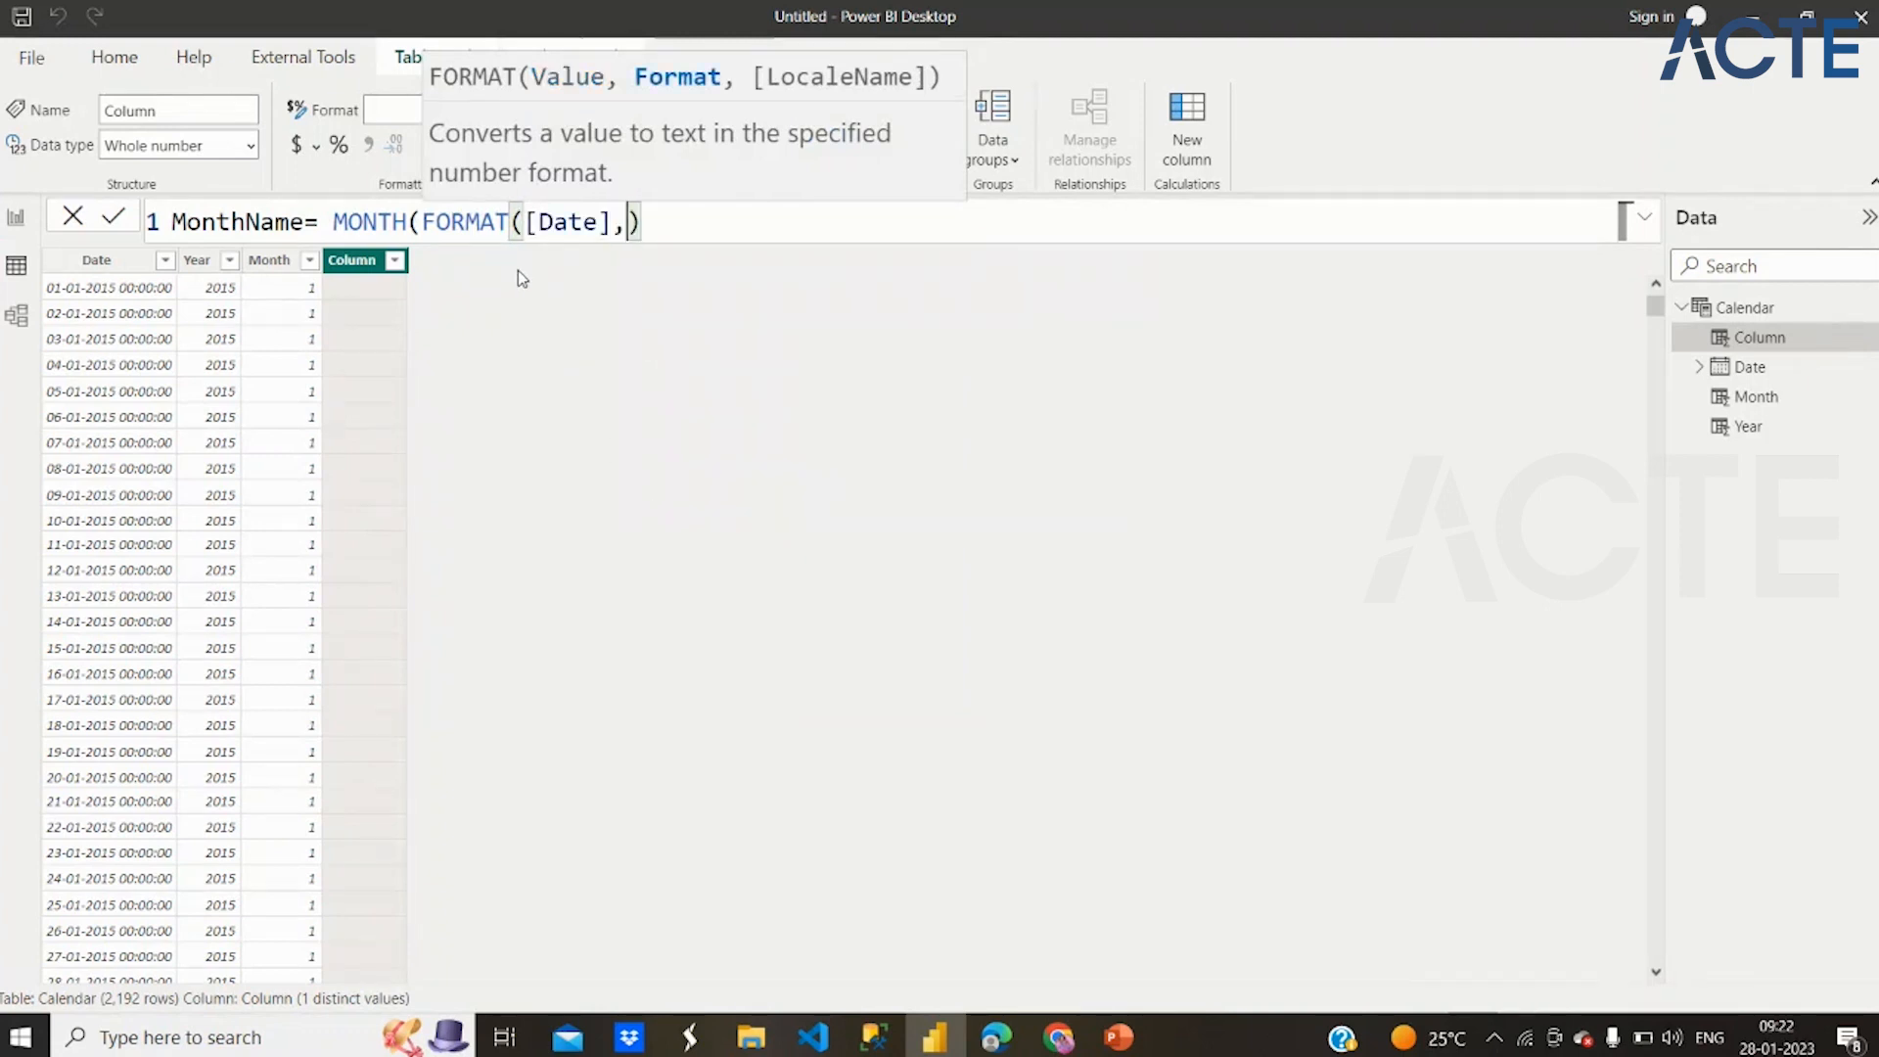
type("\"m")
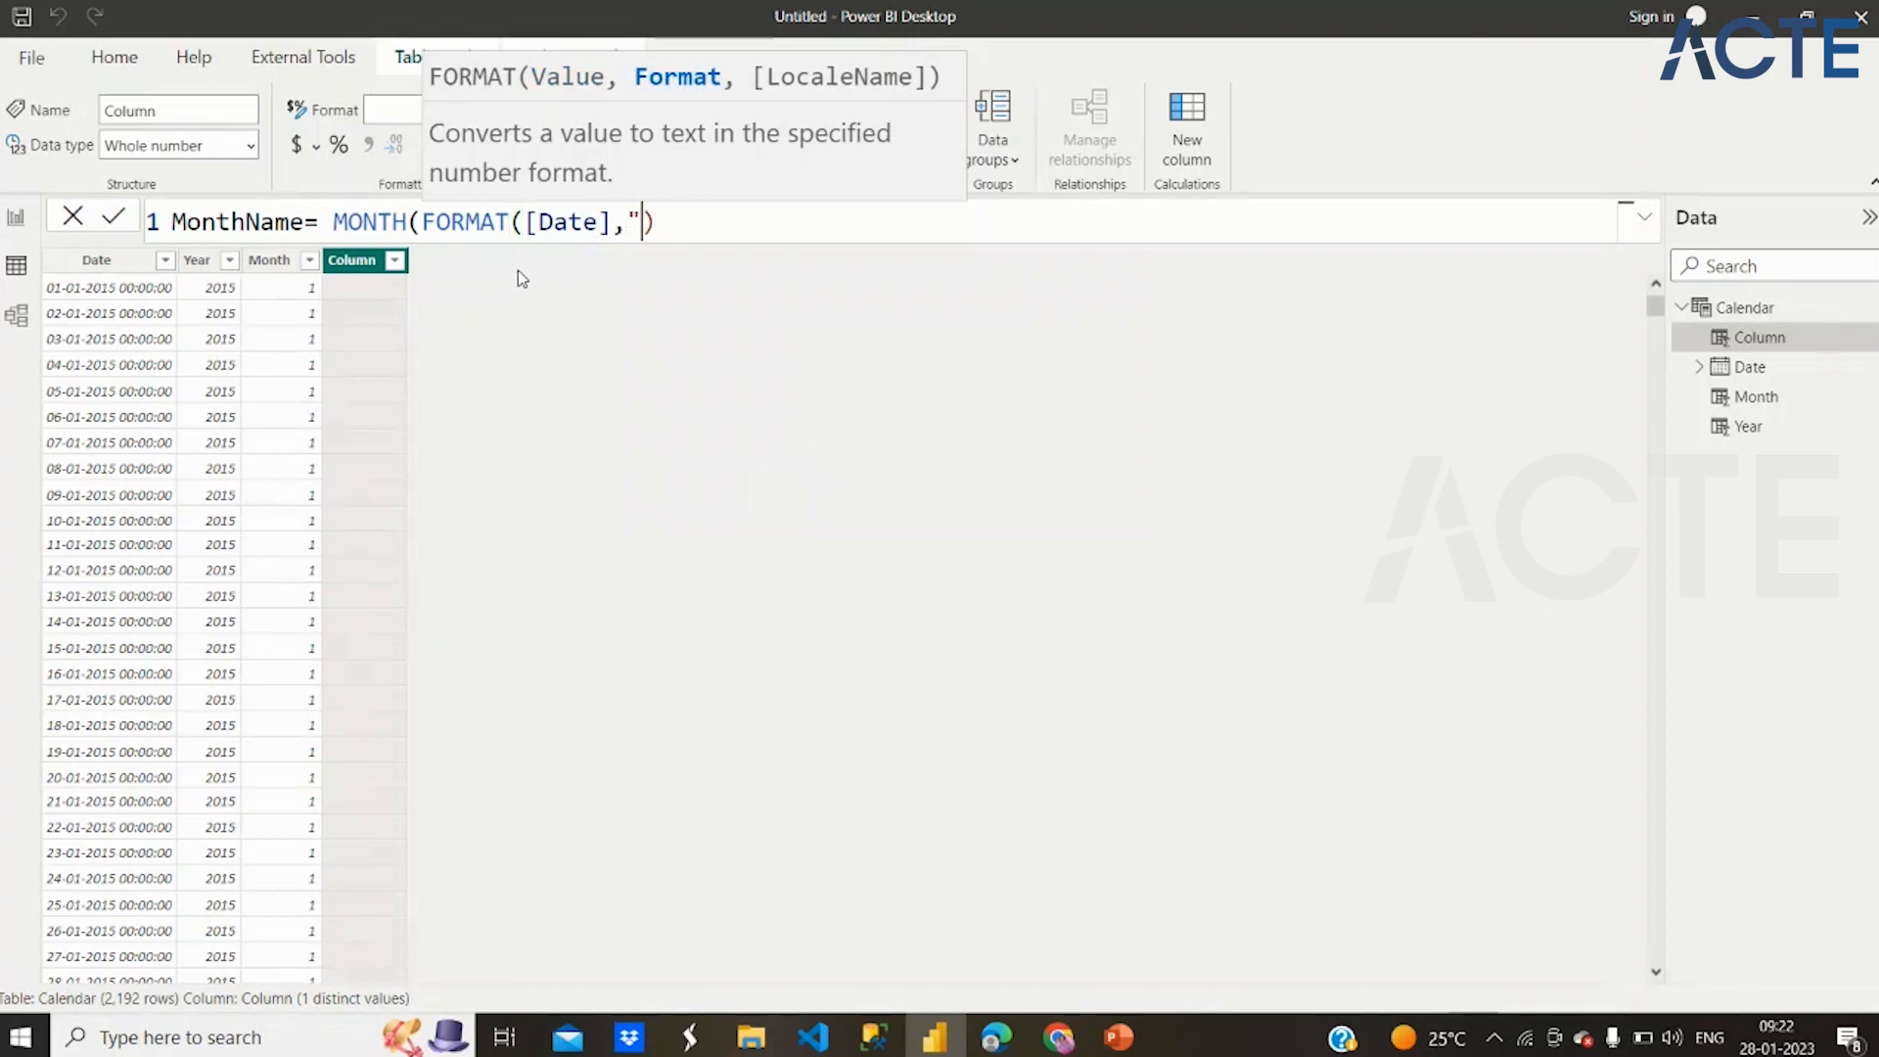
type("mm\")")
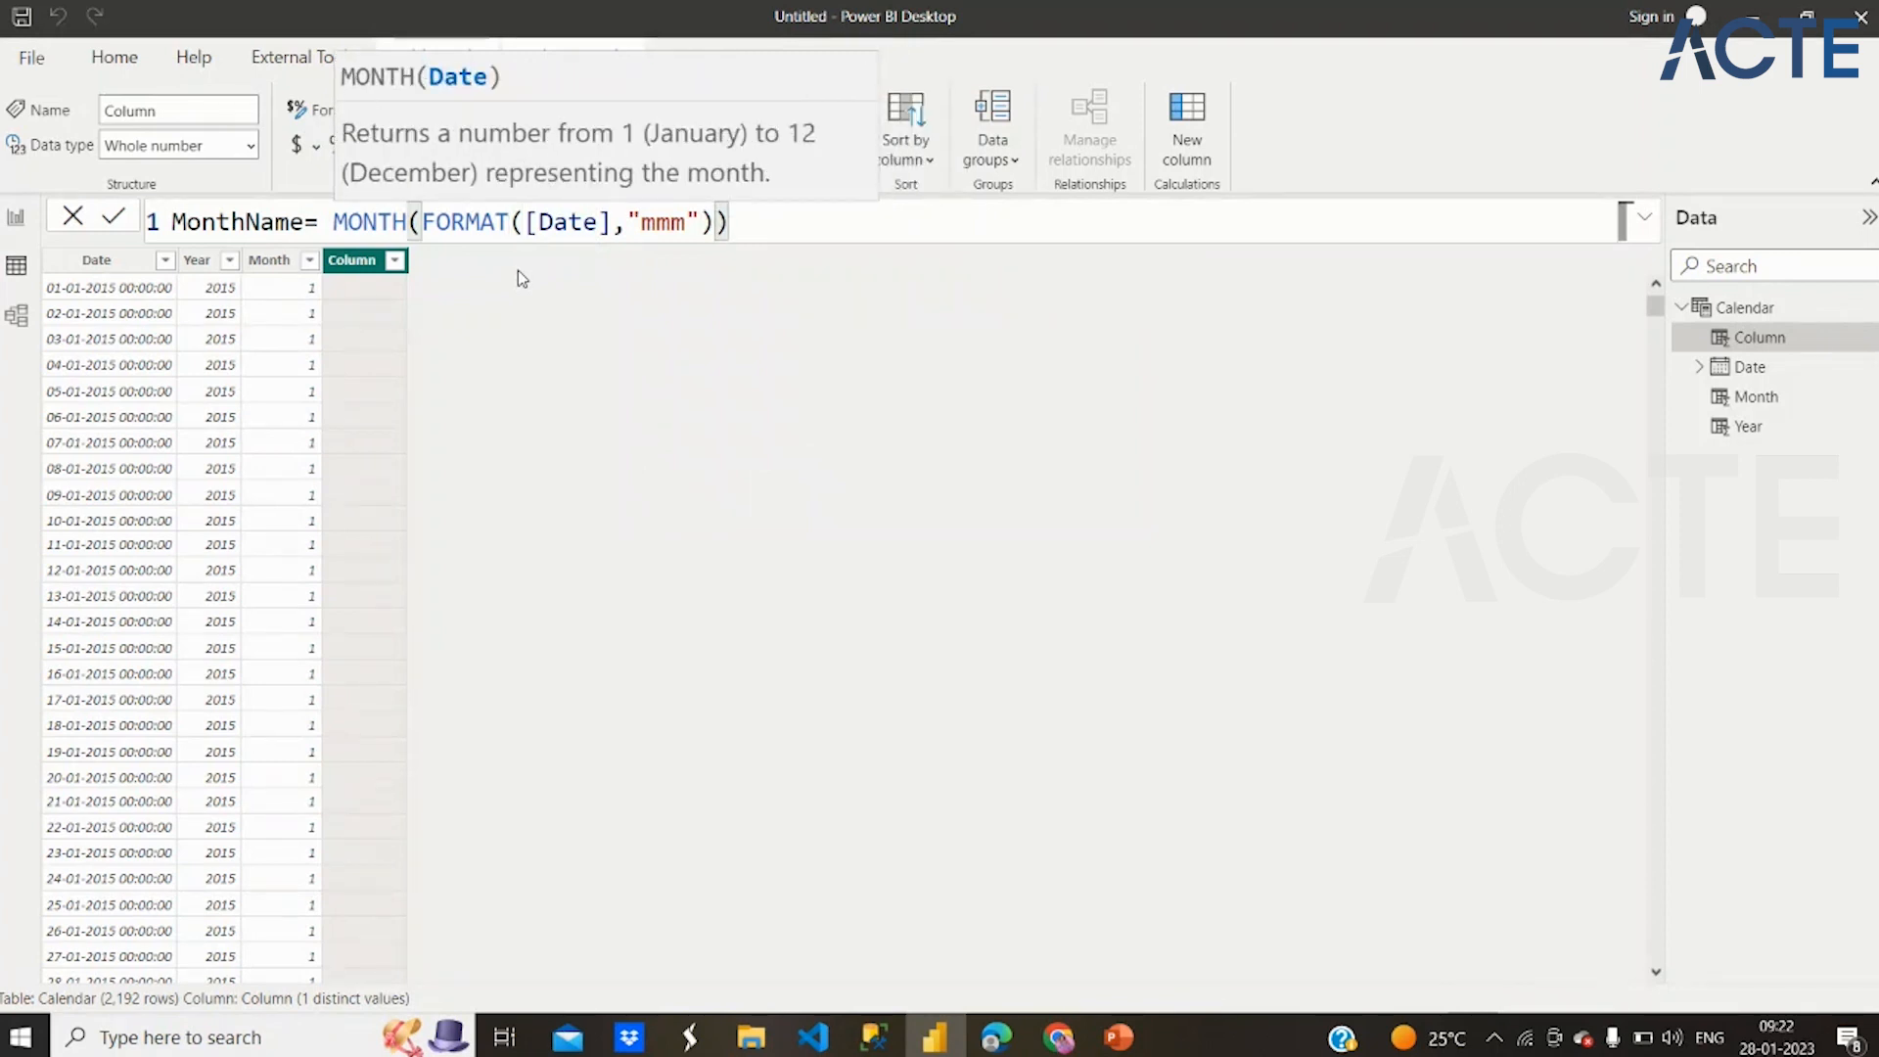
key("Return")
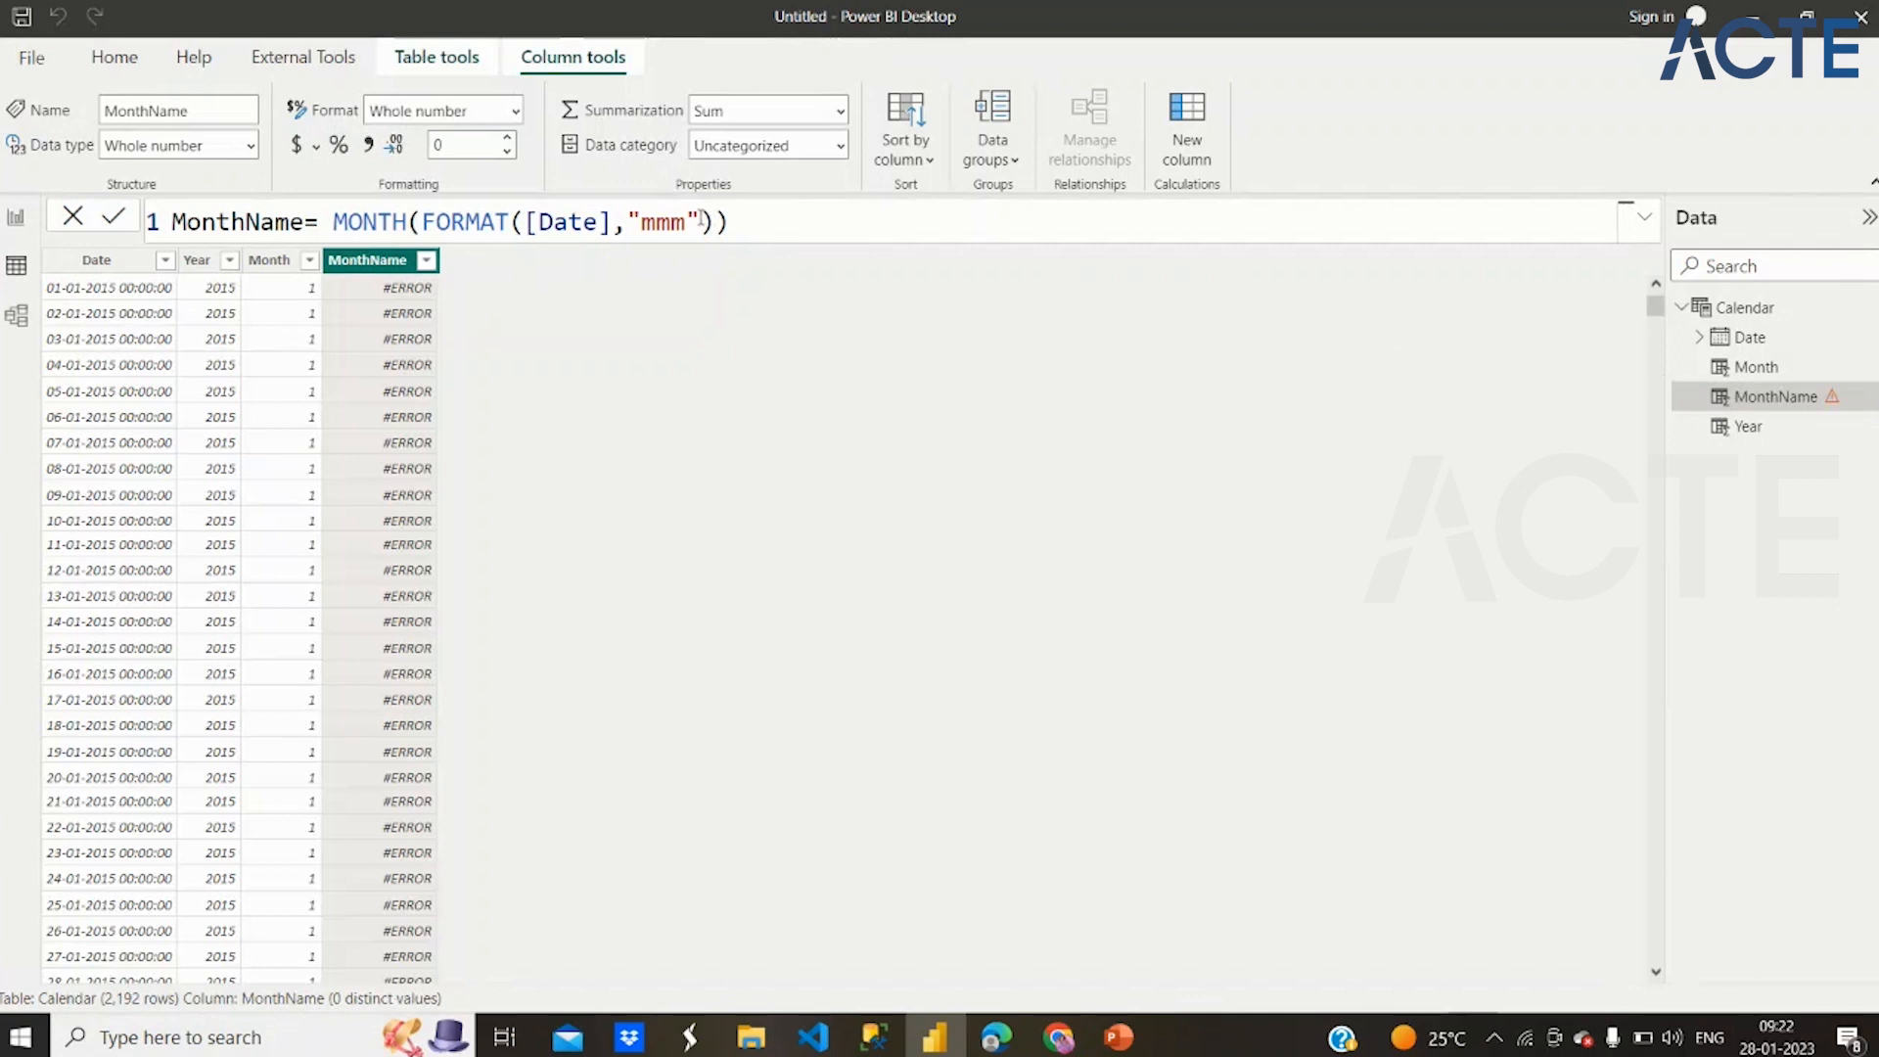
Change the format string in the MonthName formula to "mmmm" and set the column's data type to Date
left_click(745, 221)
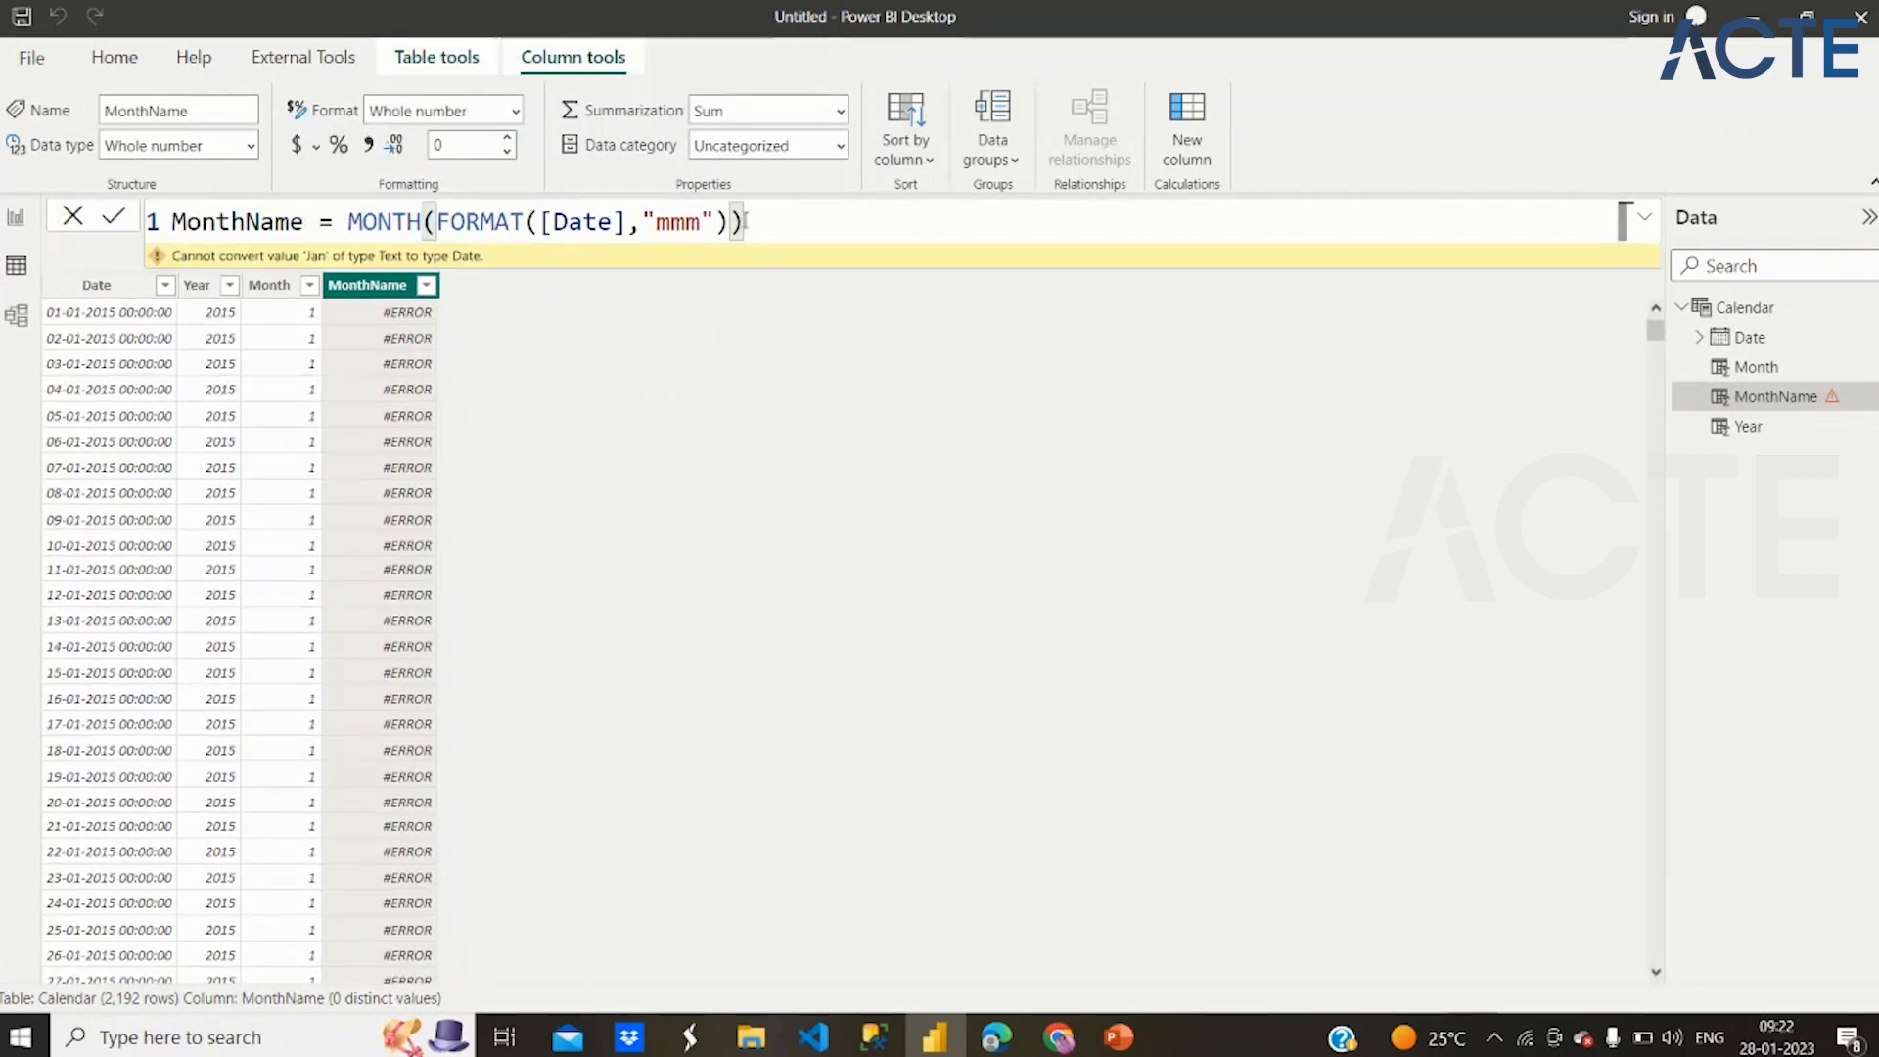
left_click(707, 222)
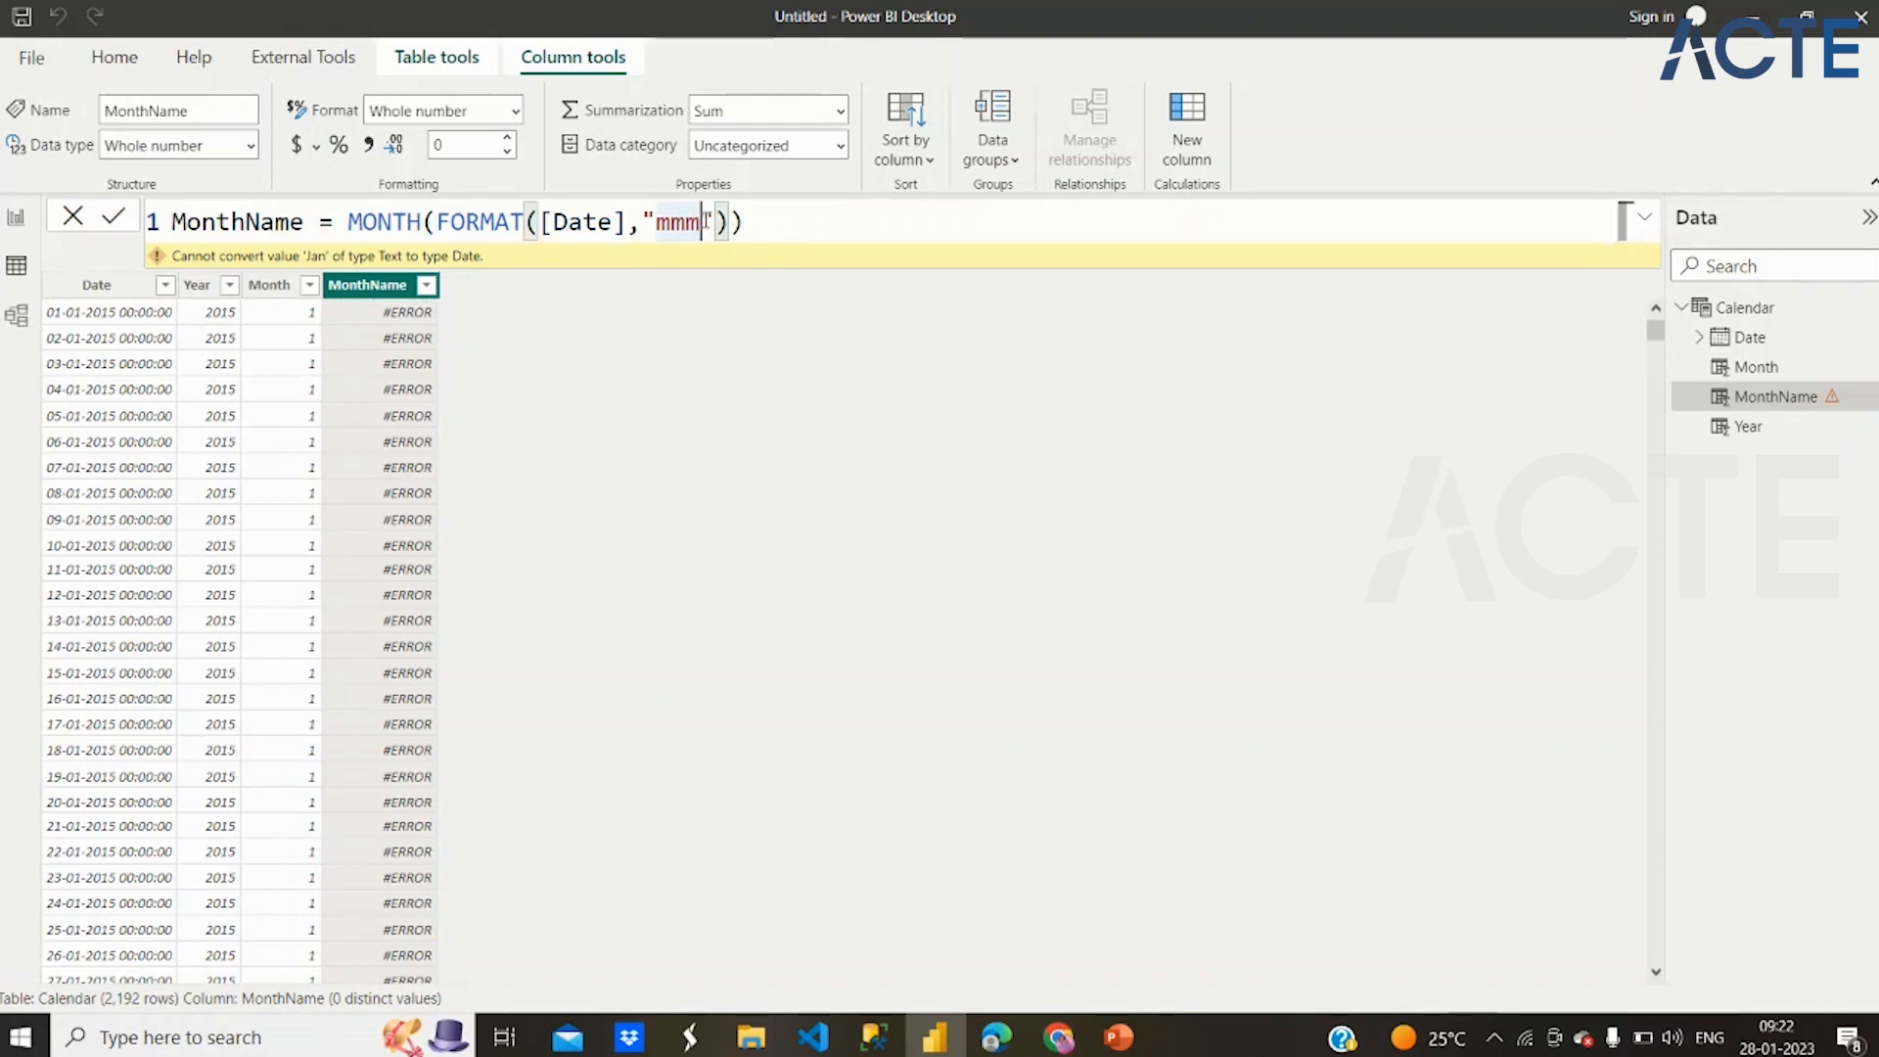
type("m")
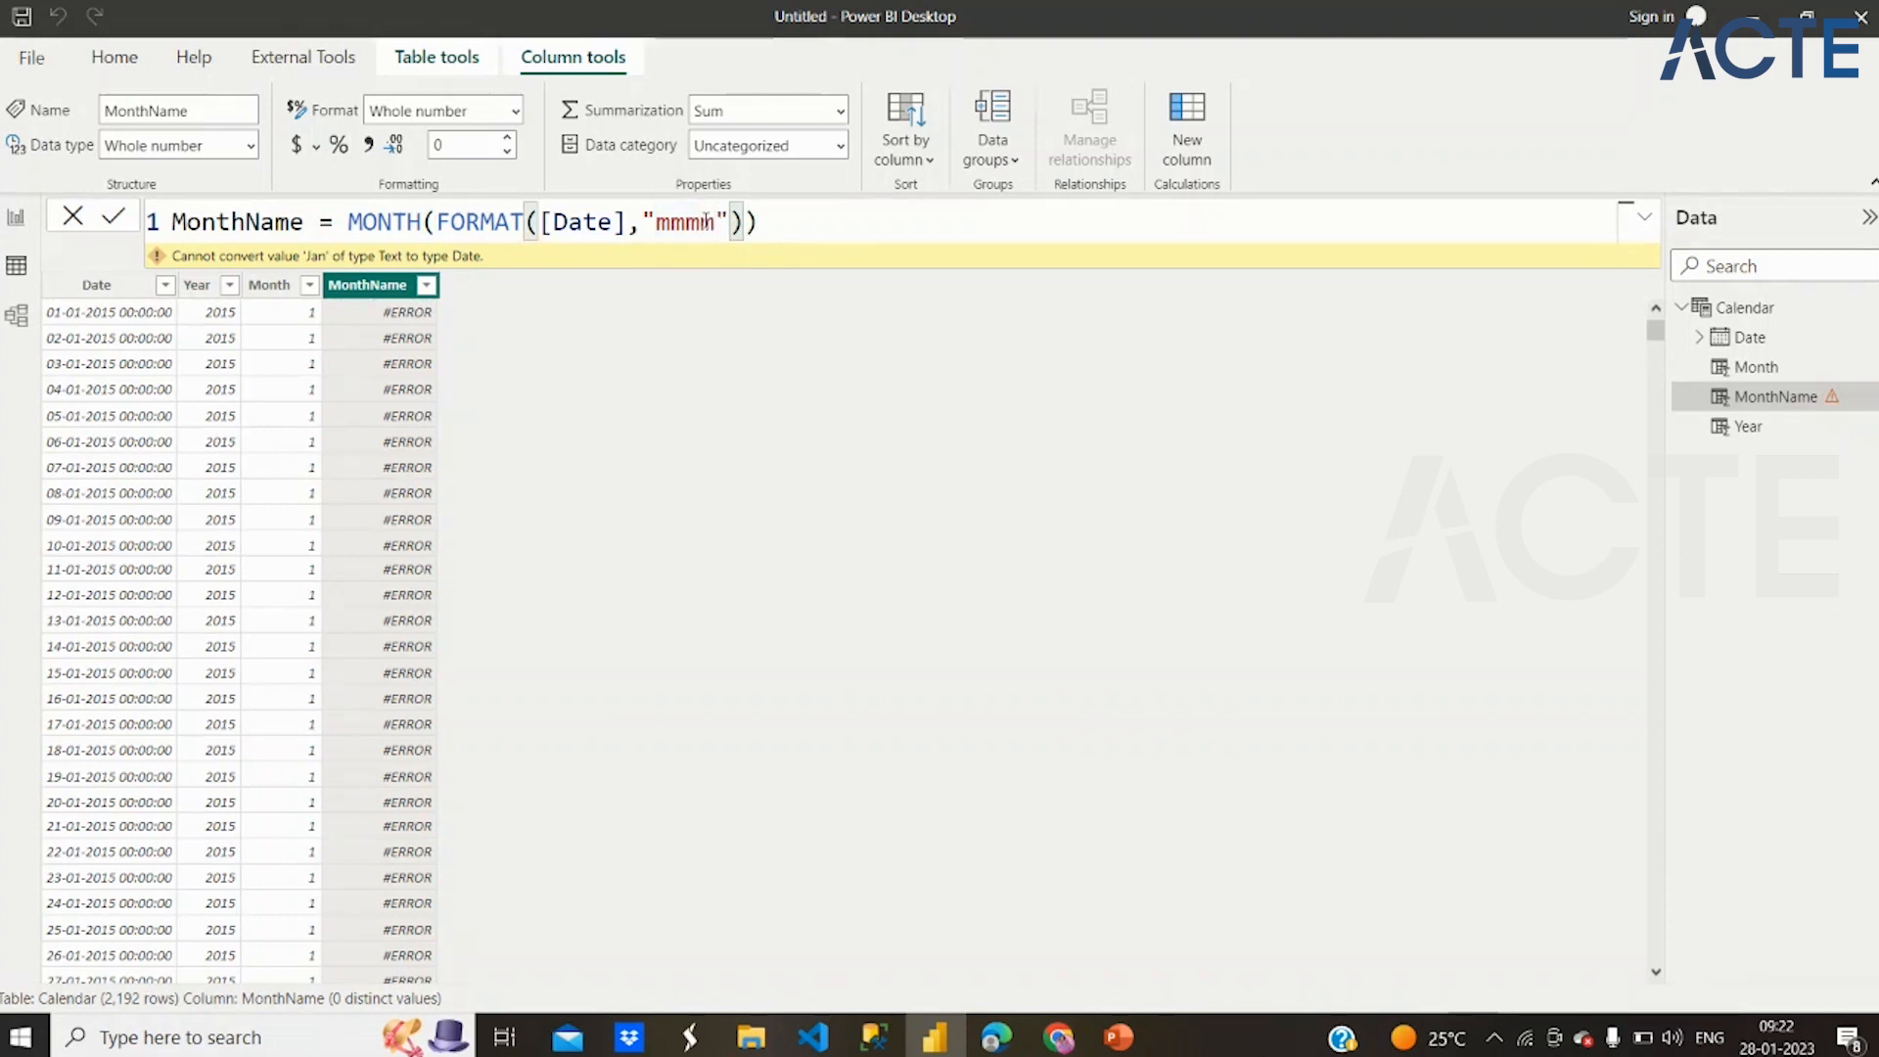
key("Return")
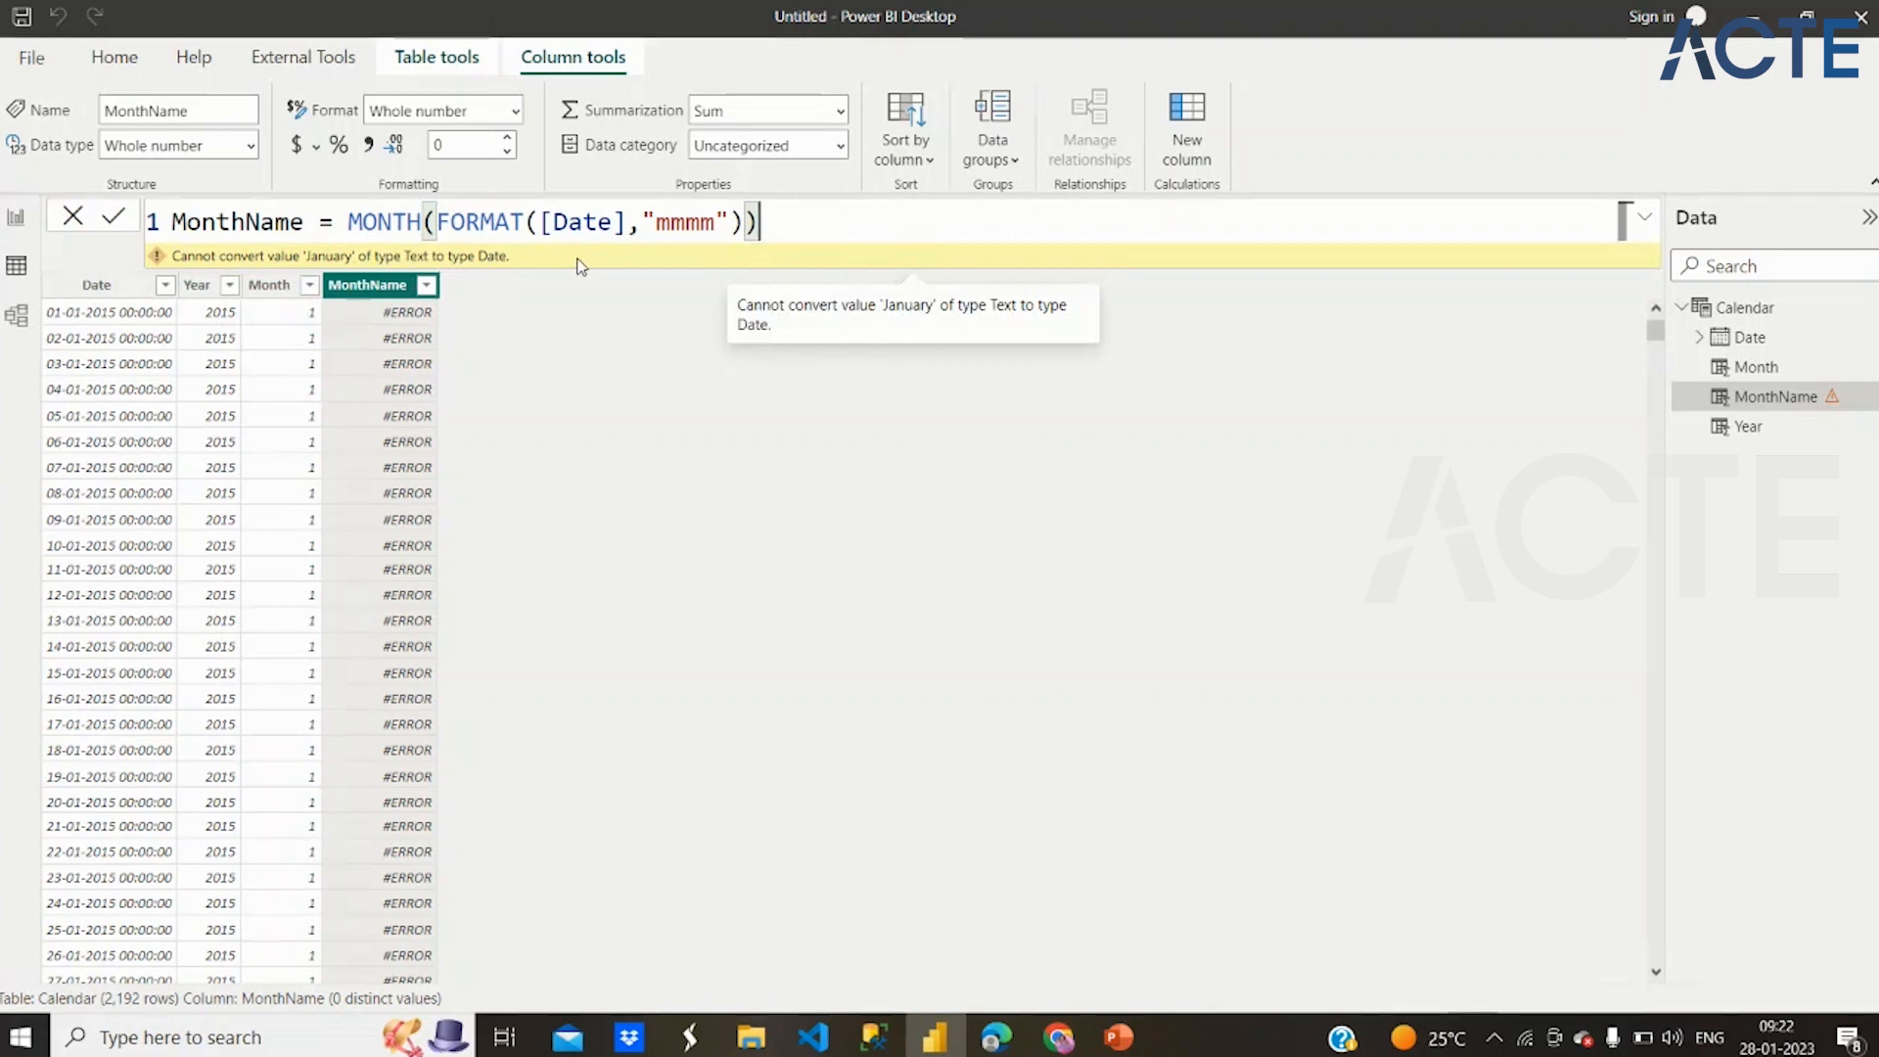
left_click(253, 146)
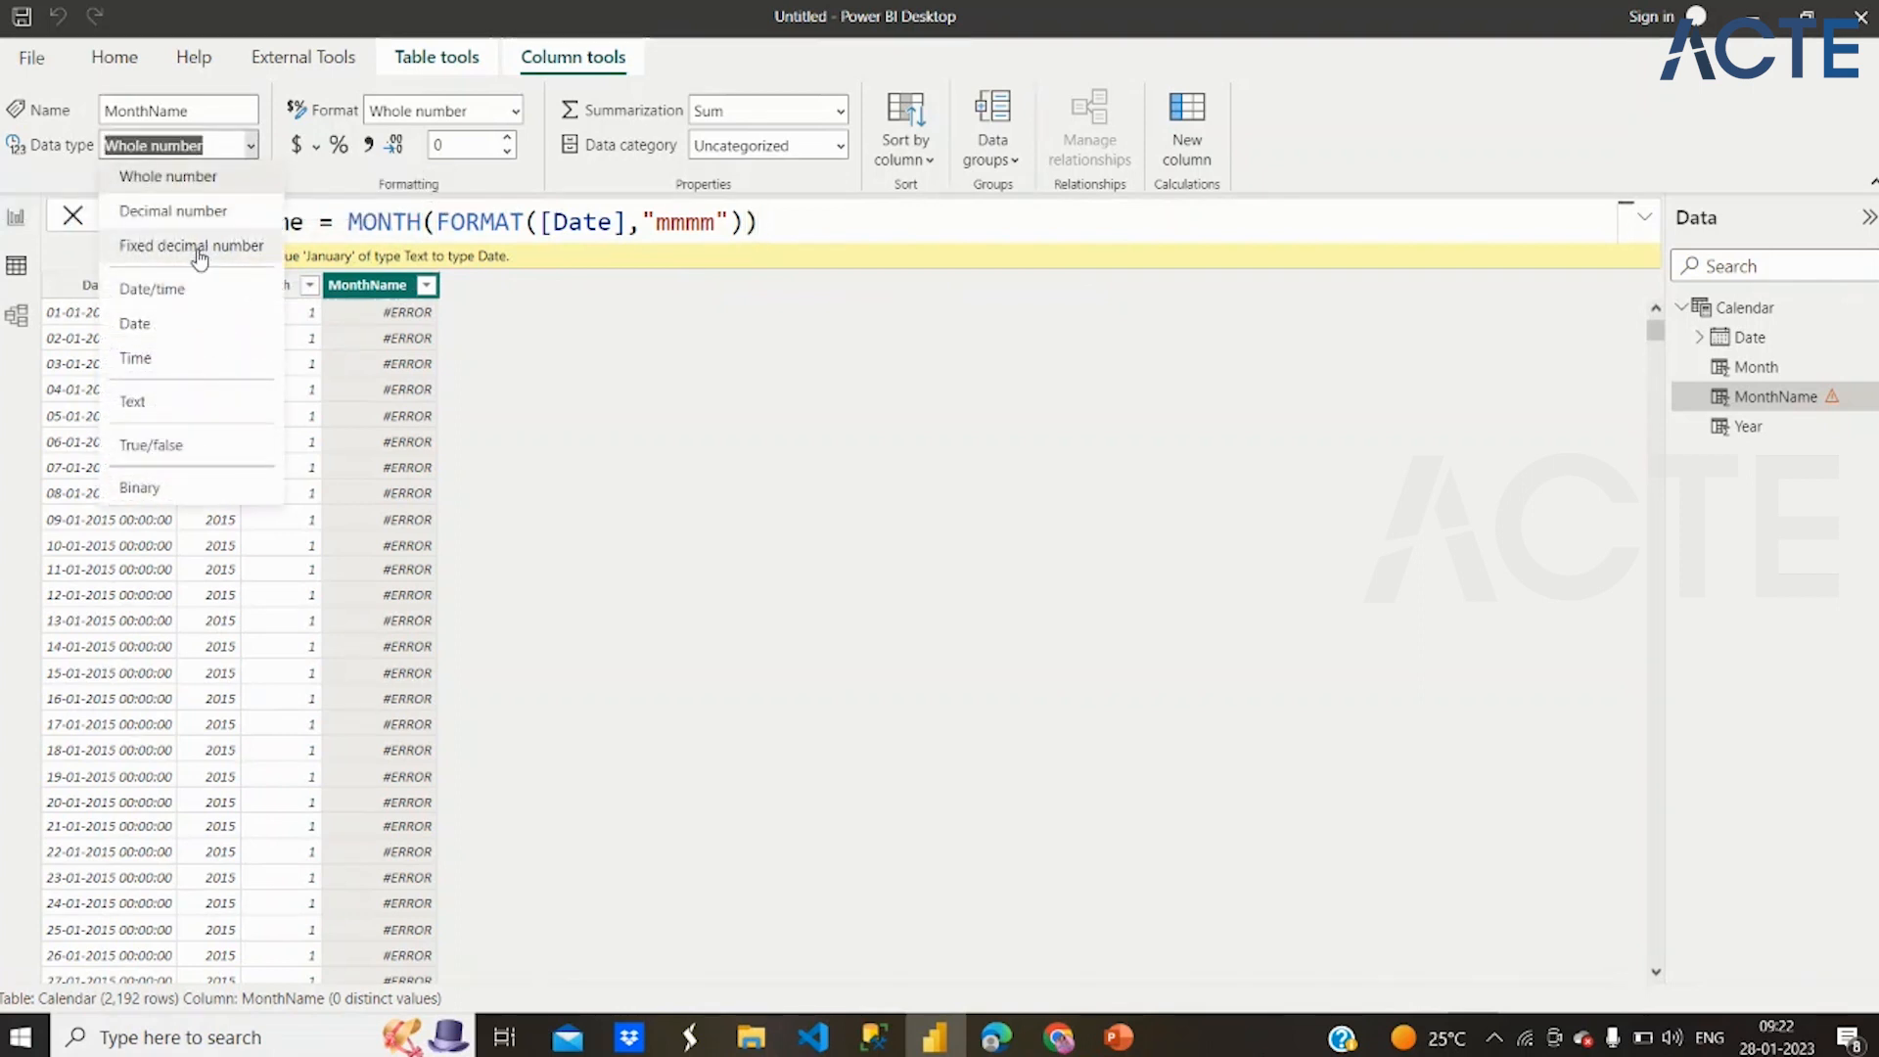
left_click(183, 326)
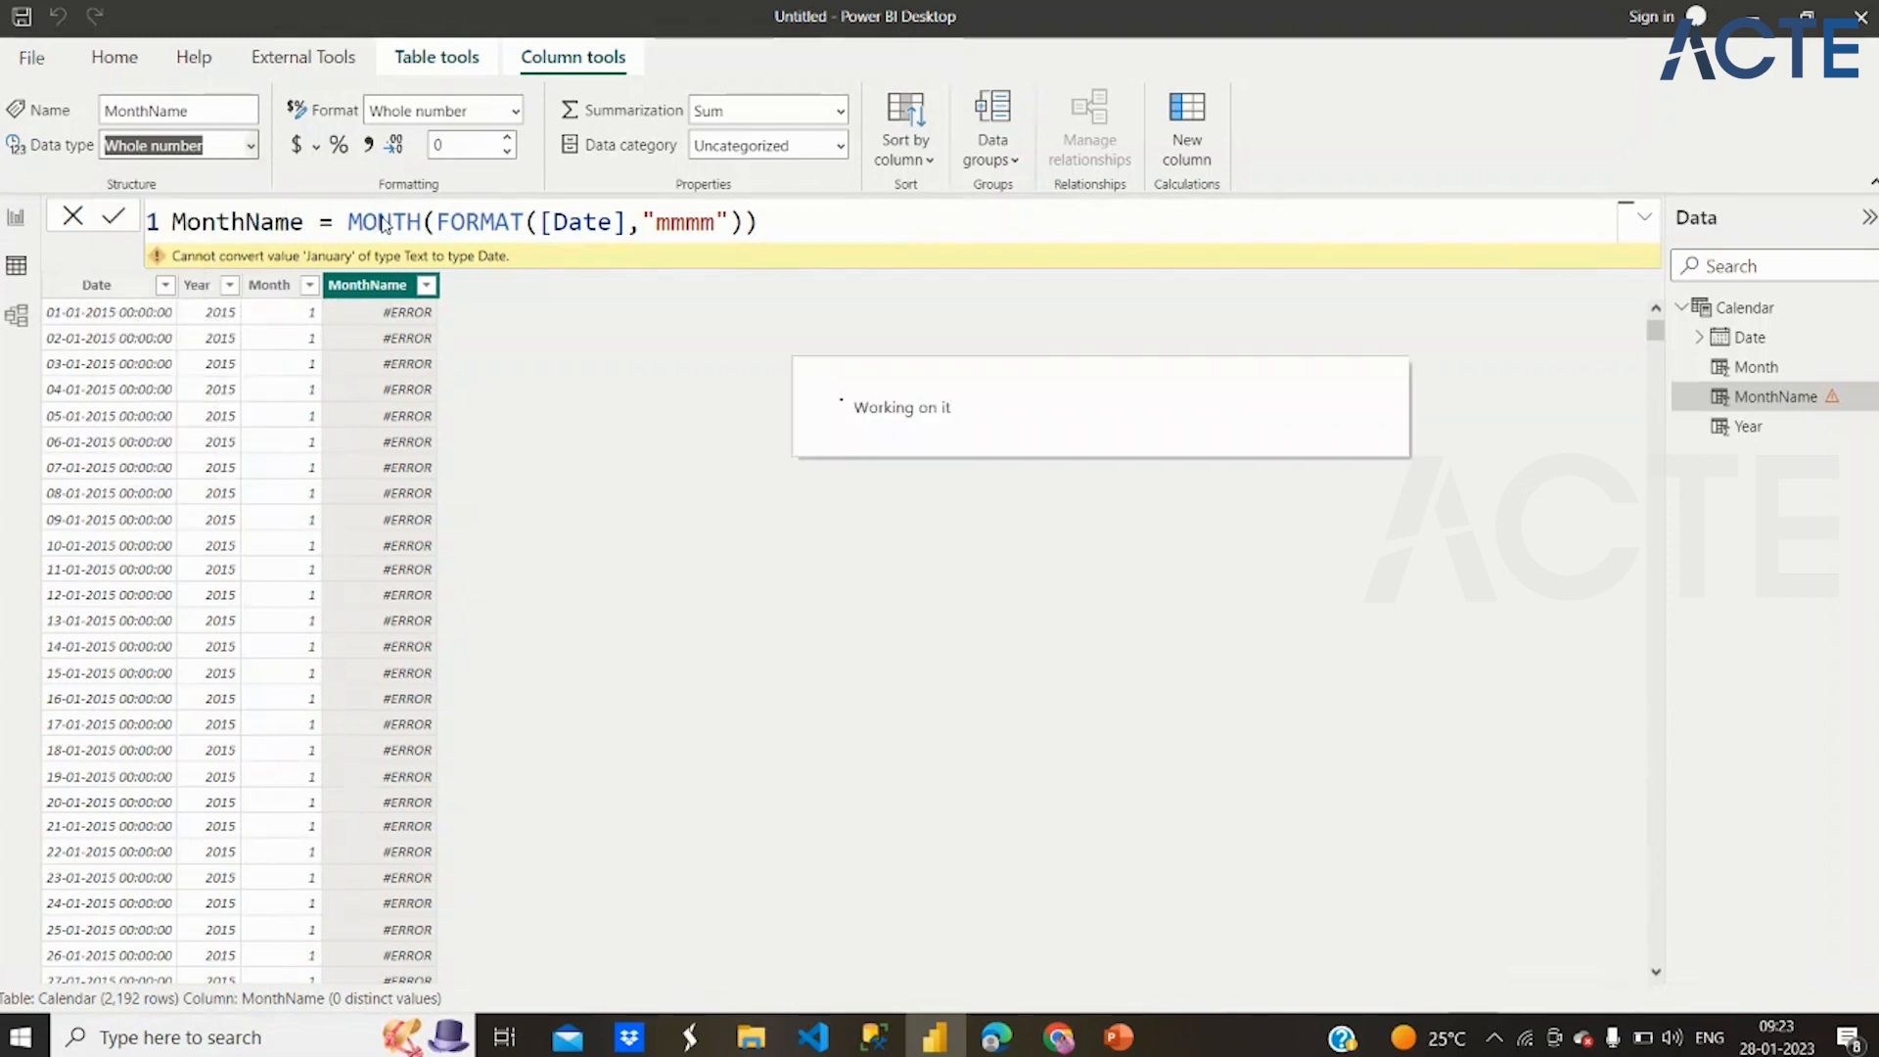
Remove the surrounding MONTH function so the MonthName formula reads FORMAT([Date],"mmmm")
left_click(720, 220)
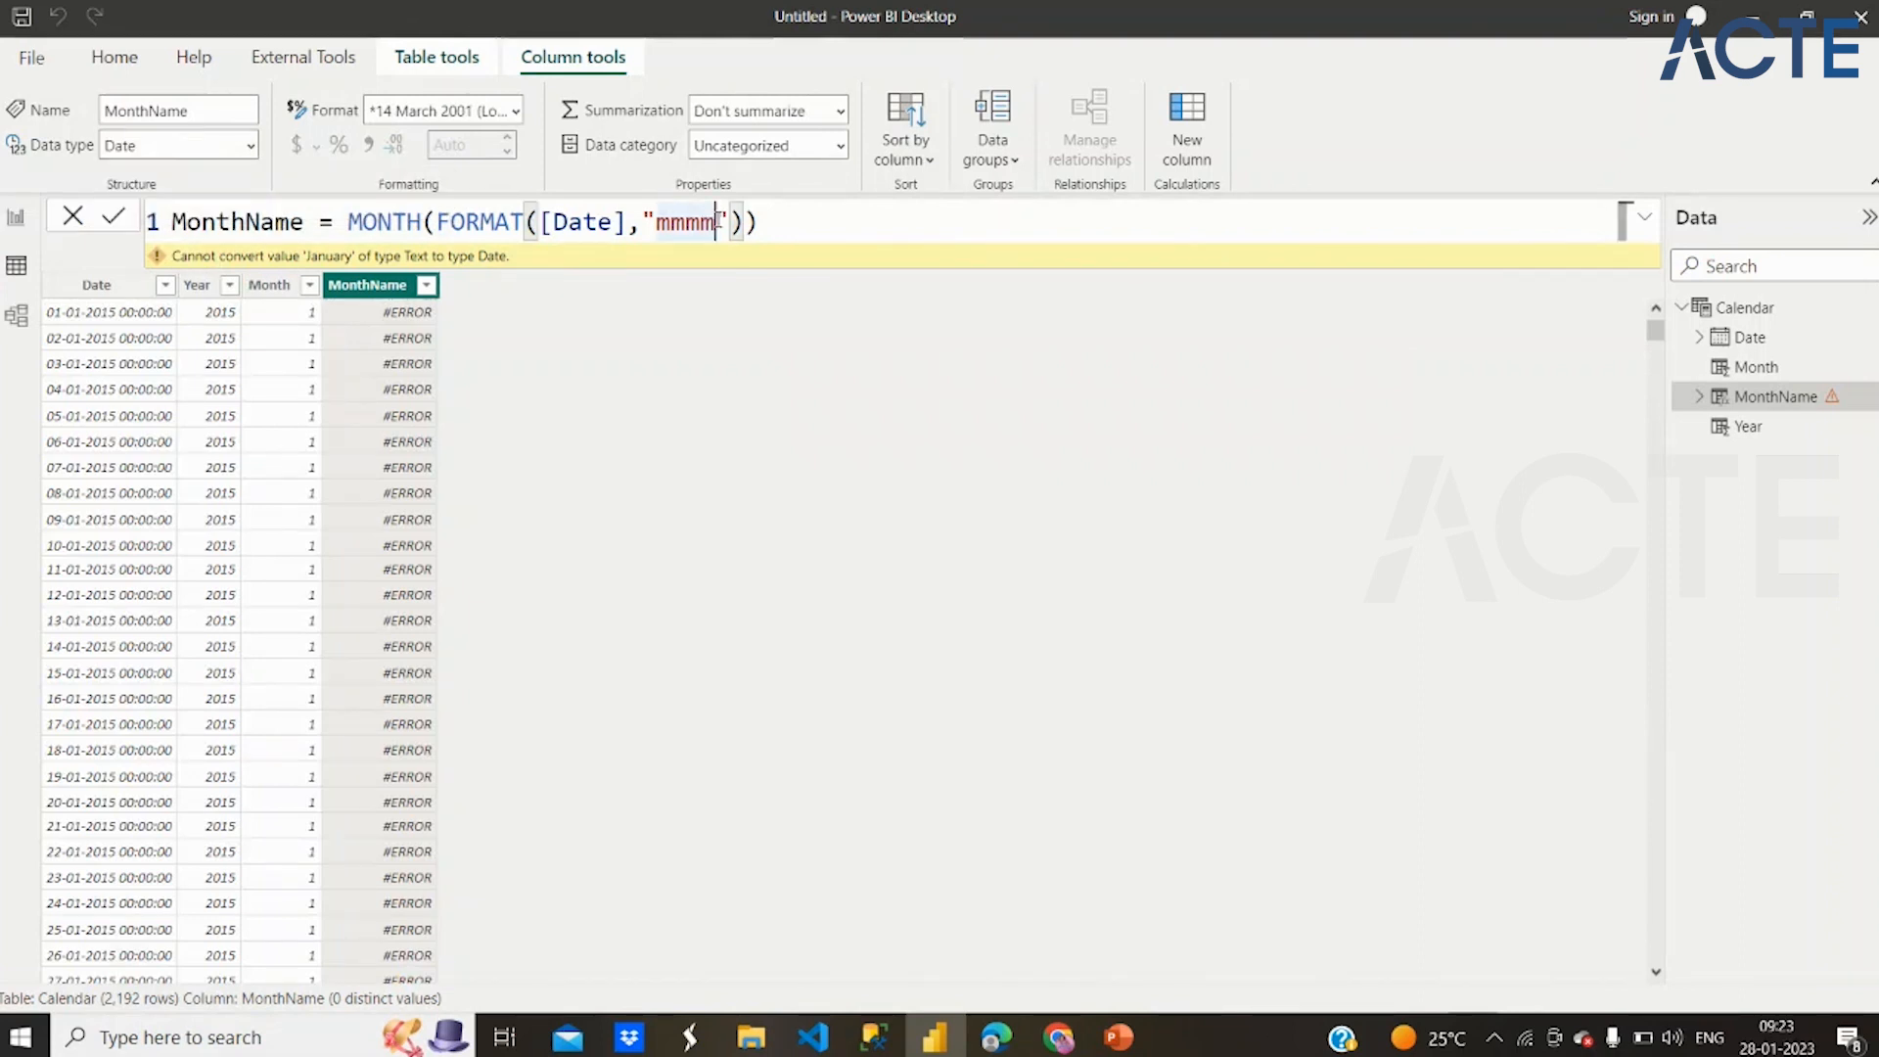
left_click(443, 219)
key("BackSpace")
key("BackSpace")
key("BackSpace")
key("BackSpace")
key("BackSpace")
key("BackSpace")
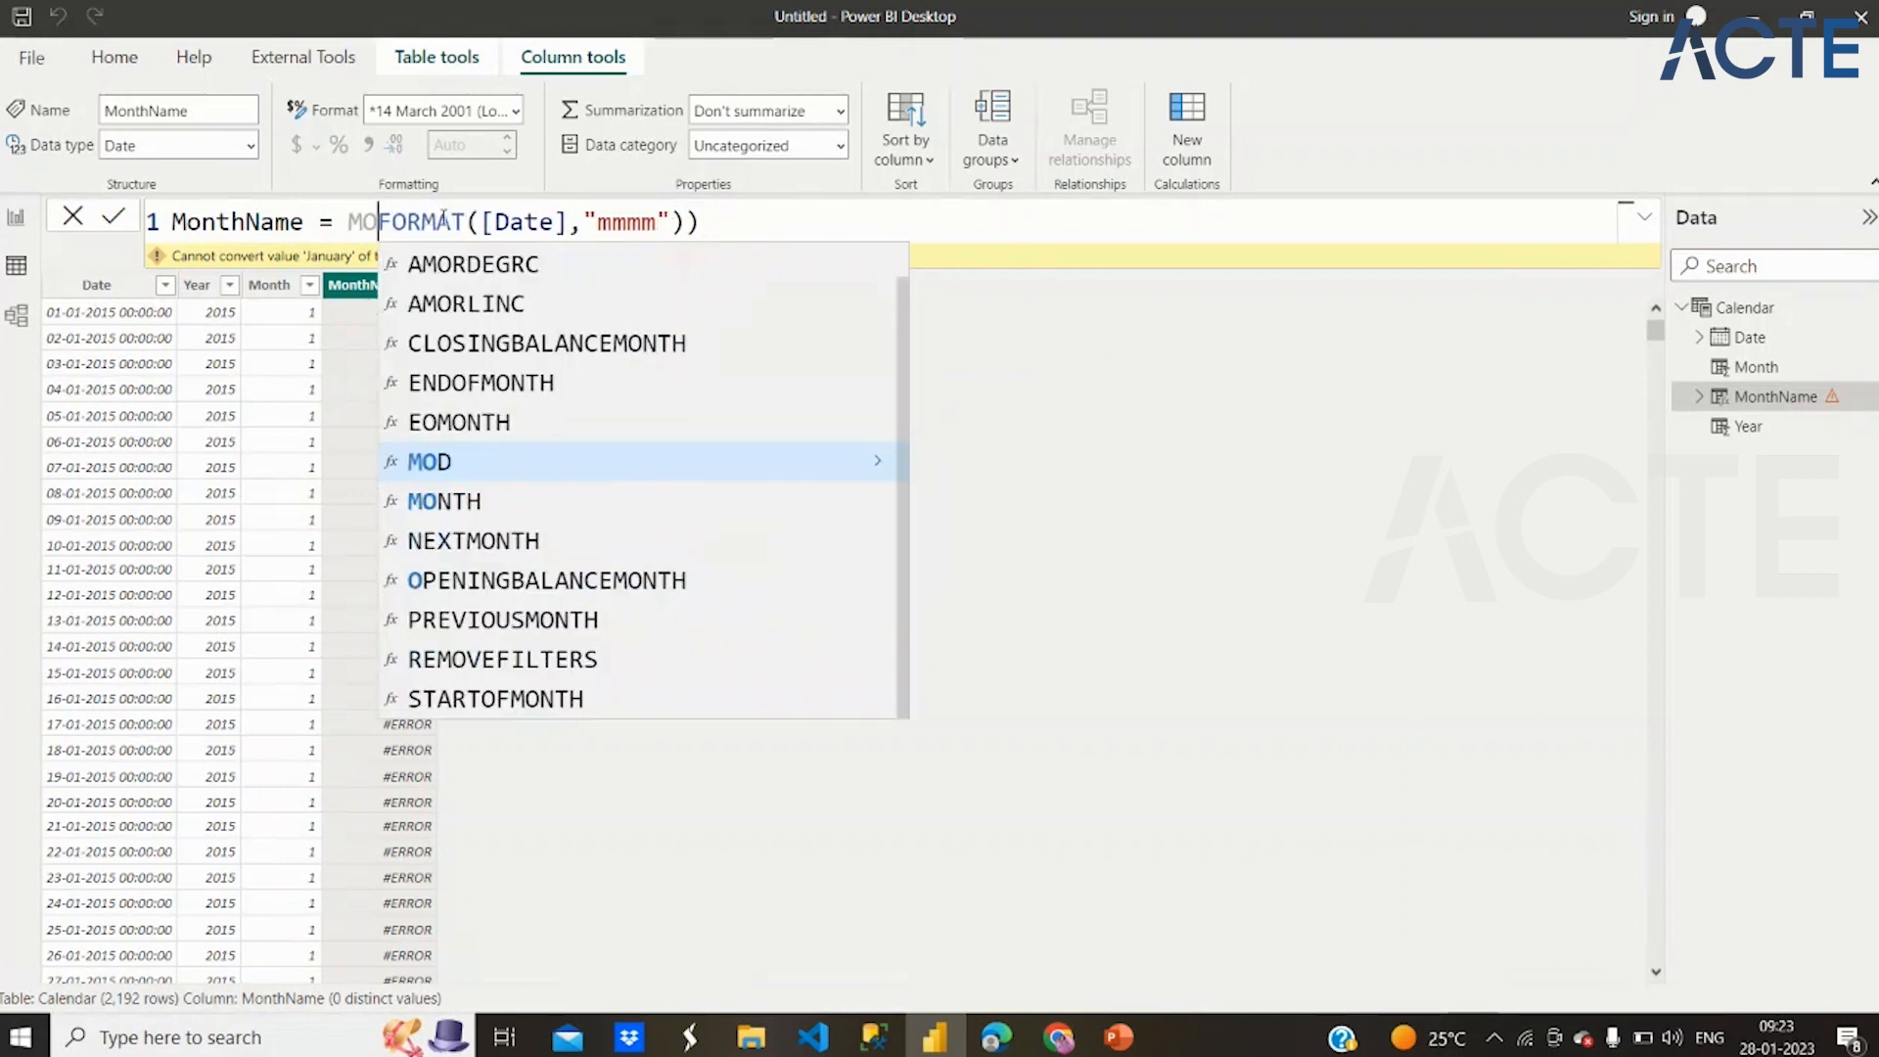
left_click(705, 222)
key("BackSpace")
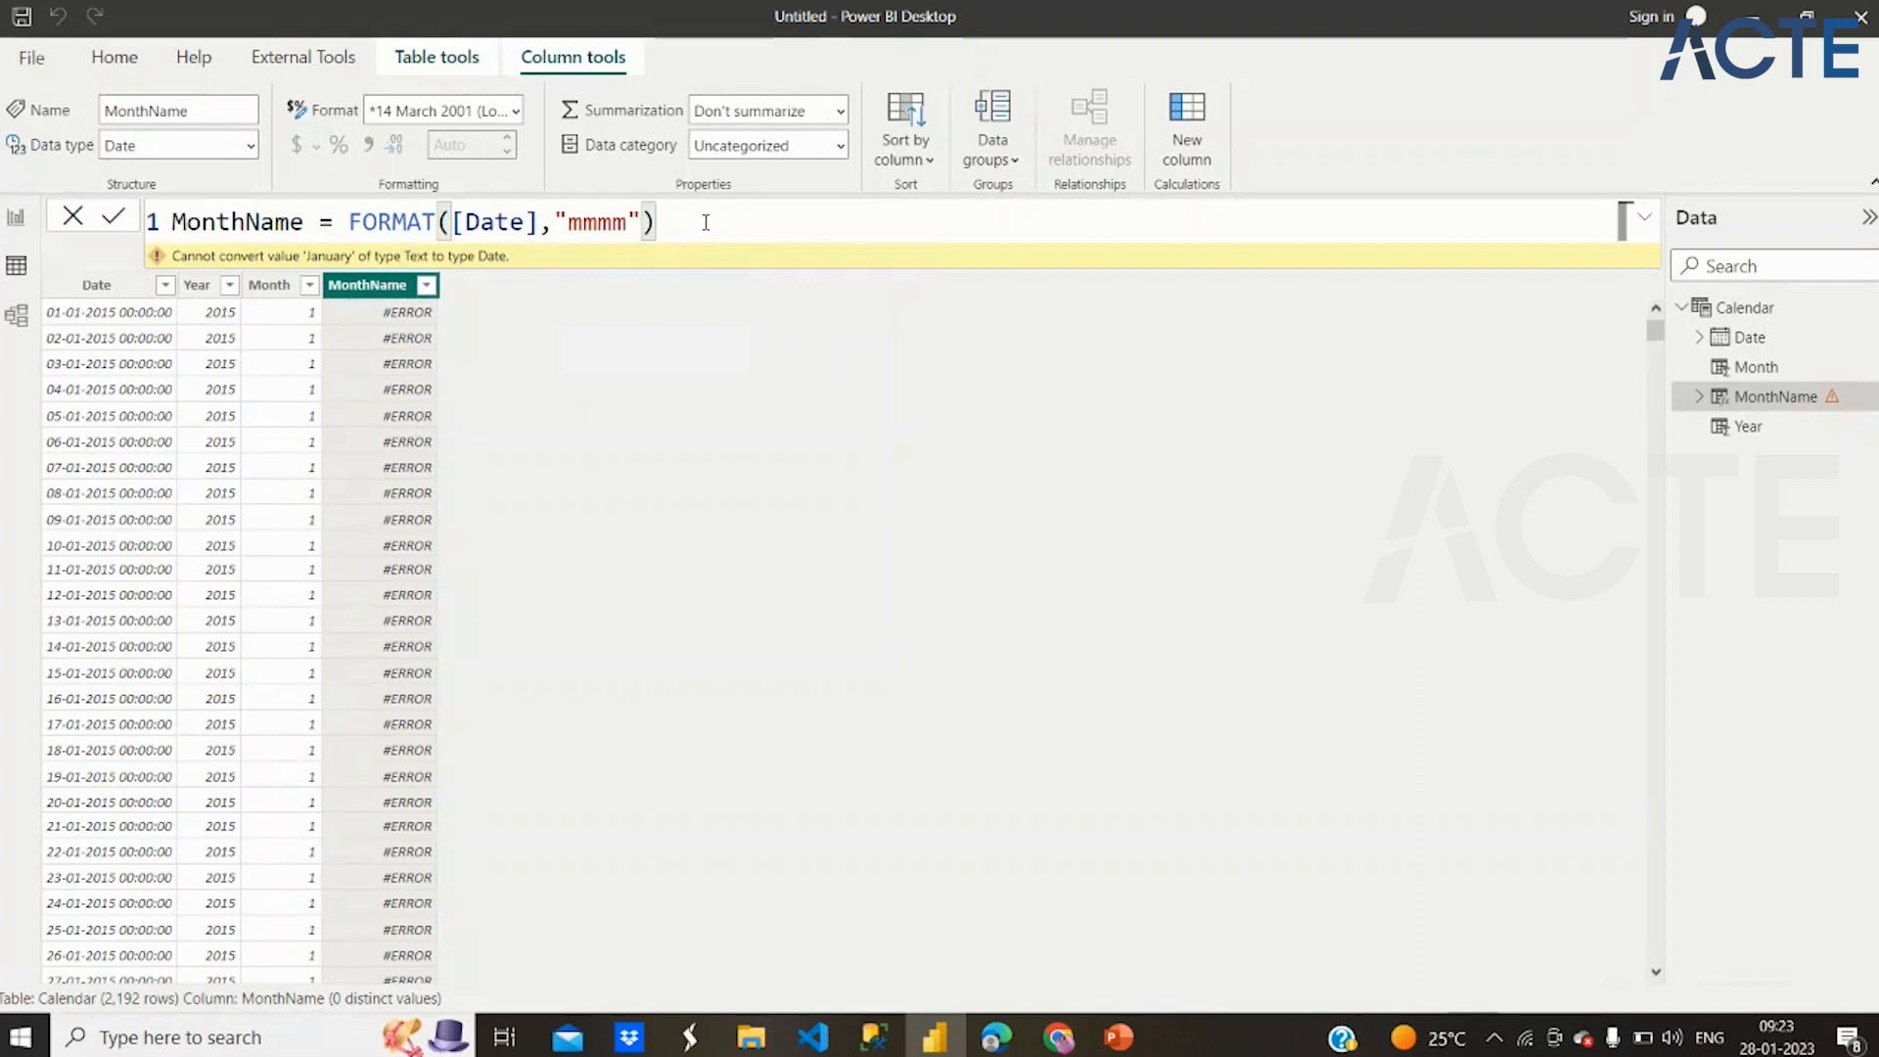
Try adding "MonthName" as the third argument of FORMAT and commit the formula
key("Left")
type(",")
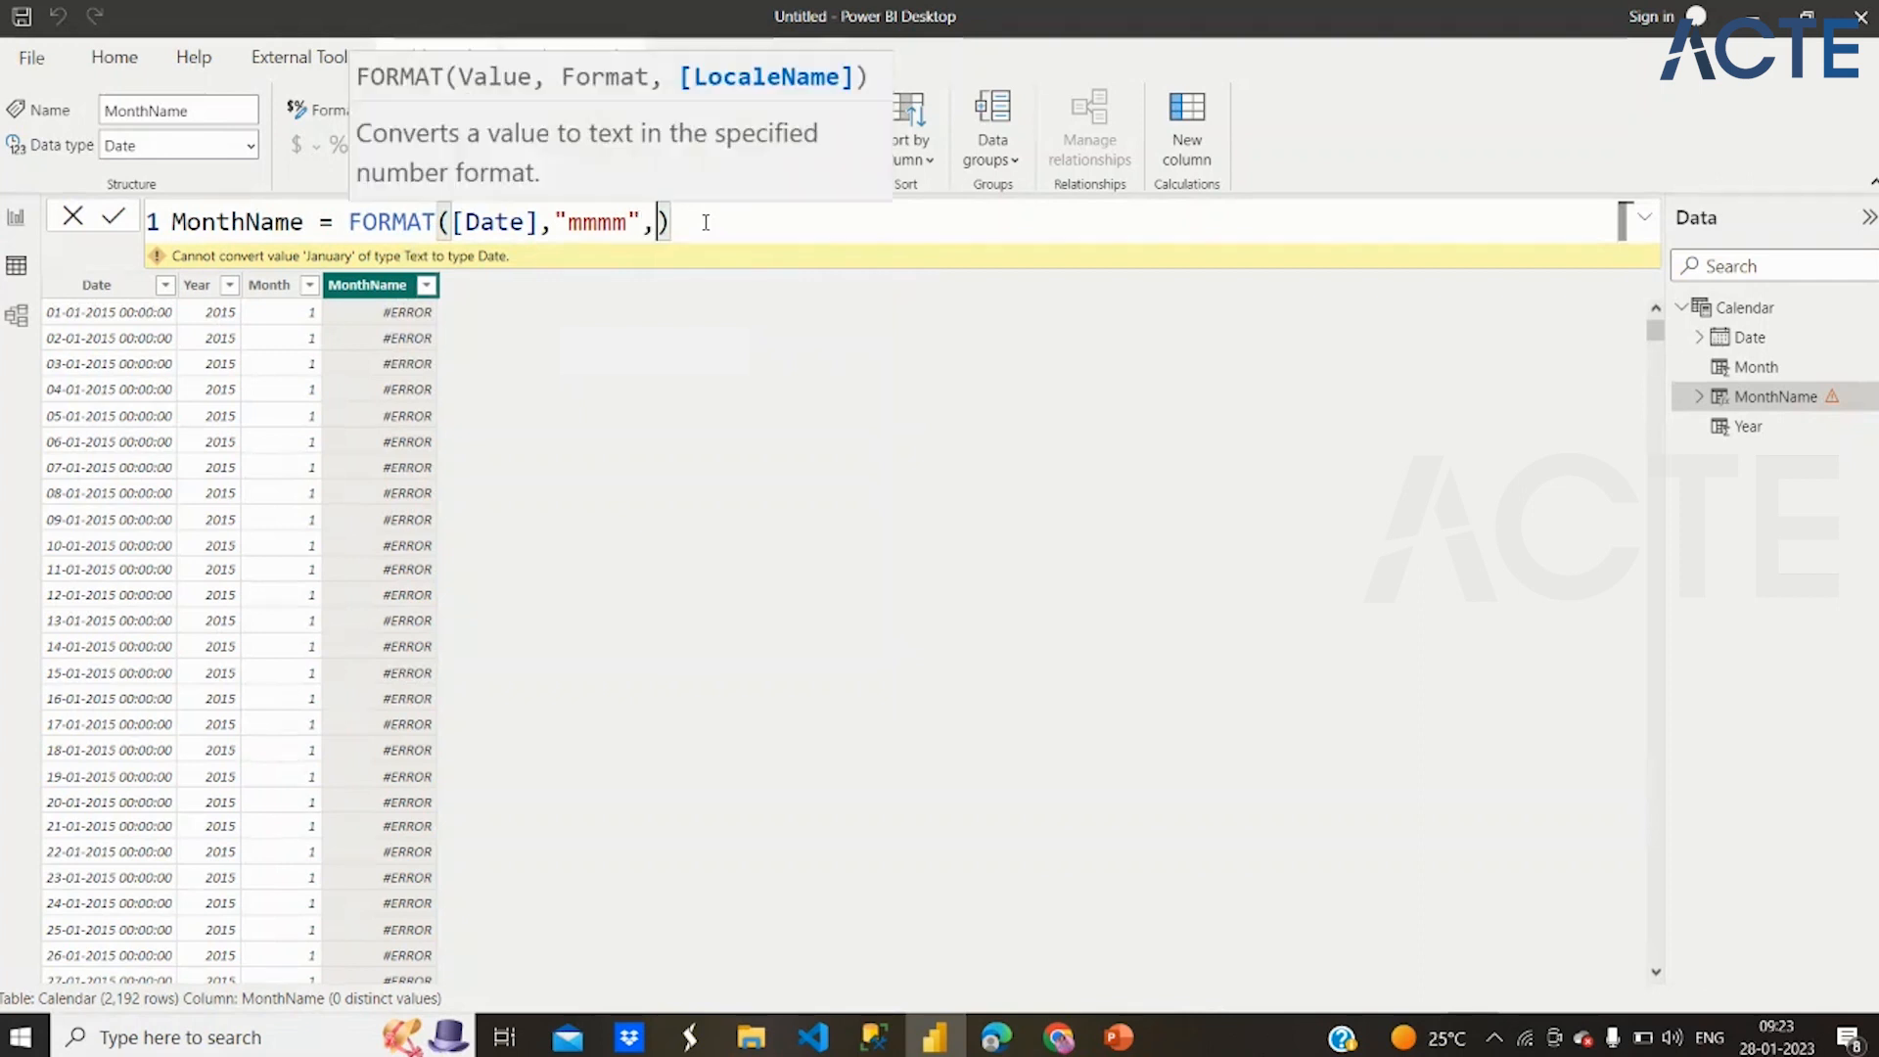
type("\"MonthName\"")
key("Return")
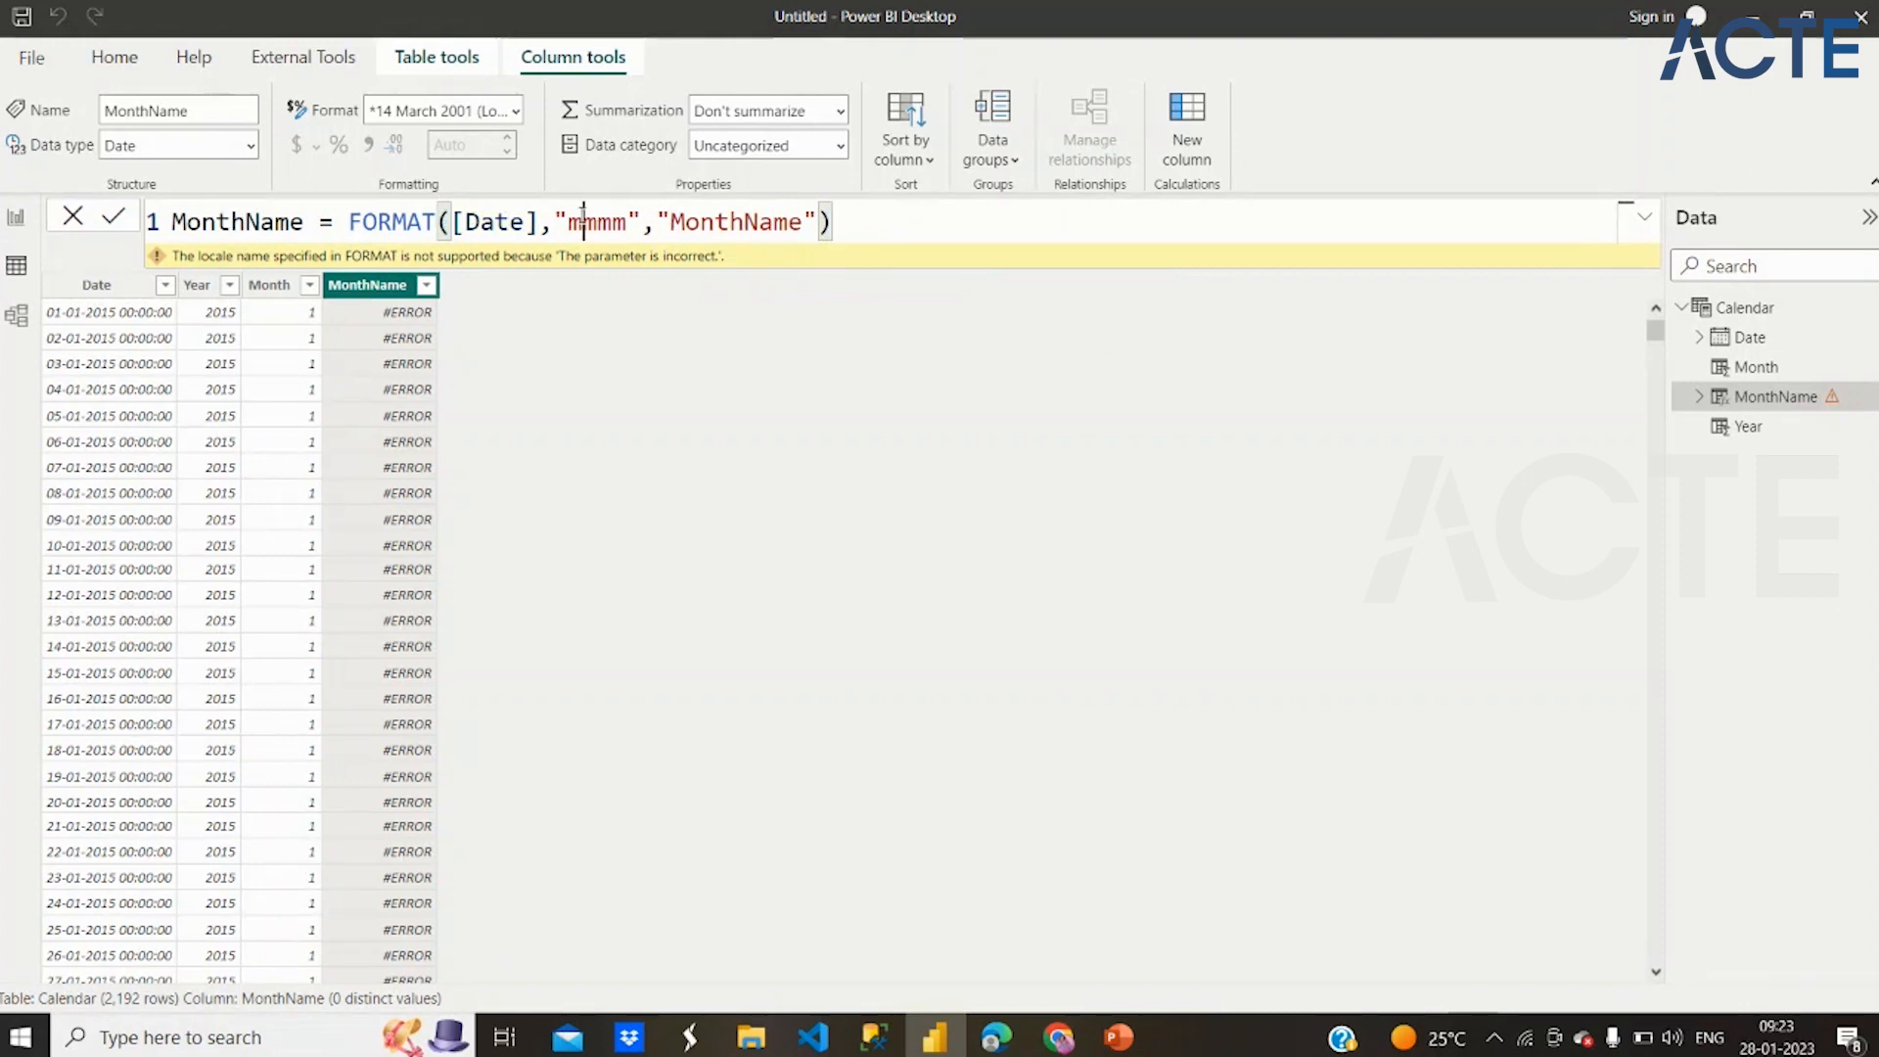
Remove the third argument from FORMAT and commit the formula as FORMAT([Date],"mmmm")
key("BackSpace")
key("BackSpace")
key("BackSpace")
key("BackSpace")
key("BackSpace")
key("BackSpace")
key("BackSpace")
key("BackSpace")
key("BackSpace")
key("BackSpace")
key("BackSpace")
key("BackSpace")
key("BackSpace")
key("BackSpace")
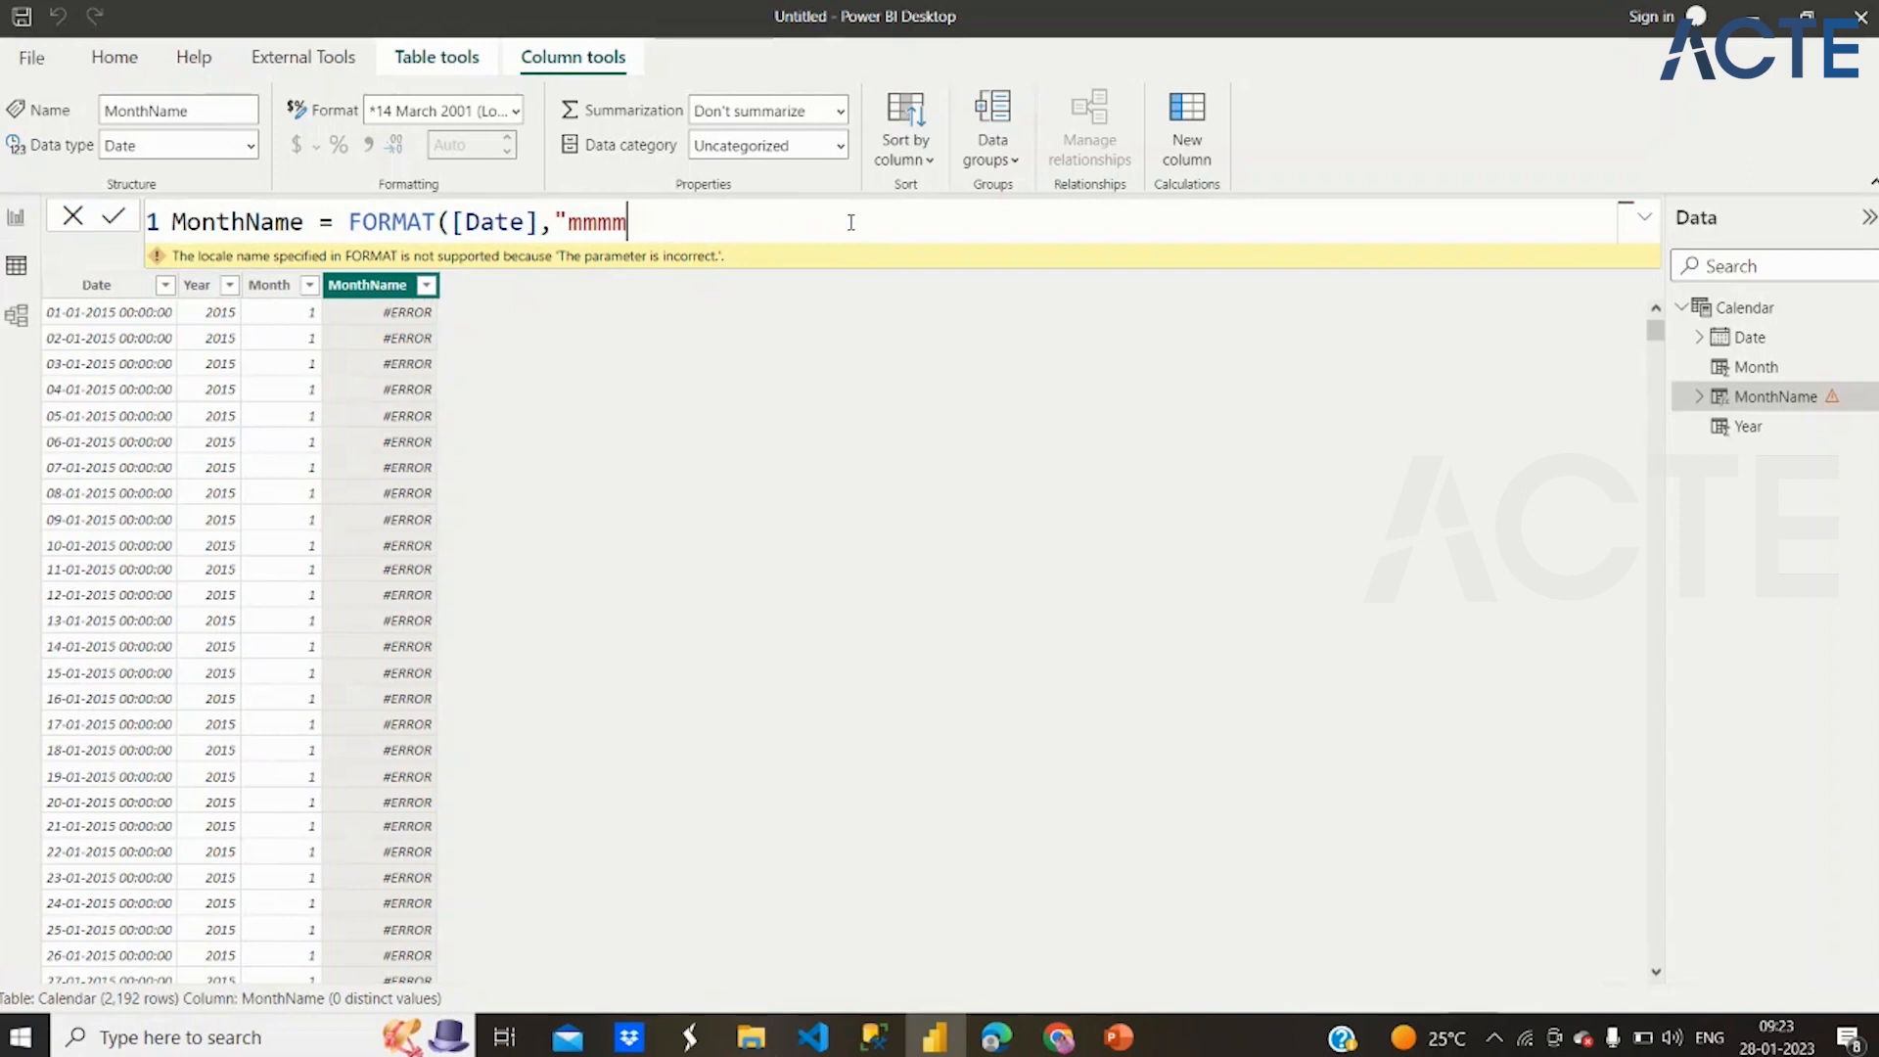
type("\")")
key("Return")
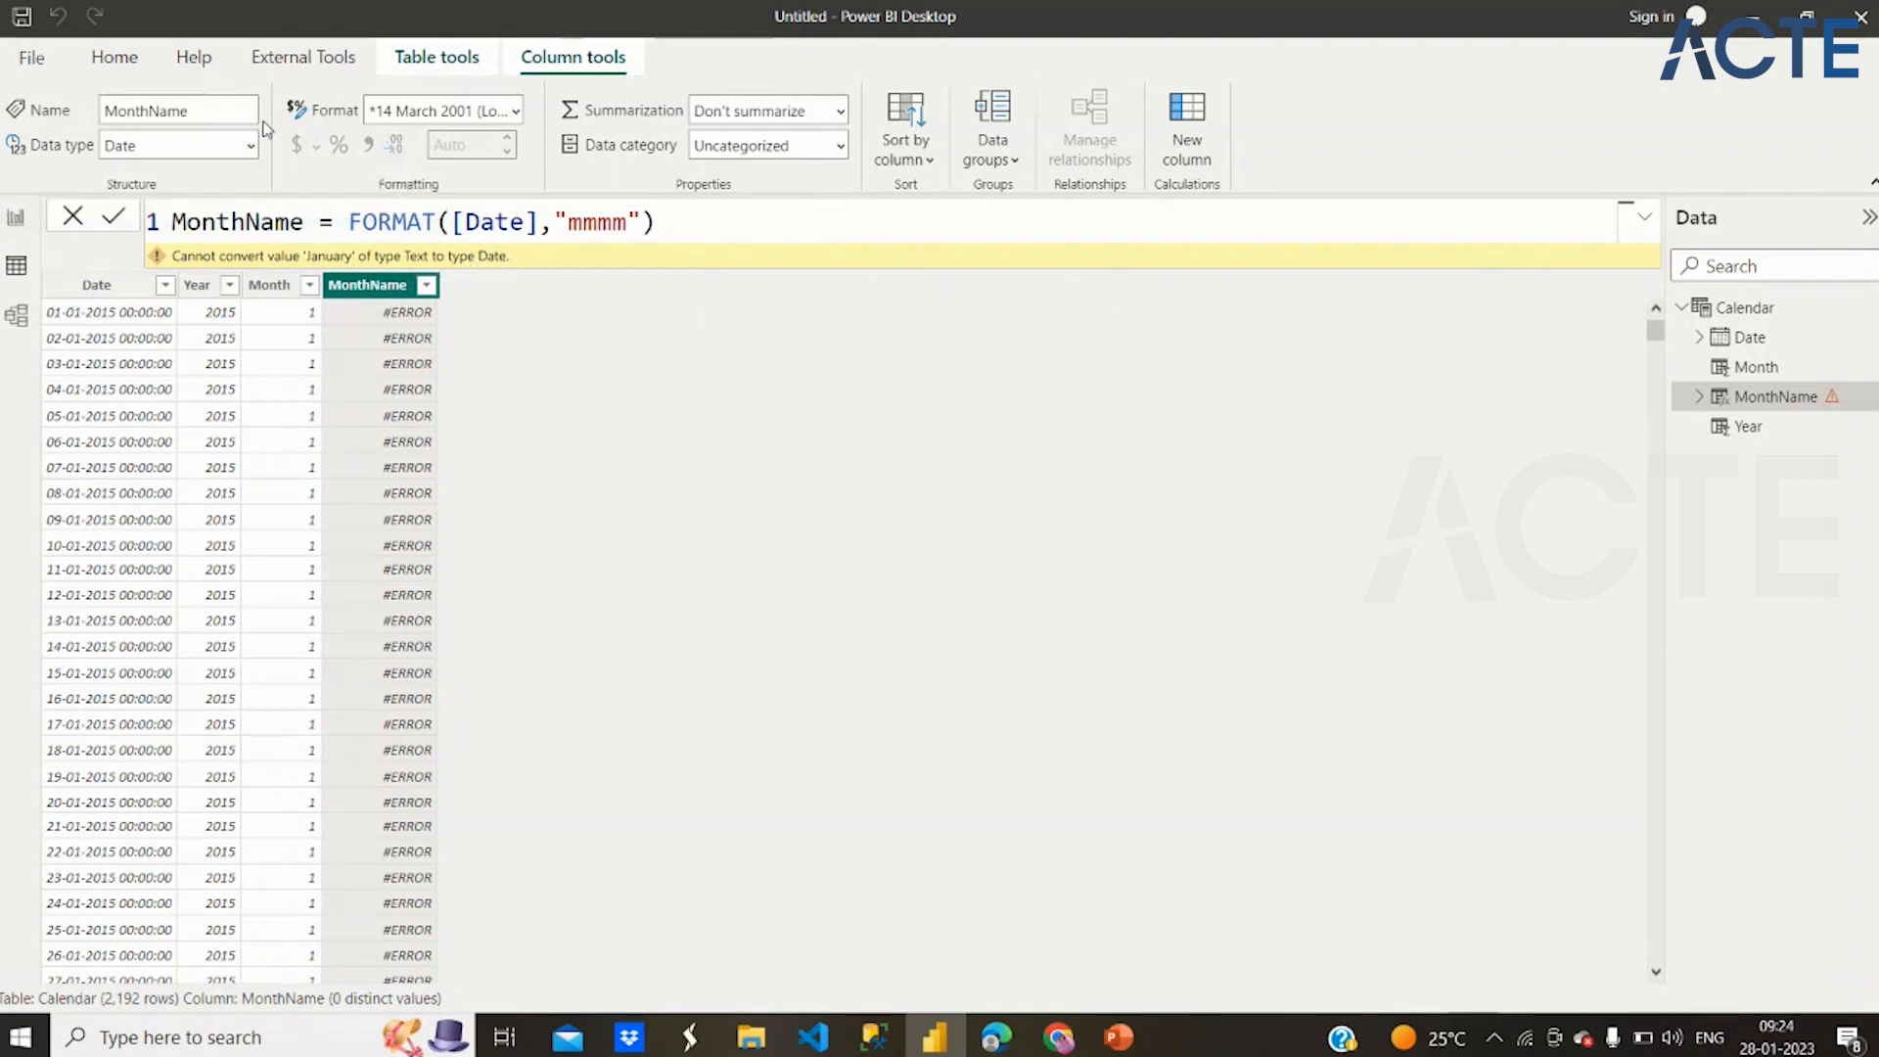
Replace [Date] with [Month] in the MonthName formula and commit it as FORMAT([Month],"mmmm")
double_click(519, 222)
type("Mo")
key("Tab")
key("Return")
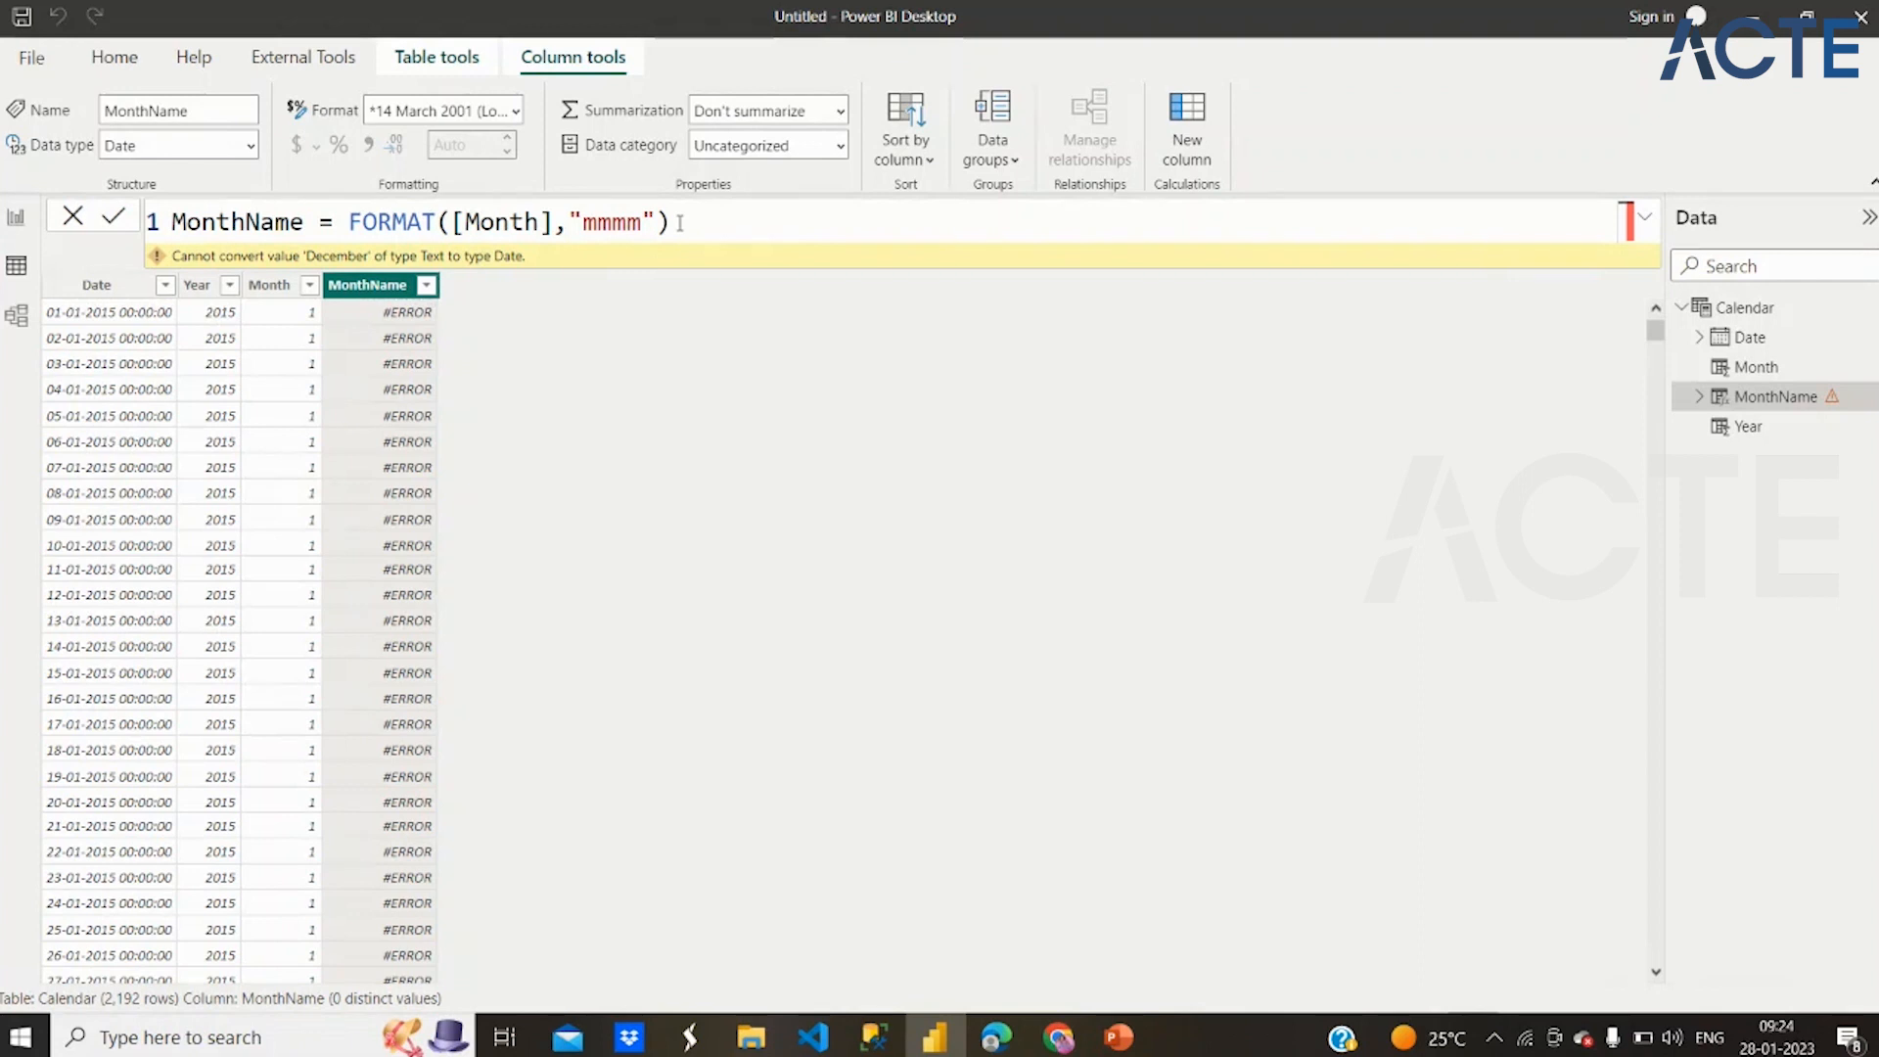
Wrap the MonthName expression in the DATE function as Date(FORMAT([Month],"mmmm")) and commit it
left_click(351, 223)
type("Date(")
left_click(773, 225)
type(")")
key("Return")
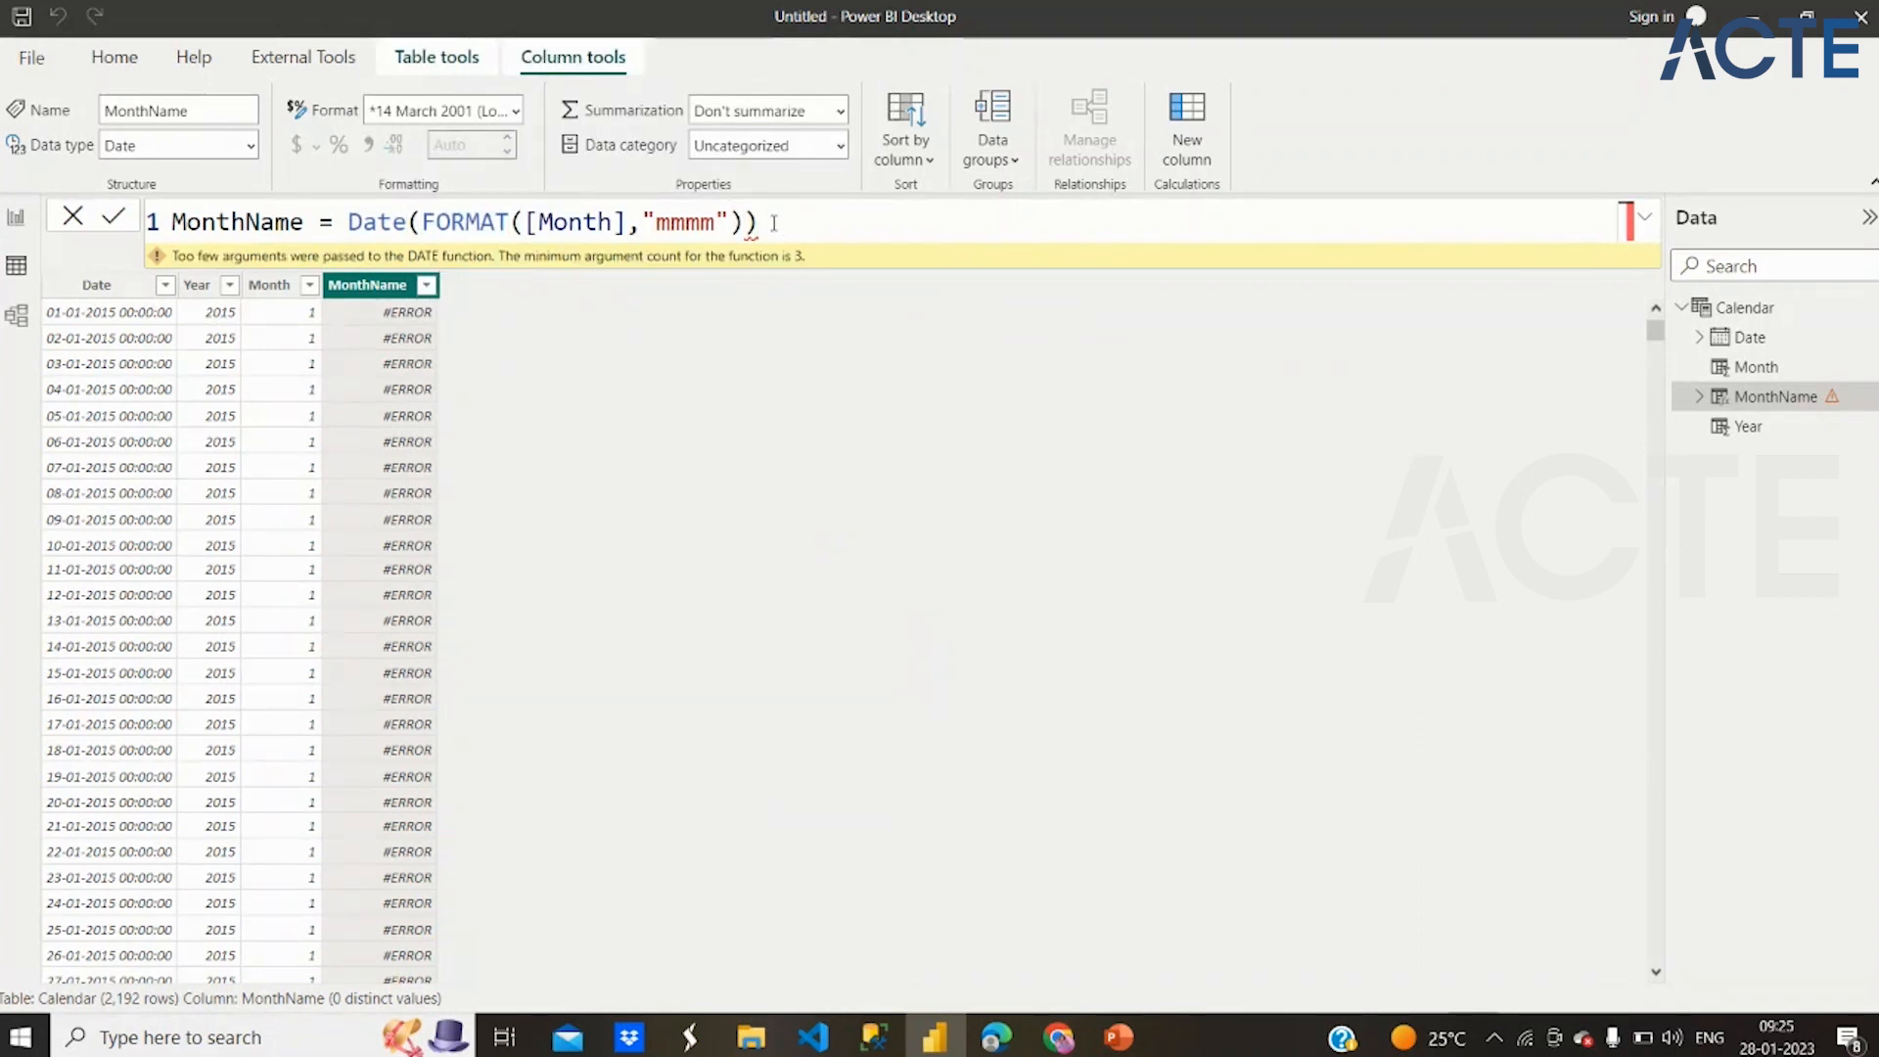